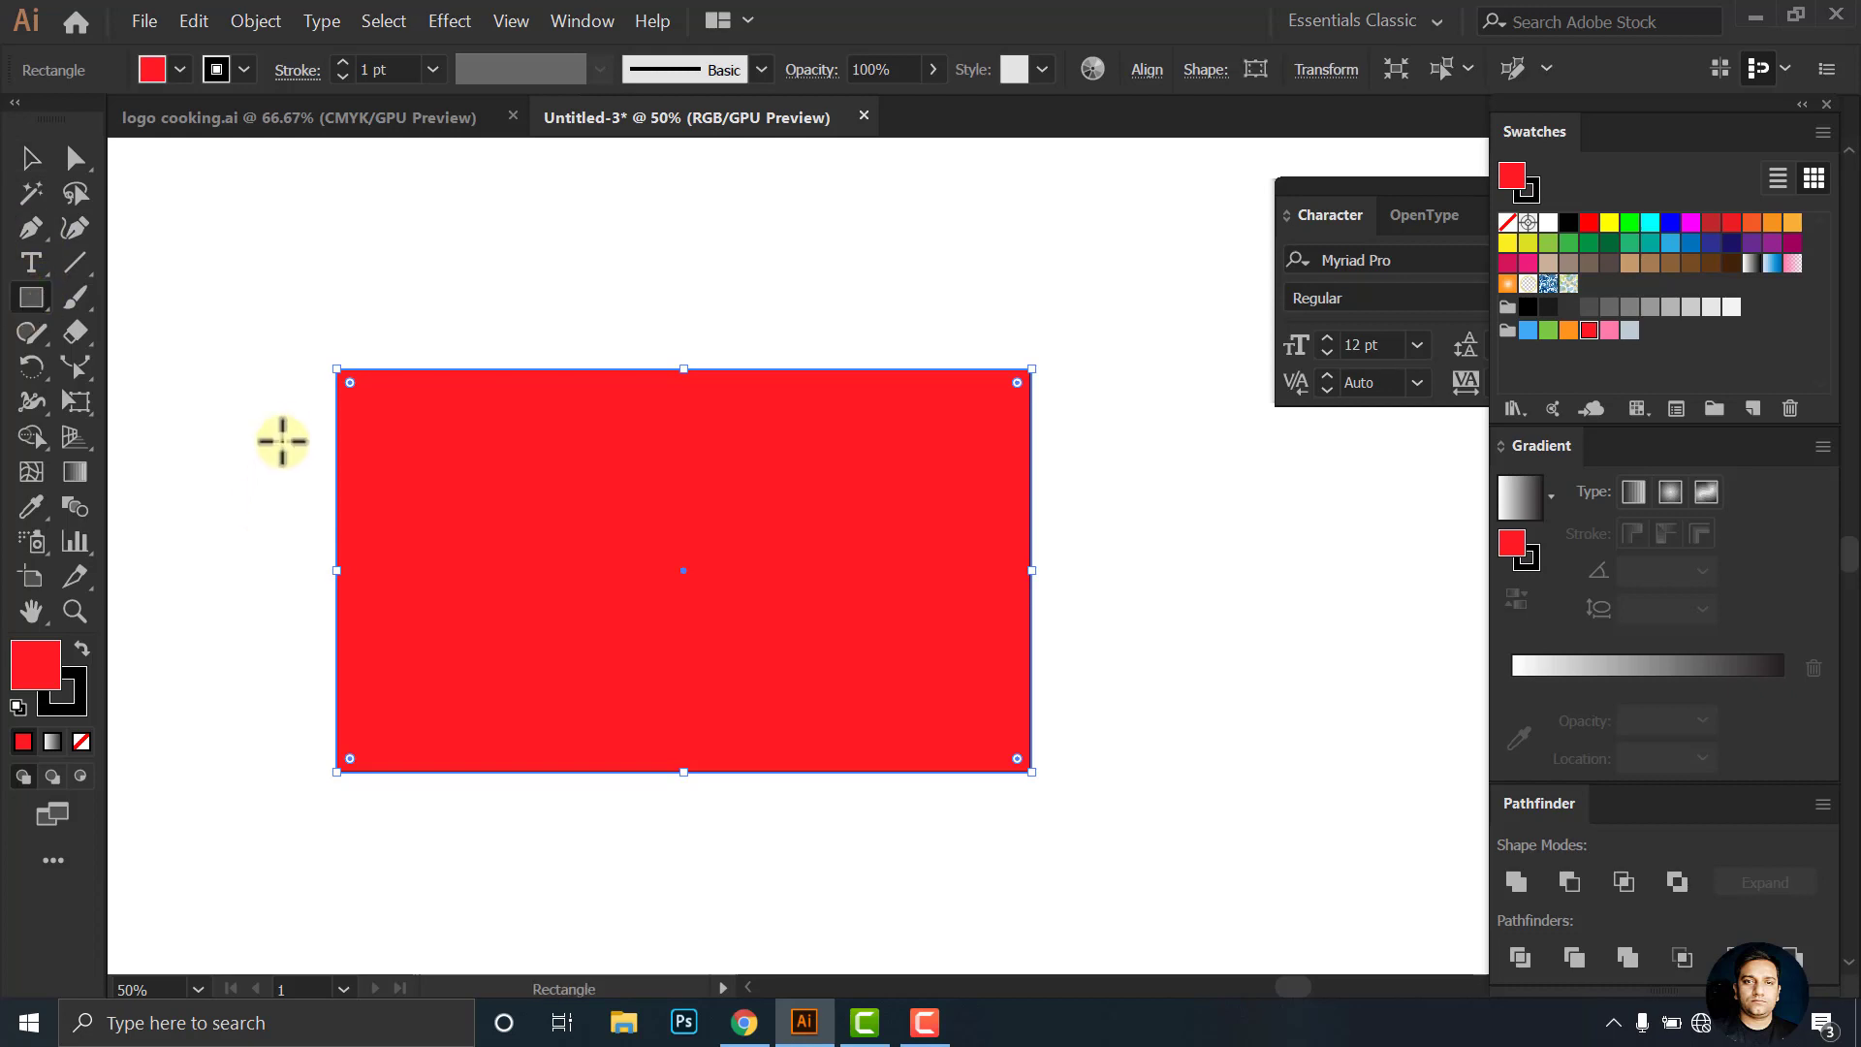
# Draw a second rectangle overlapping the red one and fill it yellow
pyautogui.moveTo(276, 403); pyautogui.dragTo(1000, 743)
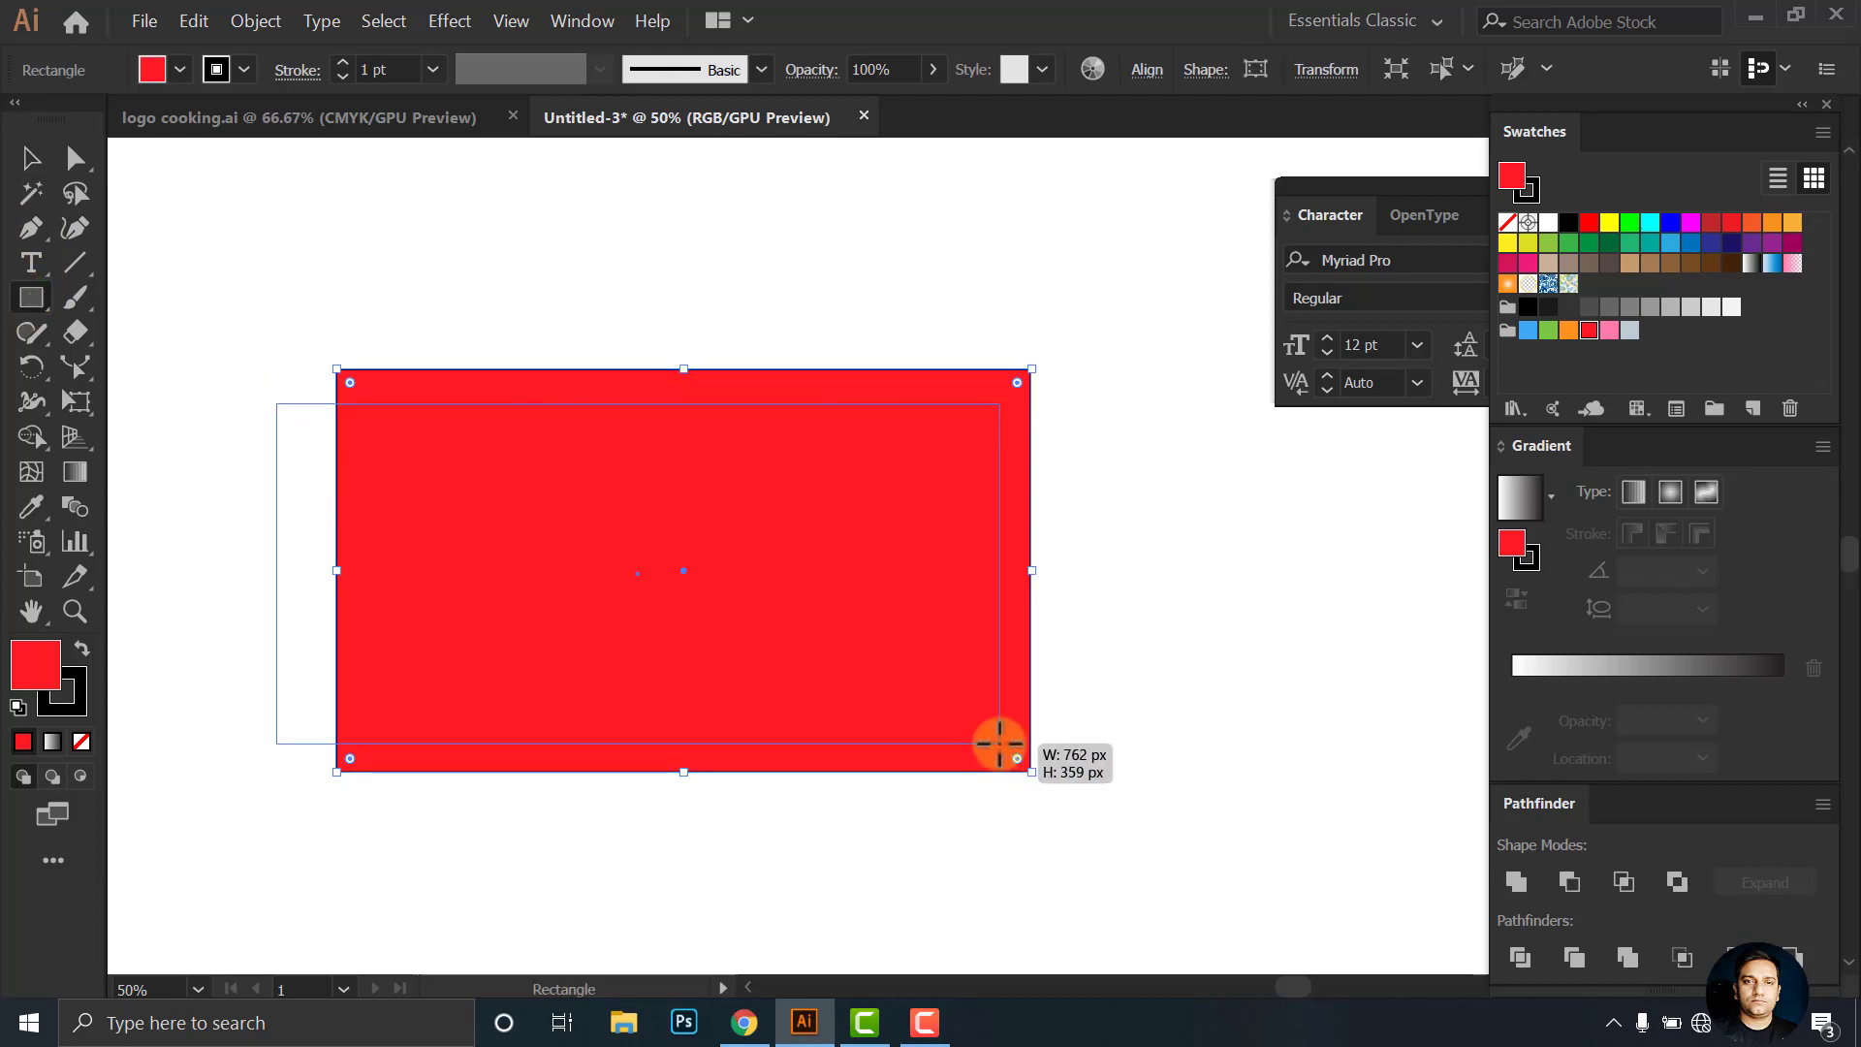
pyautogui.click(31, 158)
pyautogui.click(1610, 224)
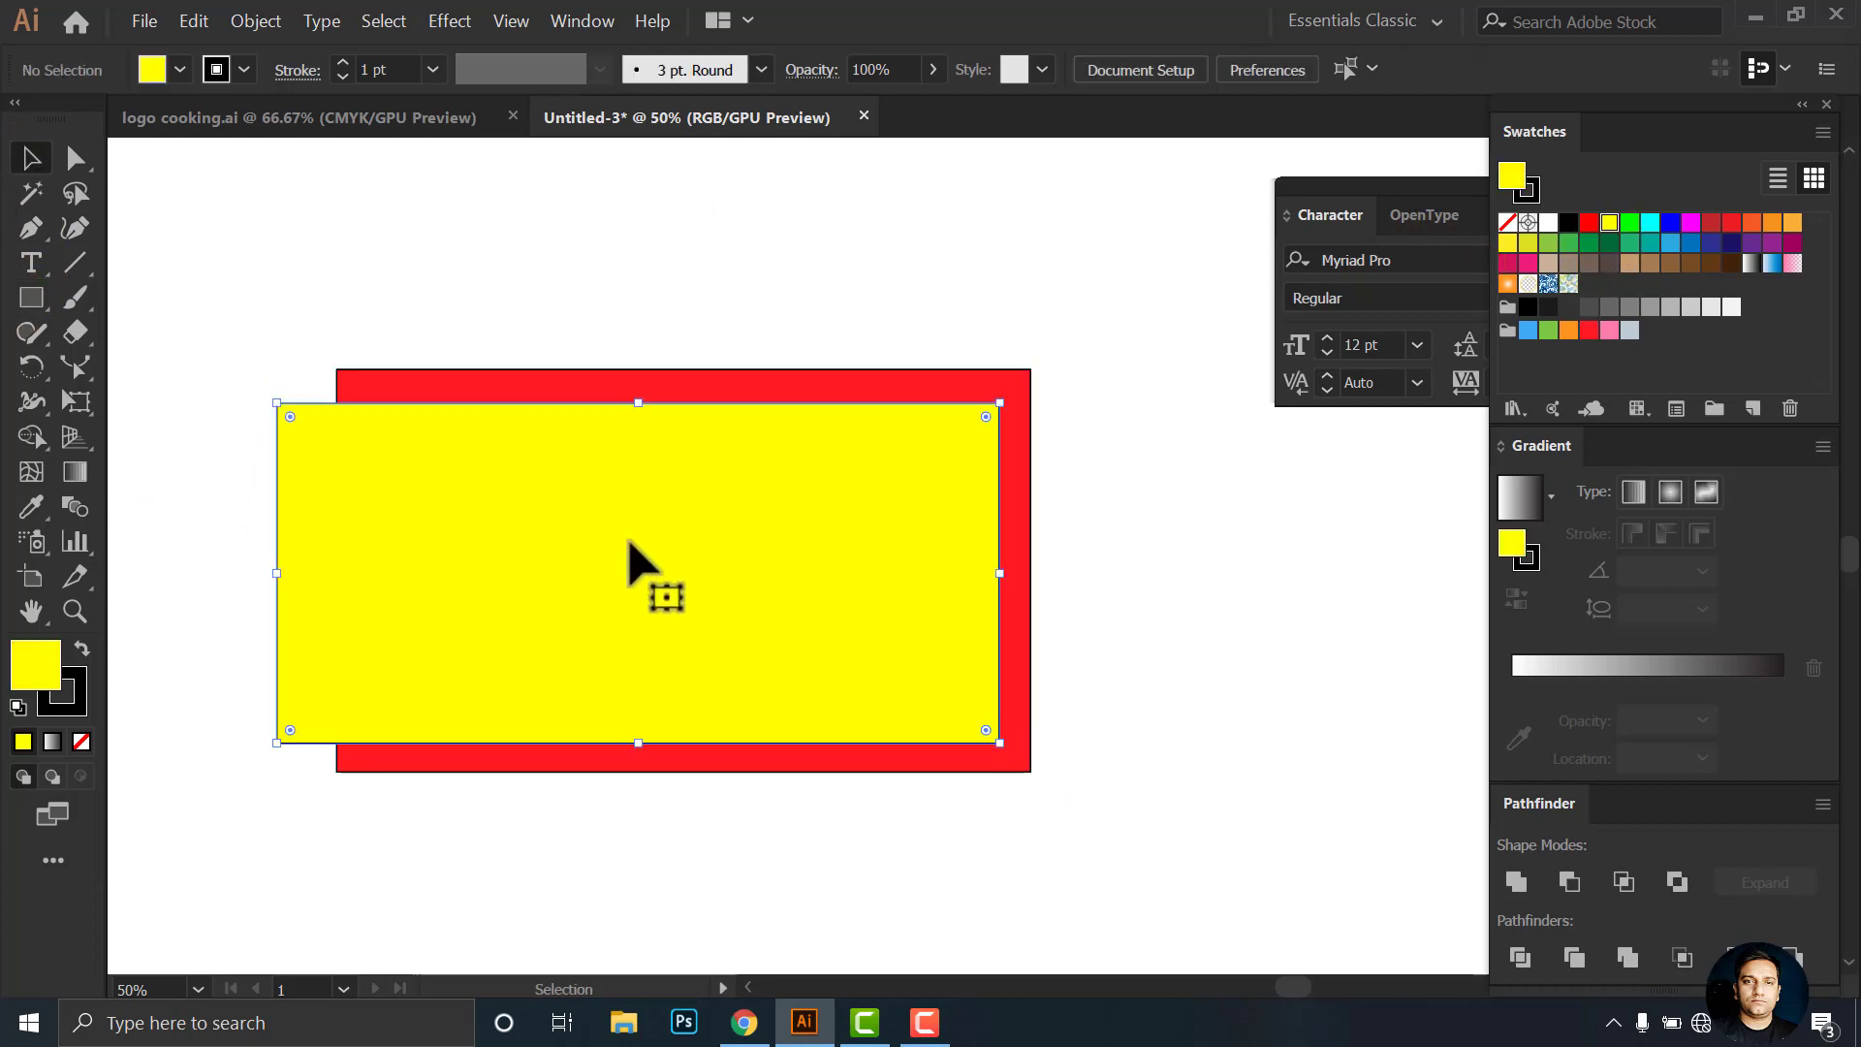
pyautogui.moveTo(582, 478); pyautogui.dragTo(616, 466)
# Select both rectangles and align them with Vertical Align Center
pyautogui.hotkey('ctrl', 'a')
pyautogui.click(179, 69)
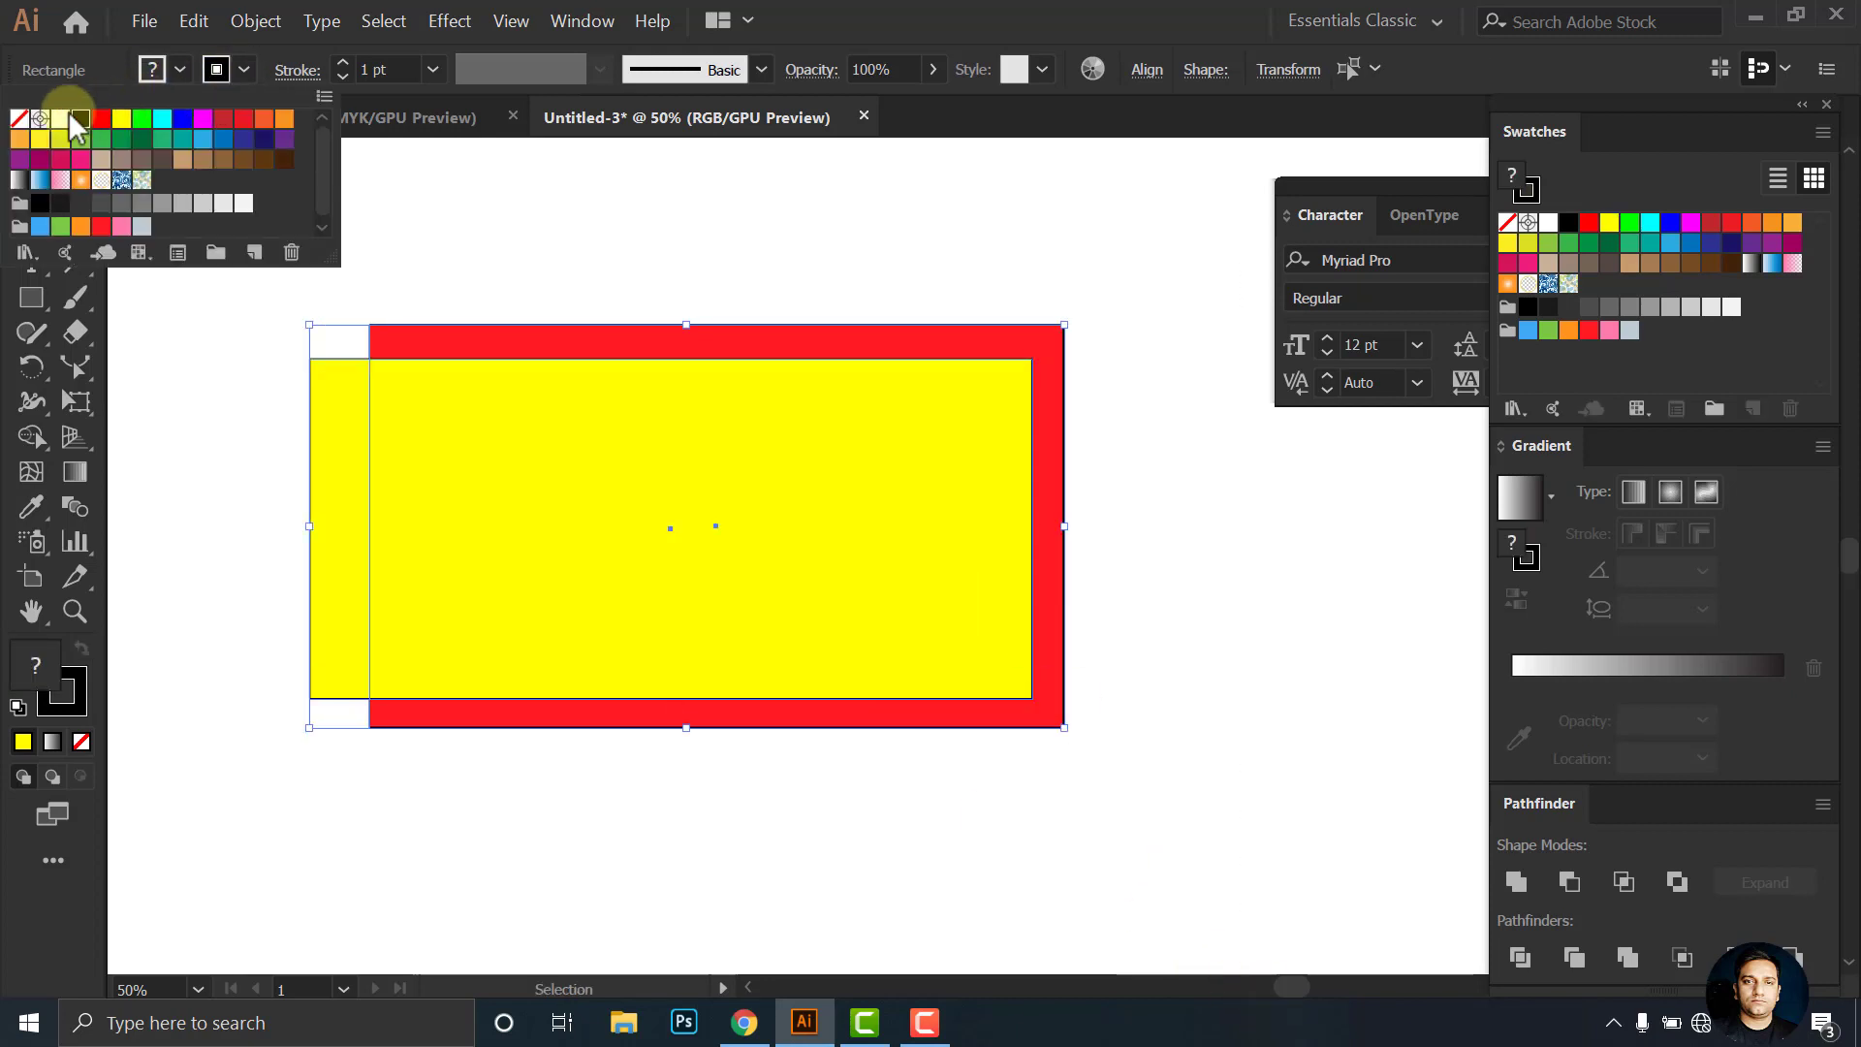
pyautogui.press('Escape')
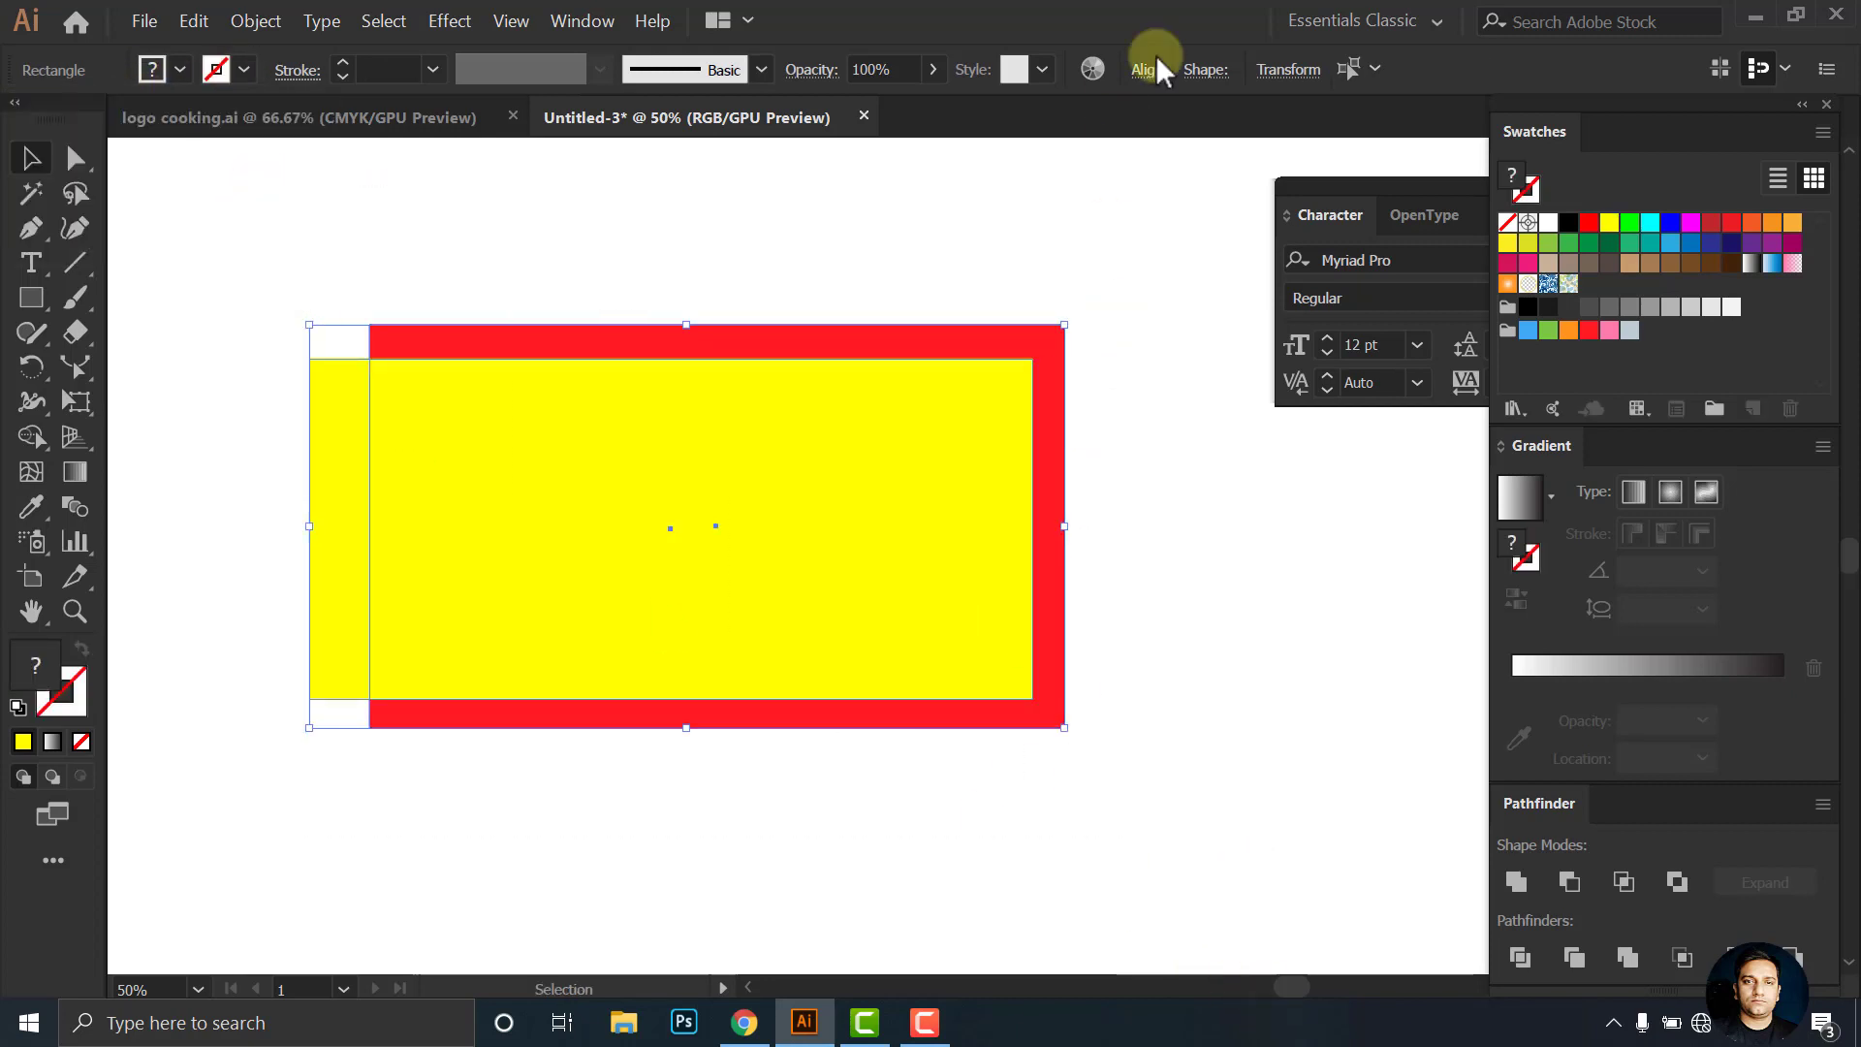
pyautogui.click(1144, 70)
pyautogui.click(903, 148)
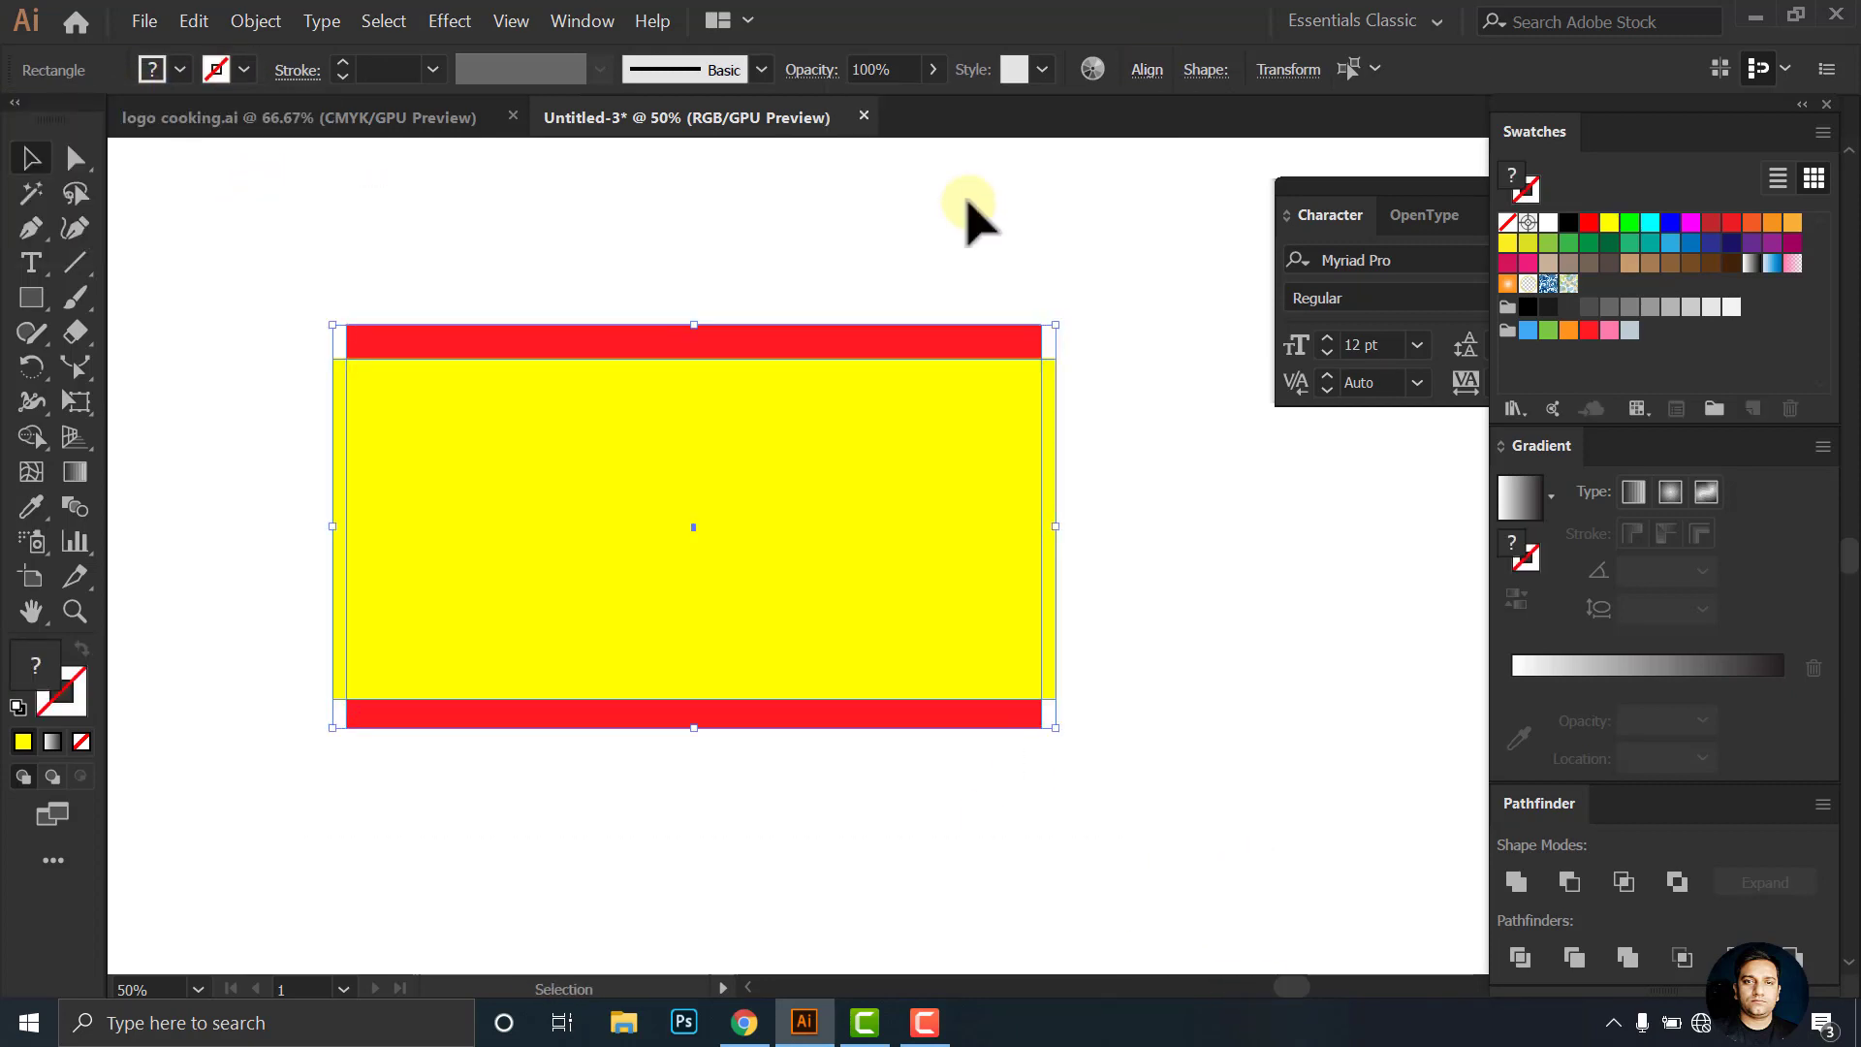
pyautogui.hotkey('ctrl', 'z')
pyautogui.click(1145, 70)
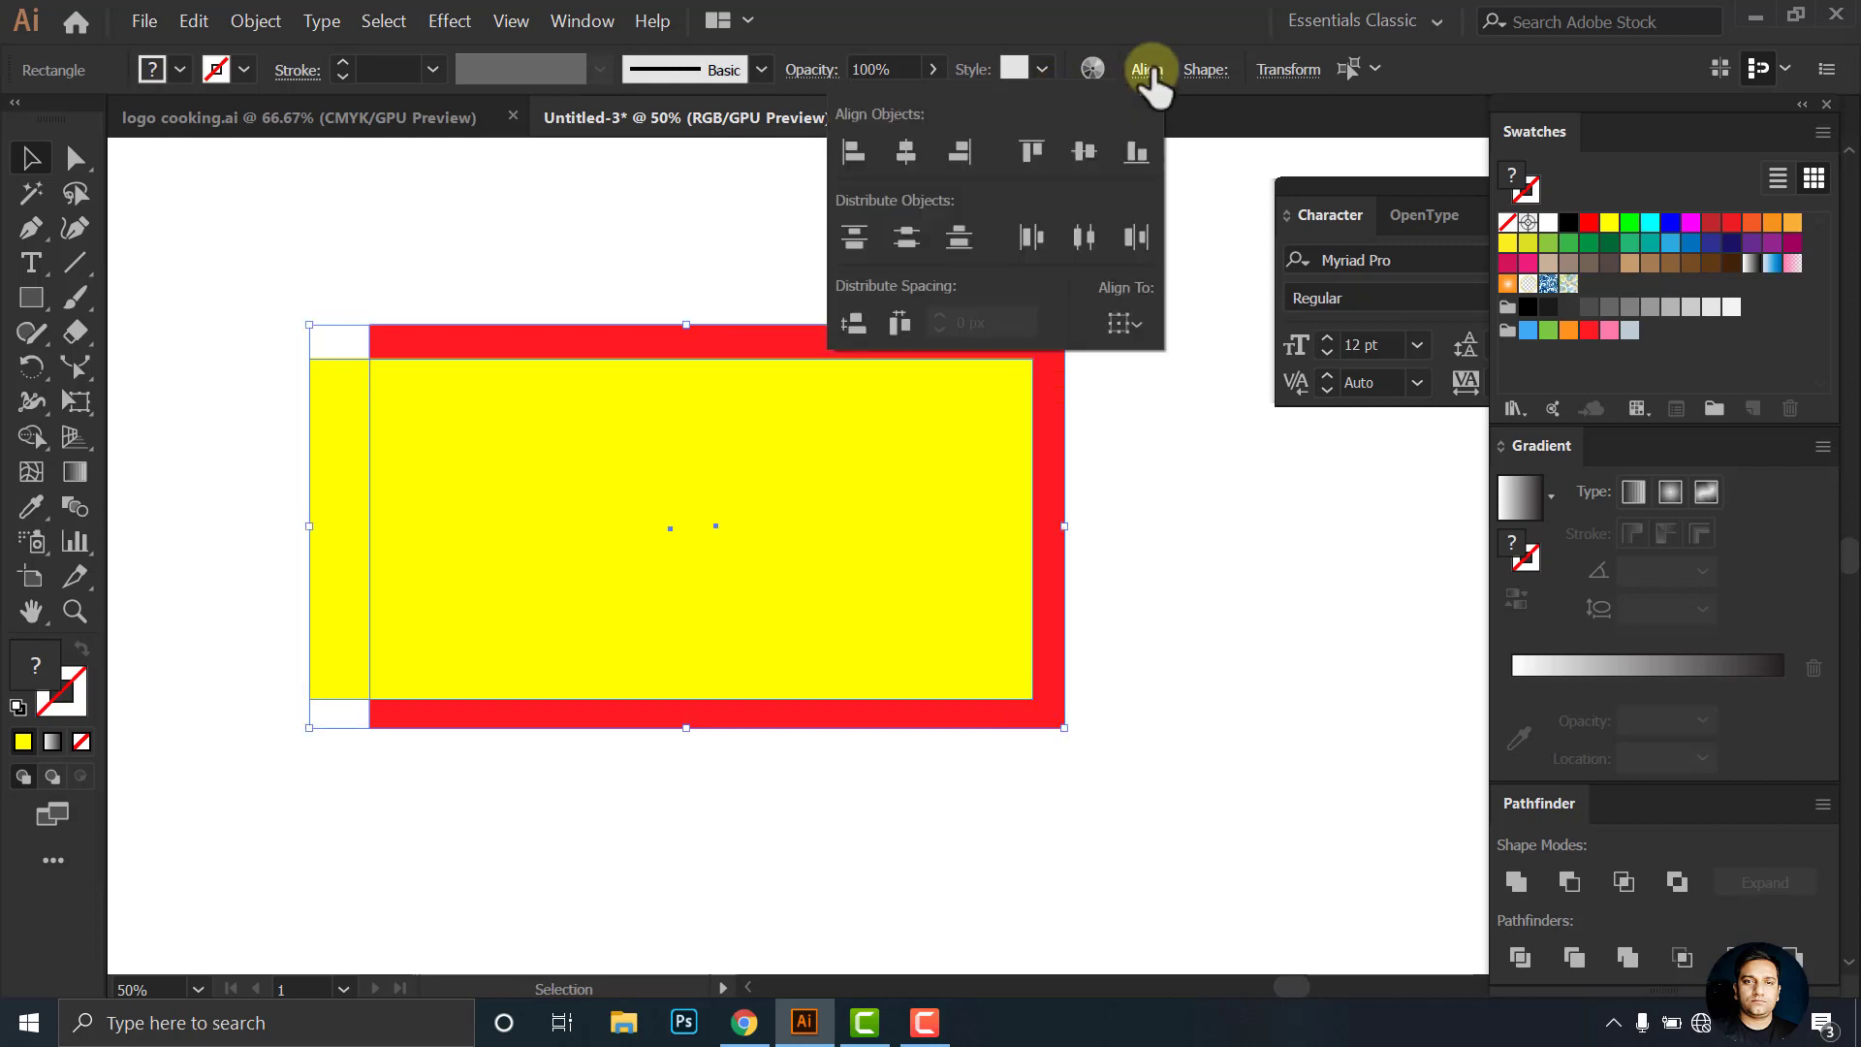
pyautogui.click(1085, 151)
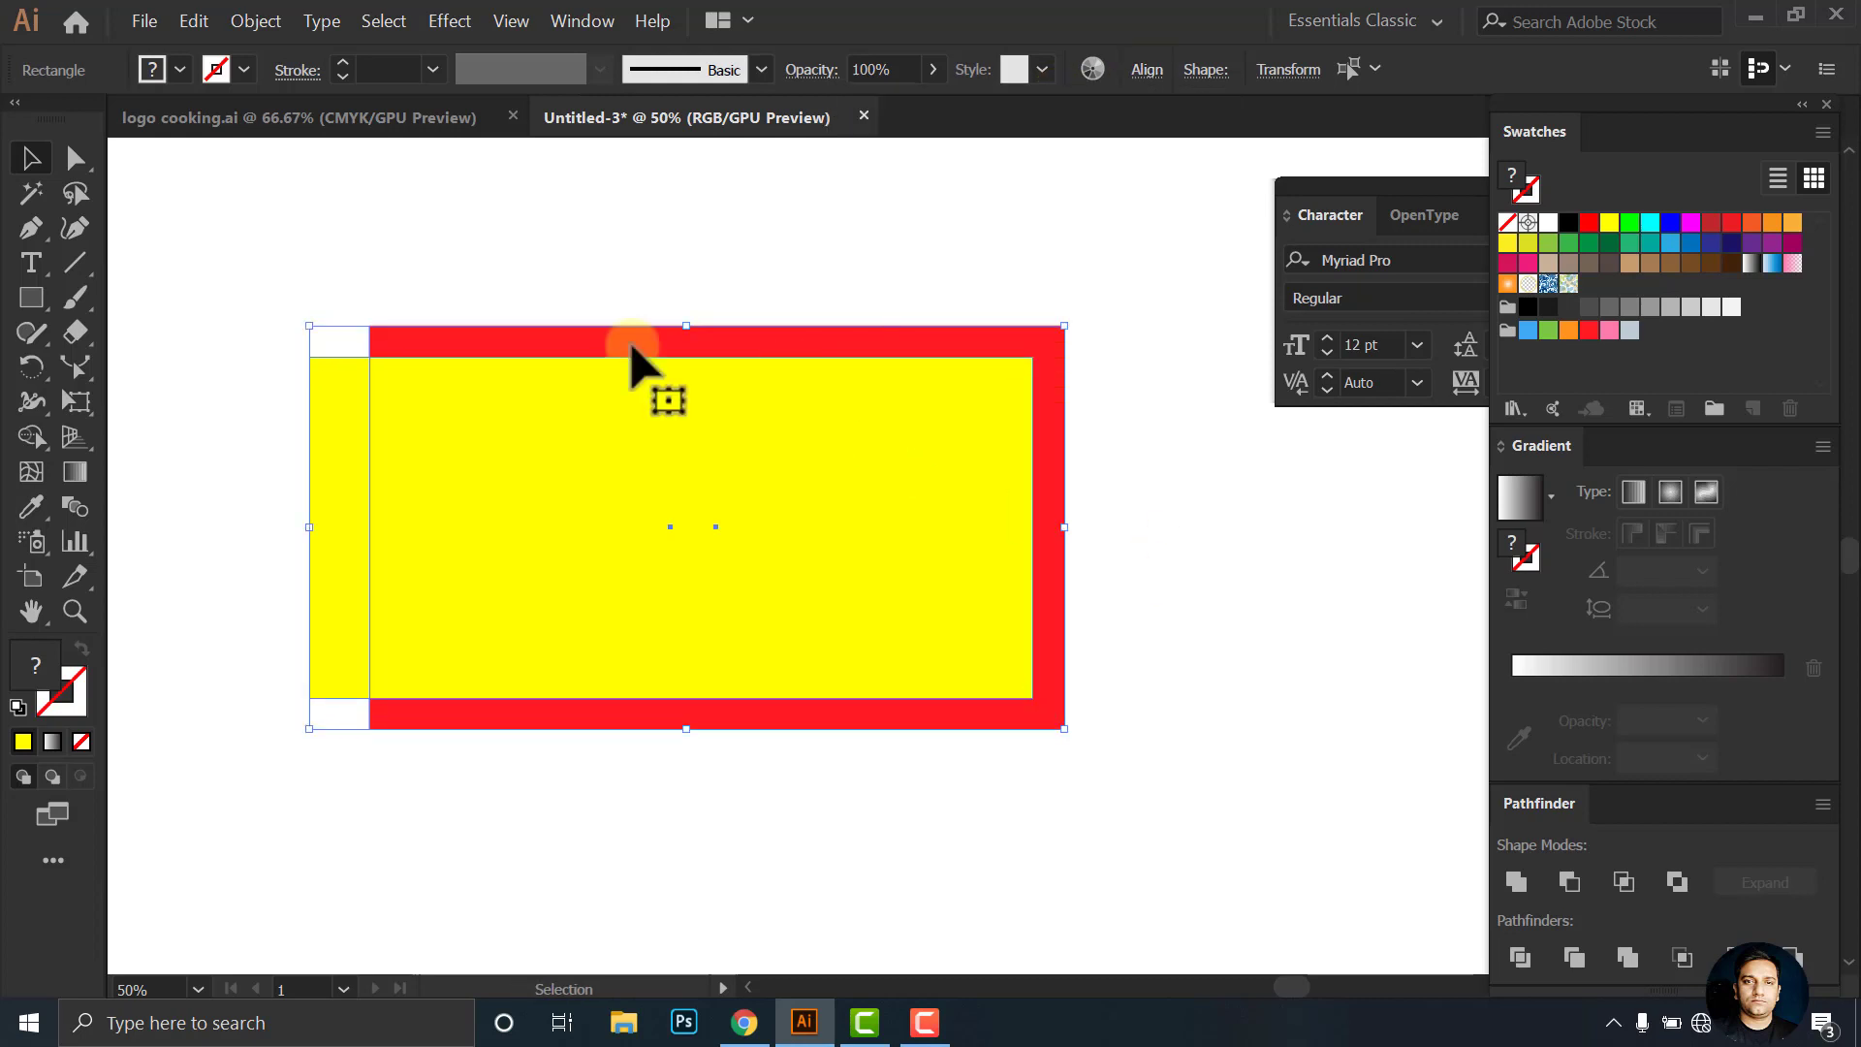
# Cut the yellow shape out of the red rectangle with Pathfinder Minus Front
pyautogui.moveTo(268, 273); pyautogui.dragTo(1226, 906)
pyautogui.moveTo(1340, 184); pyautogui.dragTo(1217, 143)
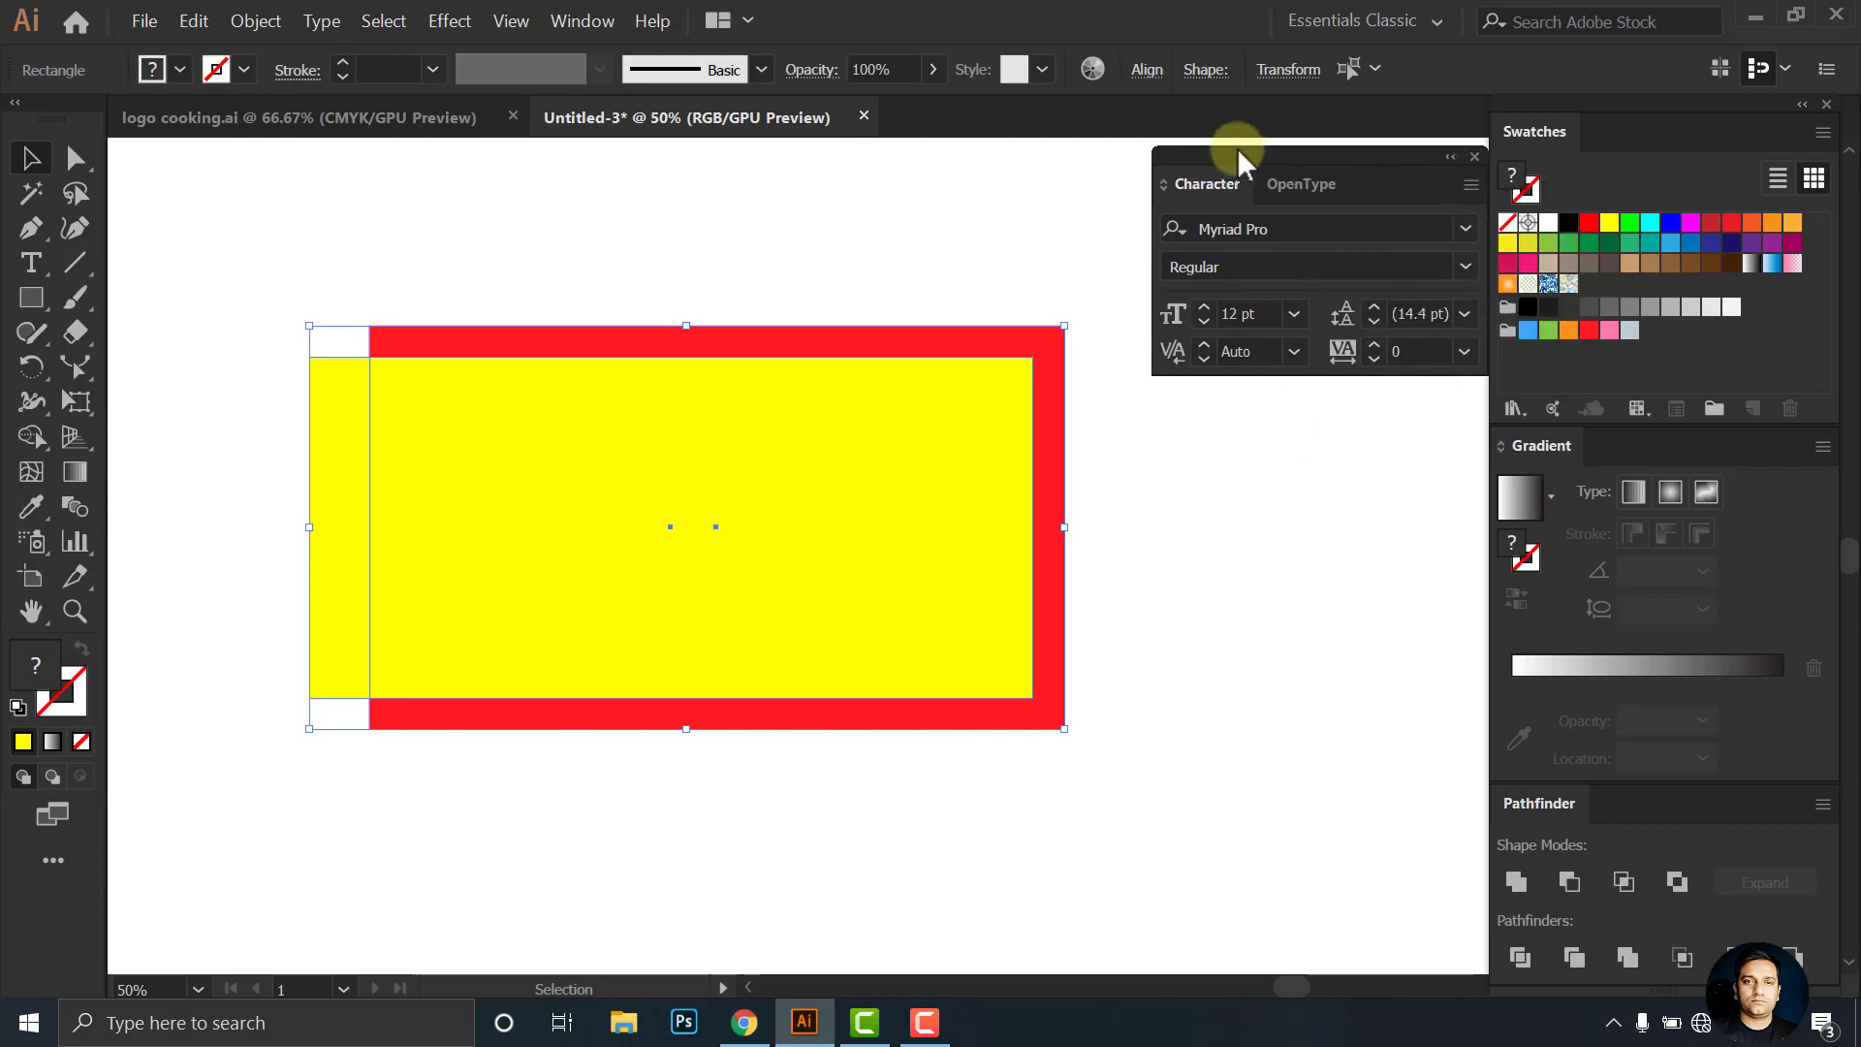
pyautogui.click(1568, 882)
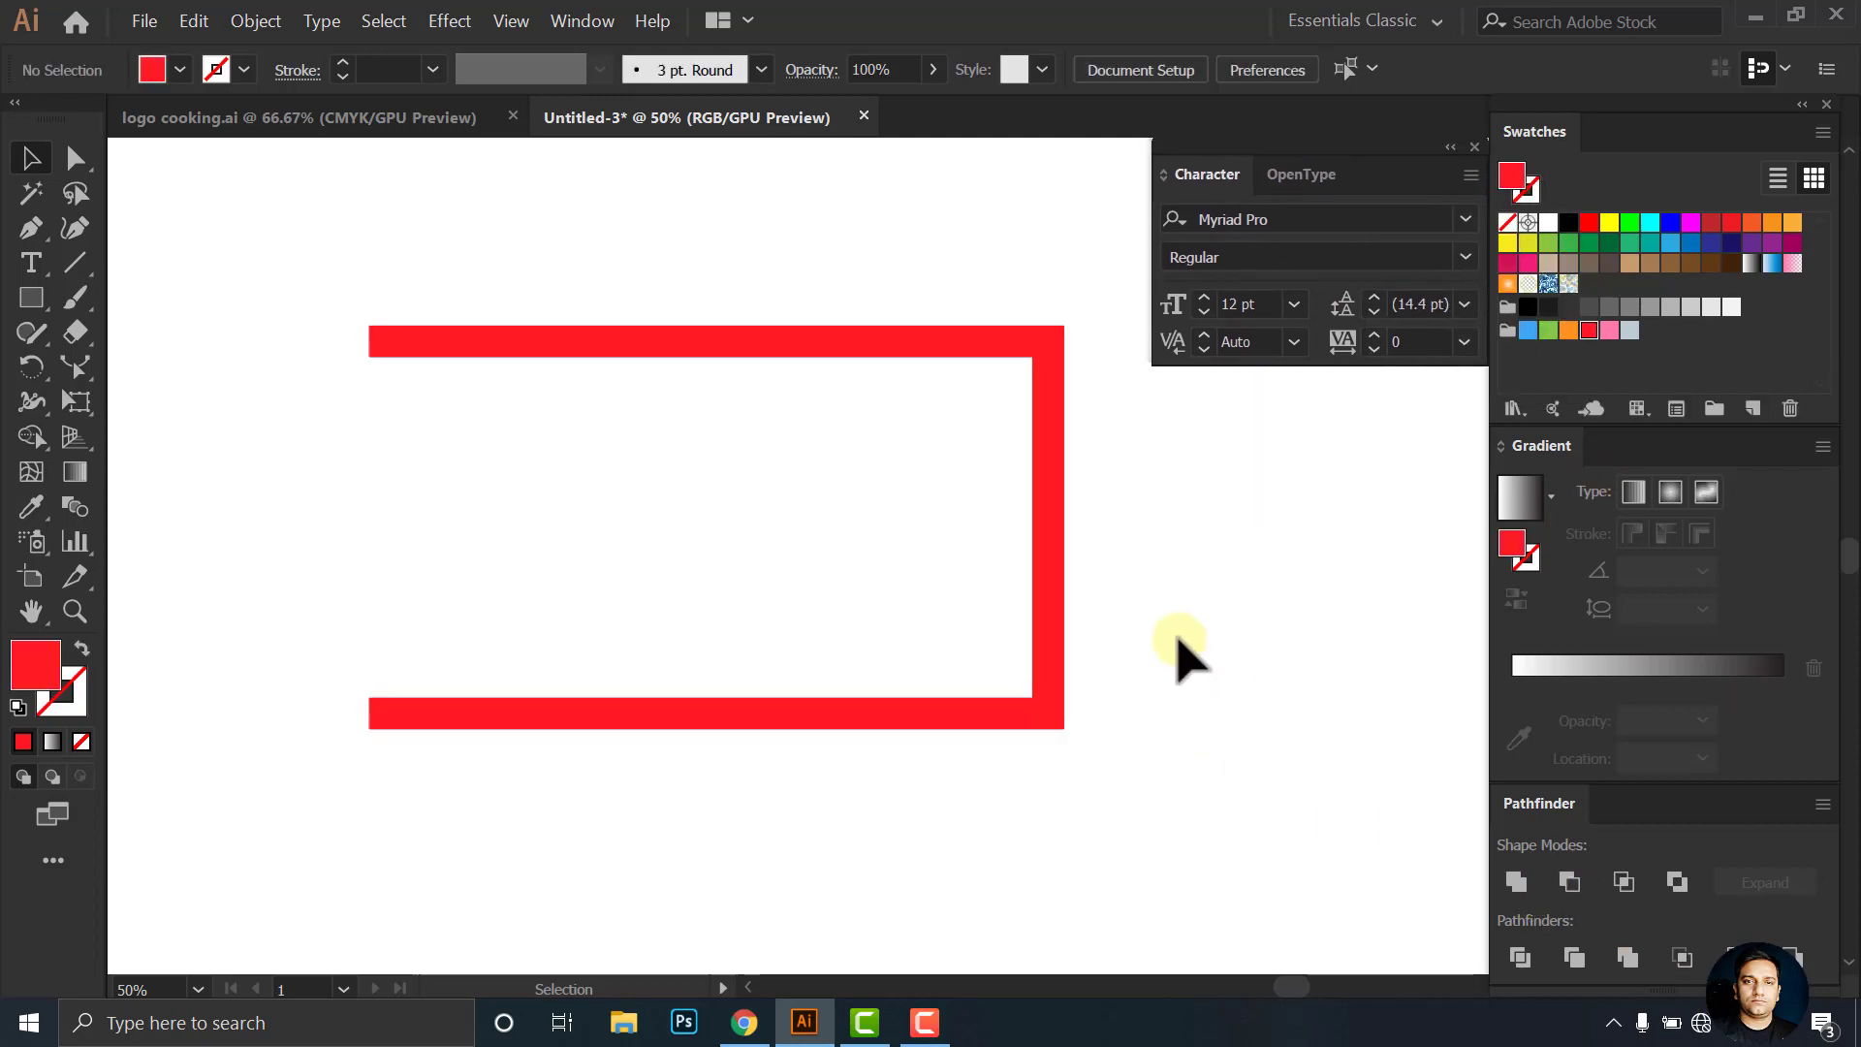
pyautogui.moveTo(1175, 653)
pyautogui.mouseDown()
pyautogui.moveTo(1052, 532)
pyautogui.moveTo(1076, 533)
pyautogui.mouseUp()
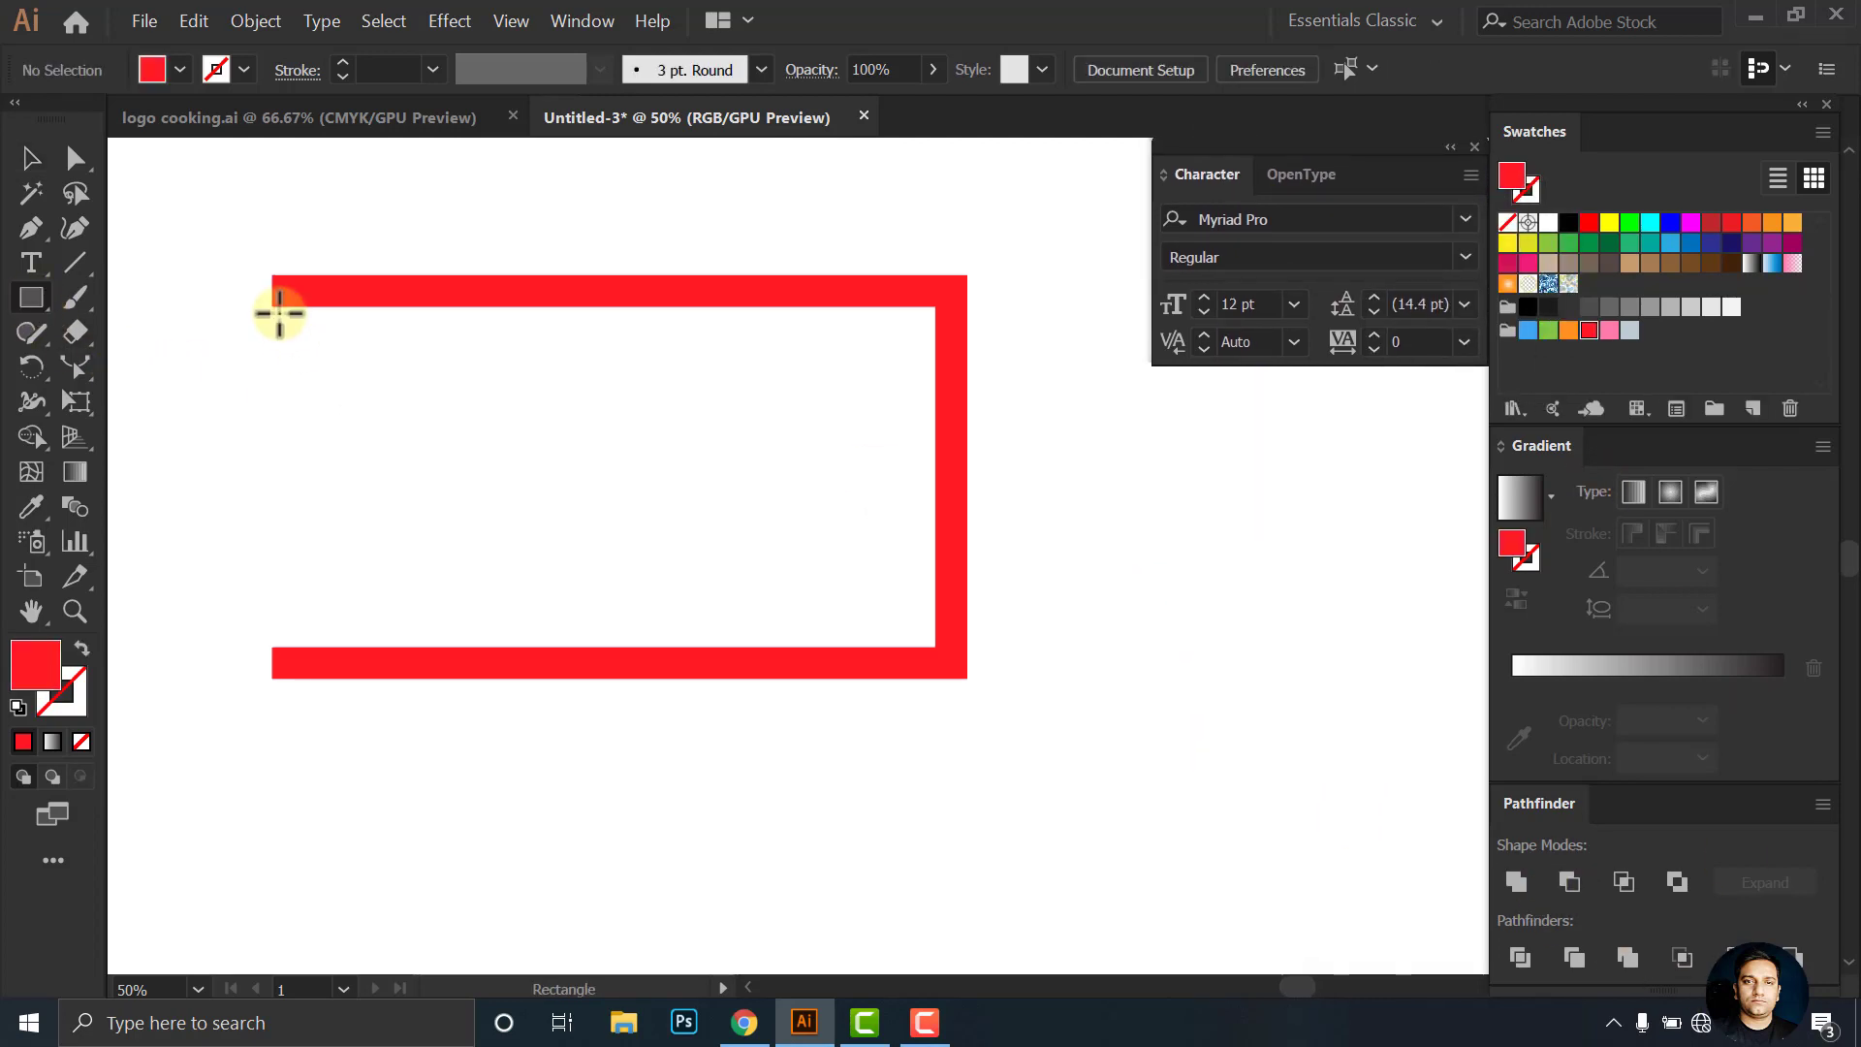
# Draw a rectangle inside the red frame and fill it light cyan (C5FFFD)
pyautogui.moveTo(294, 307); pyautogui.dragTo(933, 648)
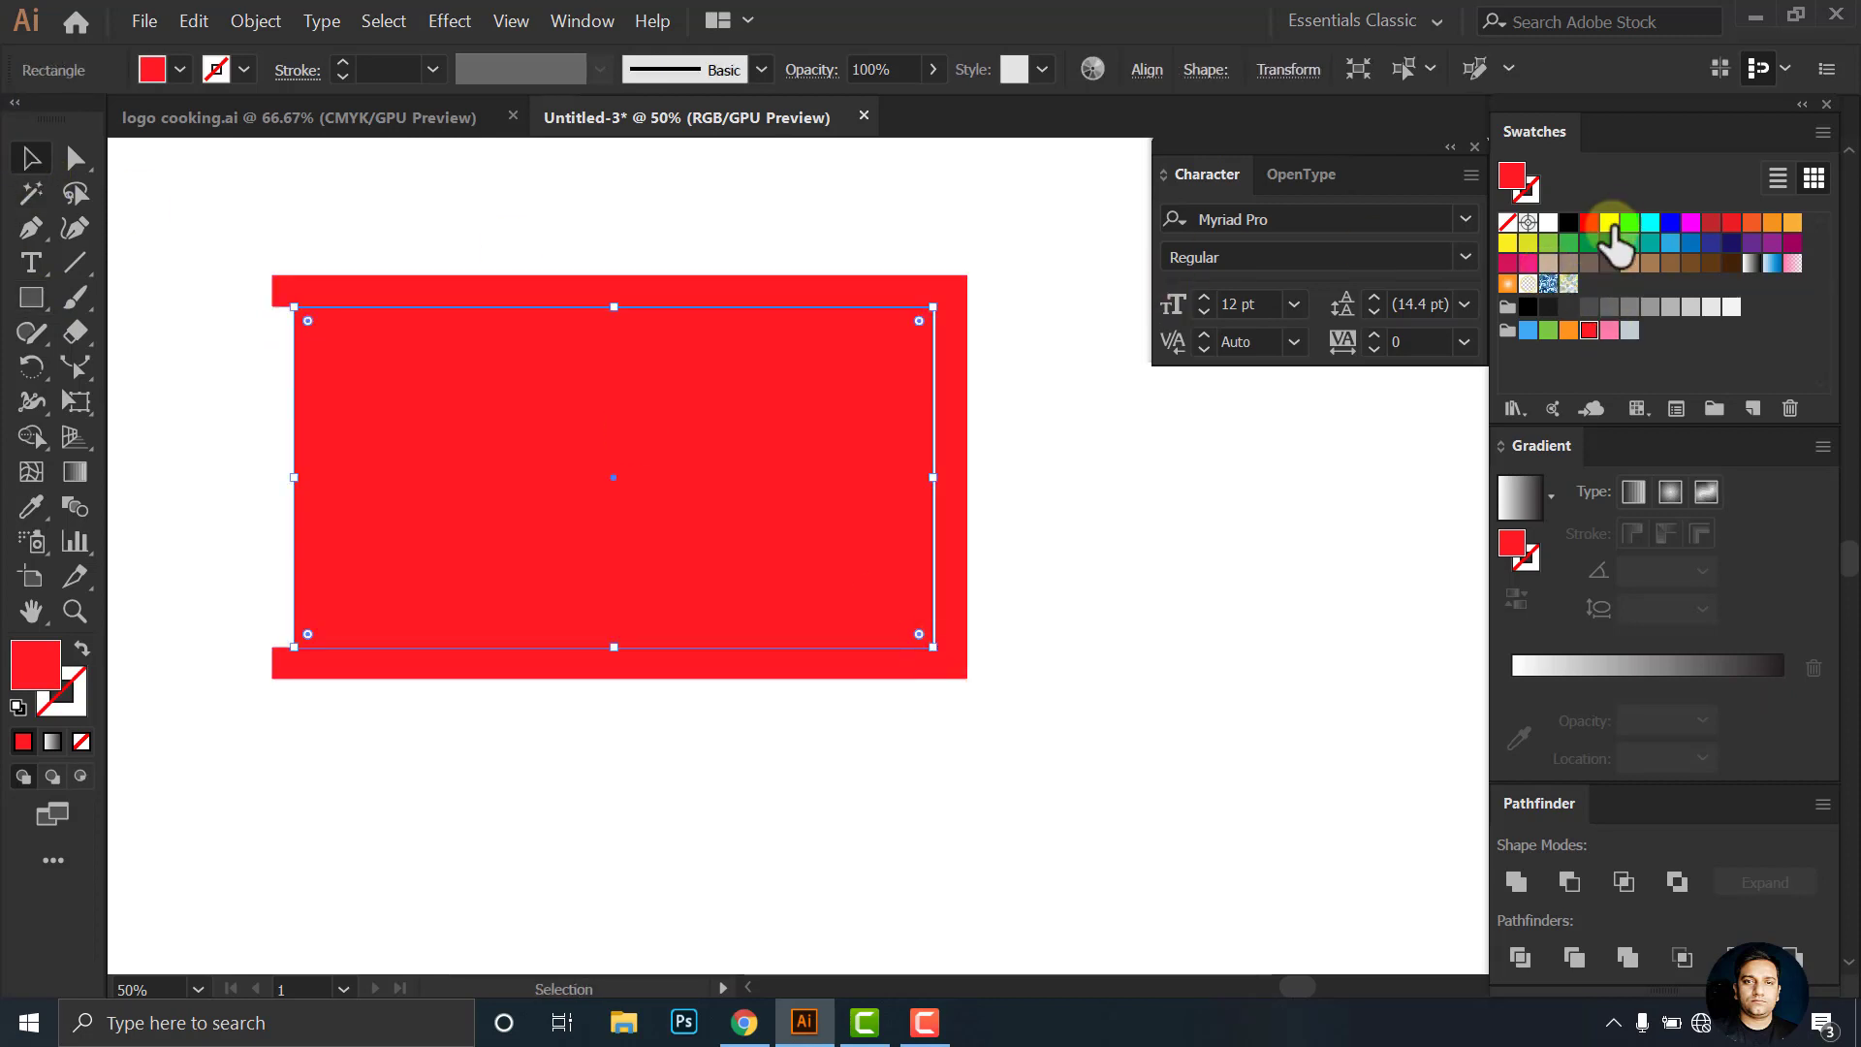
pyautogui.click(1669, 243)
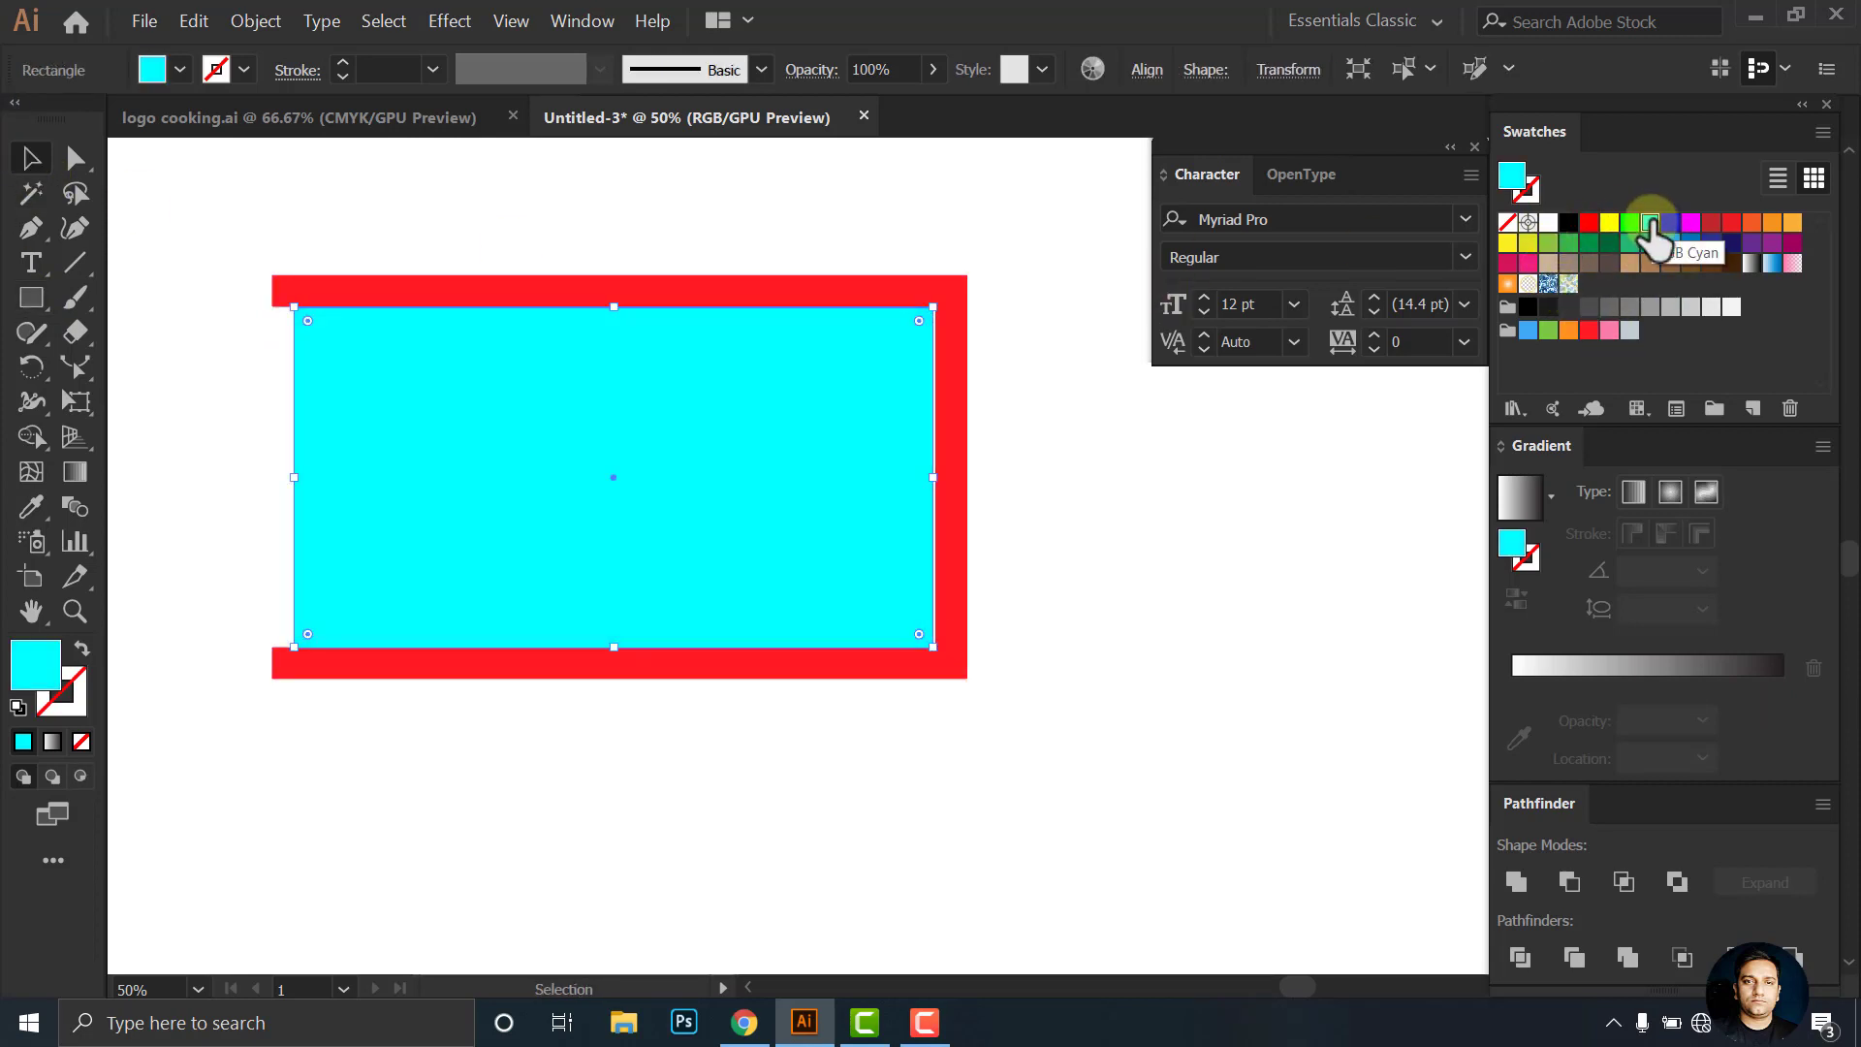
pyautogui.doubleClick(53, 669)
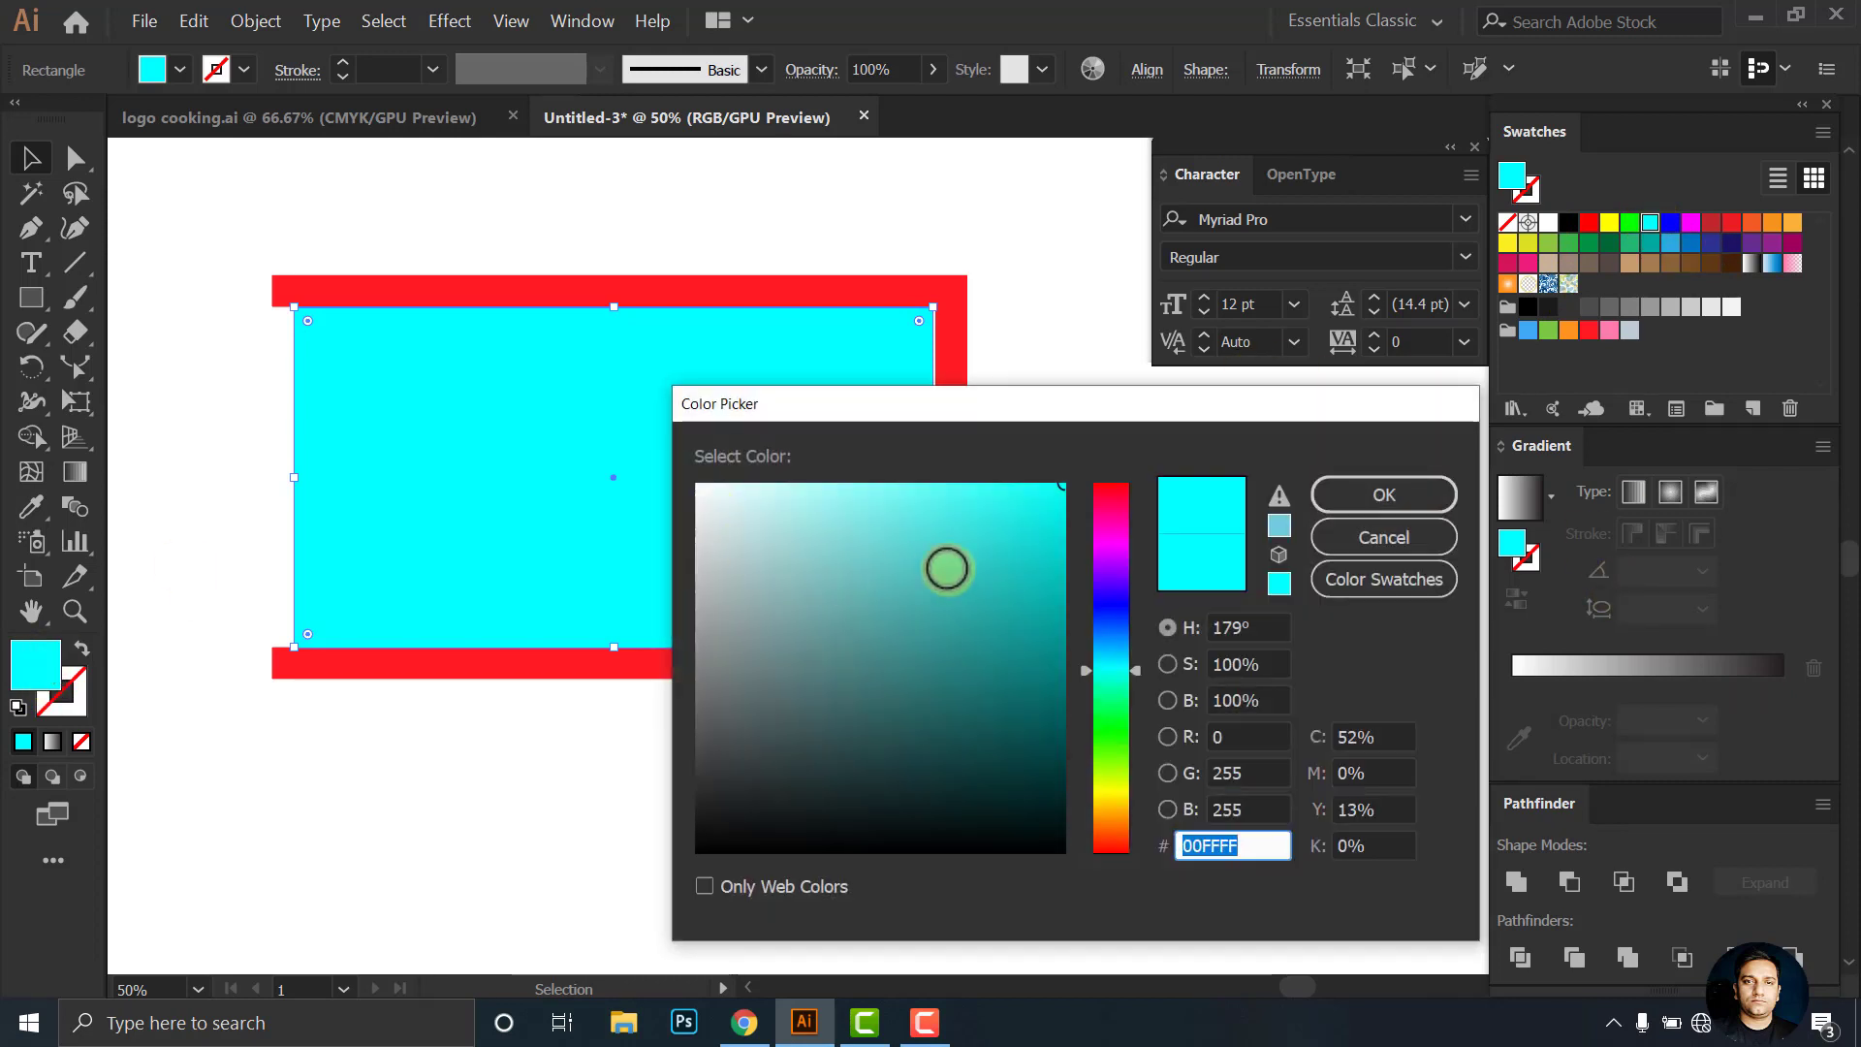
pyautogui.moveTo(947, 565); pyautogui.dragTo(793, 467)
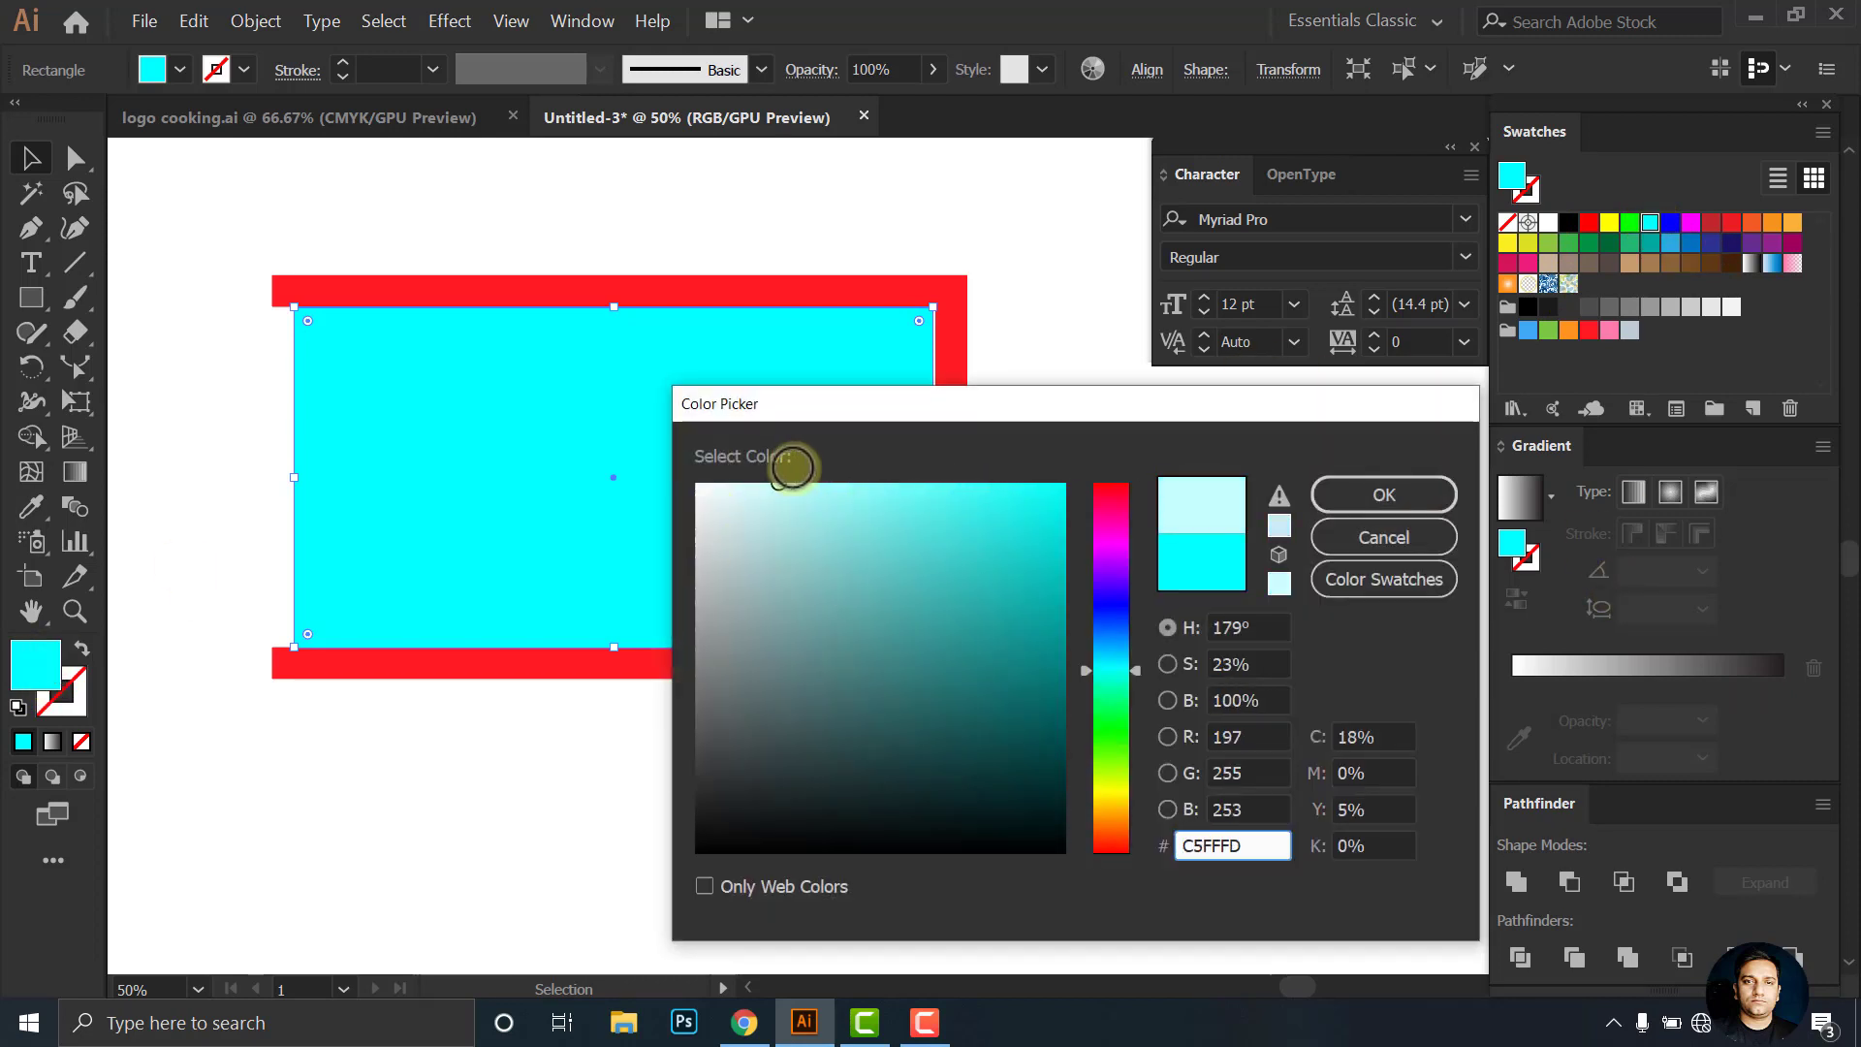
pyautogui.click(1376, 499)
# Stretch the cyan rectangle's right and left edges to meet the red frame
pyautogui.scroll(9, 933, 477)
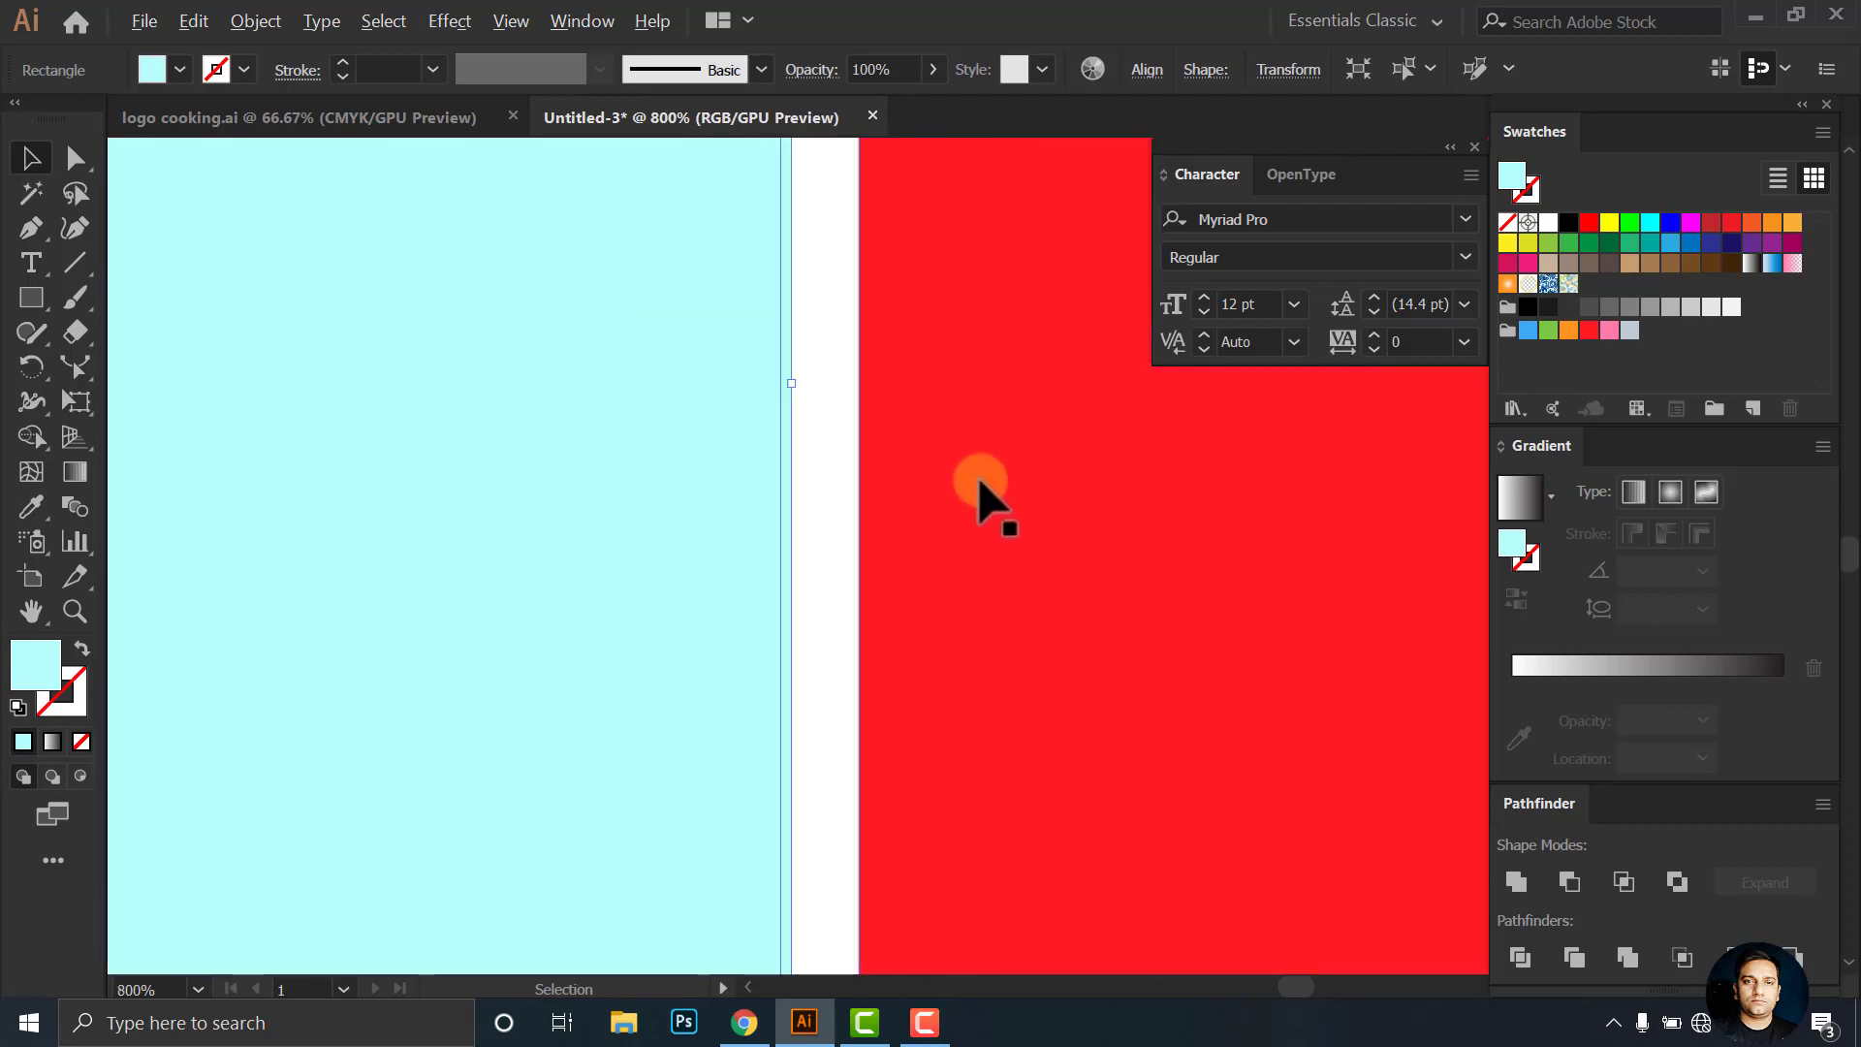
pyautogui.moveTo(797, 391); pyautogui.dragTo(859, 416)
pyautogui.hotkey('ctrl', '0')
pyautogui.scroll(2, 928, 610)
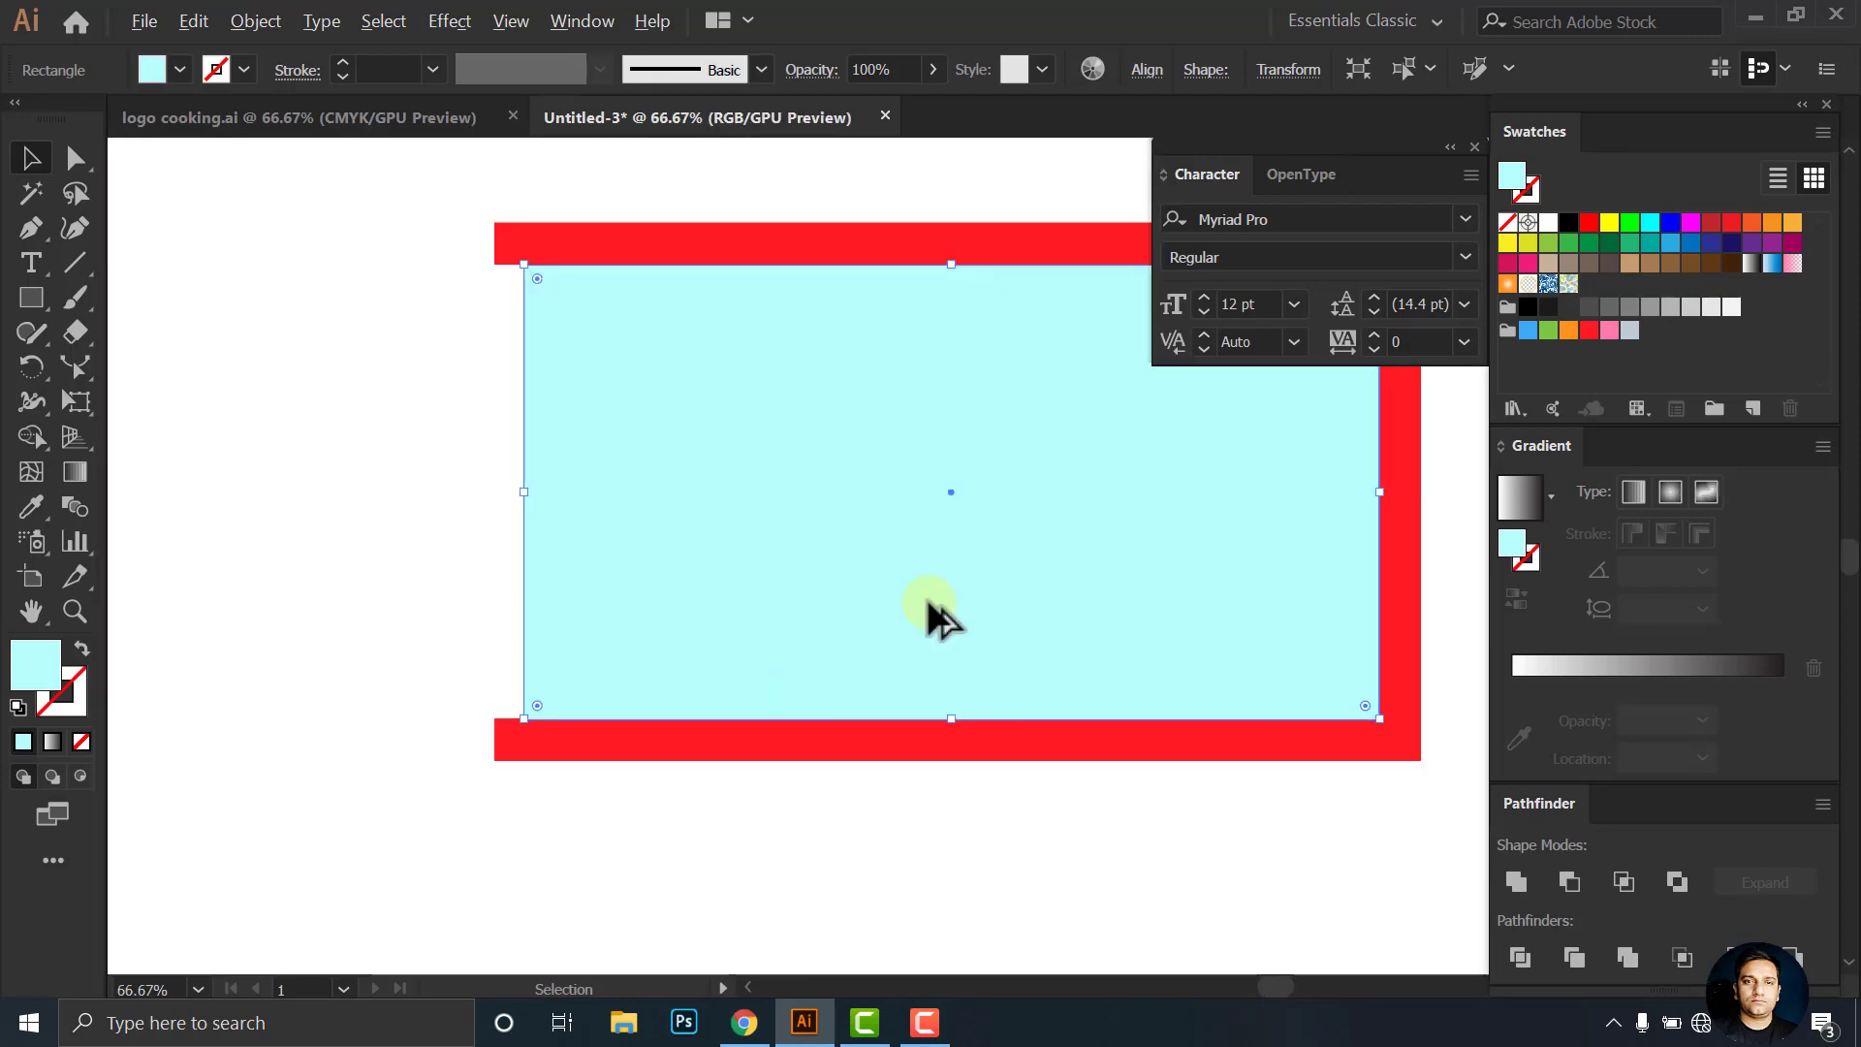
pyautogui.scroll(2, 950, 732)
pyautogui.scroll(-4, 950, 732)
pyautogui.scroll(2, 700, 647)
pyautogui.moveTo(773, 640); pyautogui.dragTo(773, 640)
pyautogui.scroll(-1, 518, 547)
pyautogui.moveTo(453, 333); pyautogui.dragTo(1299, 872)
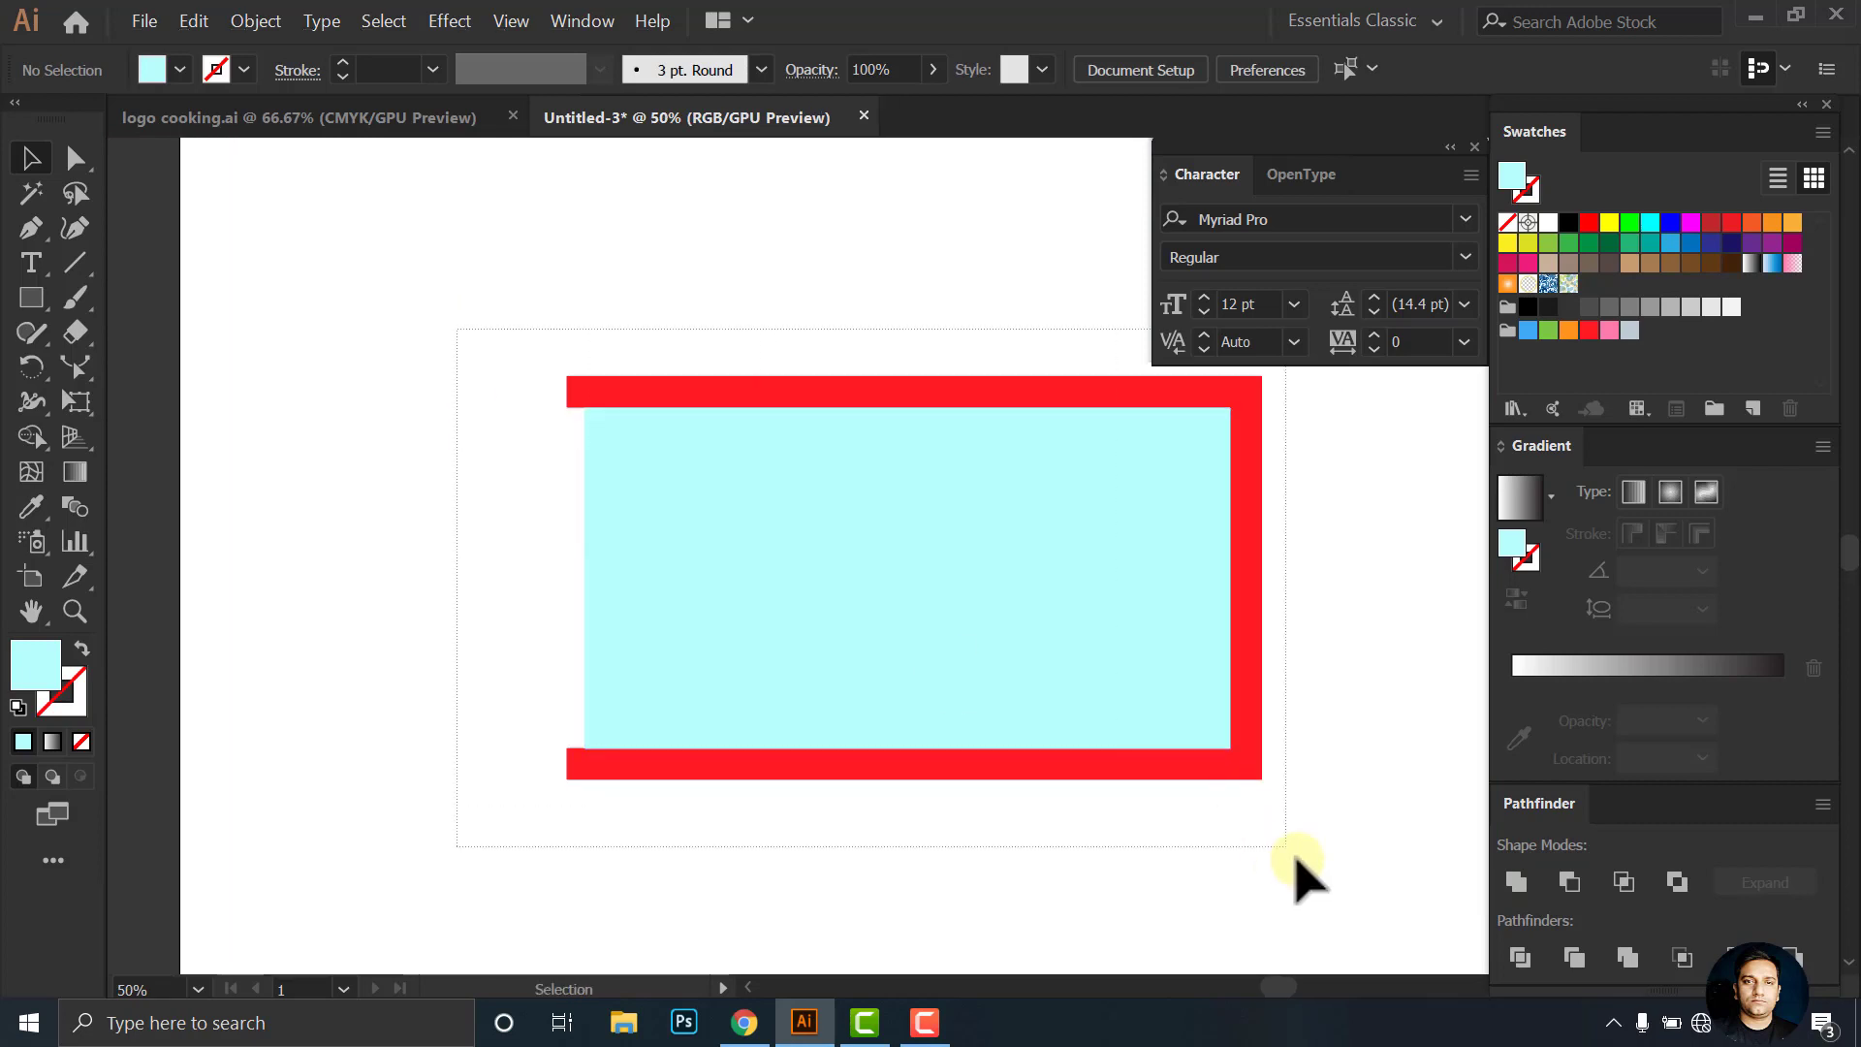
# Give the frame and cyan rectangle a black 3 pt outline
pyautogui.click(222, 85)
pyautogui.click(60, 200)
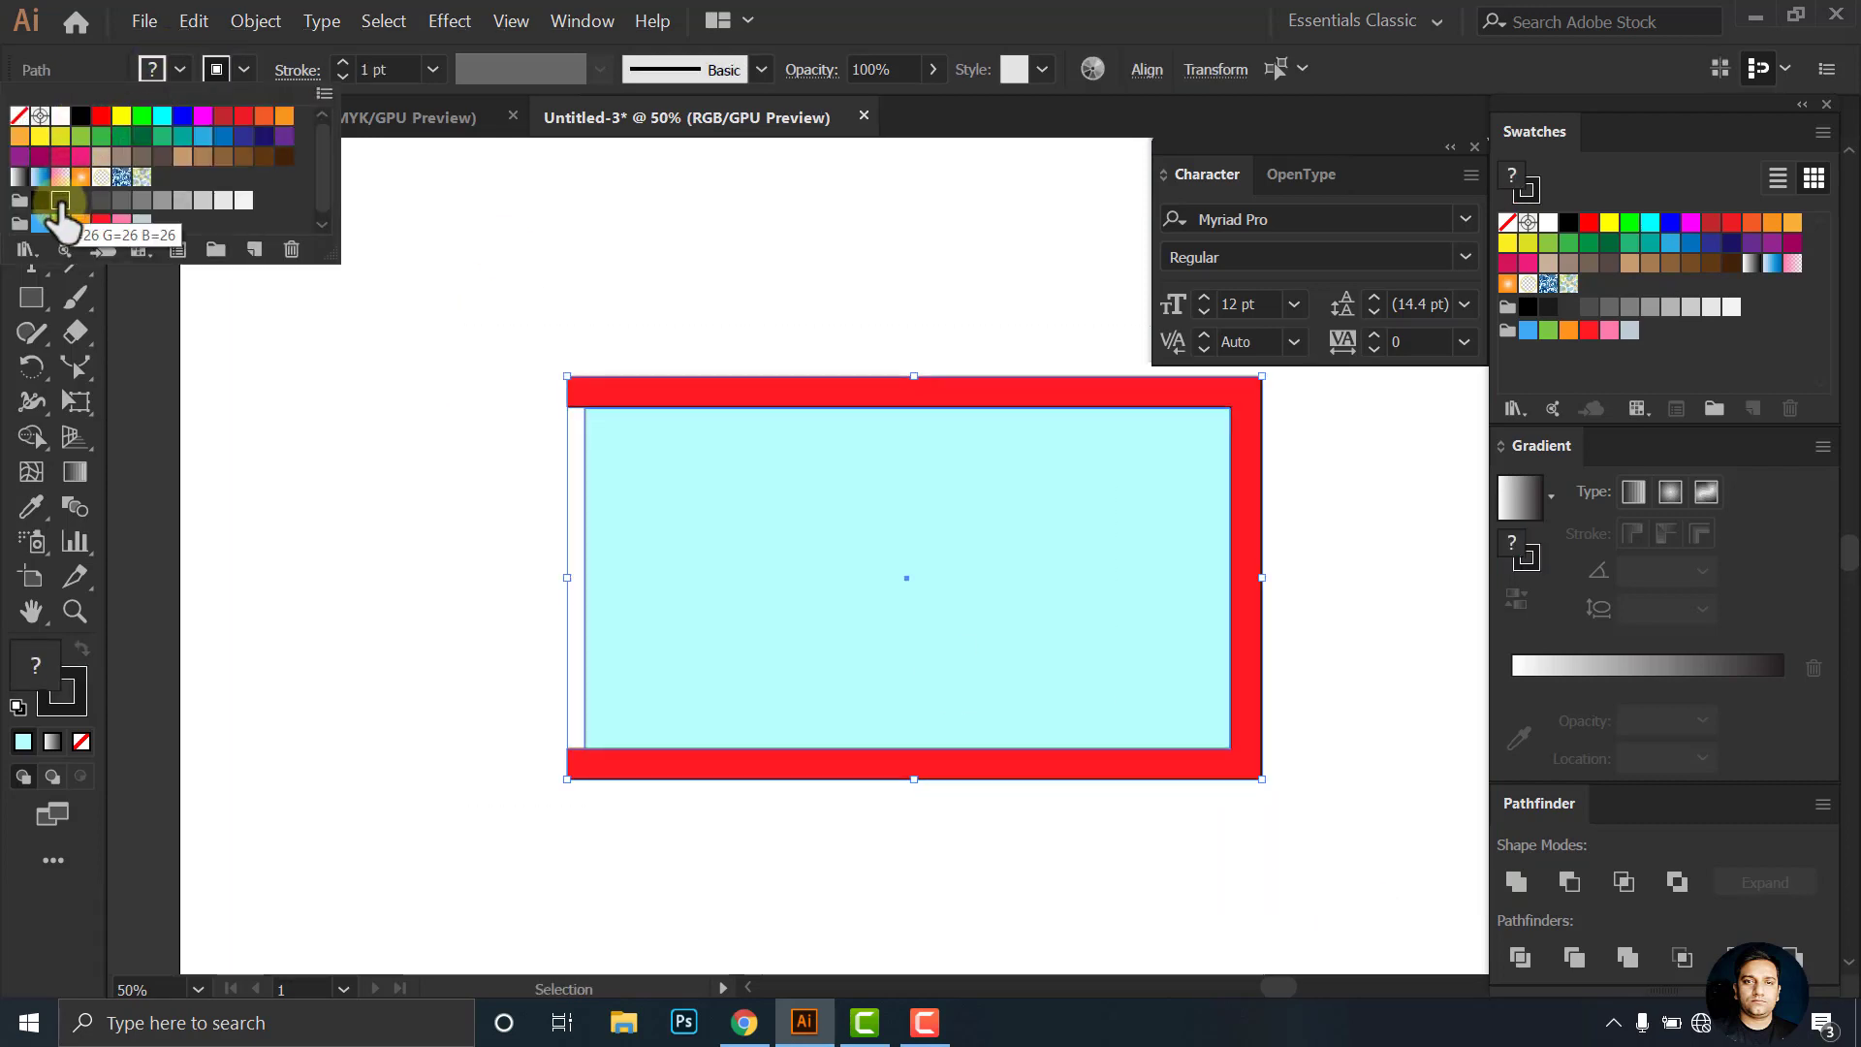
pyautogui.write('3')
pyautogui.press('Return')
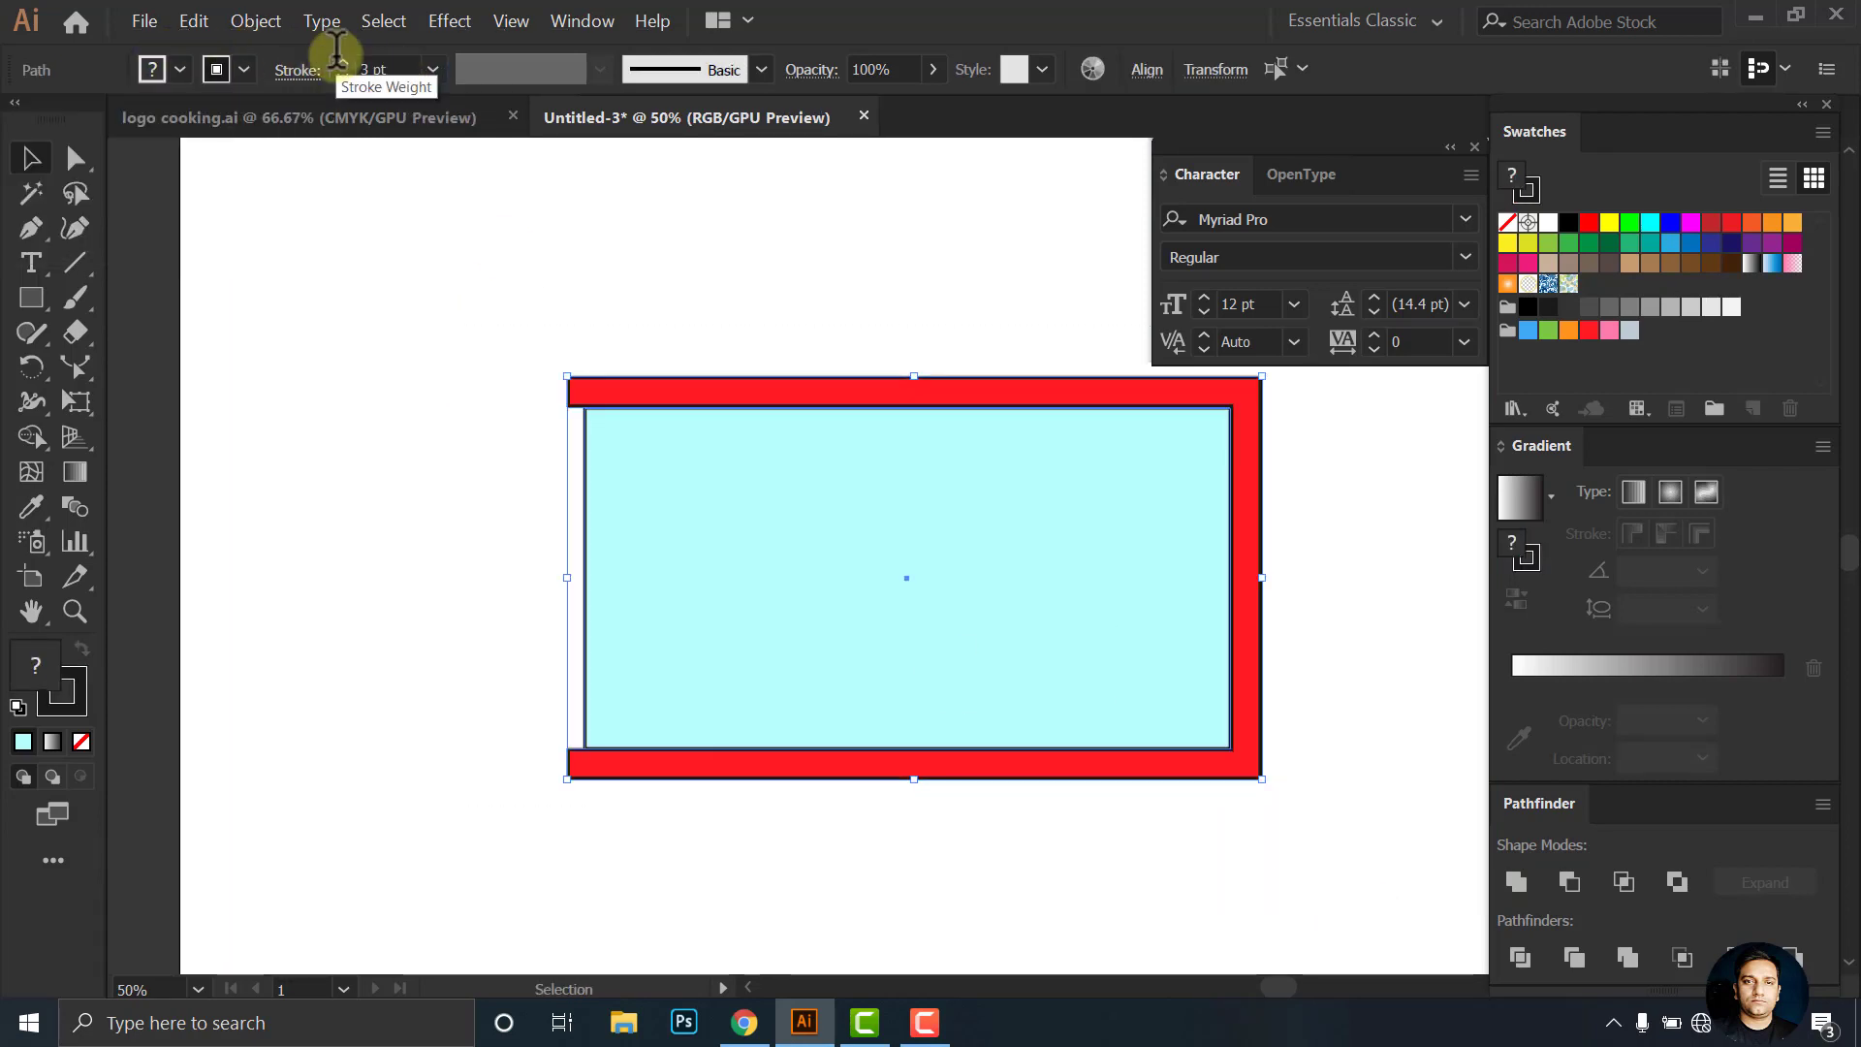
# Move the cyan rectangle's top and bottom edges to fit the frame
pyautogui.click(644, 475)
pyautogui.scroll(4, 986, 383)
pyautogui.scroll(4, 711, 507)
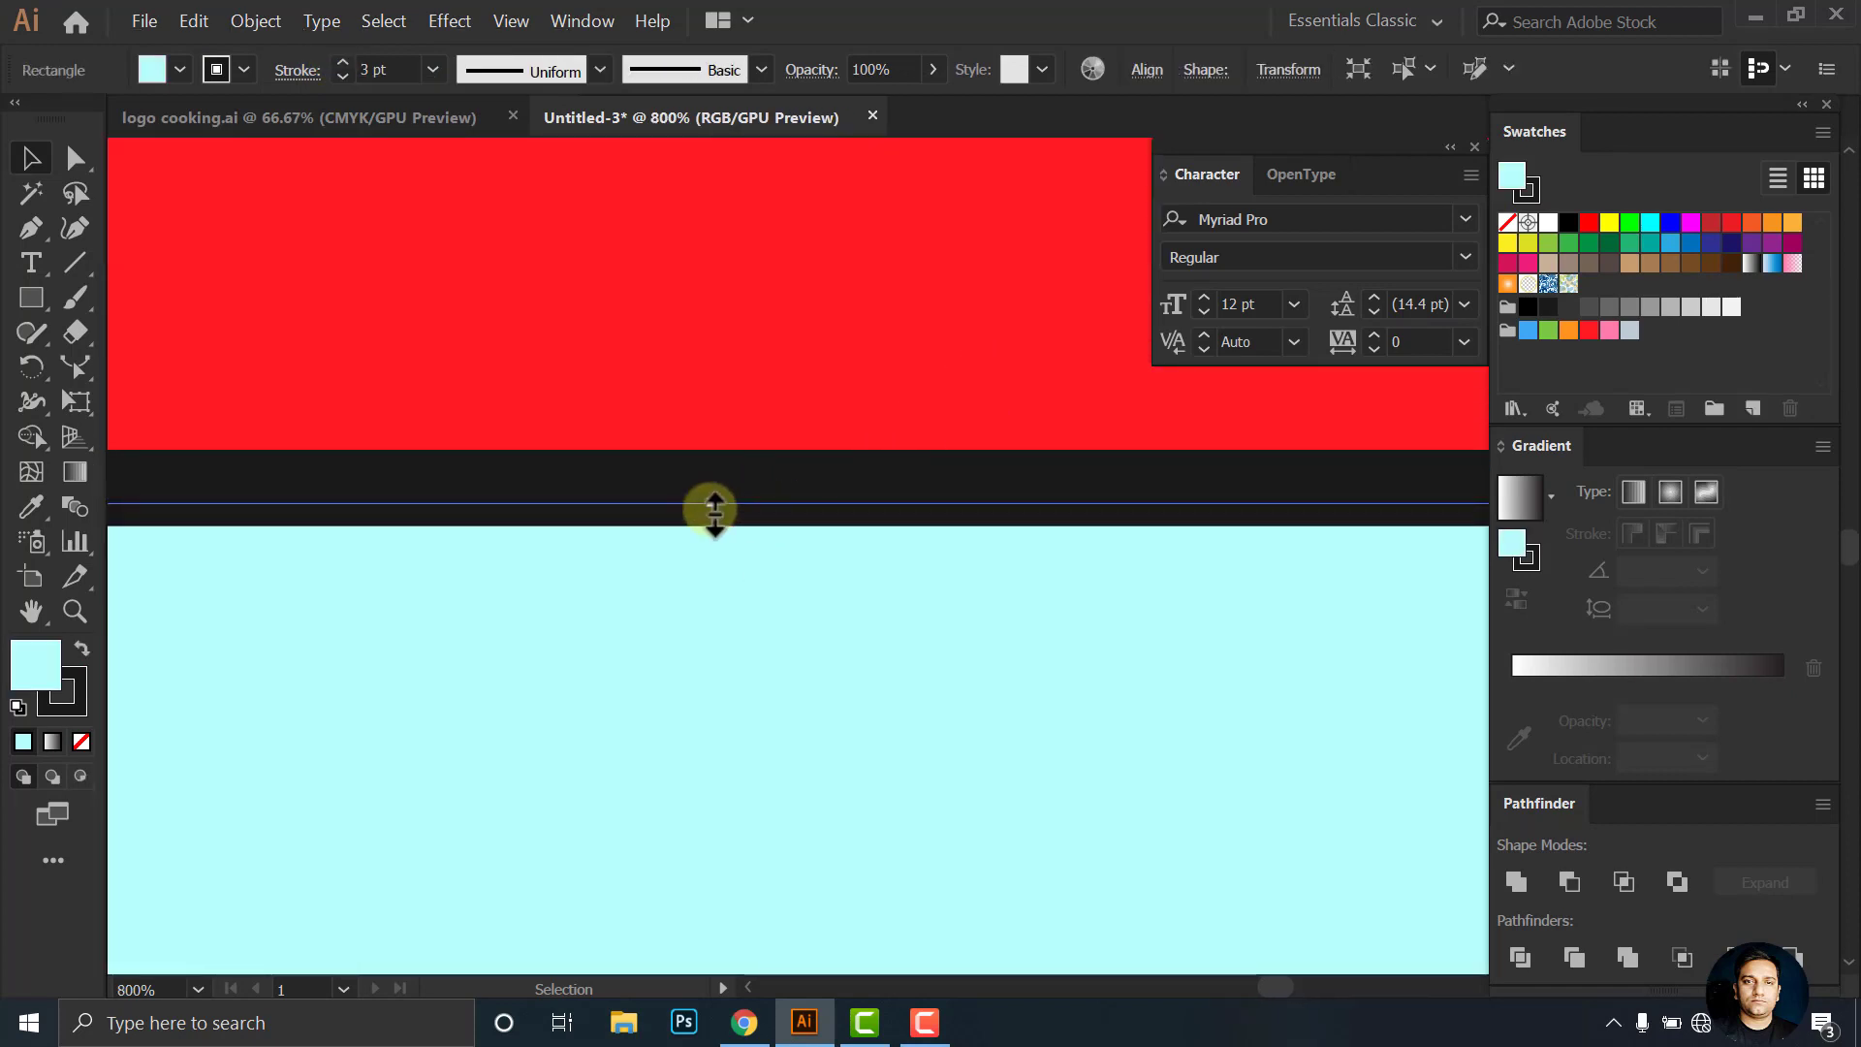
pyautogui.moveTo(711, 507); pyautogui.dragTo(724, 468)
pyautogui.scroll(-4, 744, 485)
pyautogui.scroll(4, 769, 760)
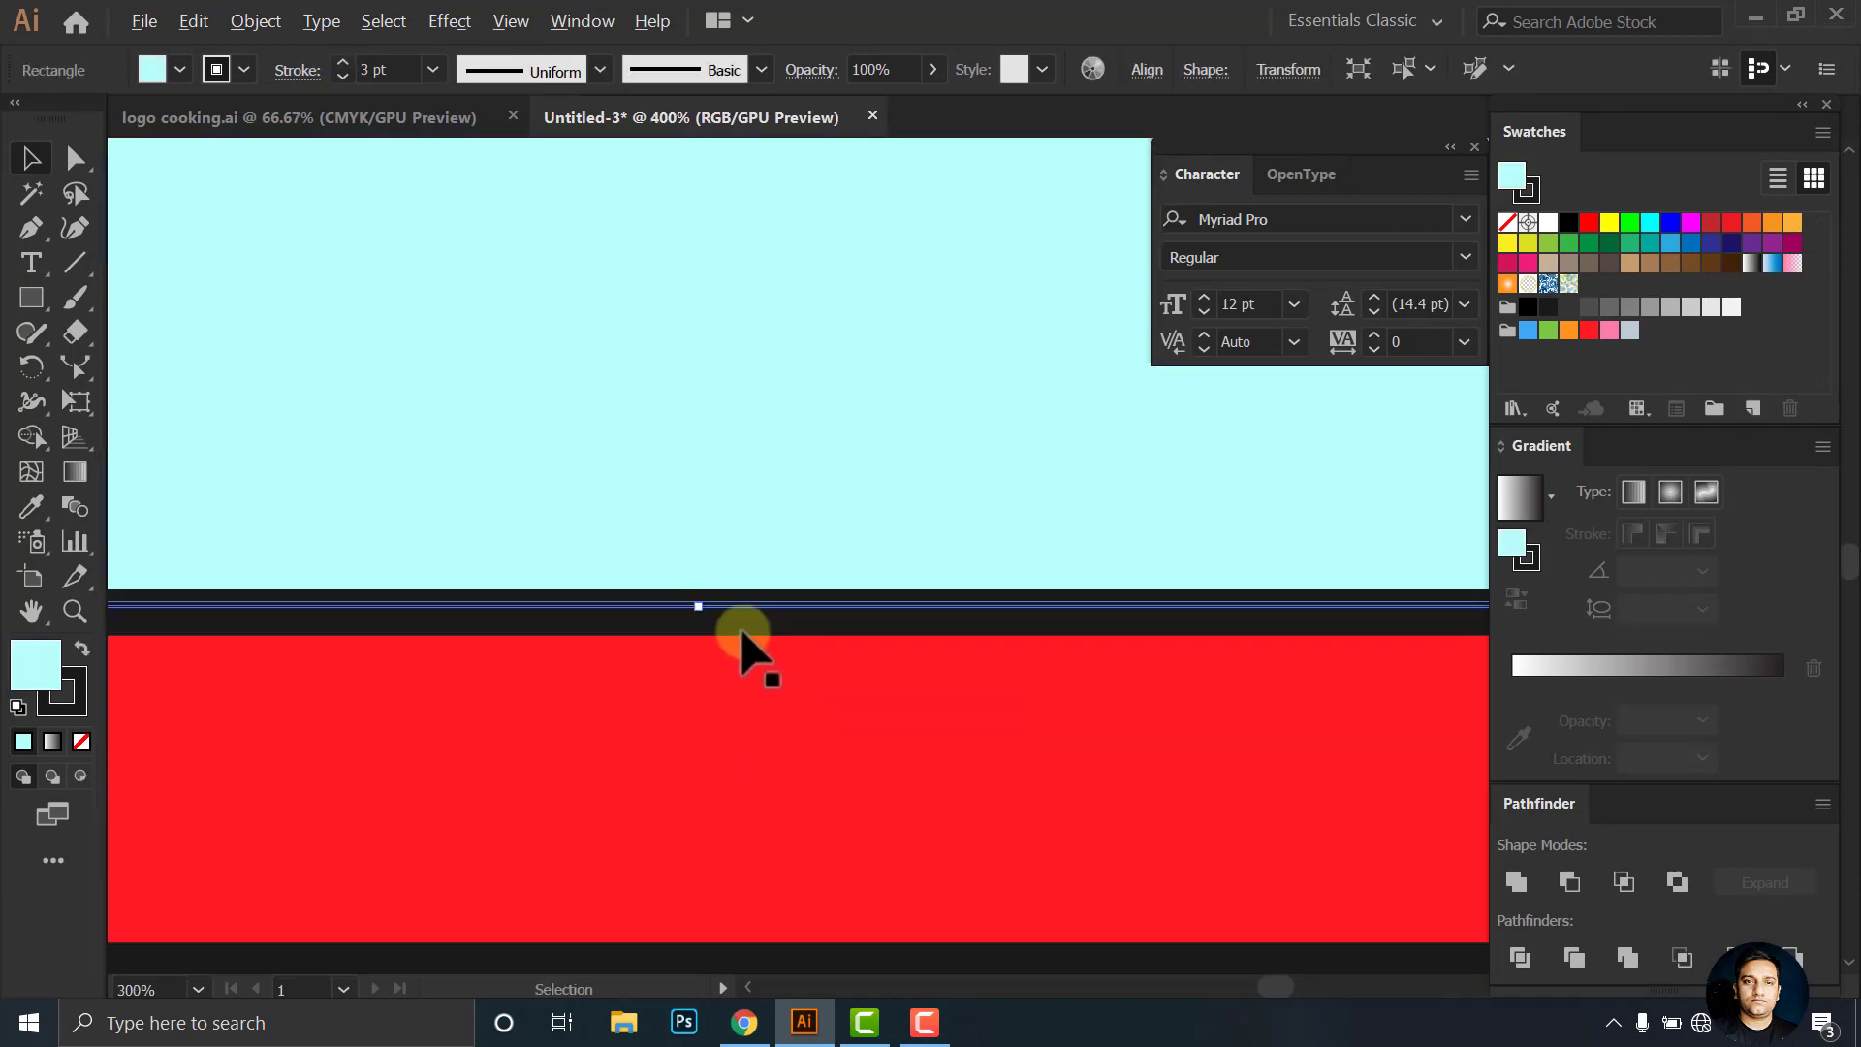
pyautogui.moveTo(748, 631); pyautogui.dragTo(705, 601)
pyautogui.scroll(-4, 802, 652)
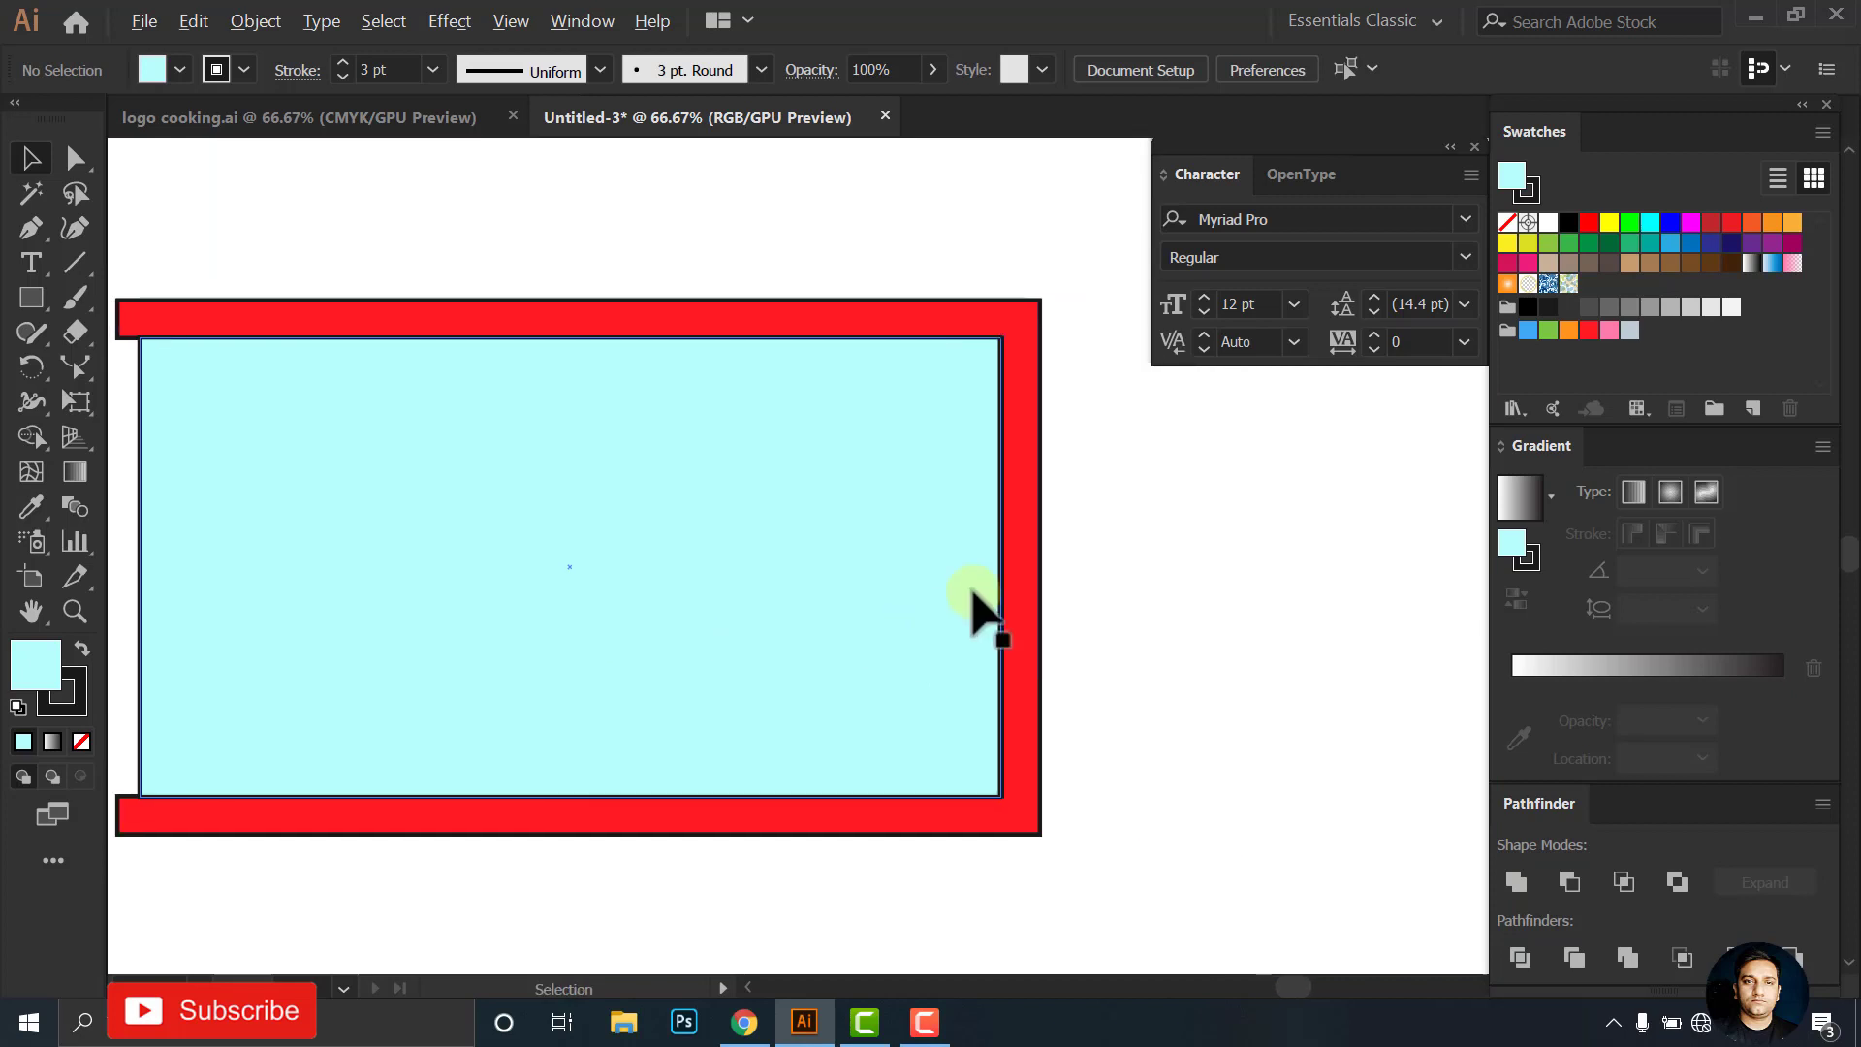
pyautogui.scroll(-1, 977, 612)
# Change both shapes' outlines to grey at 7 pt weight
pyautogui.moveTo(318, 308); pyautogui.dragTo(1362, 947)
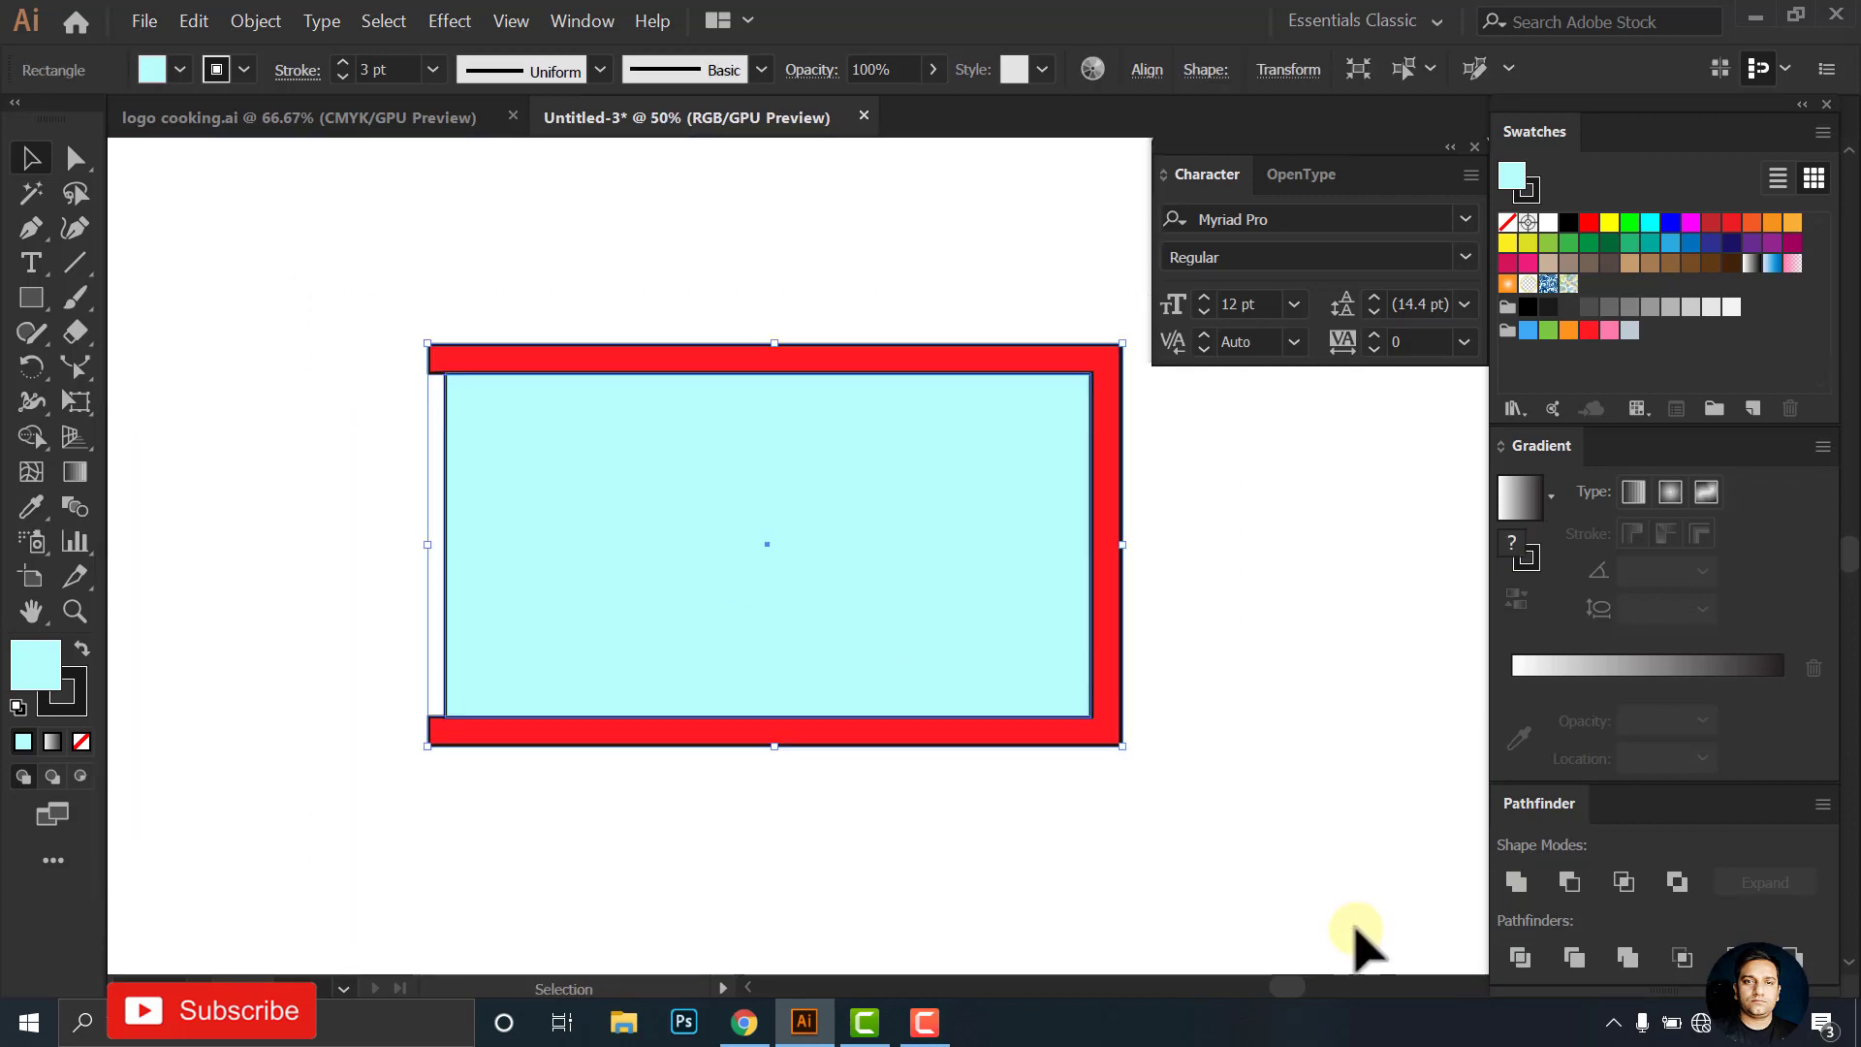
pyautogui.write('5')
pyautogui.press('Return')
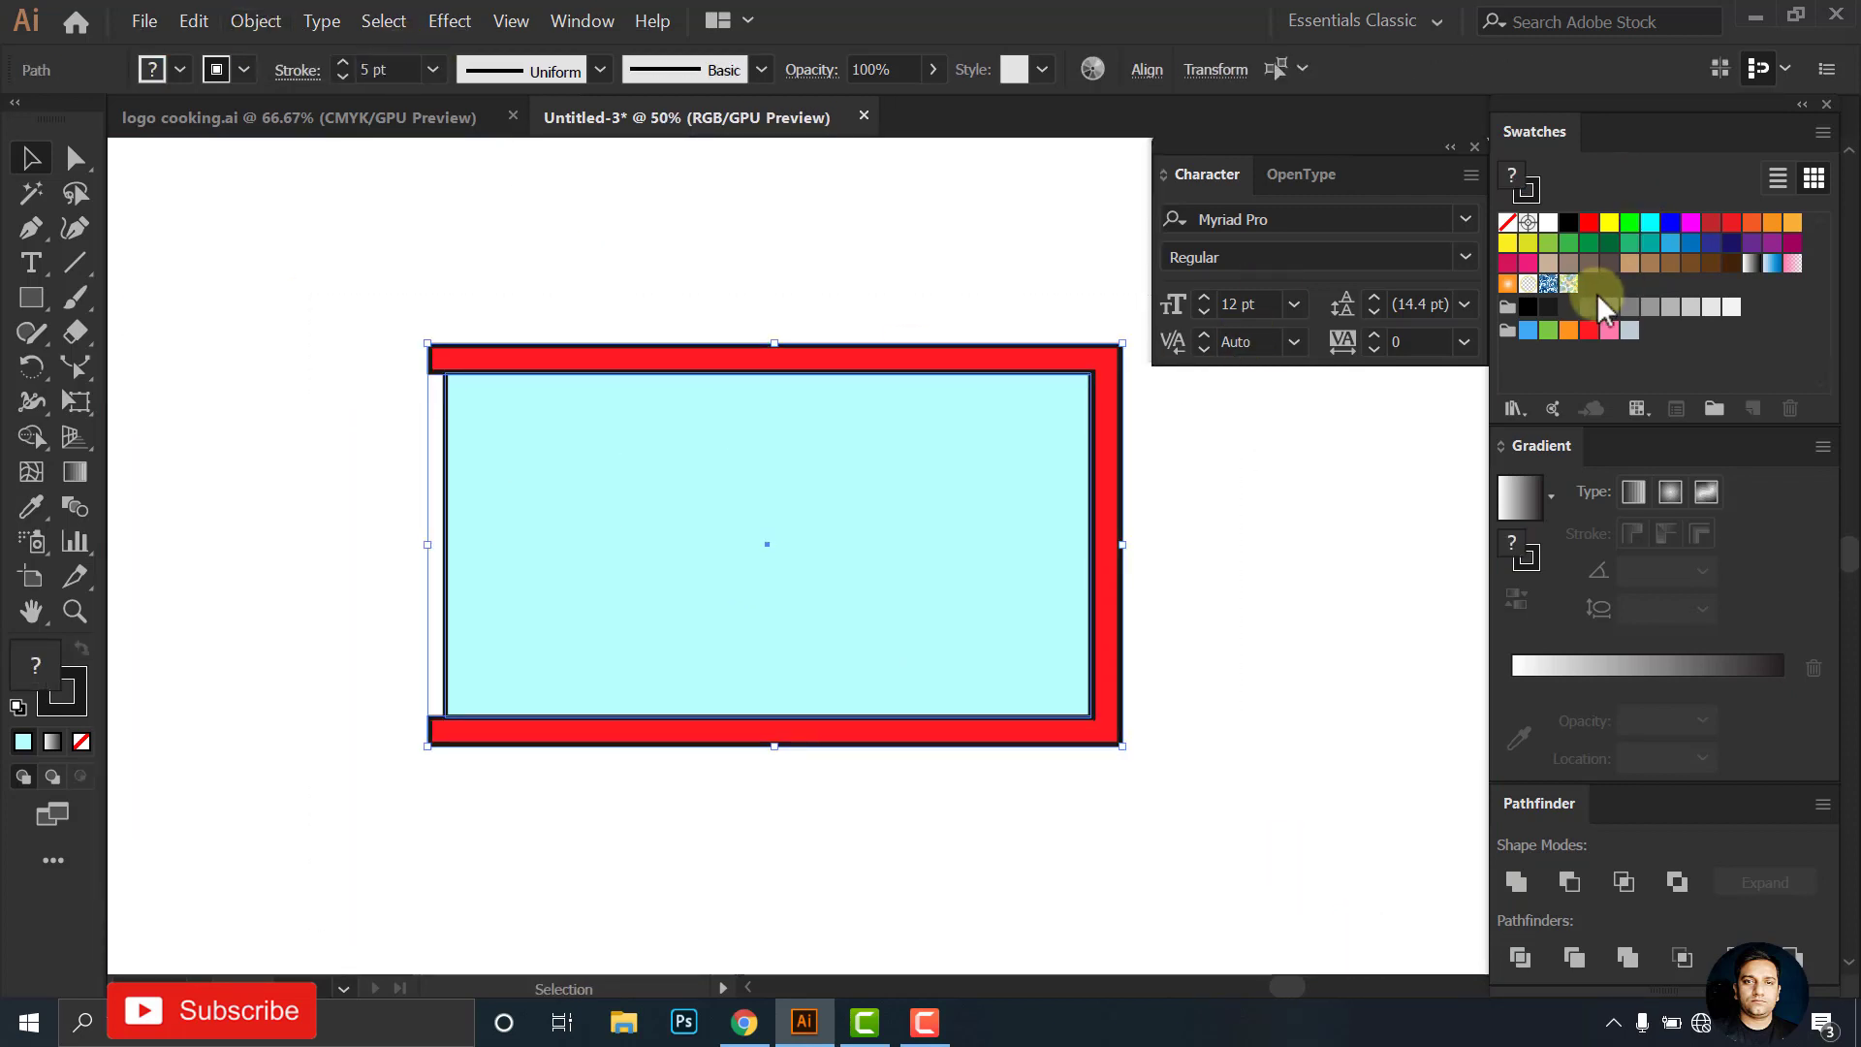
pyautogui.click(1569, 308)
pyautogui.hotkey('ctrl', 'z')
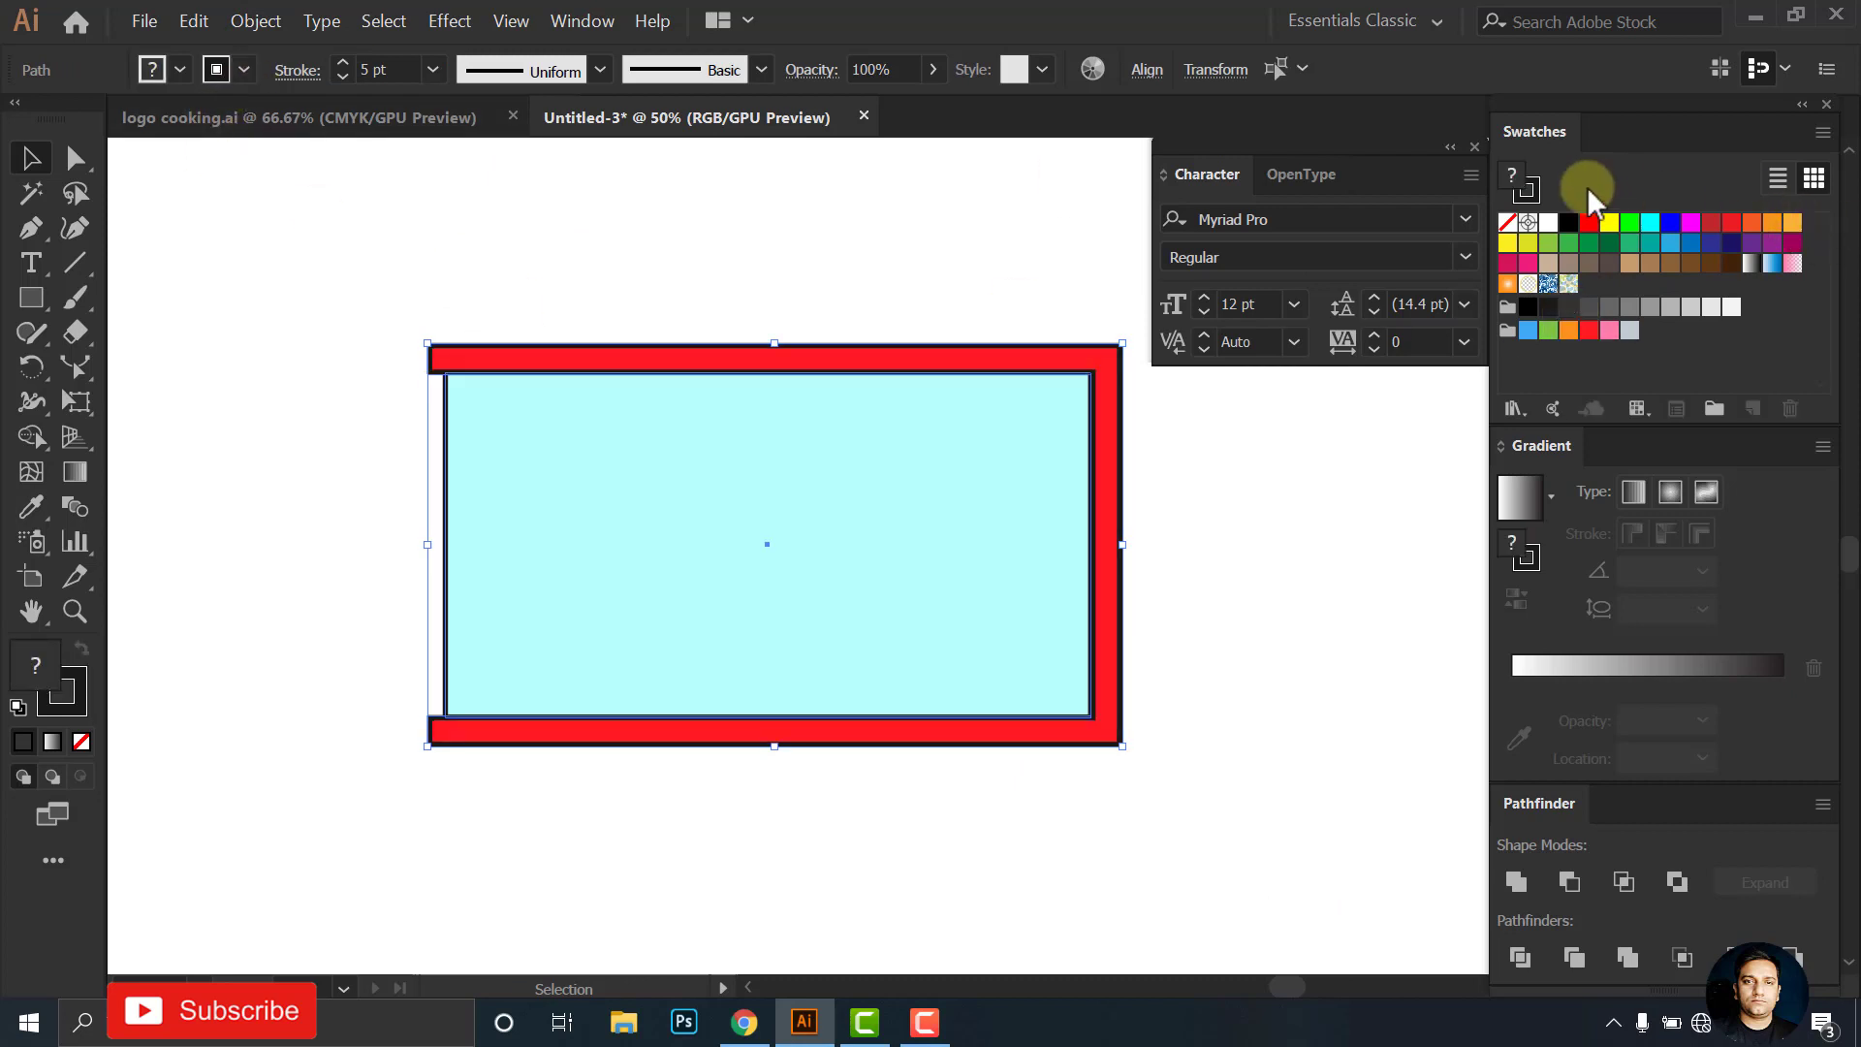
pyautogui.click(1588, 309)
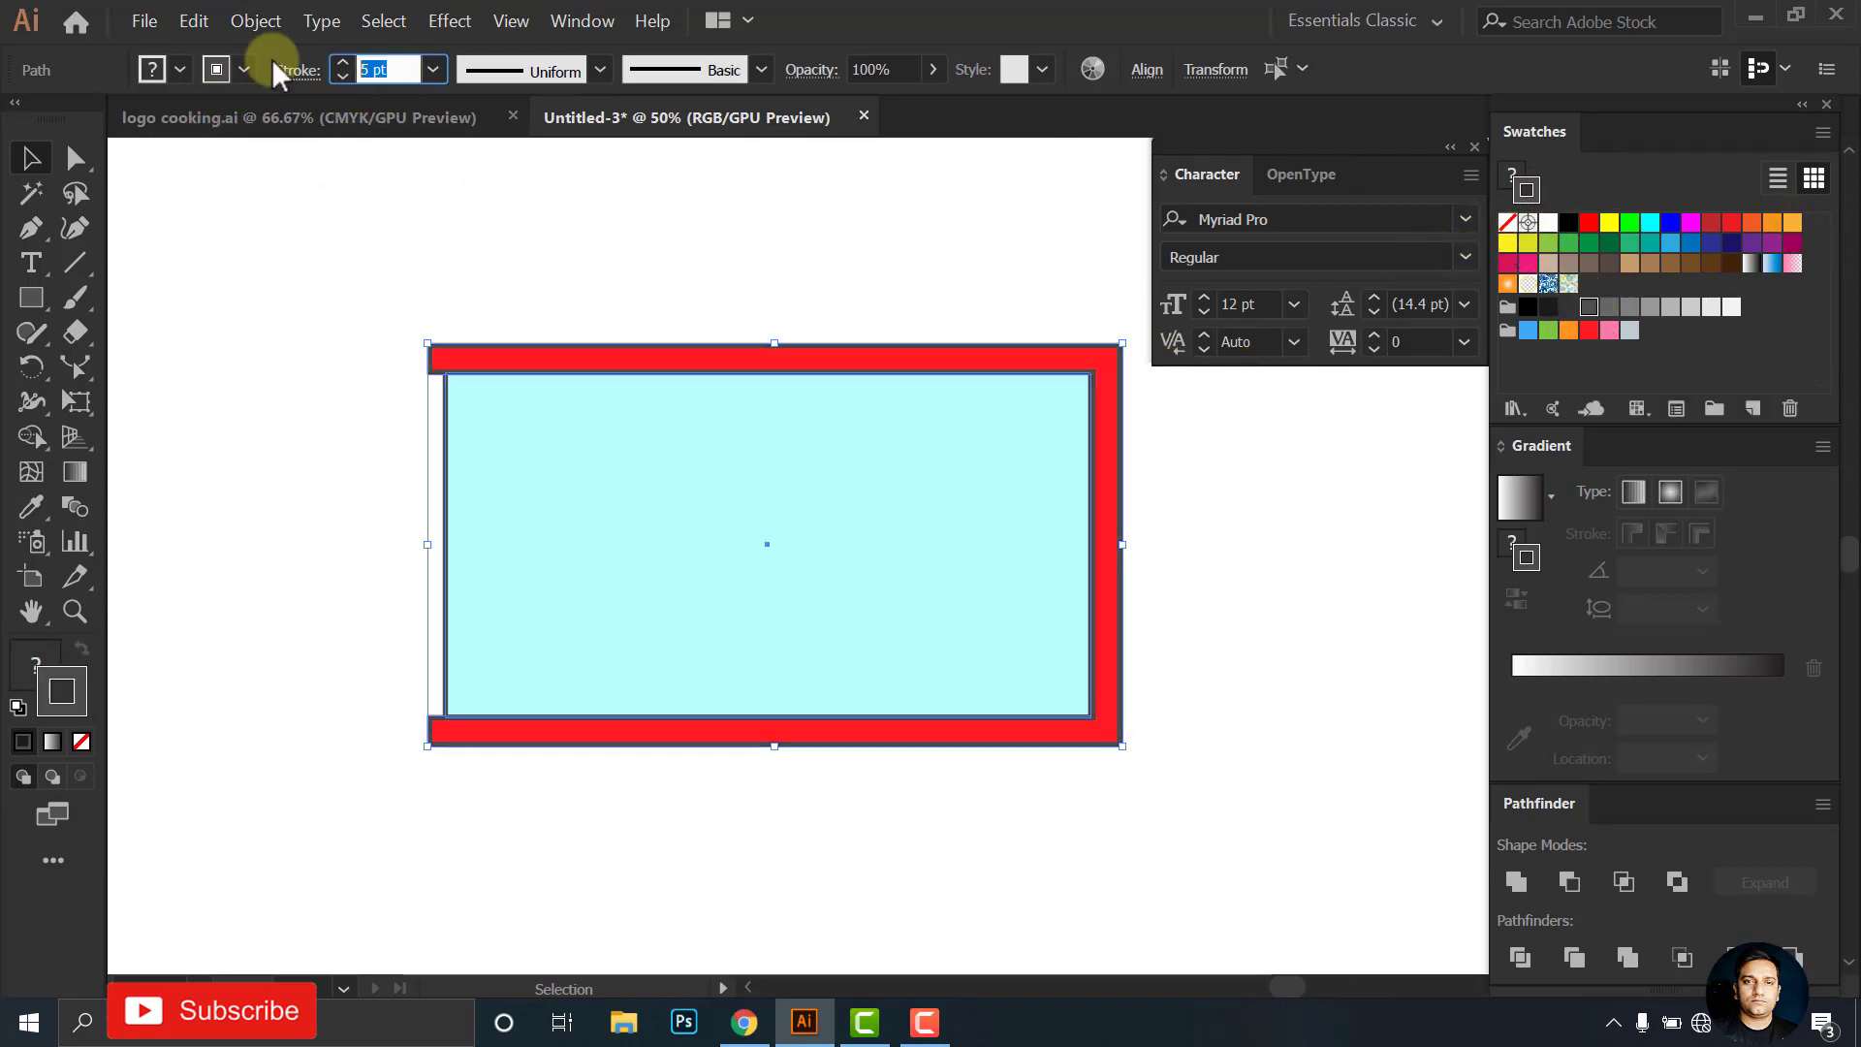
pyautogui.write('8')
pyautogui.press('Return')
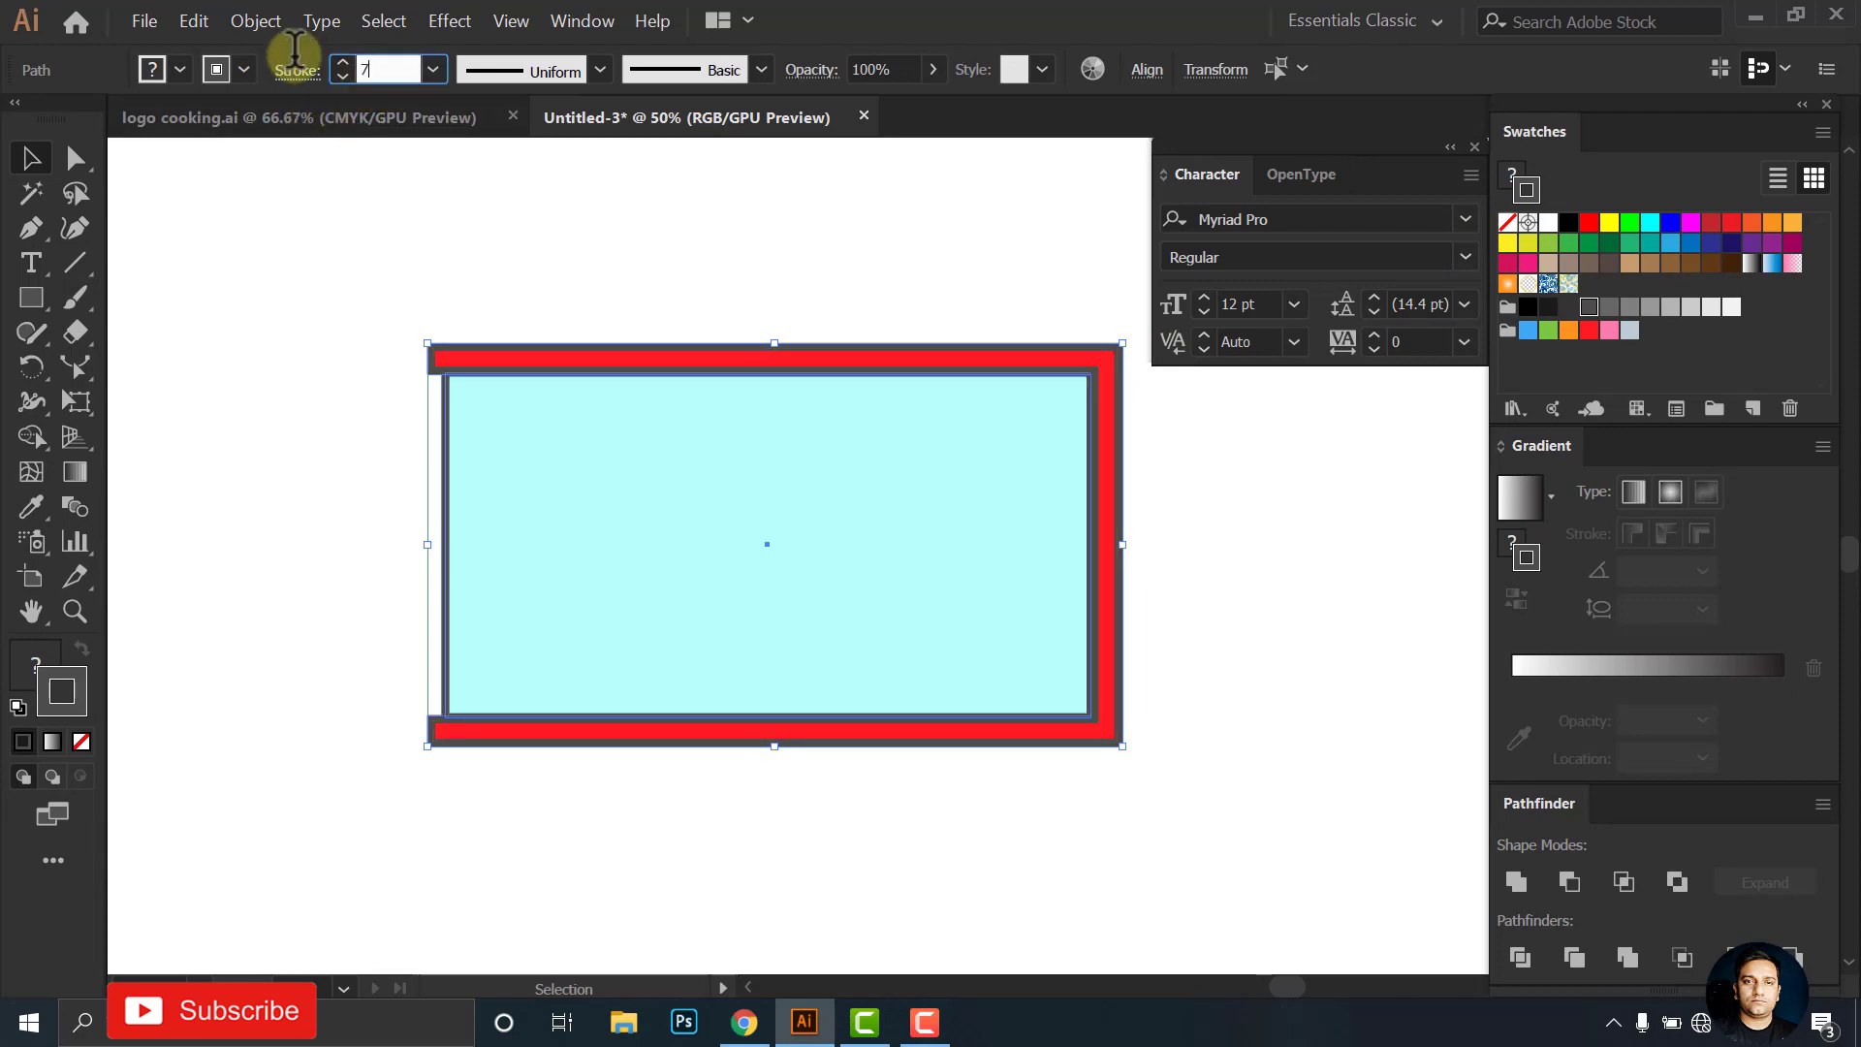
pyautogui.press('Return')
# Readjust the cyan rectangle's top edge so it sits neatly inside the frame
pyautogui.click(299, 332)
pyautogui.scroll(3, 374, 367)
pyautogui.scroll(2, 329, 417)
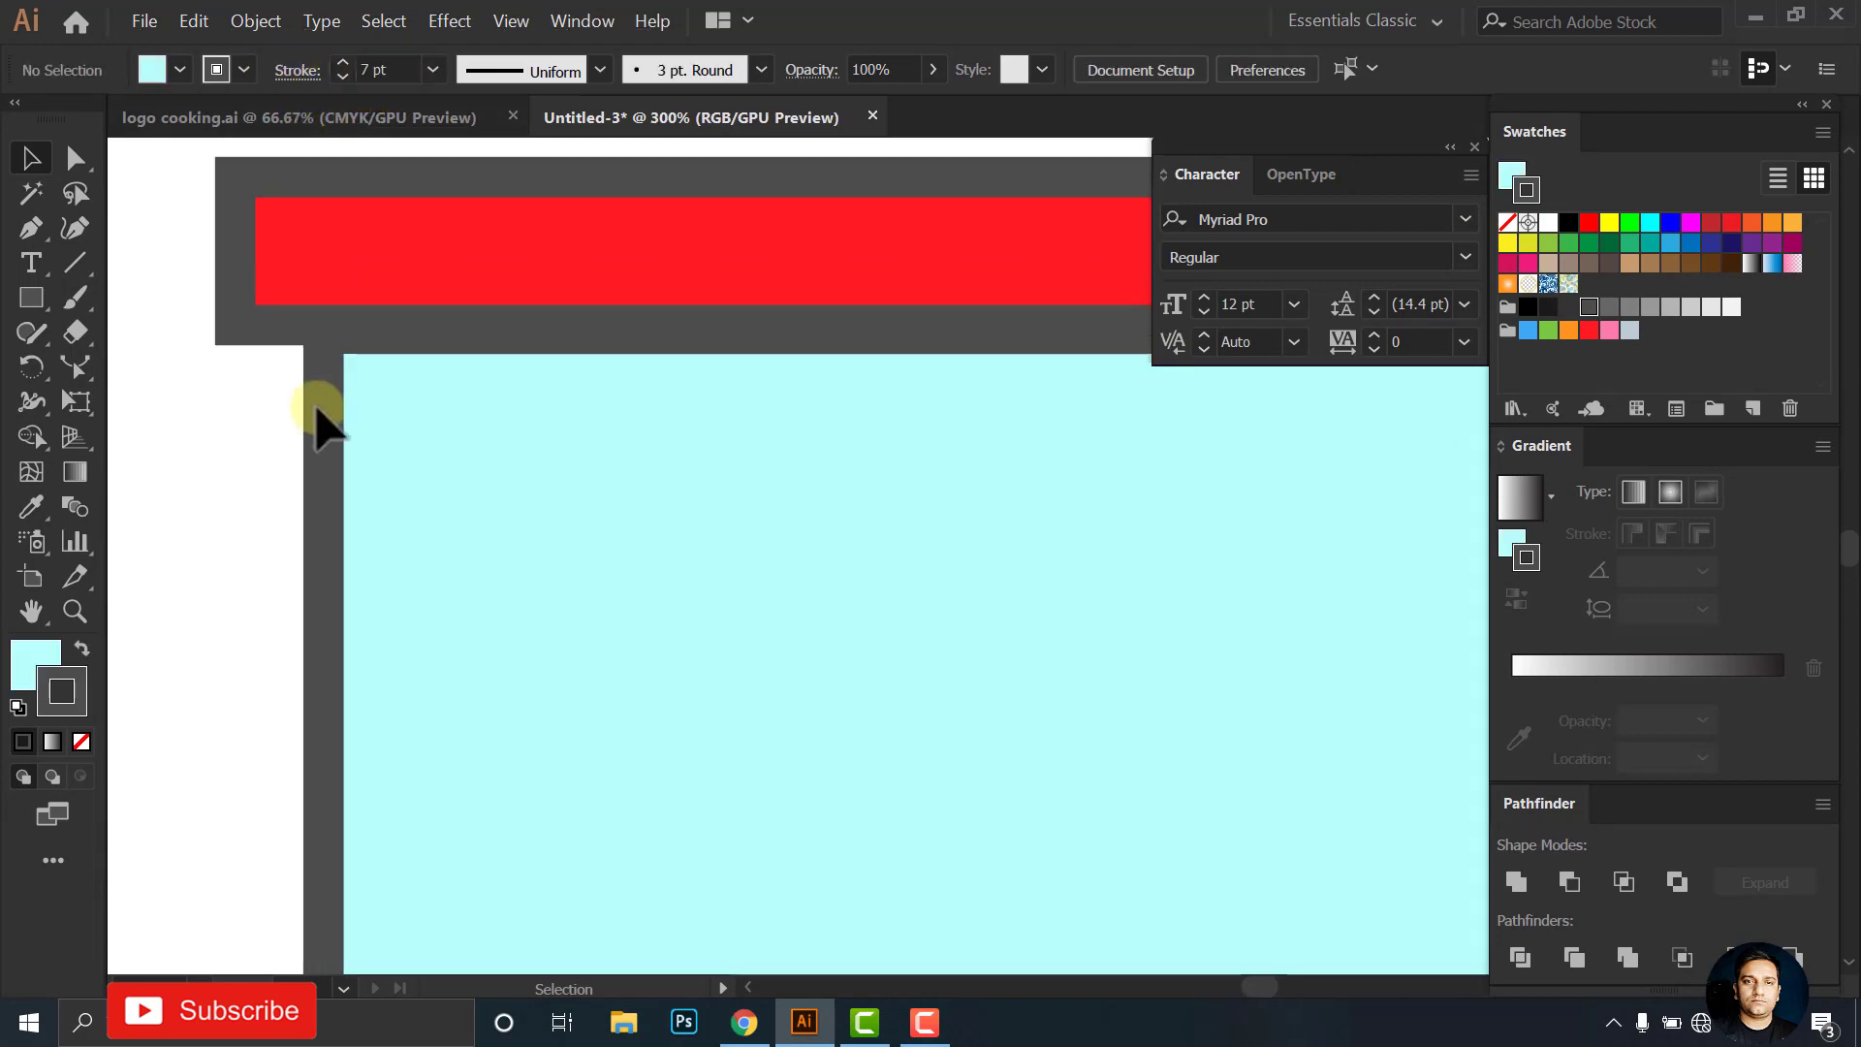
pyautogui.click(320, 426)
pyautogui.scroll(-4, 569, 429)
pyautogui.scroll(6, 748, 436)
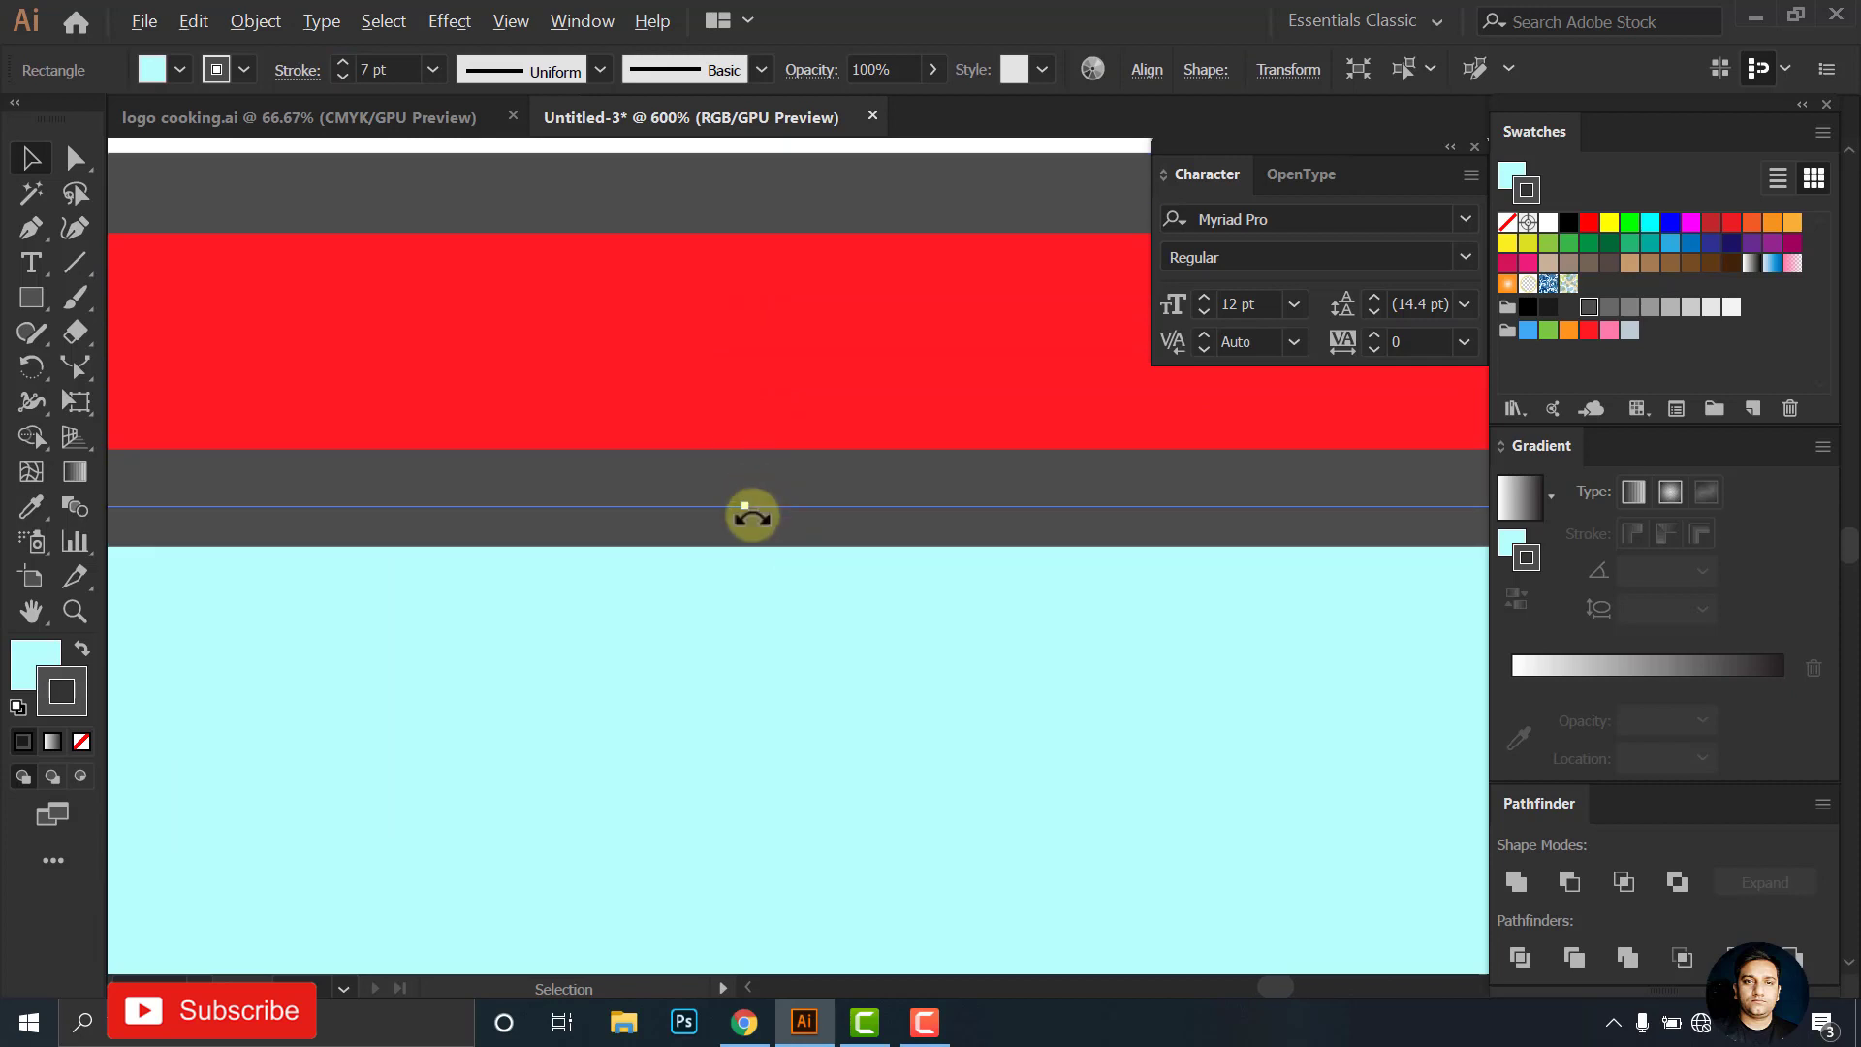
pyautogui.scroll(2, 752, 514)
pyautogui.moveTo(752, 540); pyautogui.dragTo(747, 488)
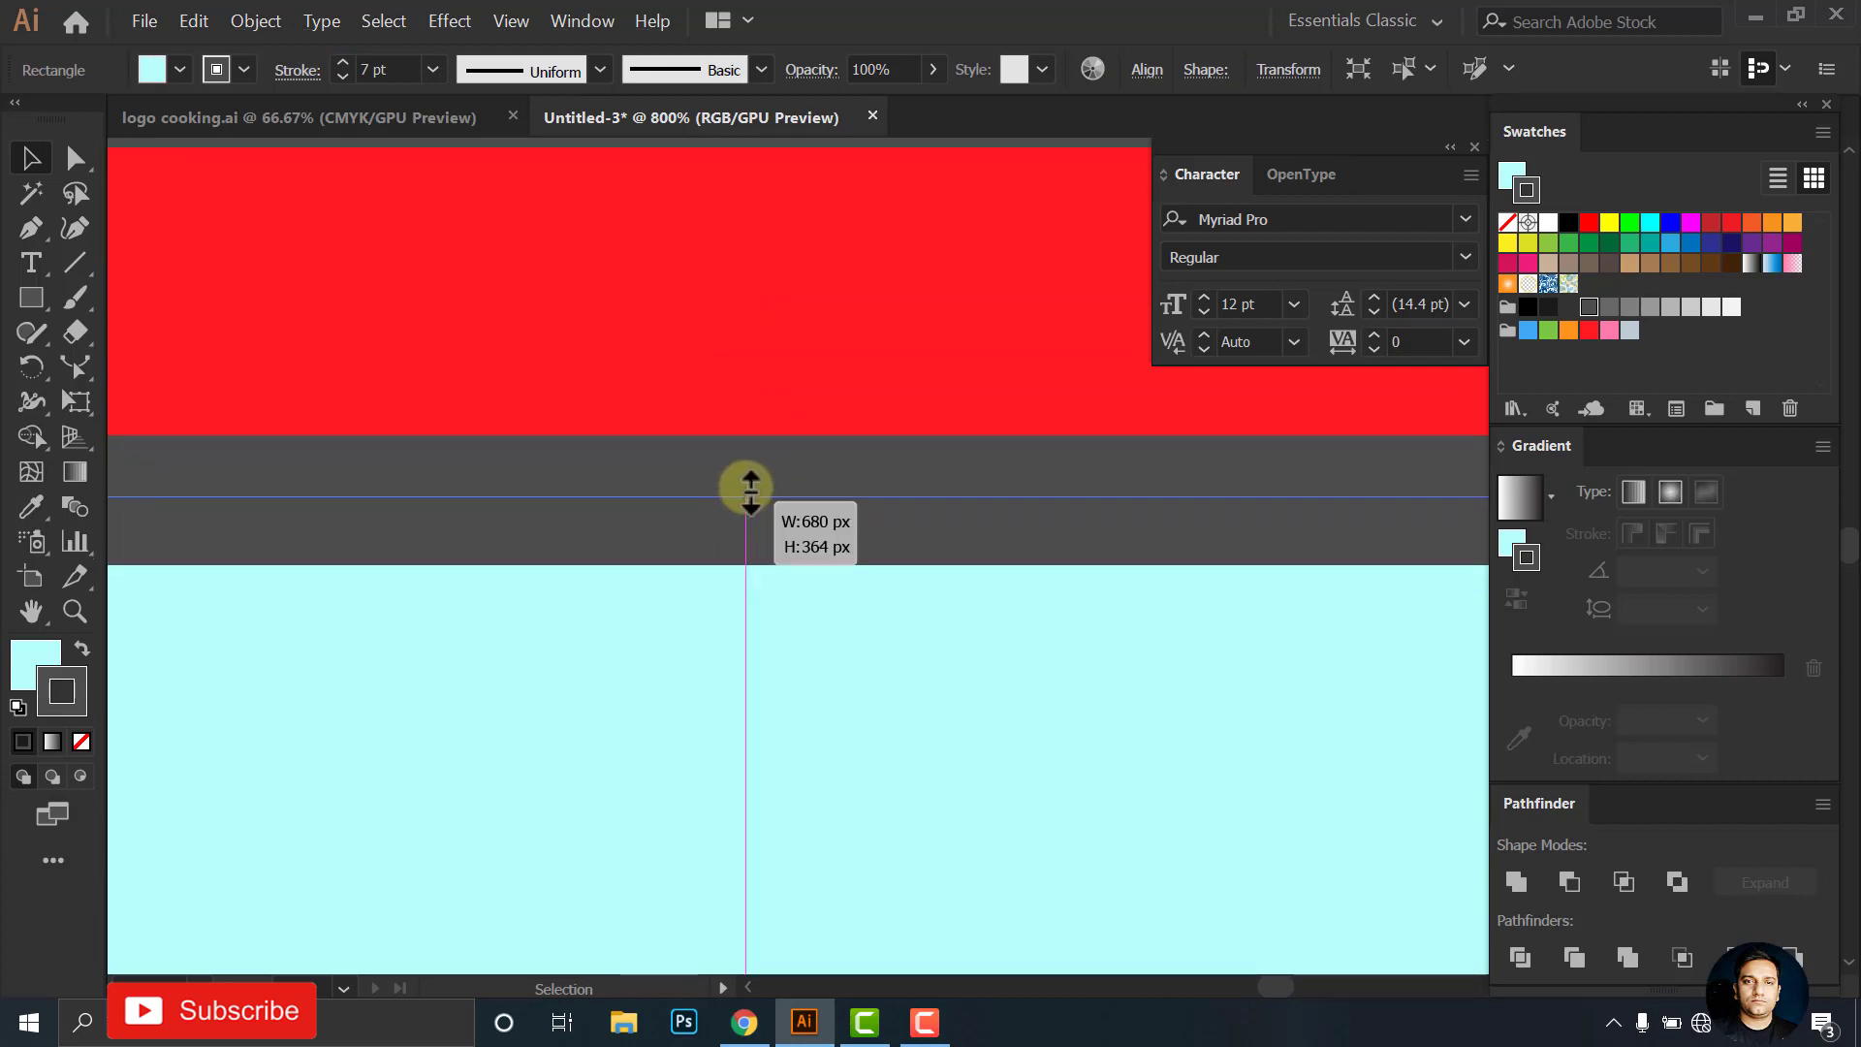
pyautogui.scroll(-5, 766, 509)
pyautogui.scroll(-4, 727, 407)
pyautogui.click(685, 299)
pyautogui.scroll(-2, 1050, 445)
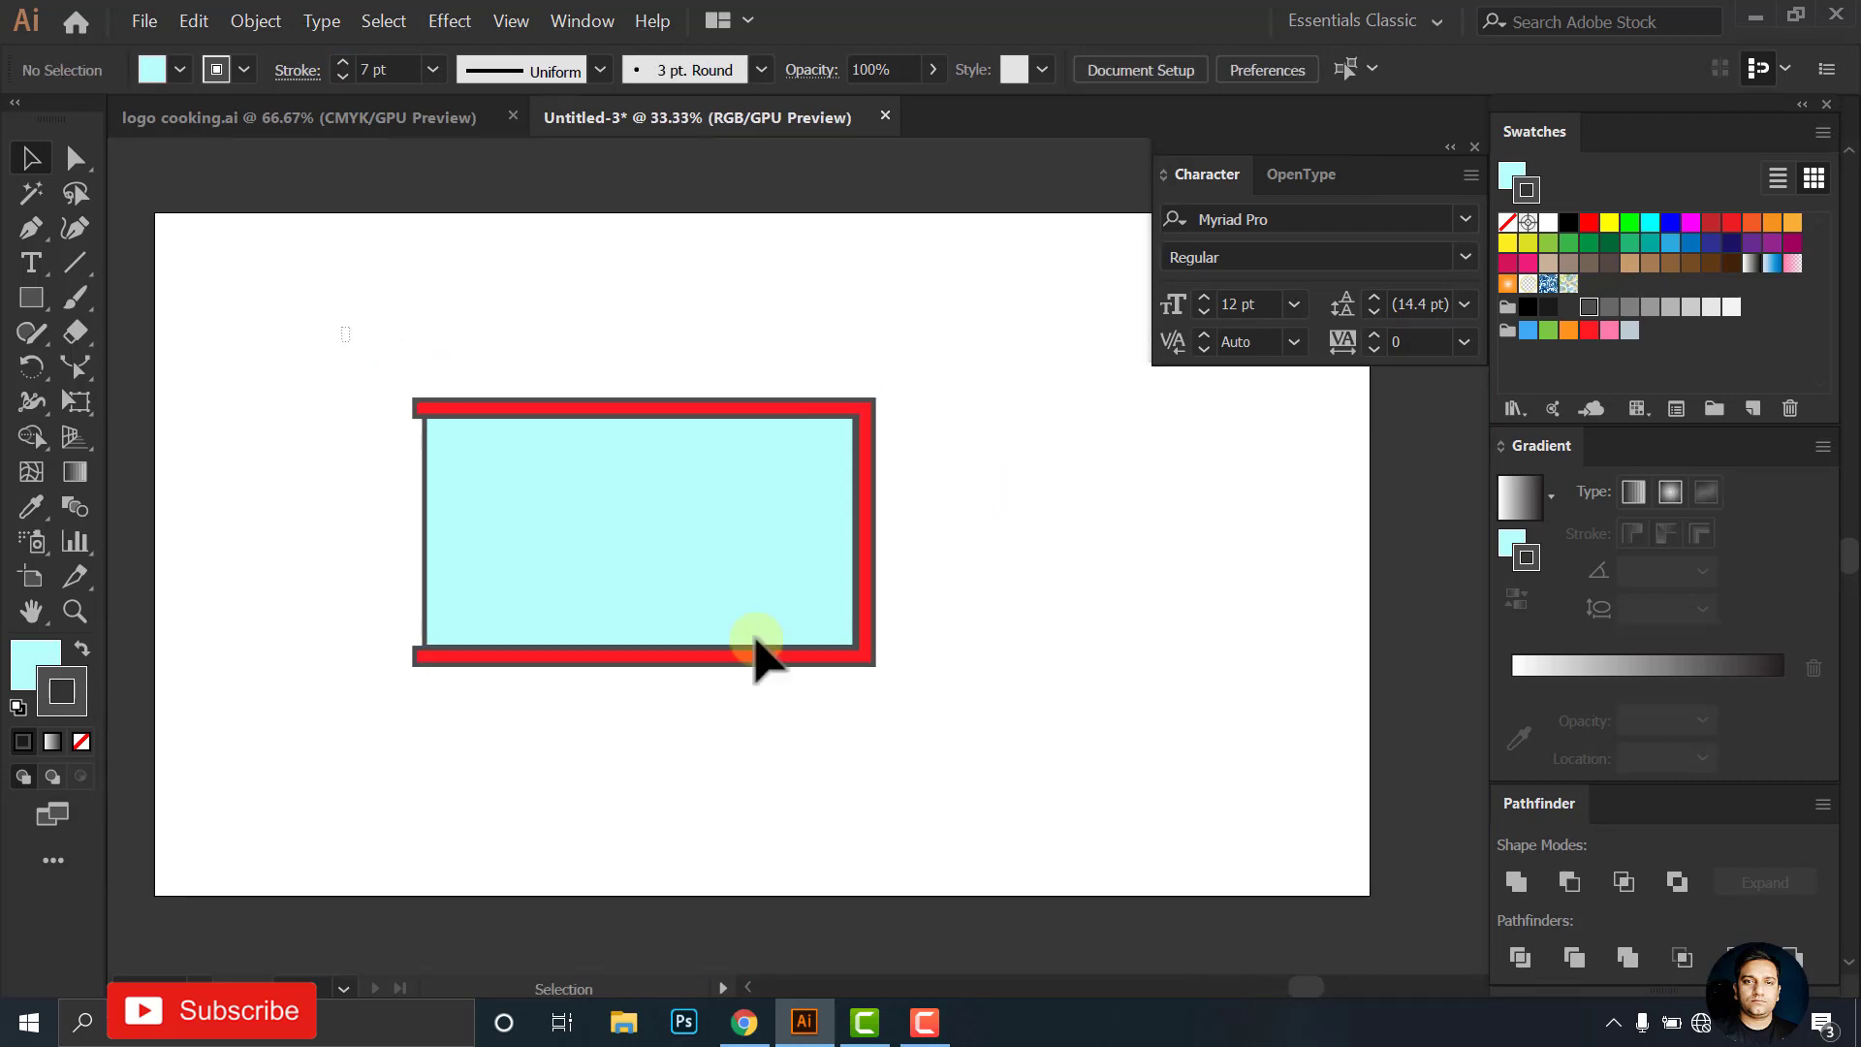
# Shrink the red window frame inward from its bottom-right corner
pyautogui.click(756, 645)
pyautogui.moveTo(875, 665); pyautogui.dragTo(734, 564)
pyautogui.click(916, 586)
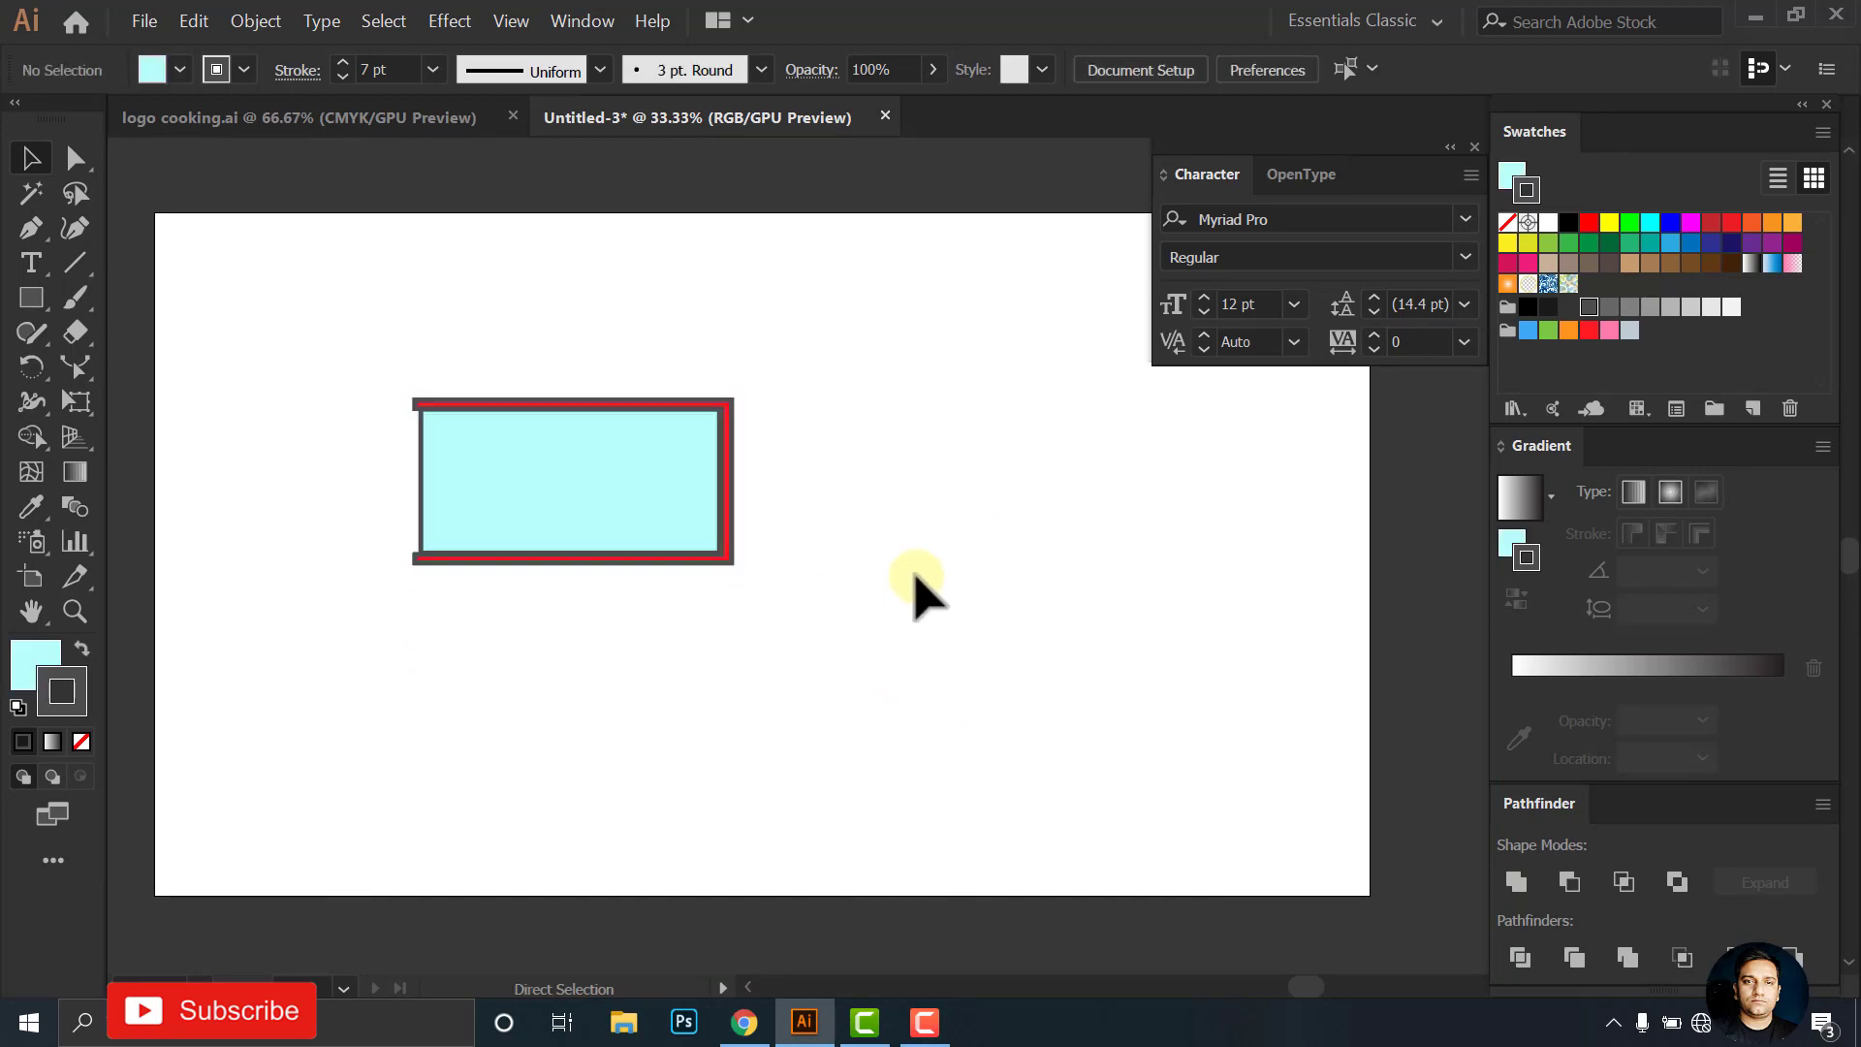
pyautogui.hotkey('ctrl', 'z')
pyautogui.hotkey('ctrl', 'z')
pyautogui.moveTo(873, 664); pyautogui.dragTo(636, 531)
pyautogui.click(757, 581)
# Set the outlines of both window rectangles back to 3 pt
pyautogui.scroll(1, 532, 469)
pyautogui.scroll(1, 277, 358)
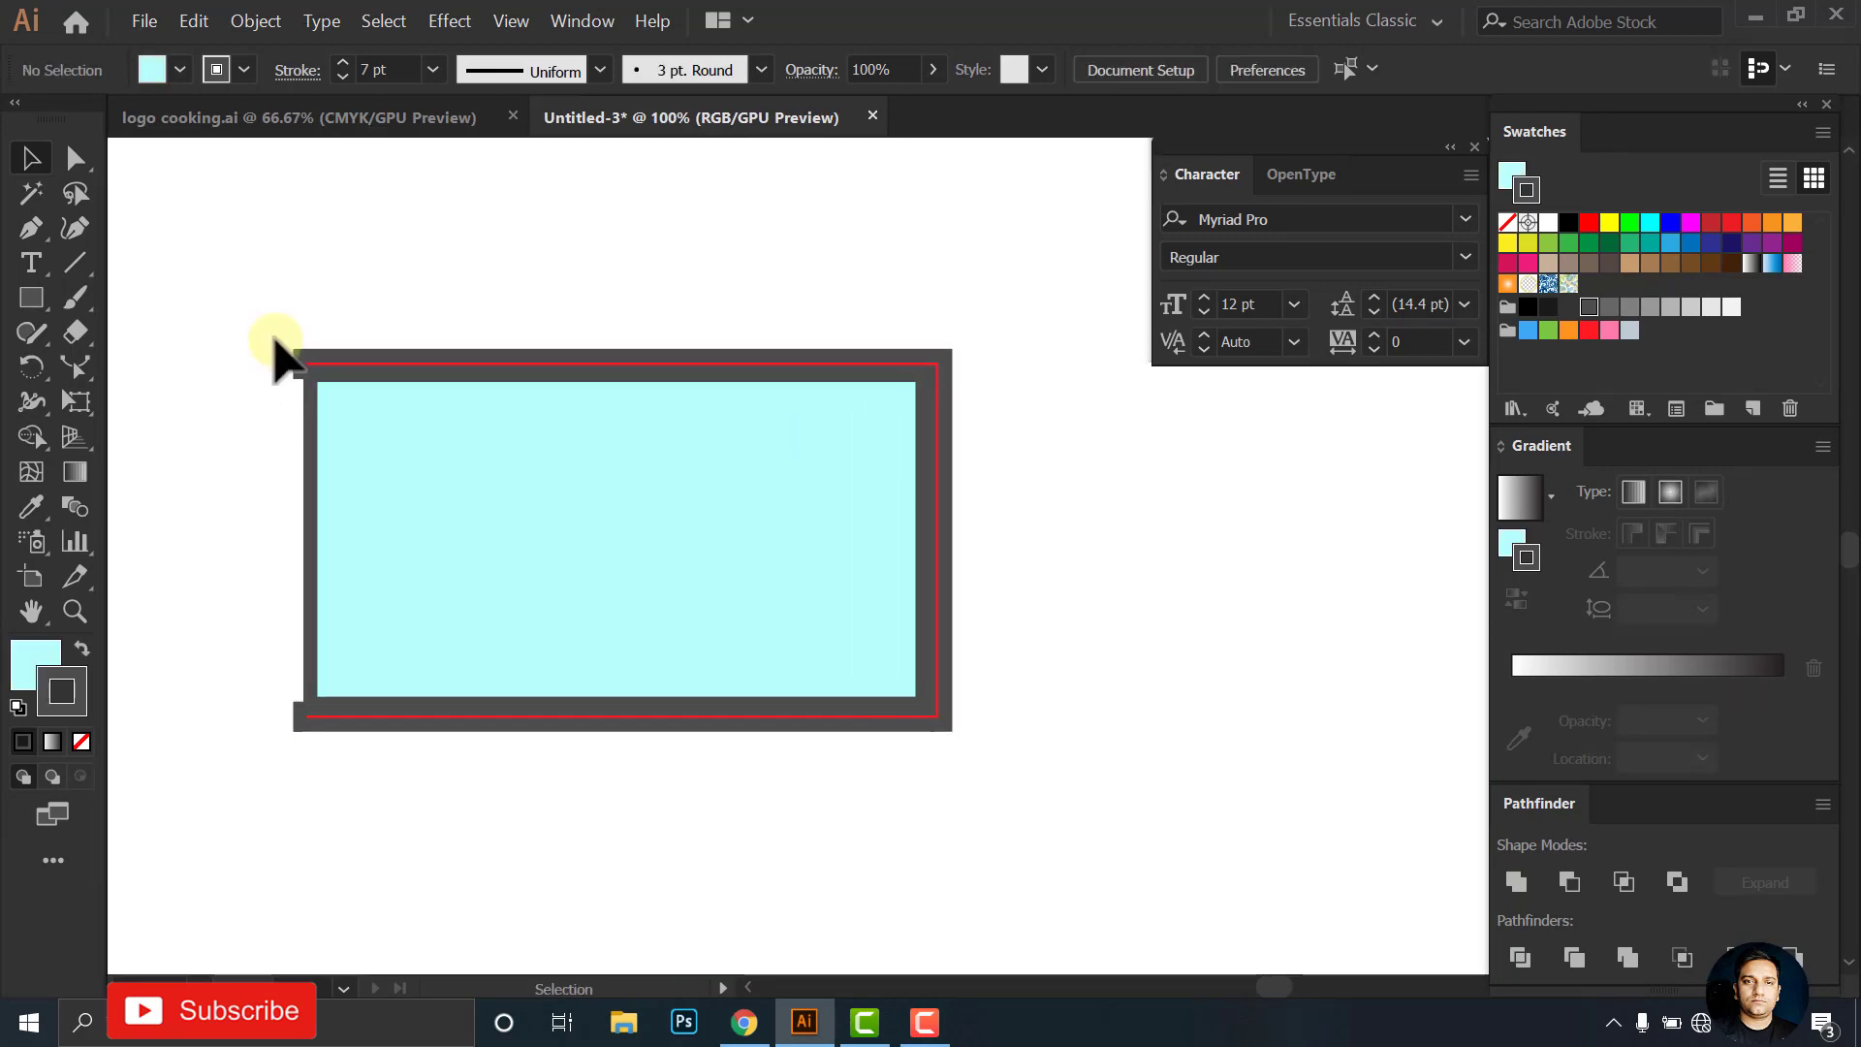
pyautogui.hotkey('ctrl', 'a')
pyautogui.press('Return')
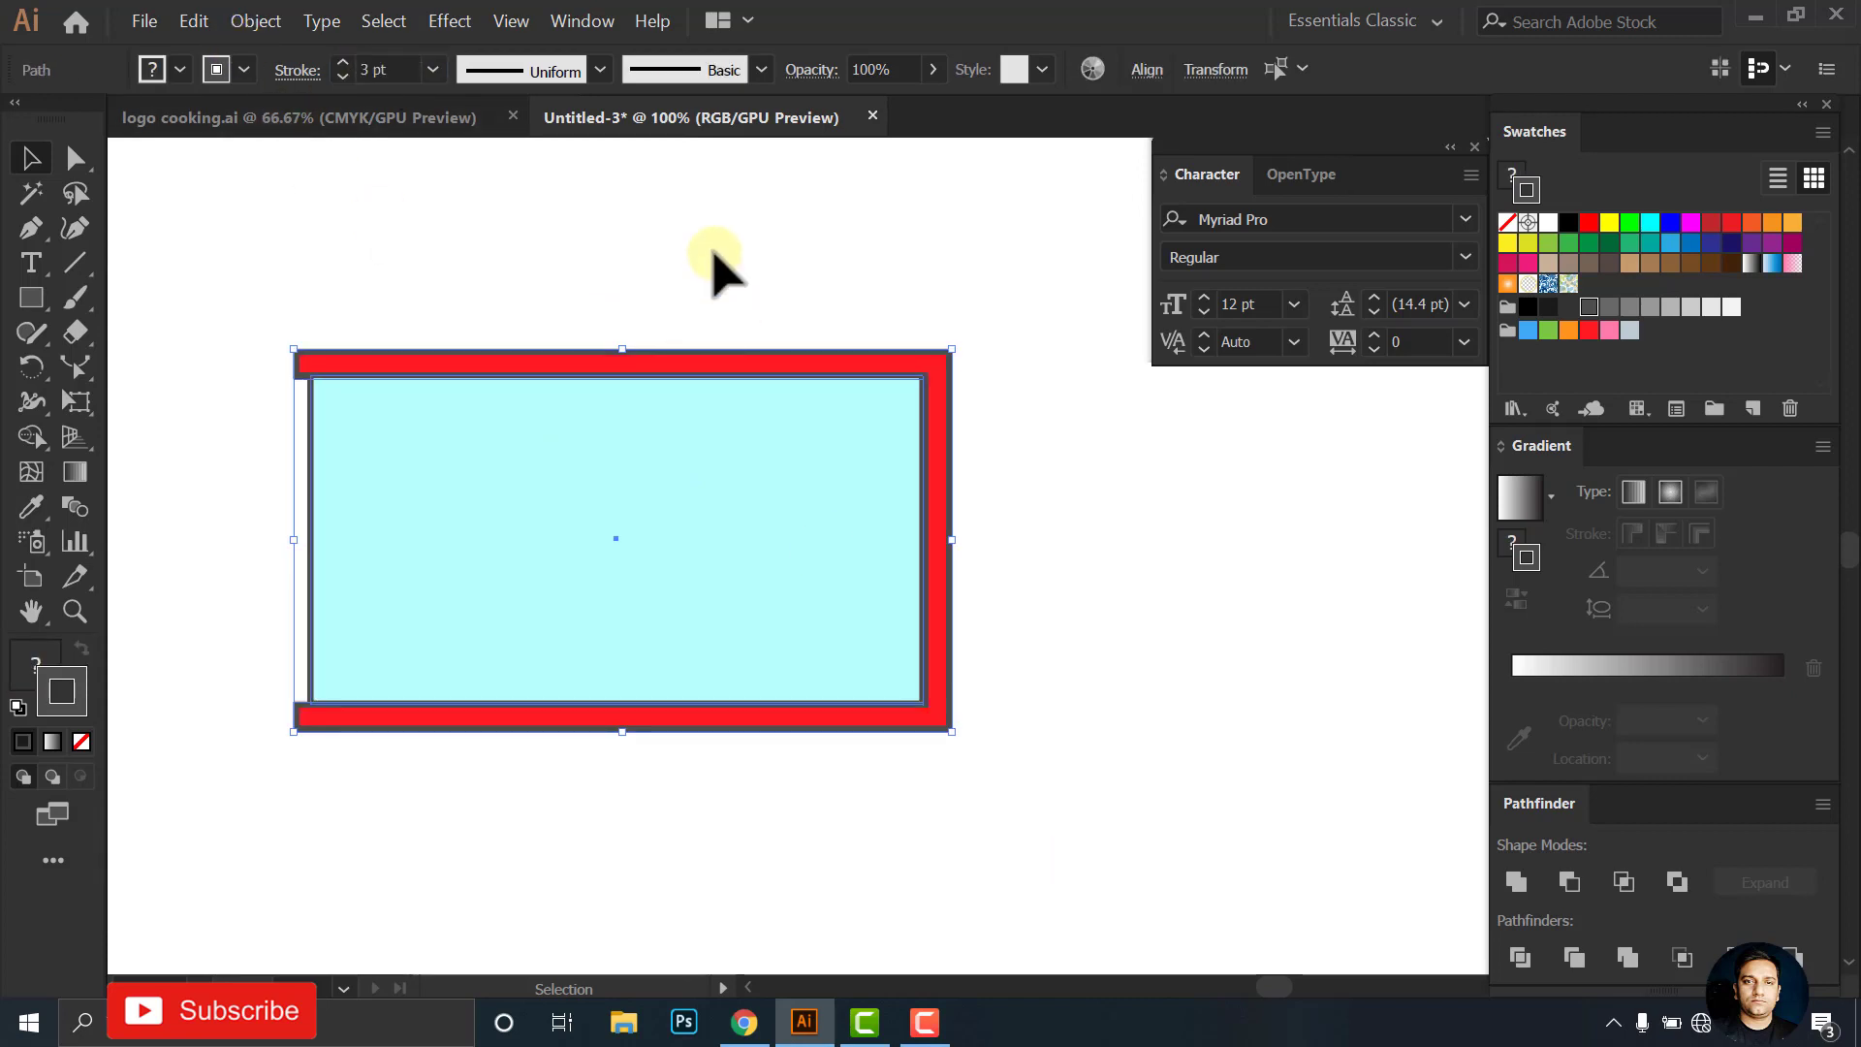
pyautogui.click(714, 261)
pyautogui.moveTo(872, 540); pyautogui.dragTo(848, 453)
pyautogui.click(31, 297)
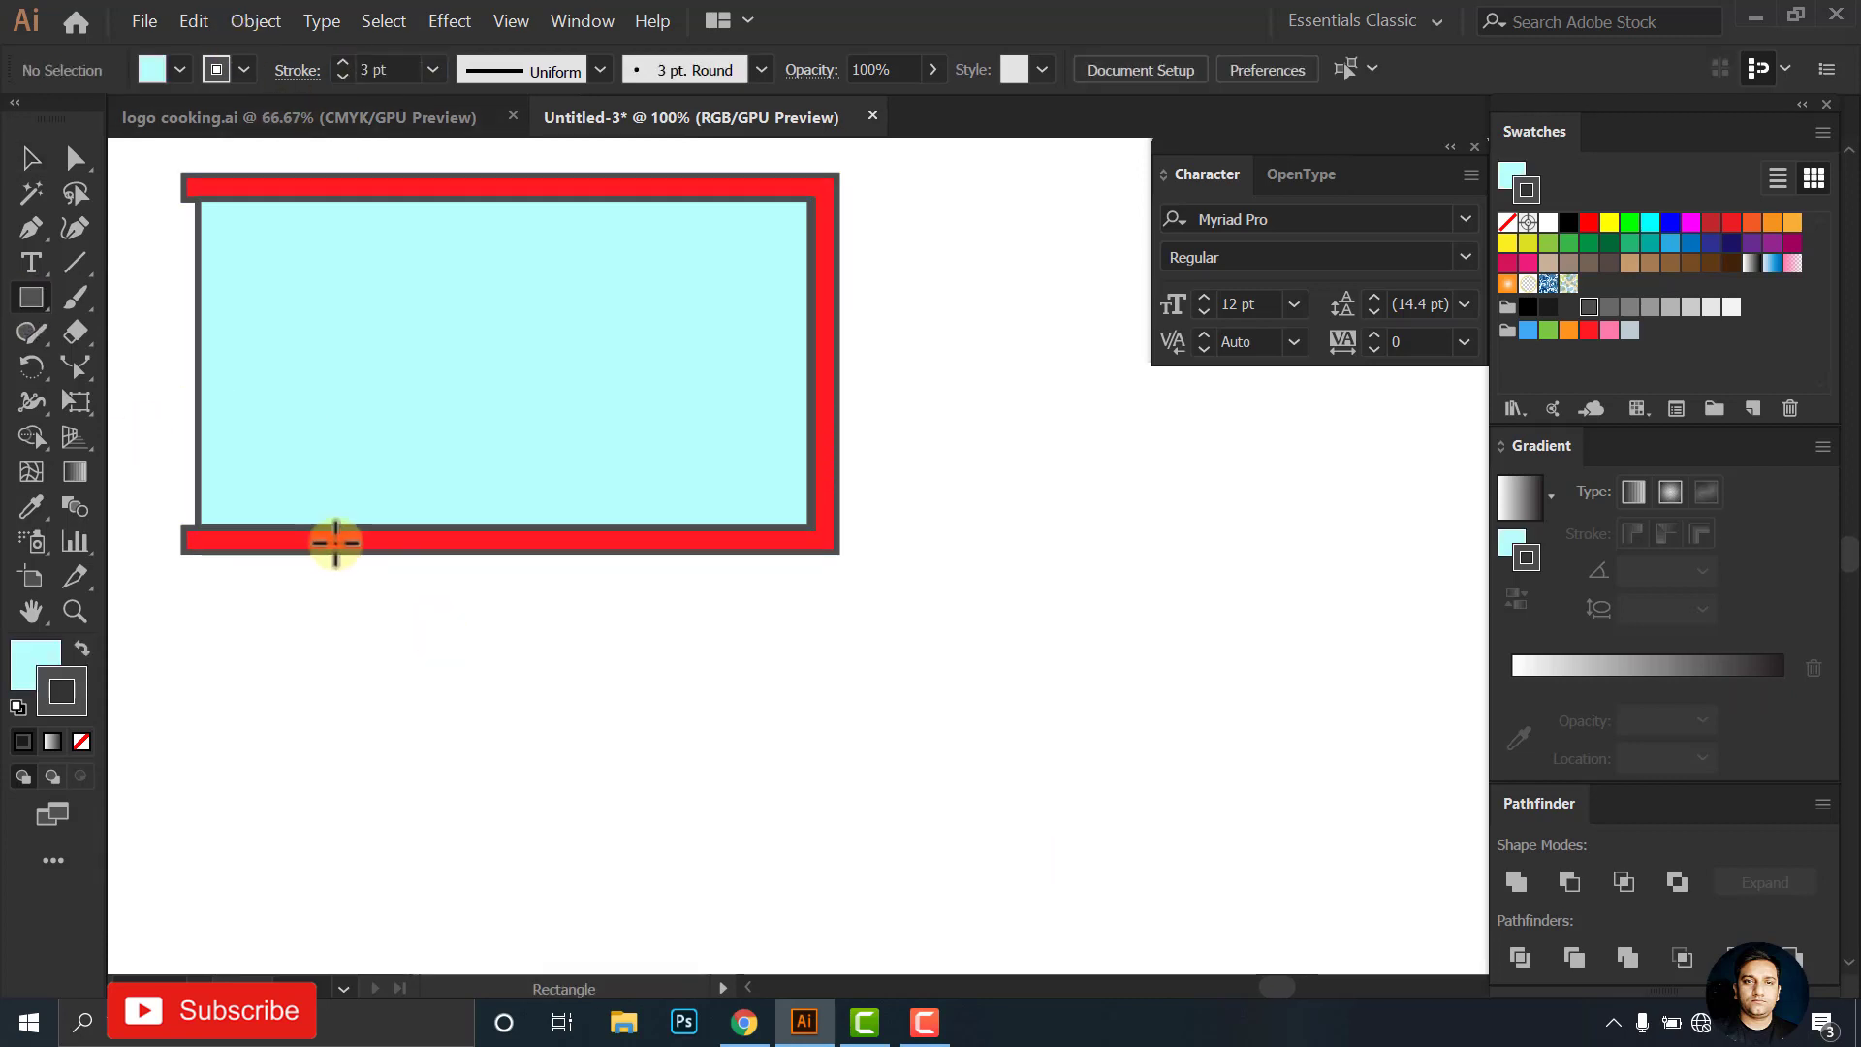
pyautogui.scroll(3, 615, 540)
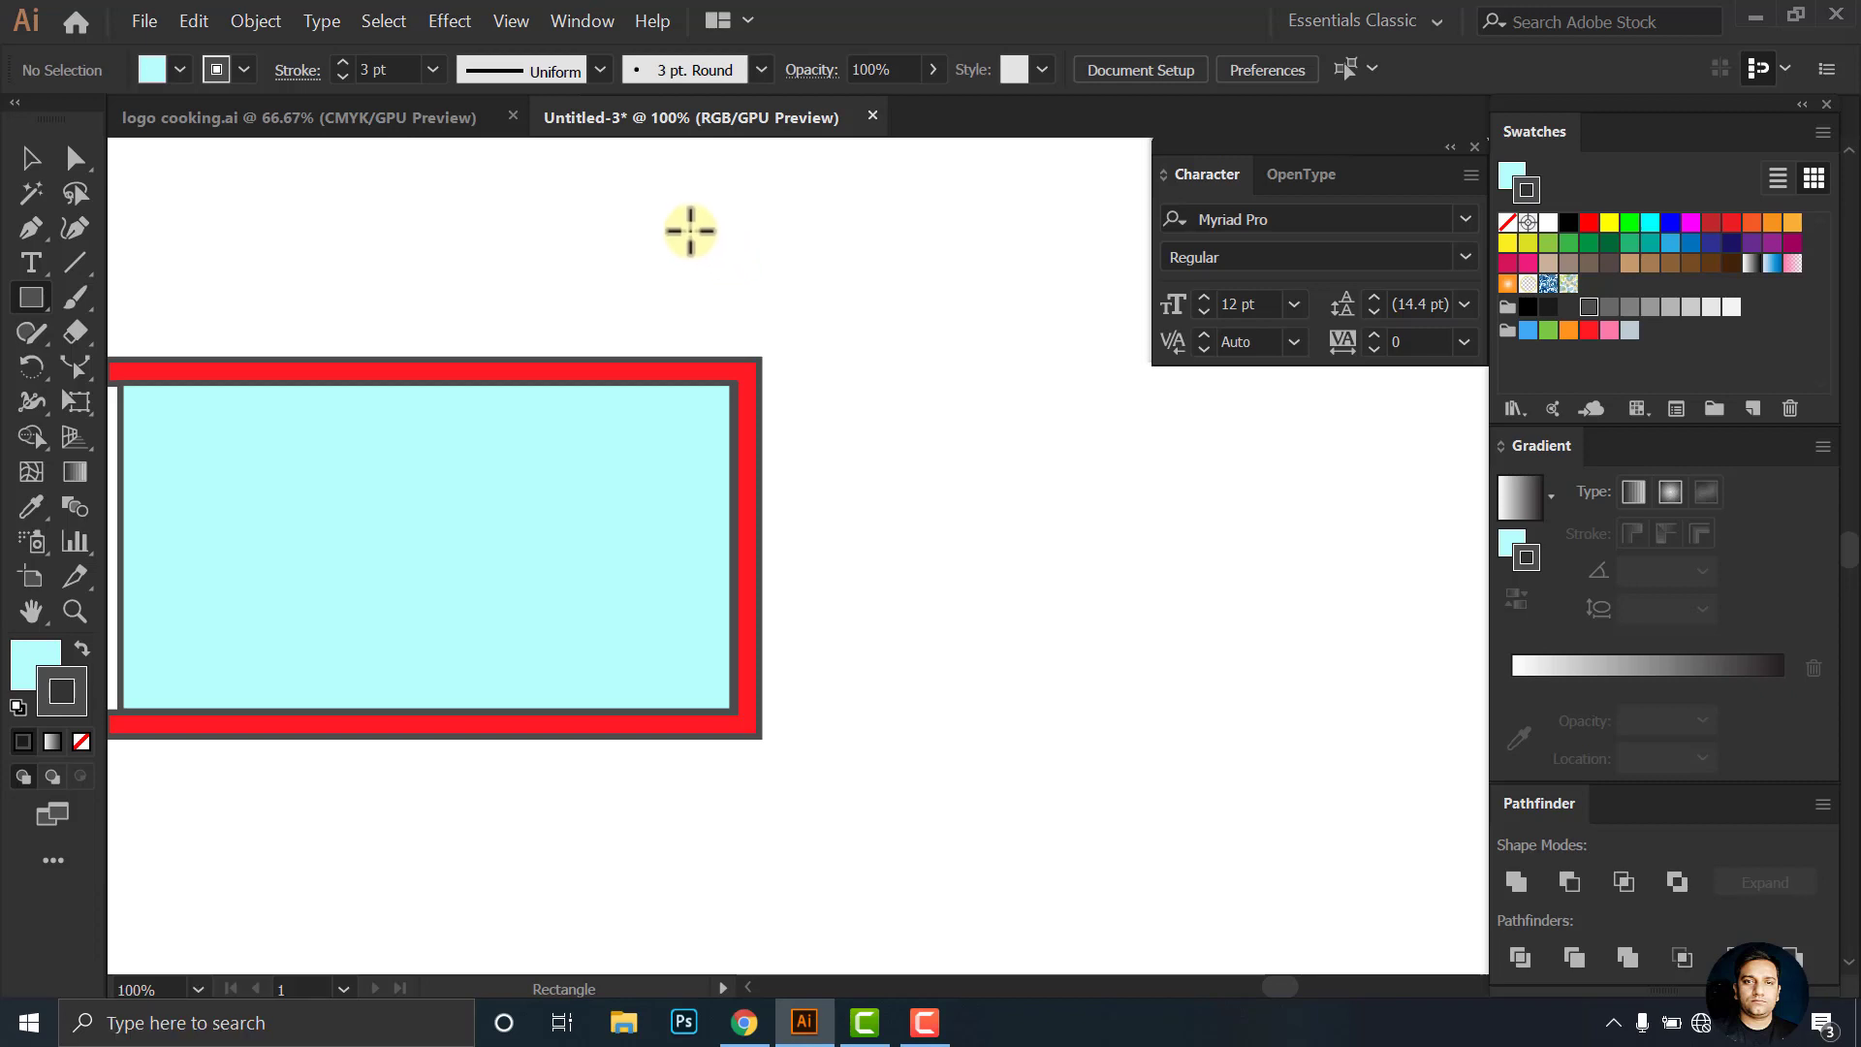
# Draw a tall rectangle right of the window and fill it orange
pyautogui.moveTo(692, 232); pyautogui.dragTo(839, 936)
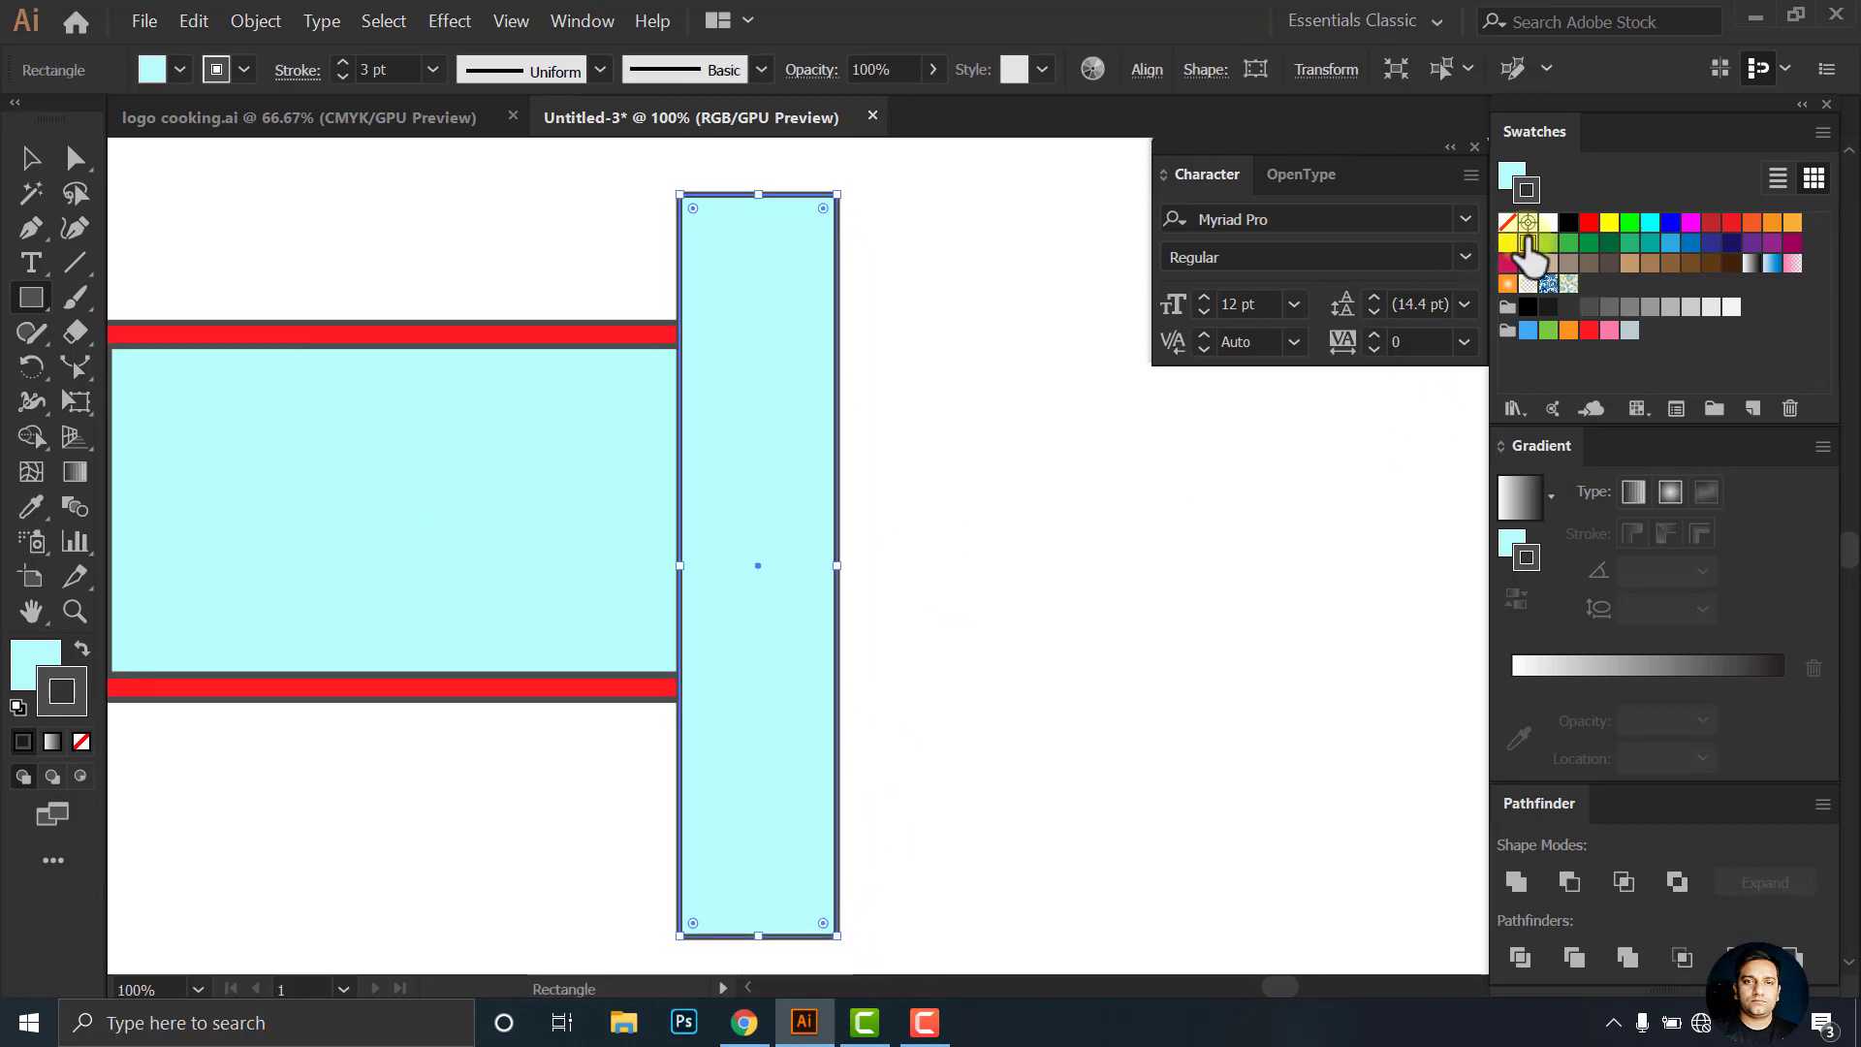
pyautogui.click(1528, 243)
pyautogui.click(1508, 243)
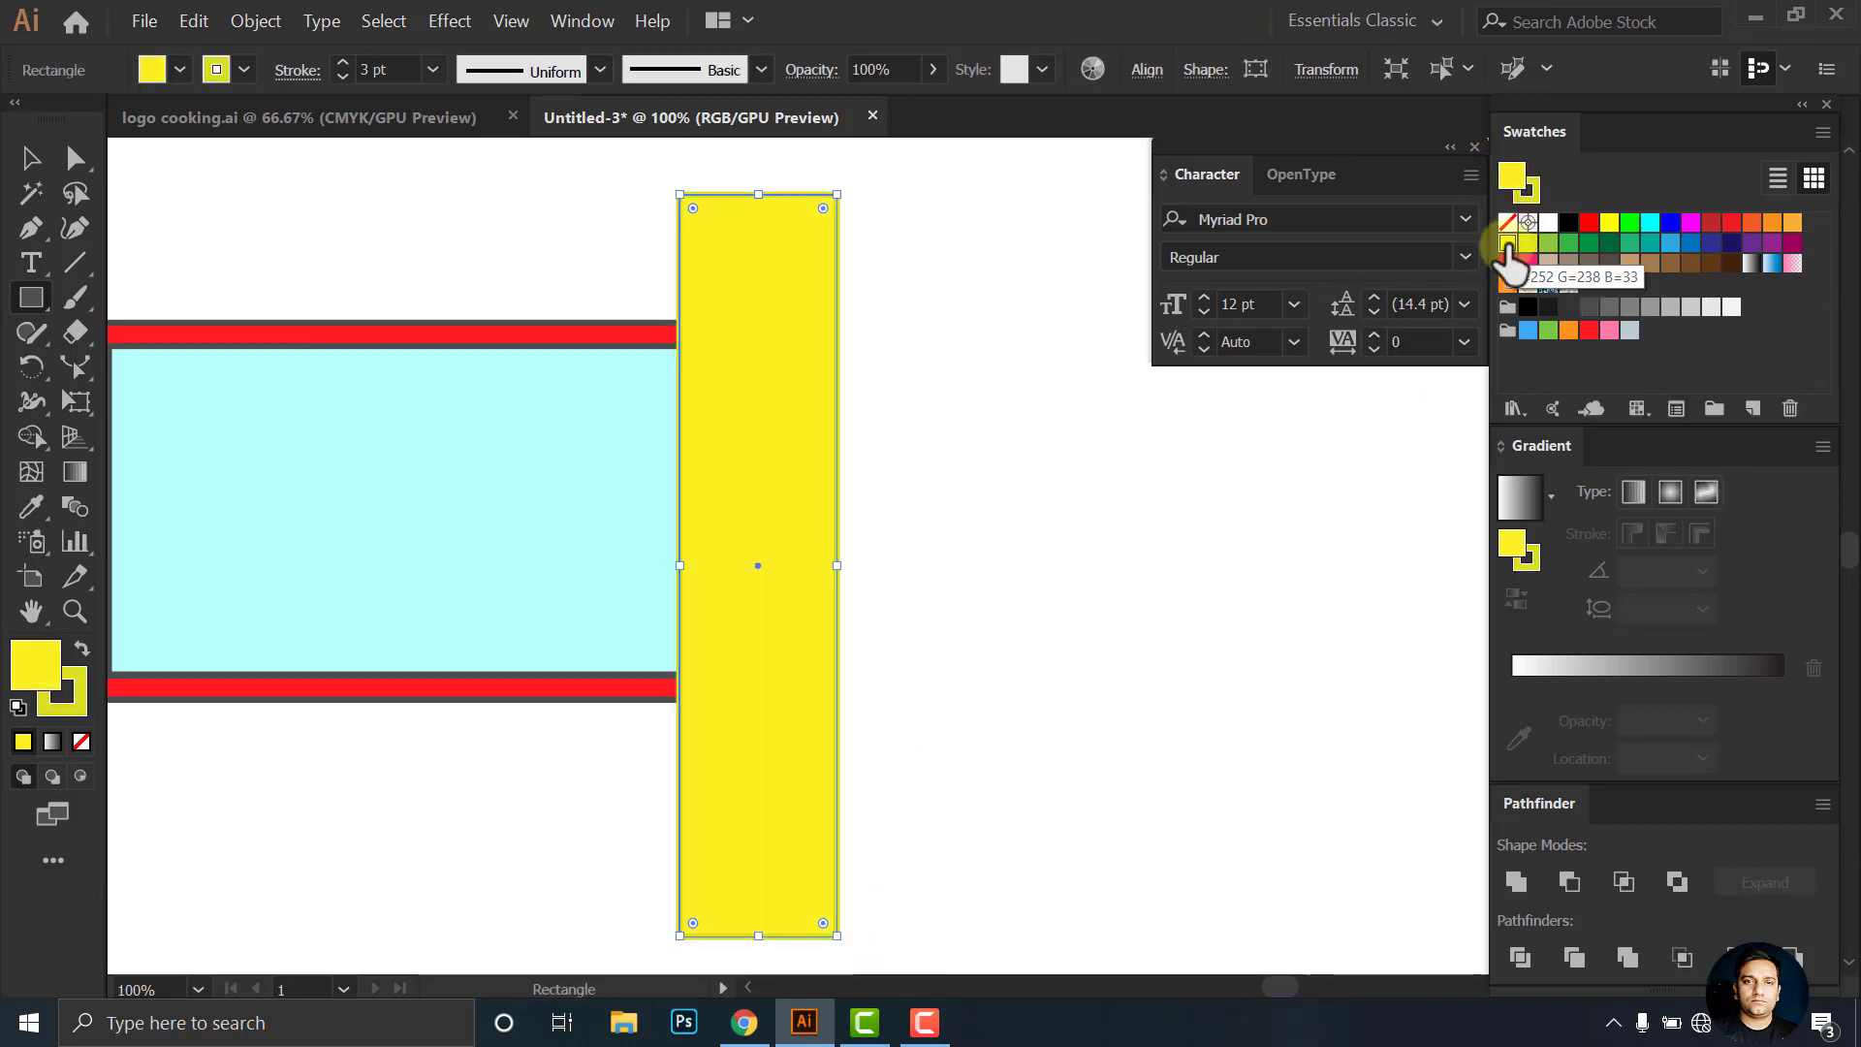
pyautogui.click(1792, 222)
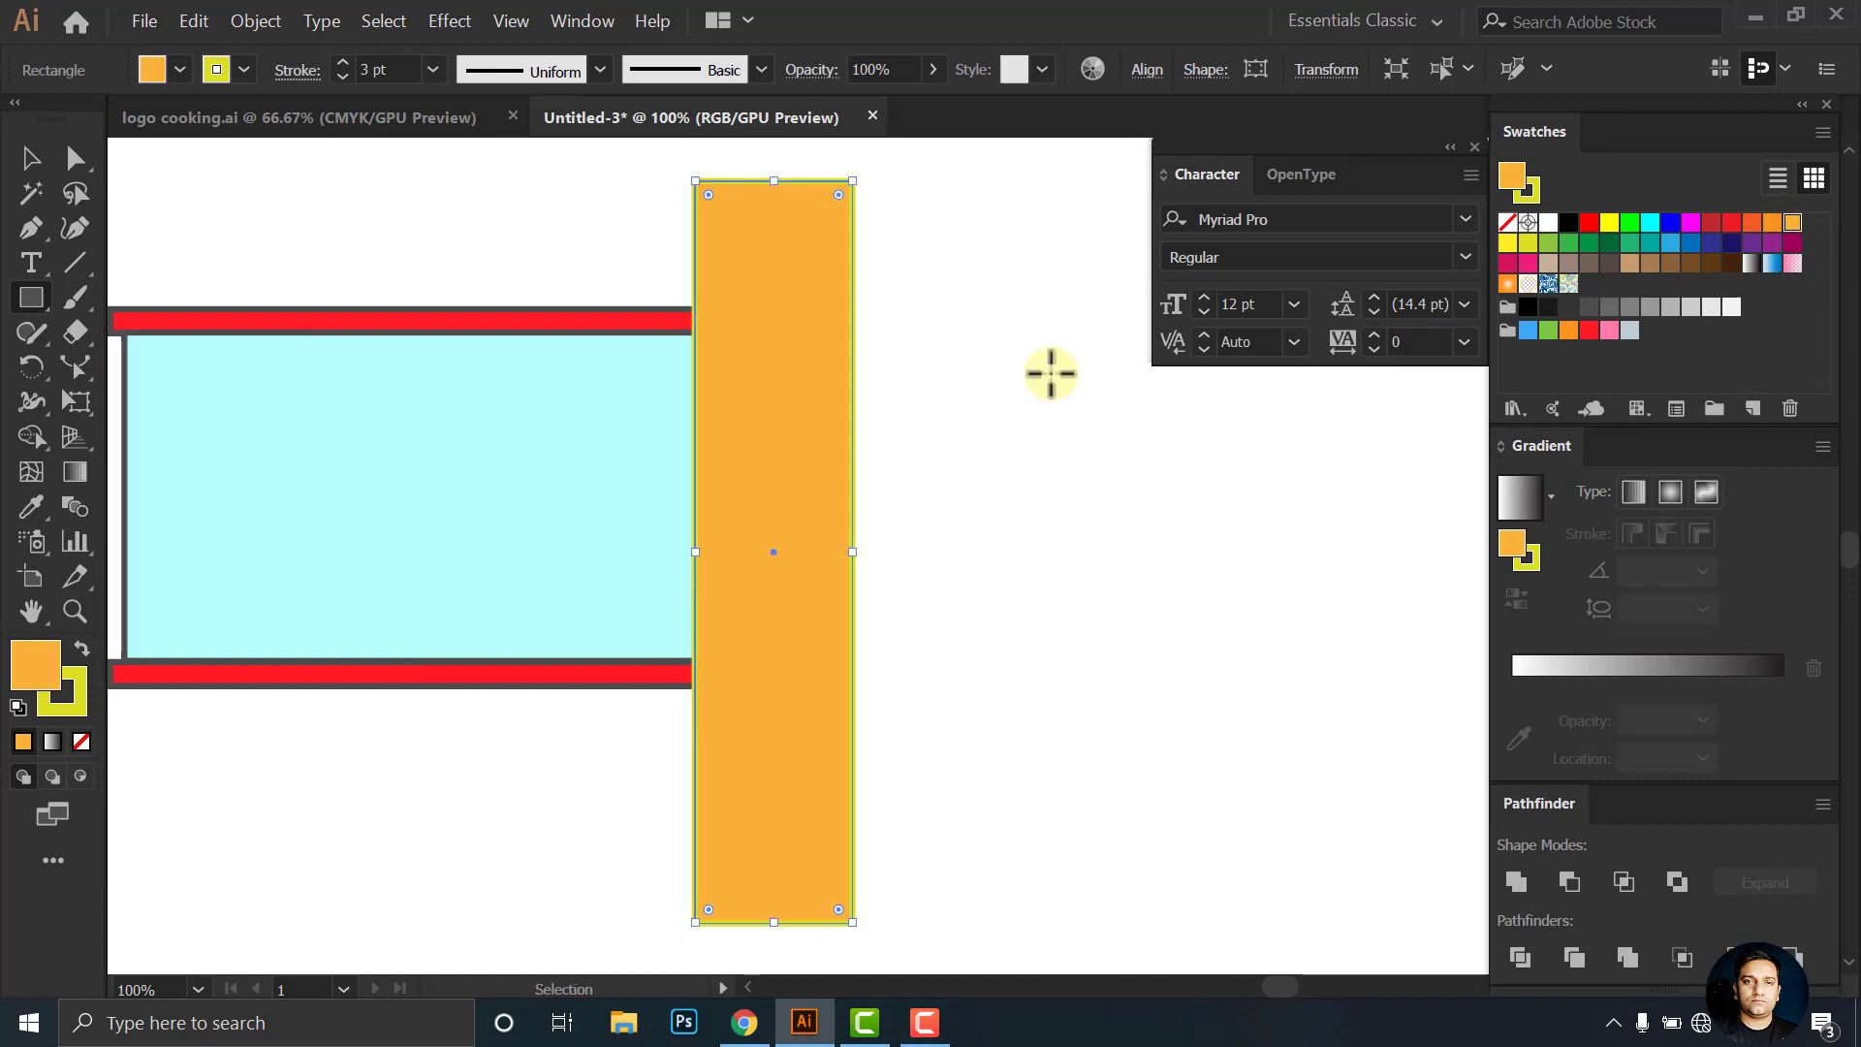
pyautogui.press('XF86MonBrightnessDown')
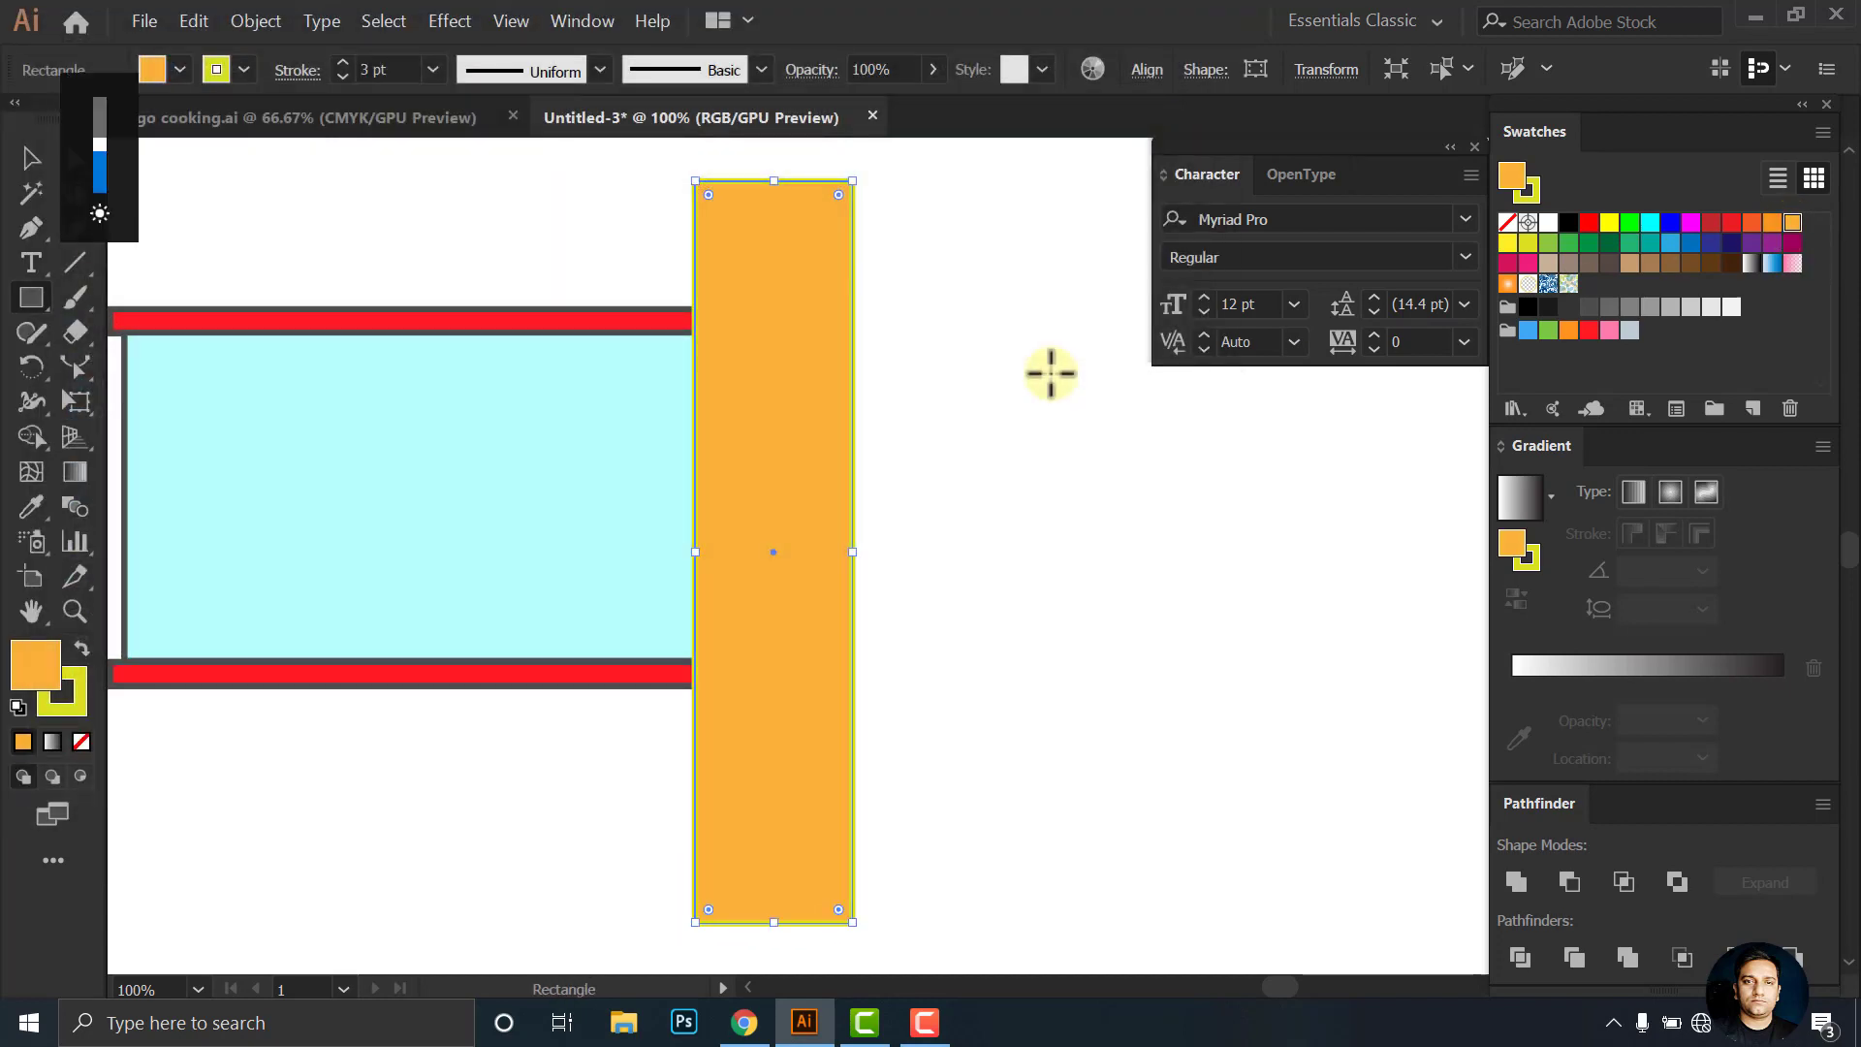
pyautogui.moveTo(920, 363); pyautogui.dragTo(947, 349)
# Remove the orange pillar's outline, widen it, and send it to the back
pyautogui.click(31, 158)
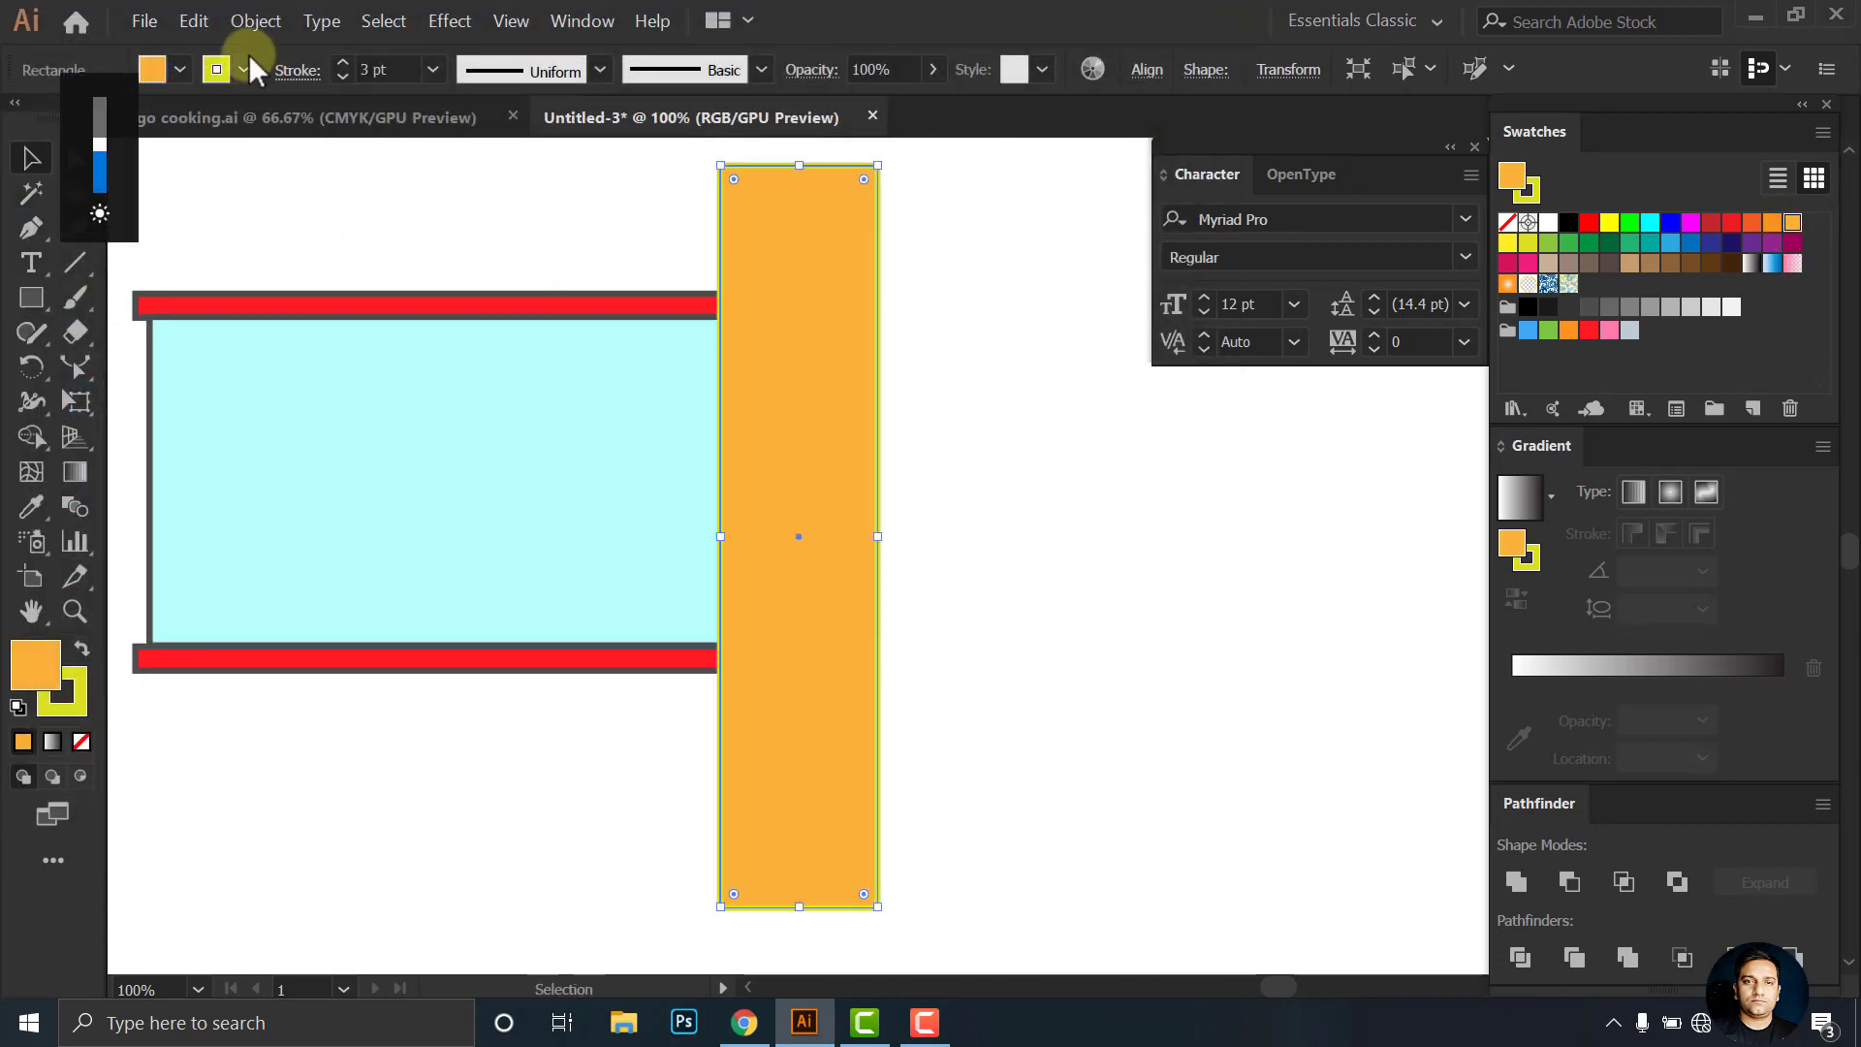
pyautogui.click(243, 69)
pyautogui.click(121, 107)
pyautogui.moveTo(877, 536); pyautogui.dragTo(892, 536)
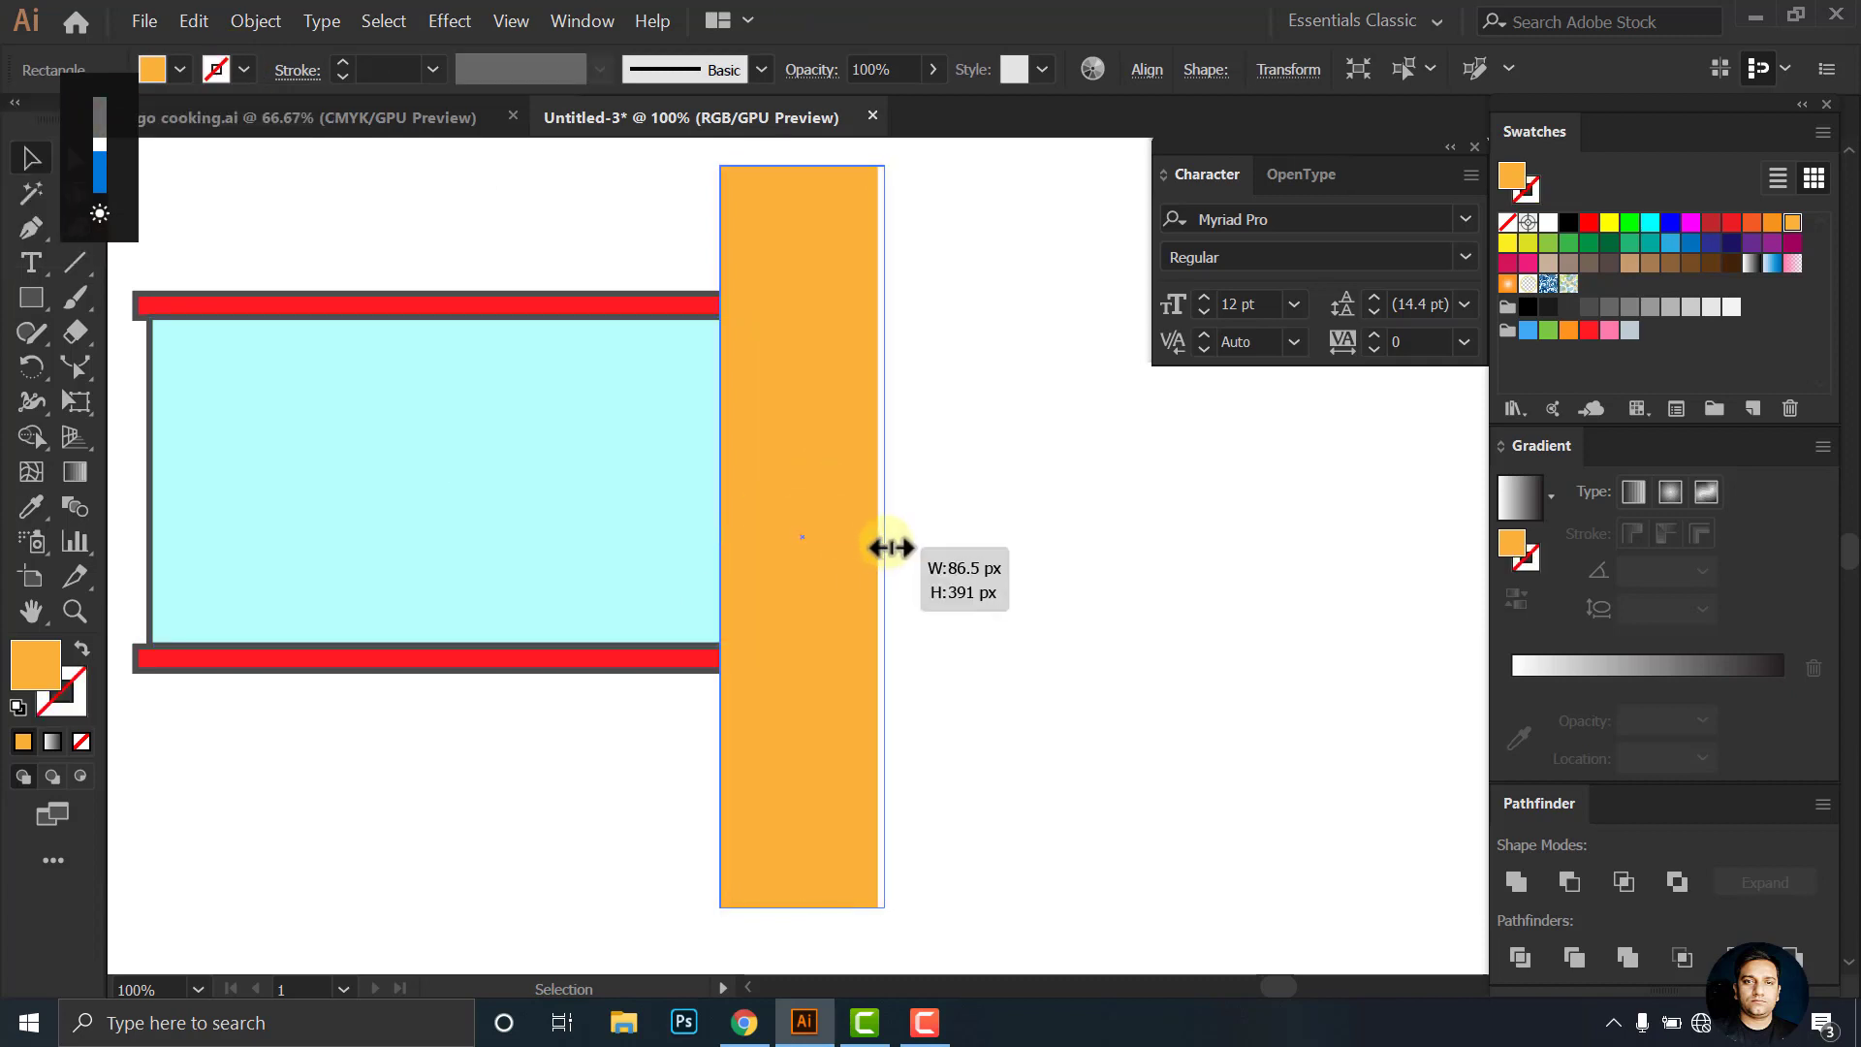
pyautogui.rightClick(831, 498)
pyautogui.moveTo(1120, 869)
pyautogui.click(1135, 917)
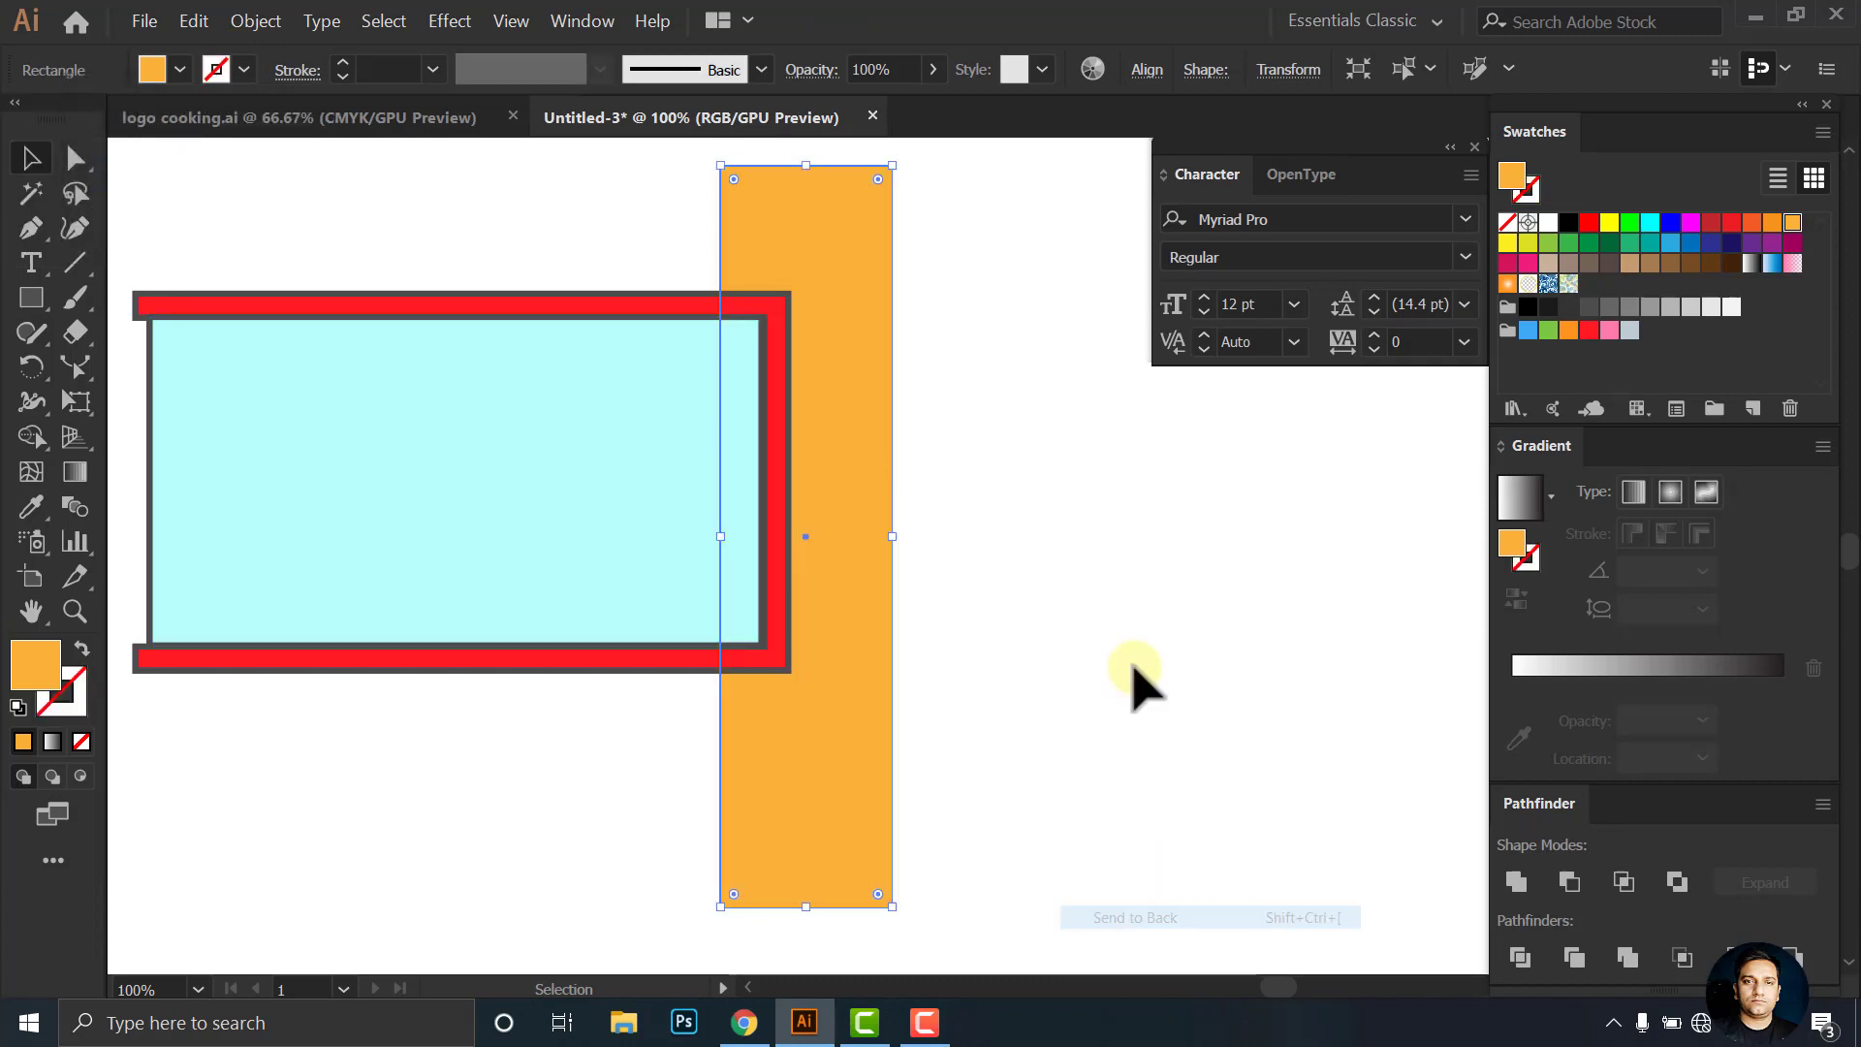
# Deselect the pillar and zoom to view the layout around its top
pyautogui.click(1131, 665)
pyautogui.hotkey('ctrl', '-')
pyautogui.click(899, 416)
pyautogui.hotkey('ctrl', '+')
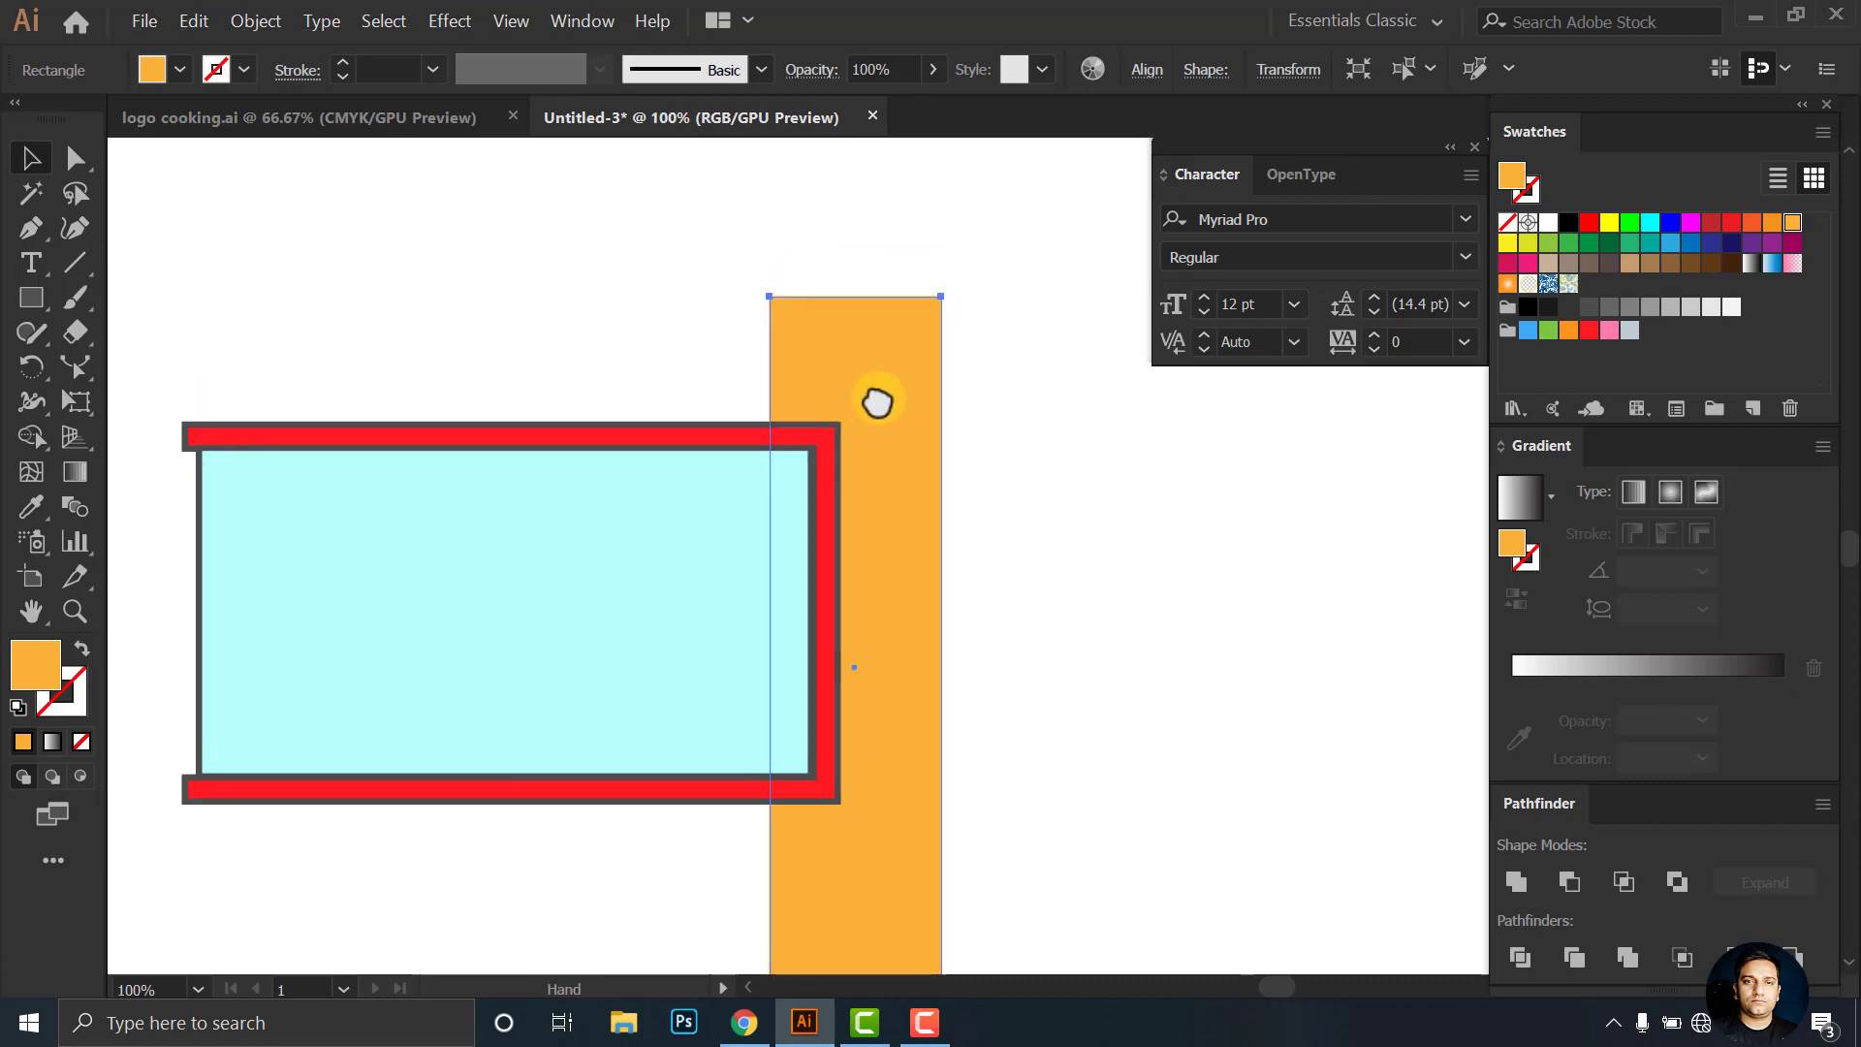
pyautogui.click(121, 281)
pyautogui.press('m')
pyautogui.moveTo(914, 286); pyautogui.dragTo(909, 390)
# Draw a bar across the pillar's top and give it the frame's red fill and grey outline
pyautogui.scroll(2, 836, 420)
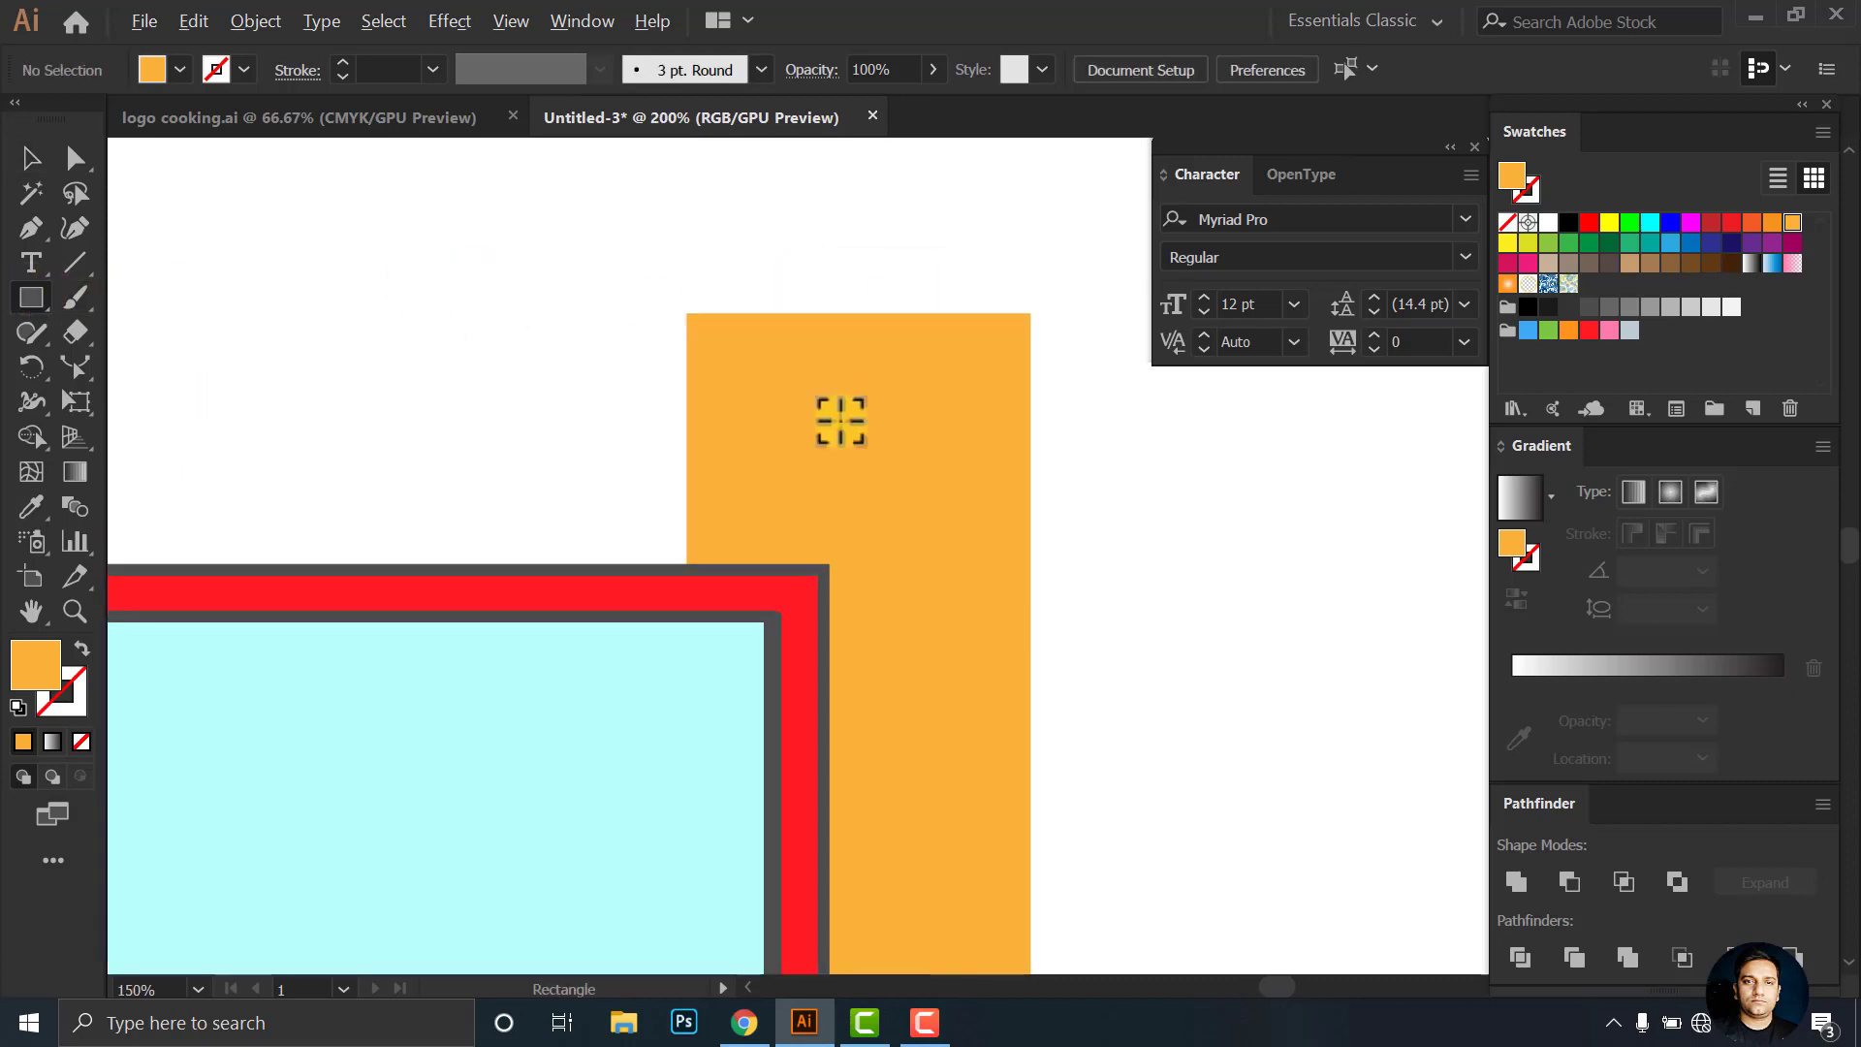
pyautogui.scroll(2, 814, 395)
pyautogui.moveTo(707, 296)
pyautogui.mouseDown()
pyautogui.moveTo(580, 407)
pyautogui.moveTo(1102, 430)
pyautogui.mouseUp()
pyautogui.scroll(-1, 823, 374)
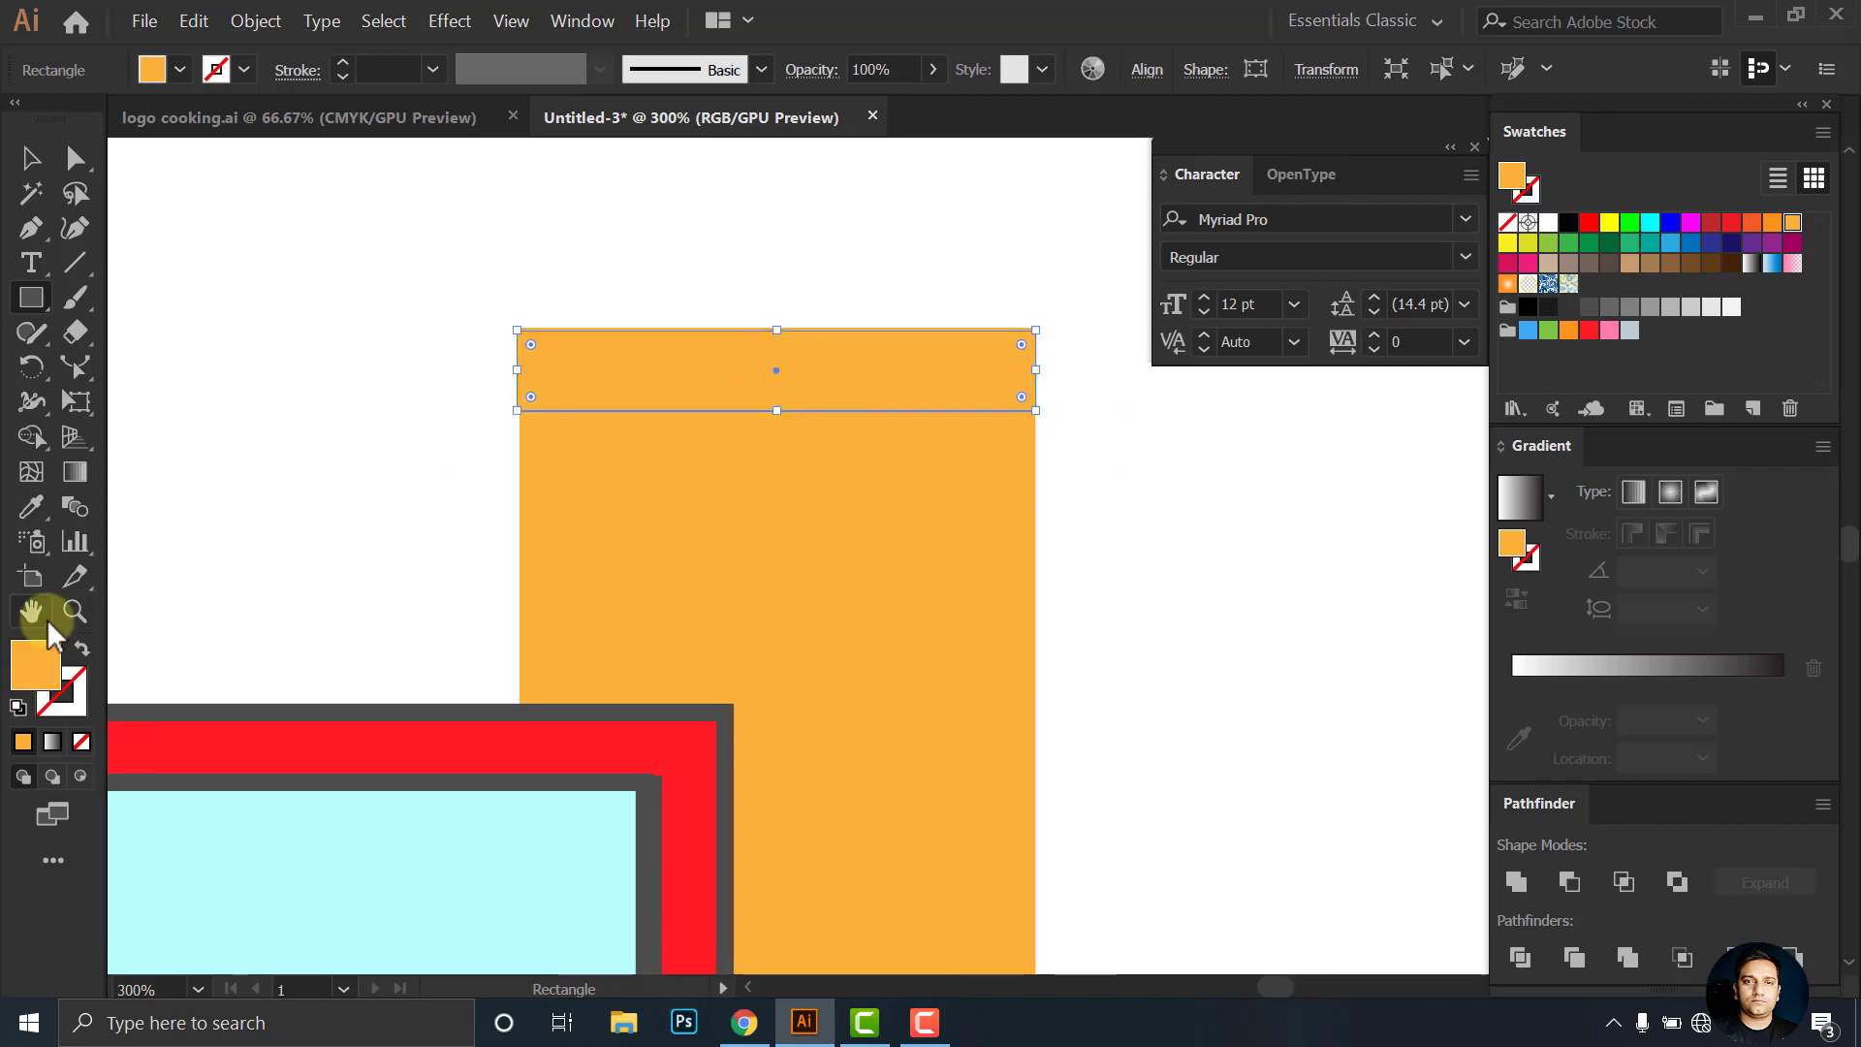
pyautogui.click(31, 507)
pyautogui.click(256, 747)
# Give the orange pillar a 3 pt grey outline
pyautogui.click(31, 160)
pyautogui.click(657, 523)
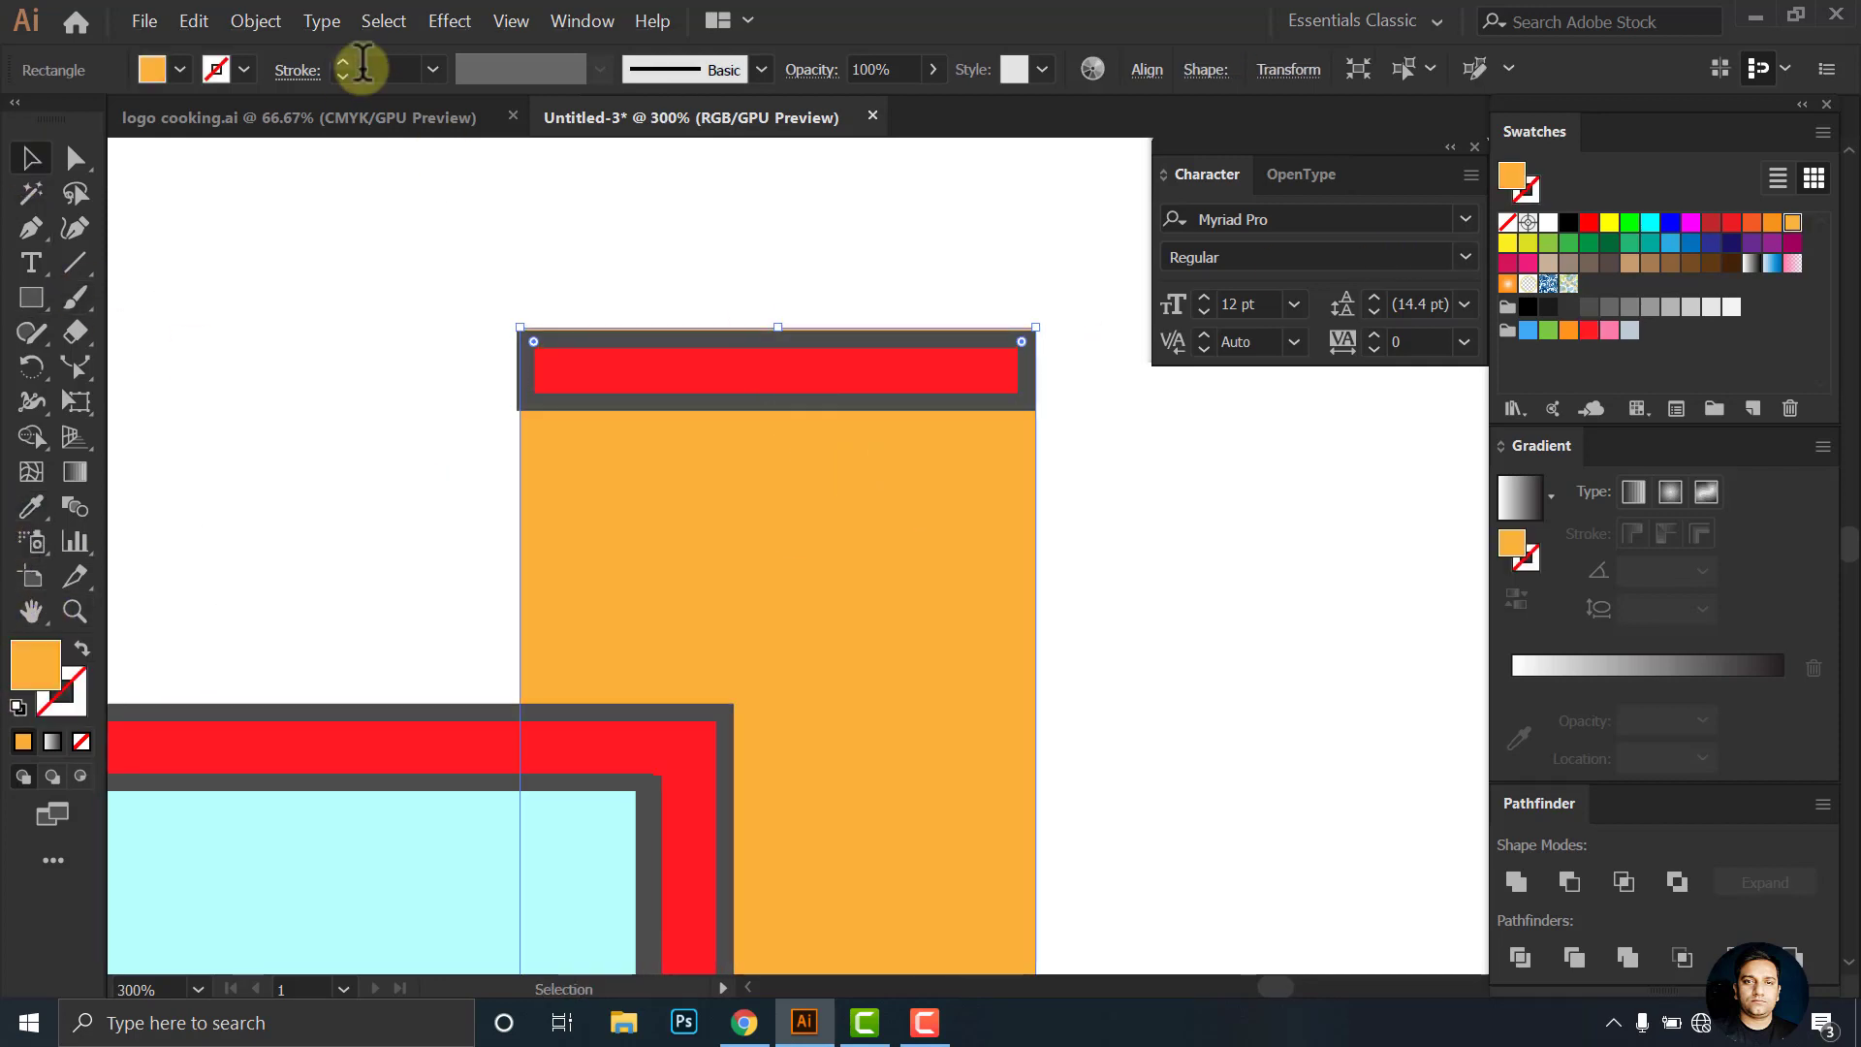
pyautogui.press('Return')
# Nudge the red cap bar up slightly and widen it to the right
pyautogui.click(806, 408)
pyautogui.scroll(2, 590, 378)
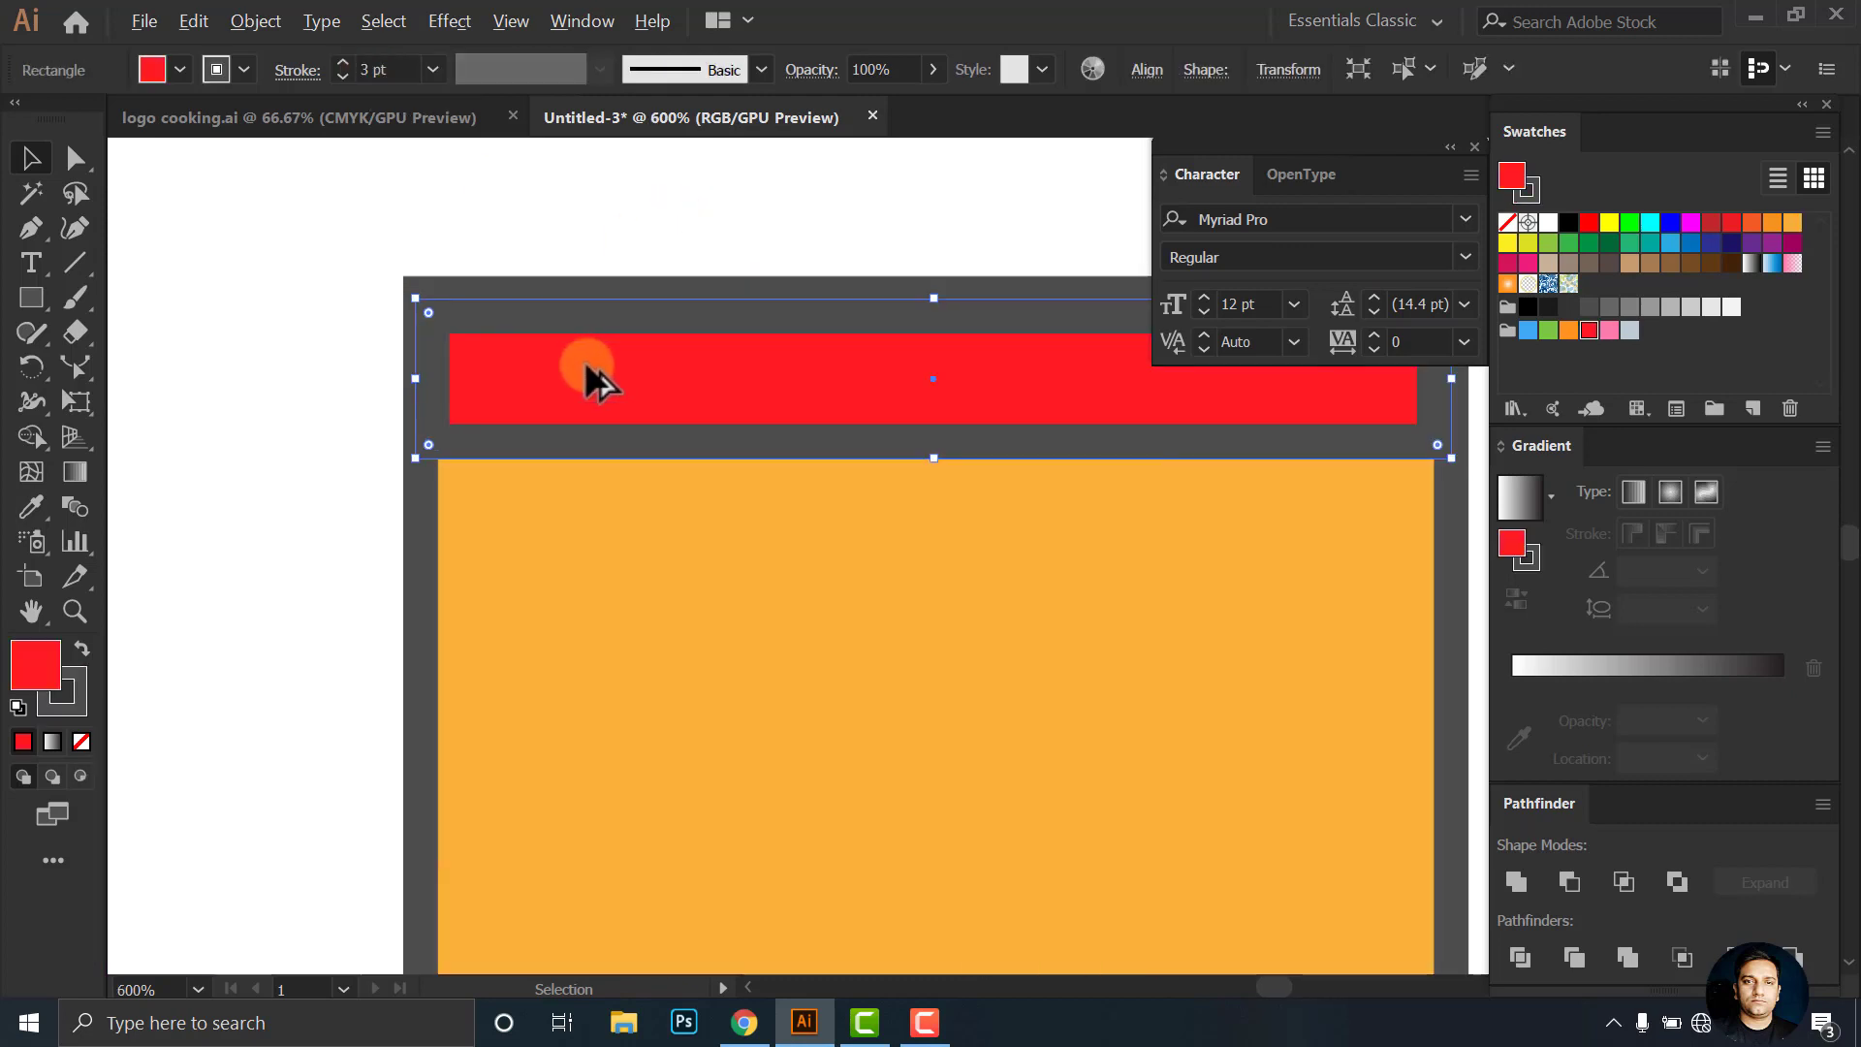
pyautogui.scroll(1, 441, 388)
pyautogui.moveTo(438, 387); pyautogui.dragTo(436, 366)
pyautogui.scroll(-2, 428, 427)
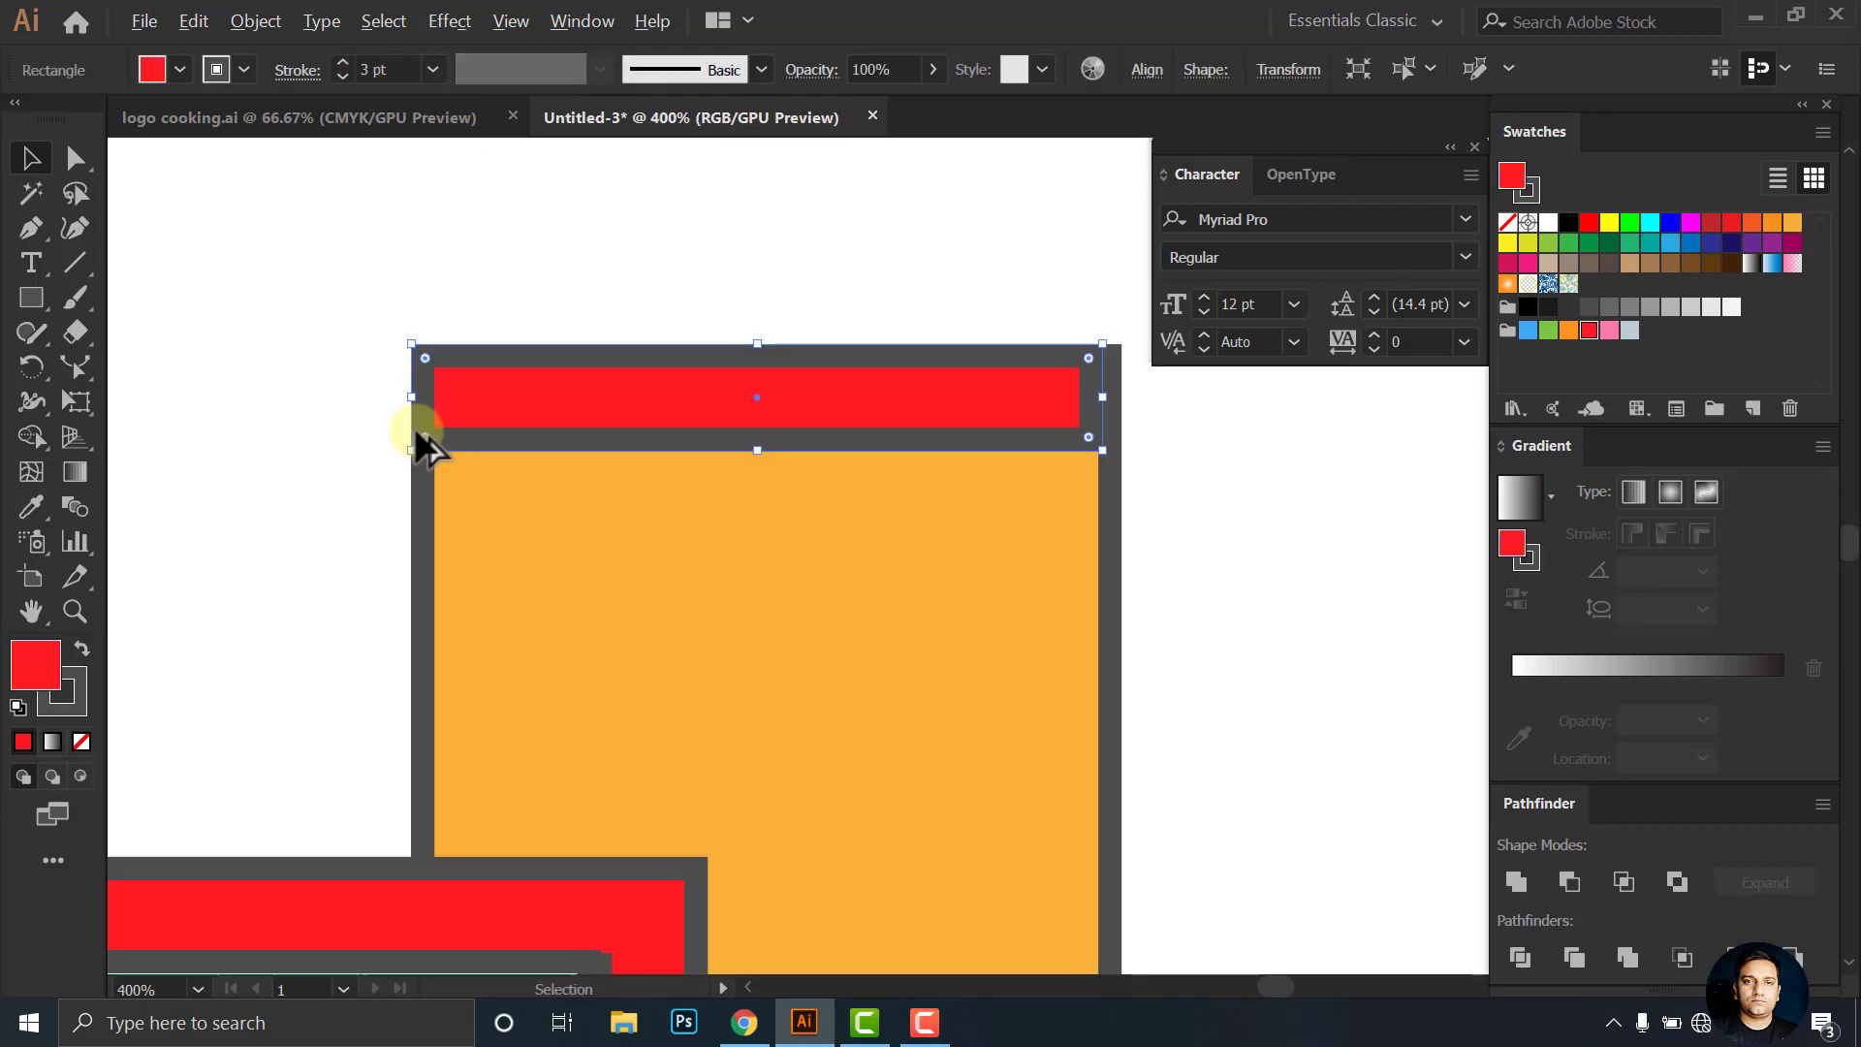
pyautogui.scroll(2, 1130, 416)
pyautogui.scroll(2, 1076, 427)
pyautogui.moveTo(985, 437); pyautogui.dragTo(1030, 442)
pyautogui.scroll(4, 1066, 433)
pyautogui.scroll(-2, 1067, 433)
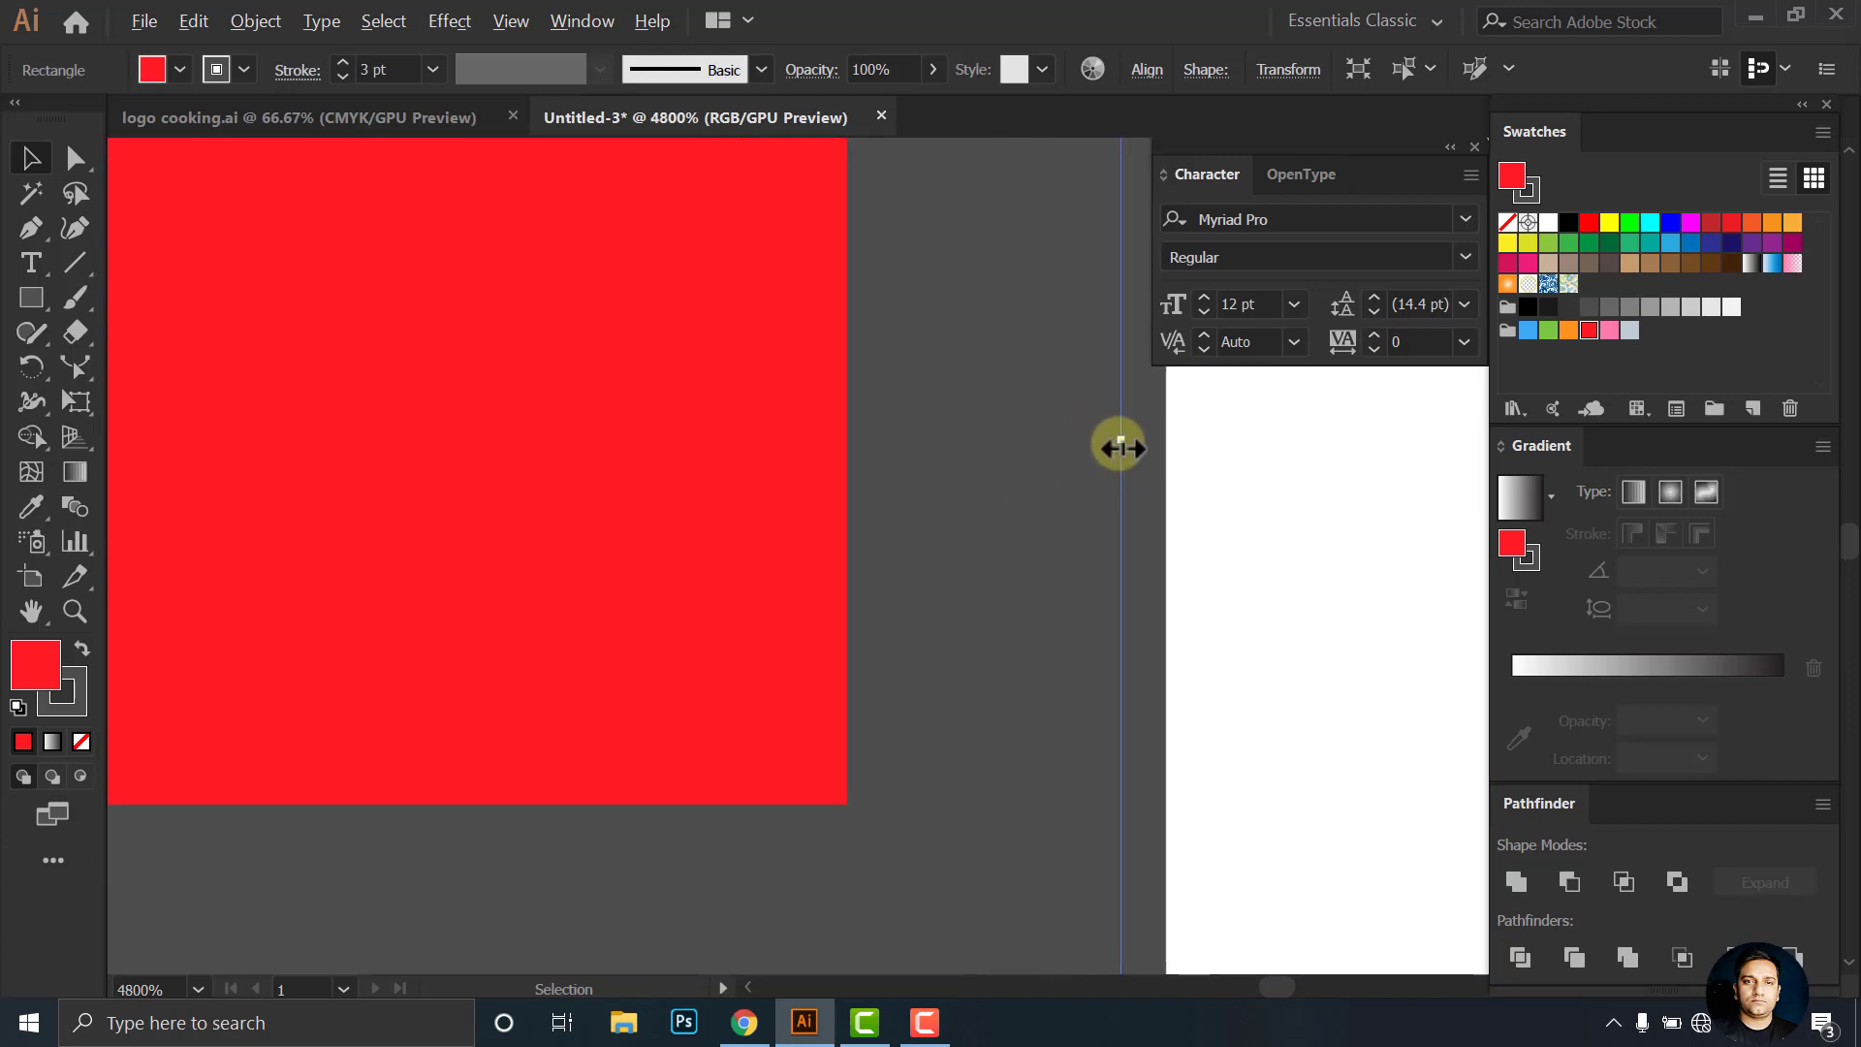
# Stretch the cap's right edge to match the pillar's full width
pyautogui.click(1296, 511)
pyautogui.scroll(-3, 1023, 558)
pyautogui.scroll(2, 1022, 558)
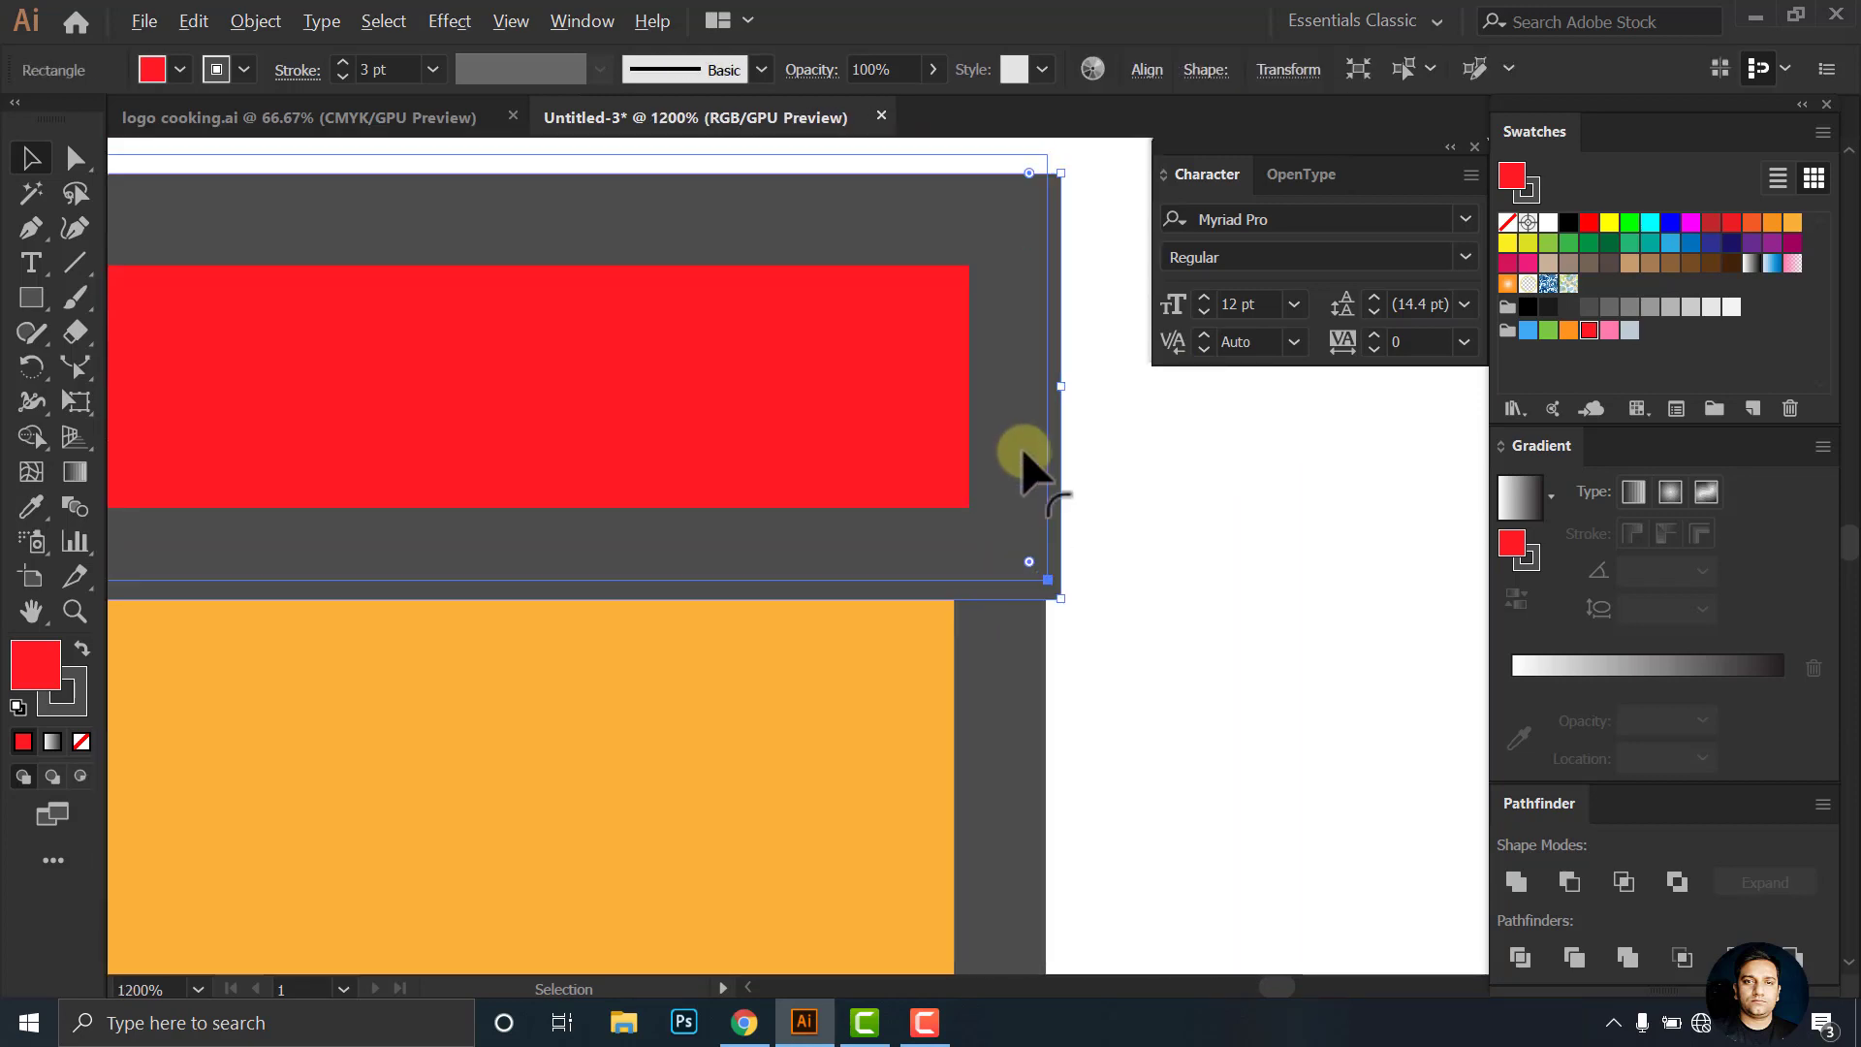
pyautogui.scroll(1, 1025, 469)
pyautogui.click(1030, 561)
pyautogui.moveTo(1060, 387); pyautogui.dragTo(1032, 392)
# Select the pillar together with its red cap and check the alignment options
pyautogui.scroll(-5, 1066, 601)
pyautogui.click(955, 664)
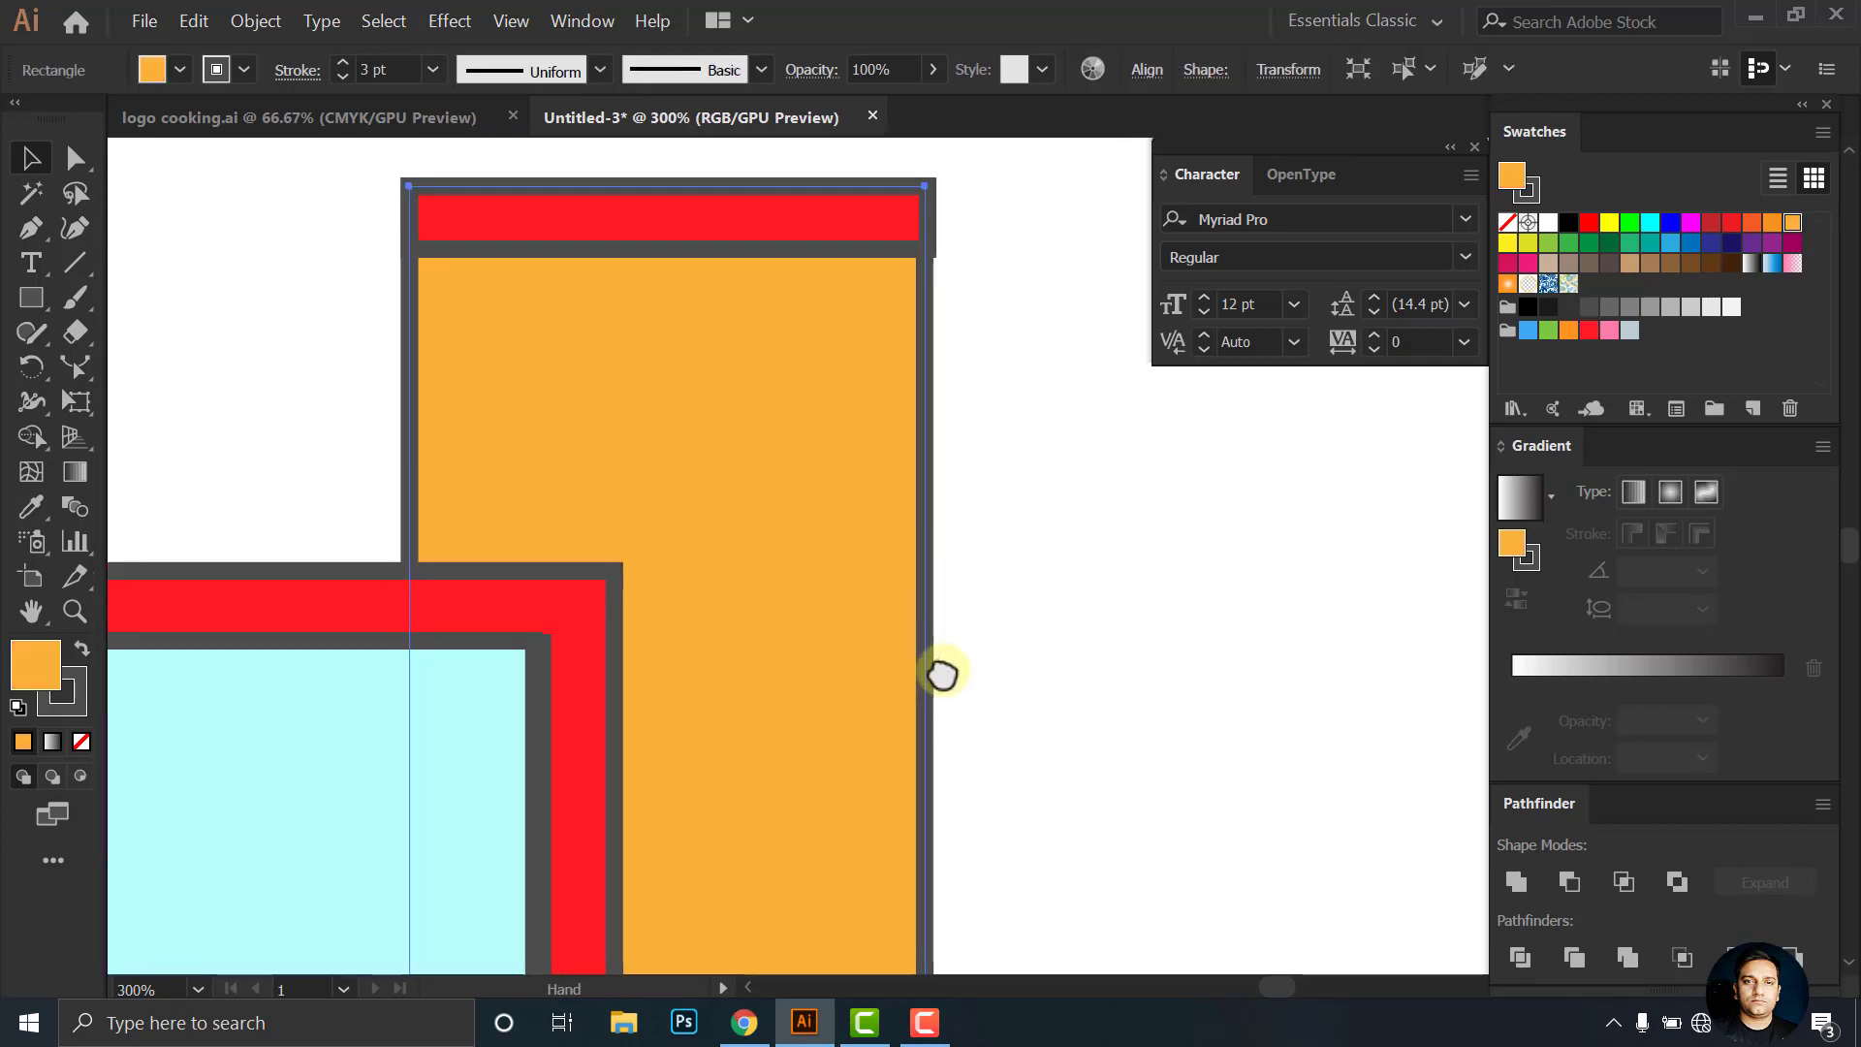
pyautogui.scroll(-1, 921, 640)
pyautogui.scroll(1, 918, 815)
pyautogui.scroll(1, 901, 736)
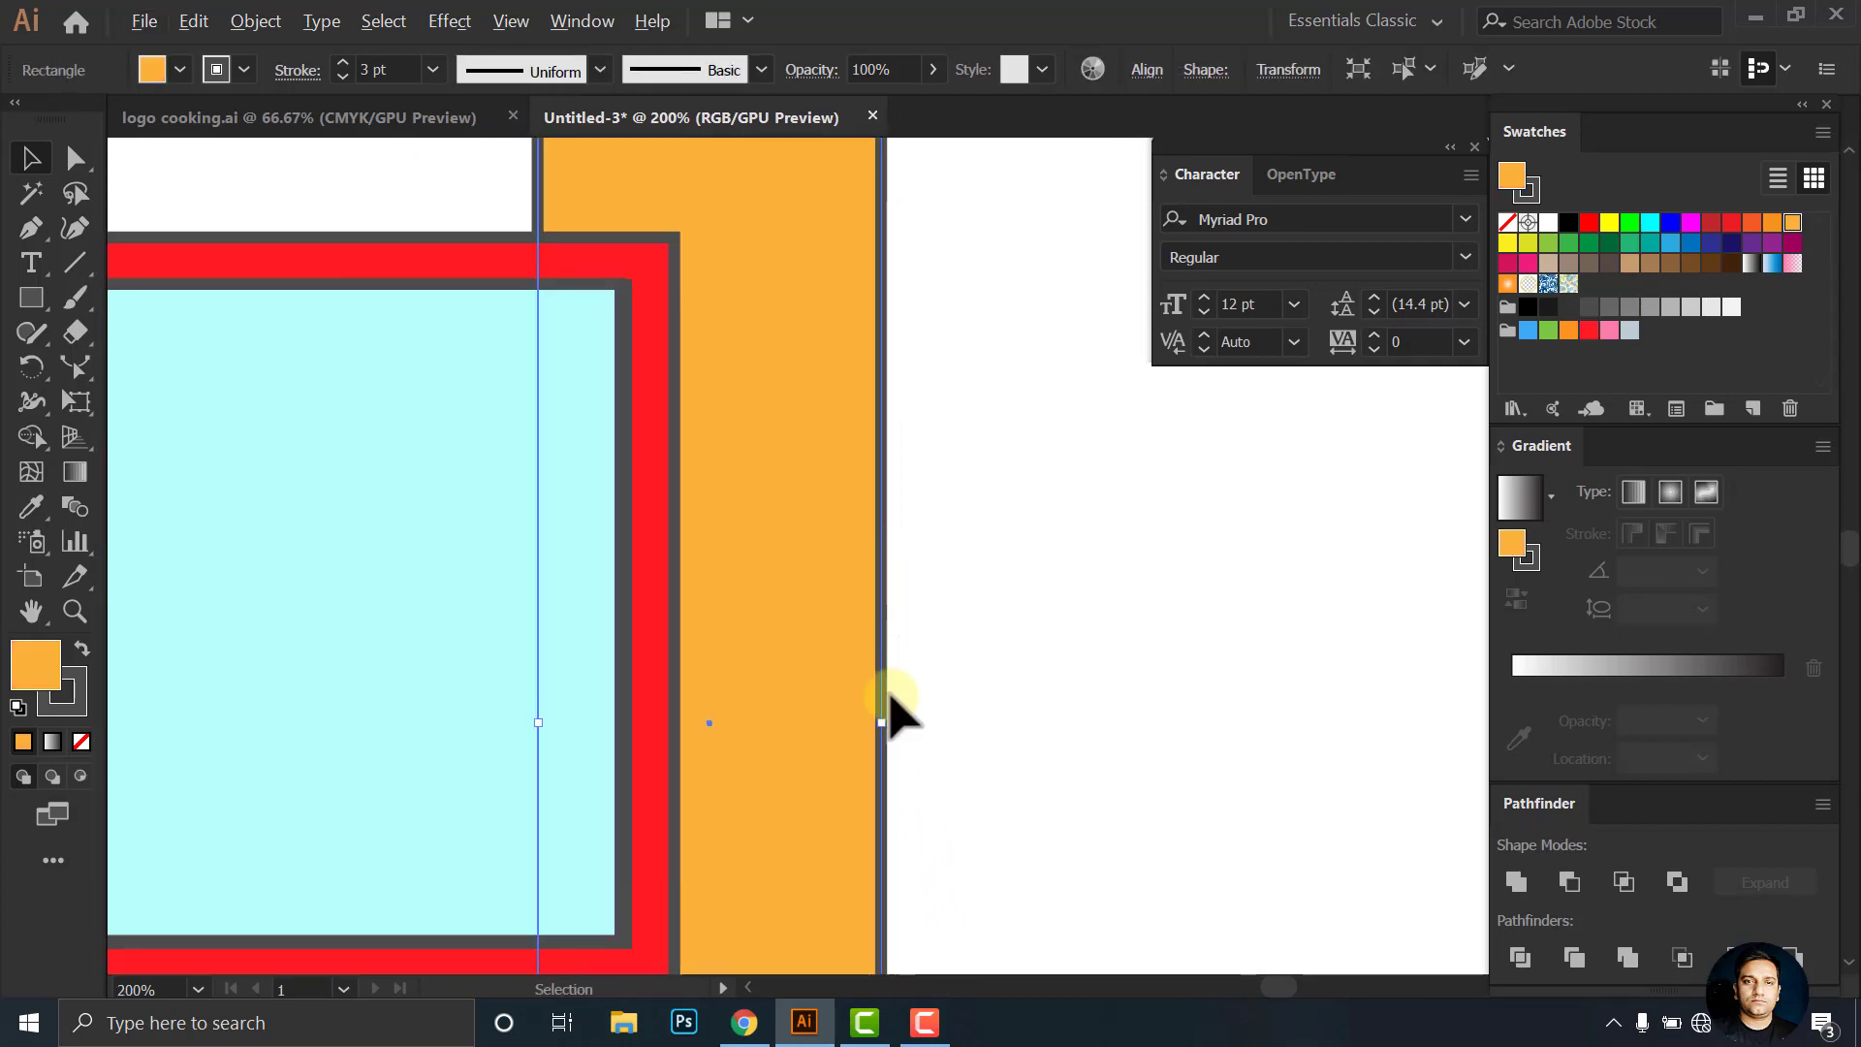
pyautogui.scroll(5, 877, 688)
pyautogui.scroll(-3, 878, 688)
pyautogui.scroll(-3, 945, 659)
pyautogui.scroll(-4, 945, 659)
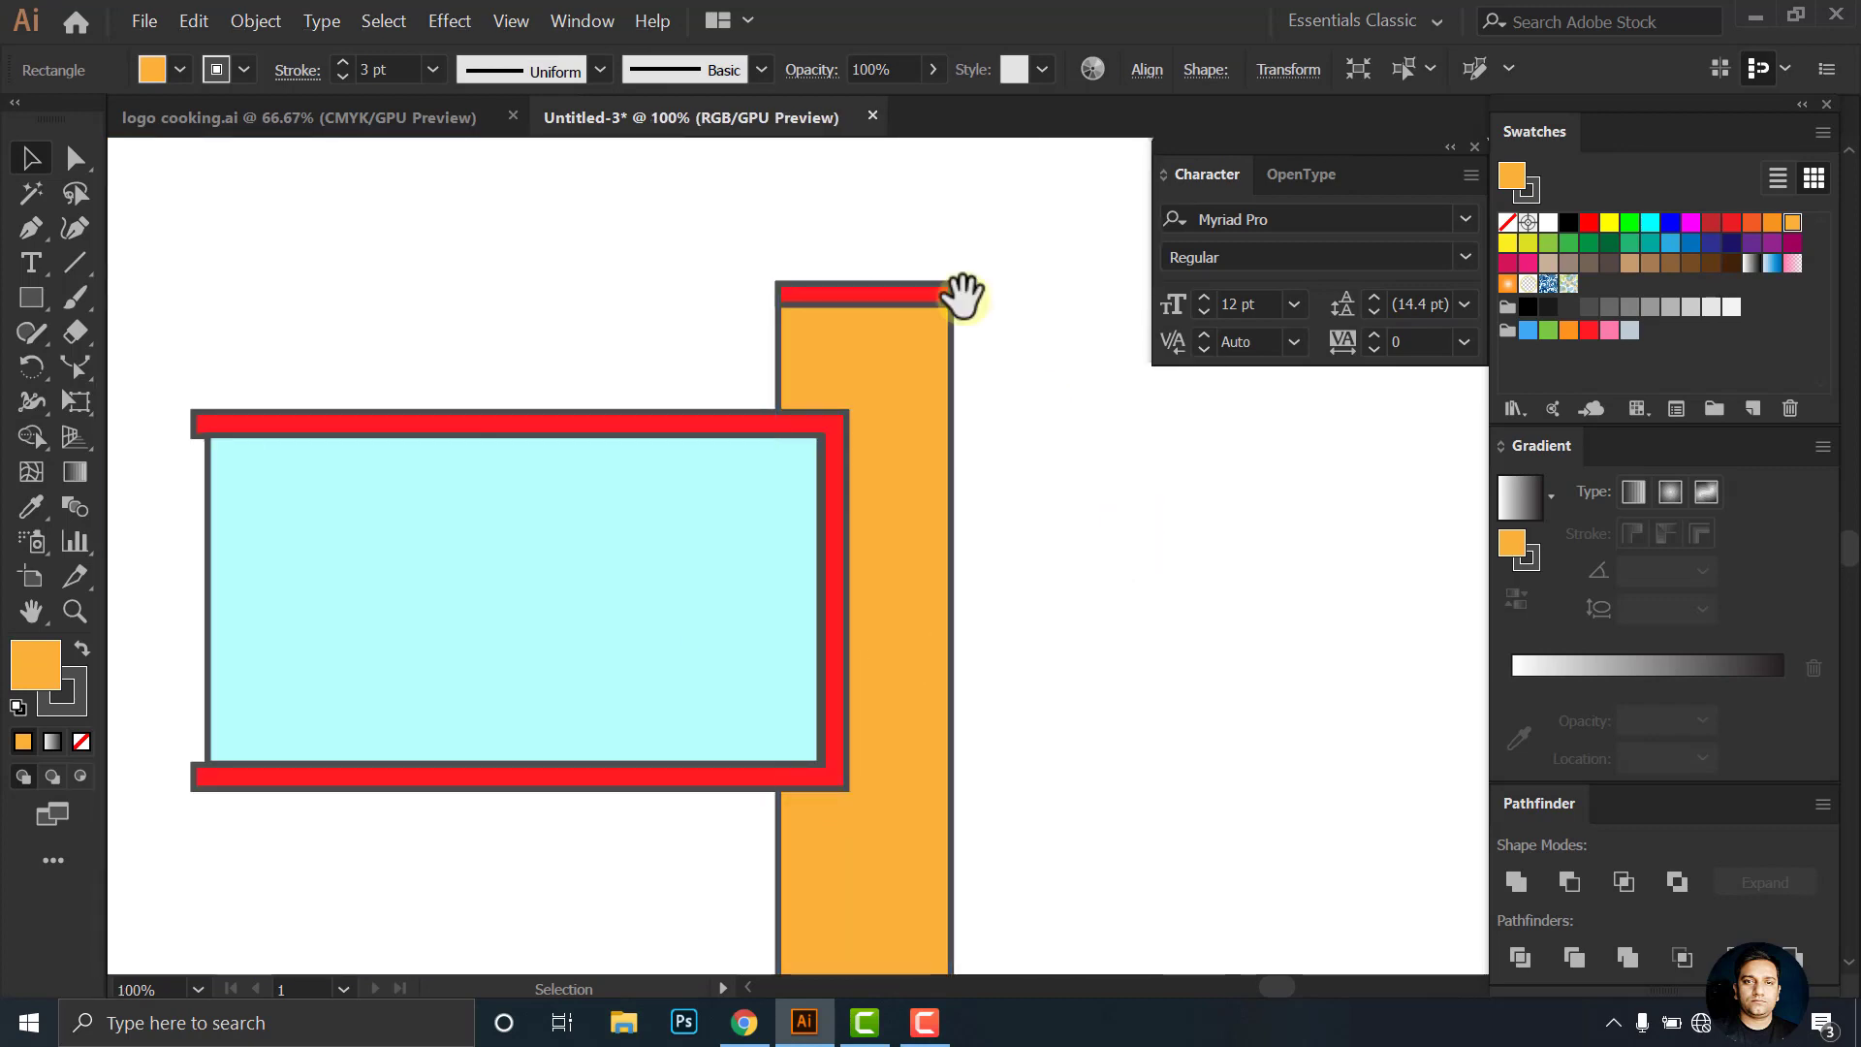
pyautogui.click(887, 250)
pyautogui.moveTo(886, 250); pyautogui.dragTo(969, 329)
pyautogui.click(1148, 70)
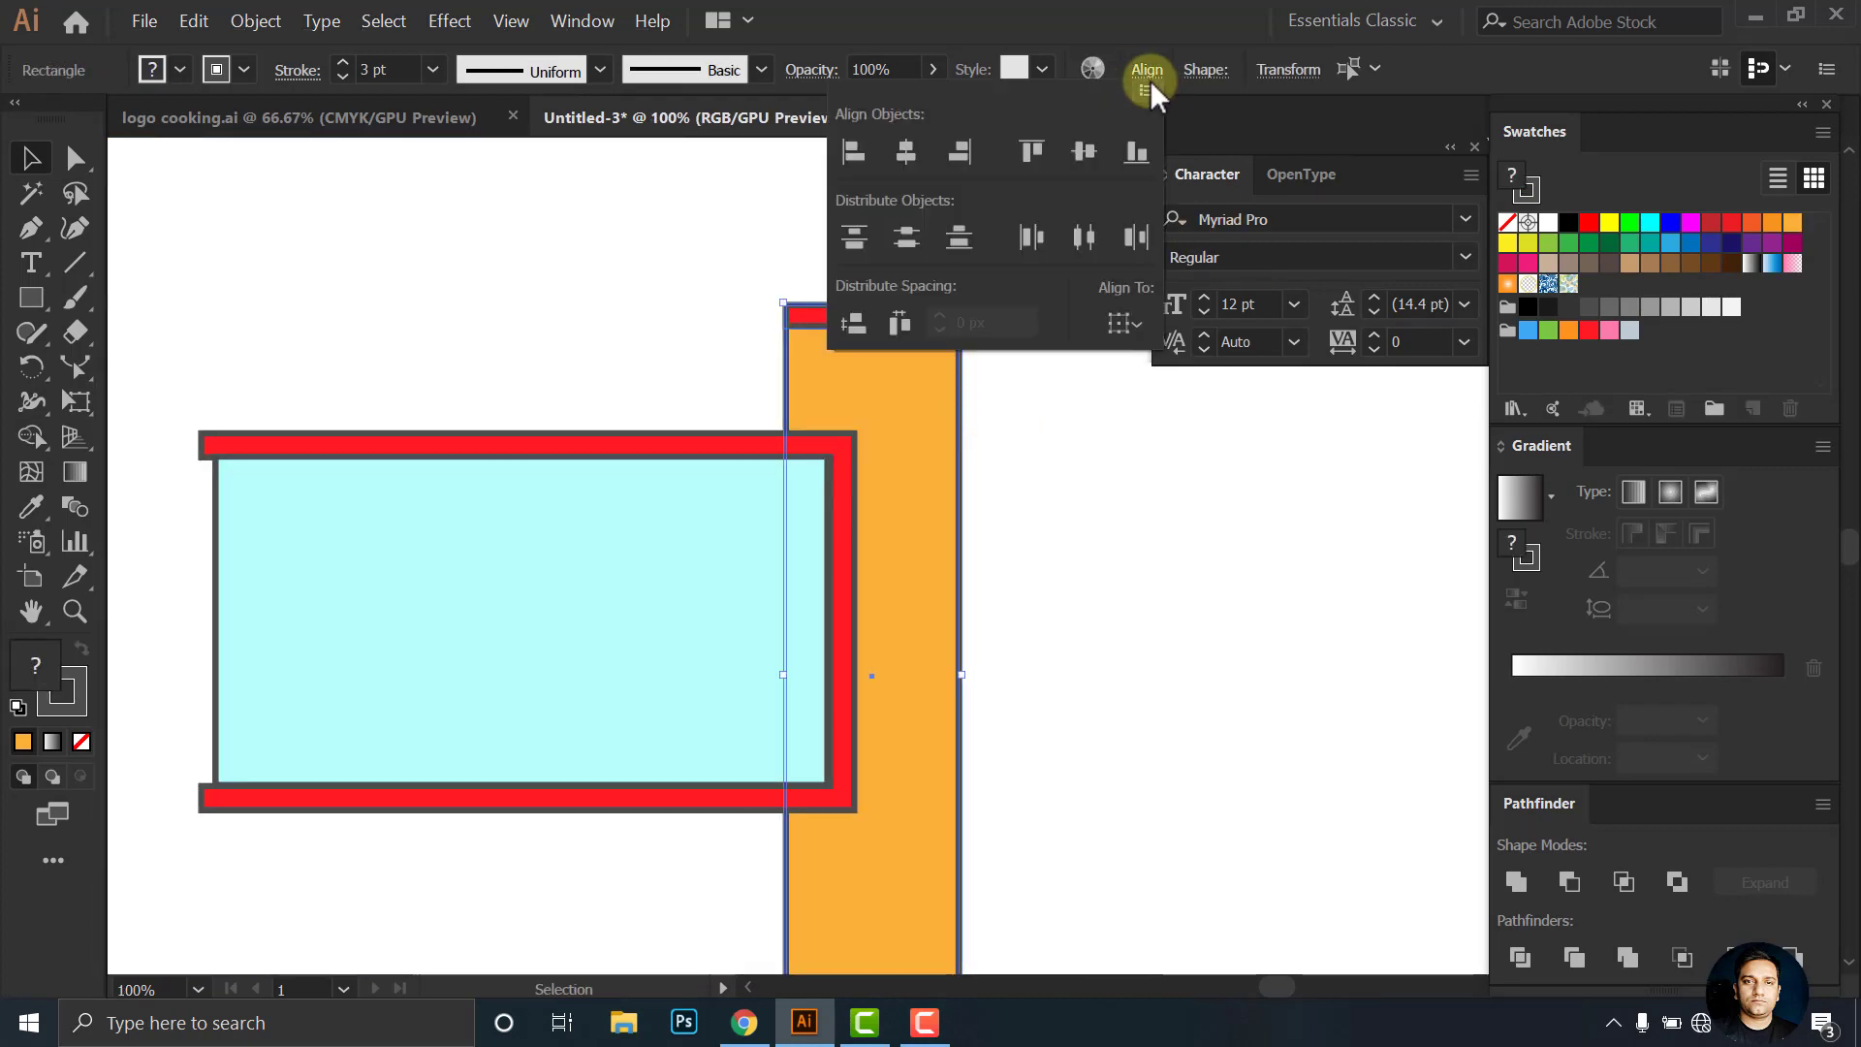
pyautogui.click(901, 151)
# Undo an accidental rotation of the red cap bar, leaving it level
pyautogui.click(935, 386)
pyautogui.click(873, 315)
pyautogui.scroll(3, 872, 324)
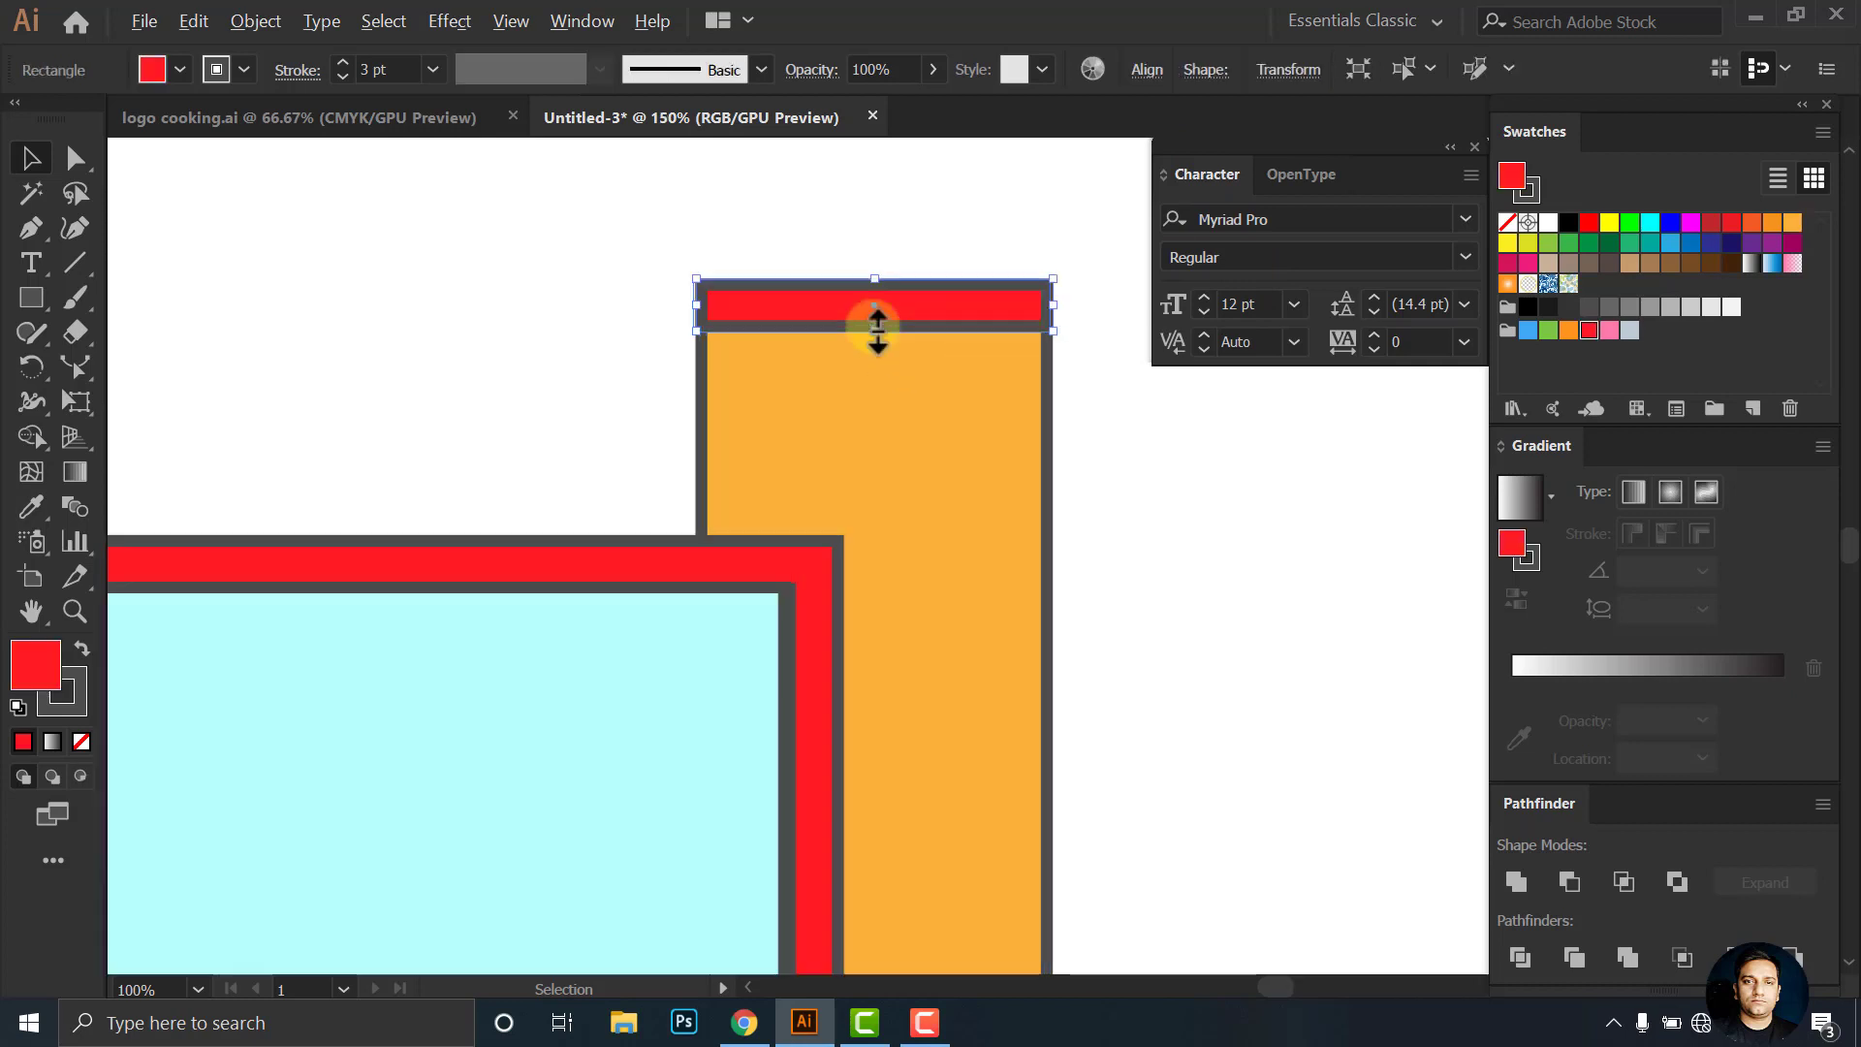
pyautogui.moveTo(872, 324); pyautogui.dragTo(885, 349)
pyautogui.hotkey('ctrl', 'z')
pyautogui.click(1237, 507)
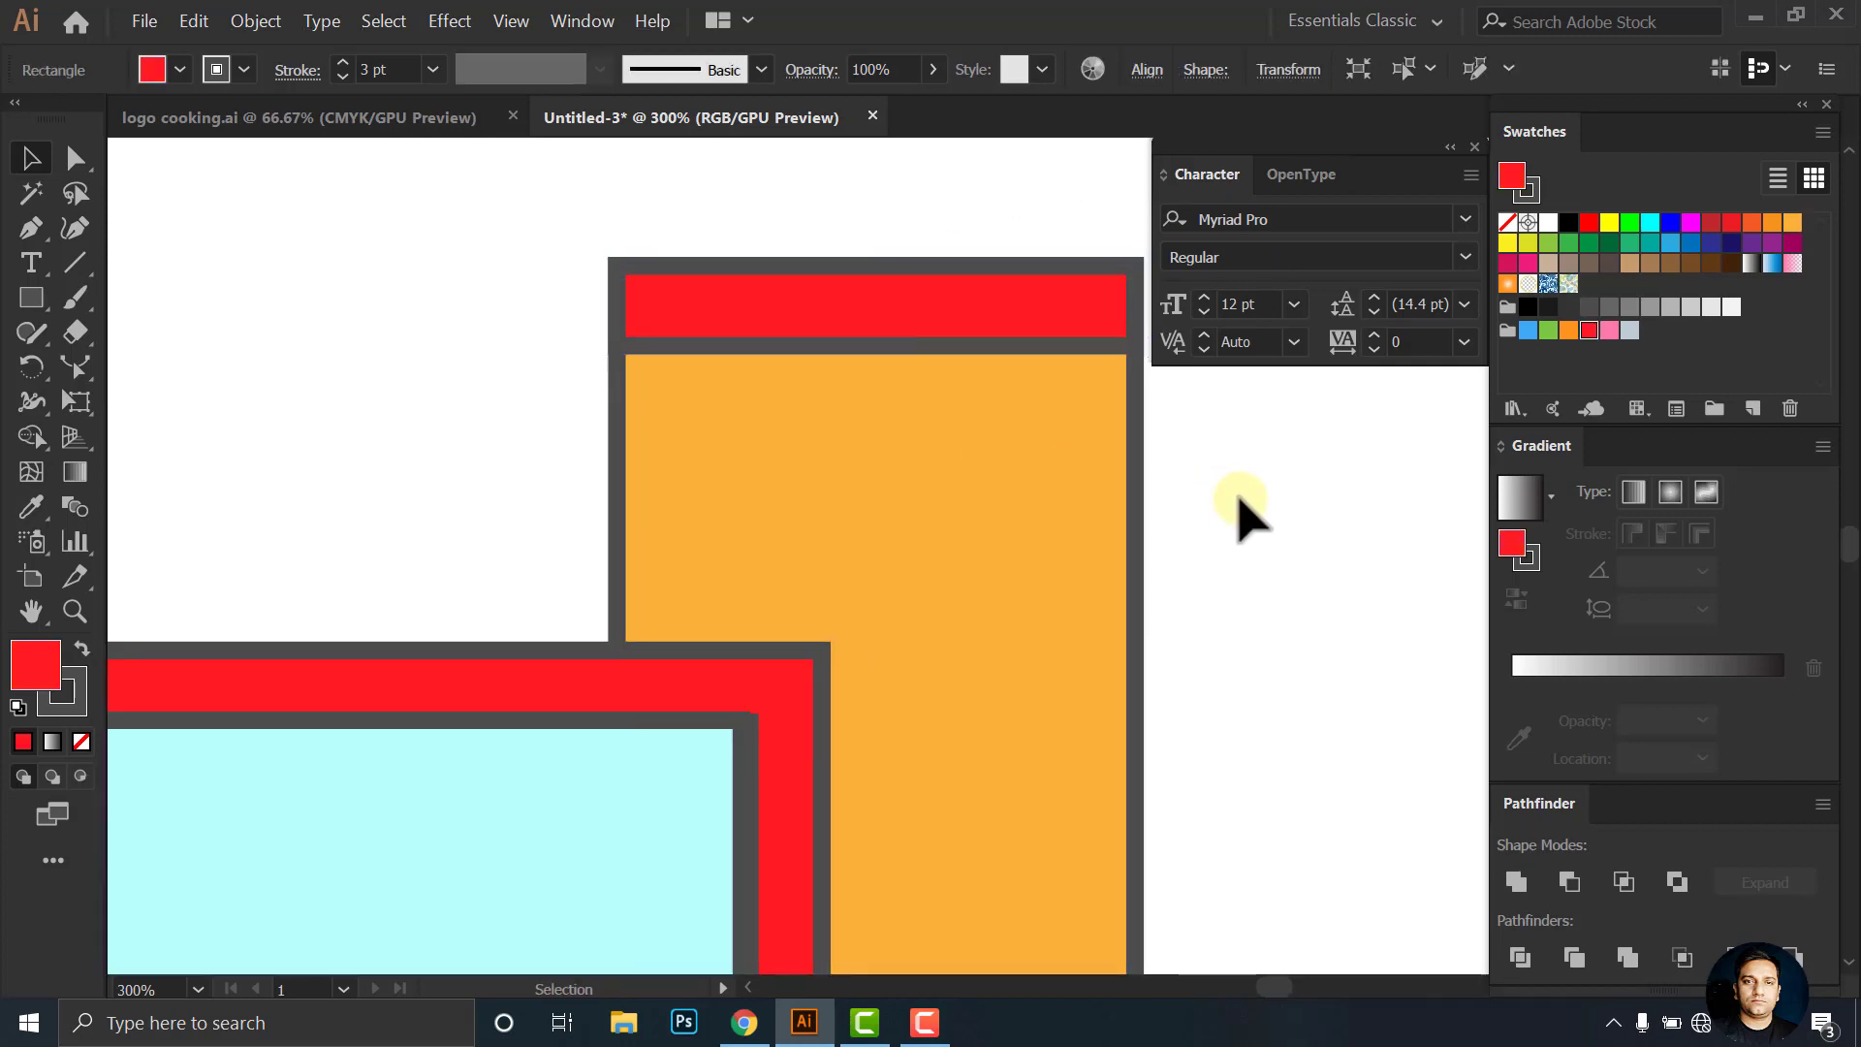
pyautogui.scroll(-2, 970, 644)
pyautogui.scroll(-1, 970, 645)
pyautogui.scroll(-2, 921, 620)
pyautogui.scroll(1, 853, 694)
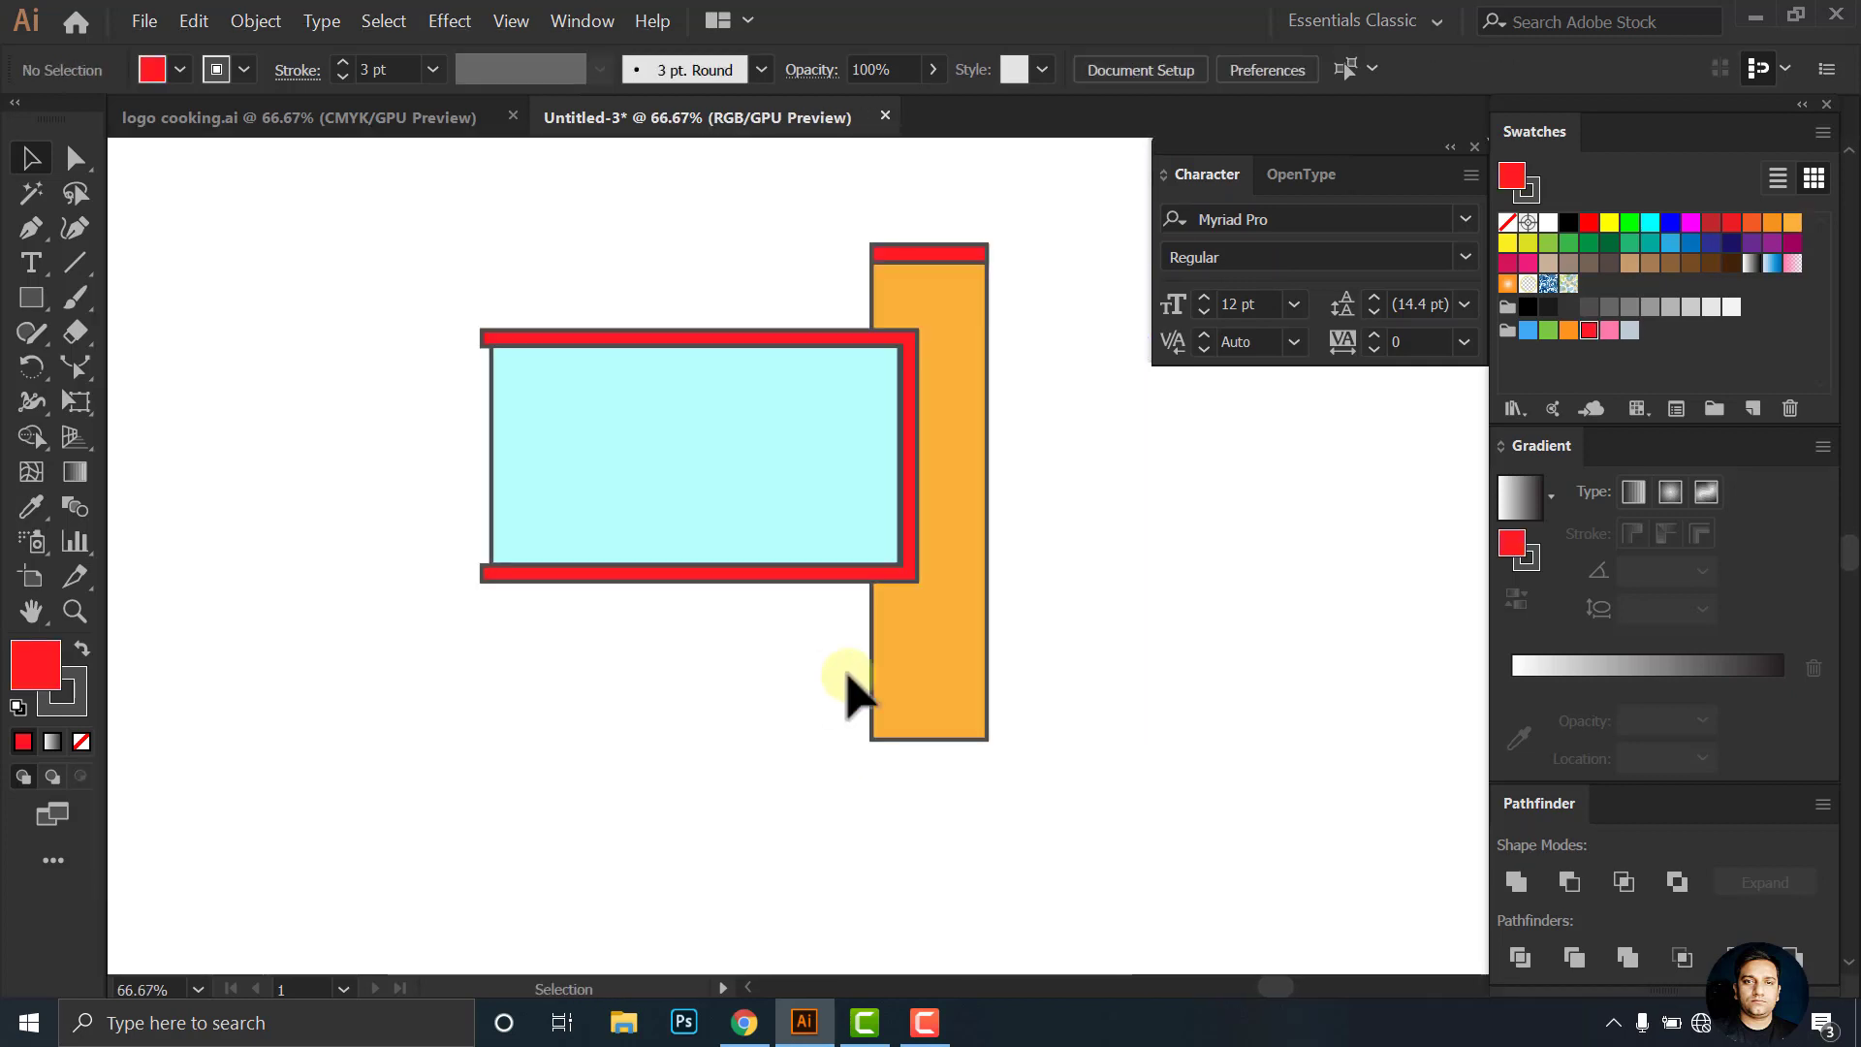
pyautogui.click(683, 509)
# Copy the cyan window below it and resize the copies into a base and inner panel
pyautogui.scroll(1, 687, 555)
pyautogui.moveTo(687, 555); pyautogui.dragTo(627, 734)
pyautogui.moveTo(335, 698); pyautogui.dragTo(420, 698)
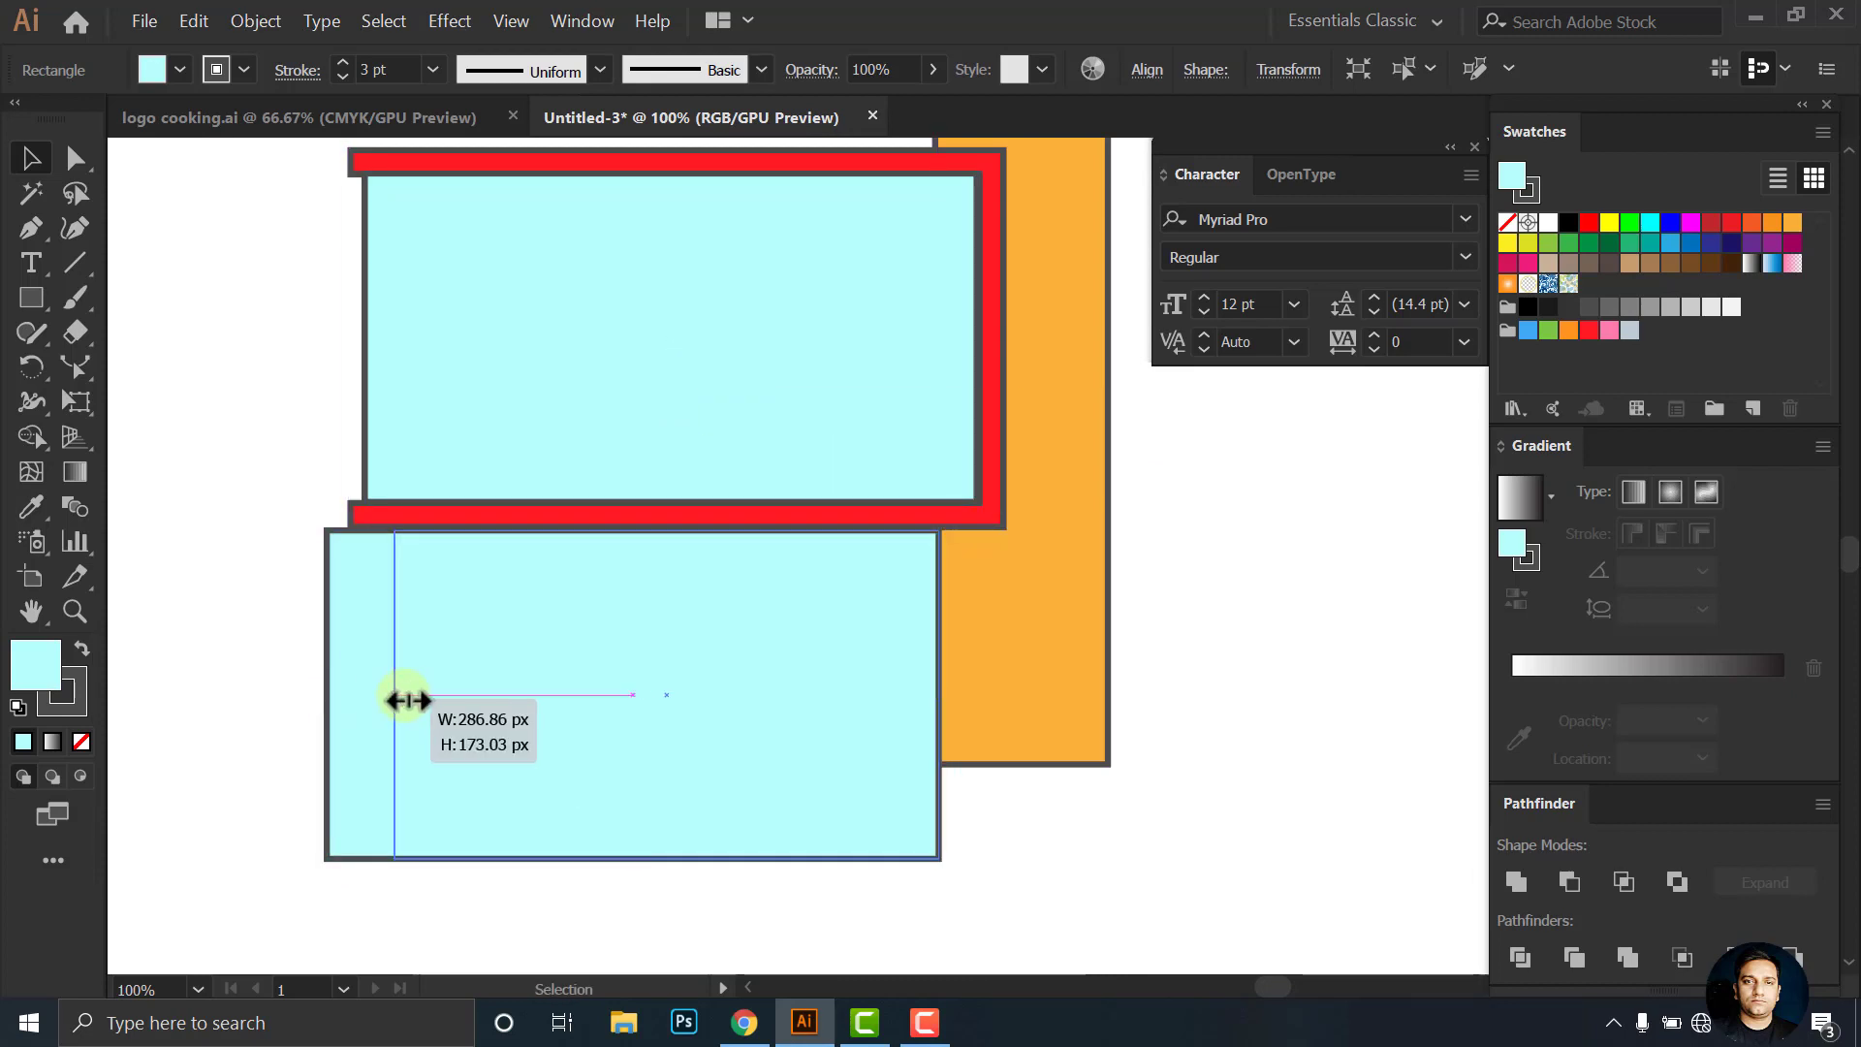
pyautogui.moveTo(679, 857)
pyautogui.mouseDown()
pyautogui.moveTo(1079, 813)
pyautogui.moveTo(1001, 762)
pyautogui.mouseUp()
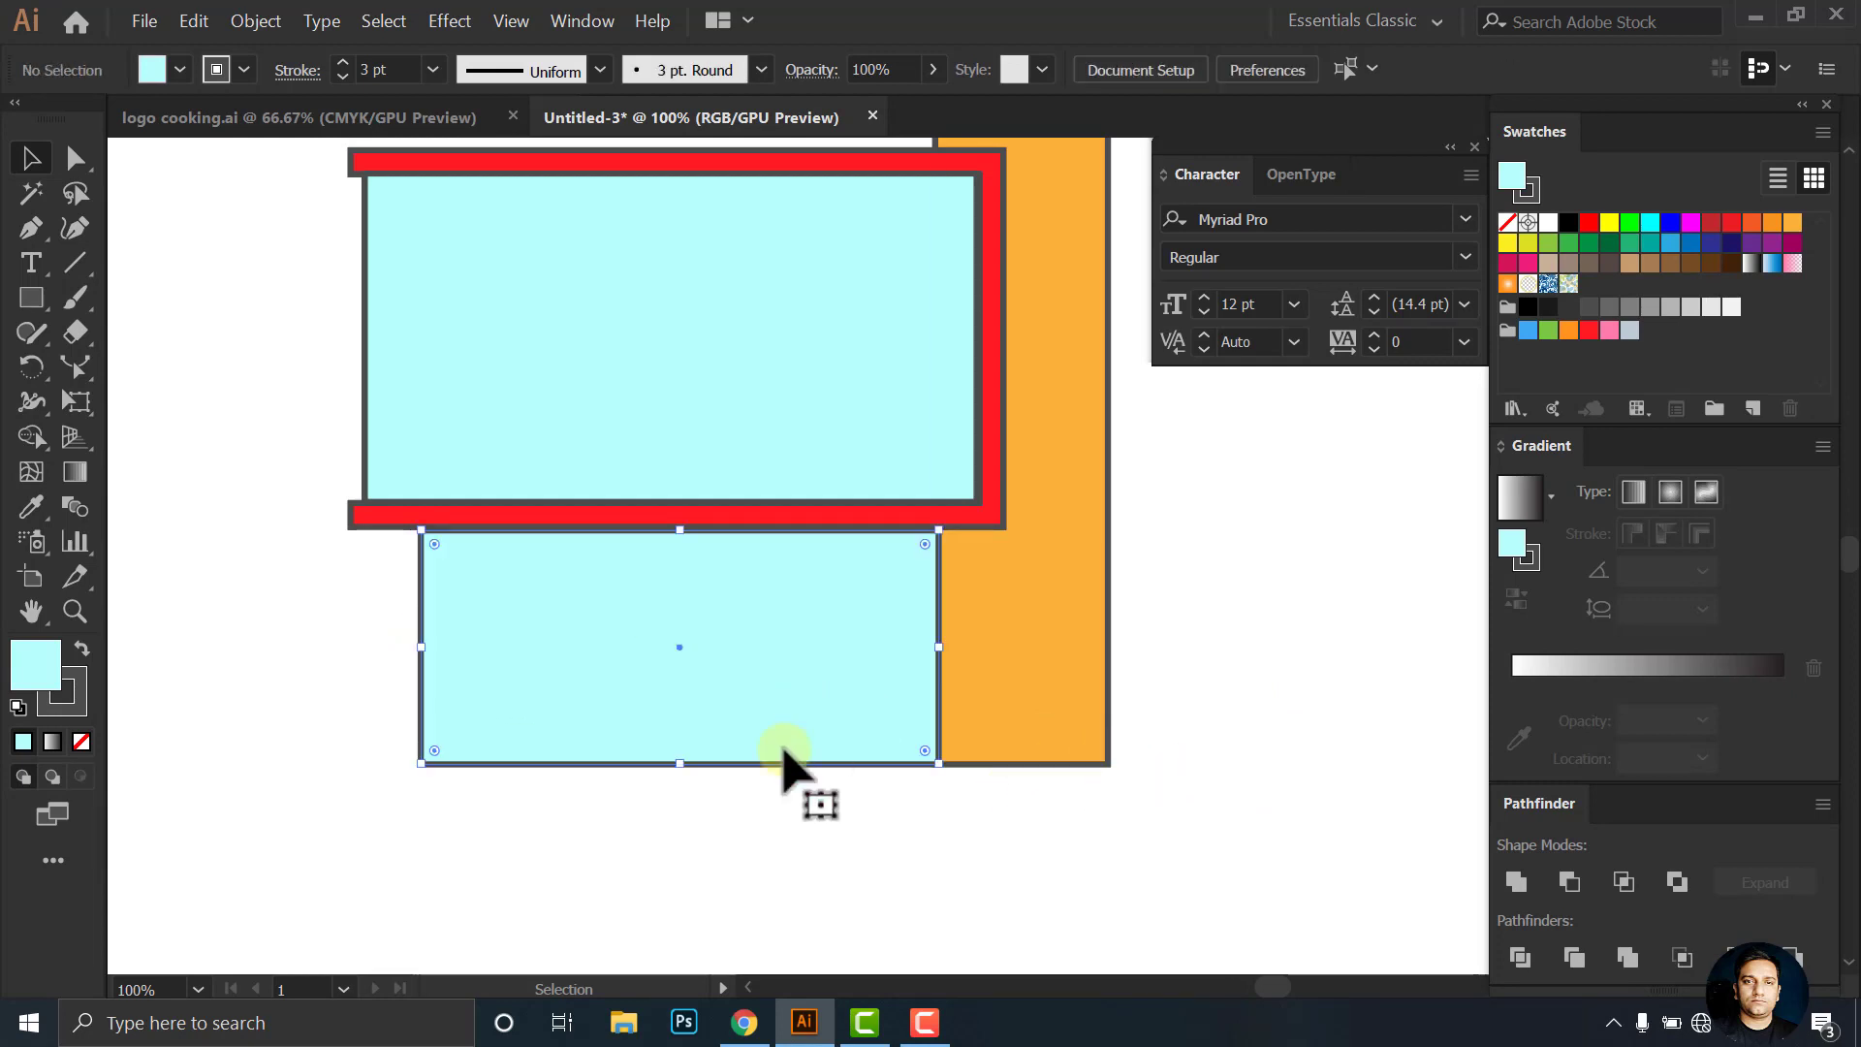
pyautogui.moveTo(885, 615); pyautogui.dragTo(869, 615)
pyautogui.moveTo(663, 530); pyautogui.dragTo(695, 571)
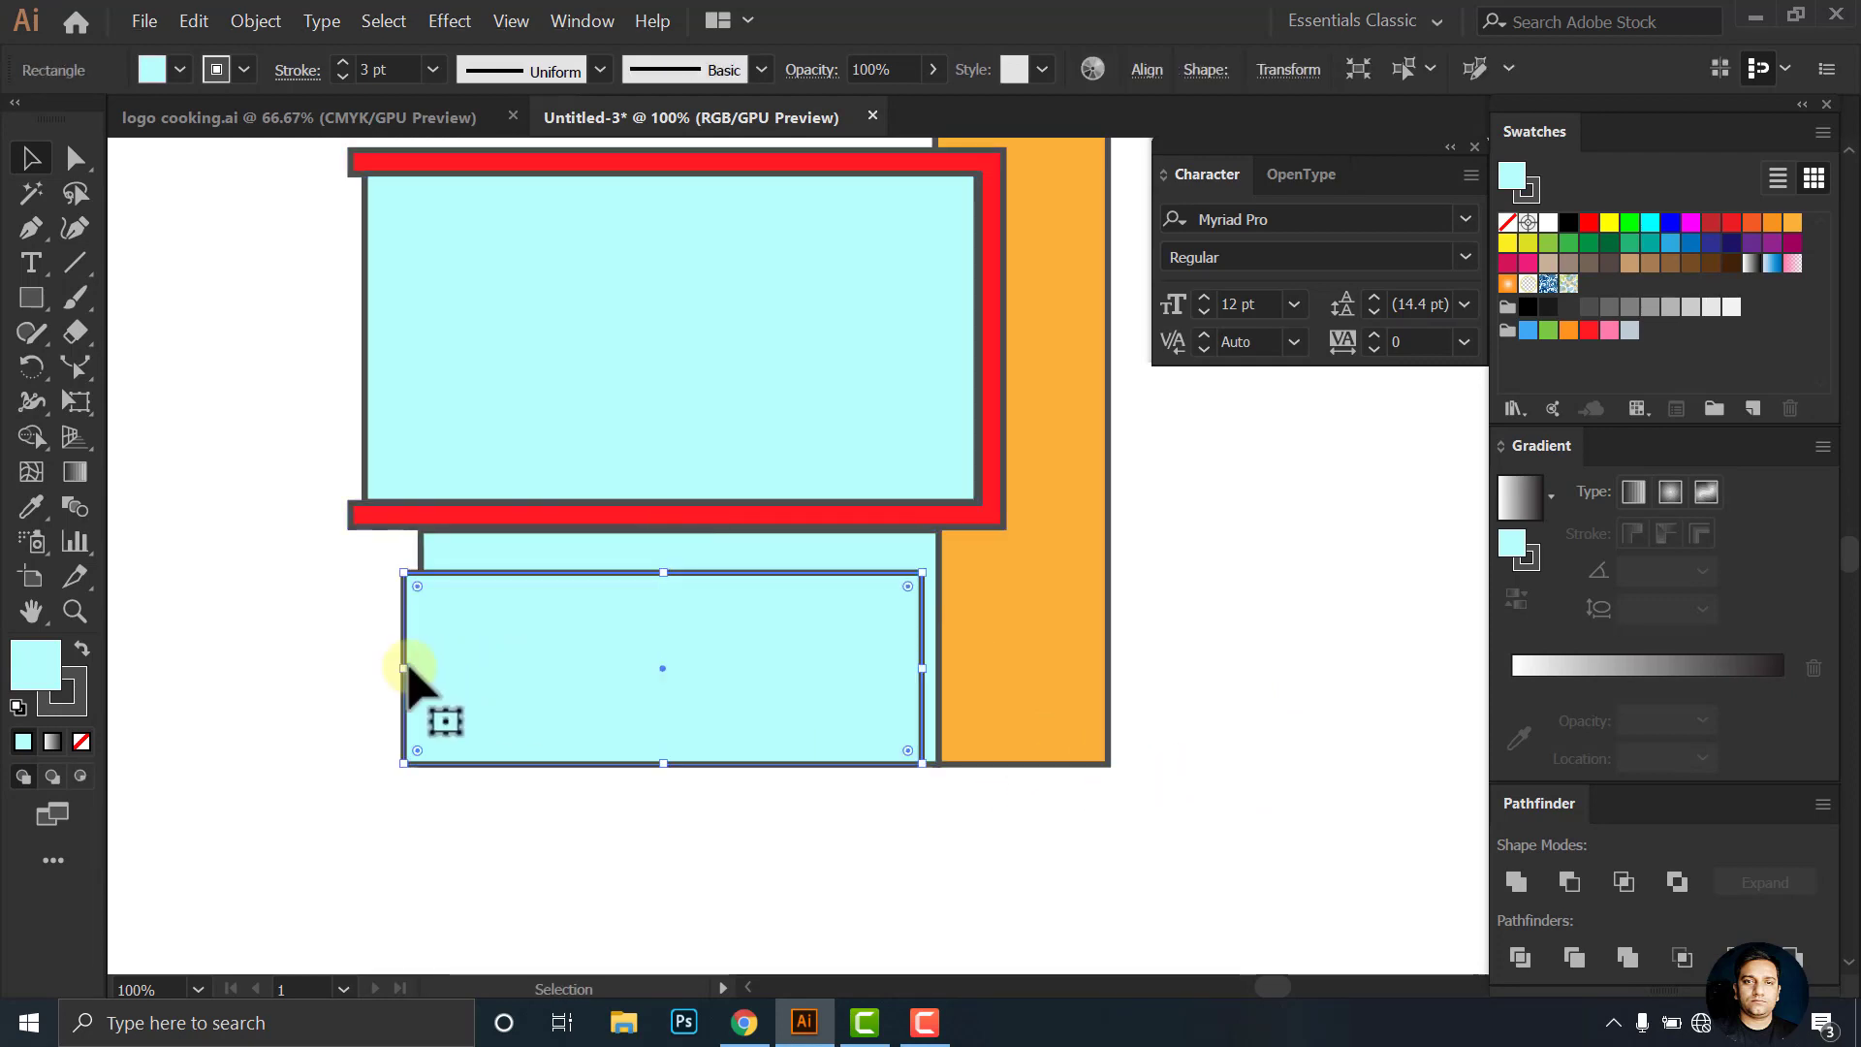
pyautogui.moveTo(405, 667); pyautogui.dragTo(478, 667)
pyautogui.moveTo(922, 669); pyautogui.dragTo(854, 669)
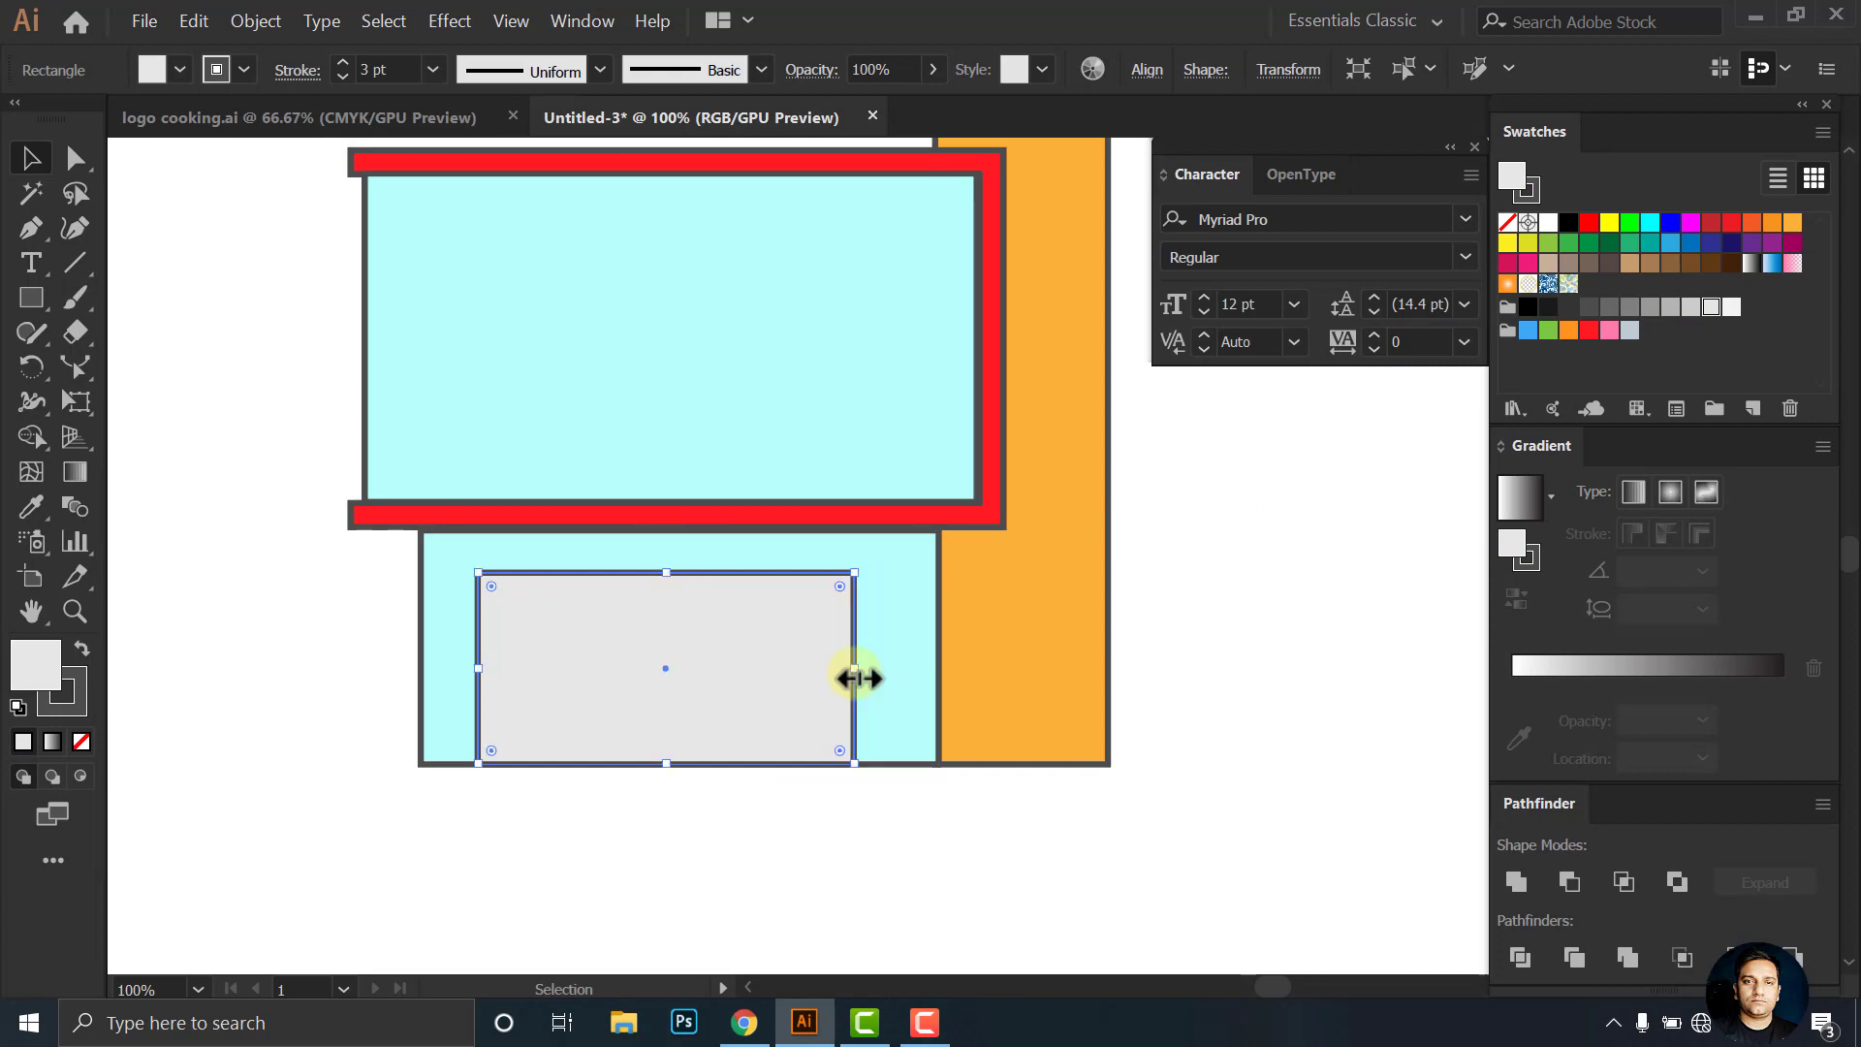
pyautogui.moveTo(481, 669); pyautogui.dragTo(512, 669)
# Fill the base light grey and centre it horizontally with the inner rectangle
pyautogui.click(891, 667)
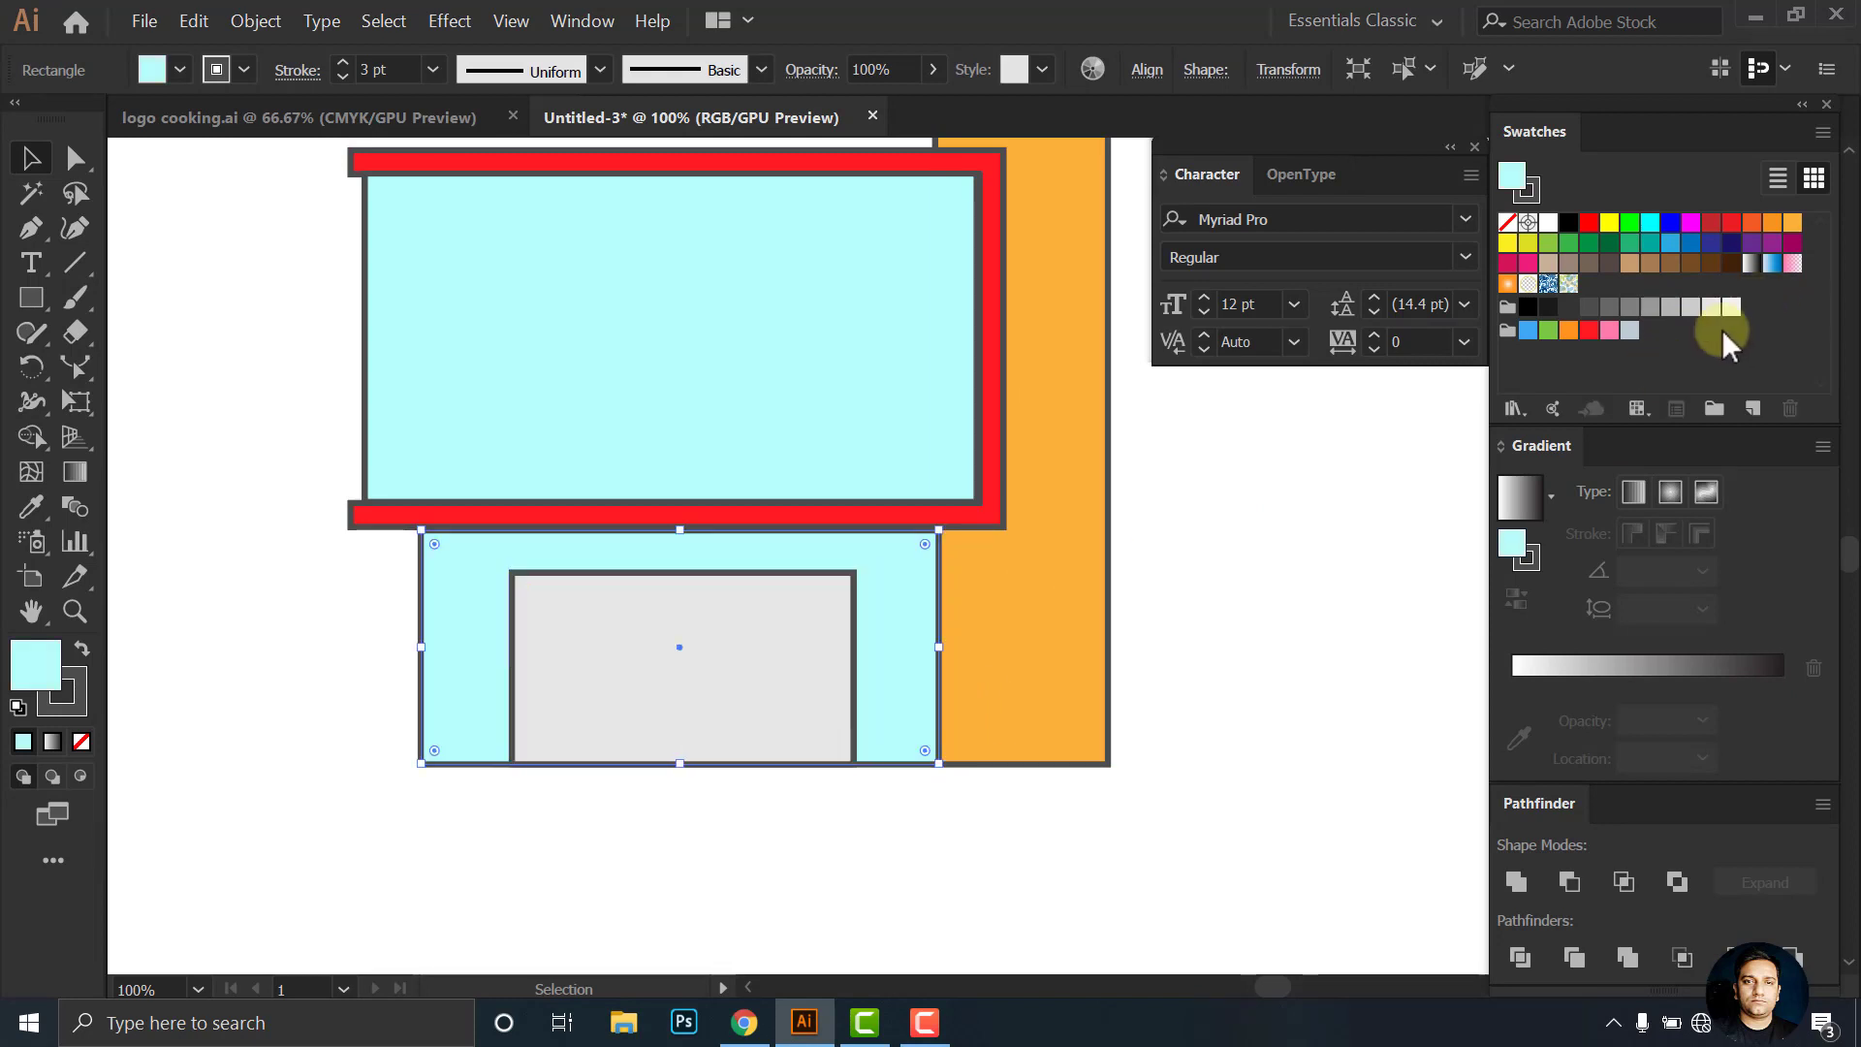
pyautogui.click(1691, 307)
pyautogui.click(1731, 307)
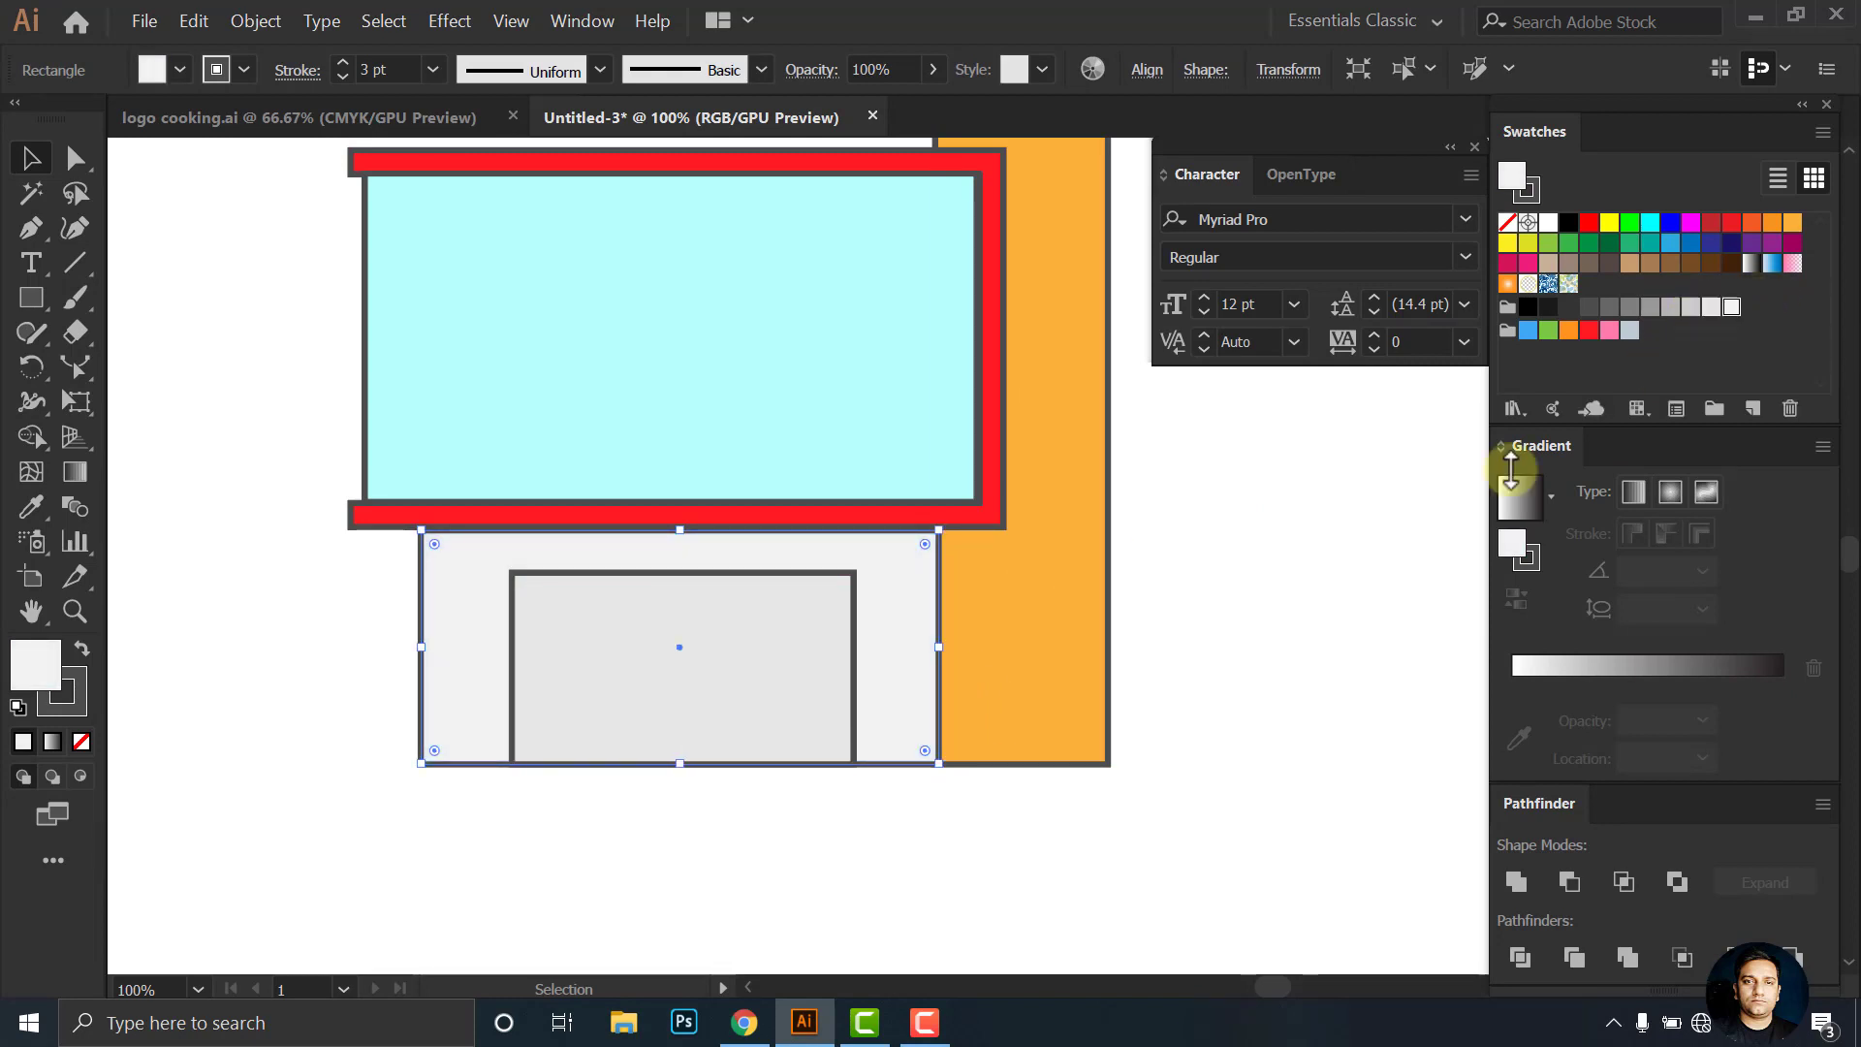
pyautogui.keyDown('shift'); pyautogui.click(802, 665); pyautogui.keyUp('shift')
pyautogui.click(1144, 69)
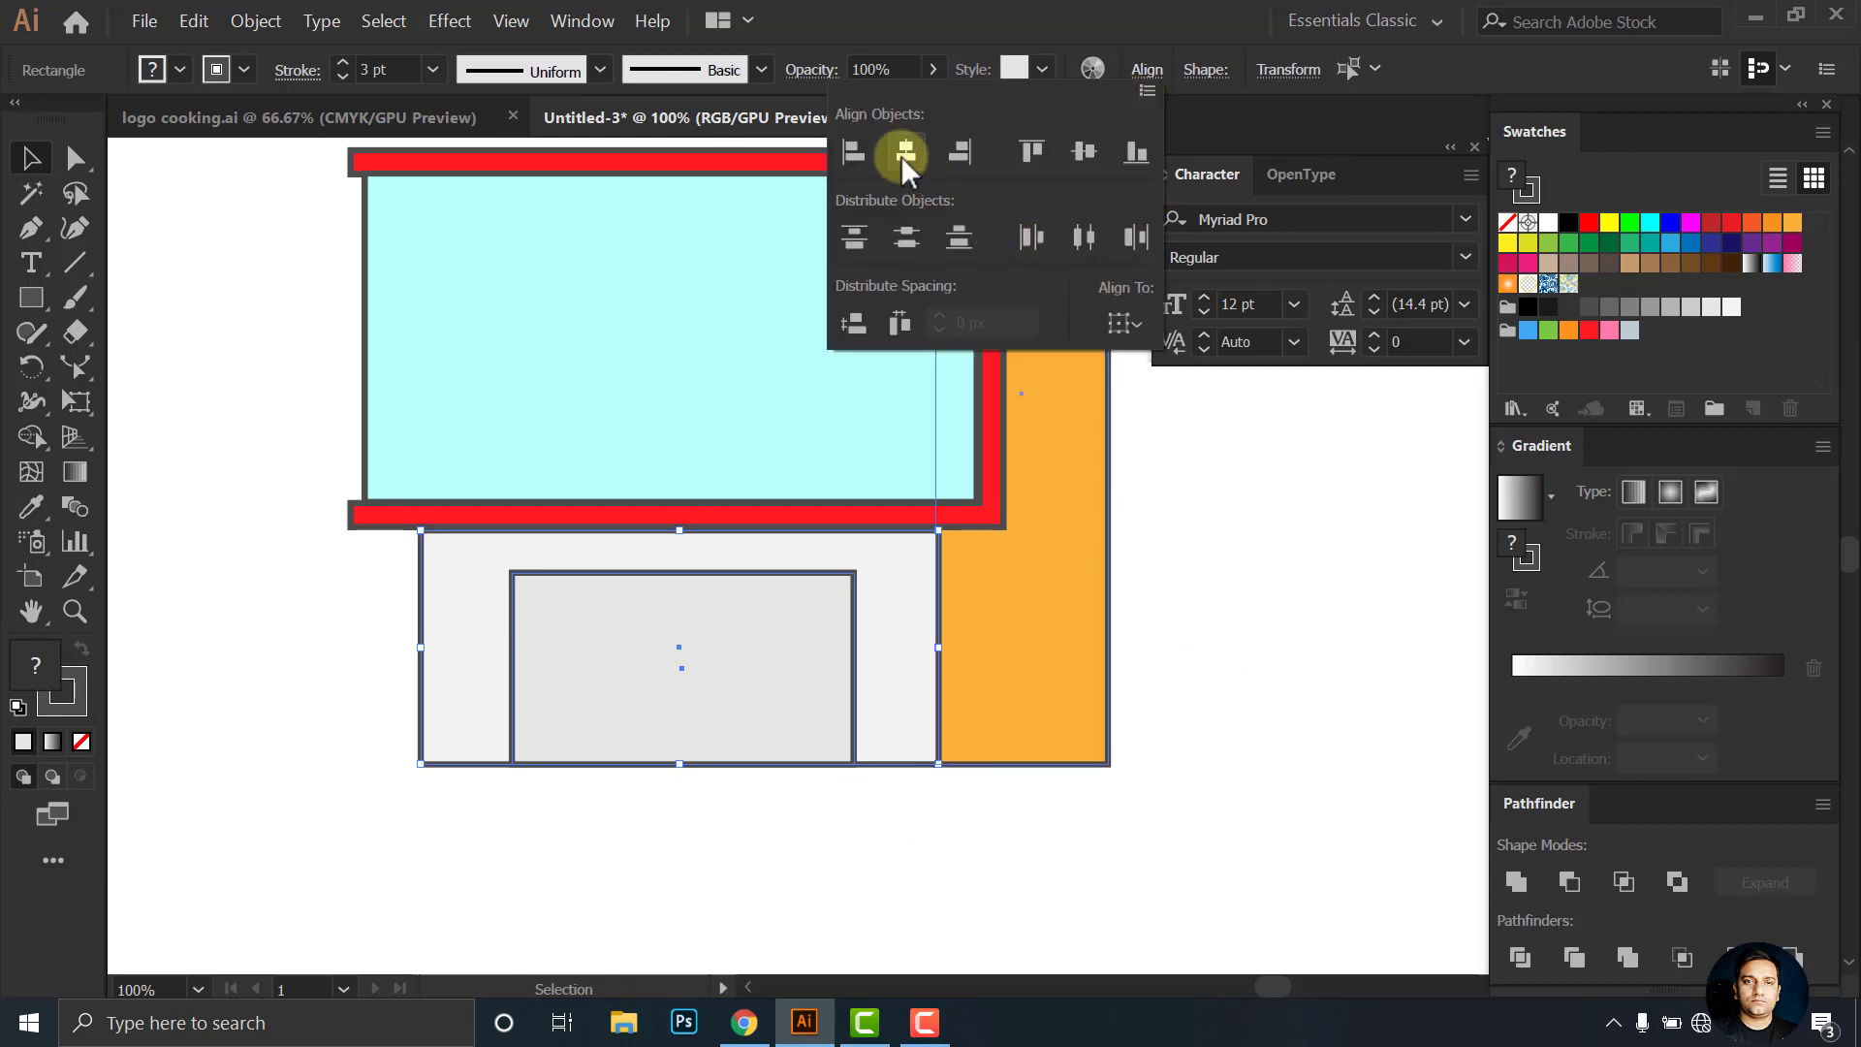
pyautogui.click(1250, 690)
# Shift the inner panel slightly right and move the base up against the red frame
pyautogui.click(819, 805)
pyautogui.click(751, 742)
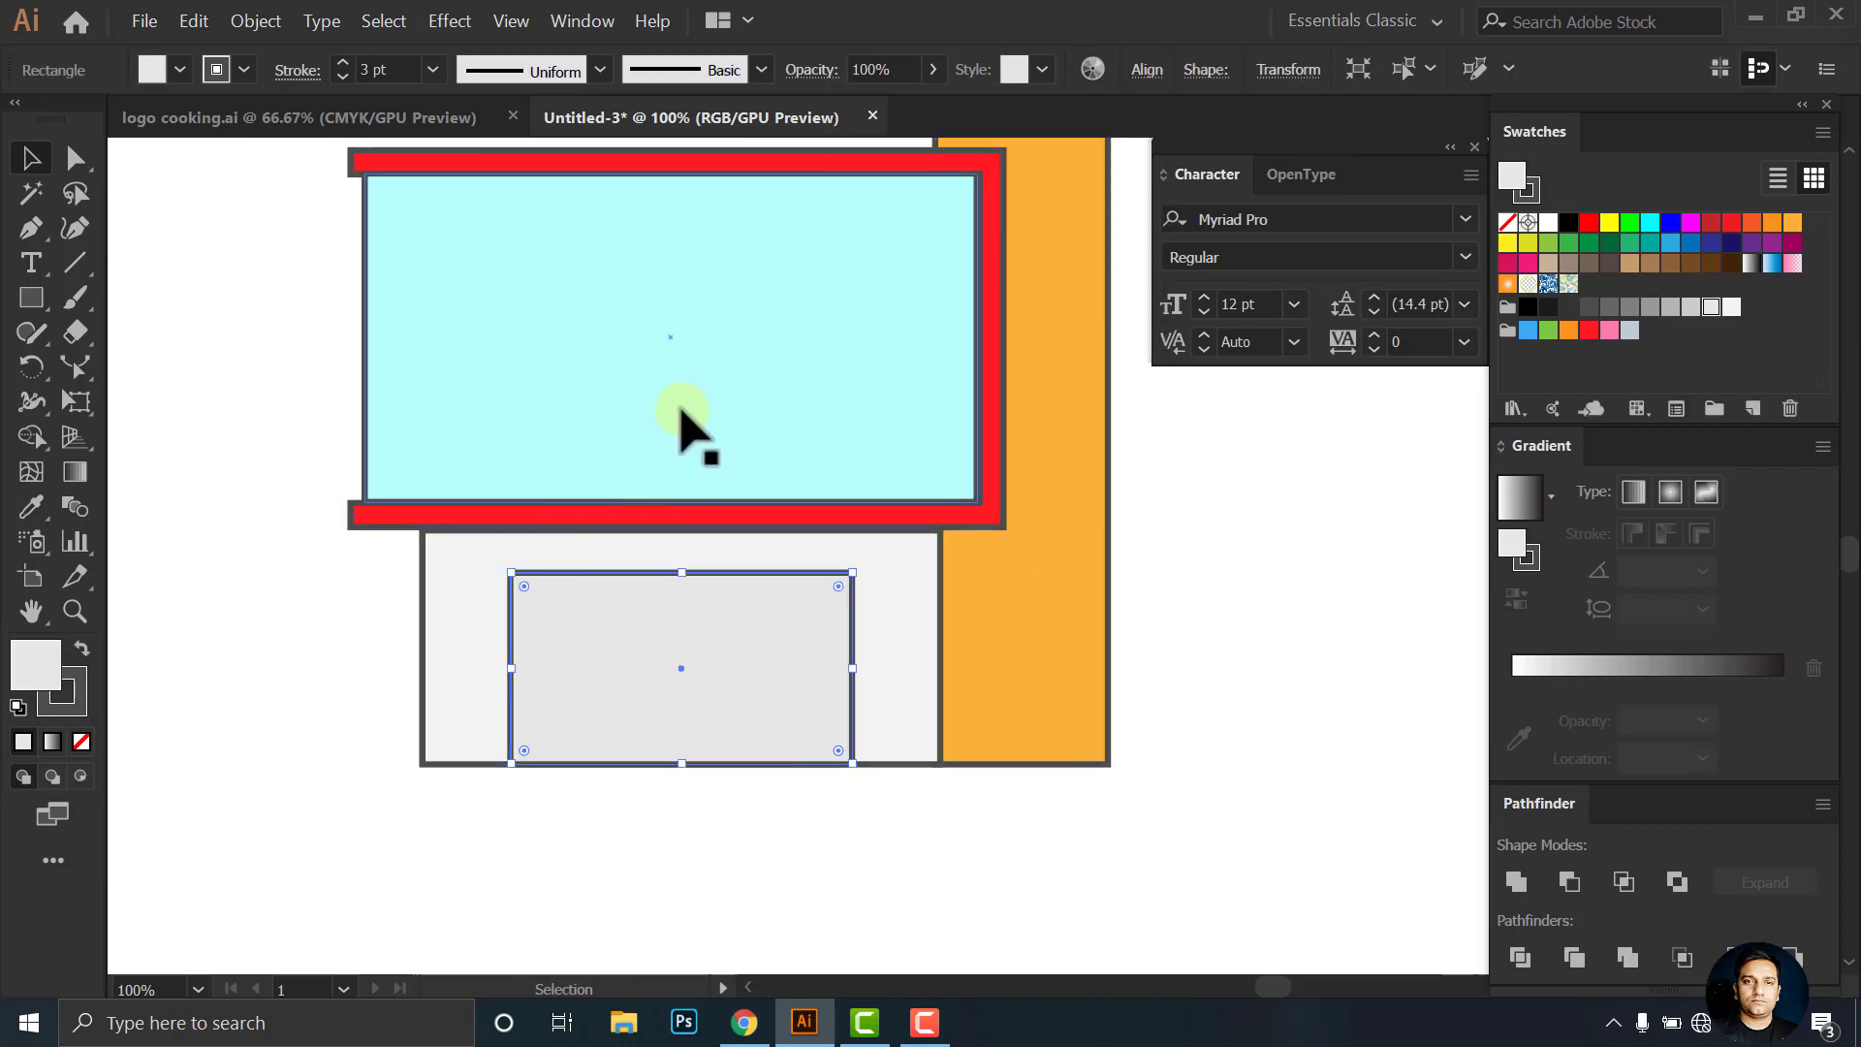
pyautogui.moveTo(511, 668); pyautogui.dragTo(517, 668)
pyautogui.keyDown('shift'); pyautogui.click(671, 557); pyautogui.keyUp('shift')
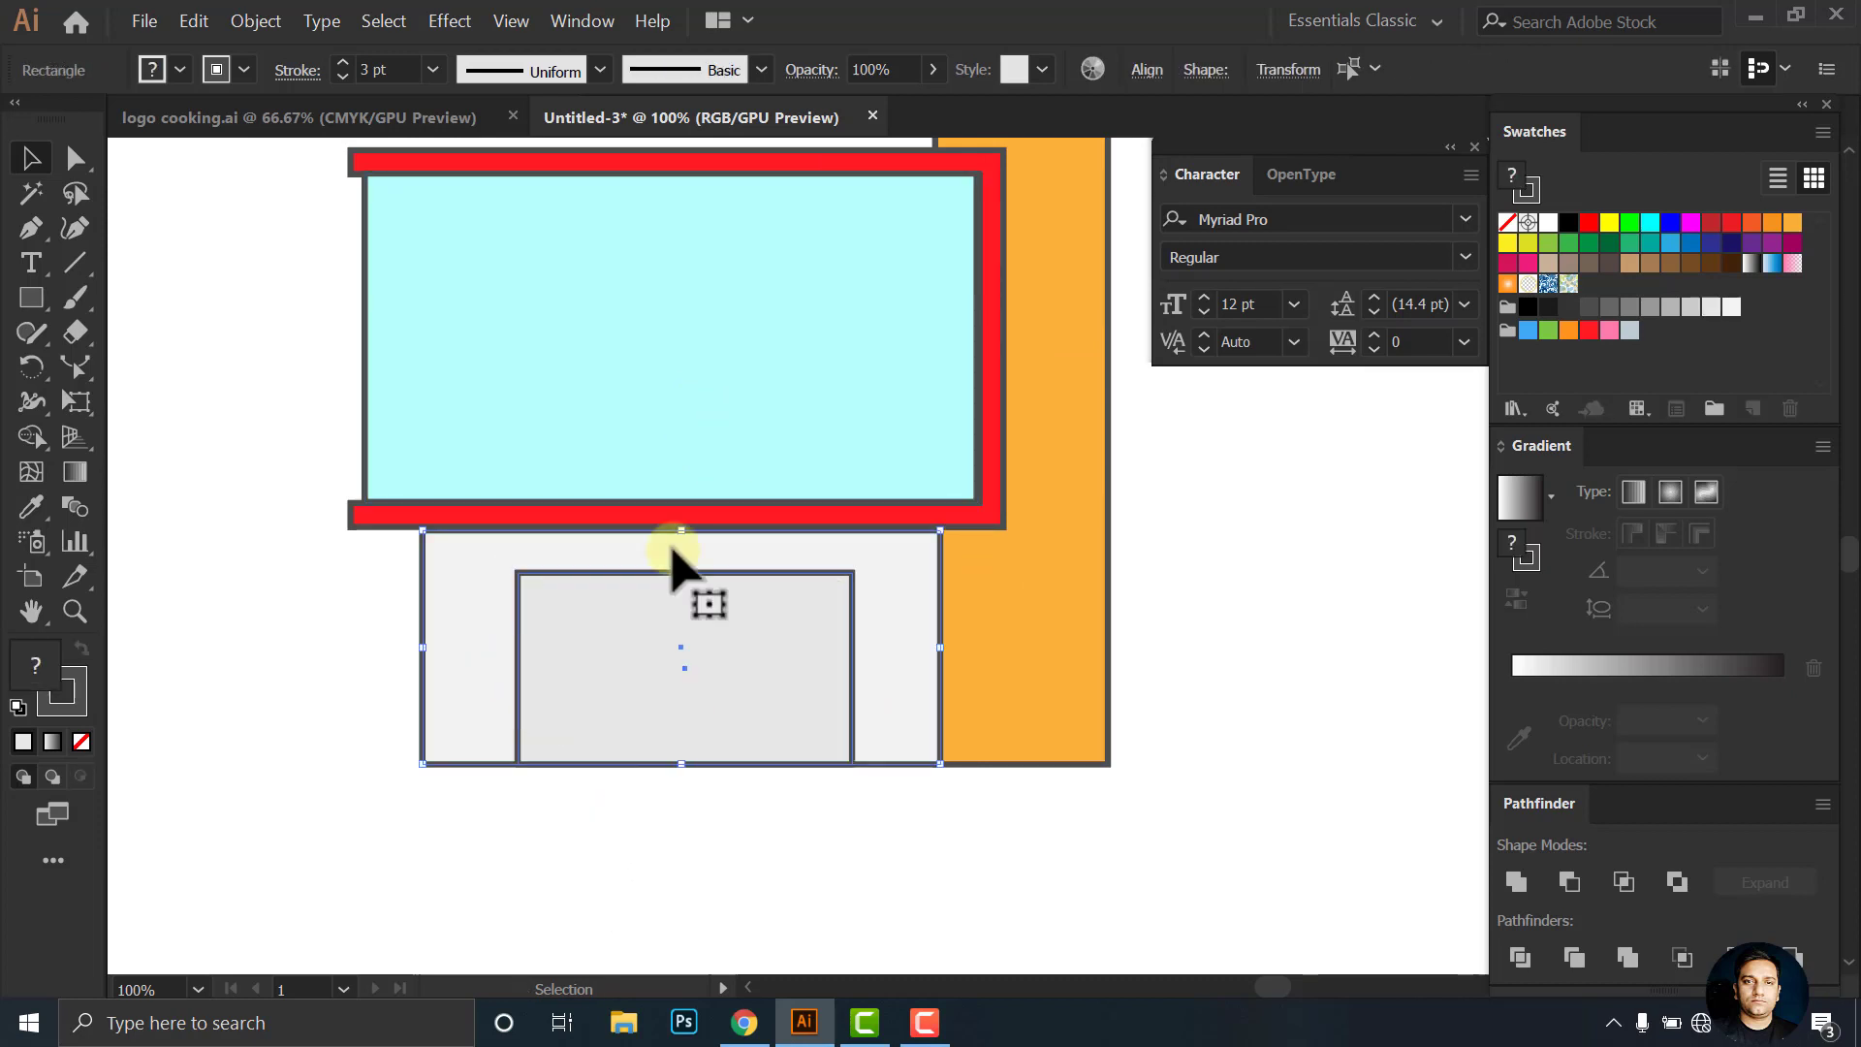
pyautogui.click(1142, 73)
pyautogui.click(1172, 652)
pyautogui.scroll(3, 930, 540)
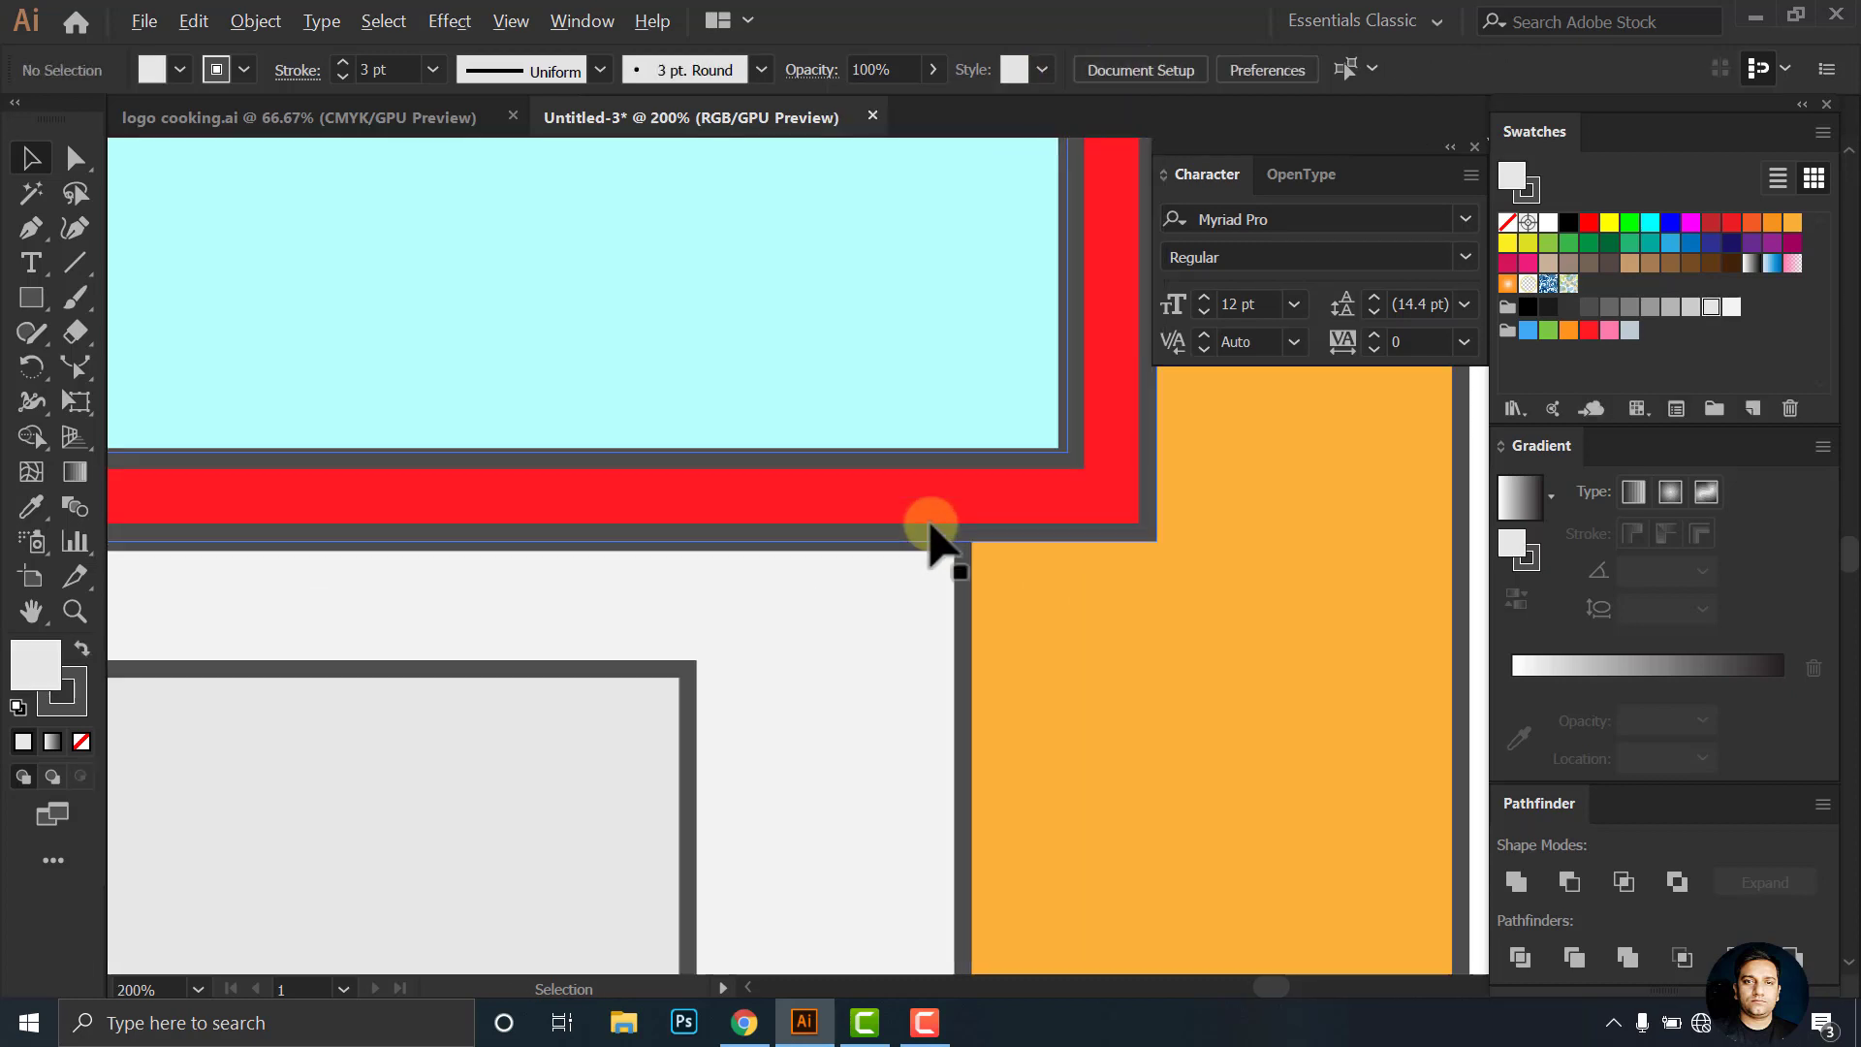
pyautogui.scroll(3, 974, 597)
pyautogui.moveTo(972, 581)
pyautogui.mouseDown()
pyautogui.moveTo(979, 553)
pyautogui.moveTo(980, 593)
pyautogui.mouseUp()
# Bottom-align the grey base with the orange pillar
pyautogui.scroll(-4, 981, 594)
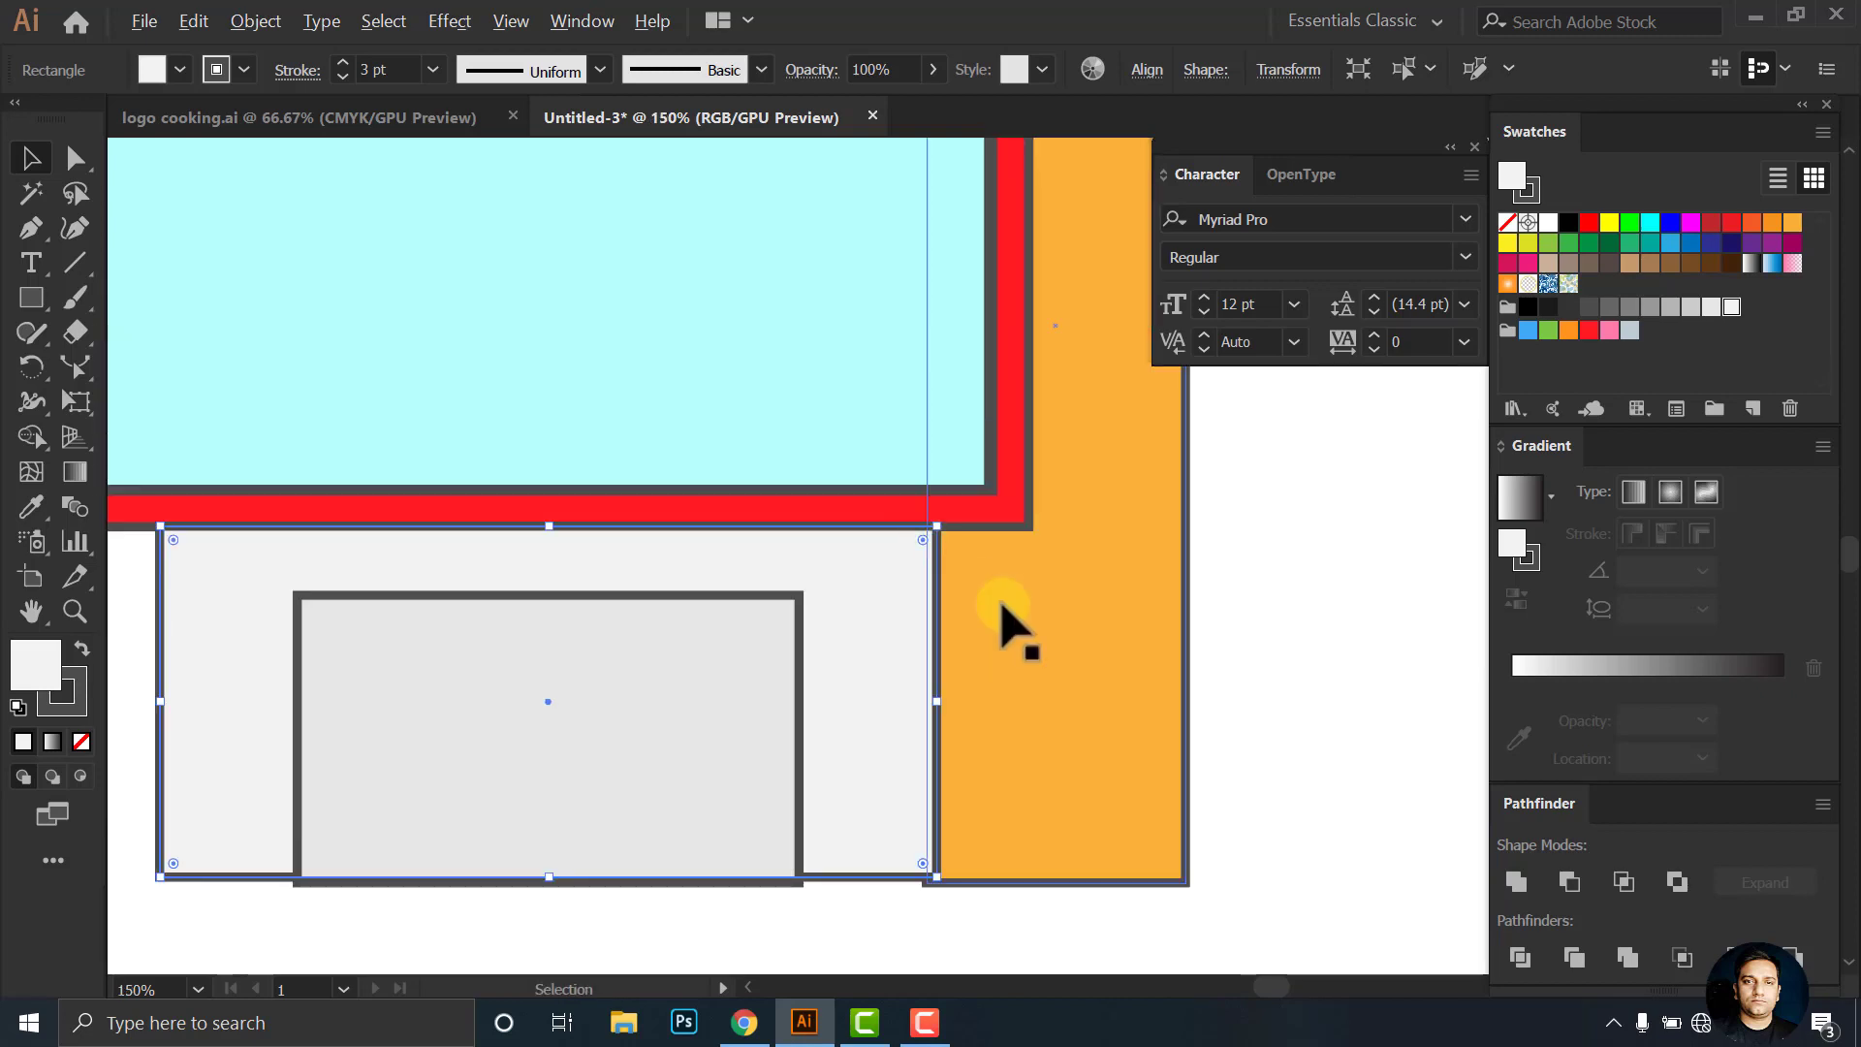
pyautogui.scroll(1, 963, 818)
pyautogui.scroll(2, 998, 766)
pyautogui.keyDown('shift'); pyautogui.click(999, 764); pyautogui.keyUp('shift')
pyautogui.click(1146, 69)
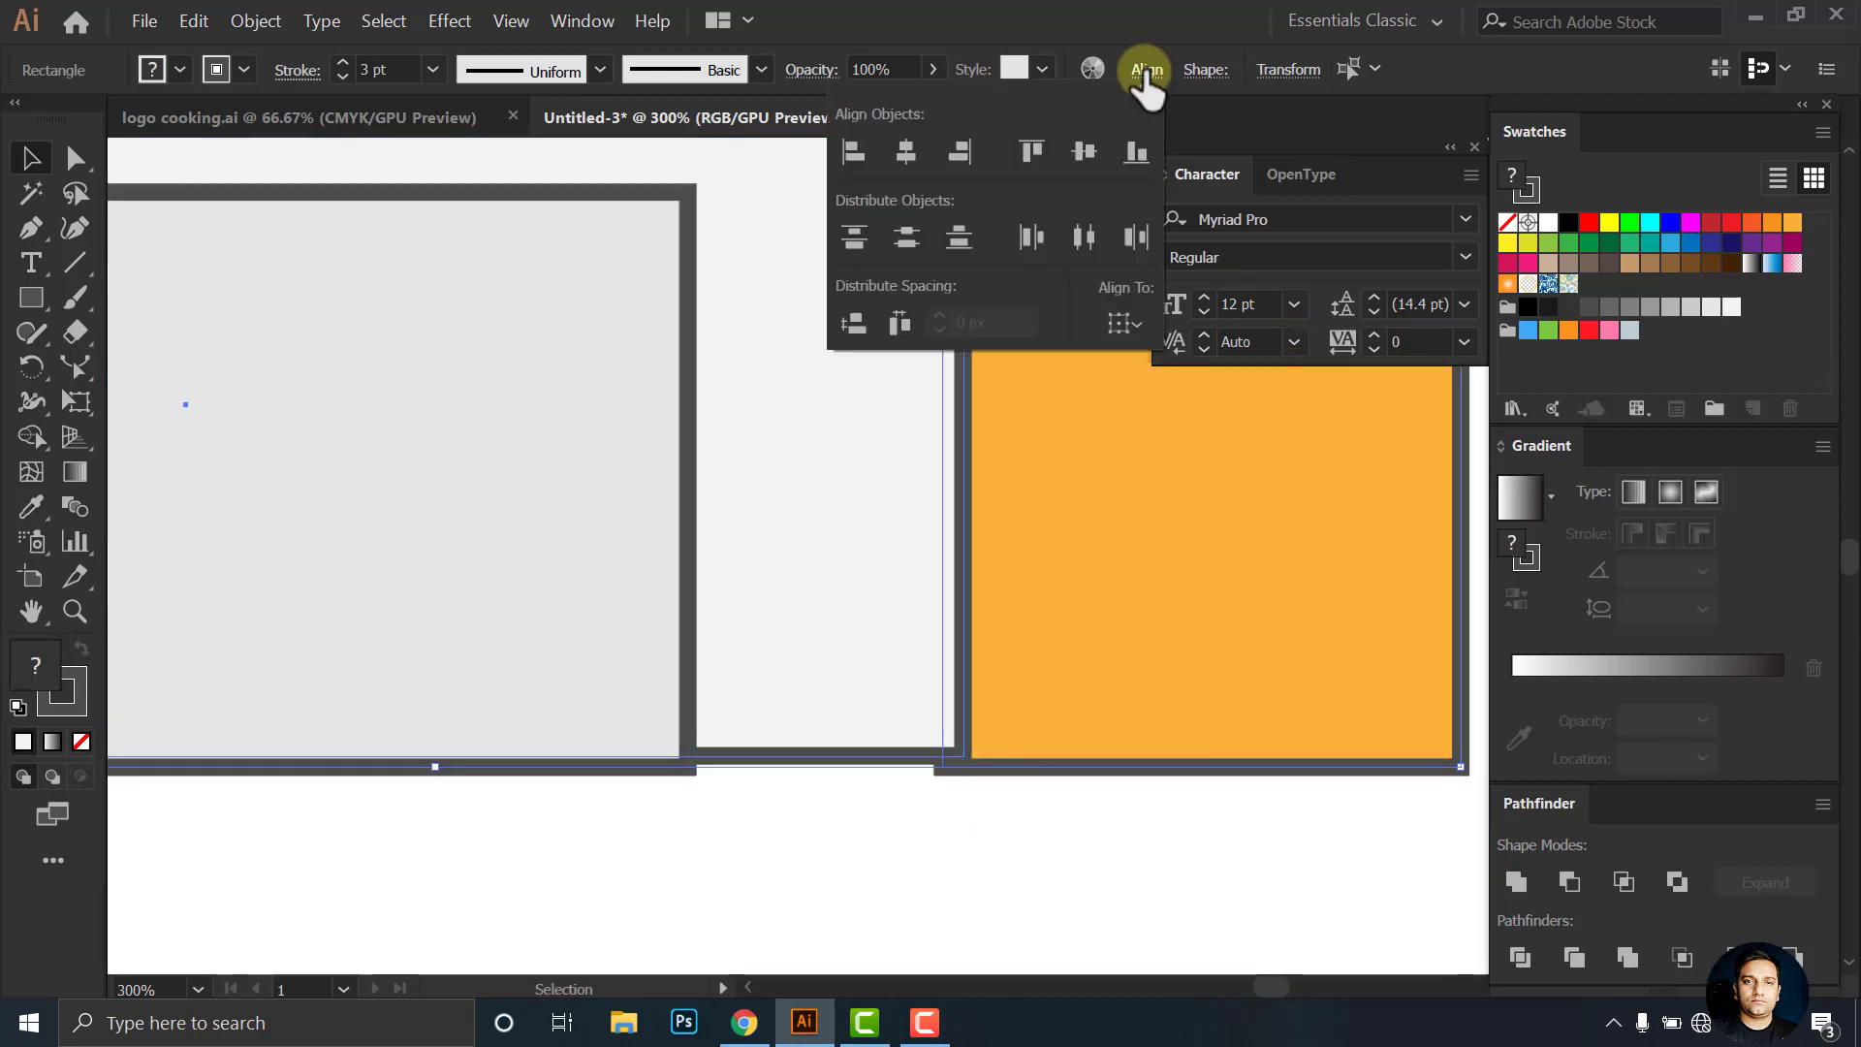
pyautogui.click(1136, 151)
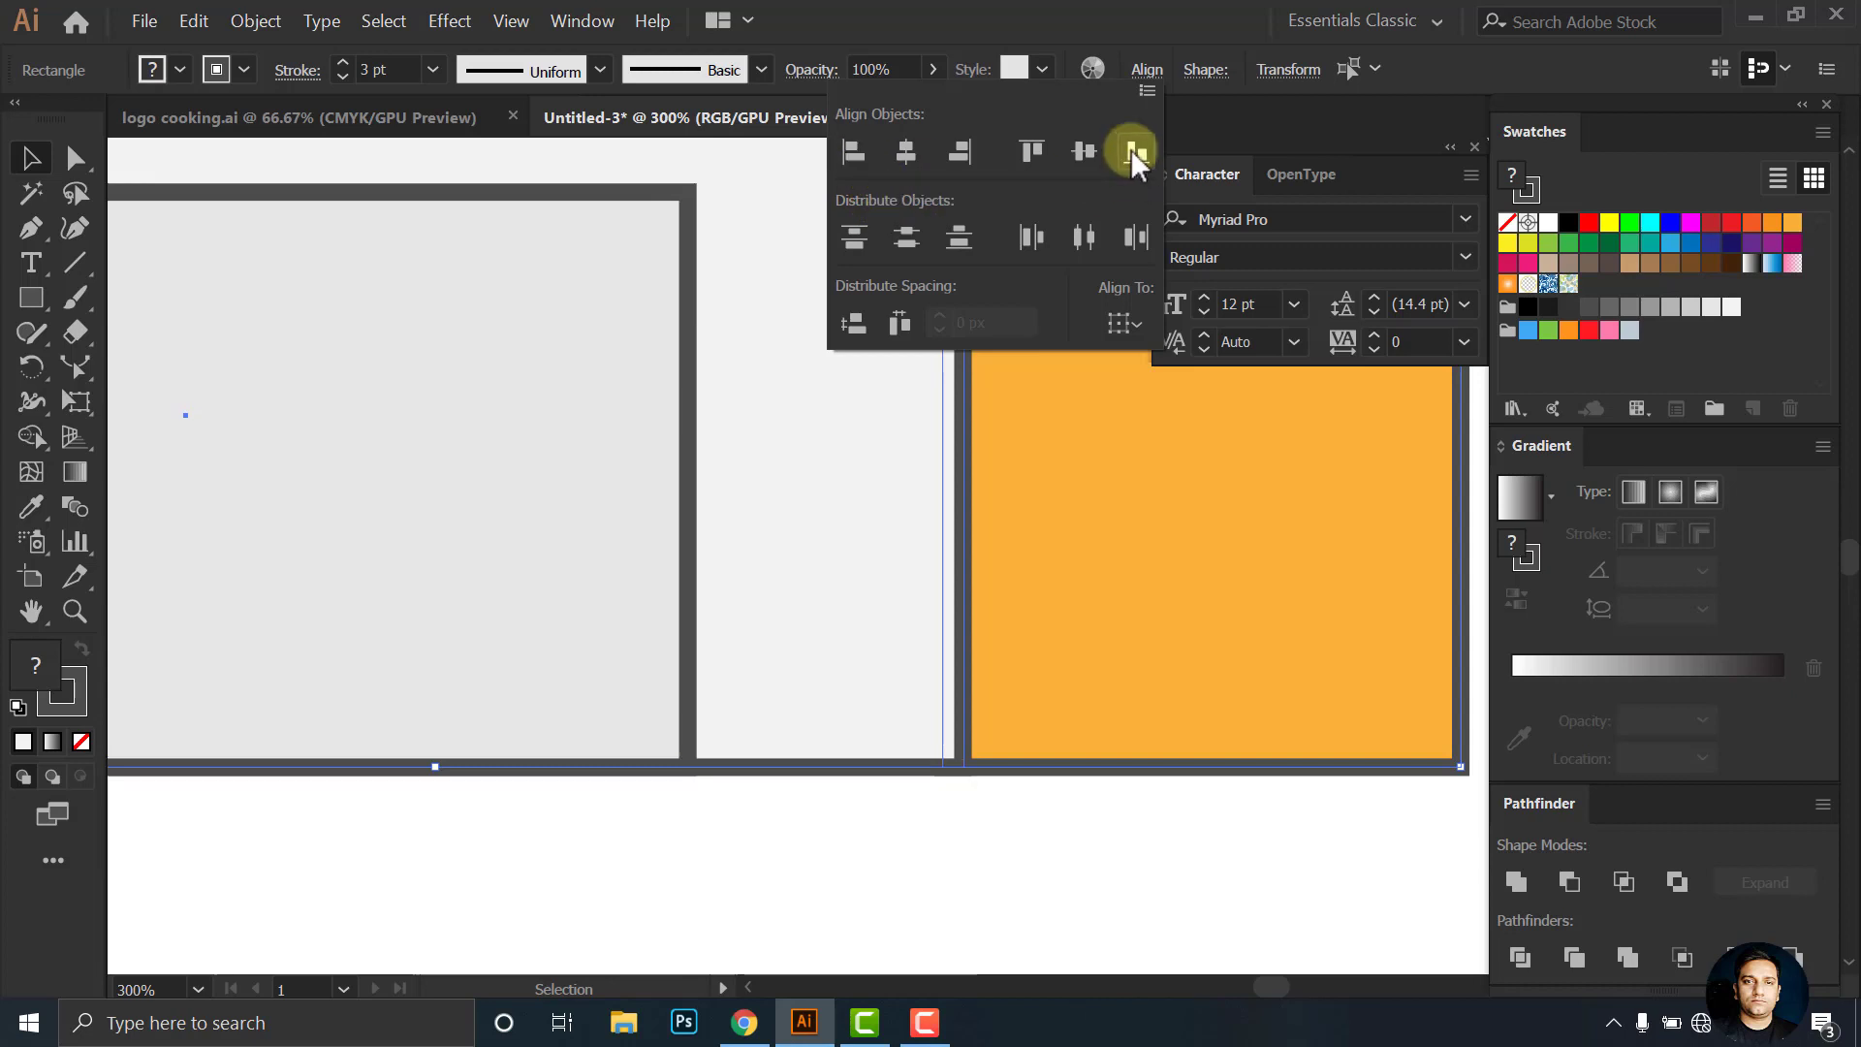
pyautogui.click(1013, 820)
# Centre the inner panel horizontally in the base and fill it a lighter grey
pyautogui.scroll(-3, 945, 766)
pyautogui.click(917, 678)
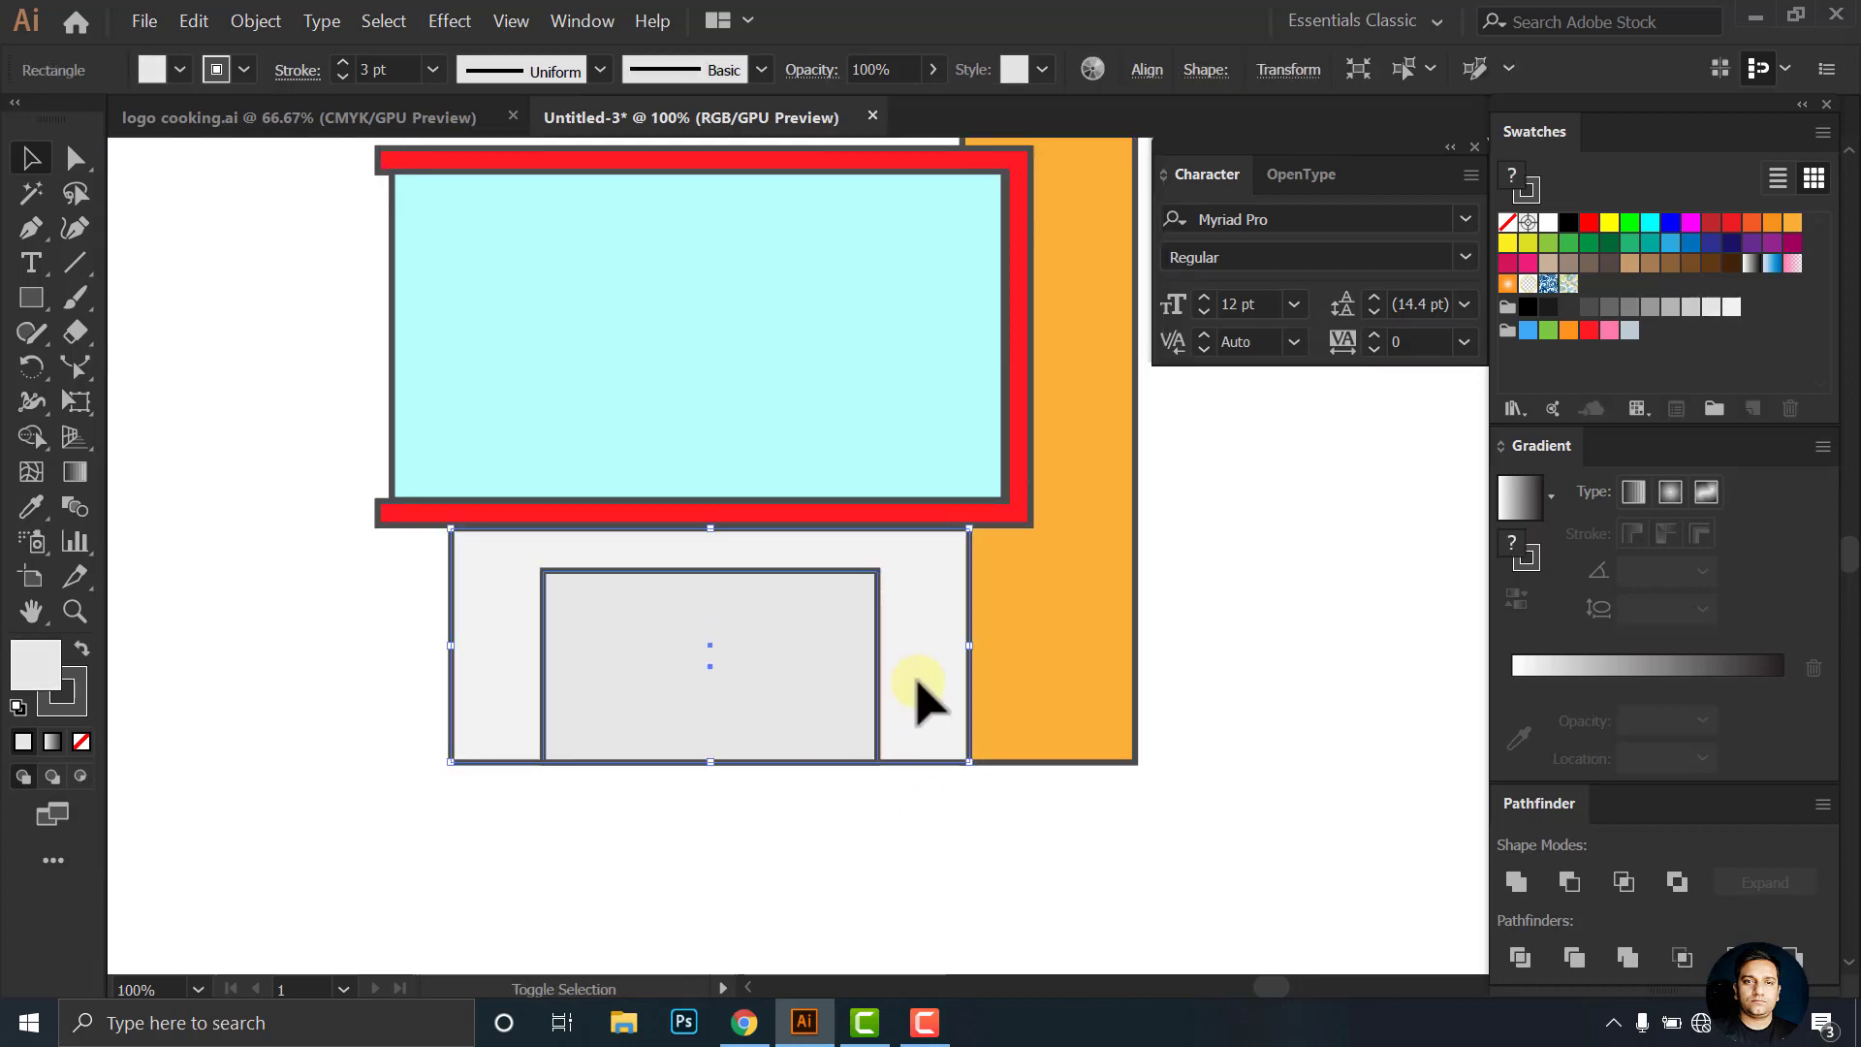
pyautogui.click(1146, 69)
pyautogui.click(915, 154)
pyautogui.click(803, 831)
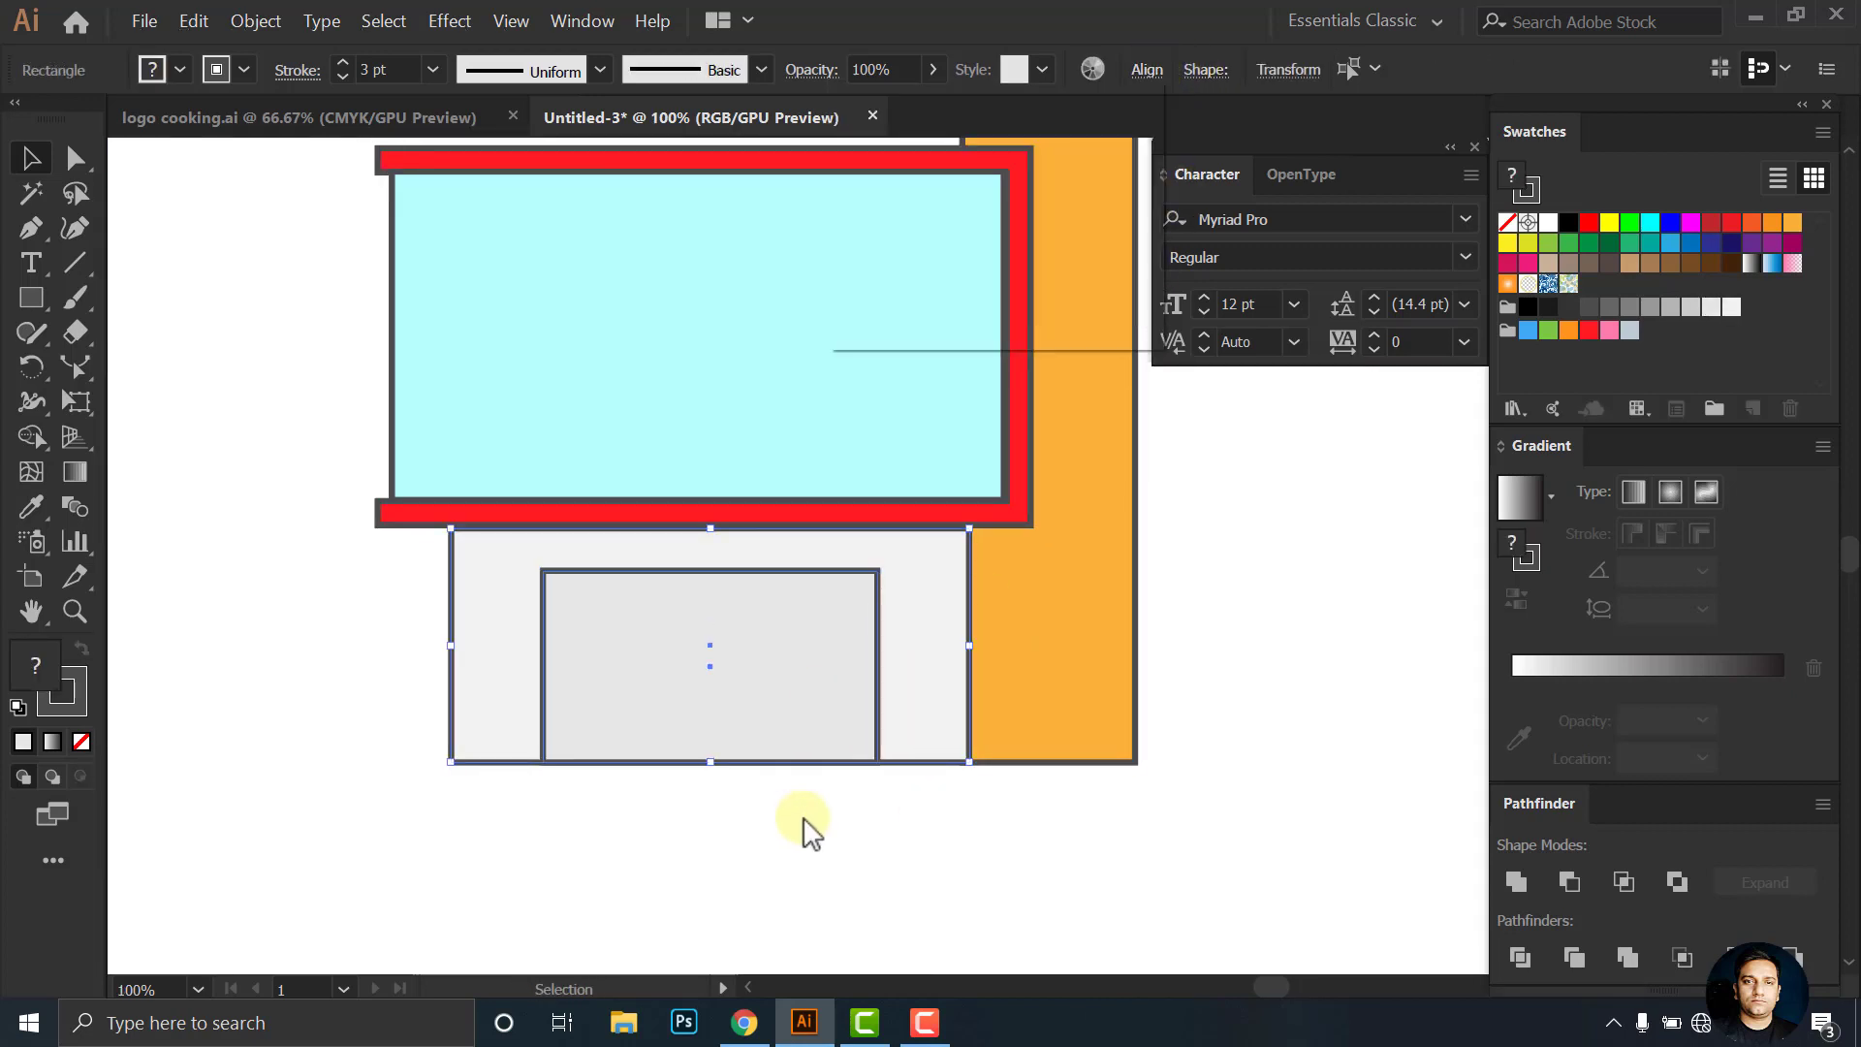
pyautogui.click(853, 746)
pyautogui.click(1731, 306)
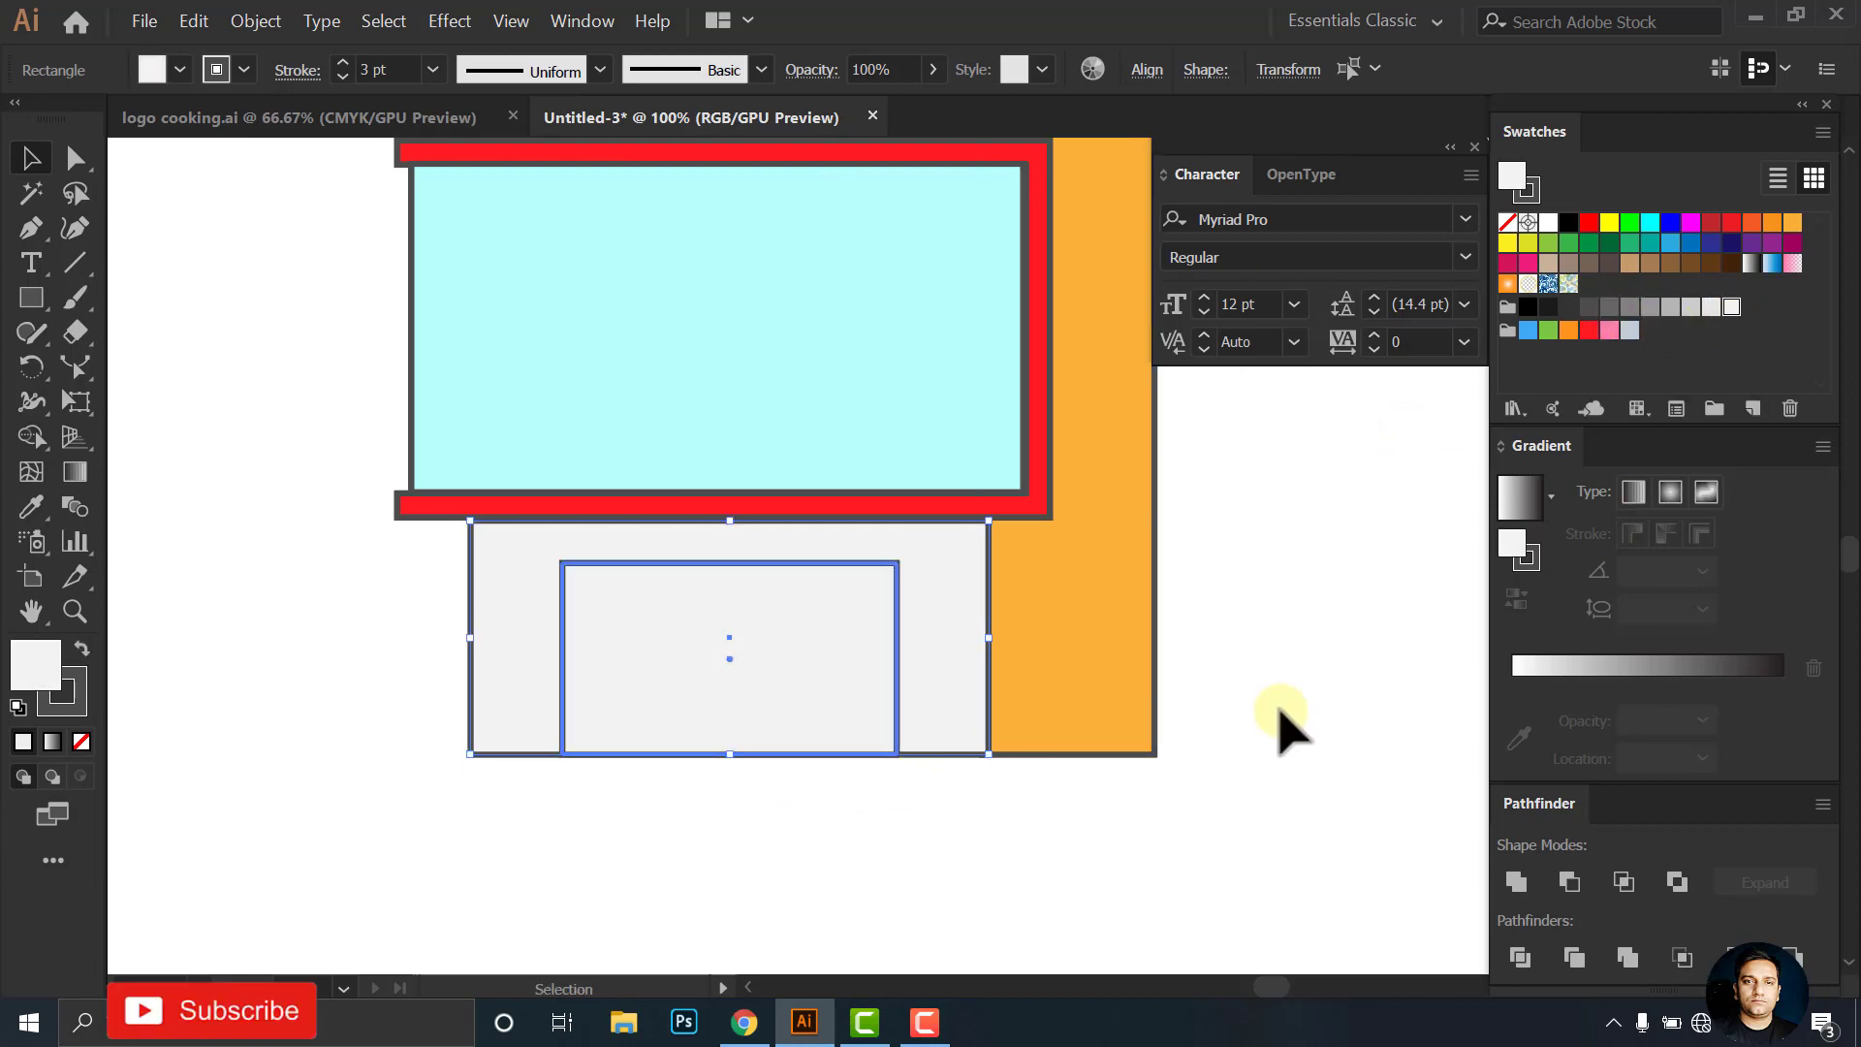
pyautogui.click(1269, 722)
pyautogui.scroll(1, 602, 639)
pyautogui.scroll(1, 909, 649)
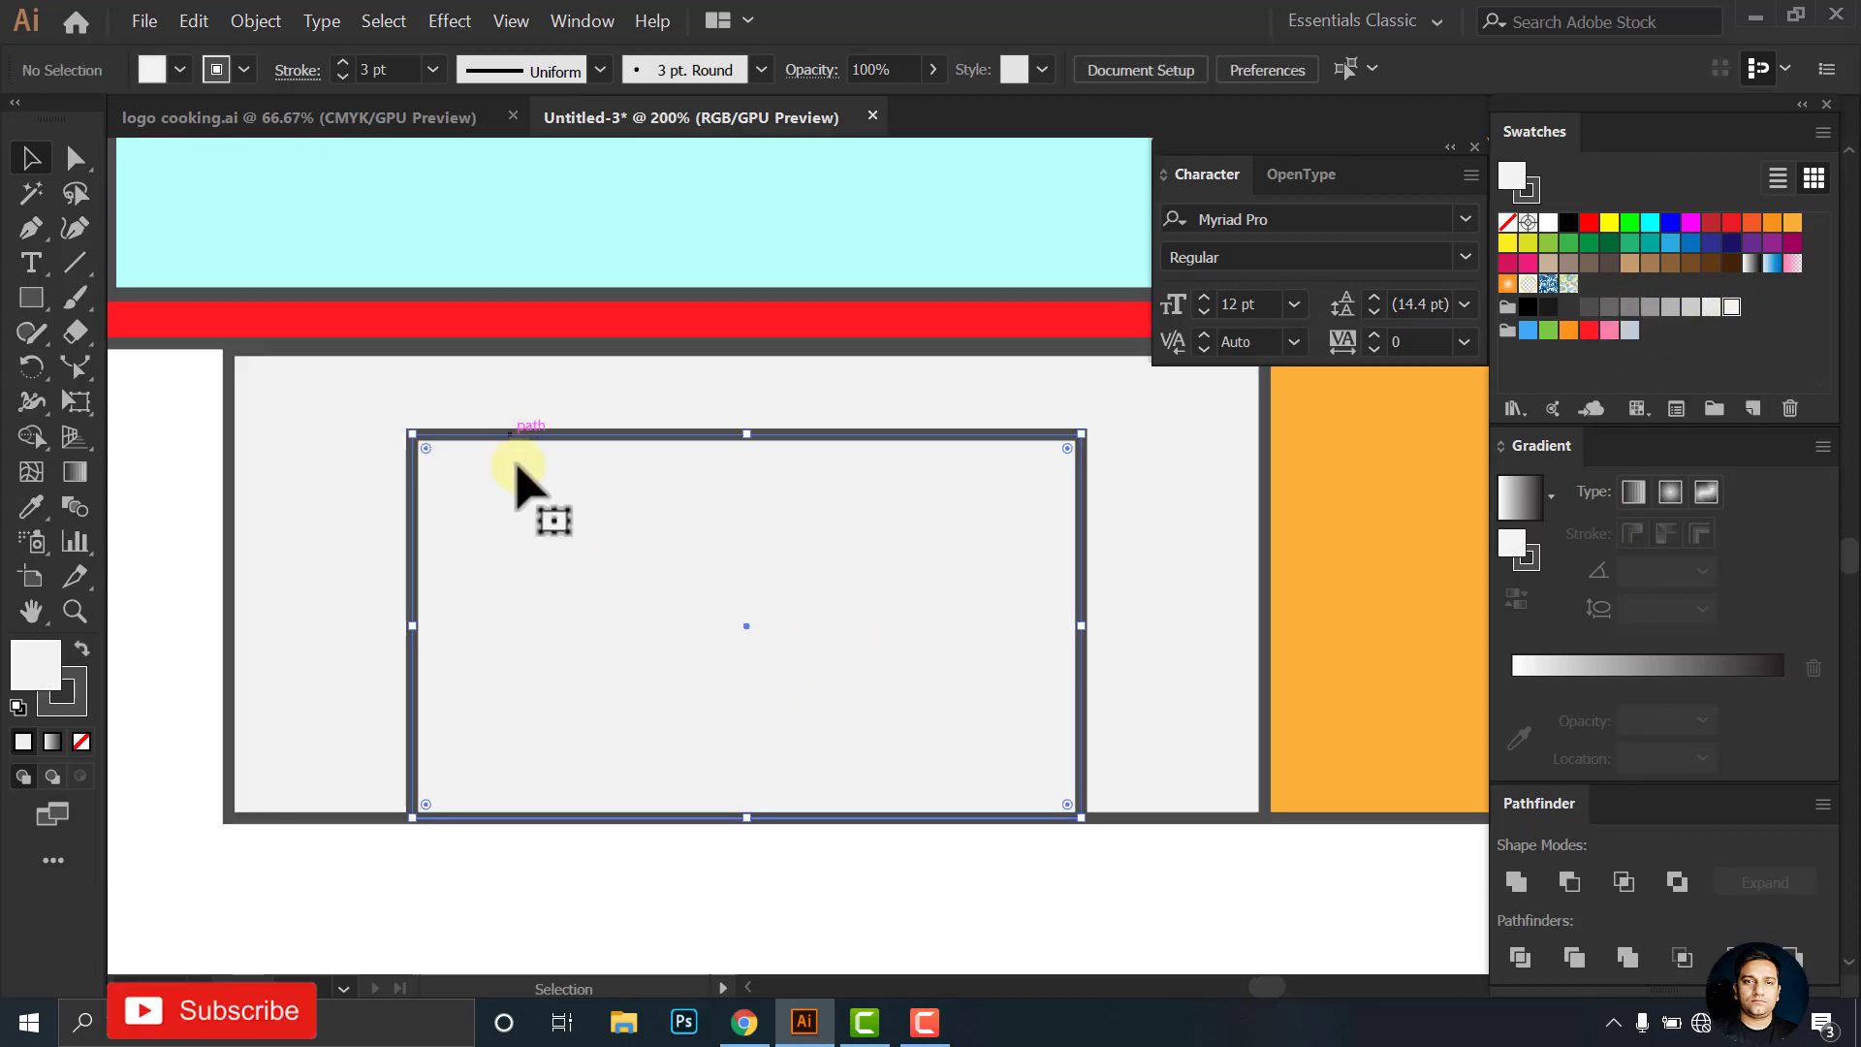
# Draw a small window rectangle and group it with the other two small windows
pyautogui.click(27, 303)
pyautogui.moveTo(469, 518)
pyautogui.mouseDown()
pyautogui.moveTo(553, 560)
pyautogui.moveTo(950, 541)
pyautogui.mouseUp()
pyautogui.click(29, 160)
pyautogui.scroll(2, 528, 562)
pyautogui.scroll(-2, 949, 541)
pyautogui.keyDown('shift'); pyautogui.click(780, 550); pyautogui.keyUp('shift')
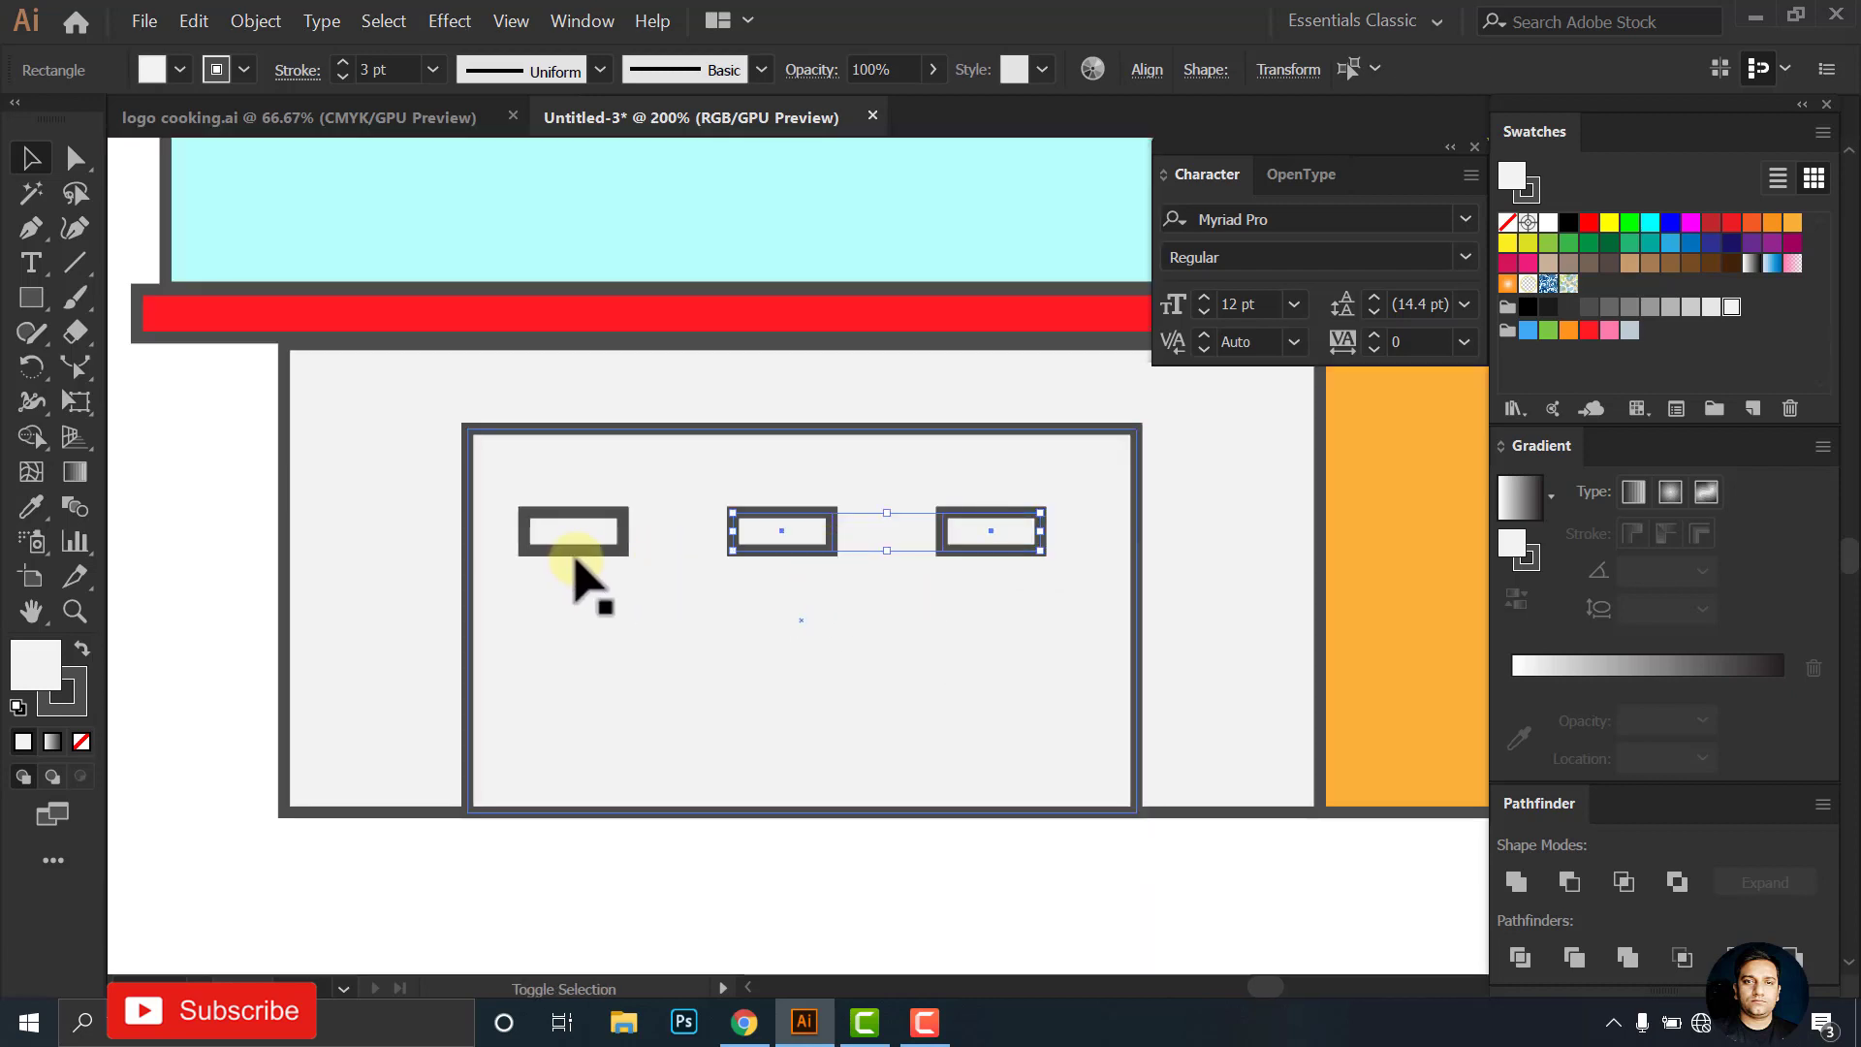
pyautogui.keyDown('shift'); pyautogui.click(574, 553); pyautogui.keyUp('shift')
pyautogui.rightClick(733, 526)
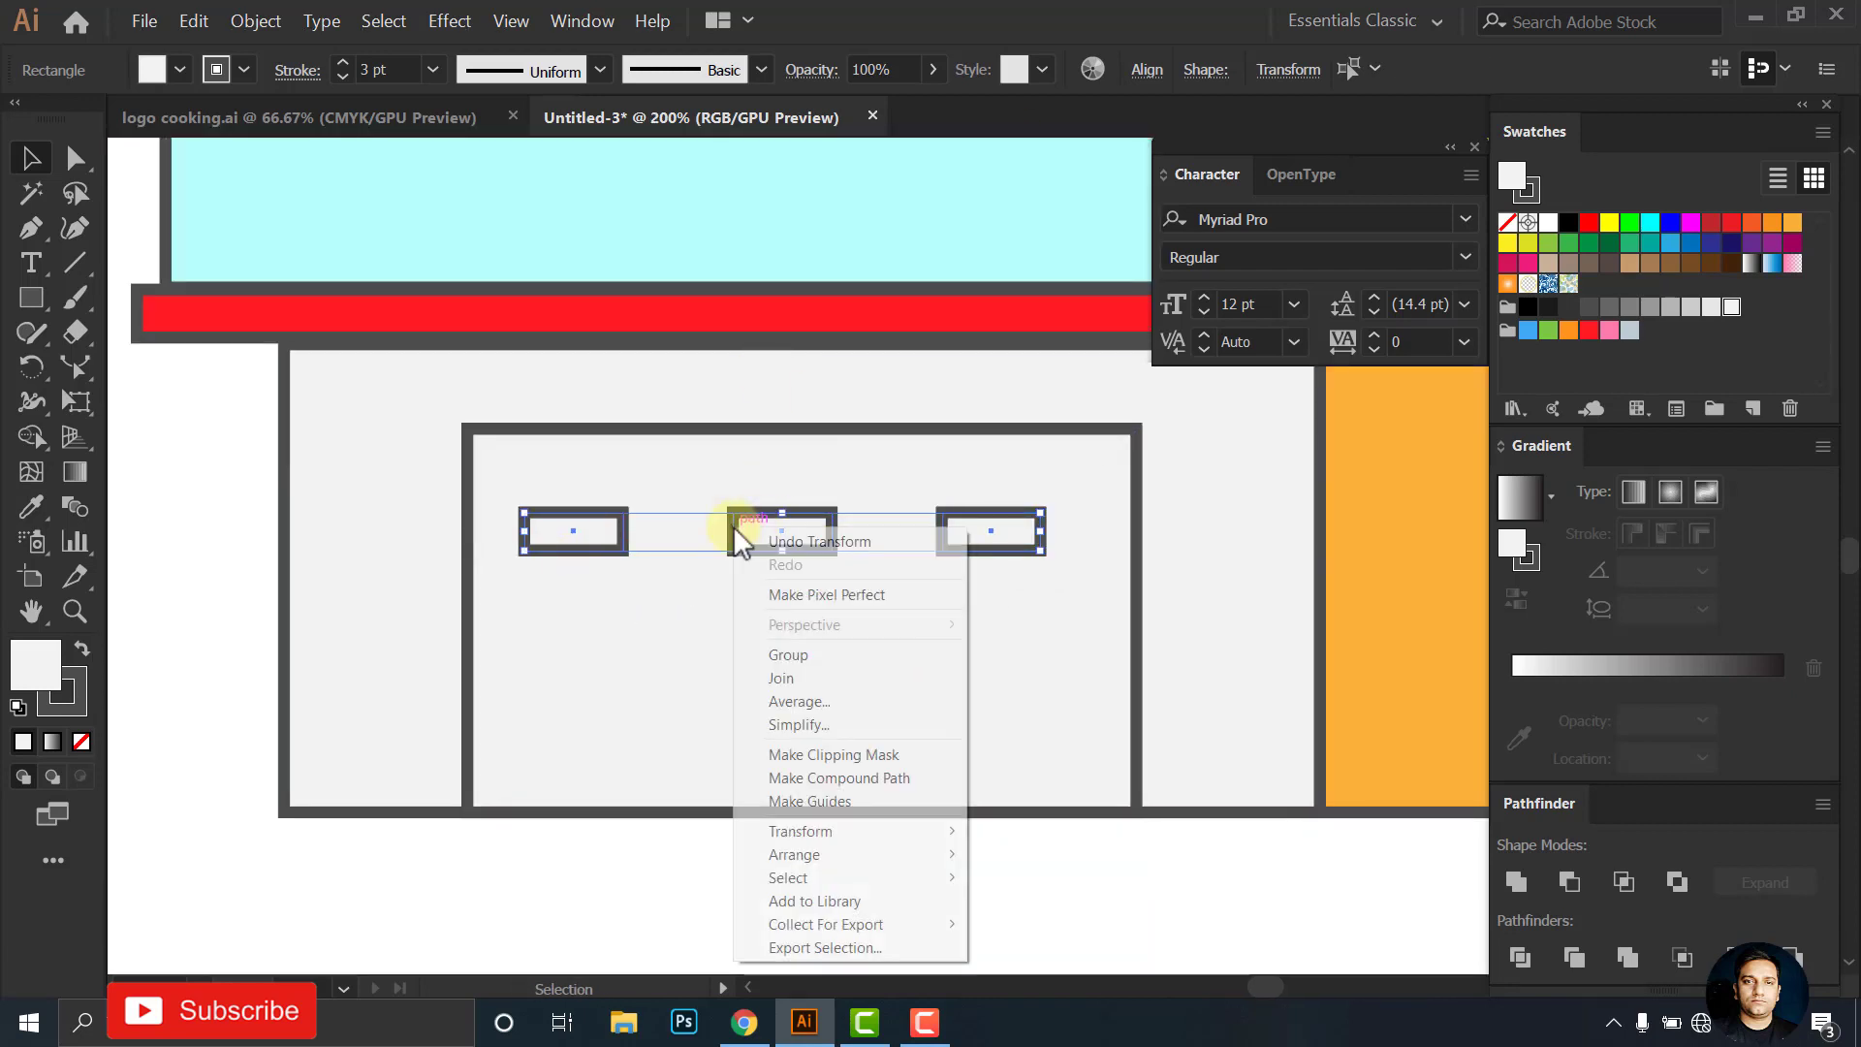
pyautogui.click(822, 667)
# Centre the group of three windows horizontally within the inner panel
pyautogui.keyDown('shift'); pyautogui.click(1140, 735); pyautogui.keyUp('shift')
pyautogui.click(1142, 77)
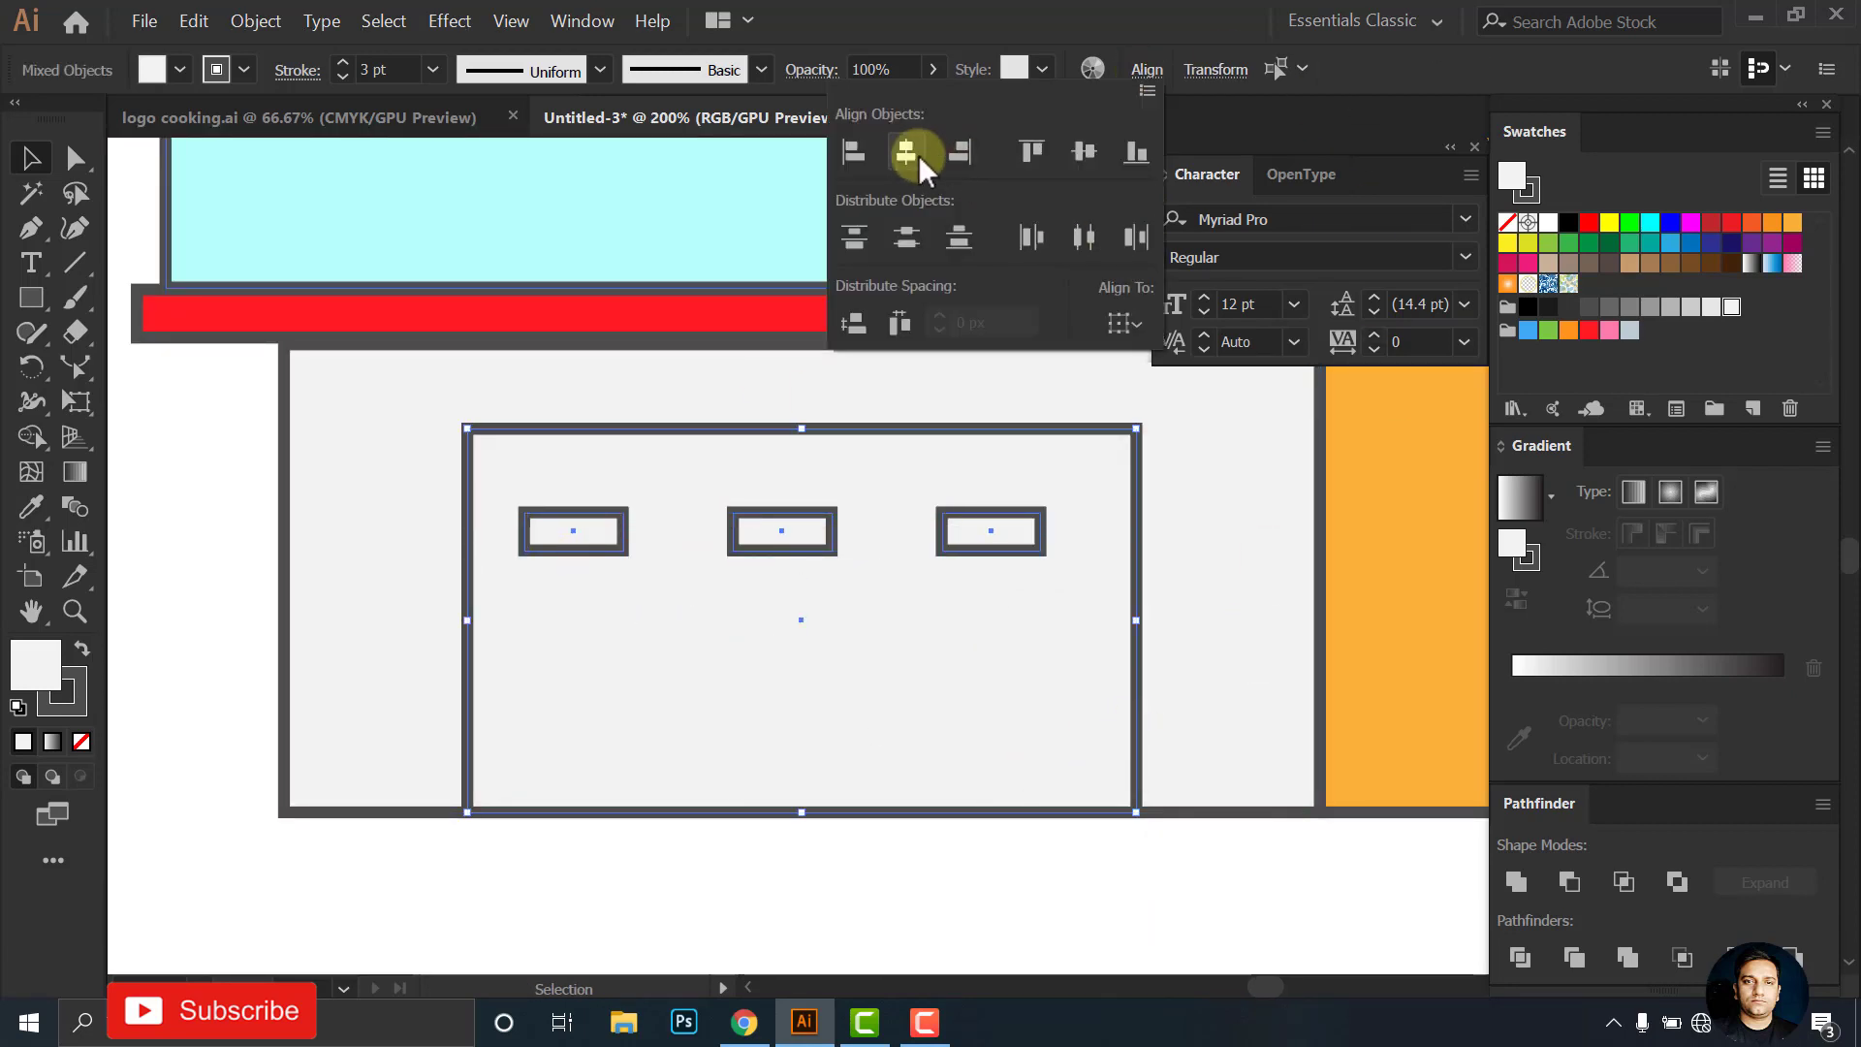
pyautogui.click(906, 161)
pyautogui.click(976, 860)
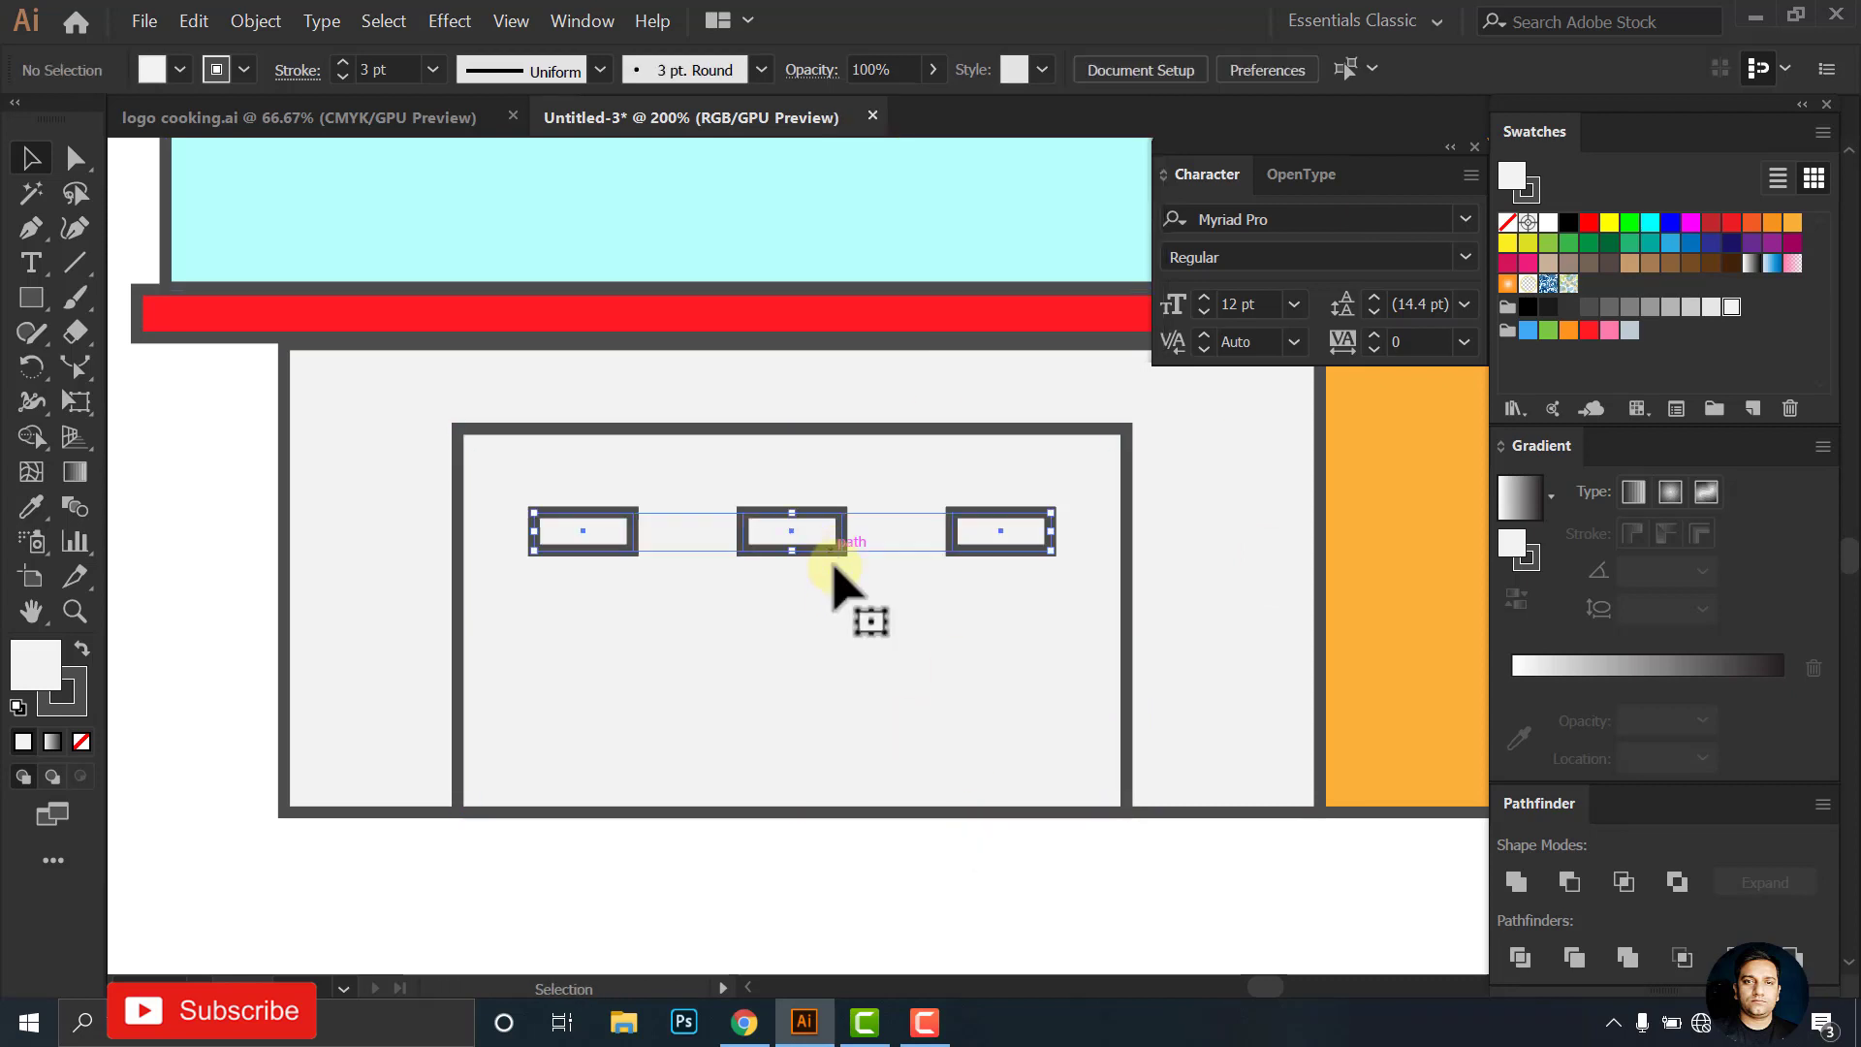
pyautogui.click(1126, 669)
pyautogui.keyDown('shift'); pyautogui.click(1008, 533); pyautogui.keyUp('shift')
pyautogui.click(1145, 70)
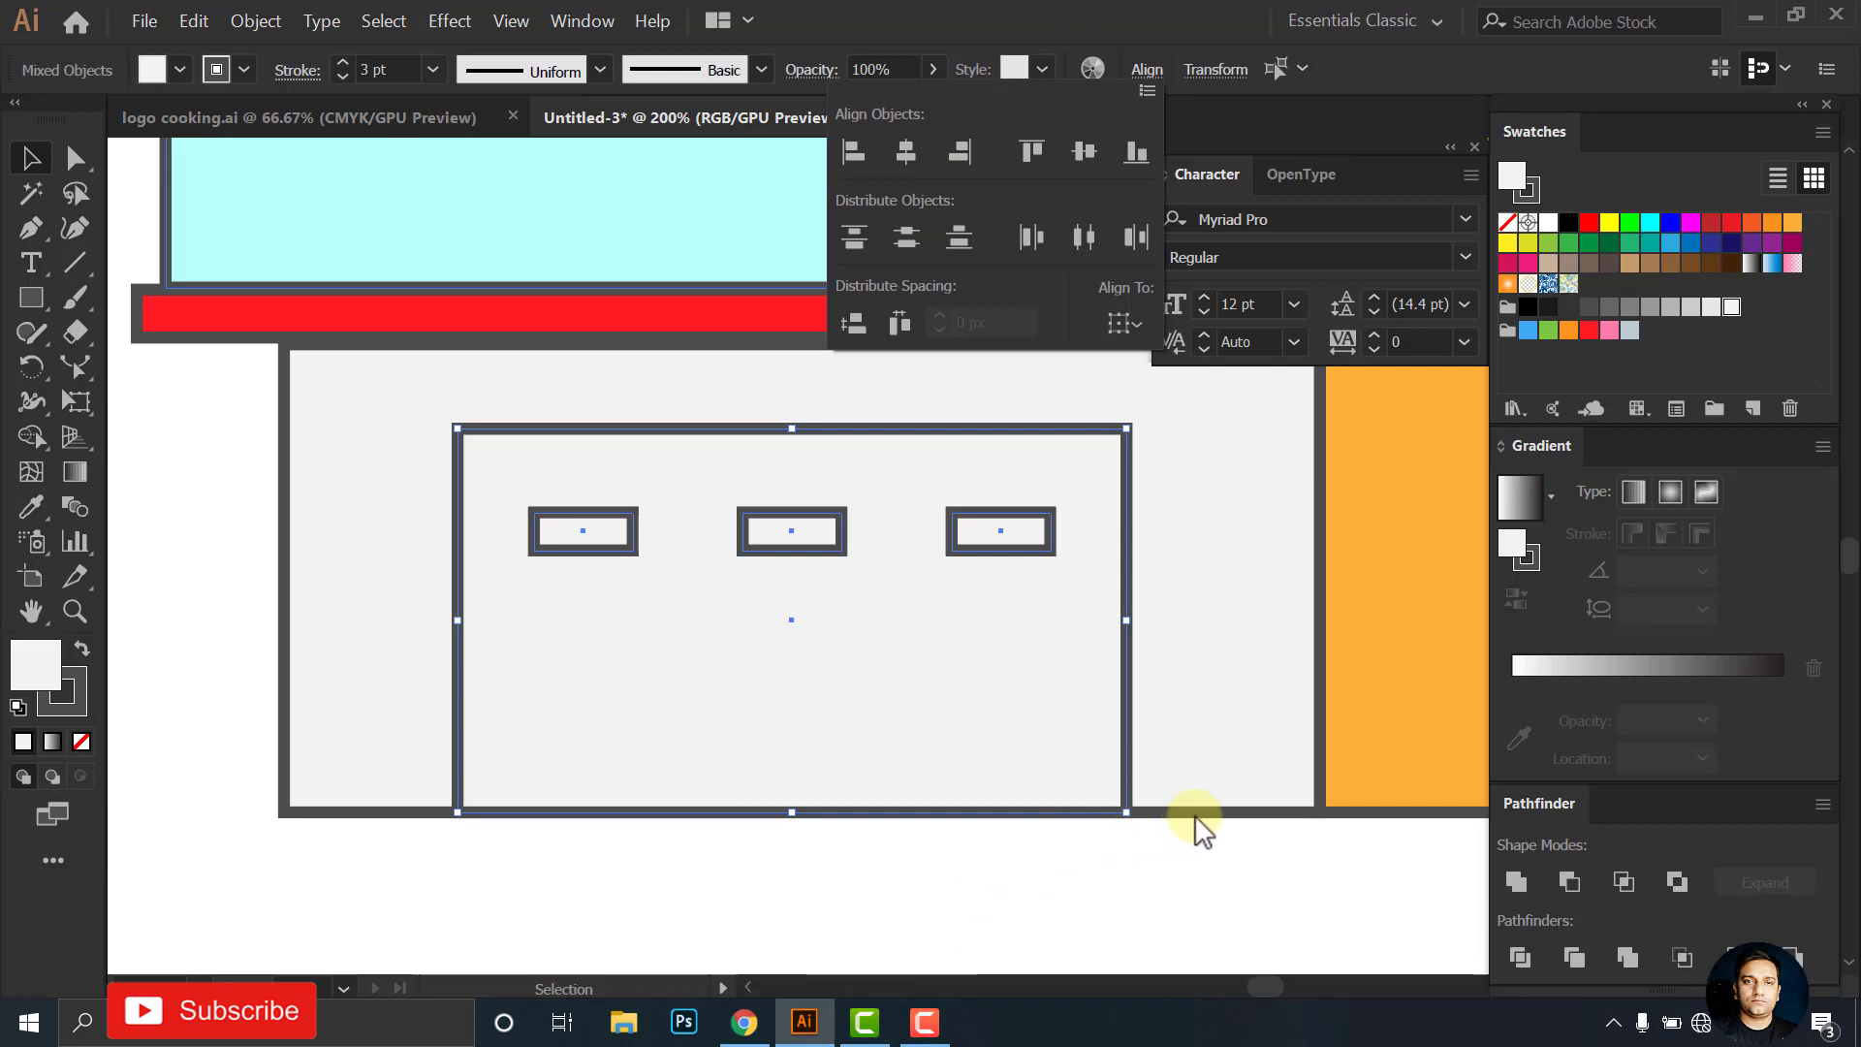
pyautogui.click(1147, 70)
pyautogui.press('space')
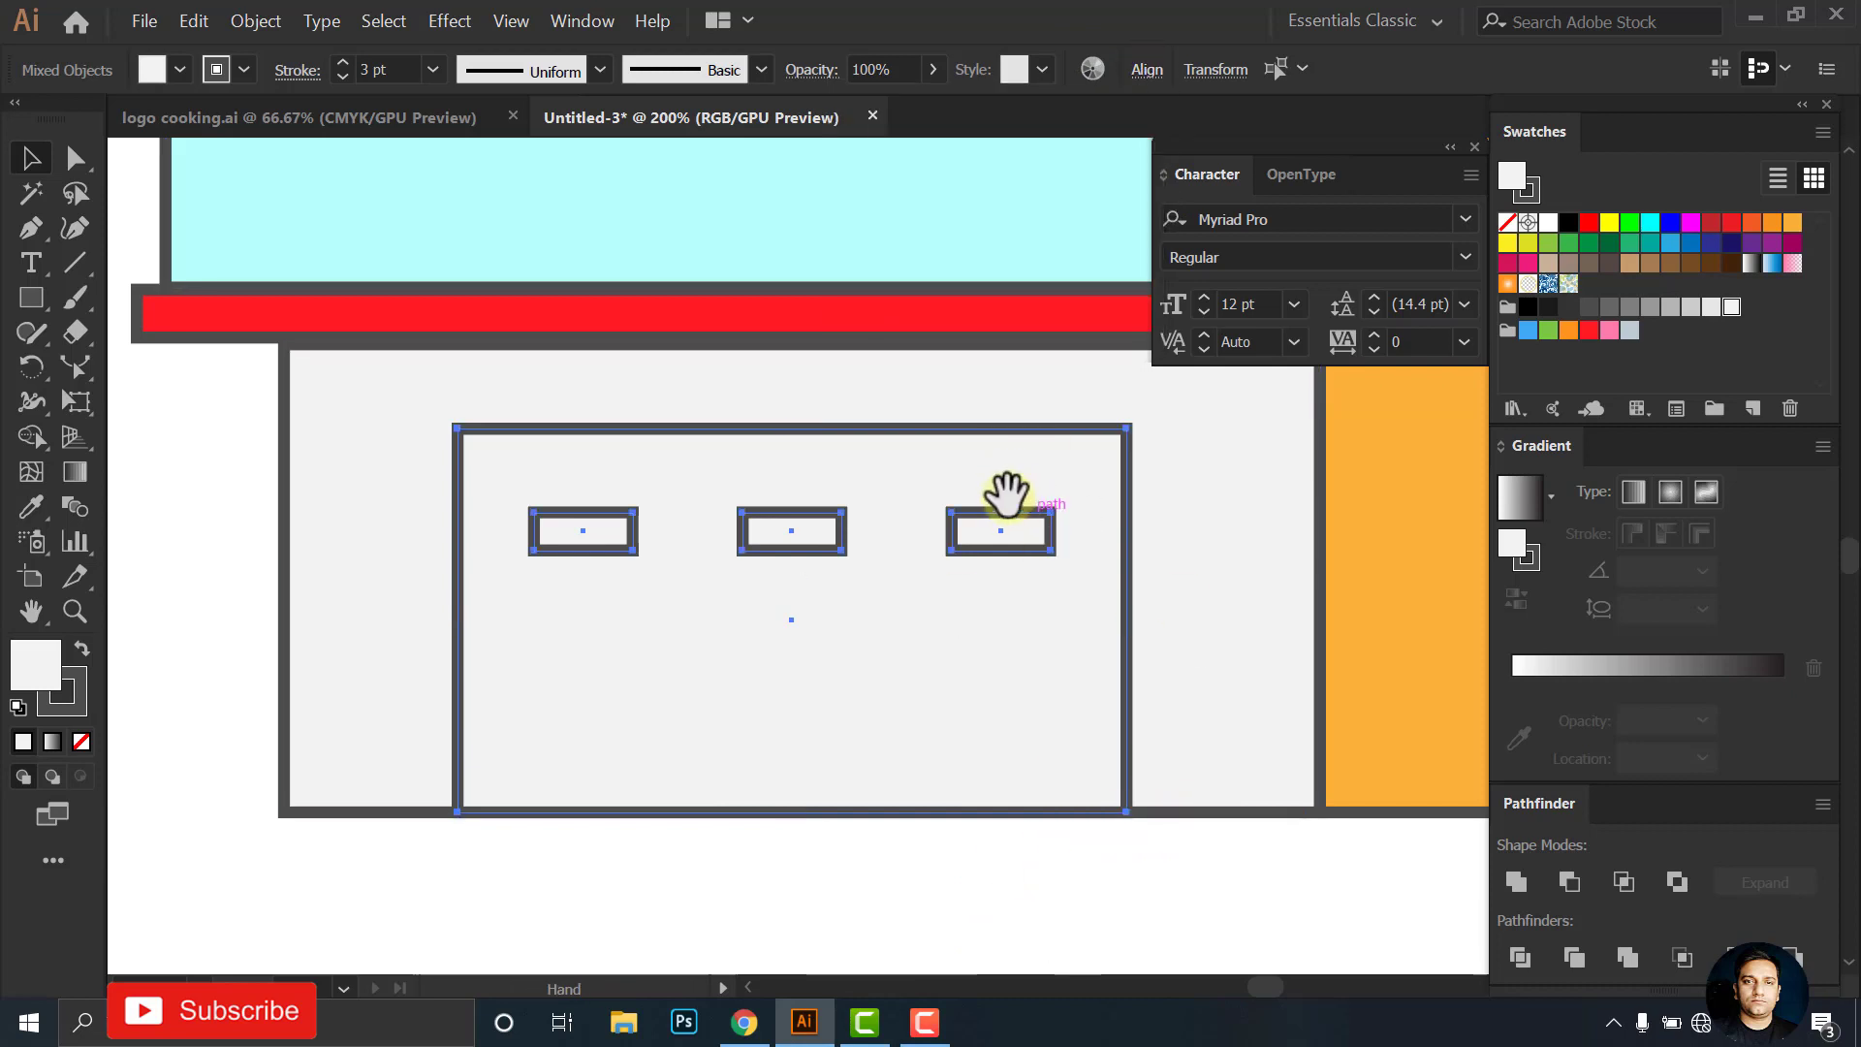
pyautogui.moveTo(935, 495); pyautogui.dragTo(928, 420)
pyautogui.click(29, 301)
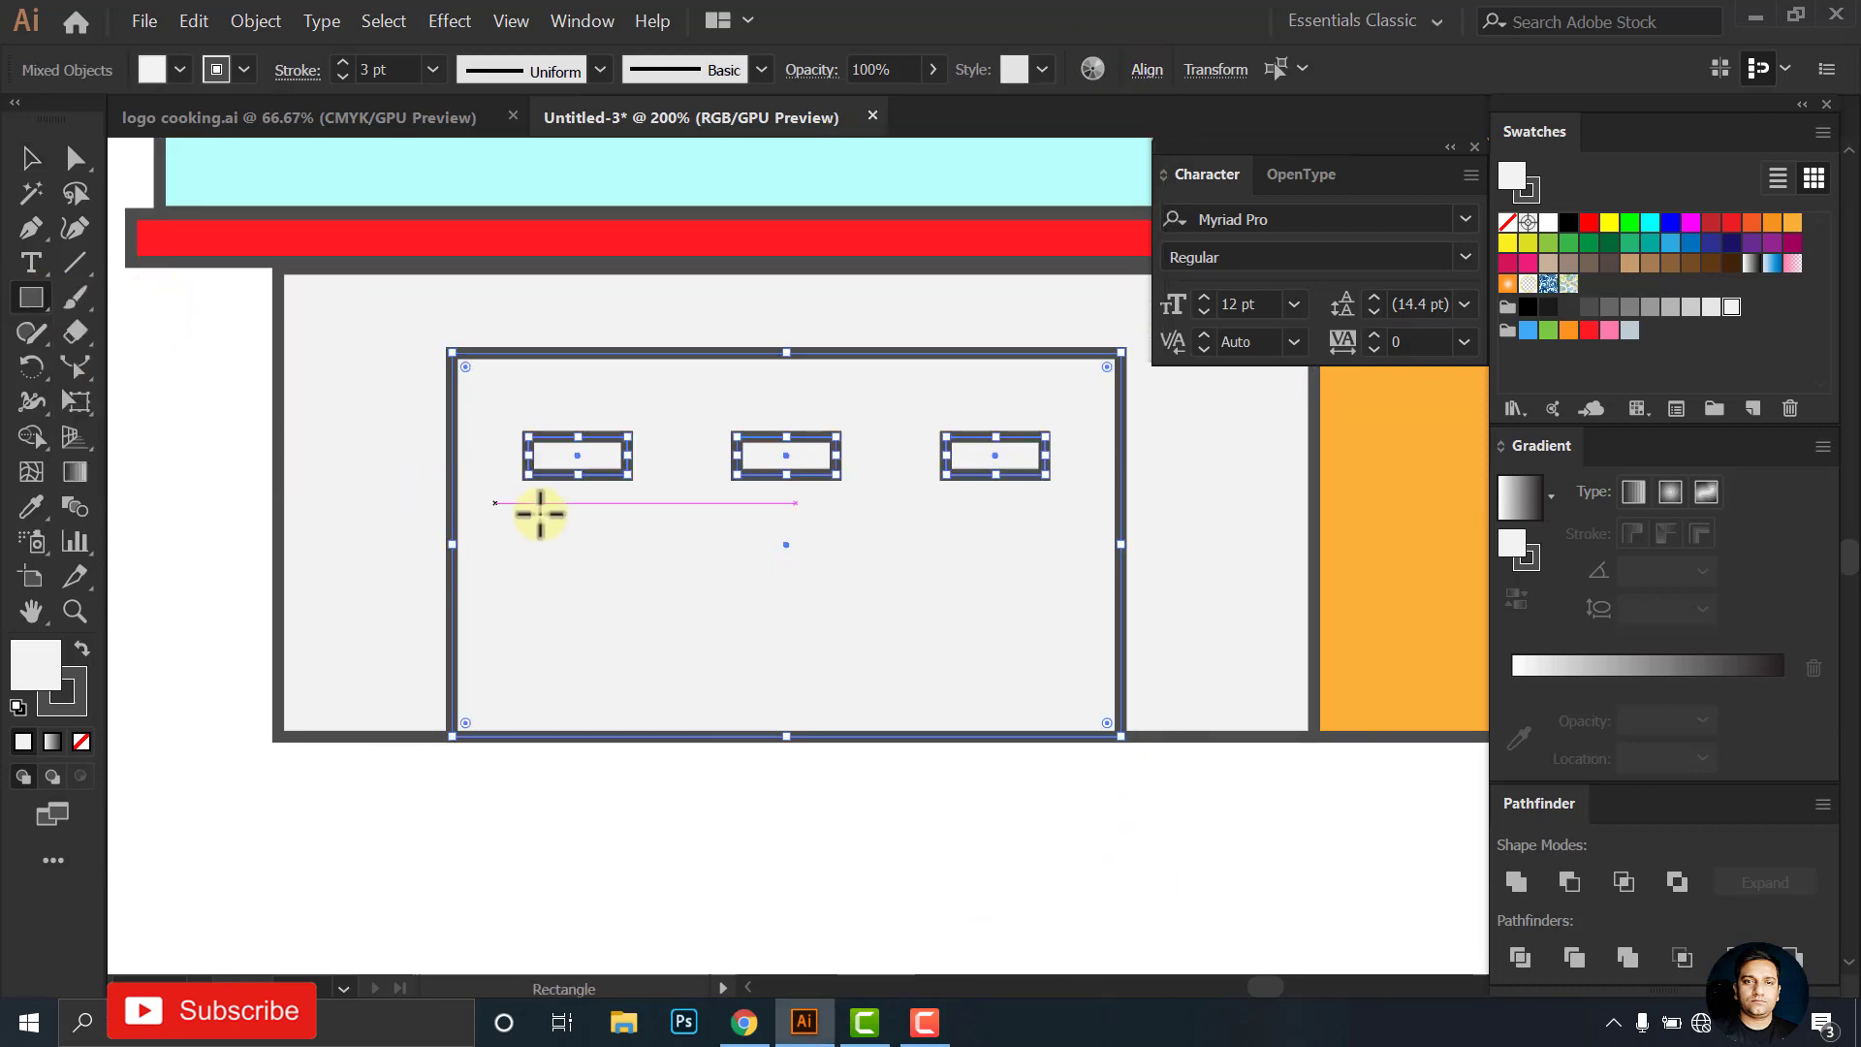
# Draw a long thin bar below the windows with dark grey fill and no outline
pyautogui.moveTo(535, 514); pyautogui.dragTo(1057, 540)
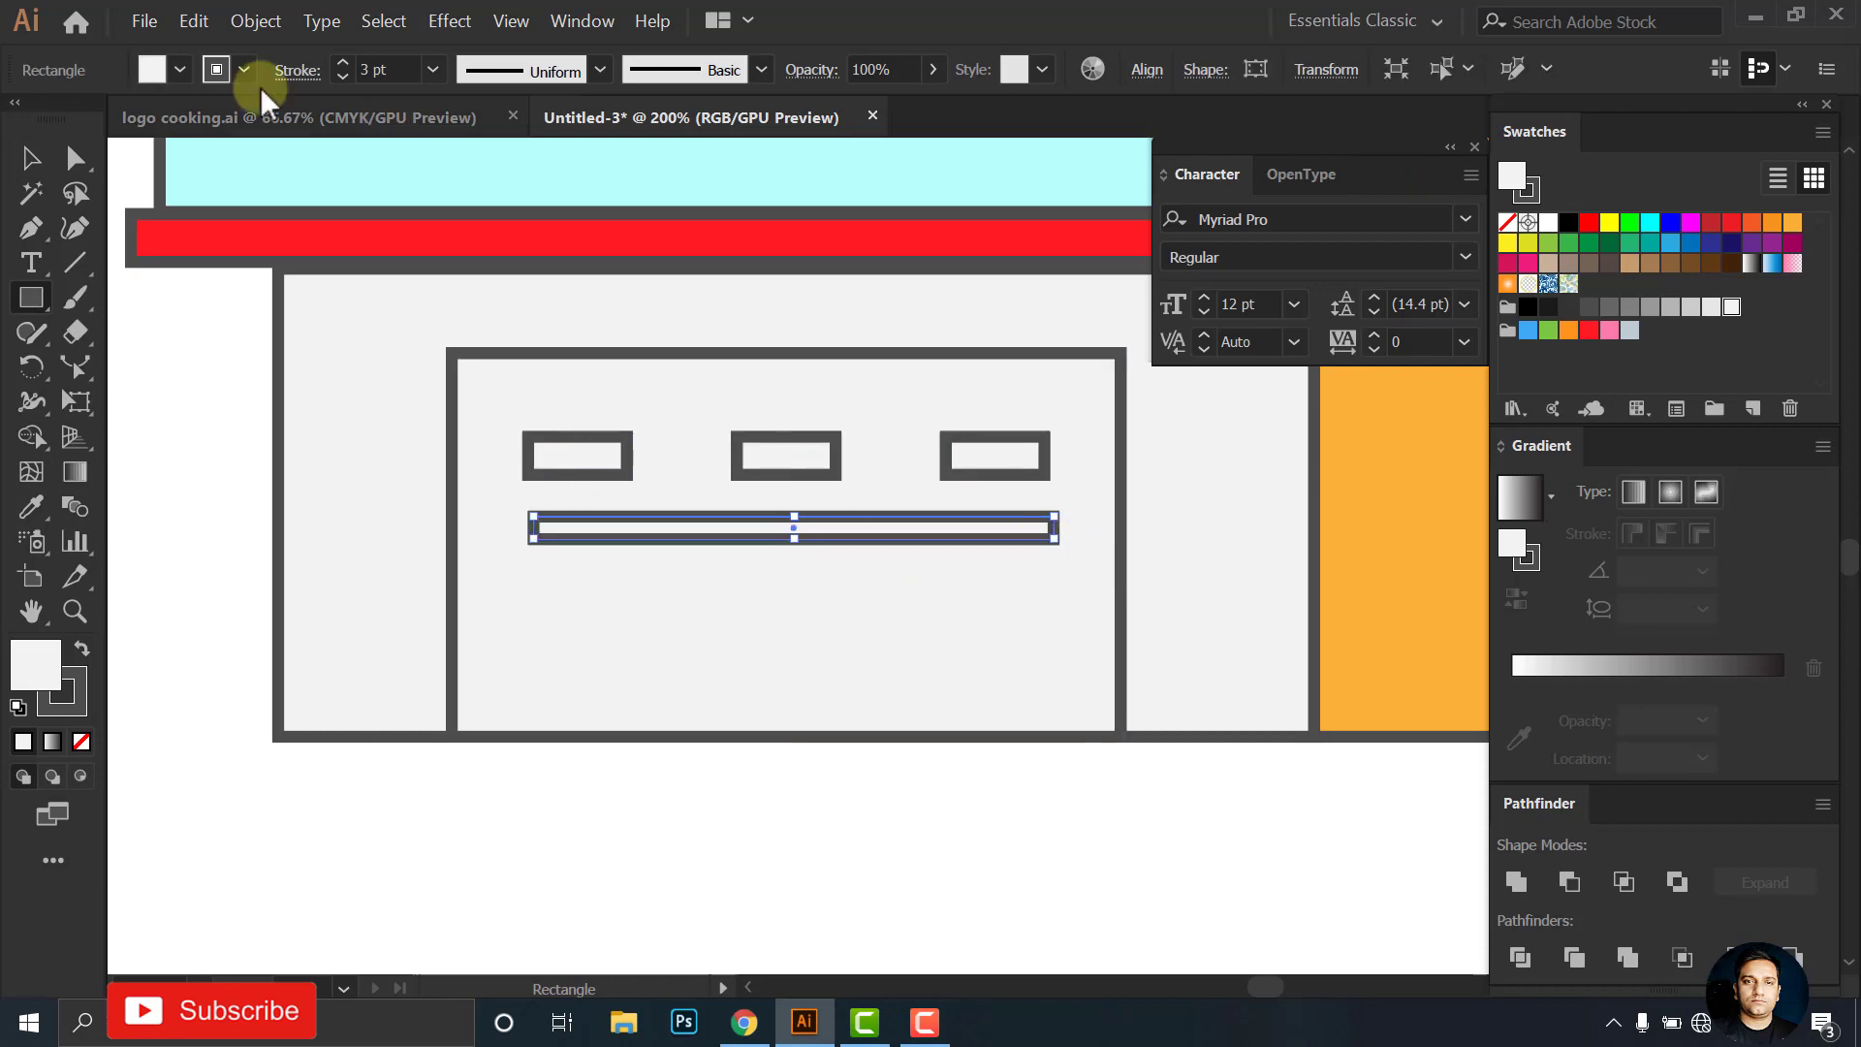
pyautogui.click(179, 70)
pyautogui.click(224, 81)
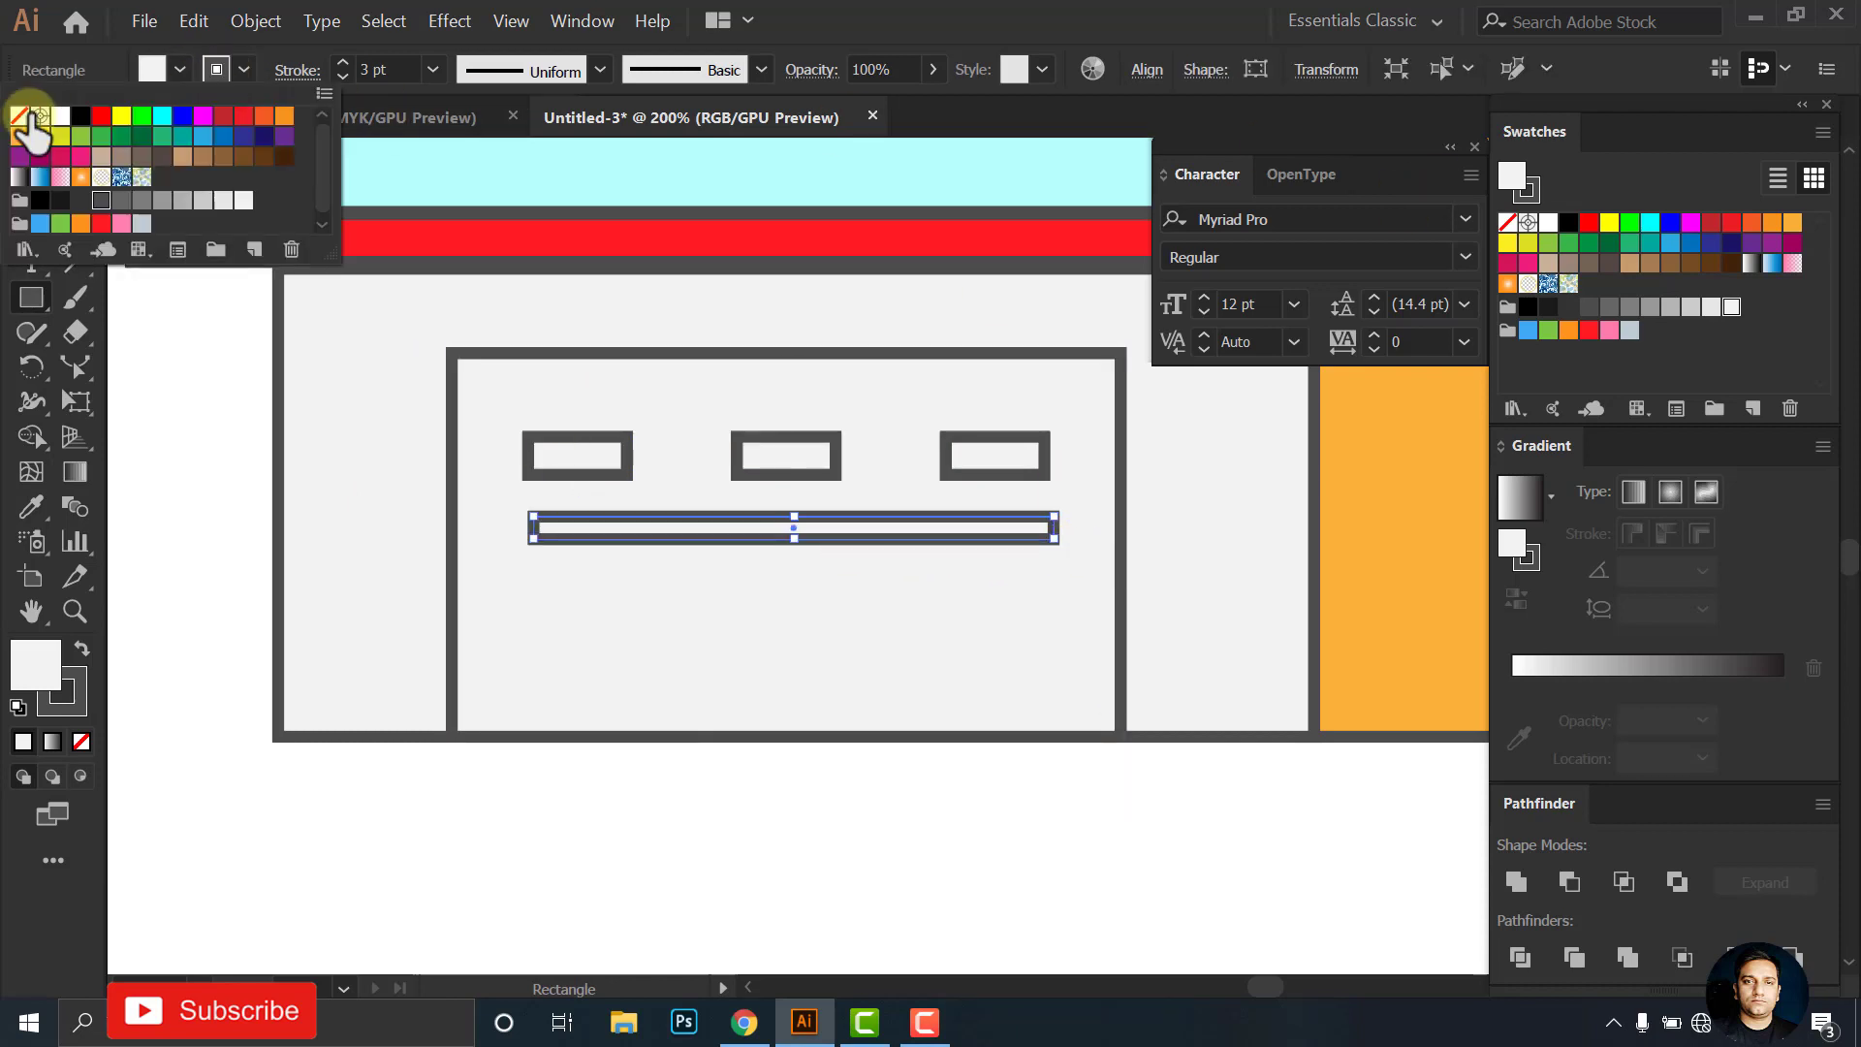
pyautogui.click(19, 116)
pyautogui.click(178, 71)
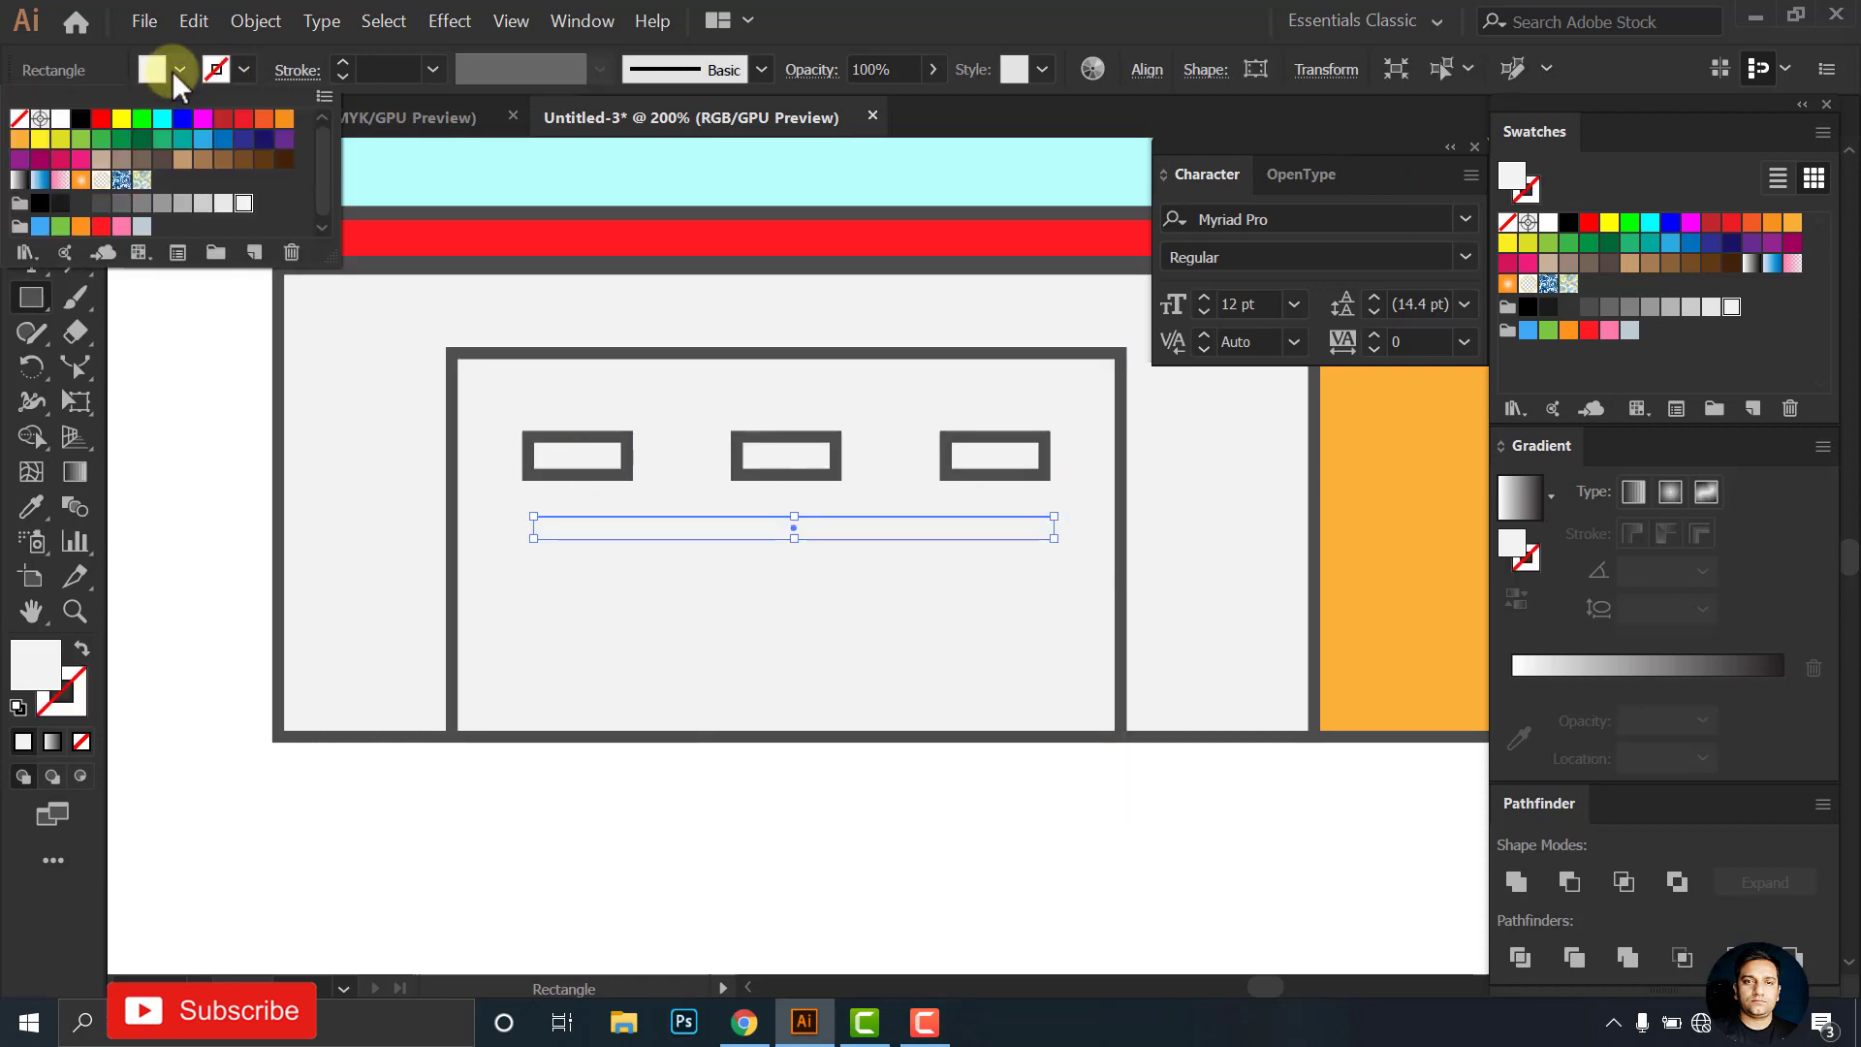
pyautogui.click(103, 203)
pyautogui.click(579, 469)
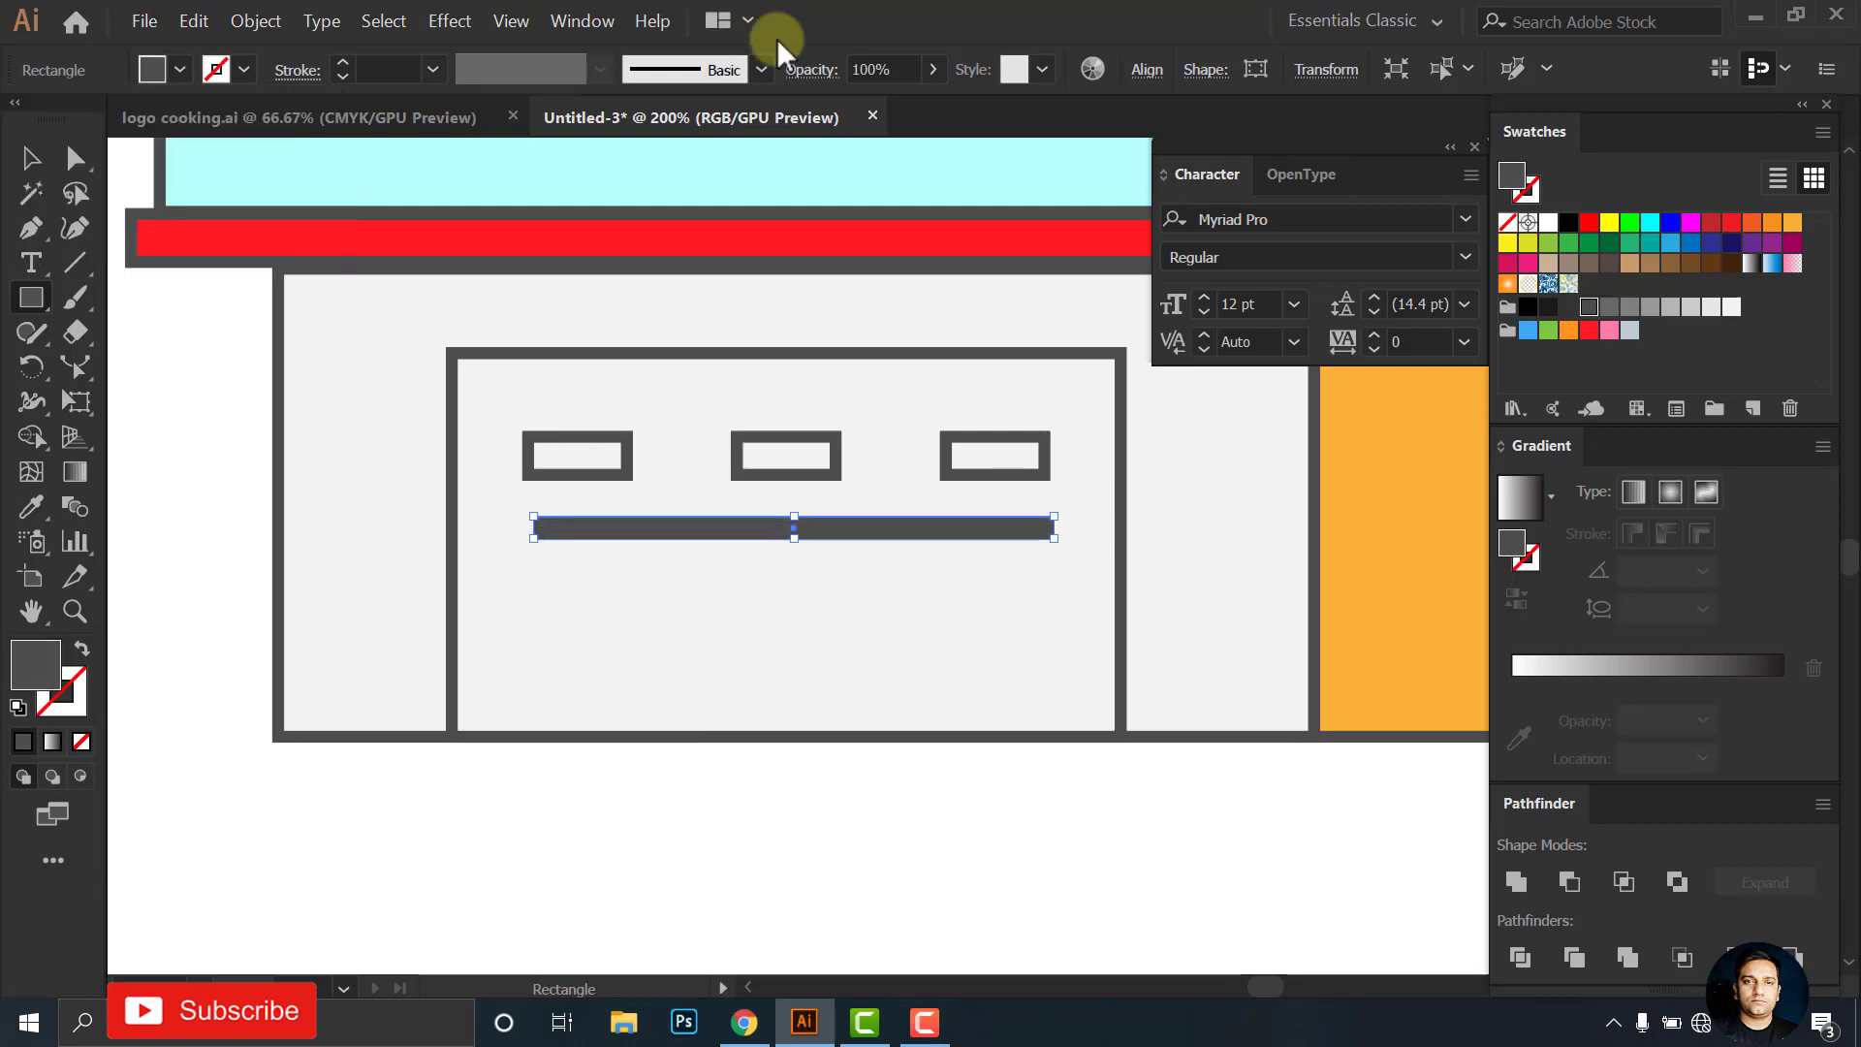
# Round the bar's corners and adjust its length at both ends
pyautogui.click(75, 158)
pyautogui.scroll(3, 553, 528)
pyautogui.scroll(3, 486, 440)
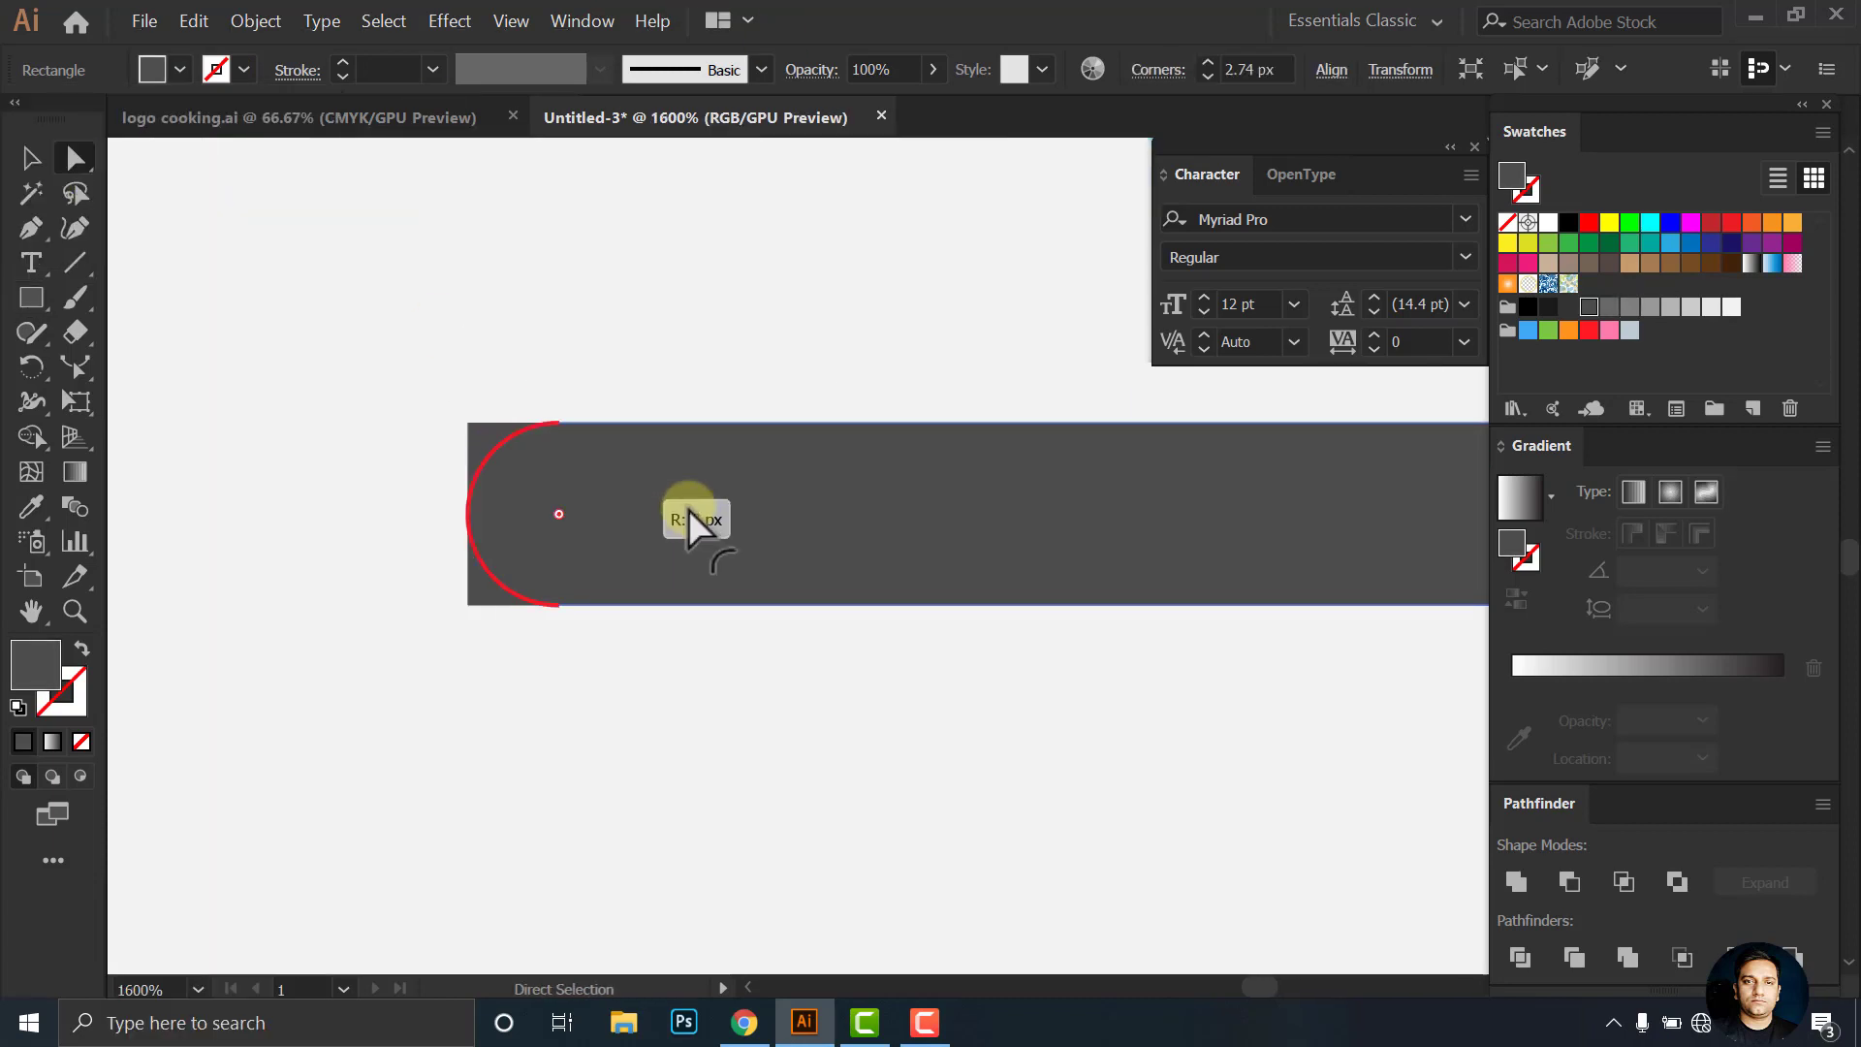
pyautogui.click(29, 160)
pyautogui.scroll(-1, 514, 572)
pyautogui.moveTo(470, 536); pyautogui.dragTo(432, 528)
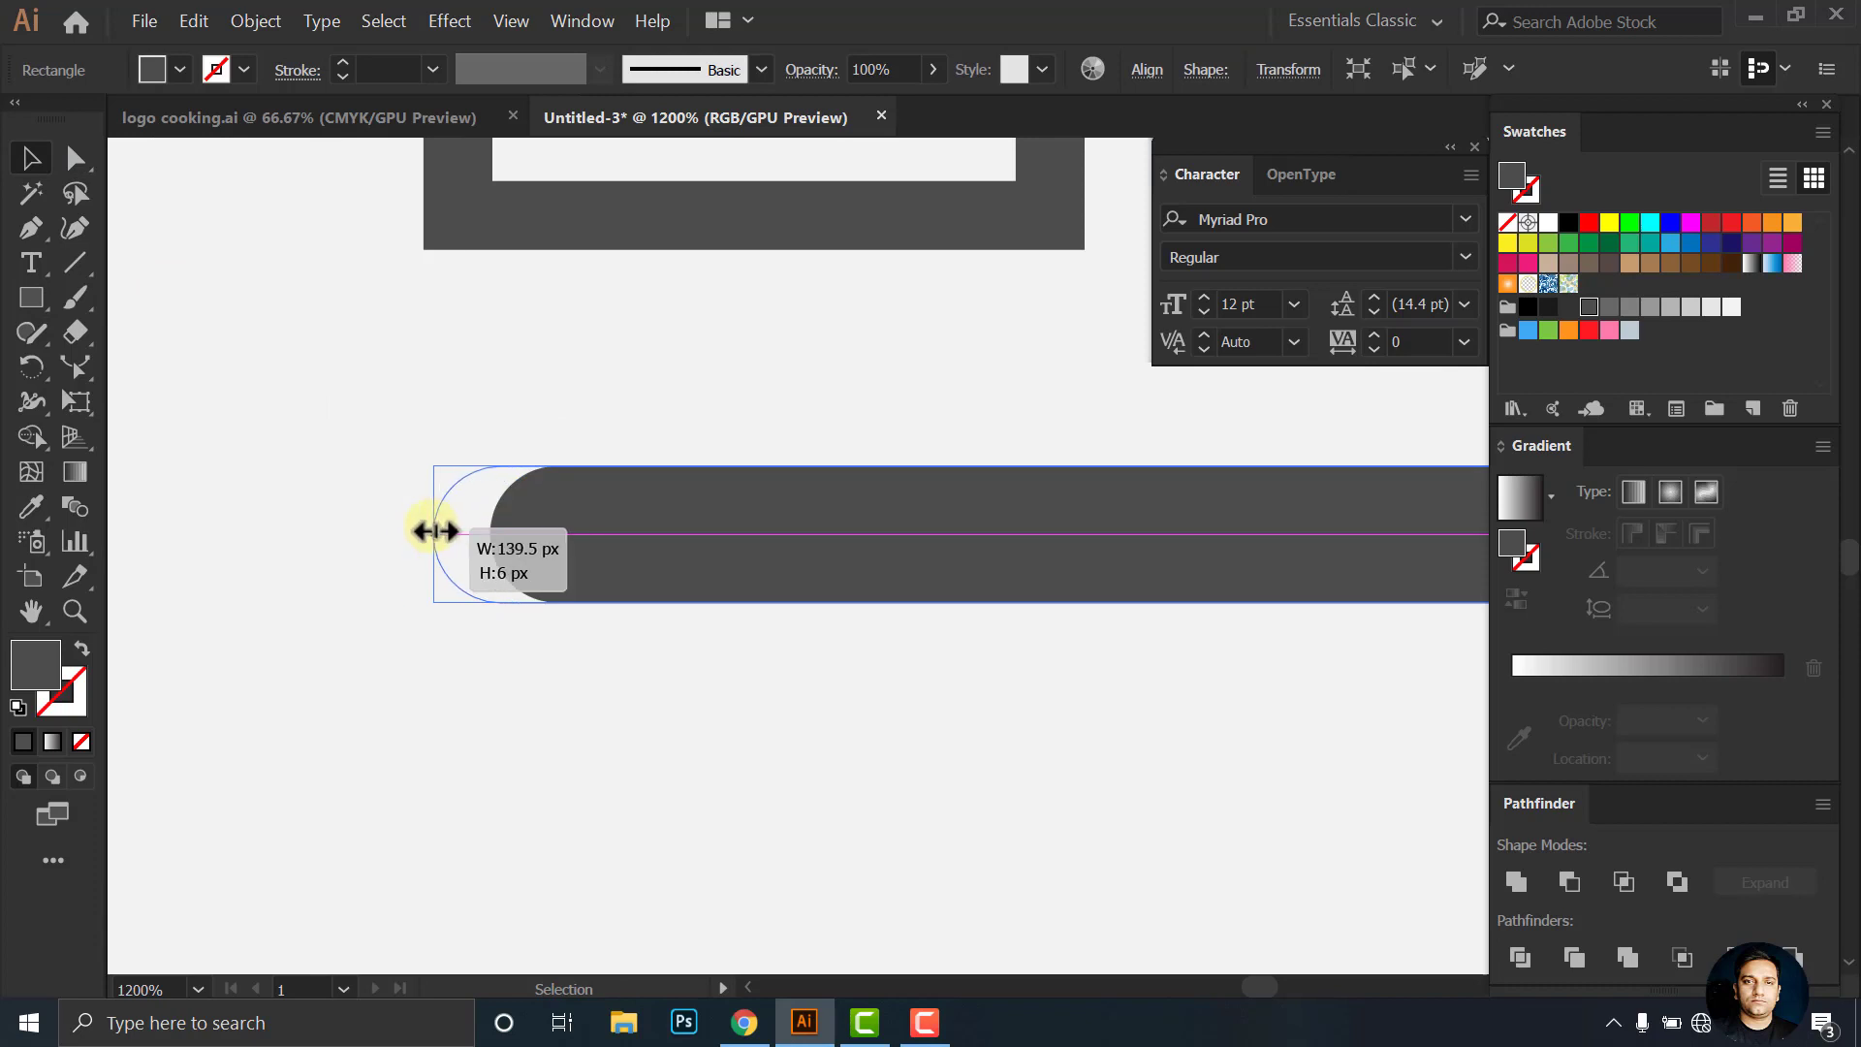
pyautogui.scroll(-3, 507, 548)
pyautogui.moveTo(974, 594); pyautogui.dragTo(998, 577)
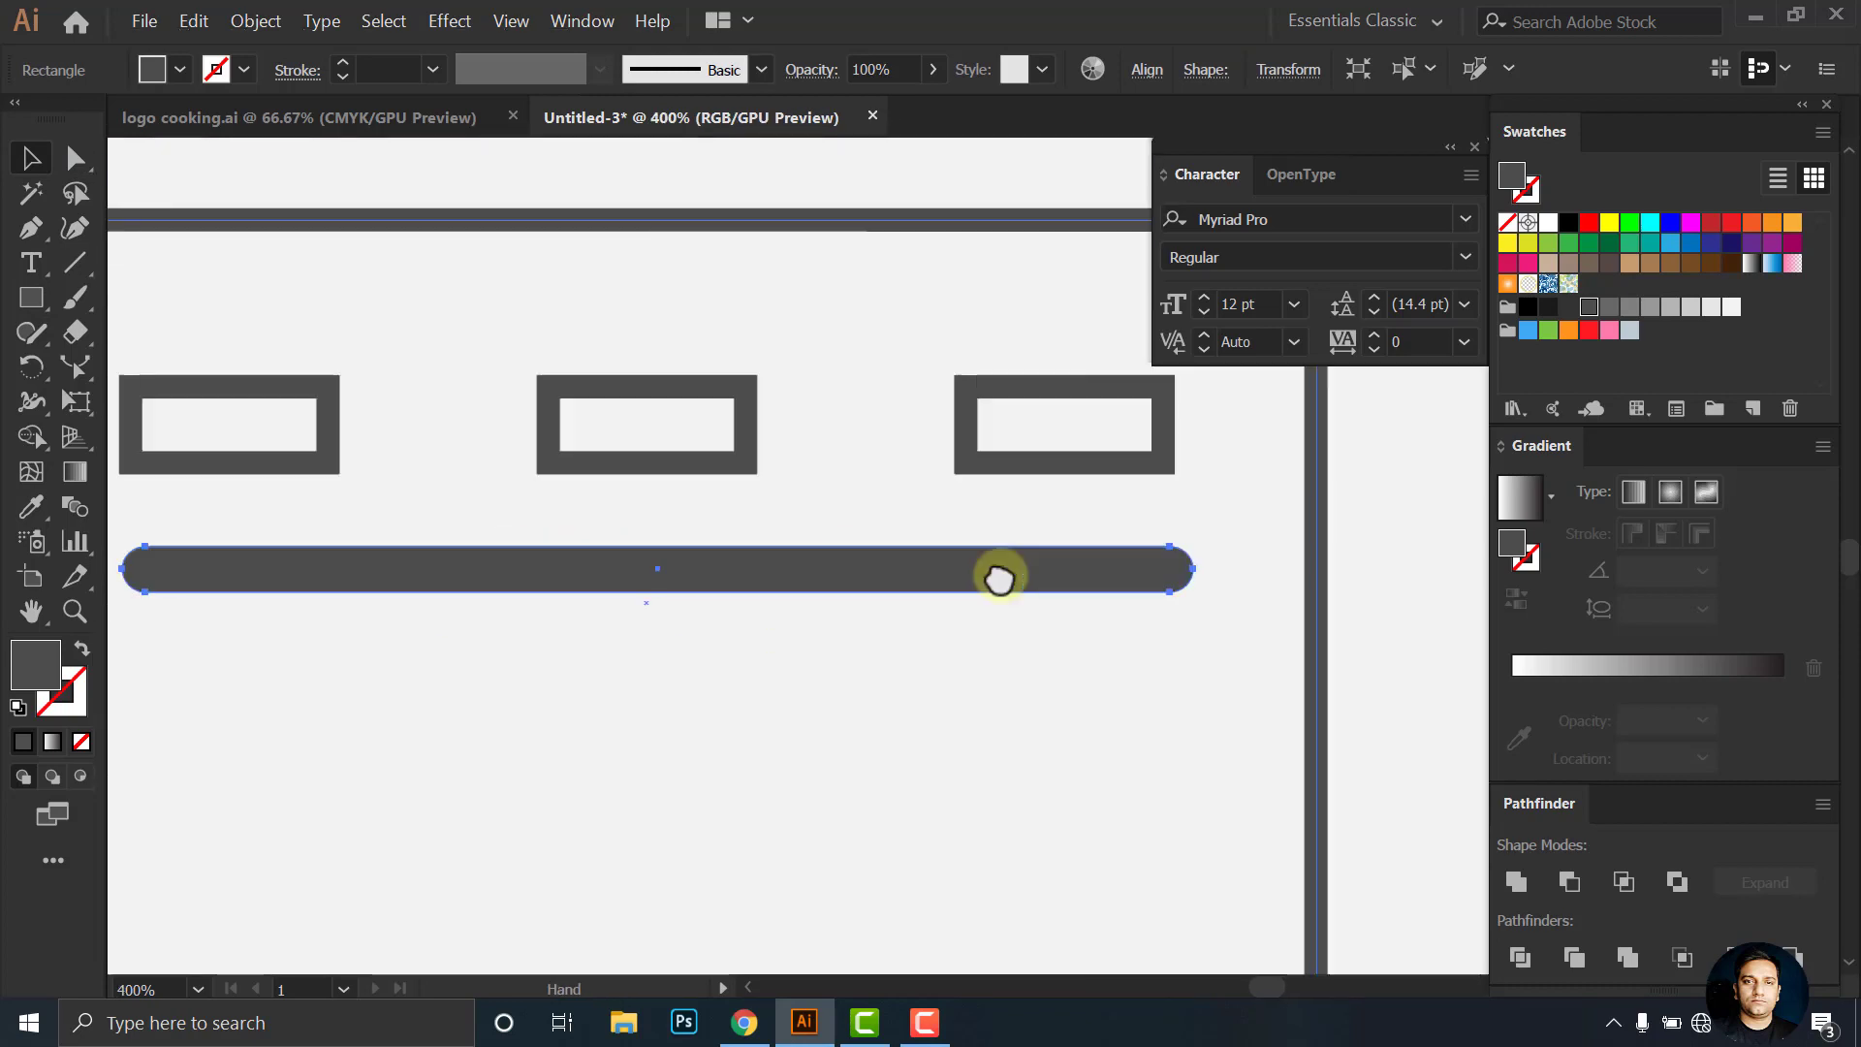
pyautogui.moveTo(873, 568)
pyautogui.mouseDown()
pyautogui.moveTo(403, 569)
pyautogui.moveTo(573, 630)
pyautogui.mouseUp()
pyautogui.hotkey('ctrl', 'z')
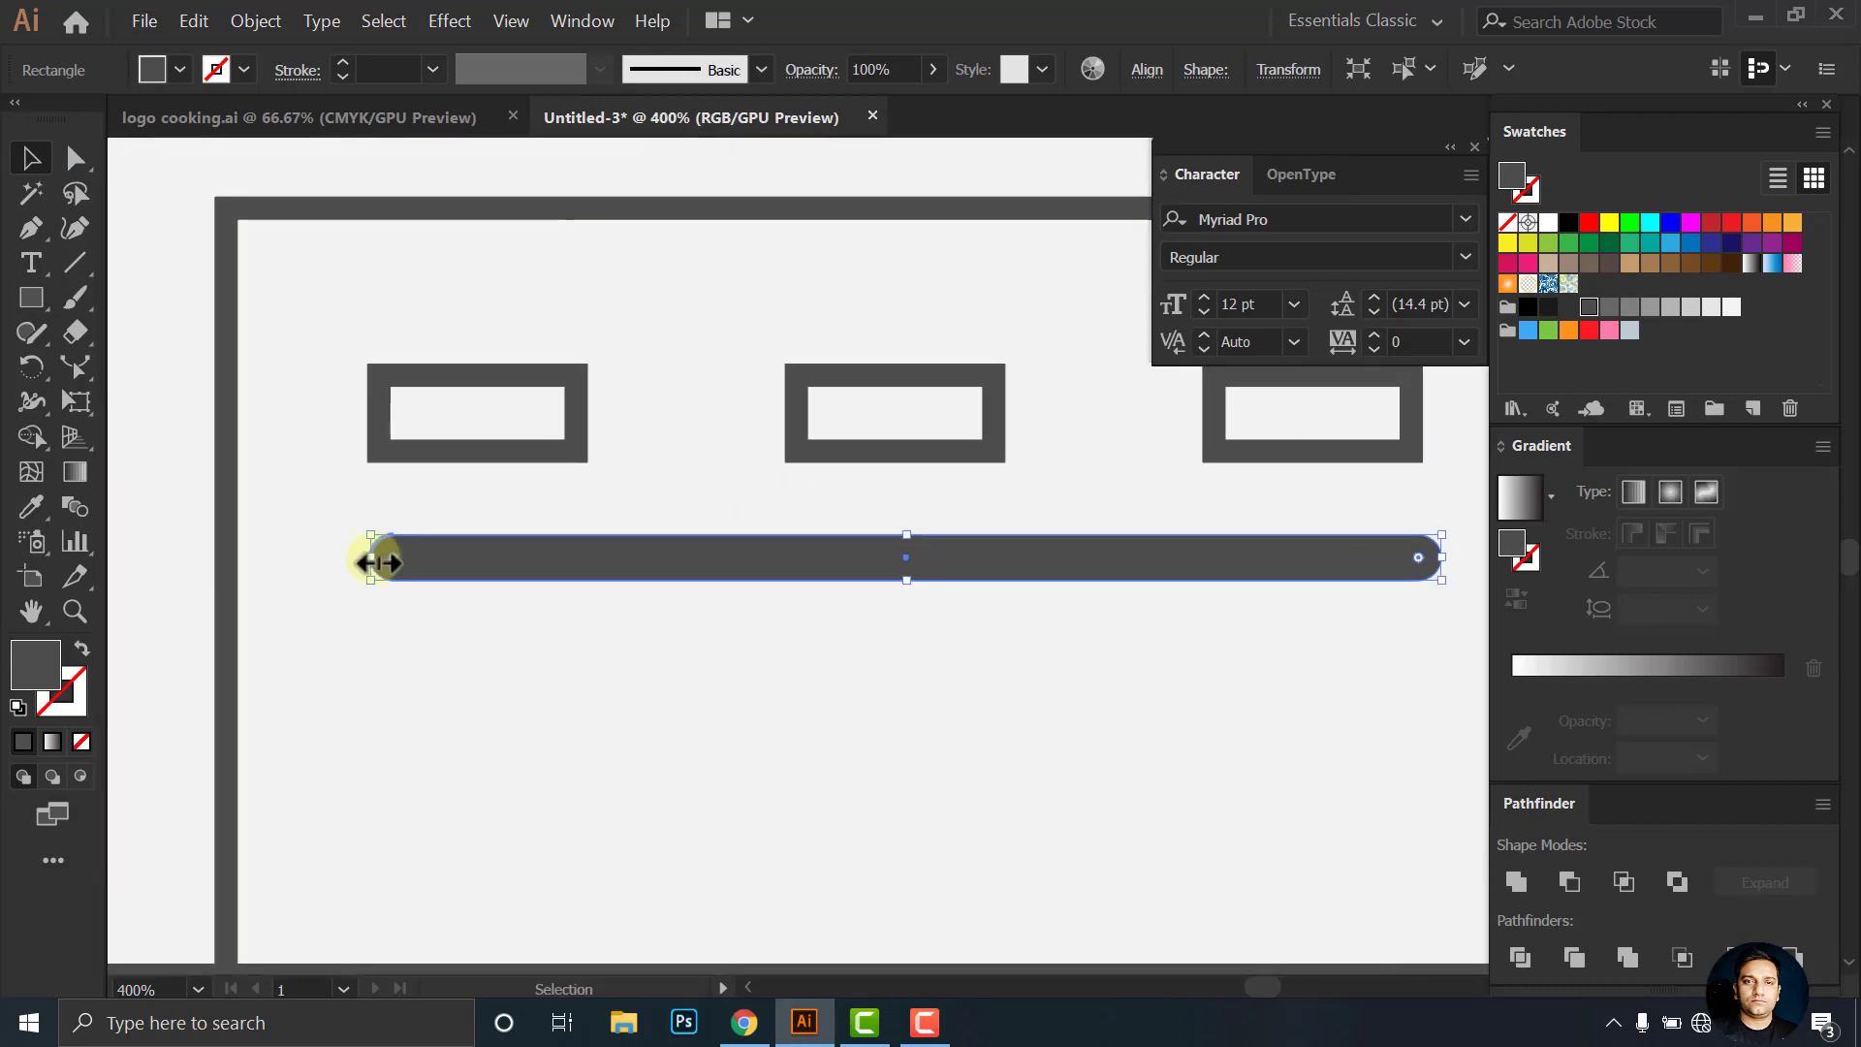
pyautogui.scroll(-2, 697, 676)
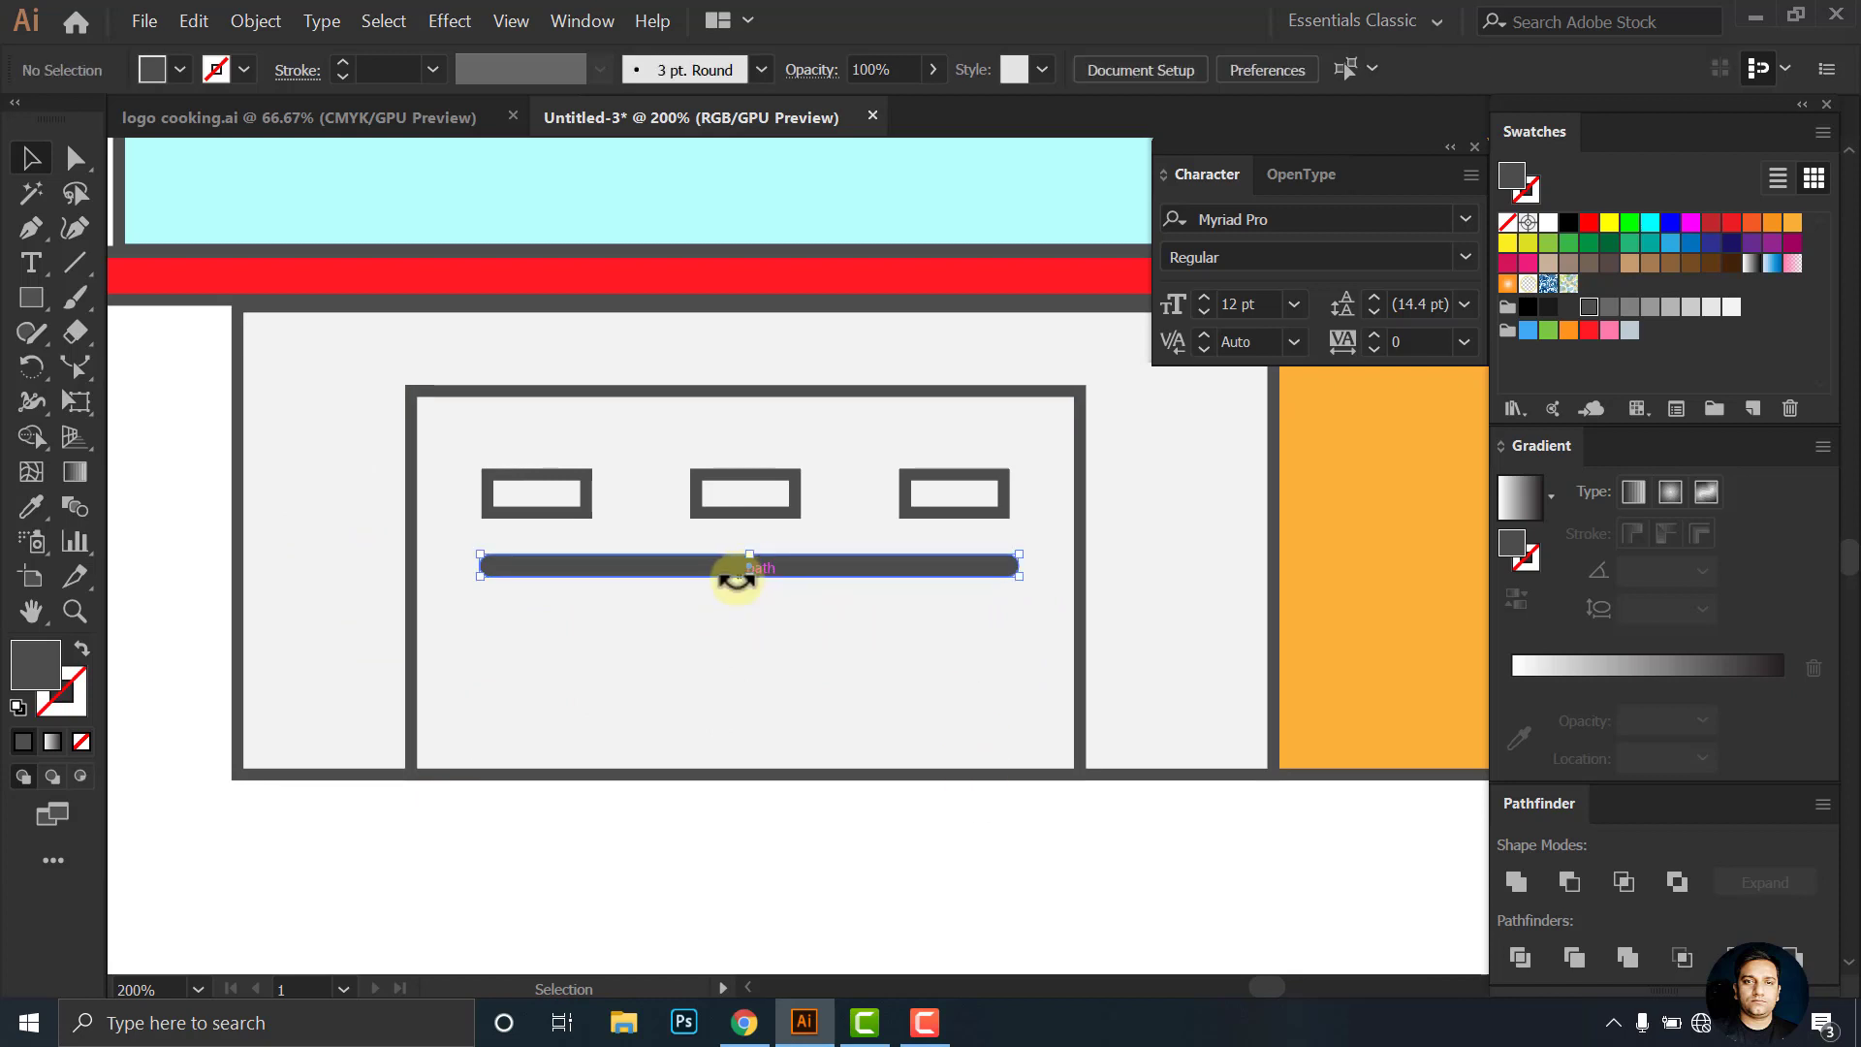
pyautogui.scroll(7, 737, 577)
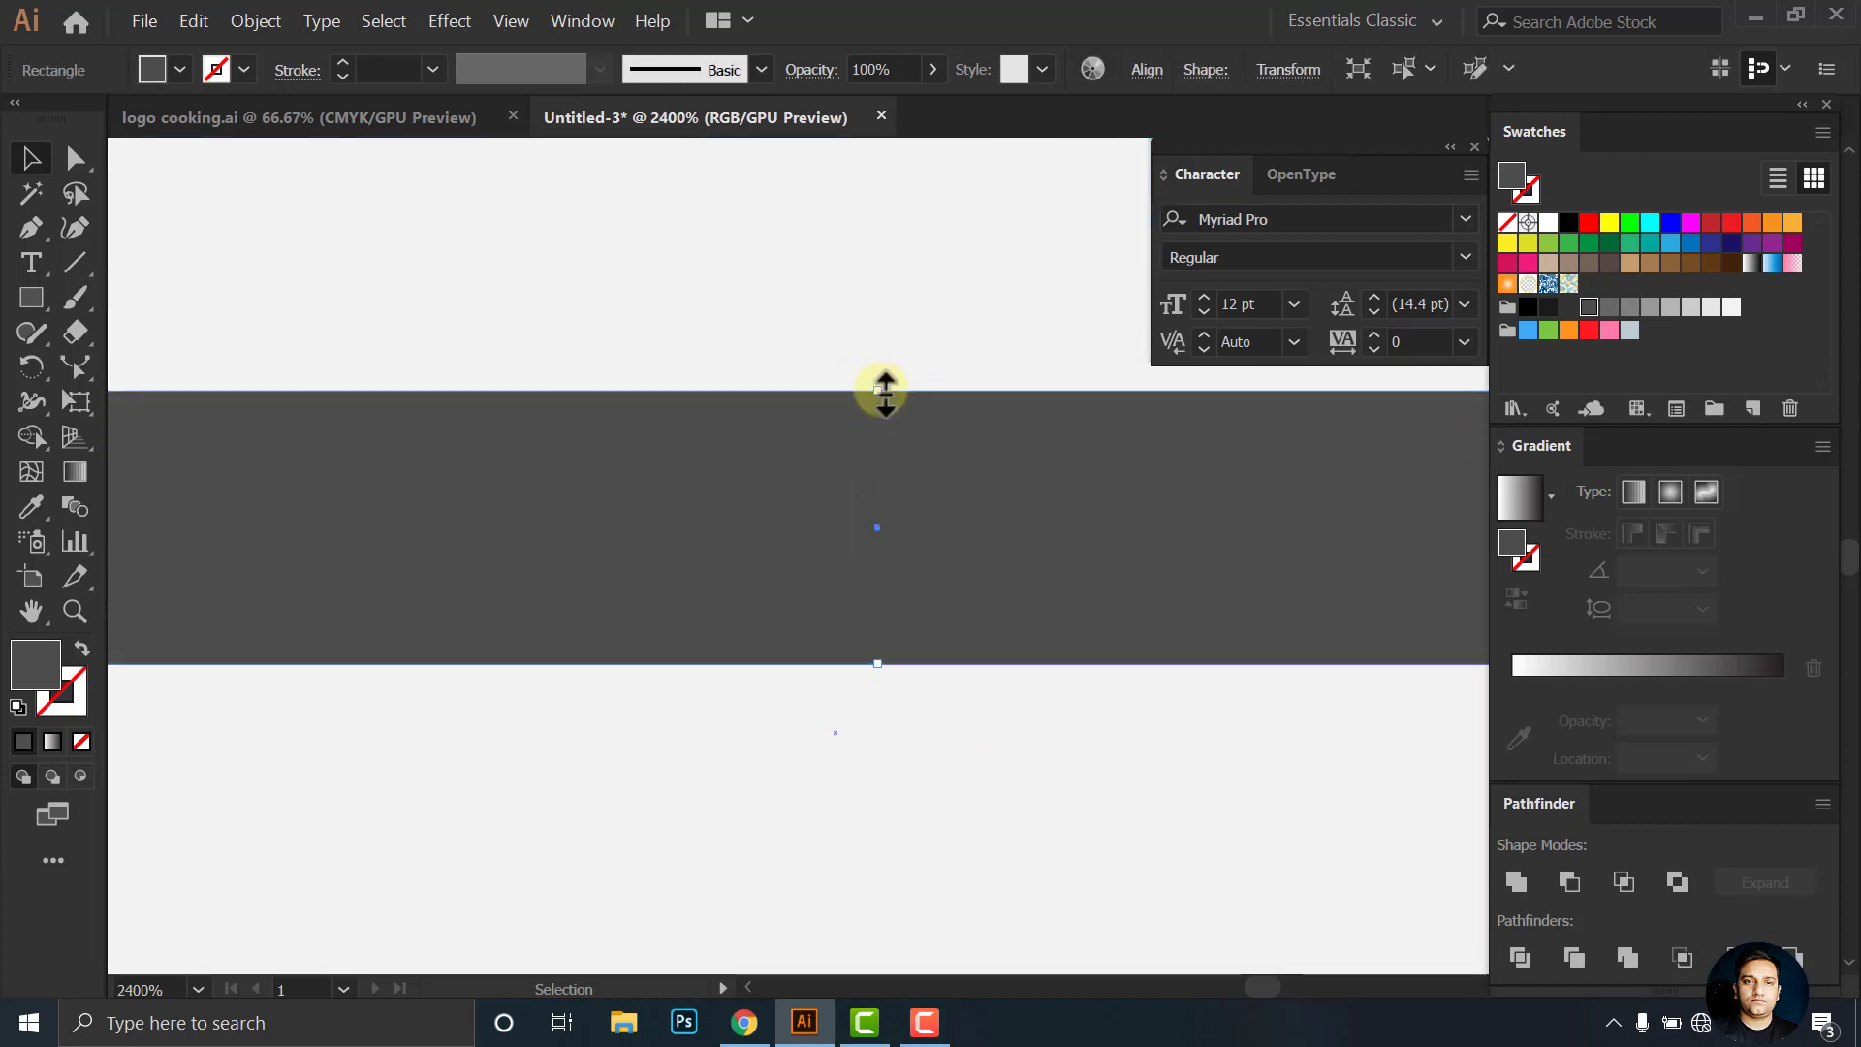
pyautogui.scroll(-5, 884, 391)
# Copy the bar below, shorten the copy from both ends, centre it, and even the spacing
pyautogui.moveTo(727, 485); pyautogui.dragTo(746, 688)
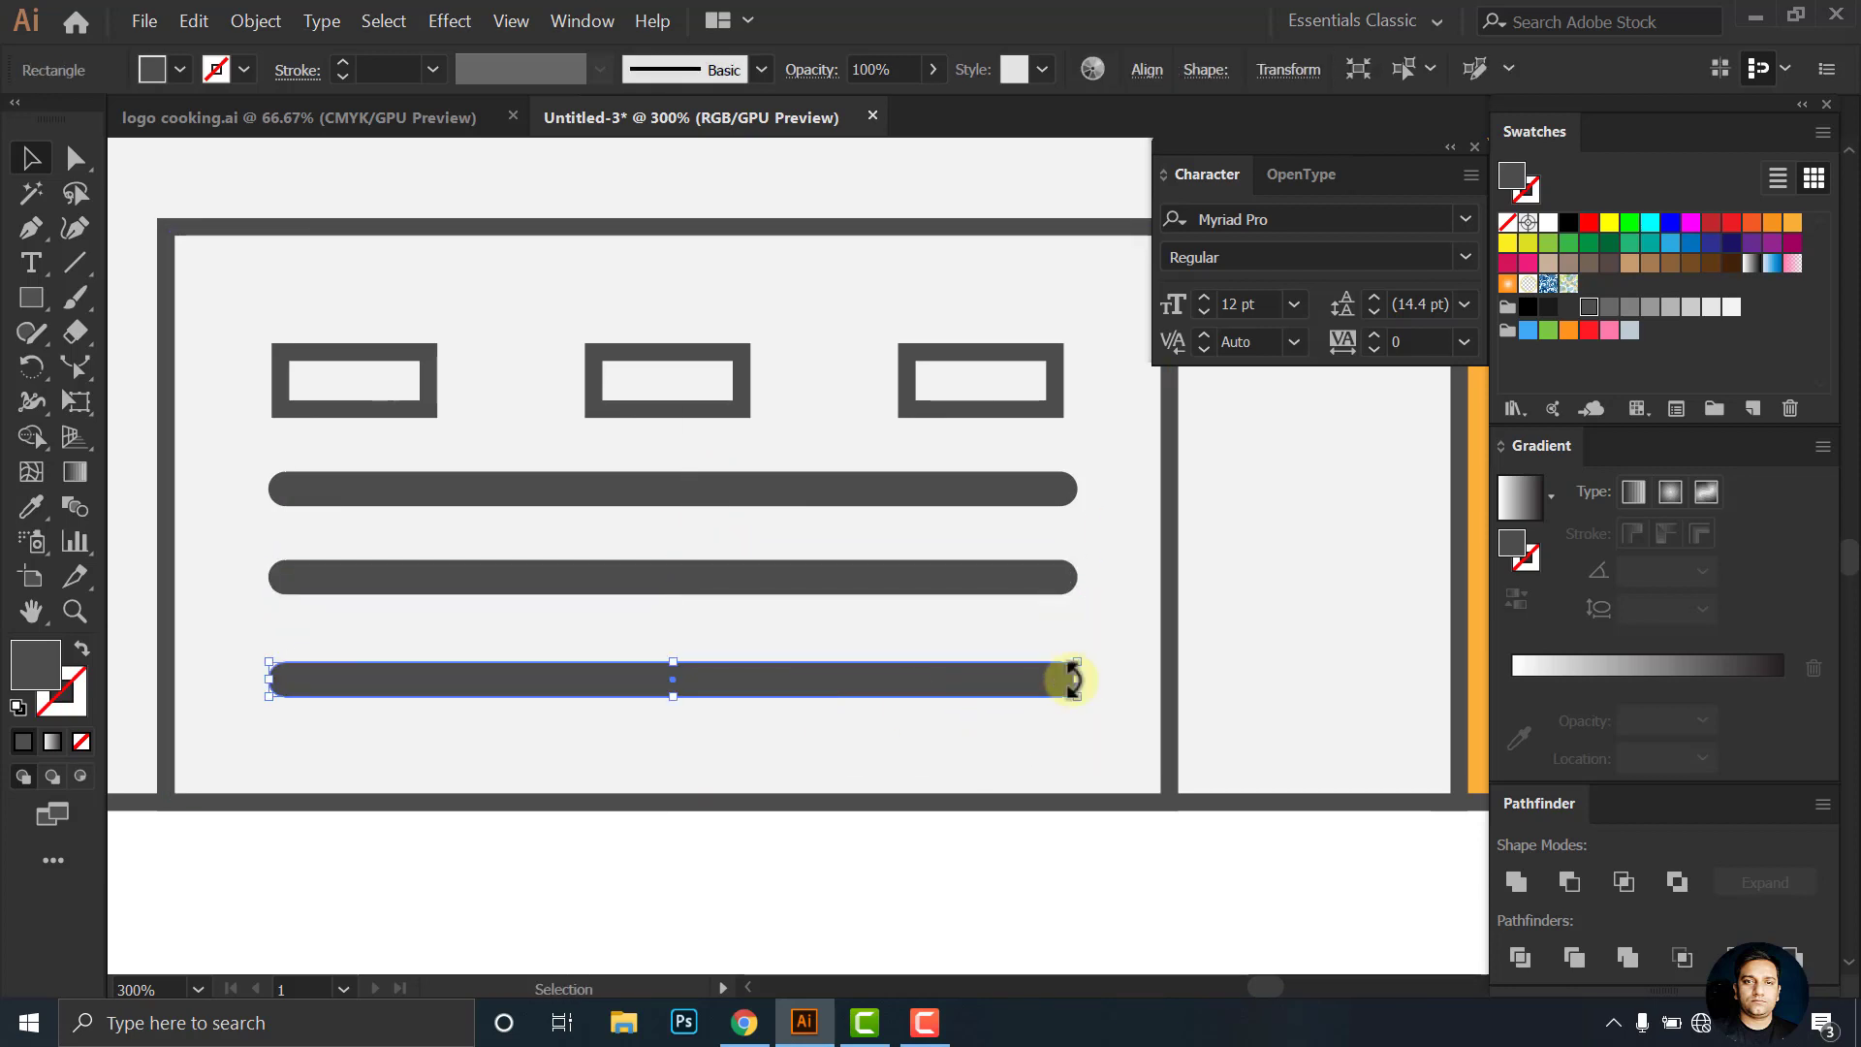
pyautogui.moveTo(1072, 678); pyautogui.dragTo(689, 678)
pyautogui.moveTo(270, 678); pyautogui.dragTo(553, 694)
pyautogui.moveTo(671, 661); pyautogui.dragTo(702, 688)
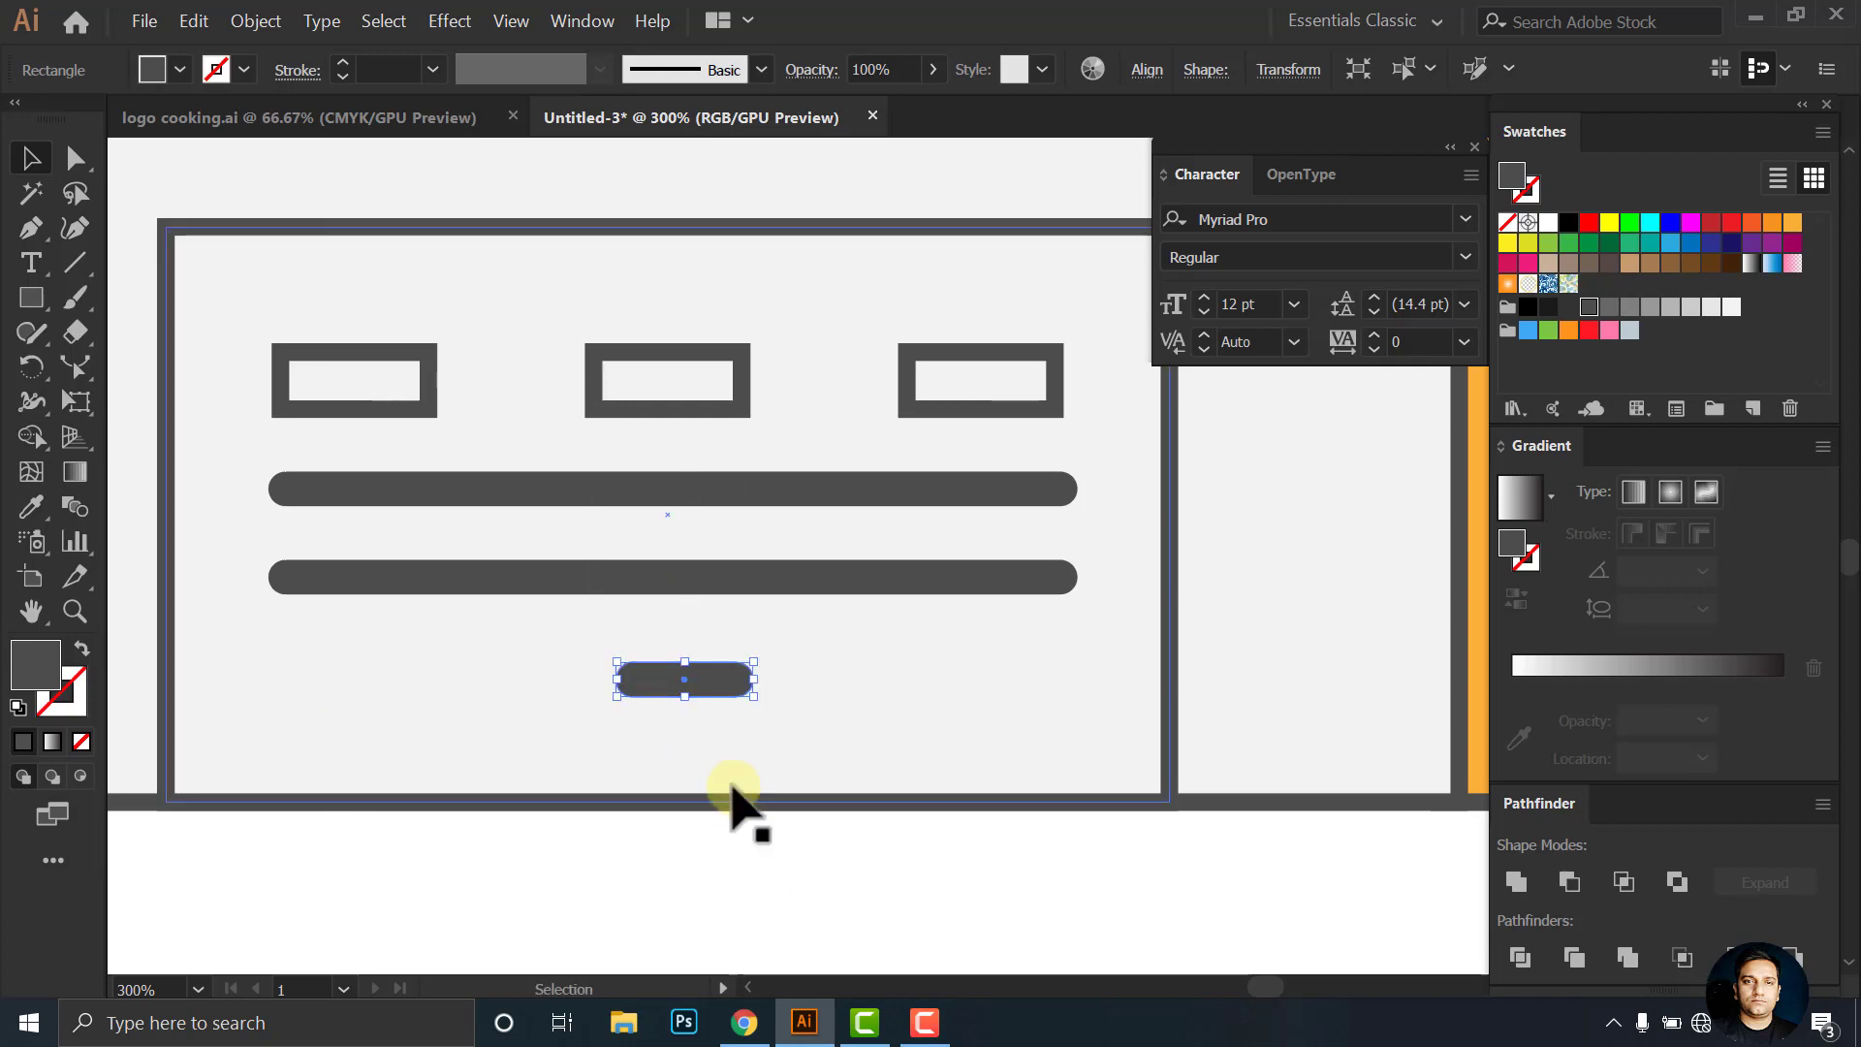
pyautogui.moveTo(692, 589); pyautogui.dragTo(693, 598)
pyautogui.moveTo(707, 493); pyautogui.dragTo(706, 504)
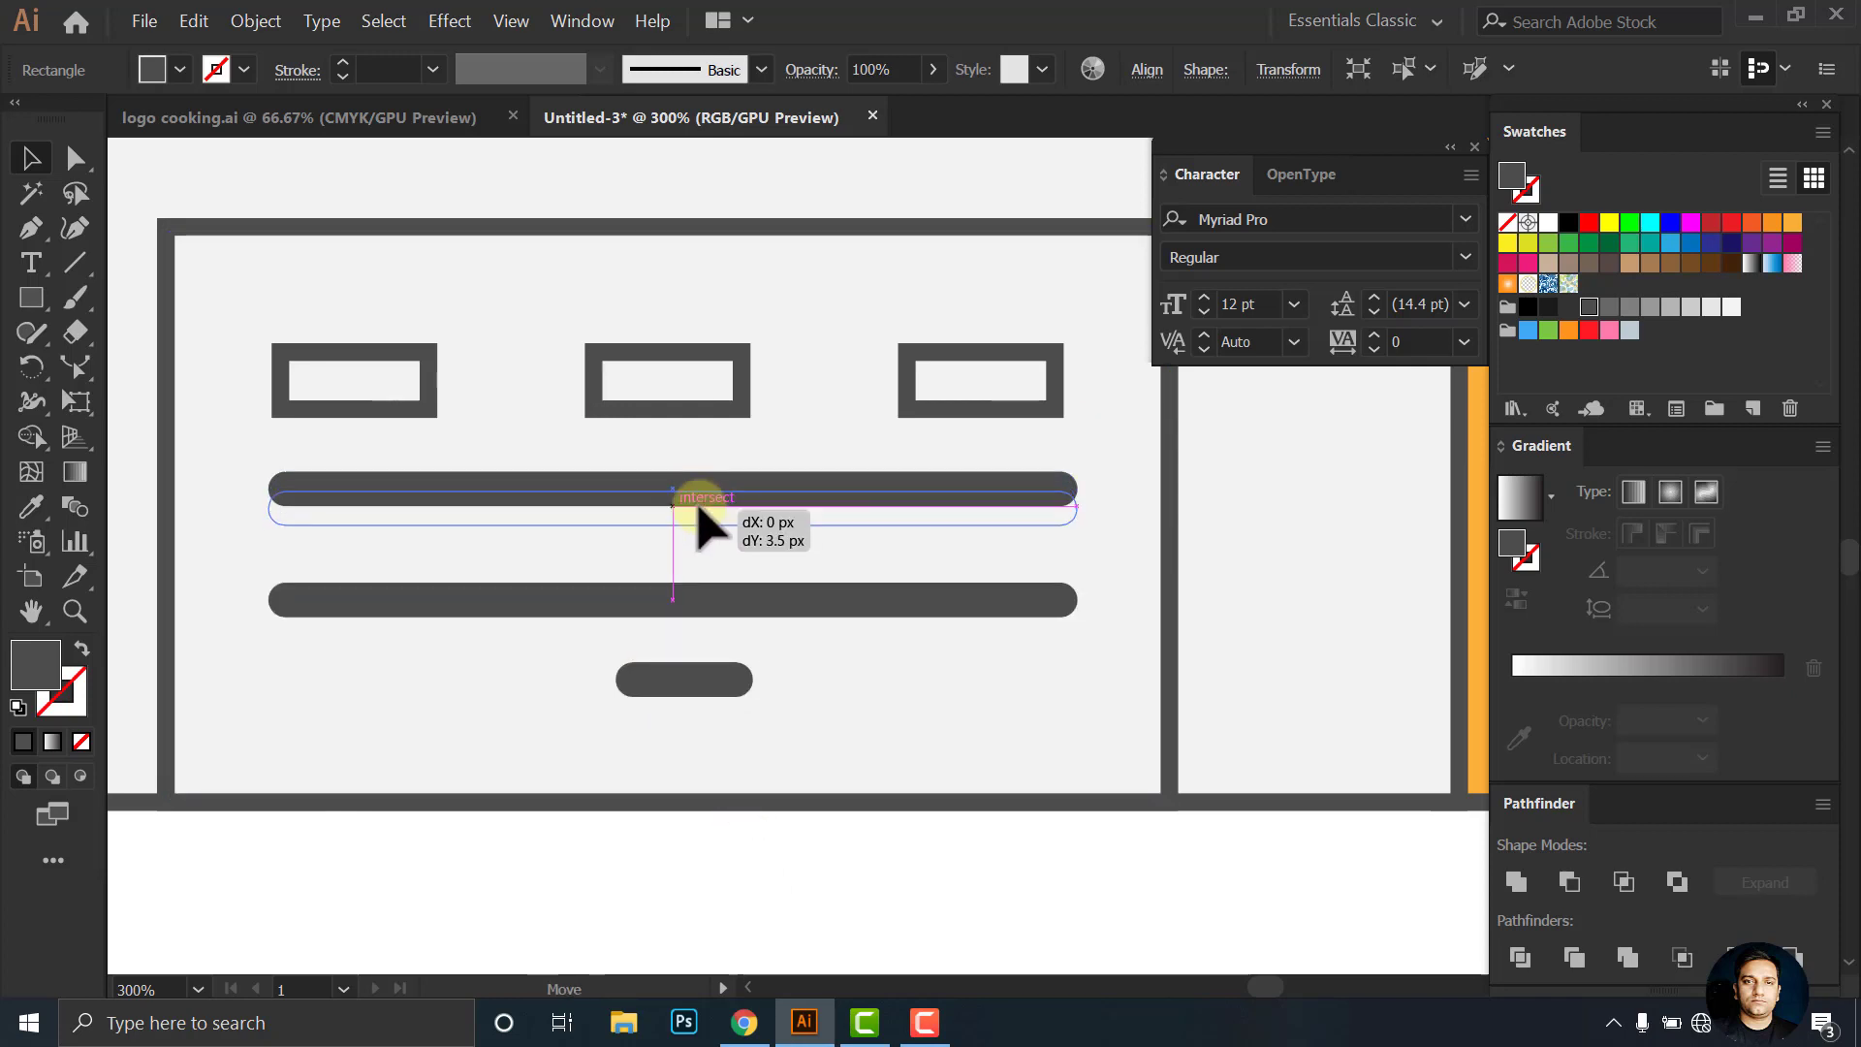
pyautogui.scroll(-3, 824, 776)
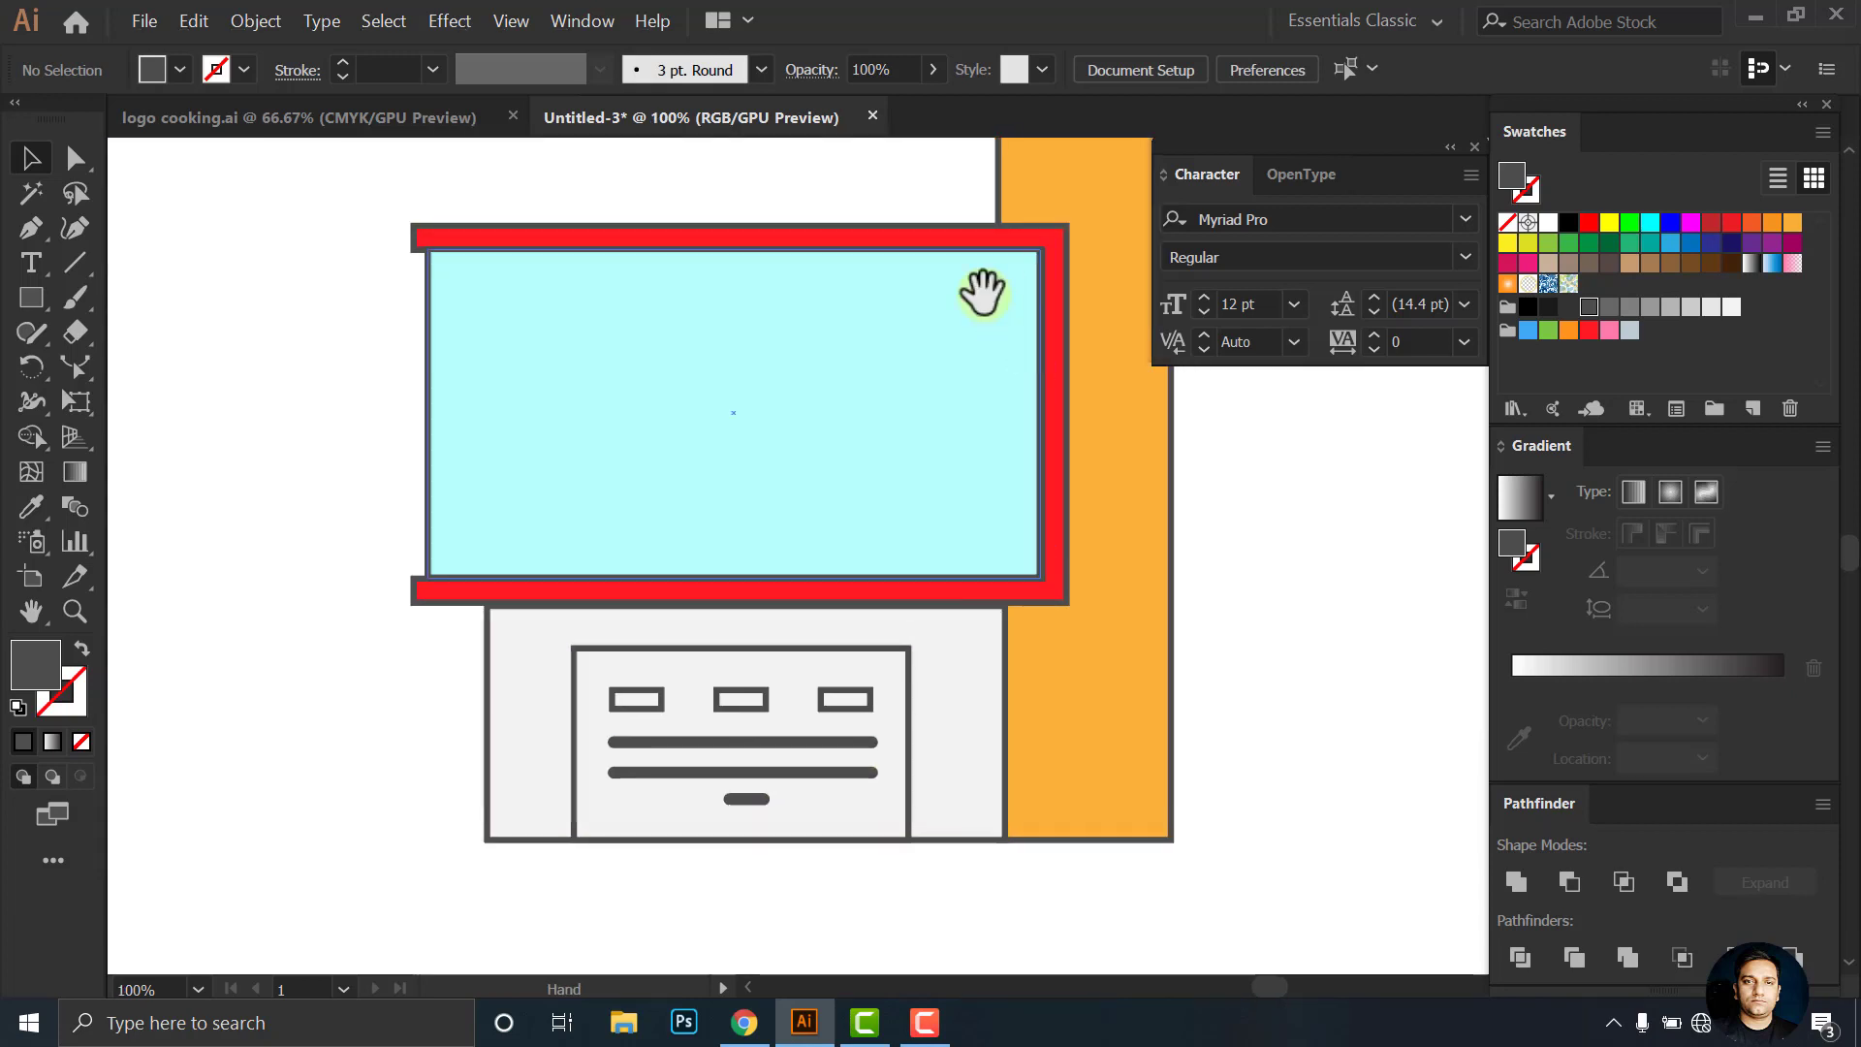
# Group the inner panel with its small windows and rounded bars, shifting it right
pyautogui.moveTo(1027, 714)
pyautogui.mouseDown()
pyautogui.moveTo(1044, 712)
pyautogui.moveTo(1021, 739)
pyautogui.moveTo(632, 582)
pyautogui.mouseUp()
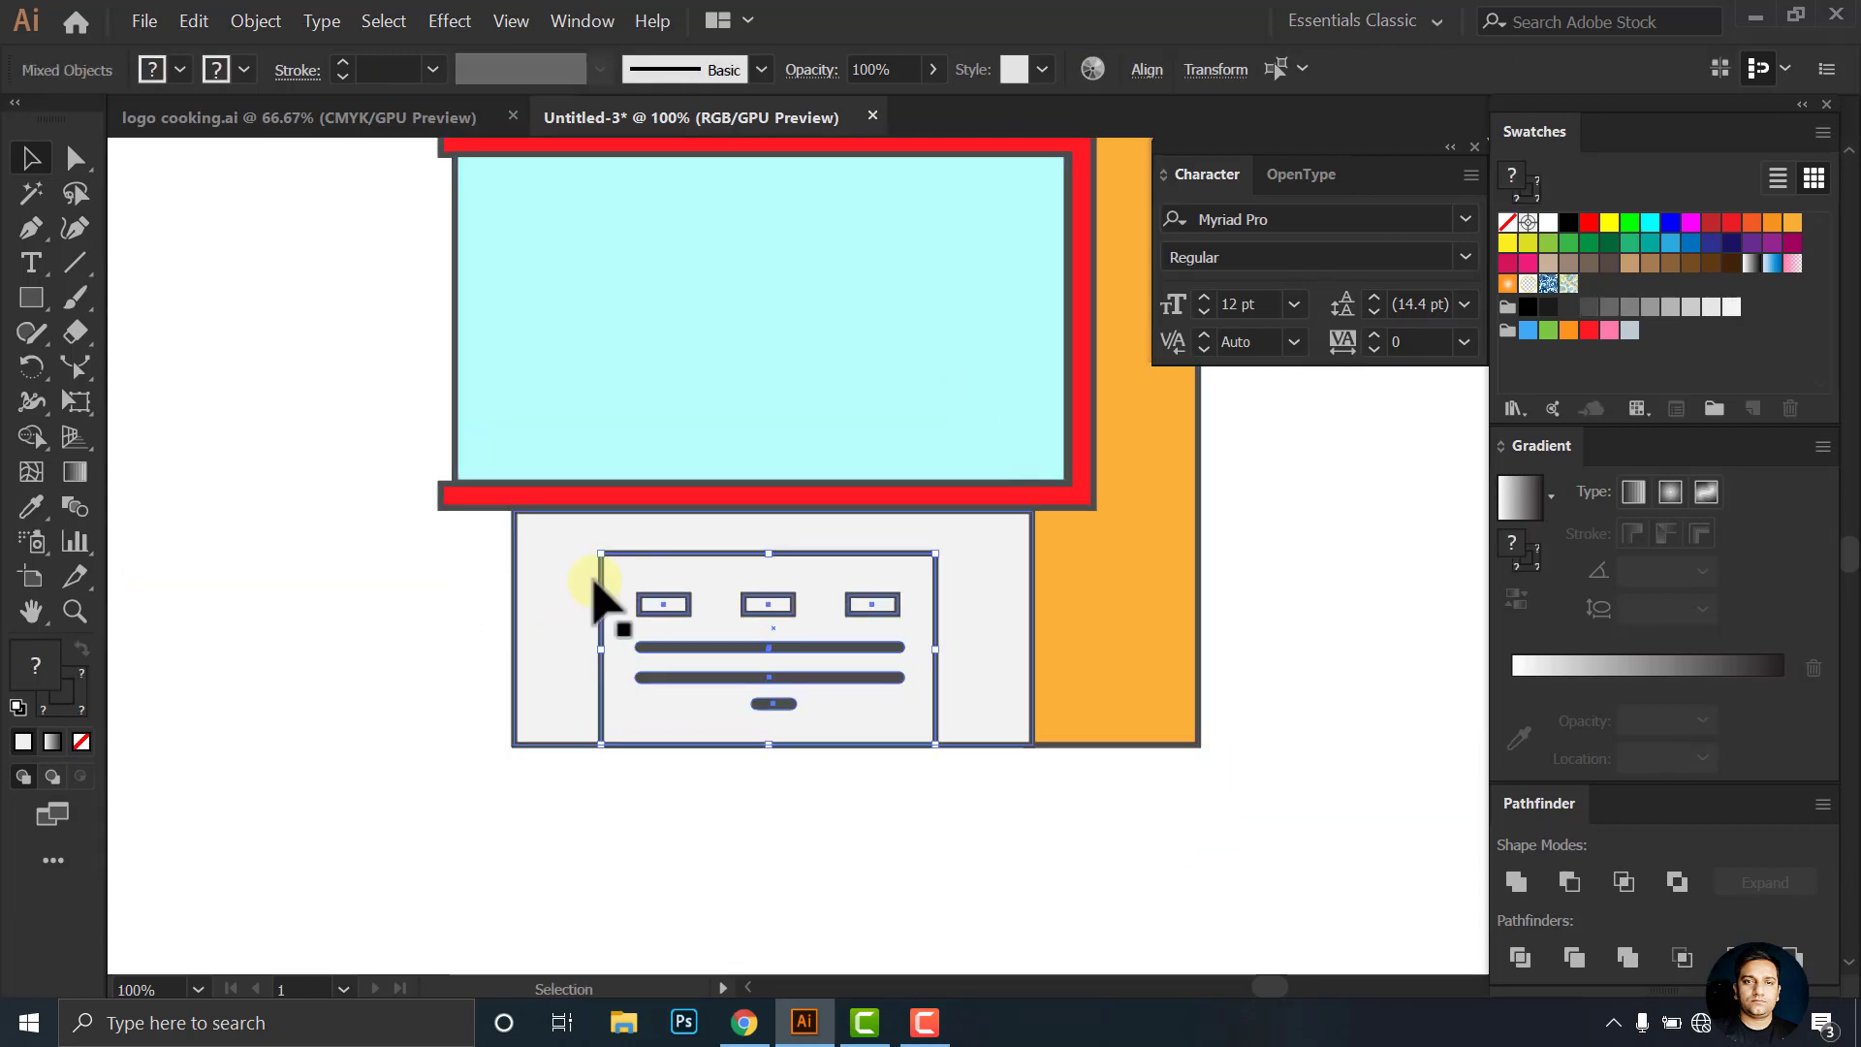
pyautogui.rightClick(846, 602)
pyautogui.click(942, 760)
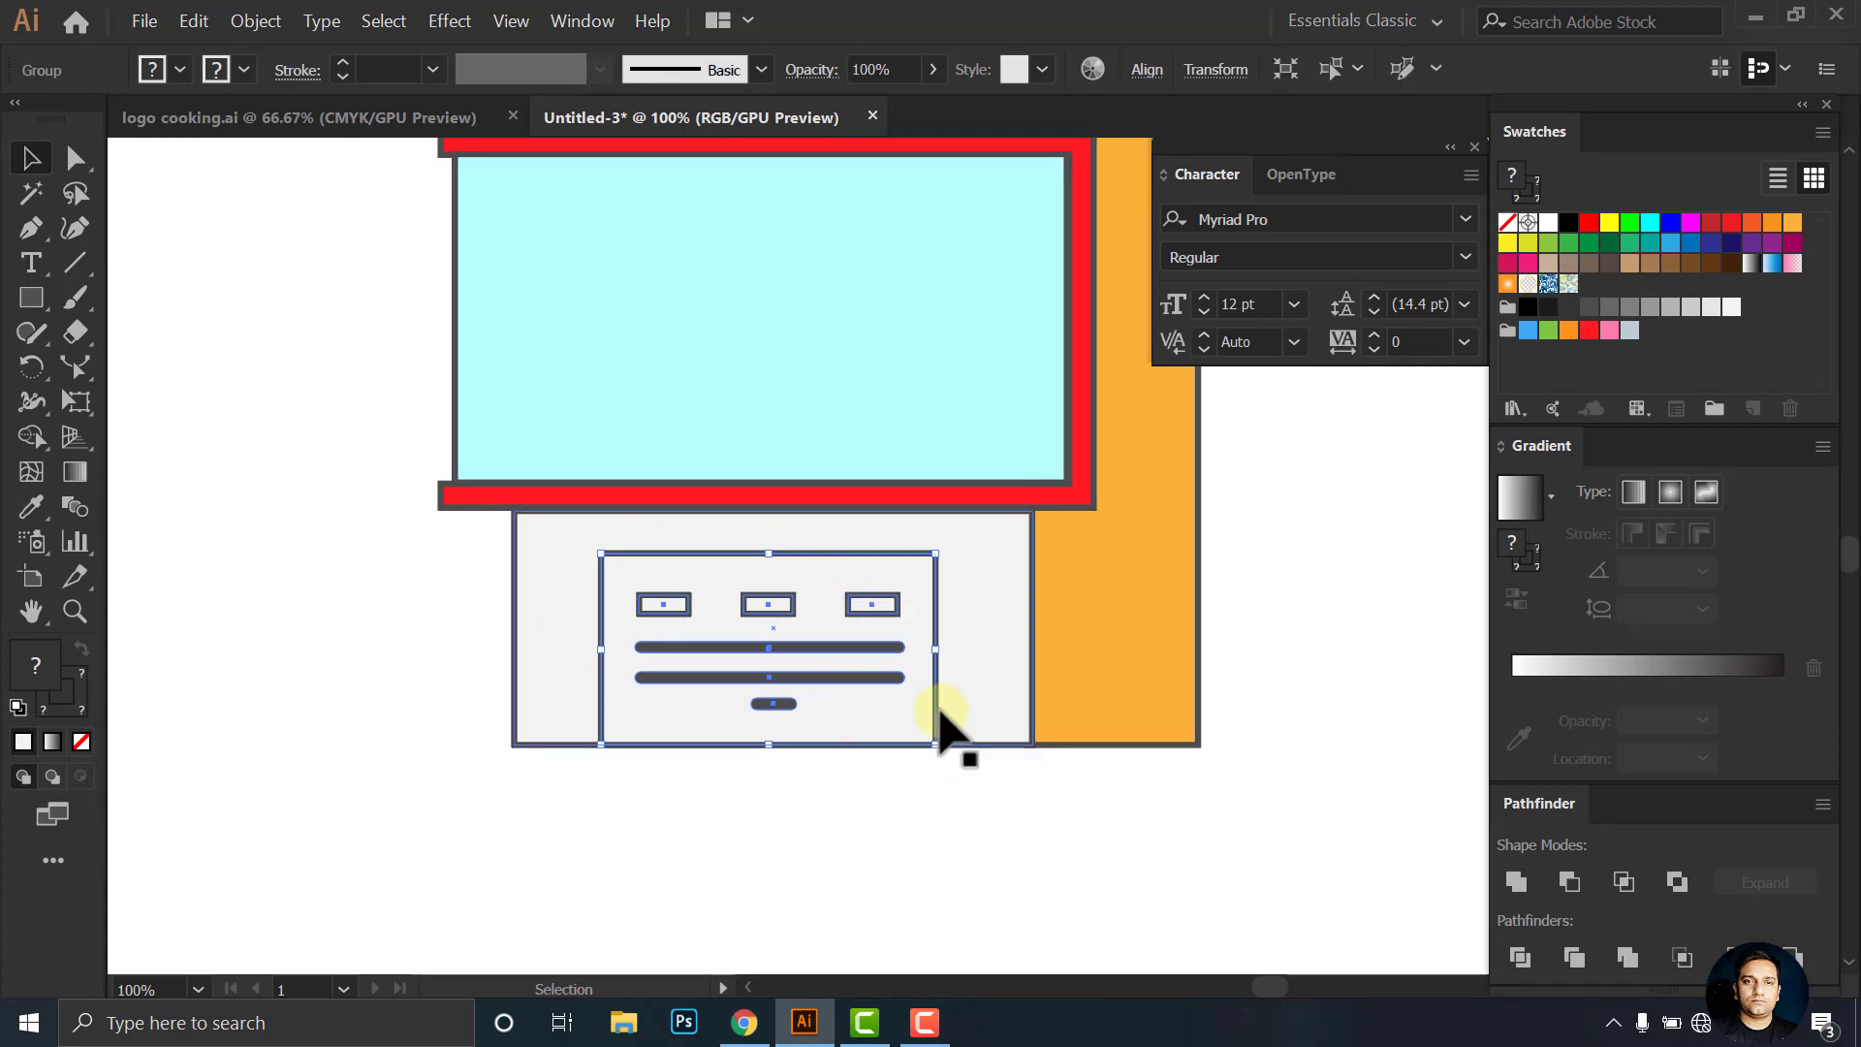
pyautogui.moveTo(936, 709); pyautogui.dragTo(984, 760)
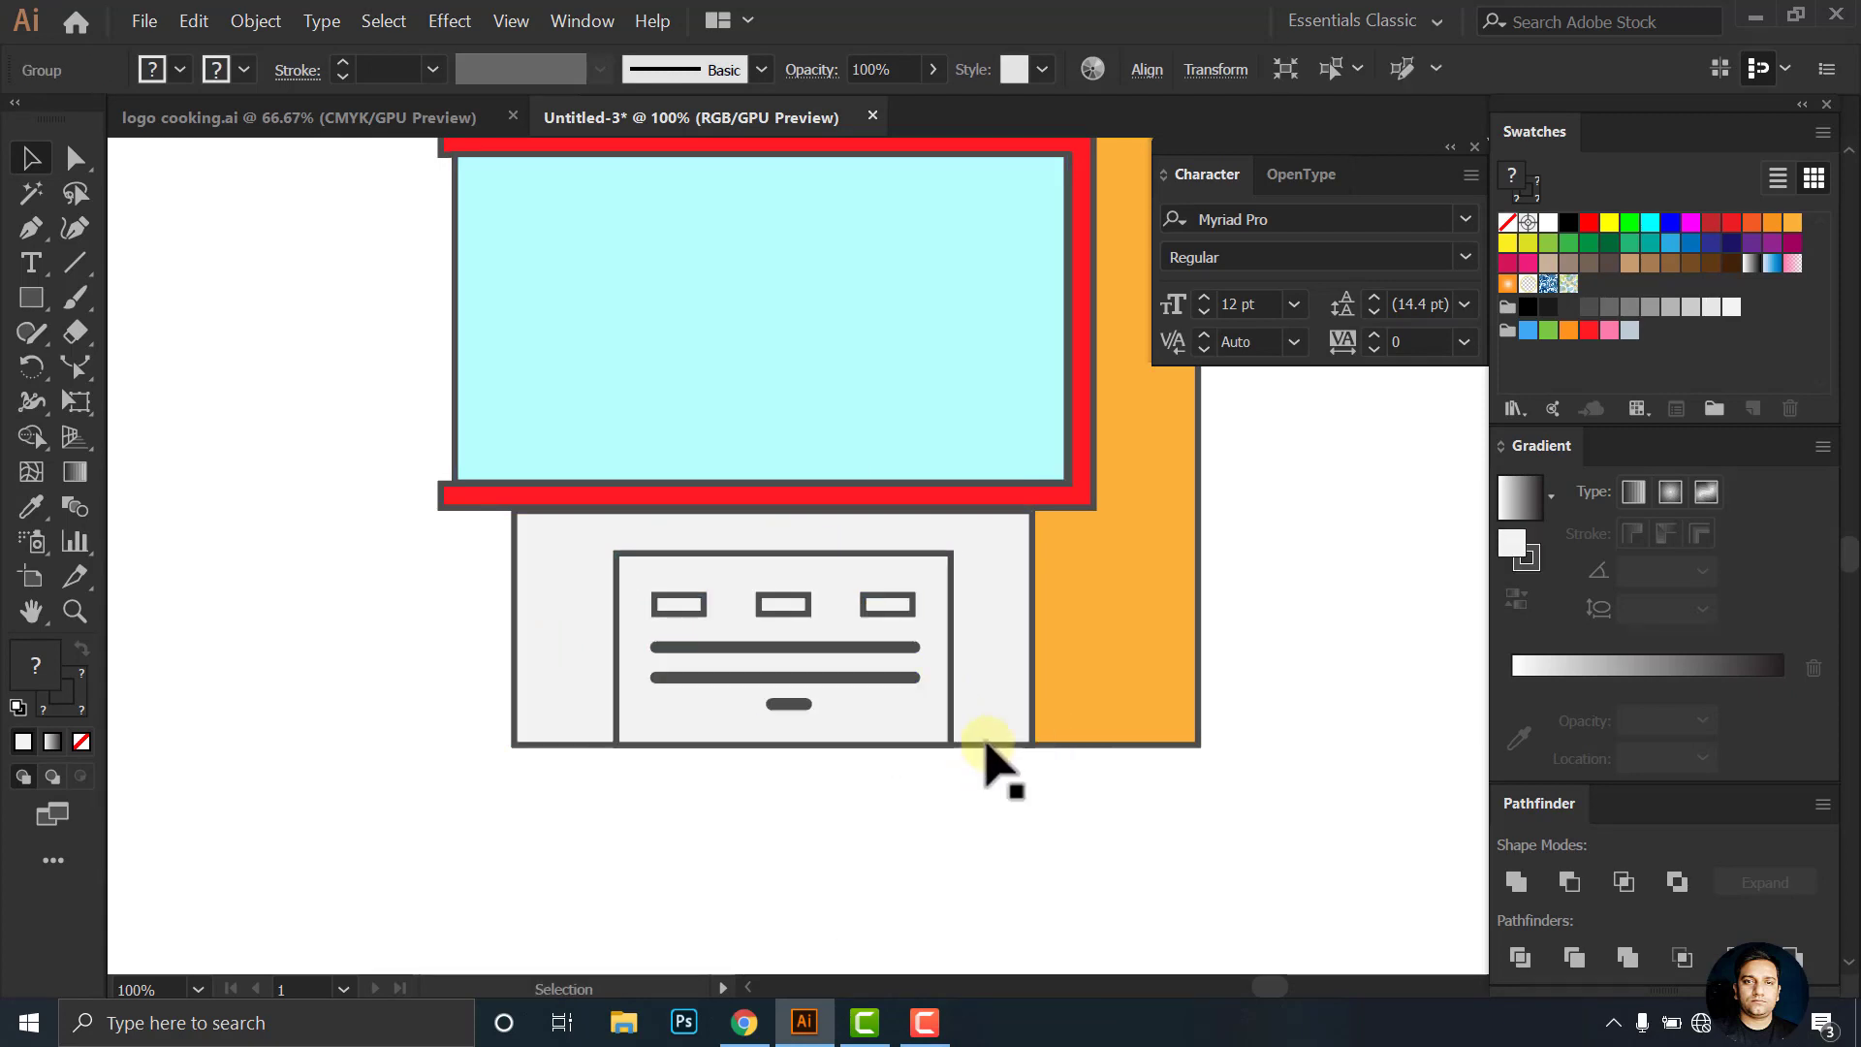
# Center the grouped panel horizontally within the grey base
pyautogui.scroll(2, 979, 718)
pyautogui.hscroll(-1, 973, 668)
pyautogui.moveTo(1129, 748)
pyautogui.mouseDown()
pyautogui.moveTo(1105, 737)
pyautogui.moveTo(1150, 789)
pyautogui.mouseUp()
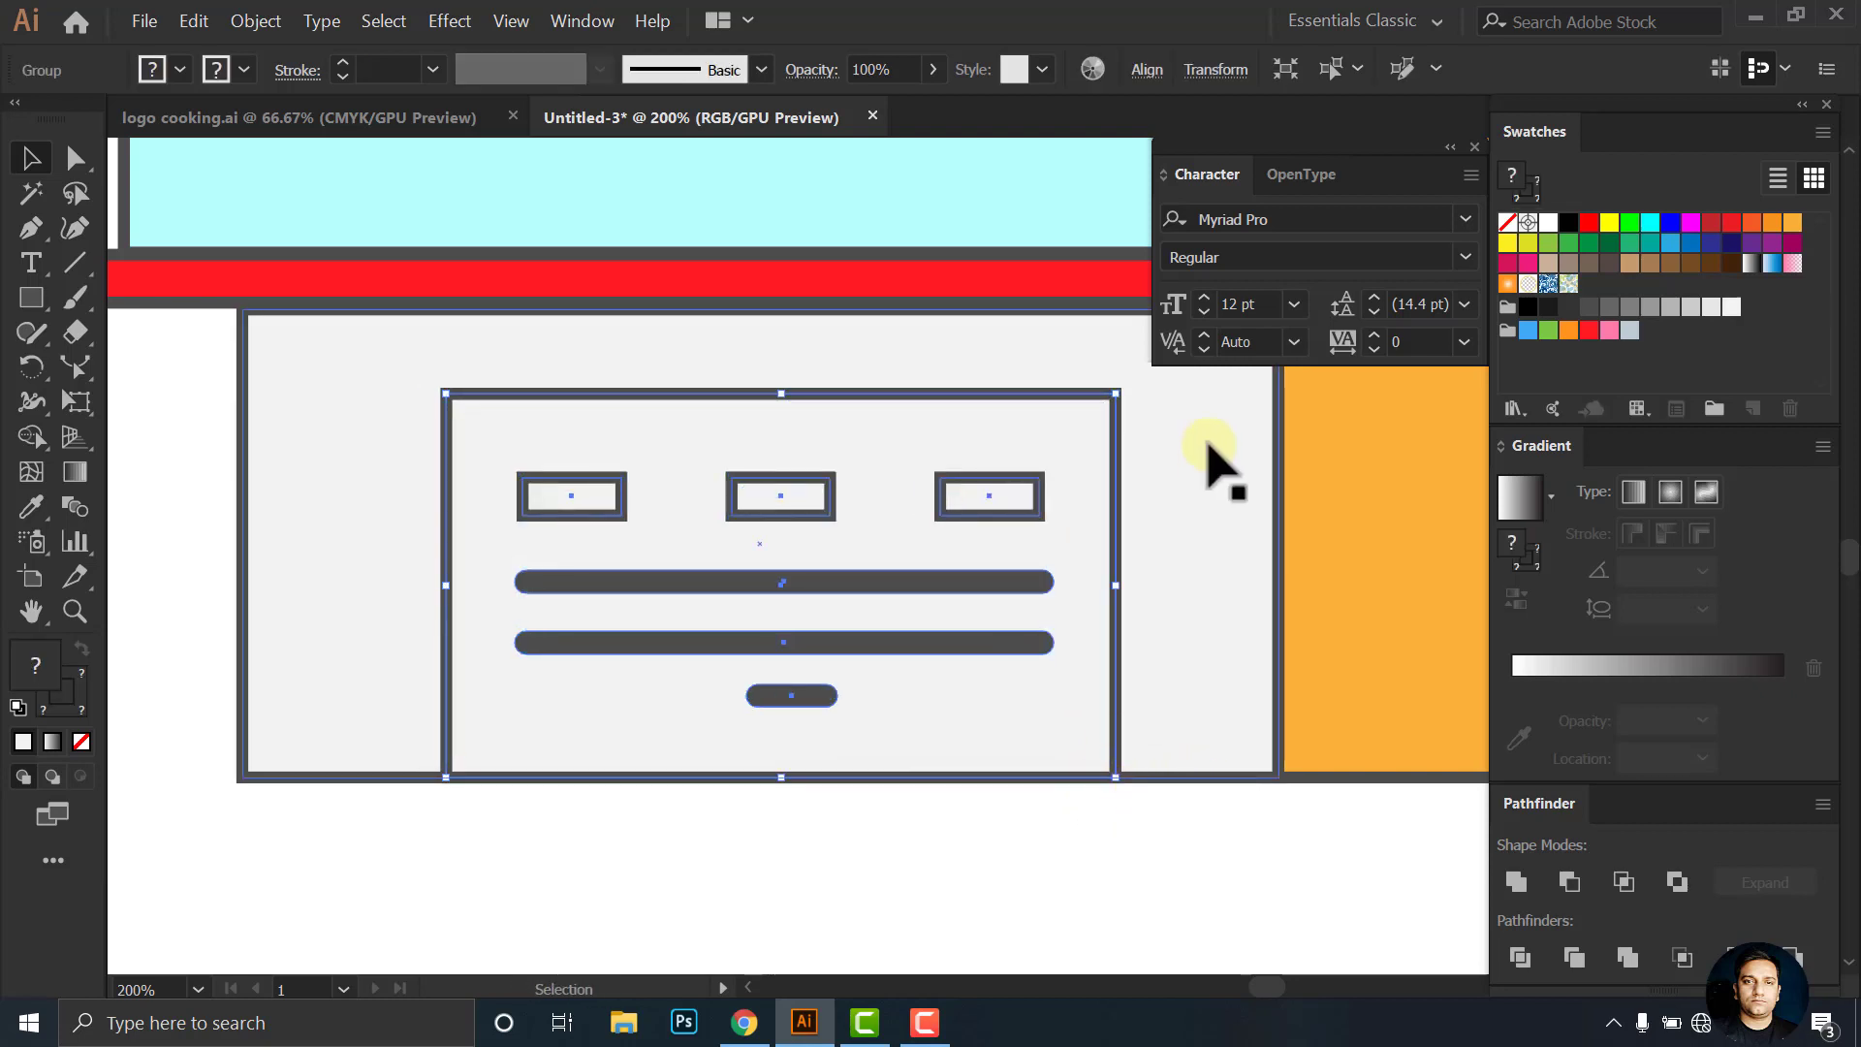
pyautogui.click(1144, 70)
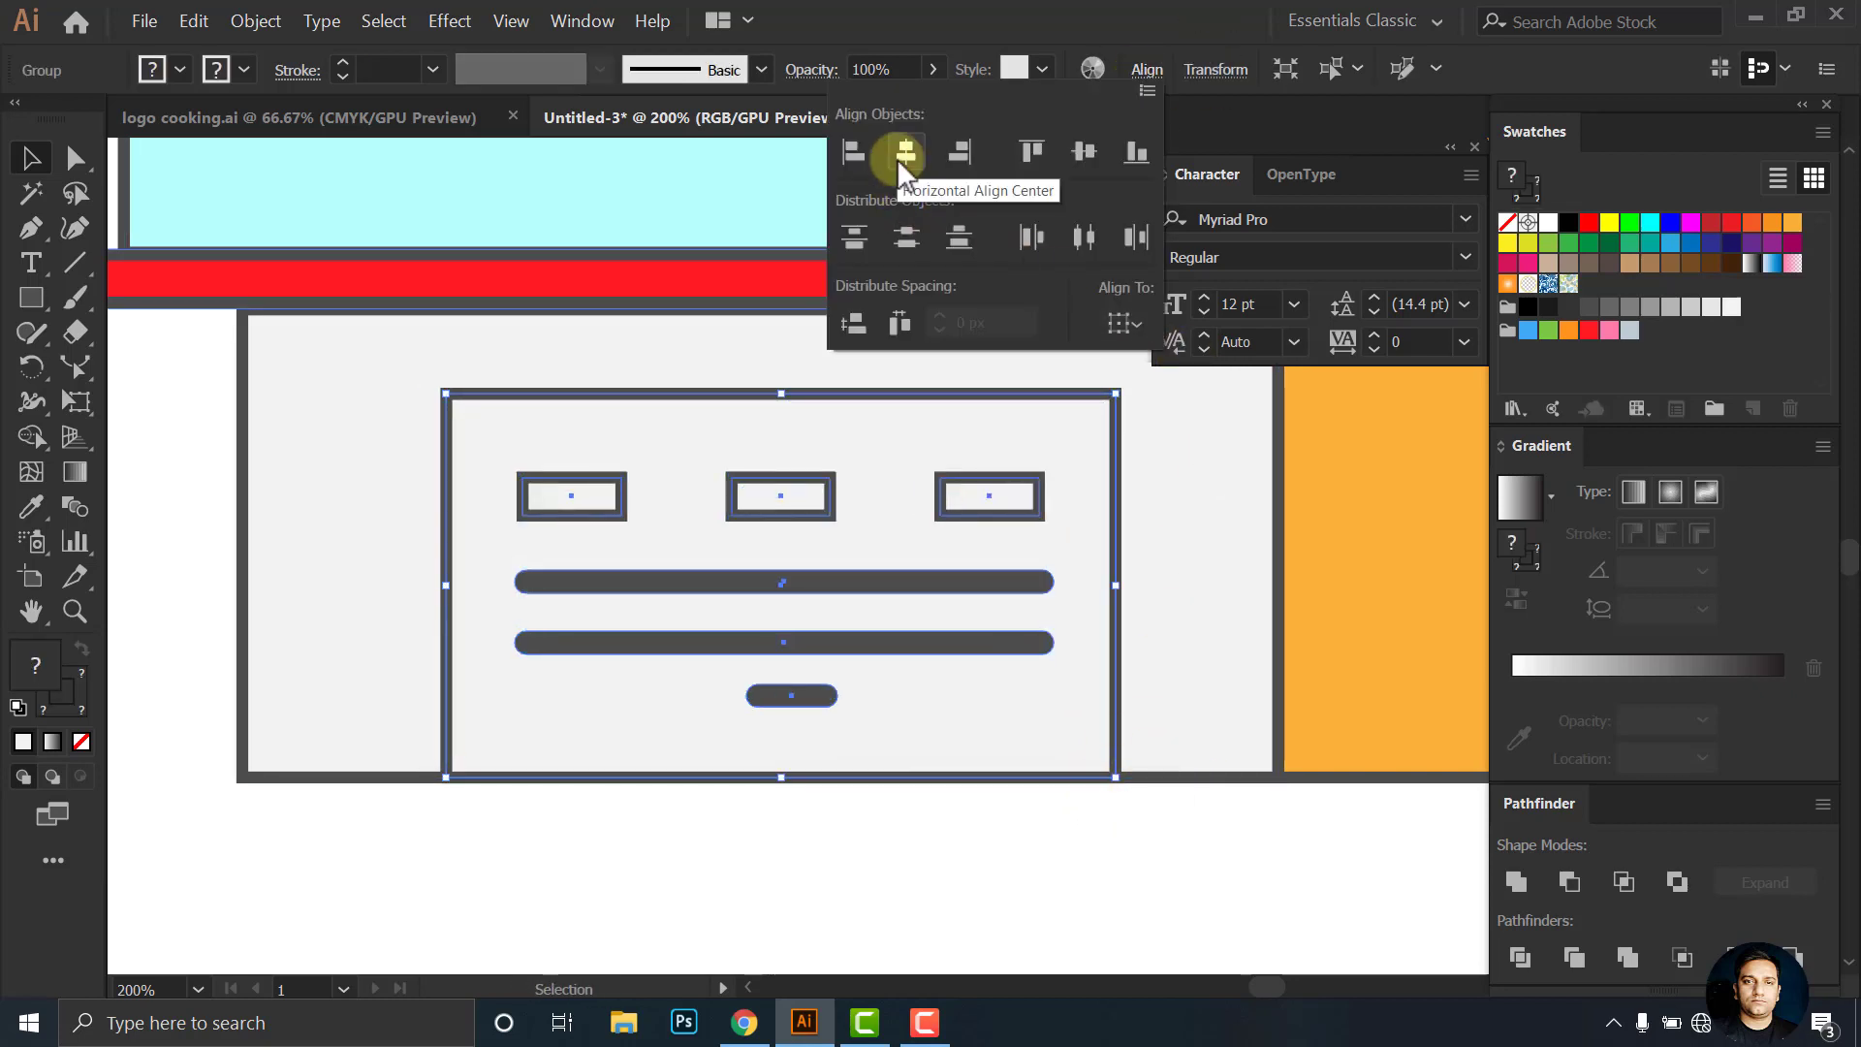
pyautogui.click(1105, 720)
# Bring the whole storefront into view and deselect the panel group
pyautogui.scroll(-2, 1060, 727)
pyautogui.moveTo(1011, 539); pyautogui.dragTo(987, 648)
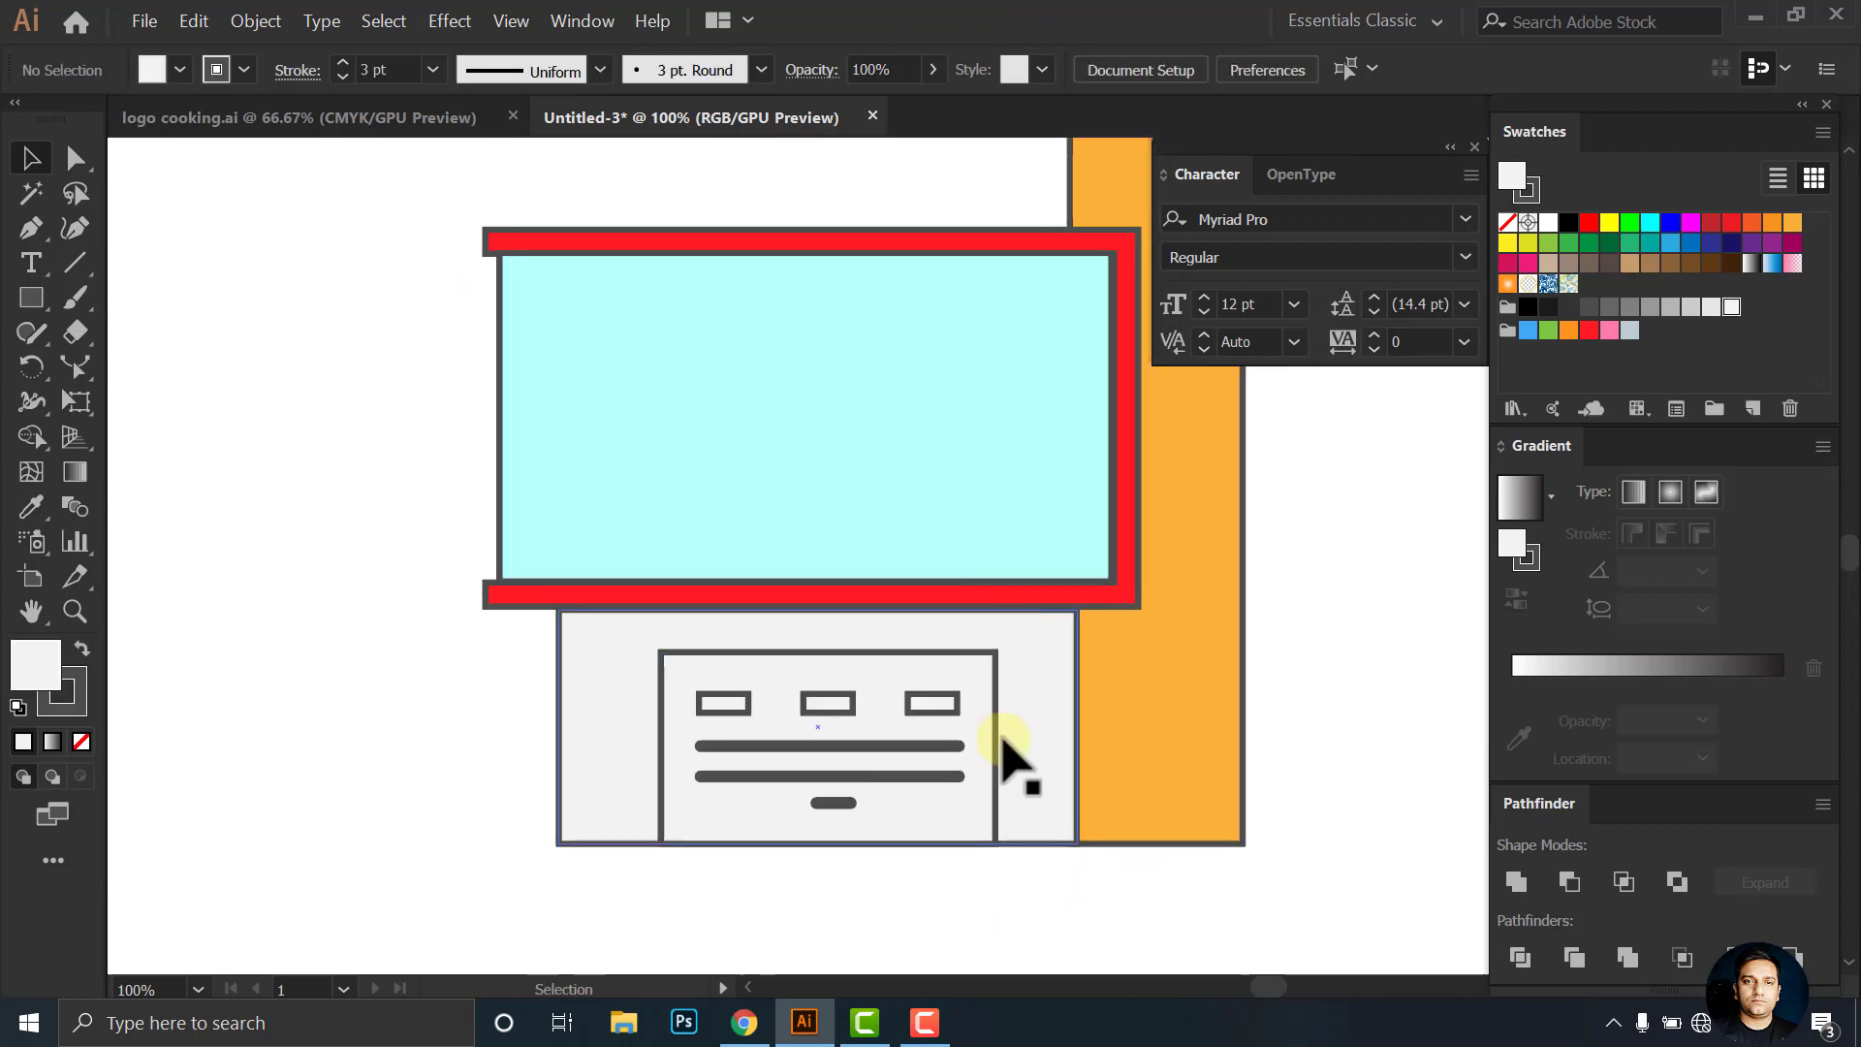
pyautogui.click(985, 747)
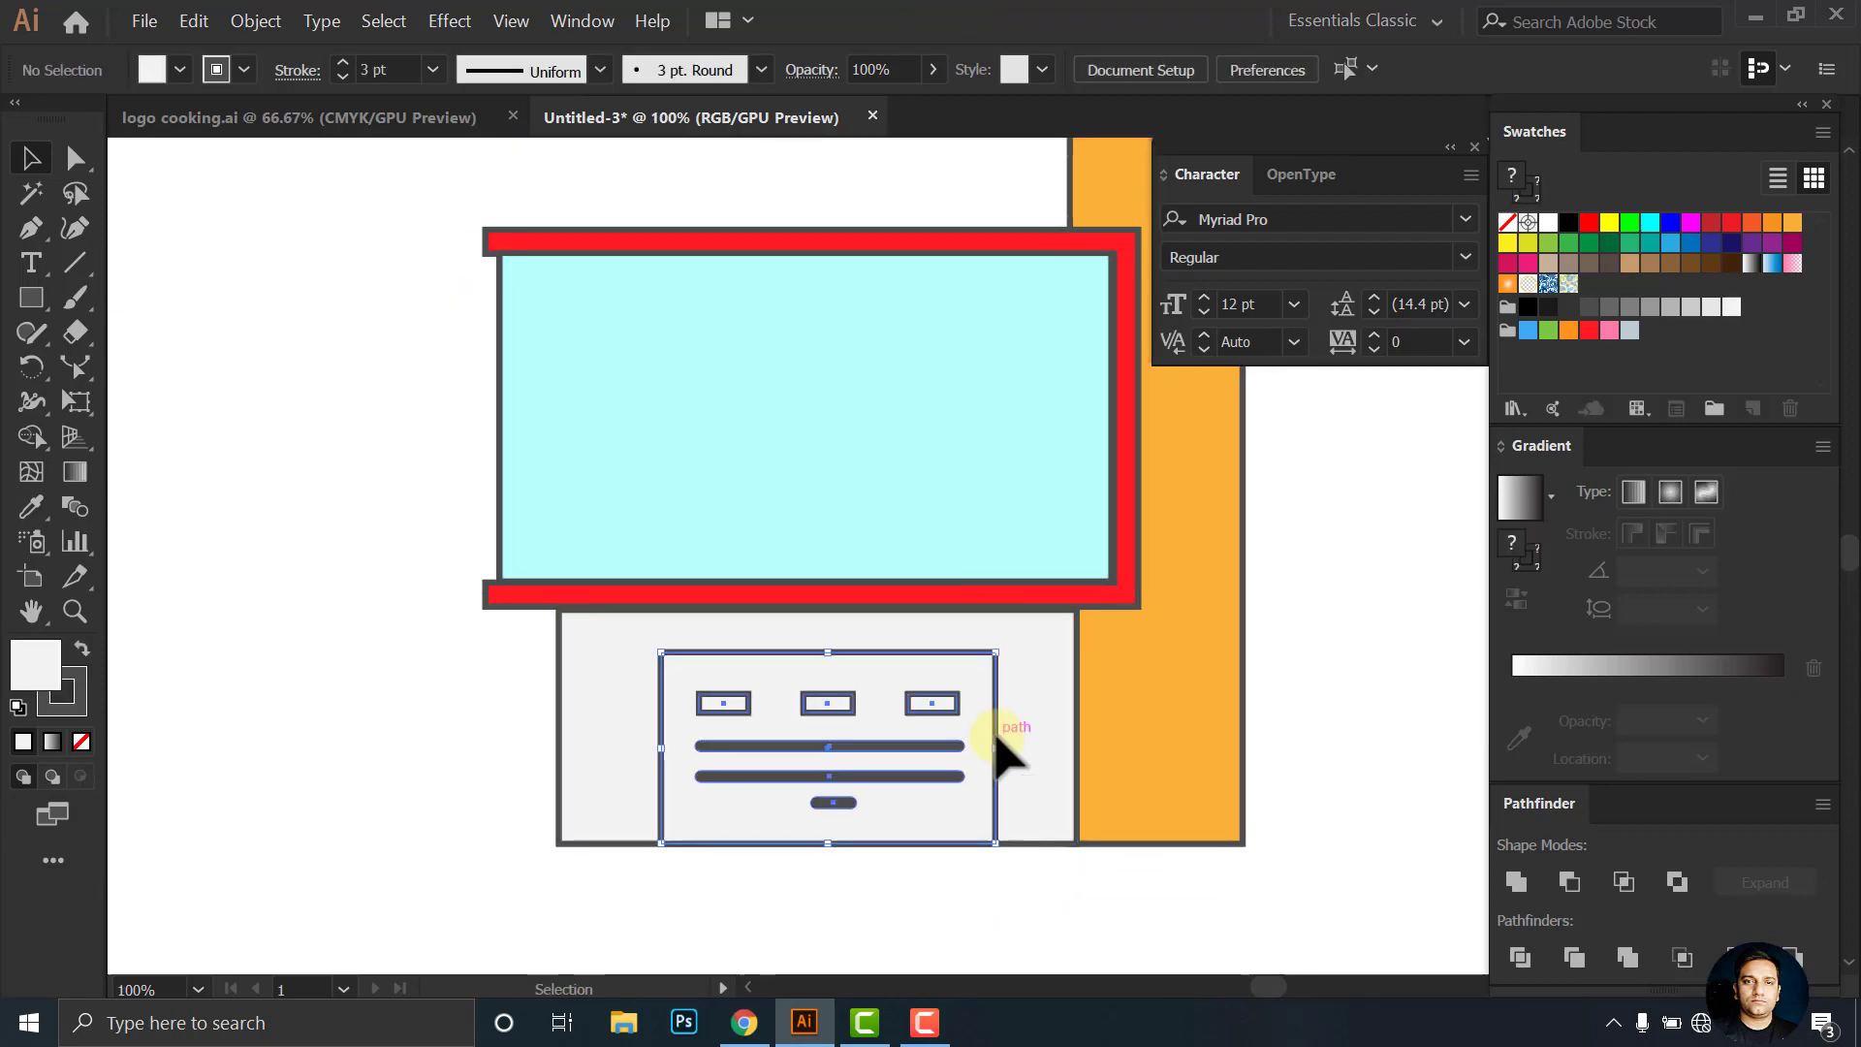
pyautogui.click(1036, 921)
pyautogui.scroll(1, 922, 623)
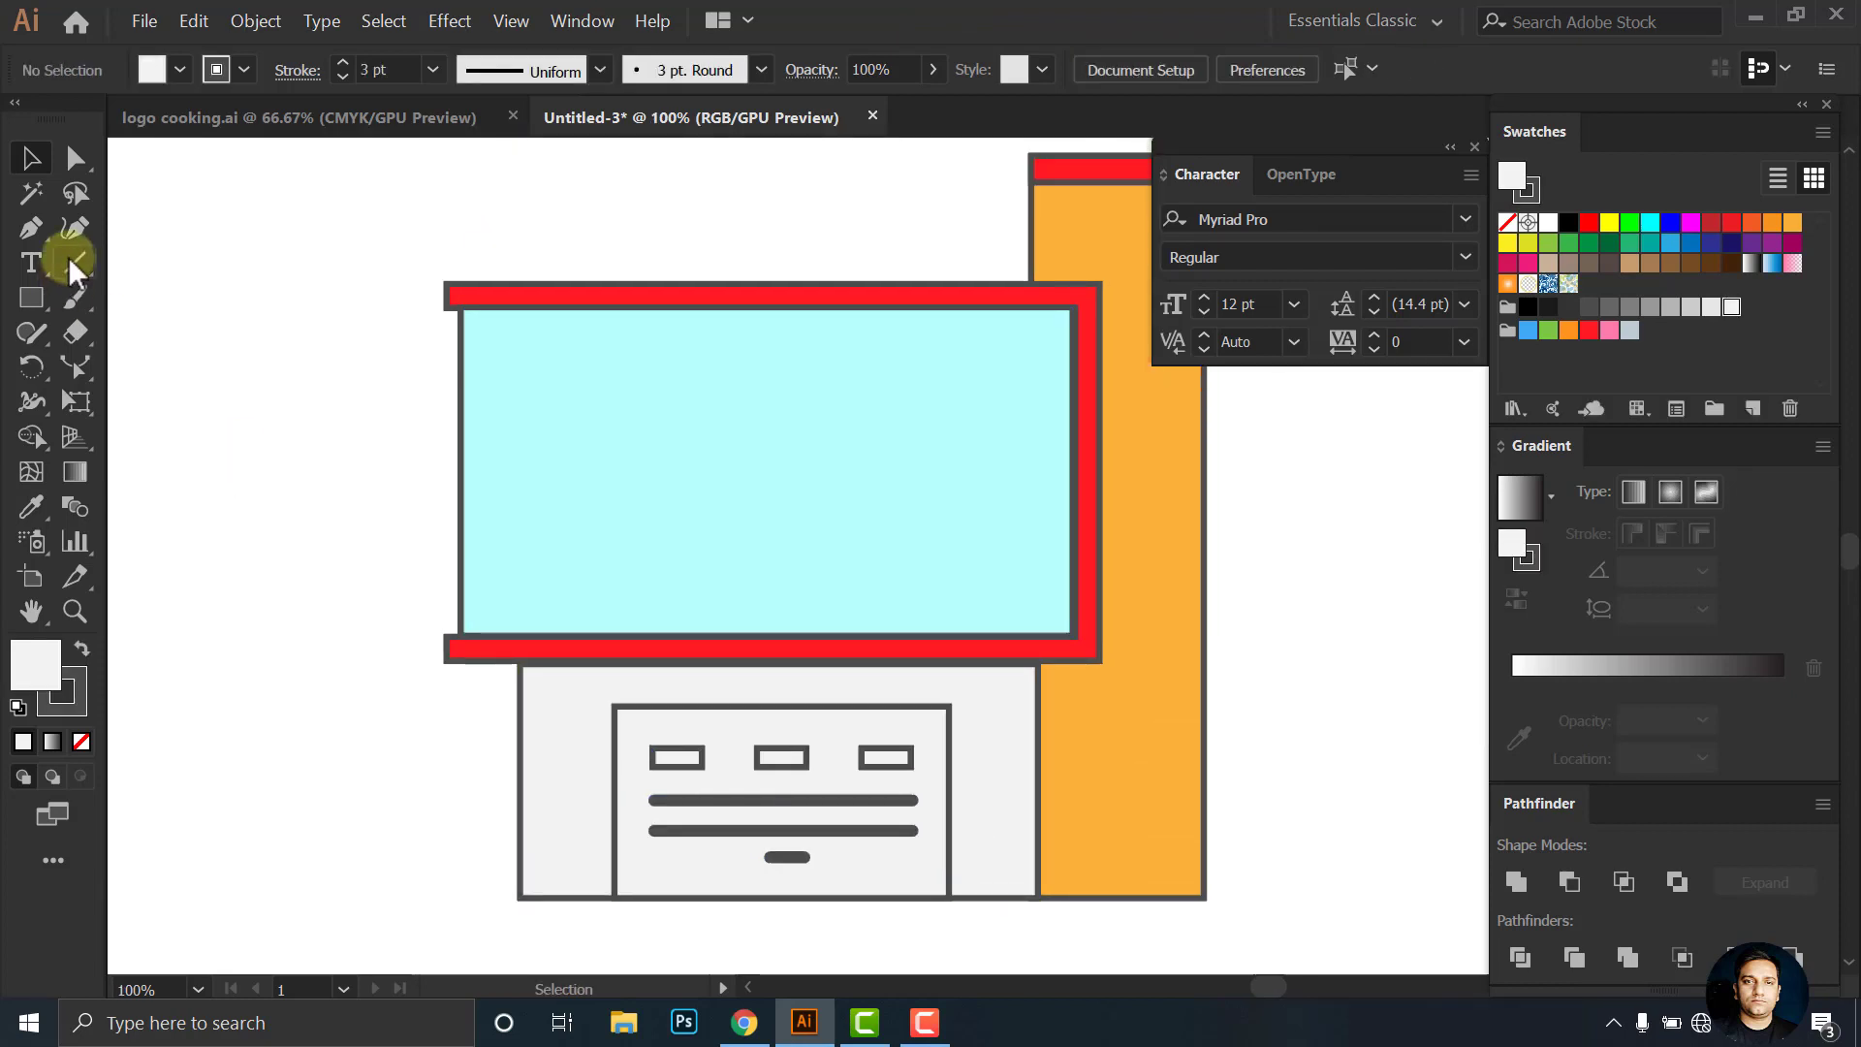
# Draw vertical dividers splitting the cyan window into panes
pyautogui.click(74, 263)
pyautogui.moveTo(641, 307)
pyautogui.mouseDown()
pyautogui.moveTo(670, 571)
pyautogui.moveTo(870, 500)
pyautogui.mouseUp()
pyautogui.click(31, 157)
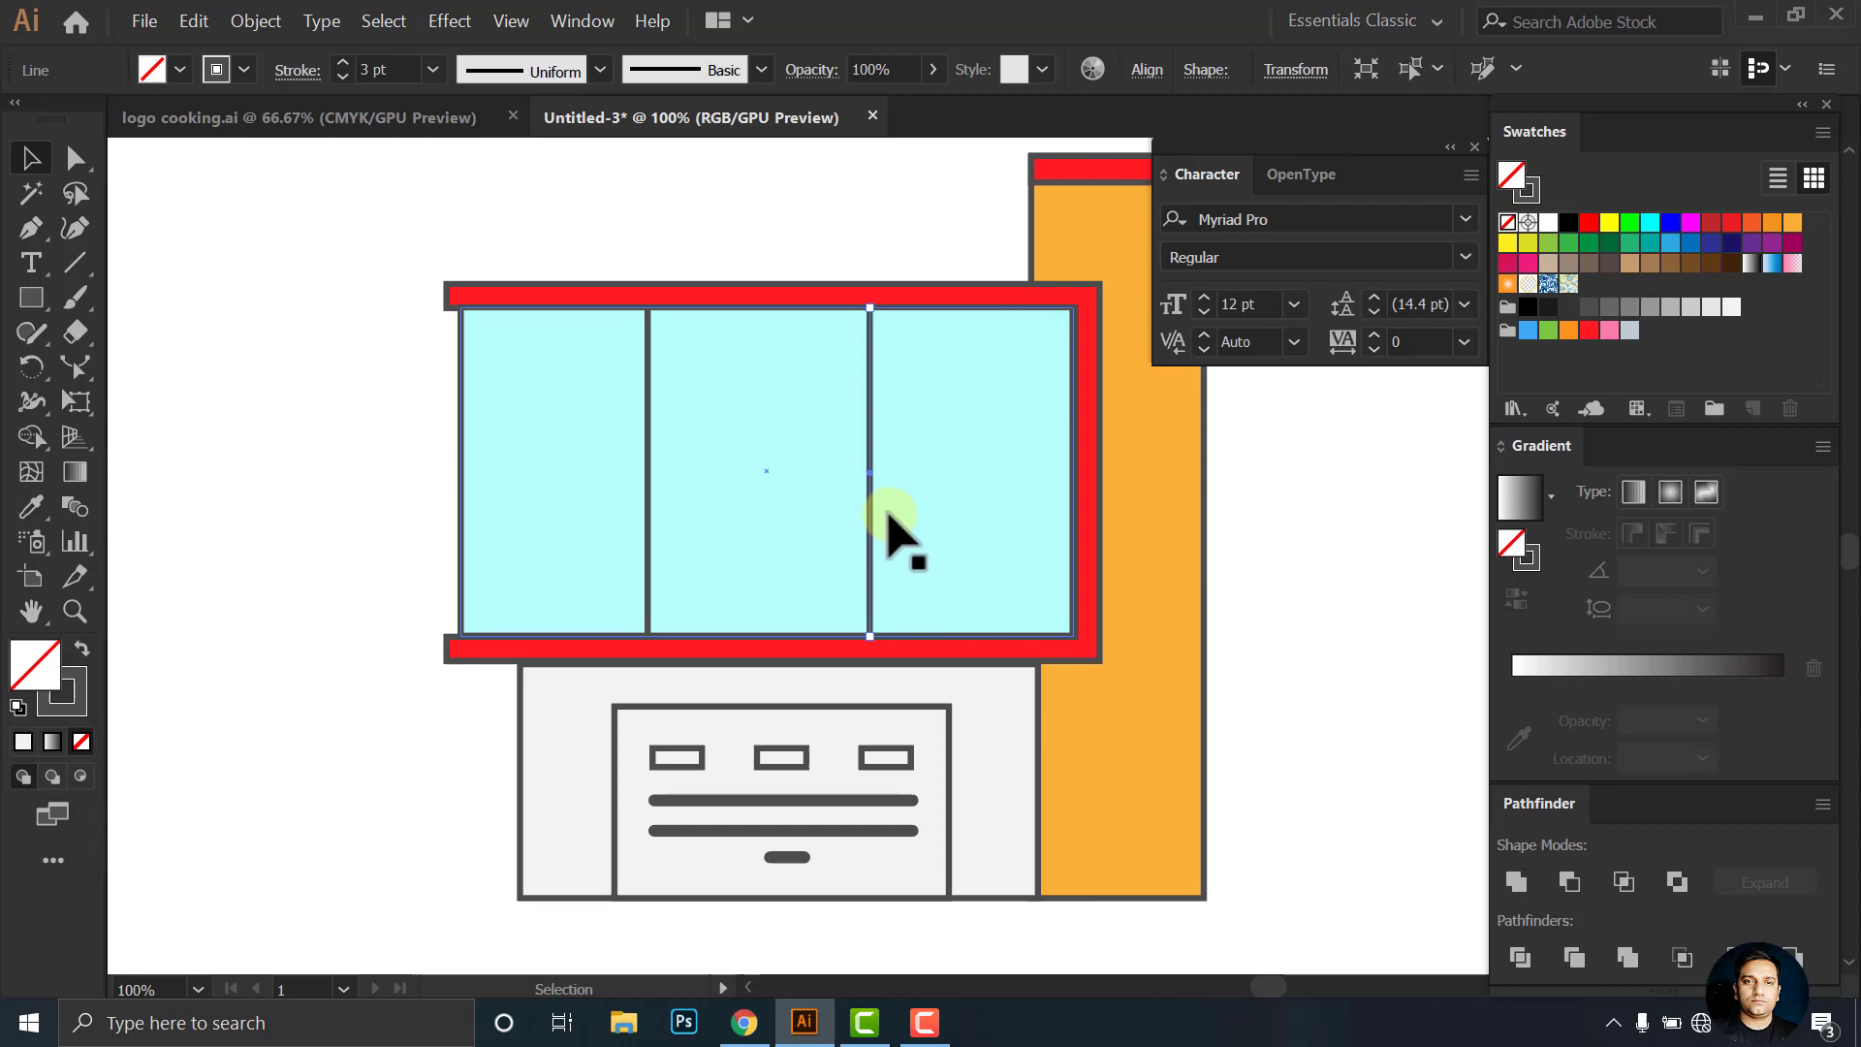
pyautogui.click(72, 266)
pyautogui.scroll(1, 1047, 610)
pyautogui.scroll(1, 1059, 594)
pyautogui.moveTo(1067, 553); pyautogui.dragTo(984, 739)
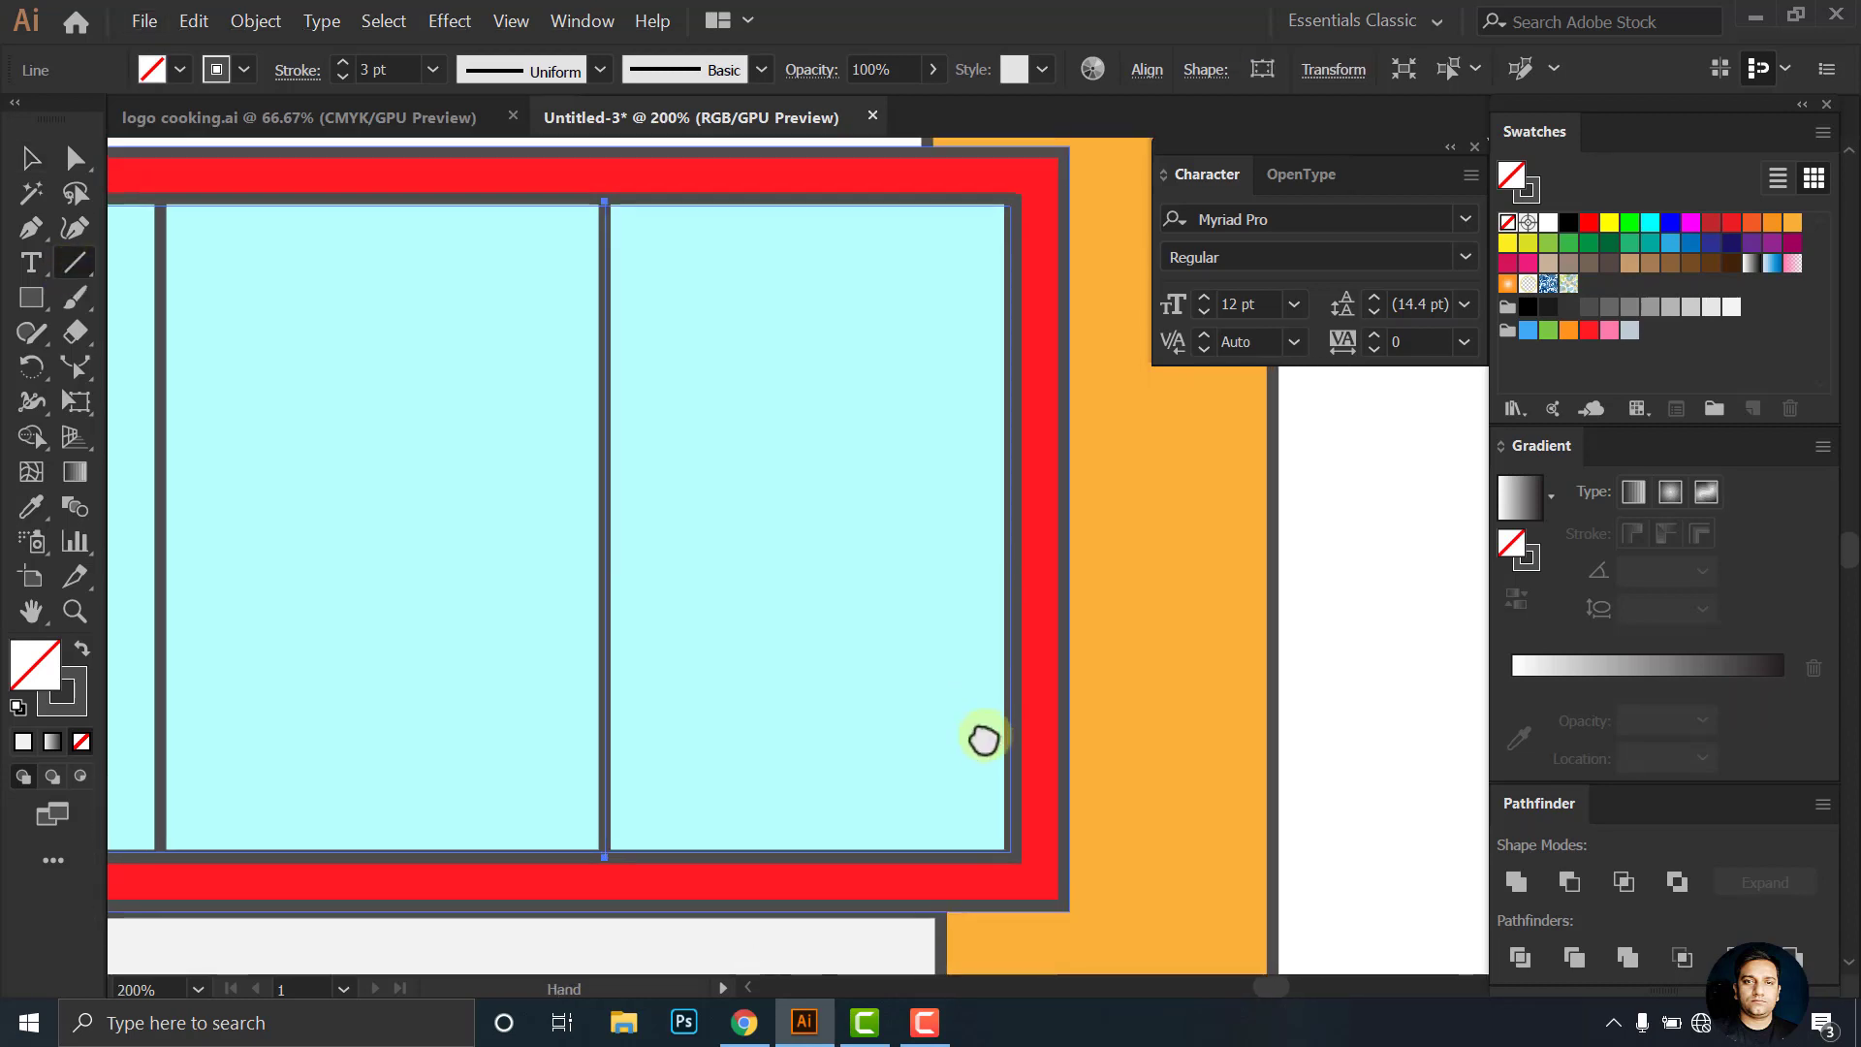
pyautogui.moveTo(877, 553); pyautogui.dragTo(865, 665)
# Draw a 5 pt horizontal slat across the right pane and repeat copies downward
pyautogui.moveTo(558, 388); pyautogui.dragTo(999, 387)
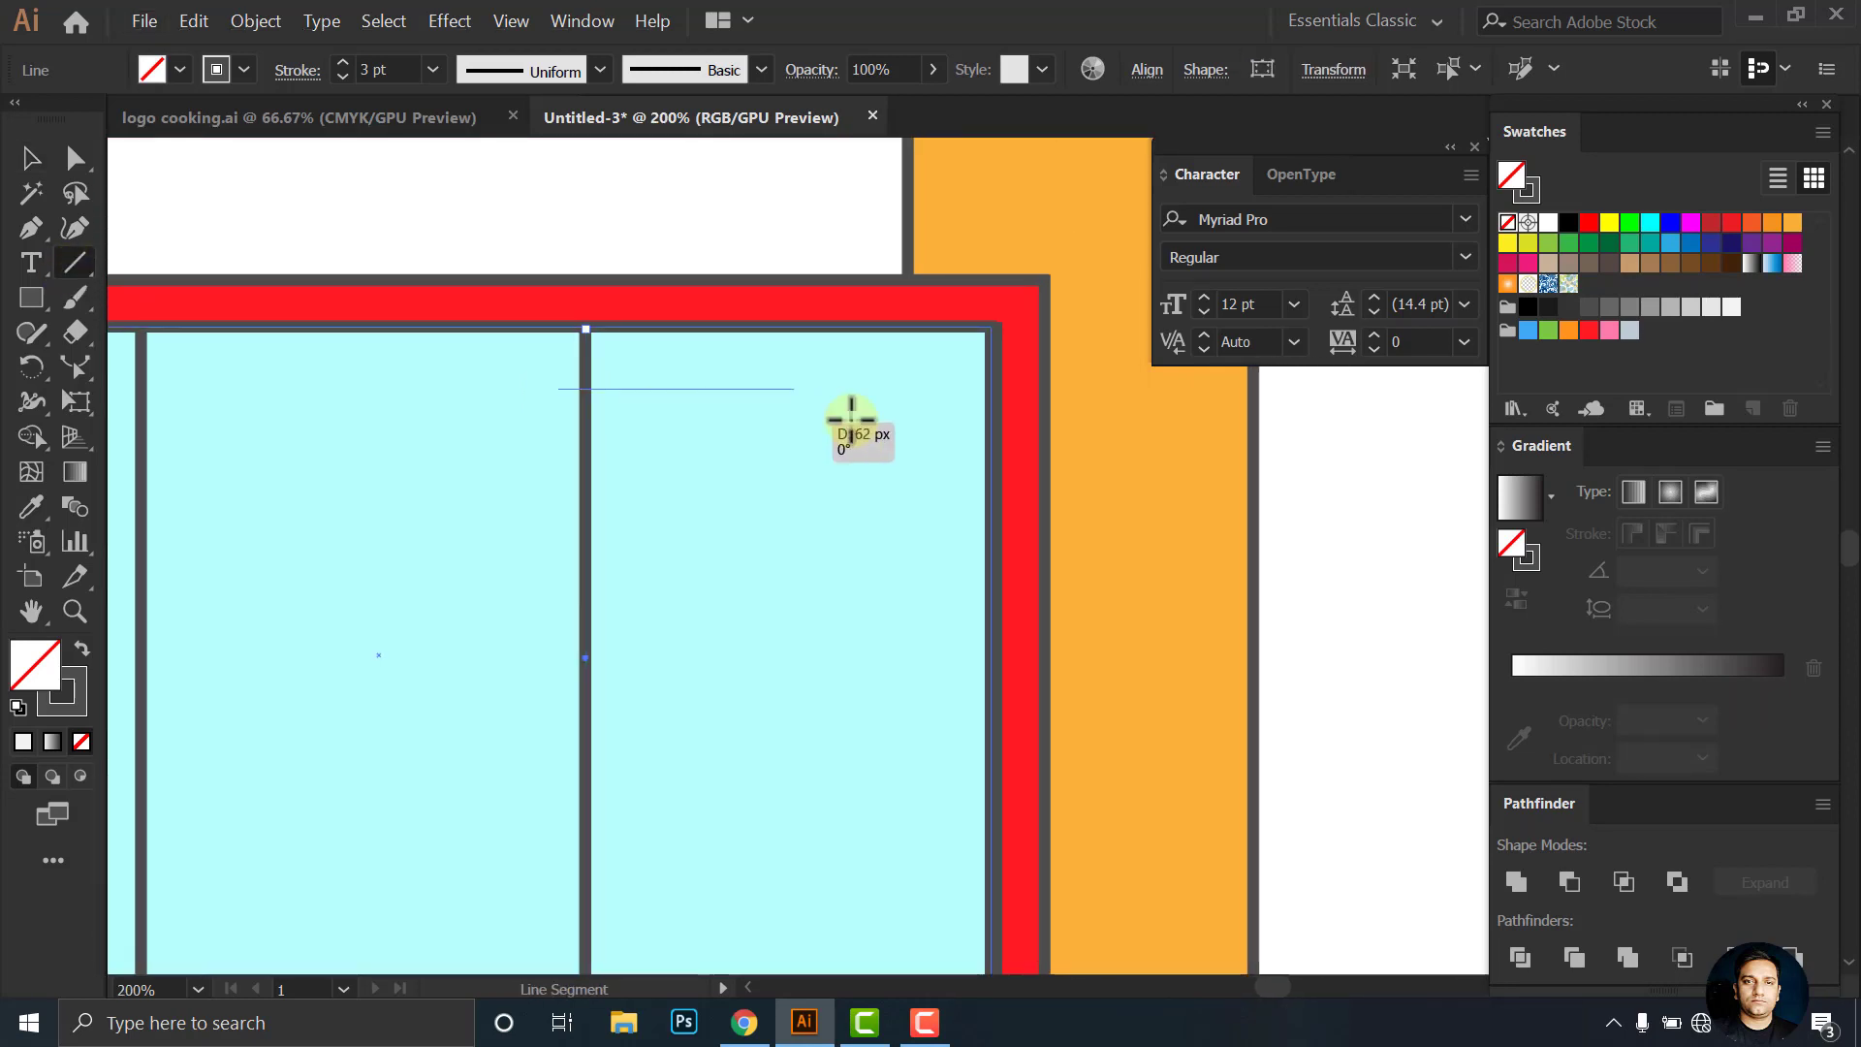
pyautogui.write('v')
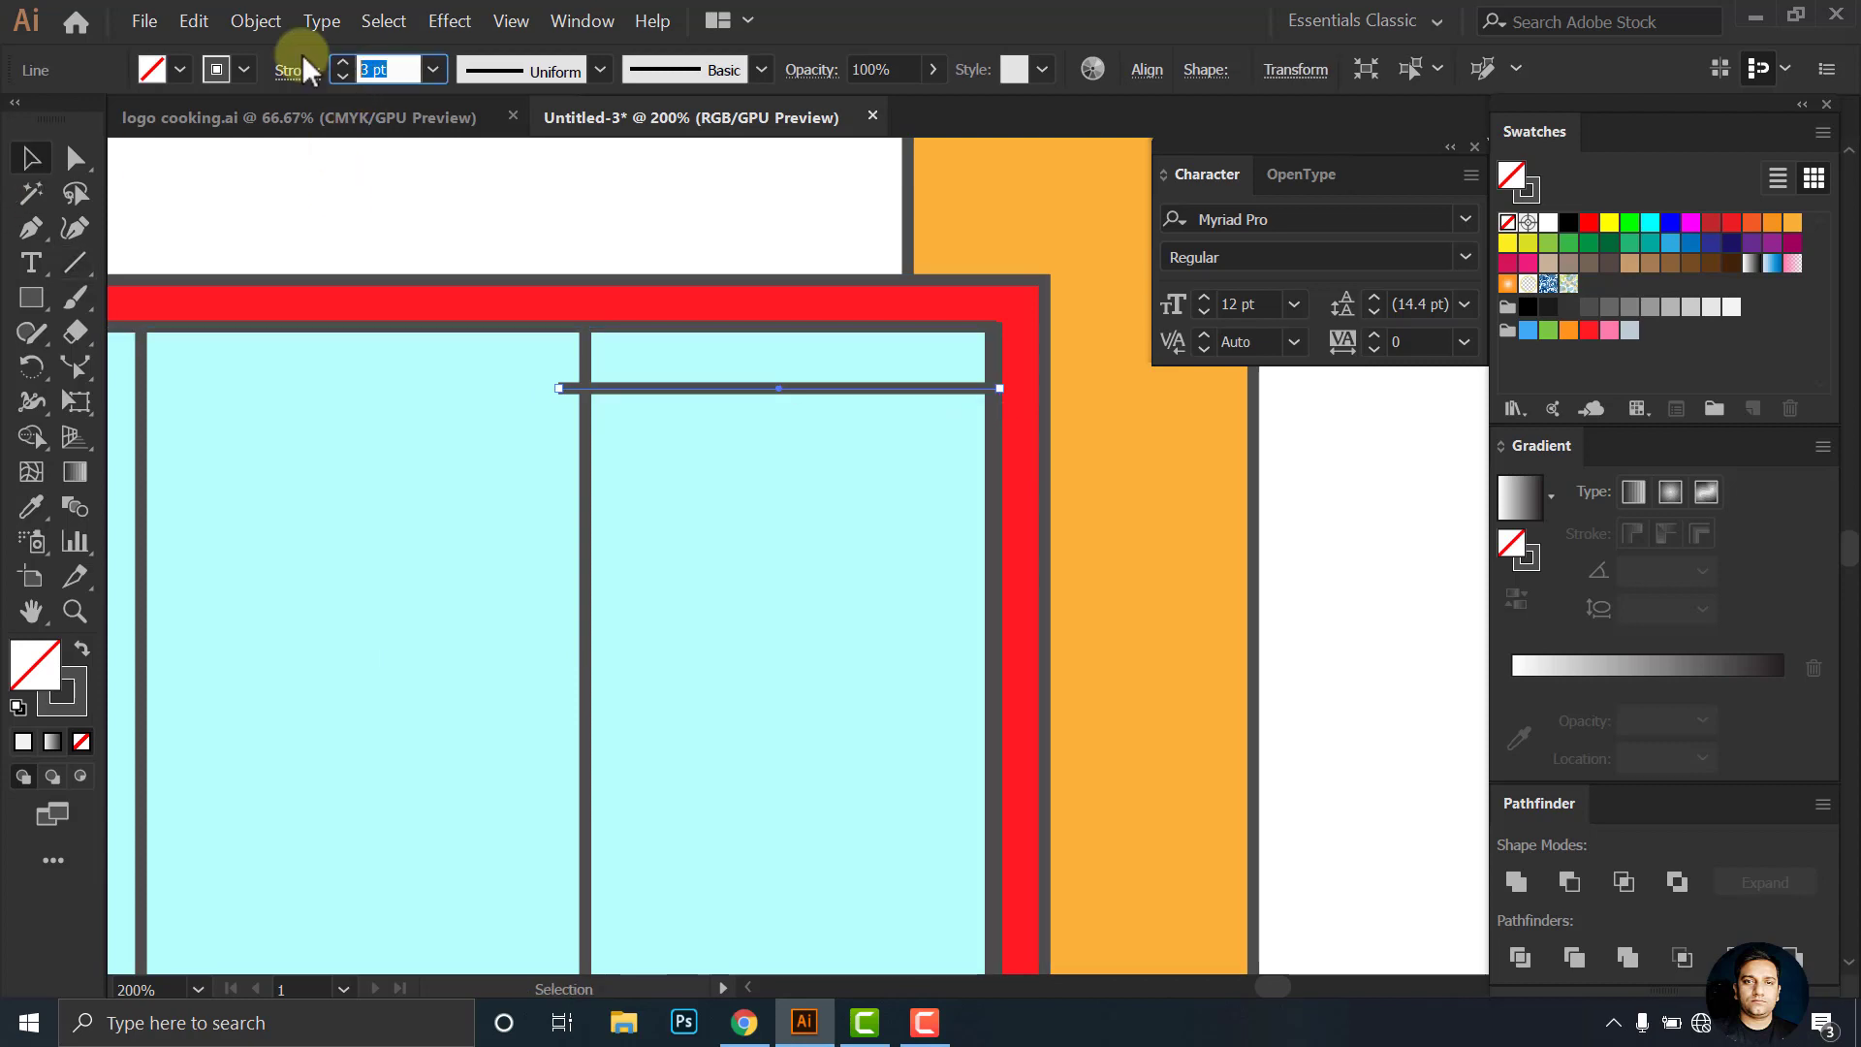
pyautogui.write('5')
pyautogui.press('Return')
pyautogui.moveTo(675, 392); pyautogui.dragTo(672, 469)
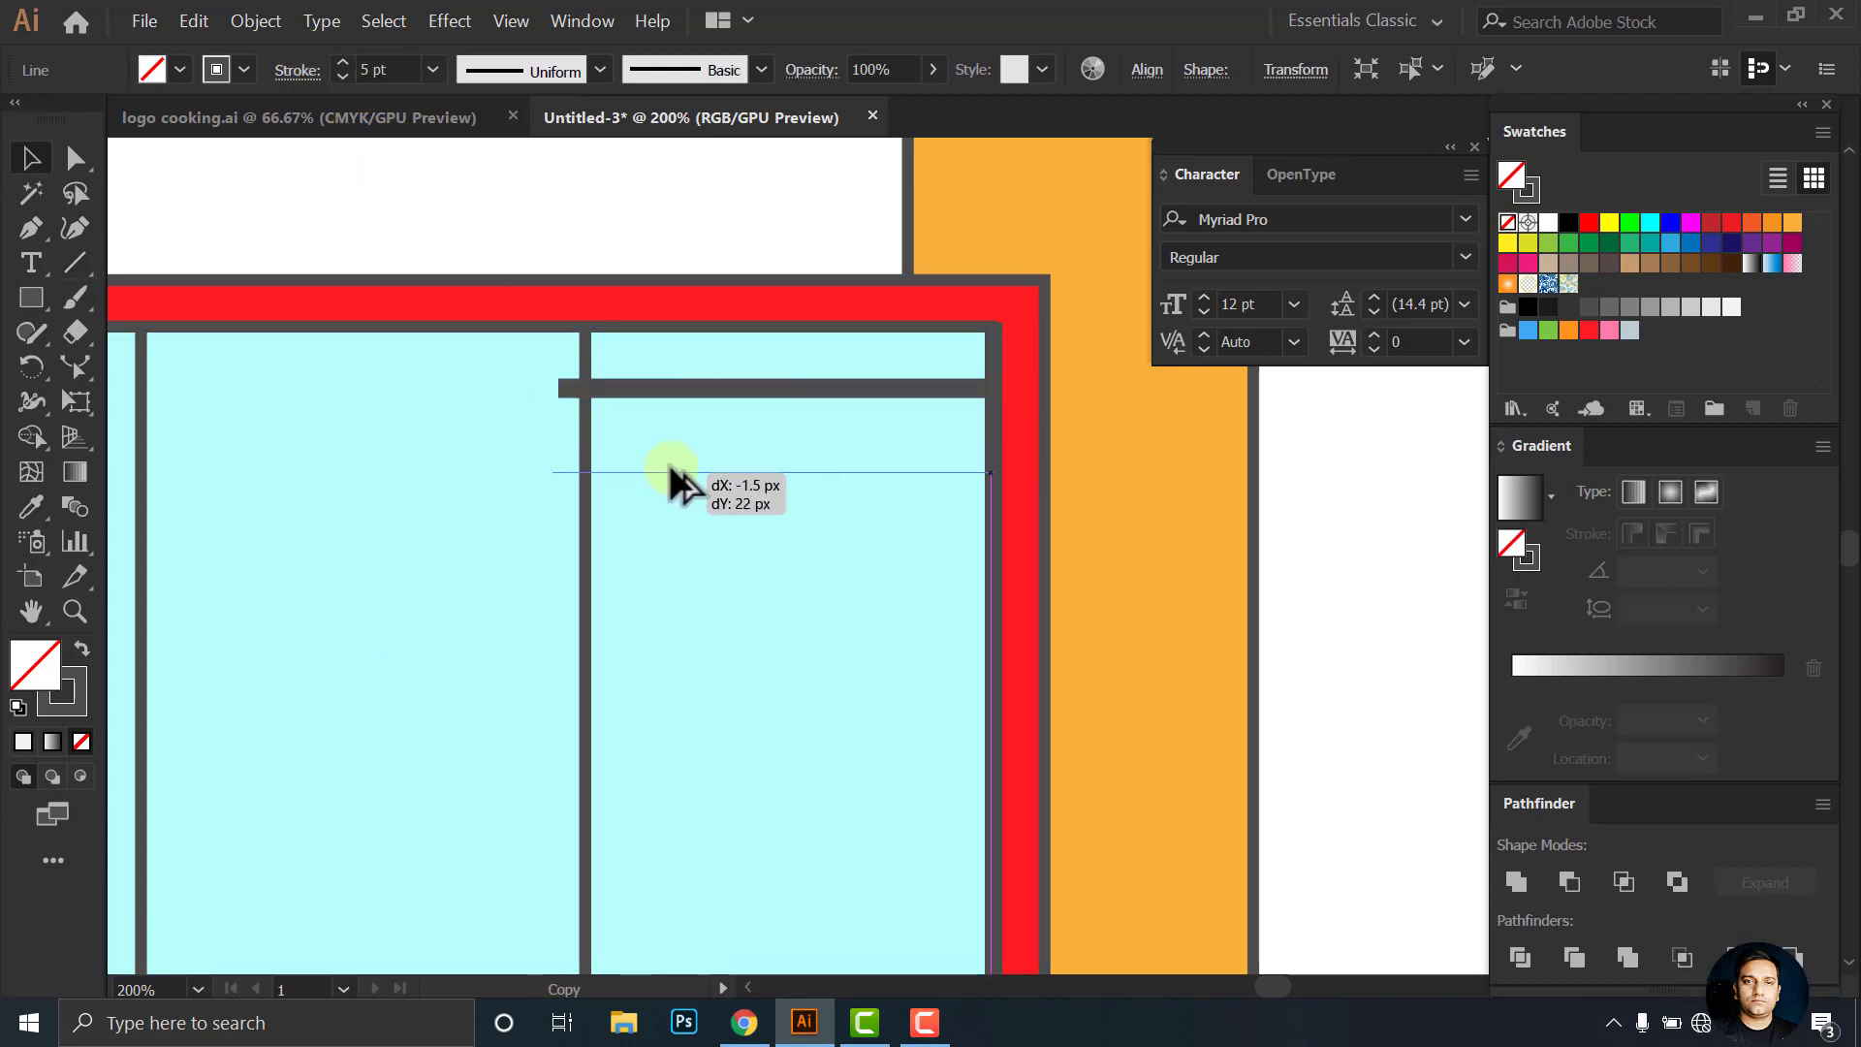
pyautogui.hotkey('ctrl', 'd')
pyautogui.hotkey('ctrl', 'd')
pyautogui.hotkey('ctrl', 'd')
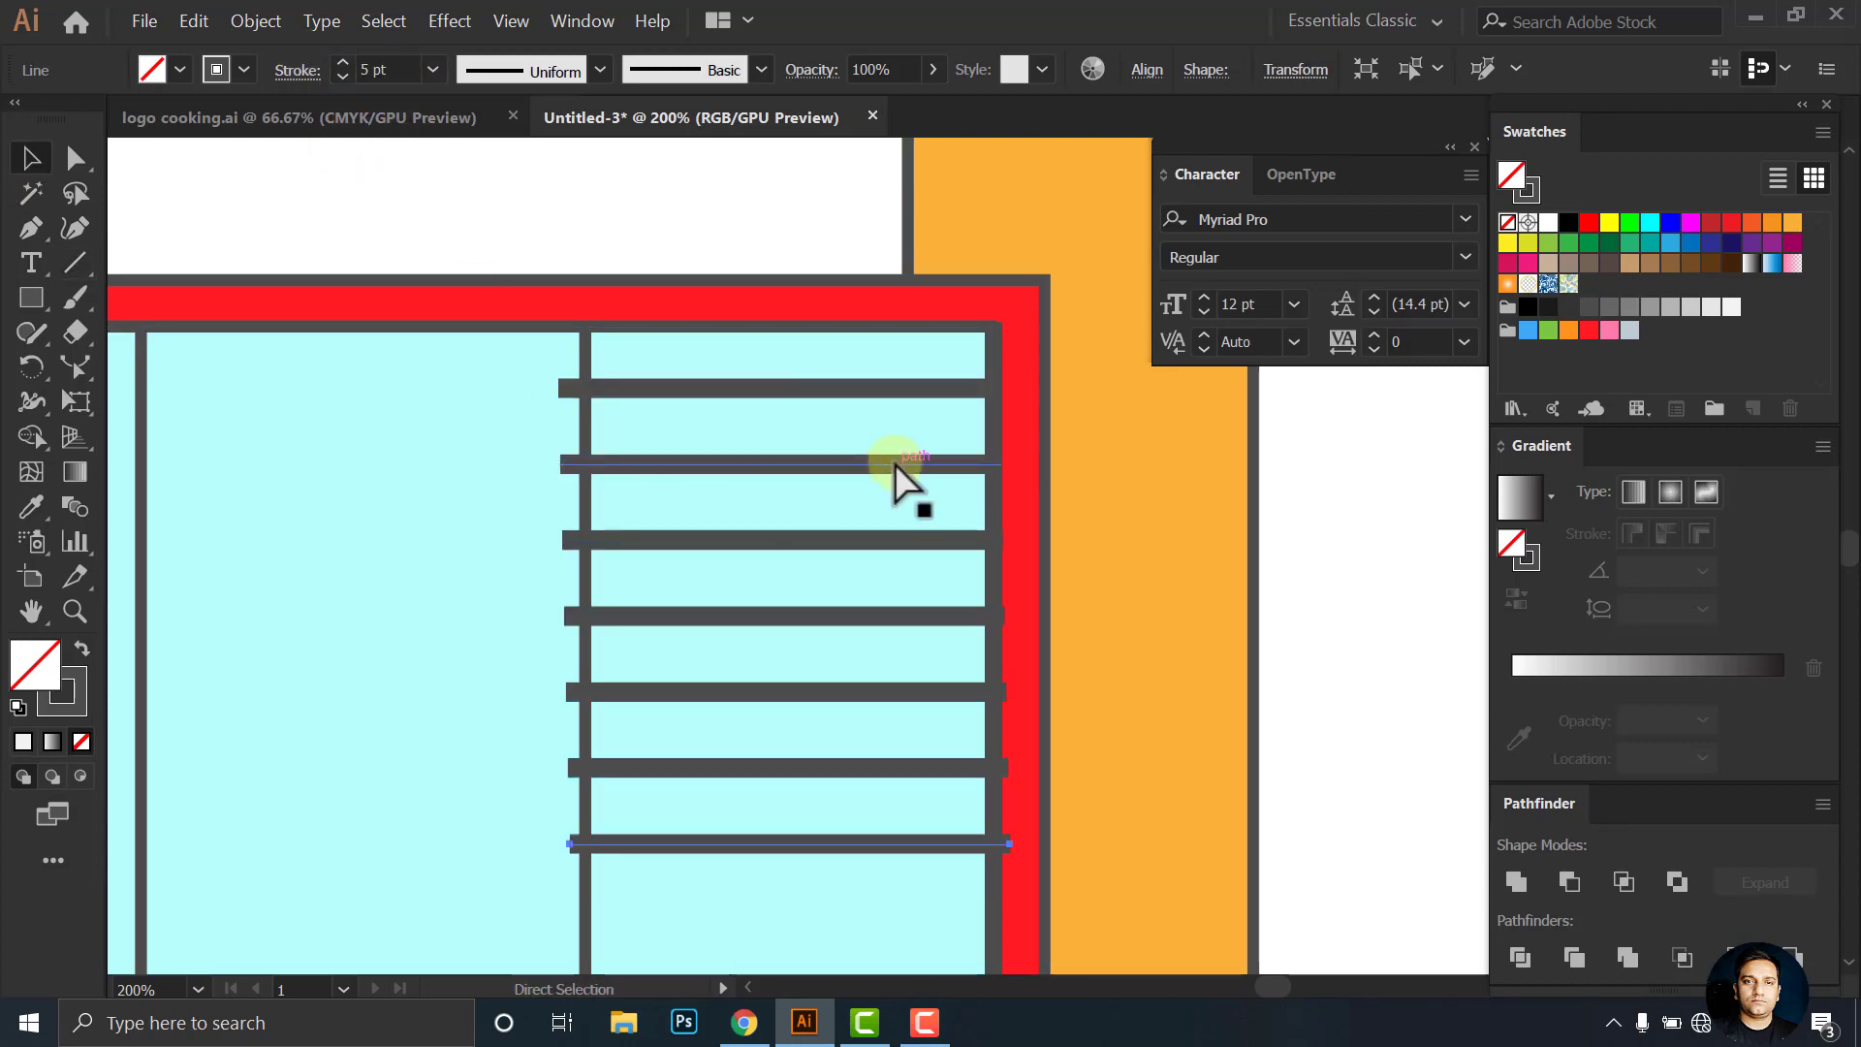
pyautogui.hotkey('ctrl', 'd')
pyautogui.hotkey('ctrl', 'd')
pyautogui.hotkey('ctrl', 'd')
pyautogui.hotkey('ctrl', '-')
pyautogui.hotkey('ctrl', '-')
pyautogui.hotkey('ctrl', '-')
pyautogui.hotkey('ctrl', '+')
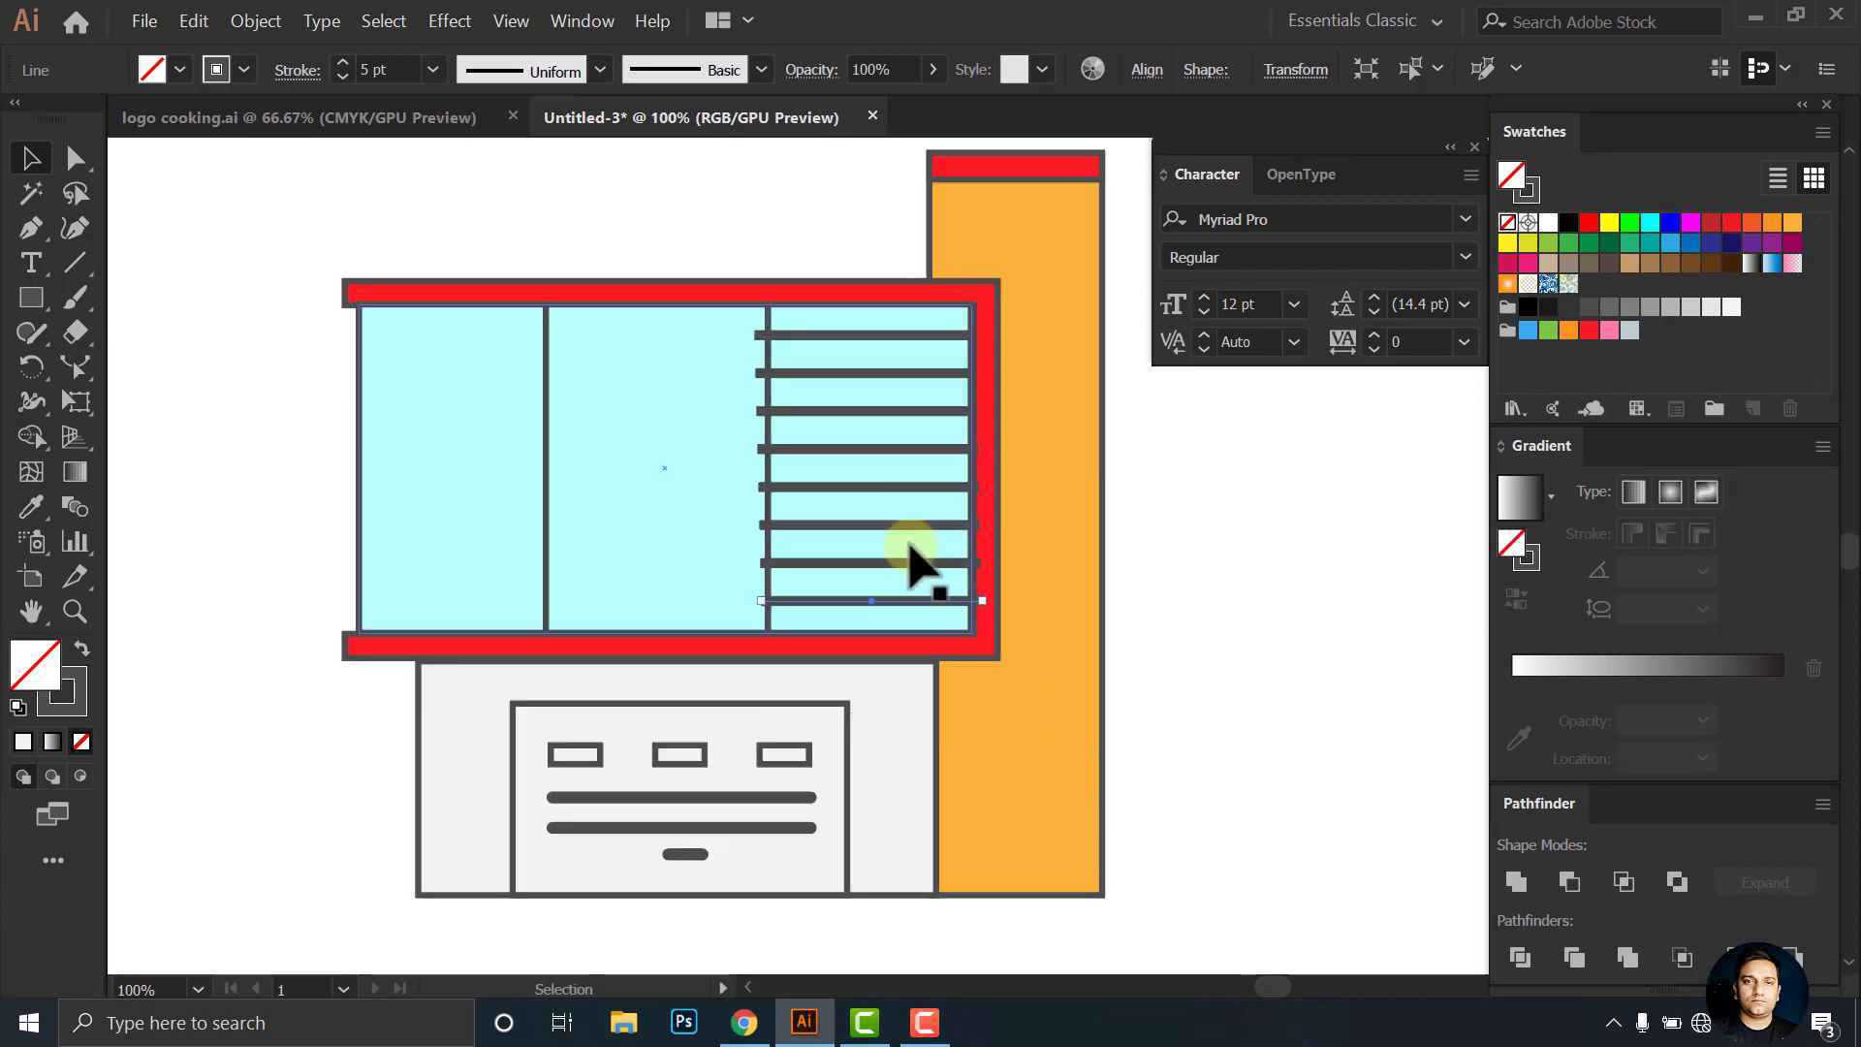
# Extend the selected slats slightly to the left, then deselect
pyautogui.scroll(2, 868, 358)
pyautogui.keyDown('shift'); pyautogui.click(852, 417); pyautogui.keyUp('shift')
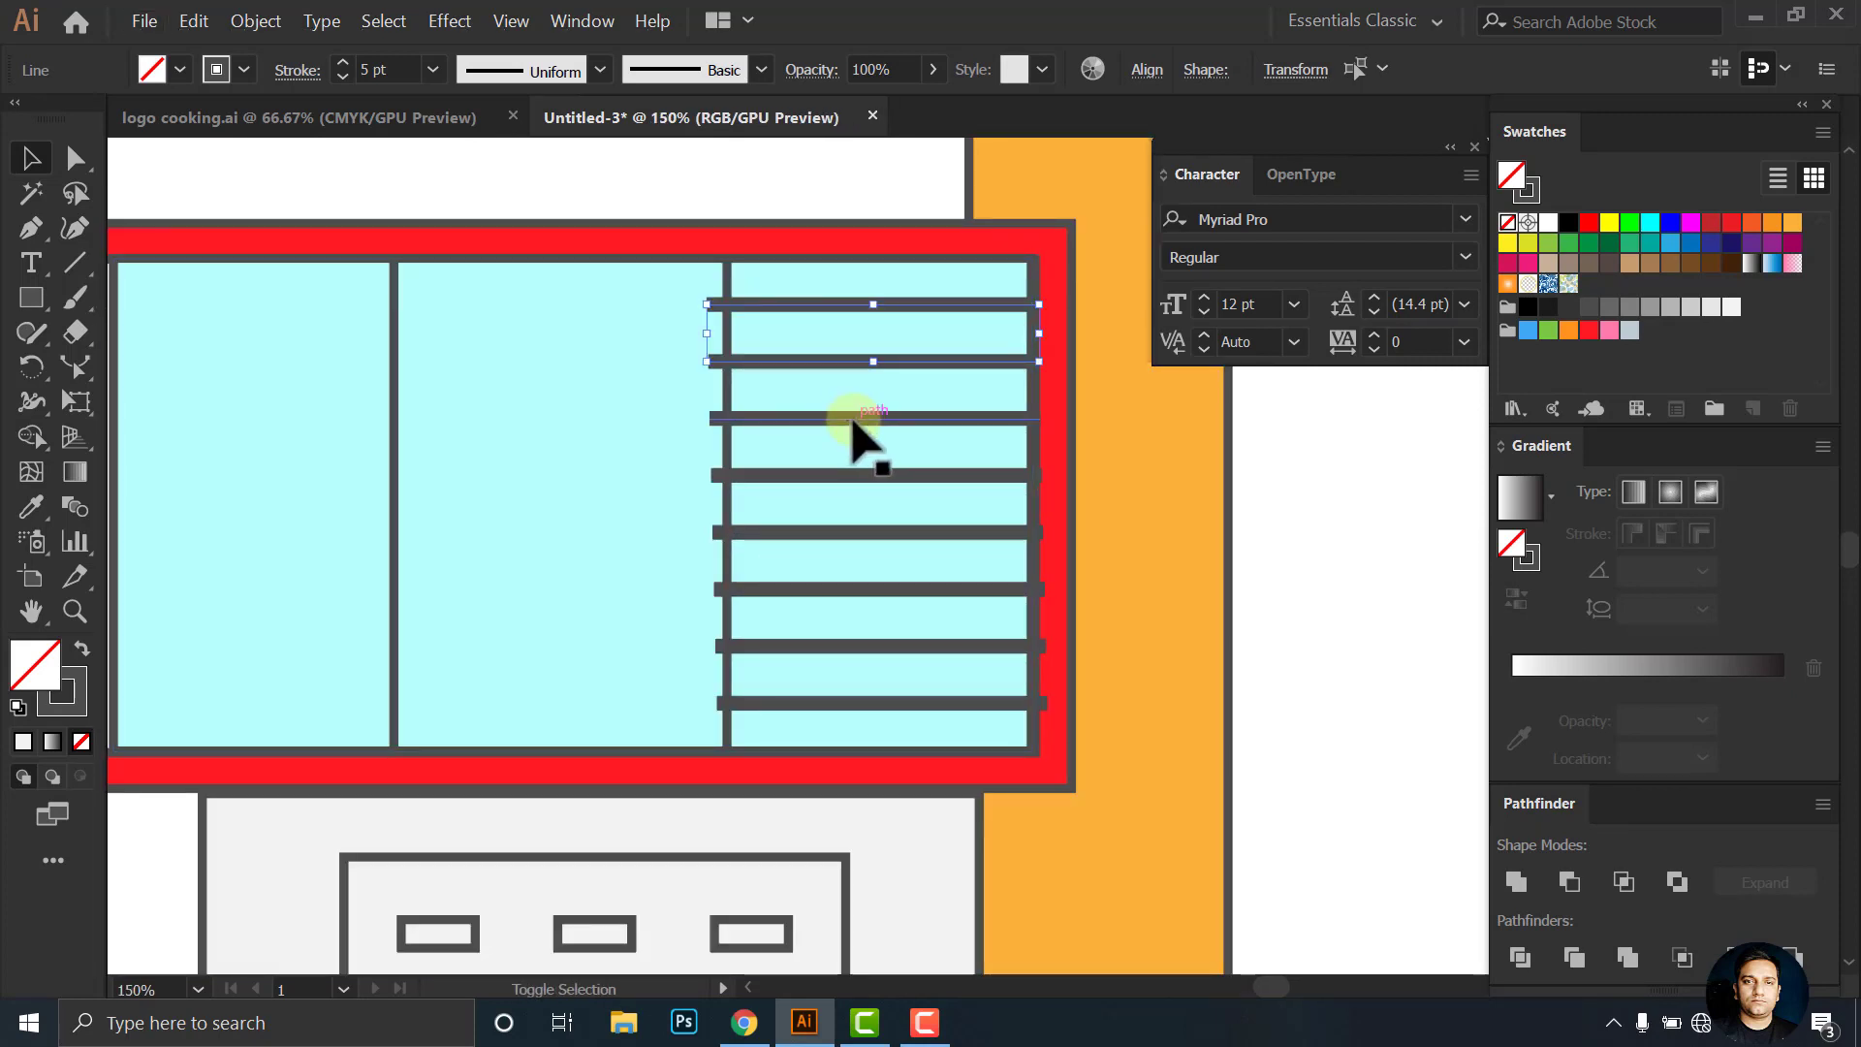
pyautogui.keyDown('shift'); pyautogui.click(870, 475); pyautogui.keyUp('shift')
pyautogui.keyDown('shift'); pyautogui.click(885, 532); pyautogui.keyUp('shift')
pyautogui.keyDown('shift'); pyautogui.click(890, 589); pyautogui.keyUp('shift')
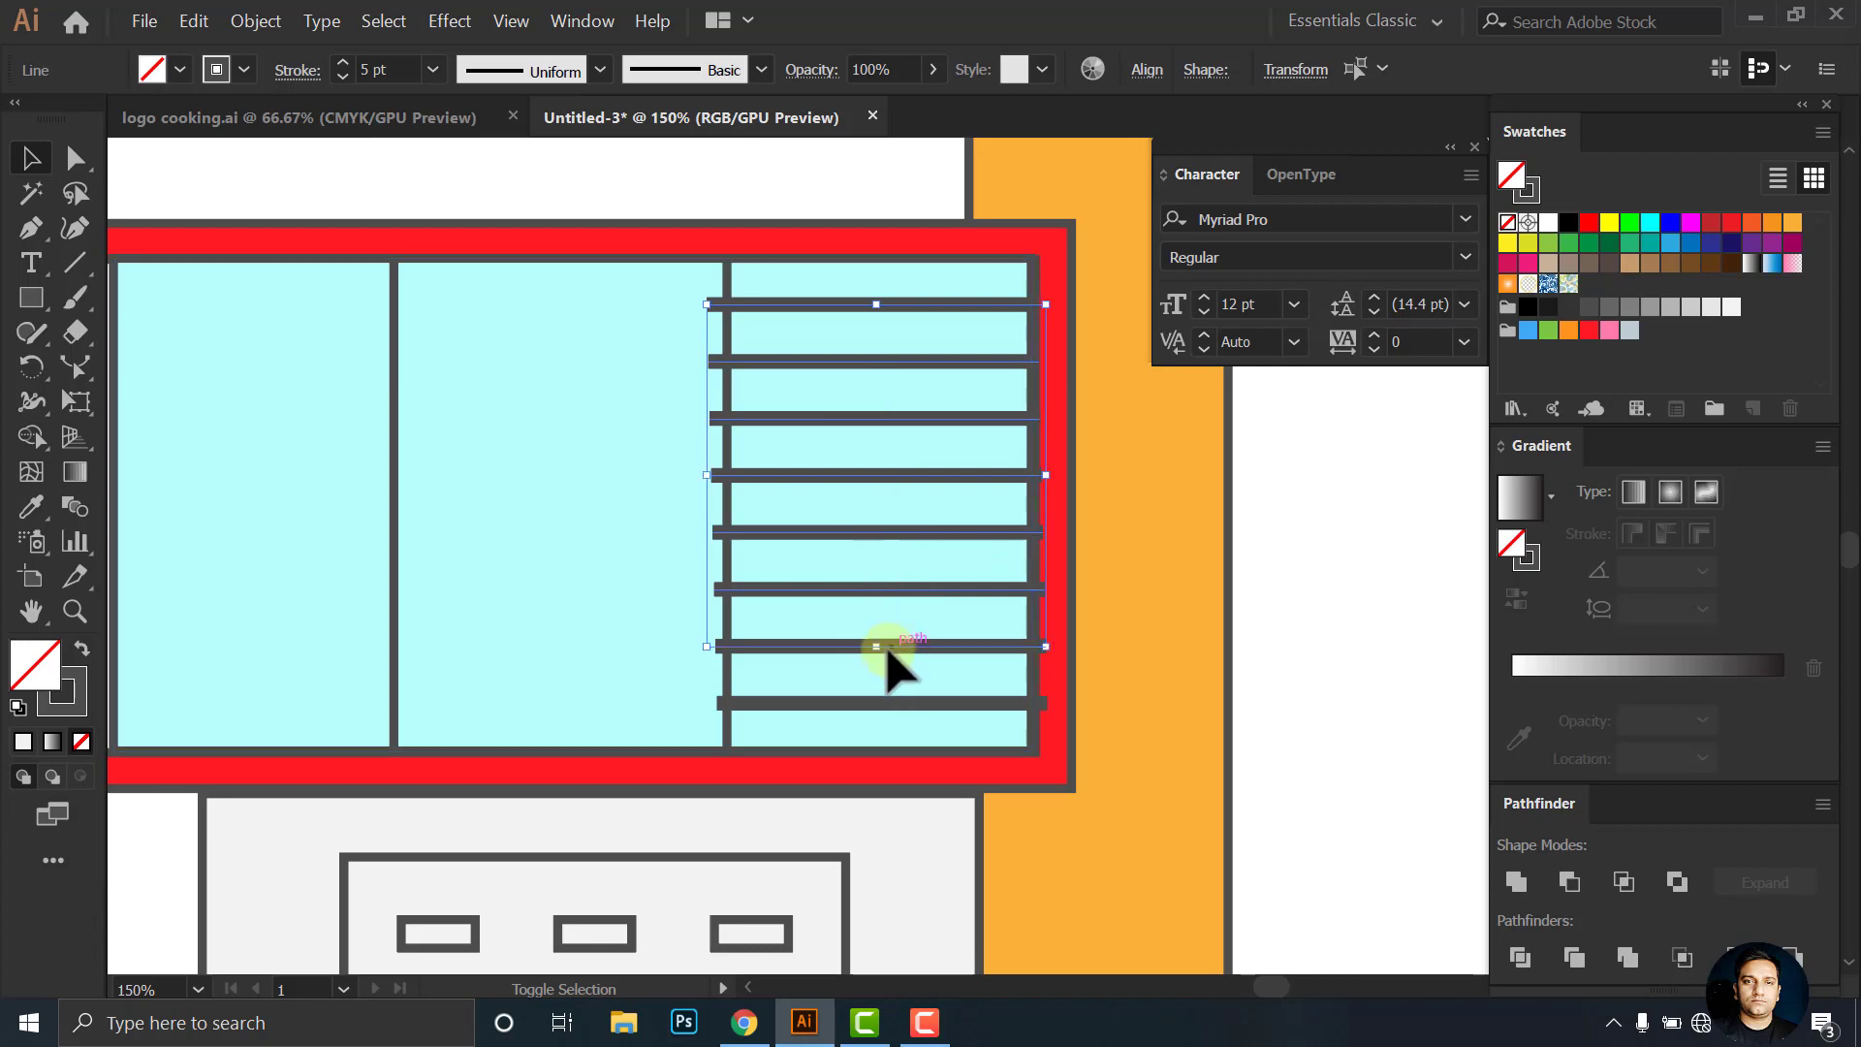
pyautogui.keyDown('shift'); pyautogui.click(885, 646); pyautogui.keyUp('shift')
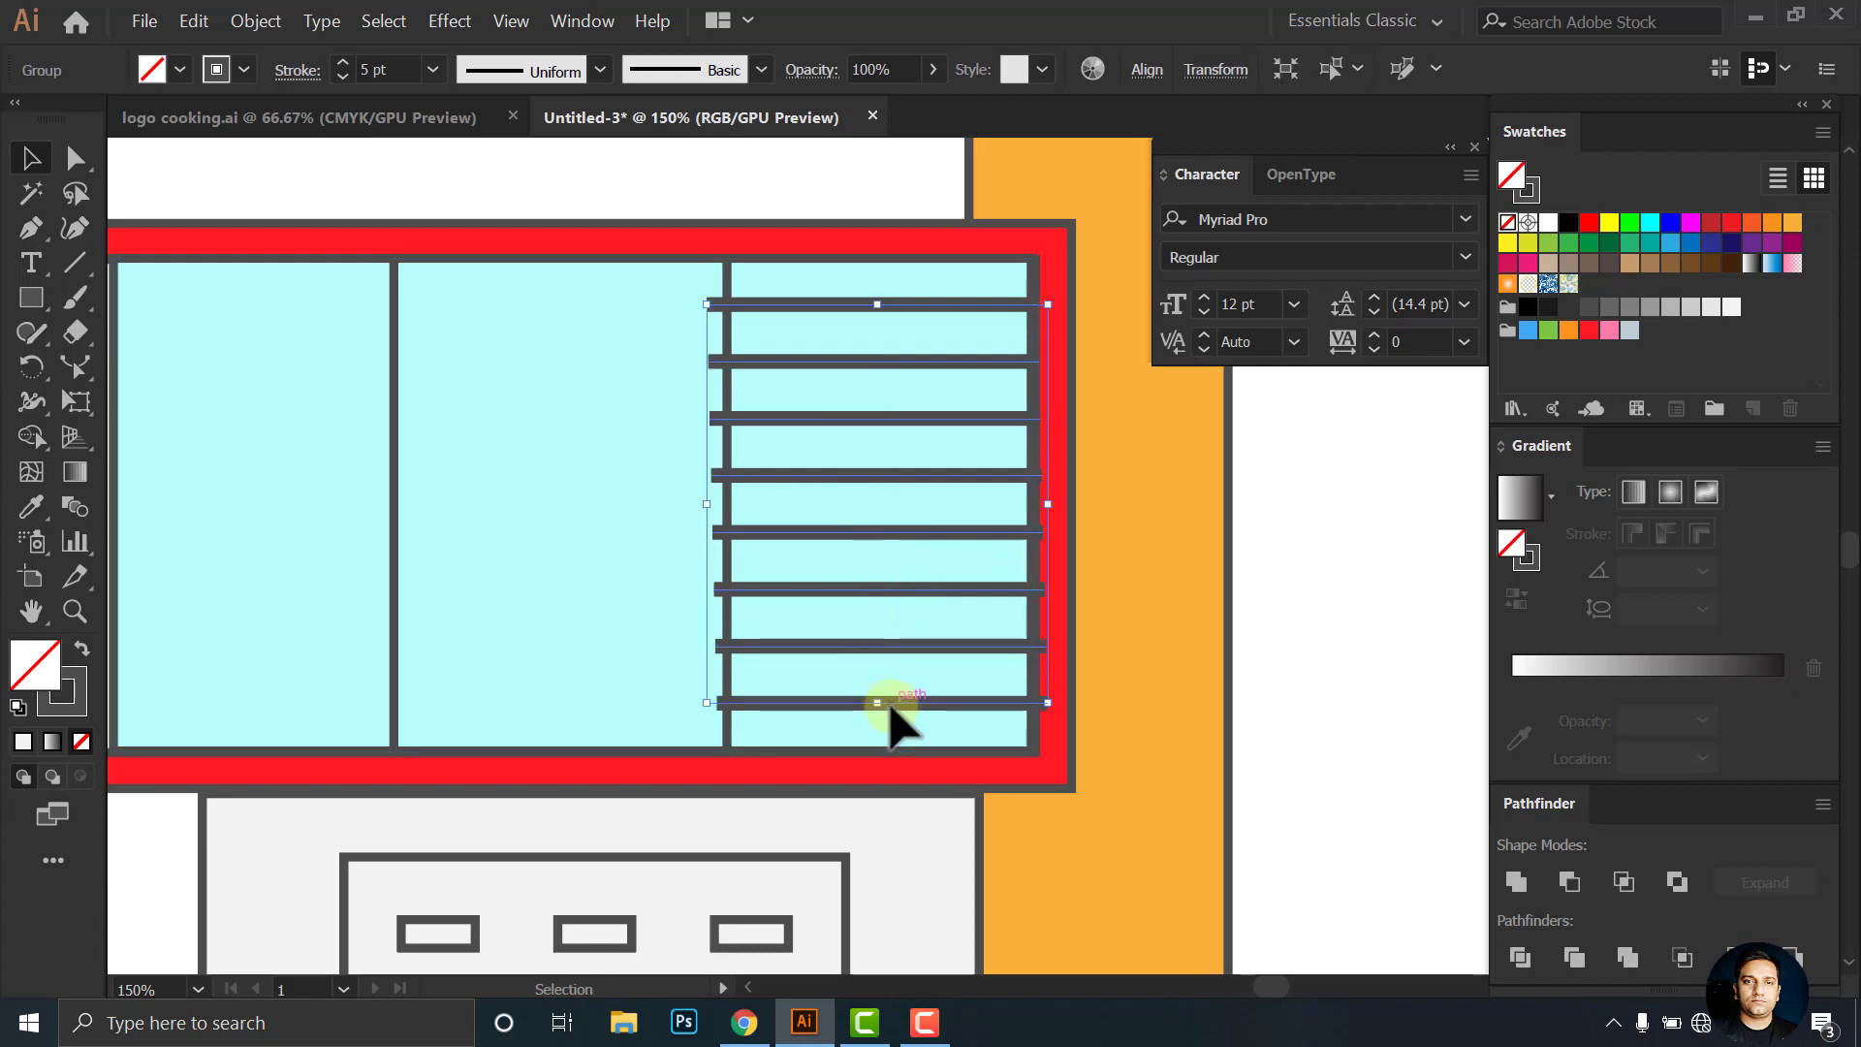
pyautogui.moveTo(706, 504); pyautogui.dragTo(699, 508)
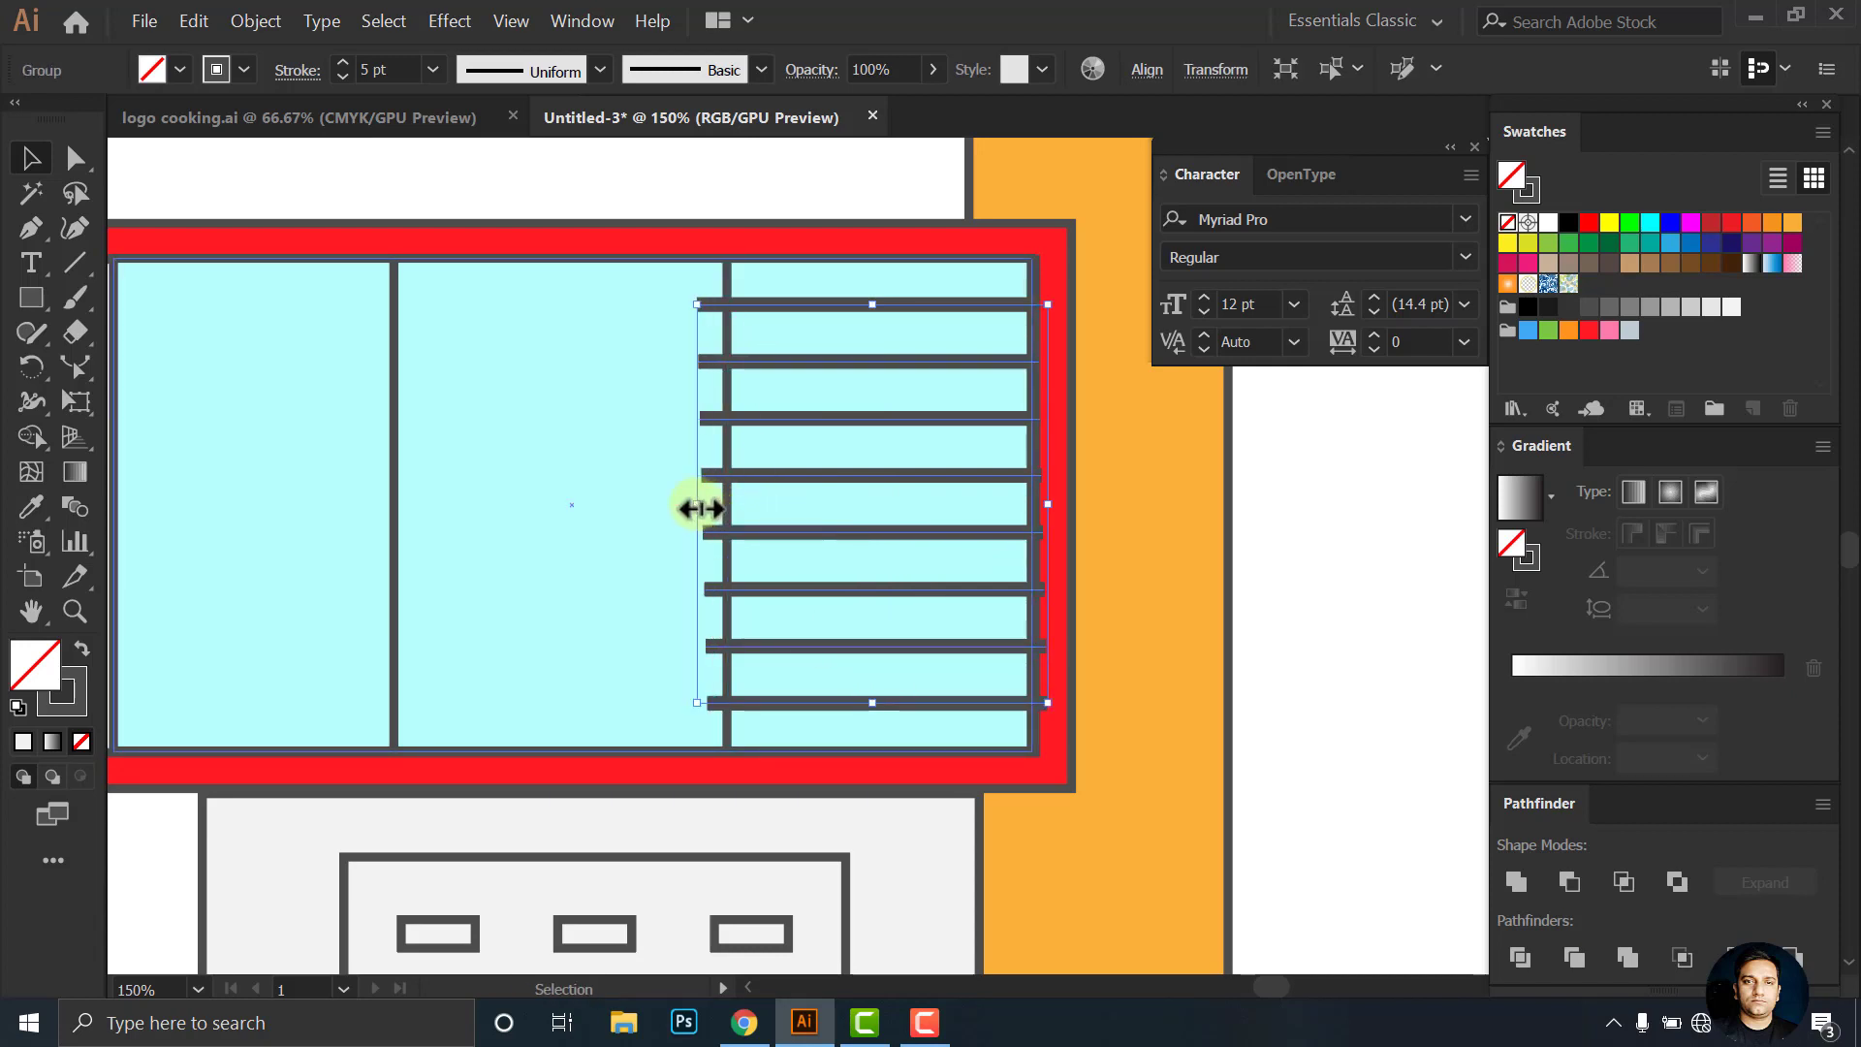
pyautogui.click(1329, 602)
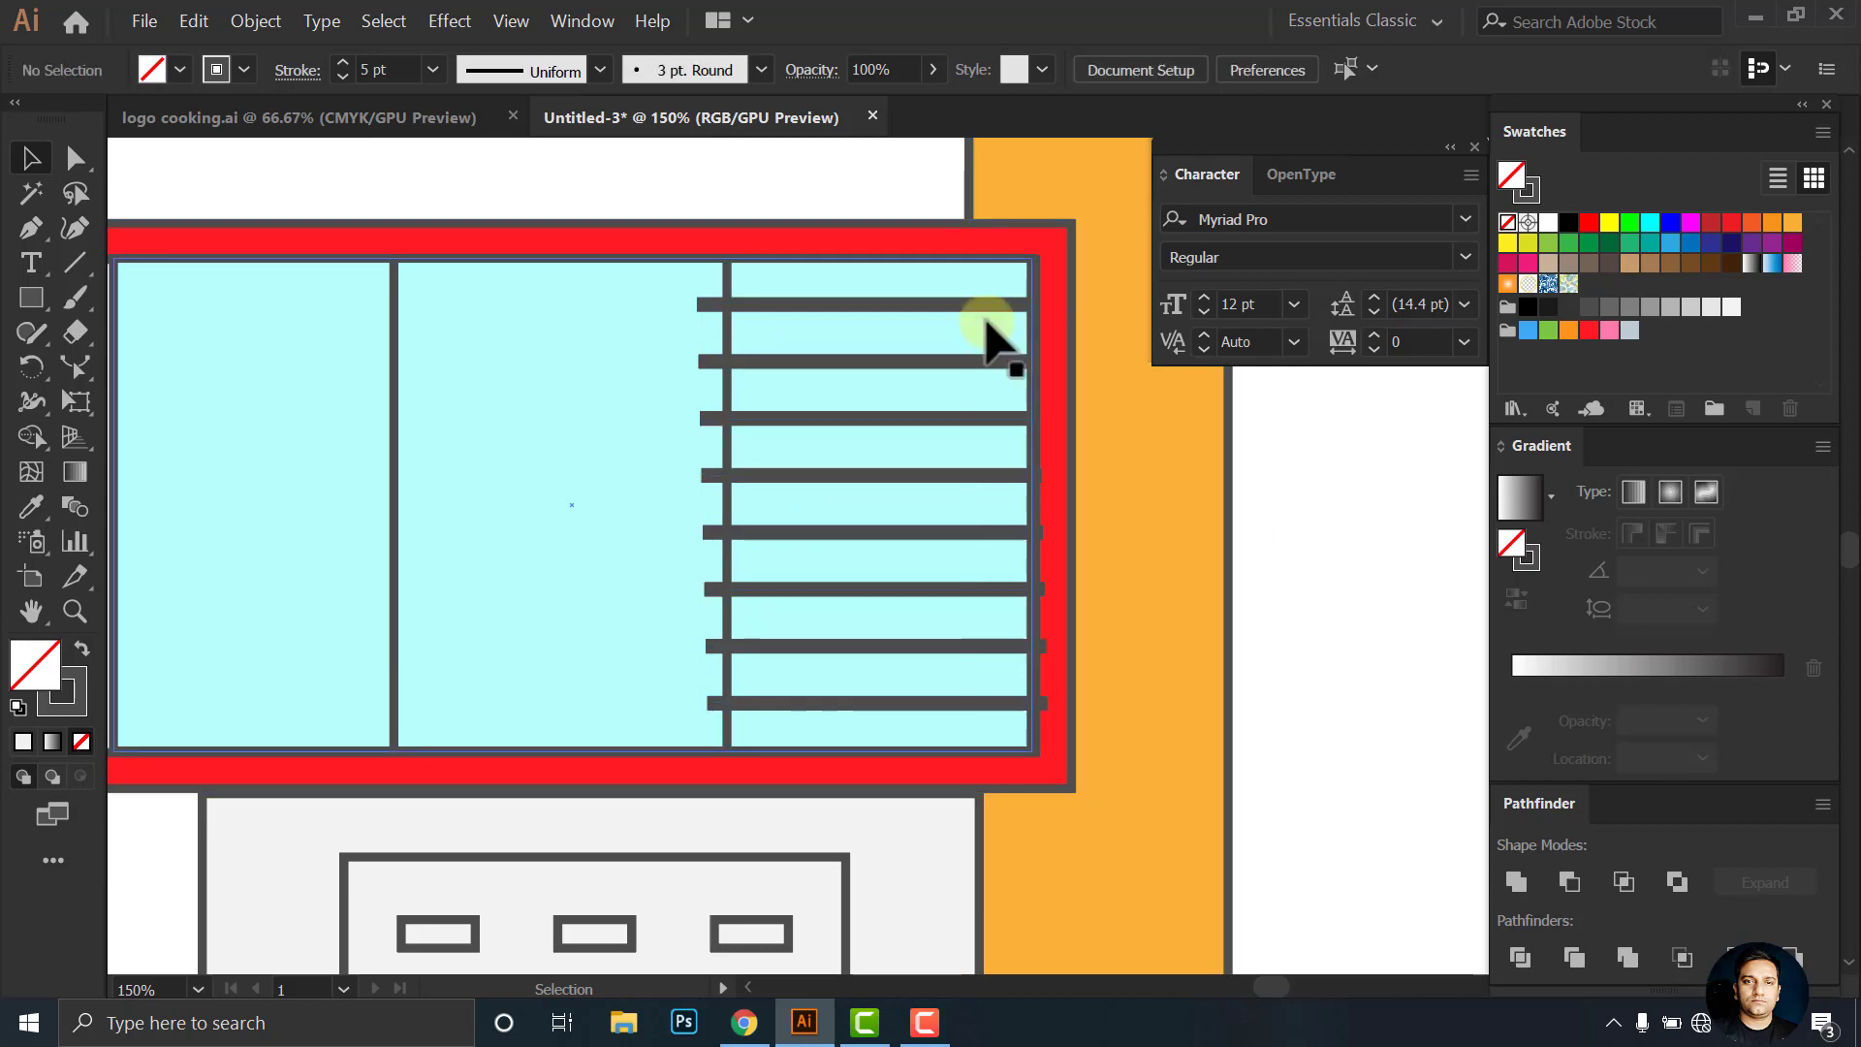
# Draw a tall narrow rectangle in the left pane, filled light grey with no stroke
pyautogui.hscroll(-2, 640, 374)
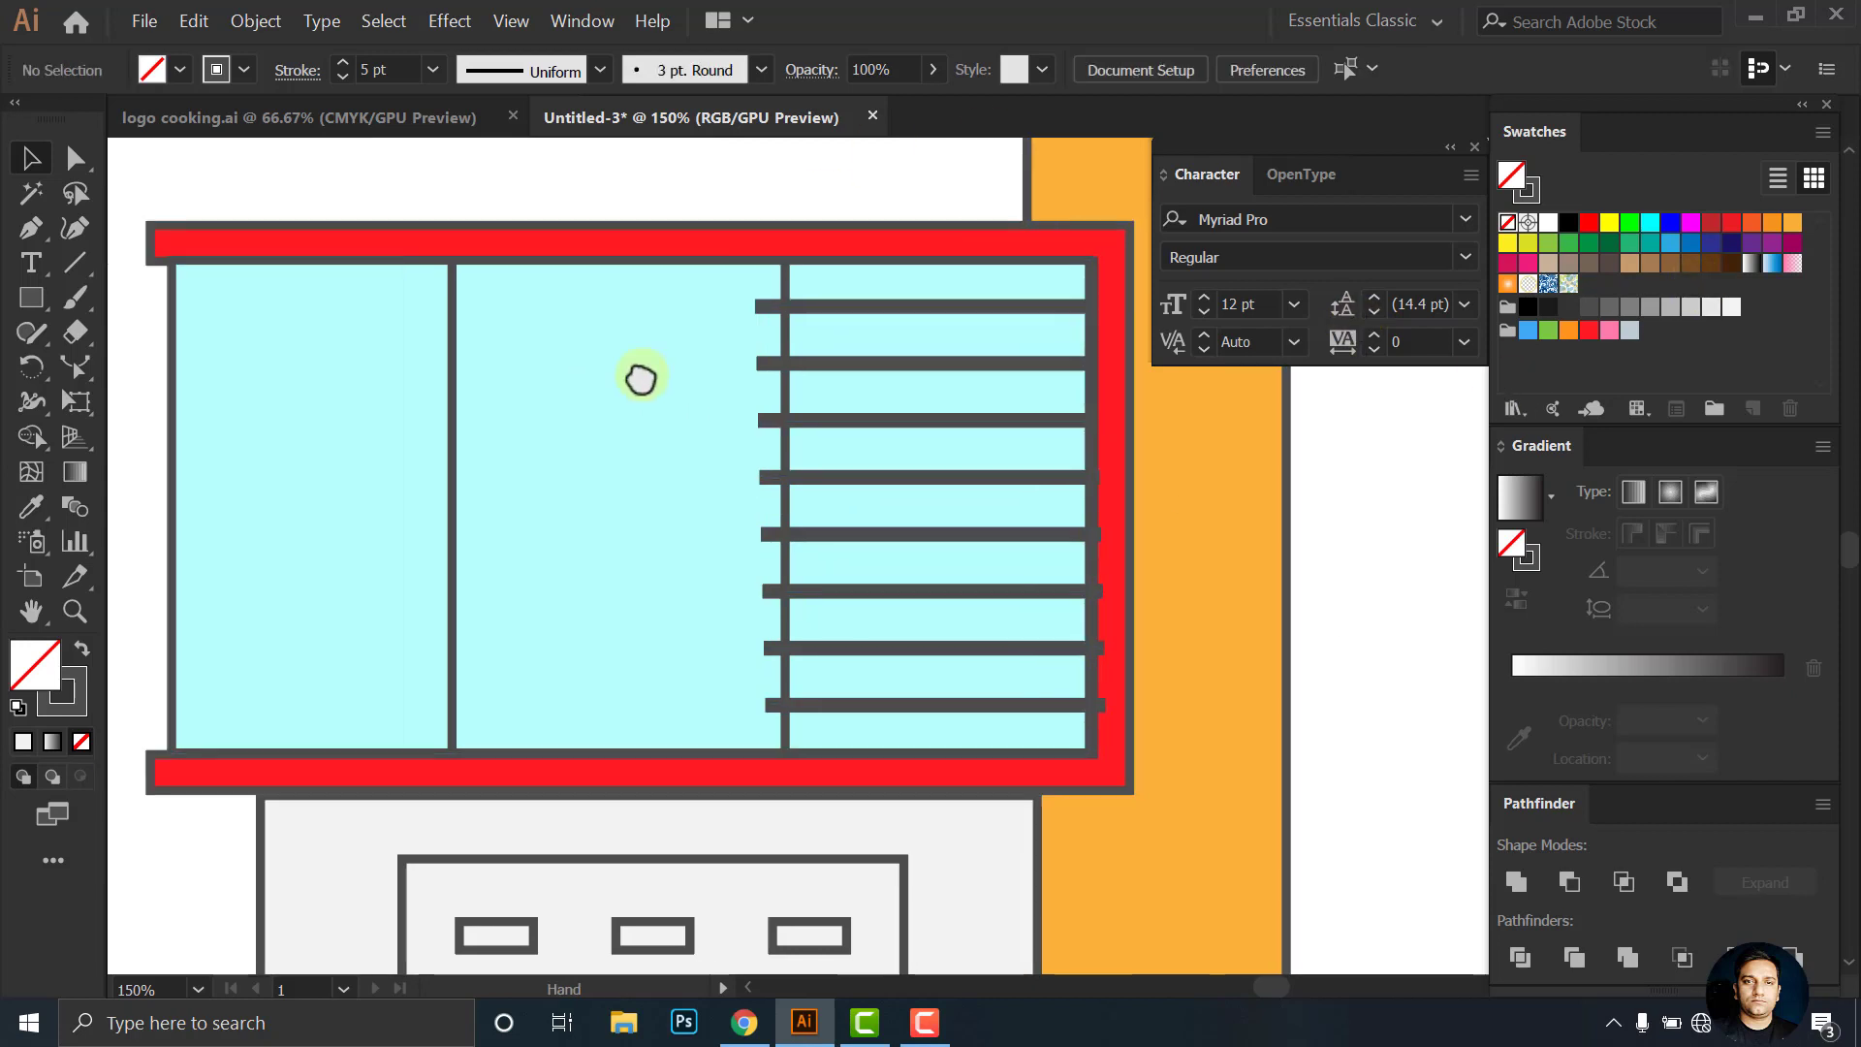
pyautogui.press('m')
pyautogui.hscroll(-2, 604, 358)
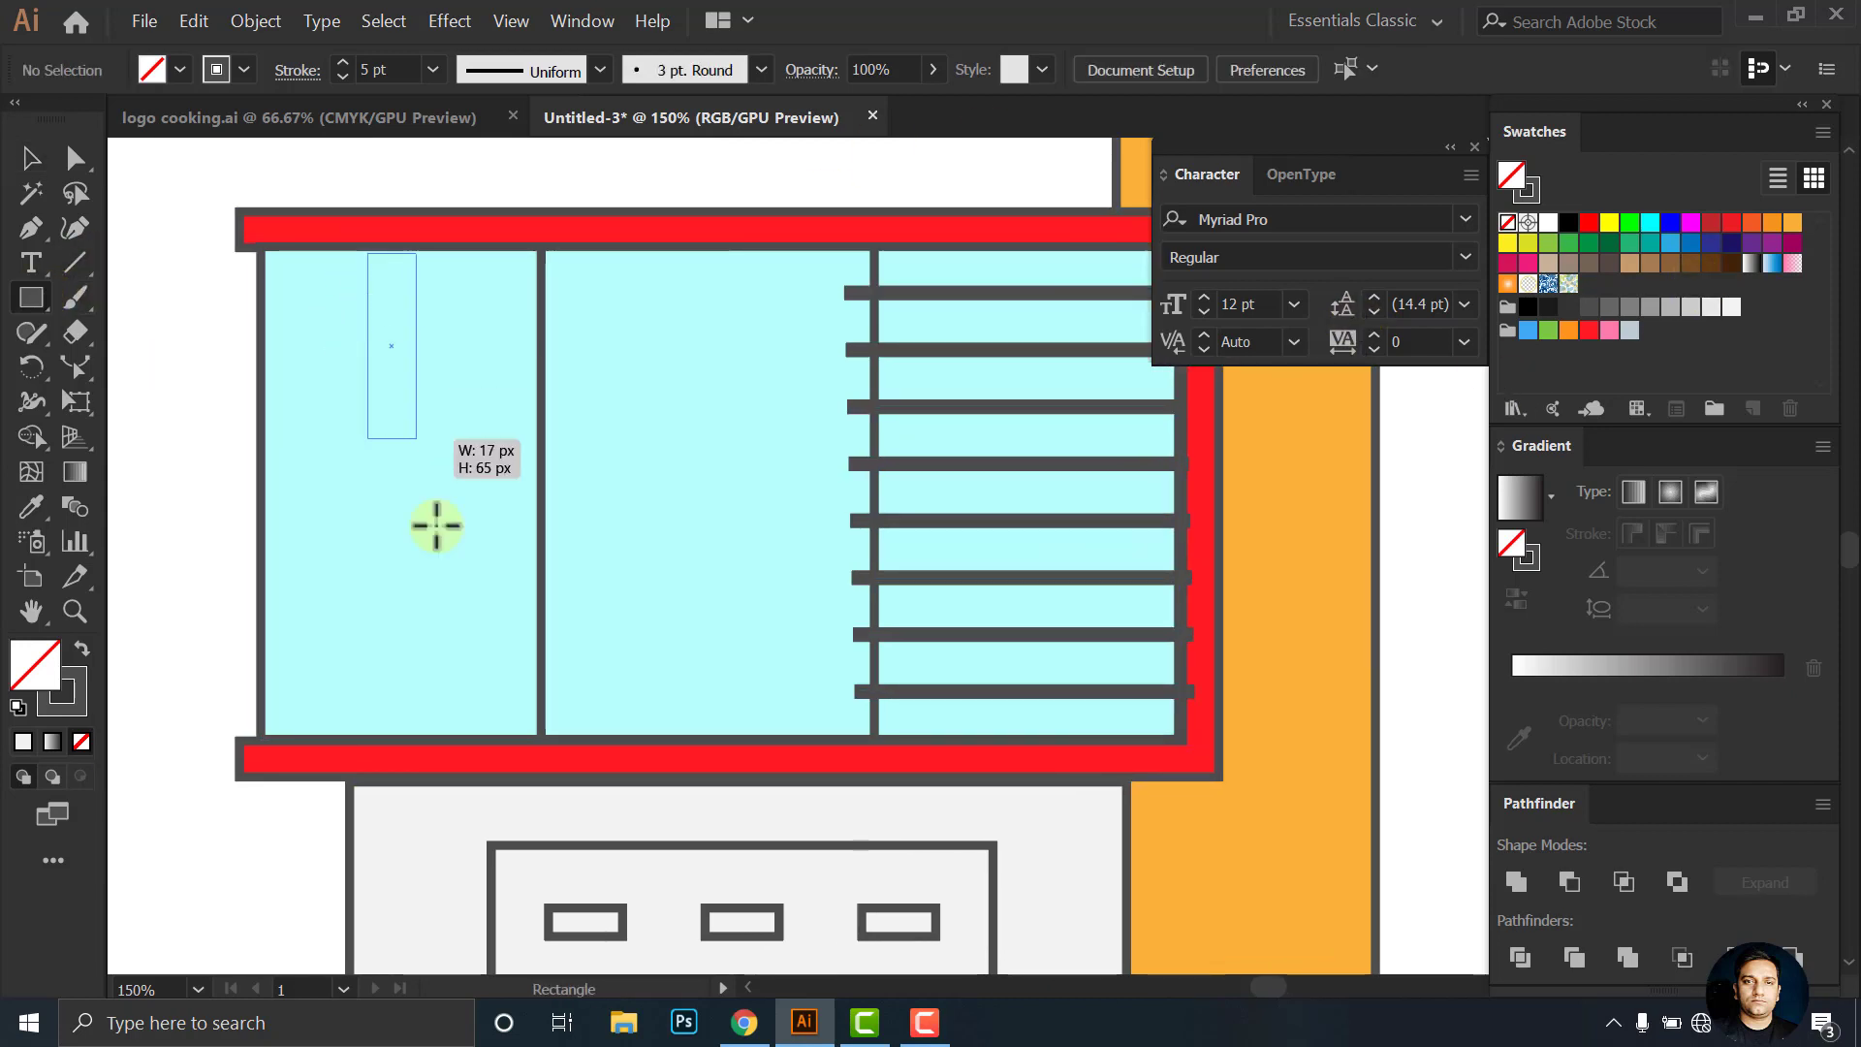
pyautogui.moveTo(436, 526); pyautogui.dragTo(436, 738)
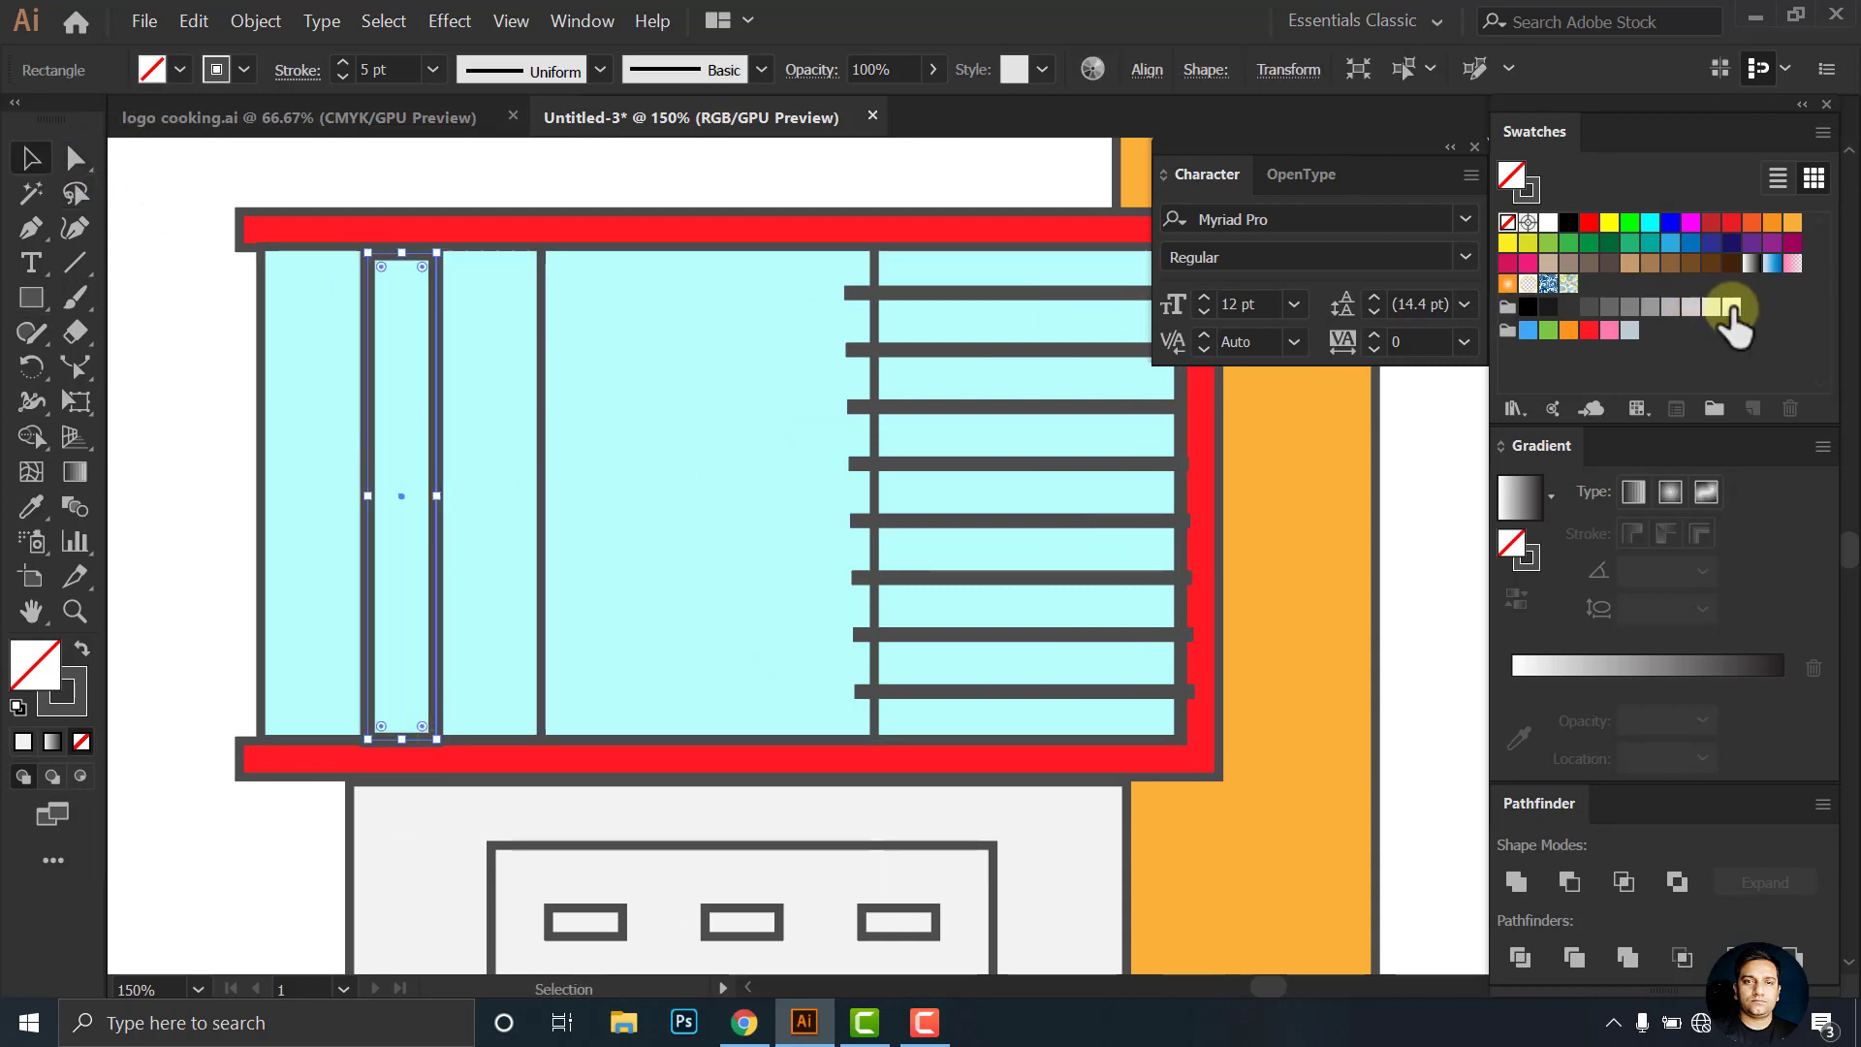
pyautogui.click(1732, 306)
pyautogui.click(244, 70)
pyautogui.click(28, 126)
# Stretch the stripe to the frame and slant its corners with Direct Selection
pyautogui.scroll(3, 388, 271)
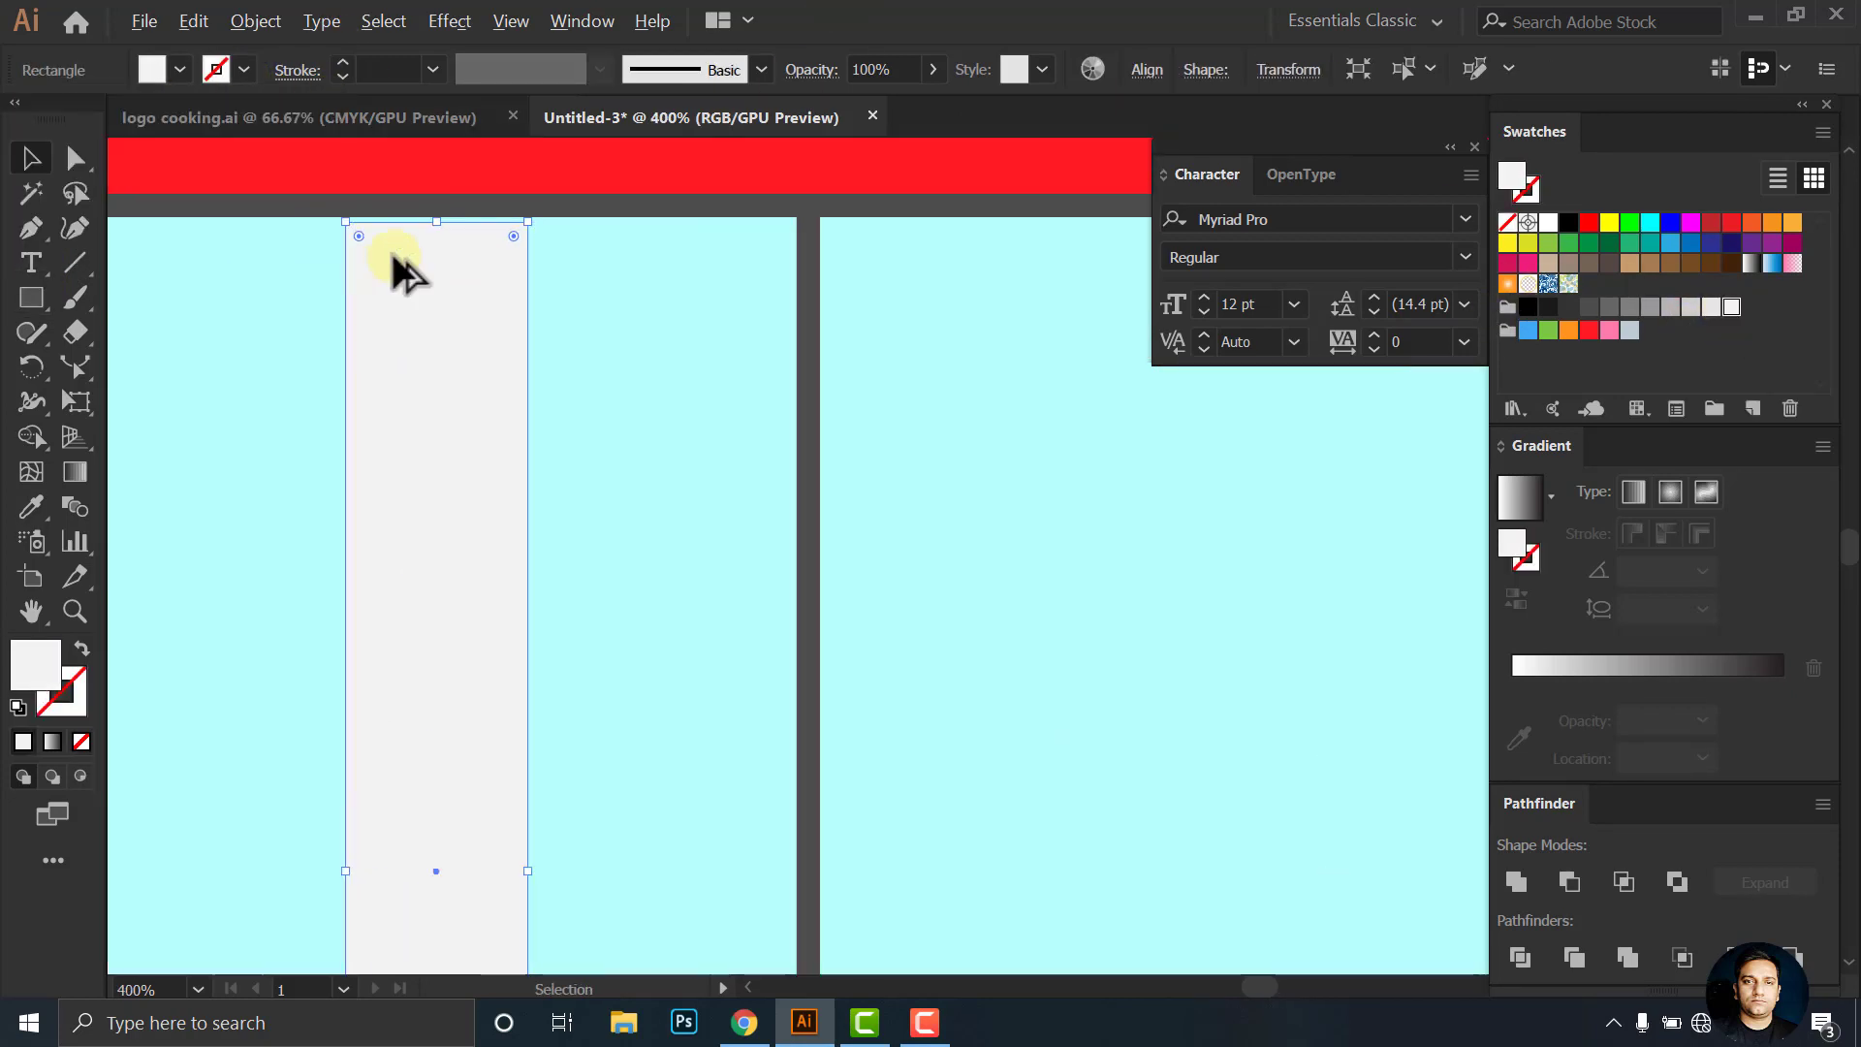
pyautogui.scroll(3, 627, 552)
pyautogui.scroll(1, 631, 561)
pyautogui.scroll(4, 484, 583)
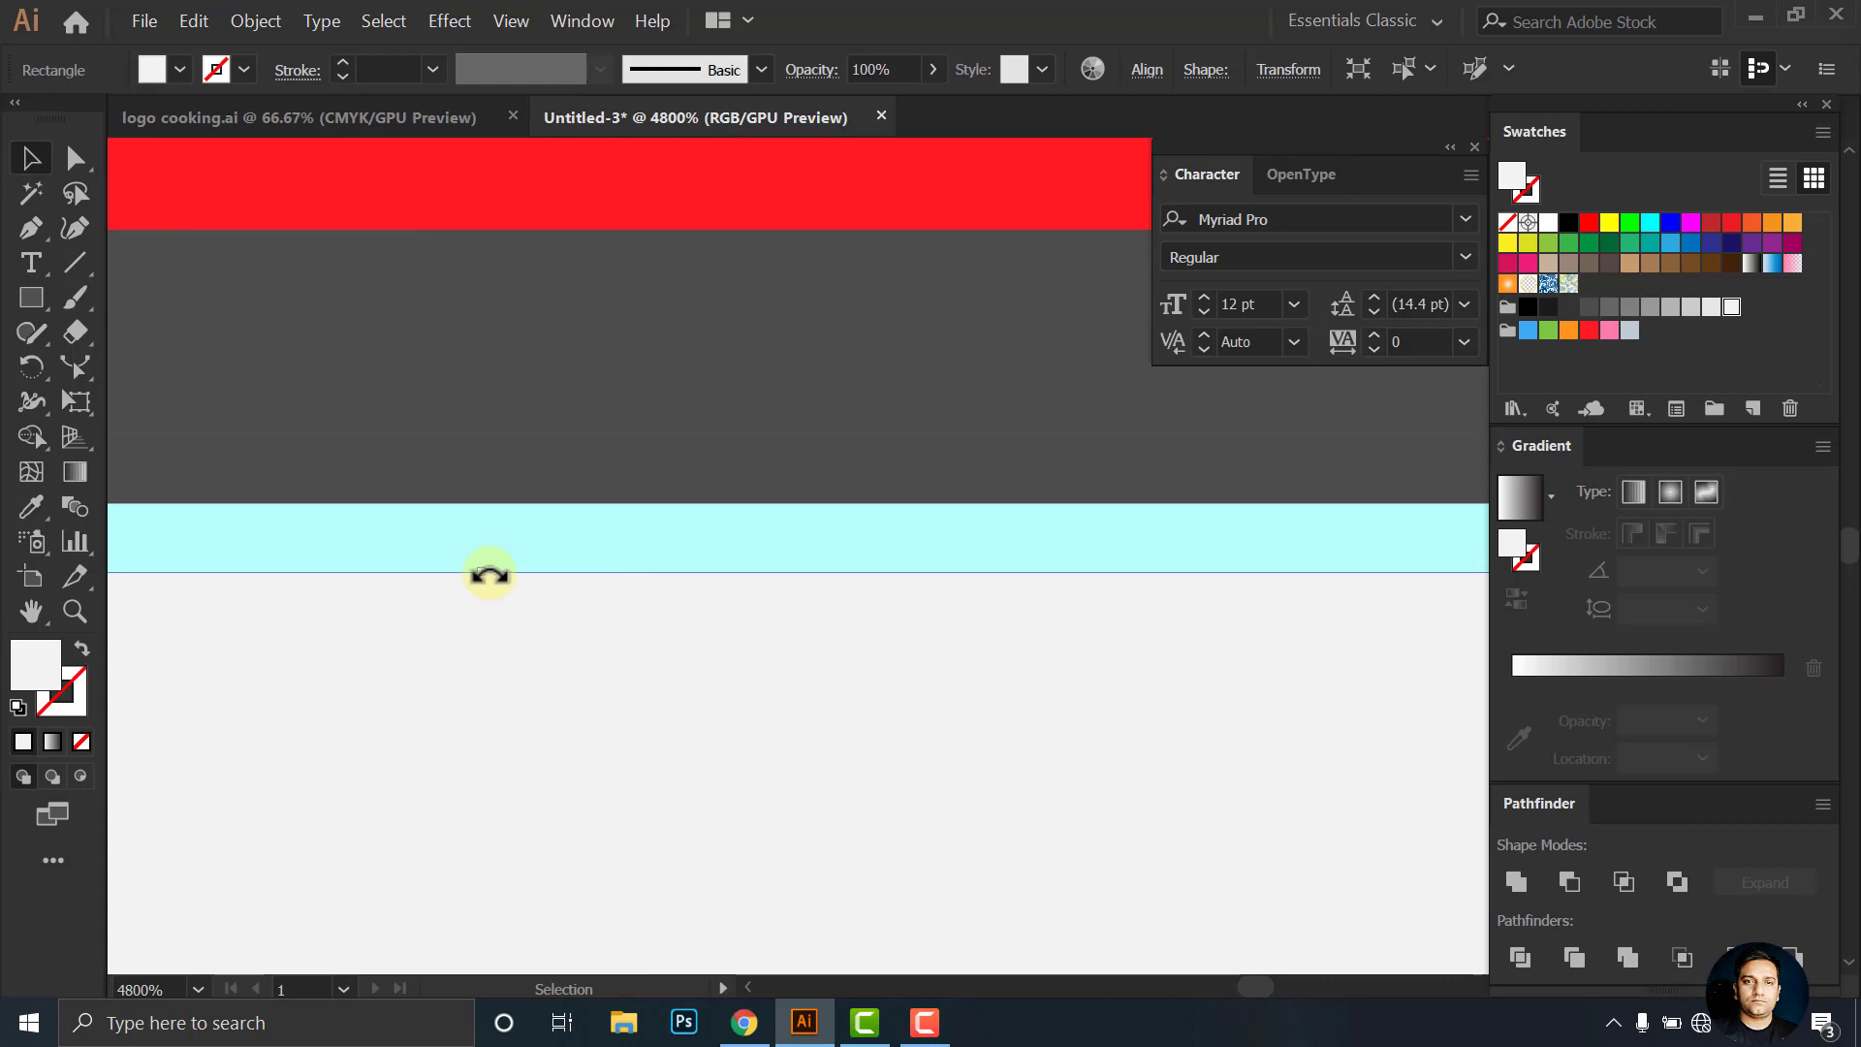
pyautogui.moveTo(489, 575); pyautogui.dragTo(523, 527)
pyautogui.scroll(-3, 640, 528)
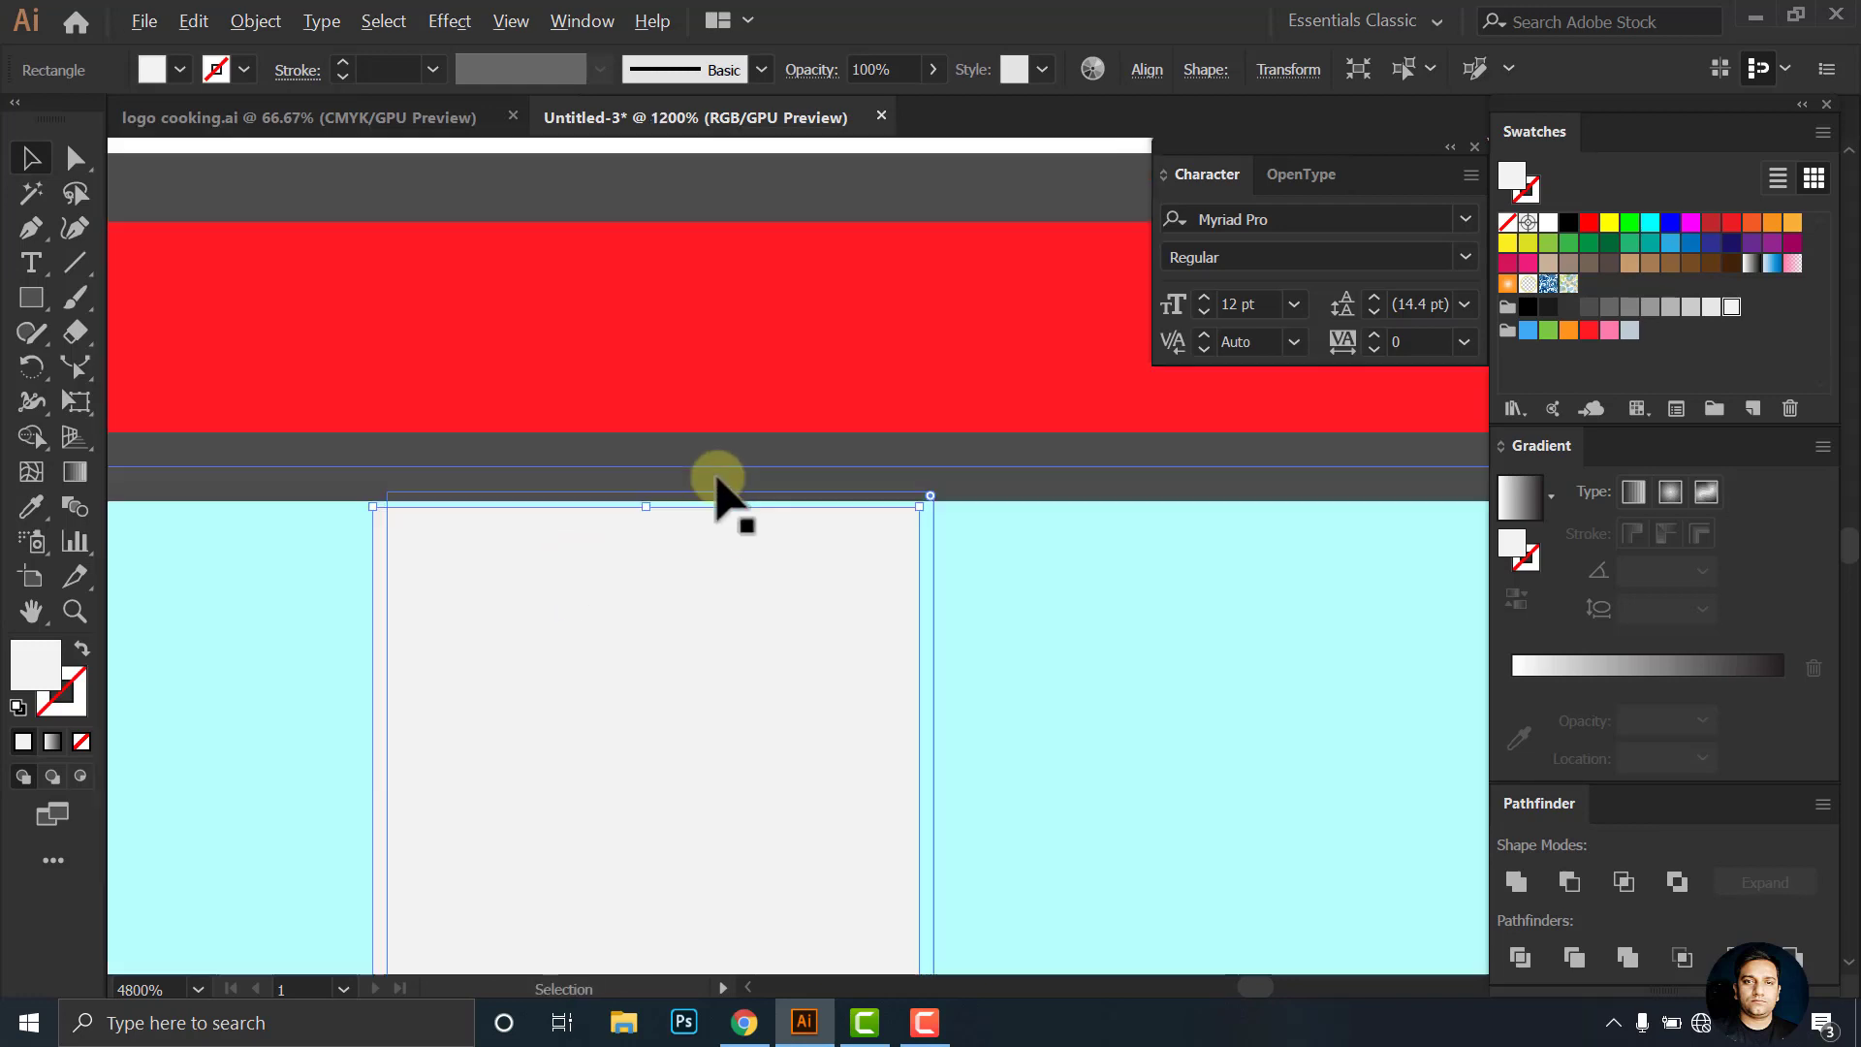
pyautogui.scroll(-4, 708, 562)
pyautogui.scroll(-1, 713, 606)
pyautogui.scroll(3, 715, 621)
pyautogui.click(78, 163)
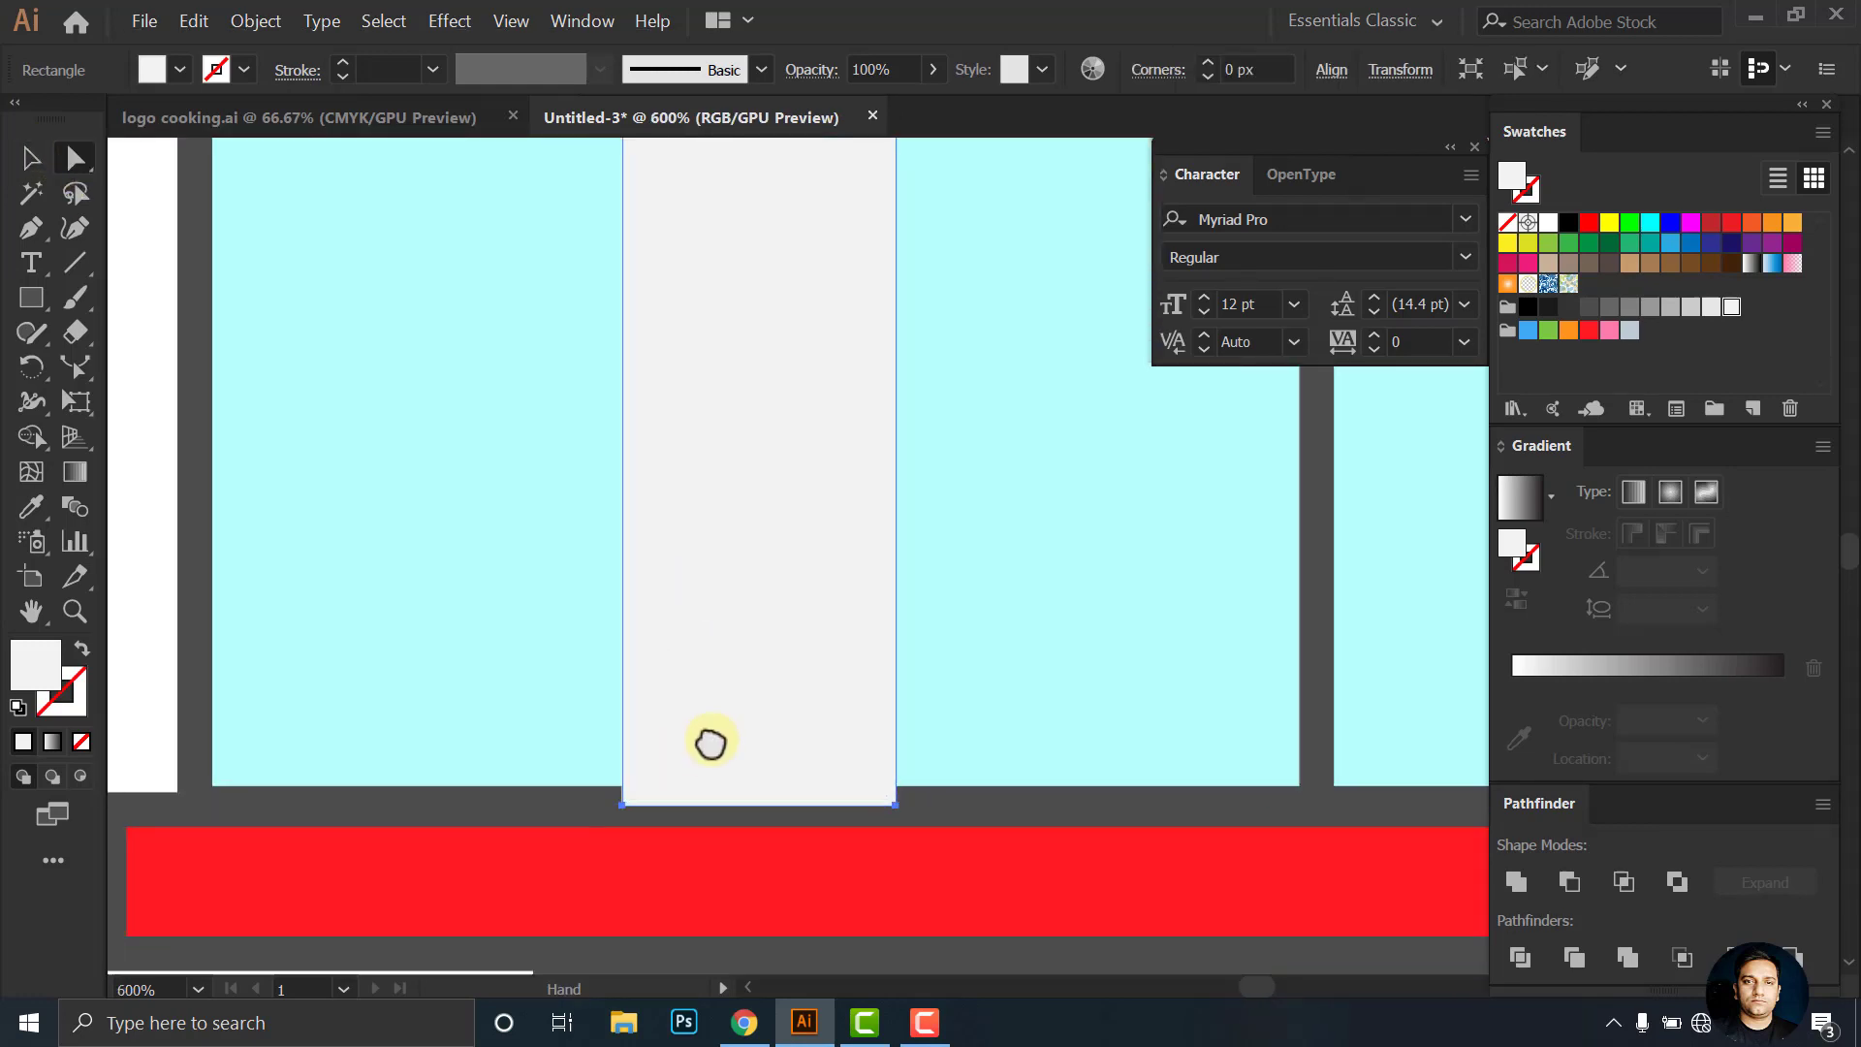
pyautogui.moveTo(731, 803)
pyautogui.mouseDown()
pyautogui.moveTo(544, 649)
pyautogui.moveTo(307, 662)
pyautogui.mouseUp()
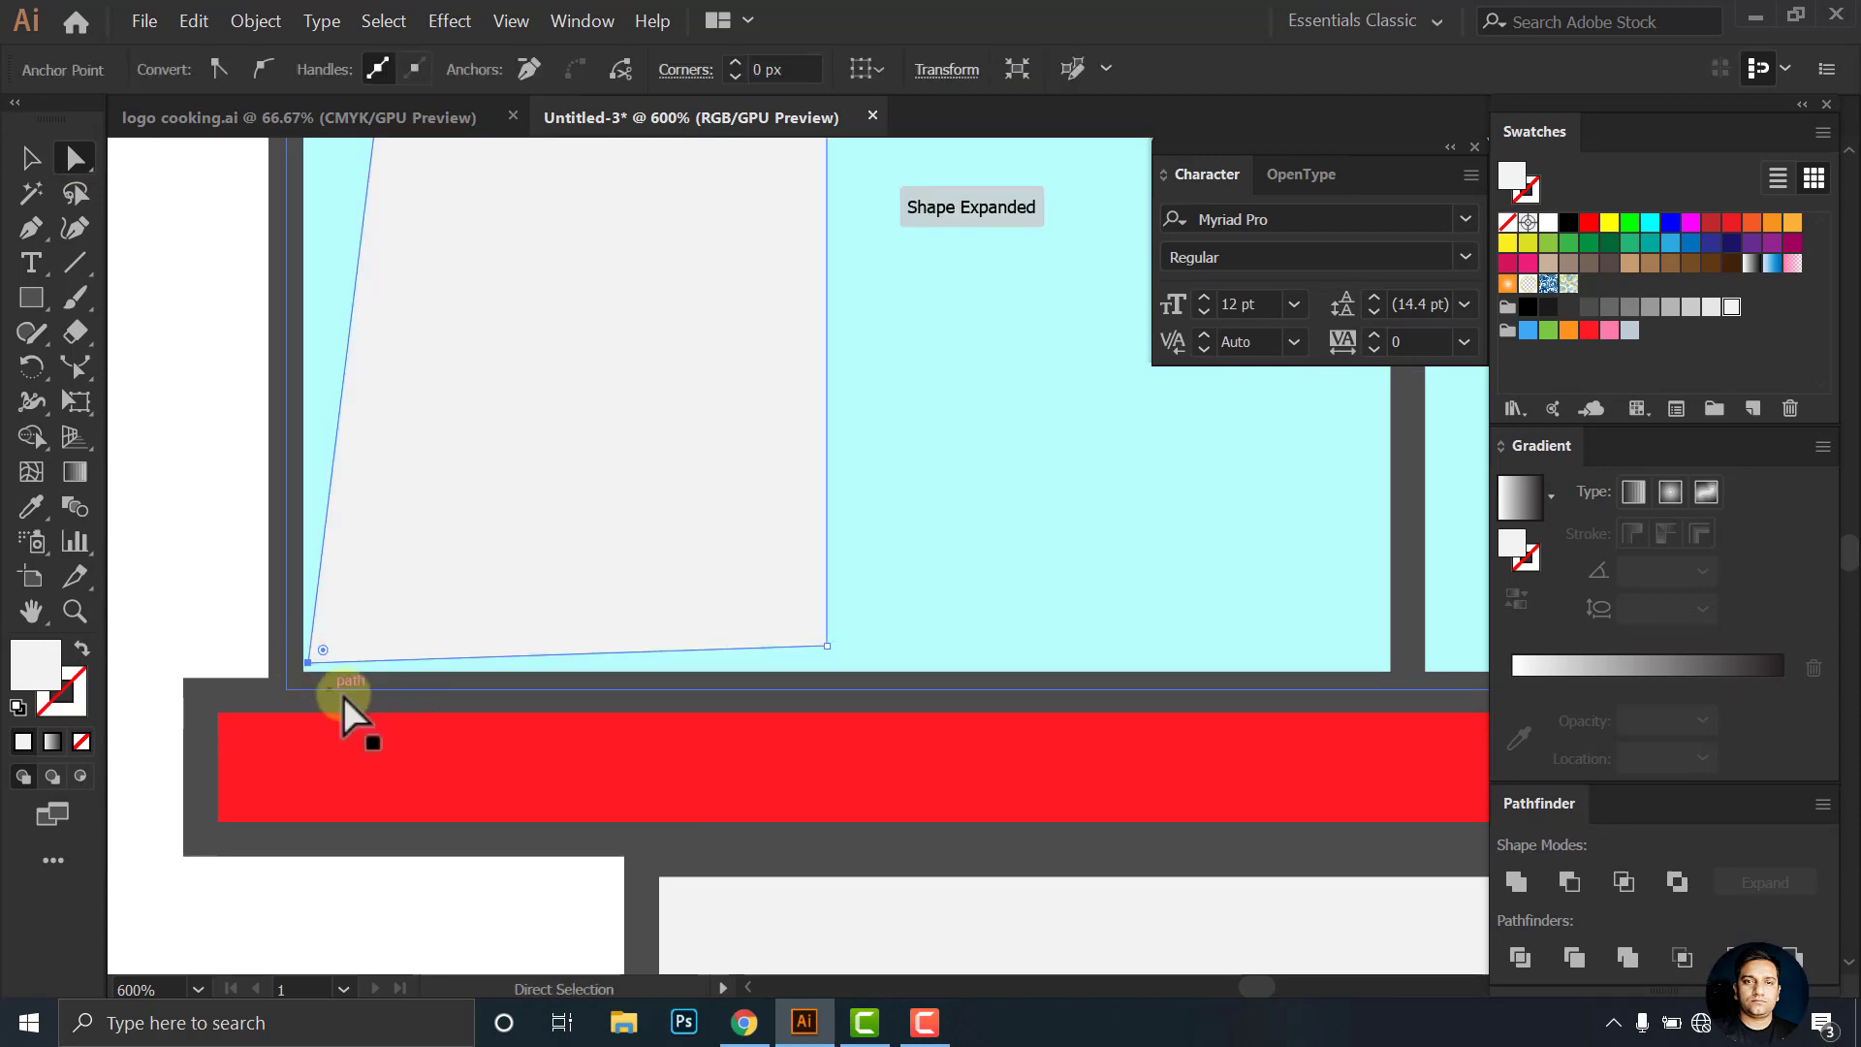
pyautogui.moveTo(829, 645); pyautogui.dragTo(828, 673)
pyautogui.scroll(5, 481, 605)
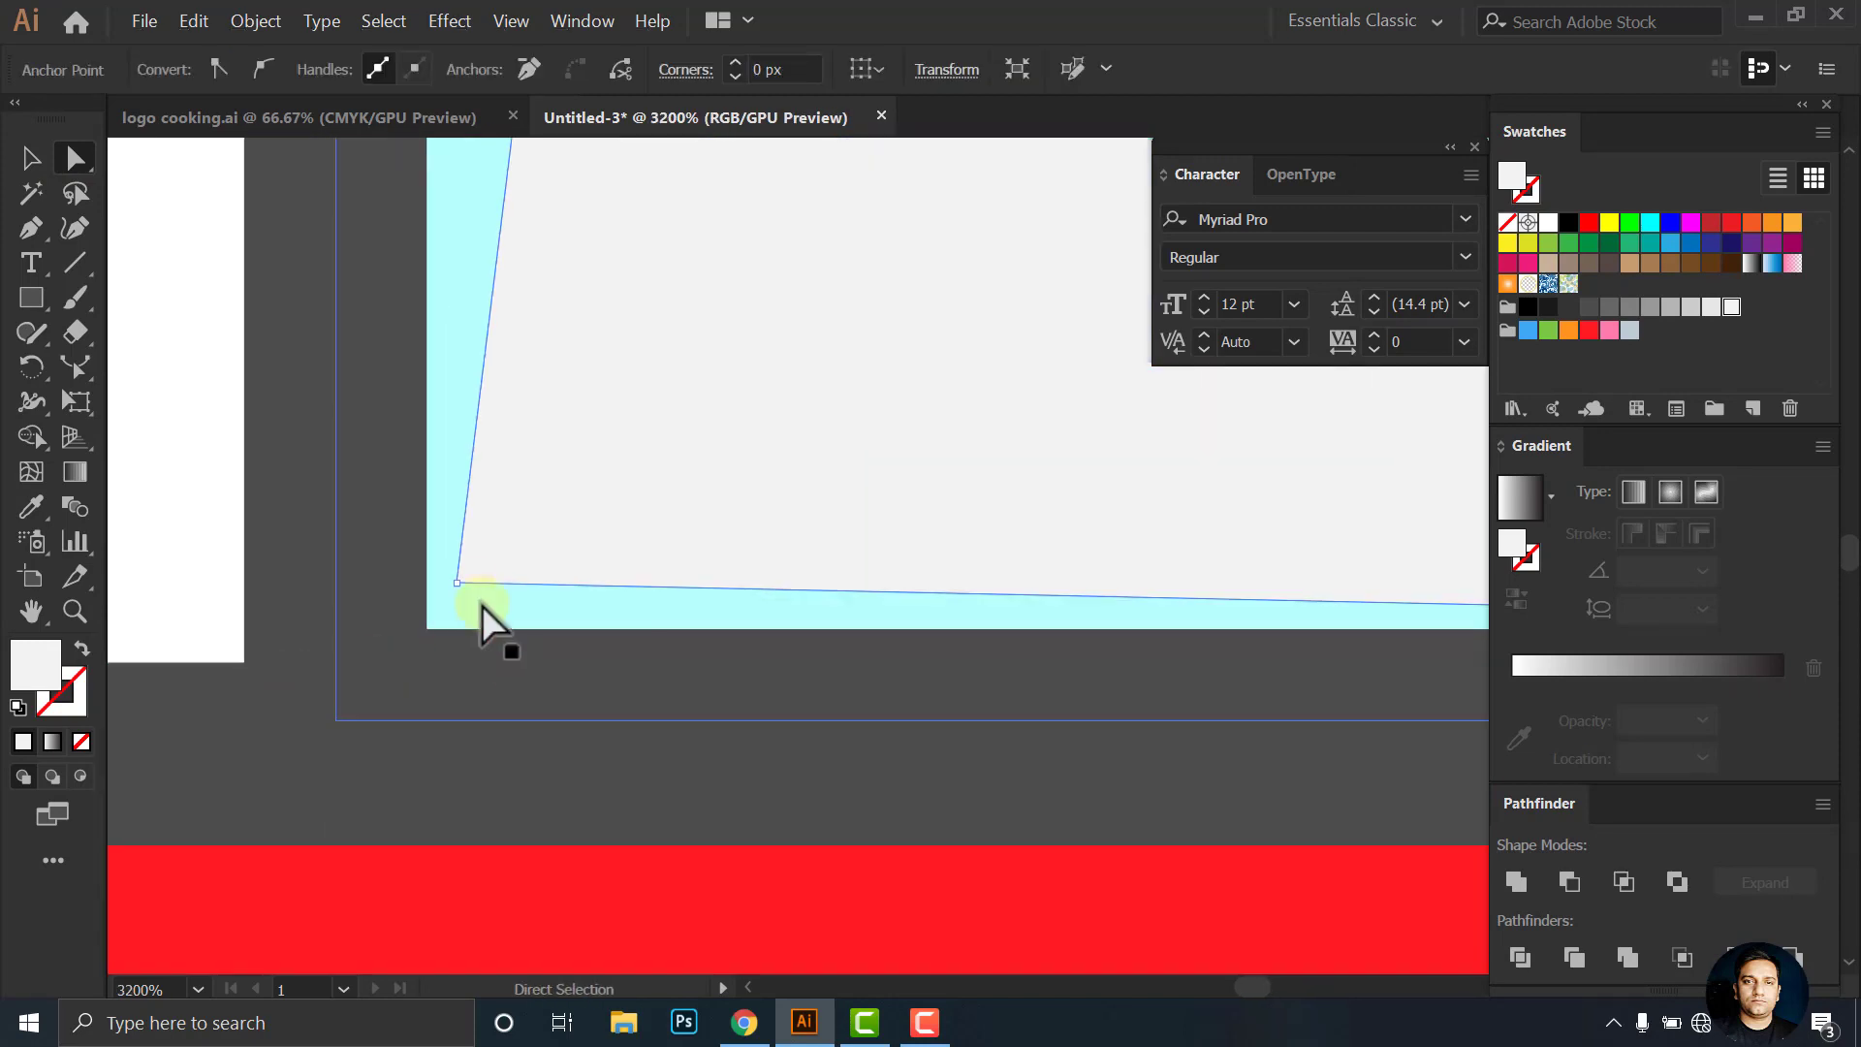
pyautogui.moveTo(456, 582)
pyautogui.mouseDown()
pyautogui.moveTo(416, 625)
pyautogui.moveTo(433, 642)
pyautogui.mouseUp()
pyautogui.scroll(-5, 433, 642)
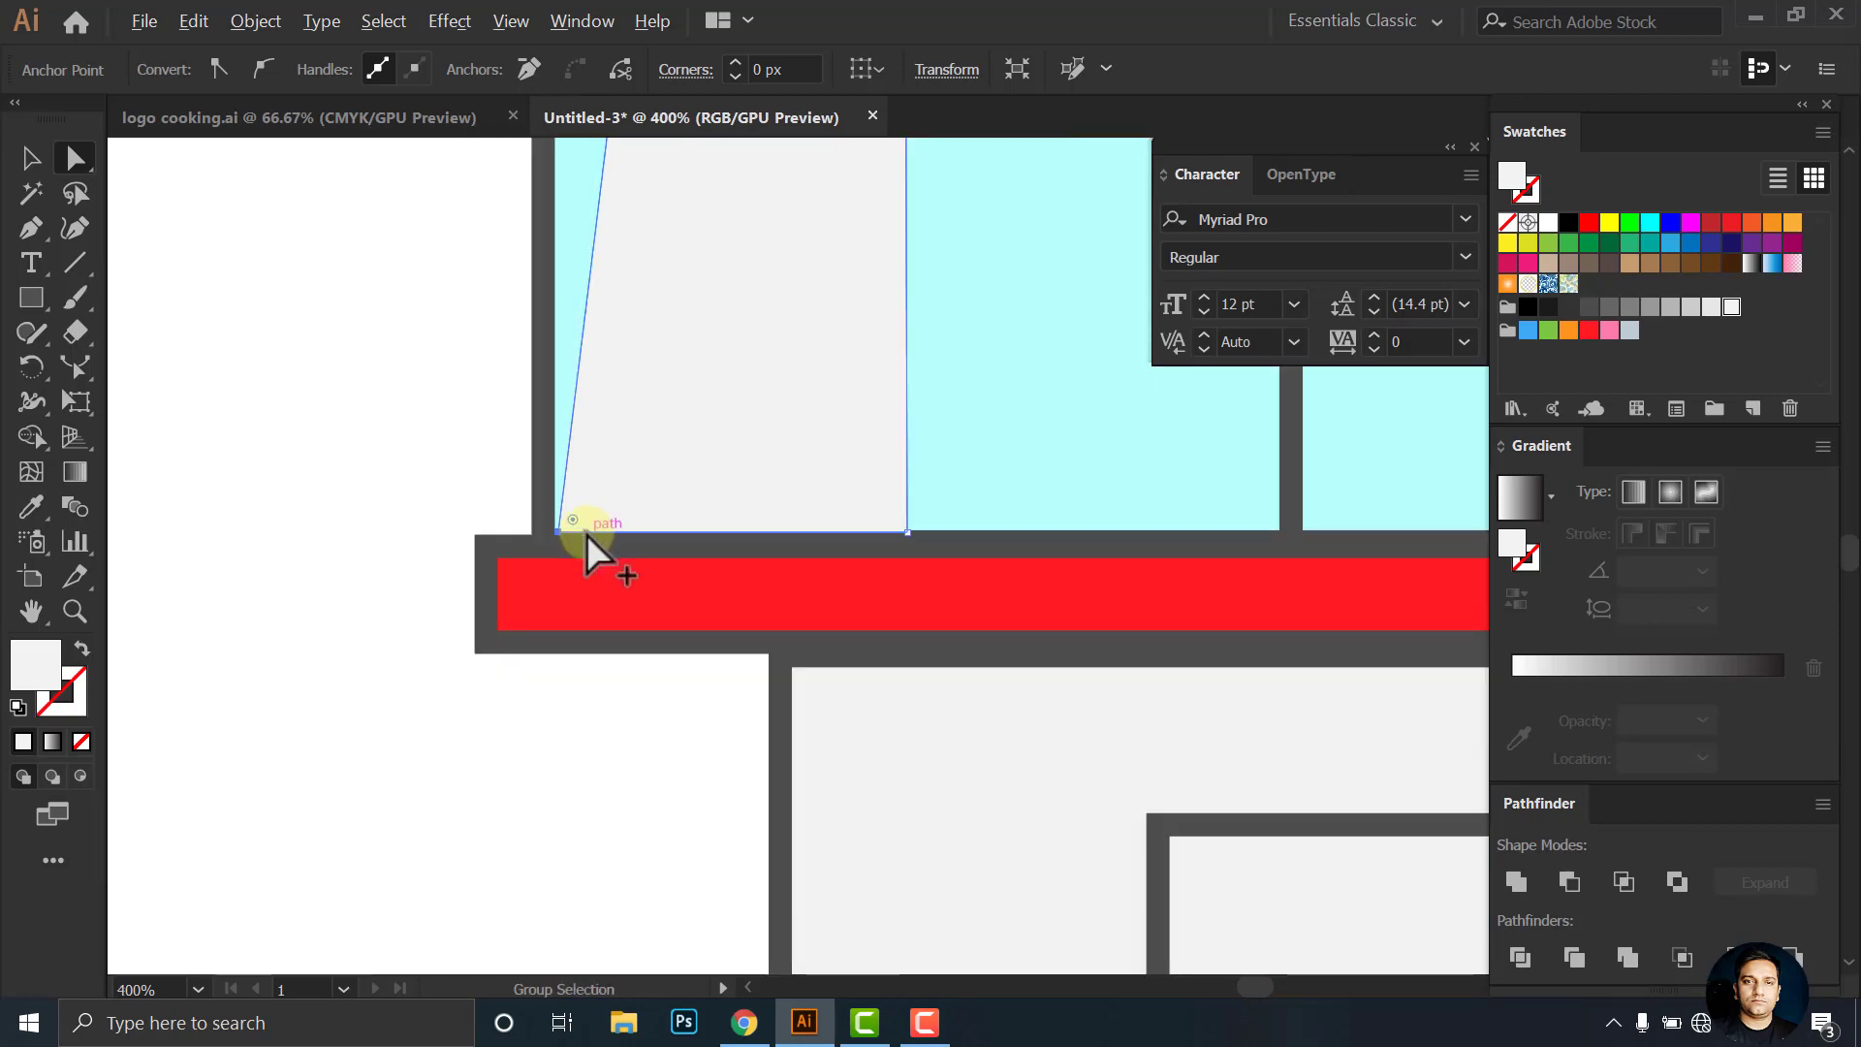
pyautogui.scroll(-3, 594, 540)
pyautogui.scroll(3, 673, 470)
pyautogui.moveTo(675, 326)
pyautogui.mouseDown()
pyautogui.moveTo(916, 364)
pyautogui.moveTo(1030, 349)
pyautogui.mouseUp()
pyautogui.moveTo(777, 353); pyautogui.dragTo(872, 365)
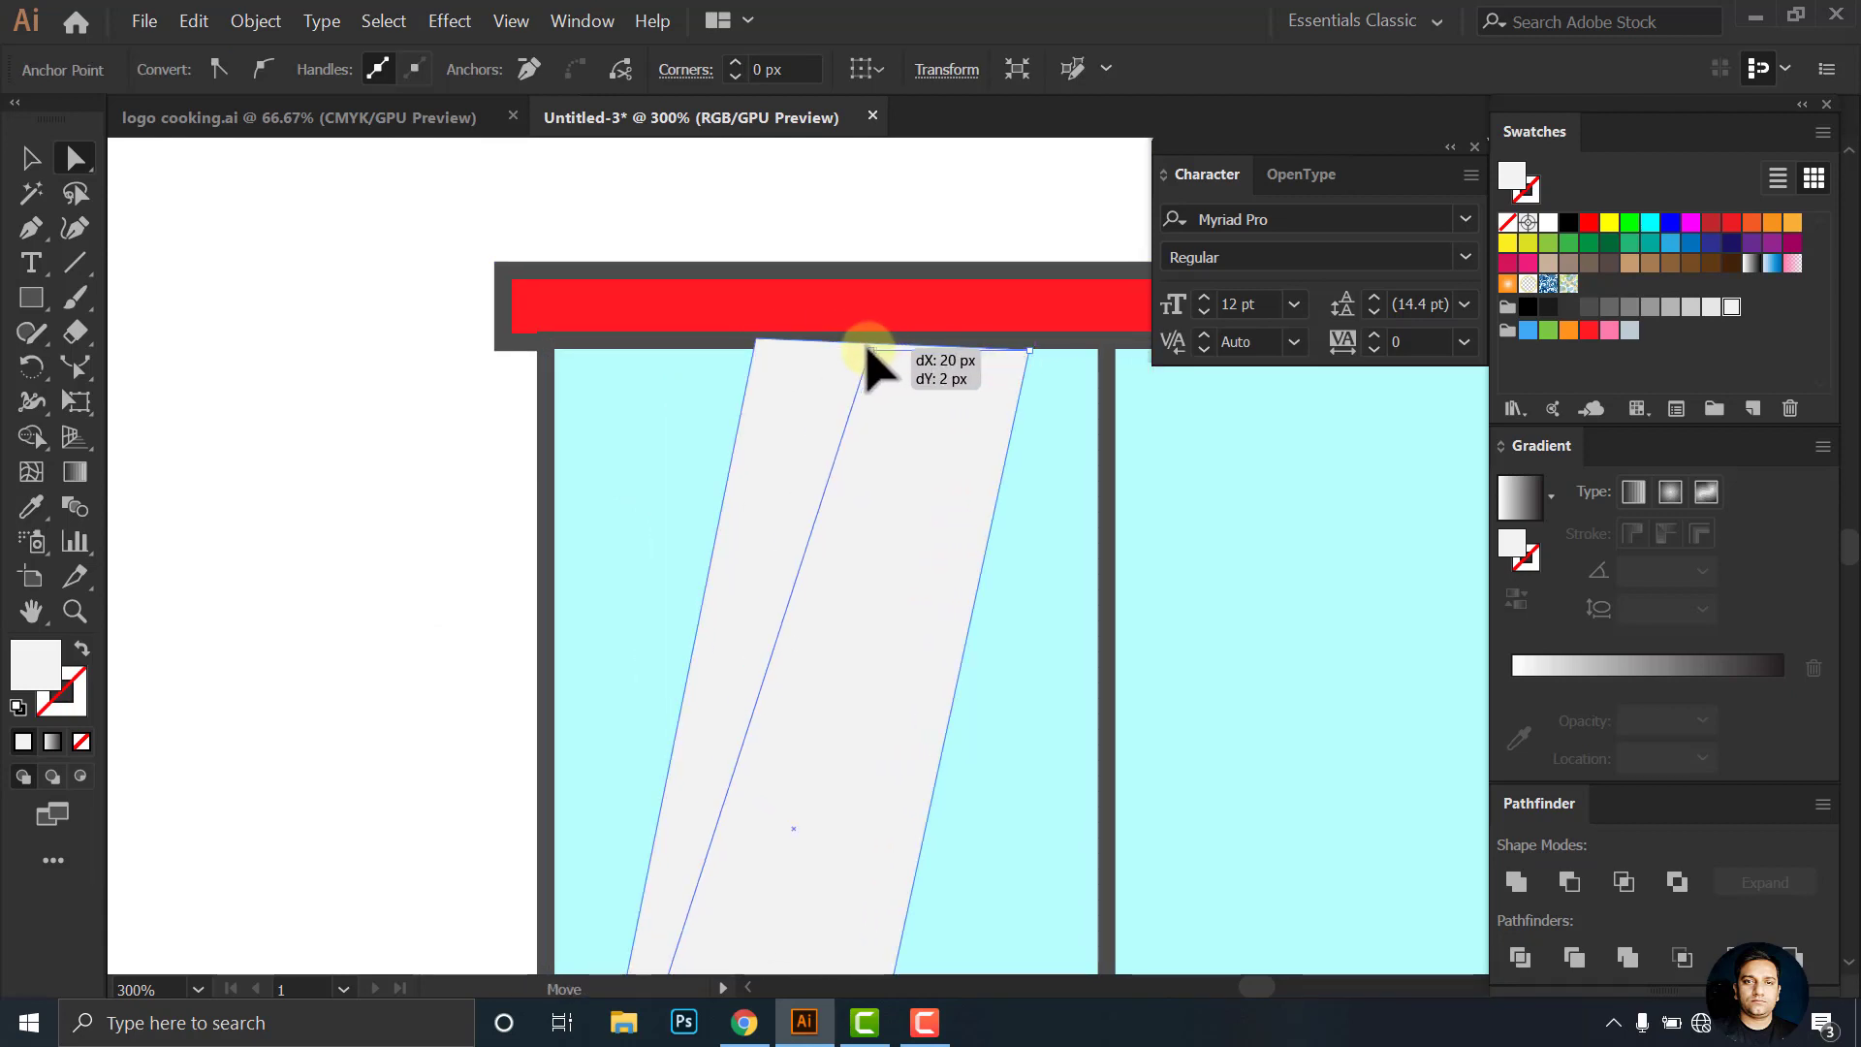
# Narrow the stripe's base and slant its top-left corner
pyautogui.hotkey('ctrl', '-')
pyautogui.hotkey('ctrl', '-')
pyautogui.hotkey('ctrl', '-')
pyautogui.scroll(4, 888, 335)
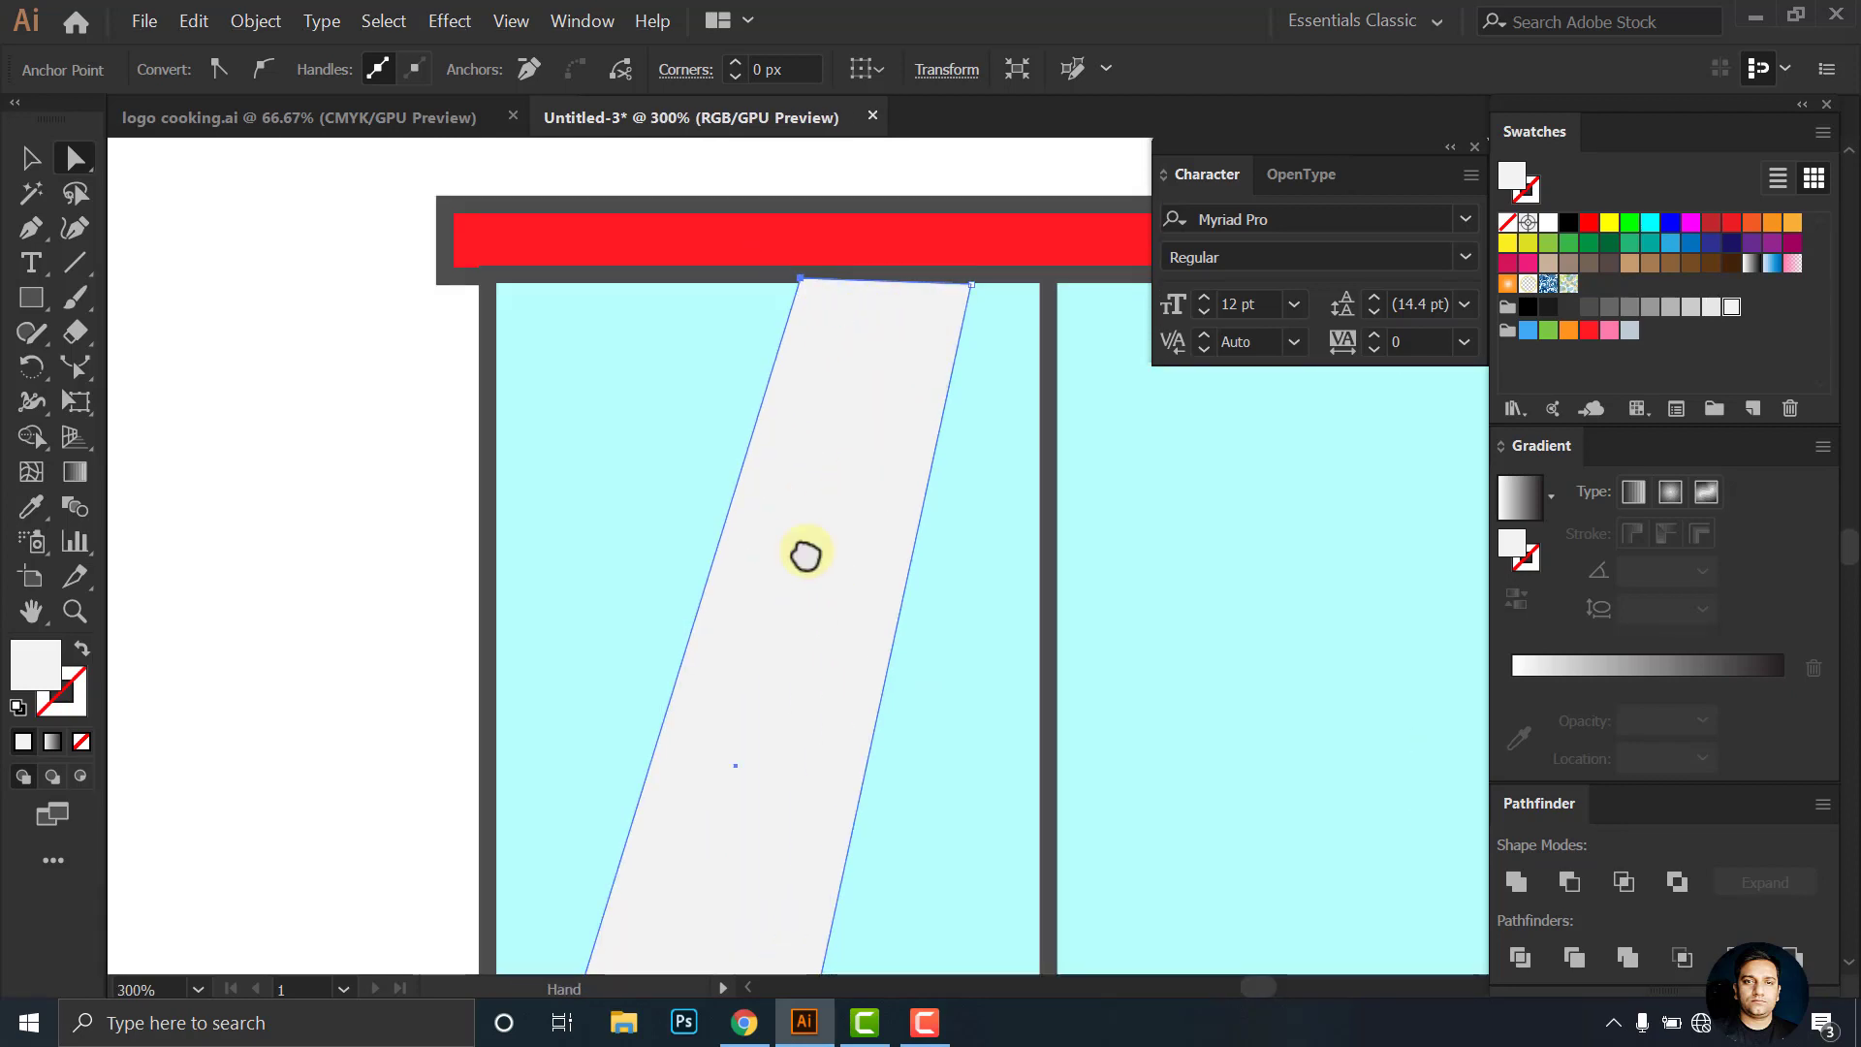
pyautogui.scroll(-5, 806, 555)
pyautogui.moveTo(806, 689); pyautogui.dragTo(742, 690)
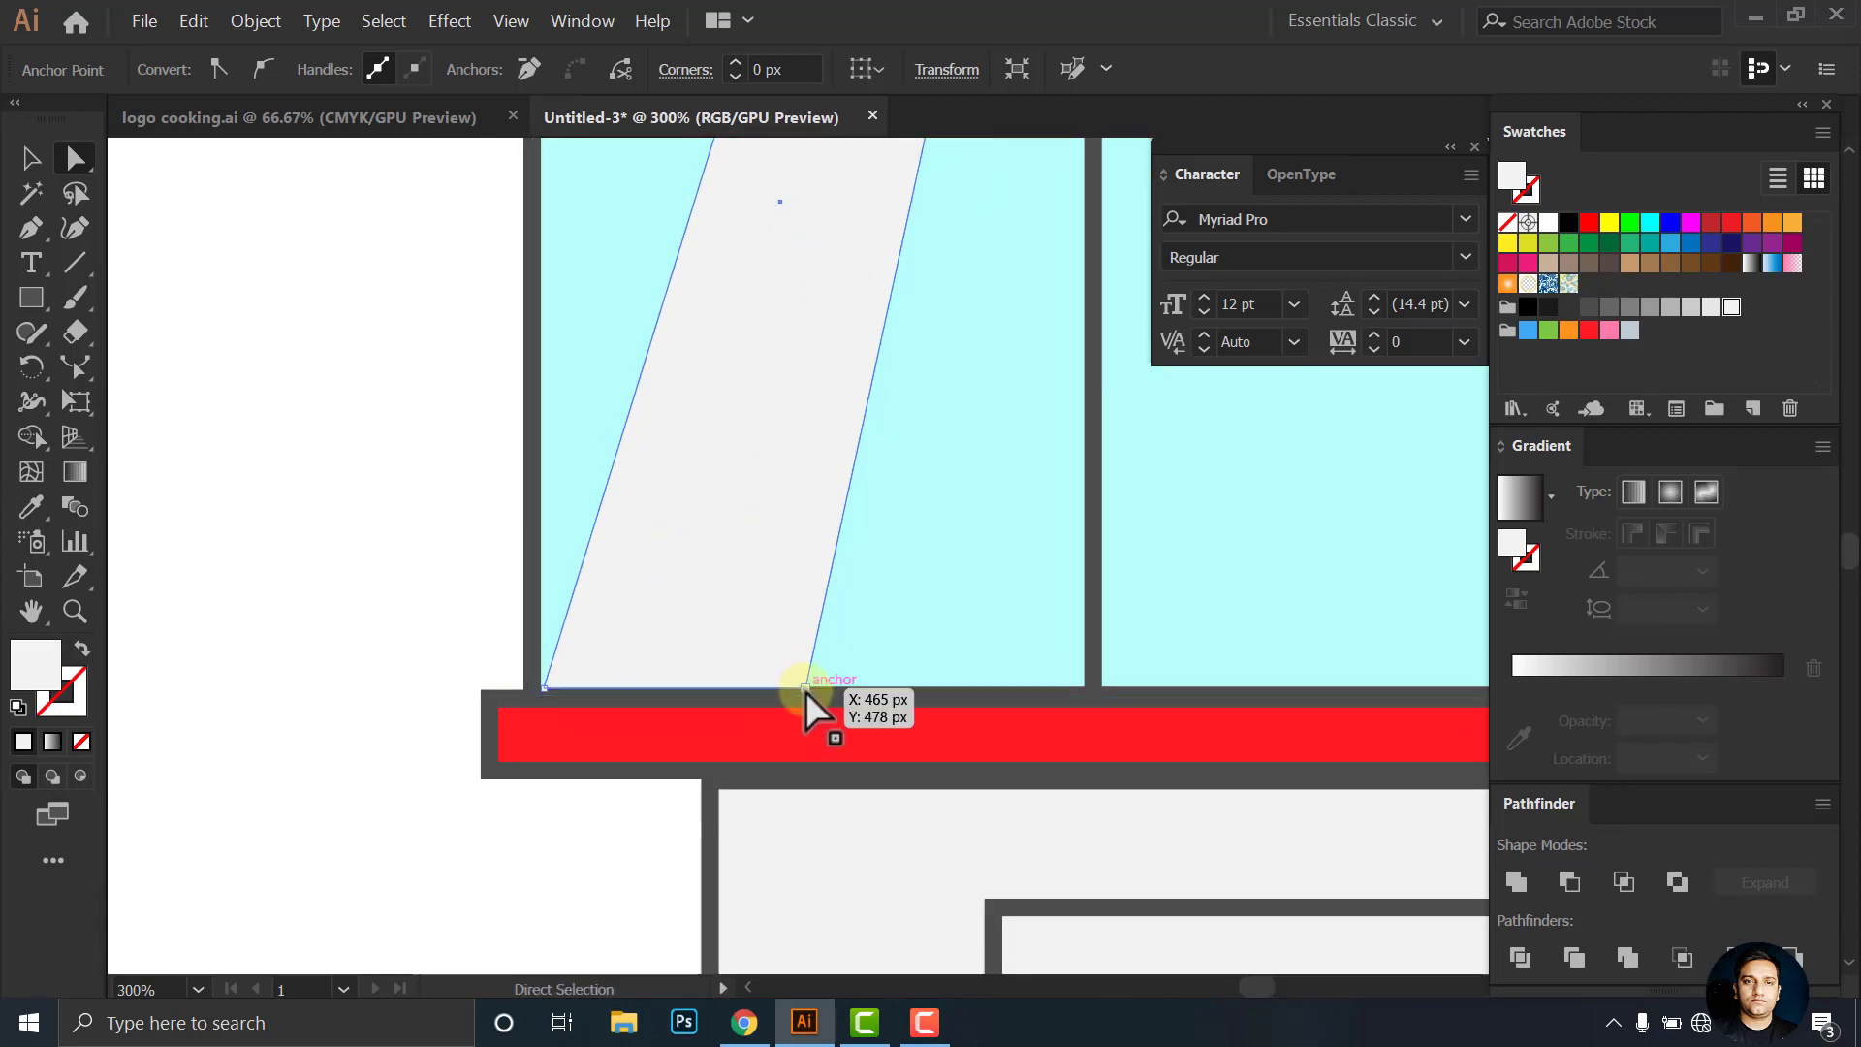
pyautogui.scroll(5, 831, 631)
pyautogui.scroll(1, 802, 581)
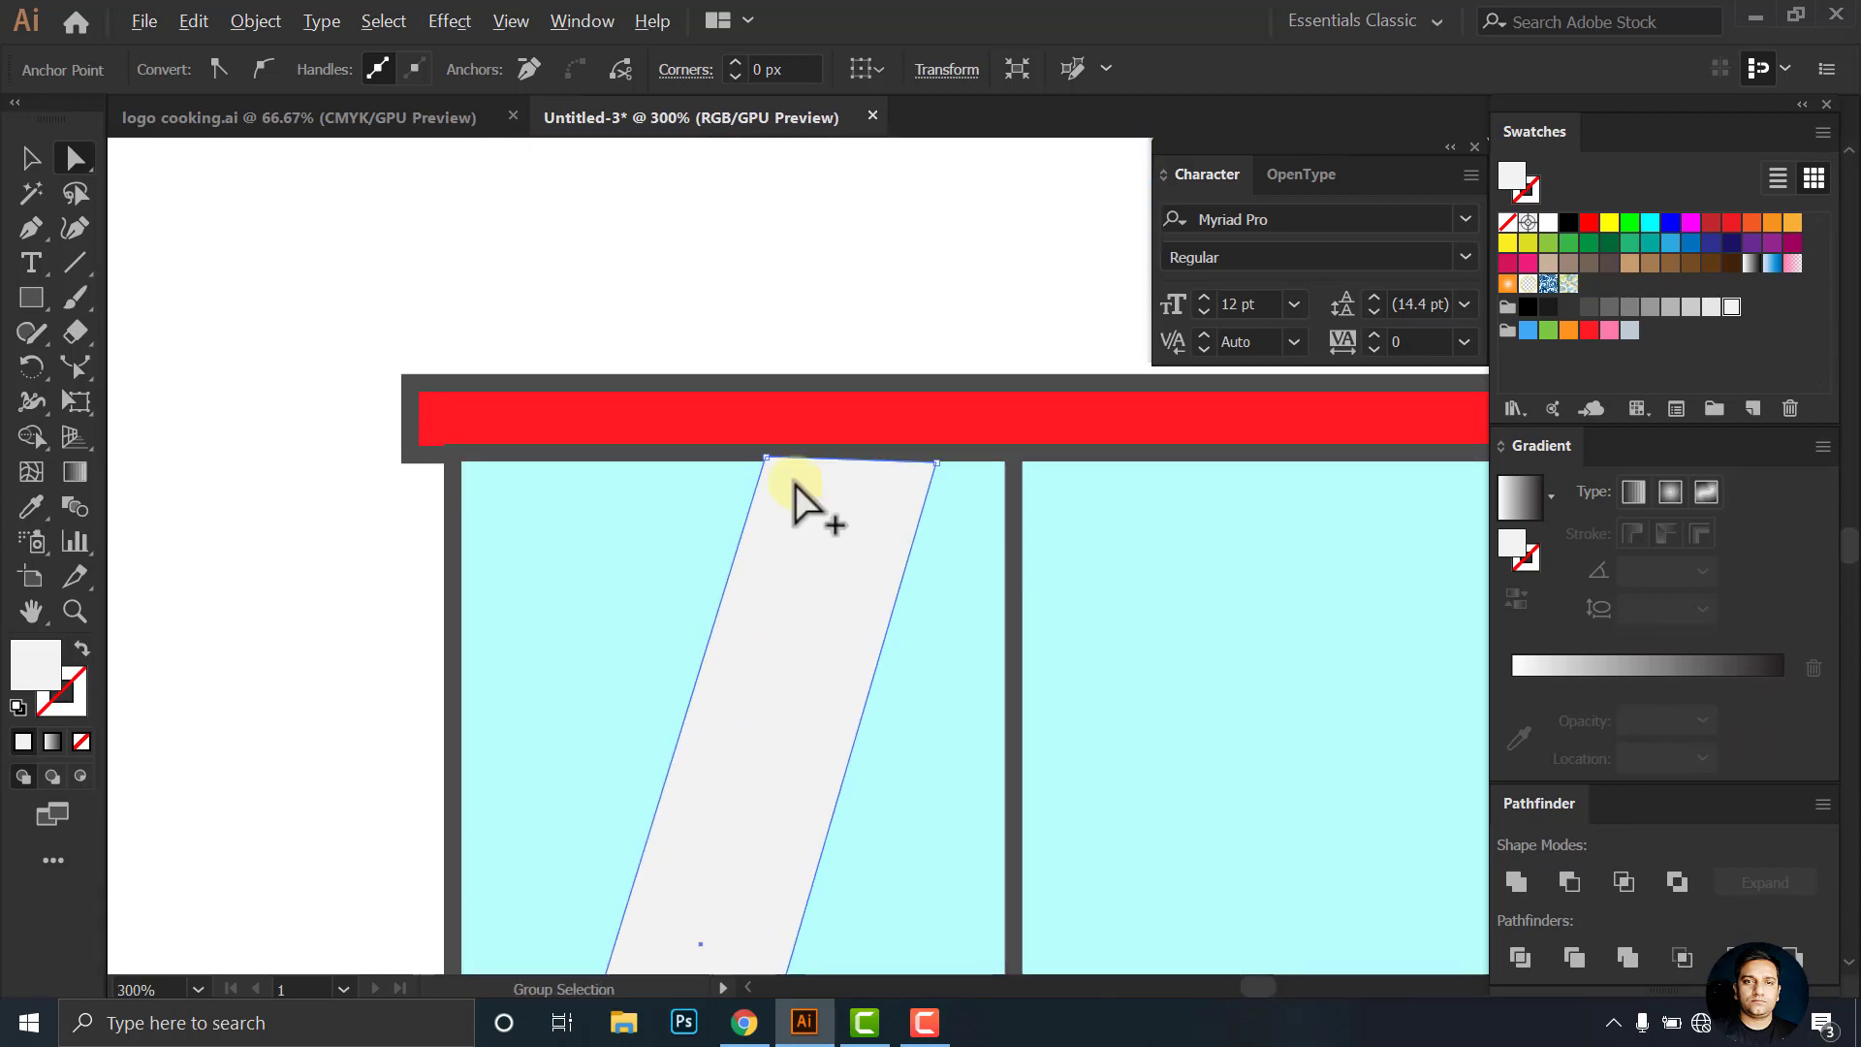
pyautogui.scroll(4, 831, 544)
pyautogui.scroll(2, 969, 582)
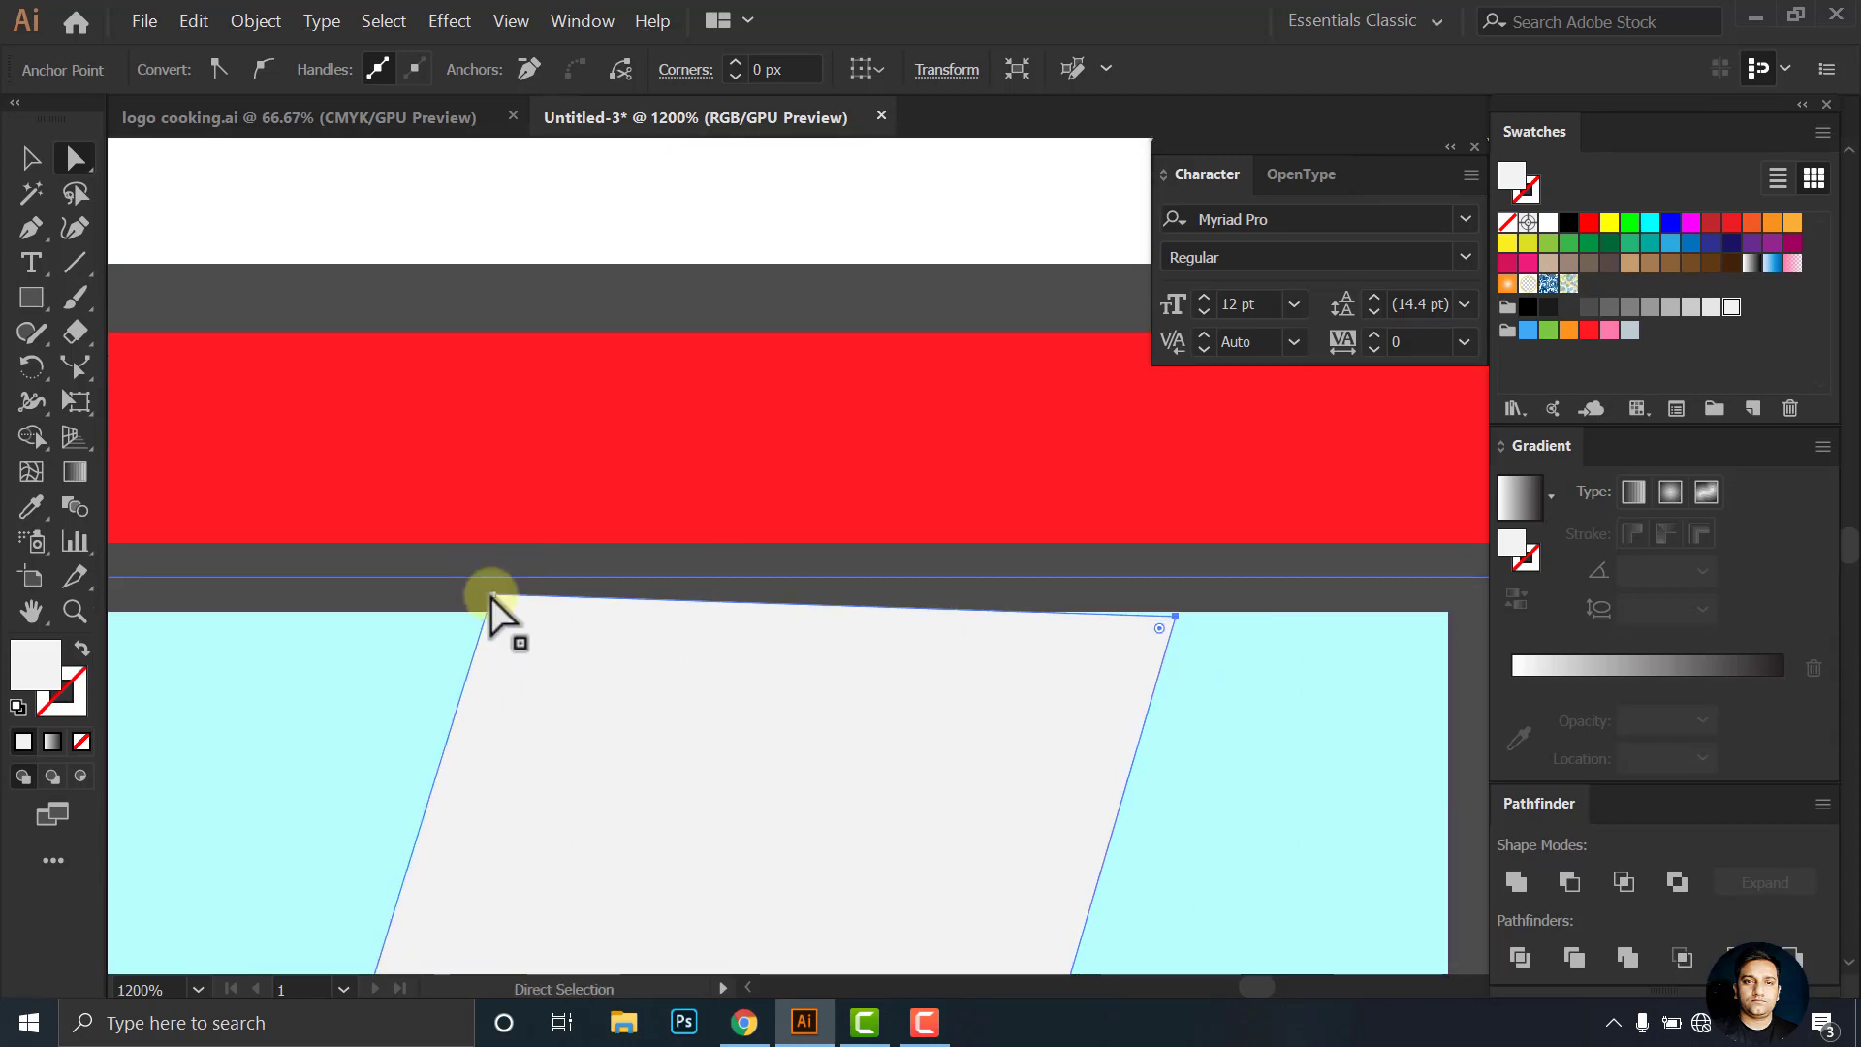
pyautogui.moveTo(490, 614); pyautogui.dragTo(465, 615)
pyautogui.scroll(-5, 781, 532)
pyautogui.scroll(-1, 749, 667)
pyautogui.scroll(-3, 749, 667)
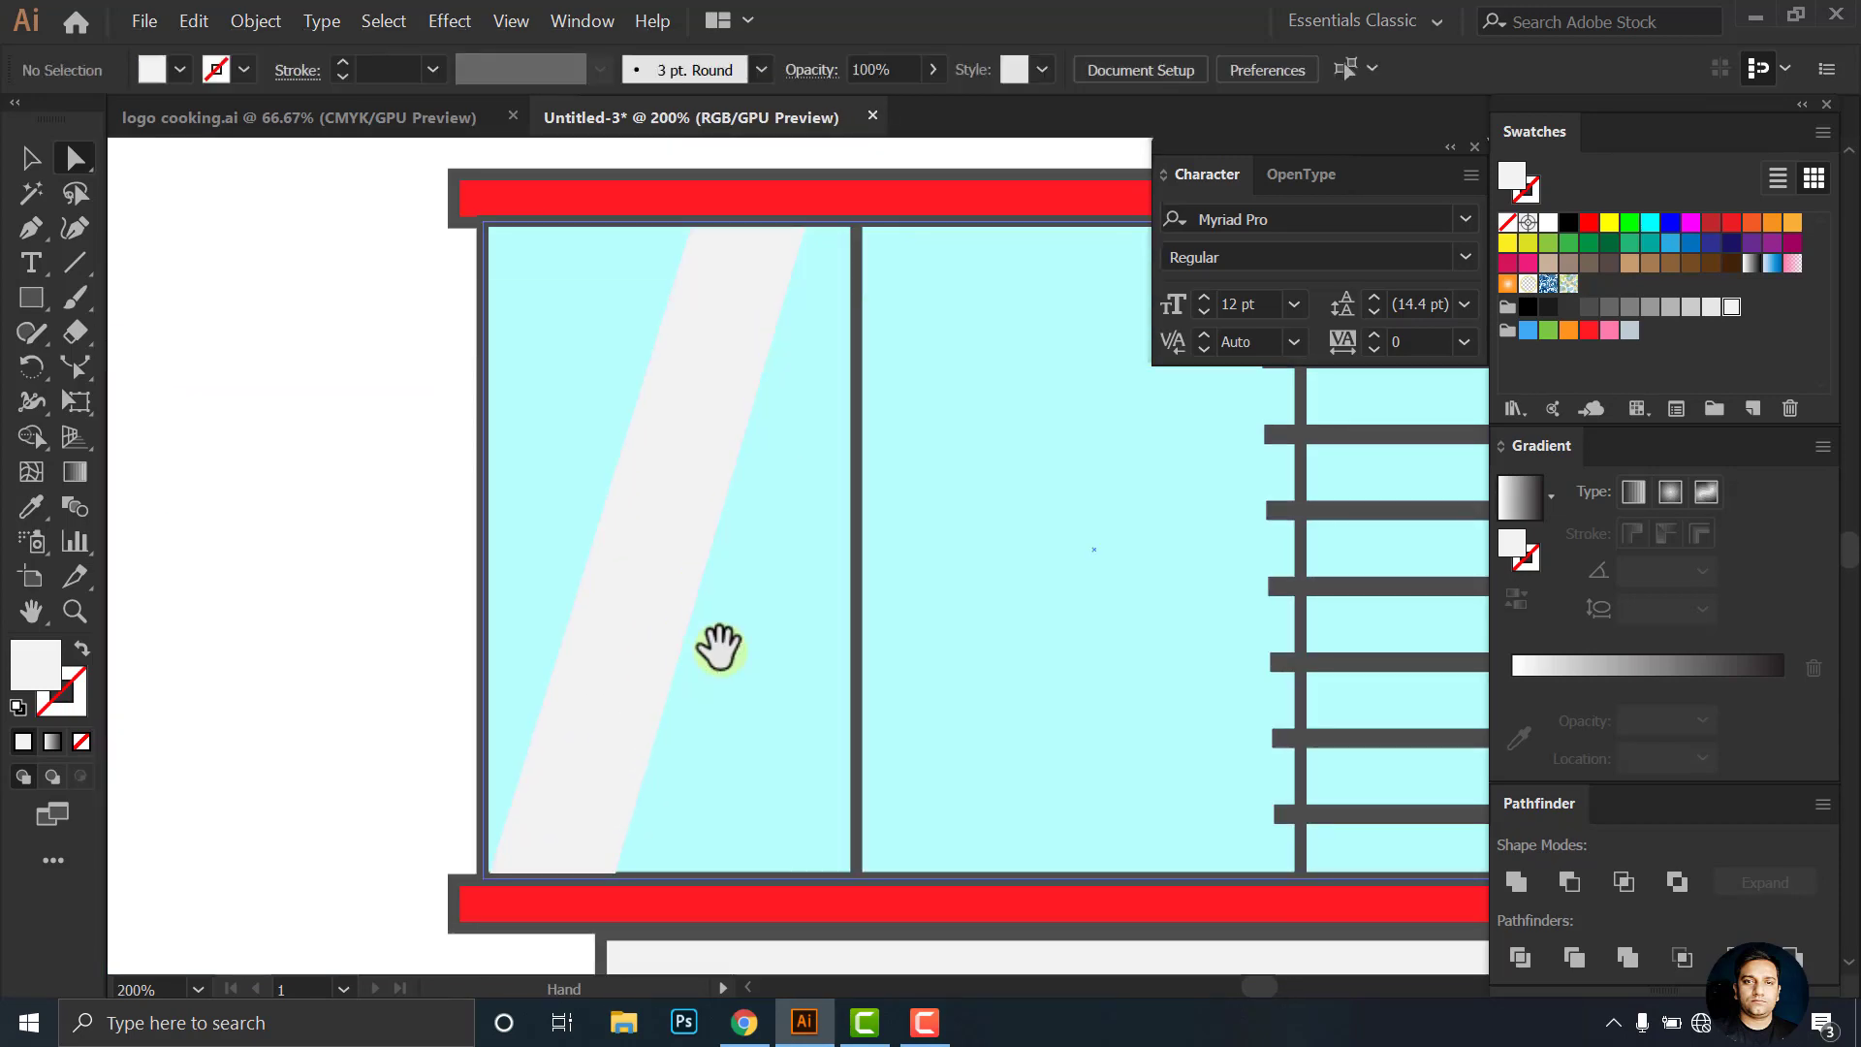
pyautogui.scroll(-1, 718, 649)
pyautogui.scroll(1, 719, 631)
# Duplicate the stripe to the right and pull the copy's bottom-right corner in
pyautogui.click(564, 585)
pyautogui.click(28, 157)
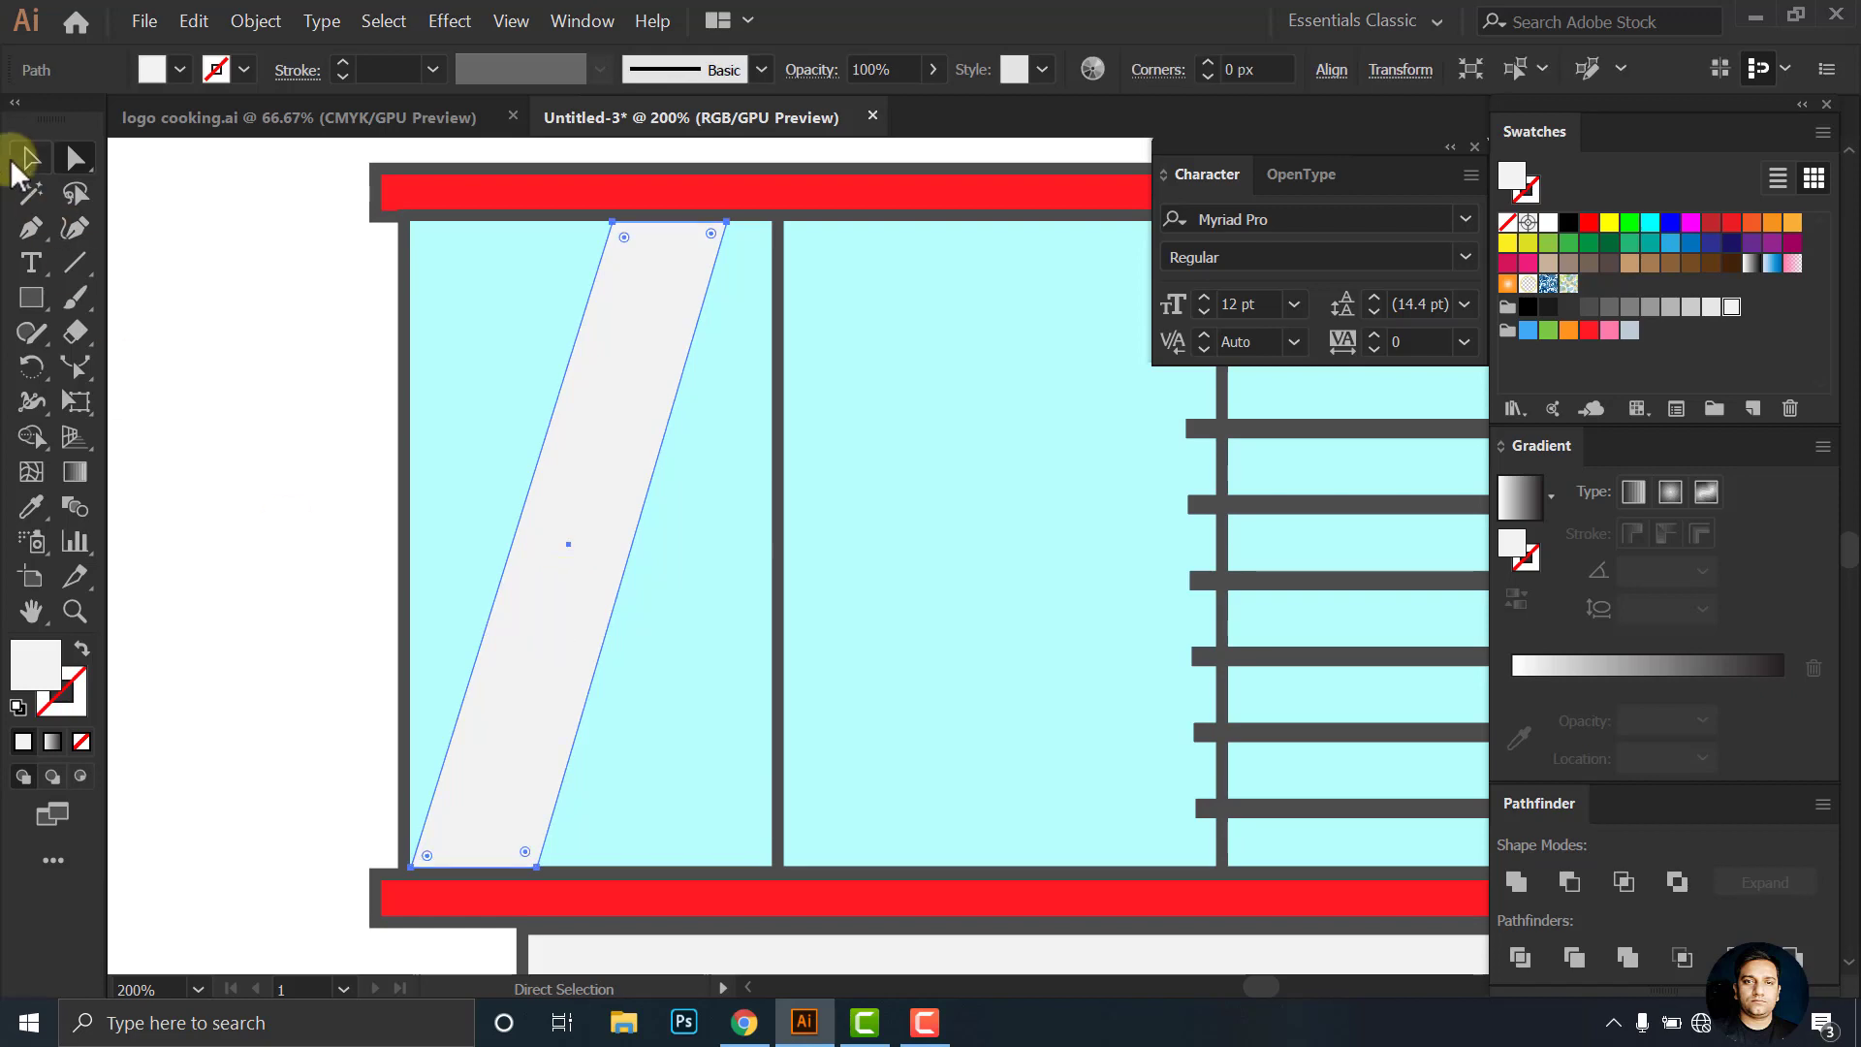
pyautogui.keyDown('alt'); pyautogui.moveTo(561, 536); pyautogui.dragTo(688, 533); pyautogui.keyUp('alt')
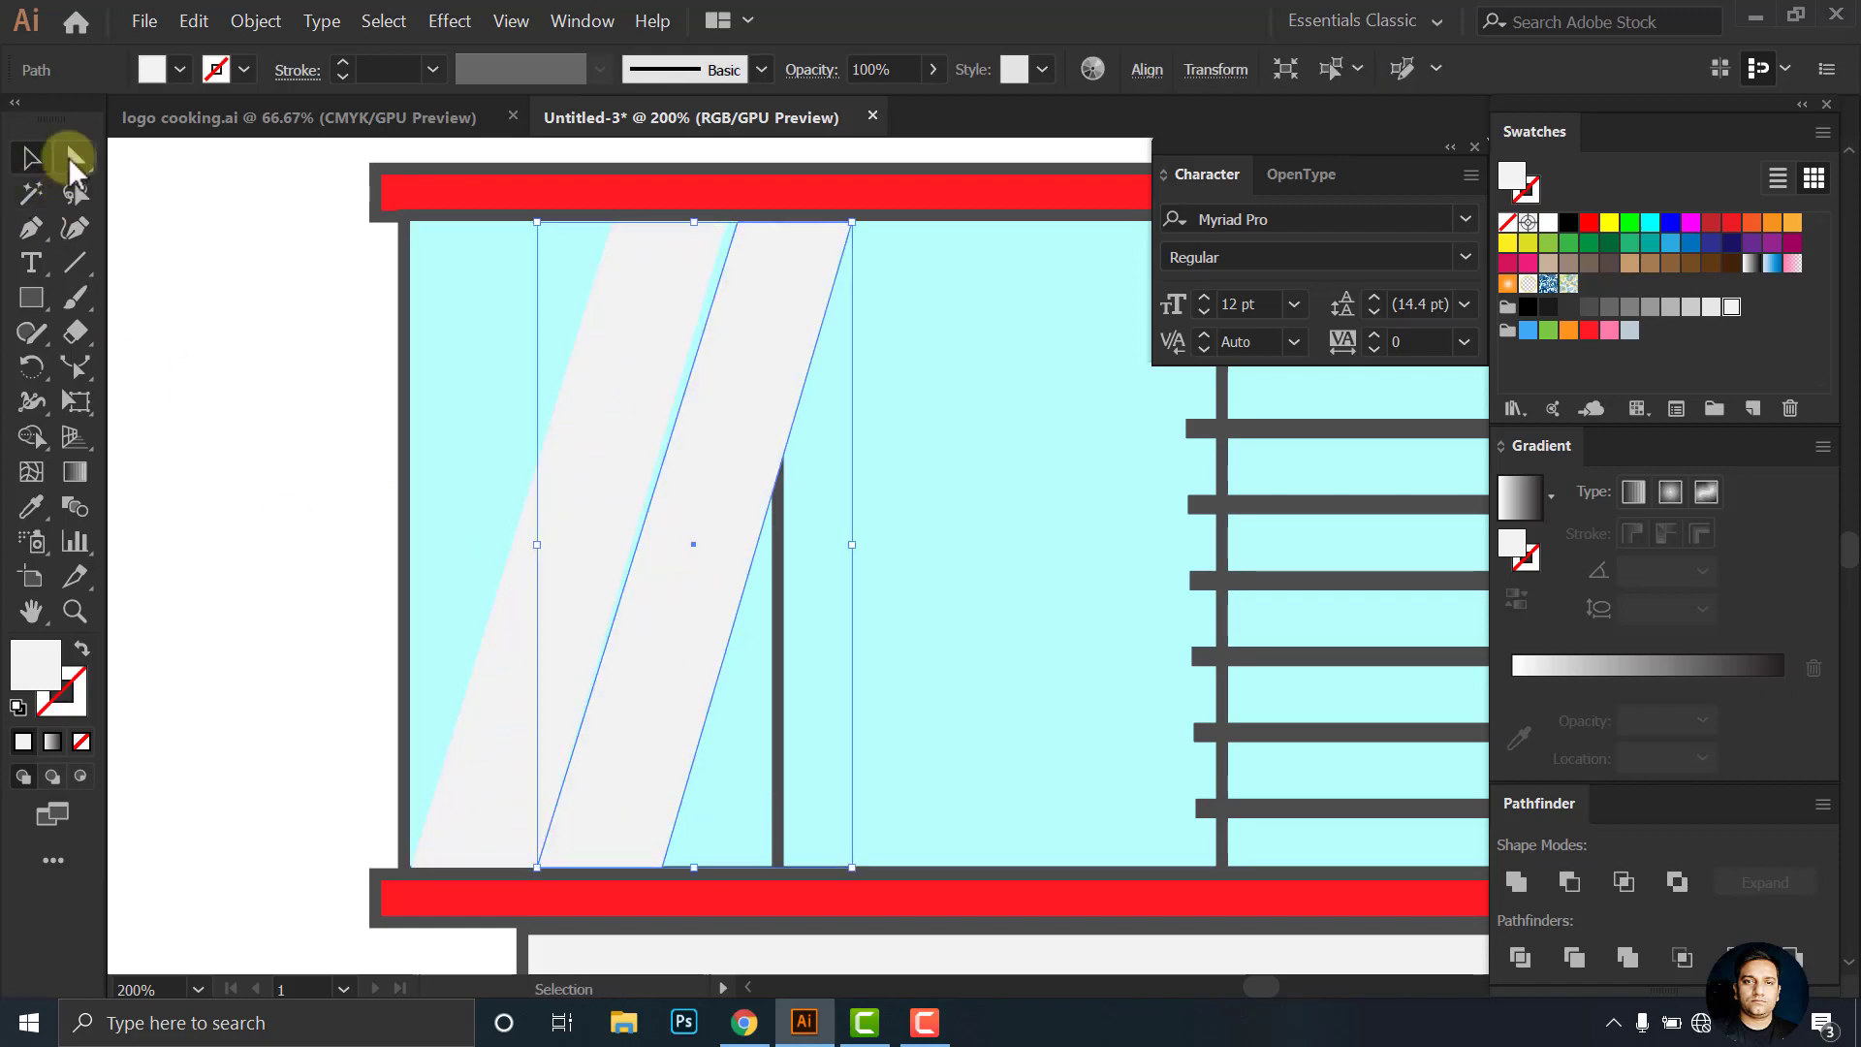
pyautogui.click(75, 160)
pyautogui.scroll(3, 648, 742)
pyautogui.scroll(3, 648, 741)
pyautogui.moveTo(545, 737); pyautogui.dragTo(619, 667)
pyautogui.moveTo(312, 809); pyautogui.dragTo(378, 810)
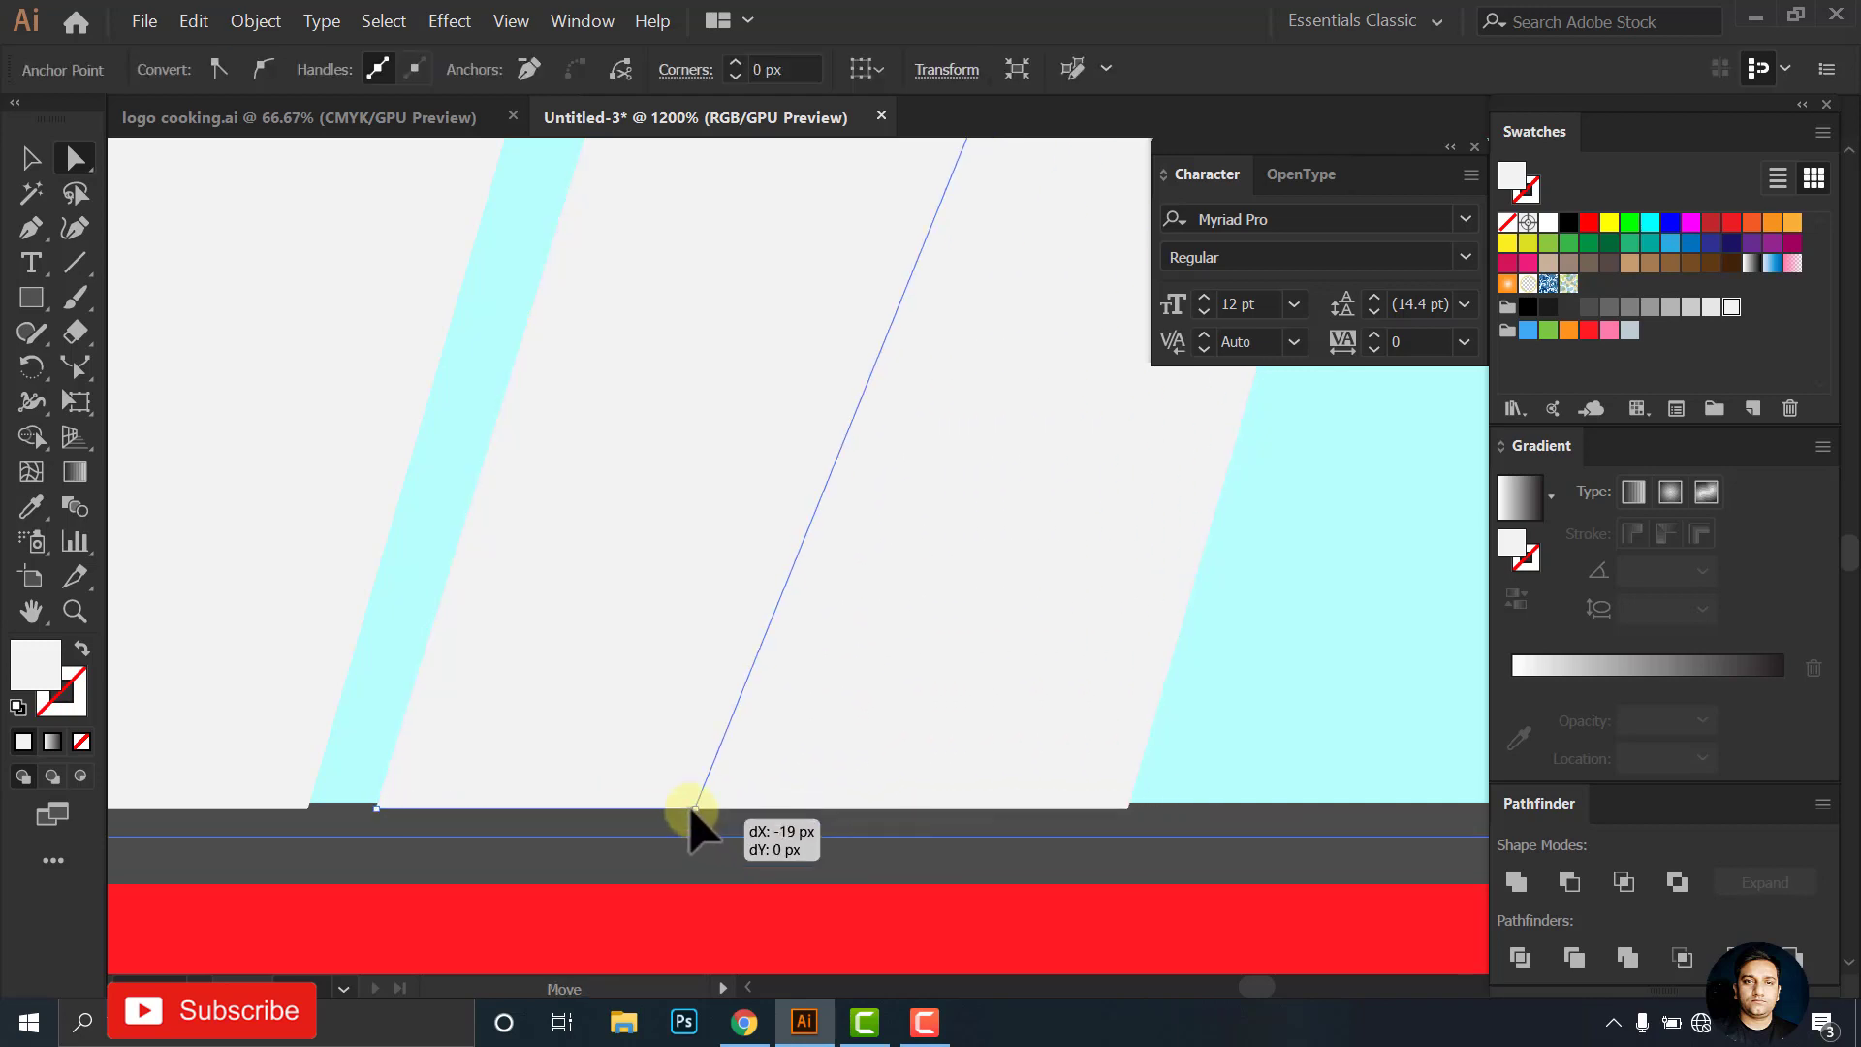
pyautogui.moveTo(1126, 812); pyautogui.dragTo(694, 819)
# Move the copy's top anchors left to make it a thin stripe
pyautogui.scroll(-5, 615, 831)
pyautogui.scroll(2, 732, 518)
pyautogui.scroll(2, 678, 540)
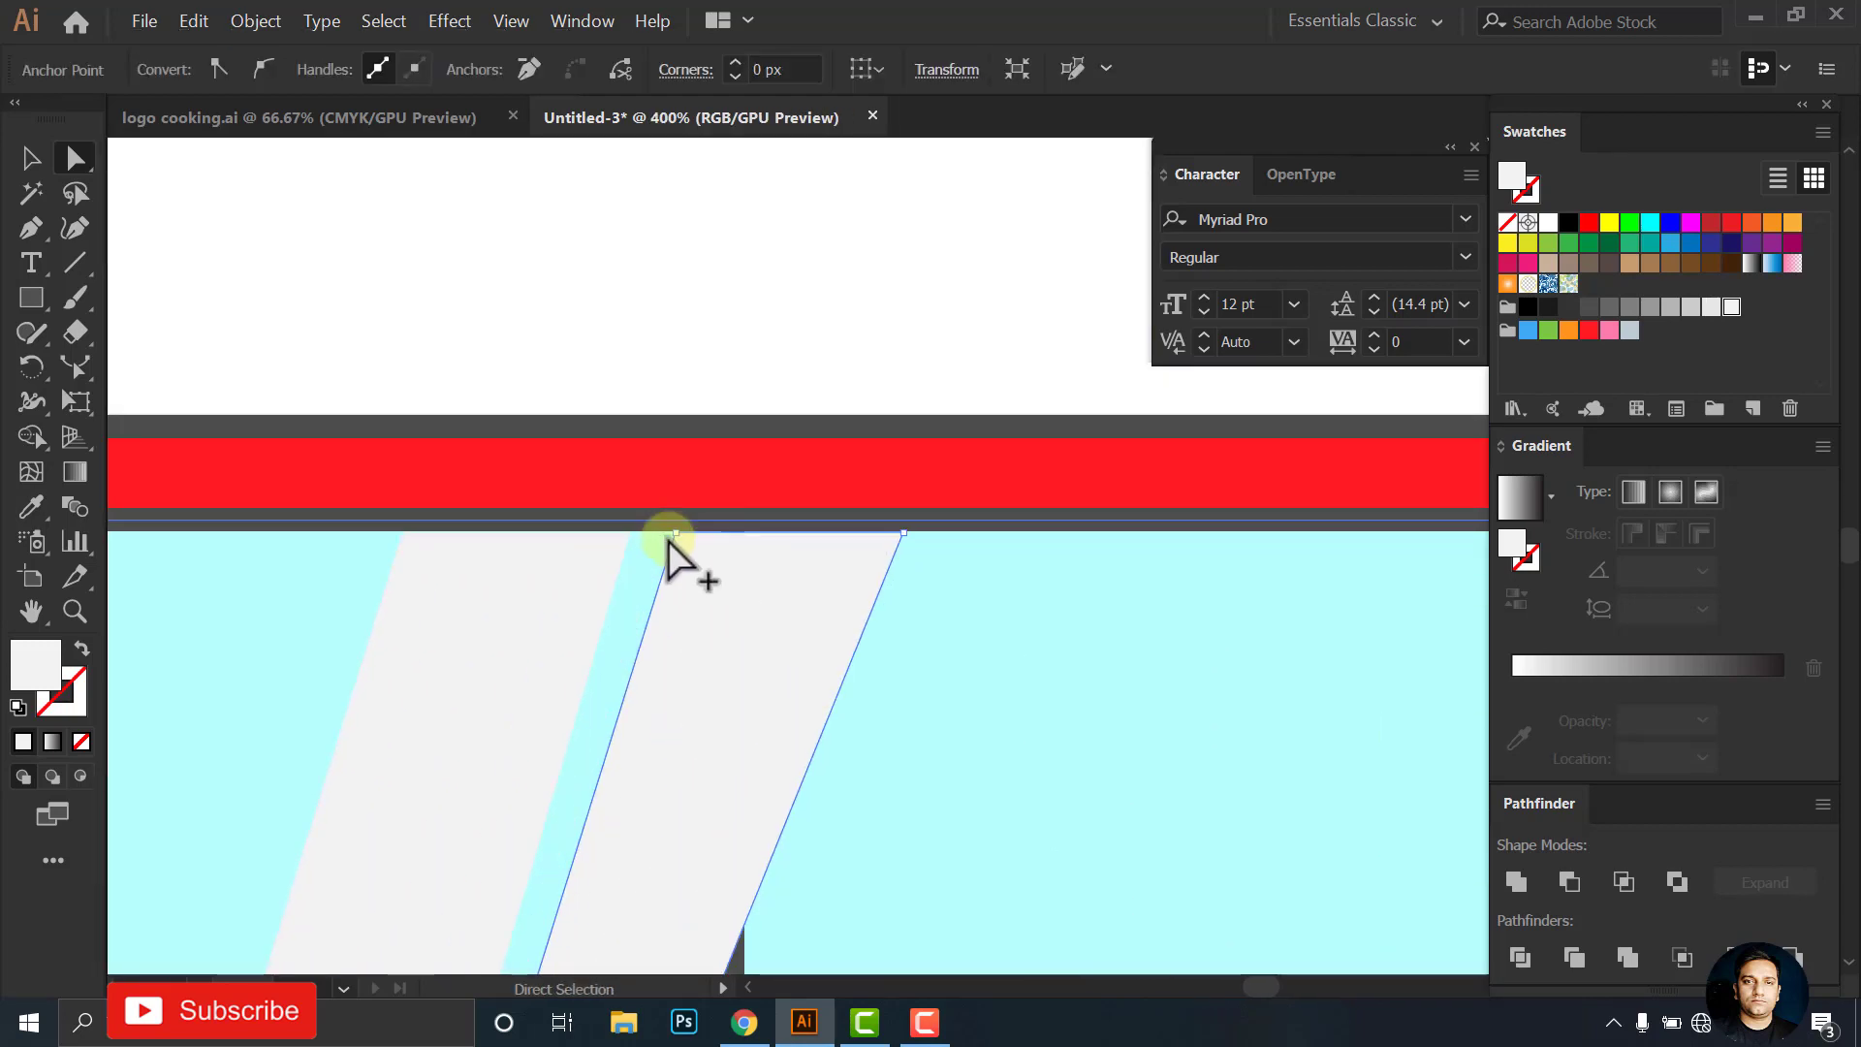
pyautogui.scroll(2, 676, 540)
pyautogui.moveTo(681, 523)
pyautogui.mouseDown()
pyautogui.moveTo(795, 543)
pyautogui.moveTo(751, 531)
pyautogui.mouseUp()
pyautogui.scroll(-3, 841, 509)
pyautogui.scroll(2, 831, 685)
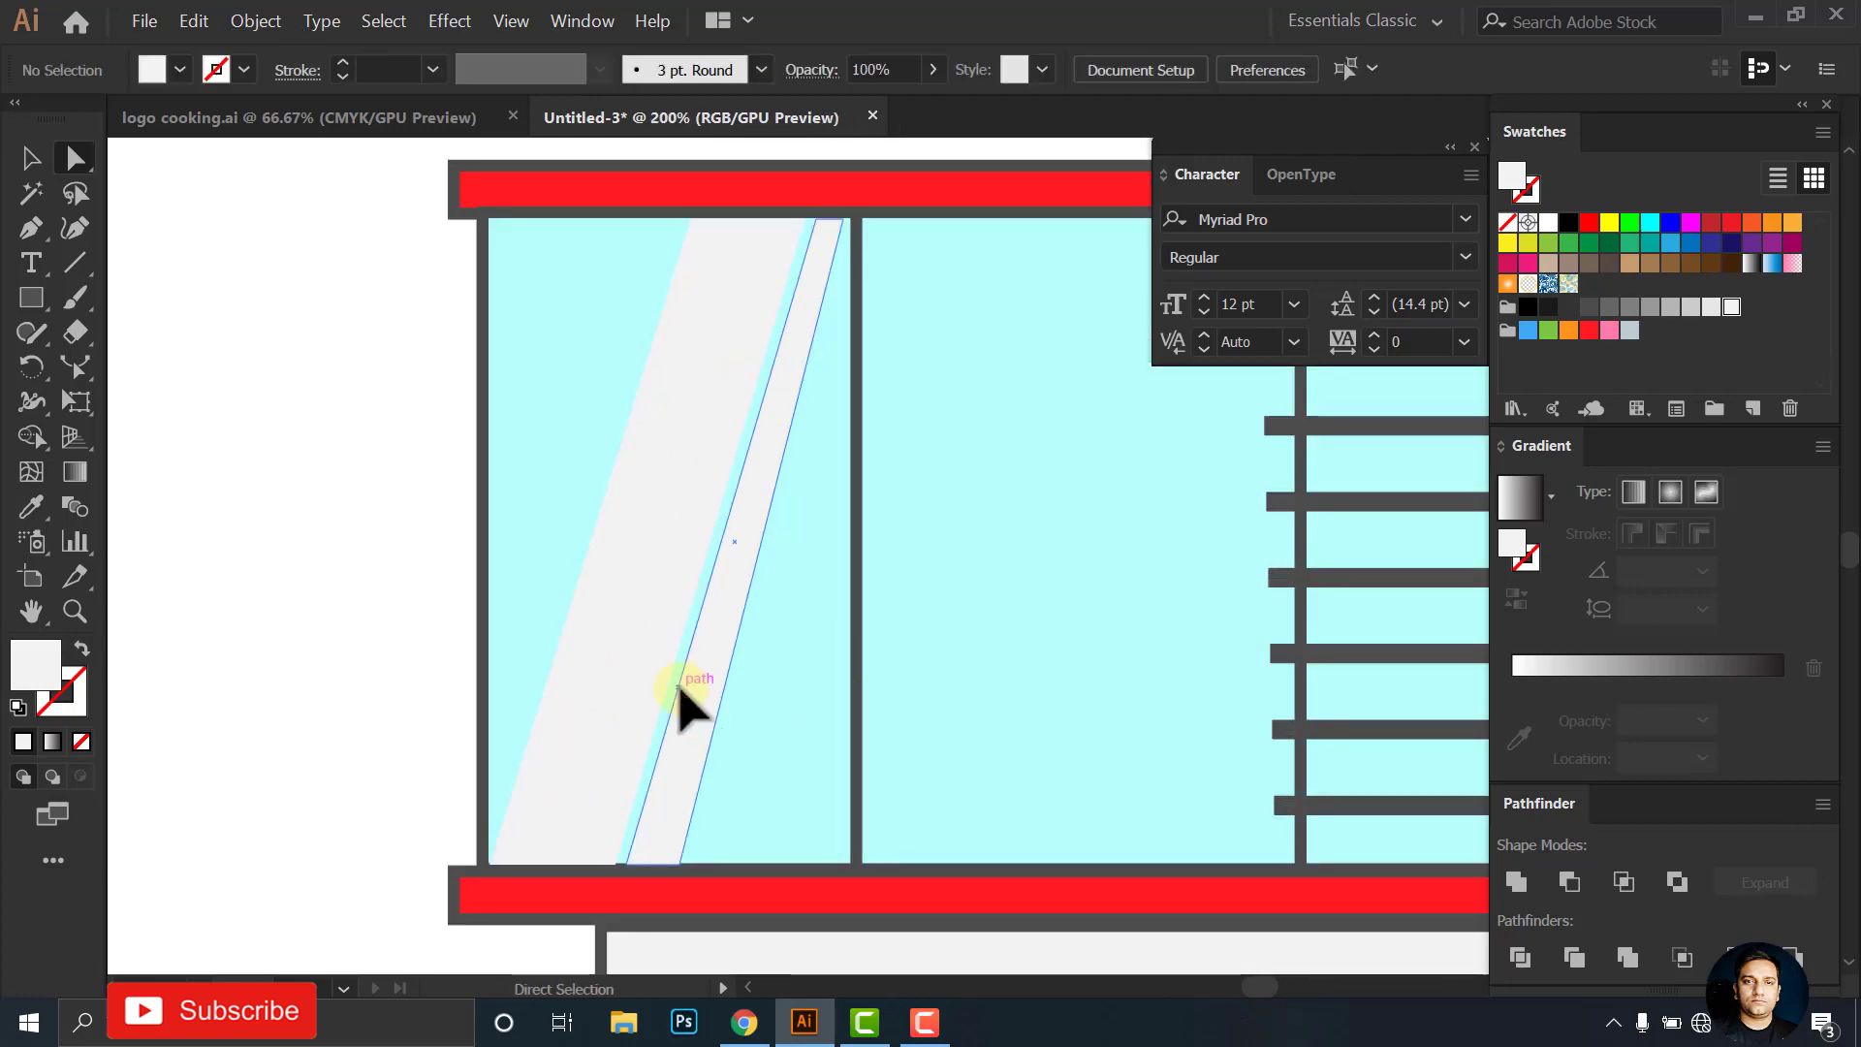
pyautogui.click(842, 222)
pyautogui.scroll(8, 841, 221)
pyautogui.moveTo(867, 372); pyautogui.dragTo(807, 371)
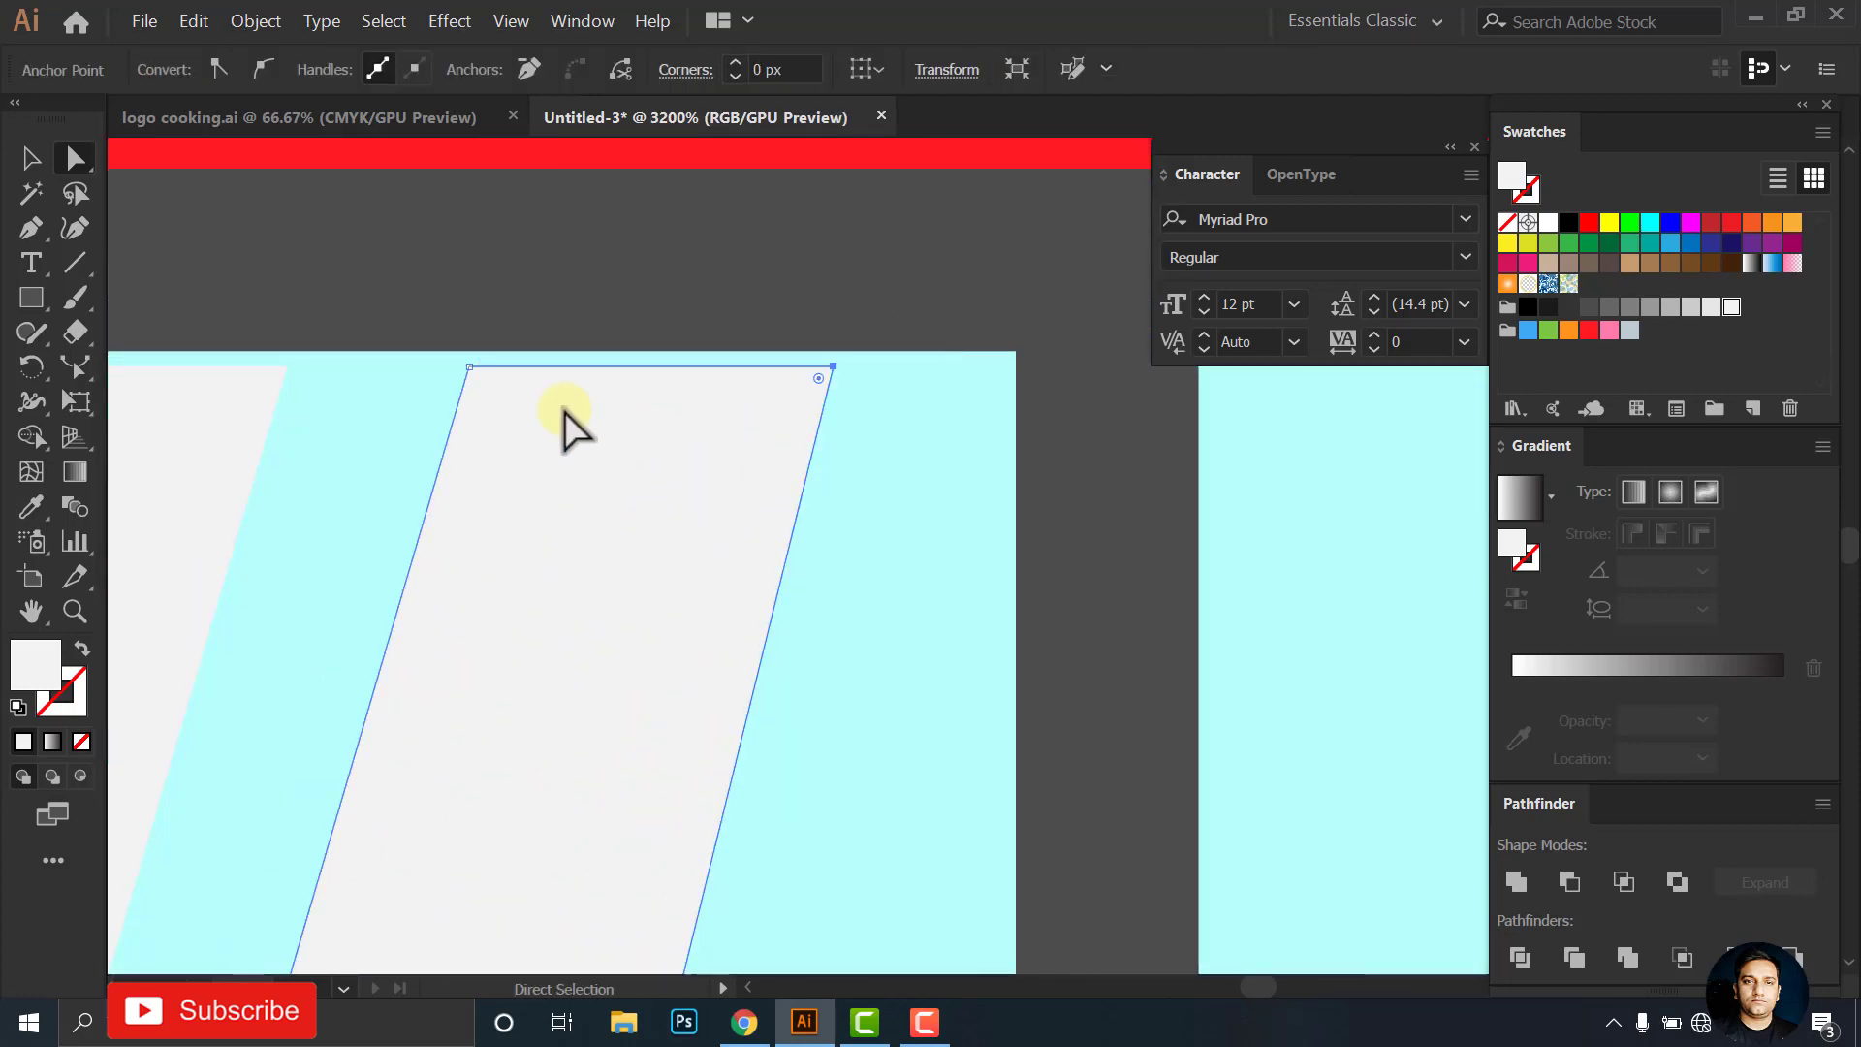
pyautogui.press('v')
# Adjust the copy's bottom corners so the thin stripe fits the frame
pyautogui.scroll(-3, 678, 455)
pyautogui.scroll(-2, 818, 415)
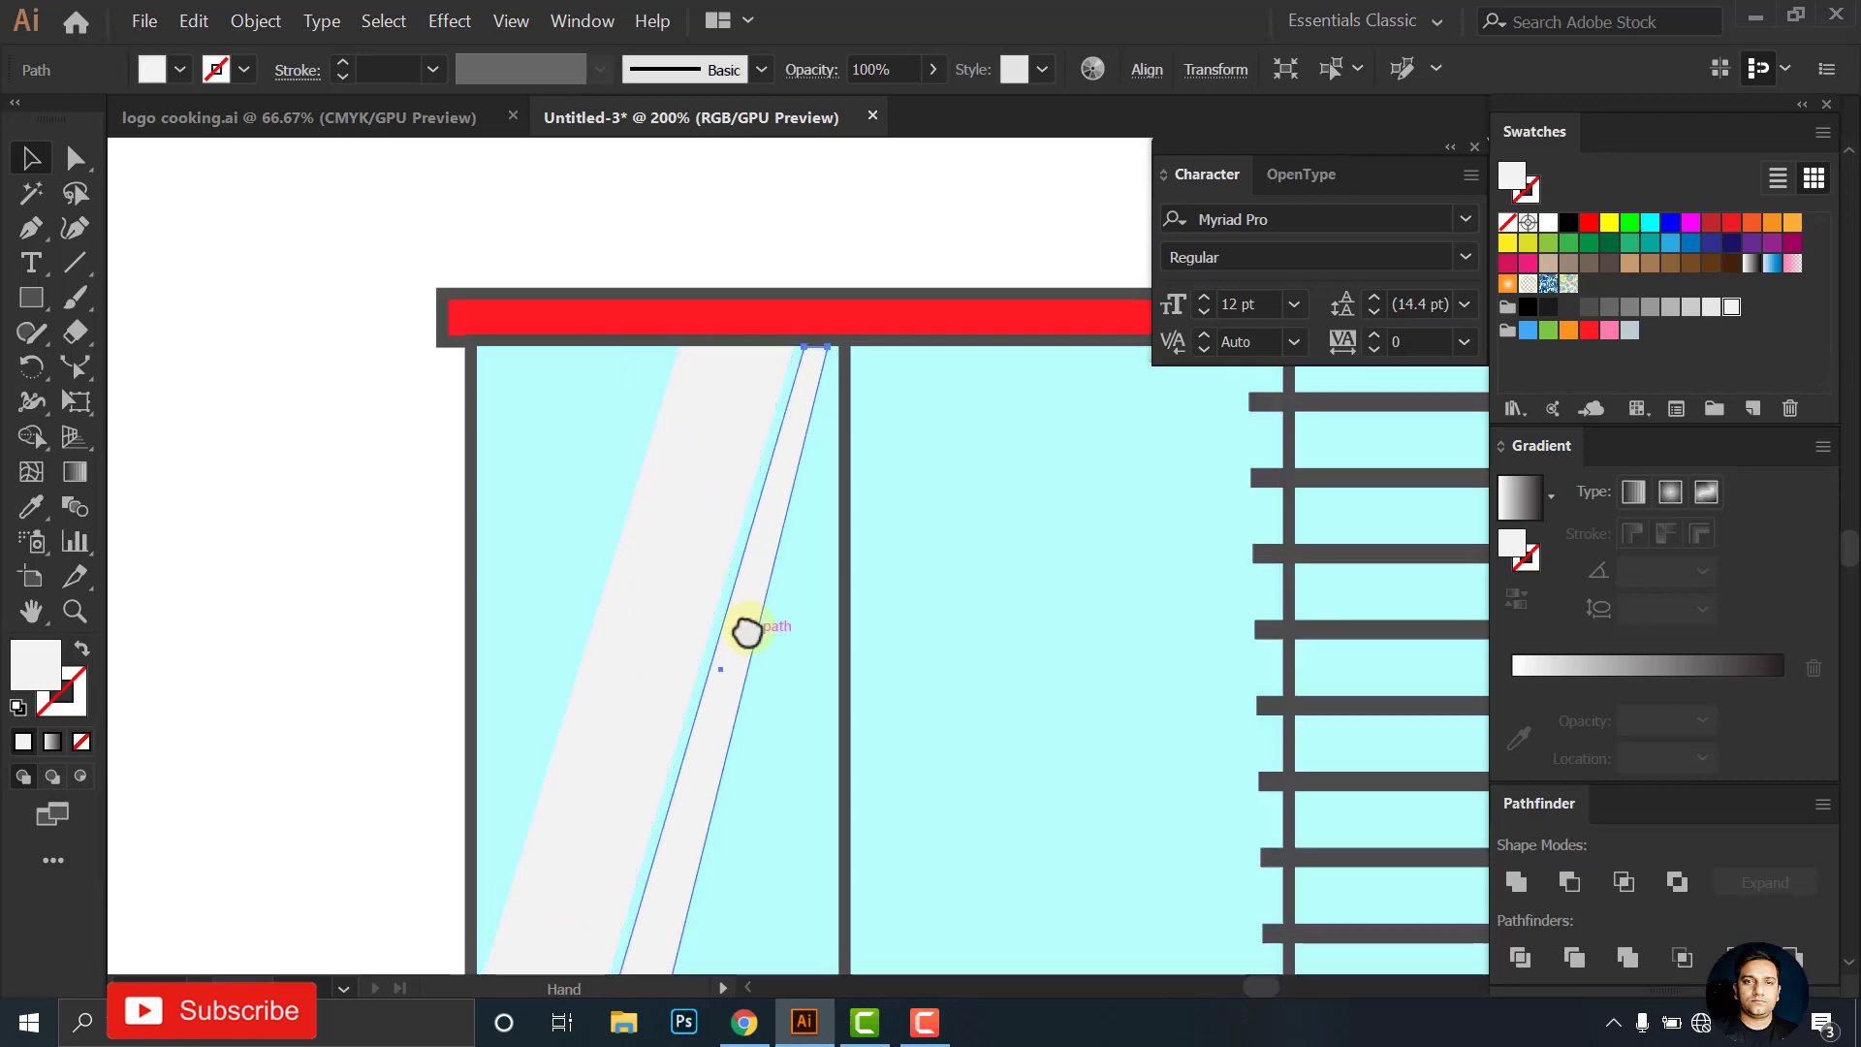
pyautogui.scroll(3, 747, 631)
pyautogui.moveTo(644, 706); pyautogui.dragTo(697, 566)
pyautogui.press('a')
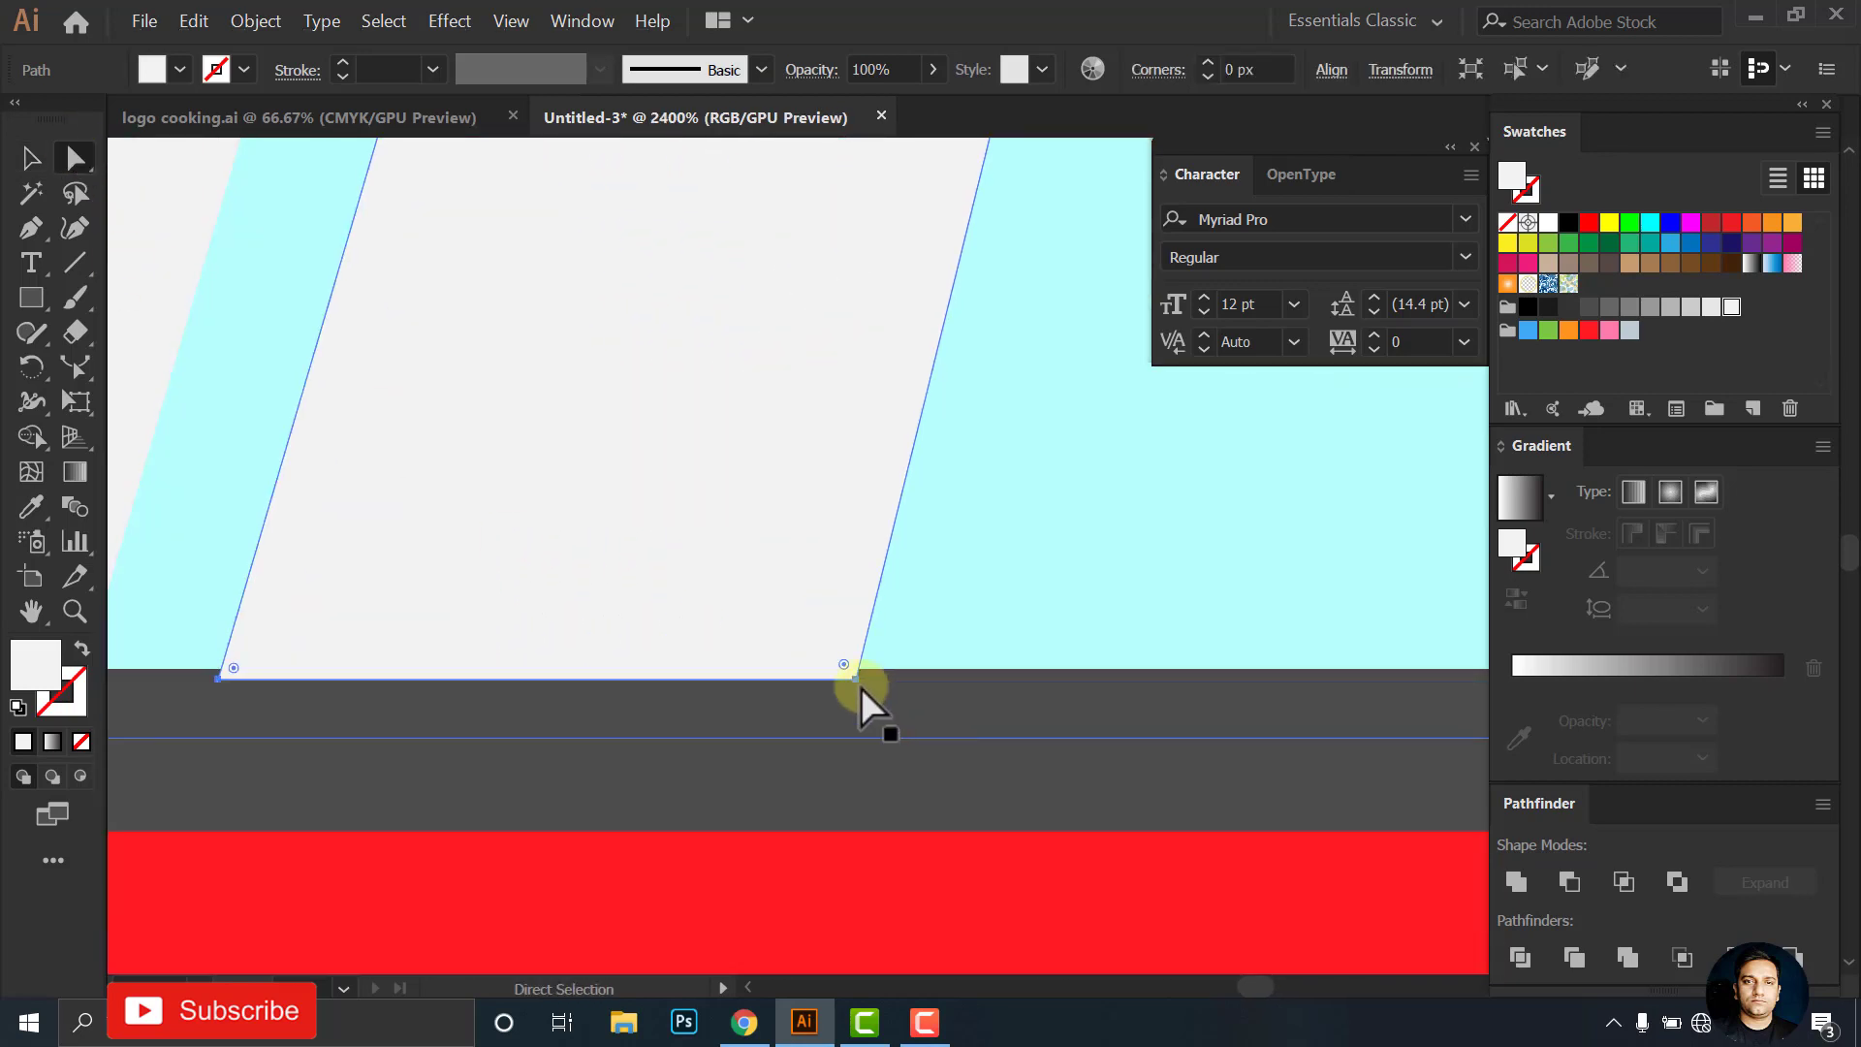
pyautogui.moveTo(859, 684)
pyautogui.mouseDown()
pyautogui.moveTo(851, 700)
pyautogui.moveTo(703, 679)
pyautogui.mouseUp()
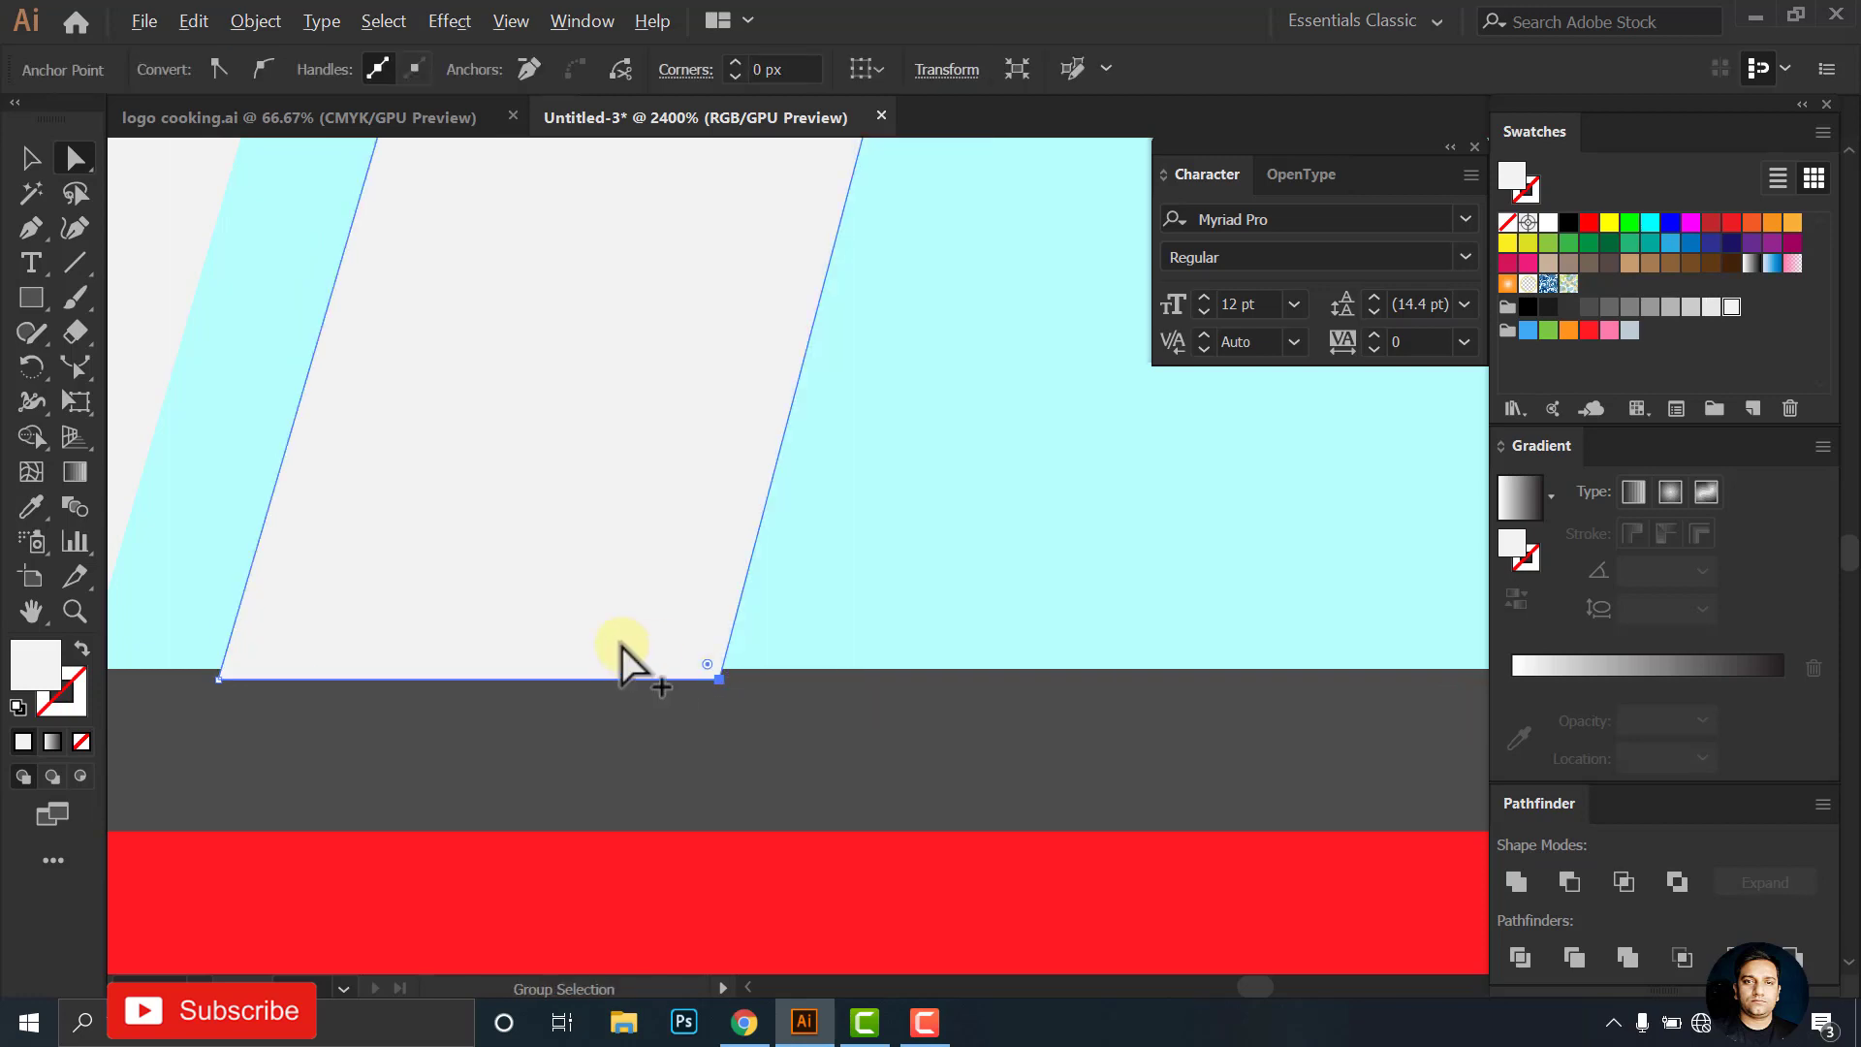
pyautogui.scroll(-10, 666, 611)
pyautogui.scroll(10, 666, 611)
pyautogui.moveTo(969, 494); pyautogui.dragTo(930, 492)
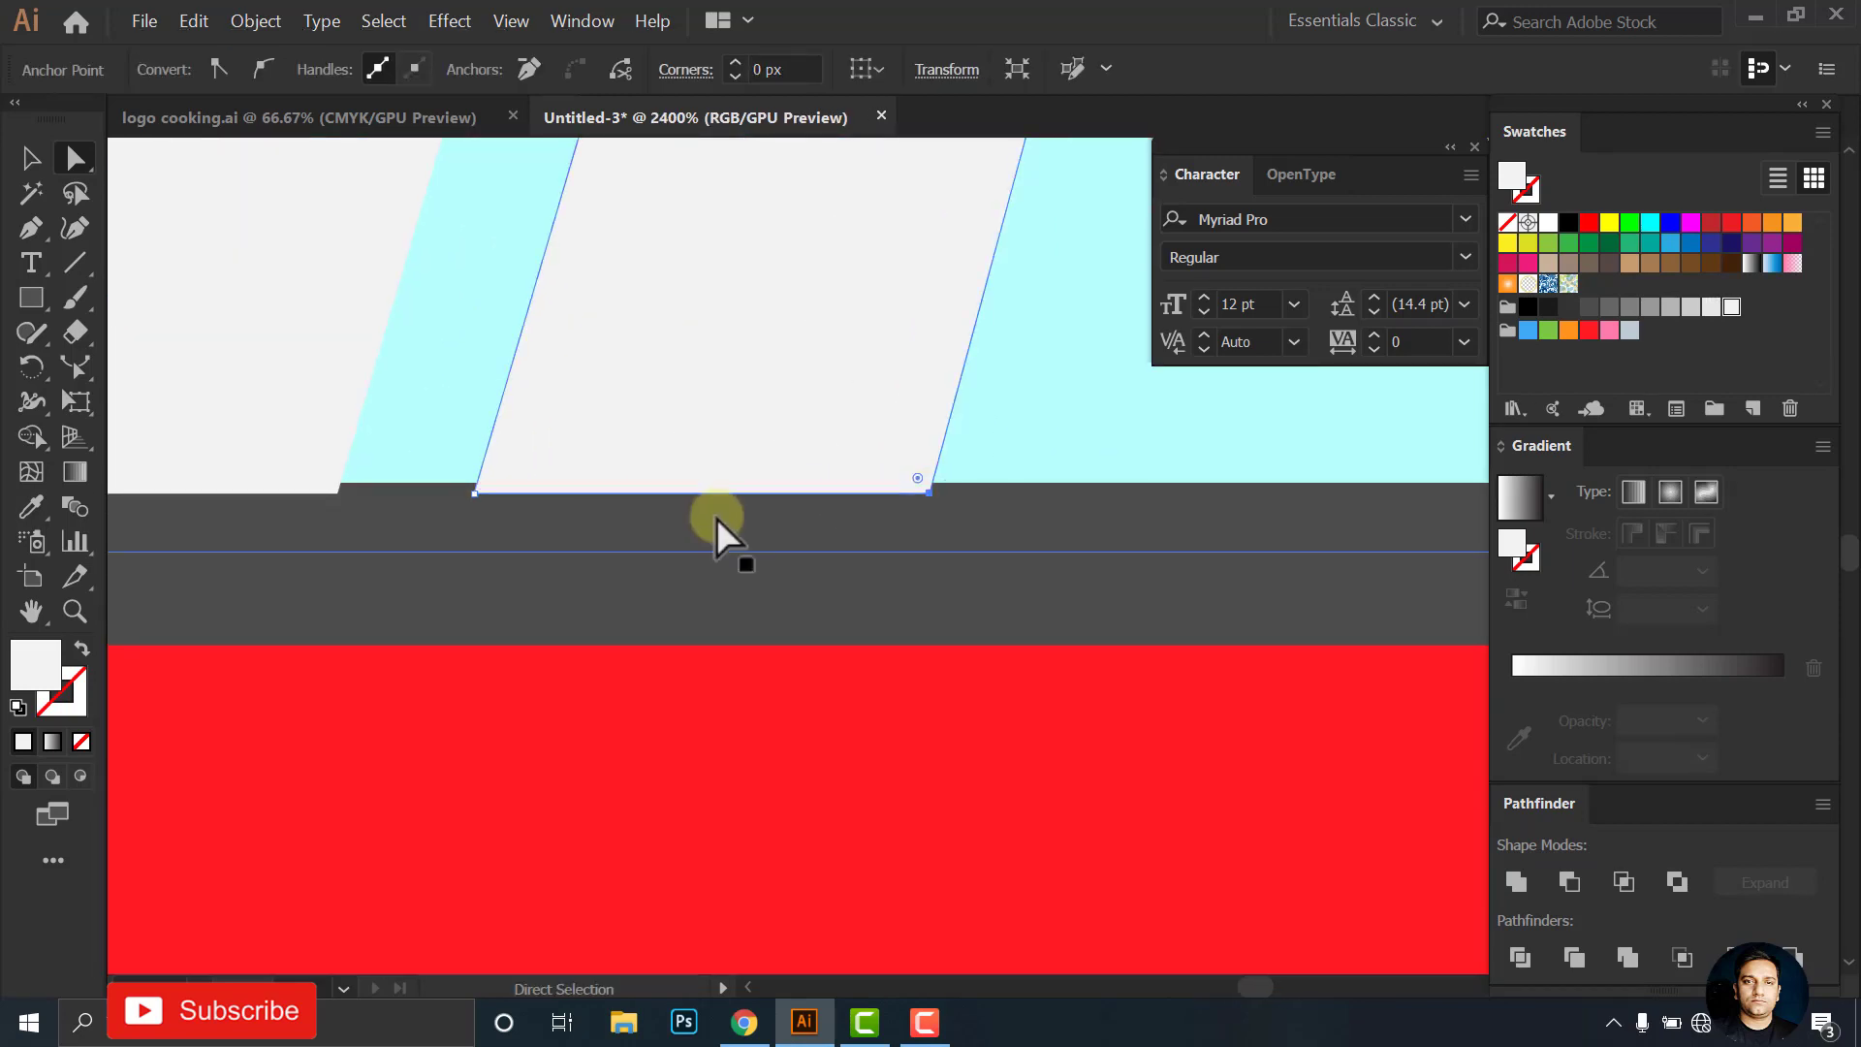
pyautogui.moveTo(474, 497); pyautogui.dragTo(528, 489)
pyautogui.scroll(-5, 835, 528)
pyautogui.scroll(-3, 562, 498)
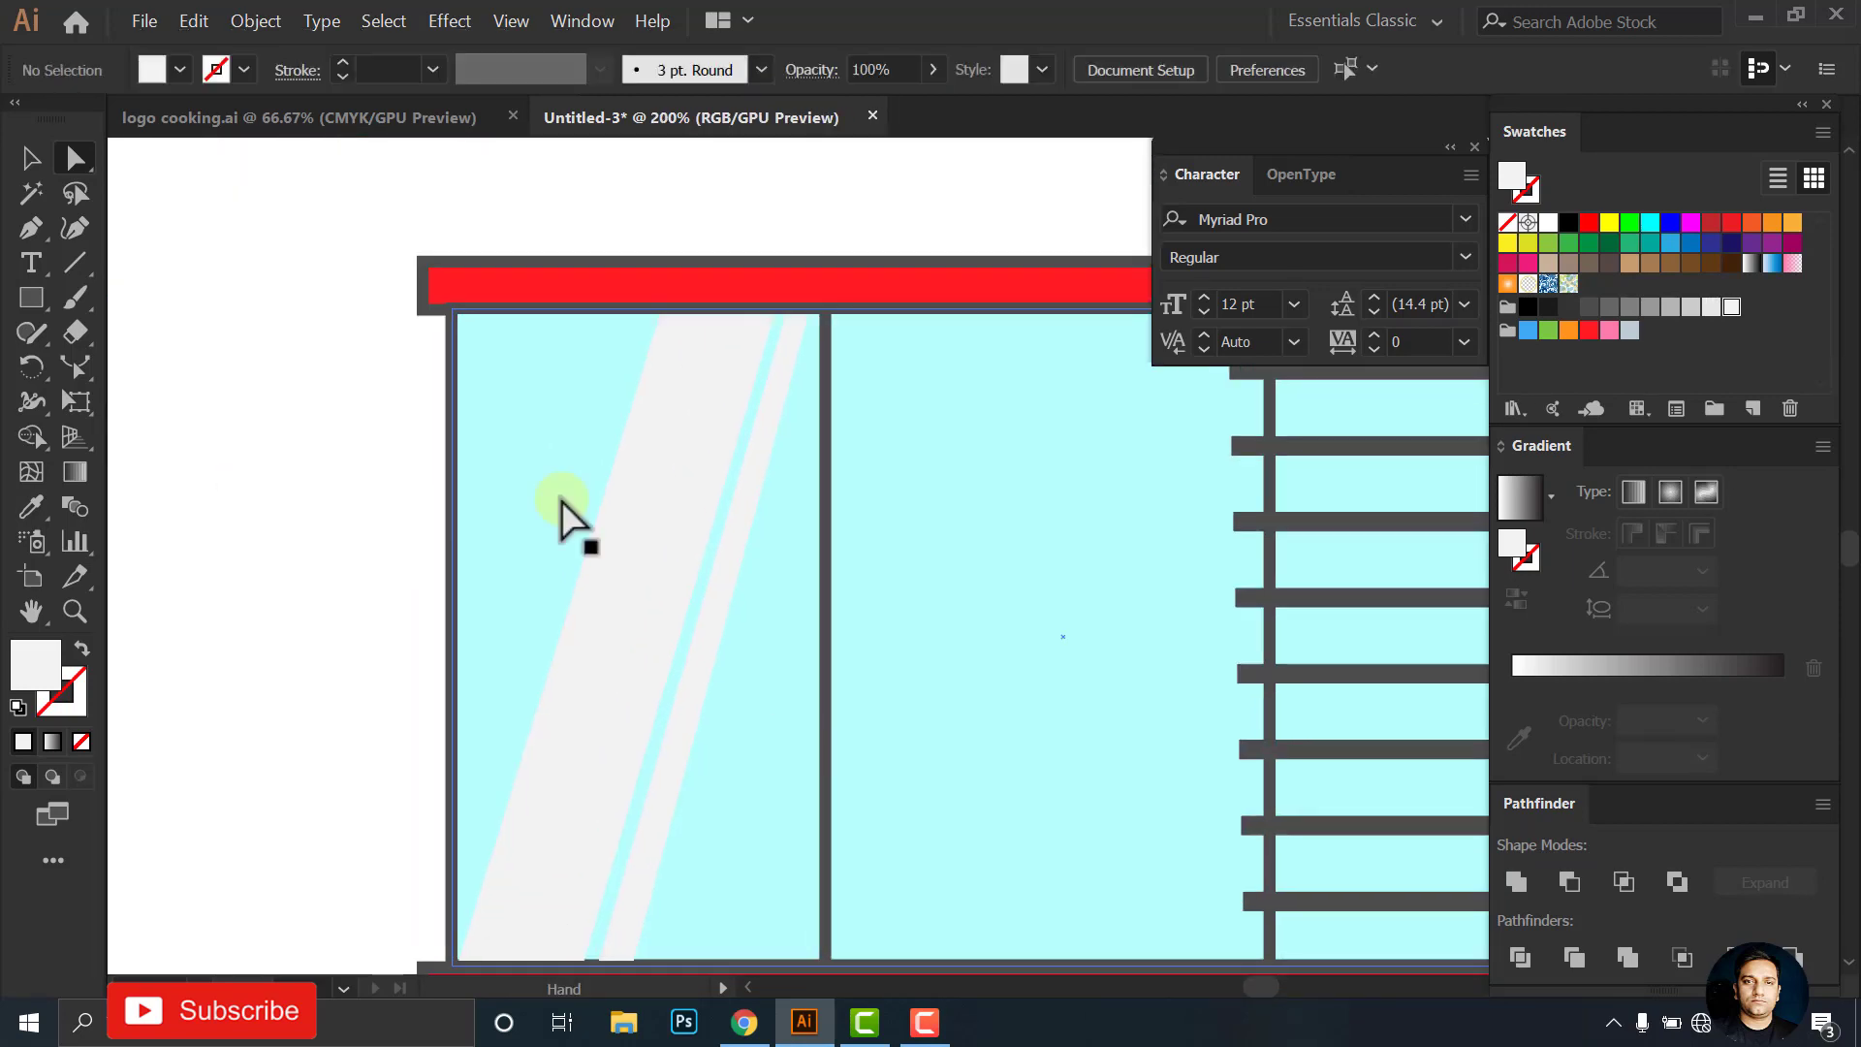
# Vertically center the large light stripe on the left window pane
pyautogui.press('v')
pyautogui.click(637, 693)
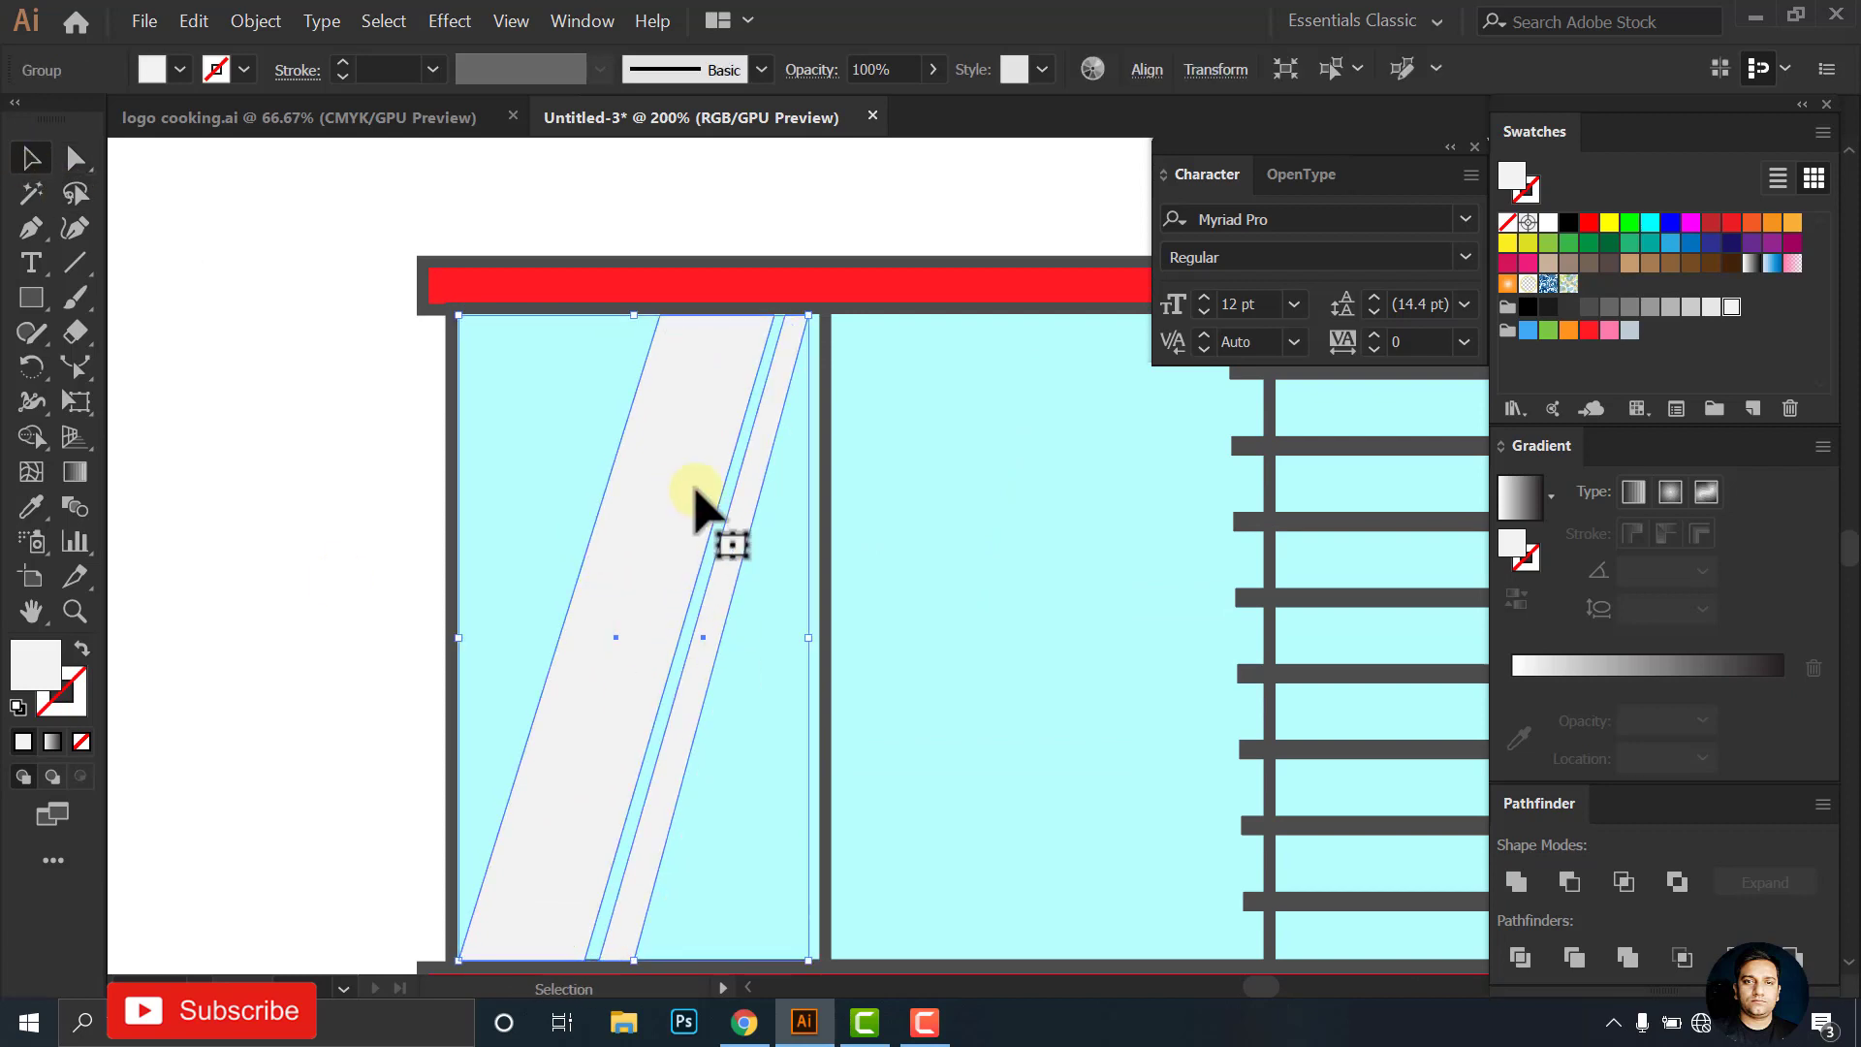
pyautogui.keyDown('shift'); pyautogui.click(505, 381); pyautogui.keyUp('shift')
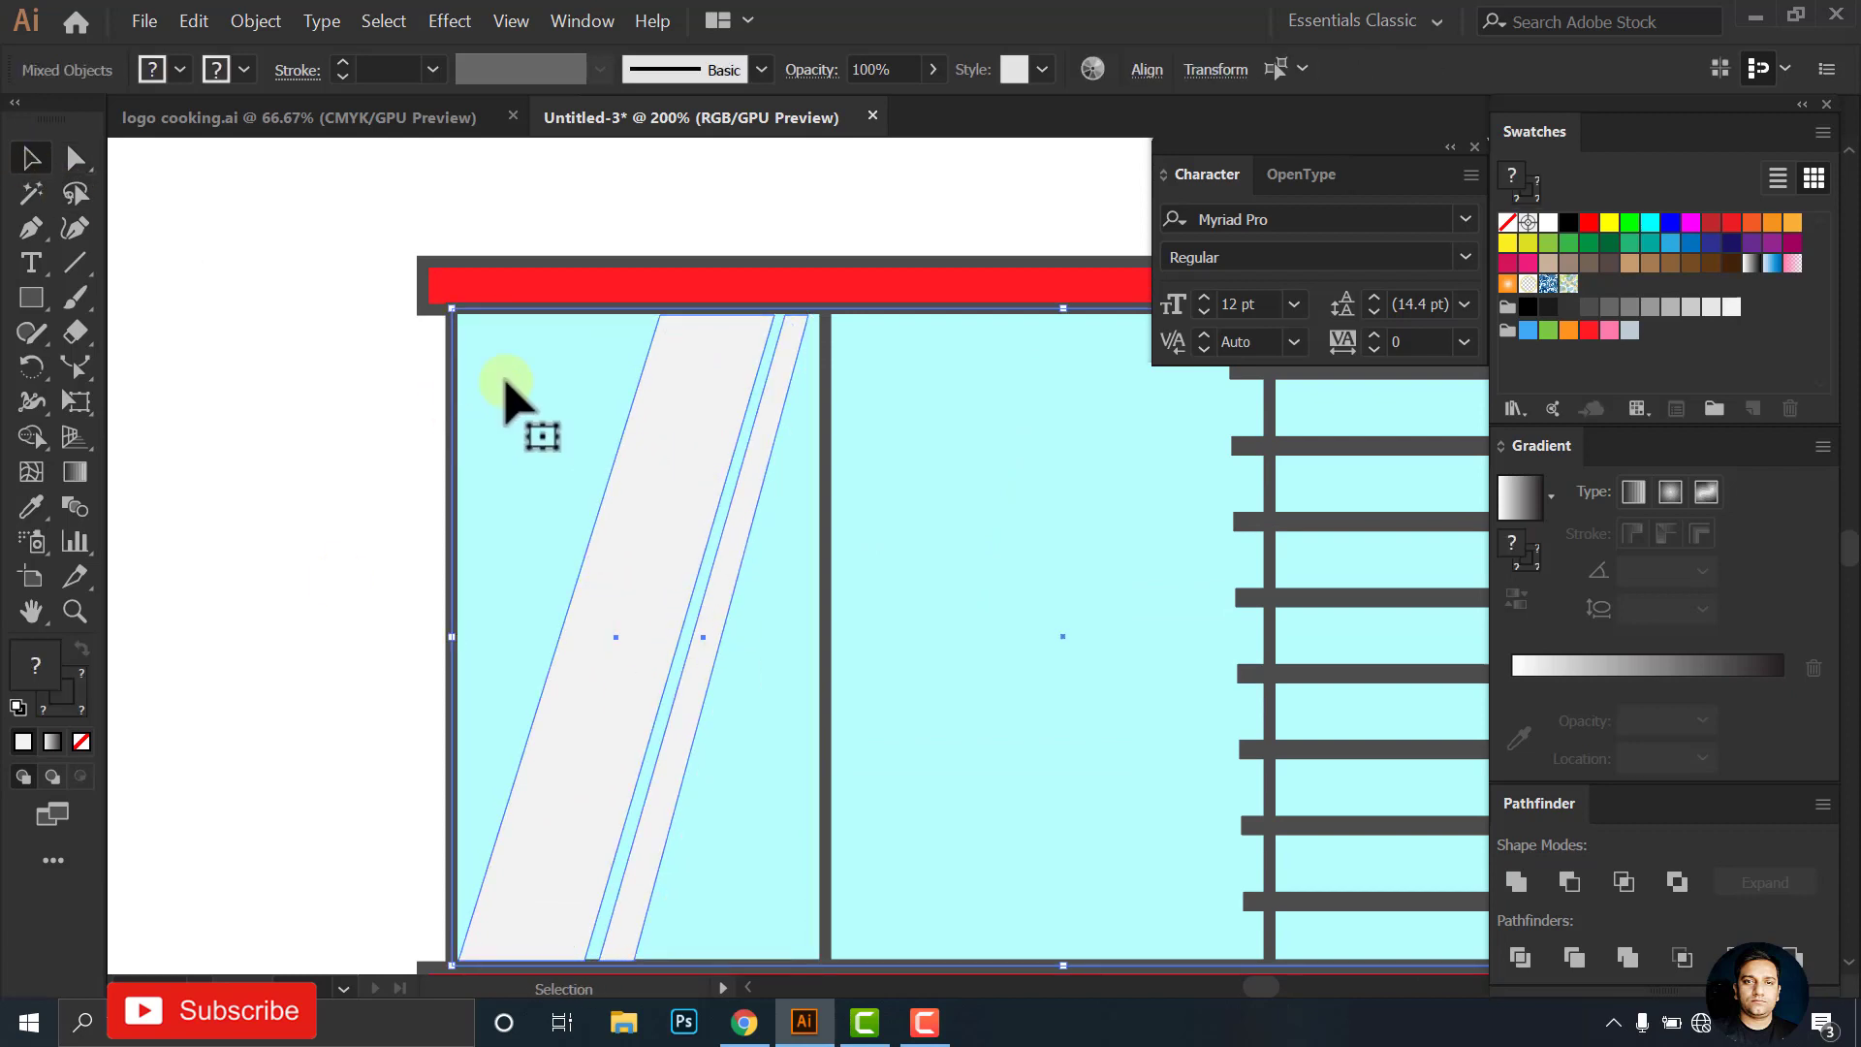
pyautogui.click(1149, 70)
pyautogui.click(1083, 150)
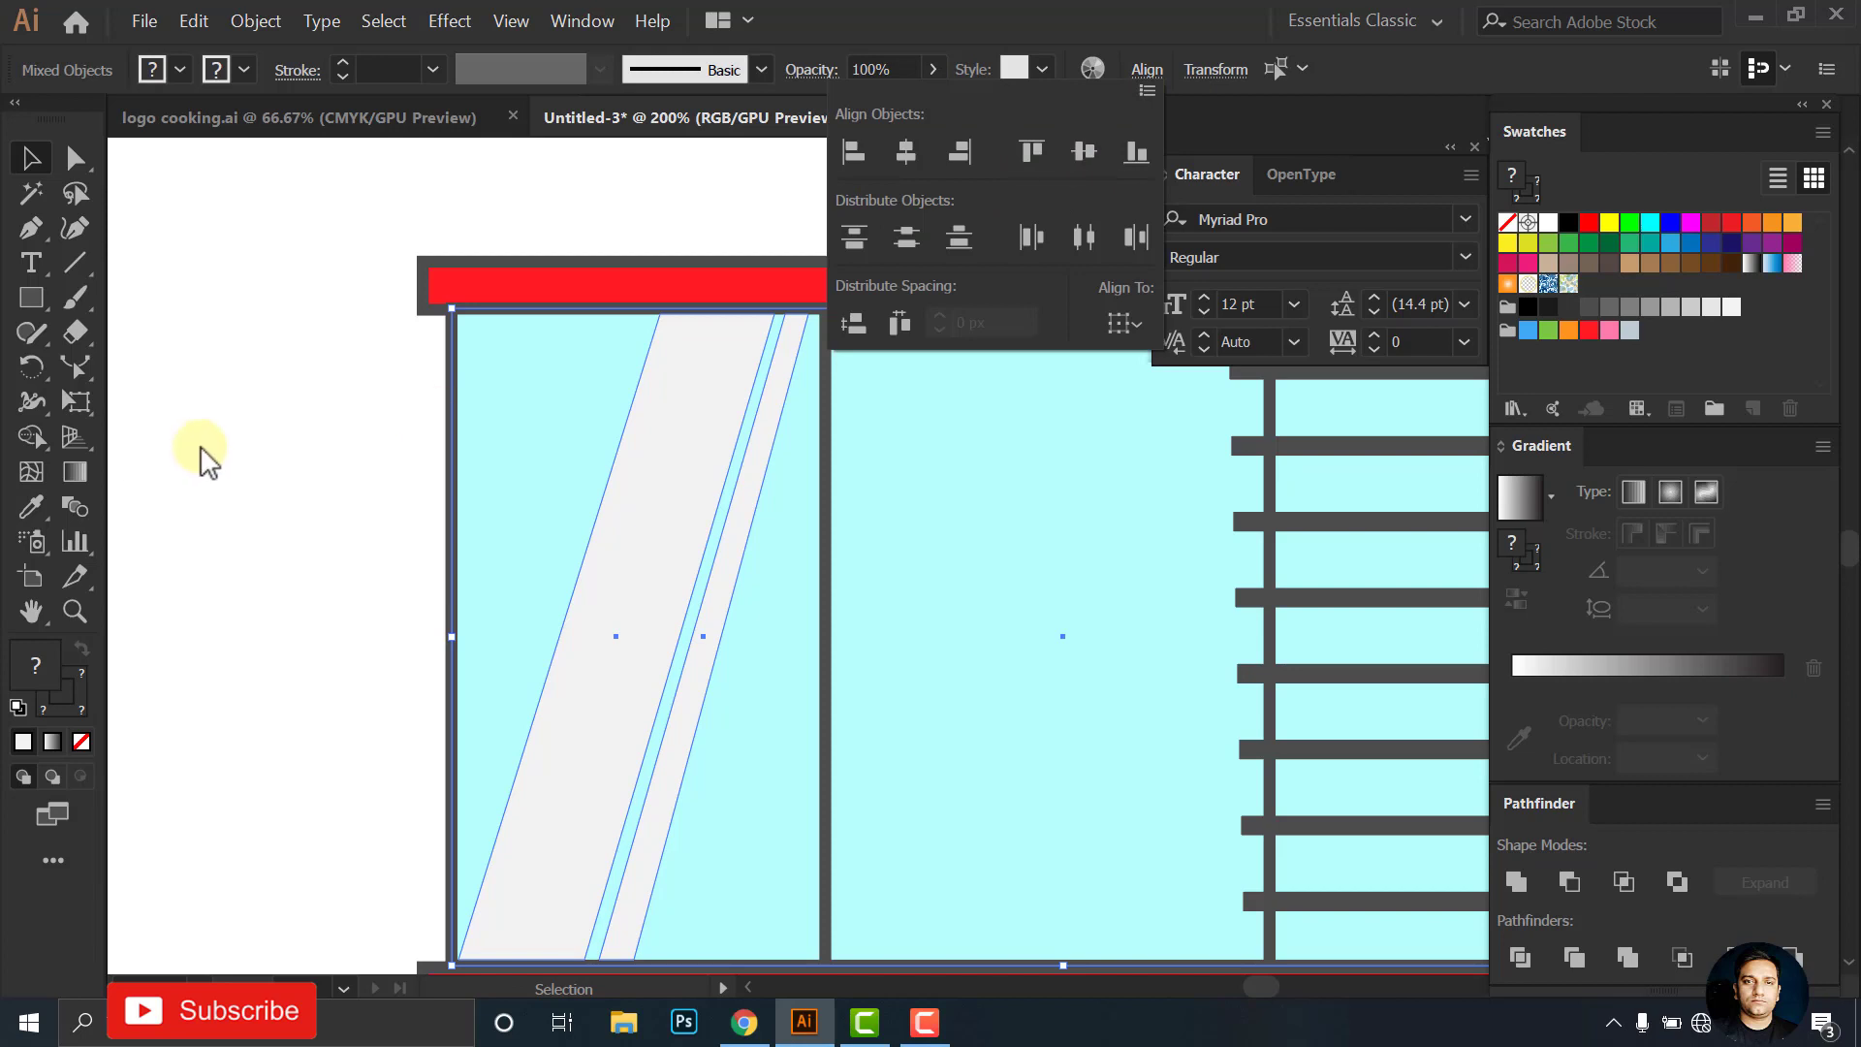
# Copy the glare stripes into the middle pane, nudge them left, and deselect
pyautogui.scroll(3, 769, 353)
pyautogui.scroll(2, 823, 299)
pyautogui.scroll(2, 843, 249)
pyautogui.scroll(-2, 793, 383)
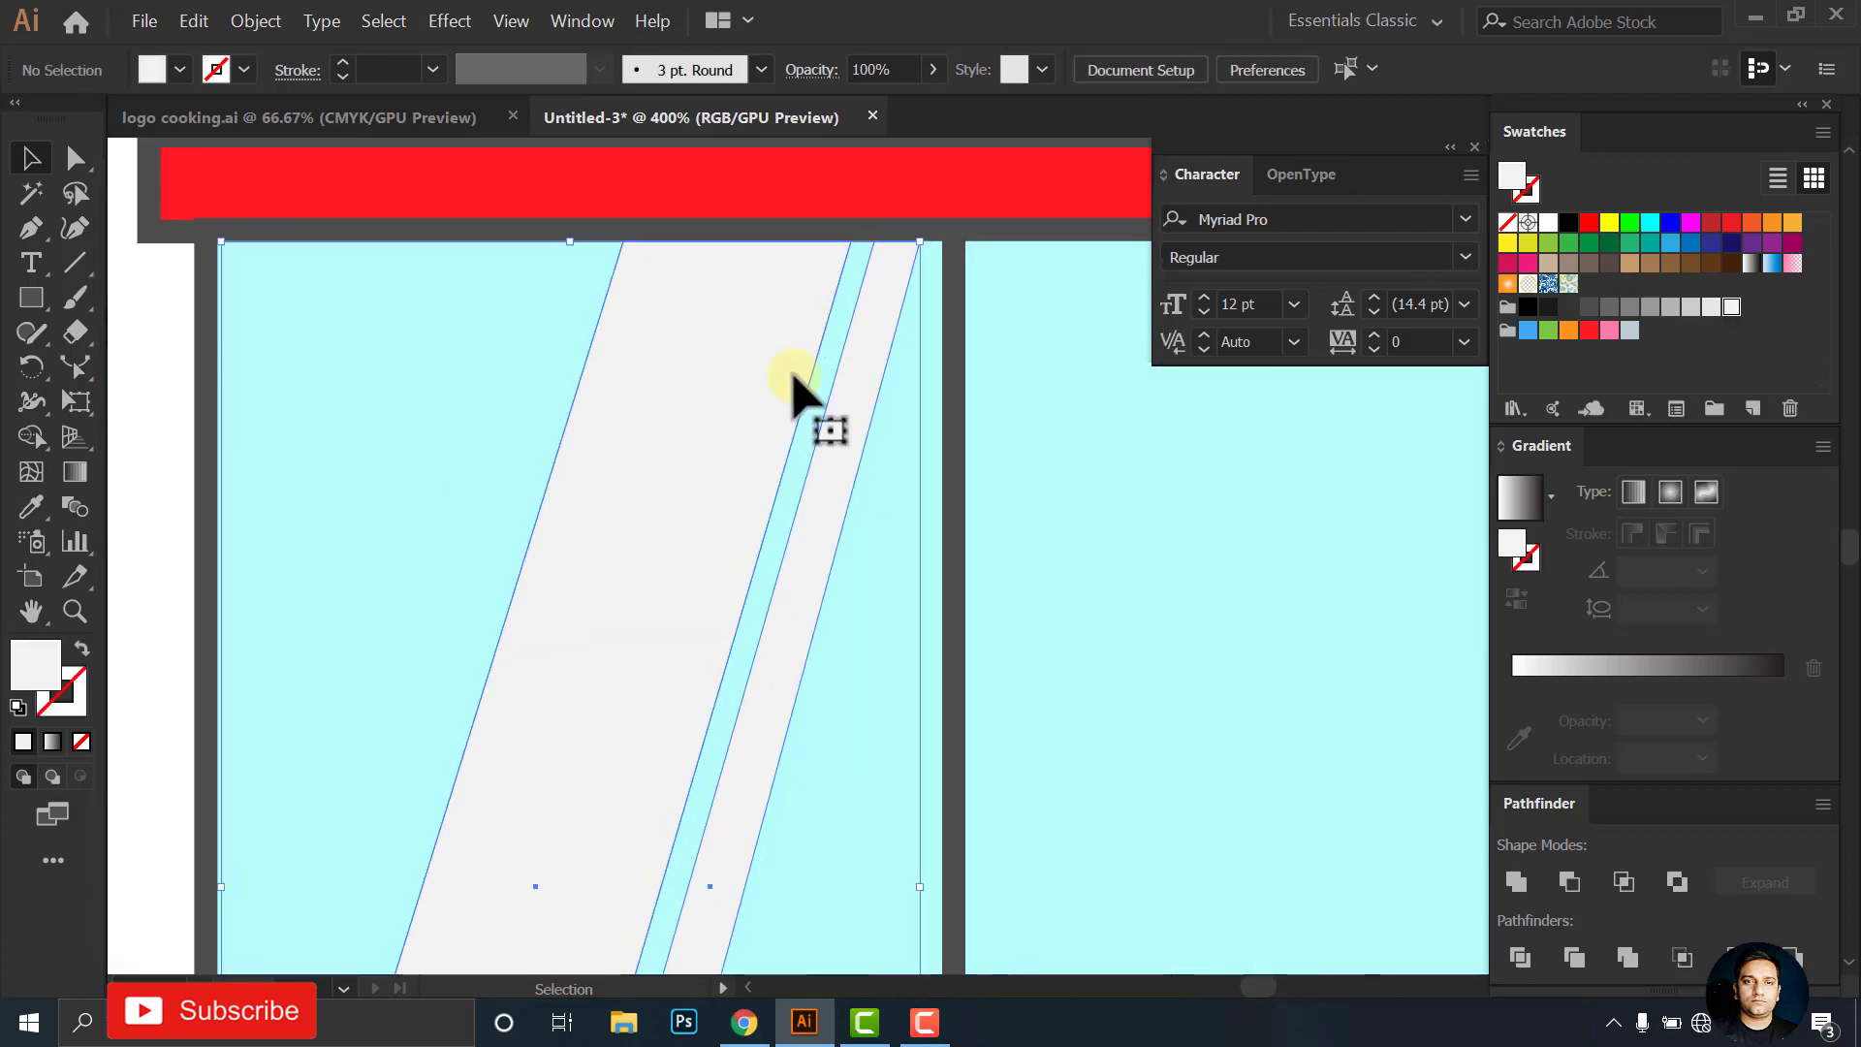
pyautogui.scroll(-3, 793, 383)
pyautogui.moveTo(632, 352); pyautogui.dragTo(958, 340)
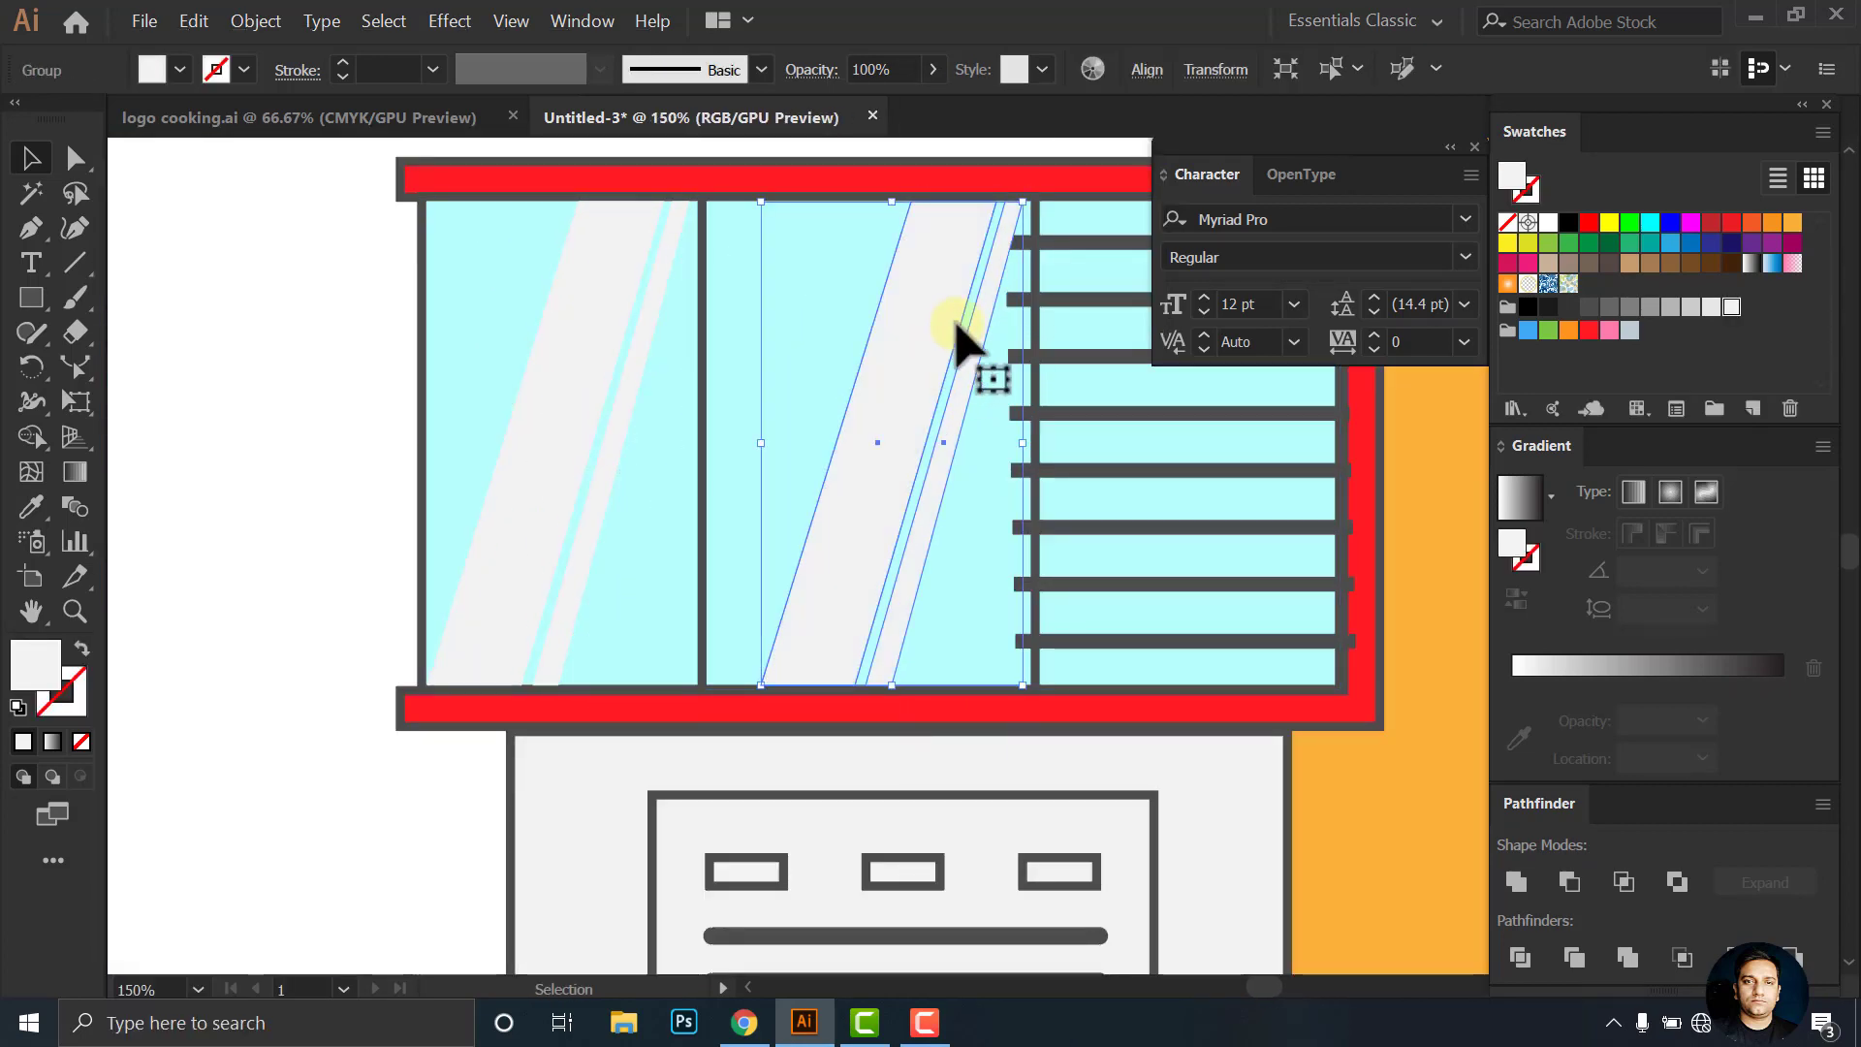
pyautogui.scroll(1, 997, 254)
pyautogui.moveTo(997, 255); pyautogui.dragTo(983, 281)
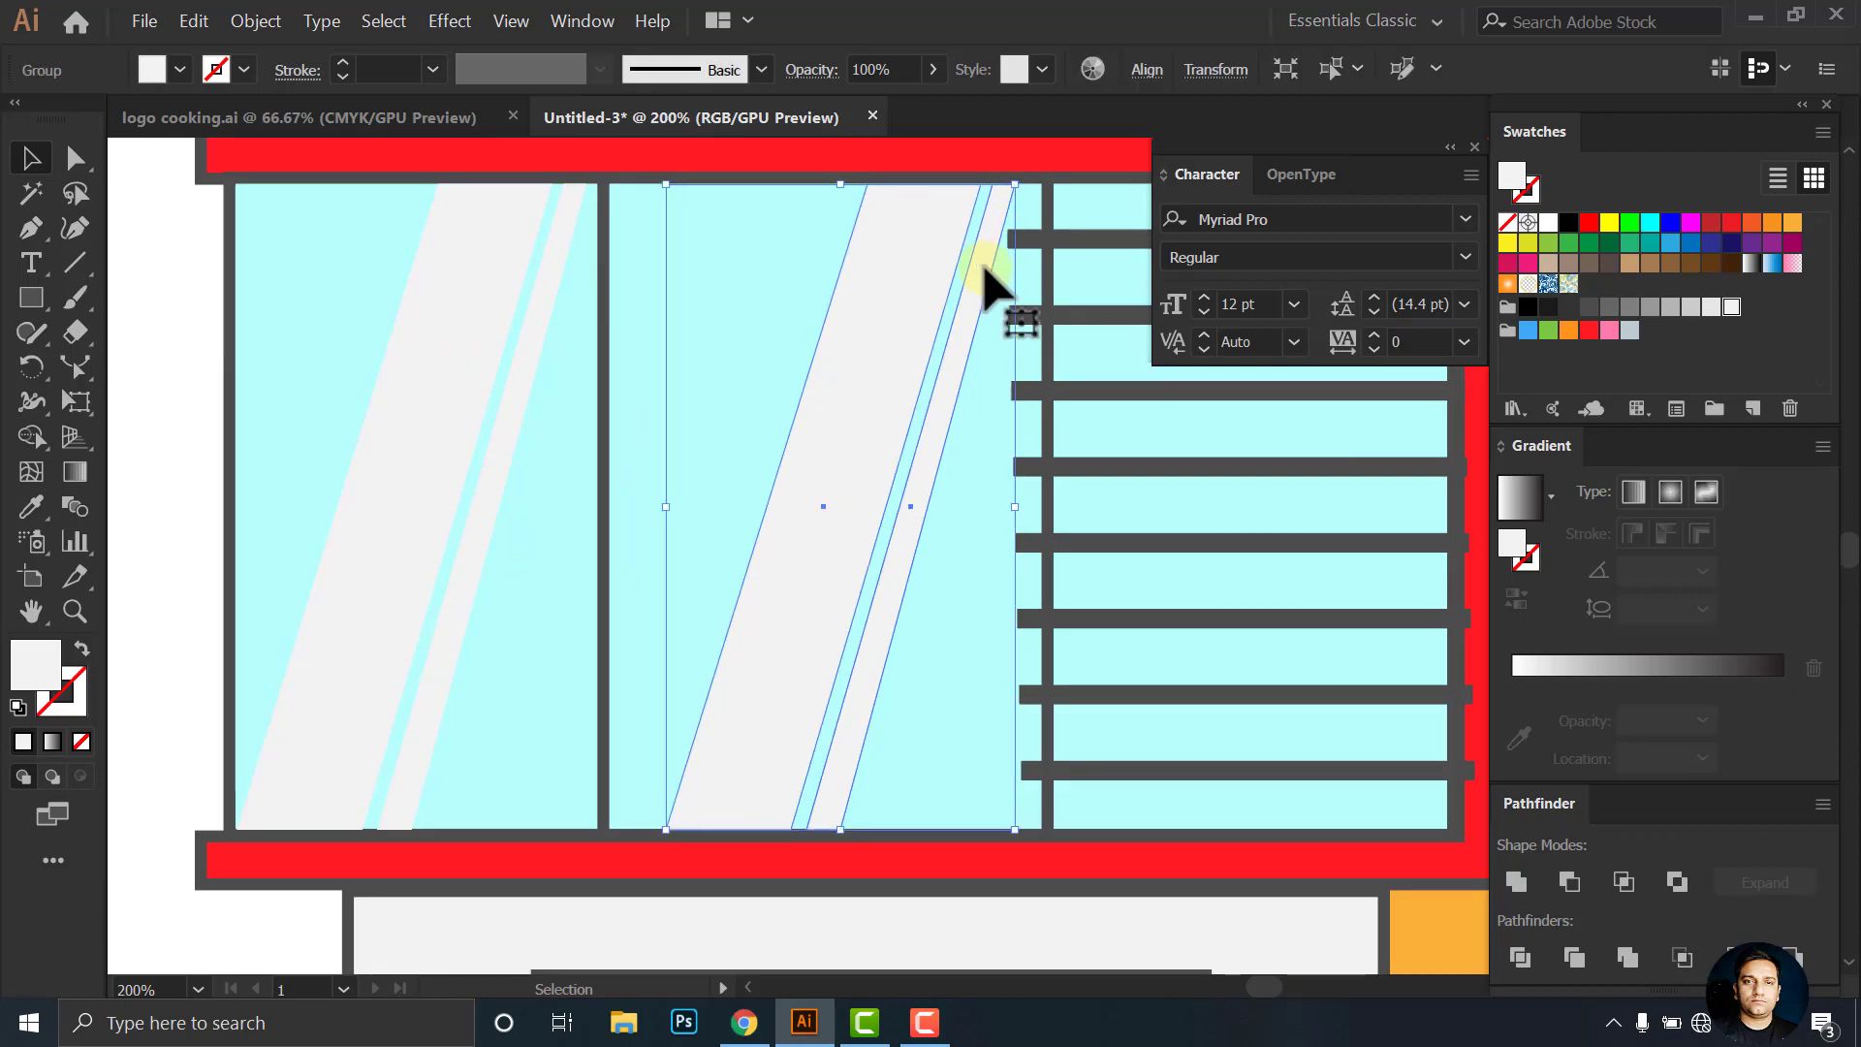
pyautogui.click(155, 427)
pyautogui.scroll(-2, 793, 310)
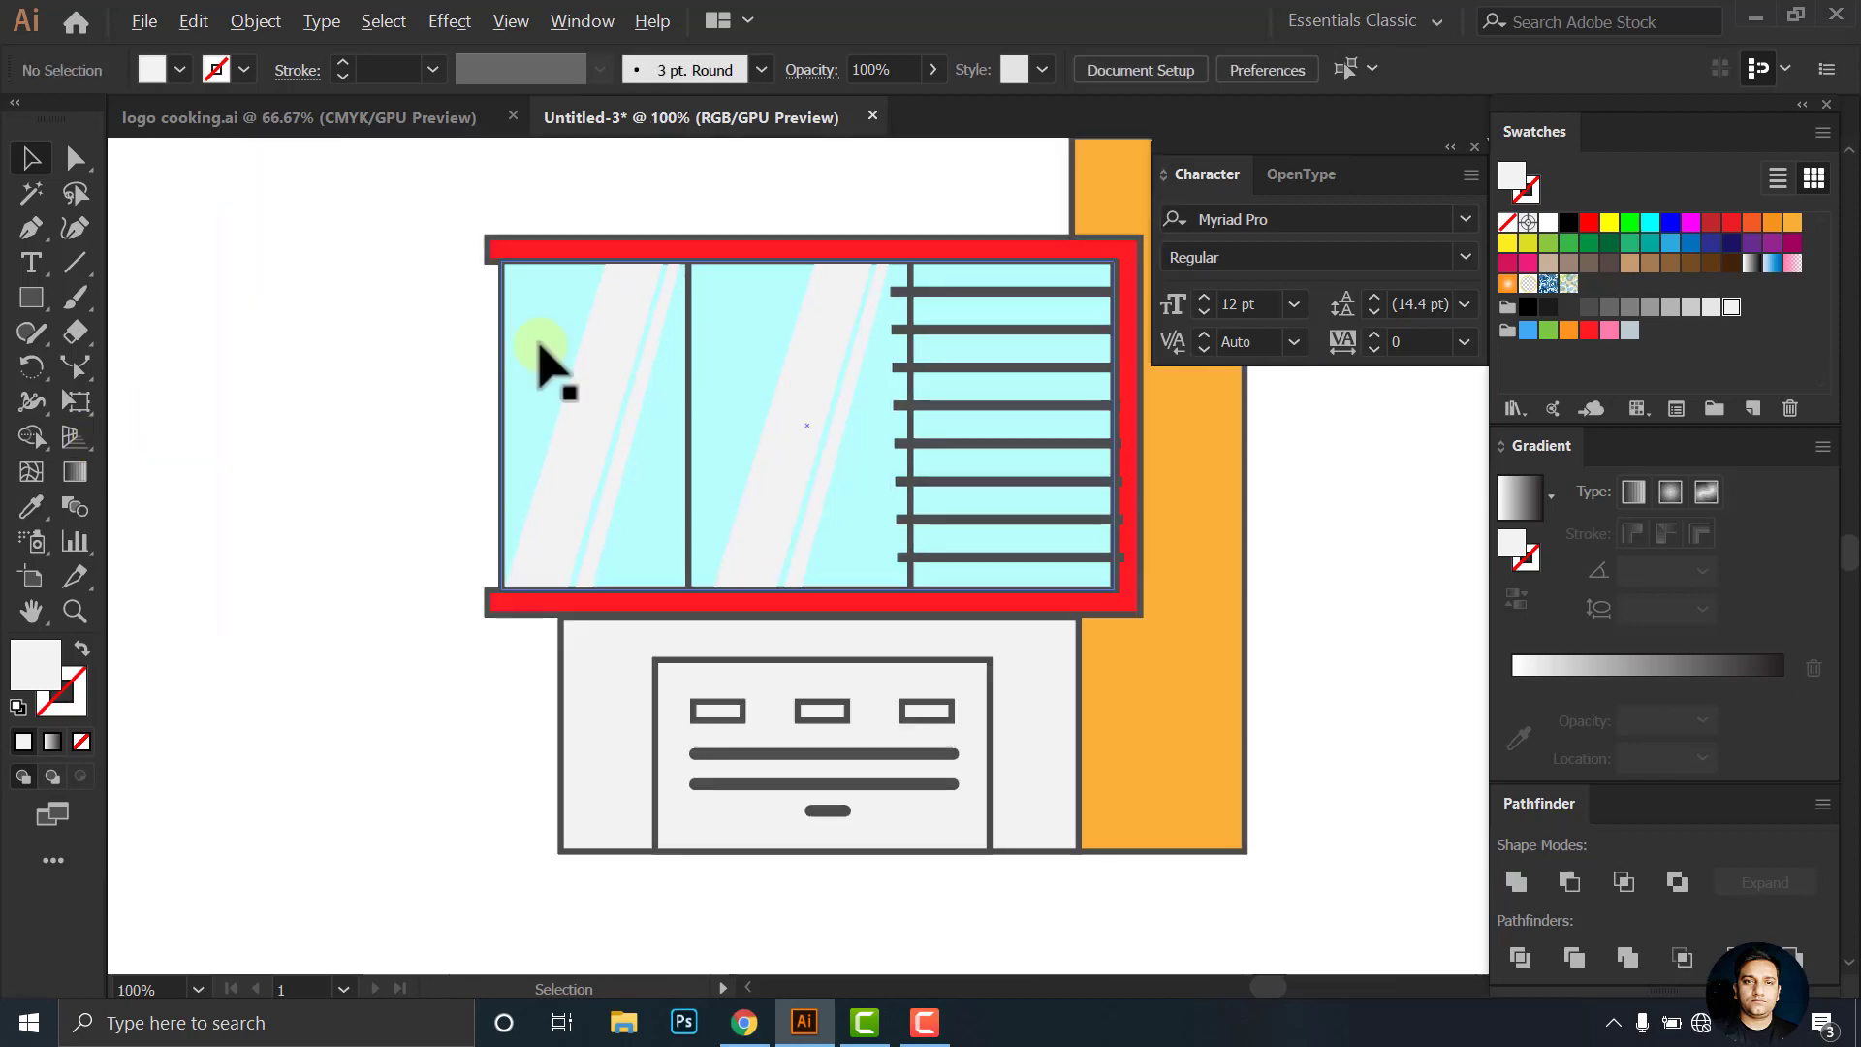
pyautogui.scroll(1, 789, 395)
# Give the window glass a gradient fill with both stops set to cyan
pyautogui.click(659, 436)
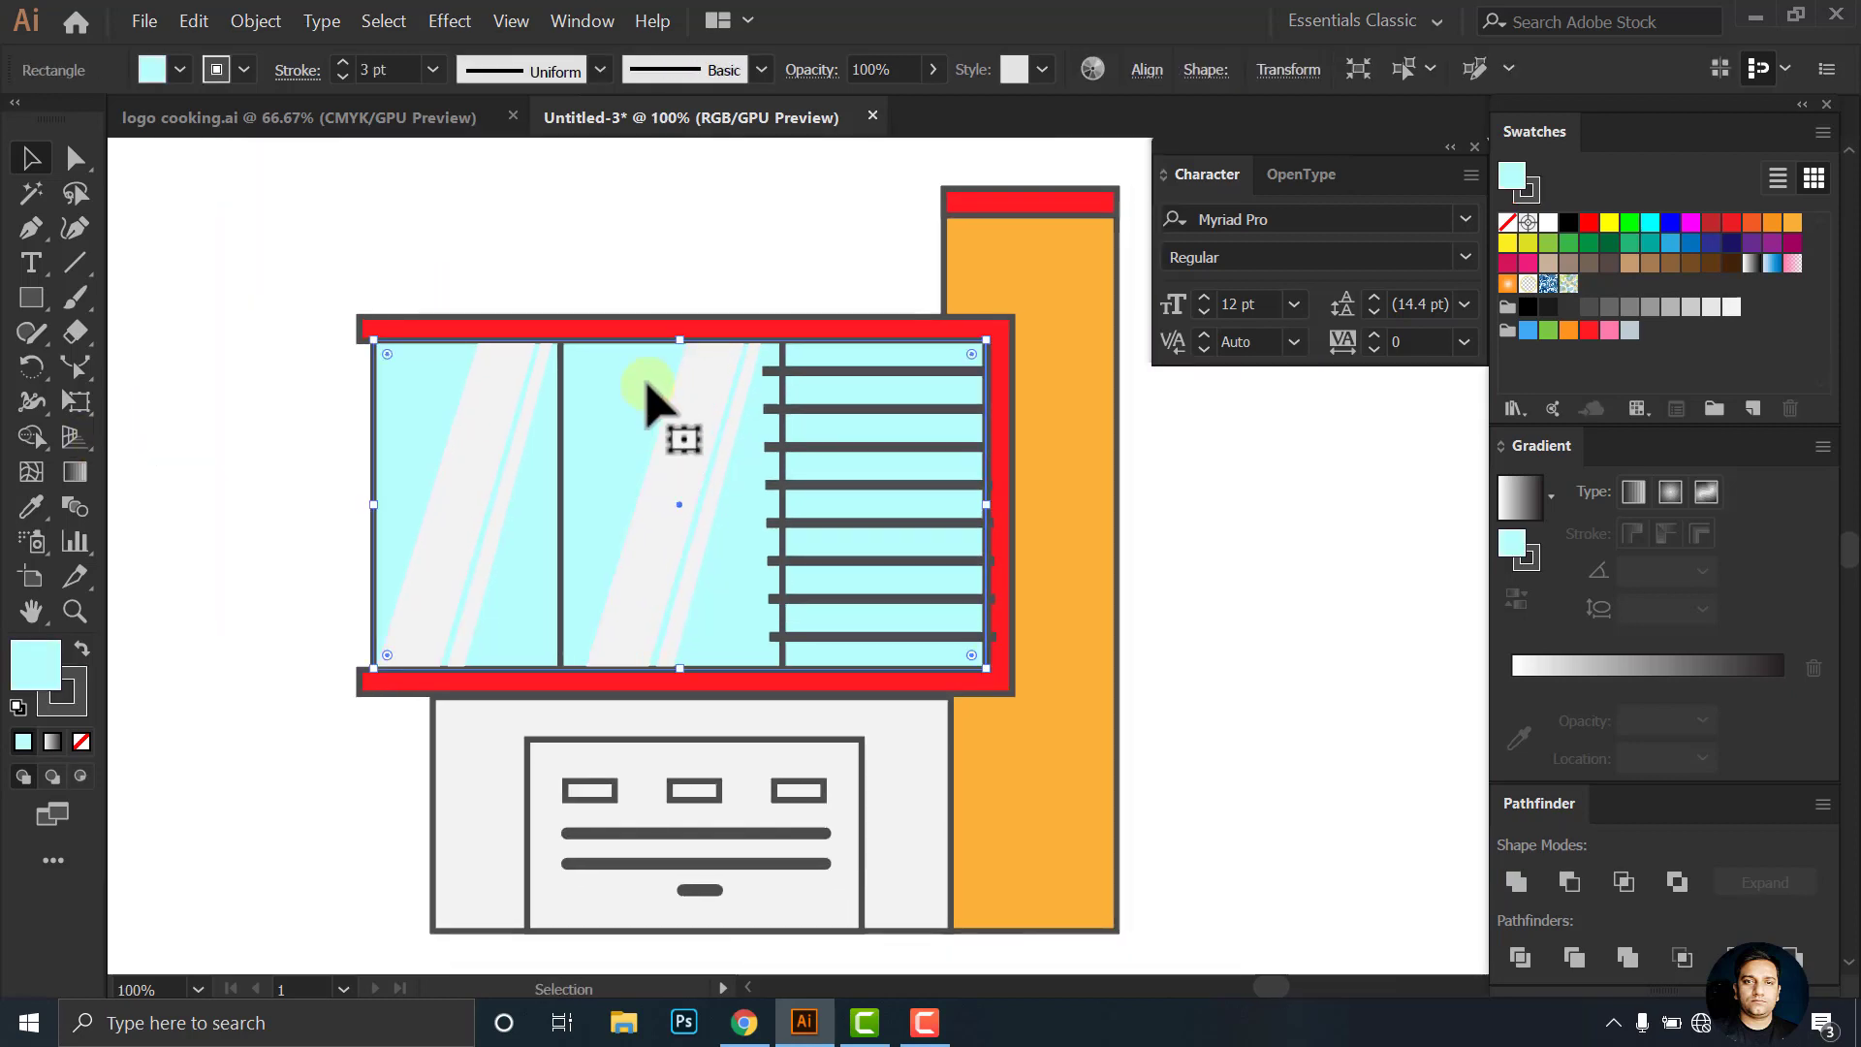
pyautogui.click(74, 473)
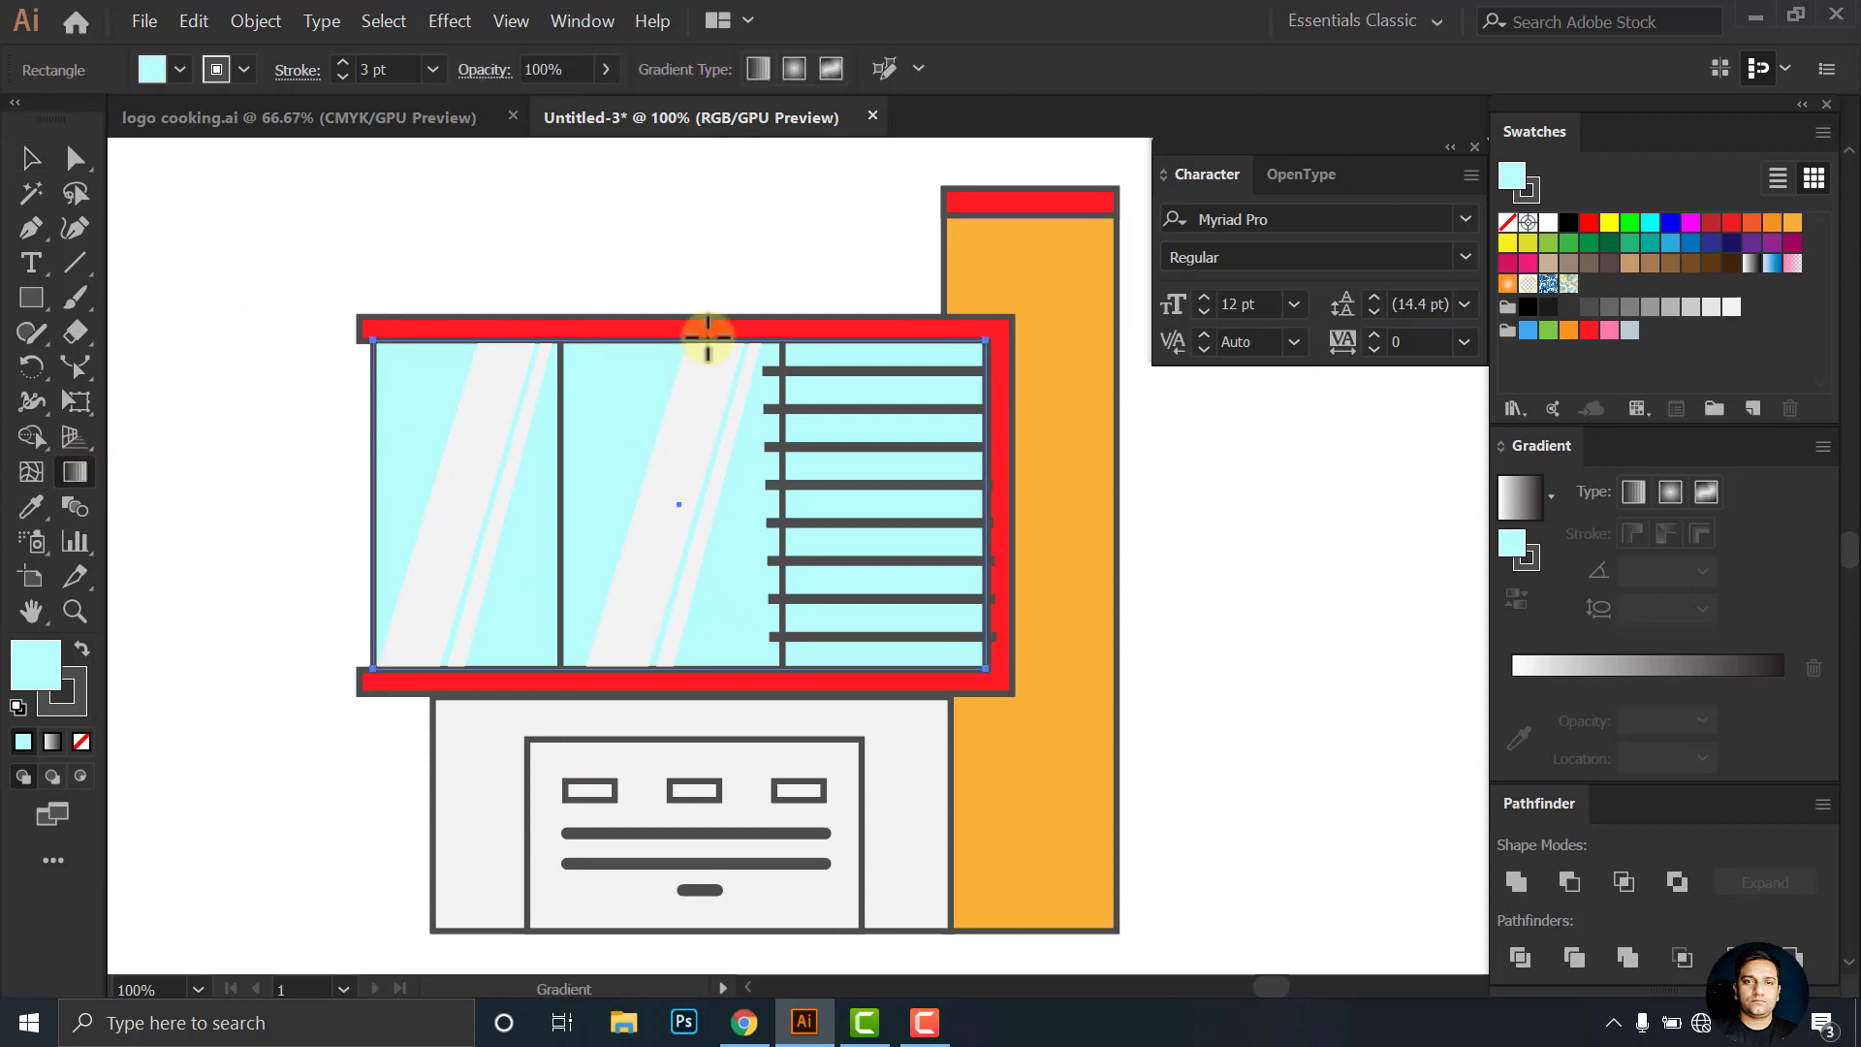
pyautogui.click(1520, 502)
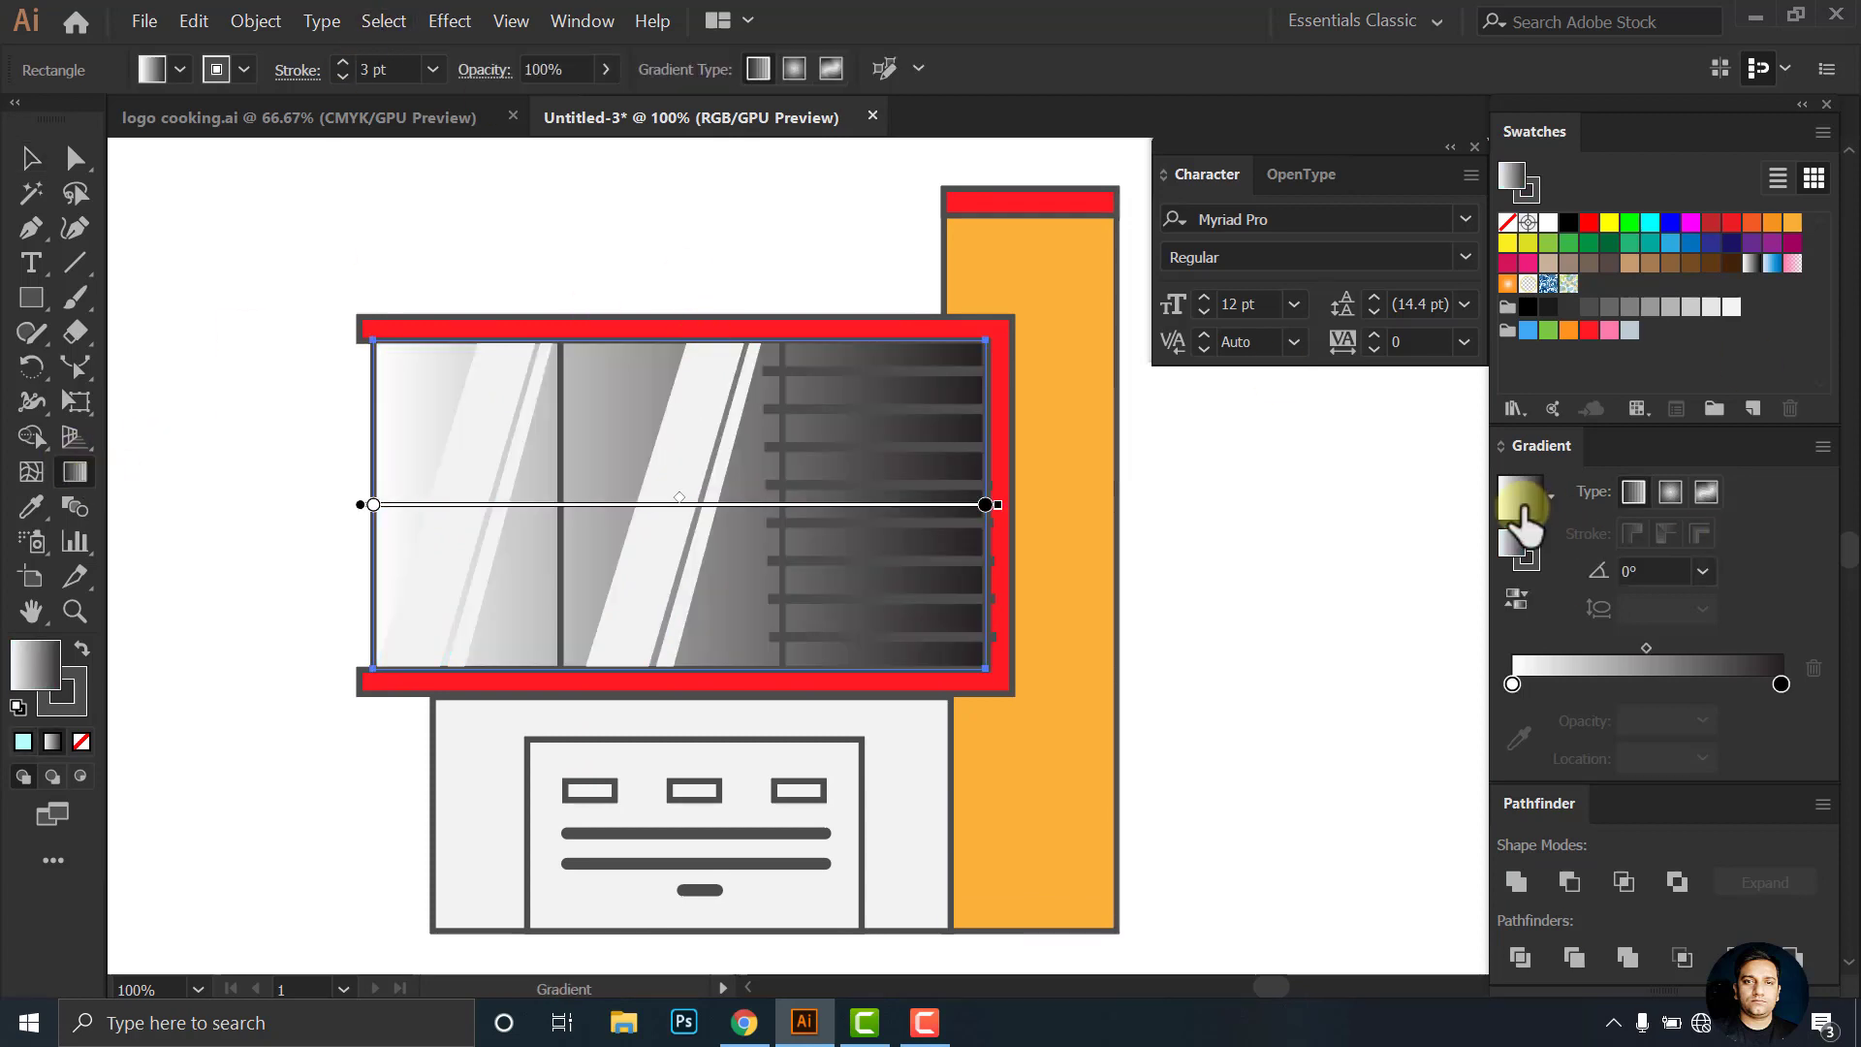
pyautogui.doubleClick(1510, 685)
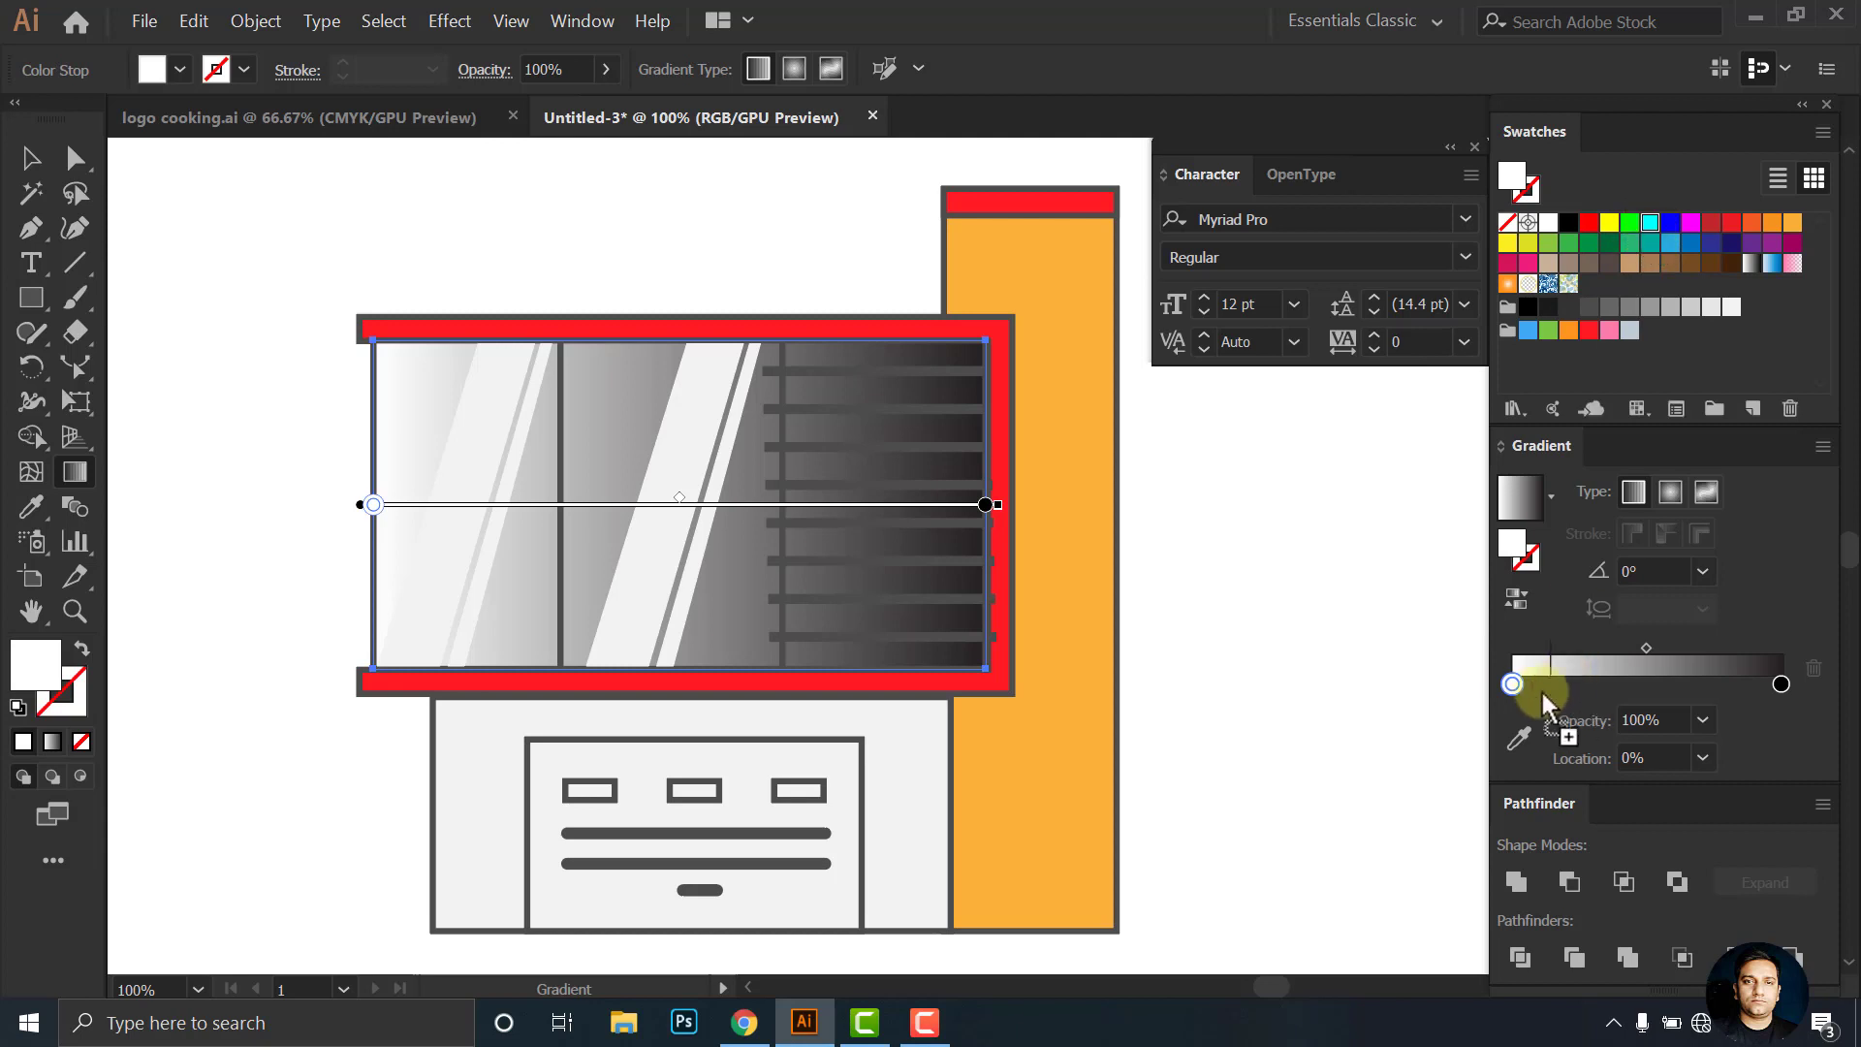
pyautogui.moveTo(1543, 703); pyautogui.dragTo(1512, 686)
pyautogui.moveTo(1651, 232); pyautogui.dragTo(1780, 684)
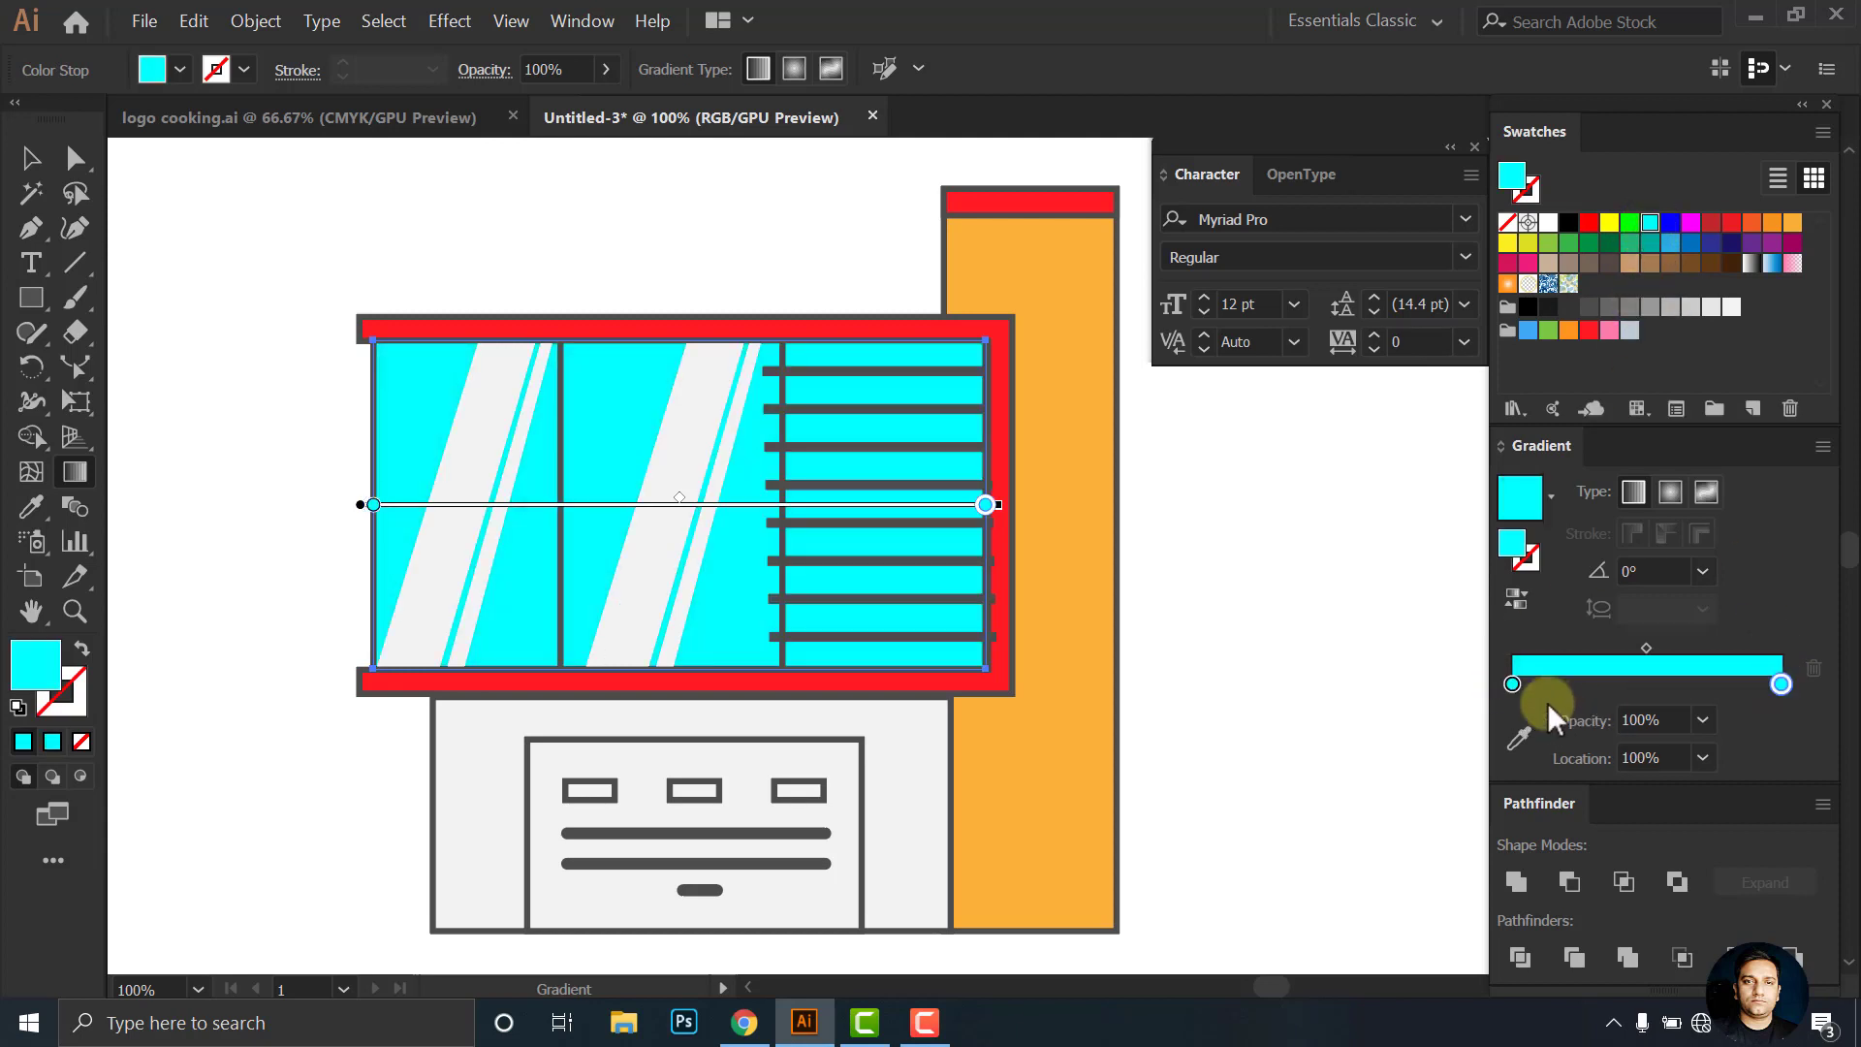
# Lighten the left gradient stop to pale cyan and shift the right toward sky blue
pyautogui.doubleClick(1513, 684)
pyautogui.moveTo(1542, 419); pyautogui.dragTo(1662, 424)
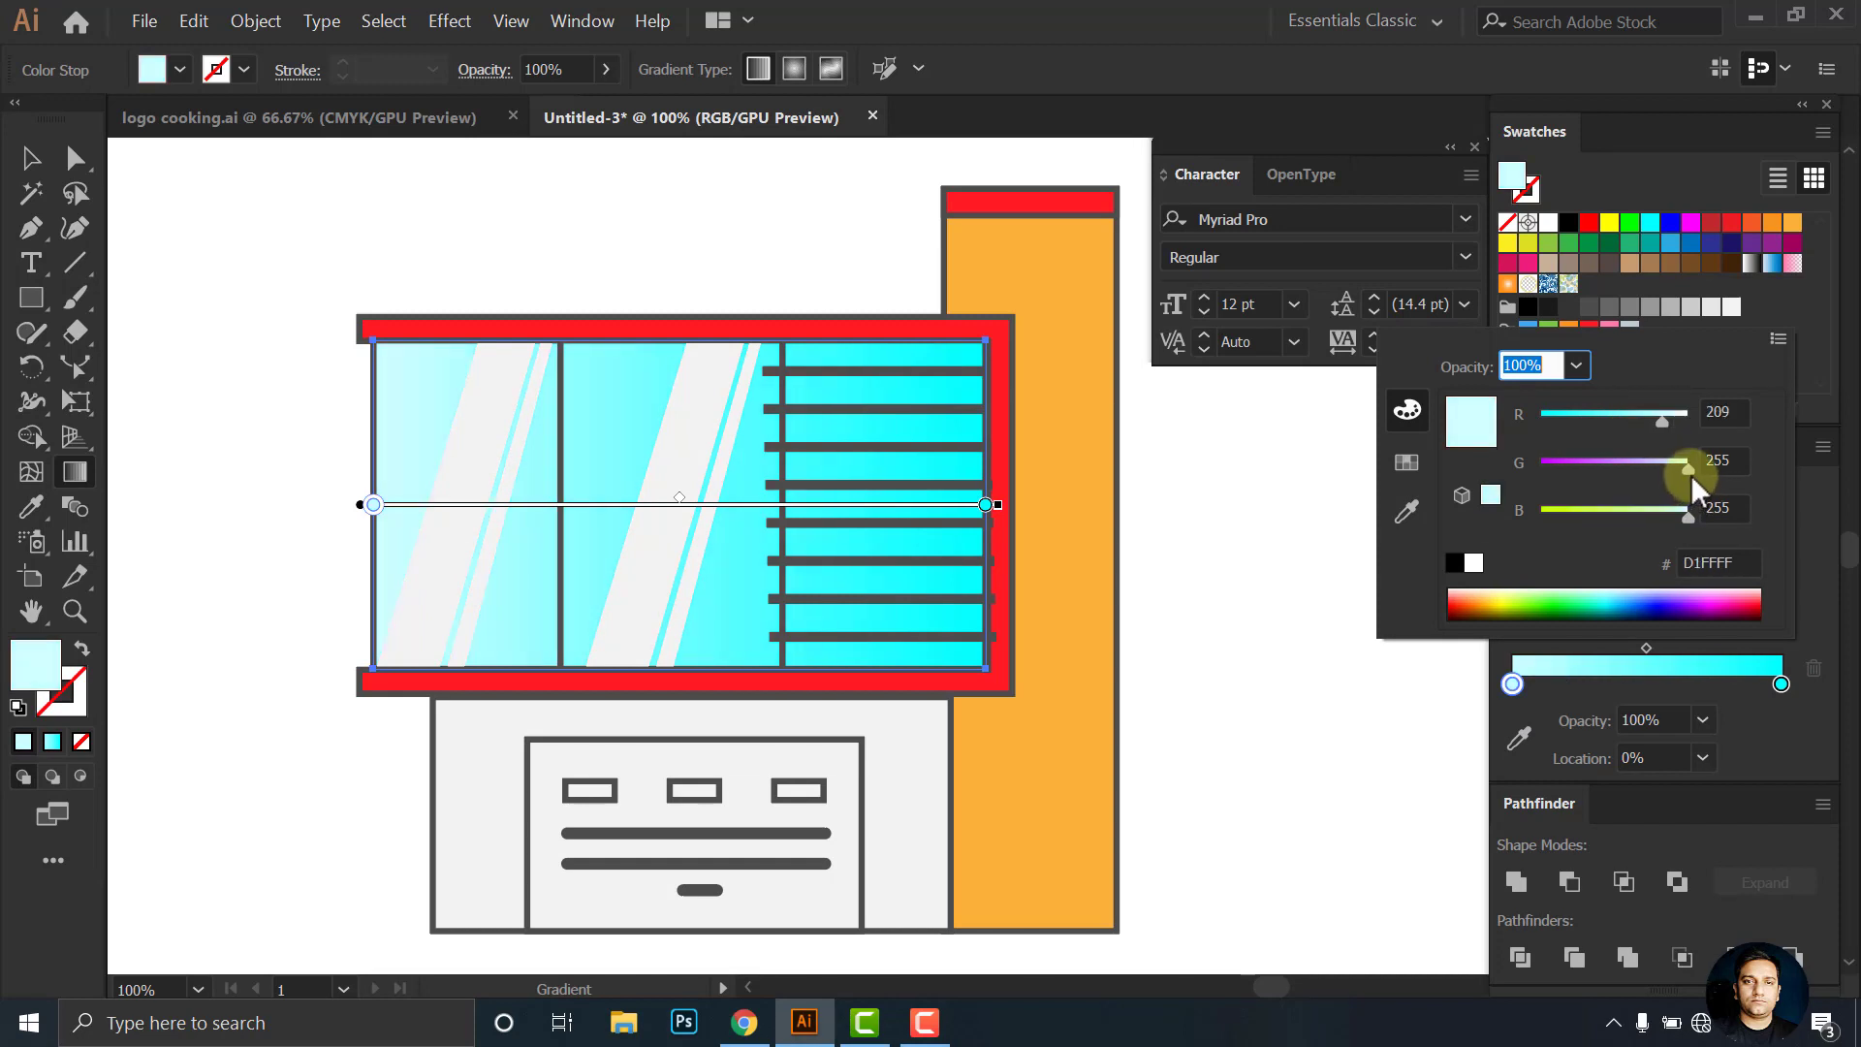
pyautogui.click(1805, 323)
pyautogui.doubleClick(1781, 684)
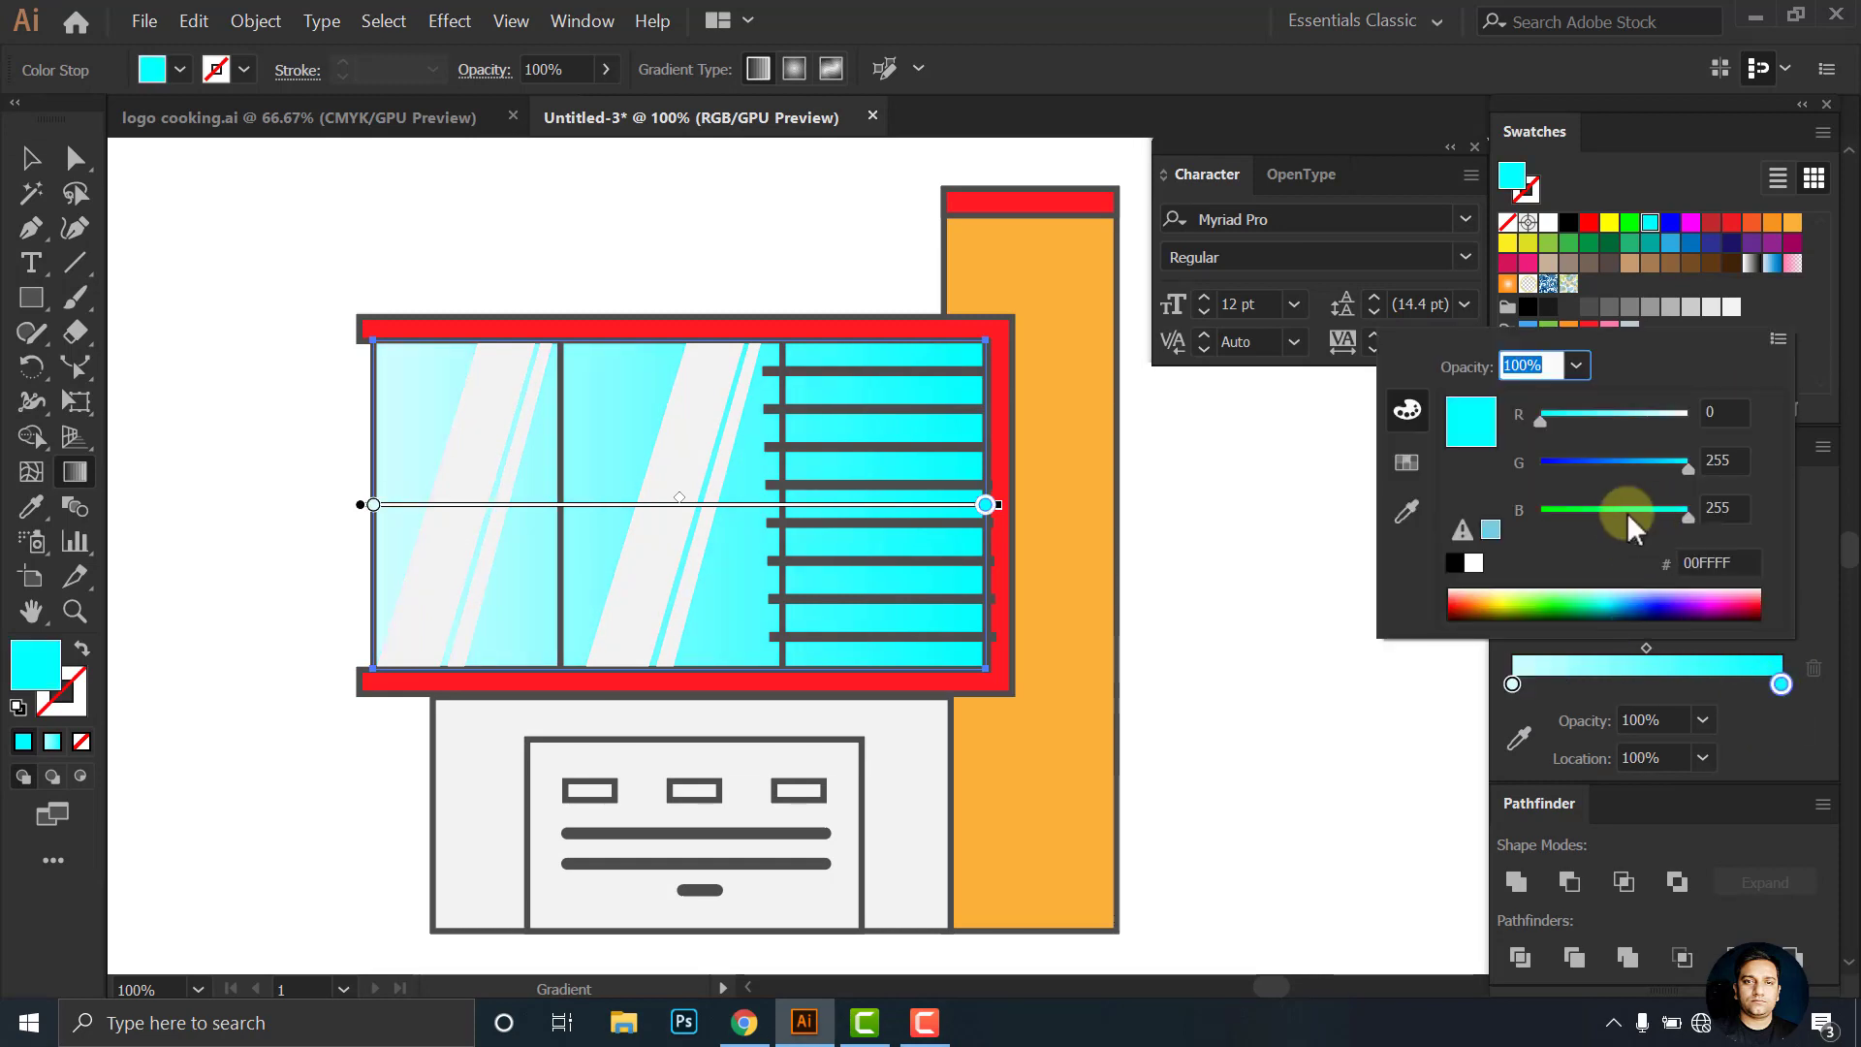
pyautogui.moveTo(1539, 423)
pyautogui.mouseDown()
pyautogui.moveTo(1613, 421)
pyautogui.moveTo(1669, 470)
pyautogui.moveTo(1579, 422)
pyautogui.mouseUp()
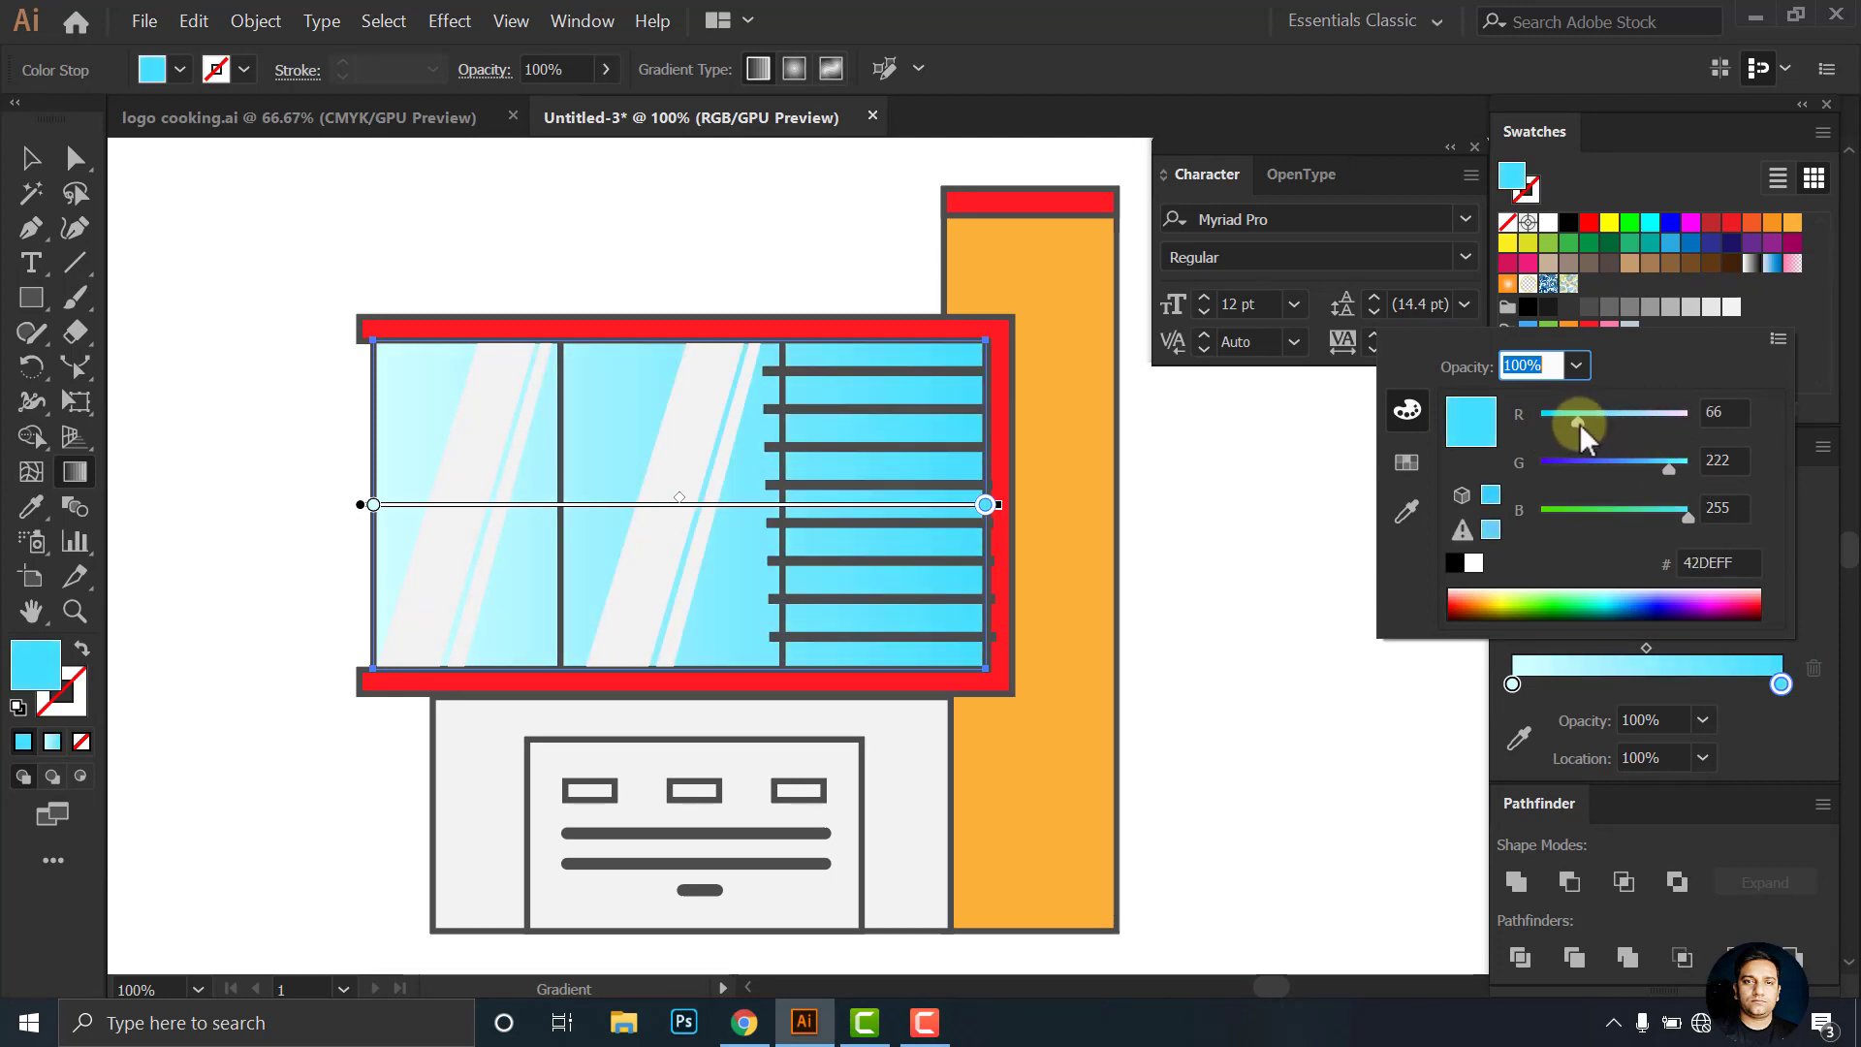
pyautogui.click(166, 298)
# Give the window frame a linear gradient running from orange to red
pyautogui.click(32, 160)
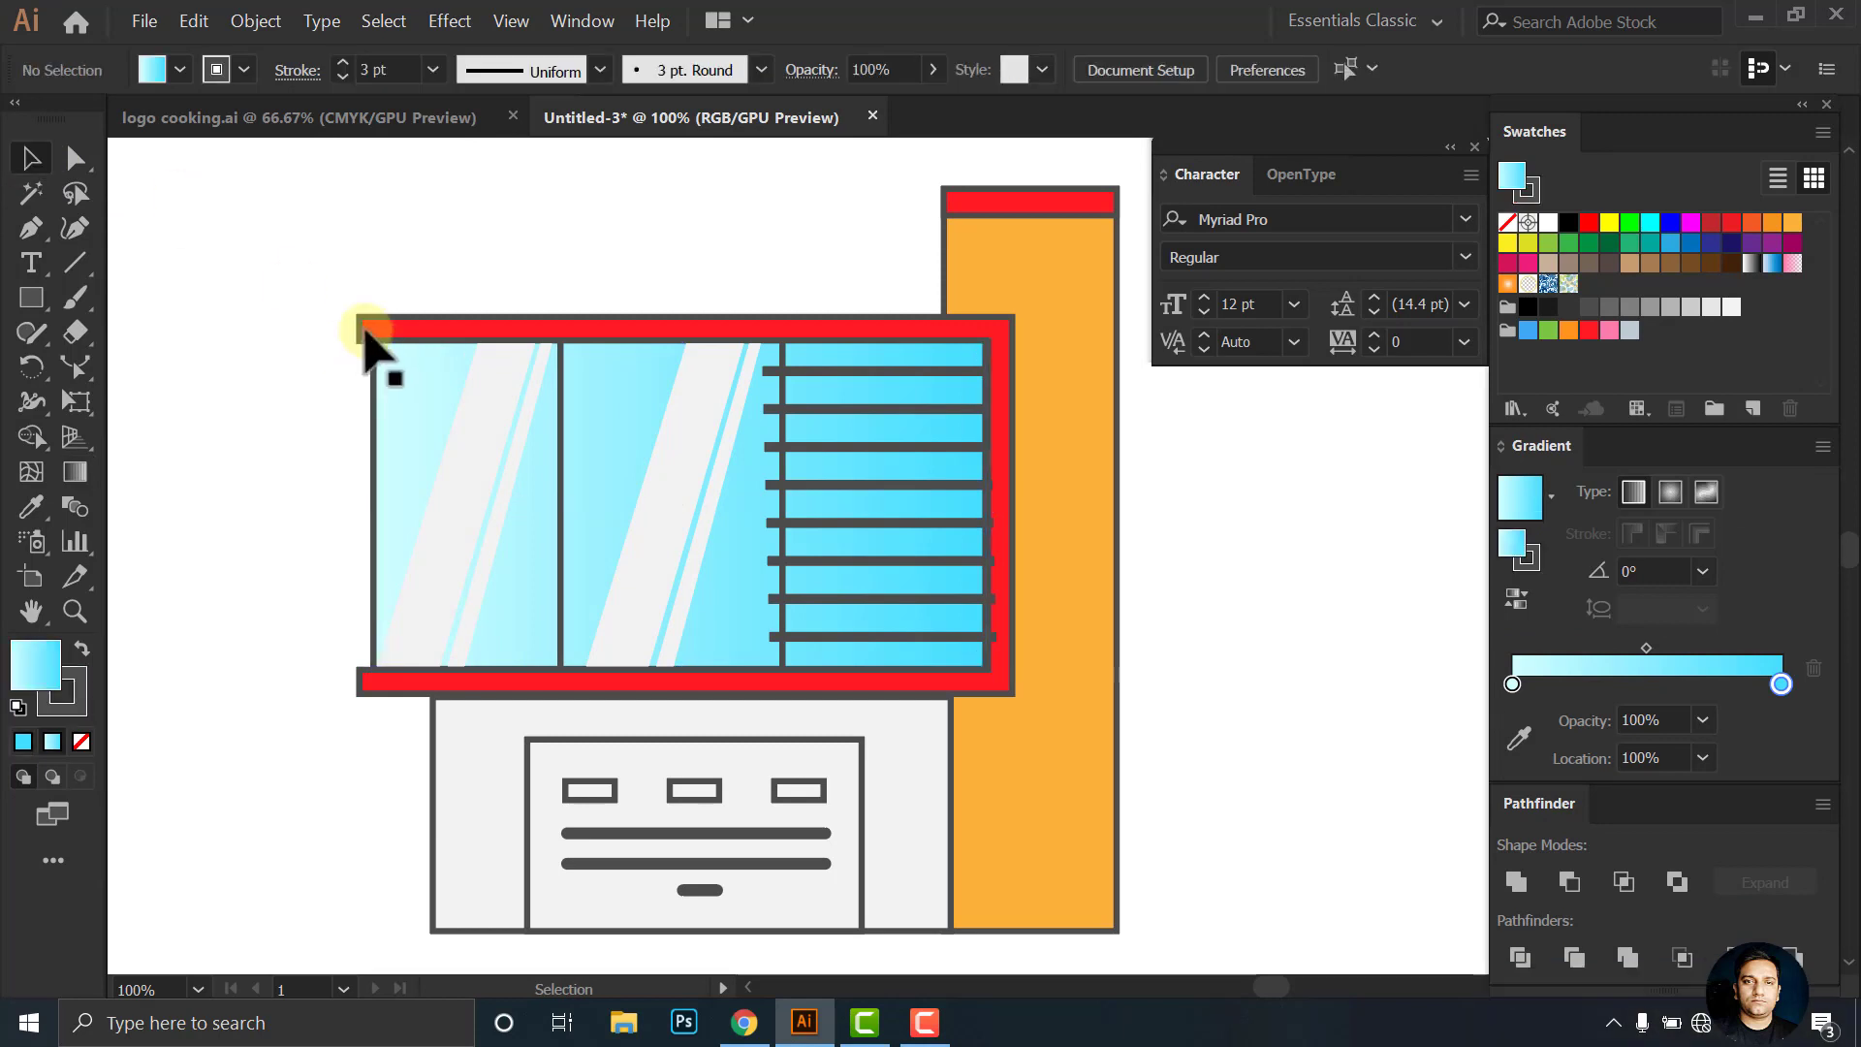
pyautogui.click(369, 329)
pyautogui.click(1590, 667)
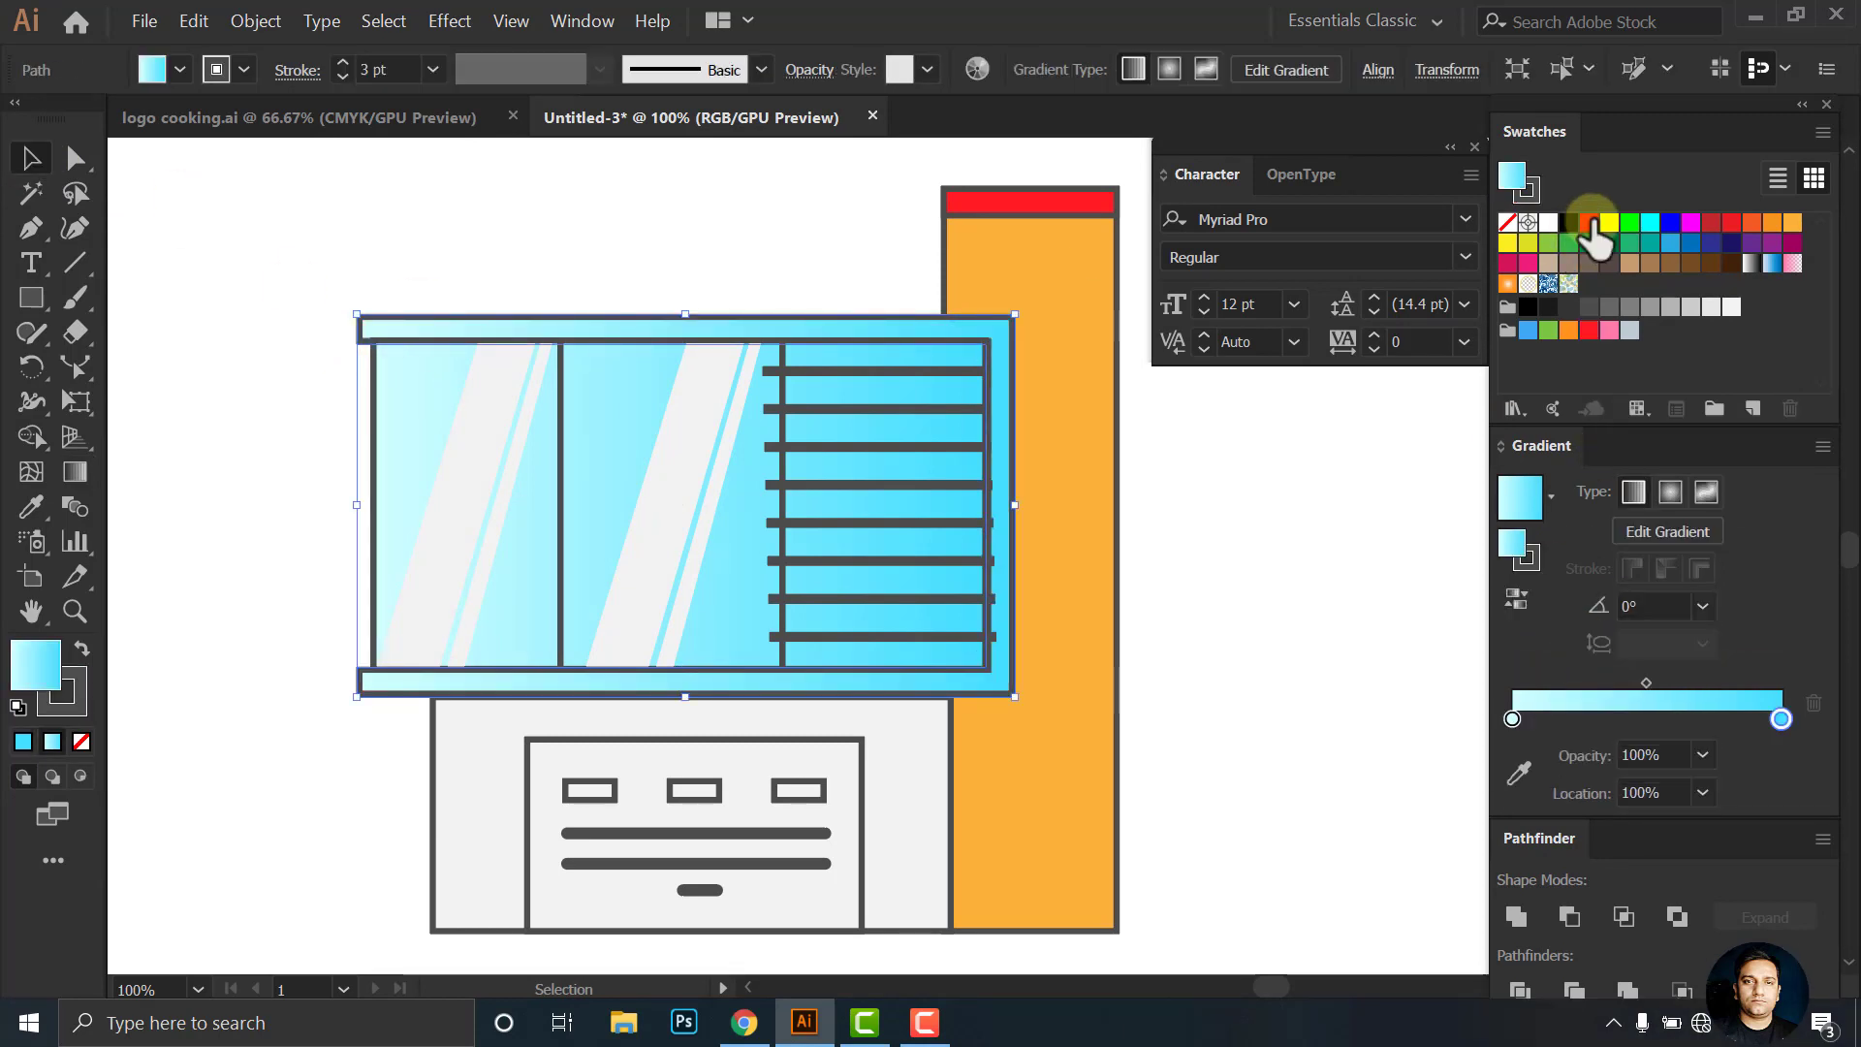
pyautogui.moveTo(1519, 739); pyautogui.dragTo(1512, 719)
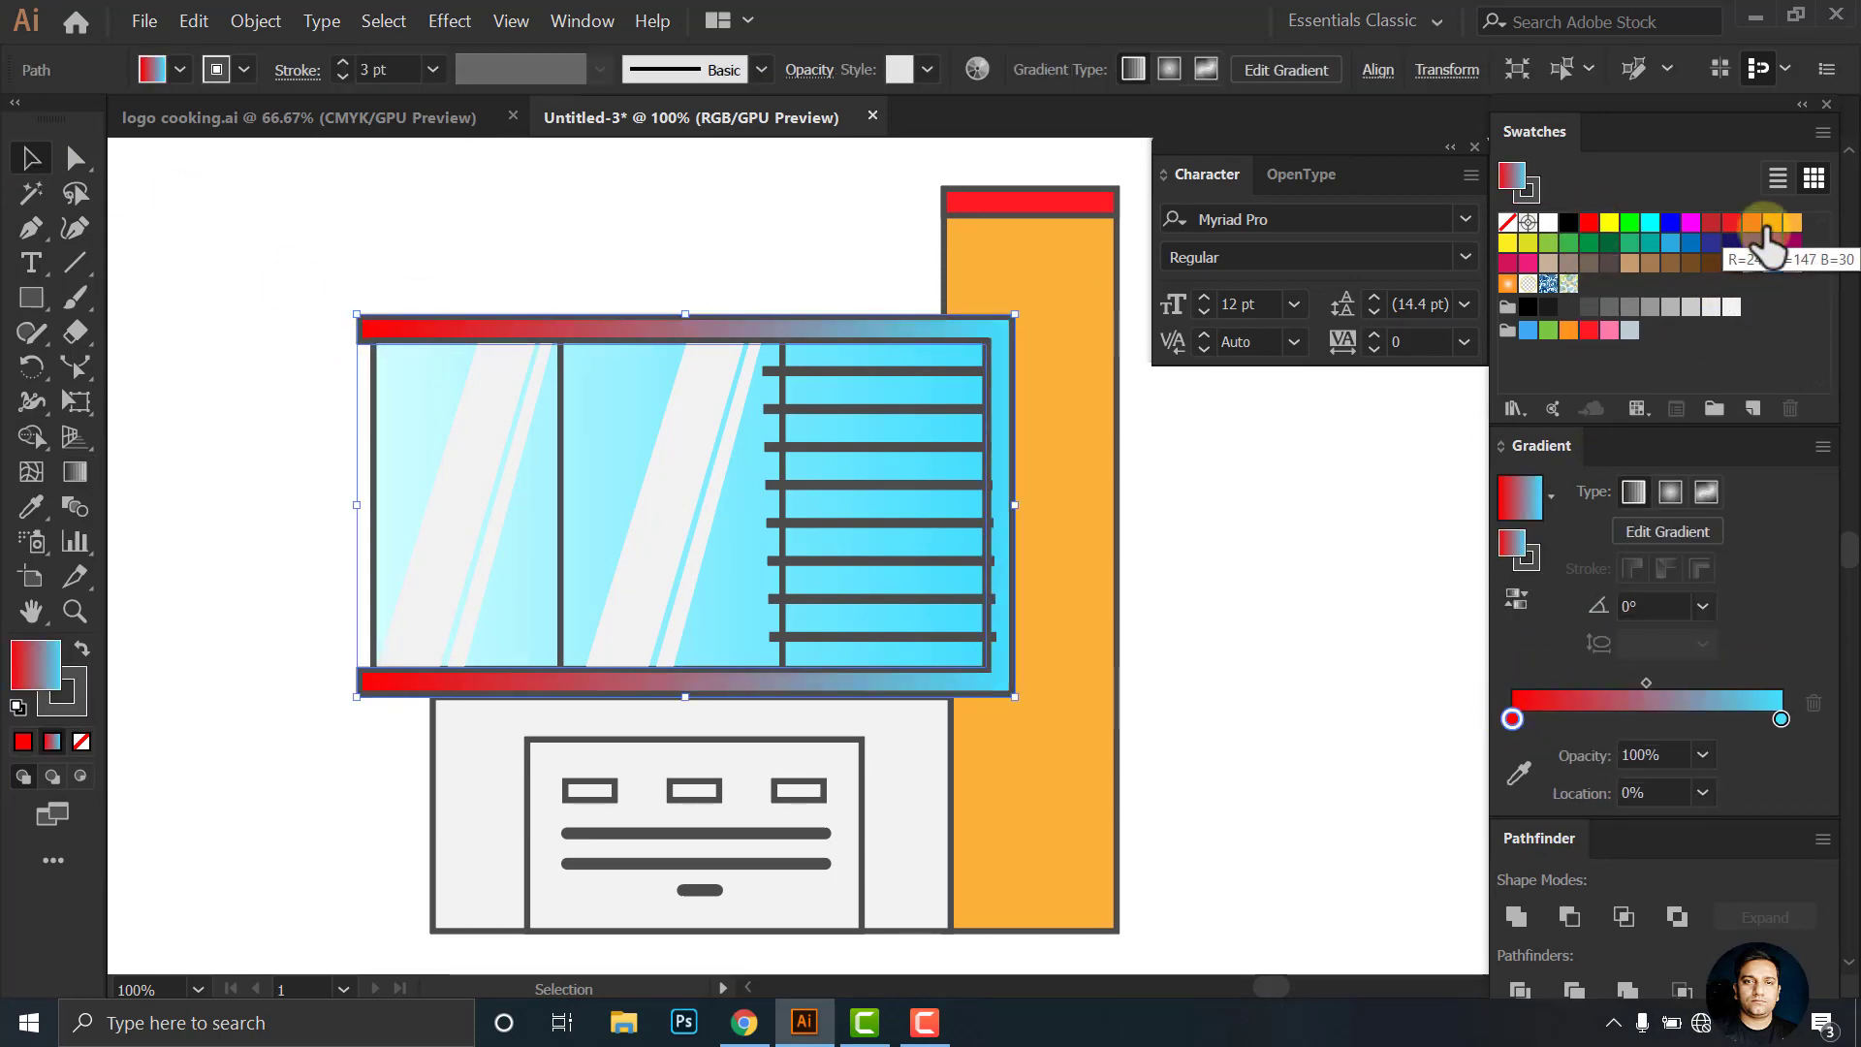
pyautogui.moveTo(1751, 222)
pyautogui.mouseDown()
pyautogui.moveTo(1788, 742)
pyautogui.moveTo(1779, 722)
pyautogui.mouseUp()
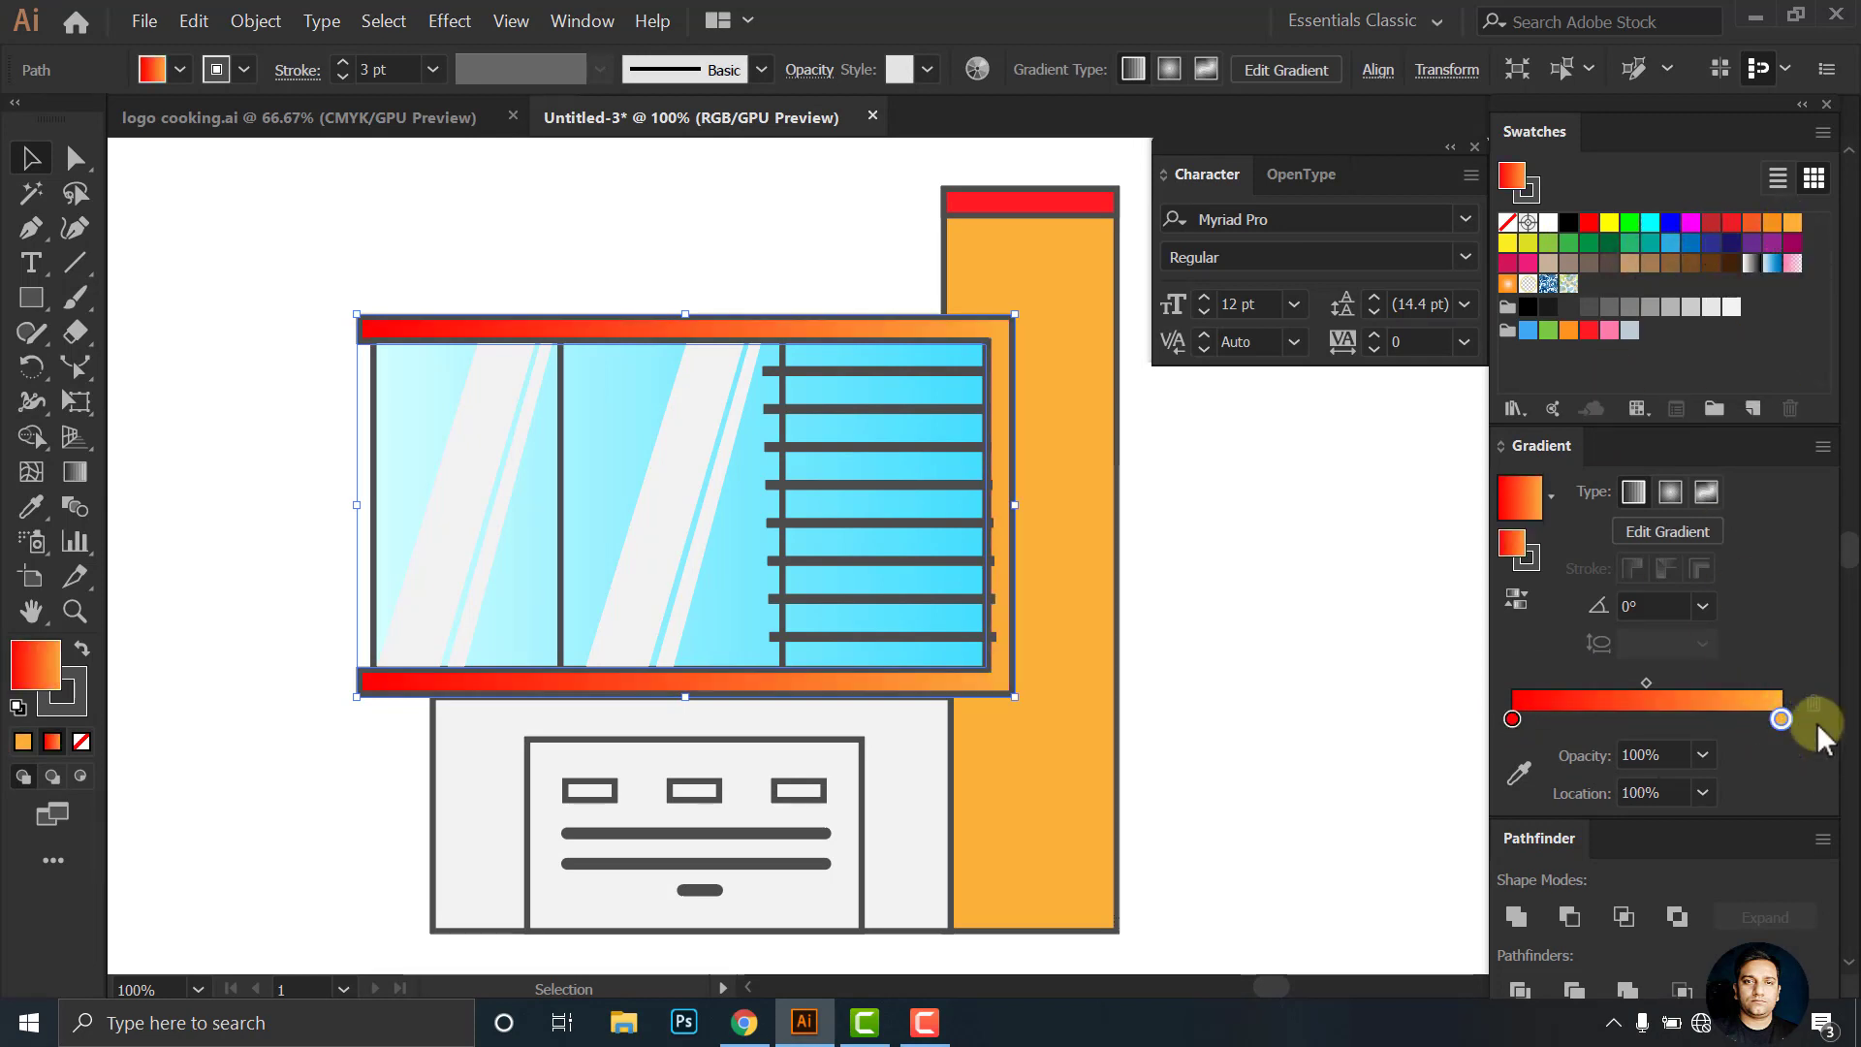
pyautogui.moveTo(1512, 717); pyautogui.dragTo(1664, 718)
pyautogui.moveTo(1528, 719); pyautogui.dragTo(1513, 720)
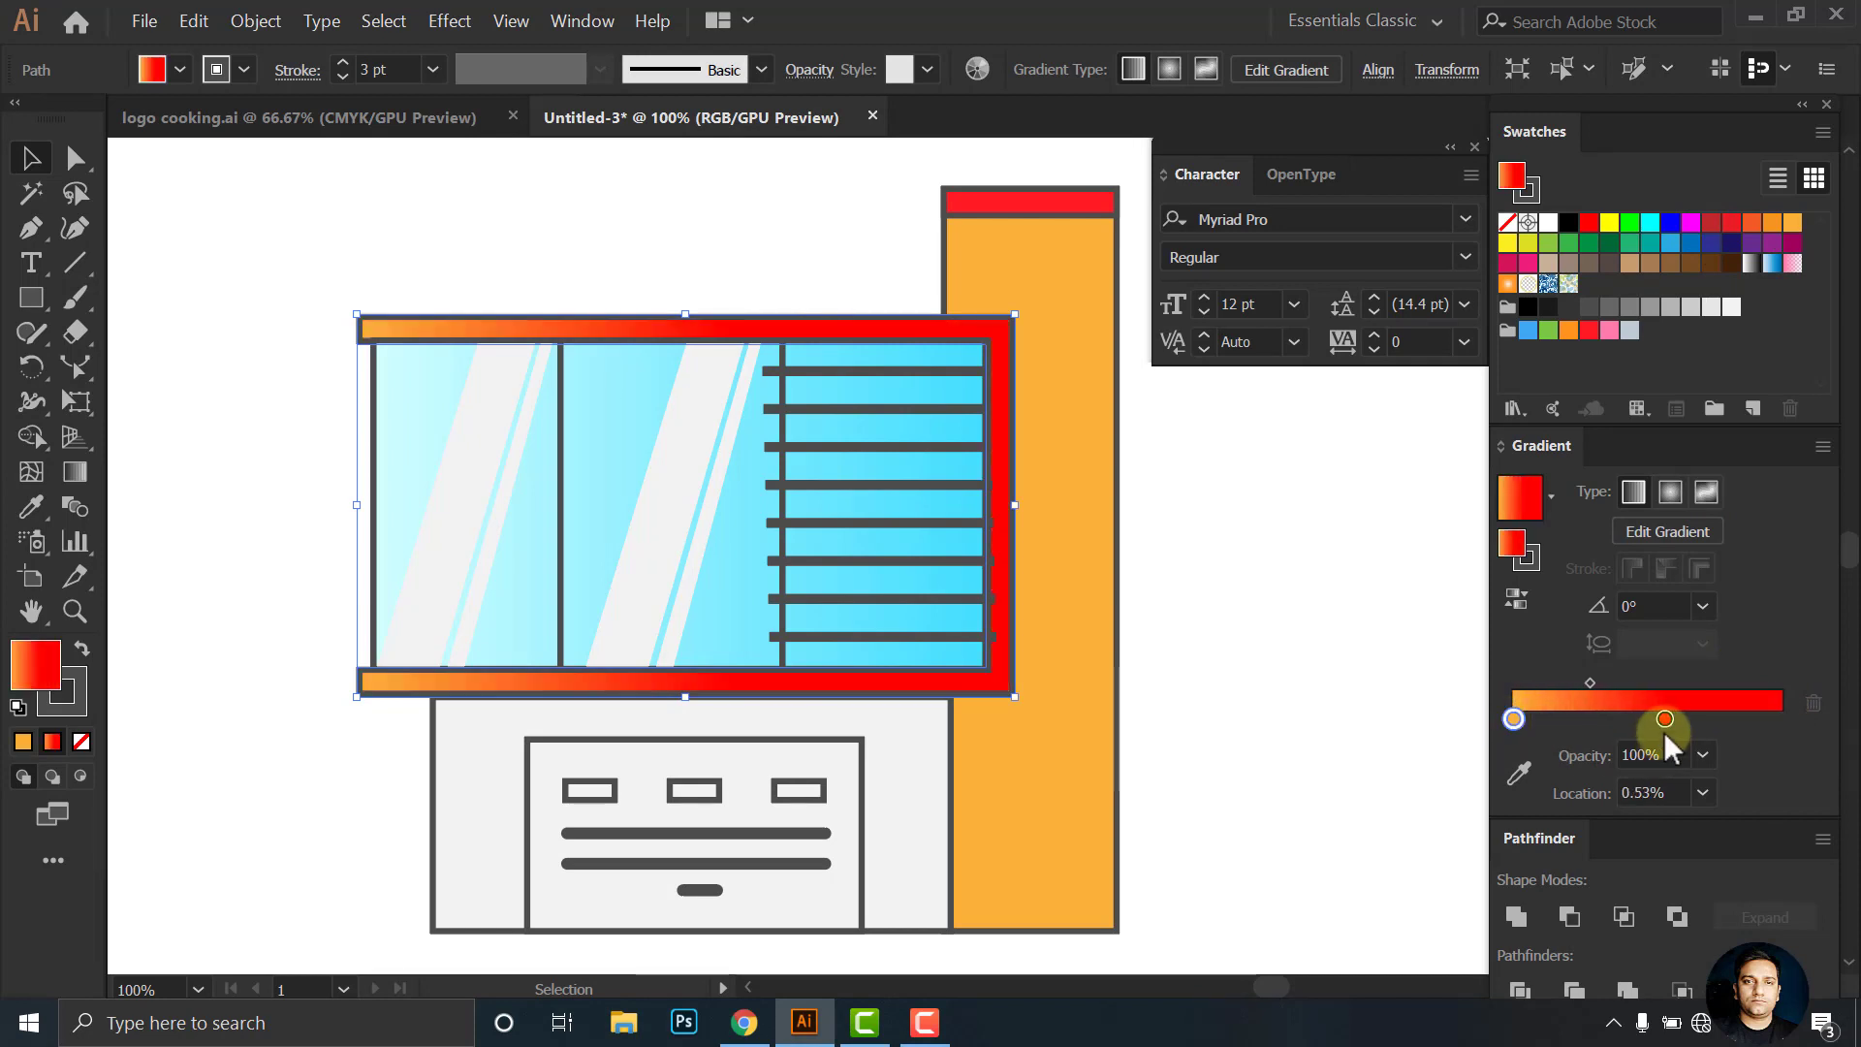
# Copy the frame's orange-red gradient onto the pillar cap with the eyedropper
pyautogui.click(1513, 718)
pyautogui.click(1063, 204)
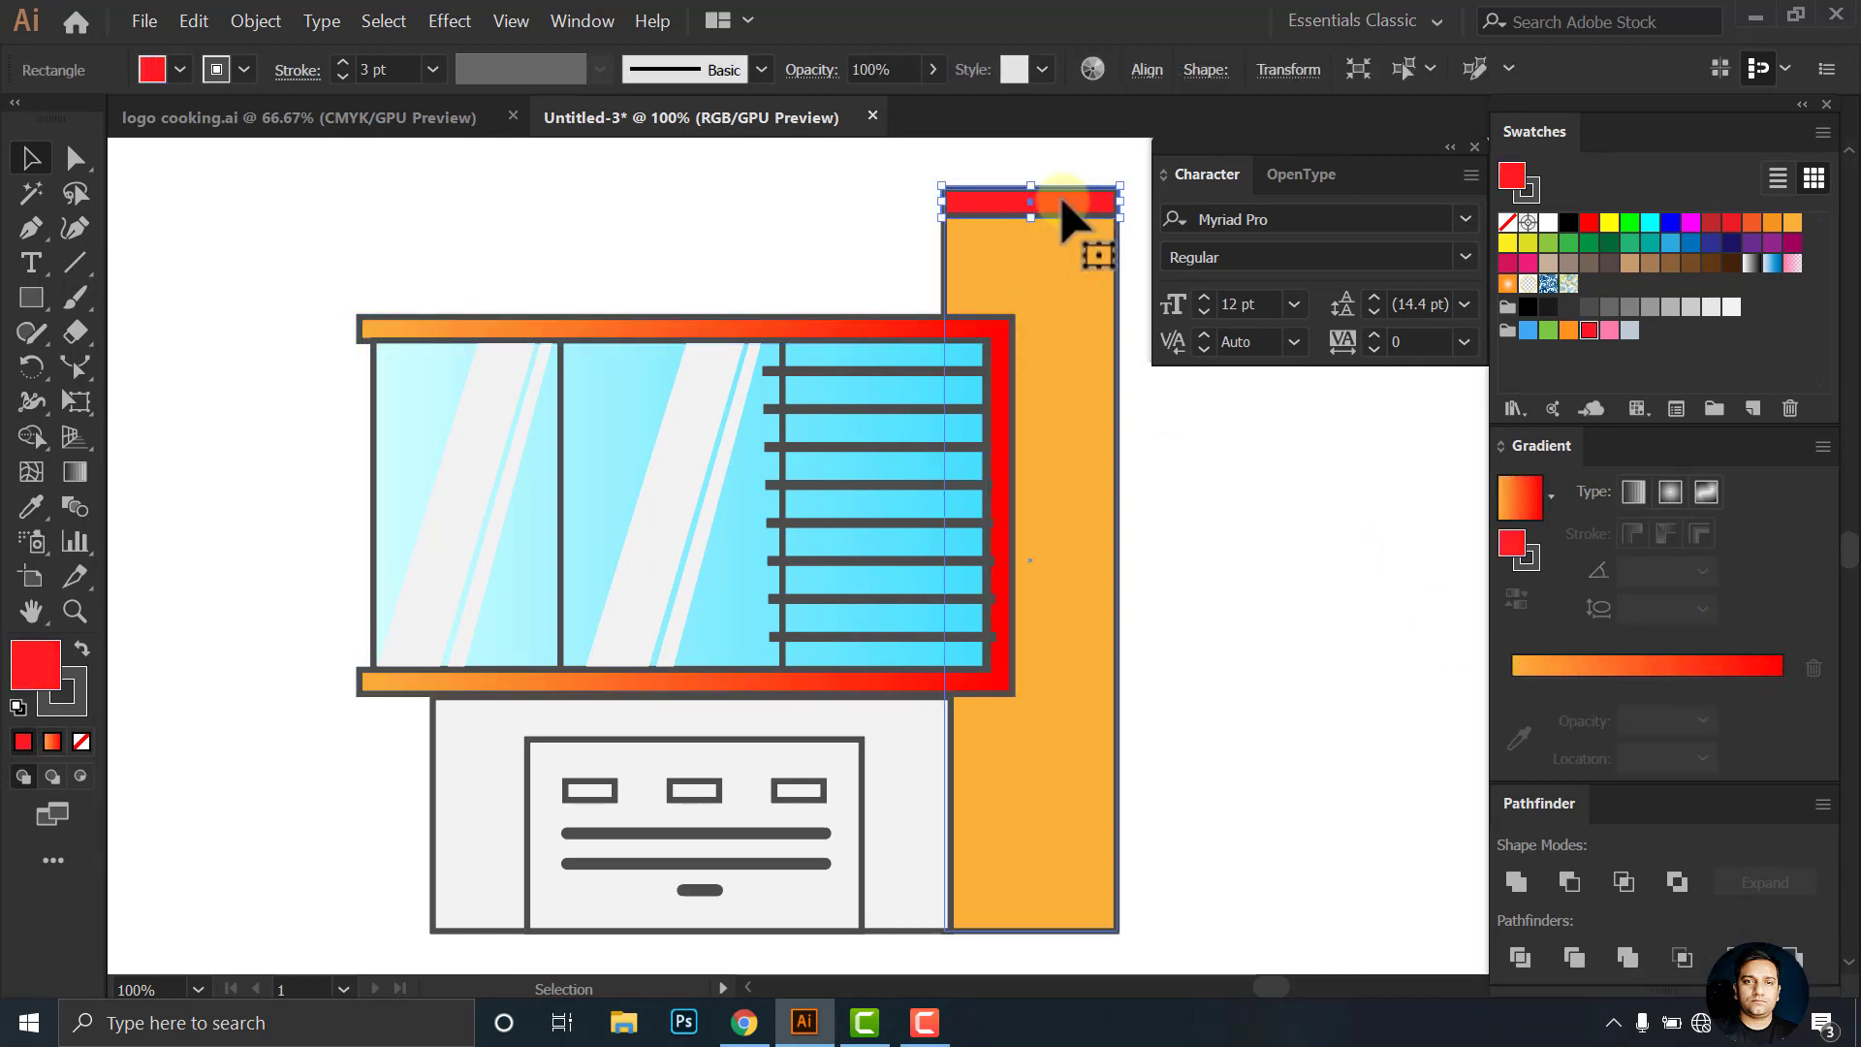
pyautogui.click(511, 330)
pyautogui.press('v')
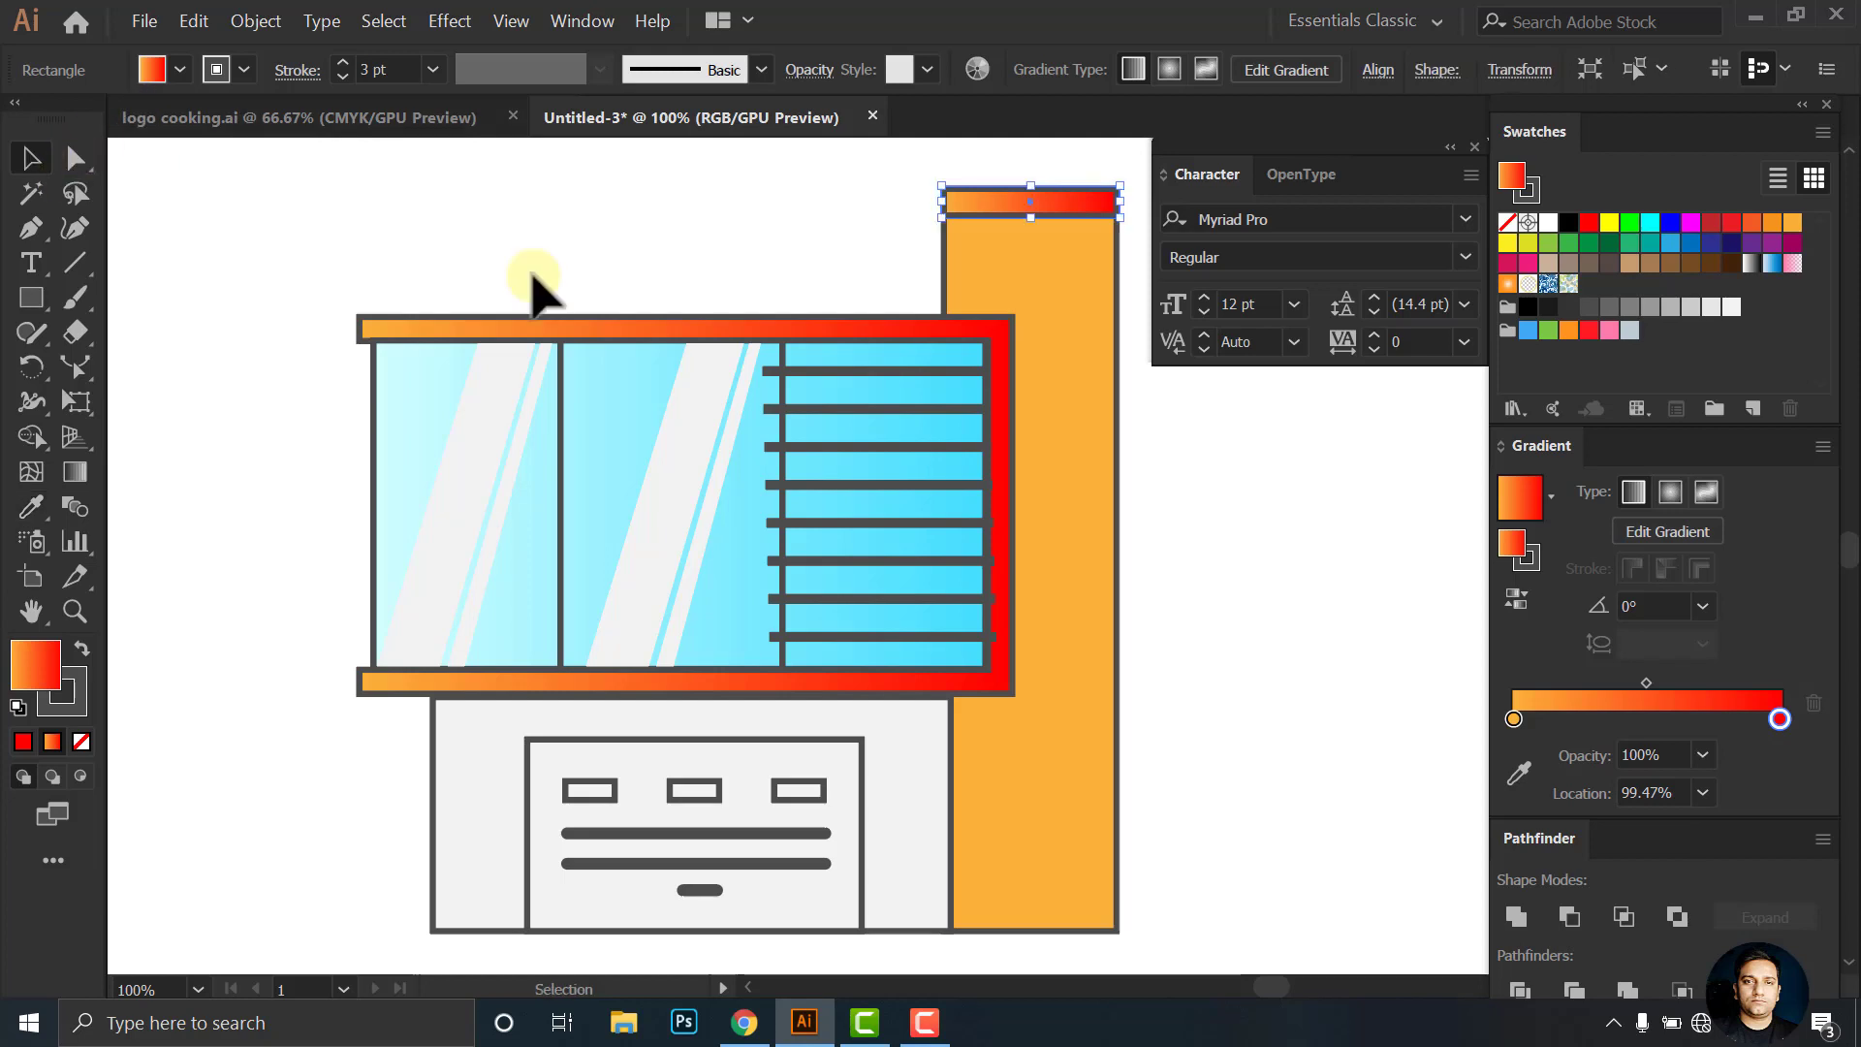
# Fill the tall pillar with a linear gradient fading from pale yellow to orange
pyautogui.click(1081, 330)
pyautogui.click(1517, 499)
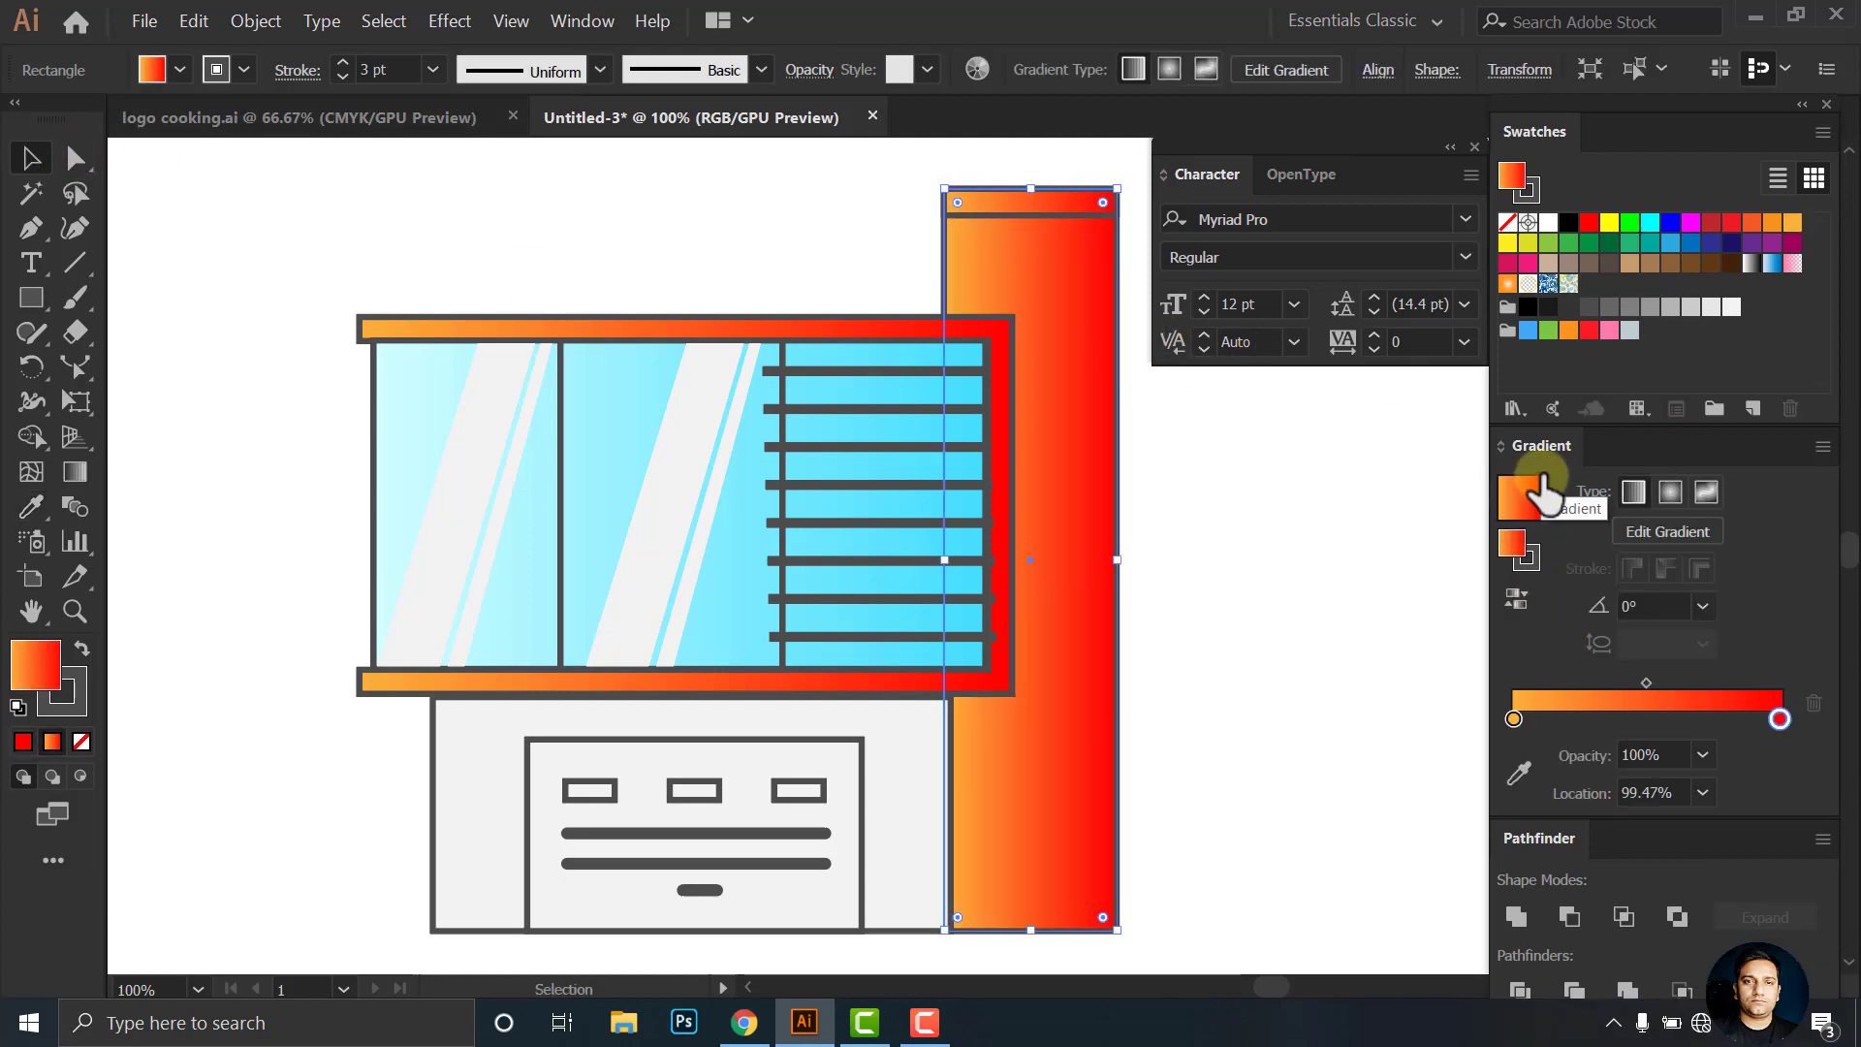
pyautogui.hotkey('ctrl', 'z')
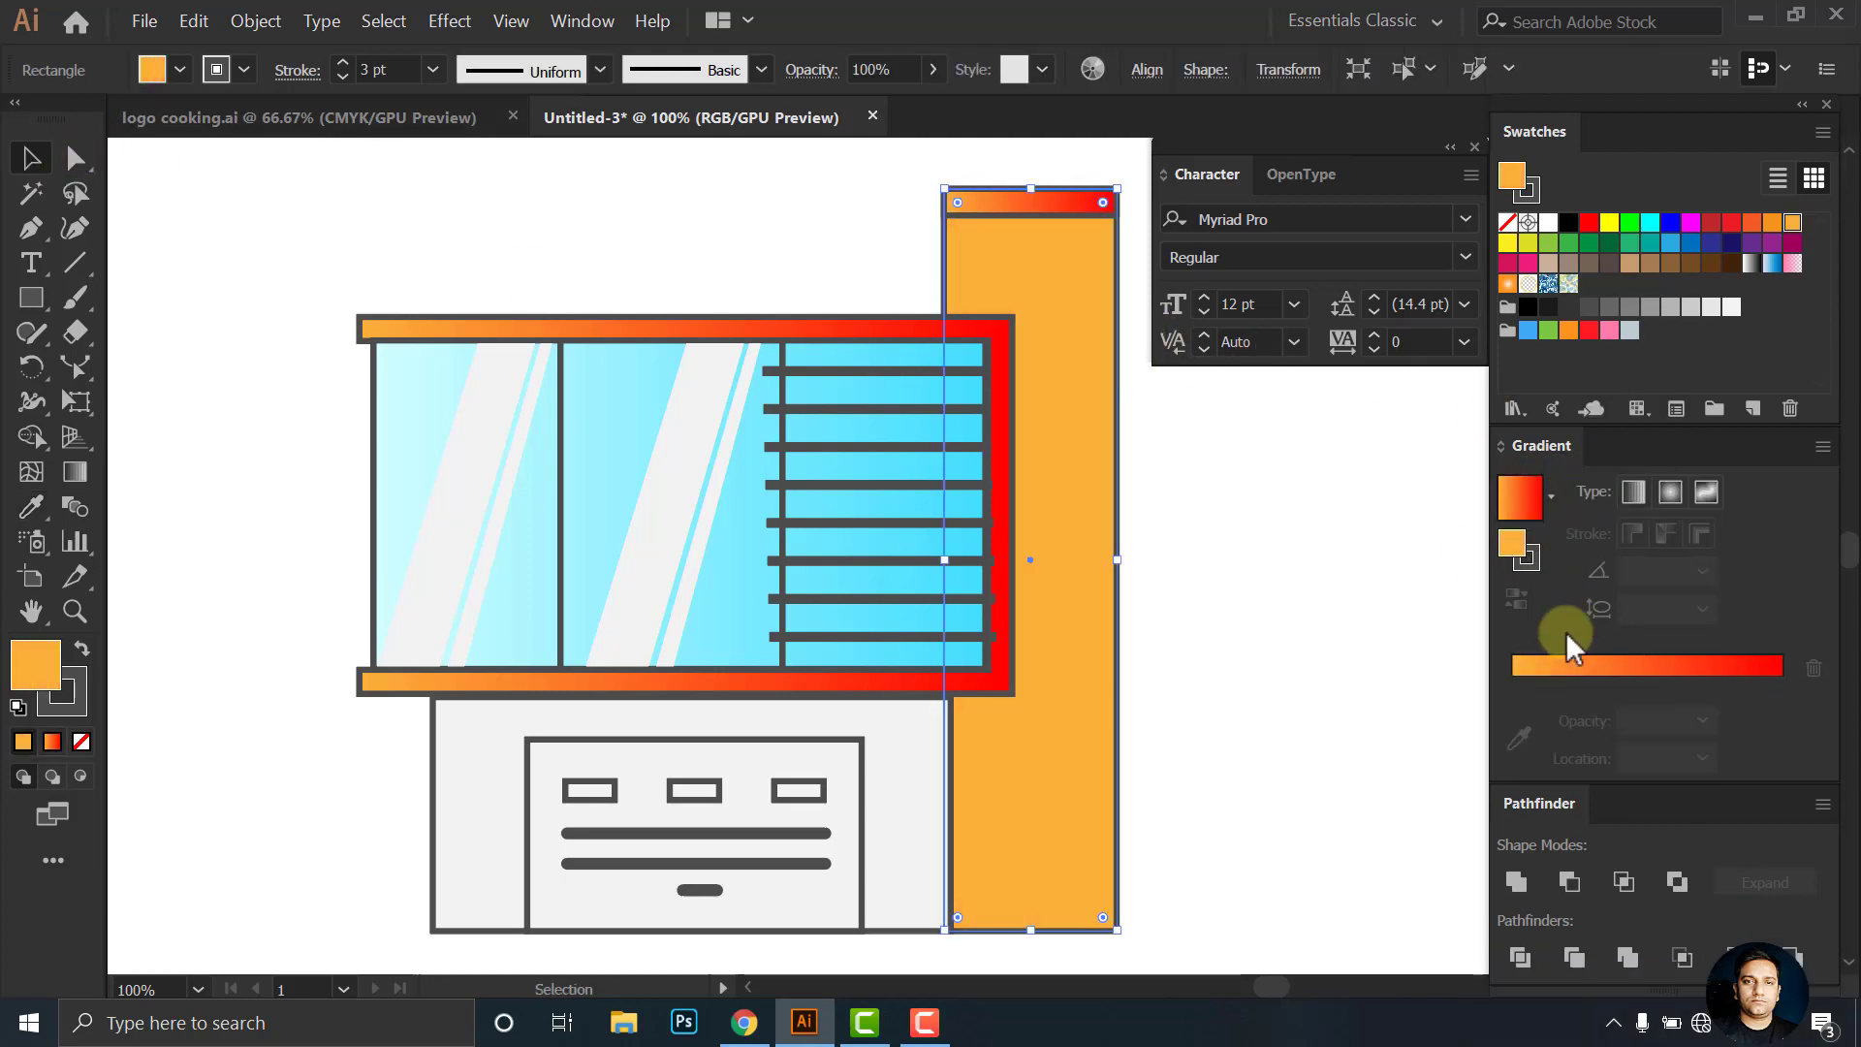
pyautogui.click(1633, 493)
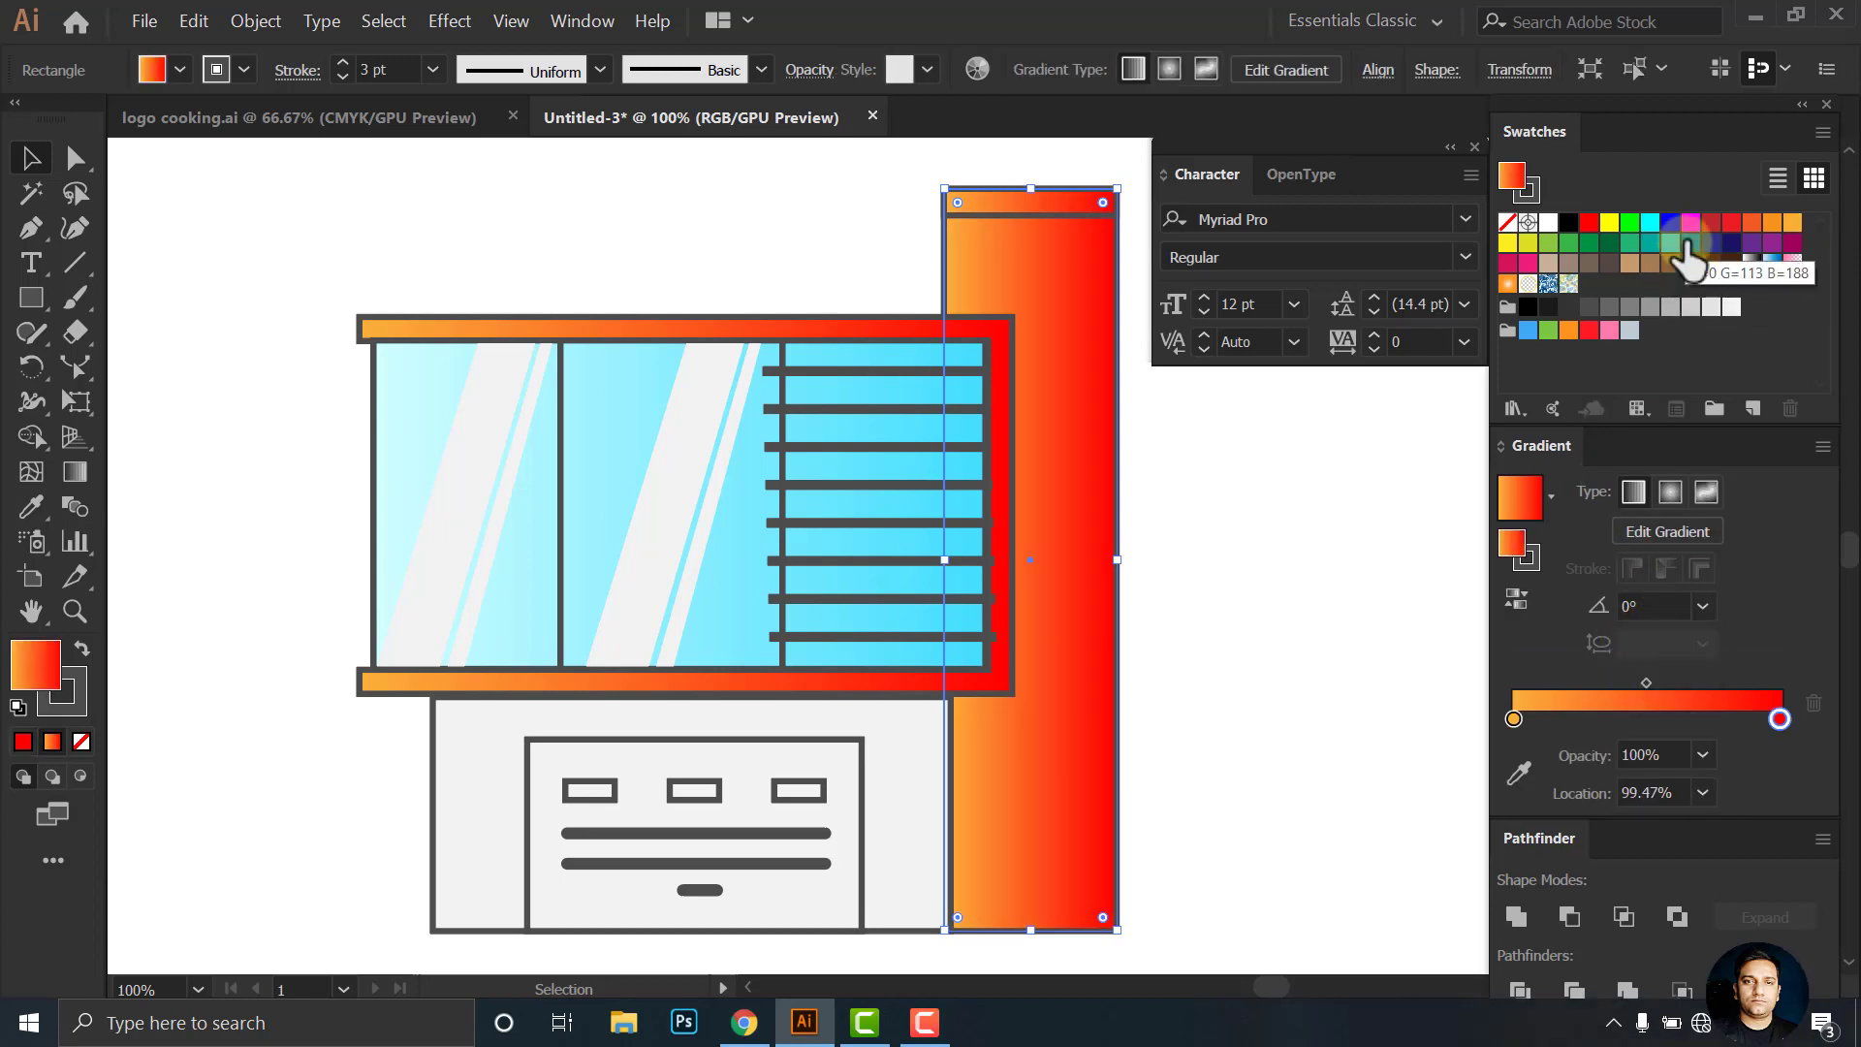
pyautogui.click(1793, 223)
pyautogui.moveTo(1776, 698); pyautogui.dragTo(1781, 717)
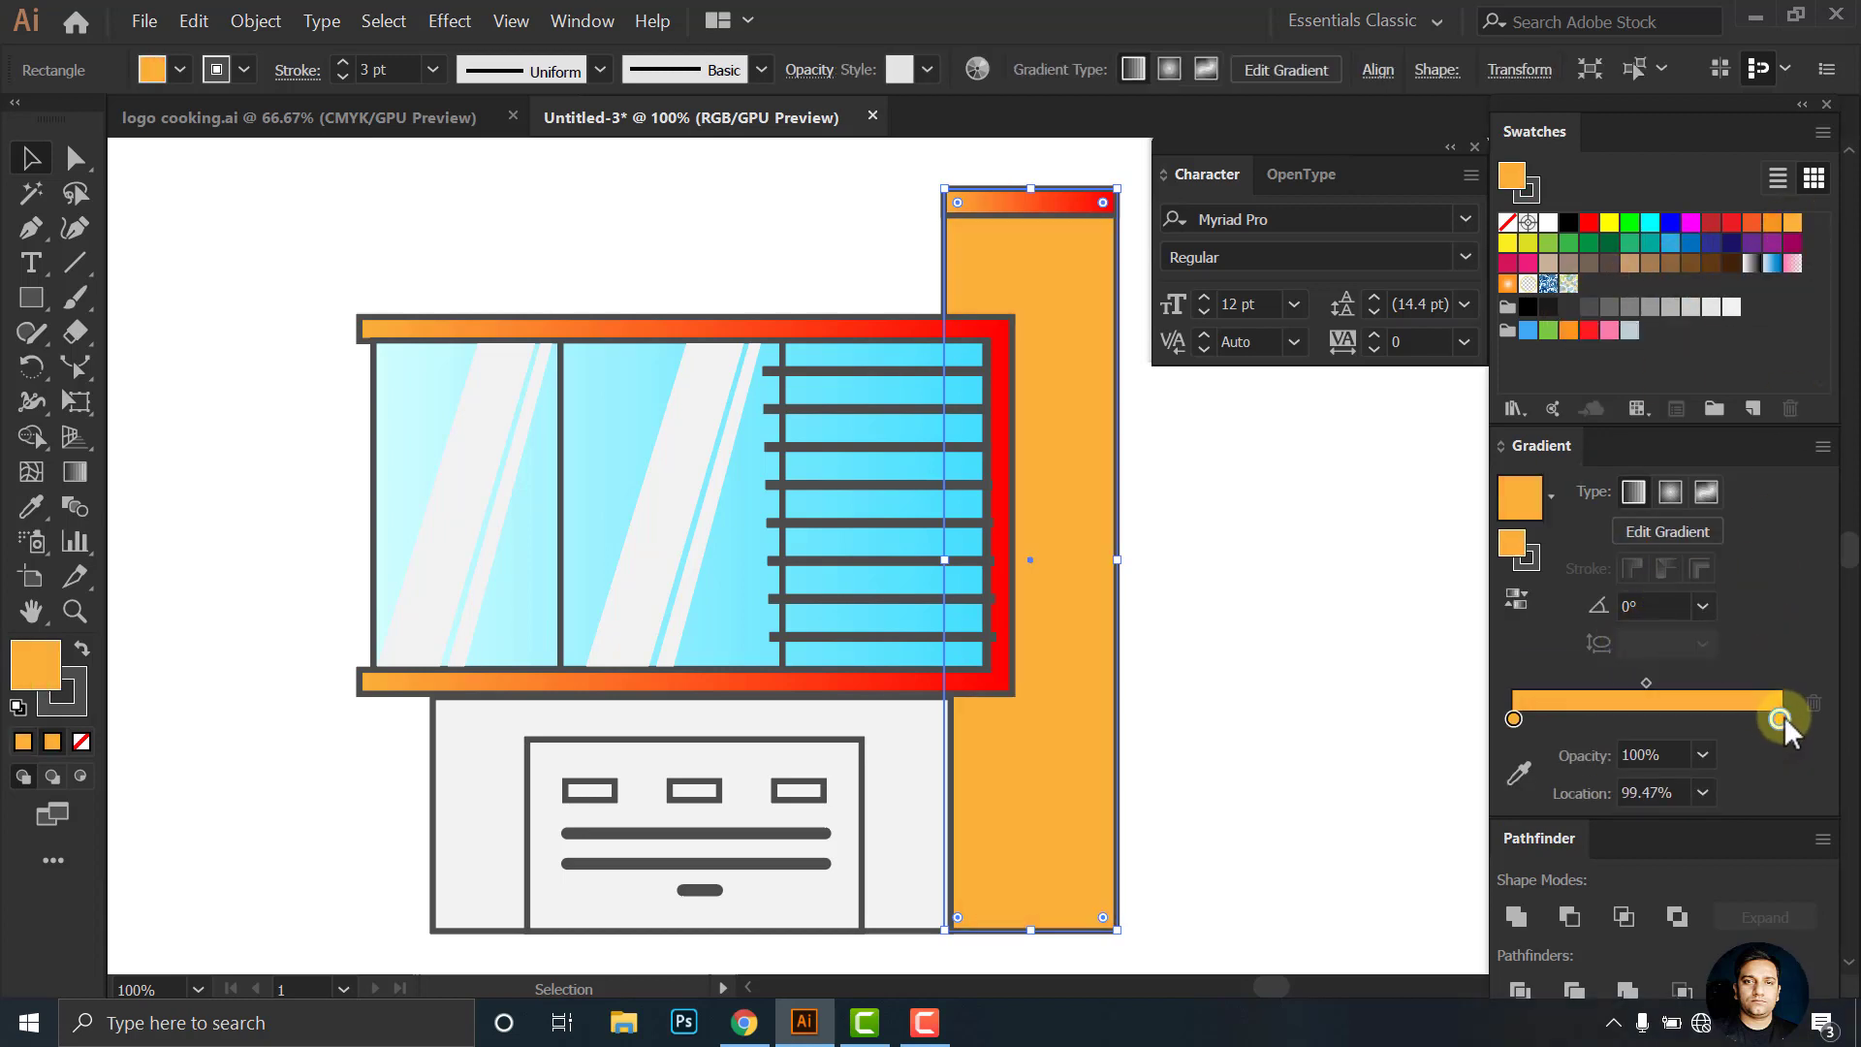
pyautogui.doubleClick(1514, 718)
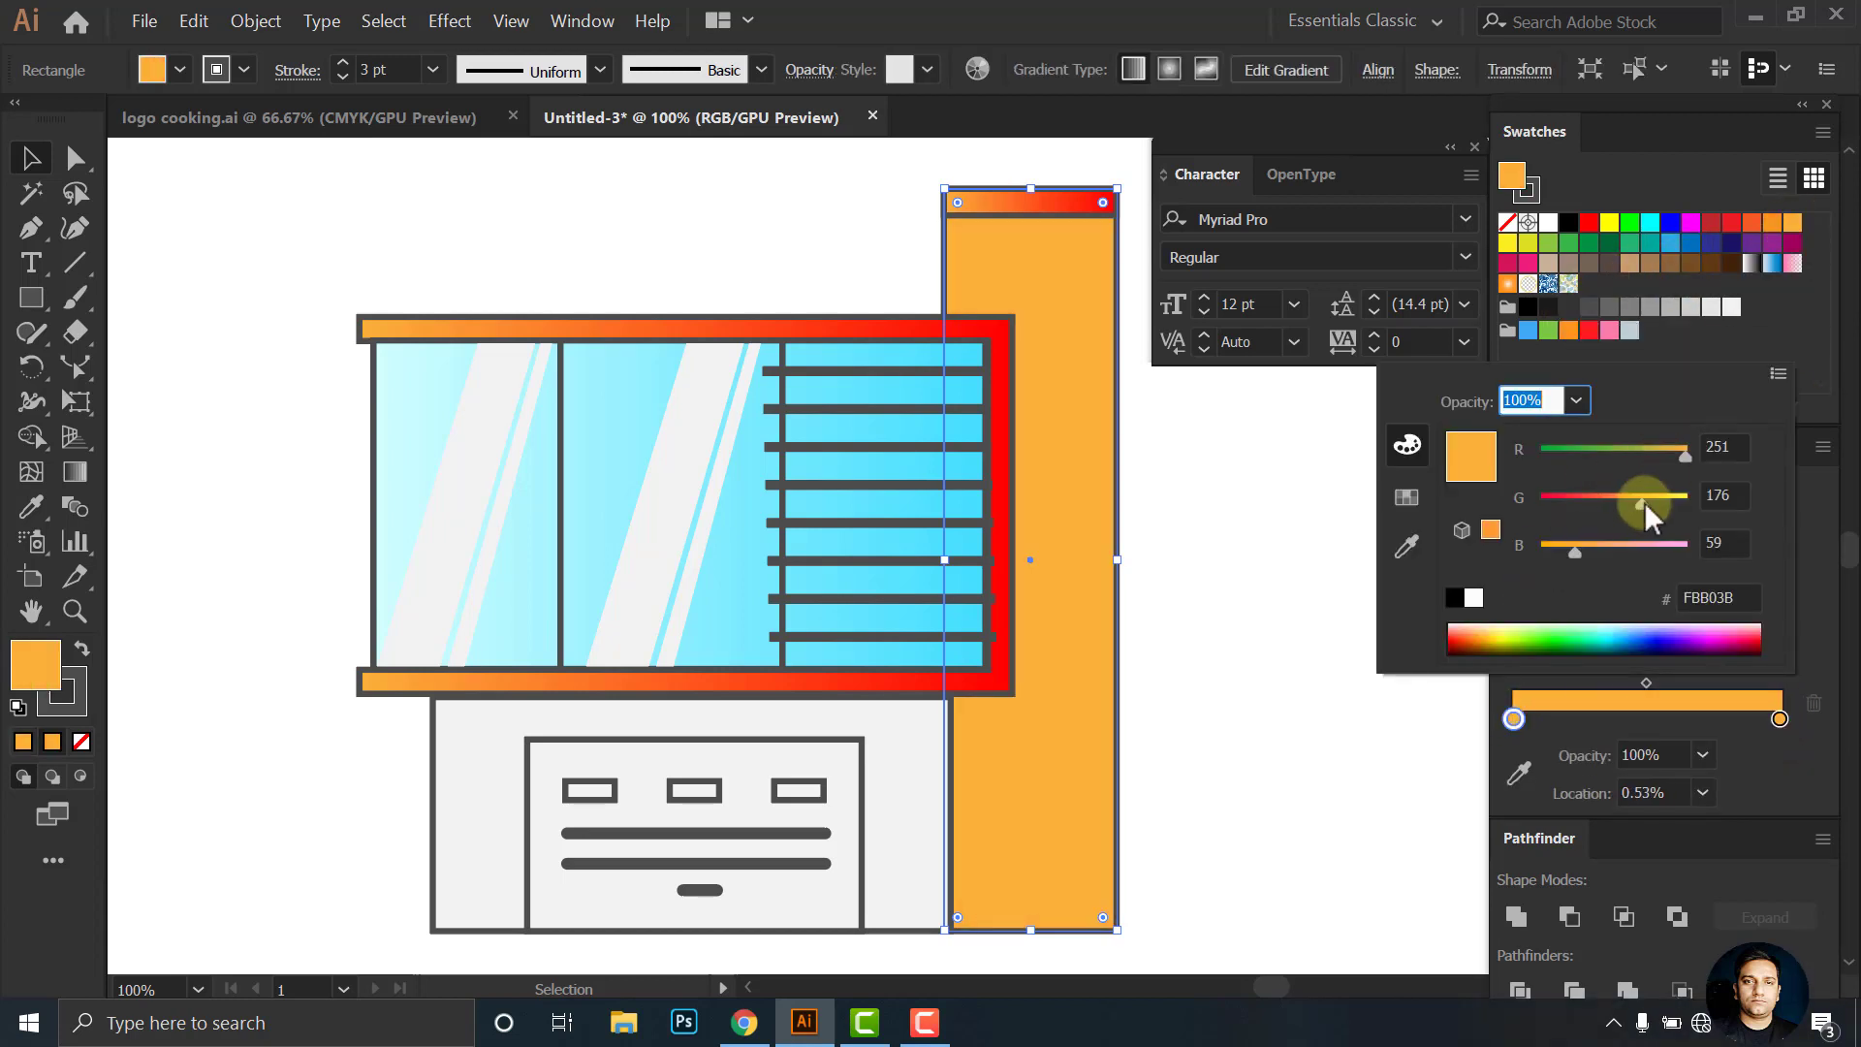
pyautogui.moveTo(1677, 509); pyautogui.dragTo(1685, 503)
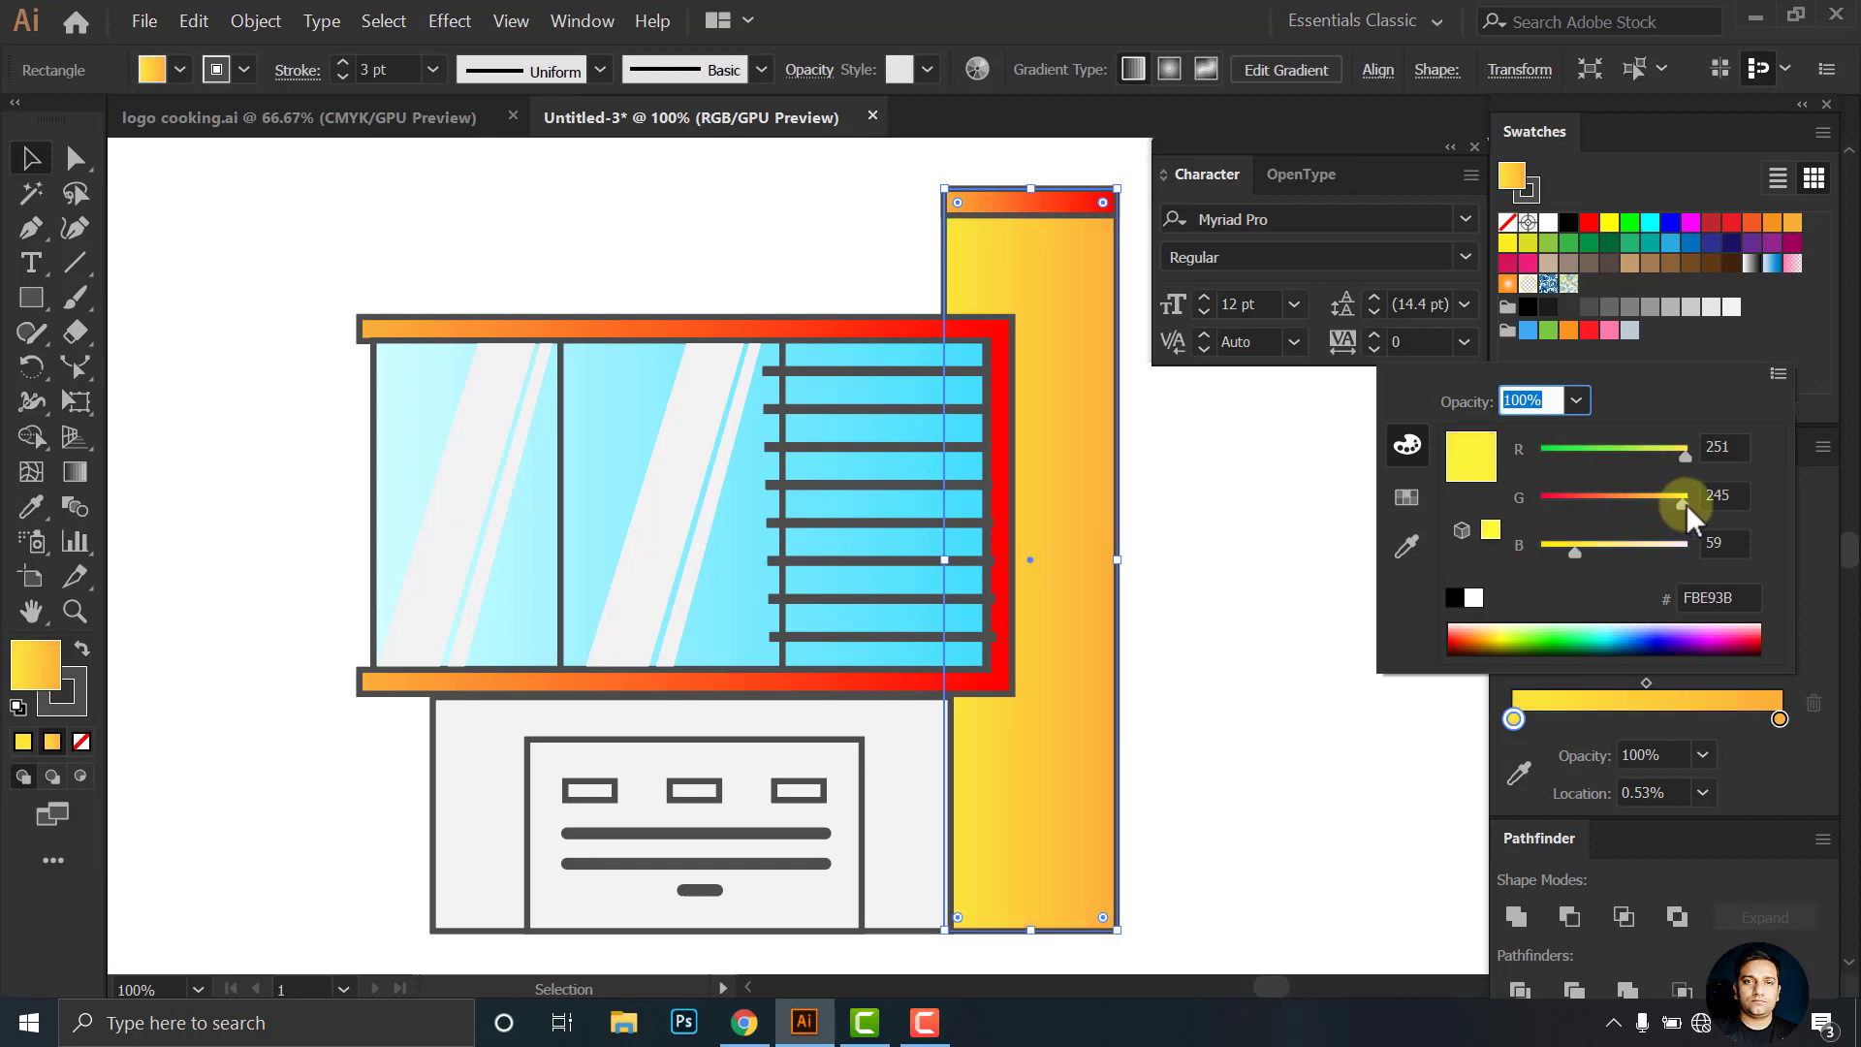
pyautogui.moveTo(1577, 548); pyautogui.dragTo(1645, 549)
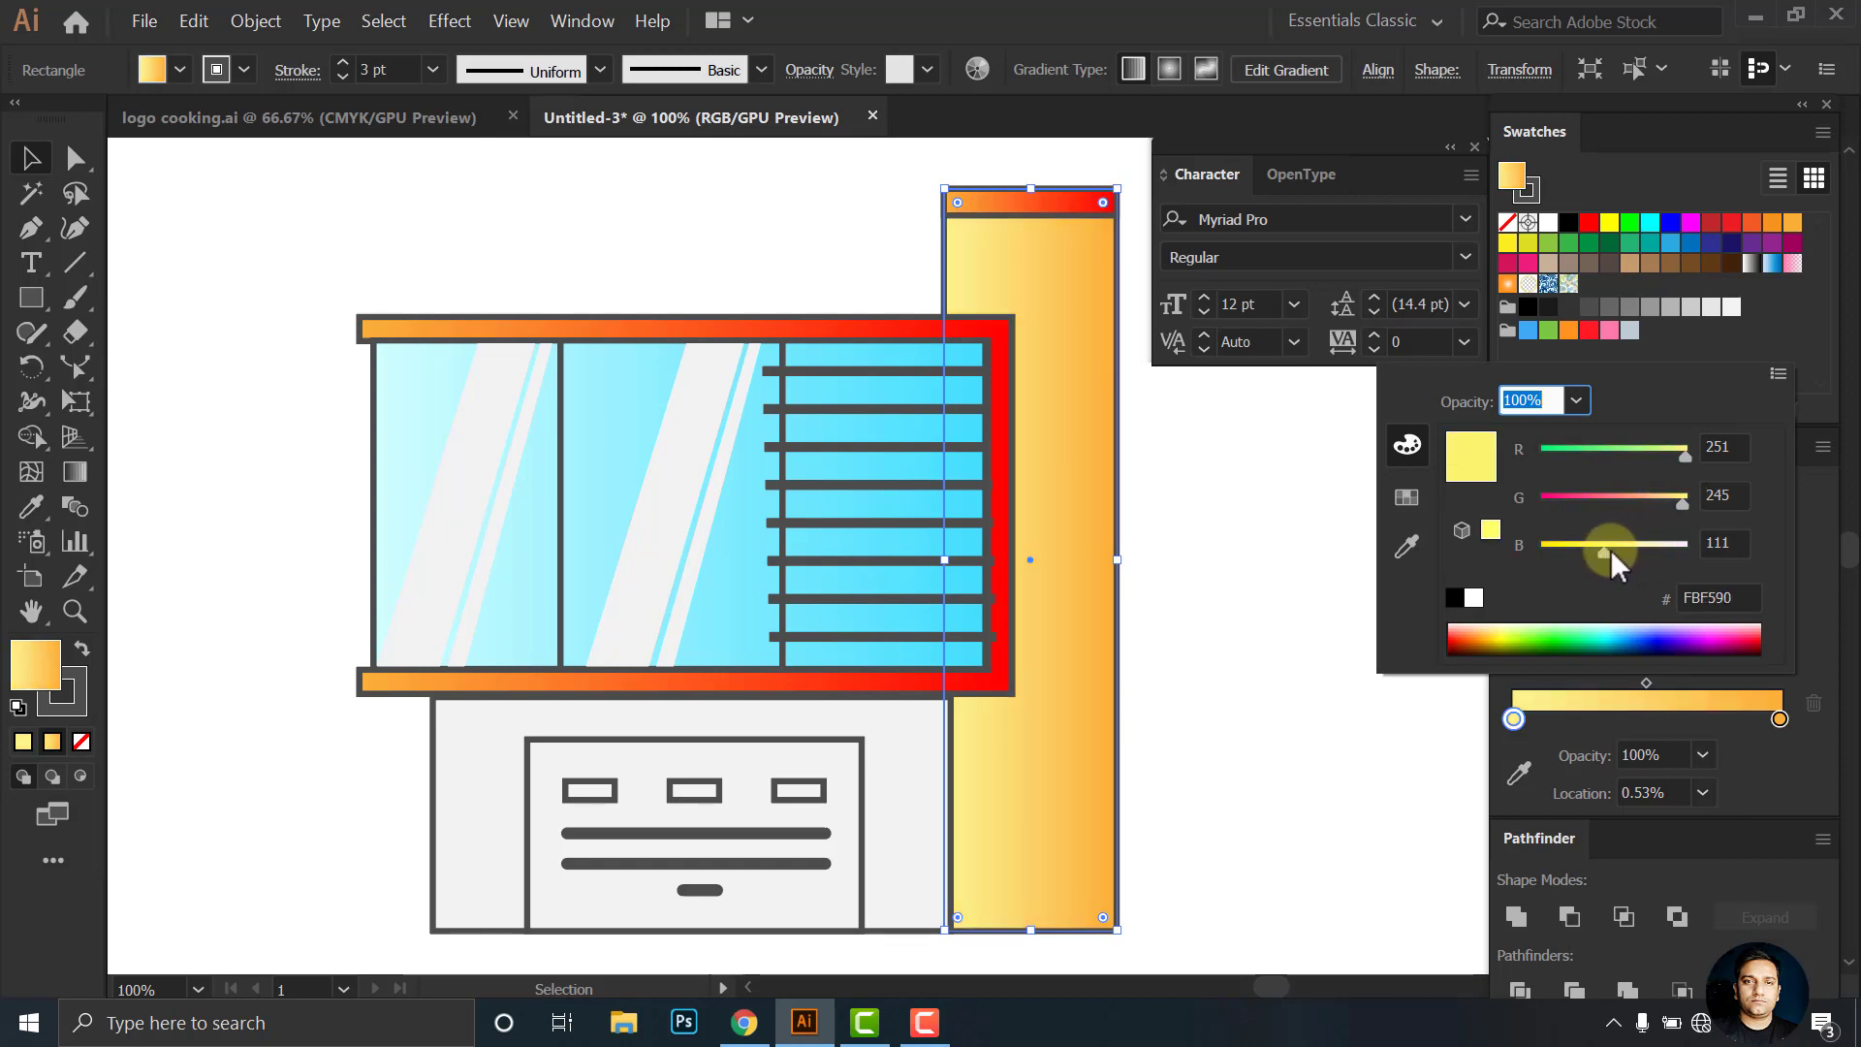
pyautogui.click(1173, 509)
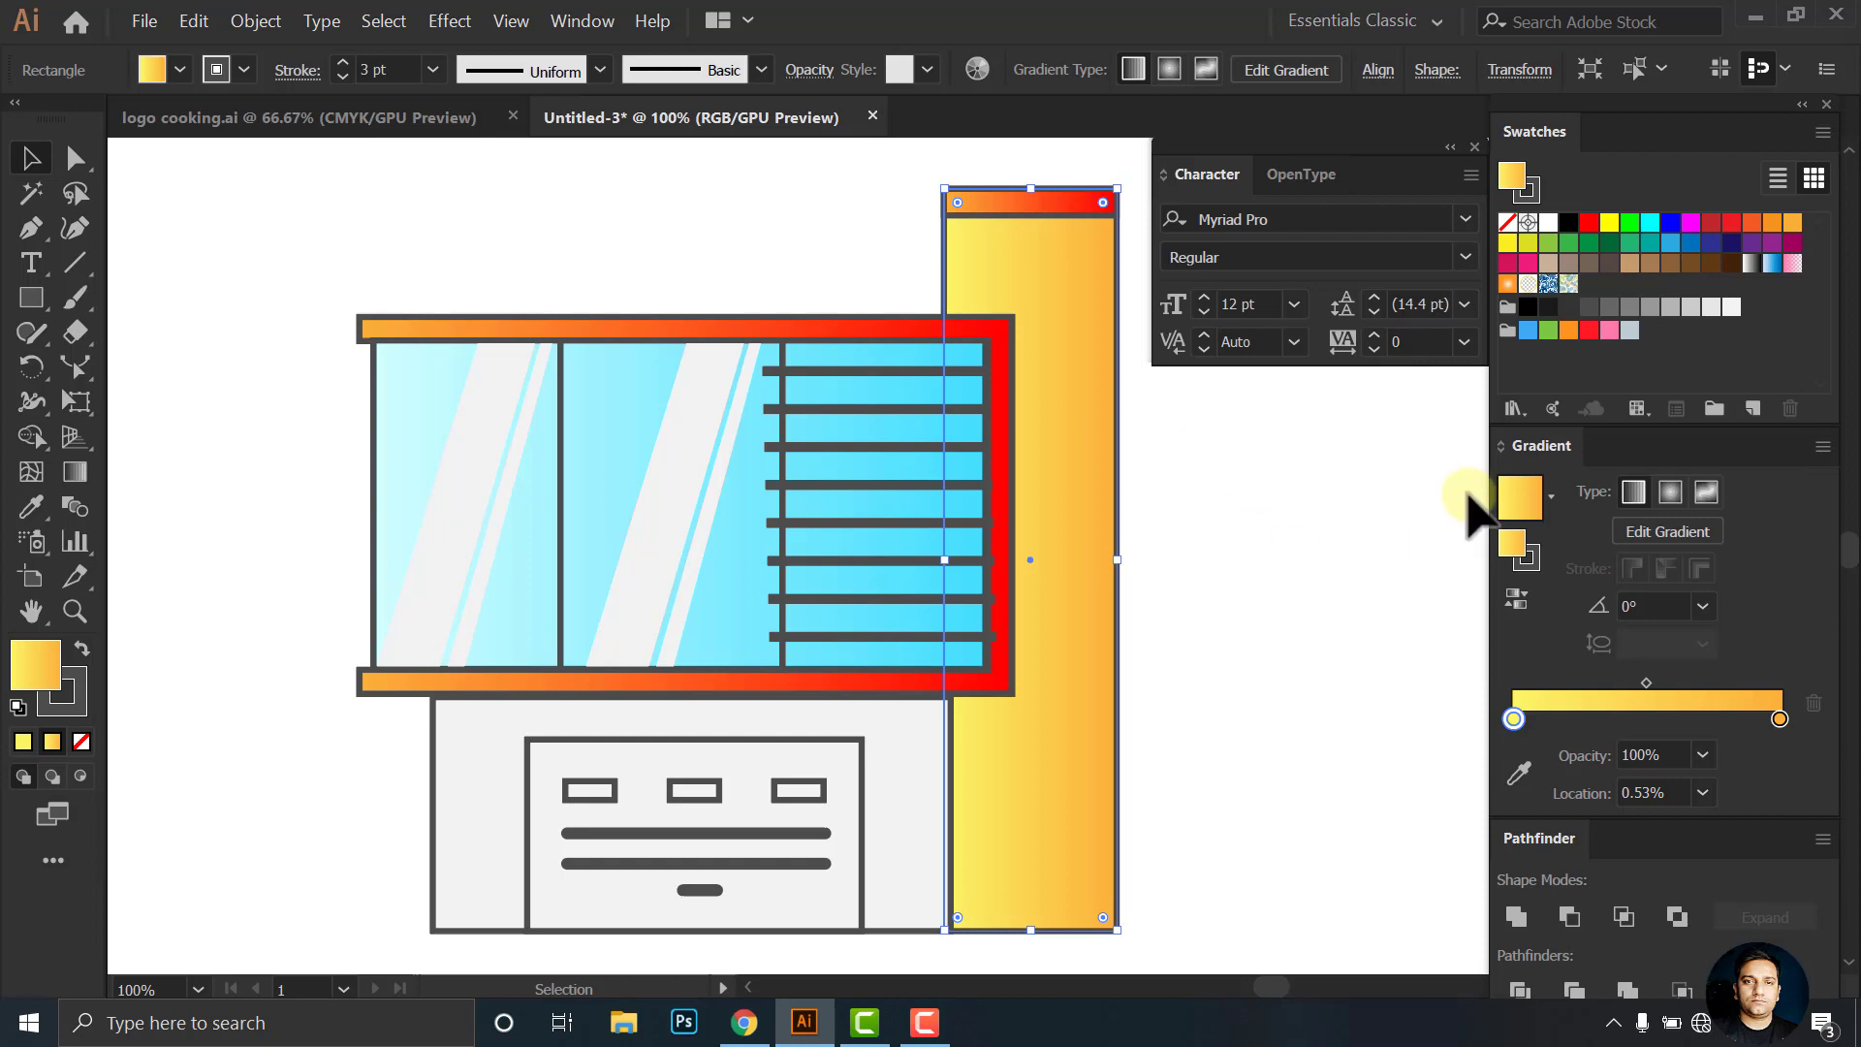
pyautogui.click(1313, 540)
pyautogui.moveTo(915, 439); pyautogui.dragTo(956, 466)
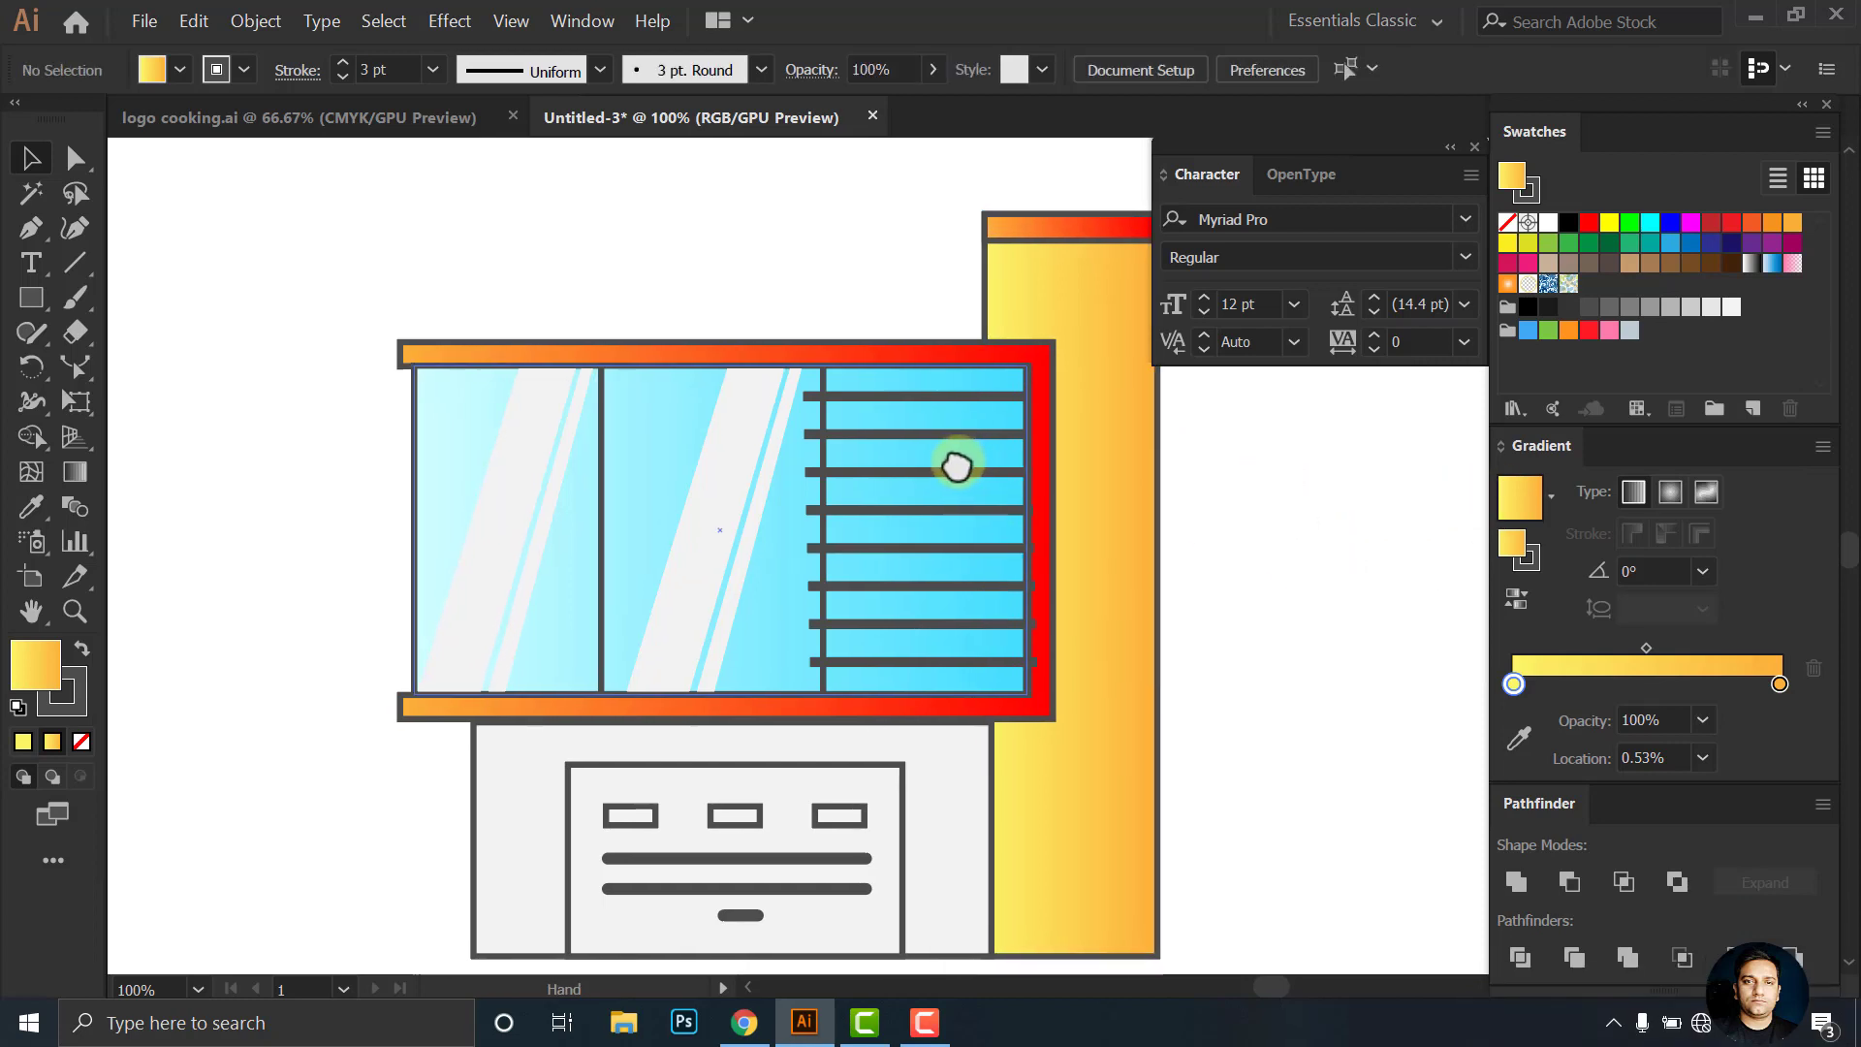
# Outline the three window panes in black
pyautogui.click(884, 407)
pyautogui.keyDown('shift'); pyautogui.click(614, 416); pyautogui.keyUp('shift')
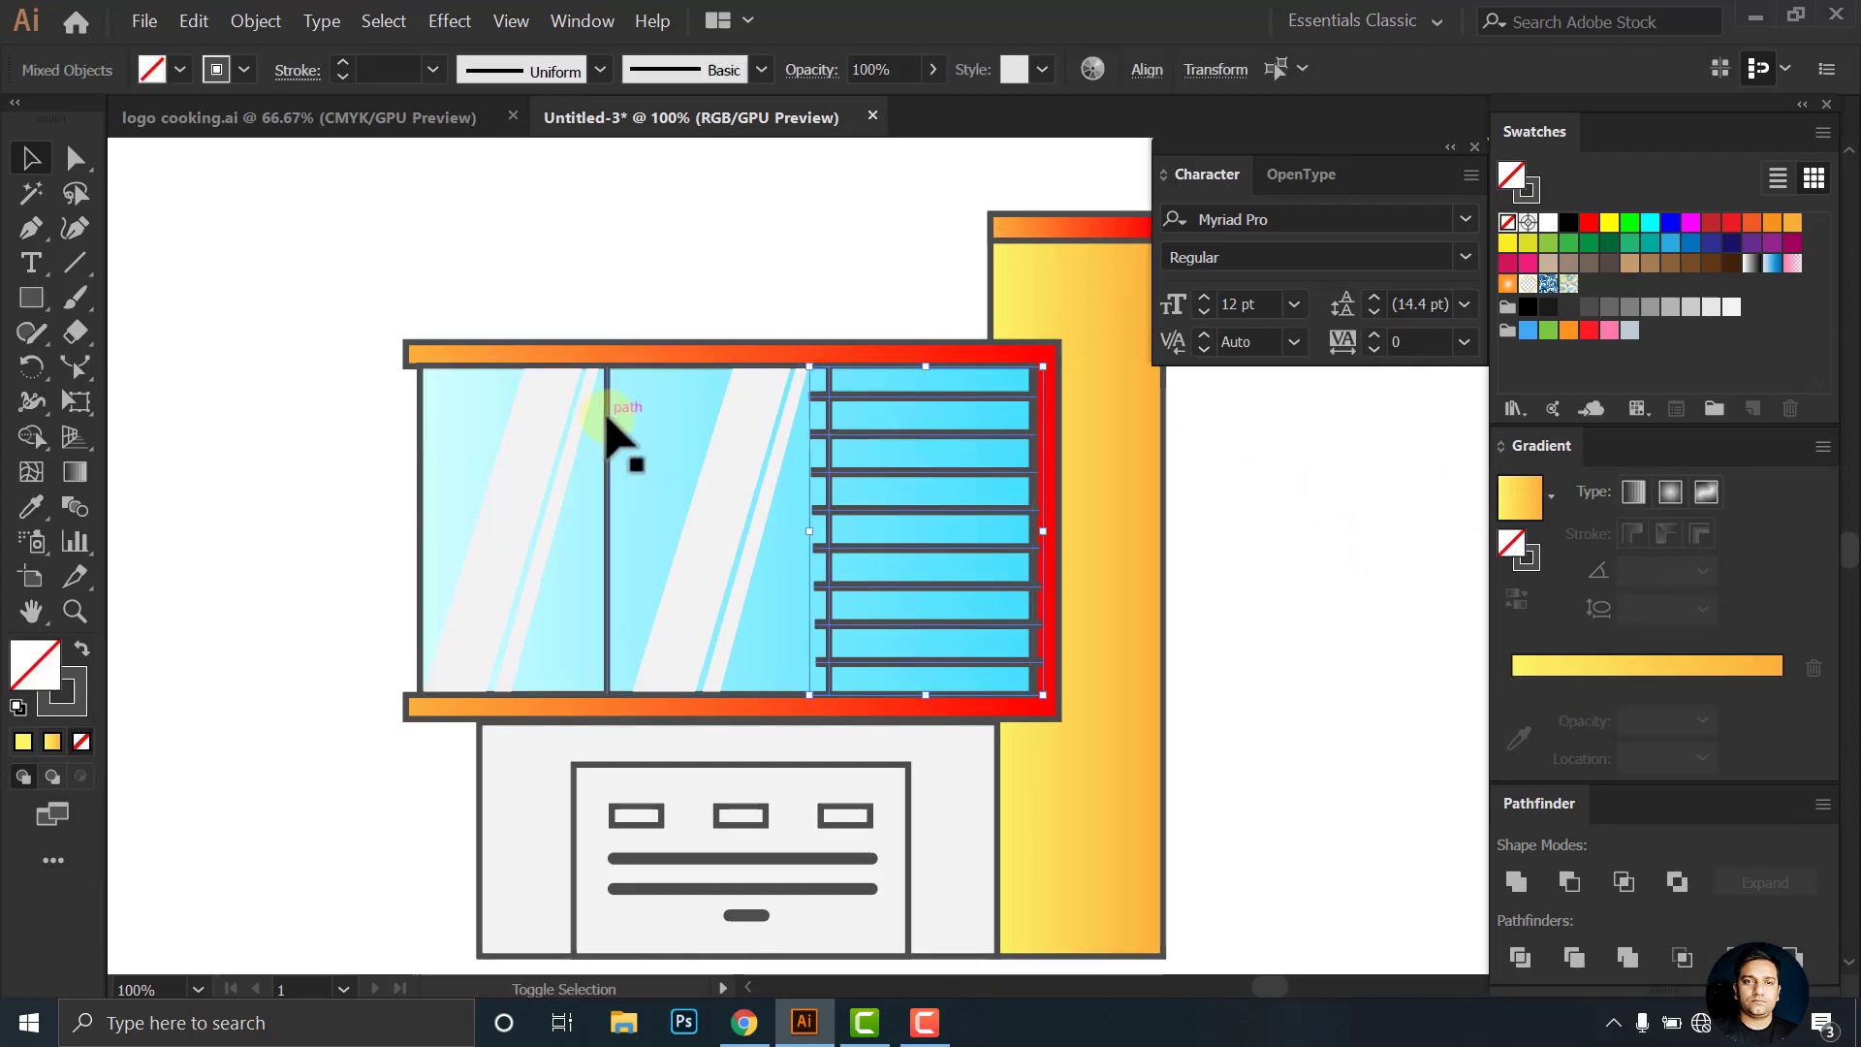
pyautogui.keyDown('shift'); pyautogui.click(419, 446); pyautogui.keyUp('shift')
pyautogui.click(245, 70)
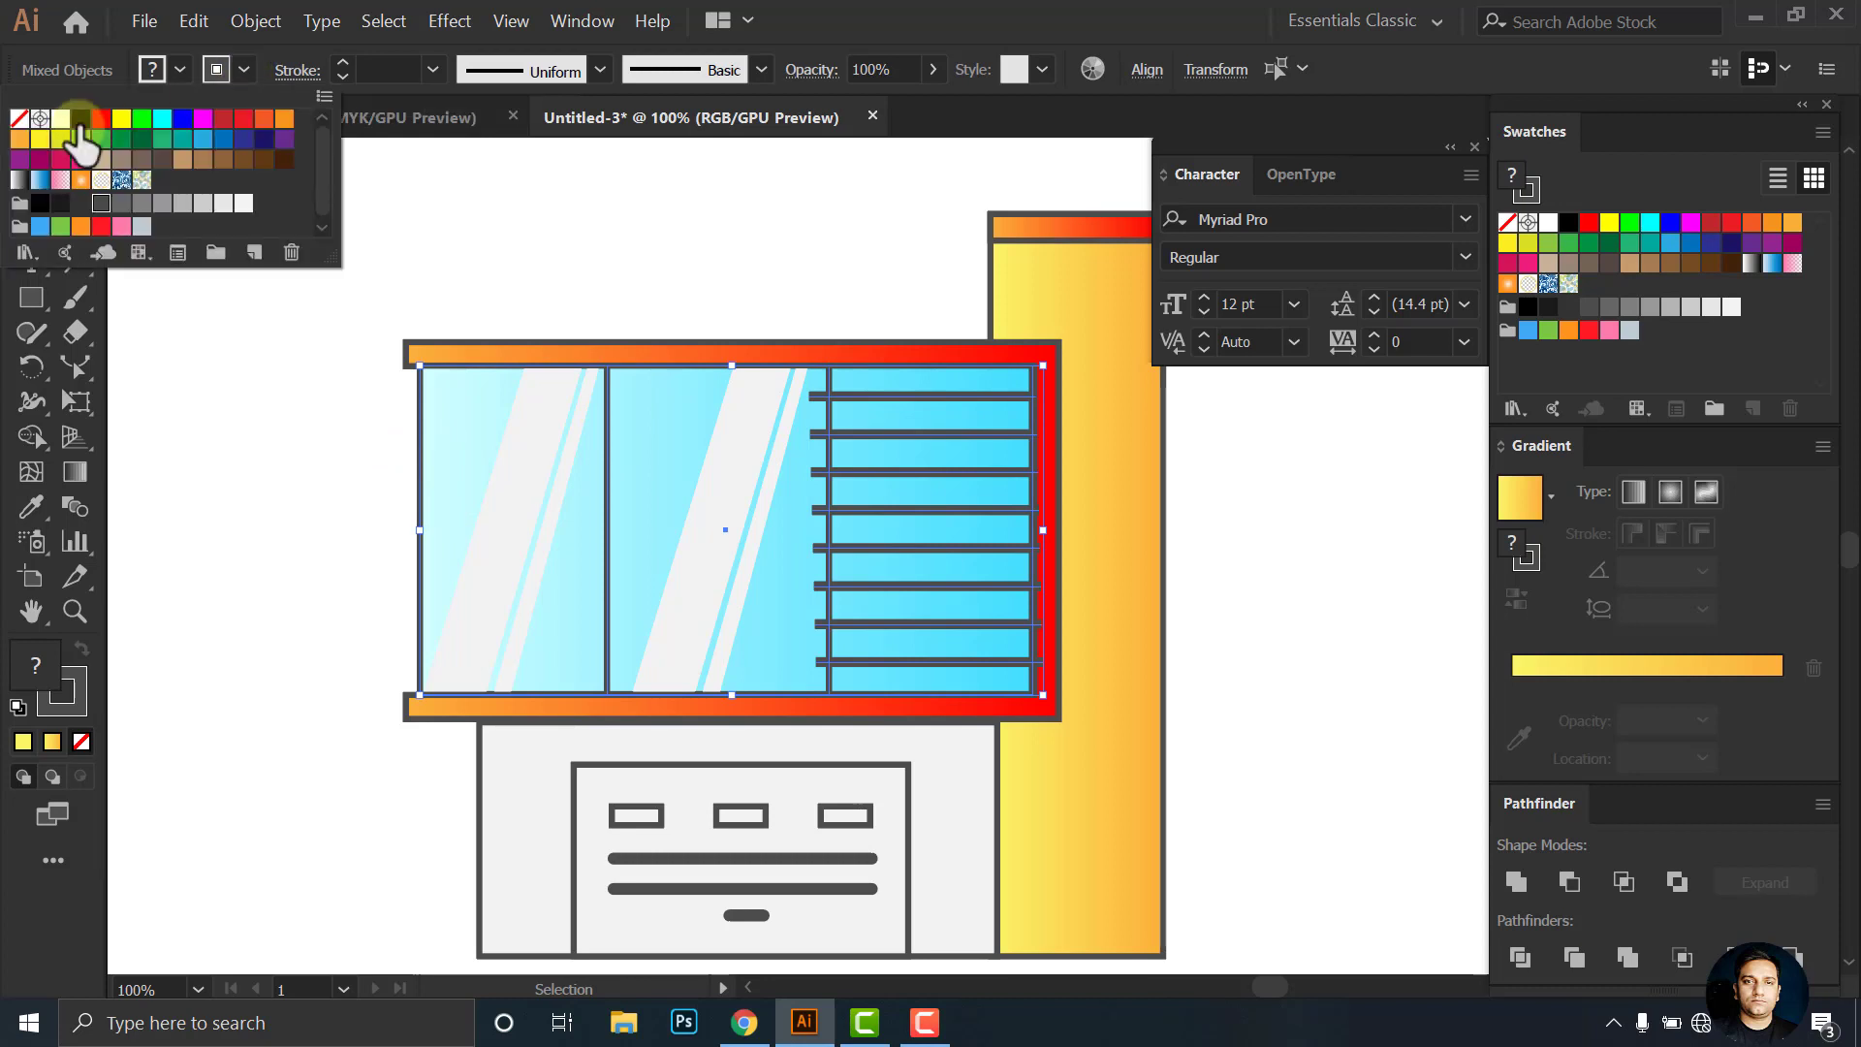
pyautogui.click(40, 204)
pyautogui.click(303, 414)
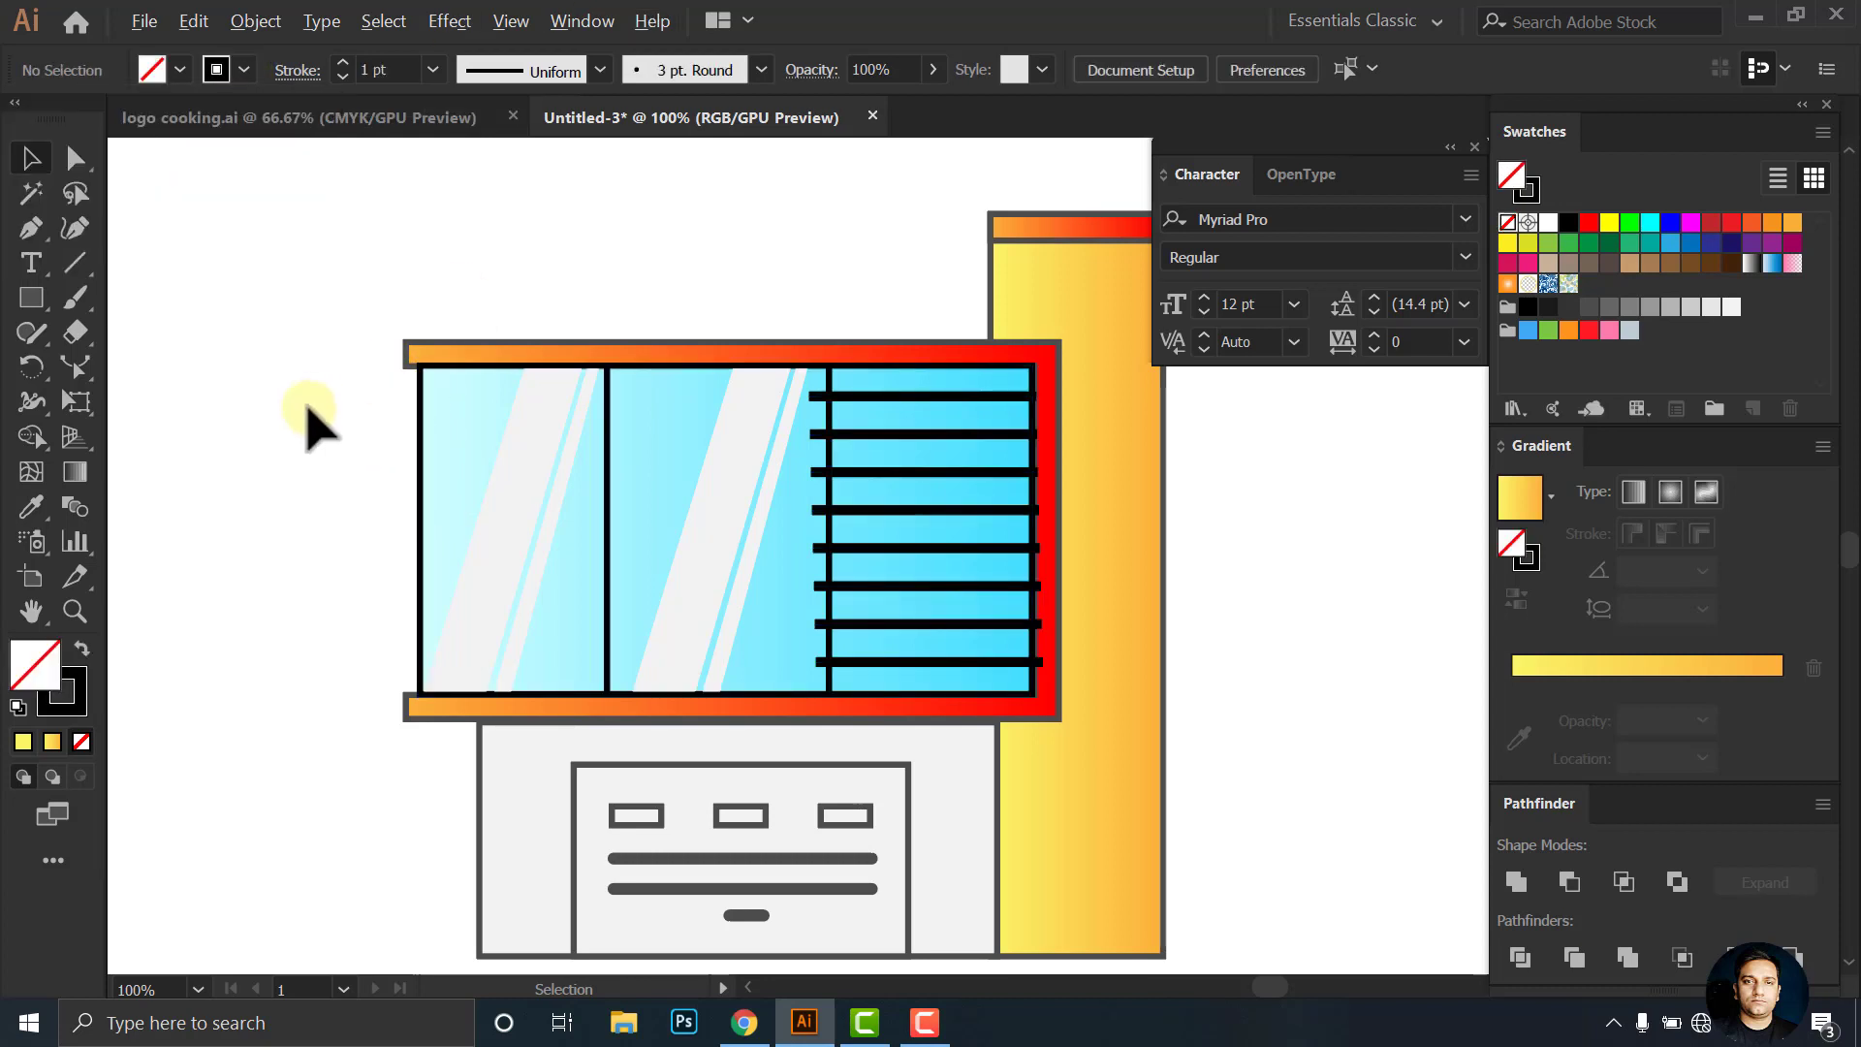
# Set the orange-red window frame's stroke to black
pyautogui.scroll(2, 304, 415)
pyautogui.click(471, 351)
pyautogui.click(244, 69)
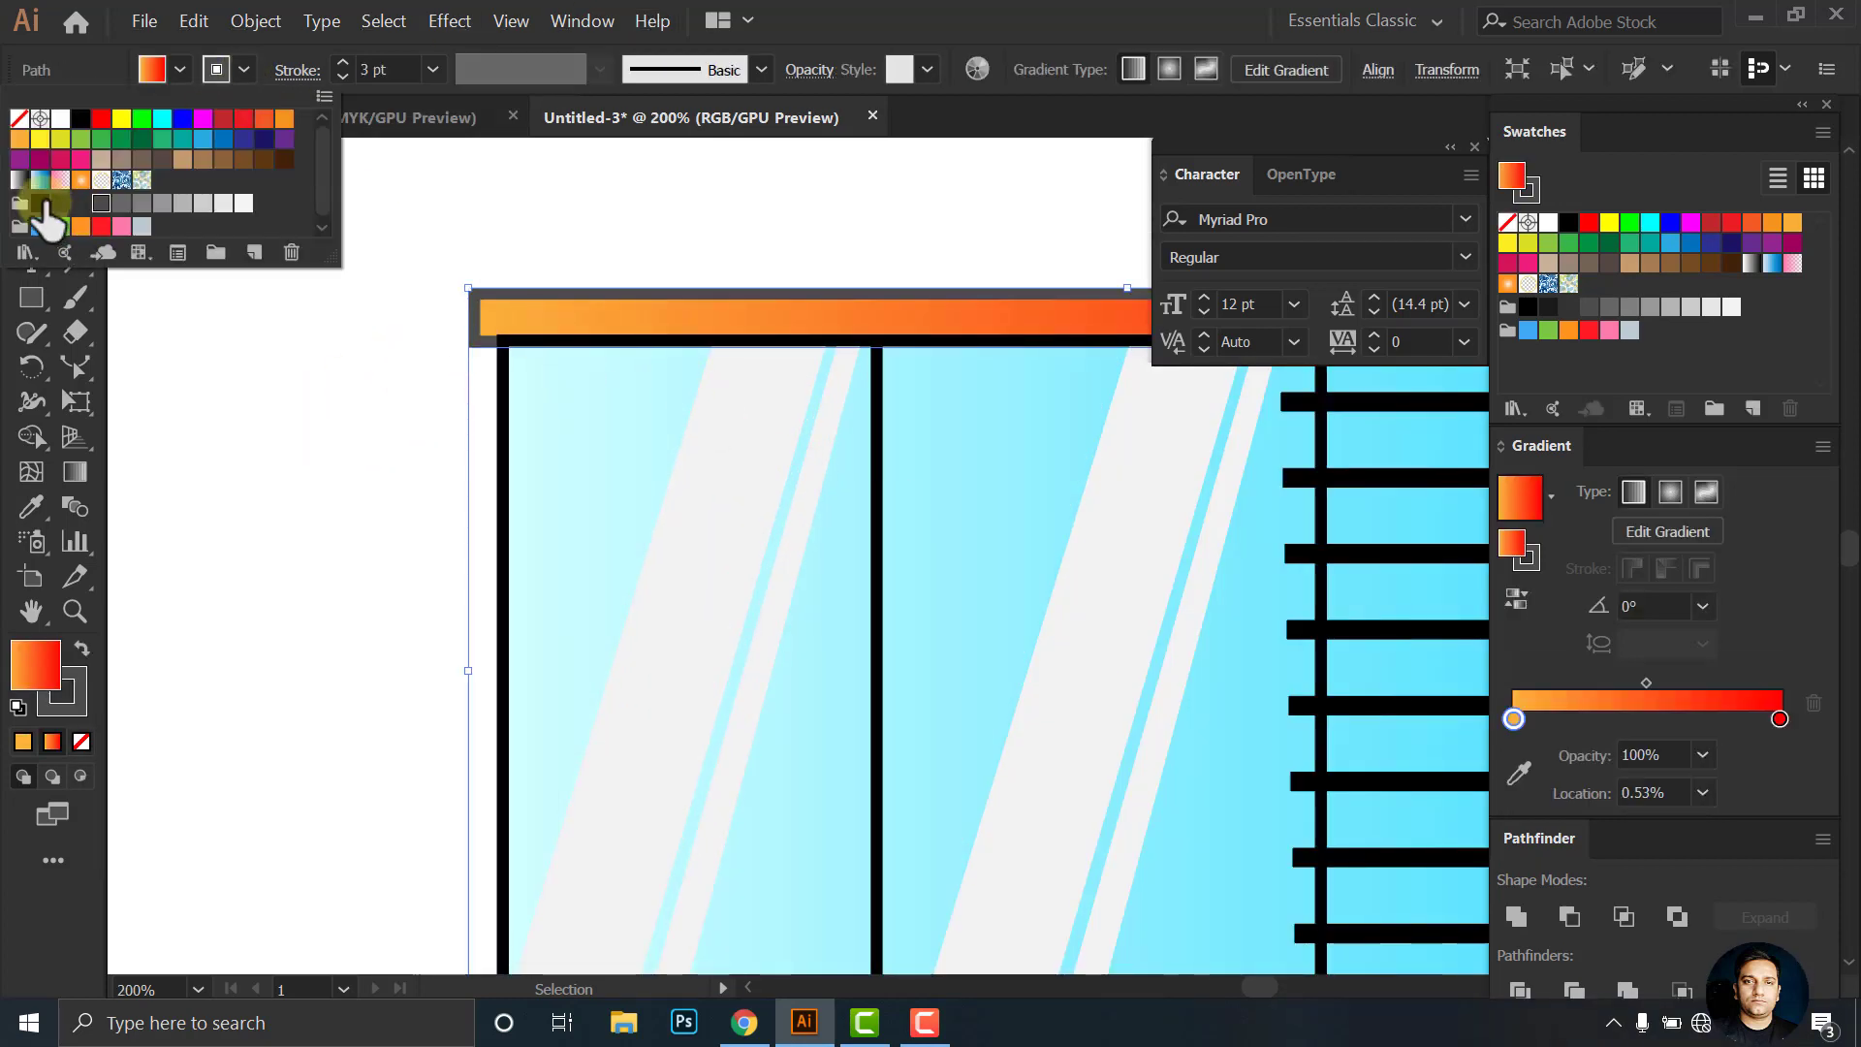
pyautogui.click(40, 204)
pyautogui.click(386, 370)
# Give the pillar cap and tall pillar a black outline
pyautogui.scroll(-3, 388, 369)
pyautogui.click(905, 260)
pyautogui.keyDown('shift'); pyautogui.click(919, 312); pyautogui.keyUp('shift')
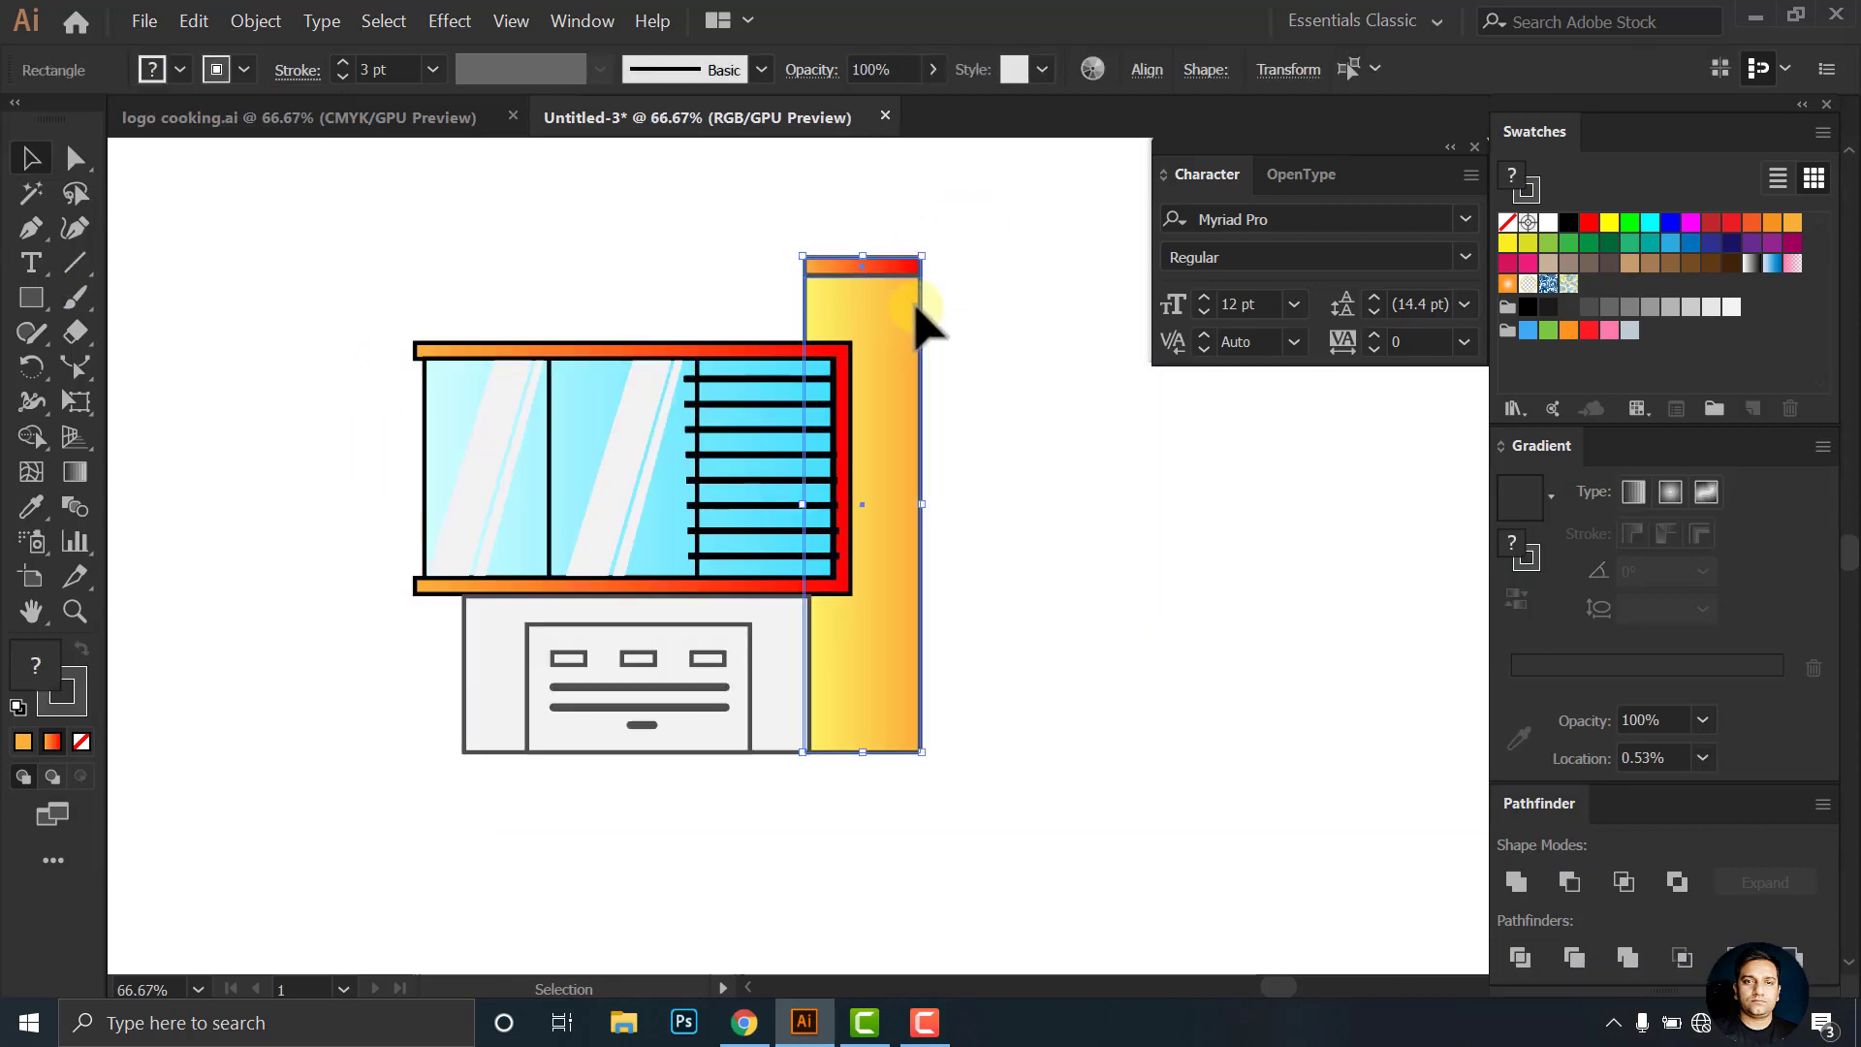
pyautogui.click(244, 70)
pyautogui.click(40, 204)
# Restore the Illustrator window and set the tall tower's gradient angle to -45°
pyautogui.click(1144, 679)
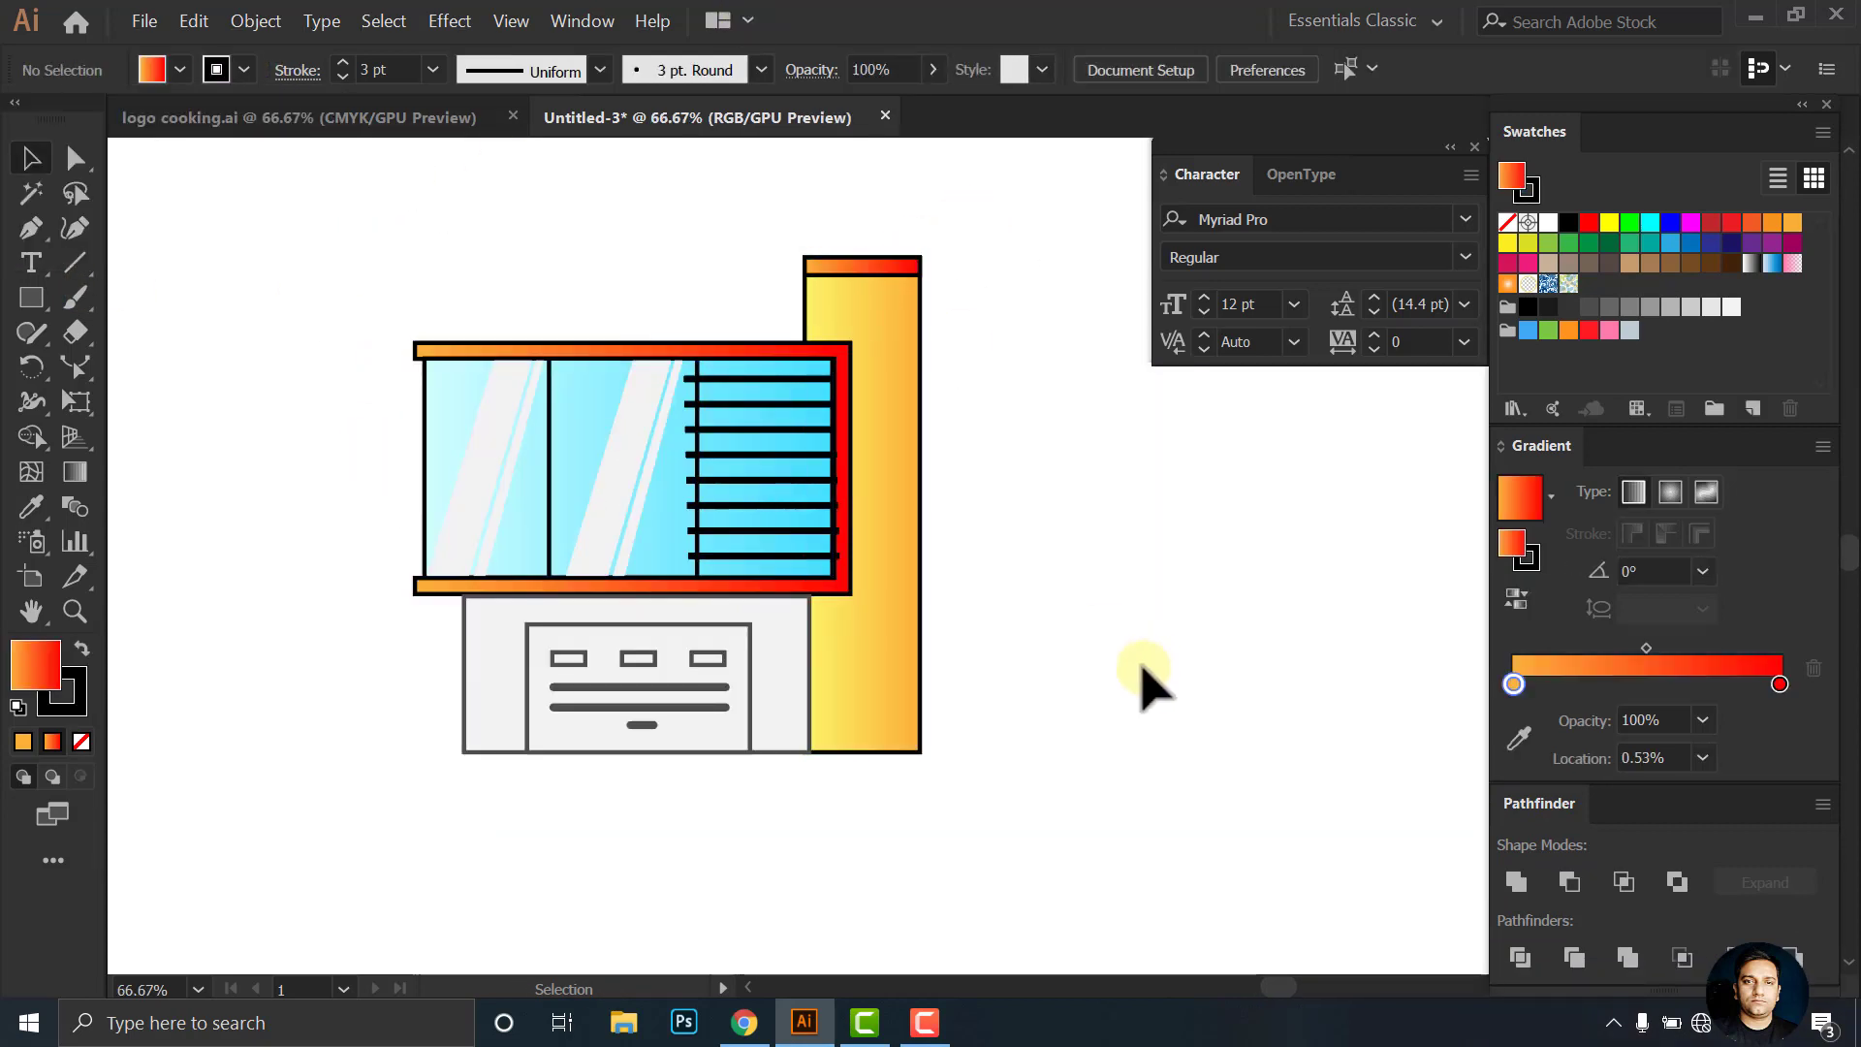
pyautogui.click(925, 1023)
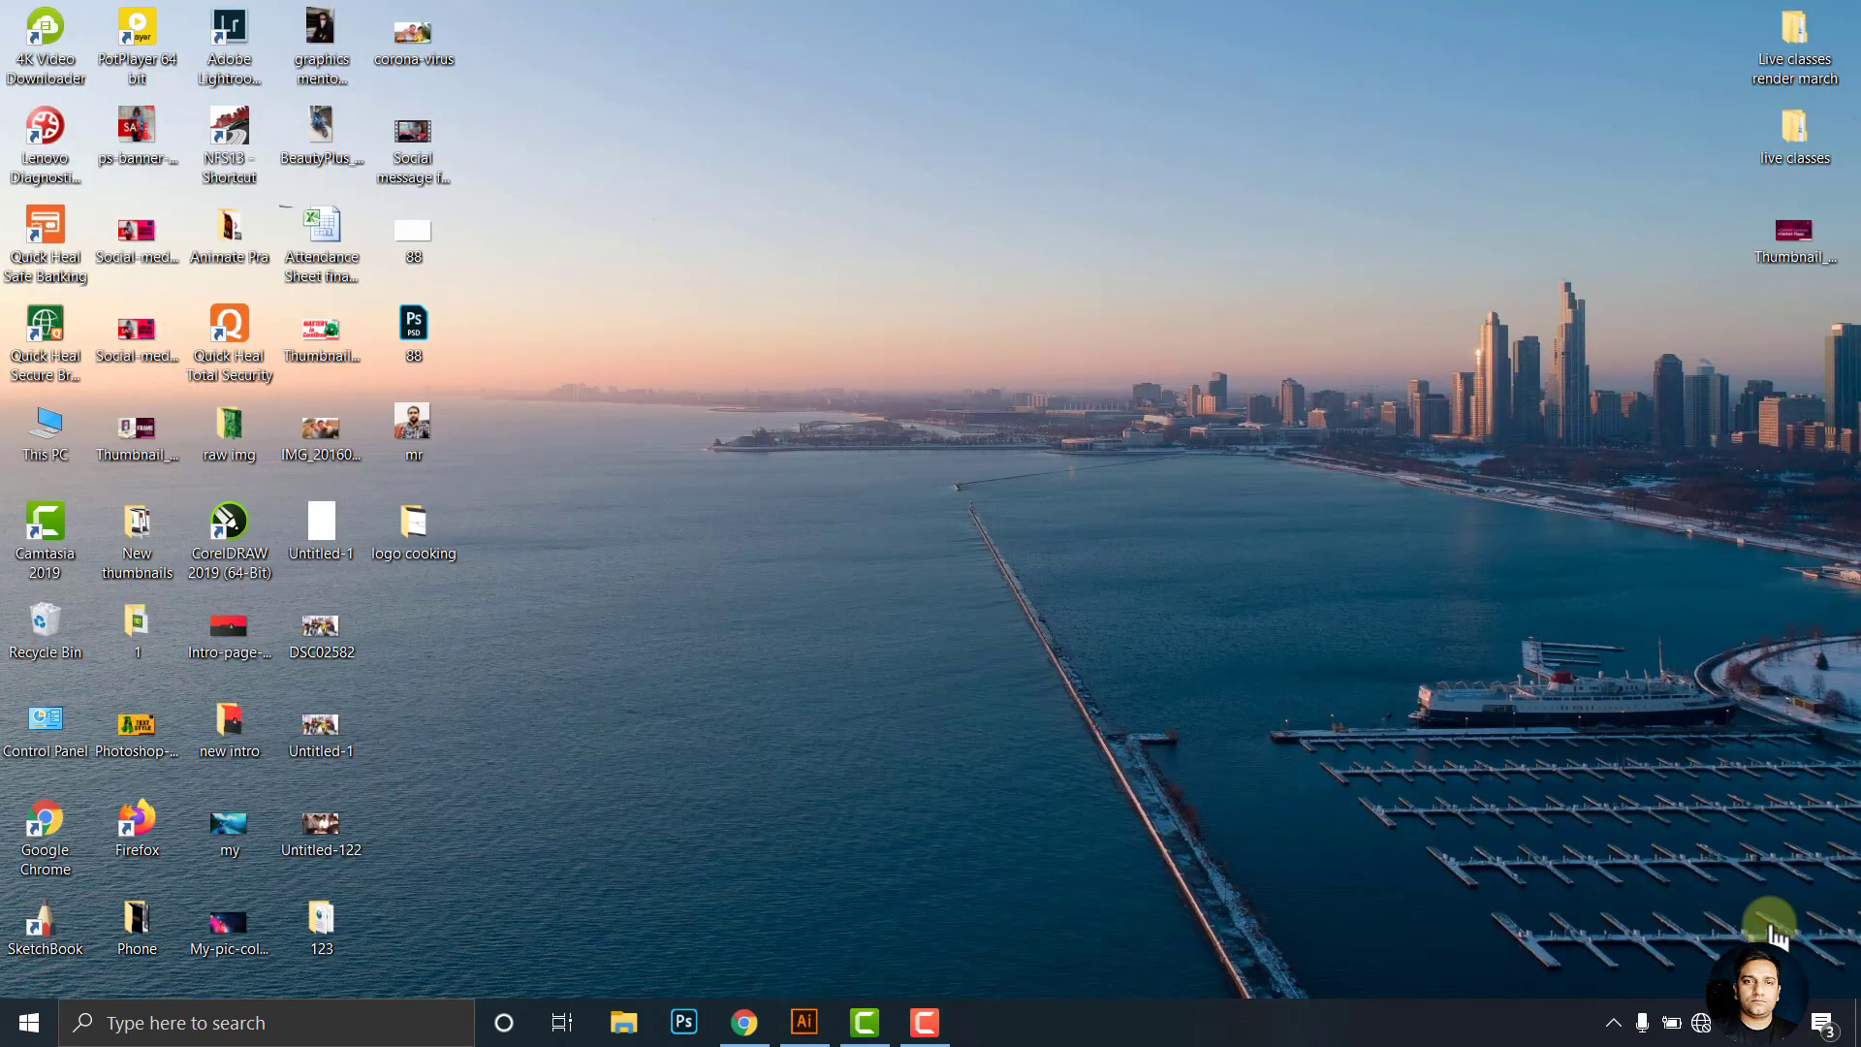
pyautogui.click(804, 1023)
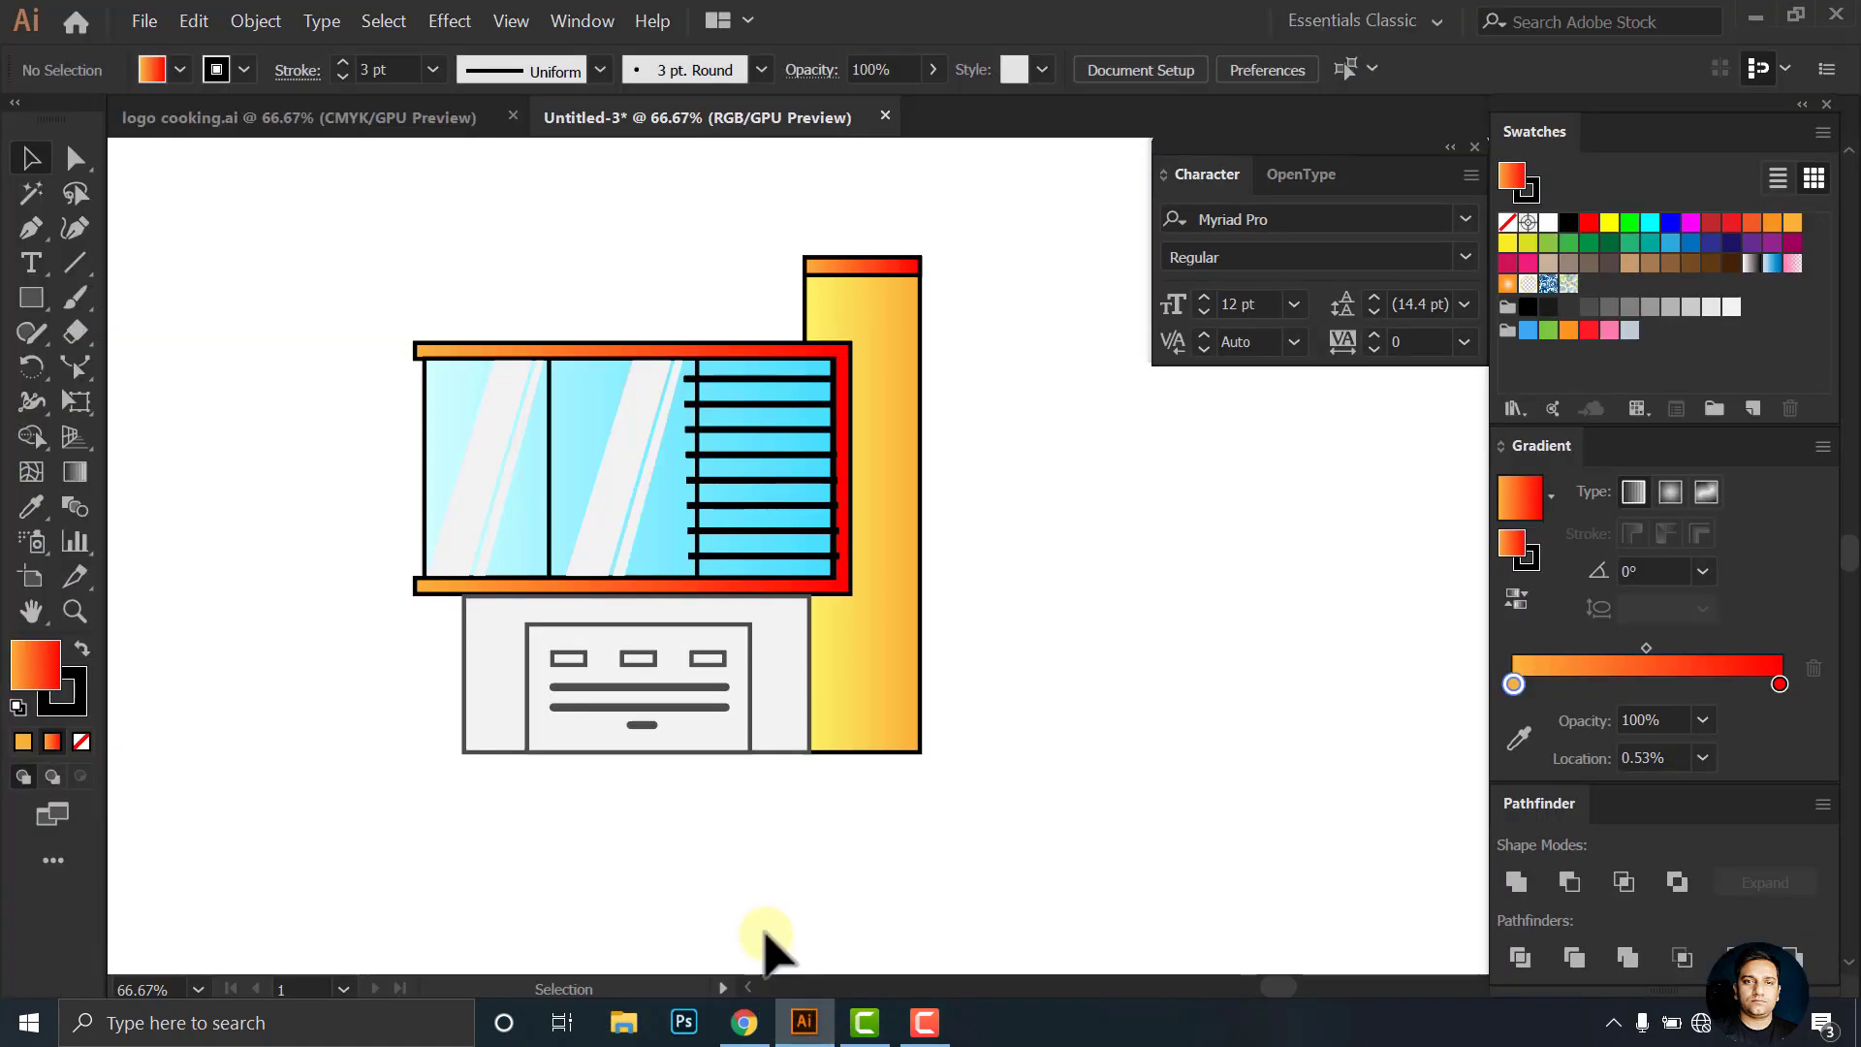
pyautogui.click(893, 444)
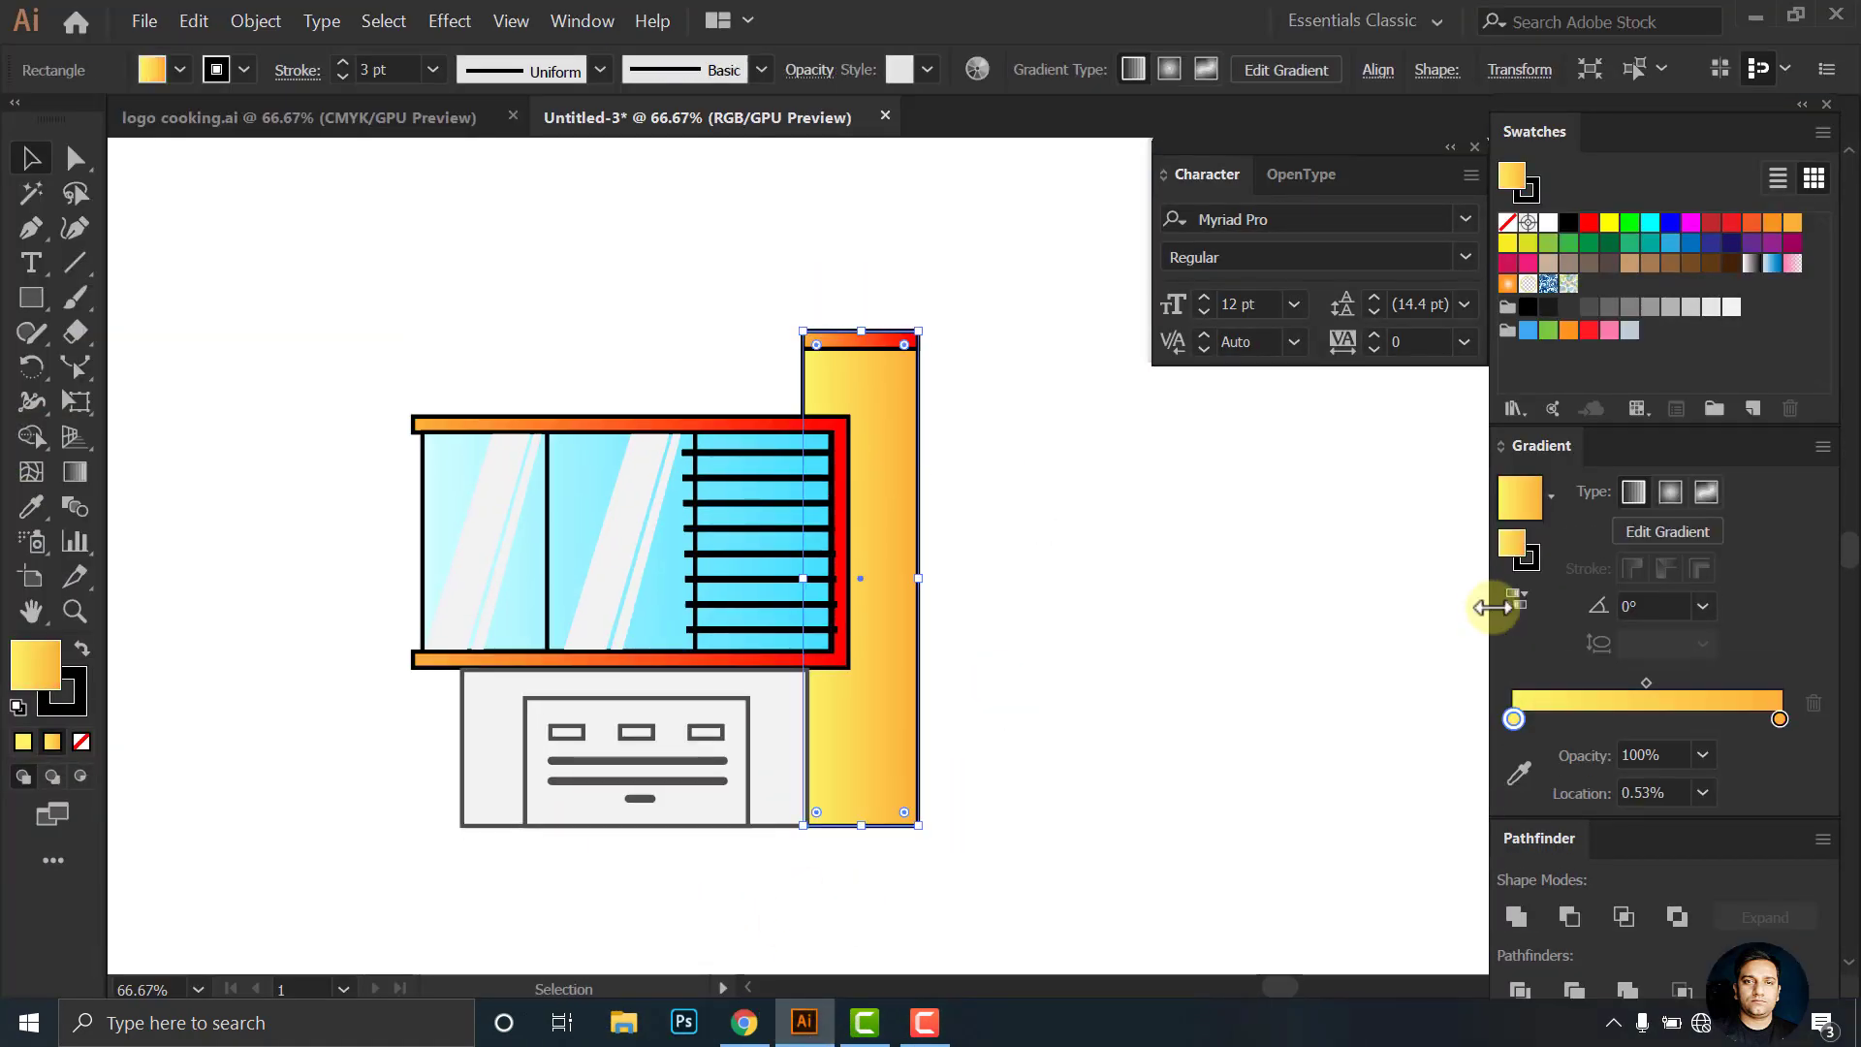
pyautogui.click(1682, 613)
pyautogui.click(1765, 440)
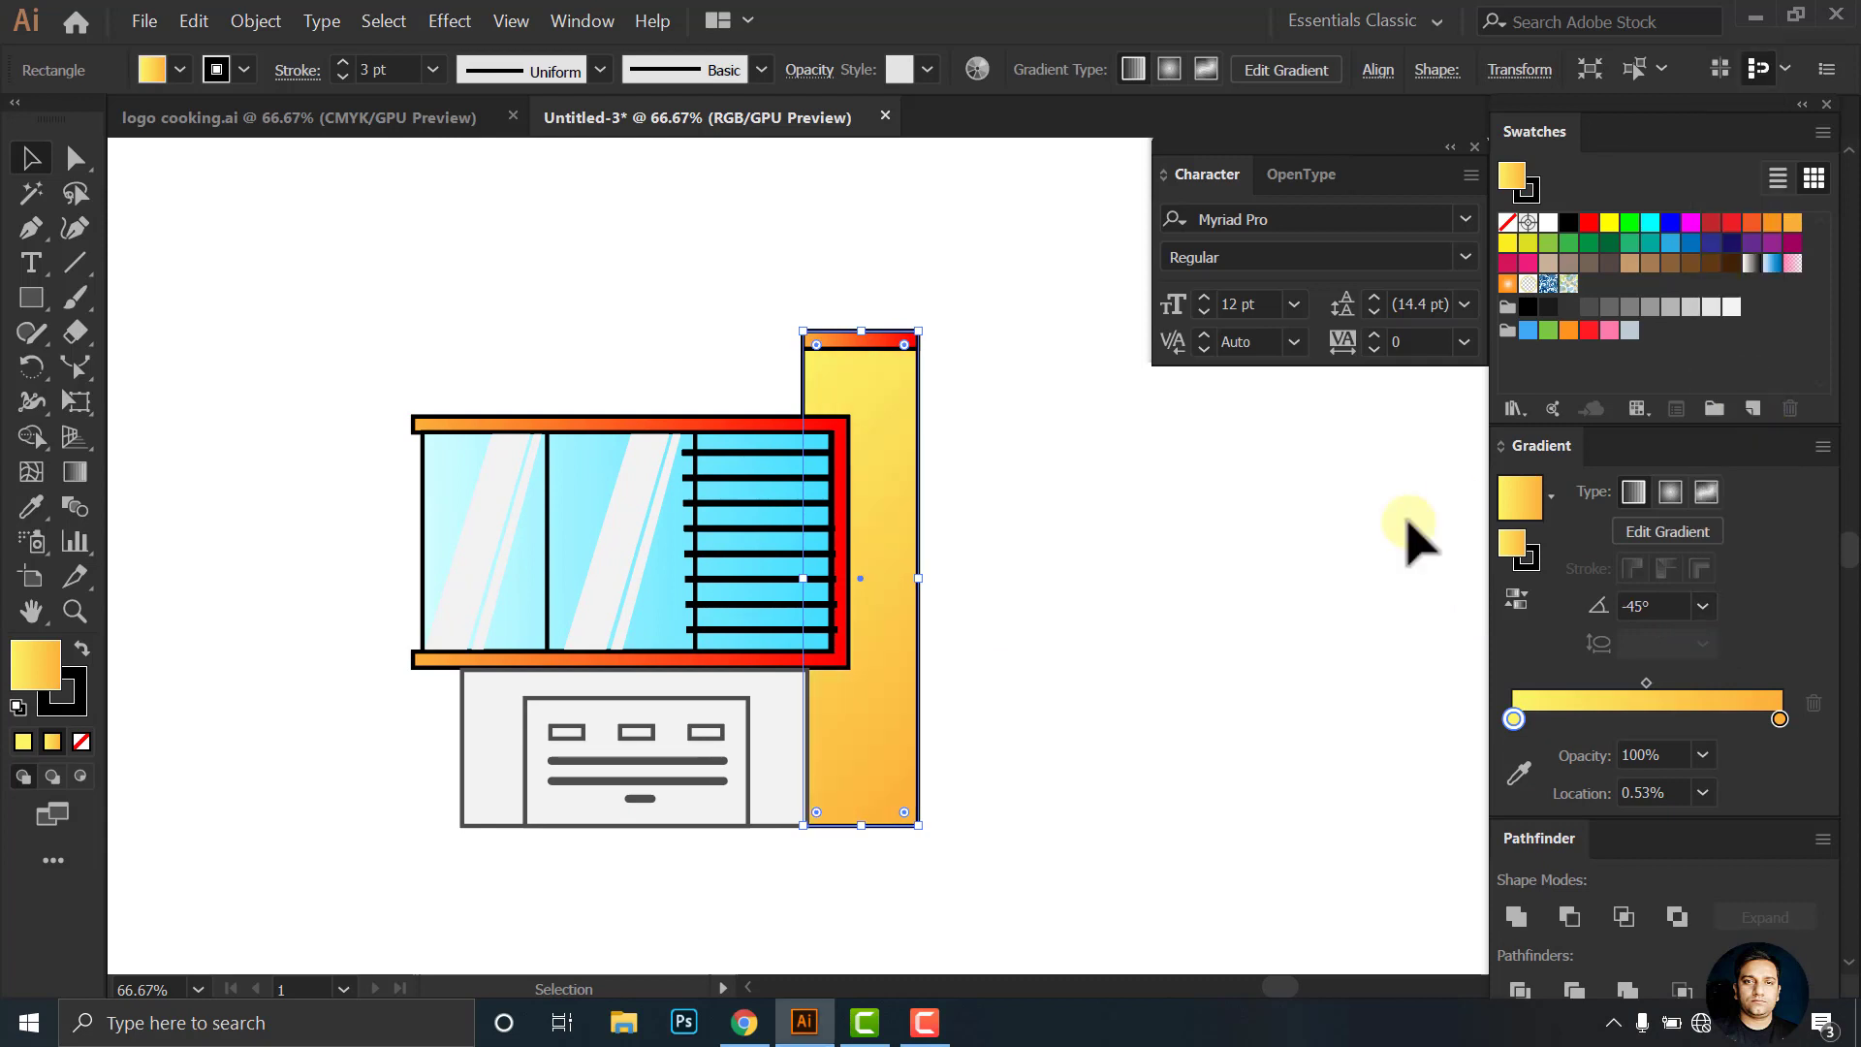
pyautogui.click(1299, 533)
pyautogui.click(824, 748)
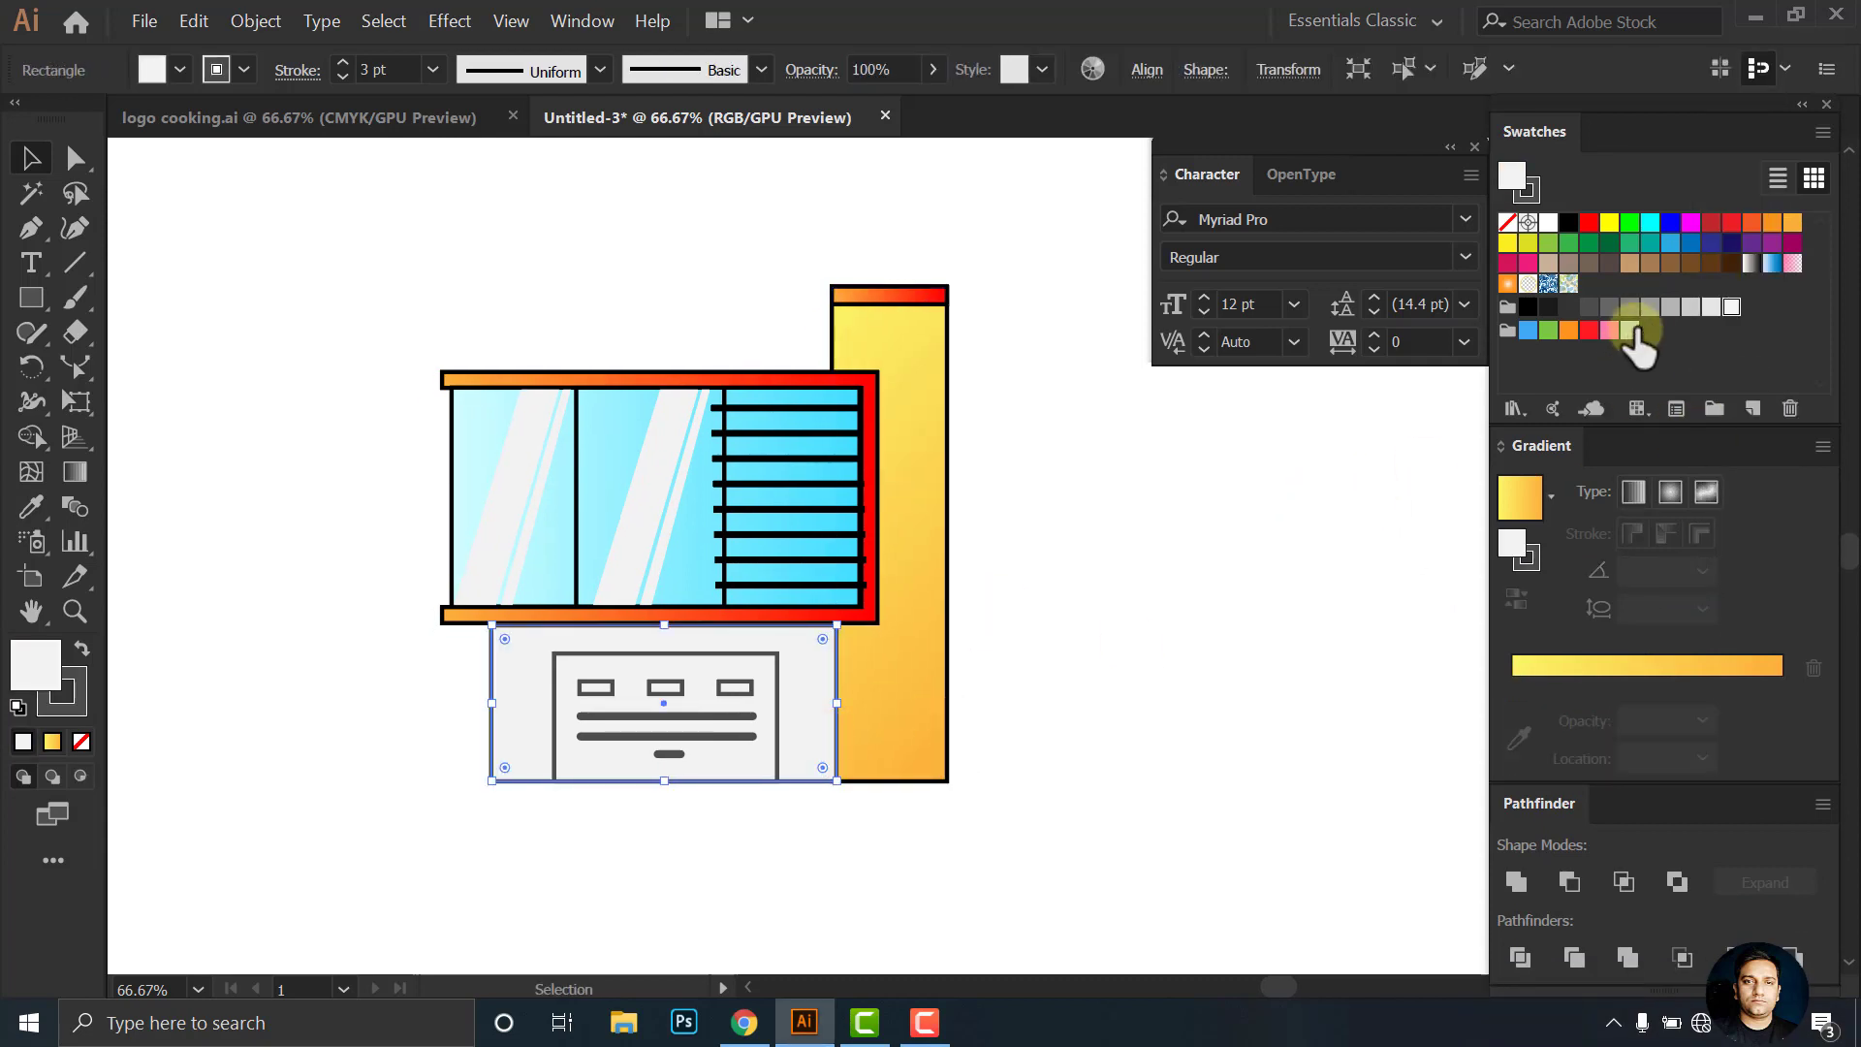
# Fill the base rectangle with a gradient between two light grays
pyautogui.click(1562, 684)
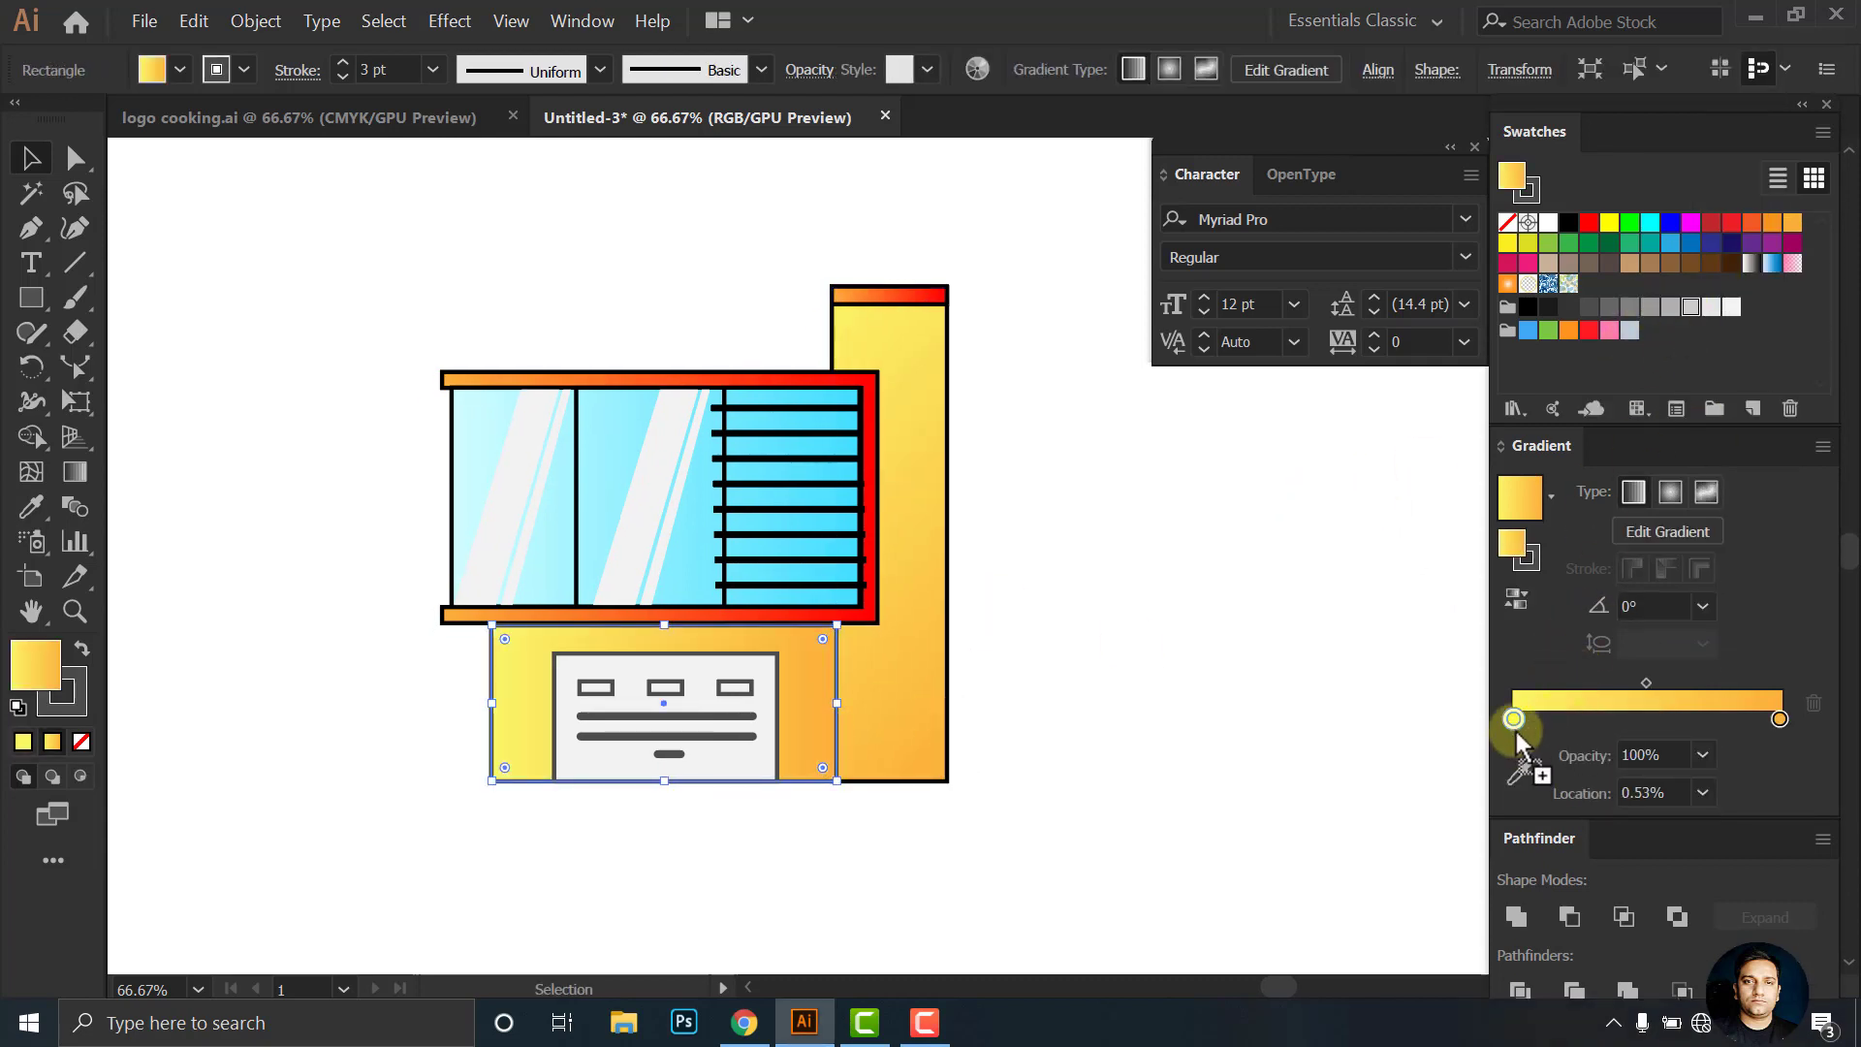
pyautogui.click(1667, 307)
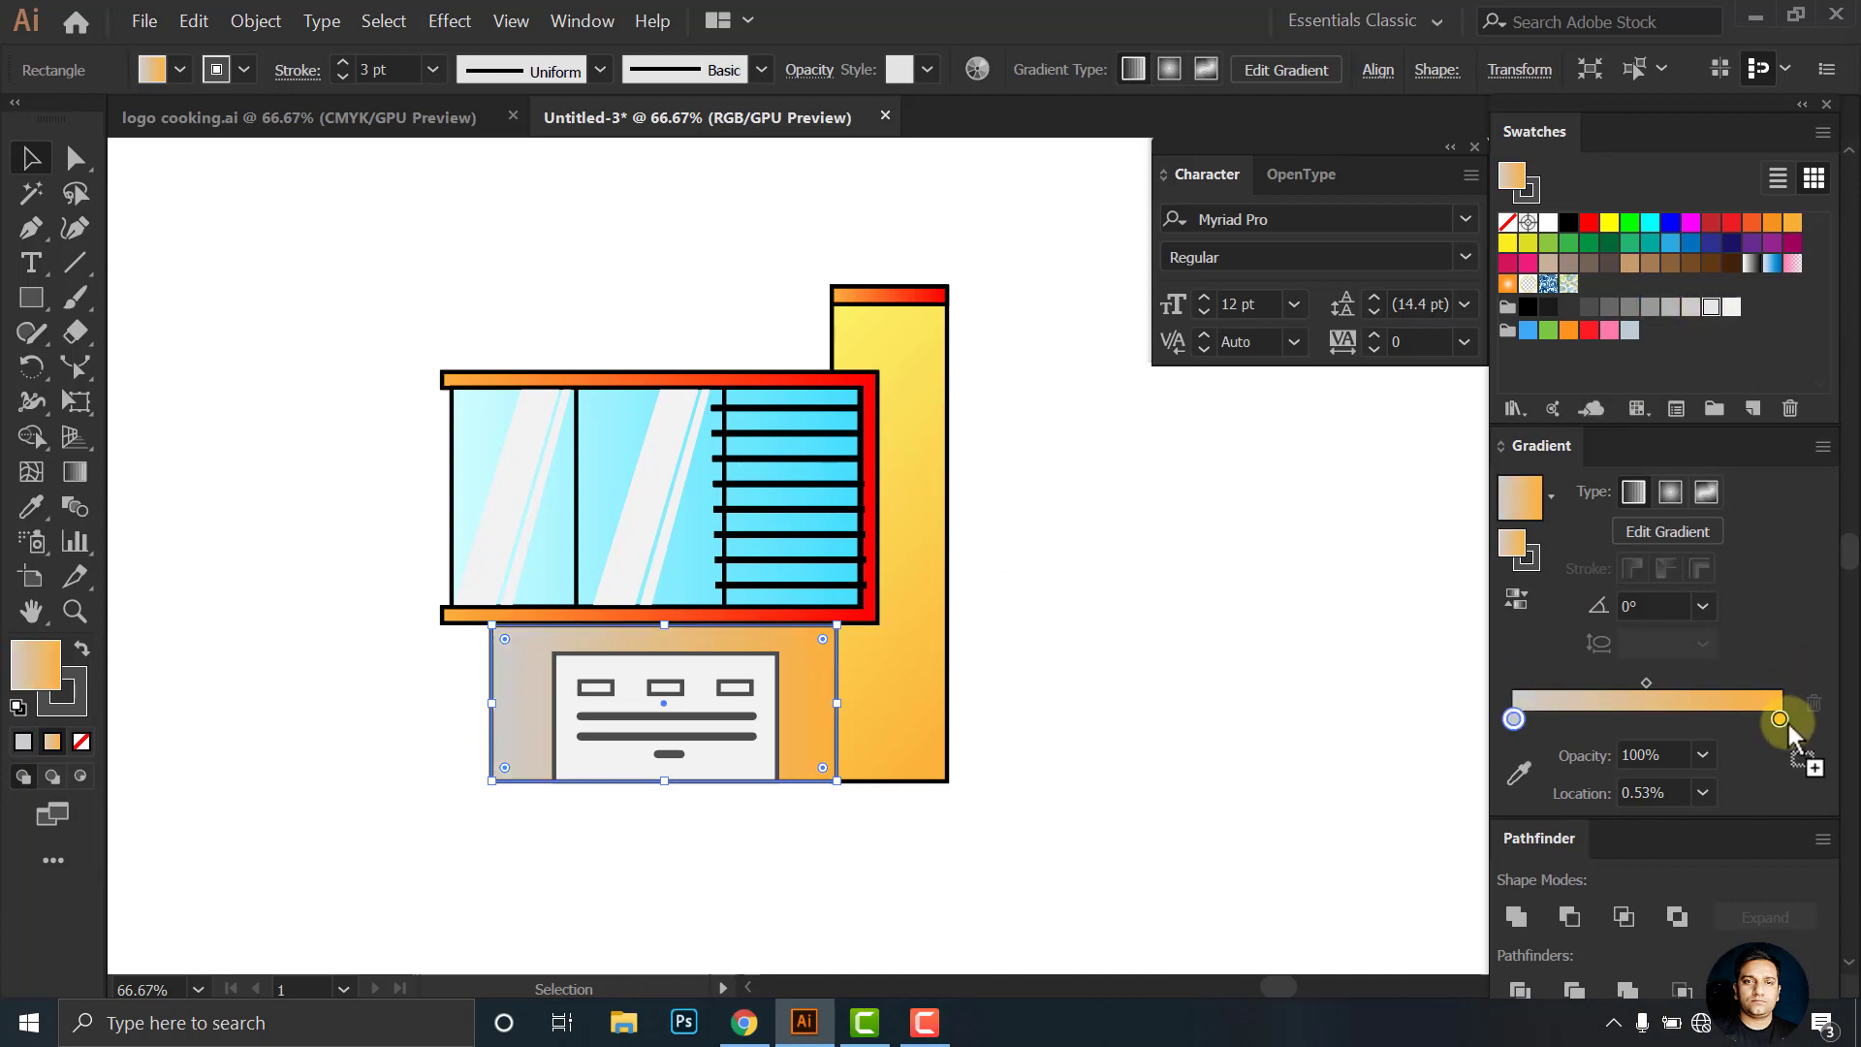
pyautogui.moveTo(1788, 727); pyautogui.dragTo(1781, 725)
pyautogui.click(1371, 677)
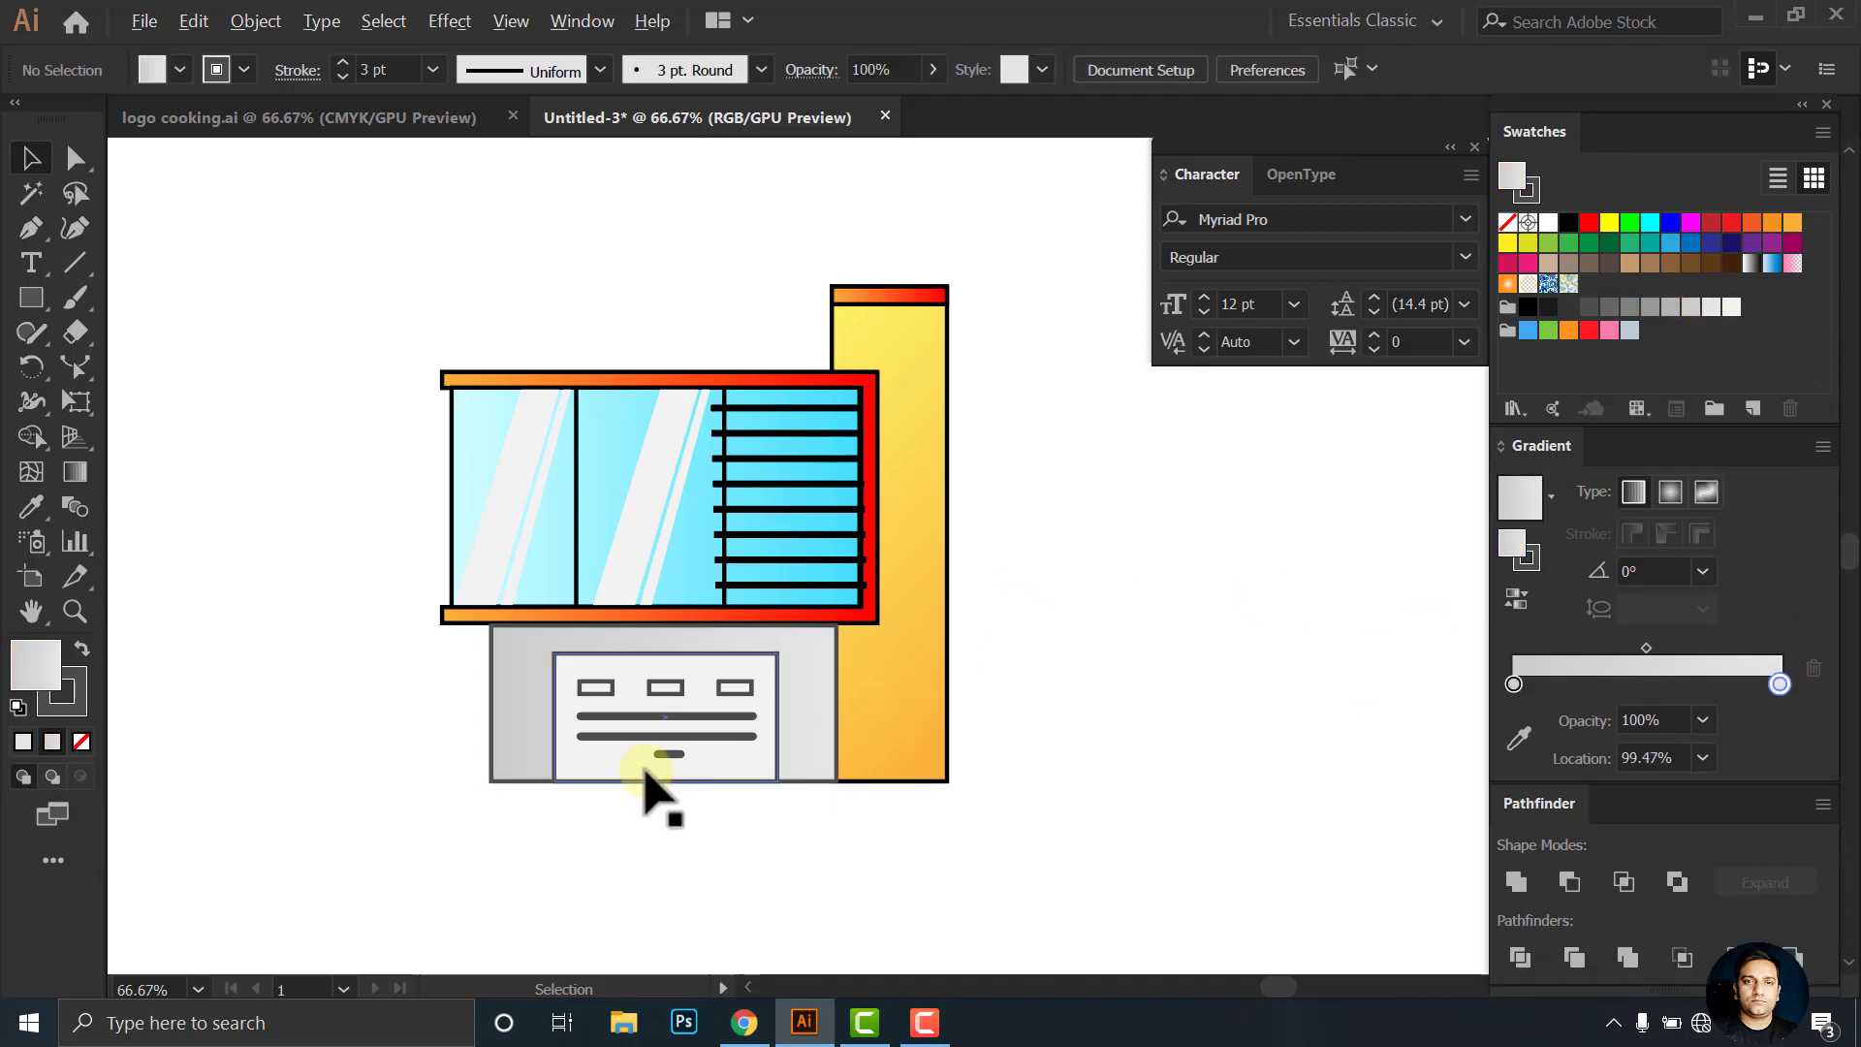
pyautogui.keyDown('alt'); pyautogui.scroll(2, 652, 789); pyautogui.keyUp('alt')
pyautogui.click(950, 746)
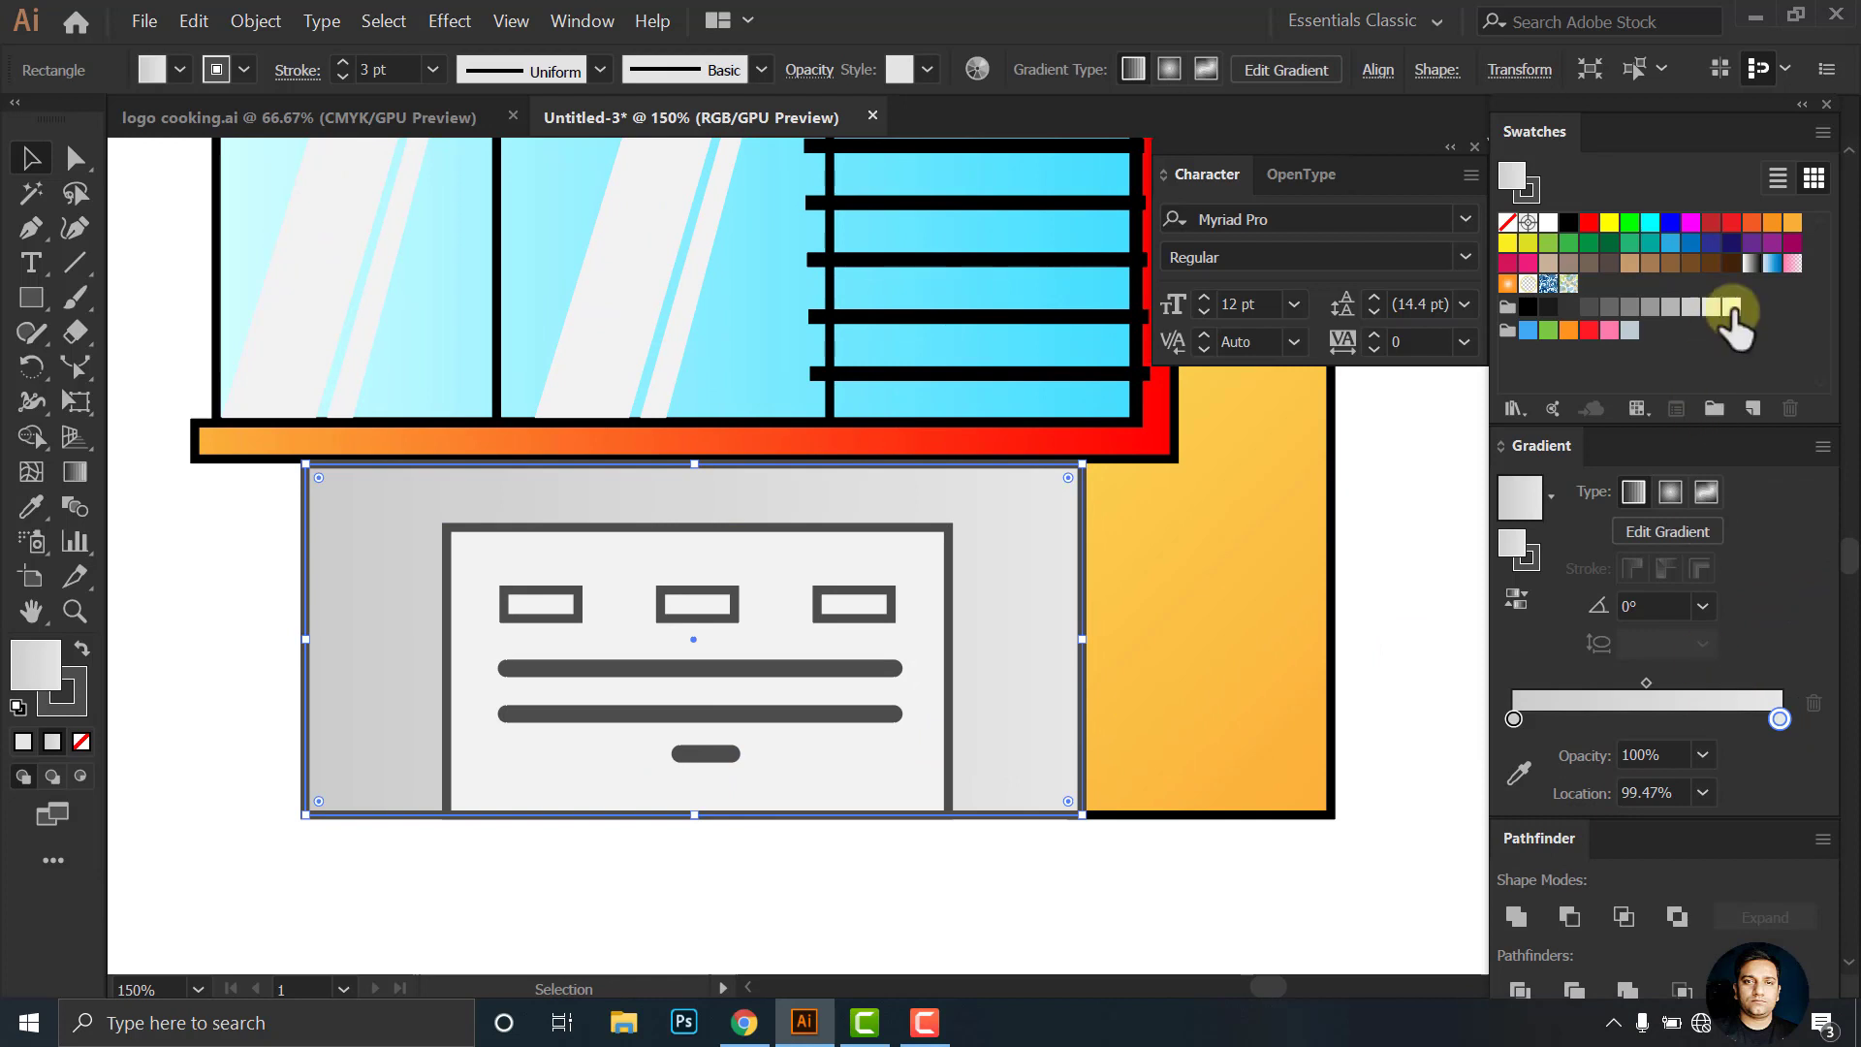
pyautogui.click(1710, 307)
pyautogui.click(1514, 718)
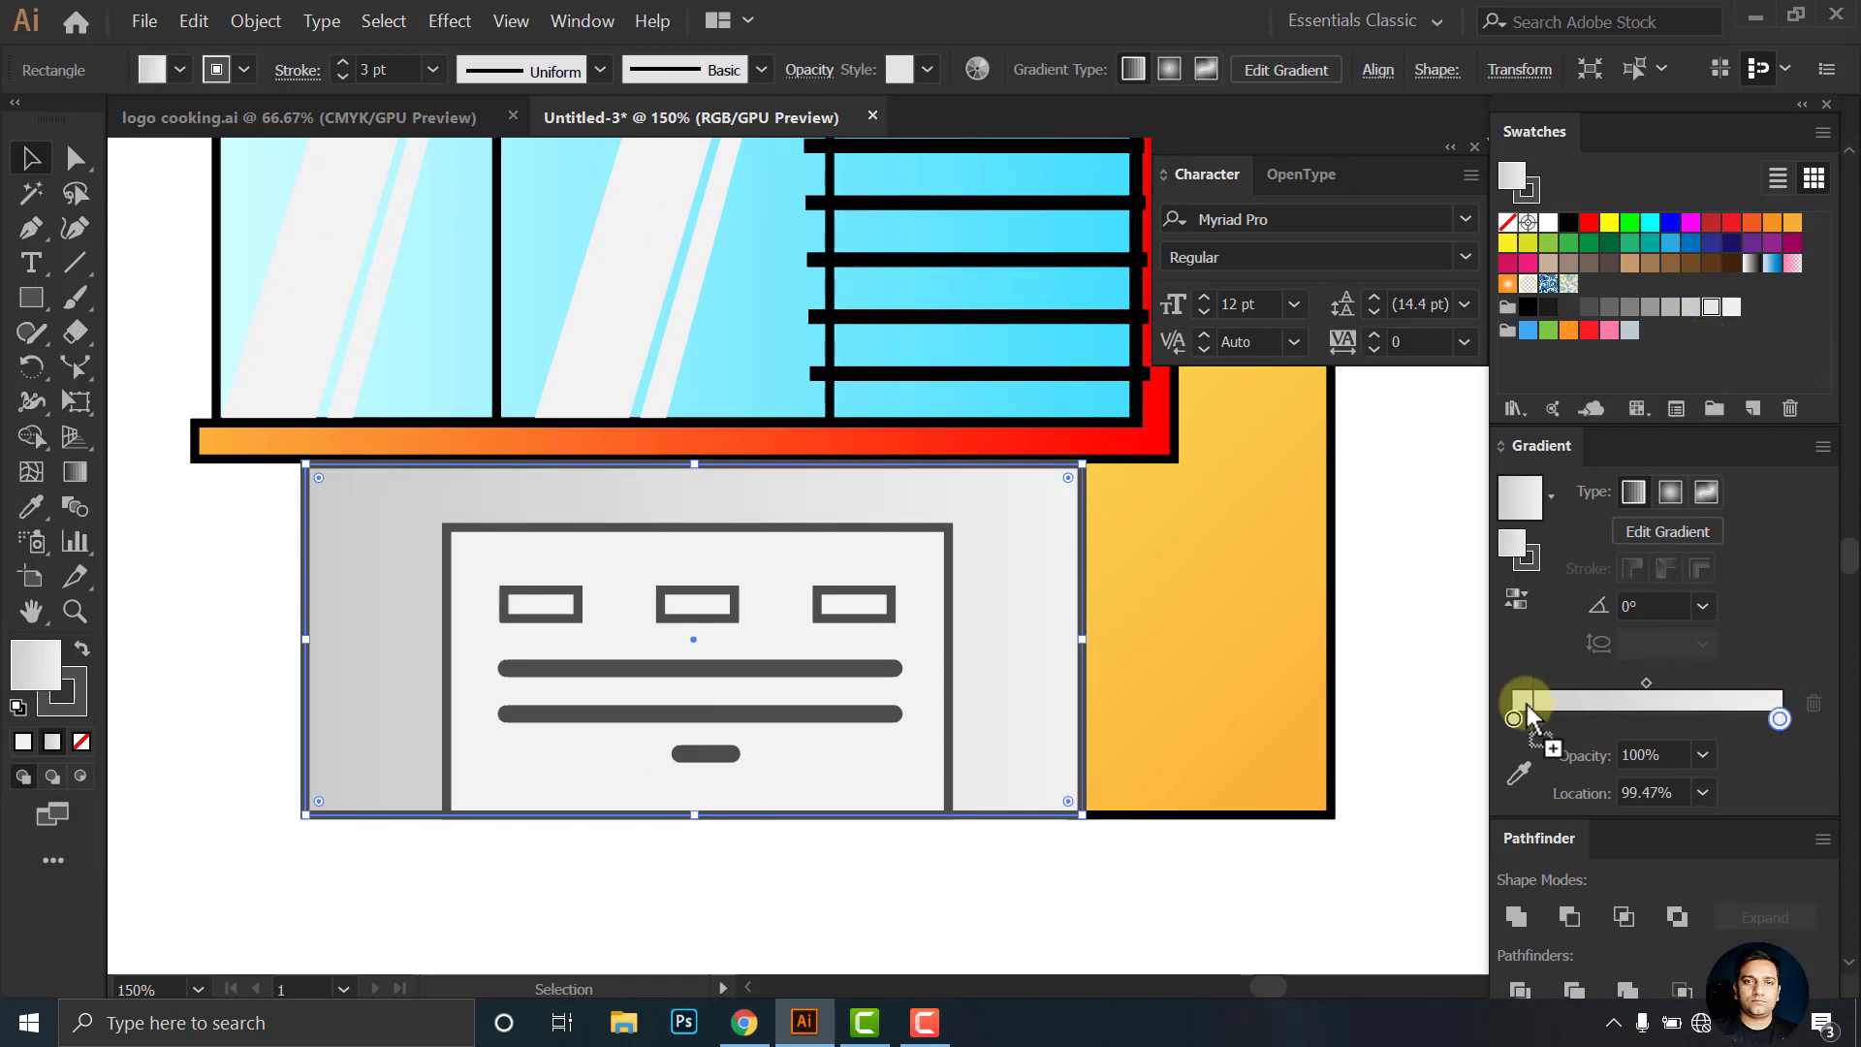
pyautogui.click(952, 741)
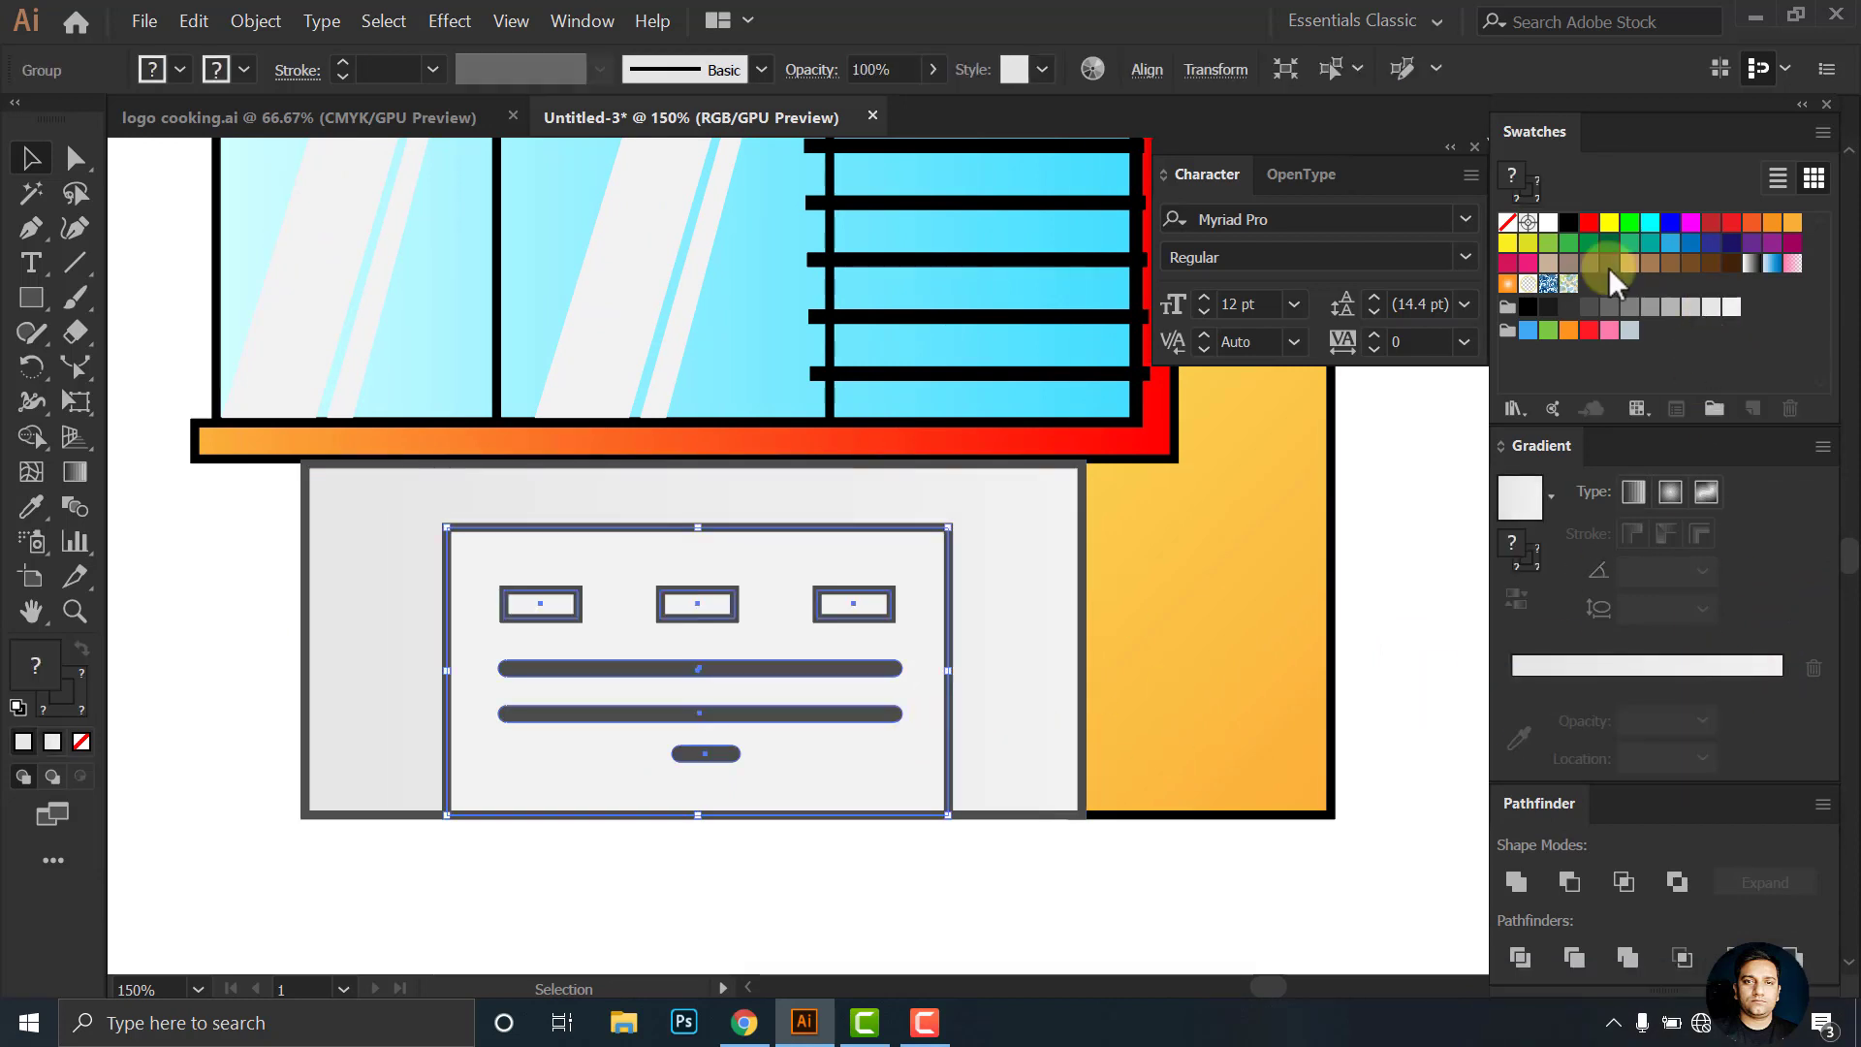
# Ungroup the sign and fill its panel with a pale gray
pyautogui.click(1732, 308)
pyautogui.hotkey('ctrl', 'z')
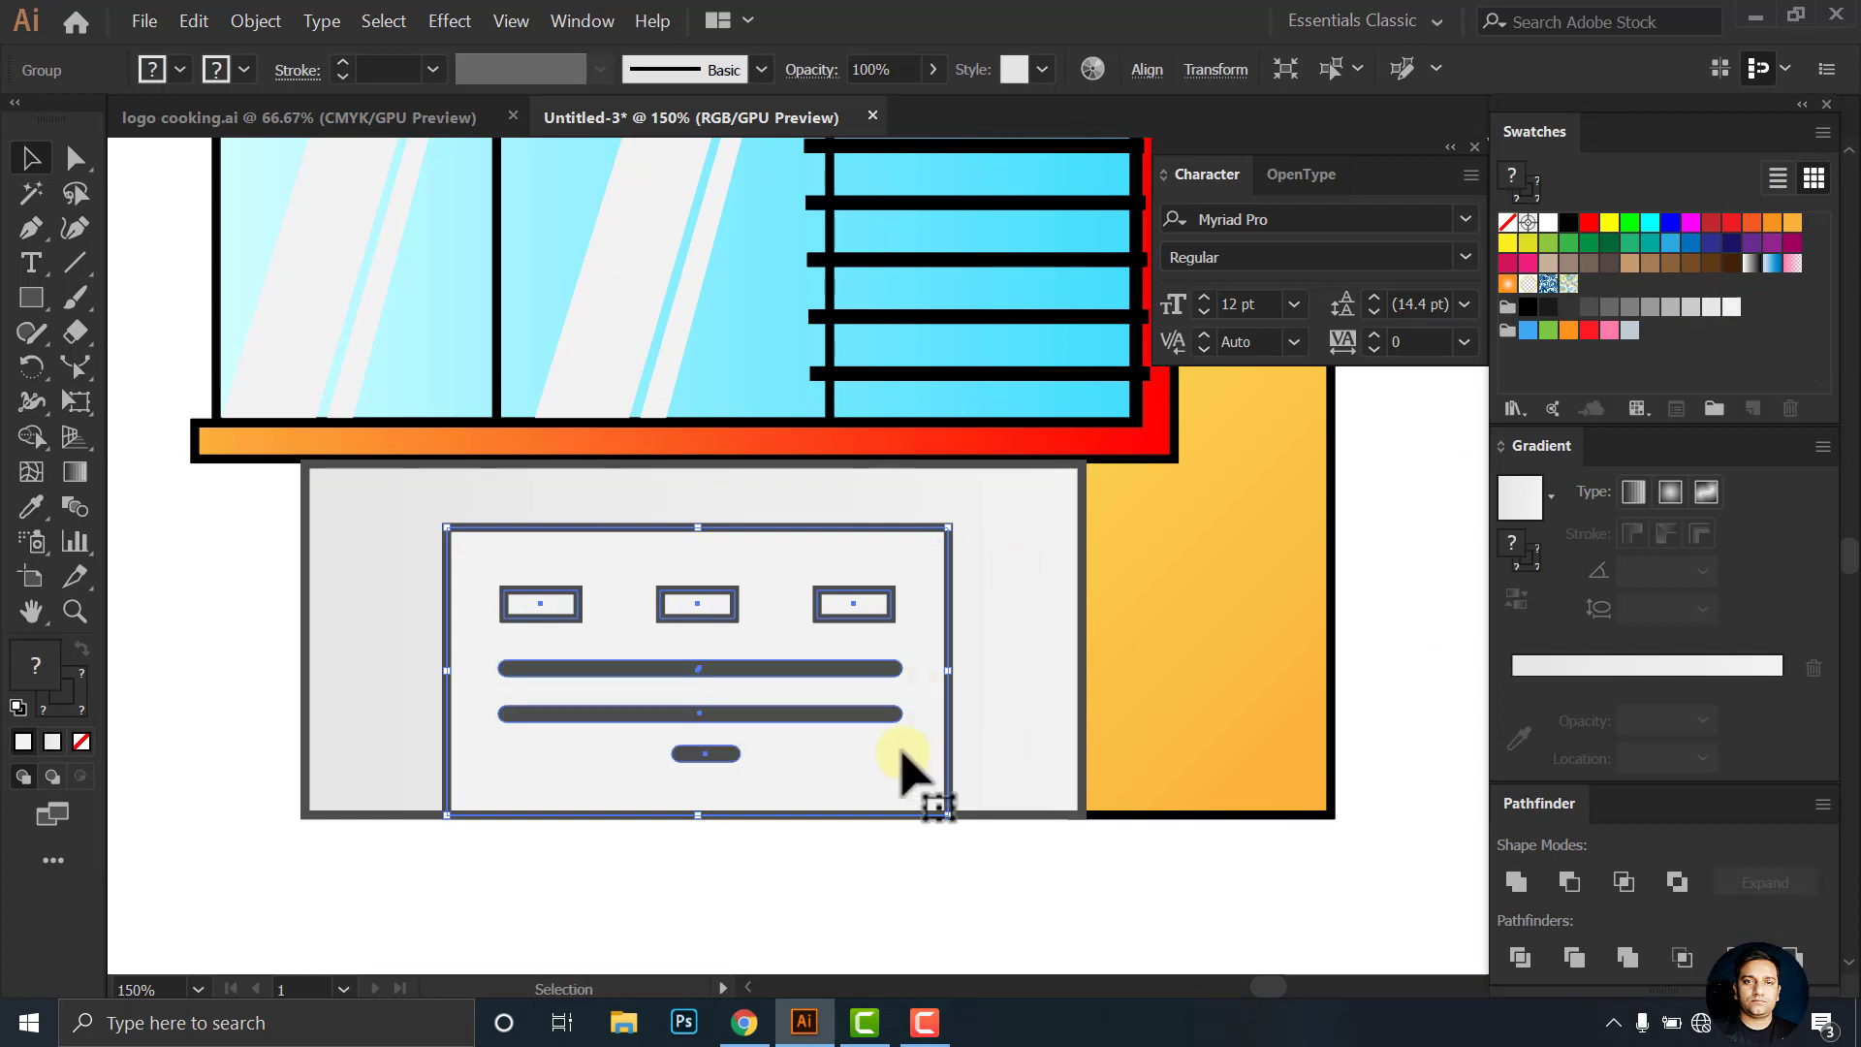
pyautogui.rightClick(902, 756)
pyautogui.click(914, 540)
pyautogui.click(946, 790)
pyautogui.click(1731, 309)
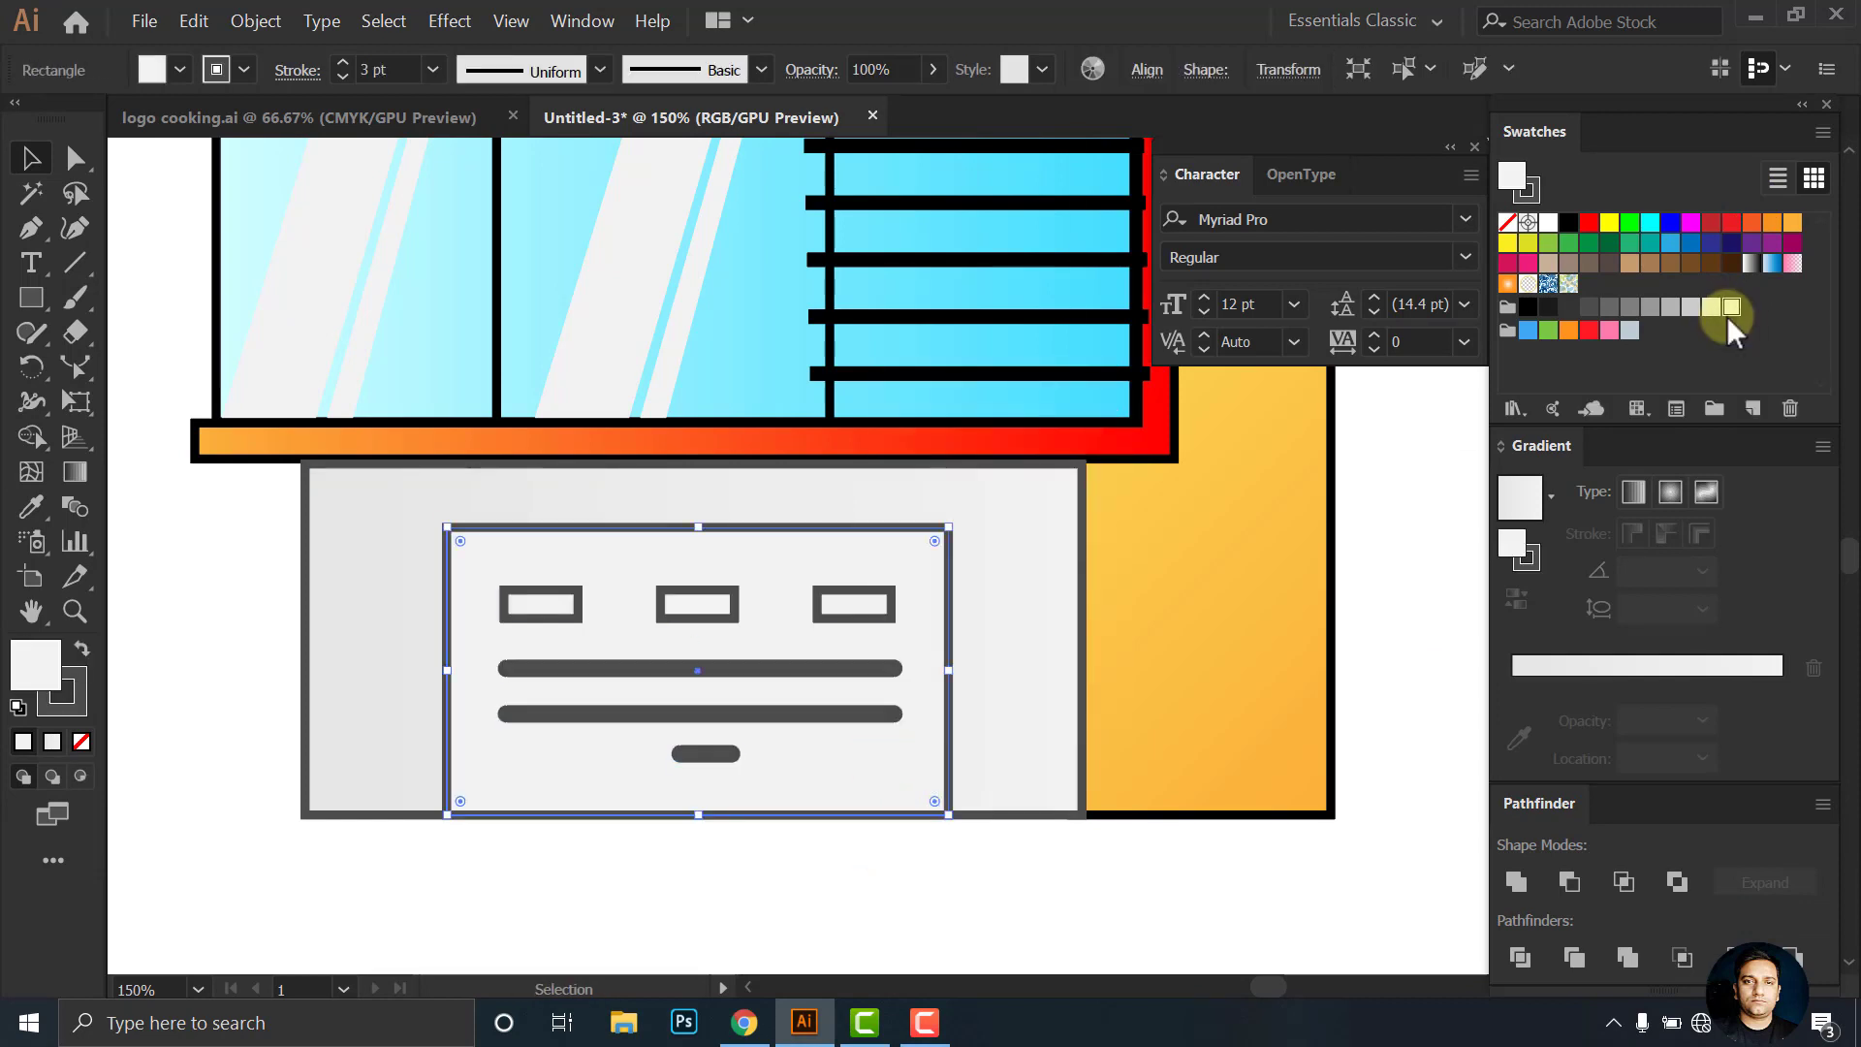
pyautogui.click(950, 911)
# Fill the sign's three small rectangles light gray
pyautogui.click(694, 605)
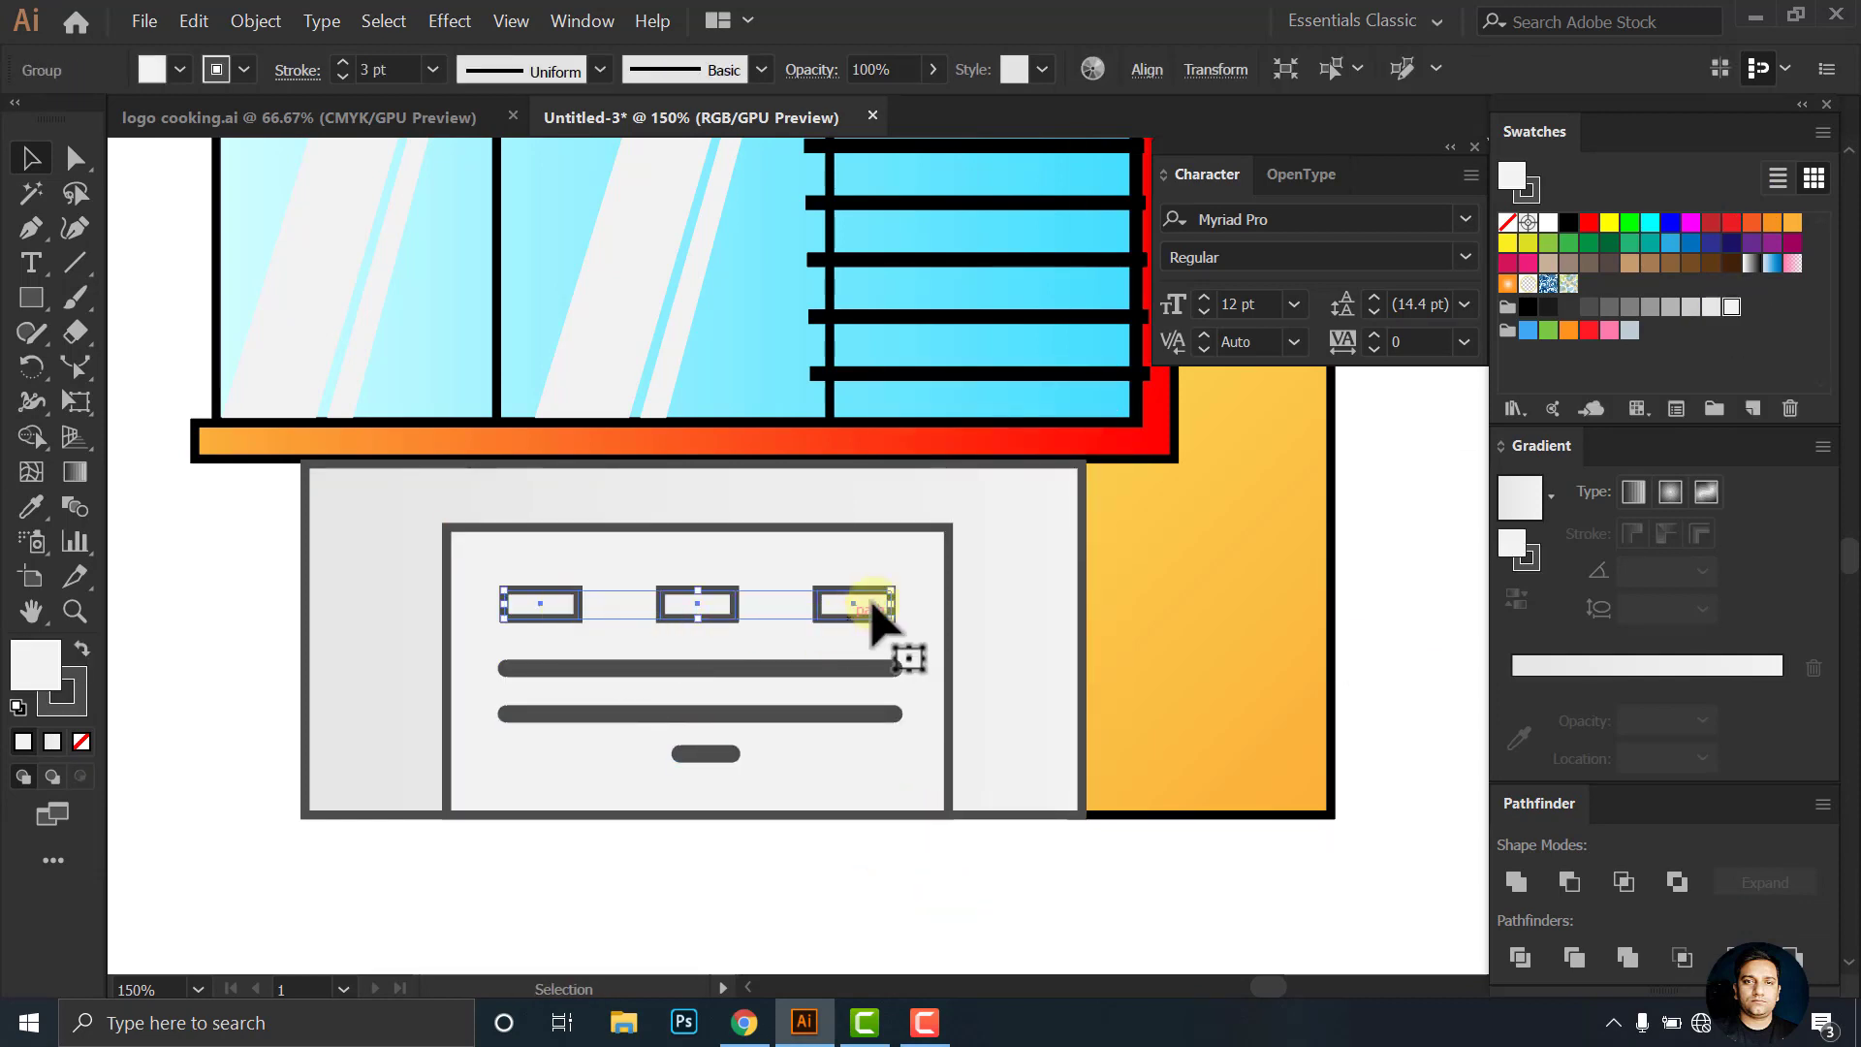
pyautogui.click(1692, 307)
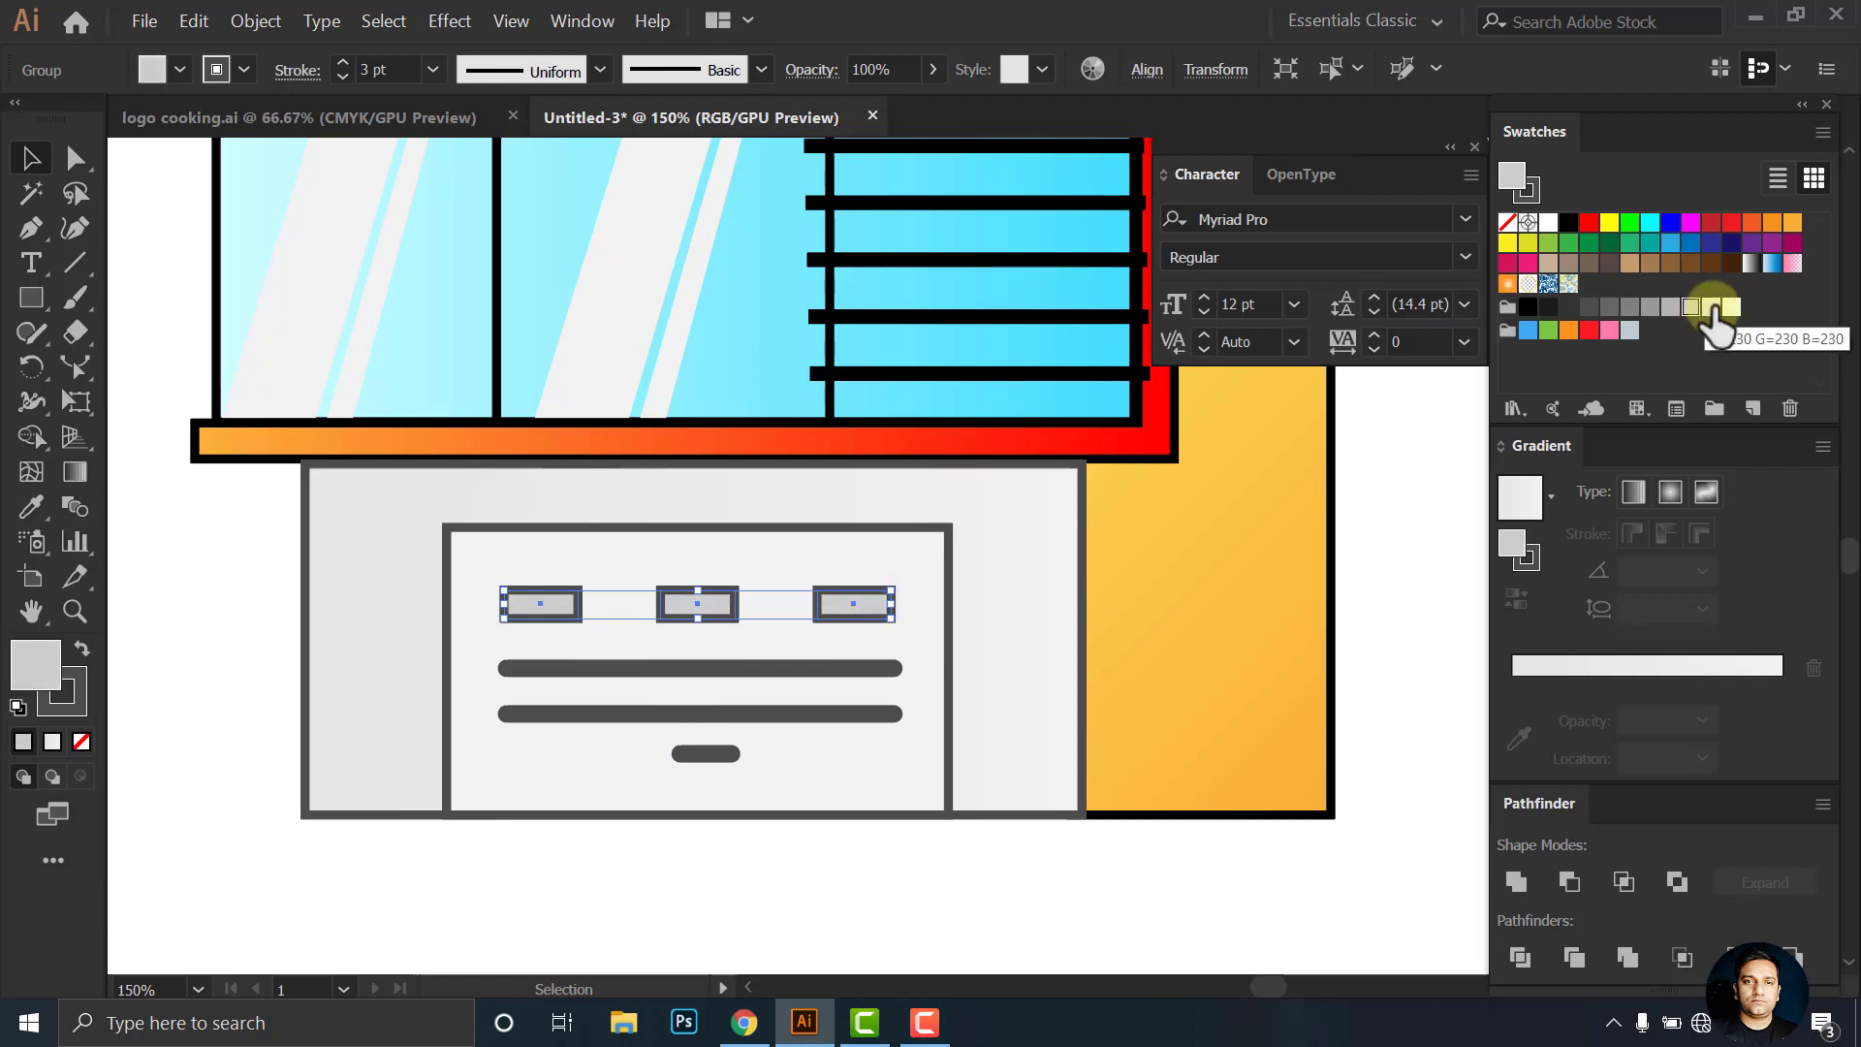
pyautogui.click(1561, 667)
pyautogui.click(955, 831)
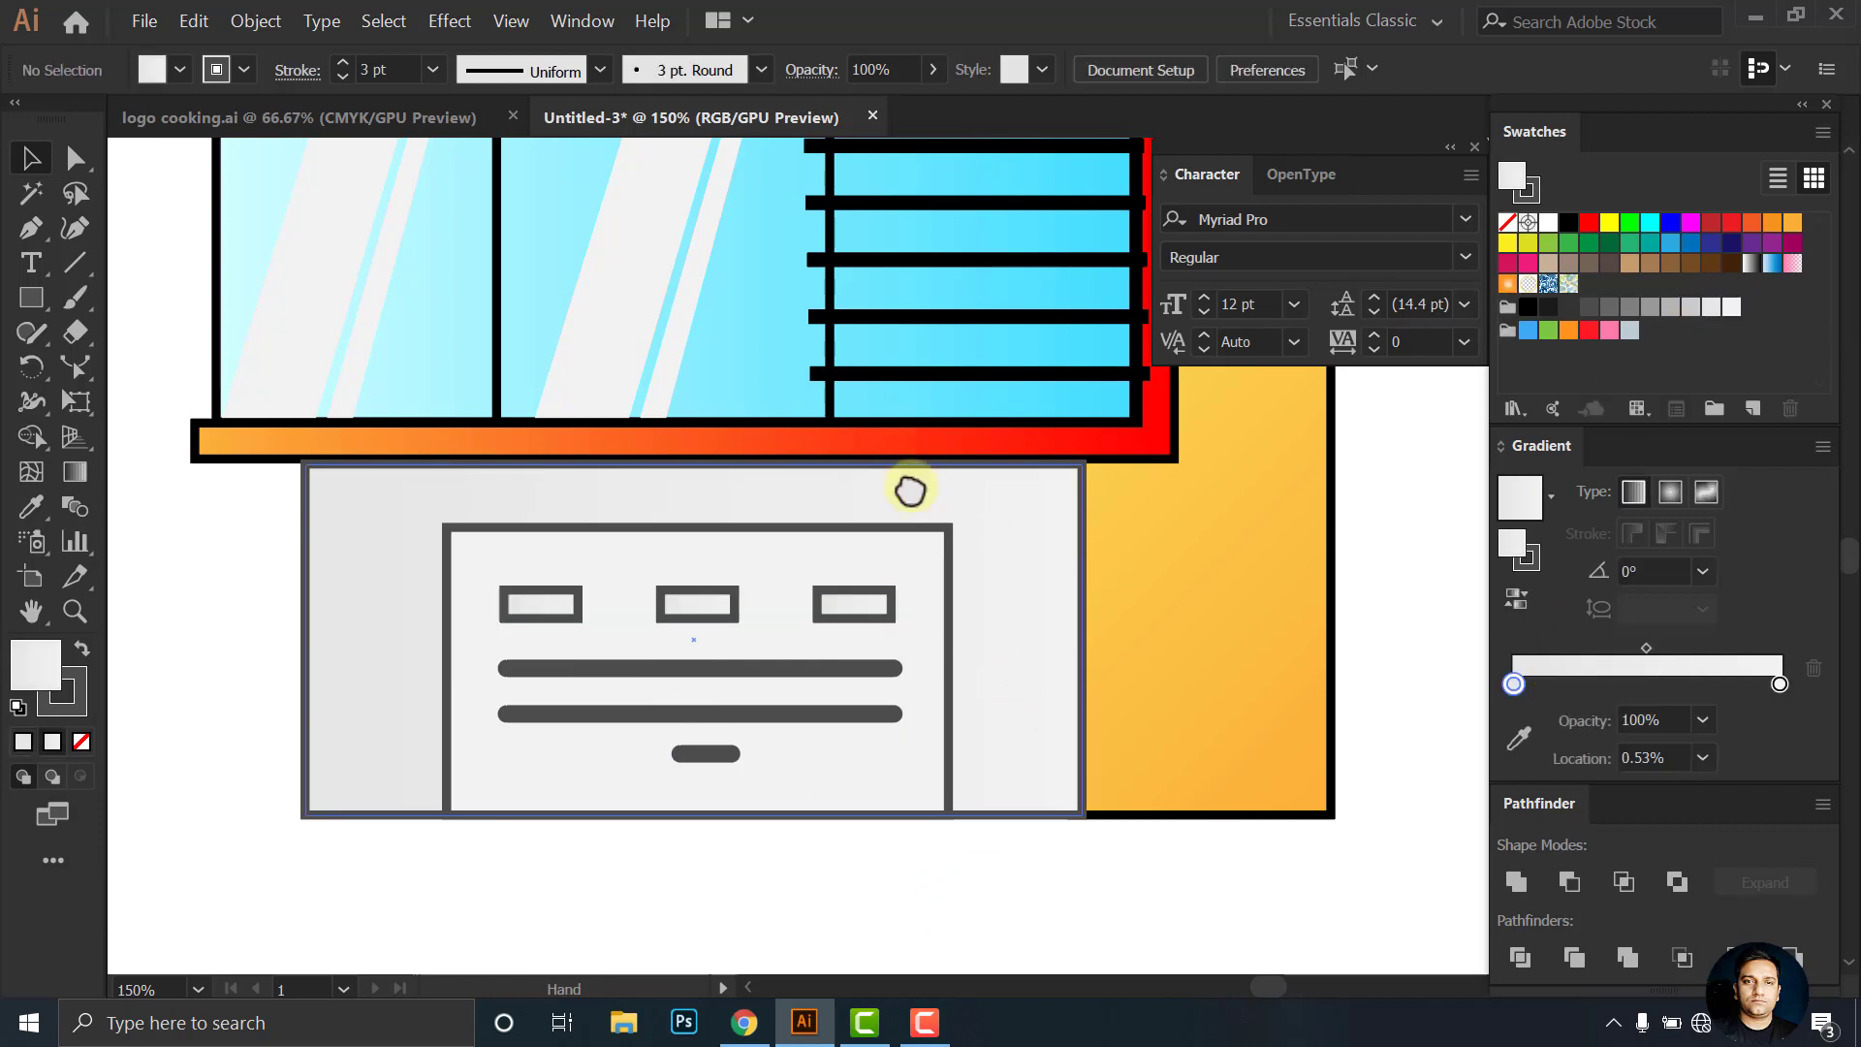
# Draw a thin dark gray strip along the bottom of the base
pyautogui.moveTo(816, 276)
pyautogui.mouseDown()
pyautogui.moveTo(846, 313)
pyautogui.moveTo(844, 257)
pyautogui.mouseUp()
pyautogui.moveTo(334, 741); pyautogui.dragTo(1110, 795)
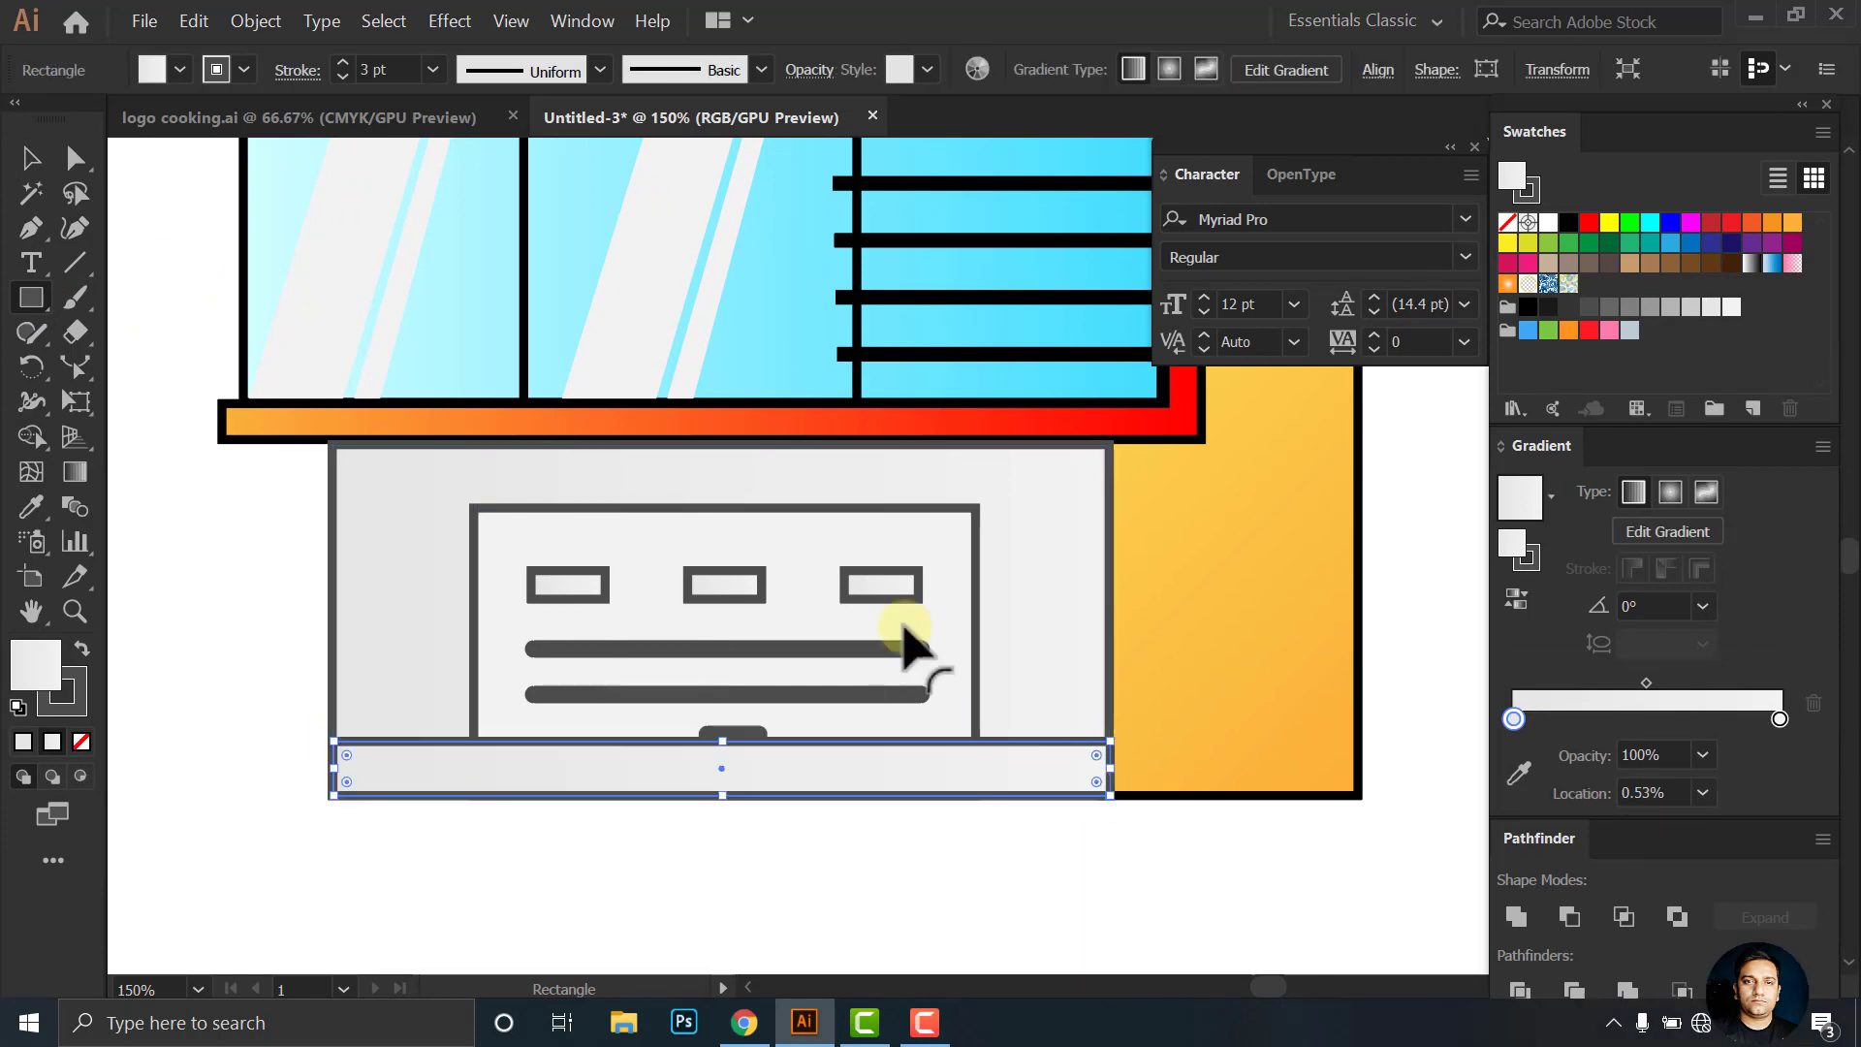
pyautogui.click(1608, 308)
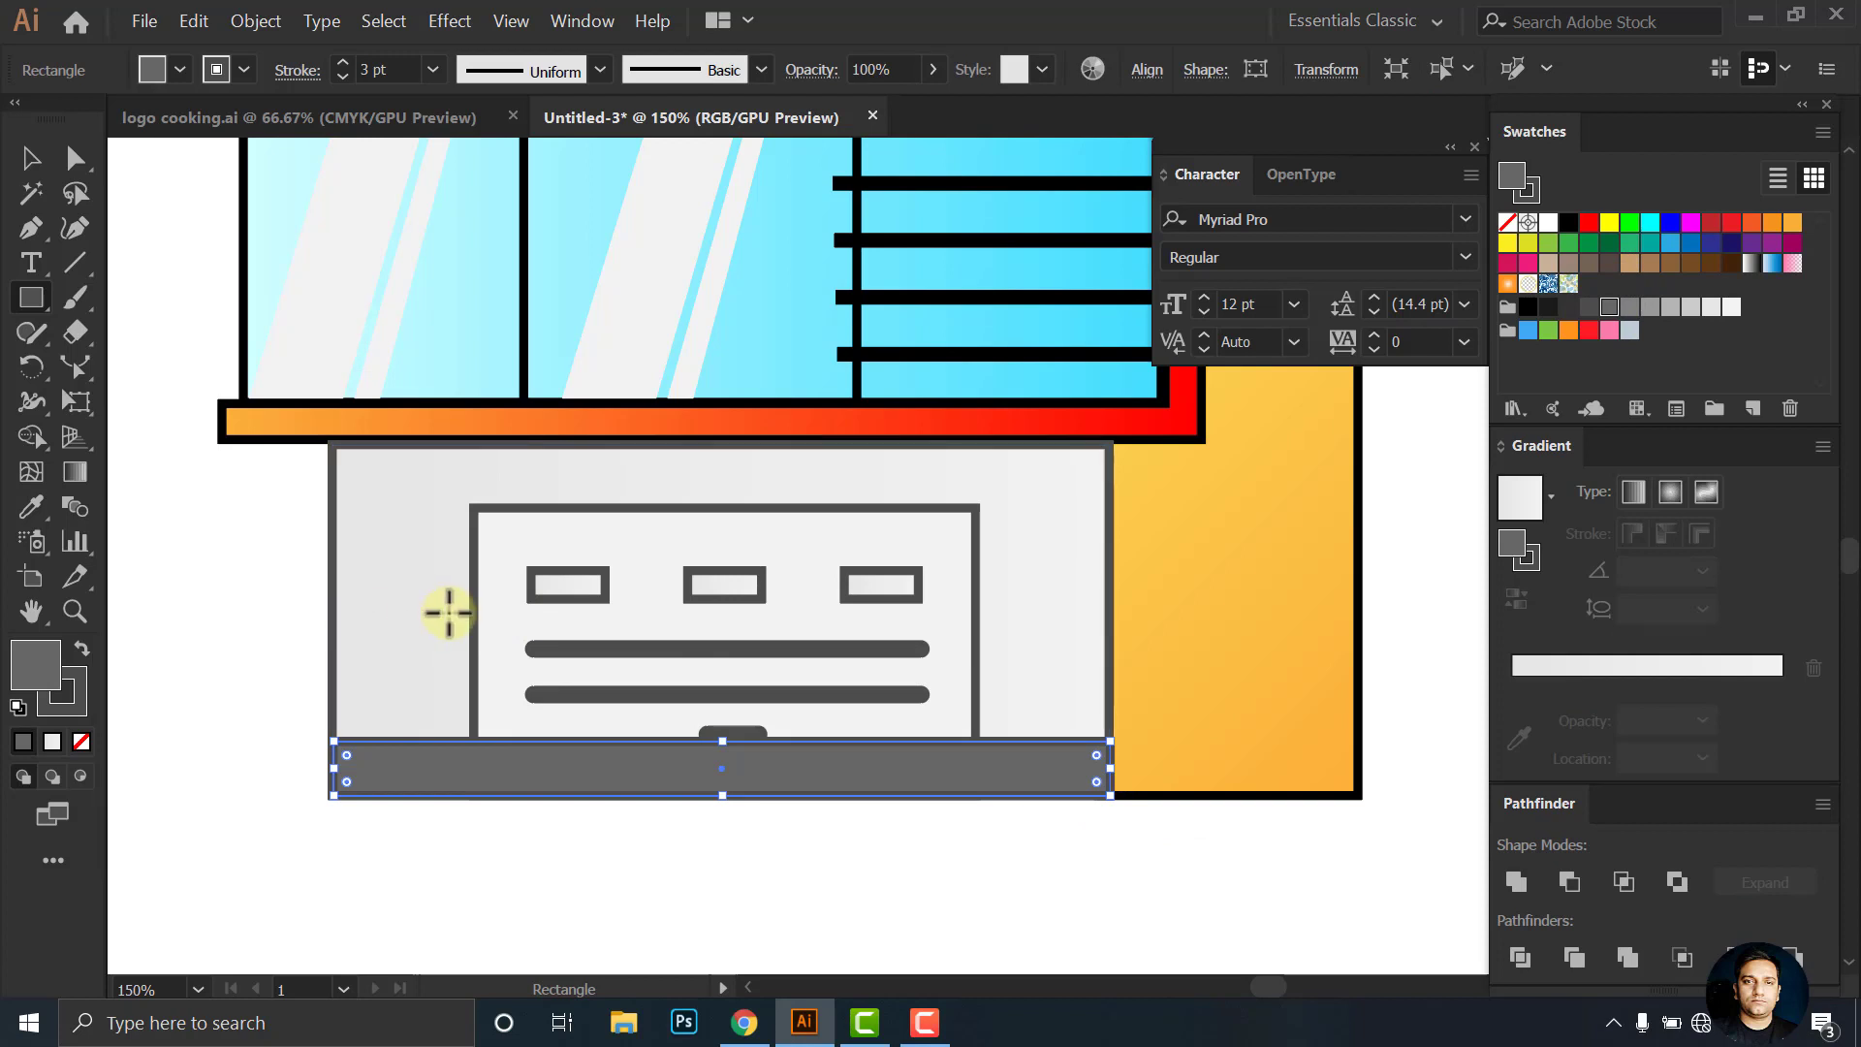
# Group the sign panel, its bars and the three small rectangles together
pyautogui.click(29, 160)
pyautogui.click(573, 623)
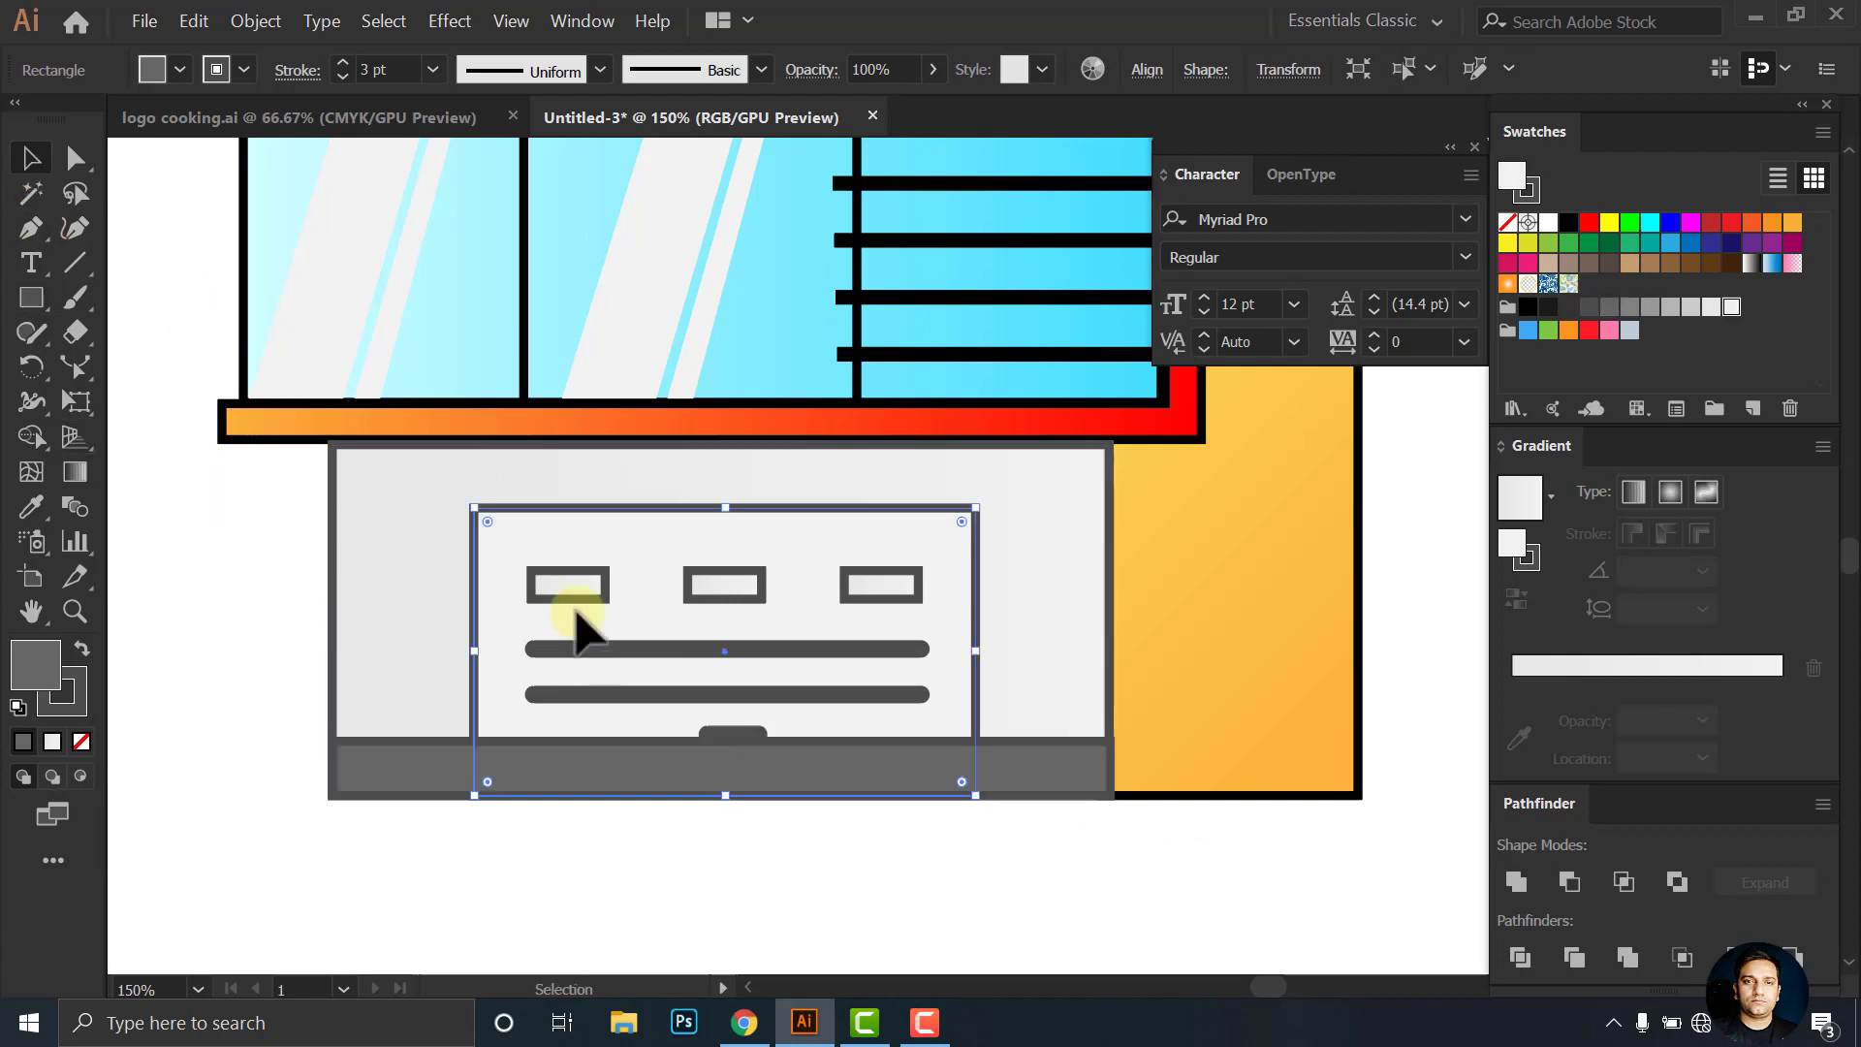
pyautogui.rightClick(601, 648)
pyautogui.click(890, 536)
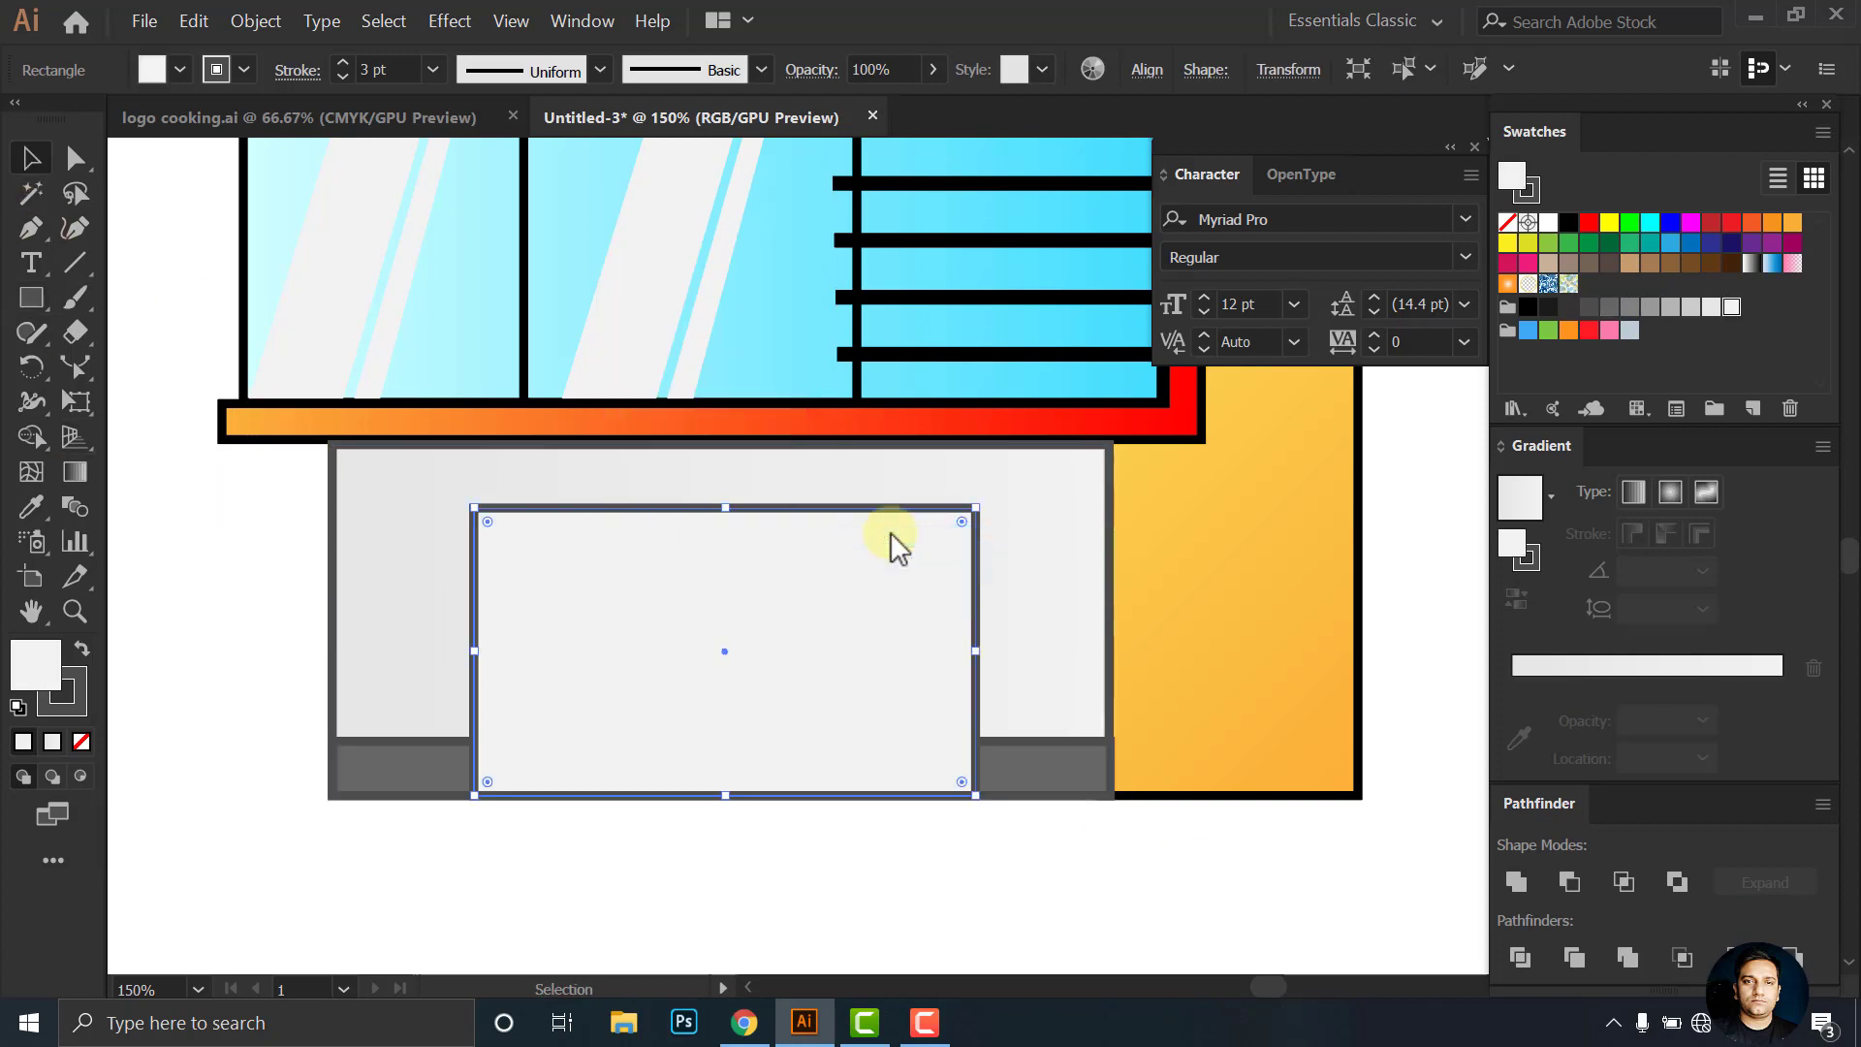
pyautogui.hotkey('ctrl', 'z')
pyautogui.click(988, 851)
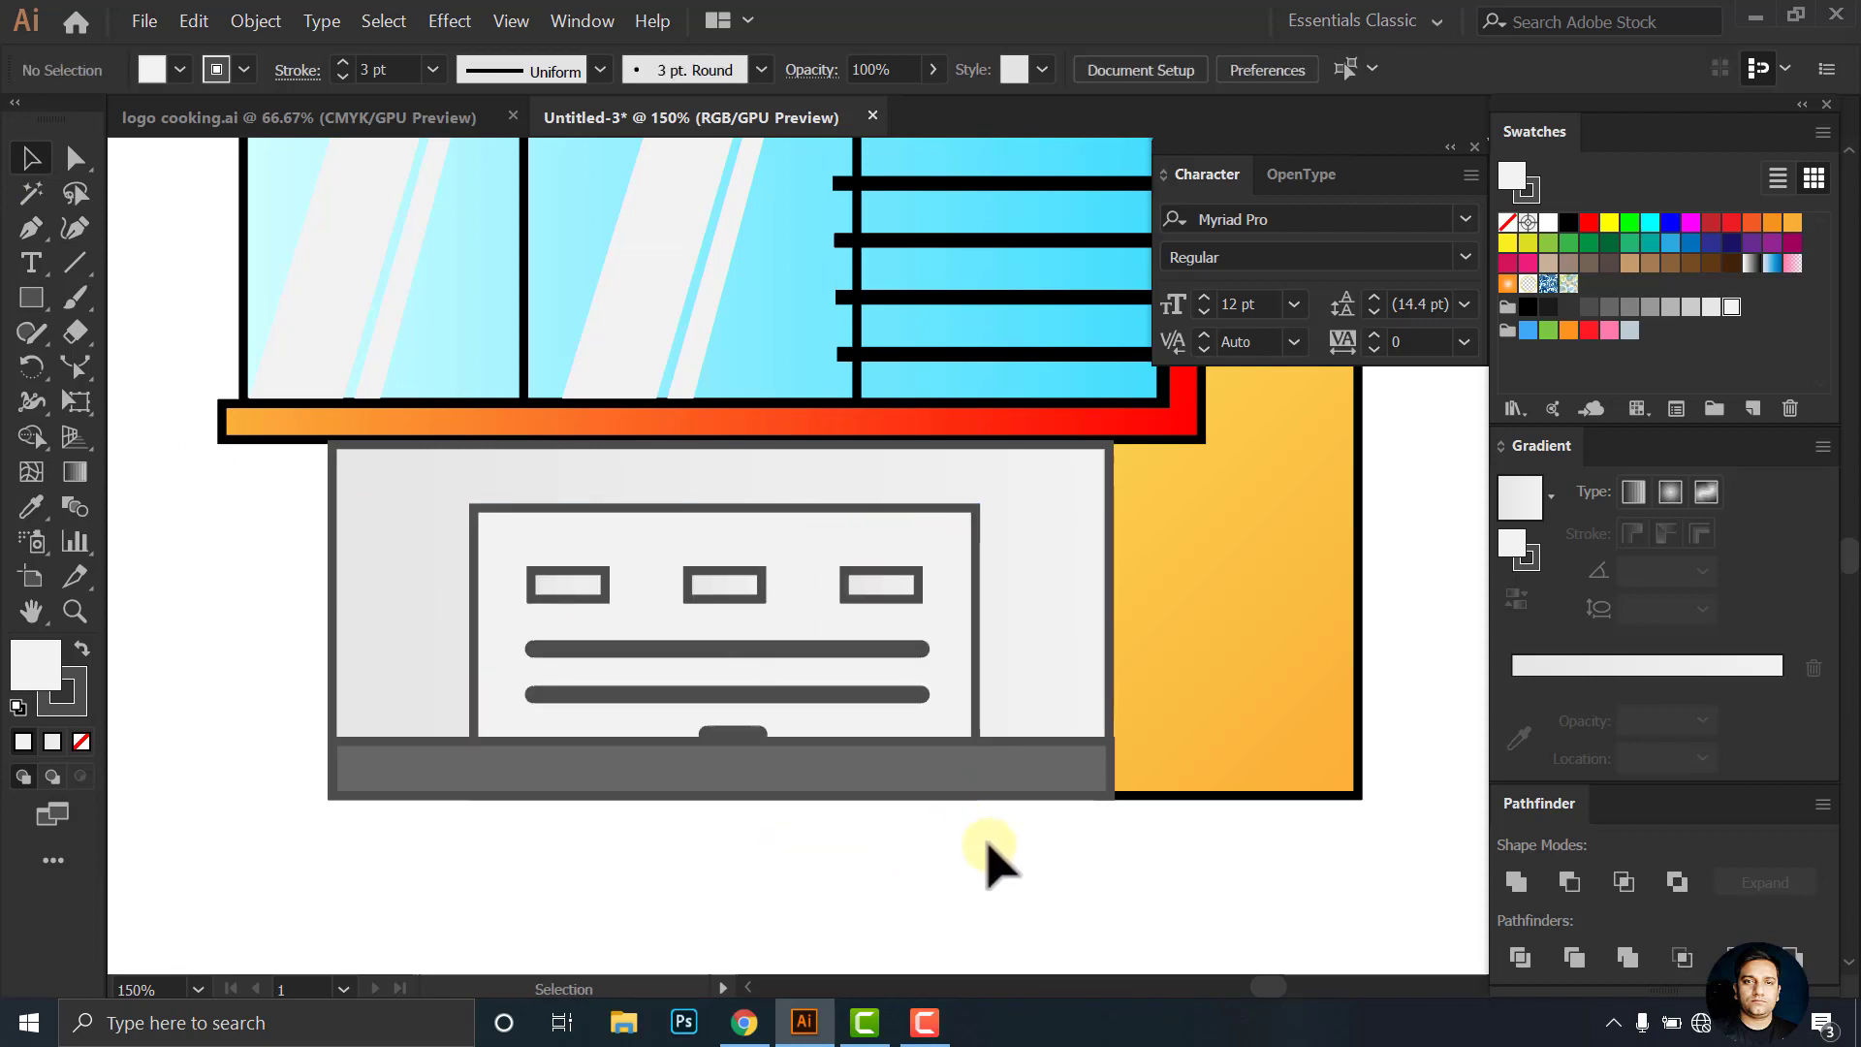
pyautogui.click(809, 696)
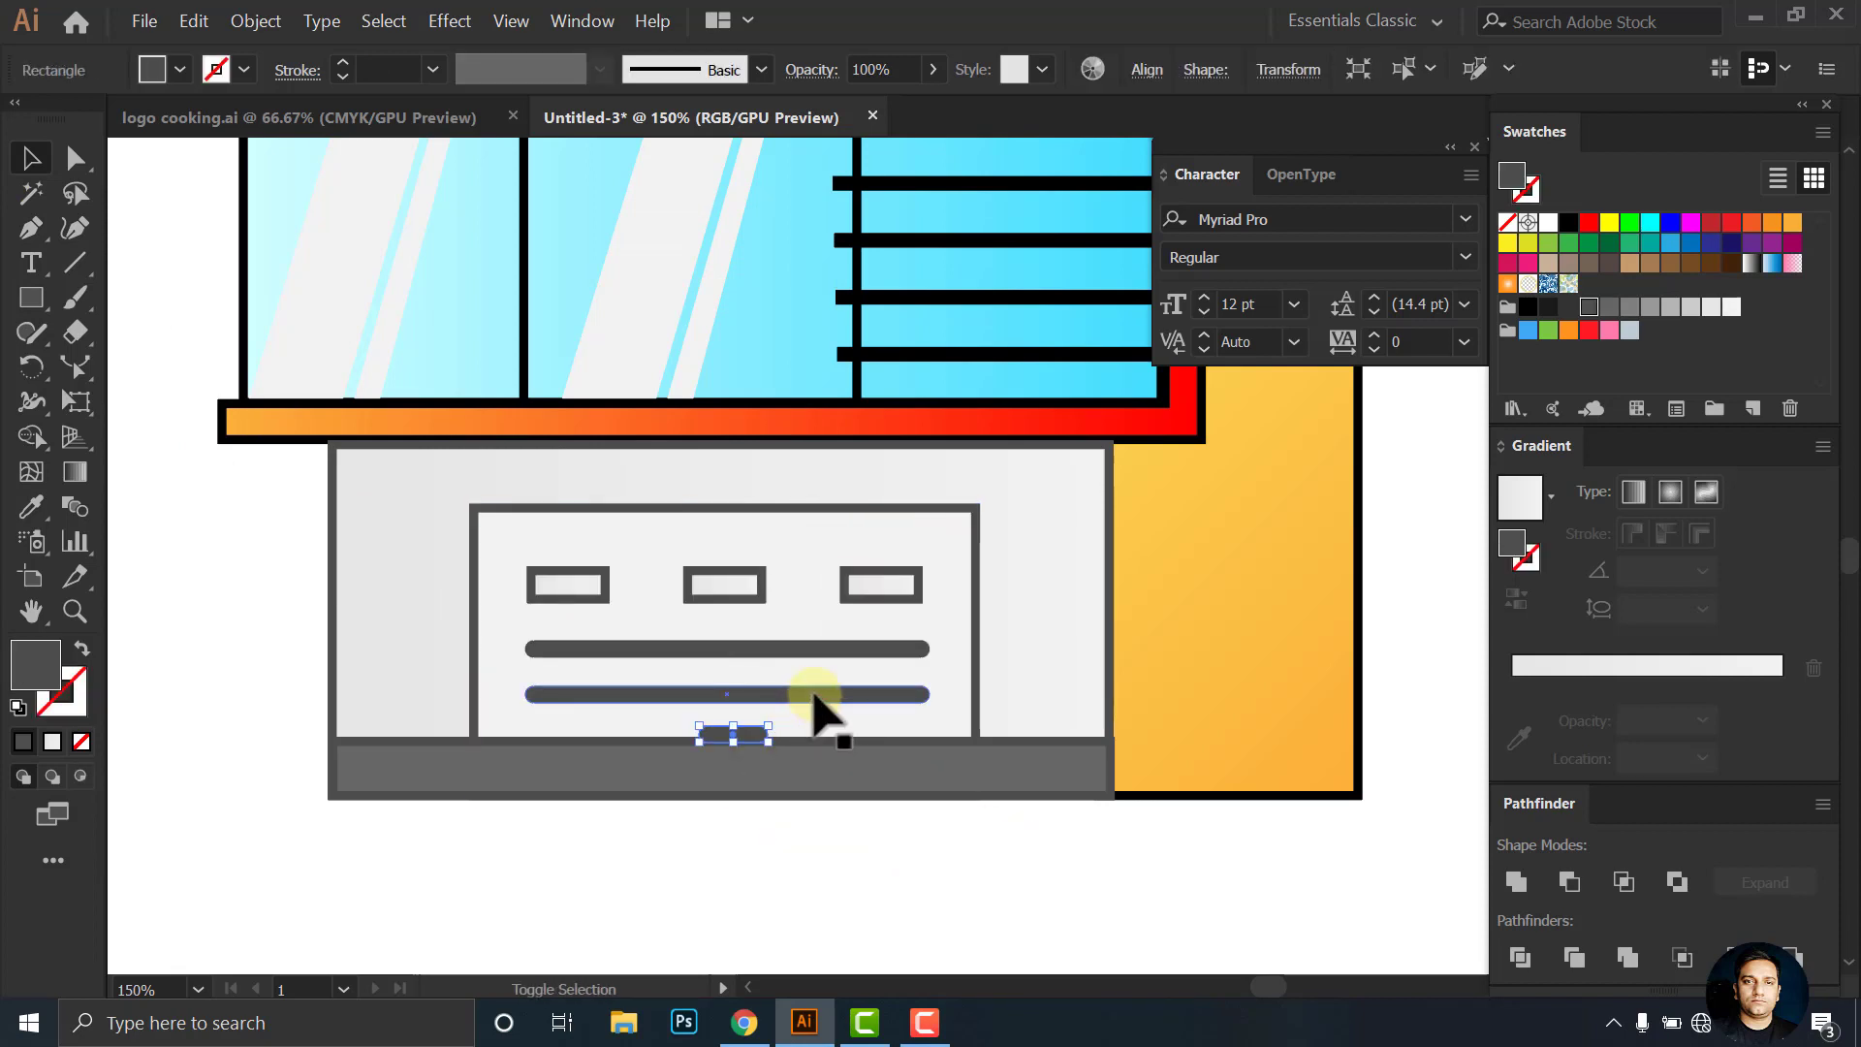
pyautogui.keyDown('shift'); pyautogui.click(850, 647); pyautogui.keyUp('shift')
pyautogui.keyDown('shift'); pyautogui.click(756, 585); pyautogui.keyUp('shift')
pyautogui.keyDown('shift'); pyautogui.click(788, 506); pyautogui.keyUp('shift')
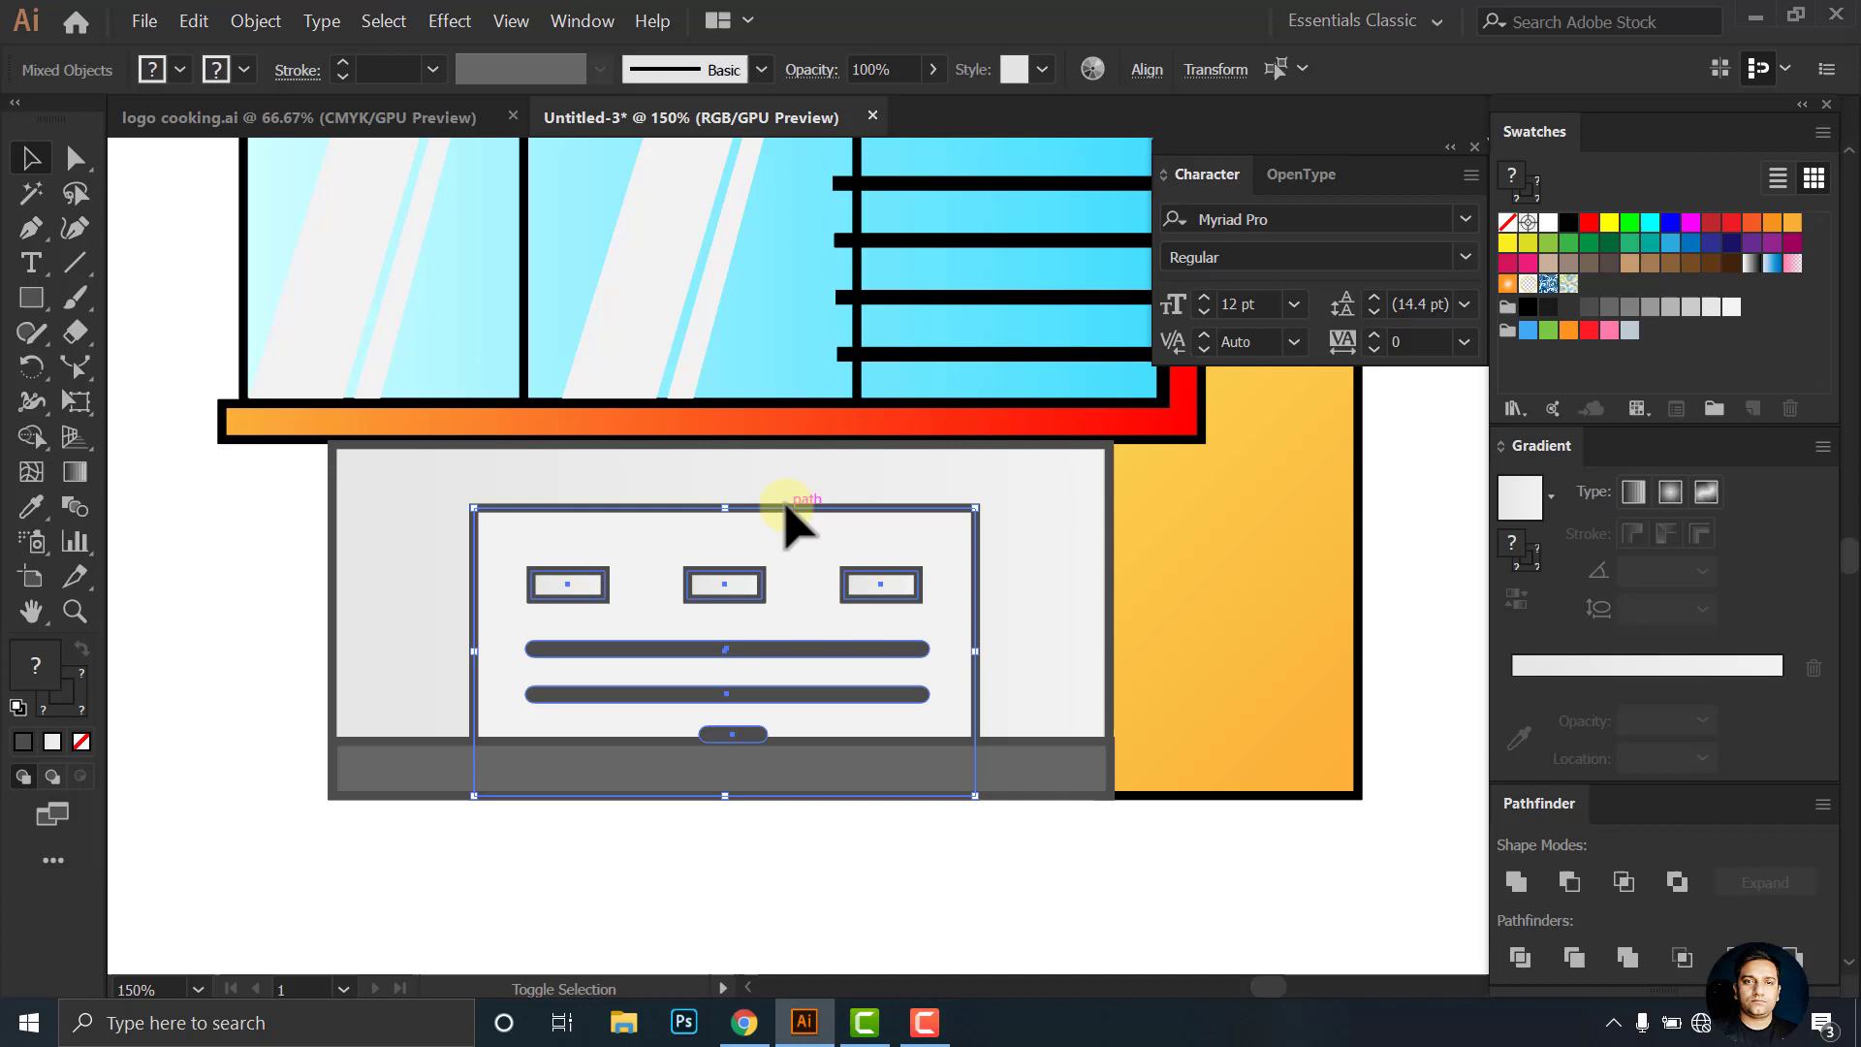
pyautogui.rightClick(744, 635)
pyautogui.click(790, 773)
# Bring the sign group in front of the dark bottom strip
pyautogui.rightClick(839, 631)
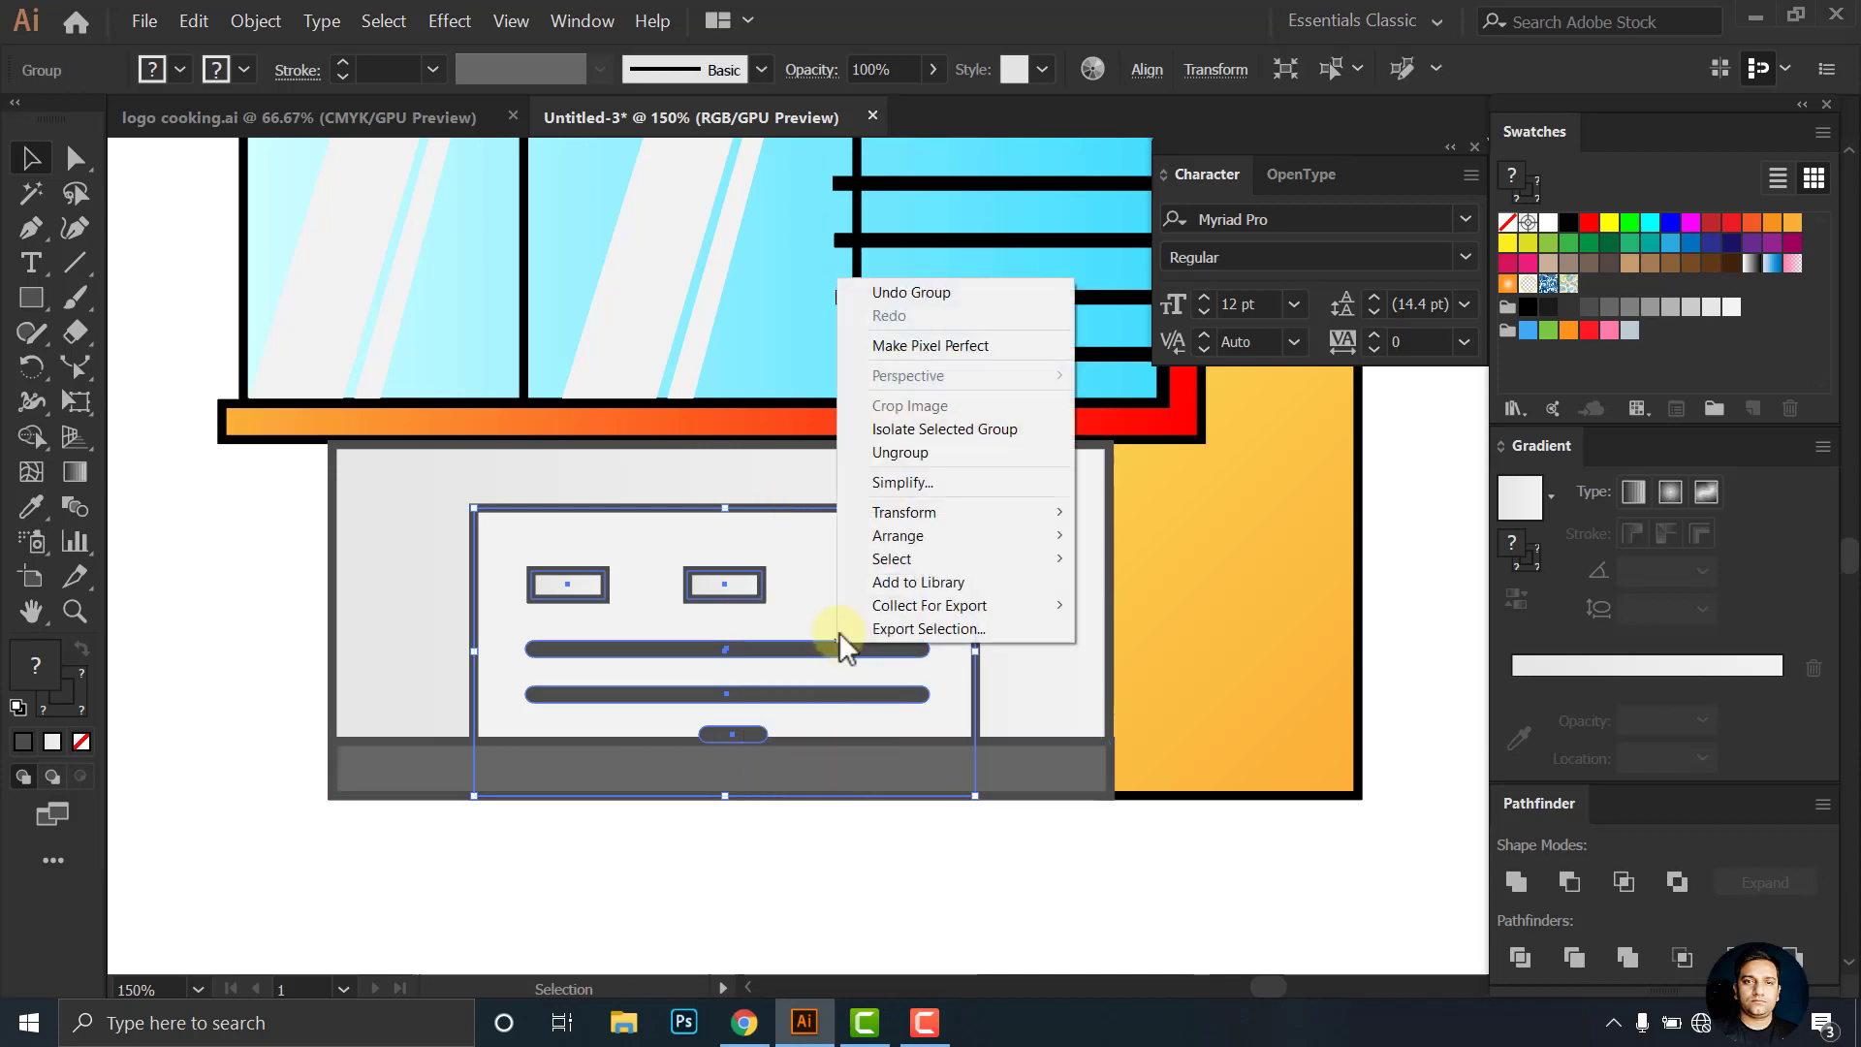
pyautogui.click(1130, 533)
pyautogui.click(957, 860)
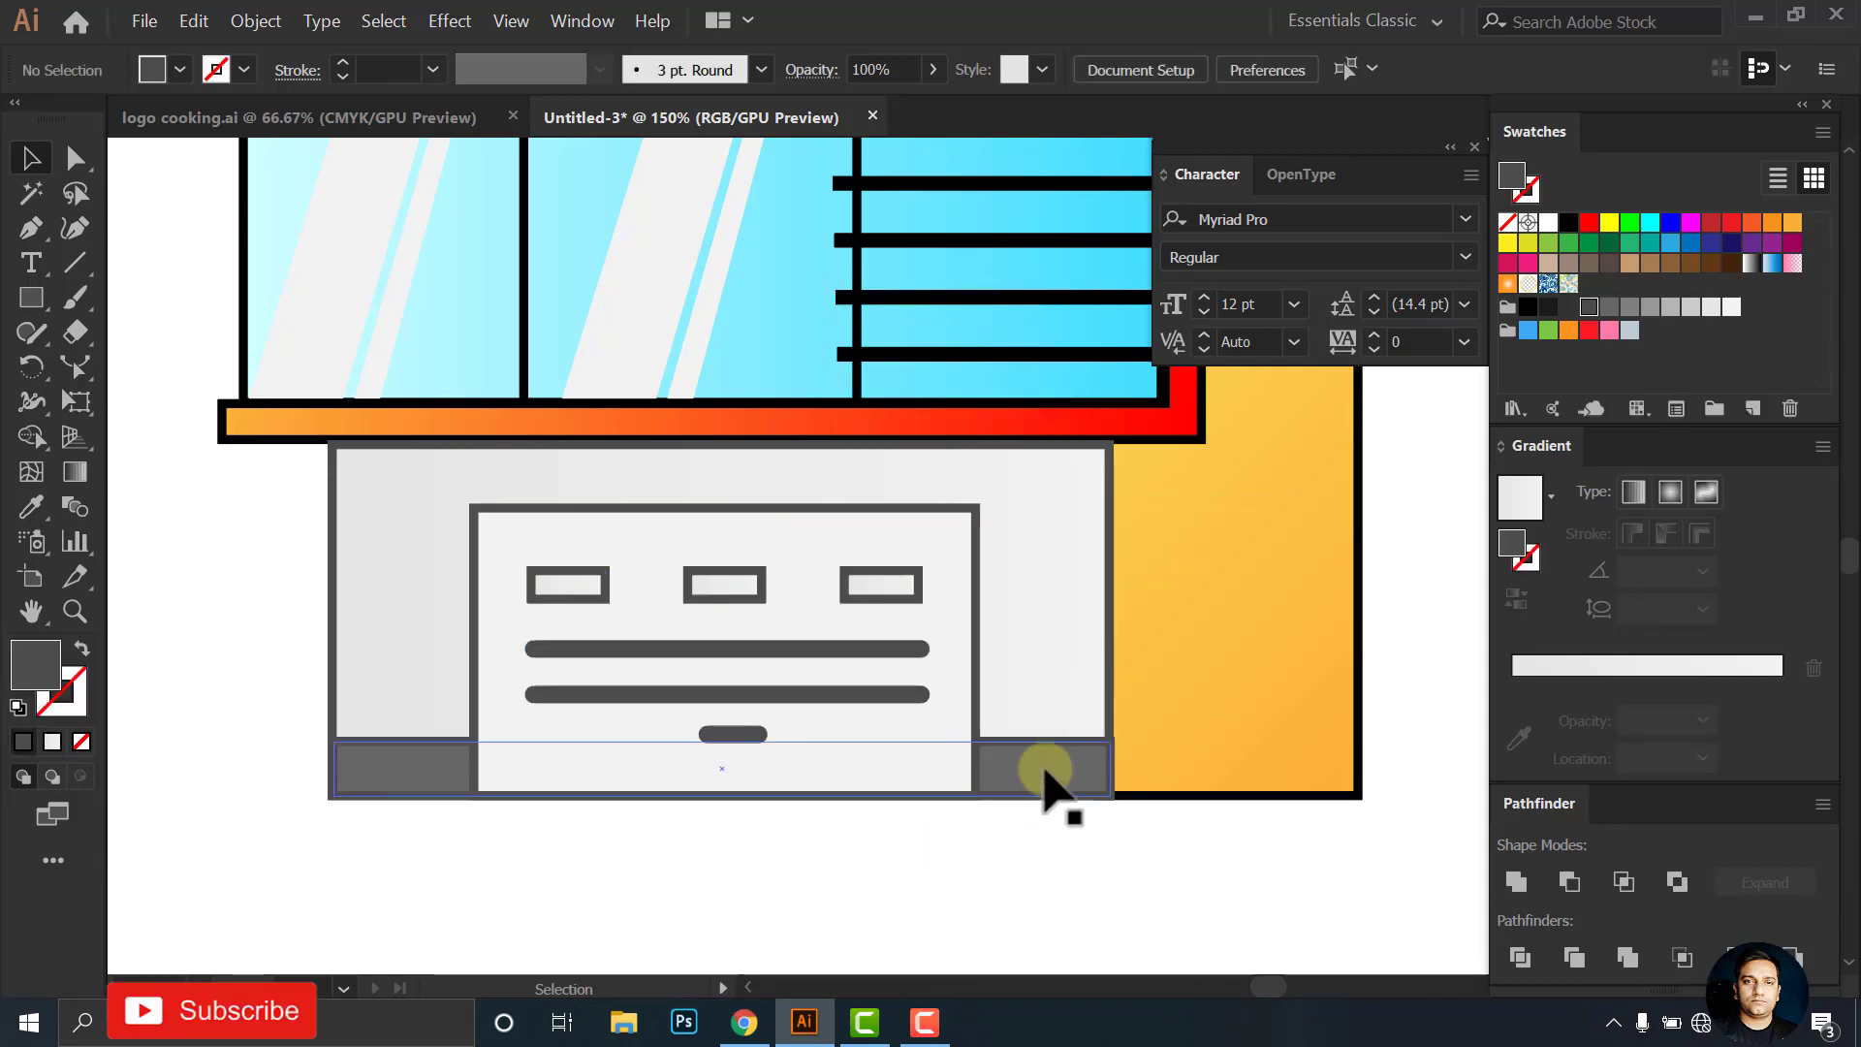
pyautogui.click(1045, 775)
pyautogui.click(964, 878)
pyautogui.click(416, 789)
# Pick a darker gray stroke color with the Line tool and pan to show the illustration
pyautogui.scroll(1, 353, 768)
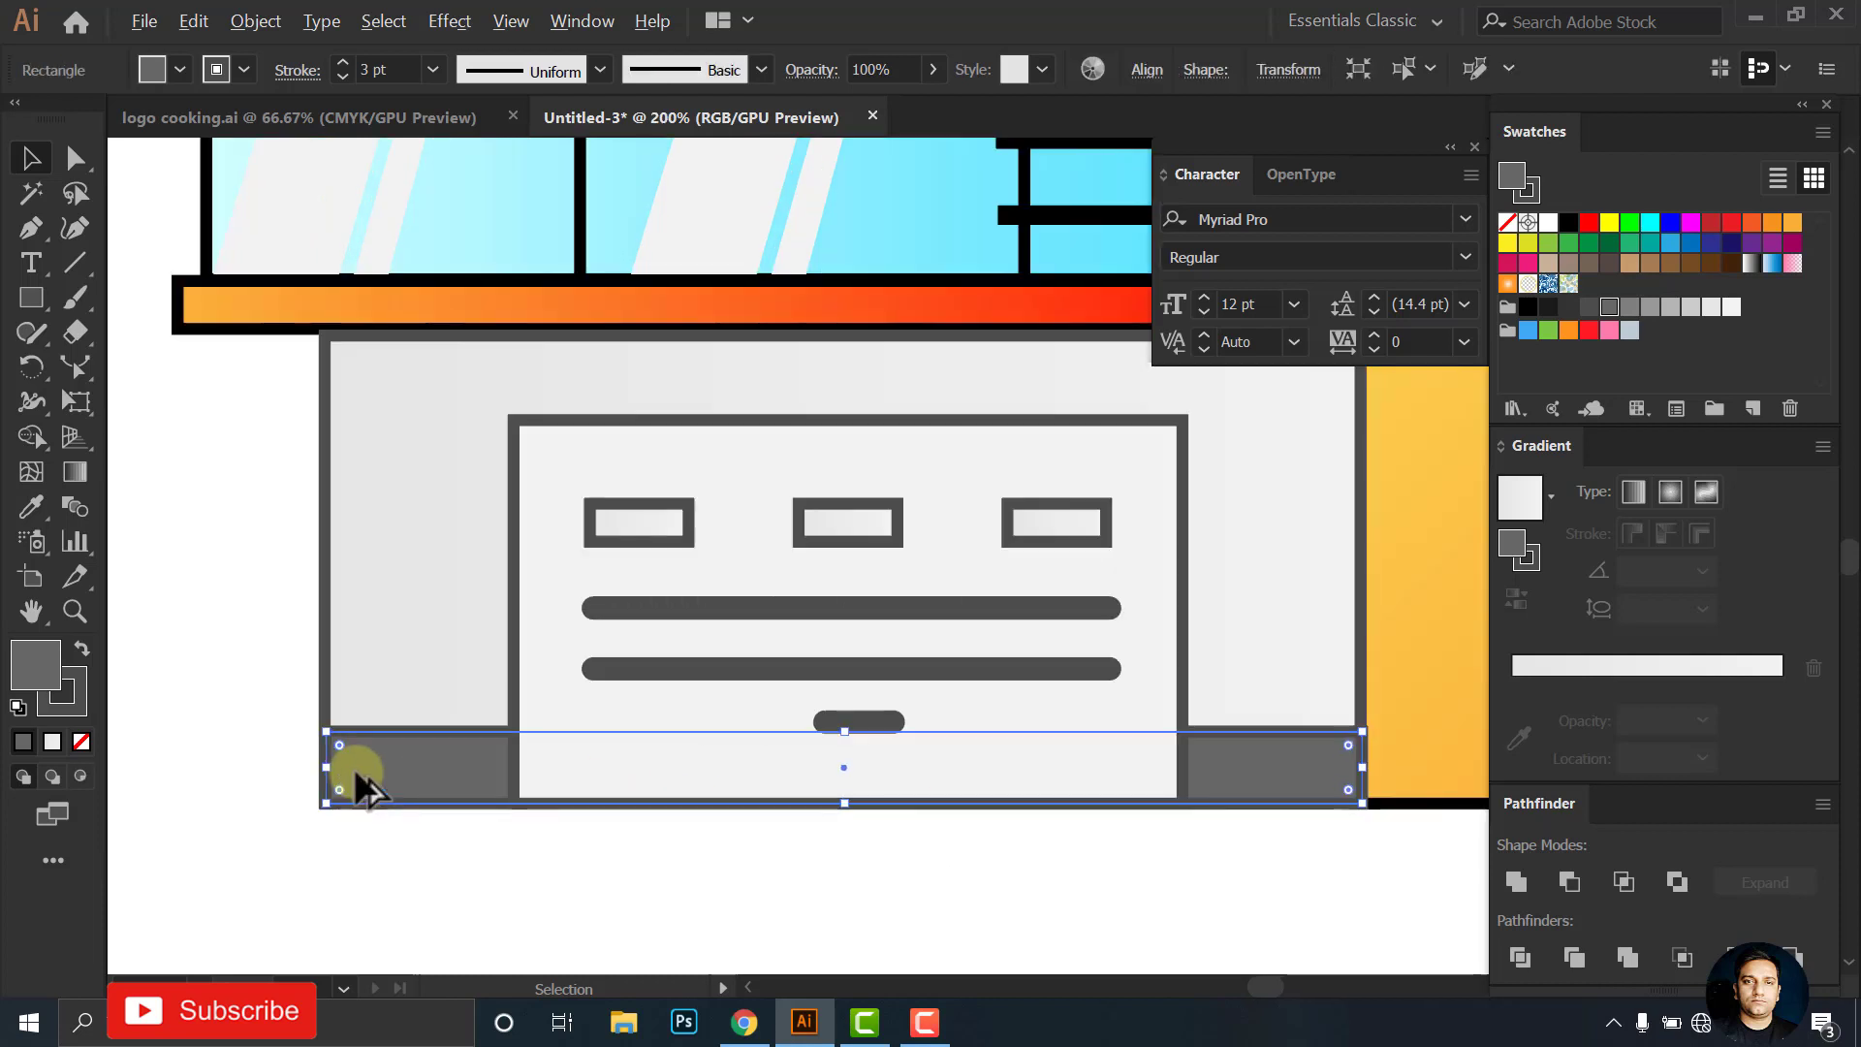
pyautogui.scroll(1, 353, 768)
pyautogui.click(278, 783)
pyautogui.click(72, 262)
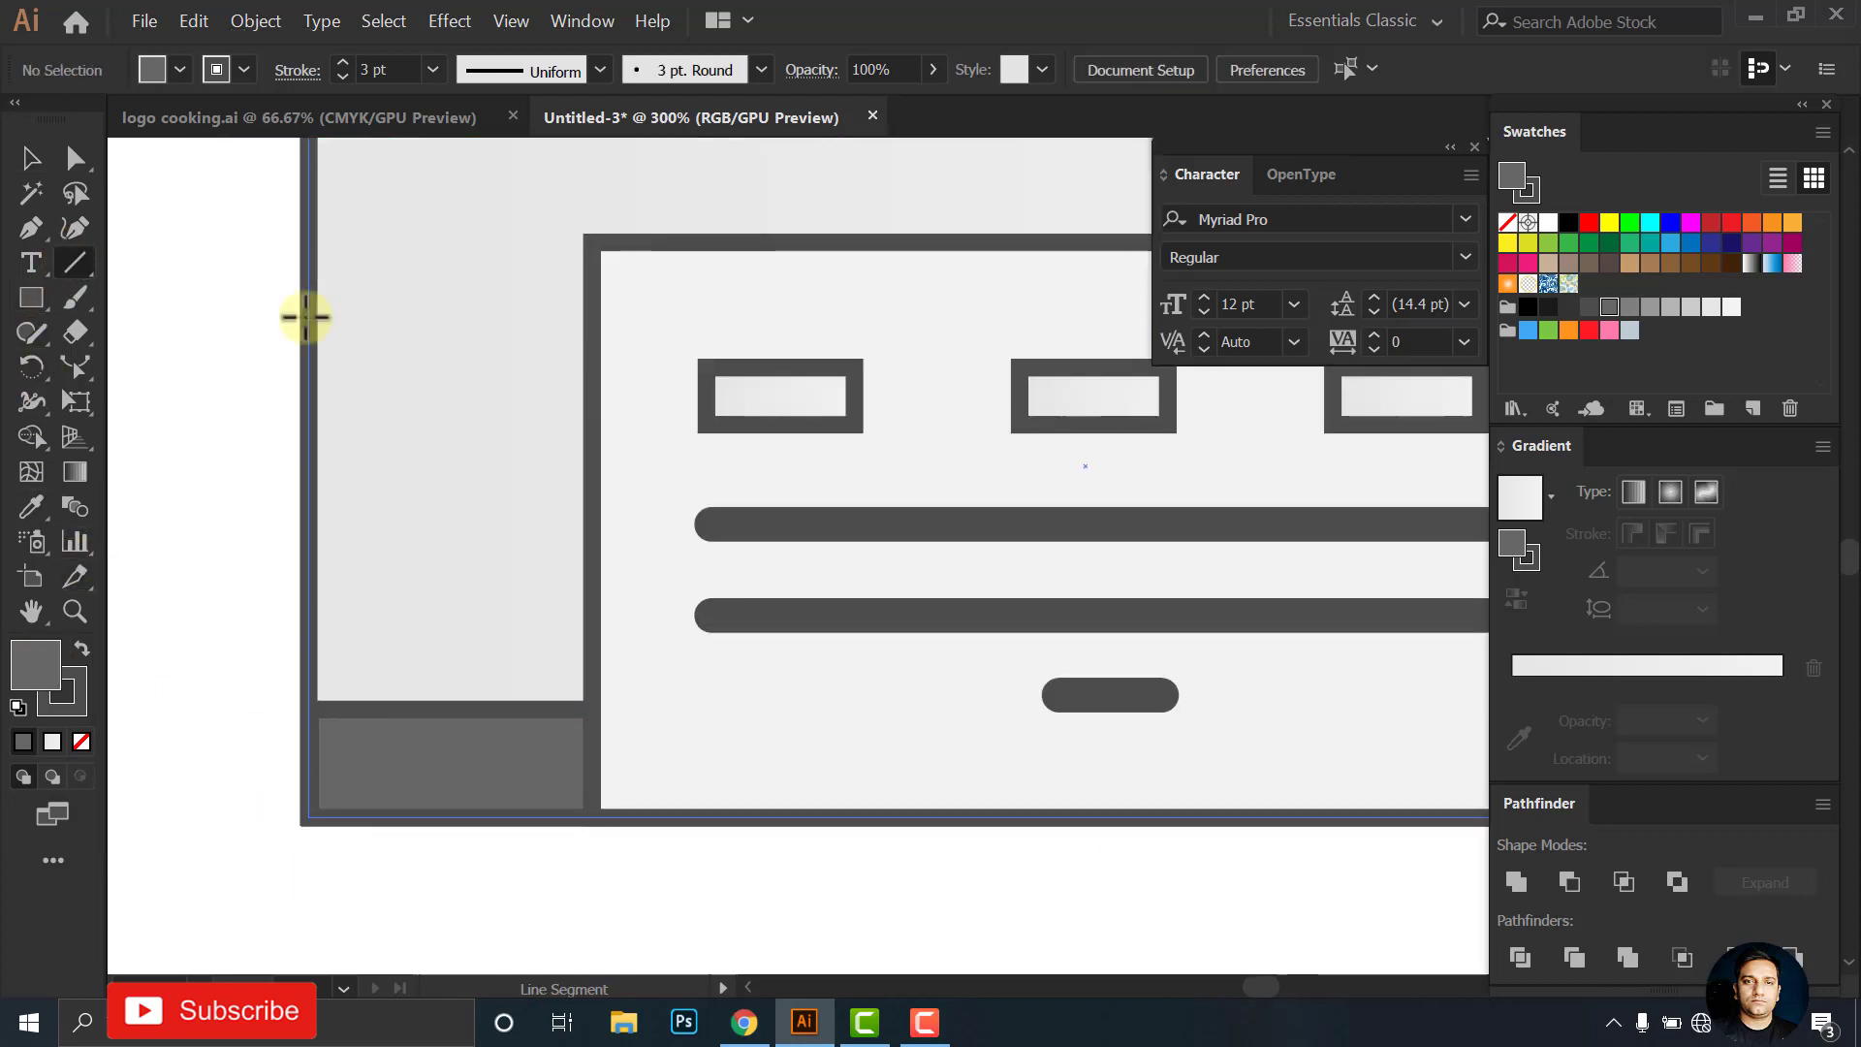
pyautogui.click(244, 69)
pyautogui.click(42, 216)
pyautogui.scroll(1, 311, 722)
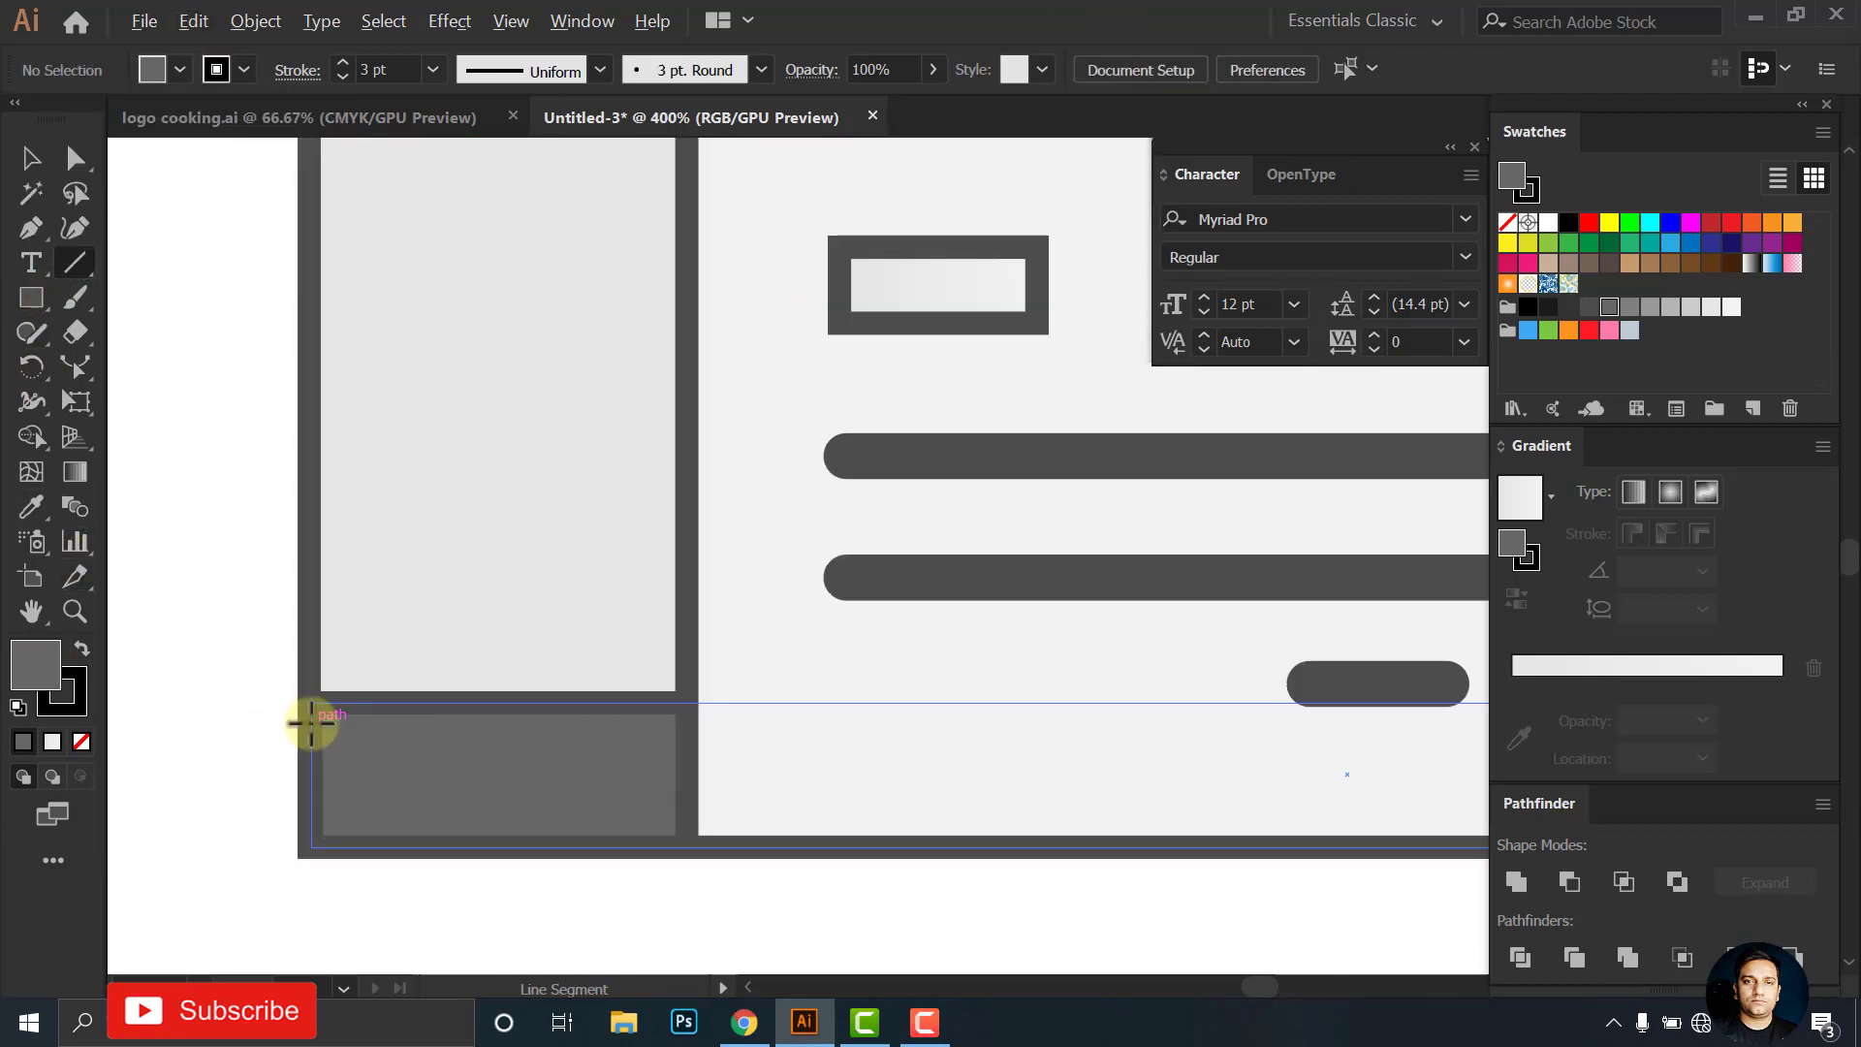
pyautogui.scroll(-2, 611, 445)
pyautogui.scroll(-1, 860, 436)
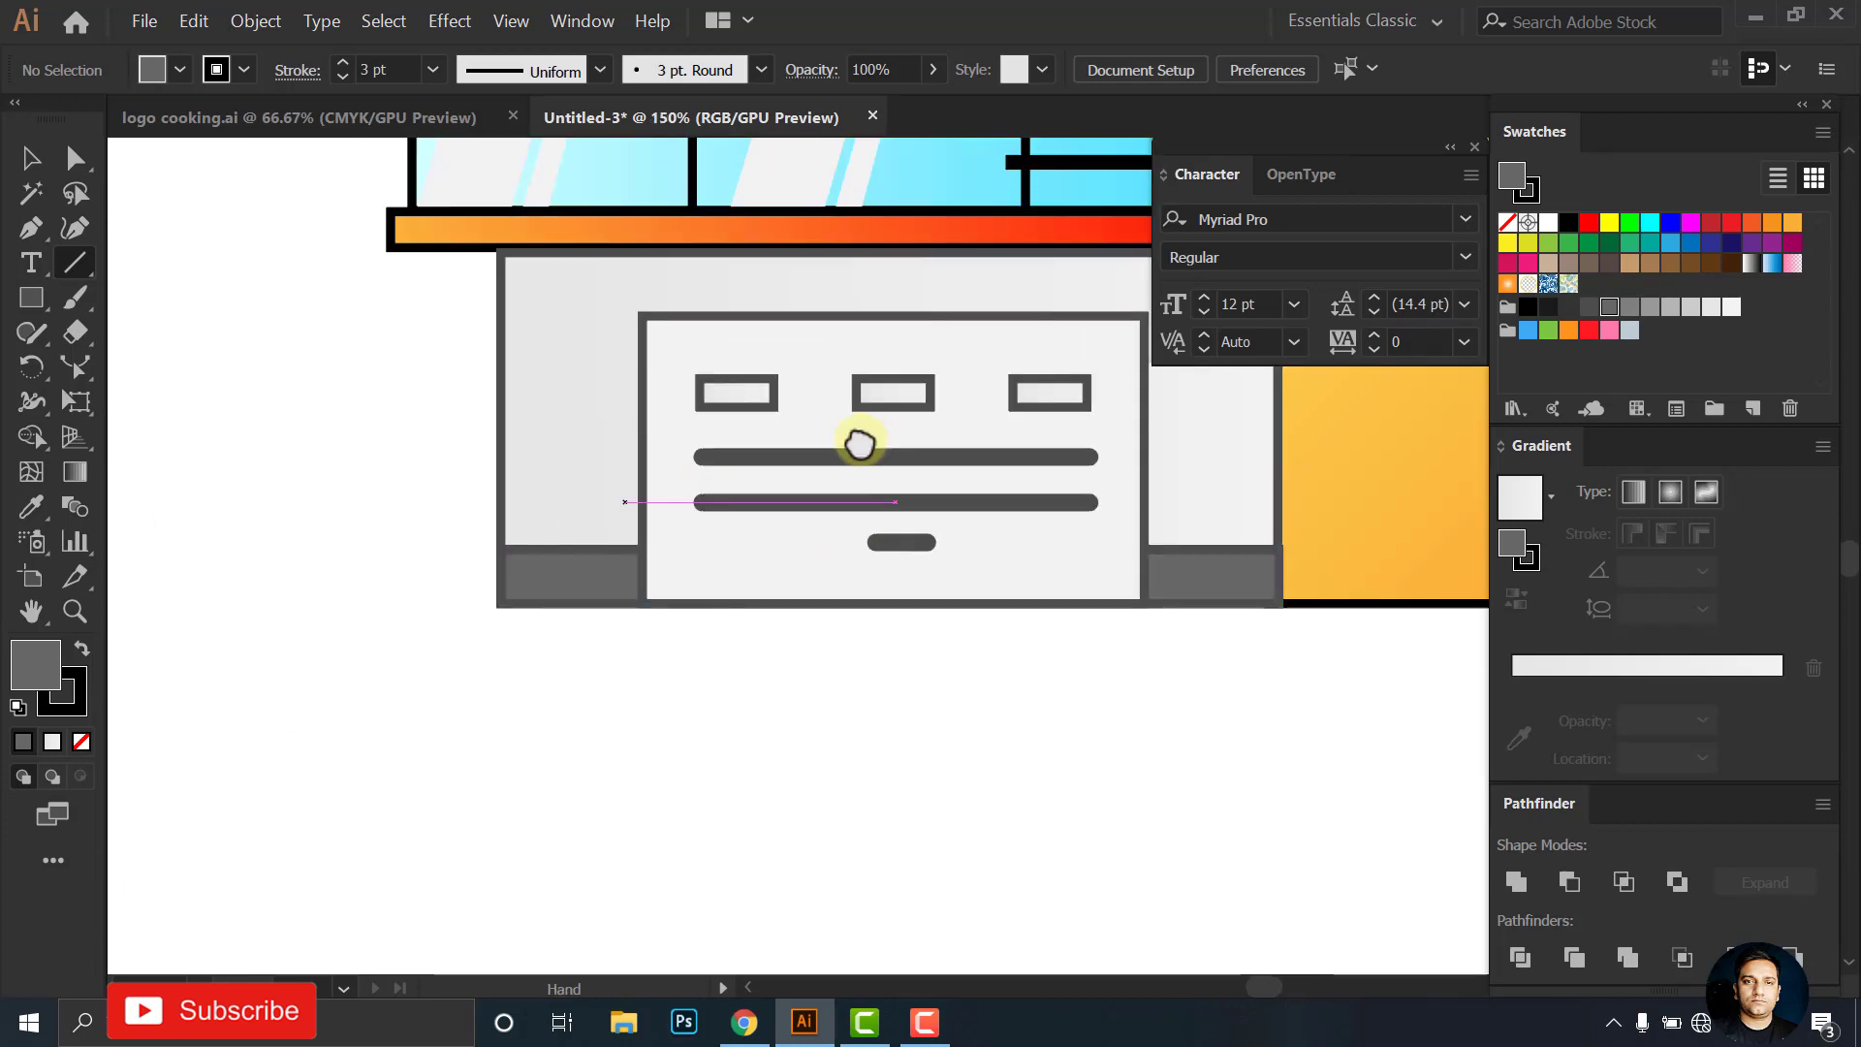
pyautogui.moveTo(860, 436); pyautogui.dragTo(734, 602)
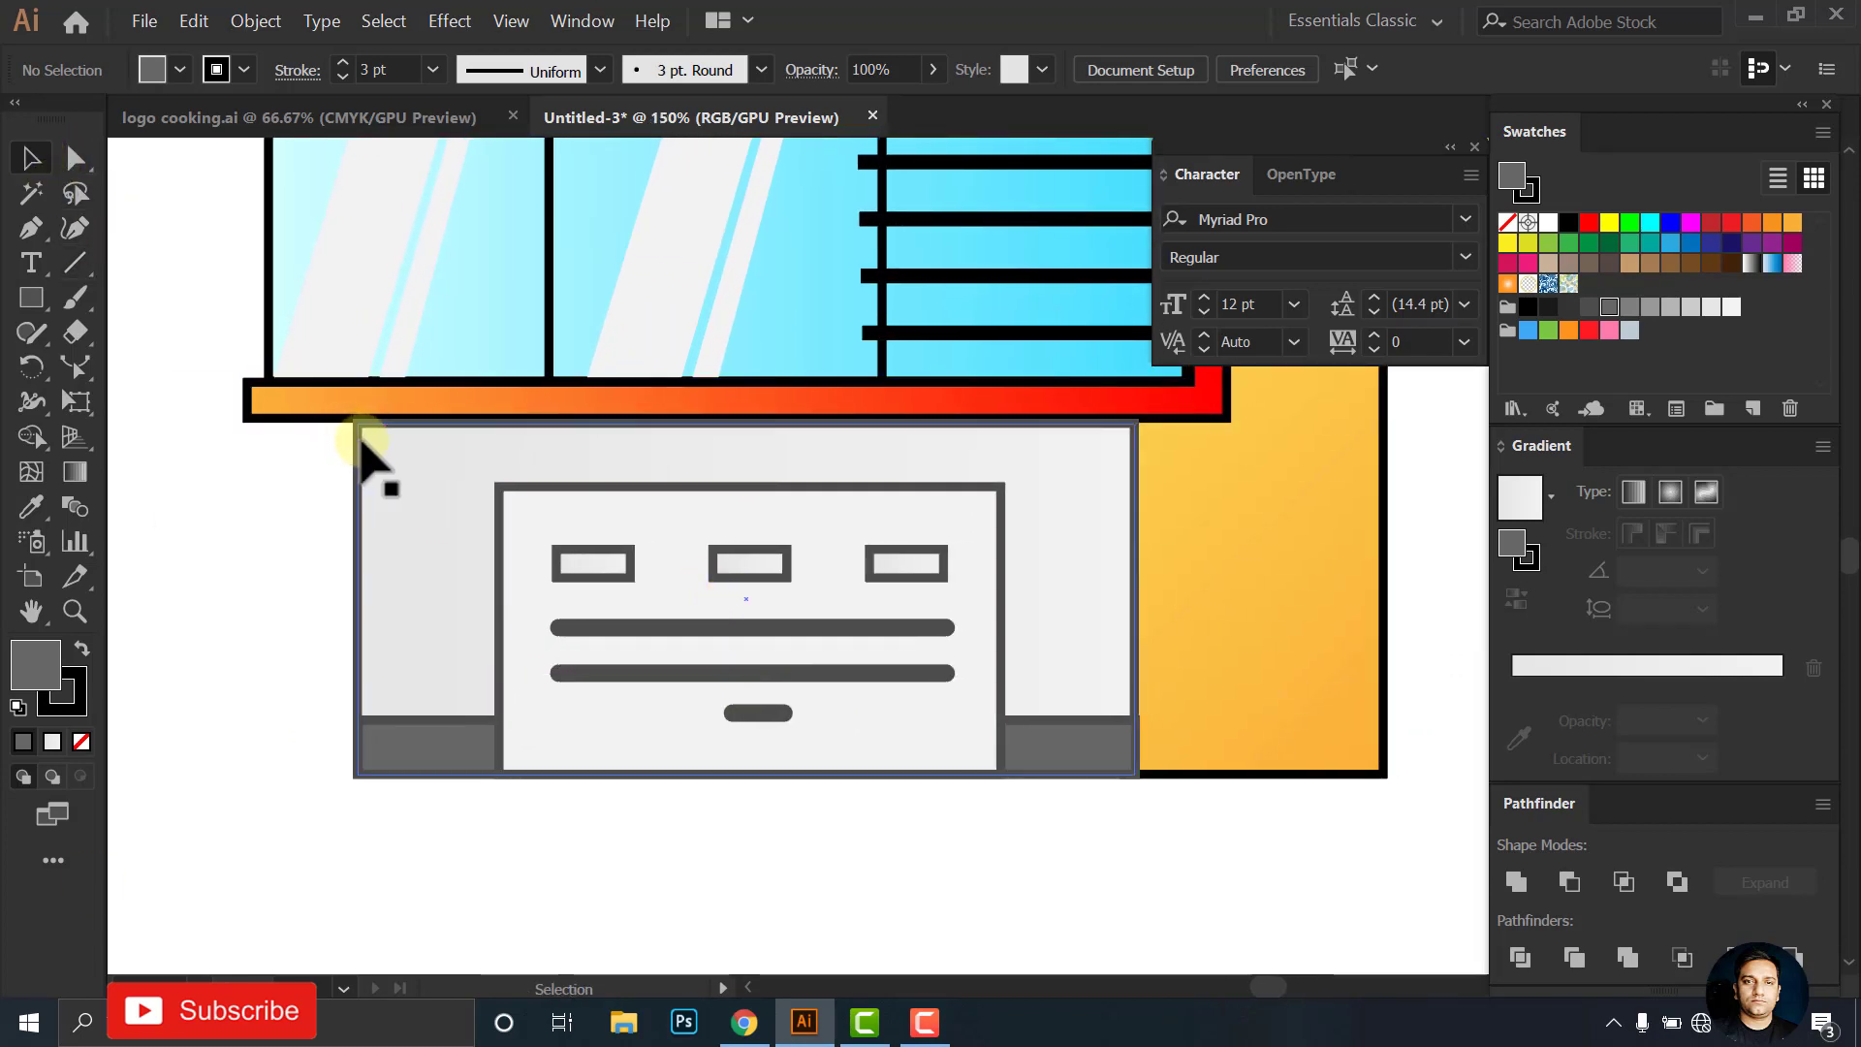
# Give the gray base panel a black outline
pyautogui.click(363, 443)
pyautogui.click(243, 70)
pyautogui.click(39, 203)
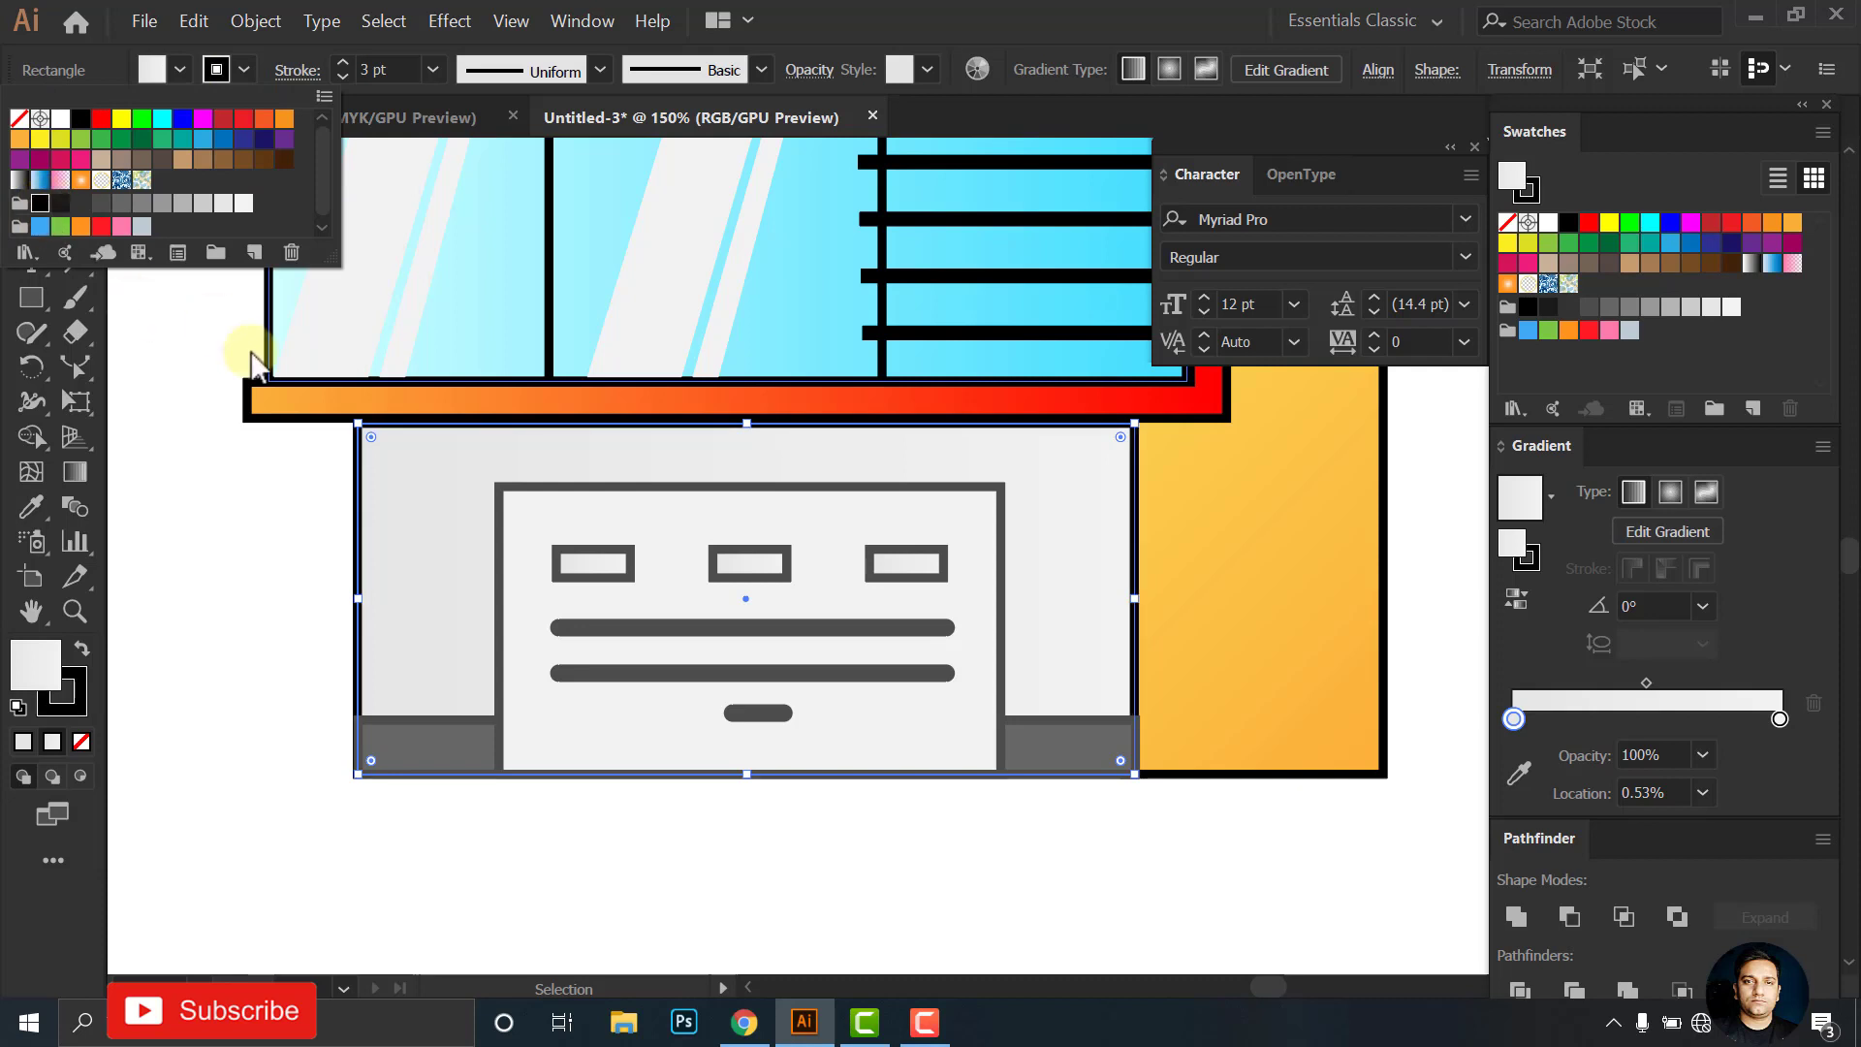
pyautogui.click(305, 483)
# Outline the inner panel group's shapes in black
pyautogui.click(465, 552)
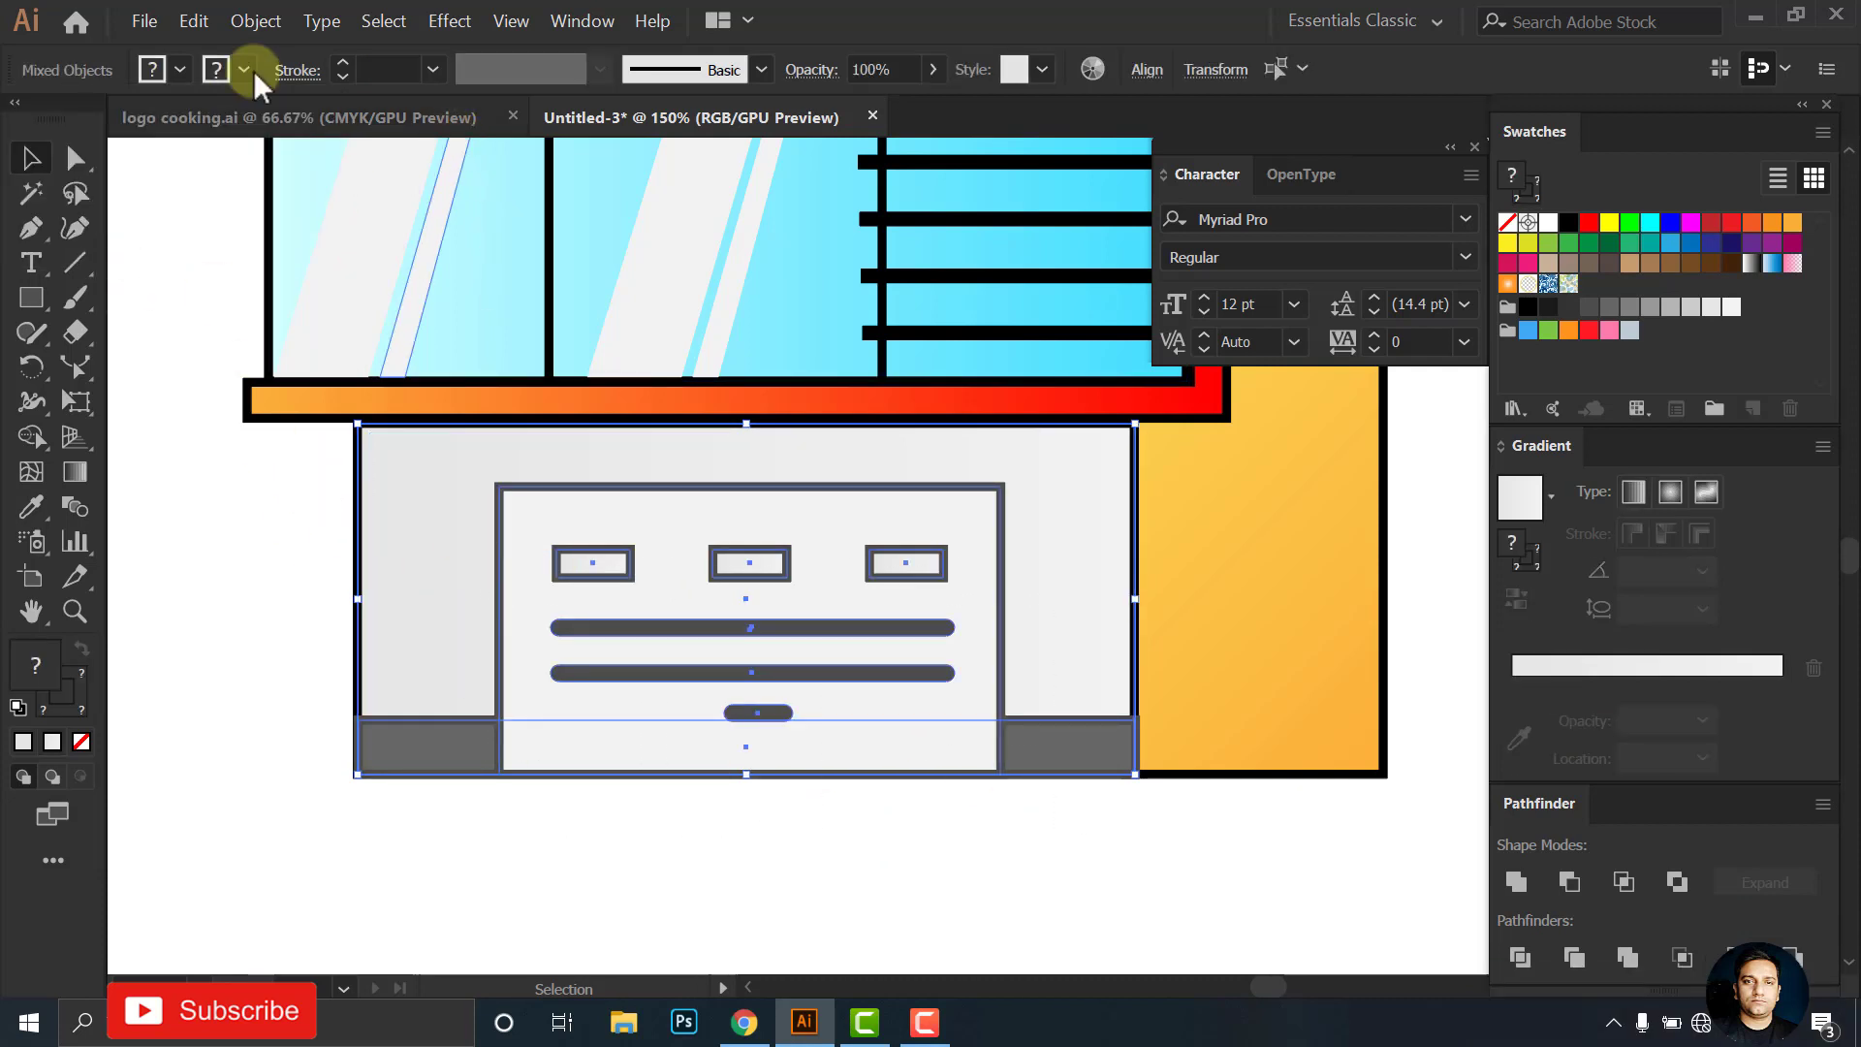
pyautogui.click(242, 70)
pyautogui.click(39, 202)
pyautogui.click(272, 563)
pyautogui.click(1066, 887)
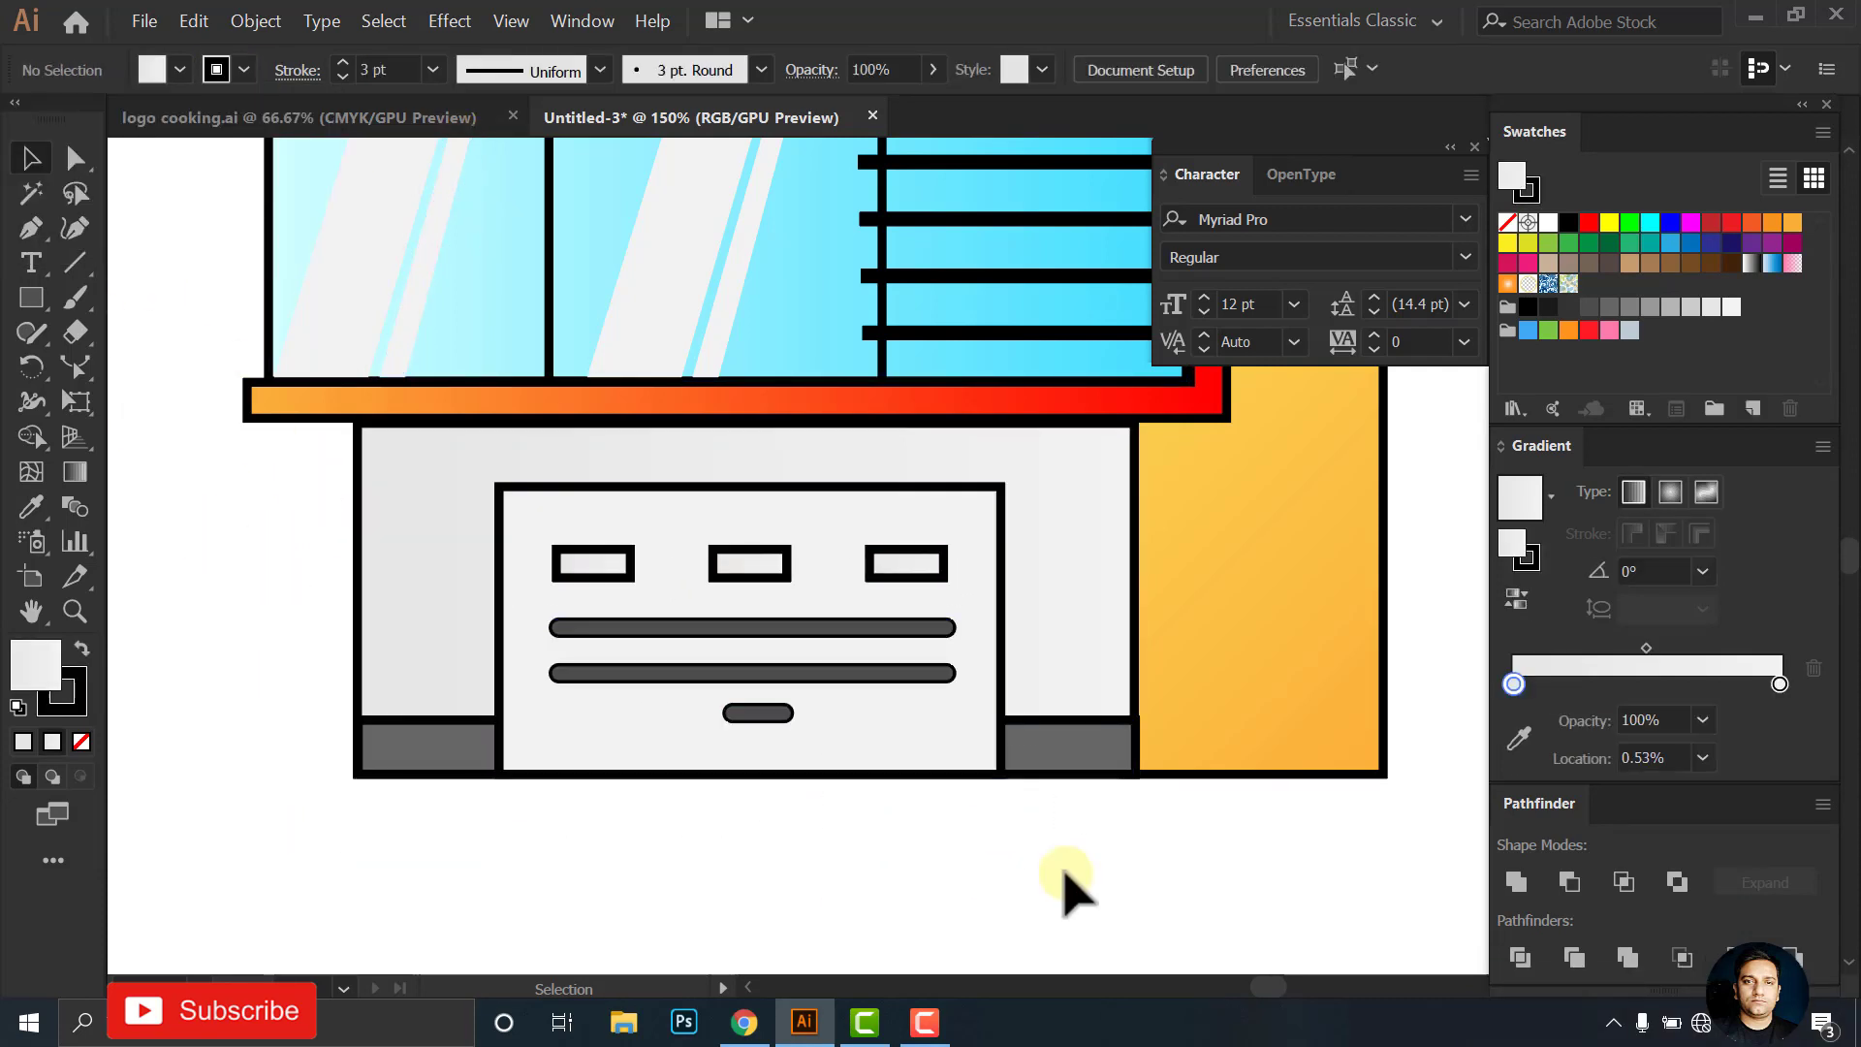
# Ungroup the inner panel and select its bars
pyautogui.click(930, 684)
pyautogui.rightClick(929, 684)
pyautogui.click(974, 504)
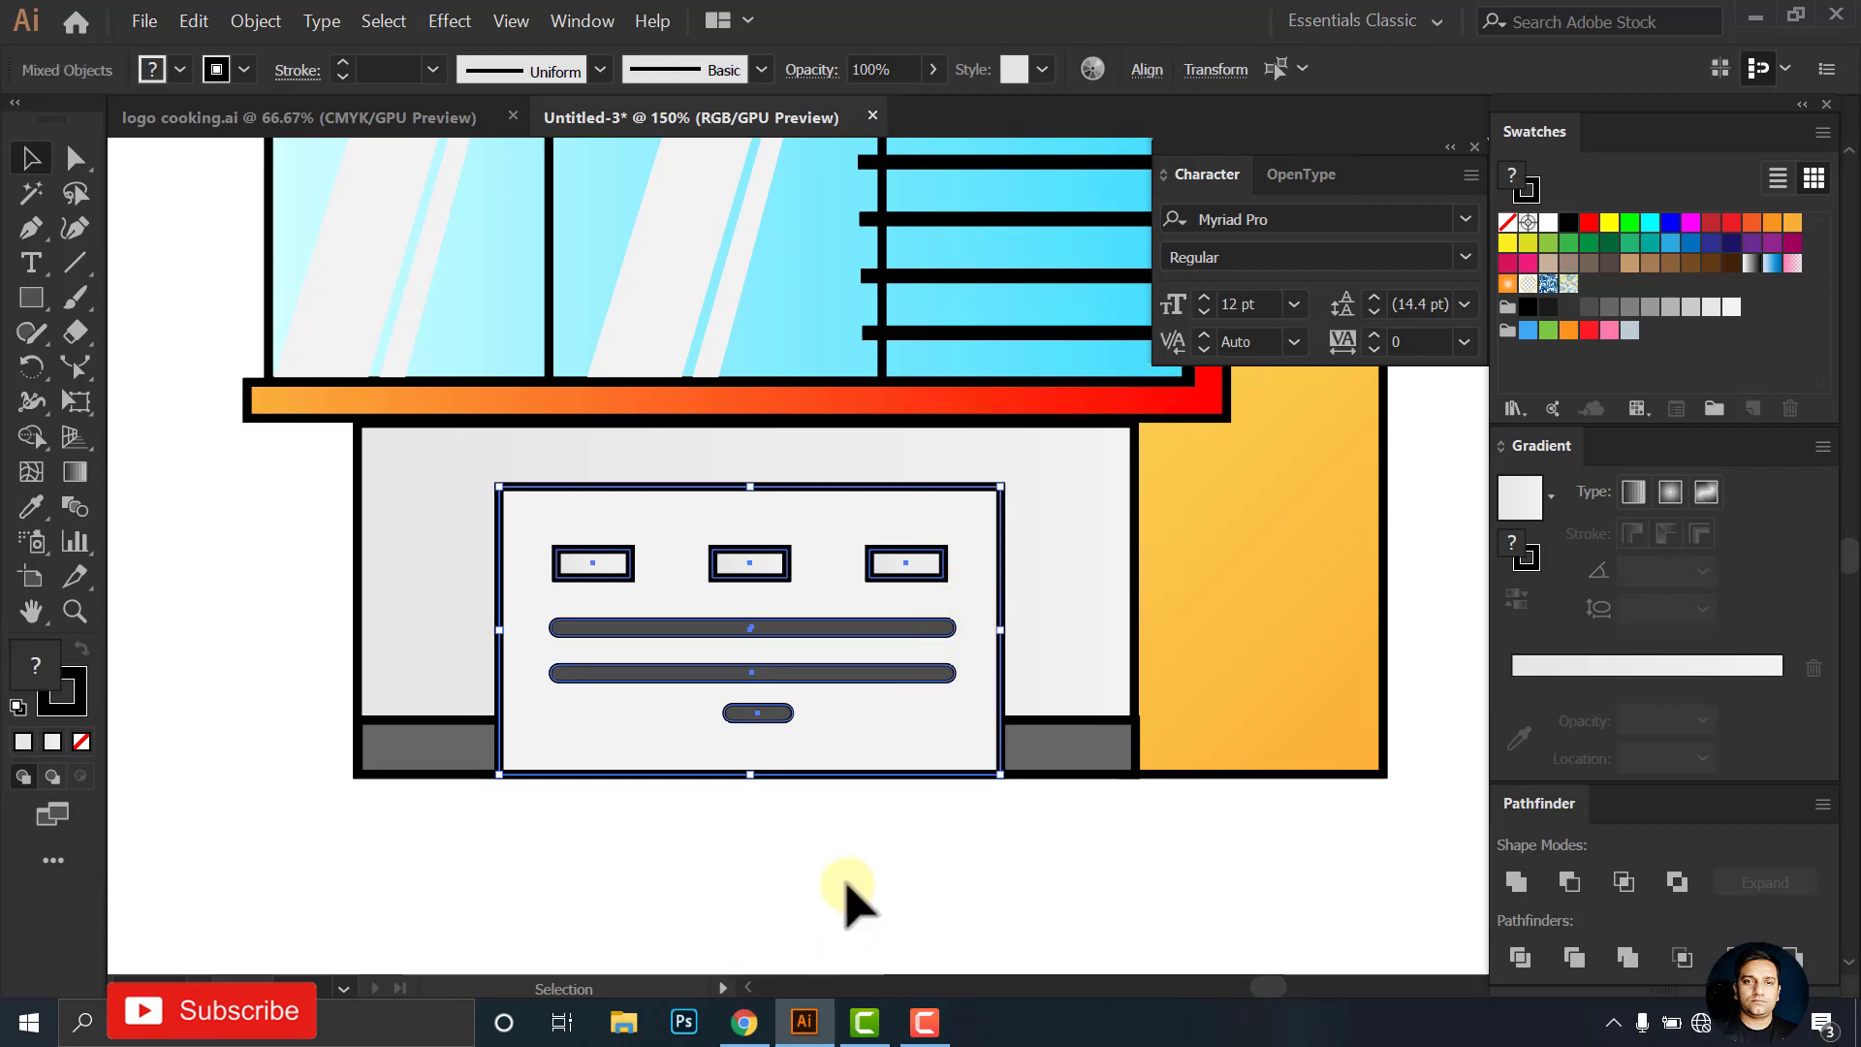
pyautogui.click(852, 893)
pyautogui.click(824, 676)
pyautogui.scroll(1, 707, 669)
pyautogui.scroll(1, 714, 672)
pyautogui.keyDown('shift'); pyautogui.click(776, 593); pyautogui.keyUp('shift')
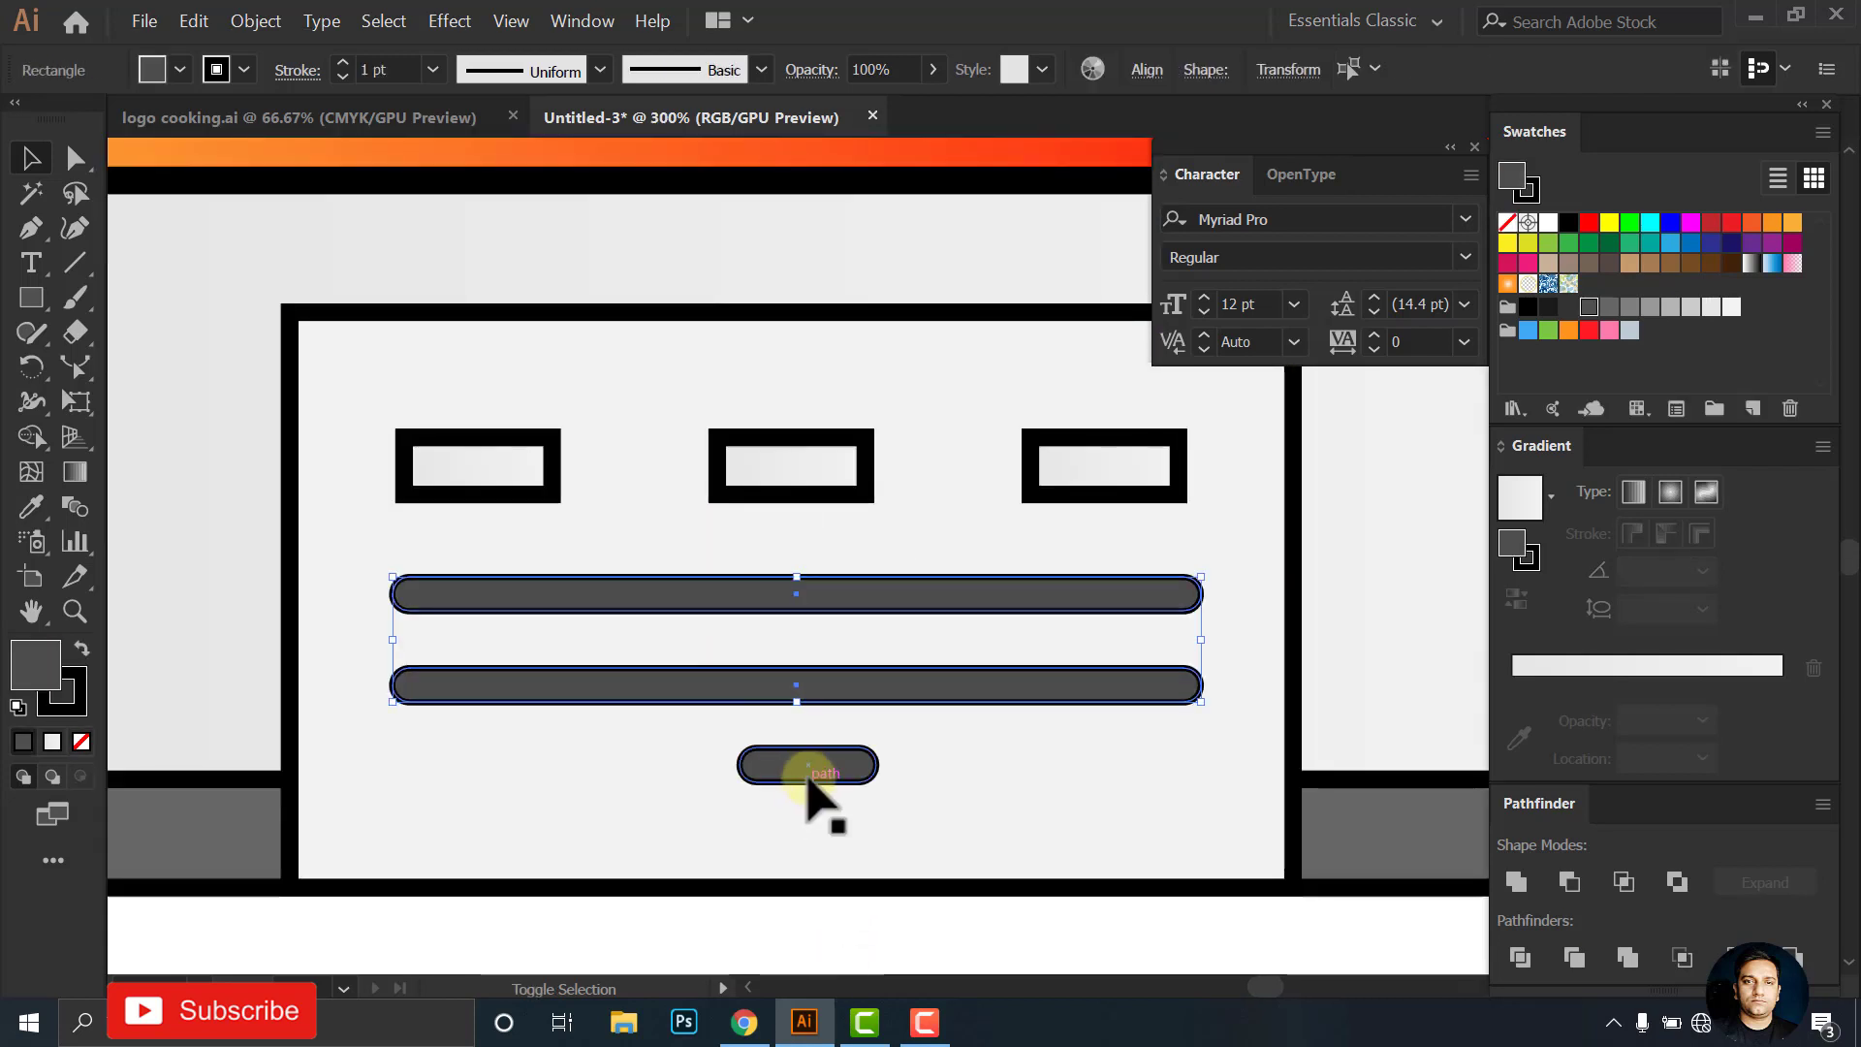
pyautogui.keyDown('shift'); pyautogui.click(813, 766); pyautogui.keyUp('shift')
# Make the bars solid black with no stroke
pyautogui.click(180, 69)
pyautogui.click(41, 201)
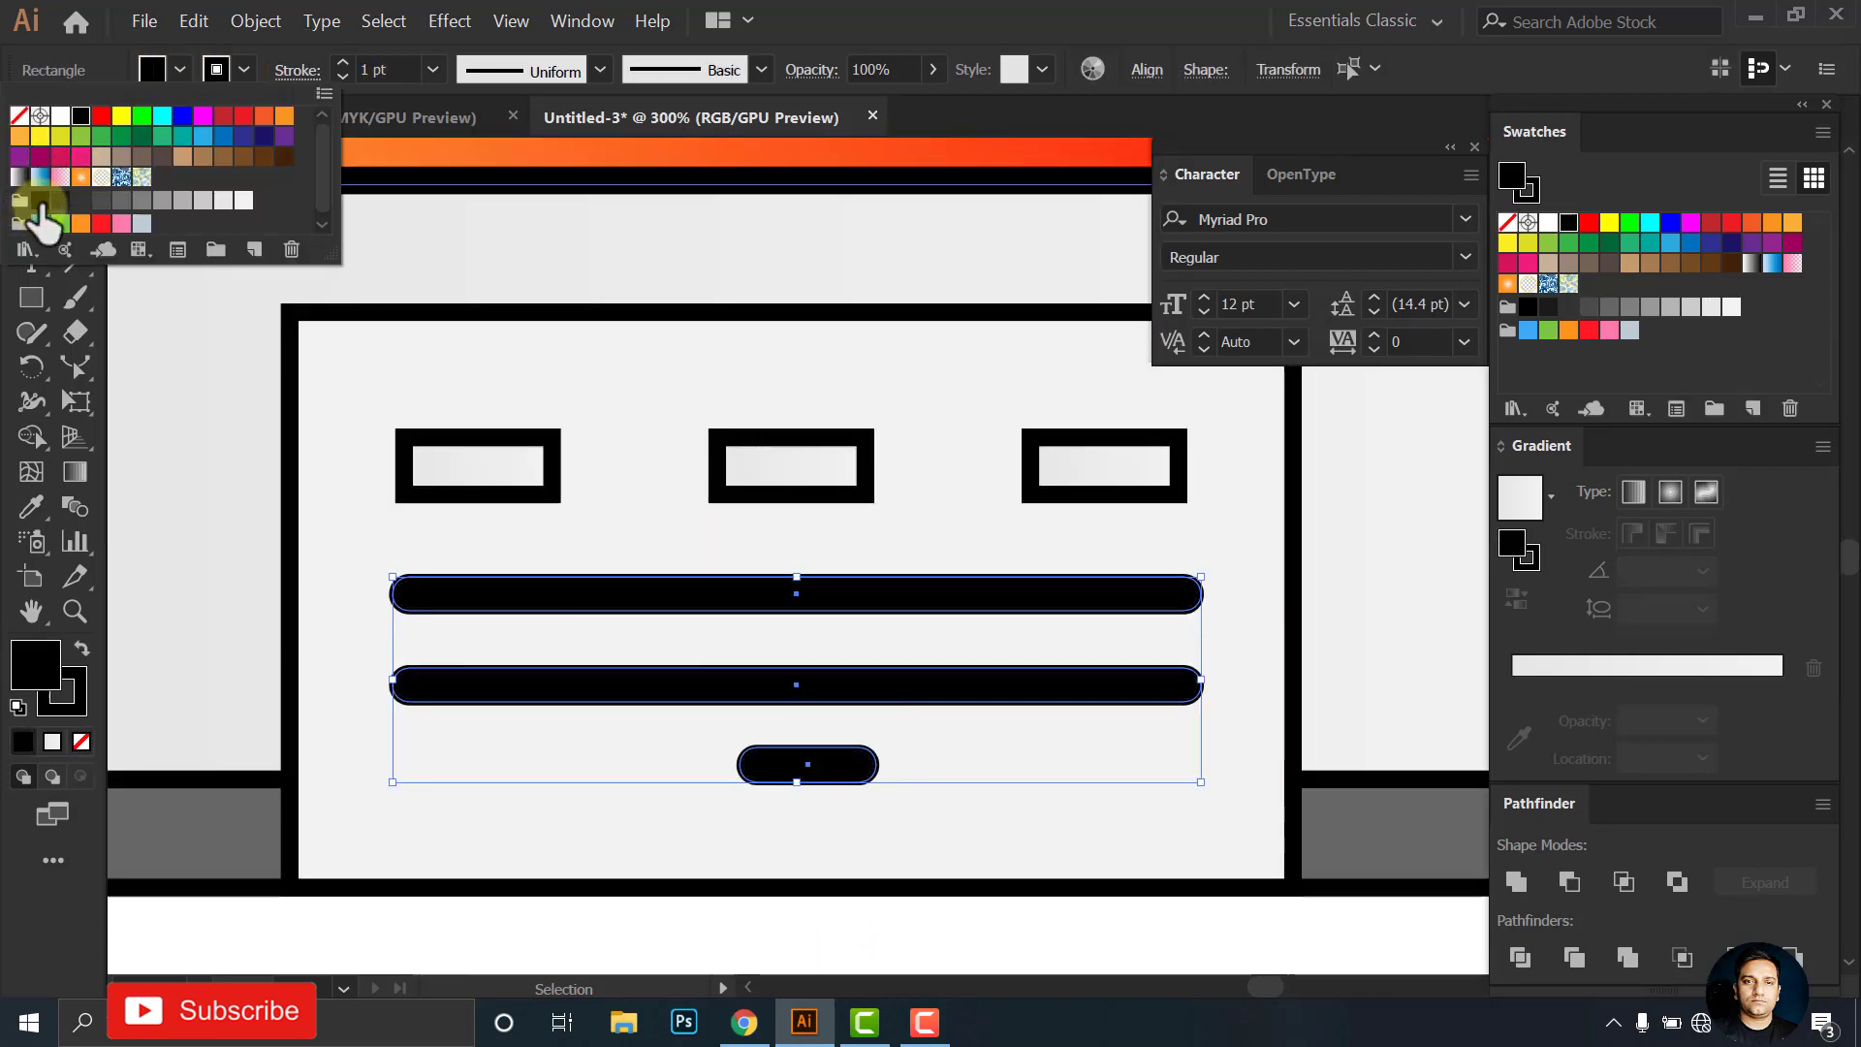
pyautogui.click(238, 68)
pyautogui.click(18, 115)
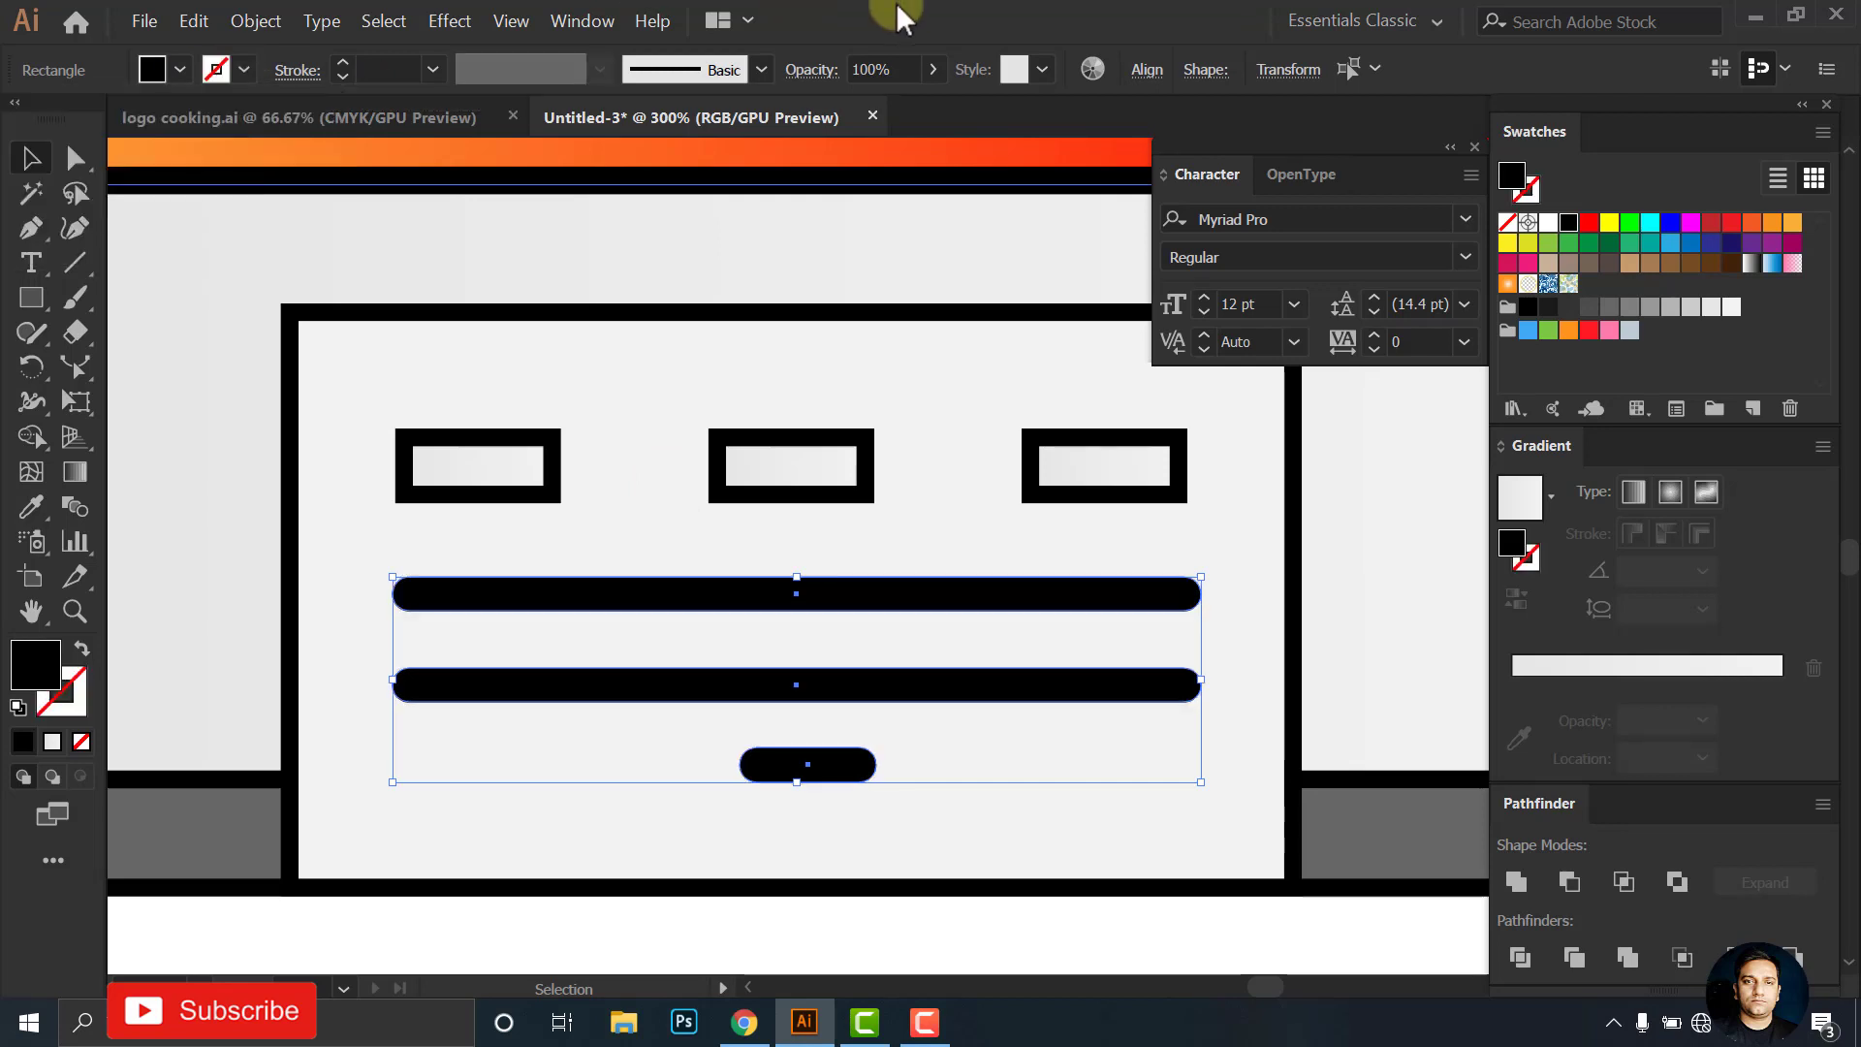
pyautogui.scroll(-1, 724, 296)
pyautogui.scroll(-1, 725, 308)
pyautogui.moveTo(914, 540); pyautogui.dragTo(910, 655)
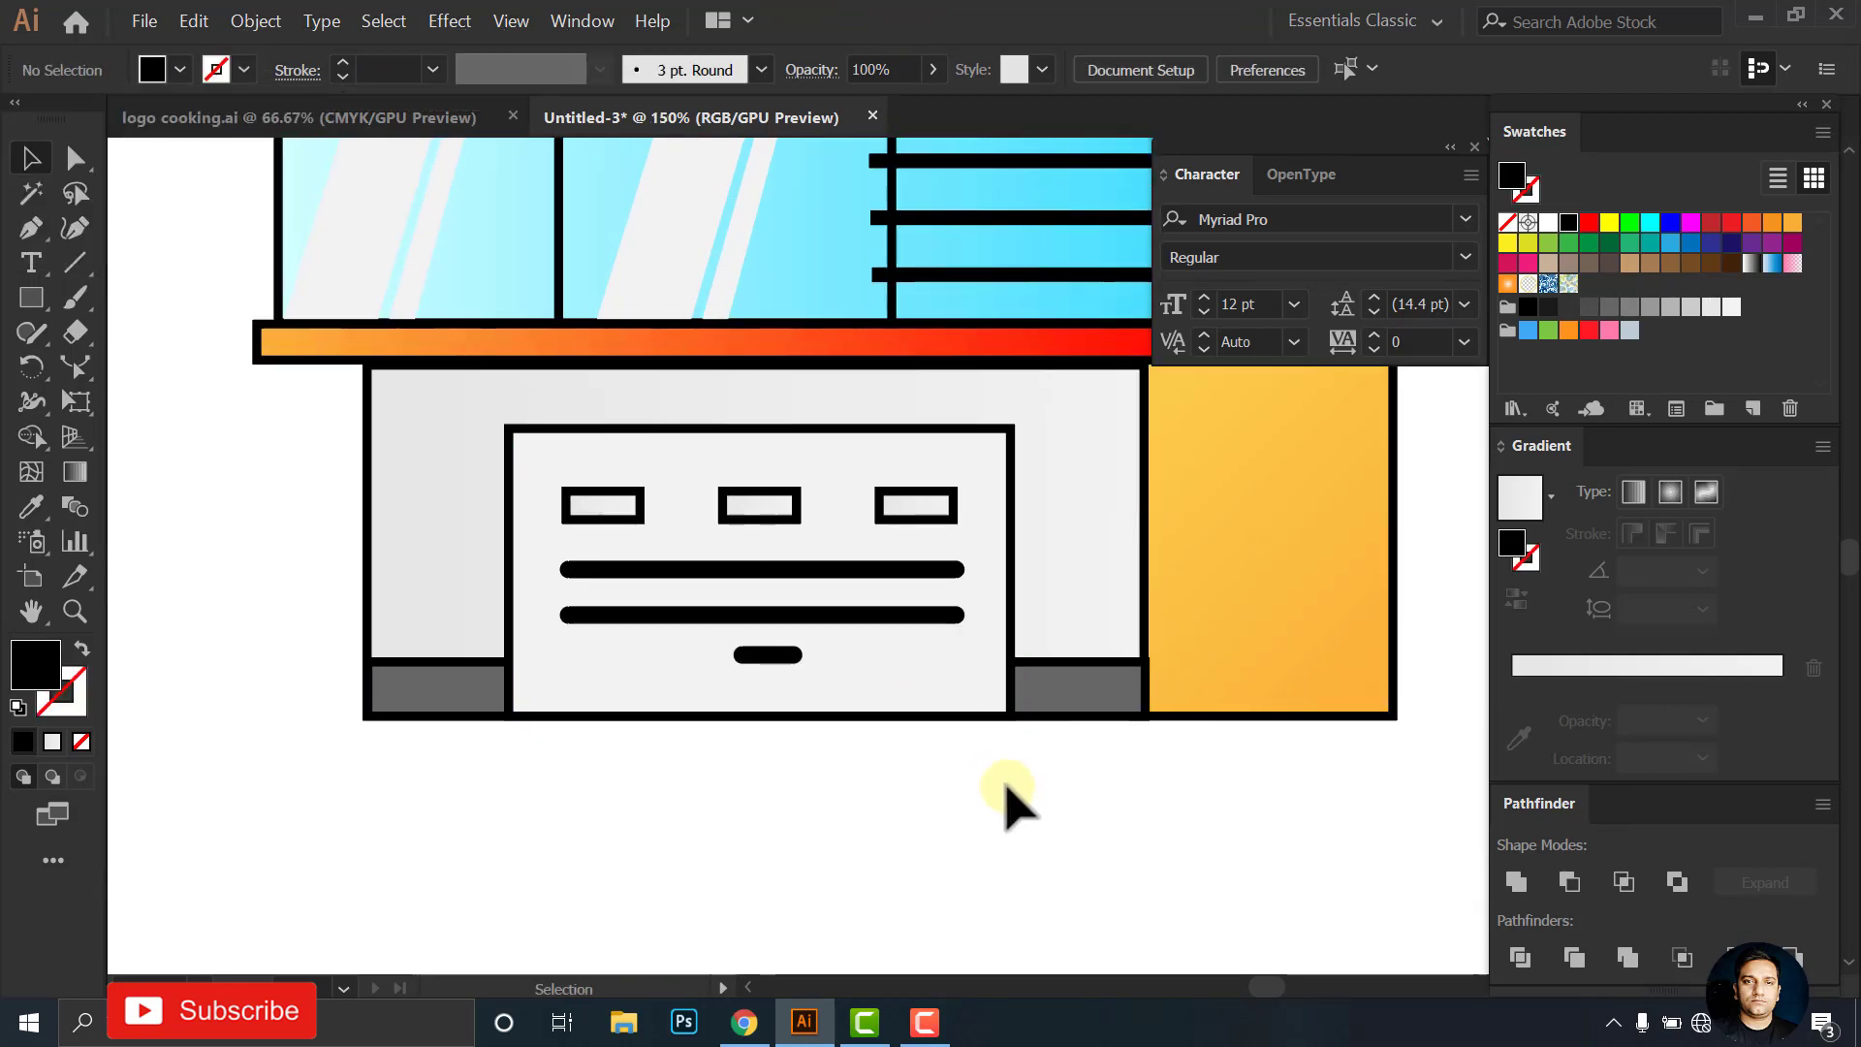
pyautogui.click(1010, 659)
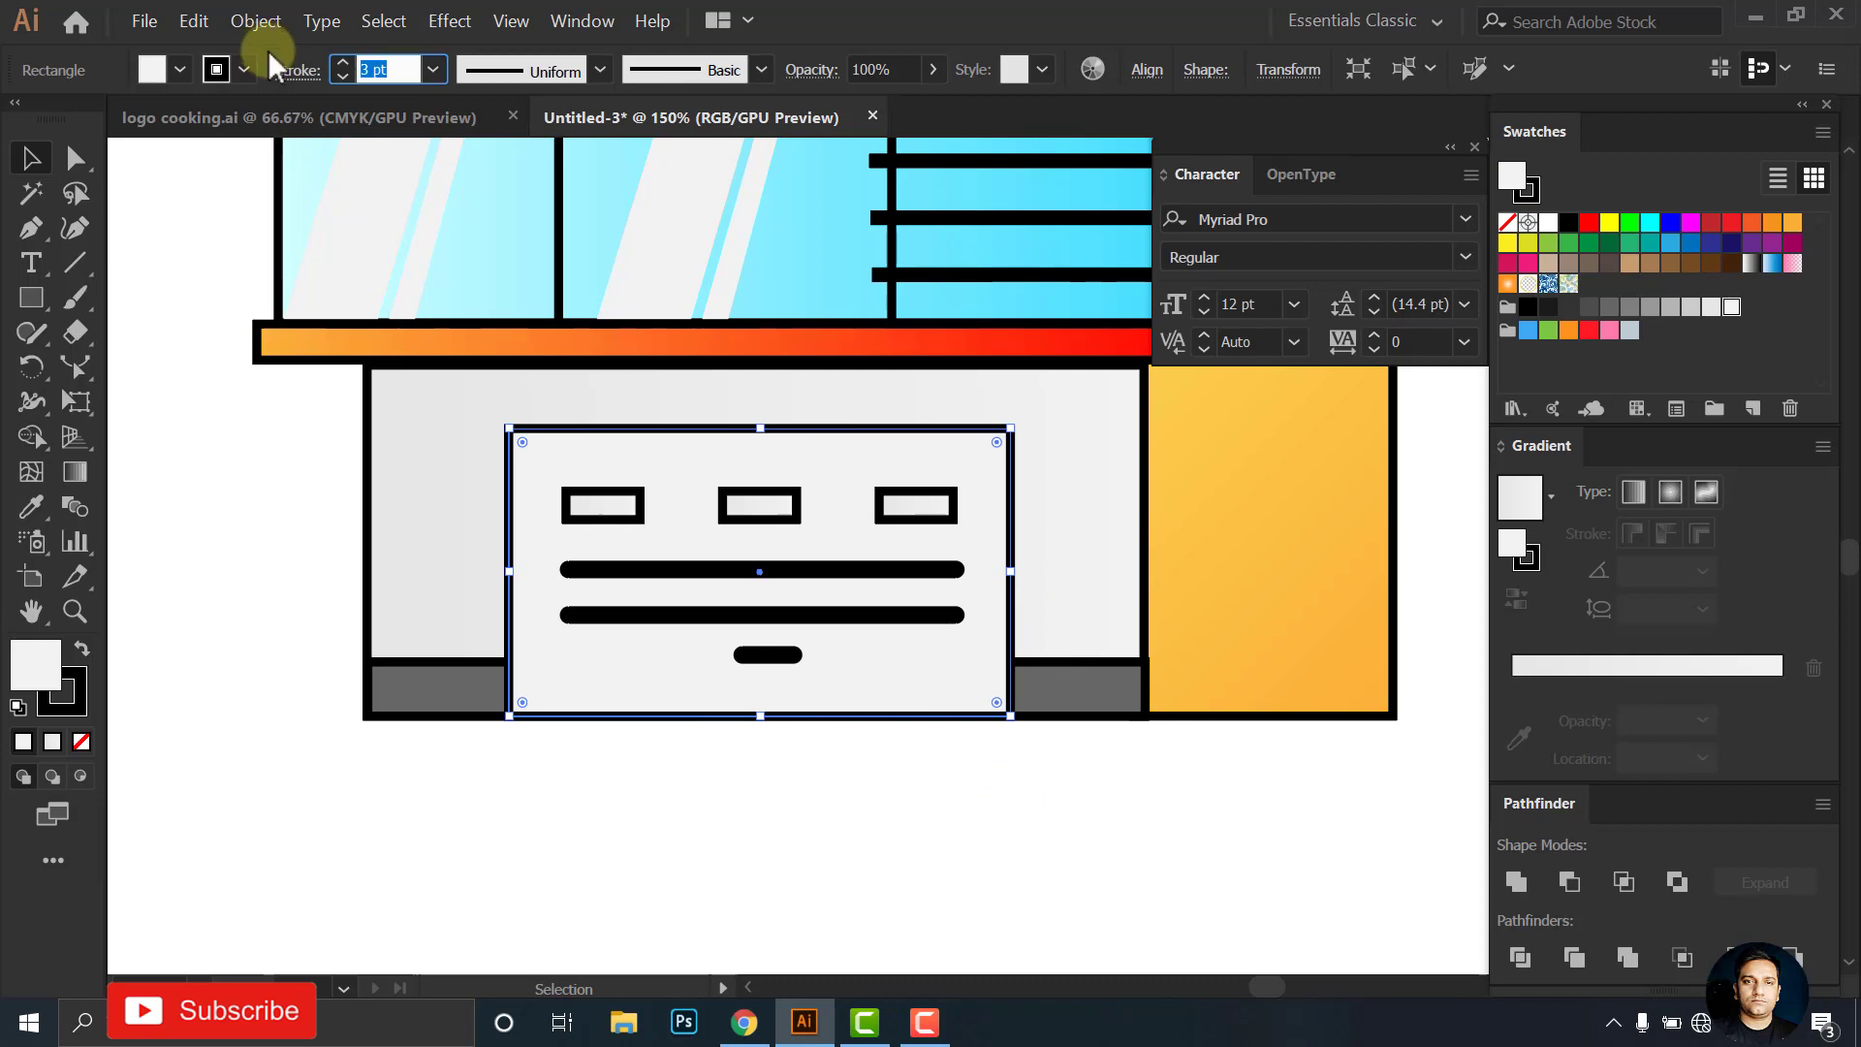
# Try a 5 pt outline on the inner panel, then set it back to 3 pt
pyautogui.write('5')
pyautogui.press('Return')
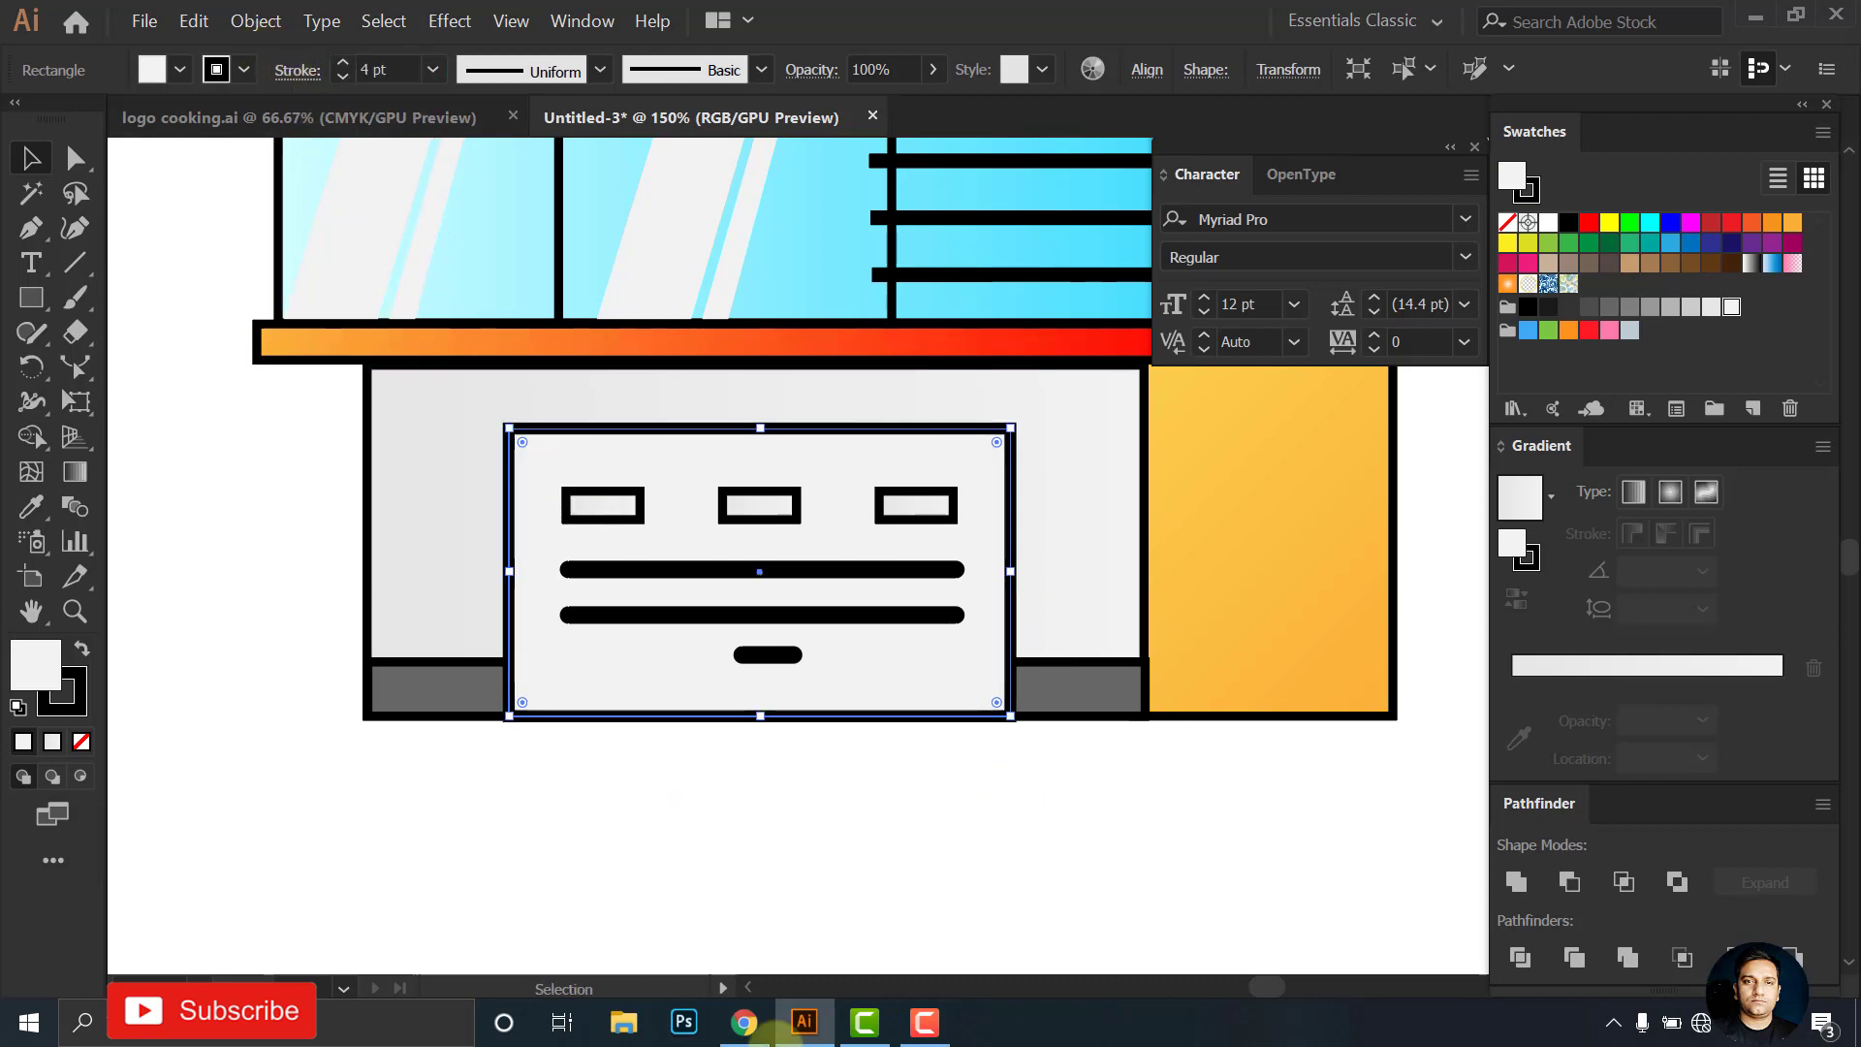
pyautogui.click(787, 890)
pyautogui.click(729, 717)
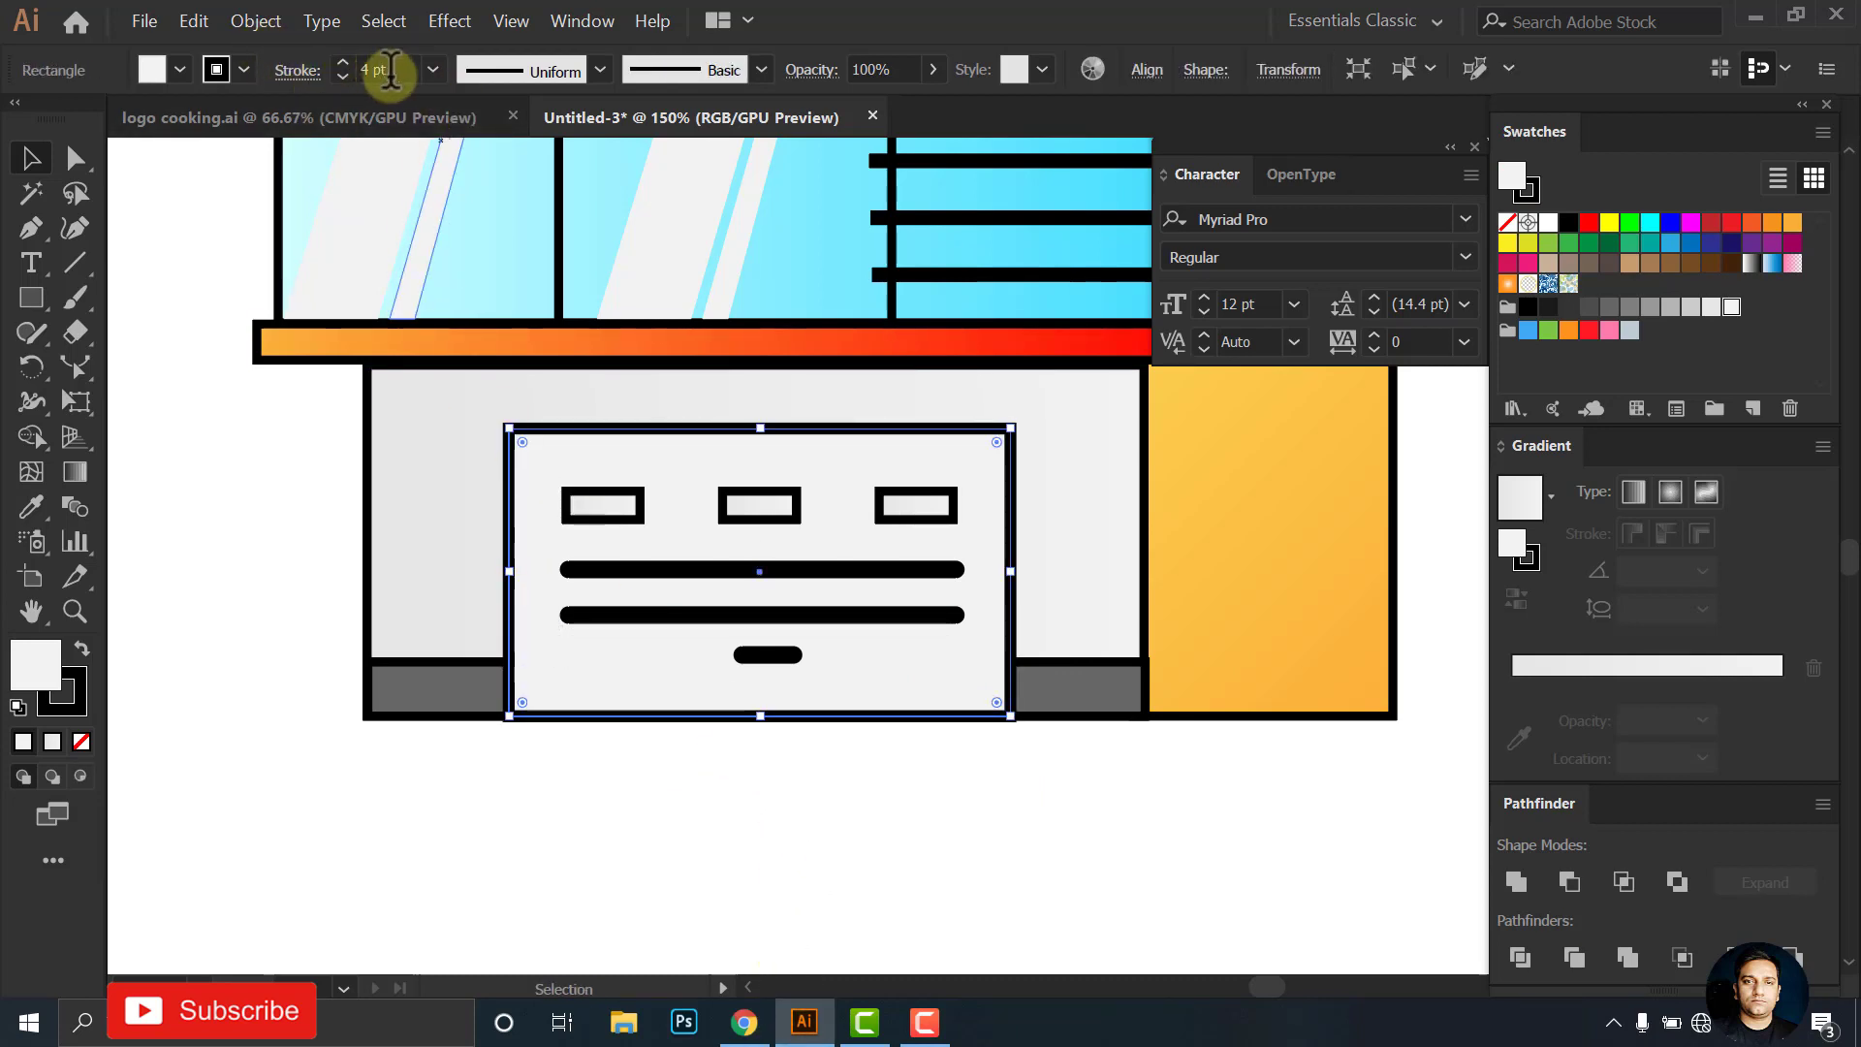
pyautogui.click(342, 76)
pyautogui.click(781, 804)
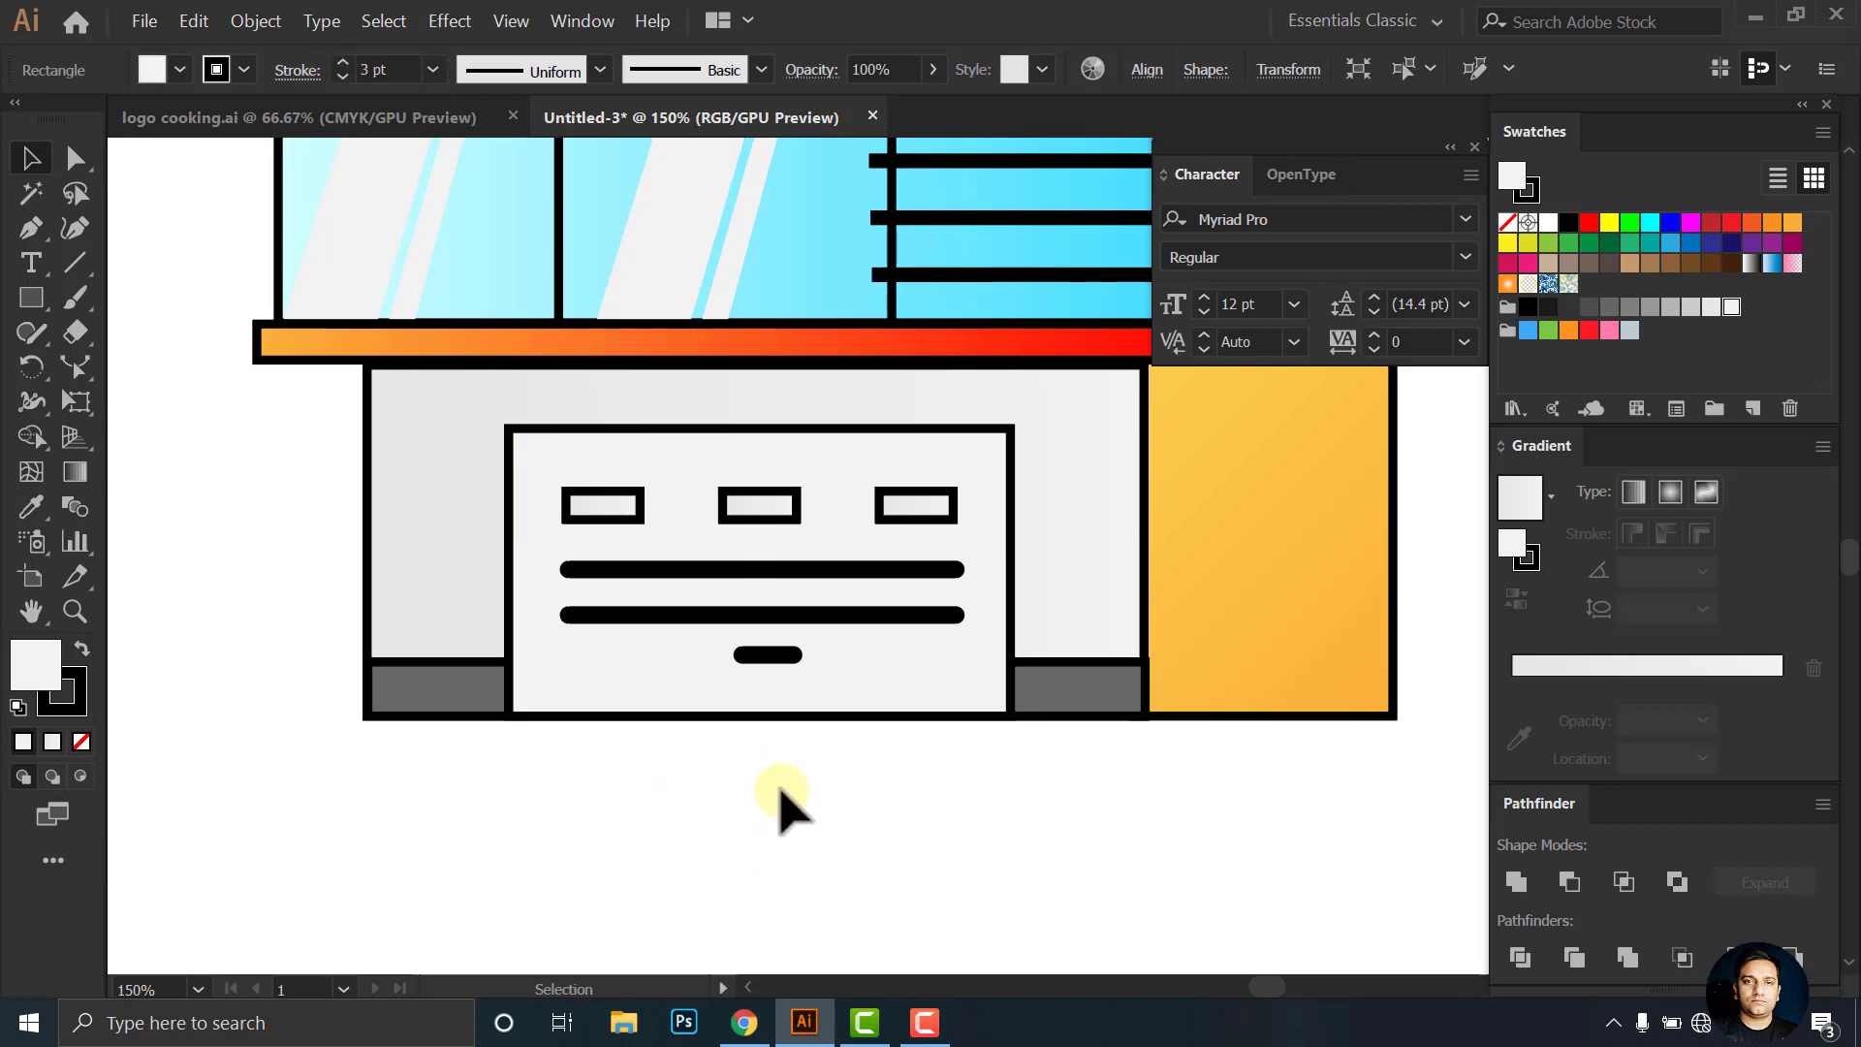
# Set the orange-red pillar cap's gradient angle to -45°
pyautogui.hotkey('ctrl', '-')
pyautogui.hotkey('ctrl', '-')
pyautogui.scroll(1, 894, 630)
pyautogui.moveTo(715, 519); pyautogui.dragTo(790, 652)
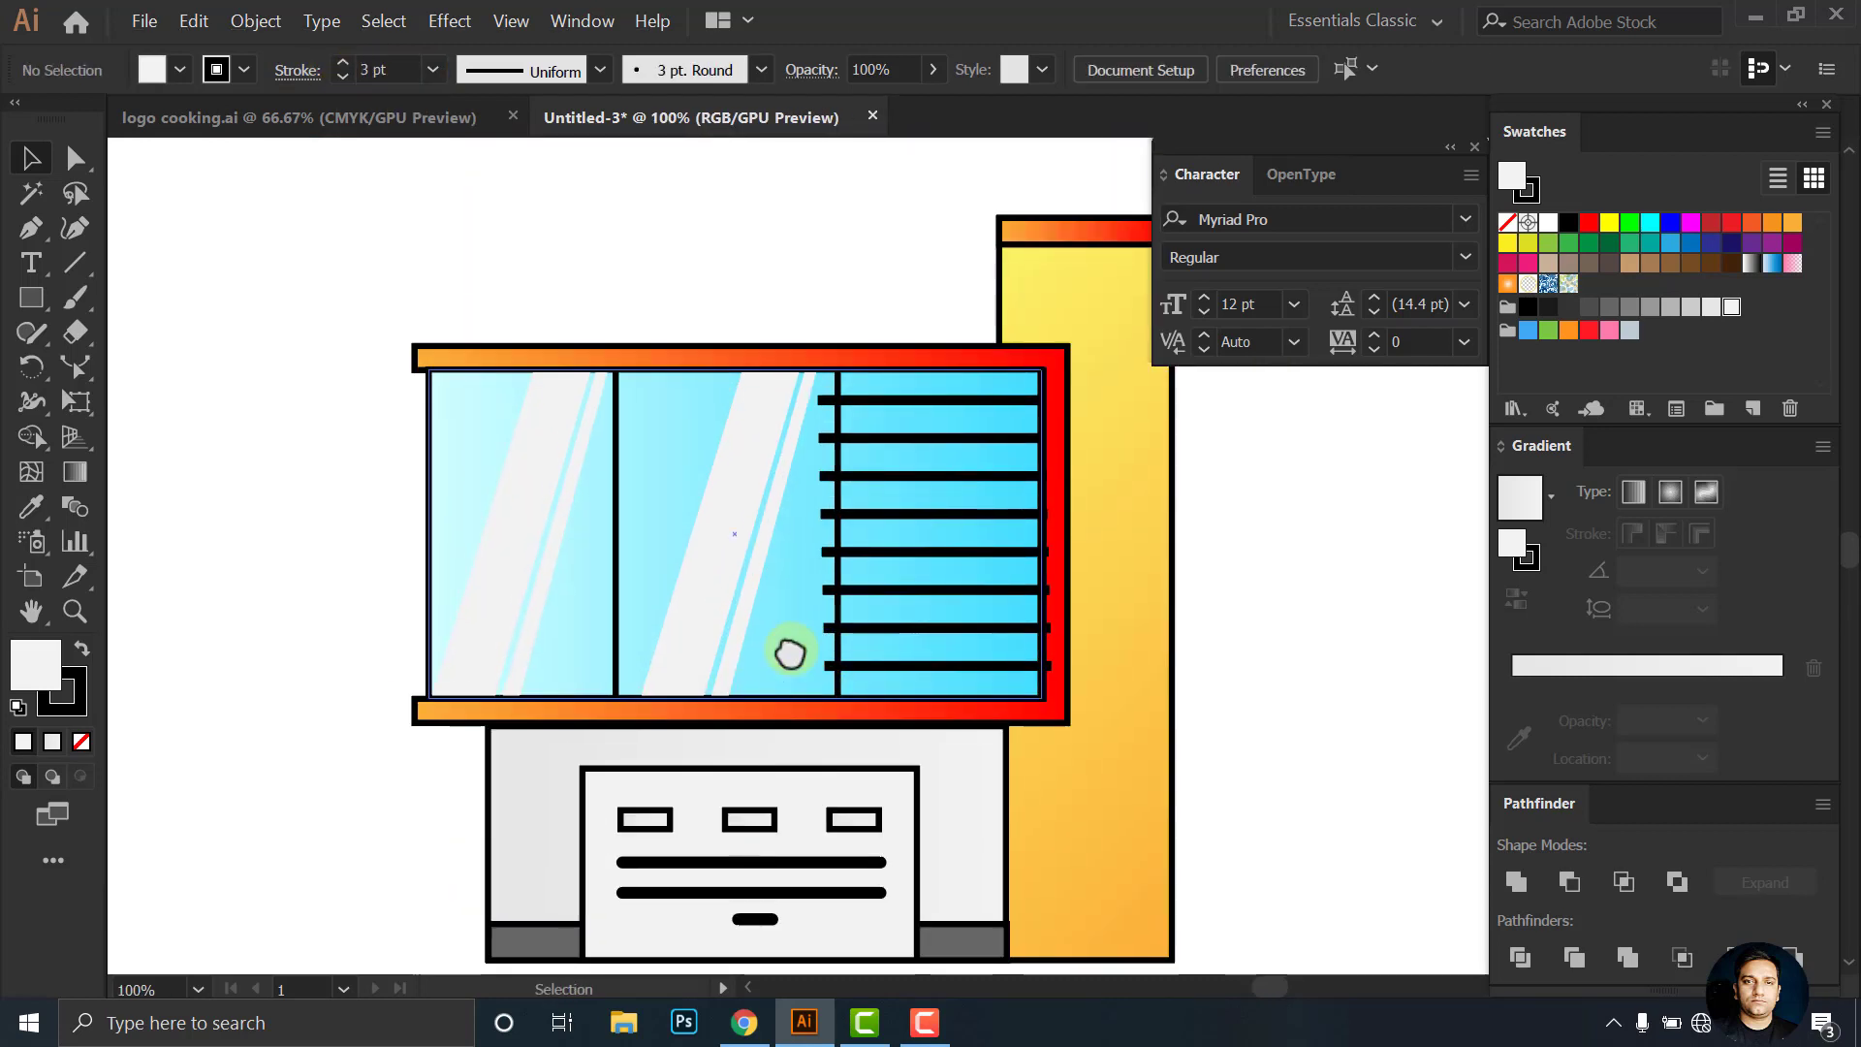
pyautogui.moveTo(990, 628); pyautogui.dragTo(916, 671)
pyautogui.click(931, 197)
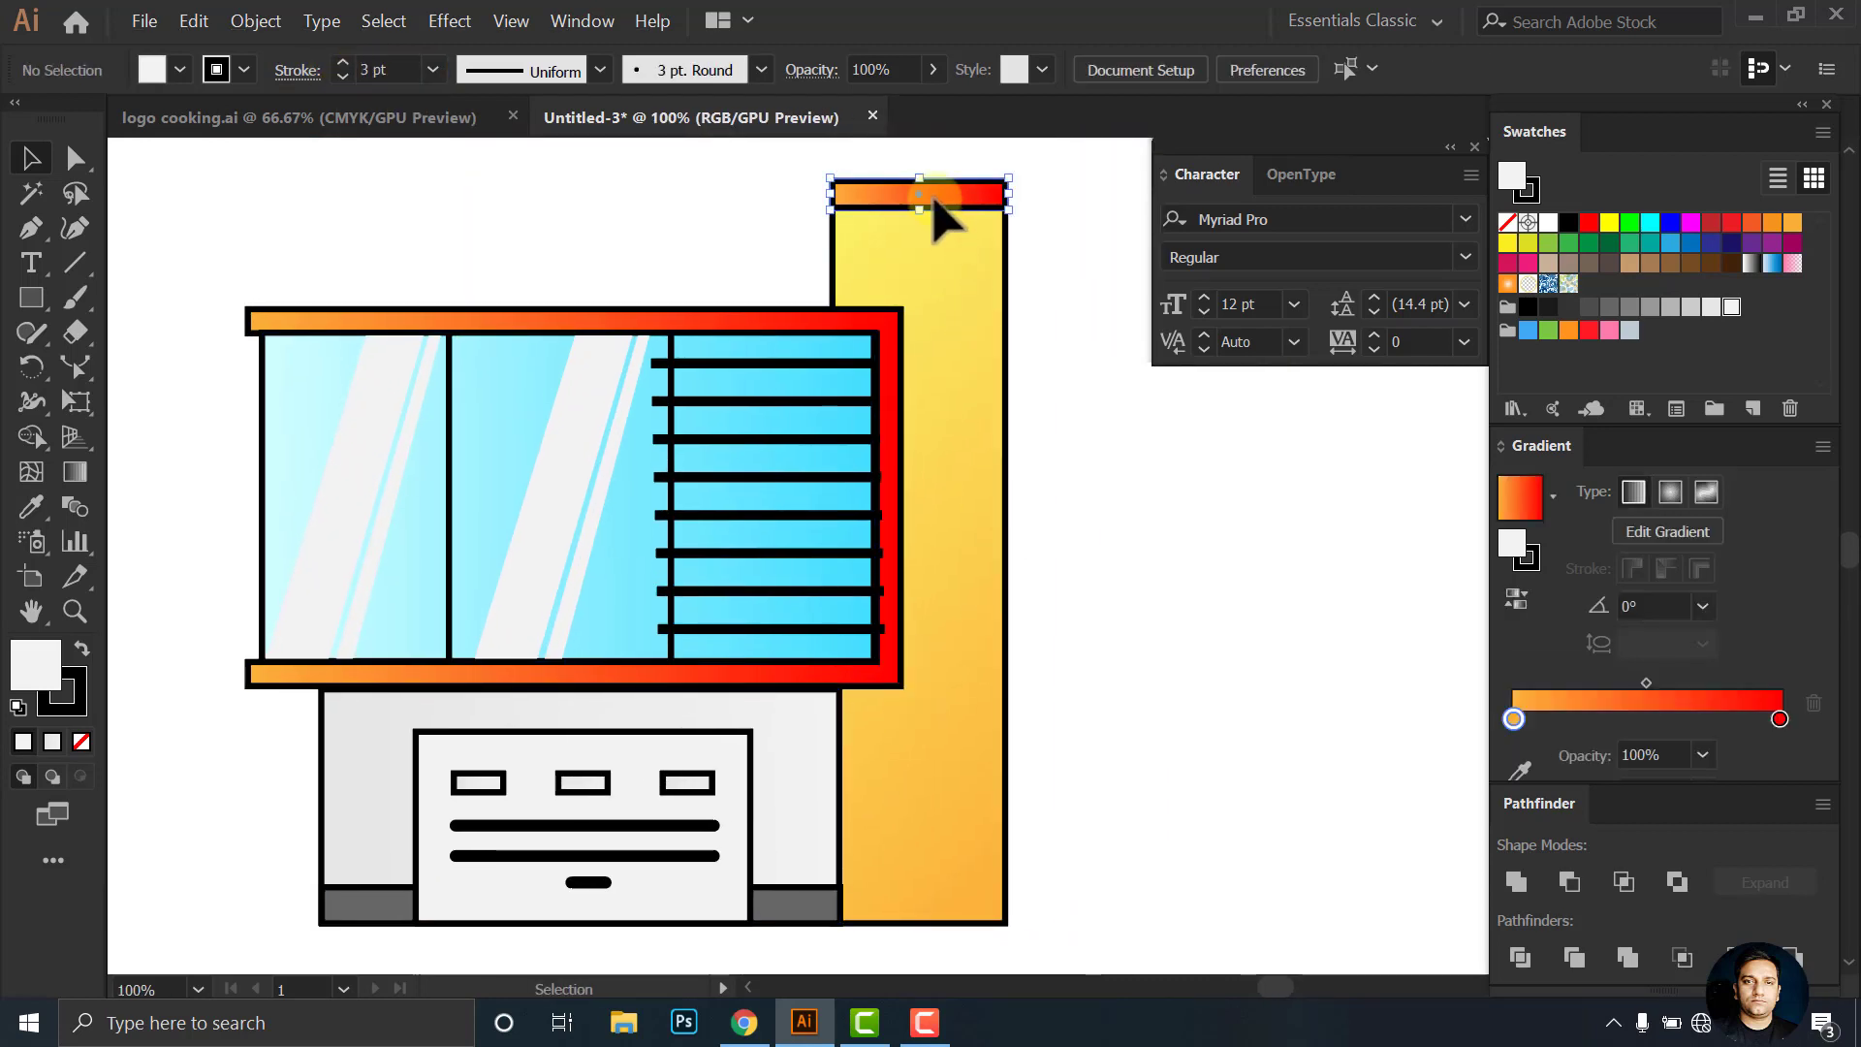
pyautogui.moveTo(1702, 606); pyautogui.dragTo(1726, 419)
pyautogui.click(1735, 388)
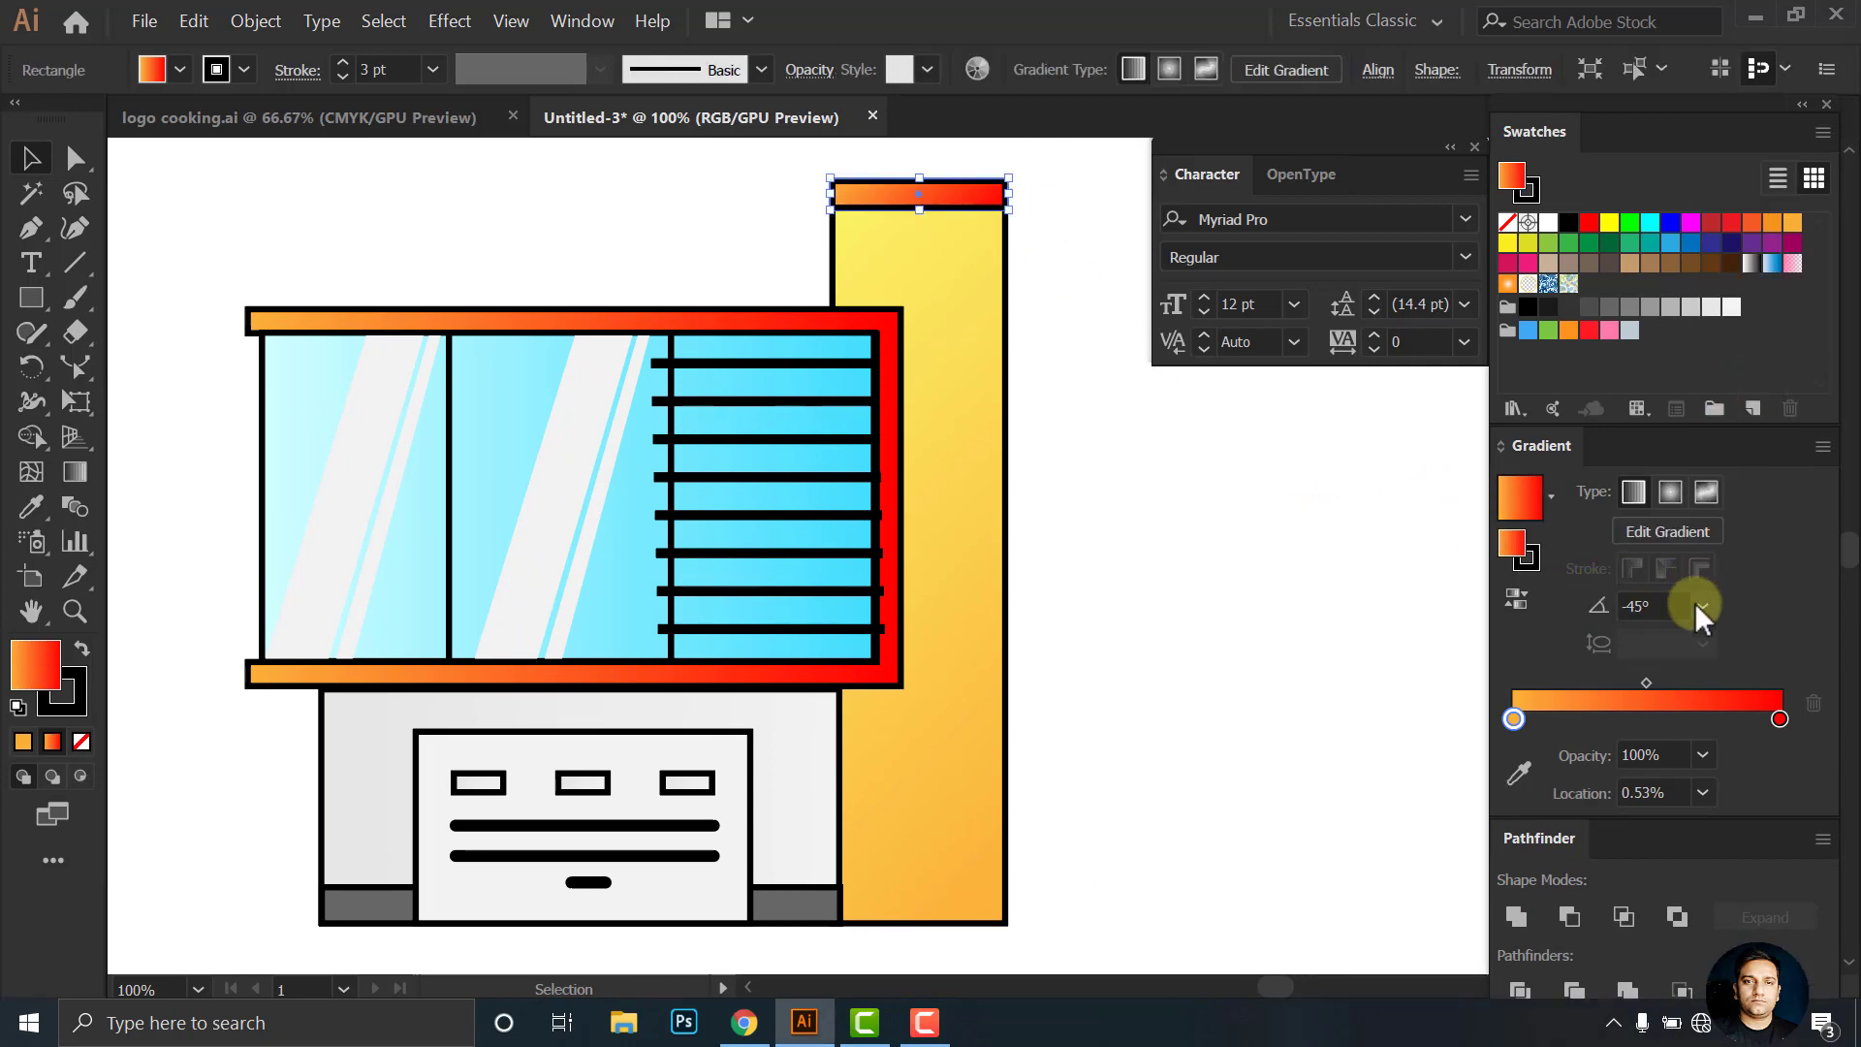
pyautogui.click(1701, 605)
pyautogui.click(1735, 385)
pyautogui.click(1204, 498)
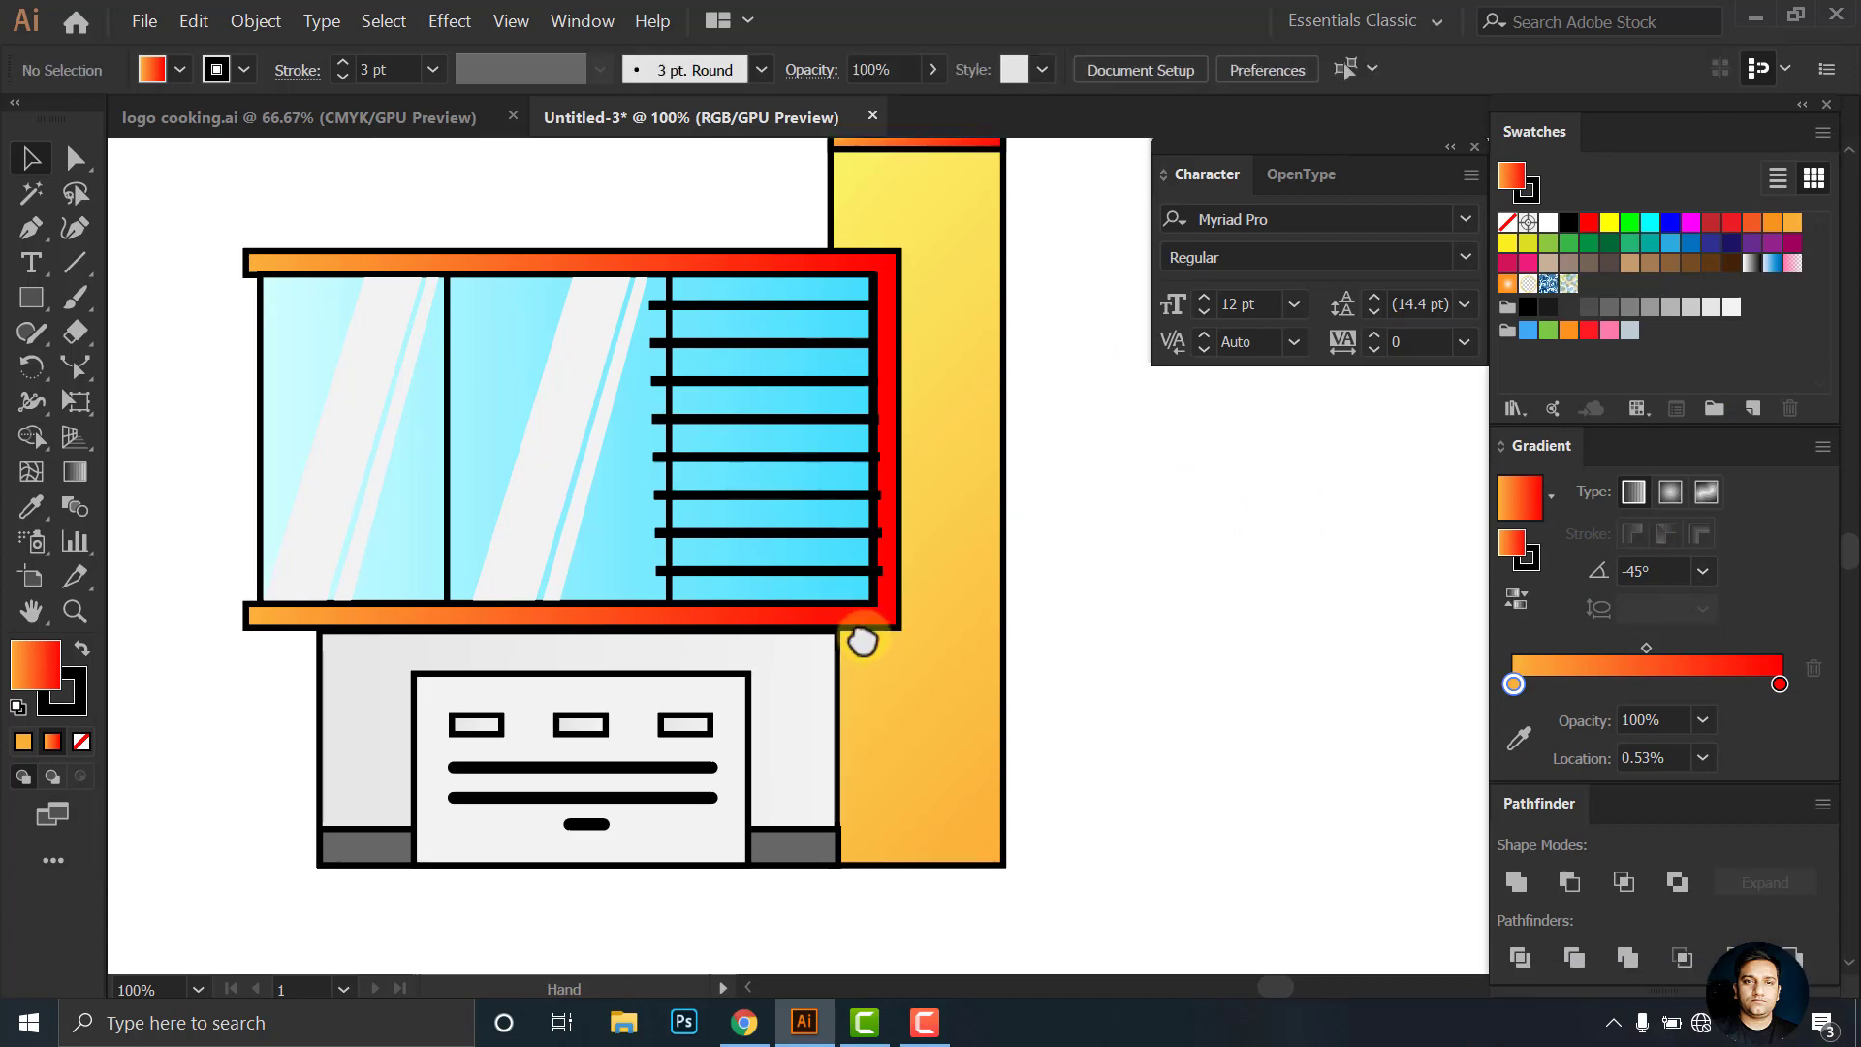
# Select the light grey base strip at the bottom of the building
pyautogui.scroll(-1, 1009, 649)
pyautogui.hscroll(2, 1005, 654)
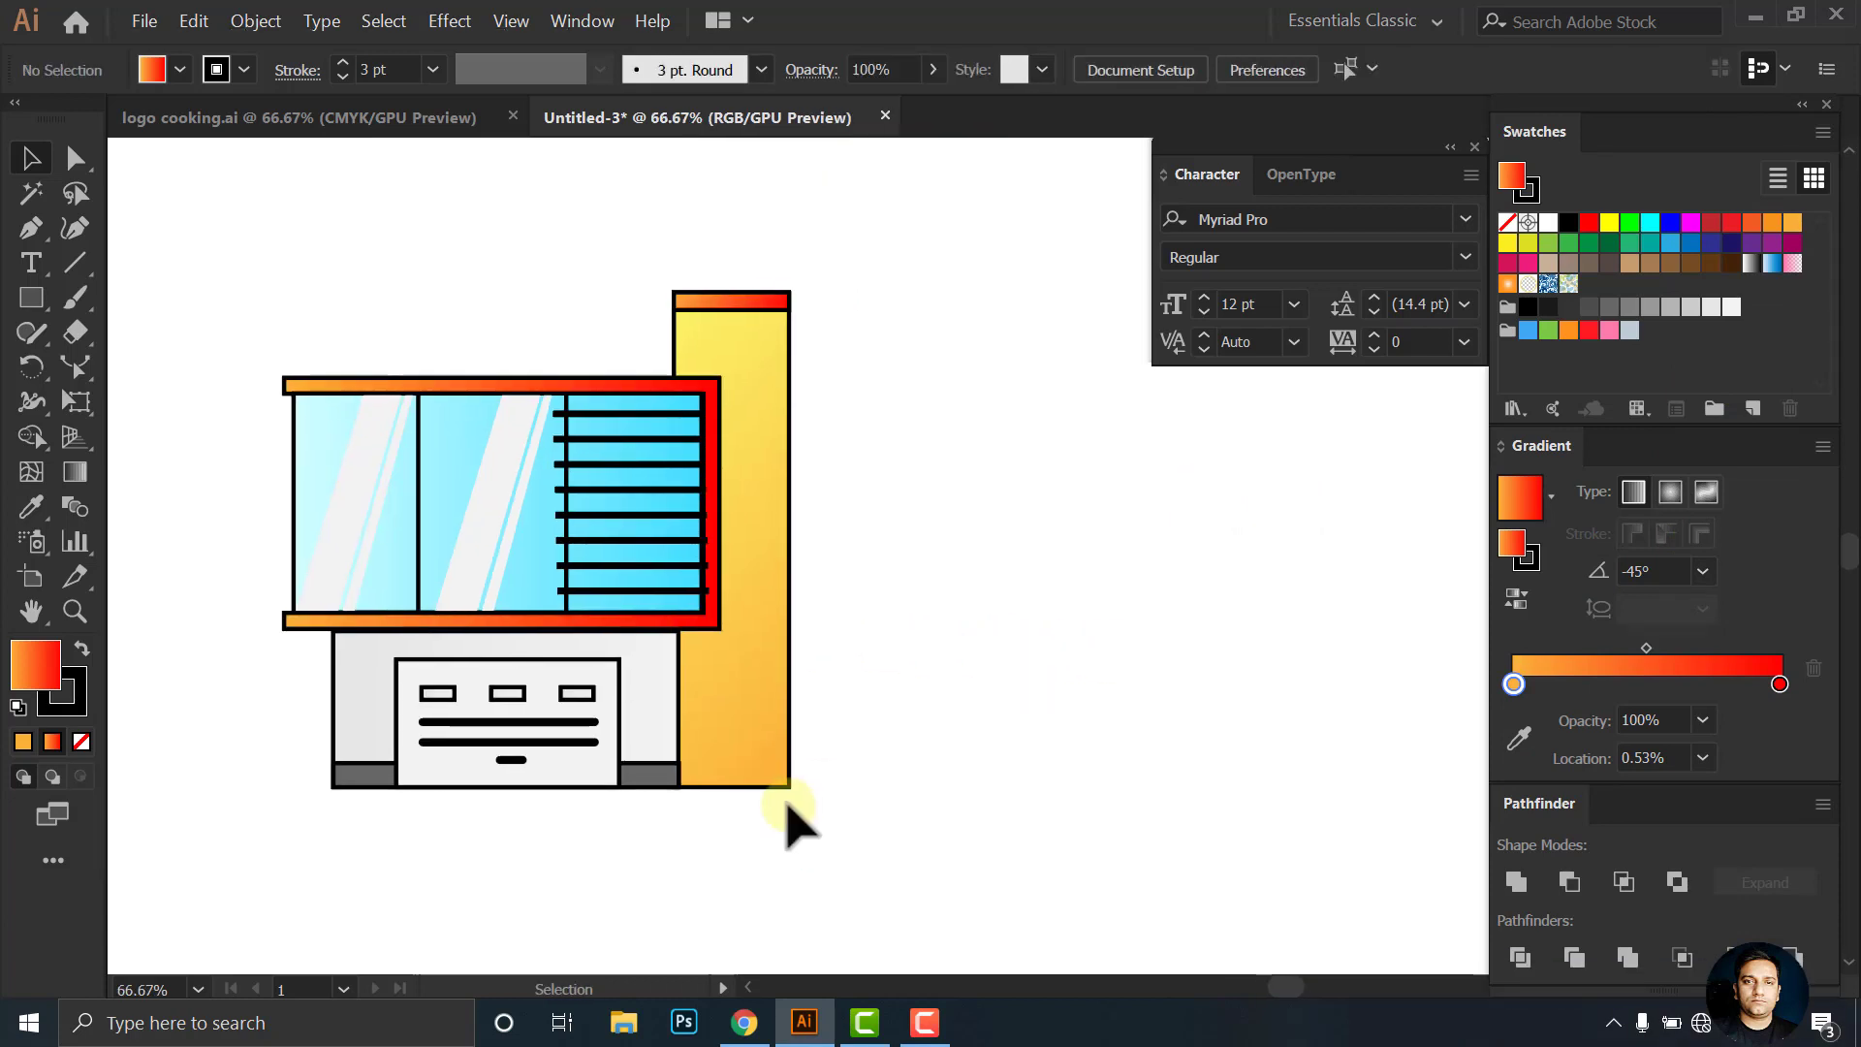
pyautogui.click(631, 771)
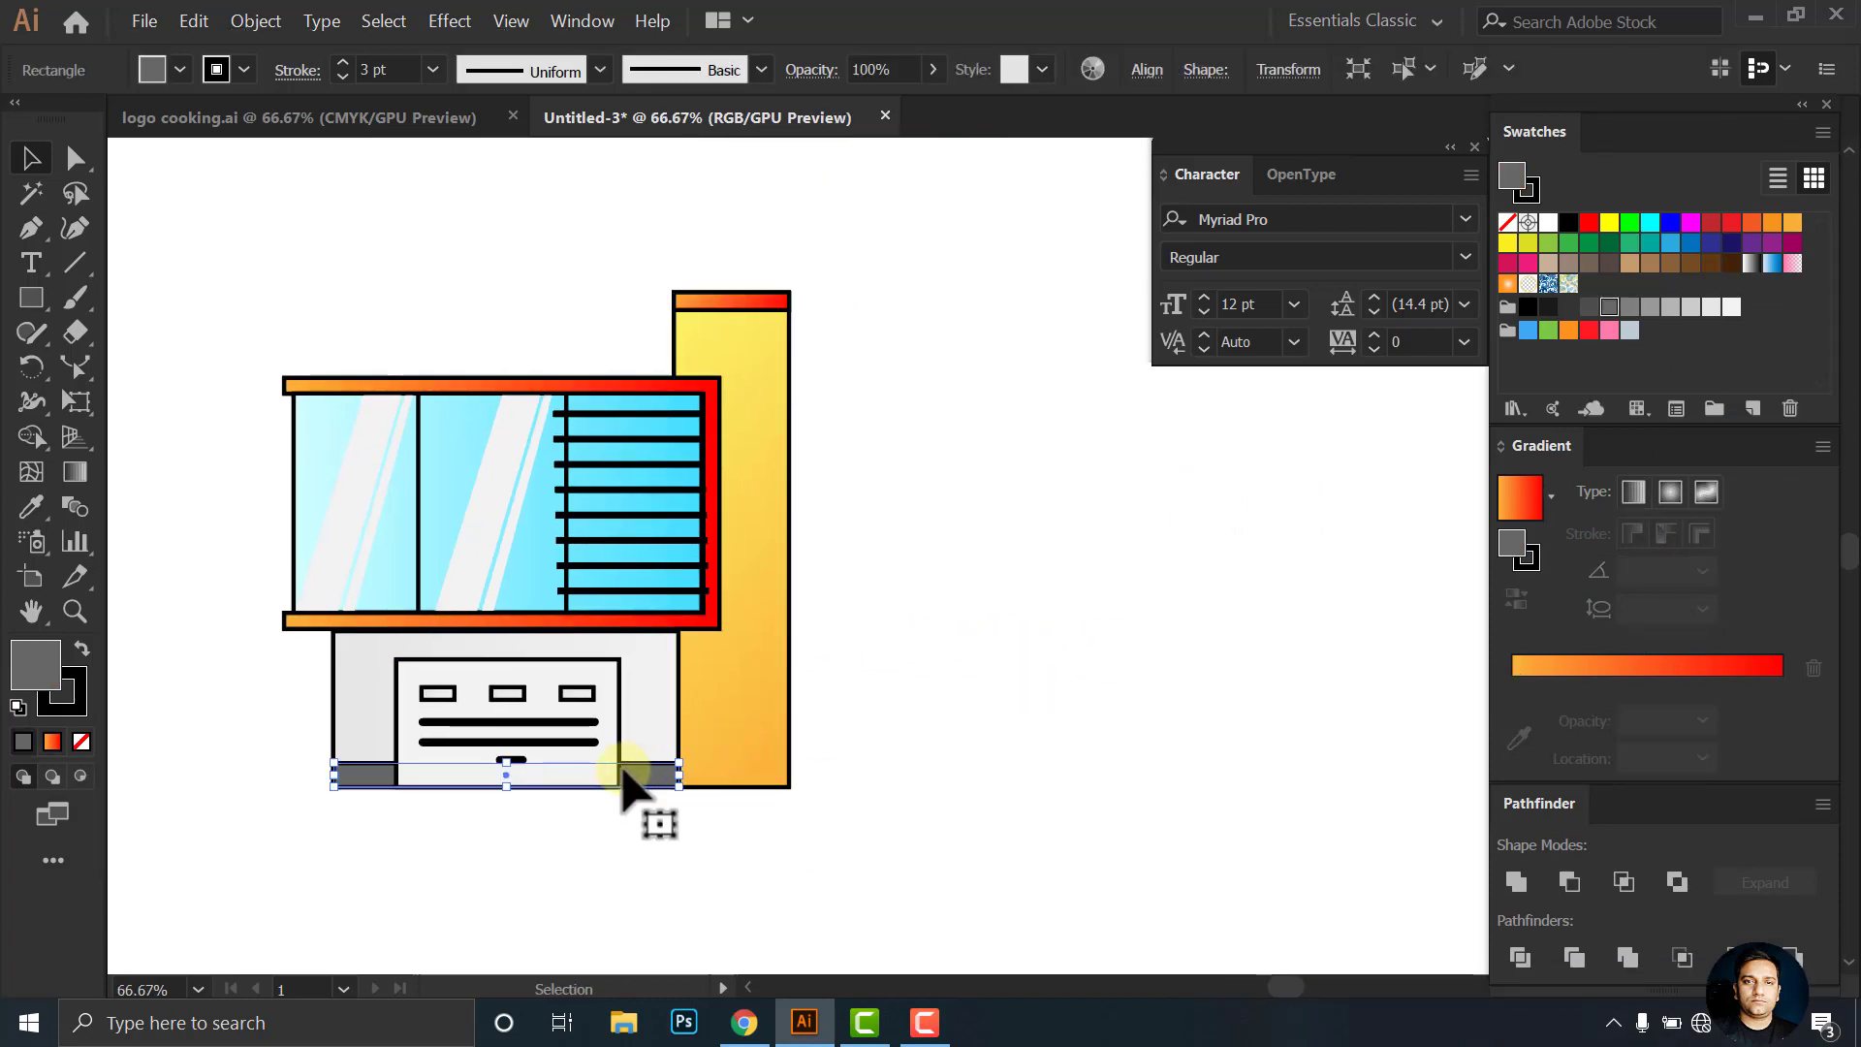
pyautogui.scroll(1, 622, 775)
# Alt-drag a copy of the grey base and its body to the right of the pillar
pyautogui.keyDown('shift'); pyautogui.click(676, 714); pyautogui.keyUp('shift')
pyautogui.moveTo(676, 712)
pyautogui.mouseDown()
pyautogui.moveTo(1265, 776)
pyautogui.moveTo(1357, 713)
pyautogui.mouseUp()
pyautogui.click(1108, 863)
pyautogui.moveTo(1100, 647); pyautogui.dragTo(902, 738)
# Raise the copy's top corners so its top slopes down away from the pillar
pyautogui.click(1022, 659)
pyautogui.click(75, 157)
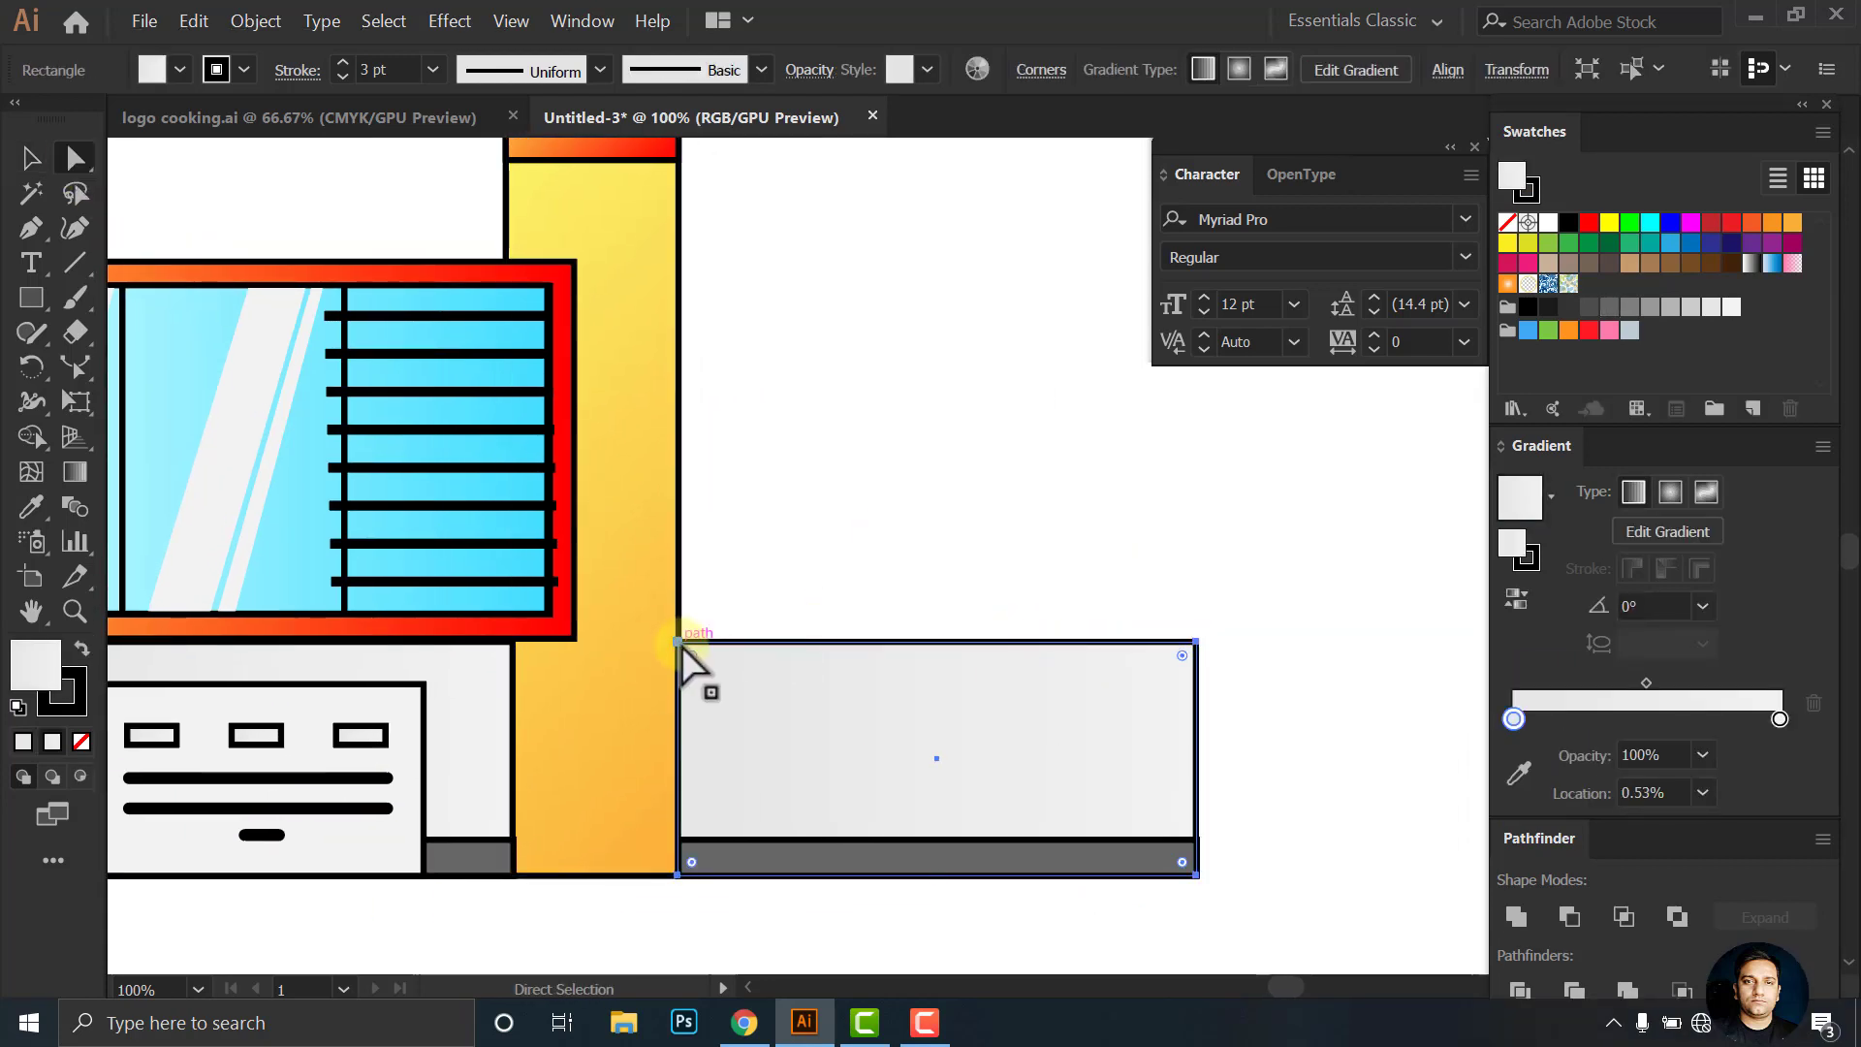
pyautogui.moveTo(681, 646)
pyautogui.mouseDown()
pyautogui.moveTo(681, 341)
pyautogui.moveTo(679, 376)
pyautogui.mouseUp()
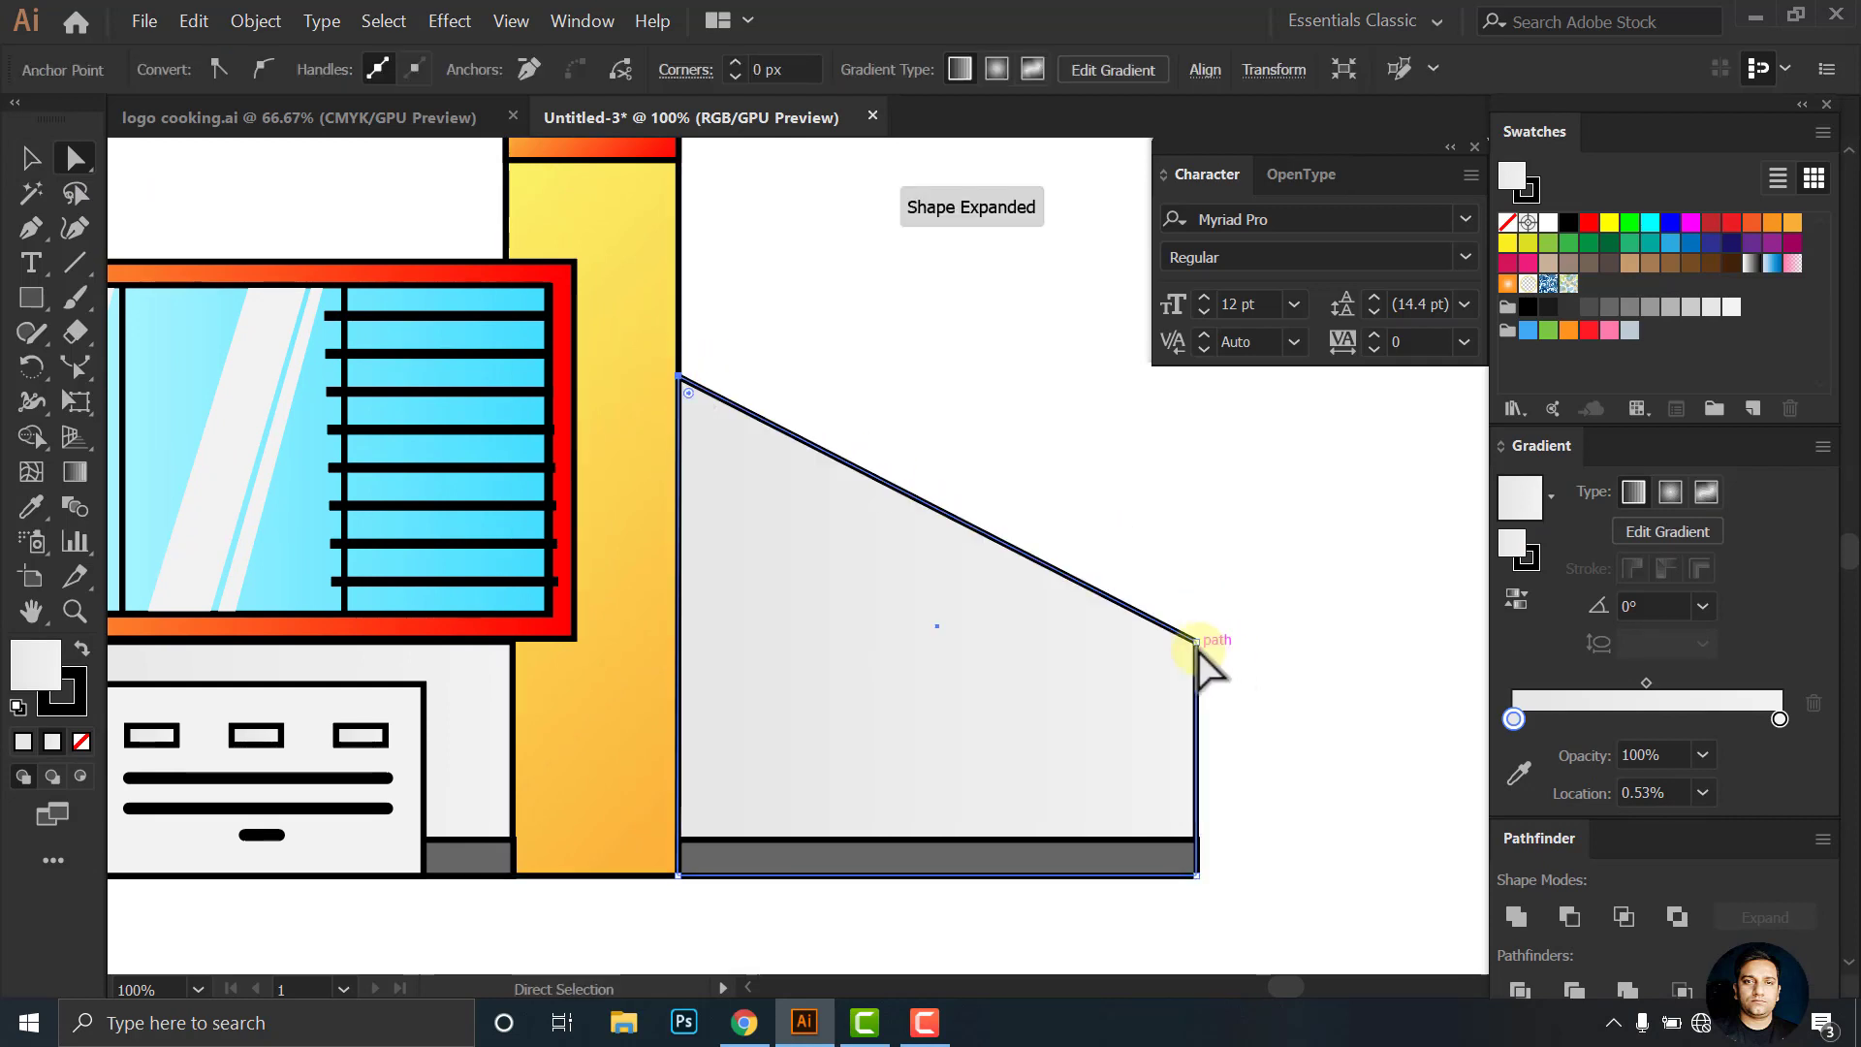
pyautogui.moveTo(1196, 642); pyautogui.dragTo(1198, 649)
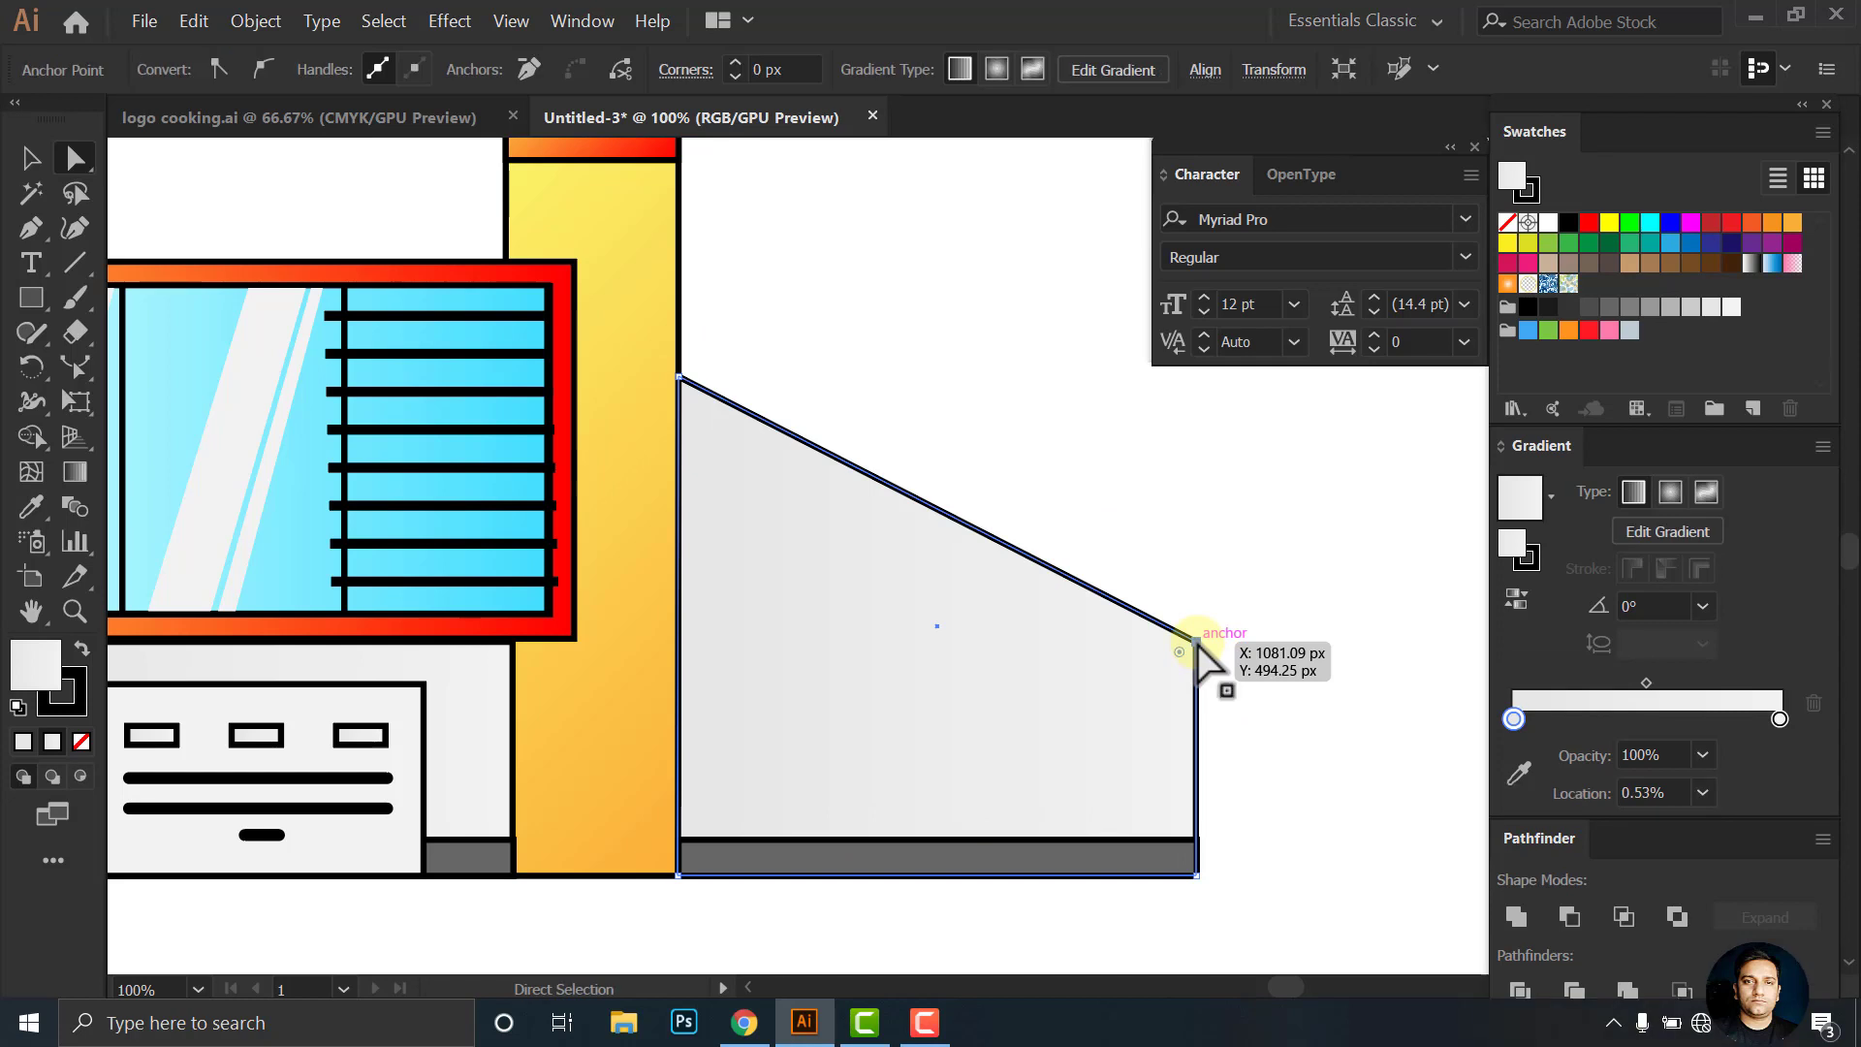
pyautogui.moveTo(1198, 652); pyautogui.dragTo(1194, 543)
pyautogui.click(857, 871)
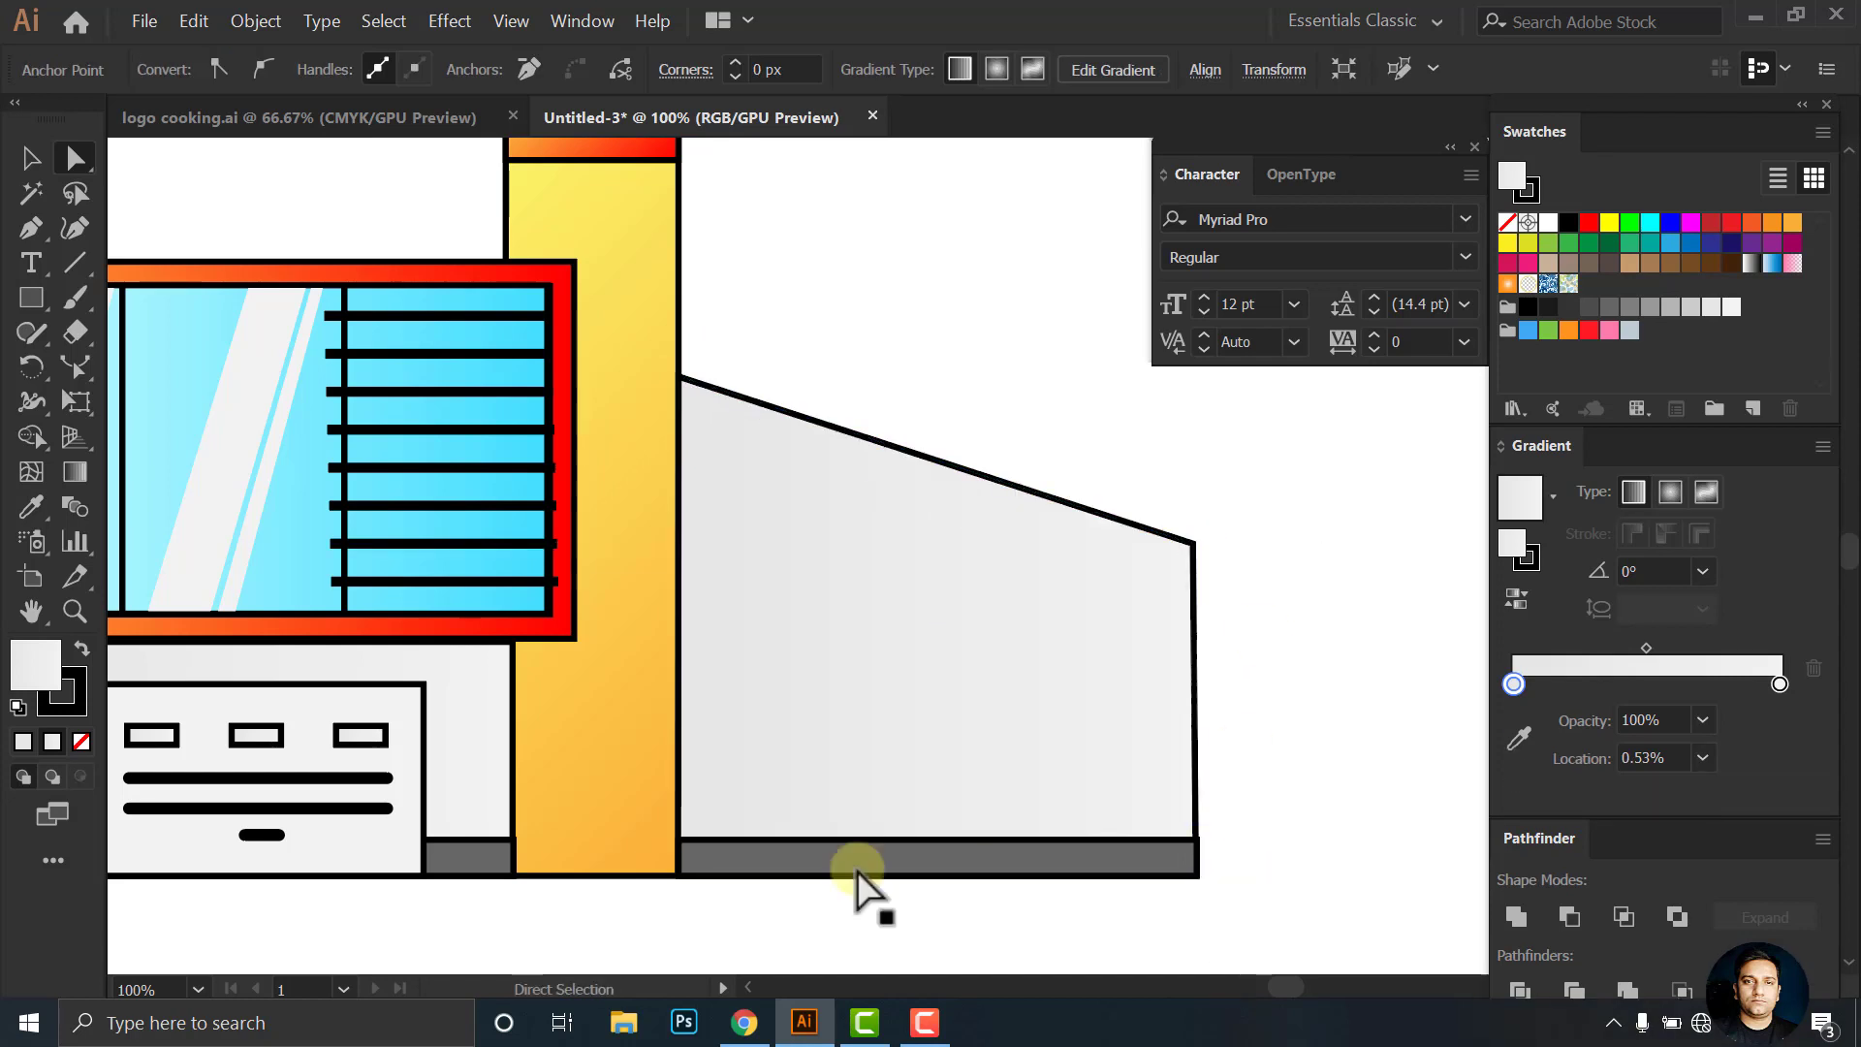
pyautogui.moveTo(893, 507); pyautogui.dragTo(841, 536)
pyautogui.click(29, 158)
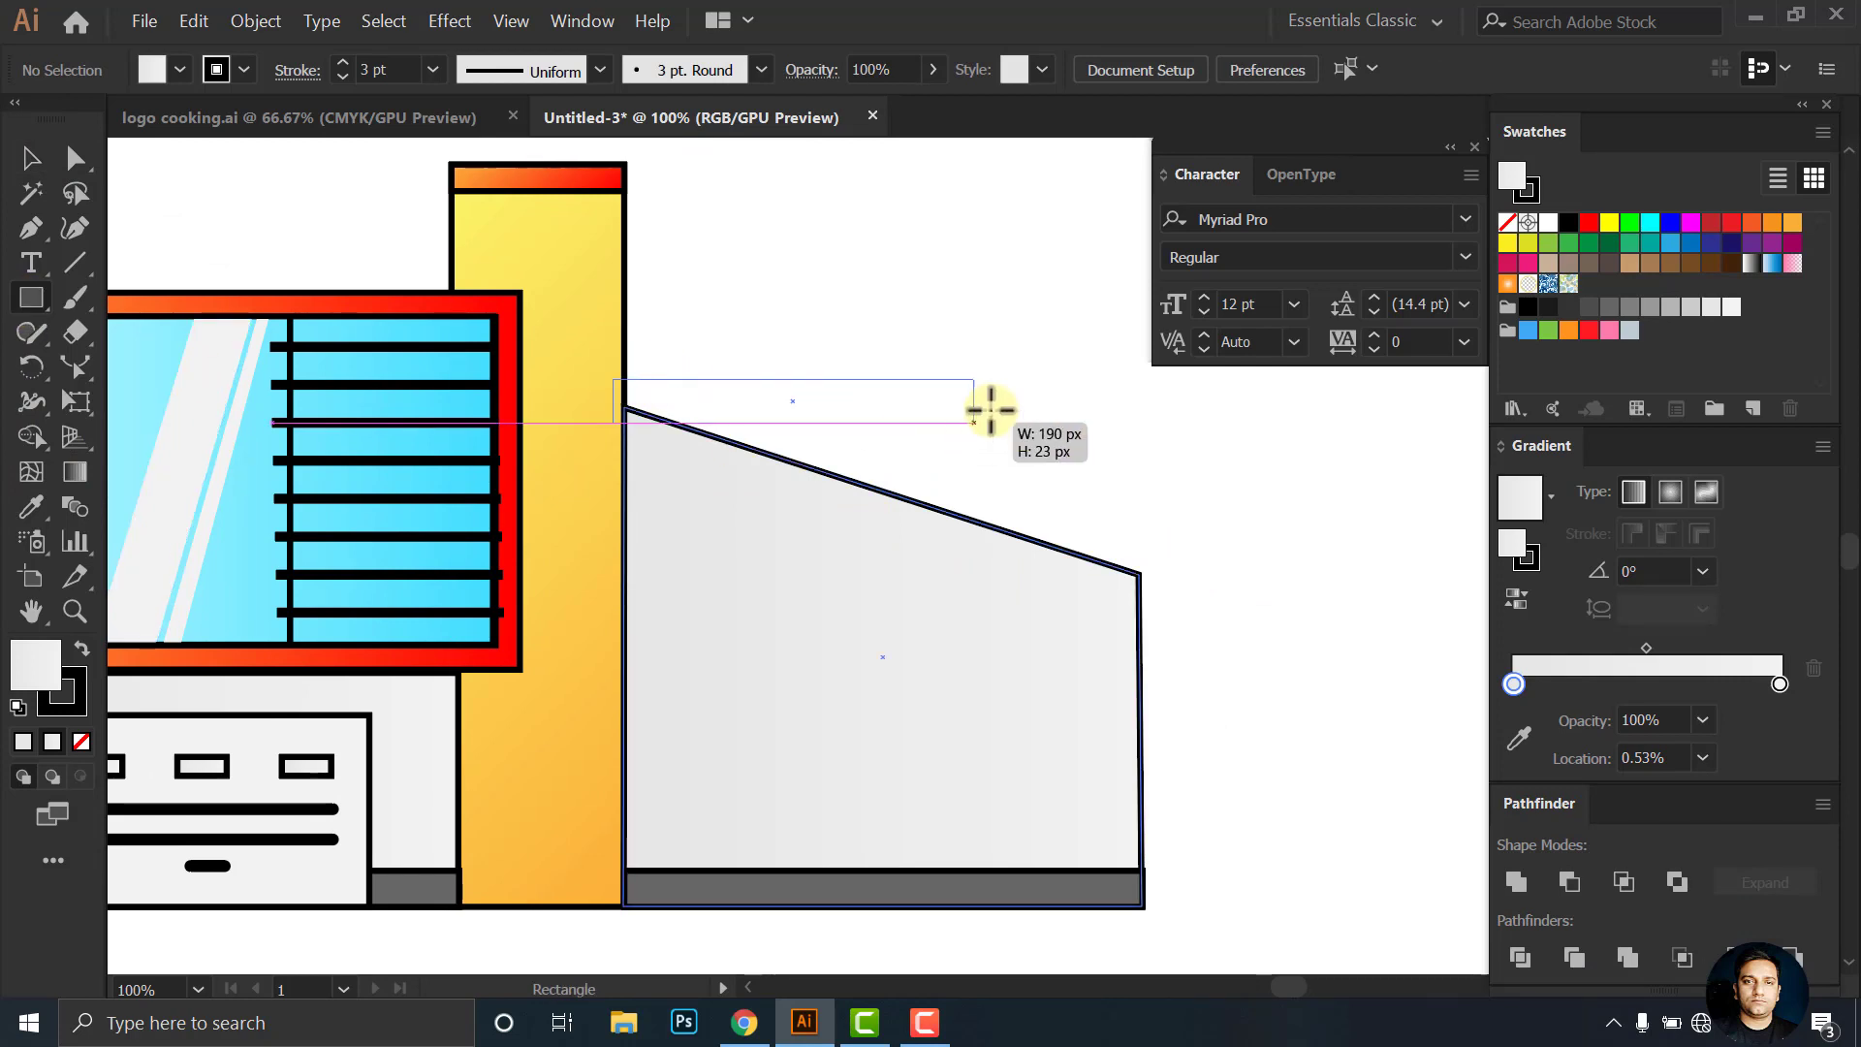
# Copy the orange-red cap bar onto the side wing's roofline
pyautogui.moveTo(611, 378); pyautogui.dragTo(1214, 407)
pyautogui.hotkey('ctrl', 'z')
pyautogui.press('v')
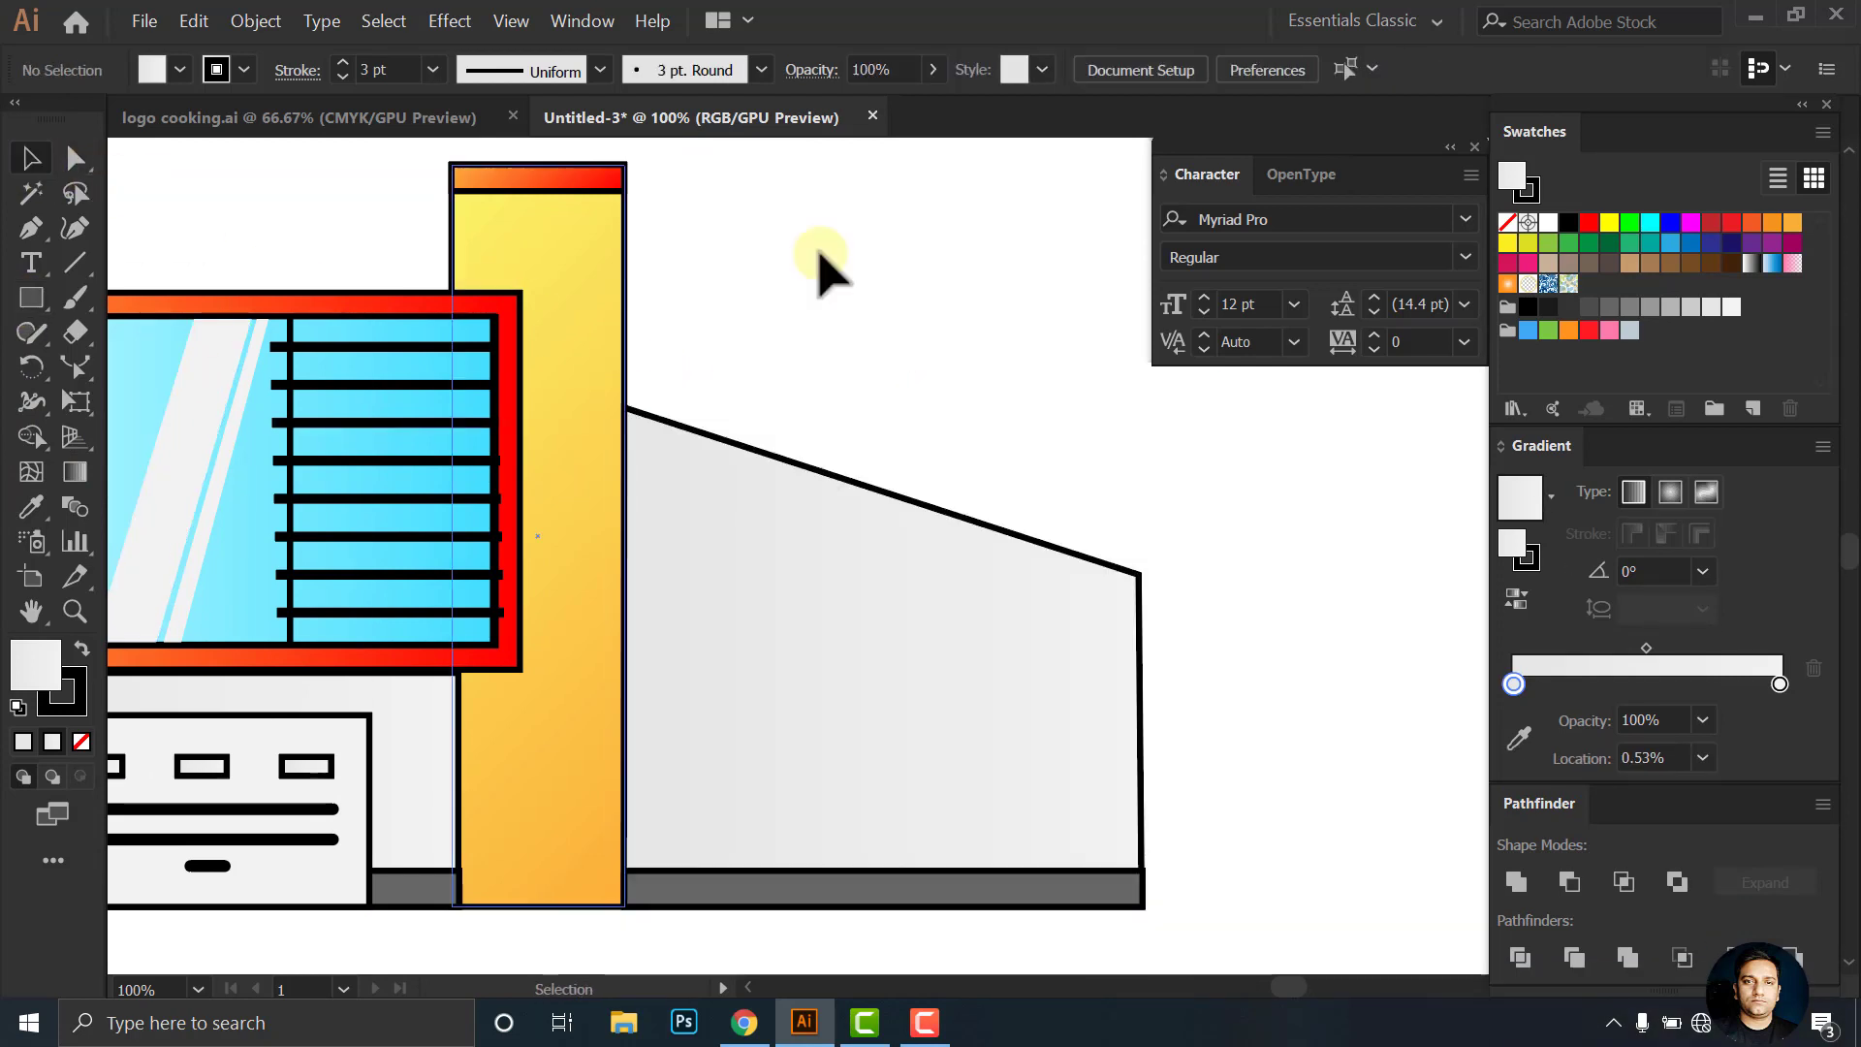
pyautogui.moveTo(475, 183)
pyautogui.mouseDown()
pyautogui.moveTo(725, 349)
pyautogui.moveTo(679, 393)
pyautogui.mouseUp()
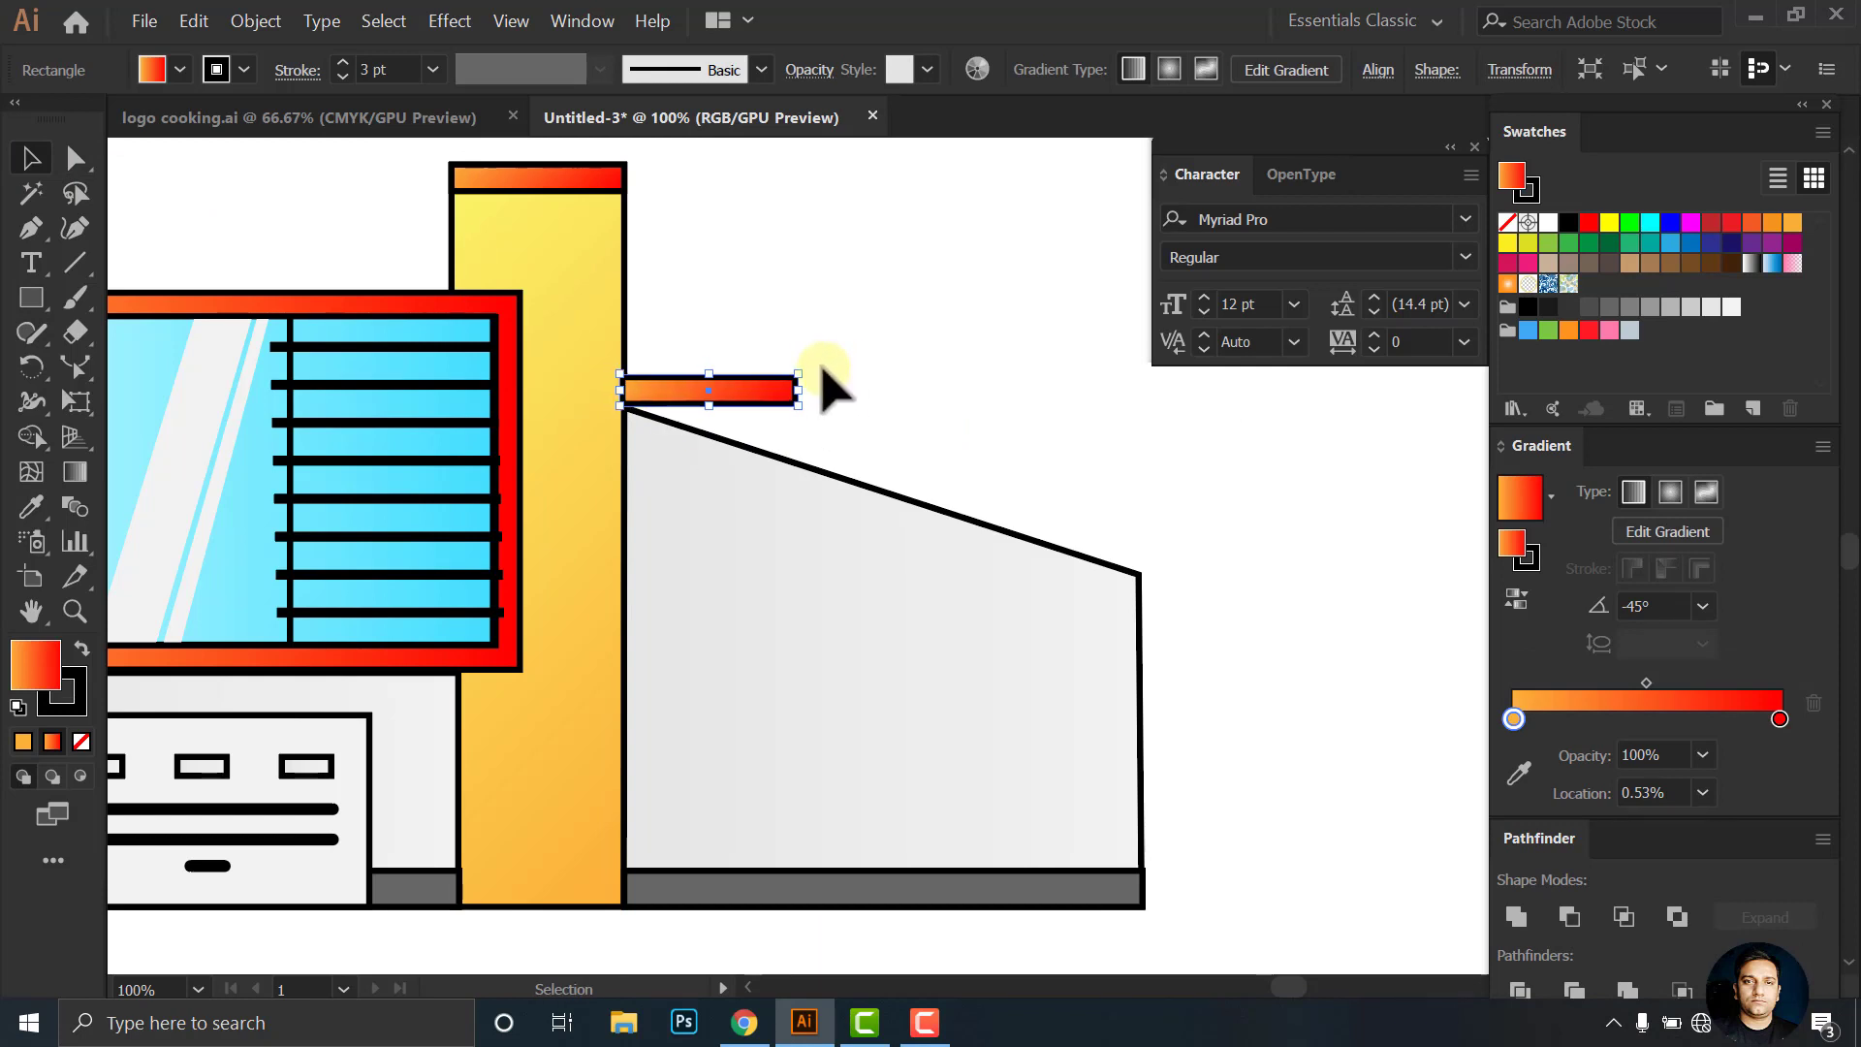
# Slant the roof bar down to the wing's corner with its left end against the pillar
pyautogui.press('a')
pyautogui.moveTo(812, 420); pyautogui.dragTo(1166, 580)
pyautogui.click(1296, 602)
pyautogui.scroll(5, 638, 399)
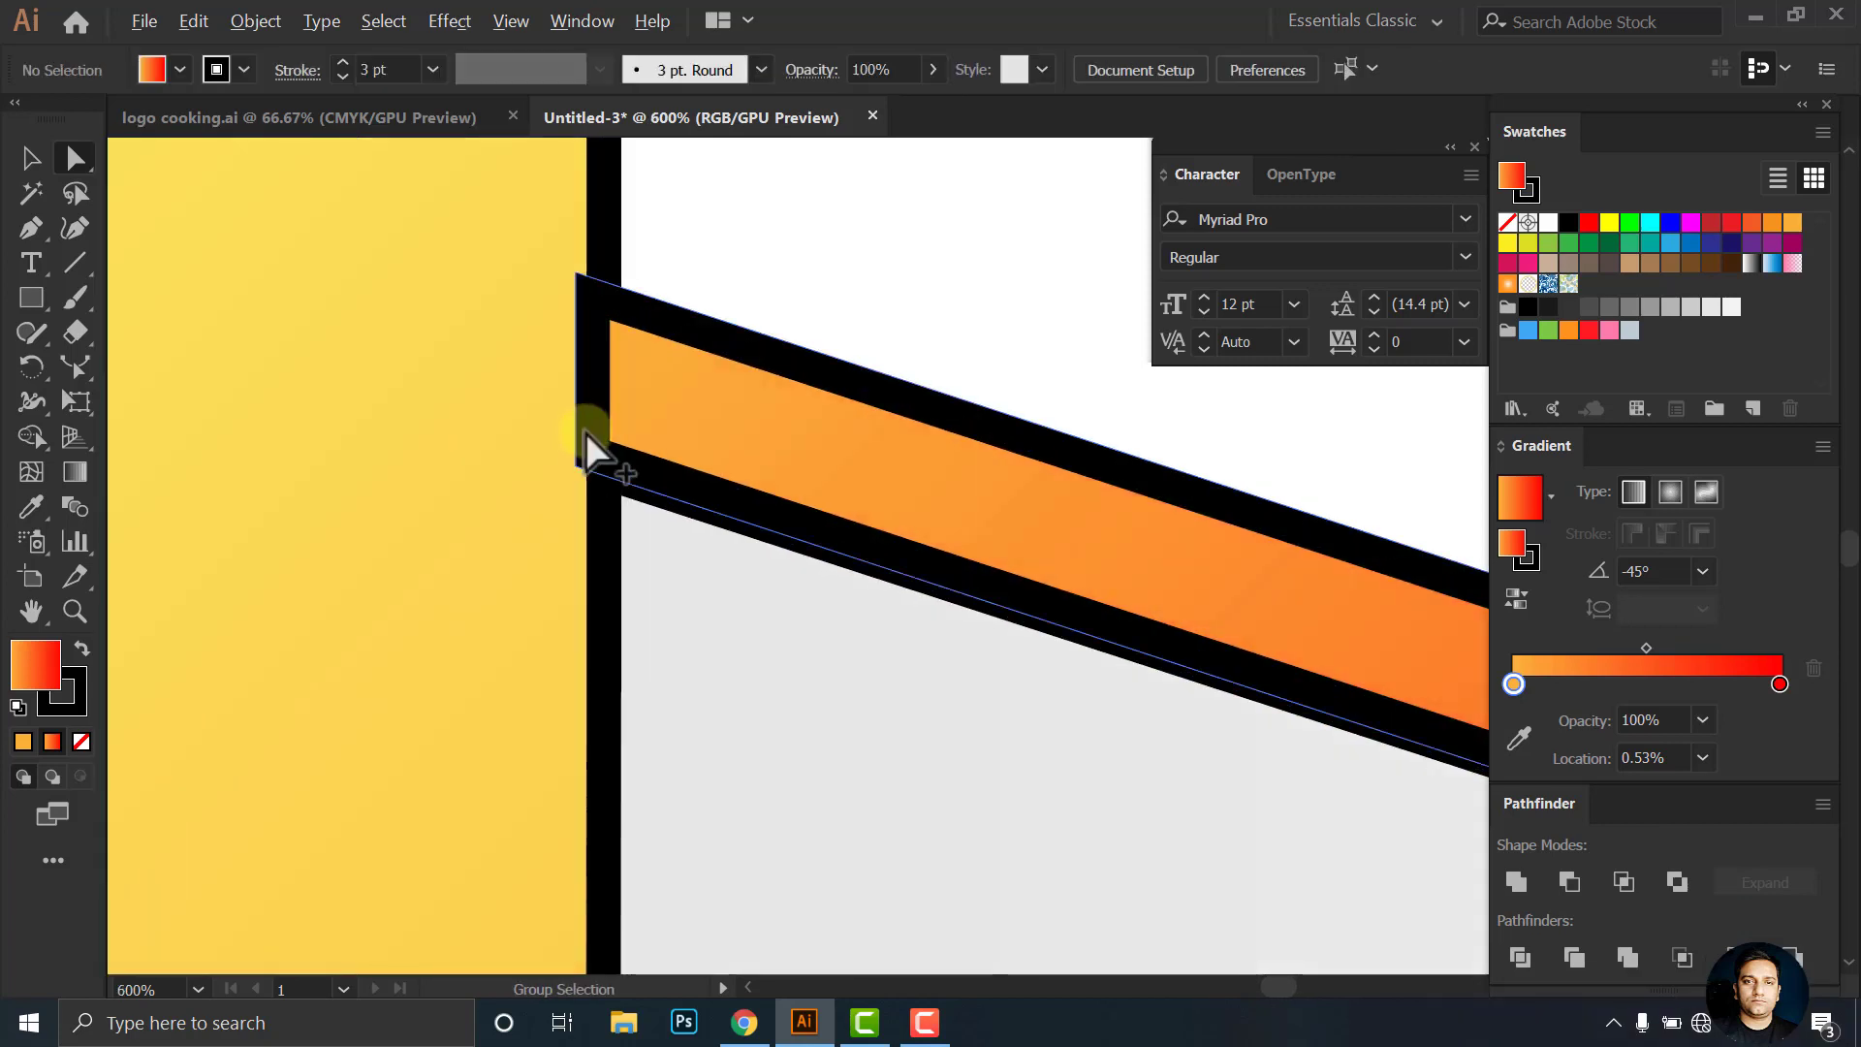
pyautogui.scroll(1, 586, 432)
pyautogui.moveTo(584, 480); pyautogui.dragTo(609, 487)
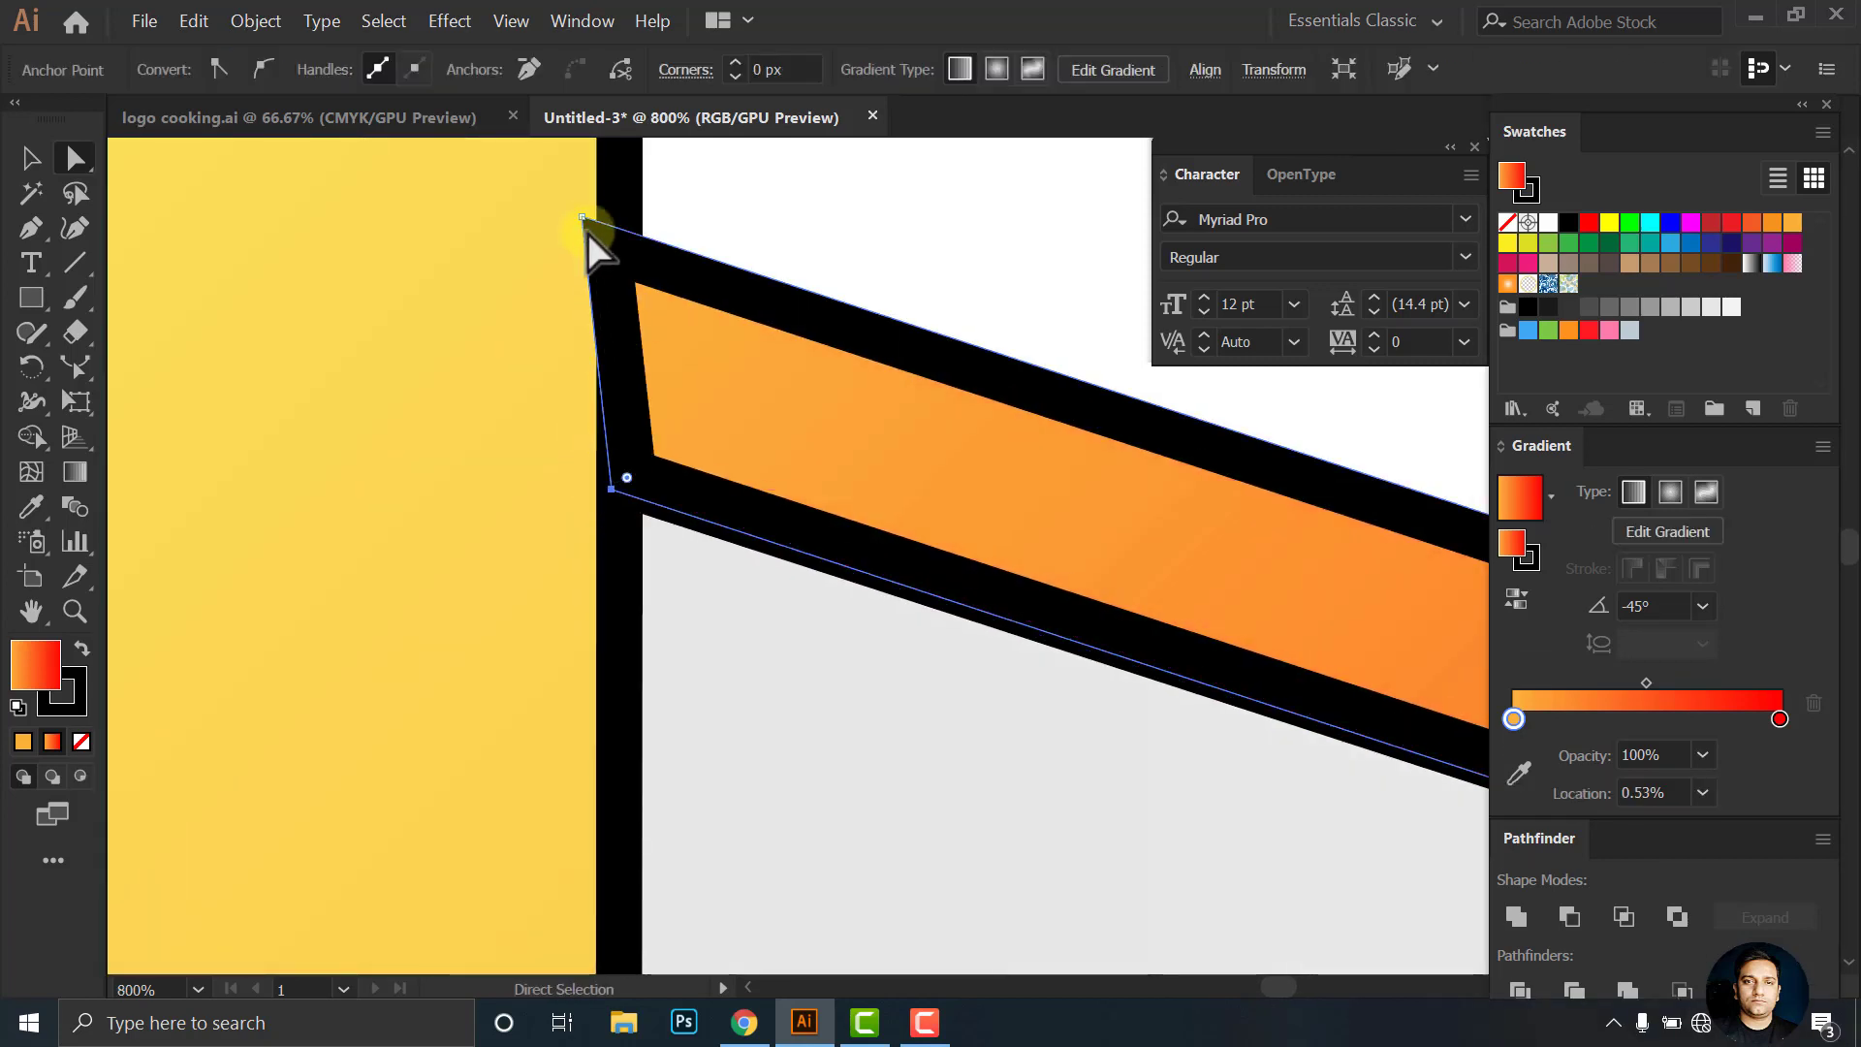
pyautogui.moveTo(585, 231); pyautogui.dragTo(601, 231)
pyautogui.moveTo(619, 488); pyautogui.dragTo(599, 492)
pyautogui.scroll(-3, 607, 492)
pyautogui.scroll(-3, 514, 440)
pyautogui.scroll(3, 879, 528)
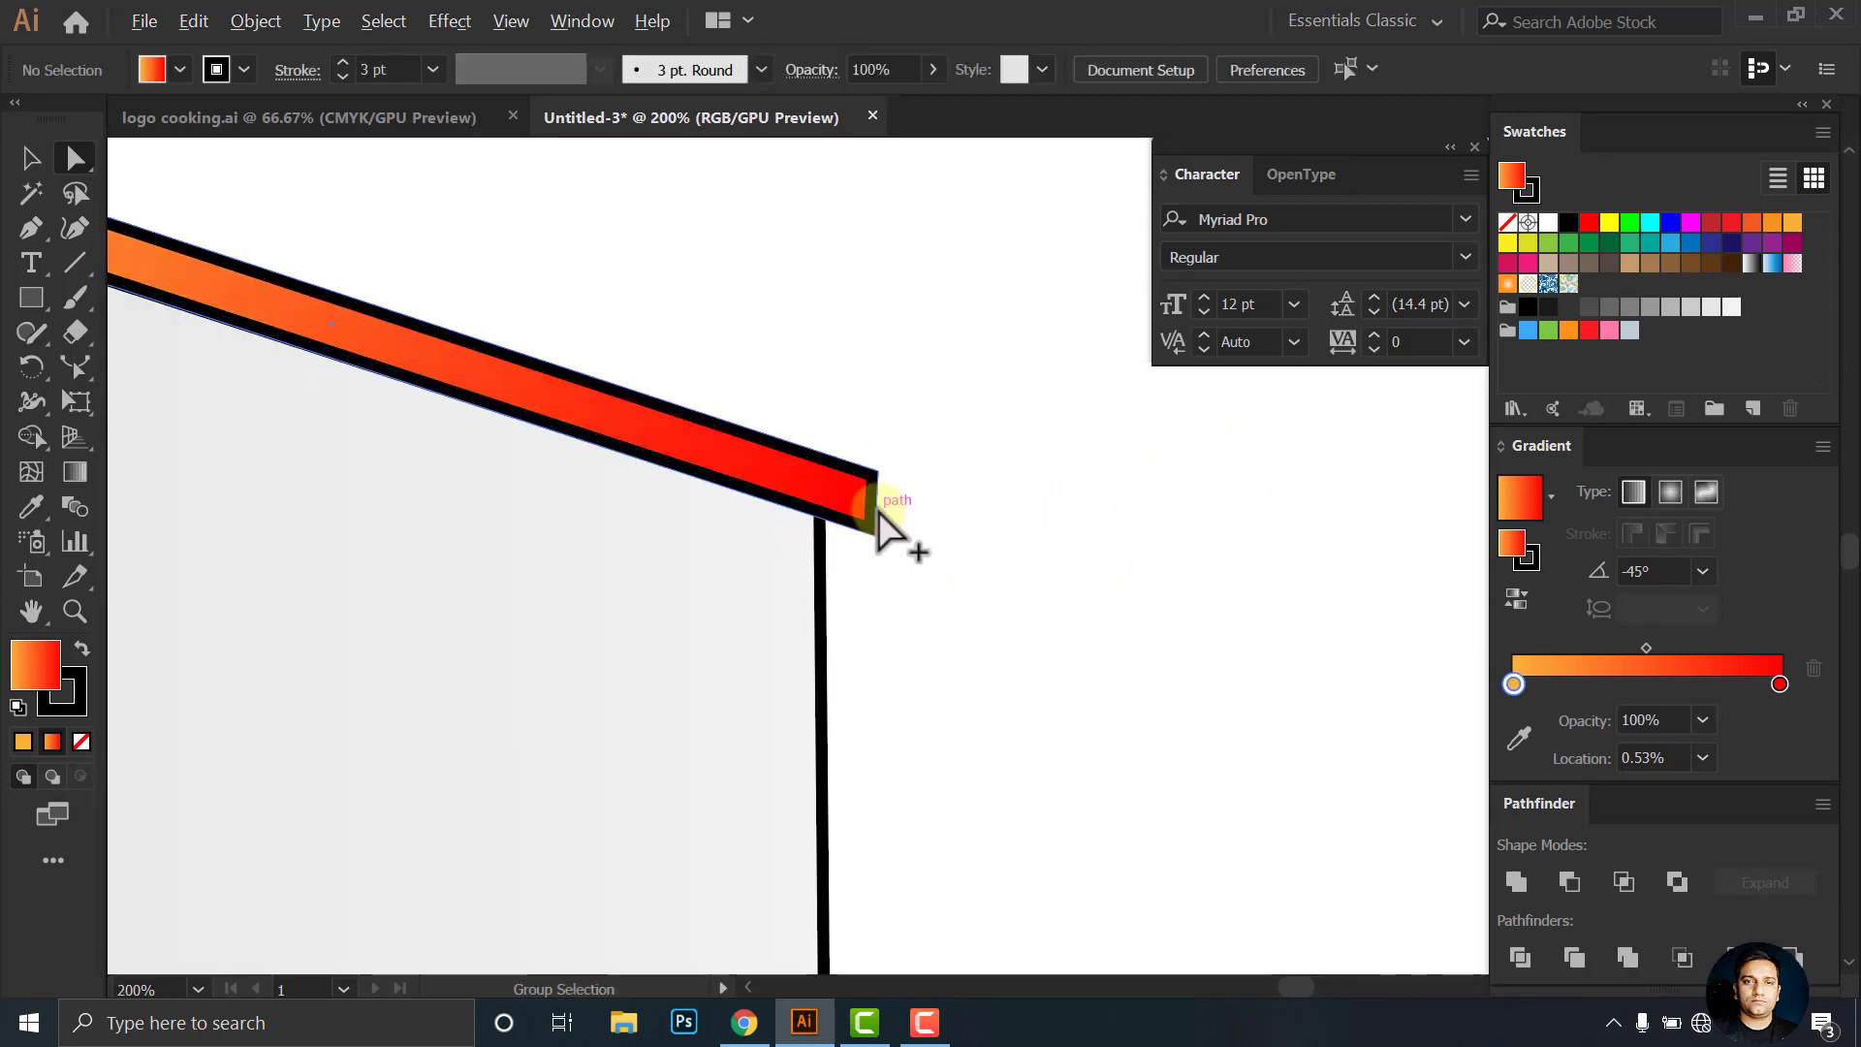
pyautogui.scroll(2, 878, 528)
# Adjust the right-end anchors so the wing wall meets the roof's underside
pyautogui.moveTo(853, 403)
pyautogui.mouseDown()
pyautogui.moveTo(878, 605)
pyautogui.moveTo(827, 545)
pyautogui.moveTo(885, 569)
pyautogui.mouseUp()
pyautogui.scroll(2, 824, 548)
pyautogui.click(918, 574)
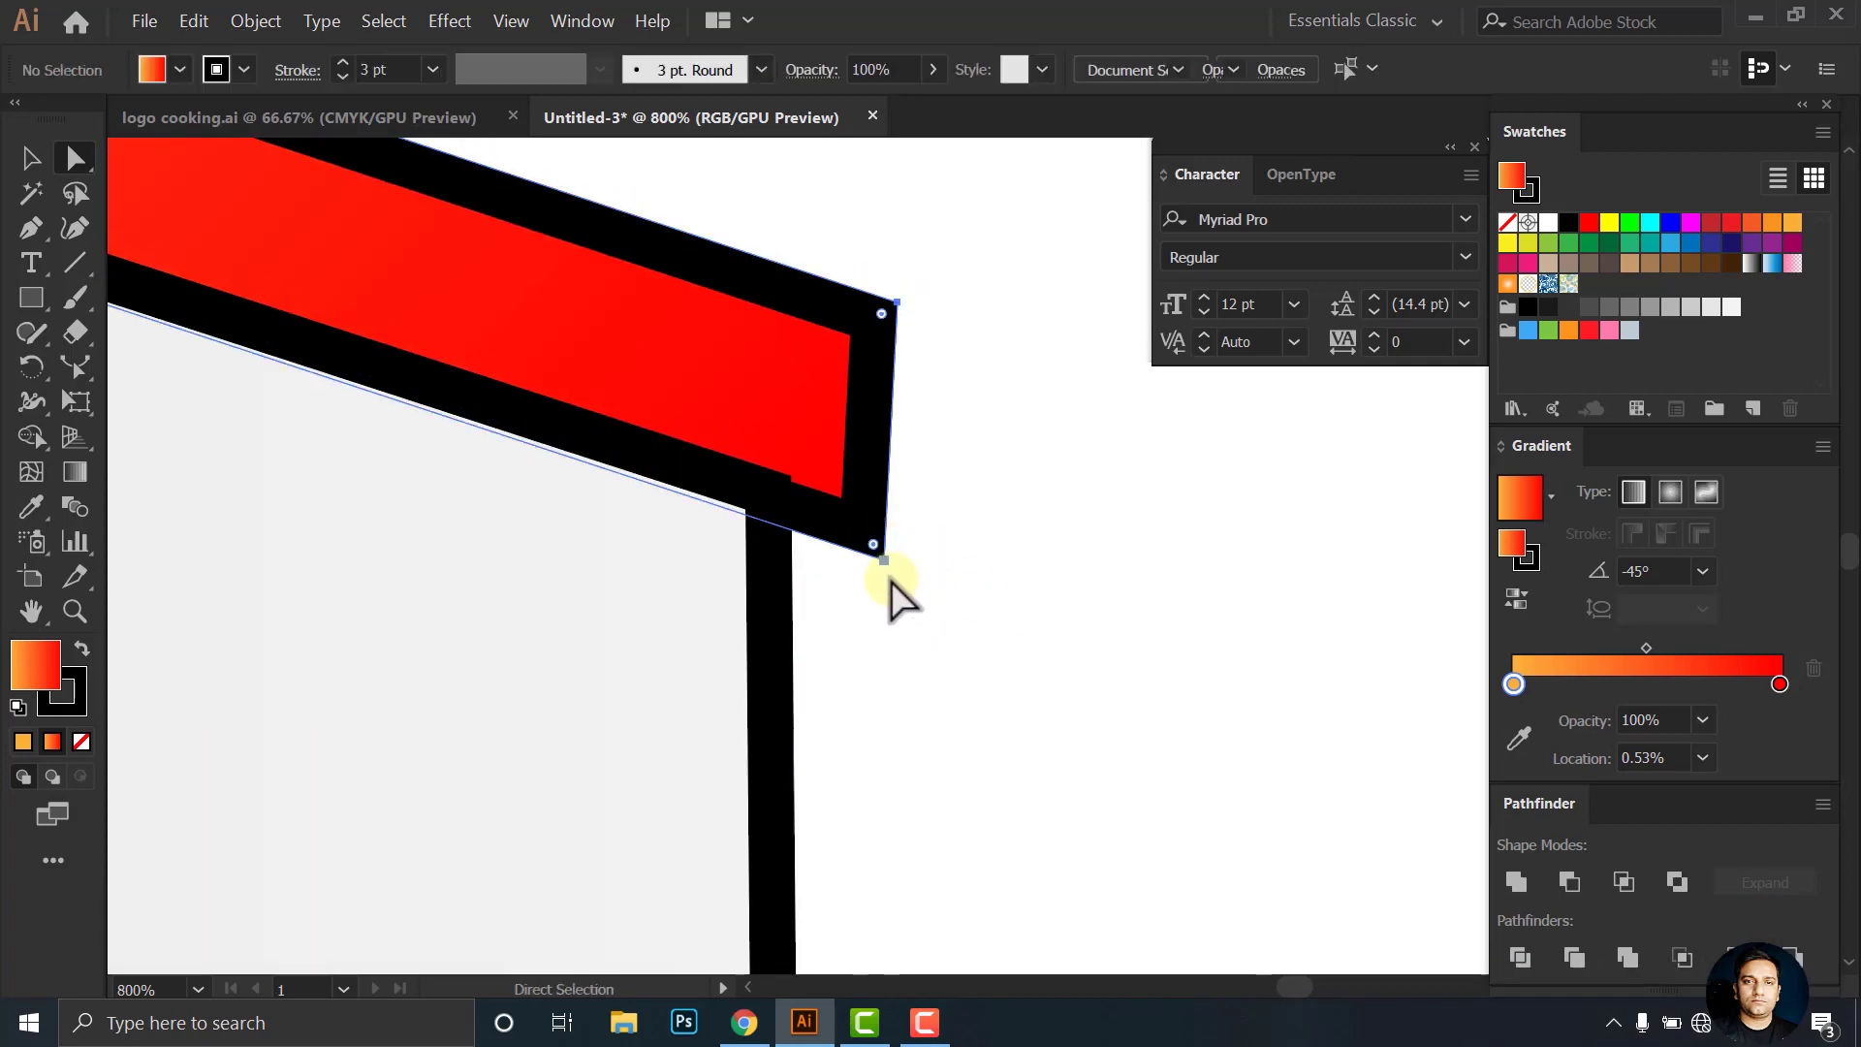
pyautogui.scroll(2, 877, 566)
pyautogui.moveTo(881, 258)
pyautogui.mouseDown()
pyautogui.moveTo(877, 566)
pyautogui.moveTo(988, 565)
pyautogui.moveTo(985, 548)
pyautogui.mouseUp()
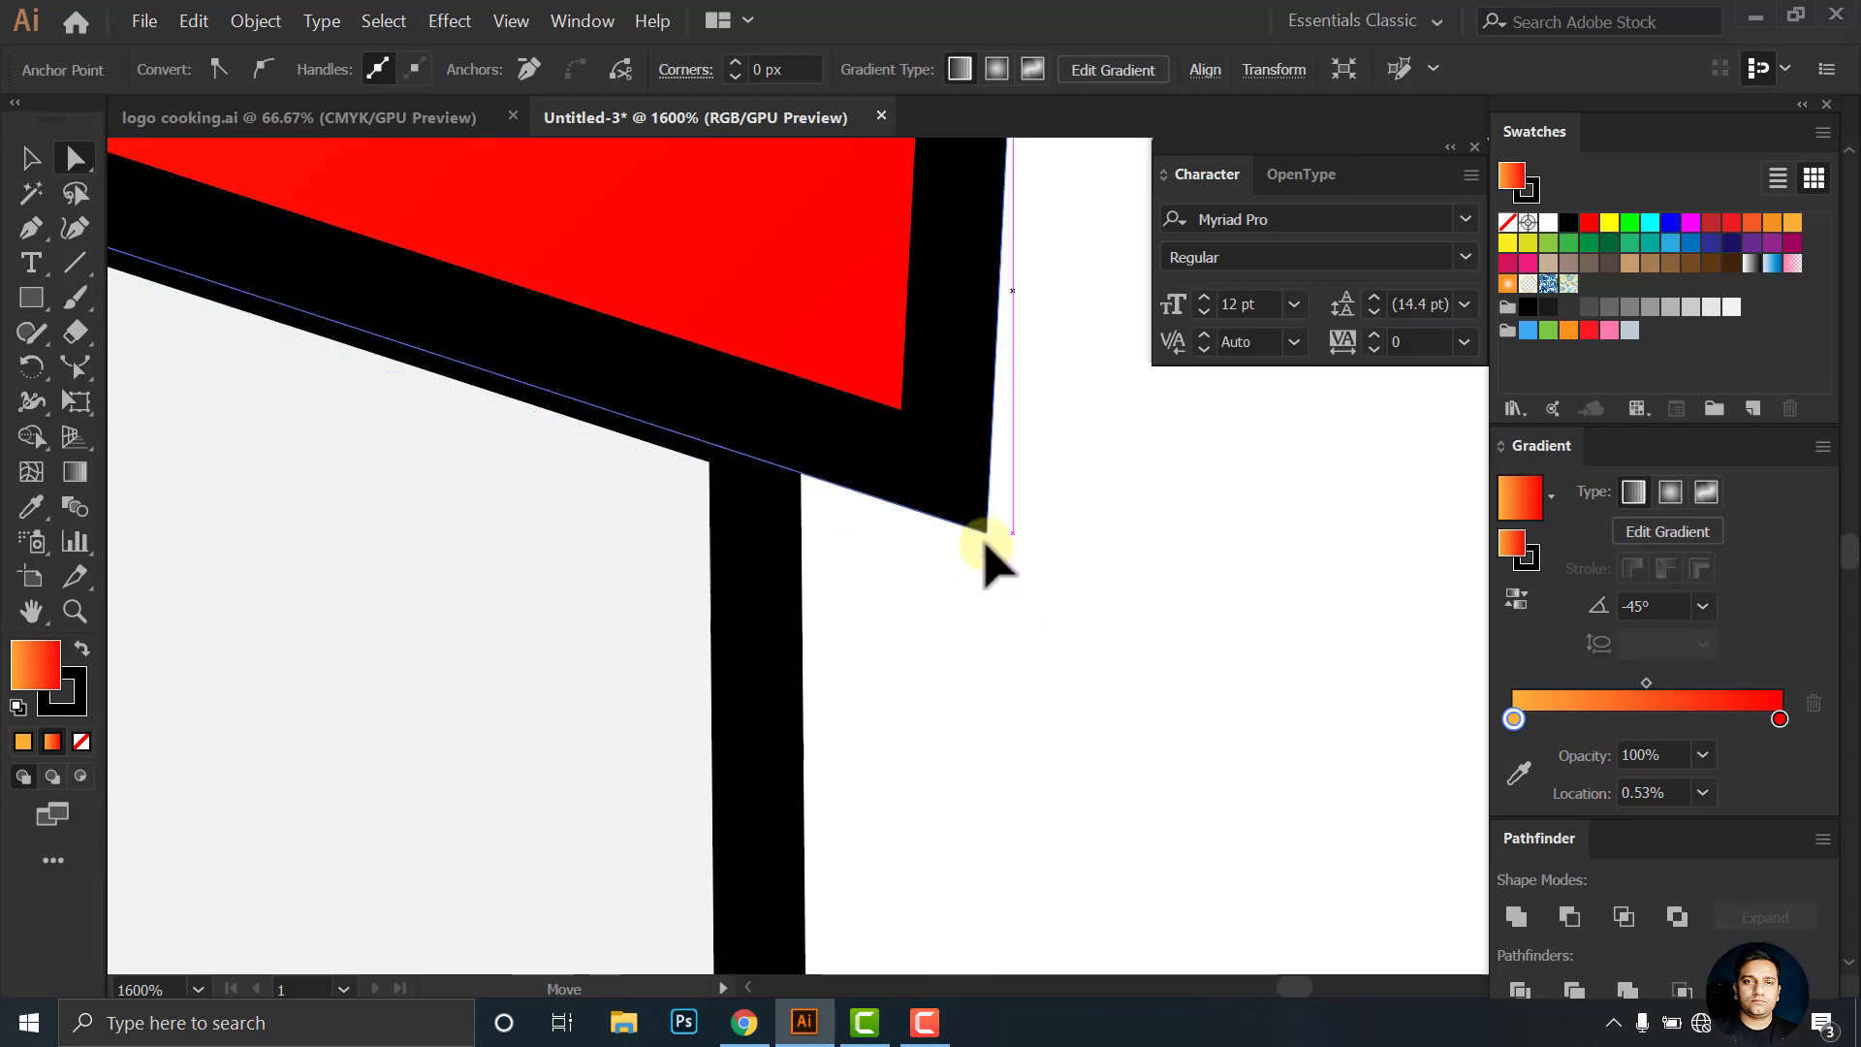
pyautogui.scroll(-4, 985, 548)
pyautogui.click(904, 621)
pyautogui.scroll(-4, 969, 599)
pyautogui.scroll(-1, 950, 596)
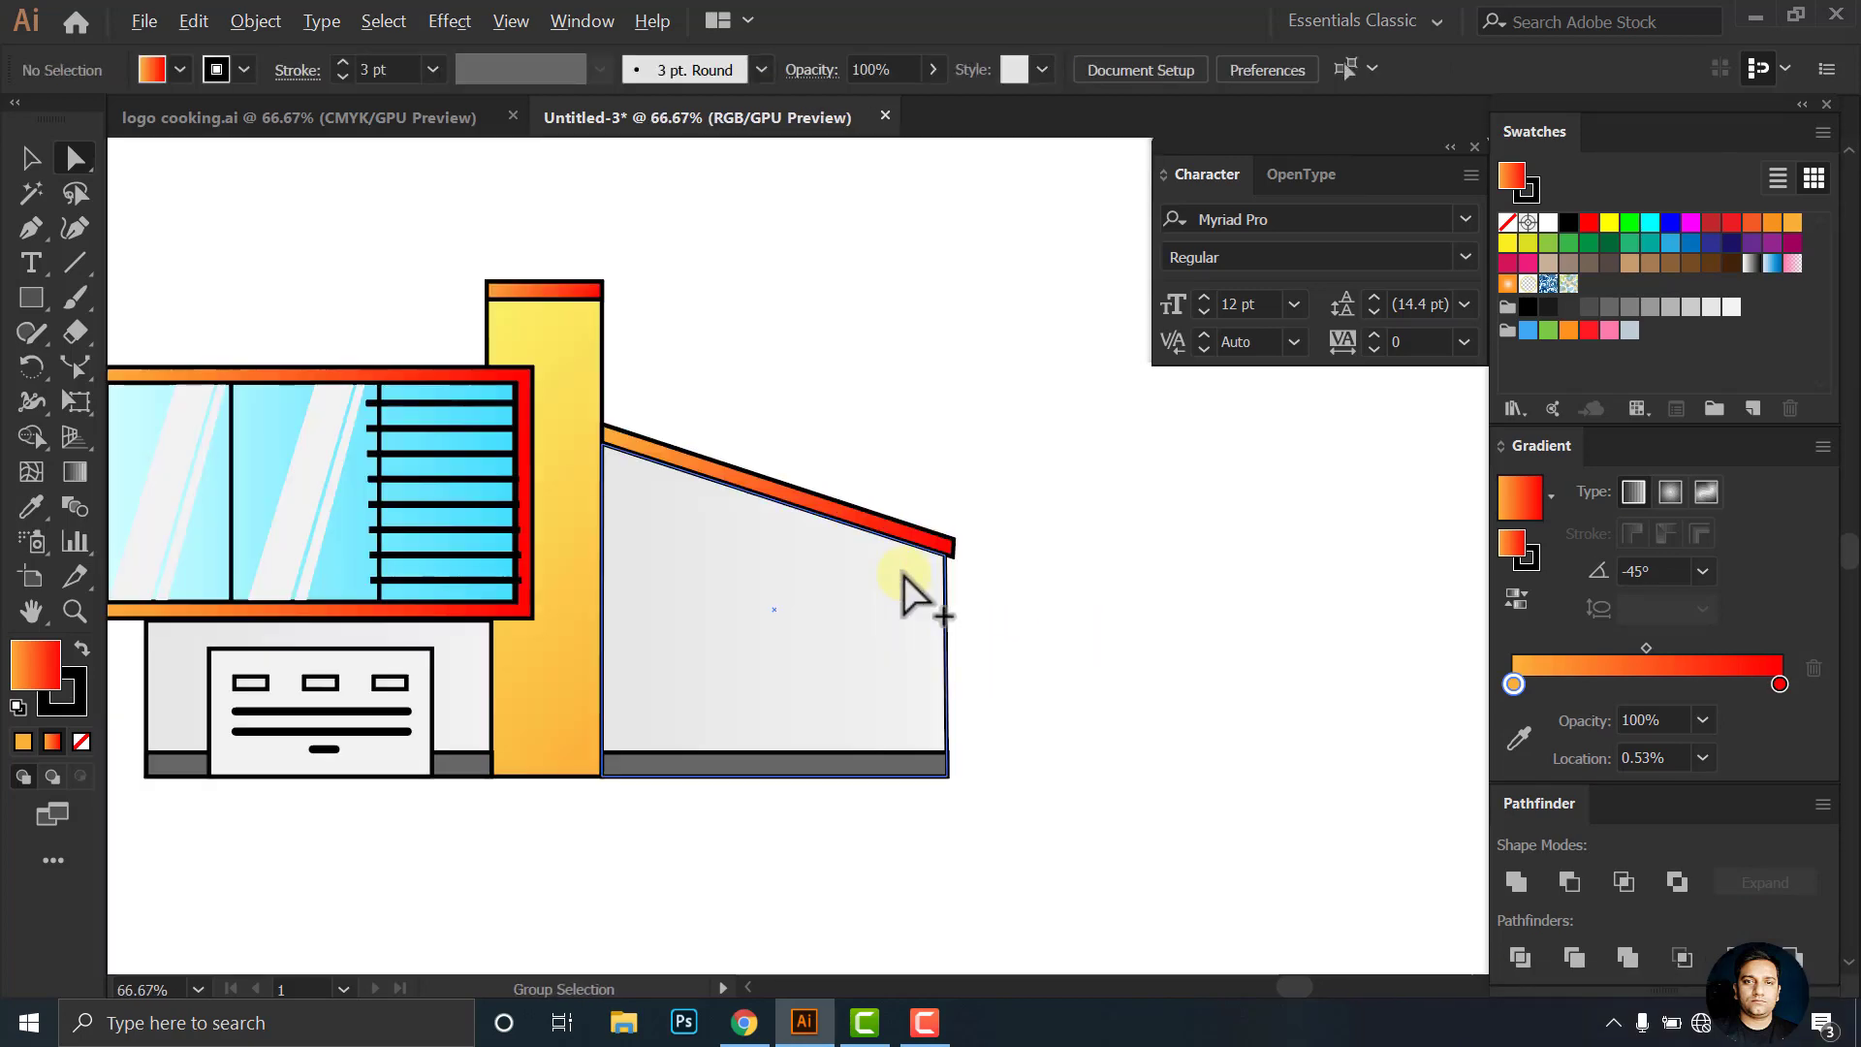
pyautogui.hscroll(-1, 862, 543)
pyautogui.scroll(-1, 815, 514)
pyautogui.press('v')
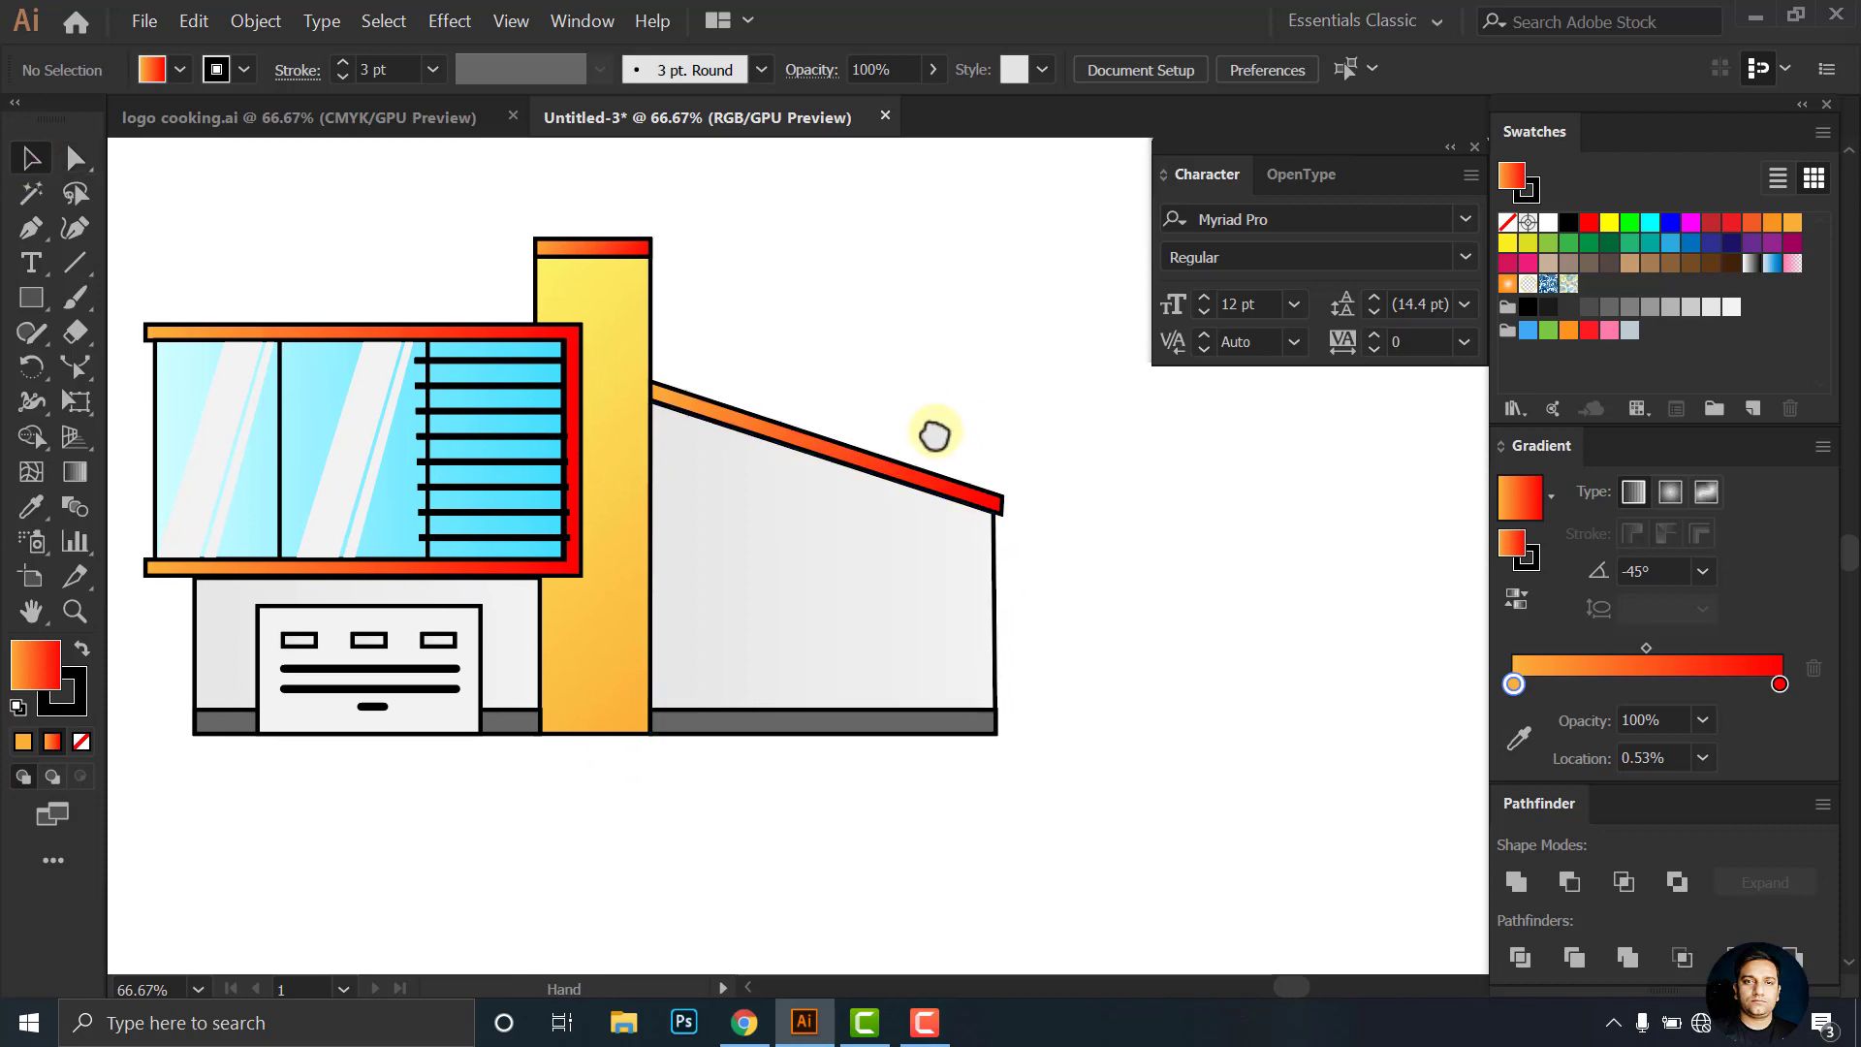
pyautogui.scroll(-1, 921, 436)
pyautogui.hscroll(1, 921, 436)
# Copy the white panel onto the side wing as a narrower, taller door
pyautogui.moveTo(444, 652)
pyautogui.mouseDown()
pyautogui.moveTo(911, 635)
pyautogui.moveTo(914, 656)
pyautogui.moveTo(770, 667)
pyautogui.mouseUp()
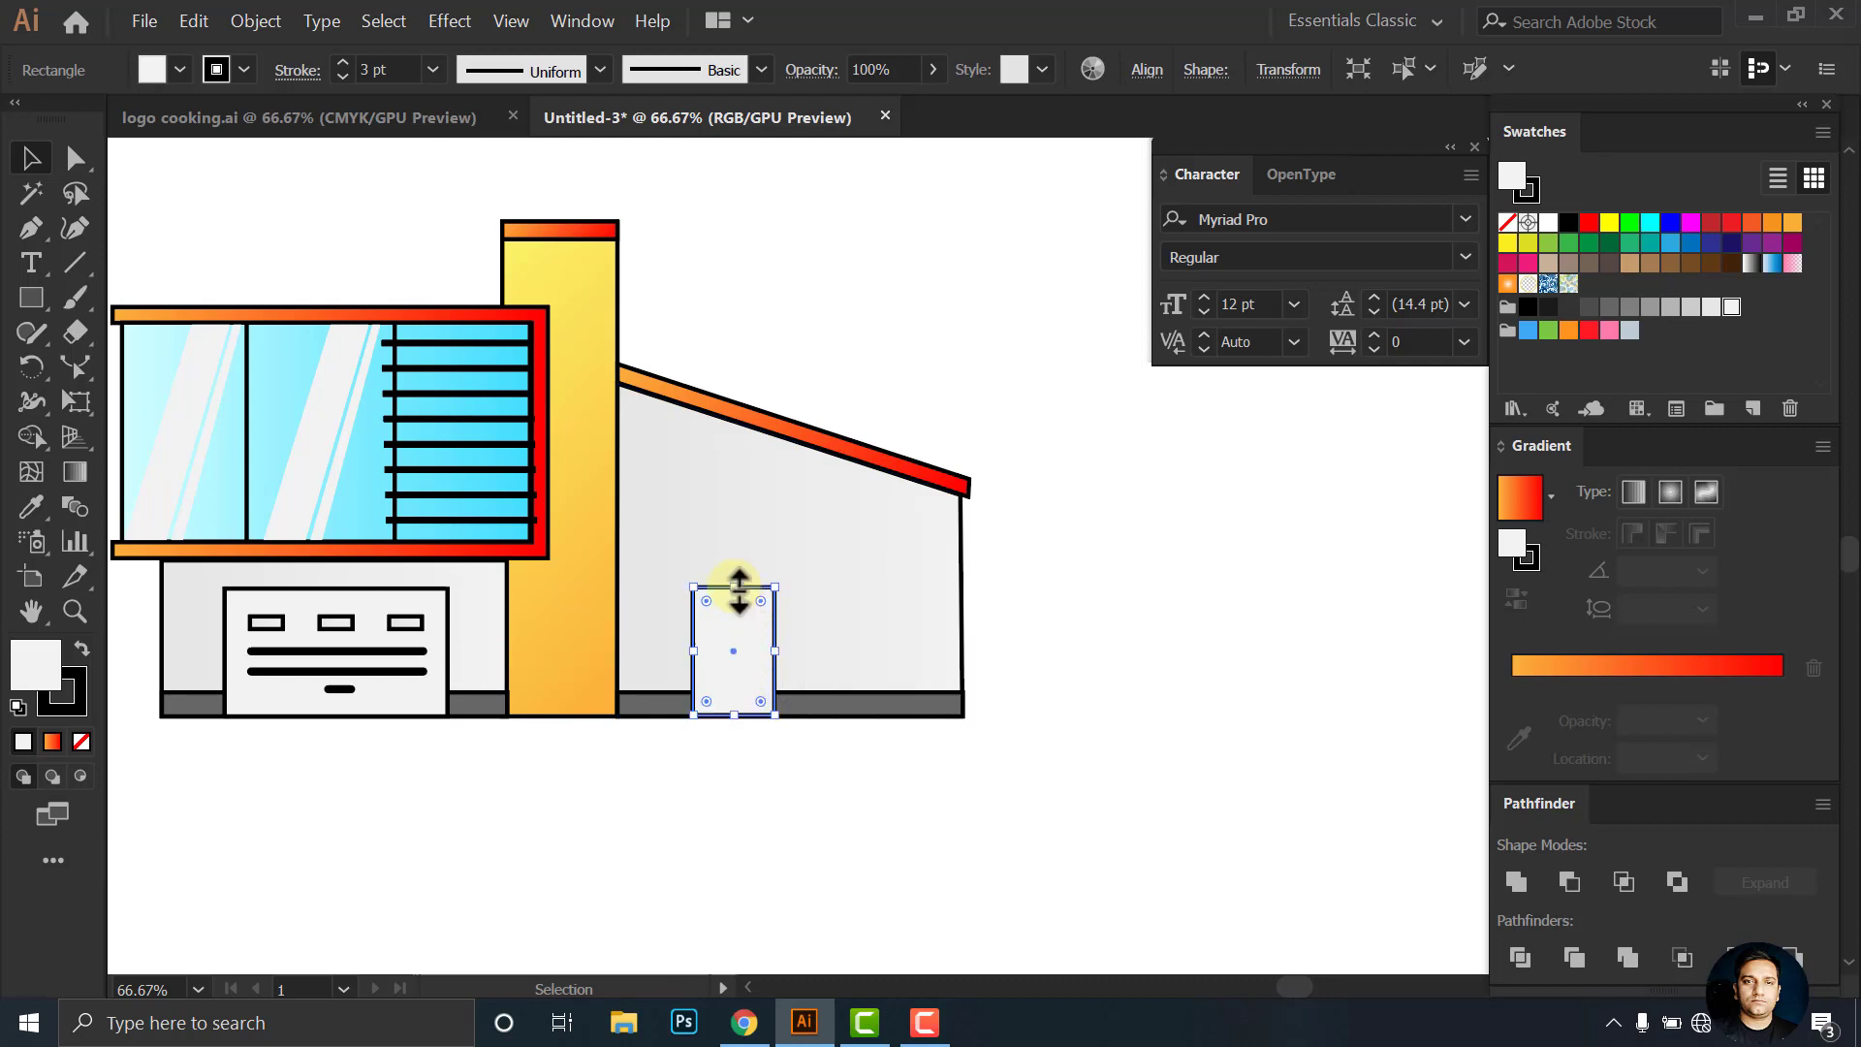
pyautogui.moveTo(730, 587); pyautogui.dragTo(730, 559)
pyautogui.scroll(1, 801, 694)
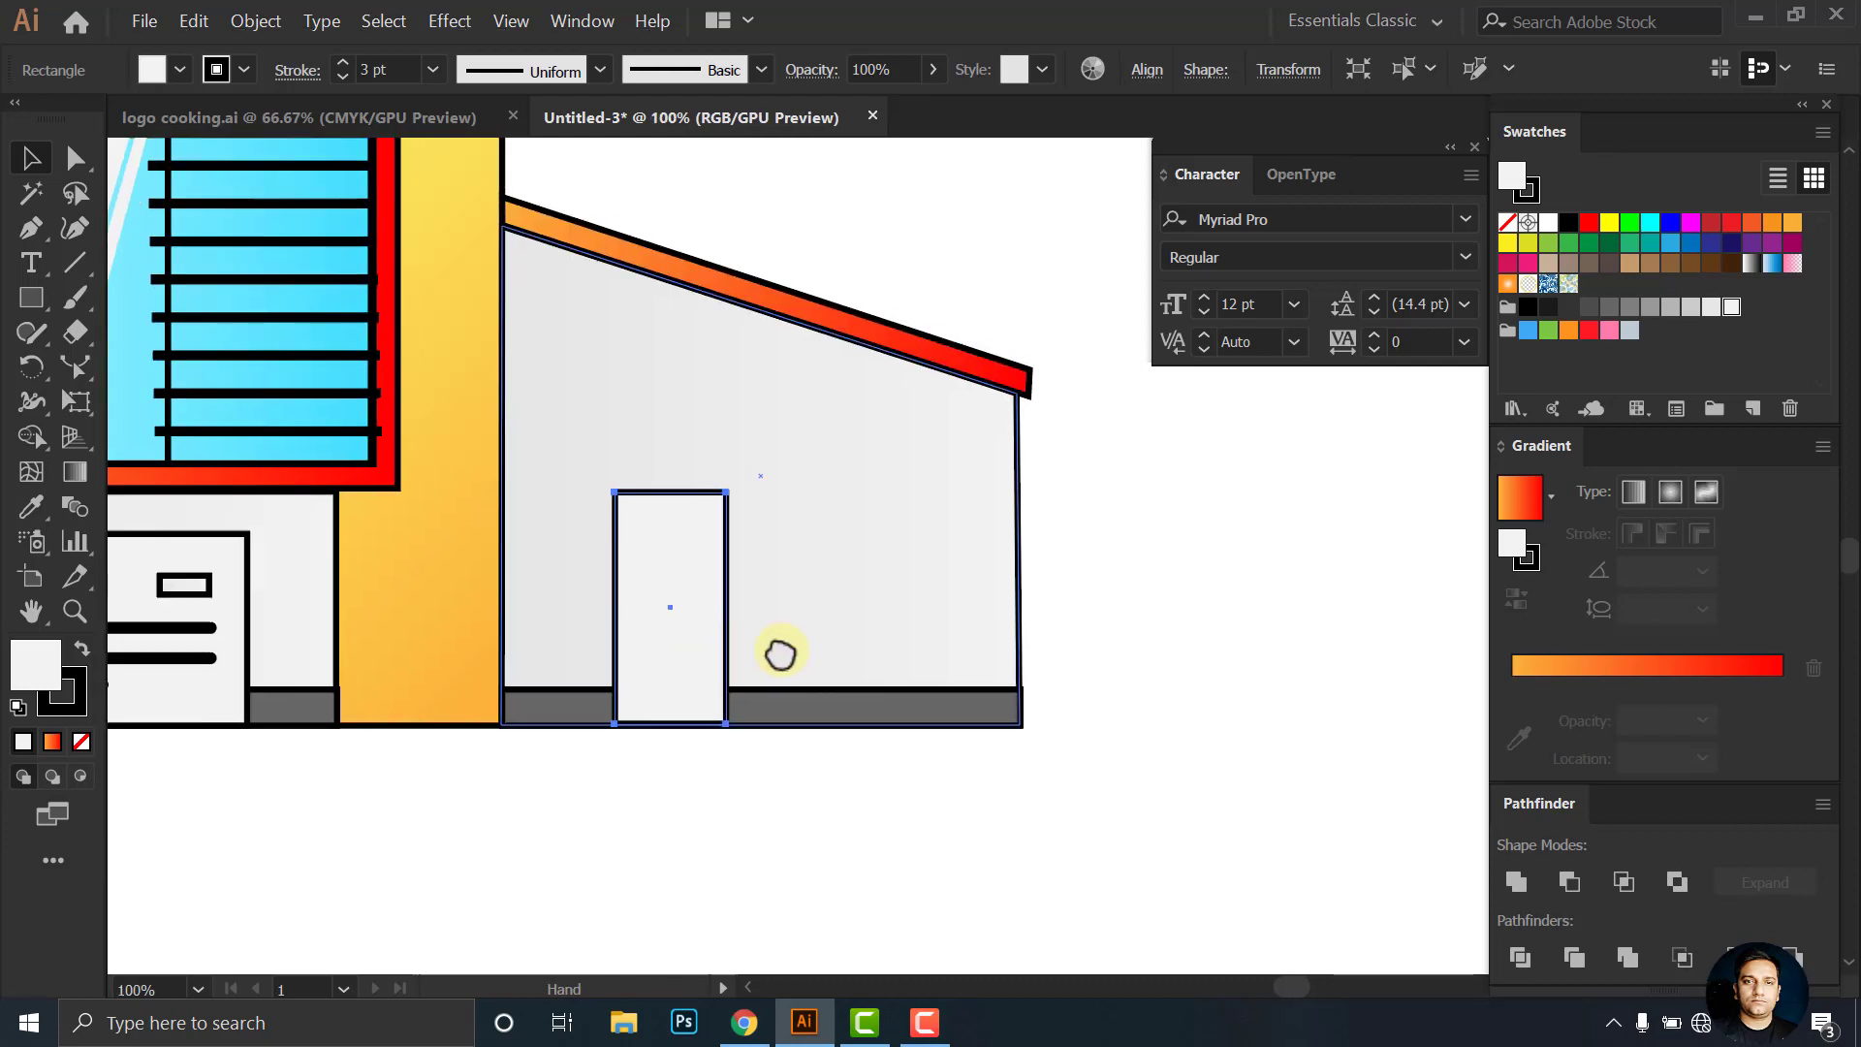
pyautogui.moveTo(706, 629); pyautogui.dragTo(759, 632)
pyautogui.scroll(3, 723, 739)
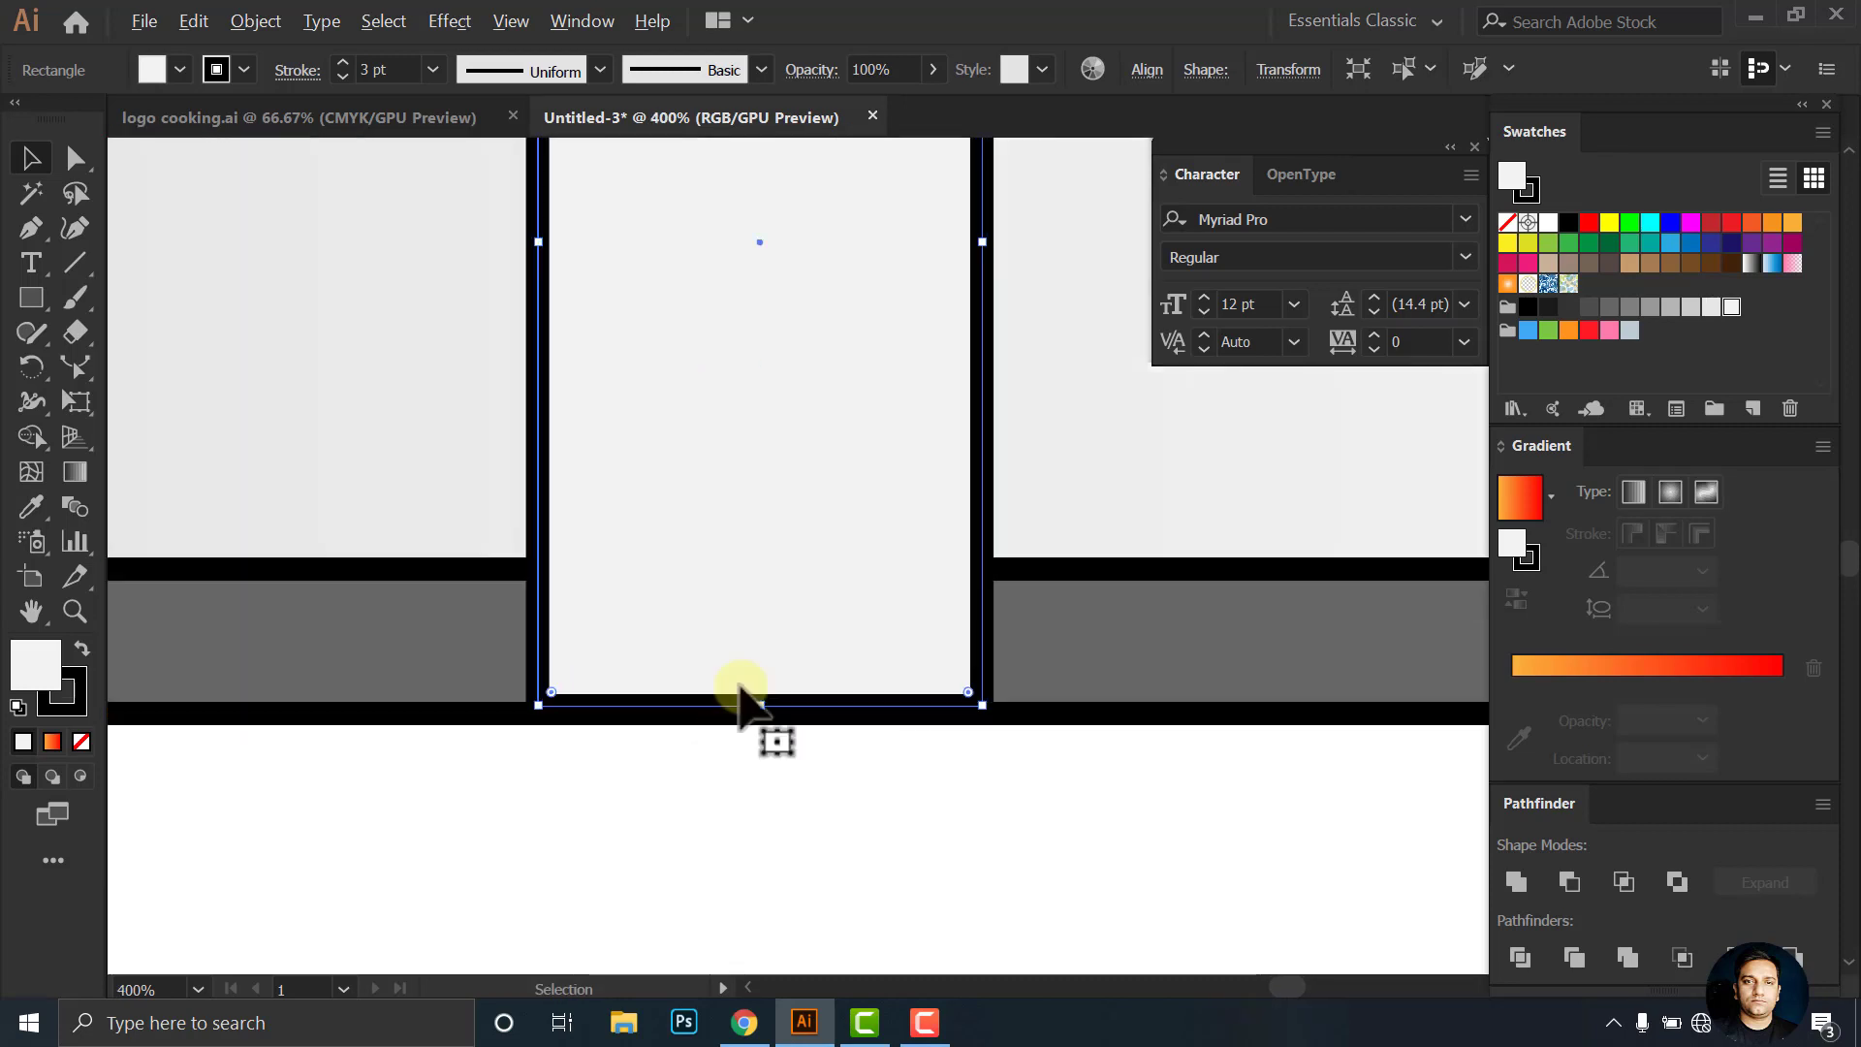
pyautogui.moveTo(723, 739); pyautogui.dragTo(756, 607)
# Adjust the height of the door's top edge
pyautogui.scroll(-2, 609, 689)
pyautogui.scroll(1, 644, 685)
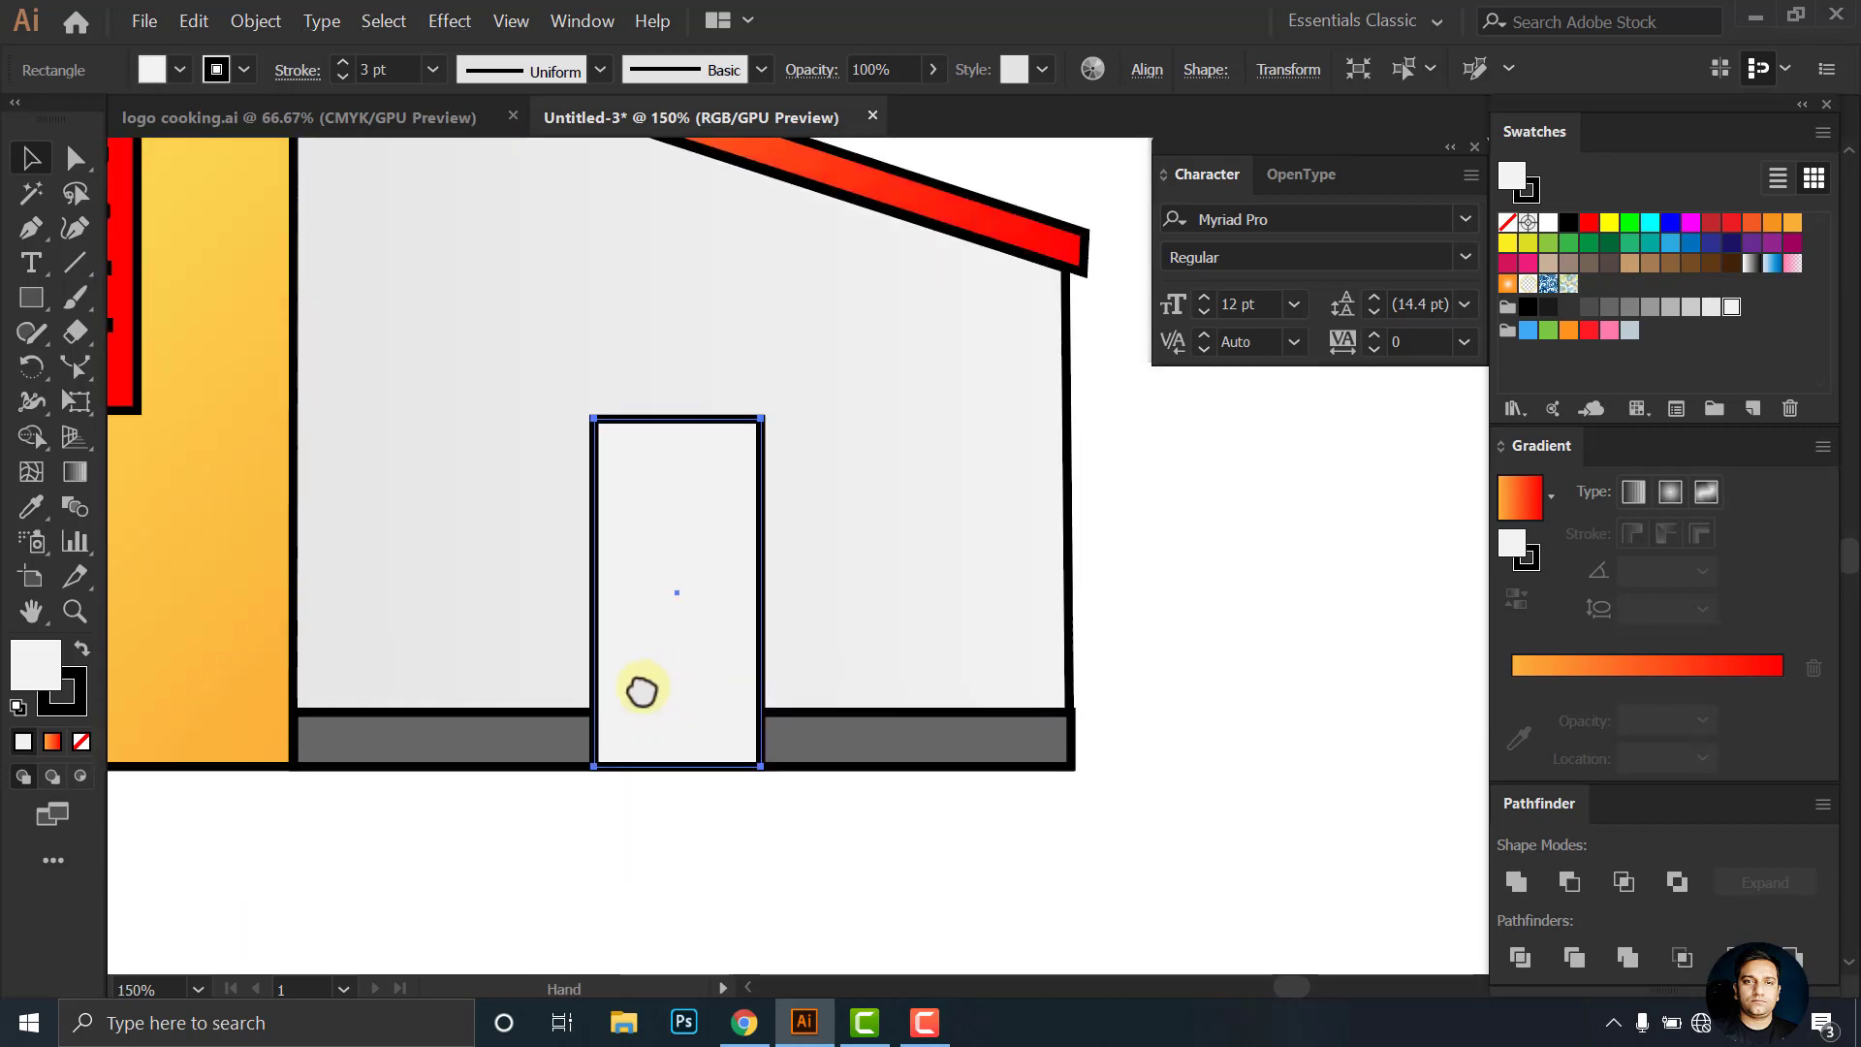
pyautogui.hscroll(-1, 748, 478)
pyautogui.scroll(1, 749, 477)
pyautogui.moveTo(727, 420); pyautogui.dragTo(740, 438)
pyautogui.scroll(-2, 762, 594)
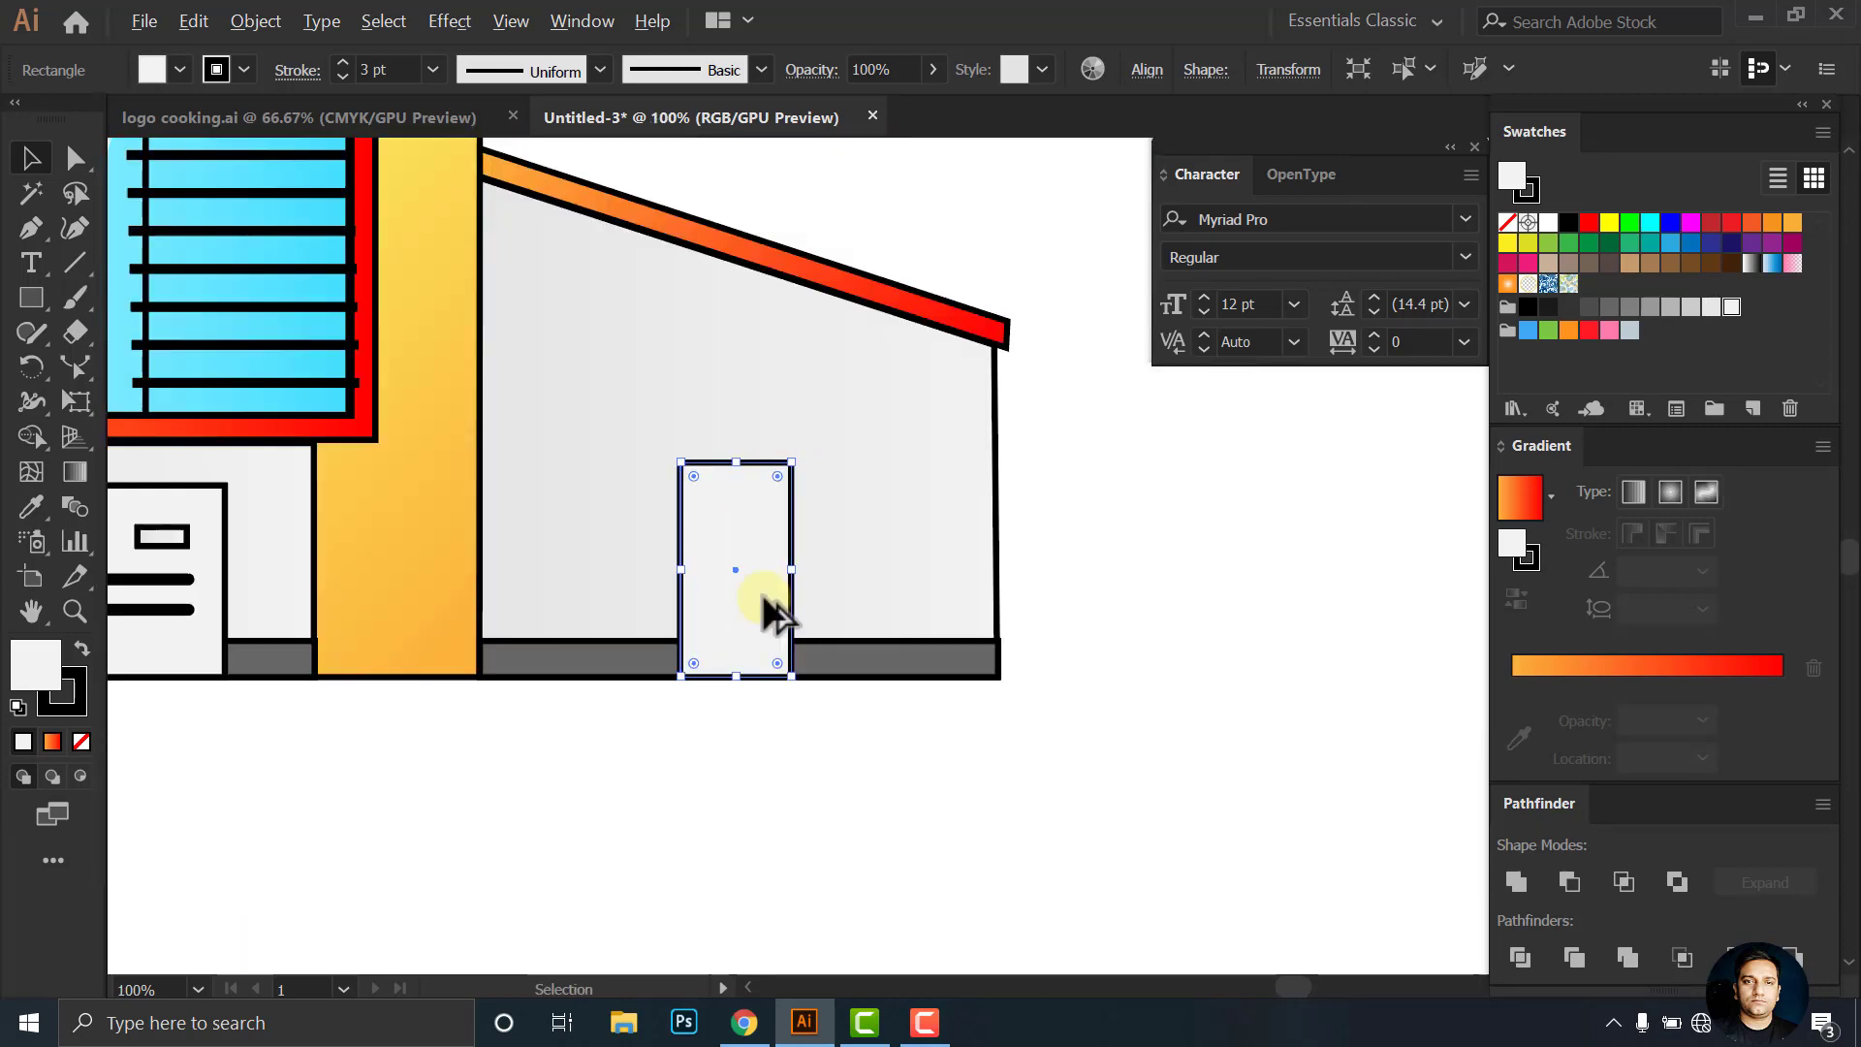
pyautogui.scroll(-1, 773, 668)
pyautogui.scroll(1, 823, 714)
pyautogui.hscroll(-1, 823, 714)
pyautogui.hscroll(-1, 775, 802)
pyautogui.click(776, 799)
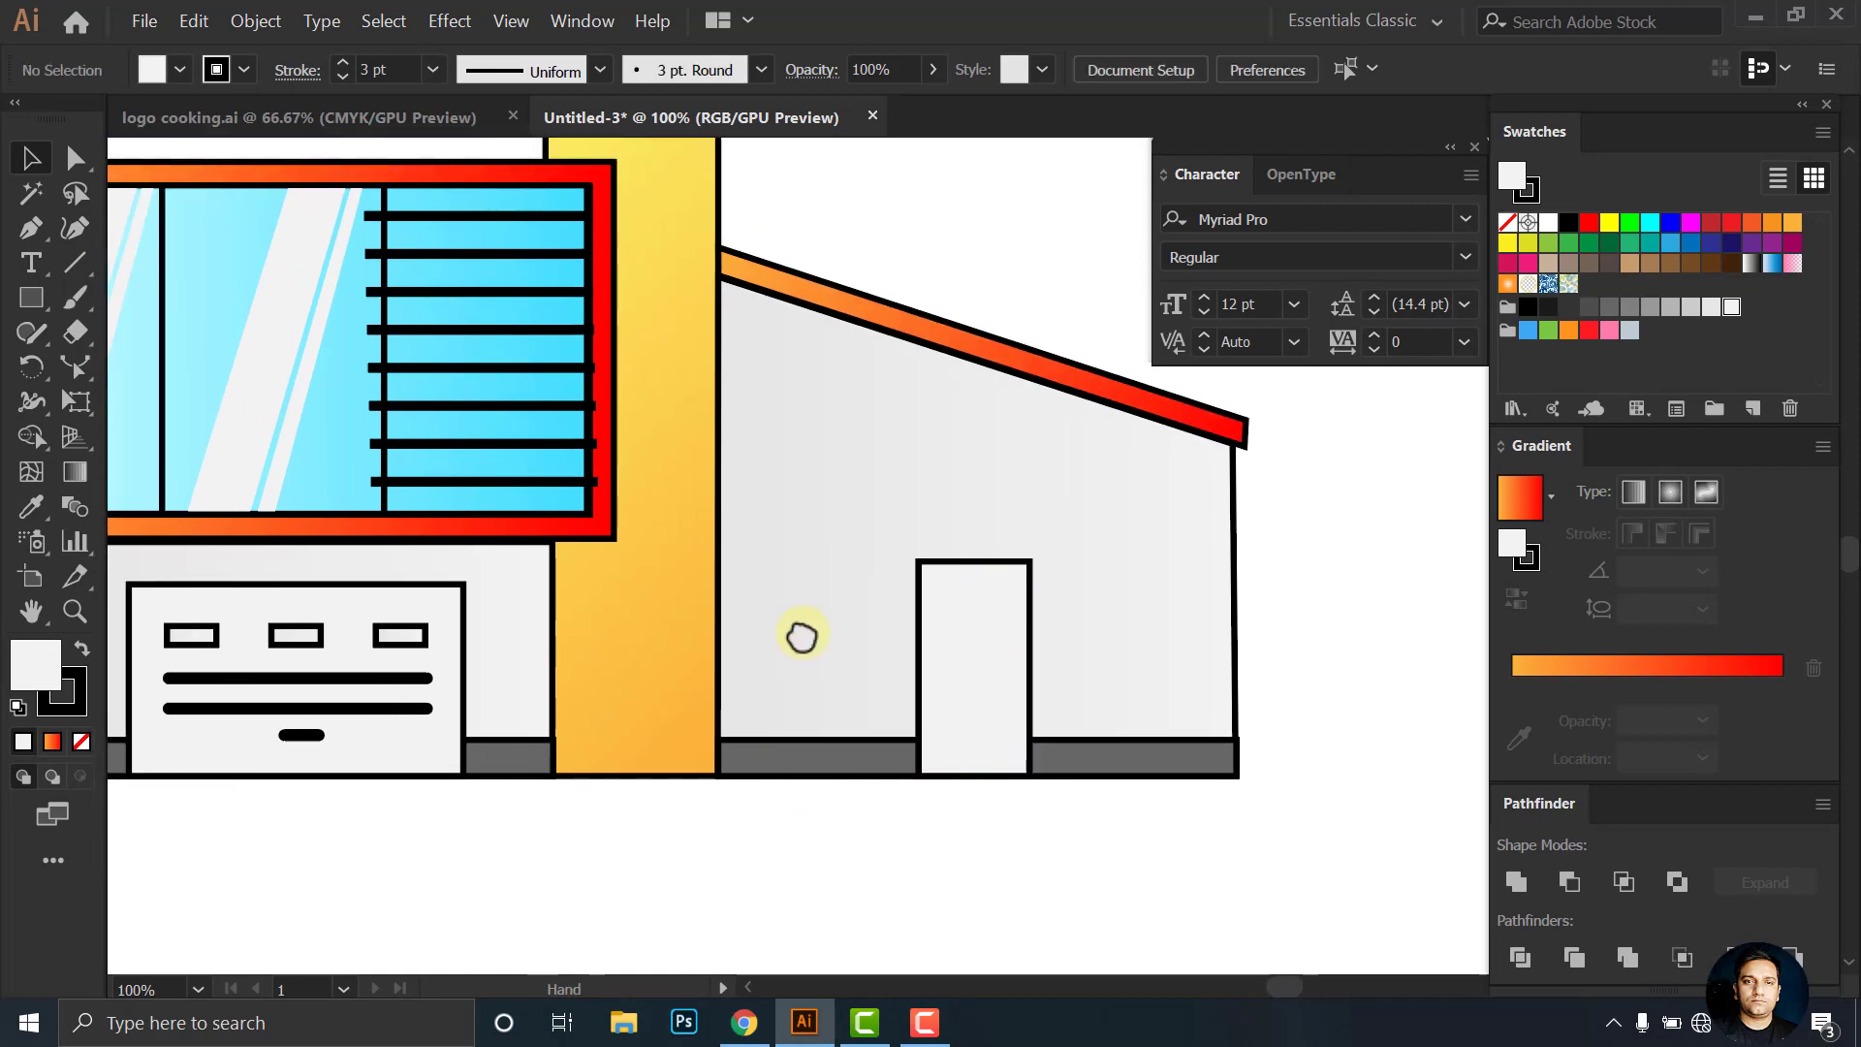
# Copy a black line from the front panel onto the top of the door
pyautogui.click(294, 698)
pyautogui.moveTo(313, 699); pyautogui.dragTo(969, 543)
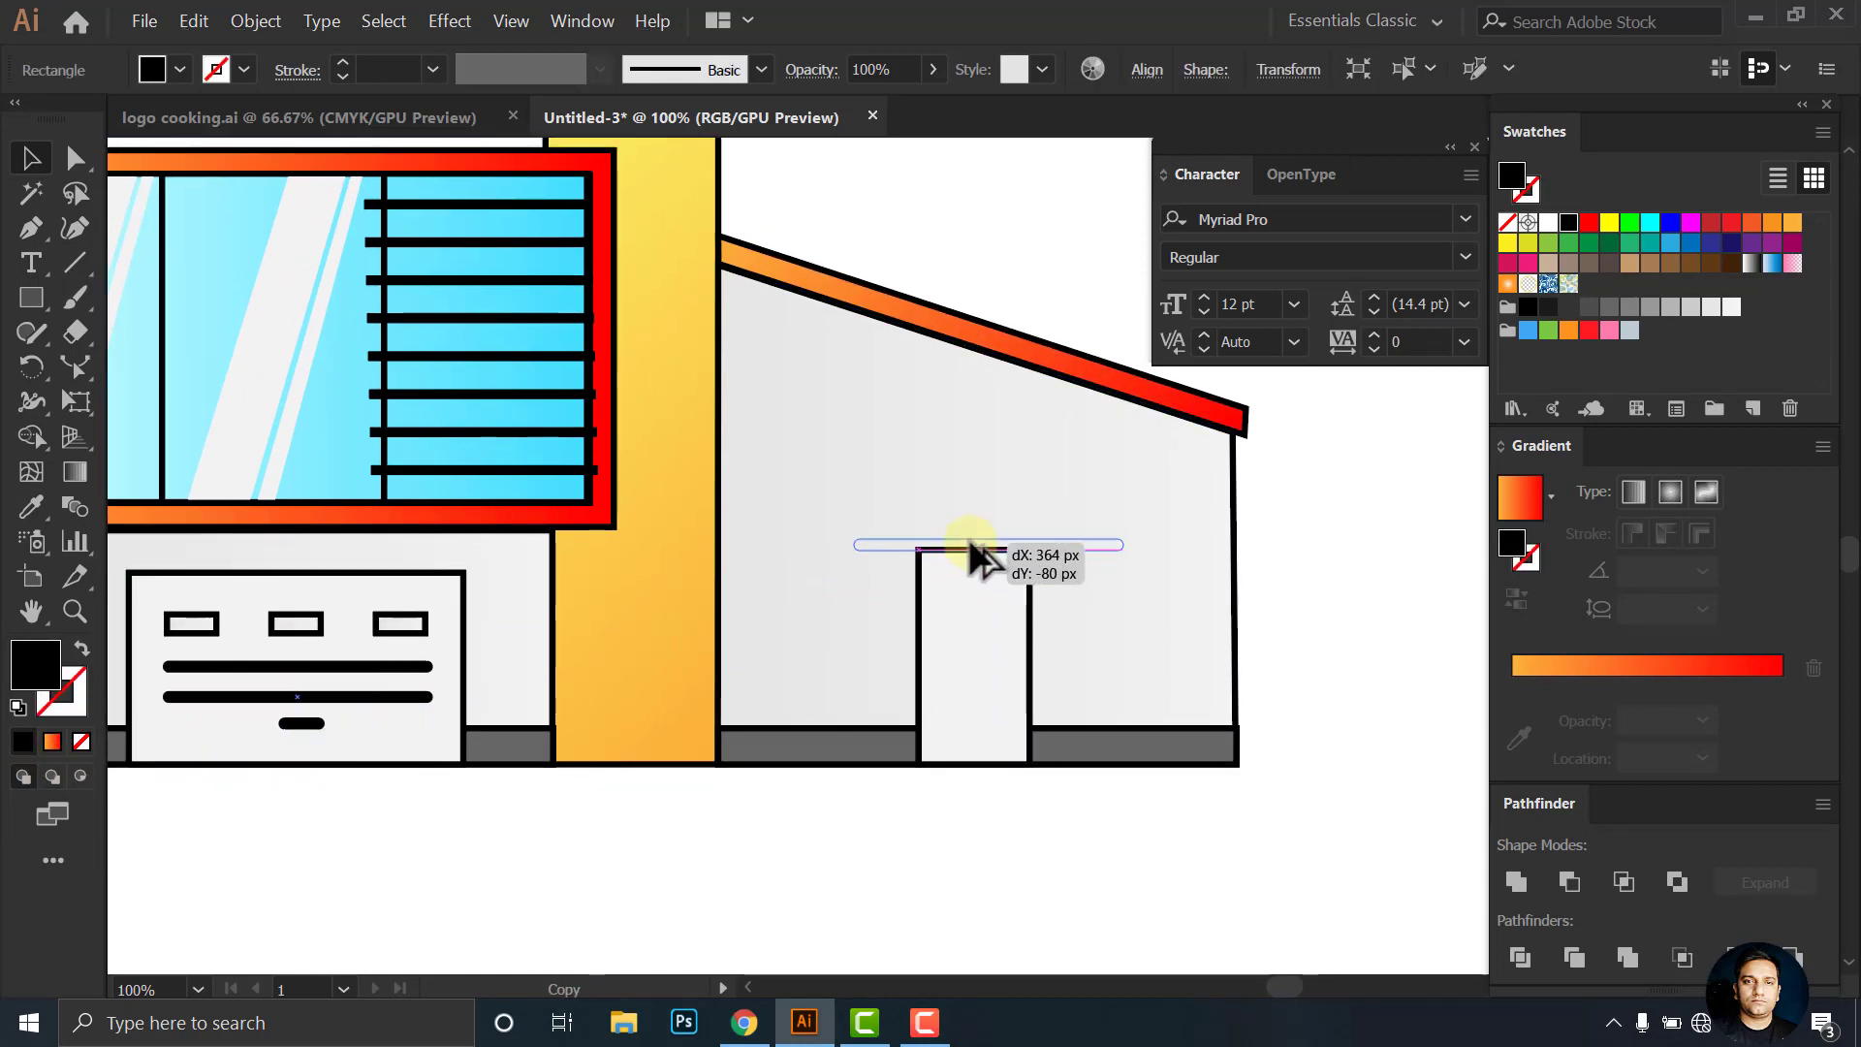
pyautogui.scroll(4, 1008, 572)
pyautogui.moveTo(868, 490); pyautogui.dragTo(909, 531)
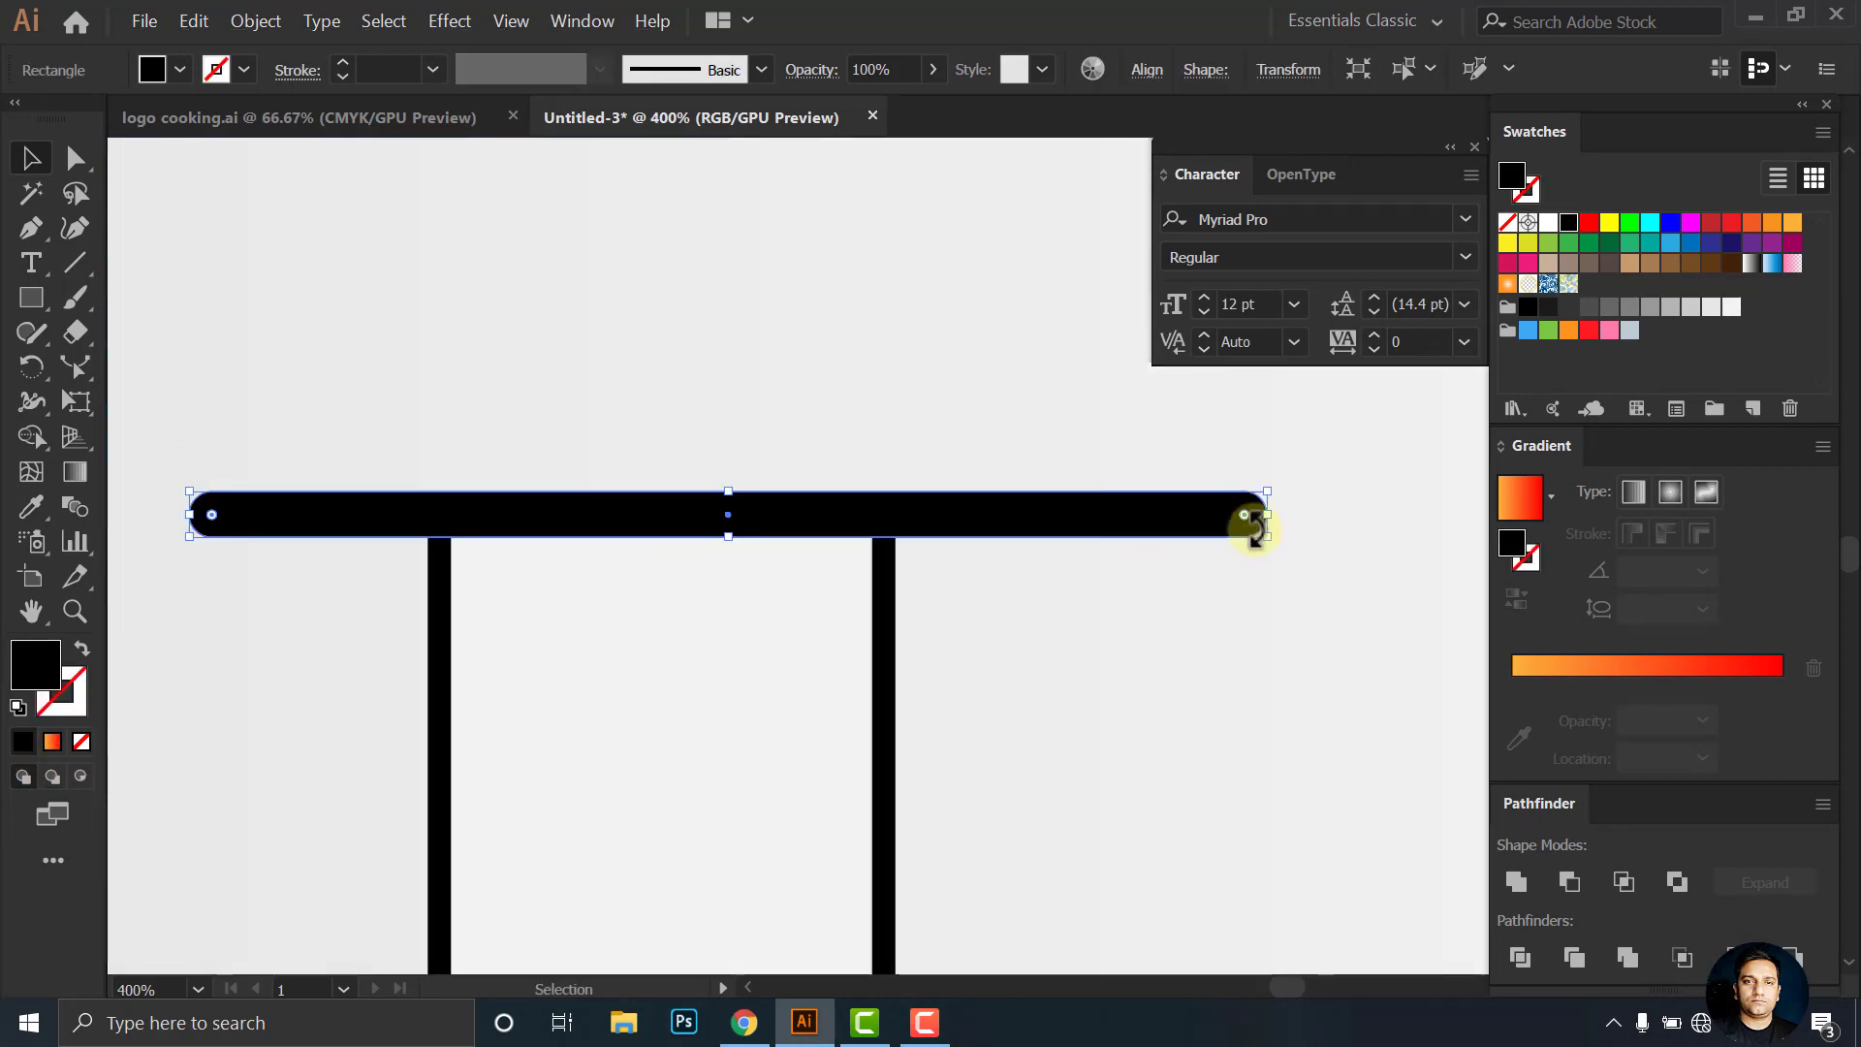
# Shorten and thin the black bar to match the door's width
pyautogui.moveTo(1267, 514); pyautogui.dragTo(934, 562)
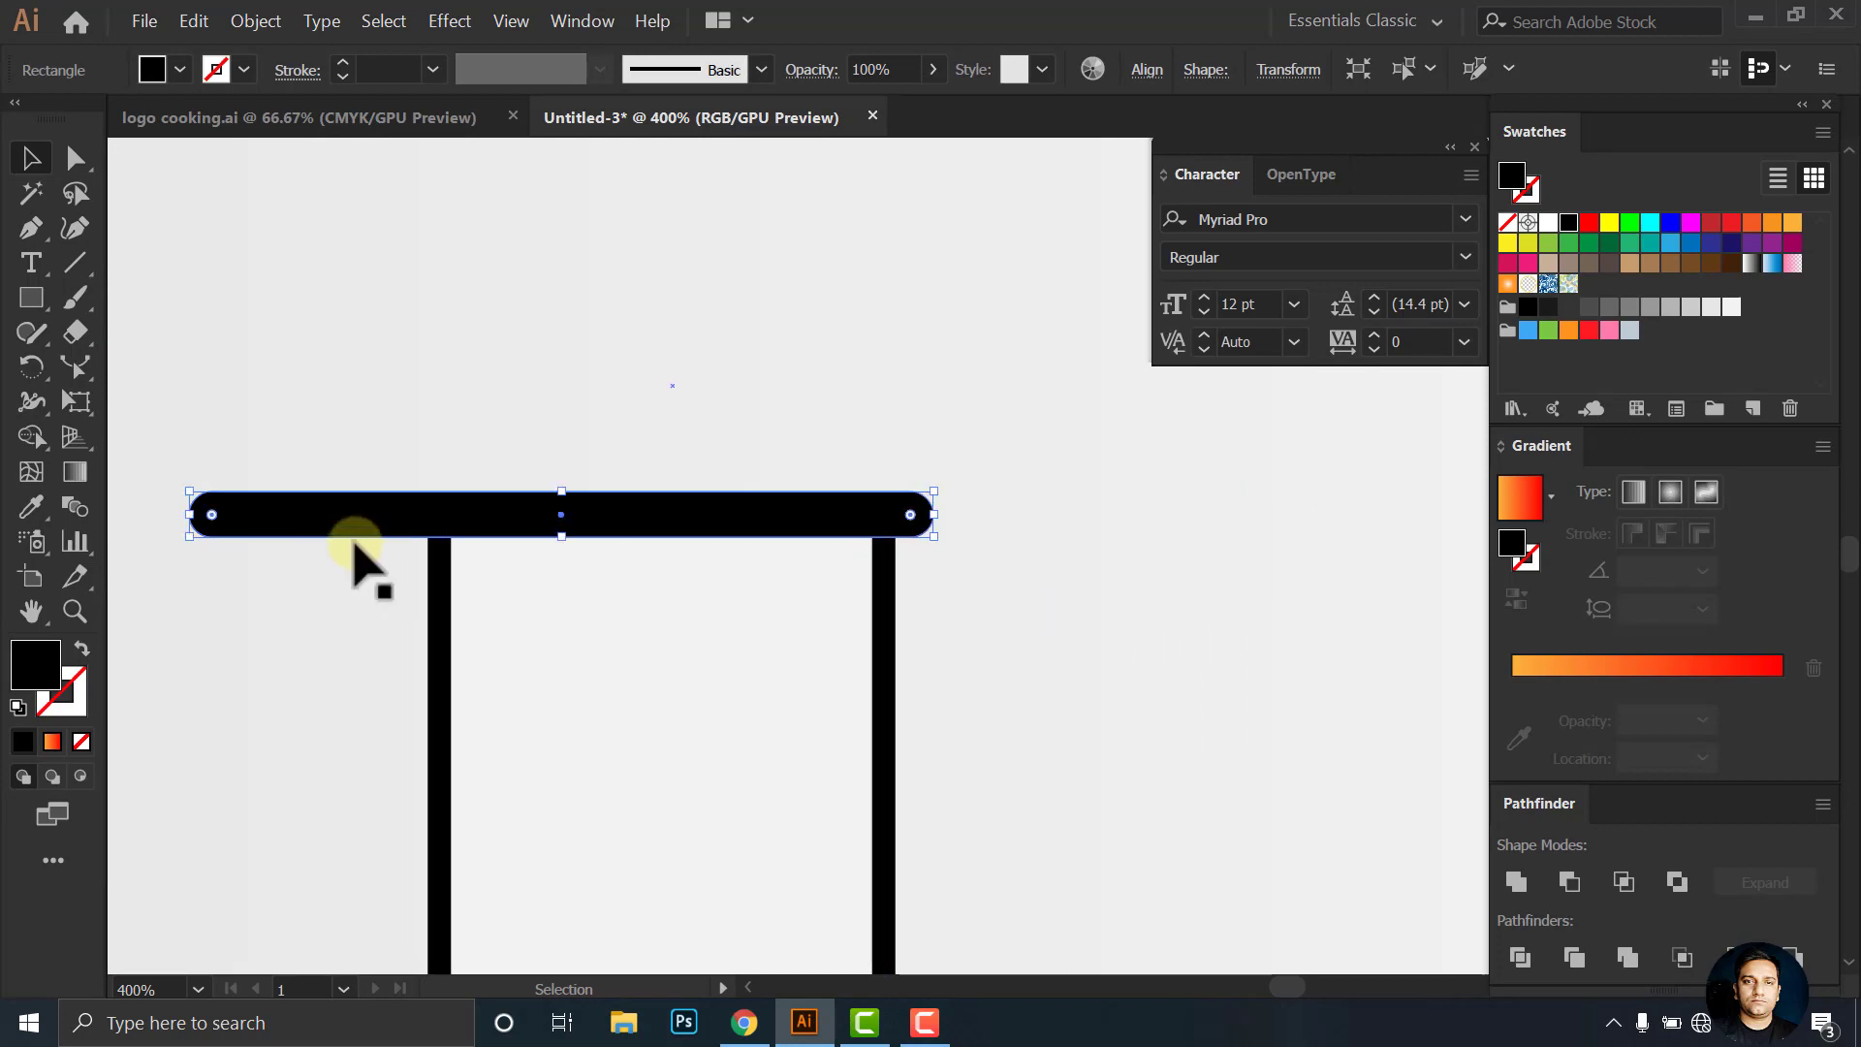
pyautogui.moveTo(201, 519); pyautogui.dragTo(419, 514)
pyautogui.keyDown('alt'); pyautogui.scroll(-2, 1267, 673); pyautogui.keyUp('alt')
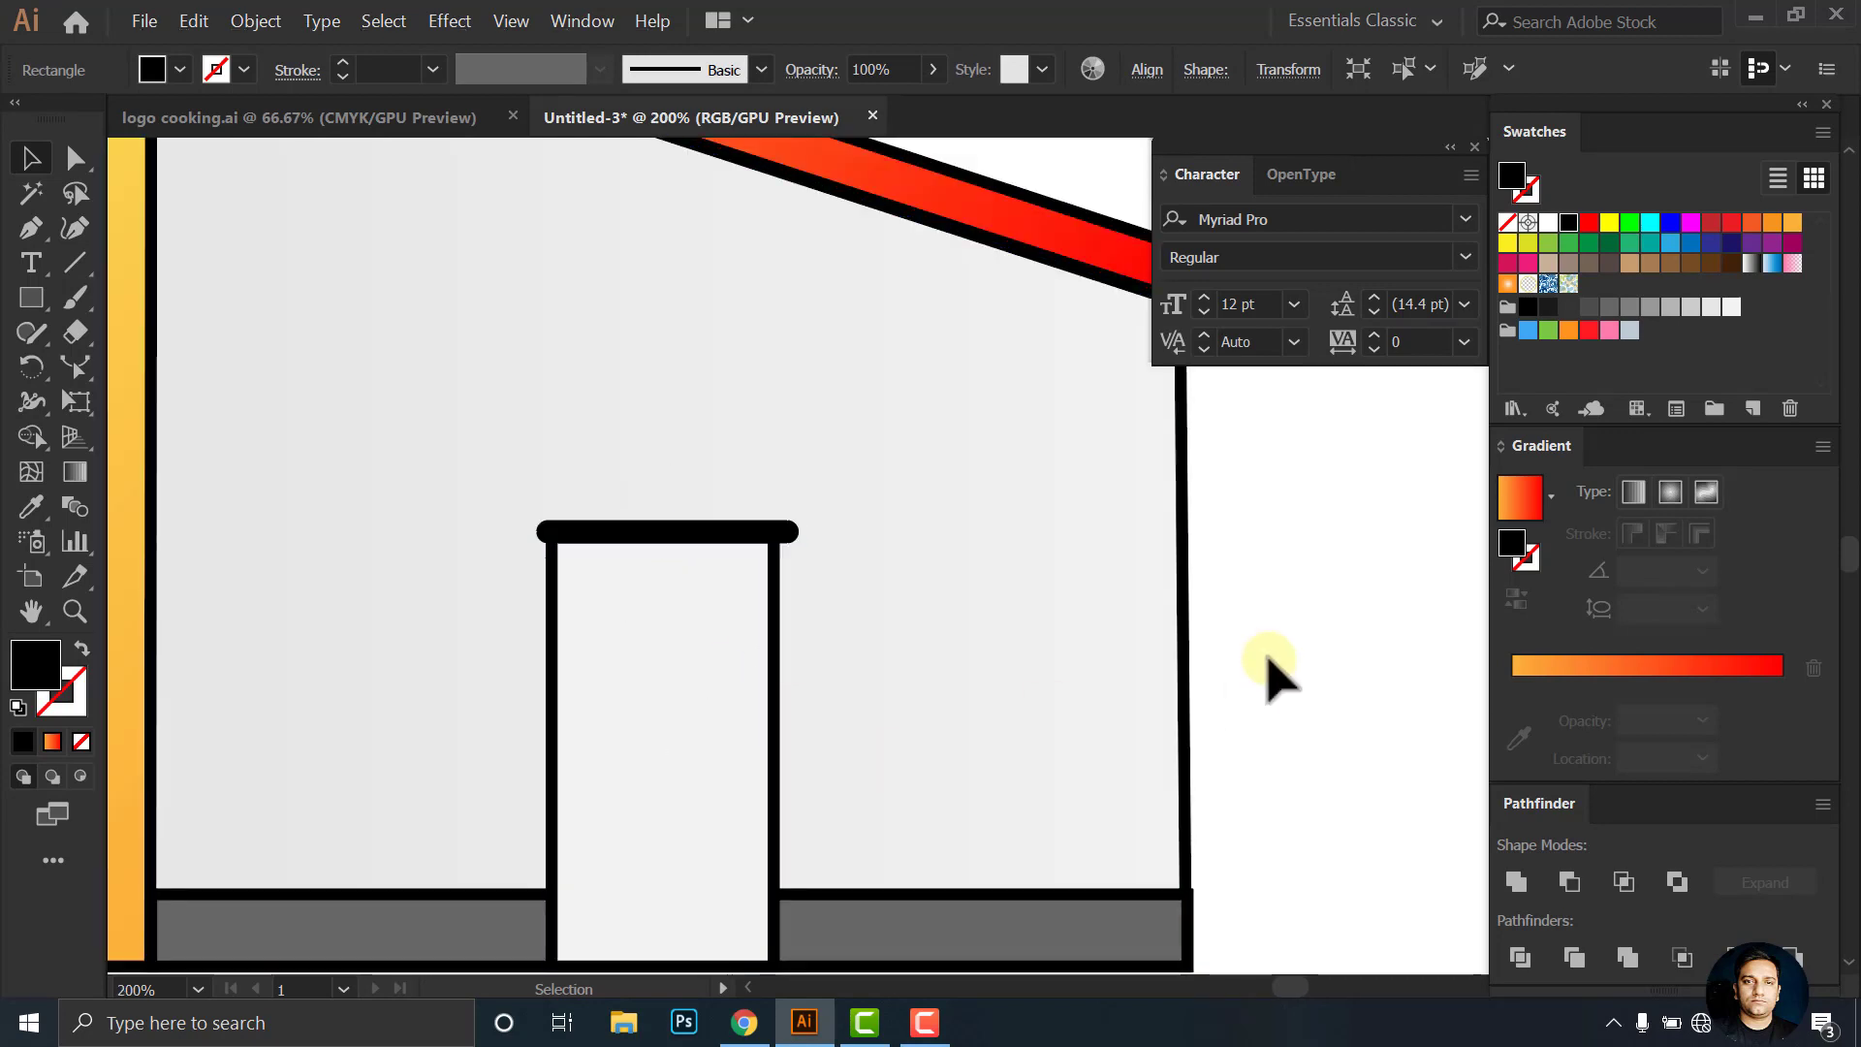
pyautogui.keyDown('alt'); pyautogui.scroll(2, 621, 576); pyautogui.keyUp('alt')
pyautogui.keyDown('alt'); pyautogui.scroll(1, 614, 562); pyautogui.keyUp('alt')
pyautogui.moveTo(1158, 470); pyautogui.dragTo(1131, 470)
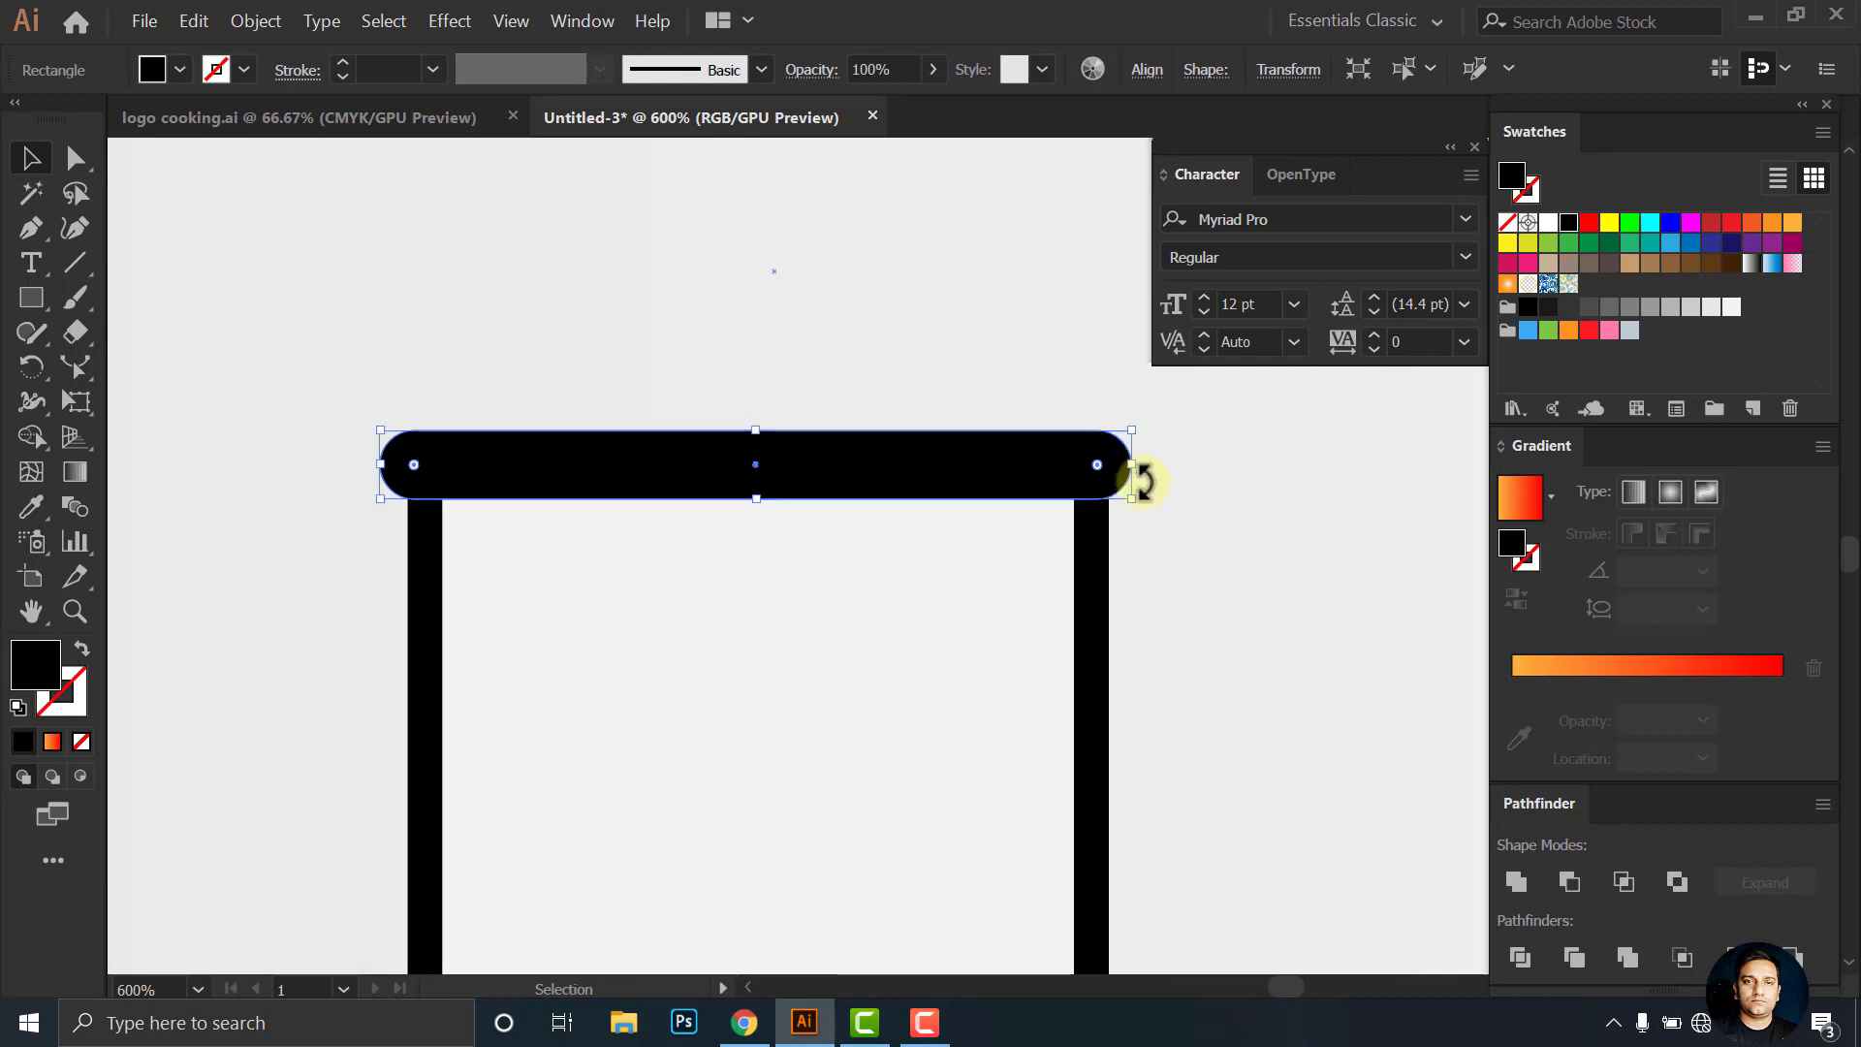
pyautogui.moveTo(748, 448); pyautogui.dragTo(773, 448)
pyautogui.keyDown('alt'); pyautogui.scroll(-2, 594, 486); pyautogui.keyUp('alt')
pyautogui.keyDown('alt'); pyautogui.scroll(-1, 620, 504); pyautogui.keyUp('alt')
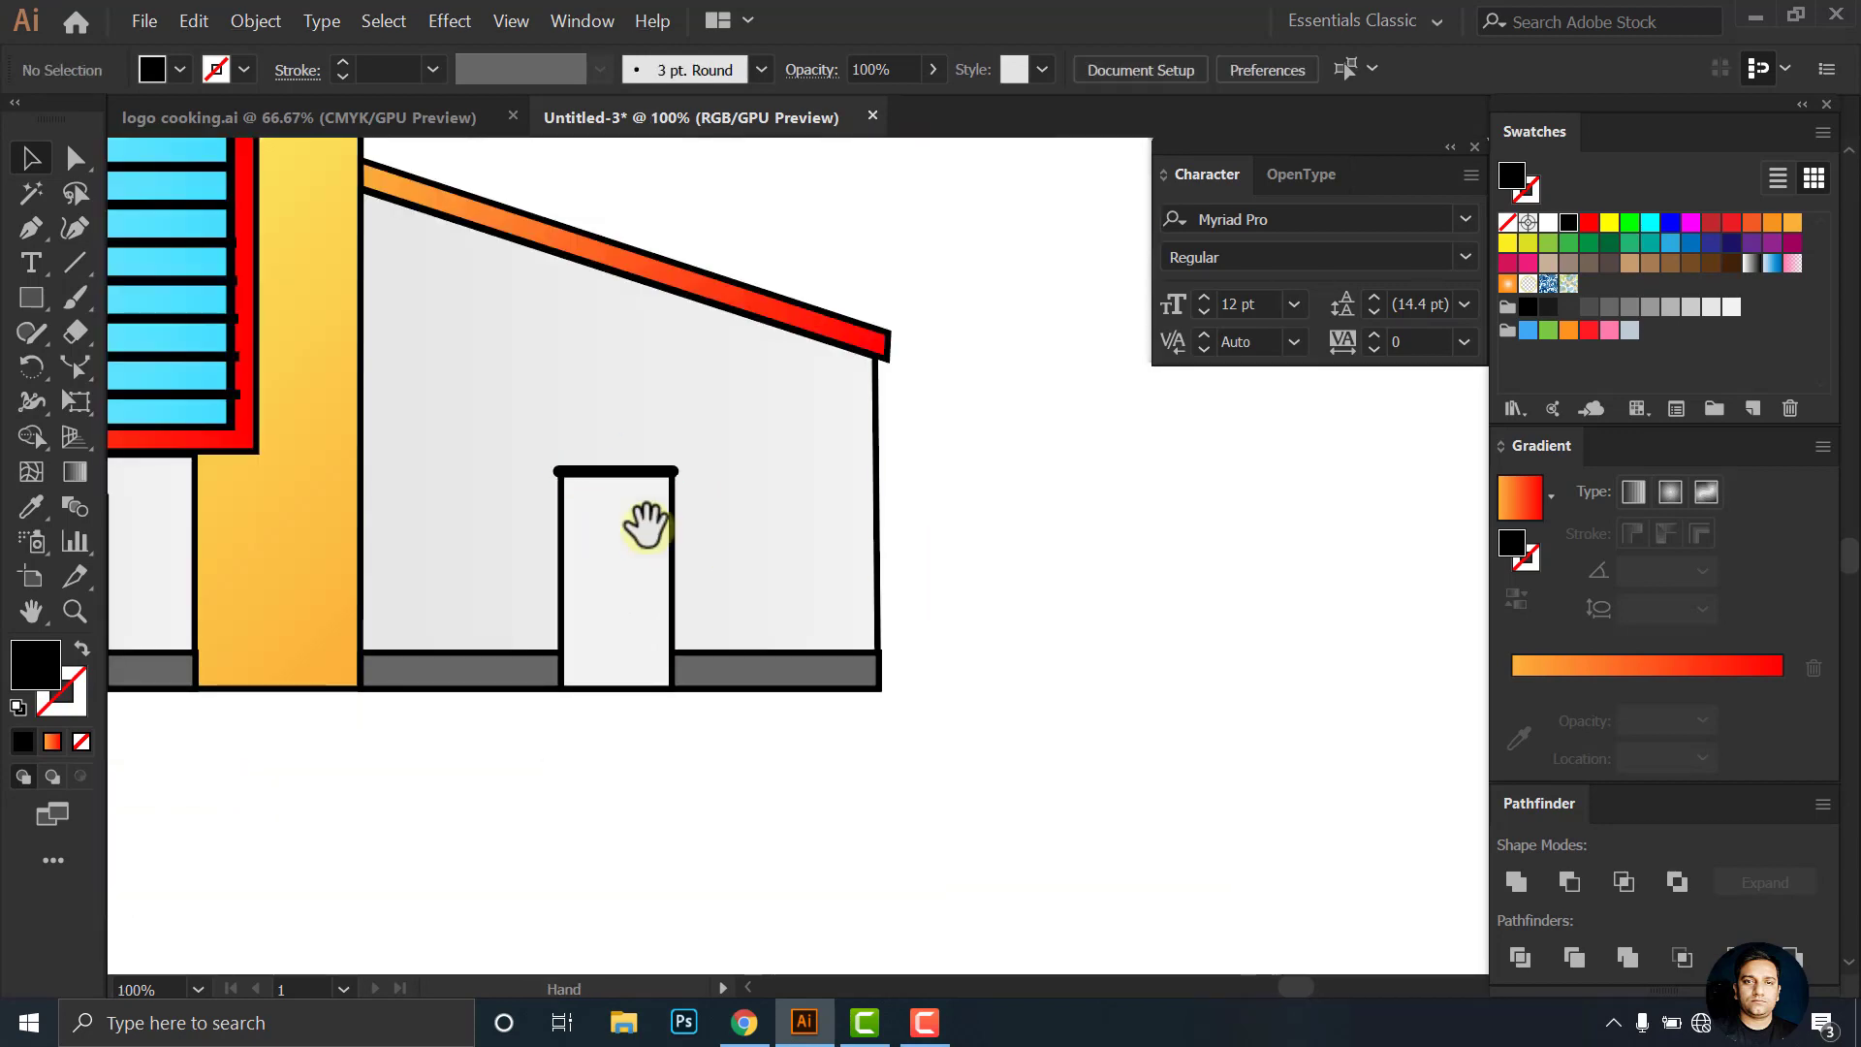
pyautogui.moveTo(645, 520); pyautogui.dragTo(759, 572)
pyautogui.keyDown('alt'); pyautogui.scroll(1, 686, 707); pyautogui.keyUp('alt')
# Duplicate the door into a smaller inner panel and center it horizontally in the door
pyautogui.moveTo(879, 591); pyautogui.dragTo(860, 590)
pyautogui.moveTo(769, 486); pyautogui.dragTo(769, 562)
pyautogui.moveTo(684, 696); pyautogui.dragTo(757, 696)
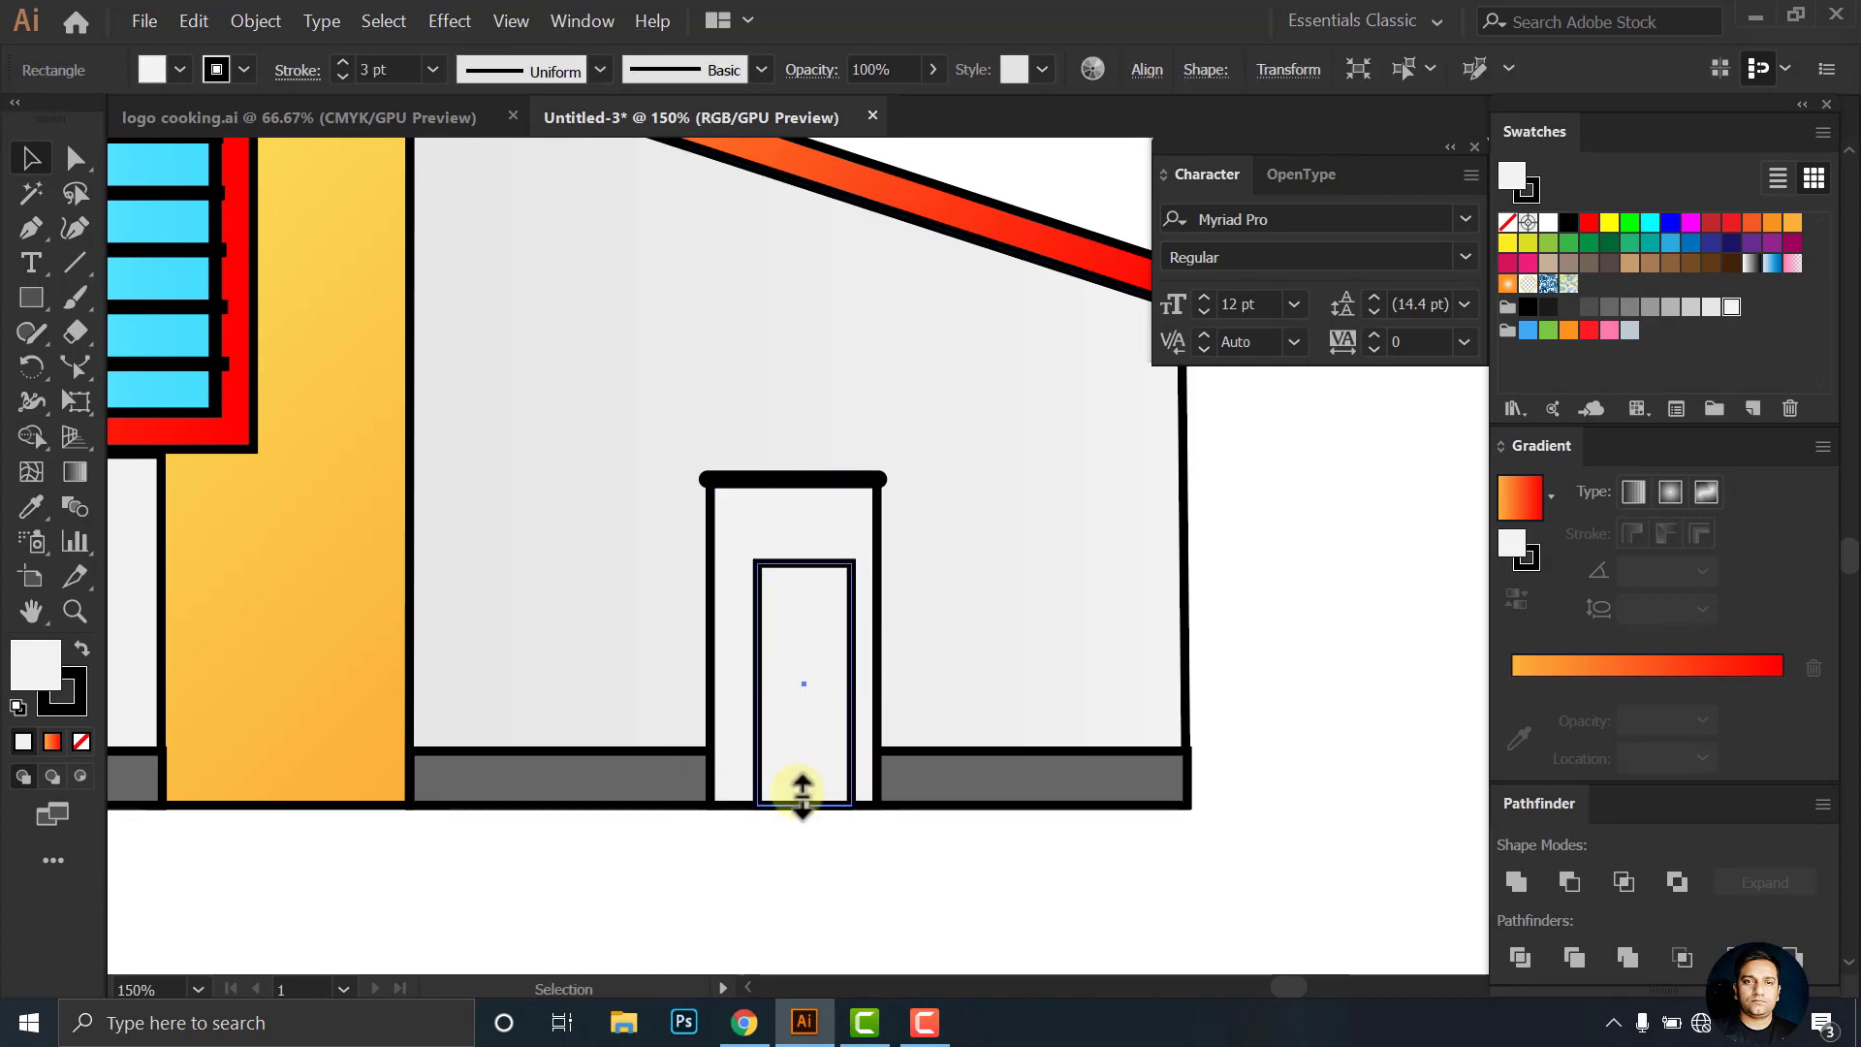
pyautogui.moveTo(803, 793); pyautogui.dragTo(802, 742)
pyautogui.moveTo(852, 652); pyautogui.dragTo(808, 653)
pyautogui.click(877, 686)
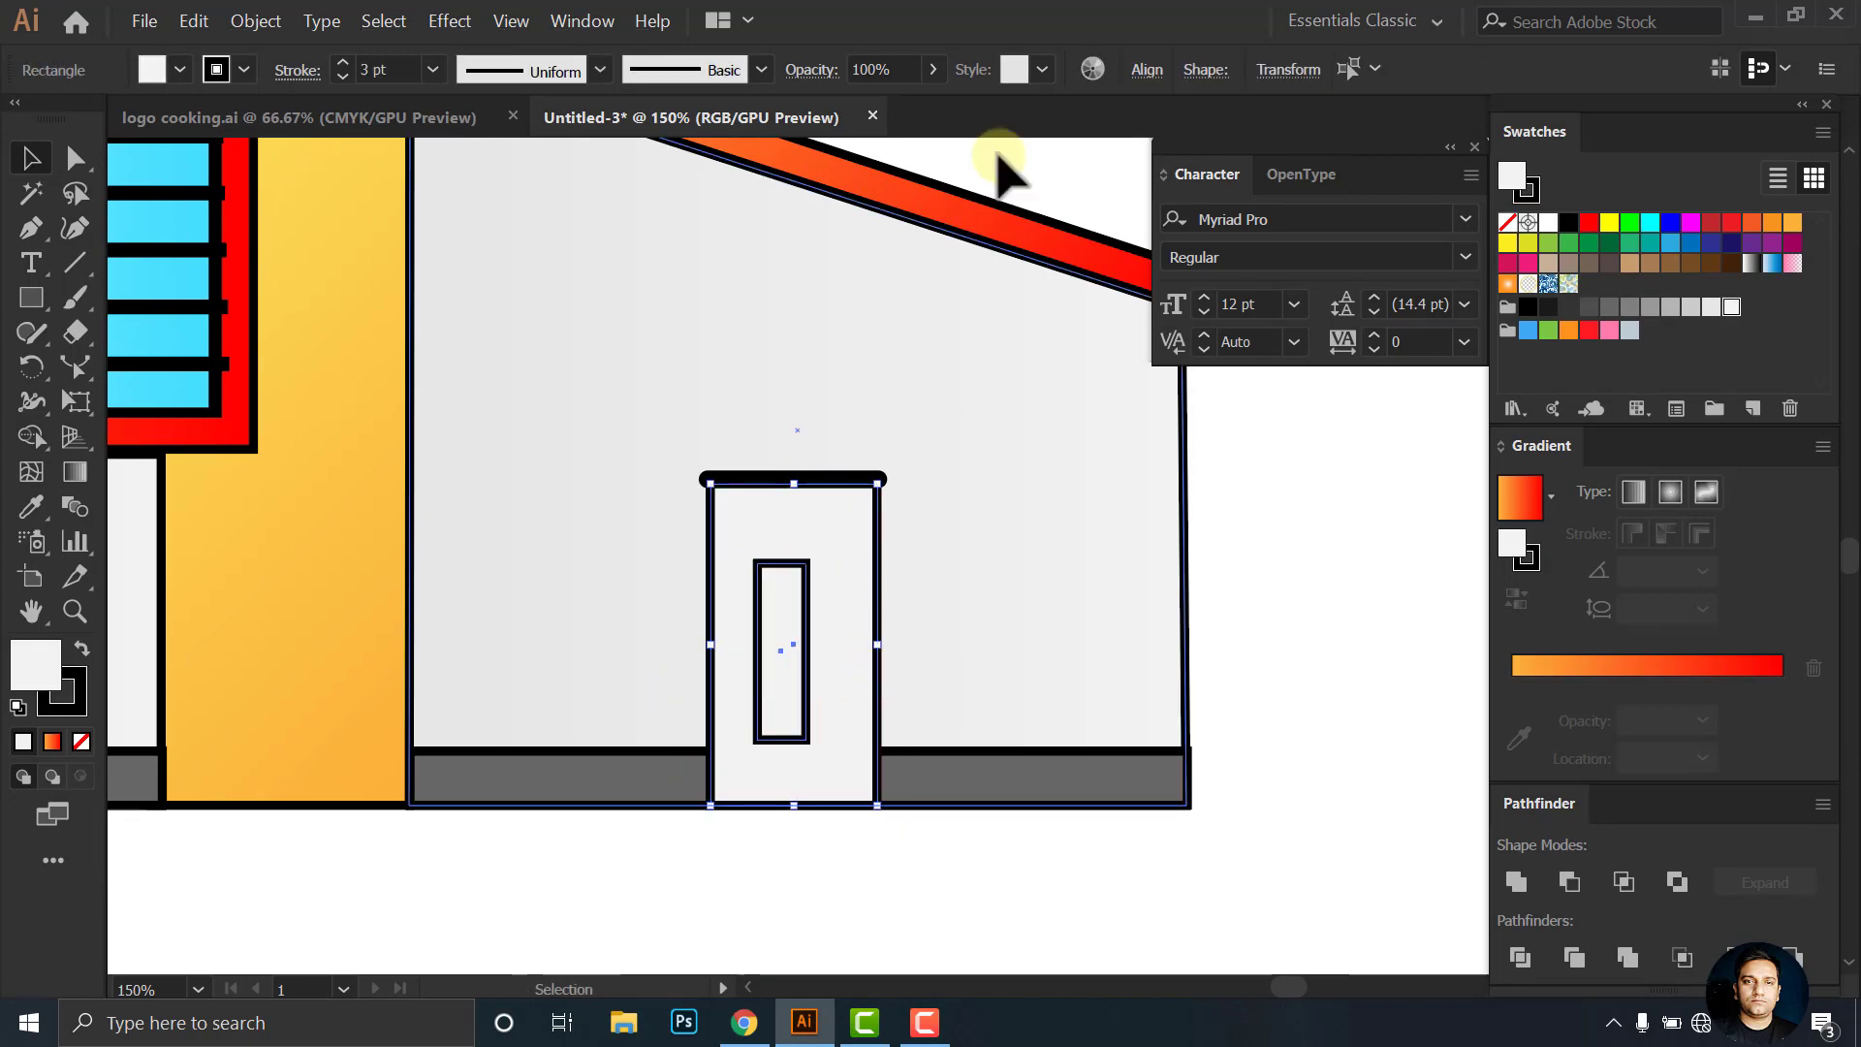
pyautogui.click(1147, 70)
pyautogui.click(908, 157)
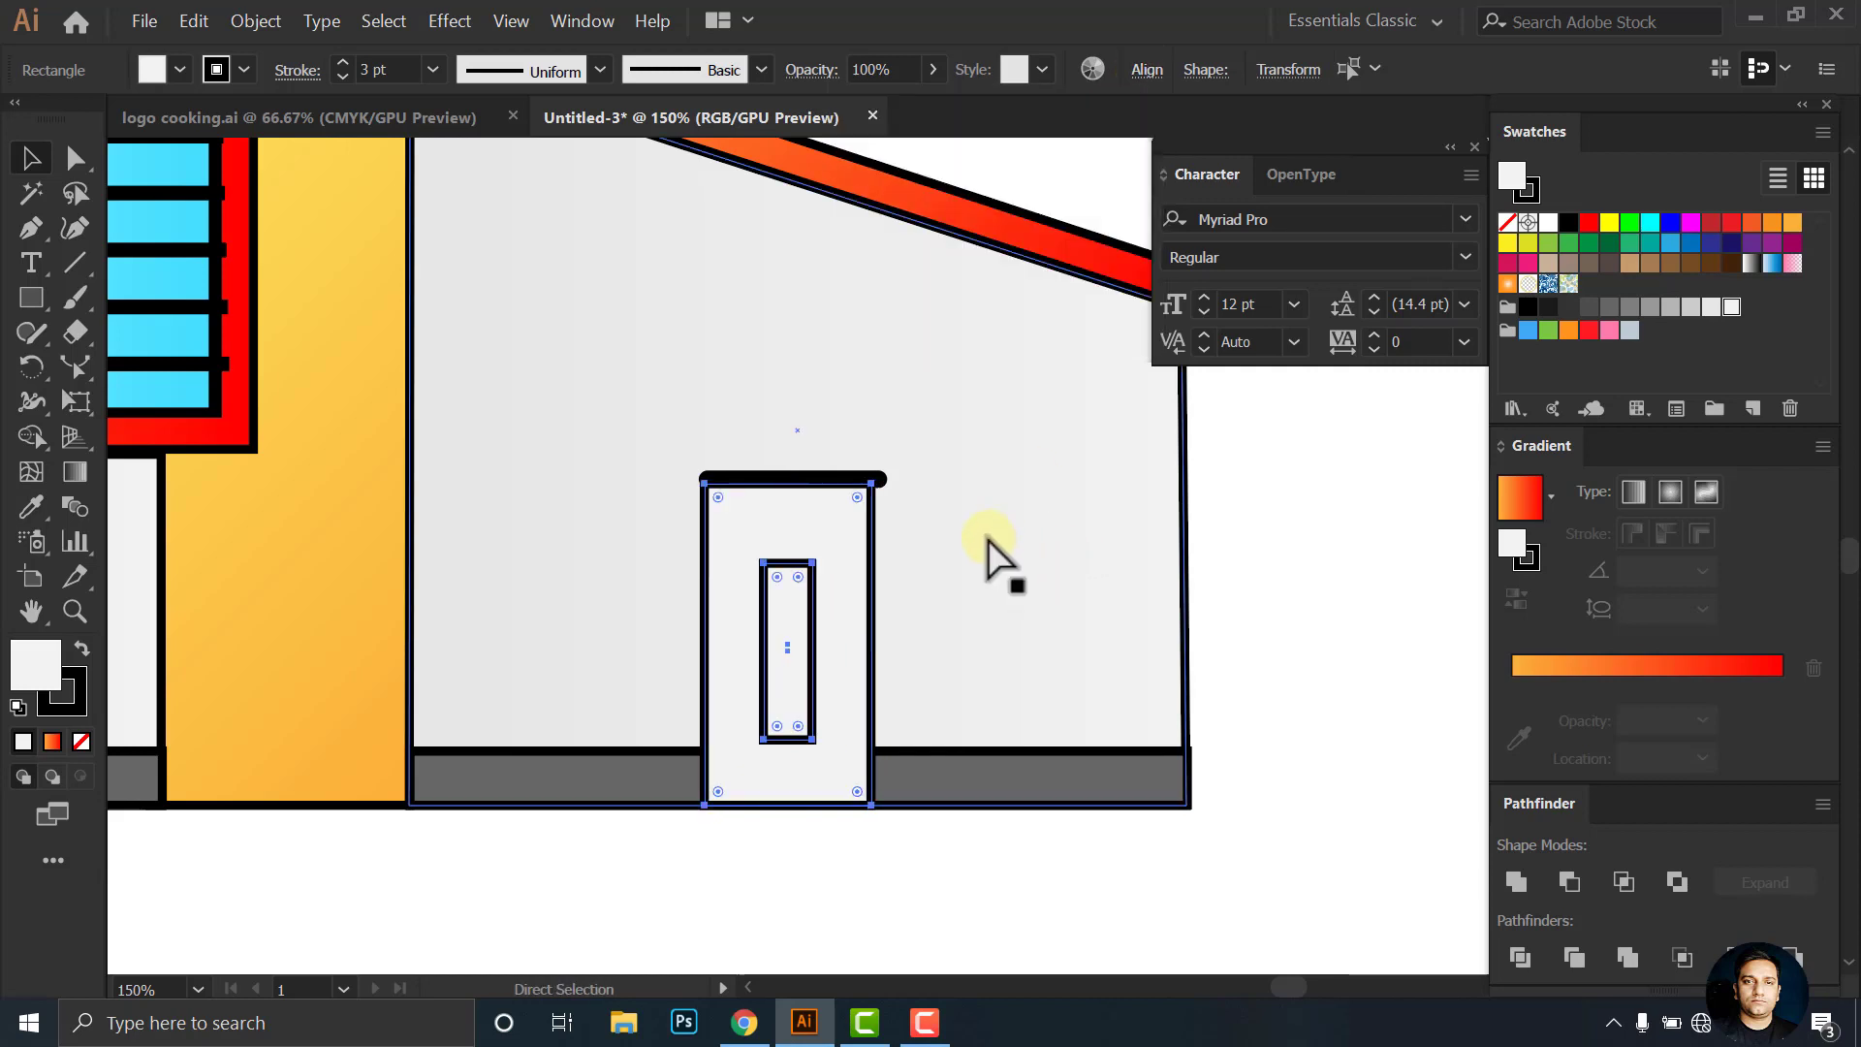
# Check the door's top bar and inner panel, leaving the inner panel selected
pyautogui.click(869, 479)
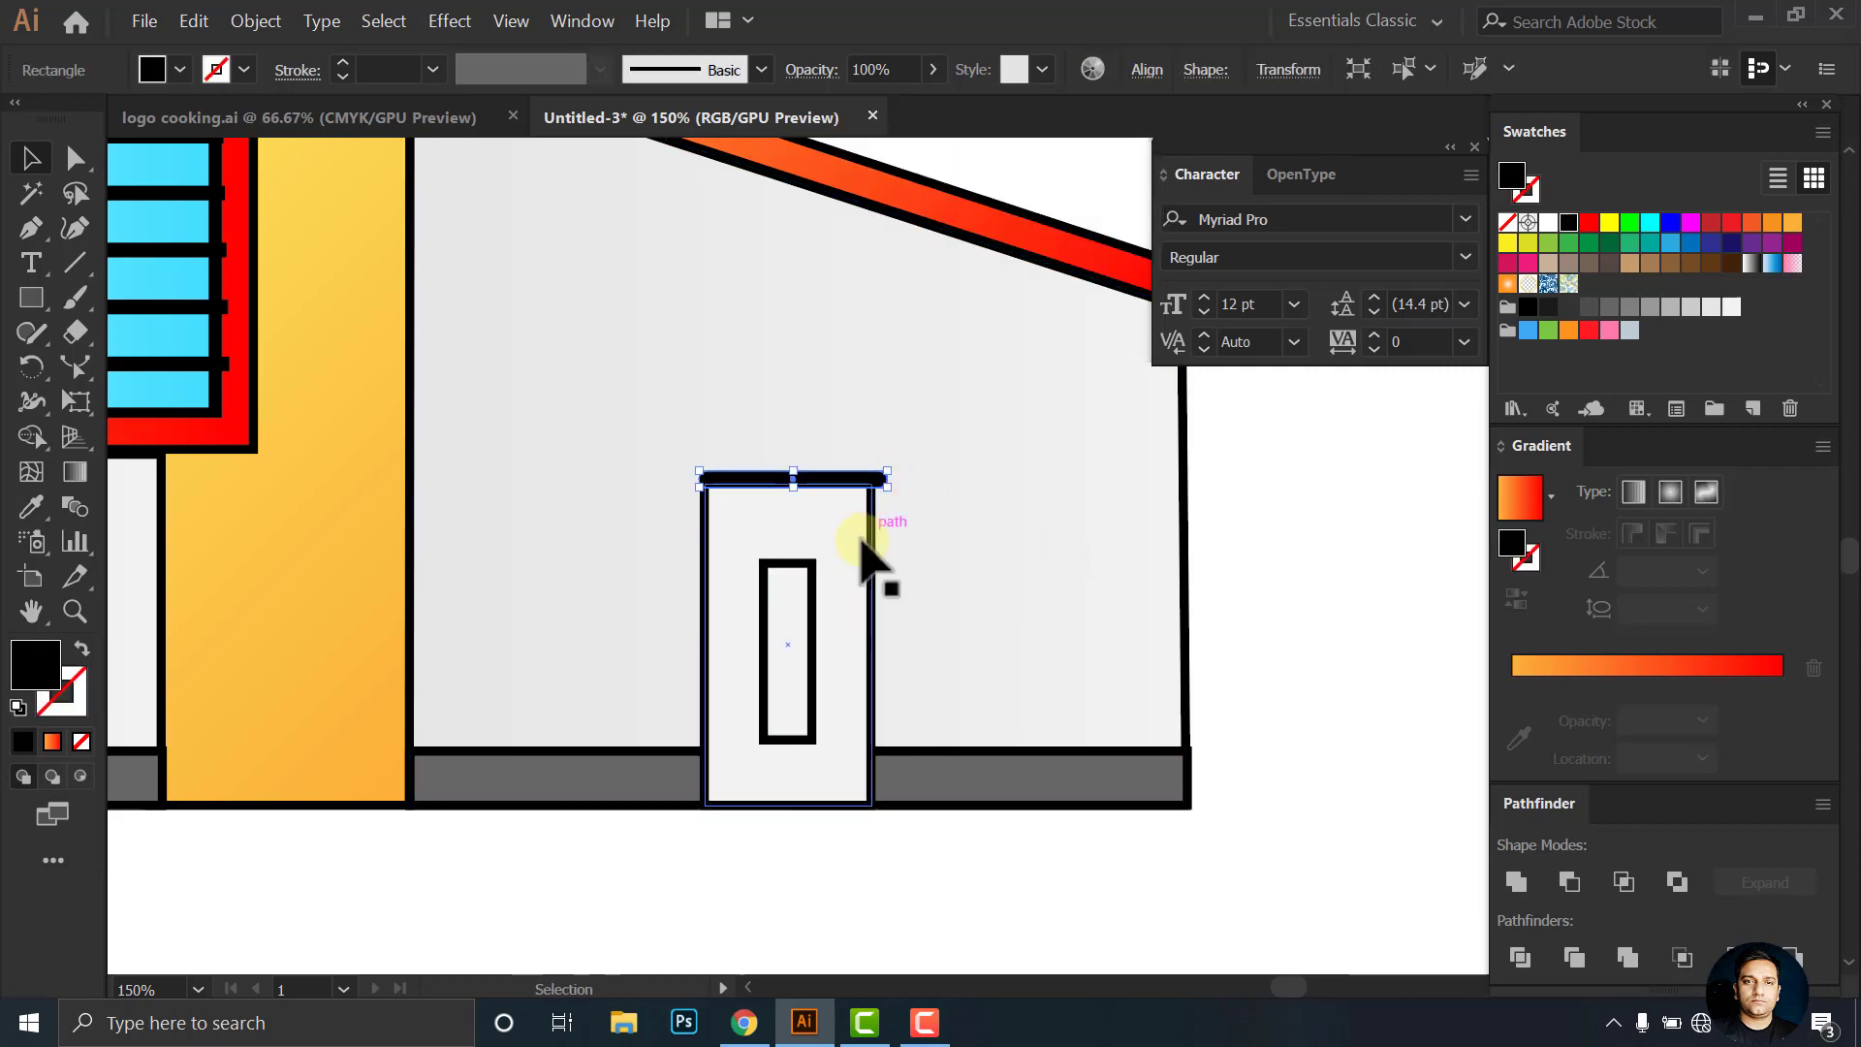
pyautogui.click(812, 601)
pyautogui.click(879, 480)
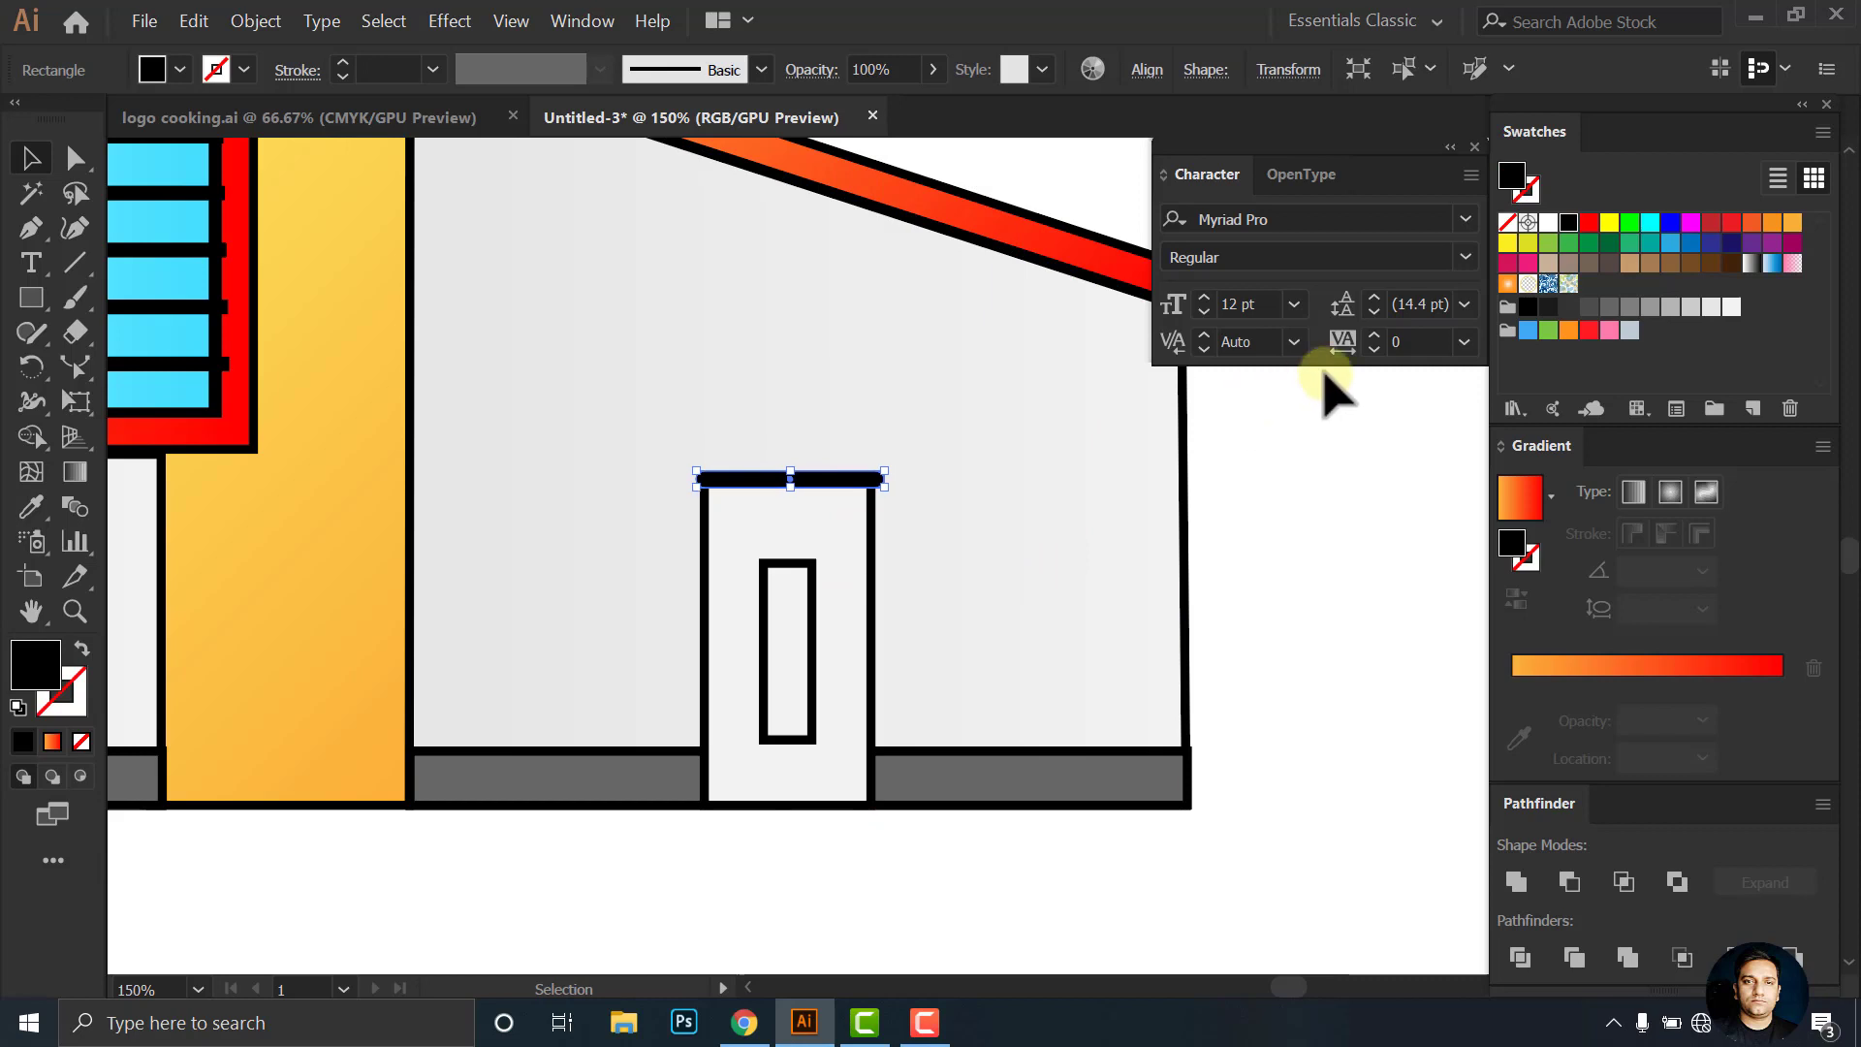
pyautogui.keyDown('alt'); pyautogui.scroll(2, 806, 581); pyautogui.keyUp('alt')
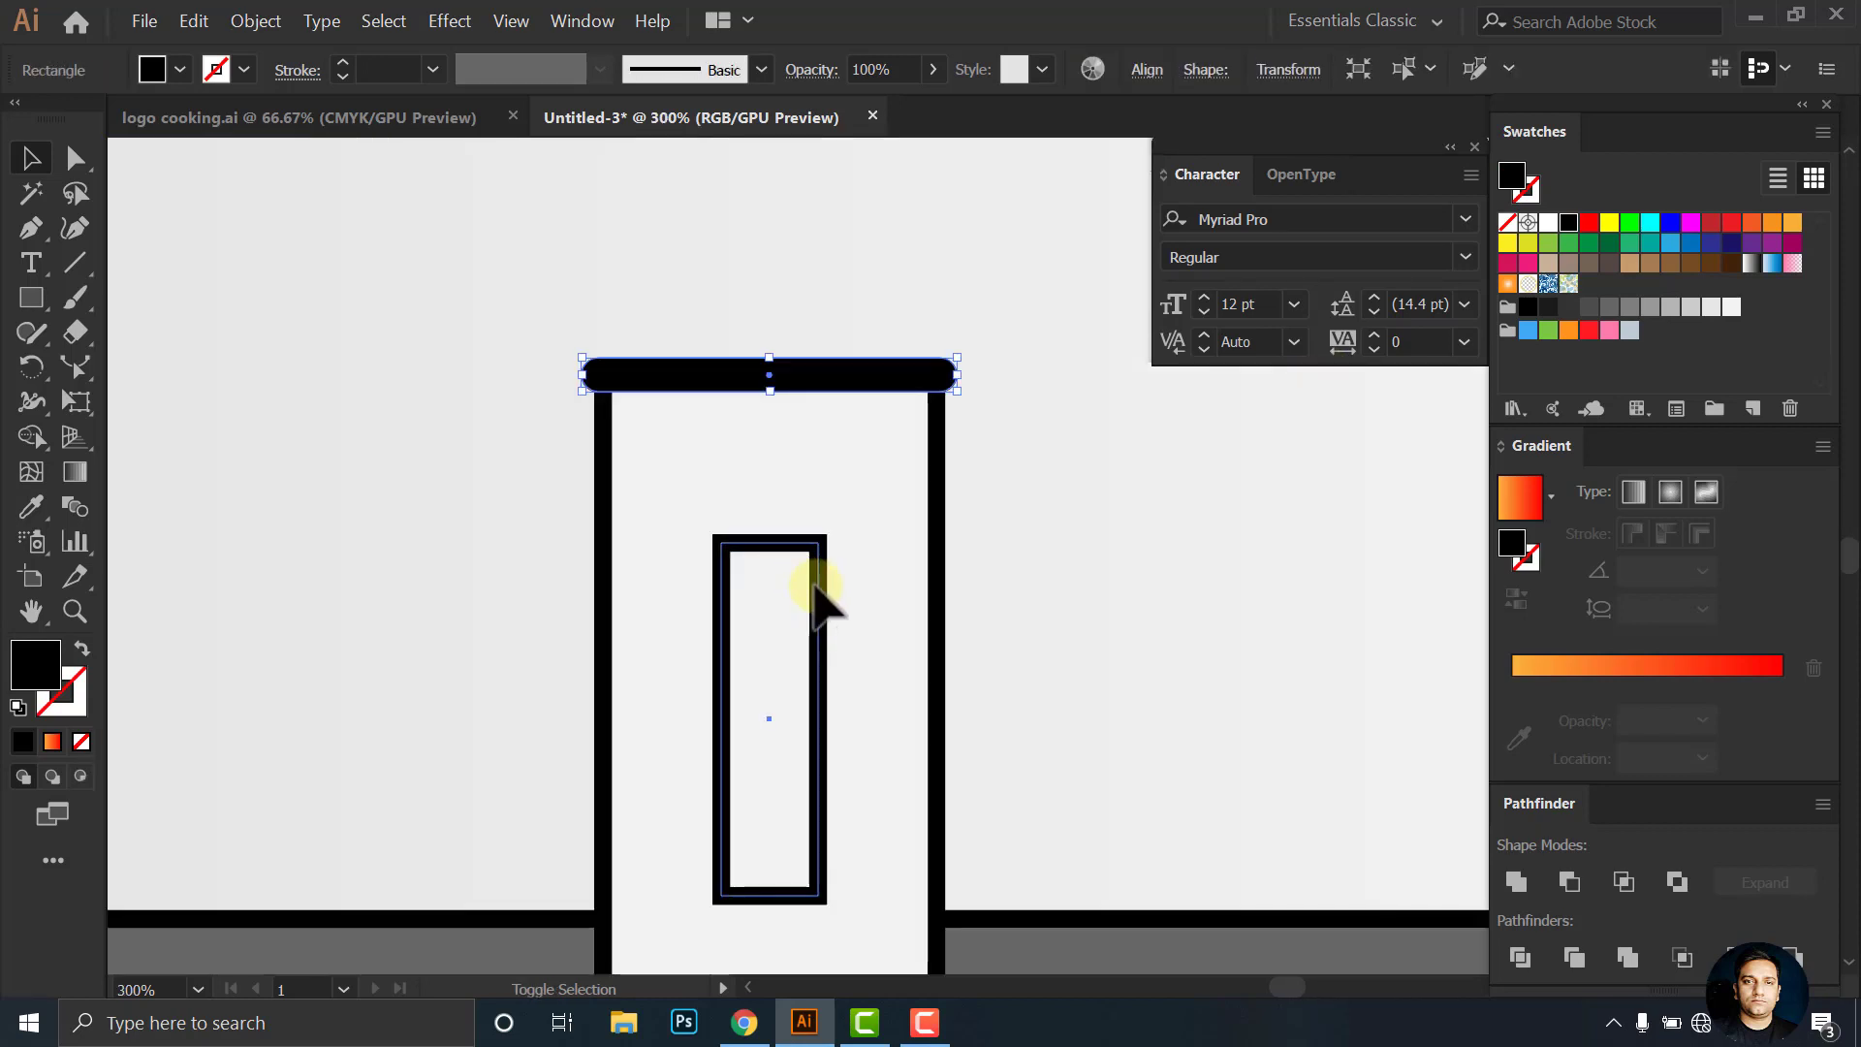
pyautogui.keyDown('shift'); pyautogui.click(814, 586); pyautogui.keyUp('shift')
pyautogui.keyDown('alt'); pyautogui.scroll(-3, 950, 776); pyautogui.keyUp('alt')
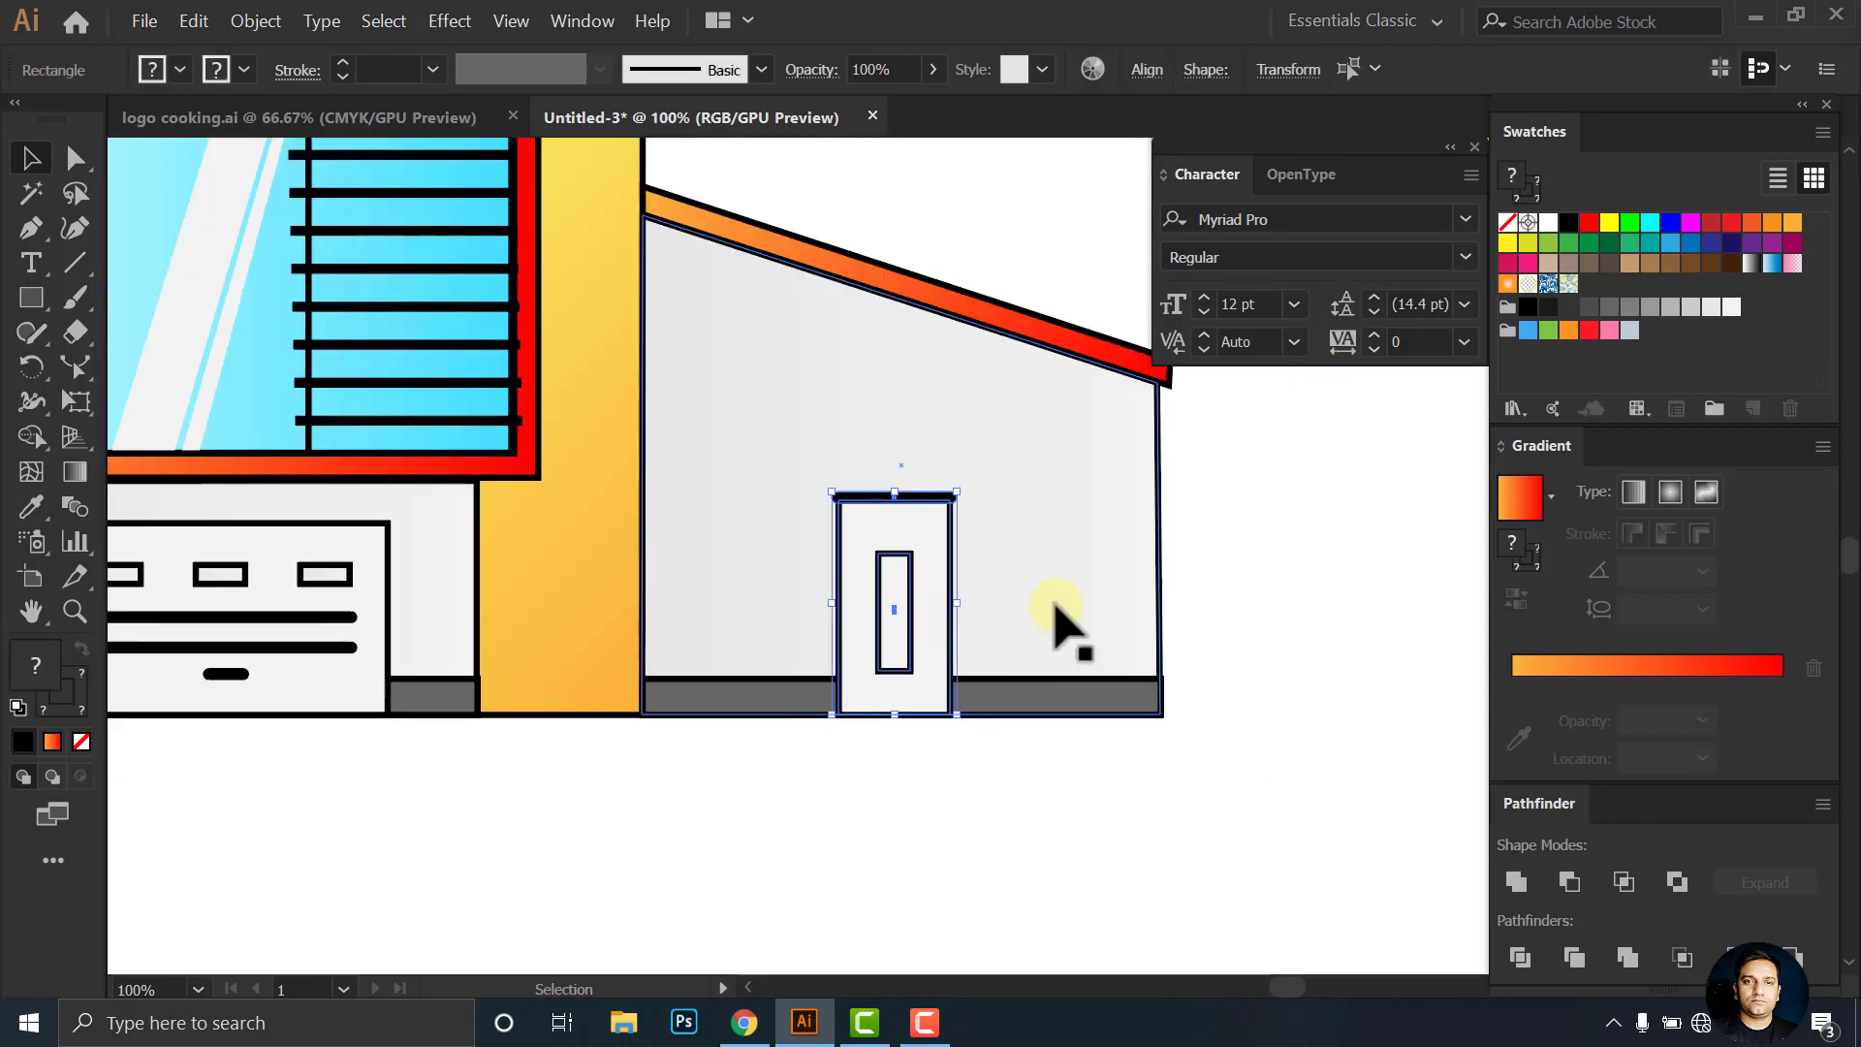
pyautogui.click(1219, 678)
pyautogui.scroll(2, 1164, 630)
pyautogui.hscroll(-4, 1212, 678)
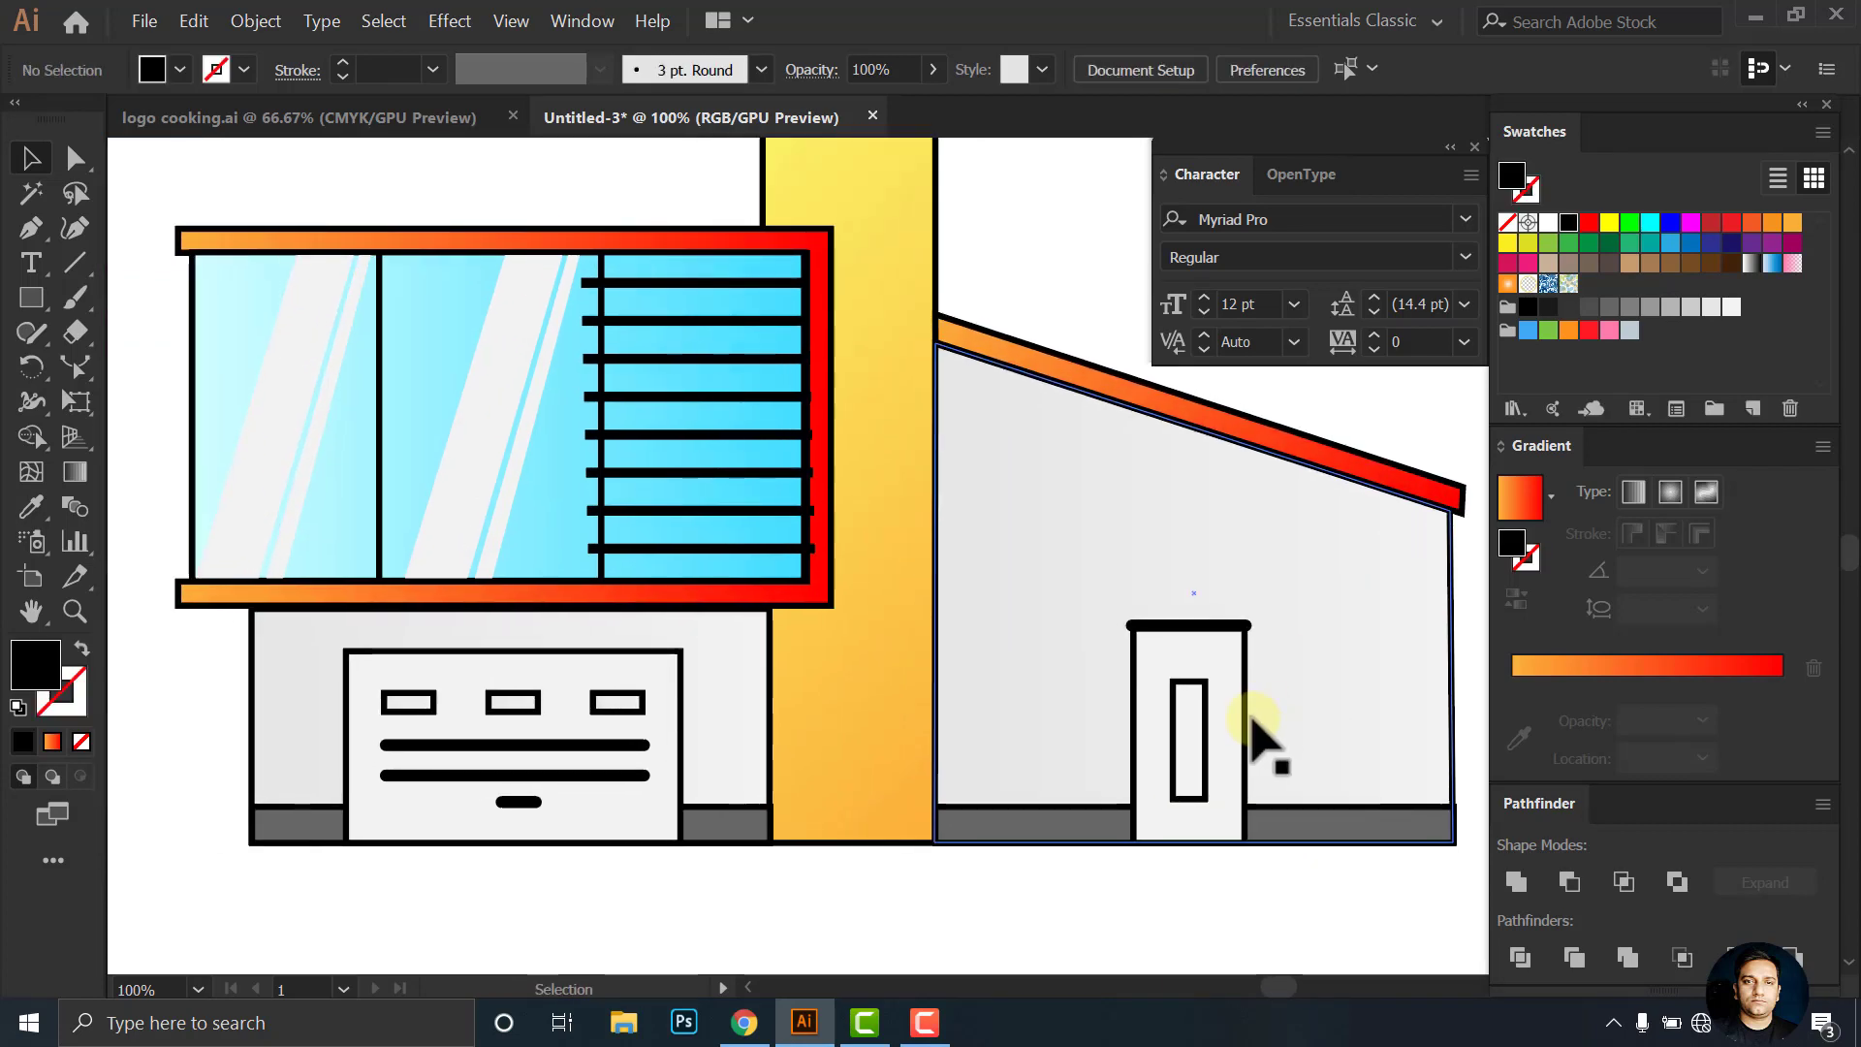
pyautogui.click(1194, 727)
# Eyedrop the window glass's light-blue gradient onto the inner door panel
pyautogui.click(31, 507)
pyautogui.click(233, 369)
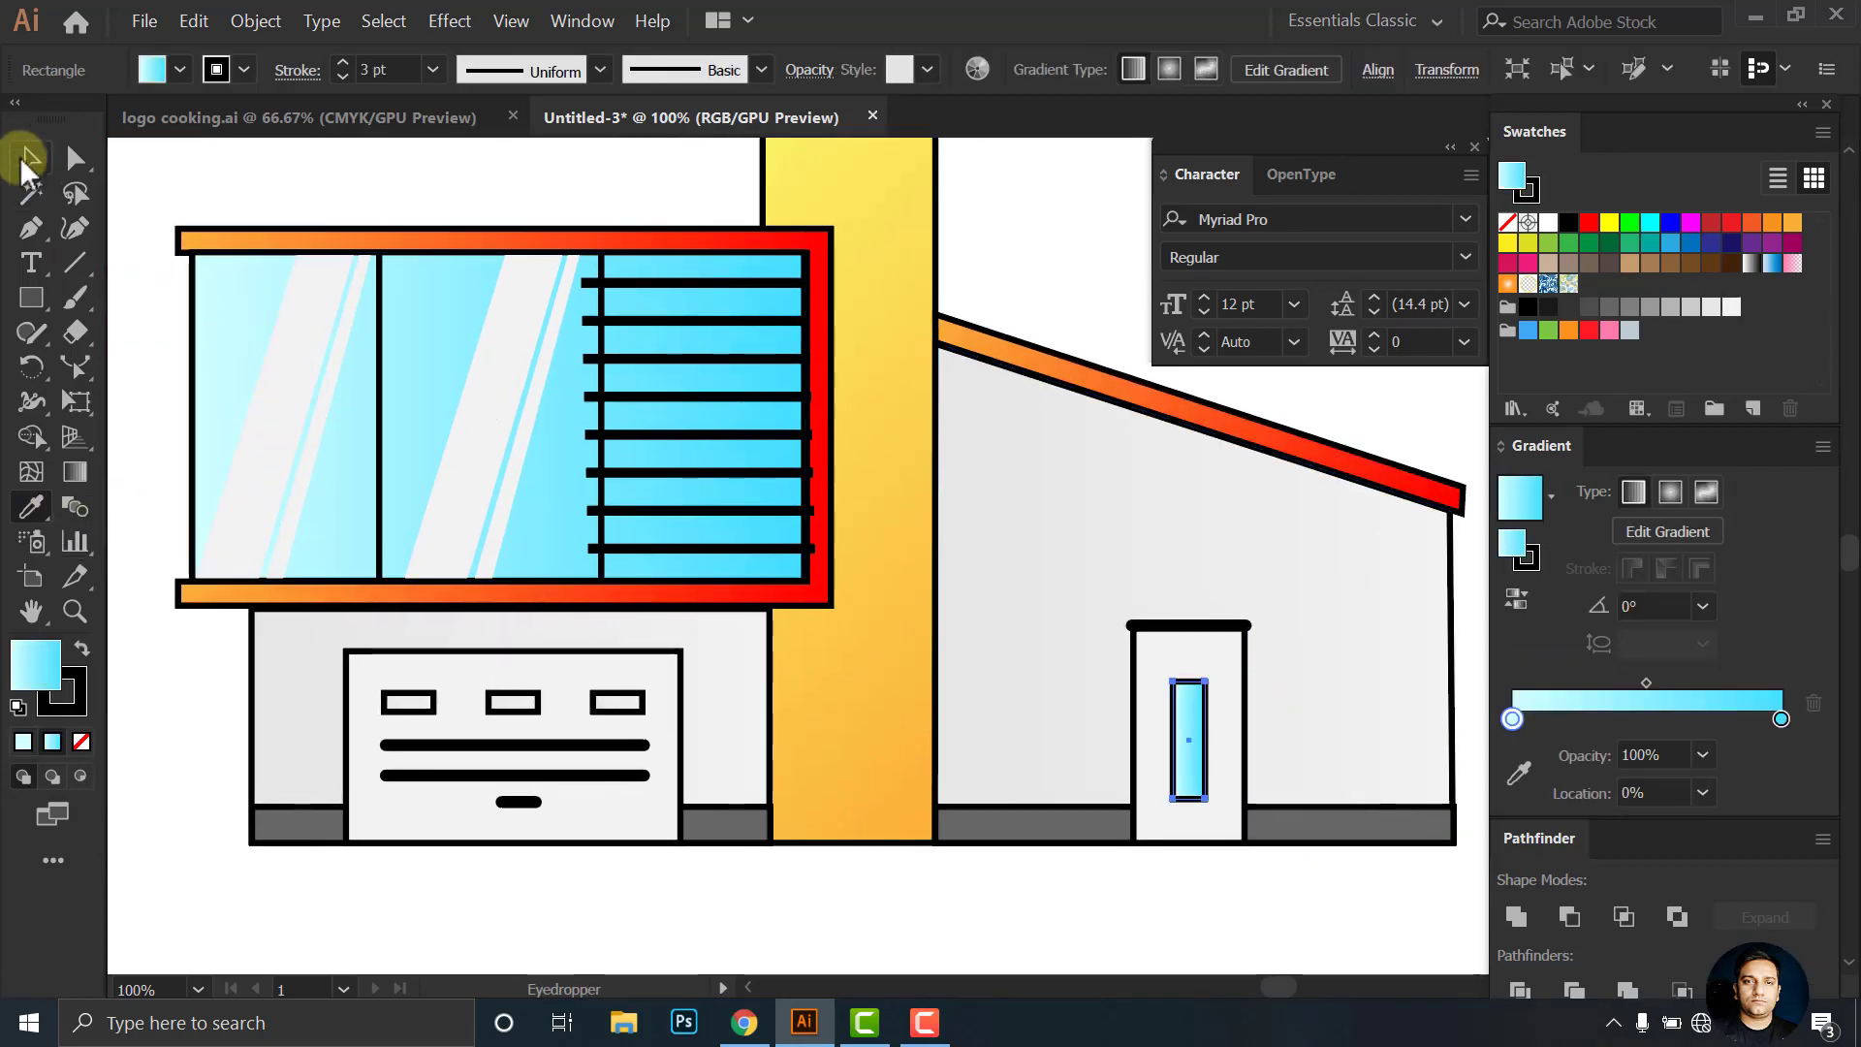
pyautogui.click(1194, 848)
pyautogui.moveTo(1198, 759); pyautogui.dragTo(1069, 754)
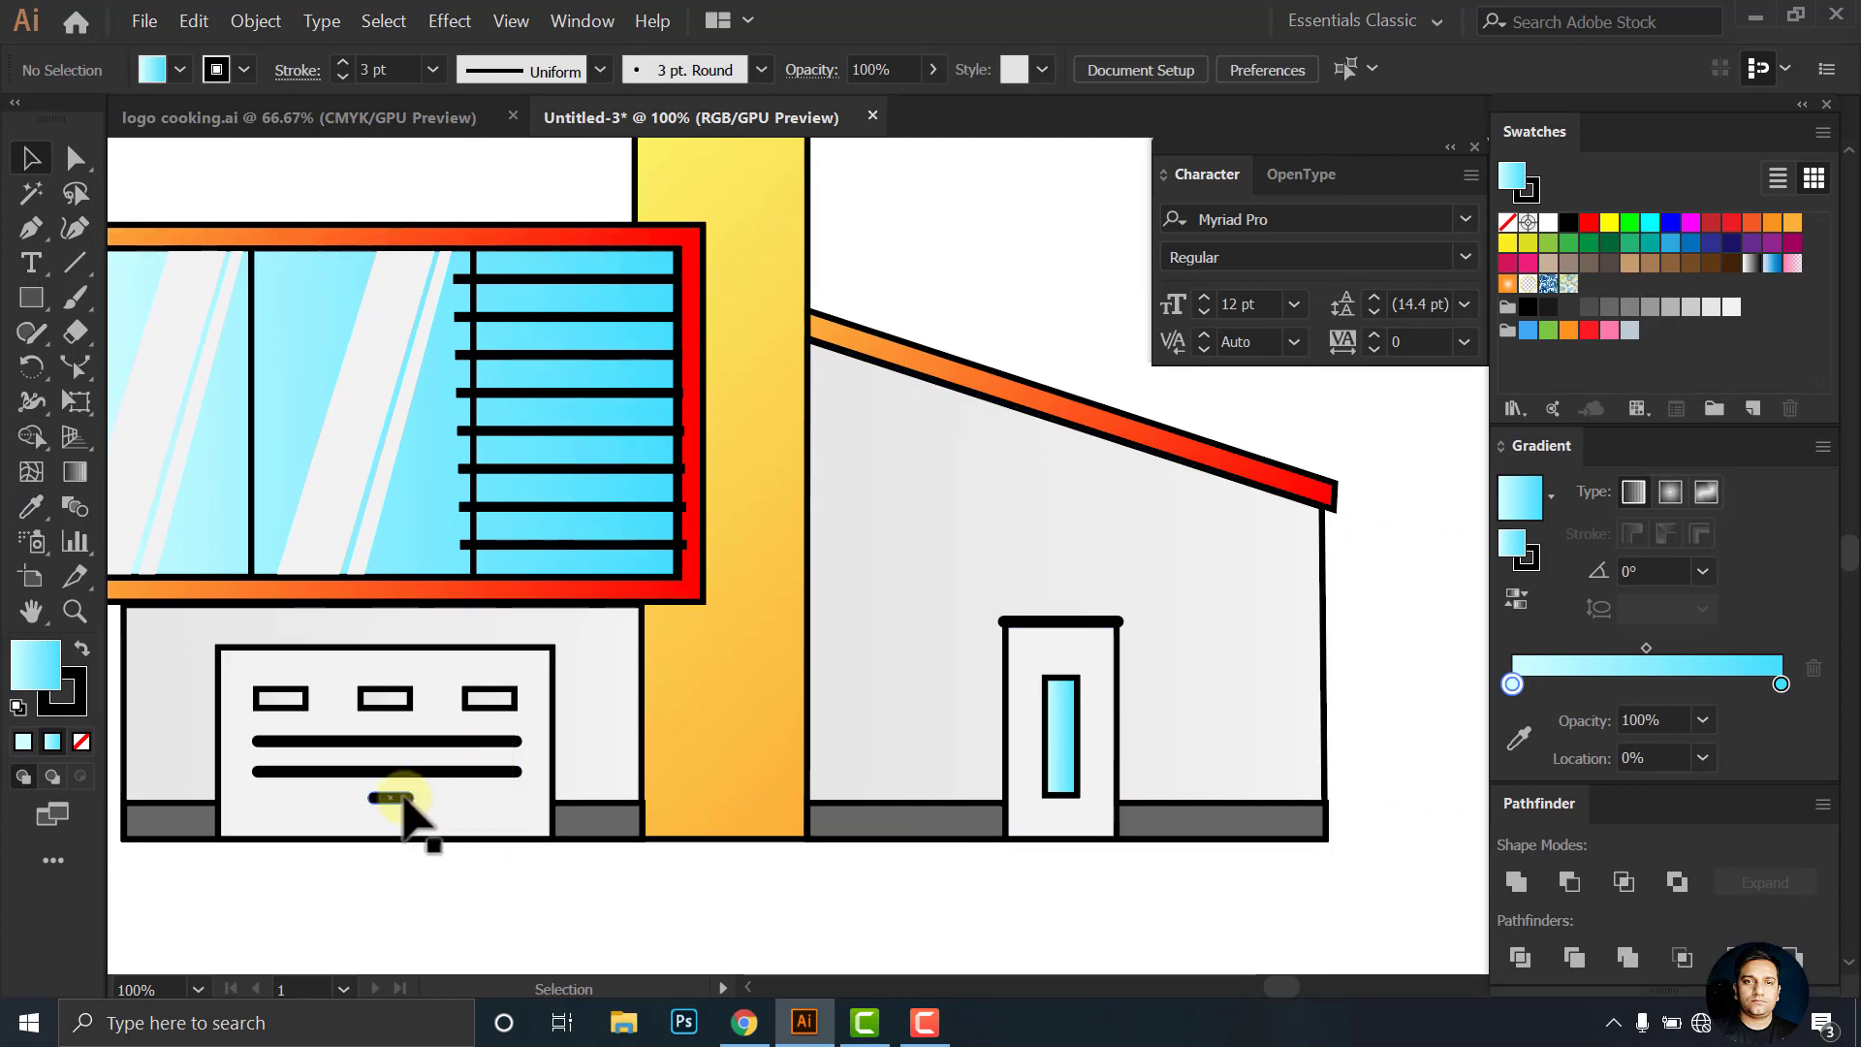
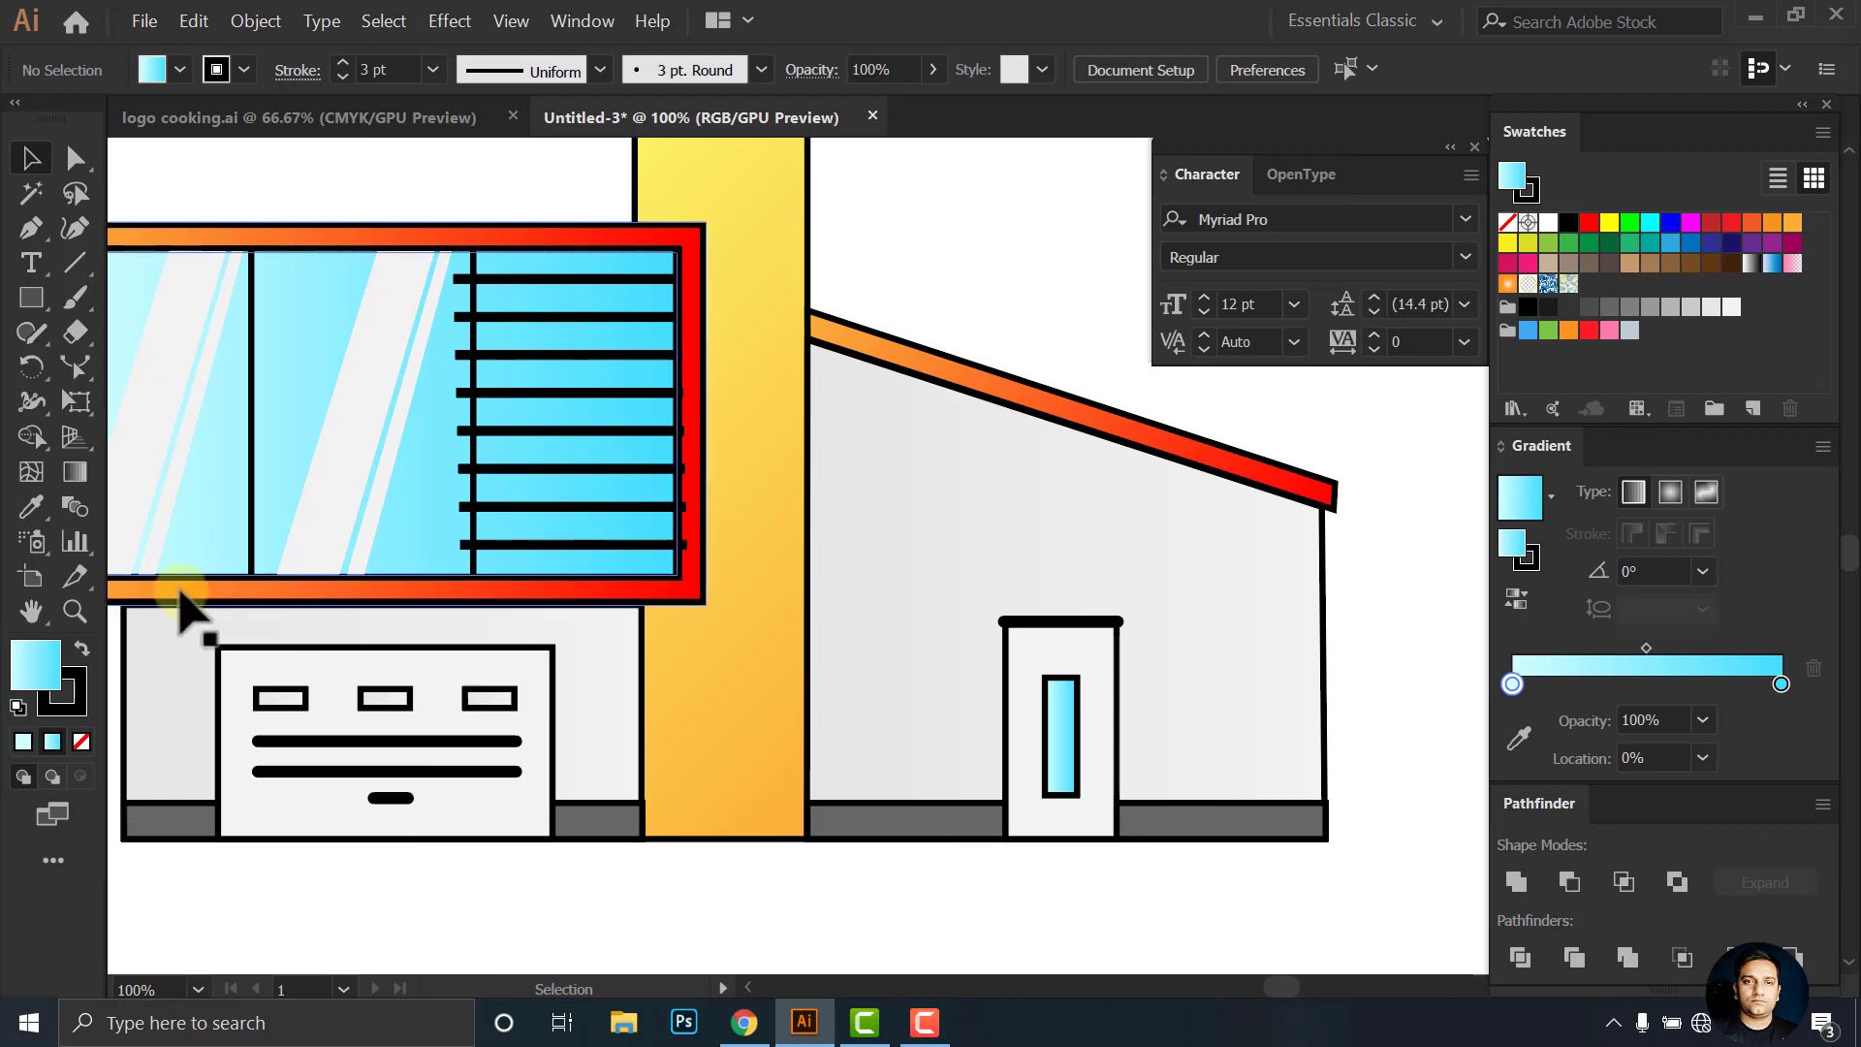
# Draw a small rectangle on the side wall and give it the red frame's gradient
pyautogui.press('m')
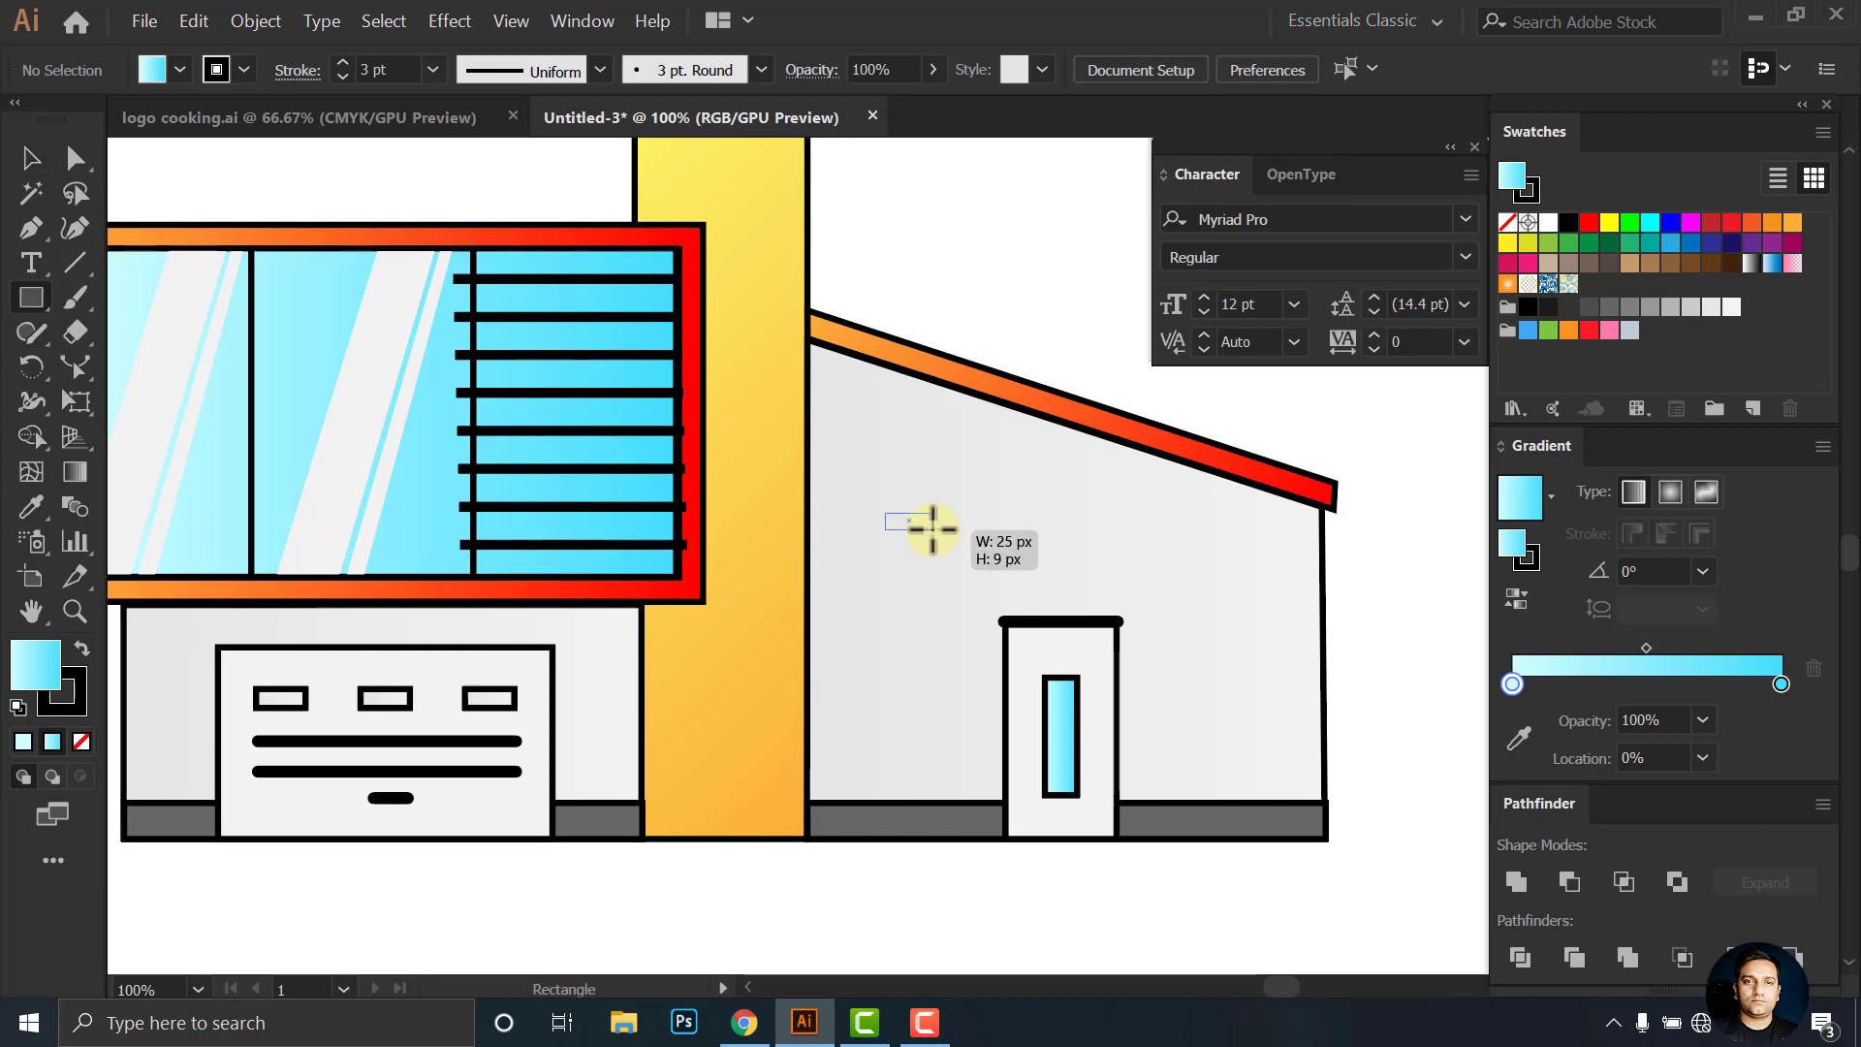
pyautogui.moveTo(928, 529); pyautogui.dragTo(933, 531)
pyautogui.scroll(4, 933, 529)
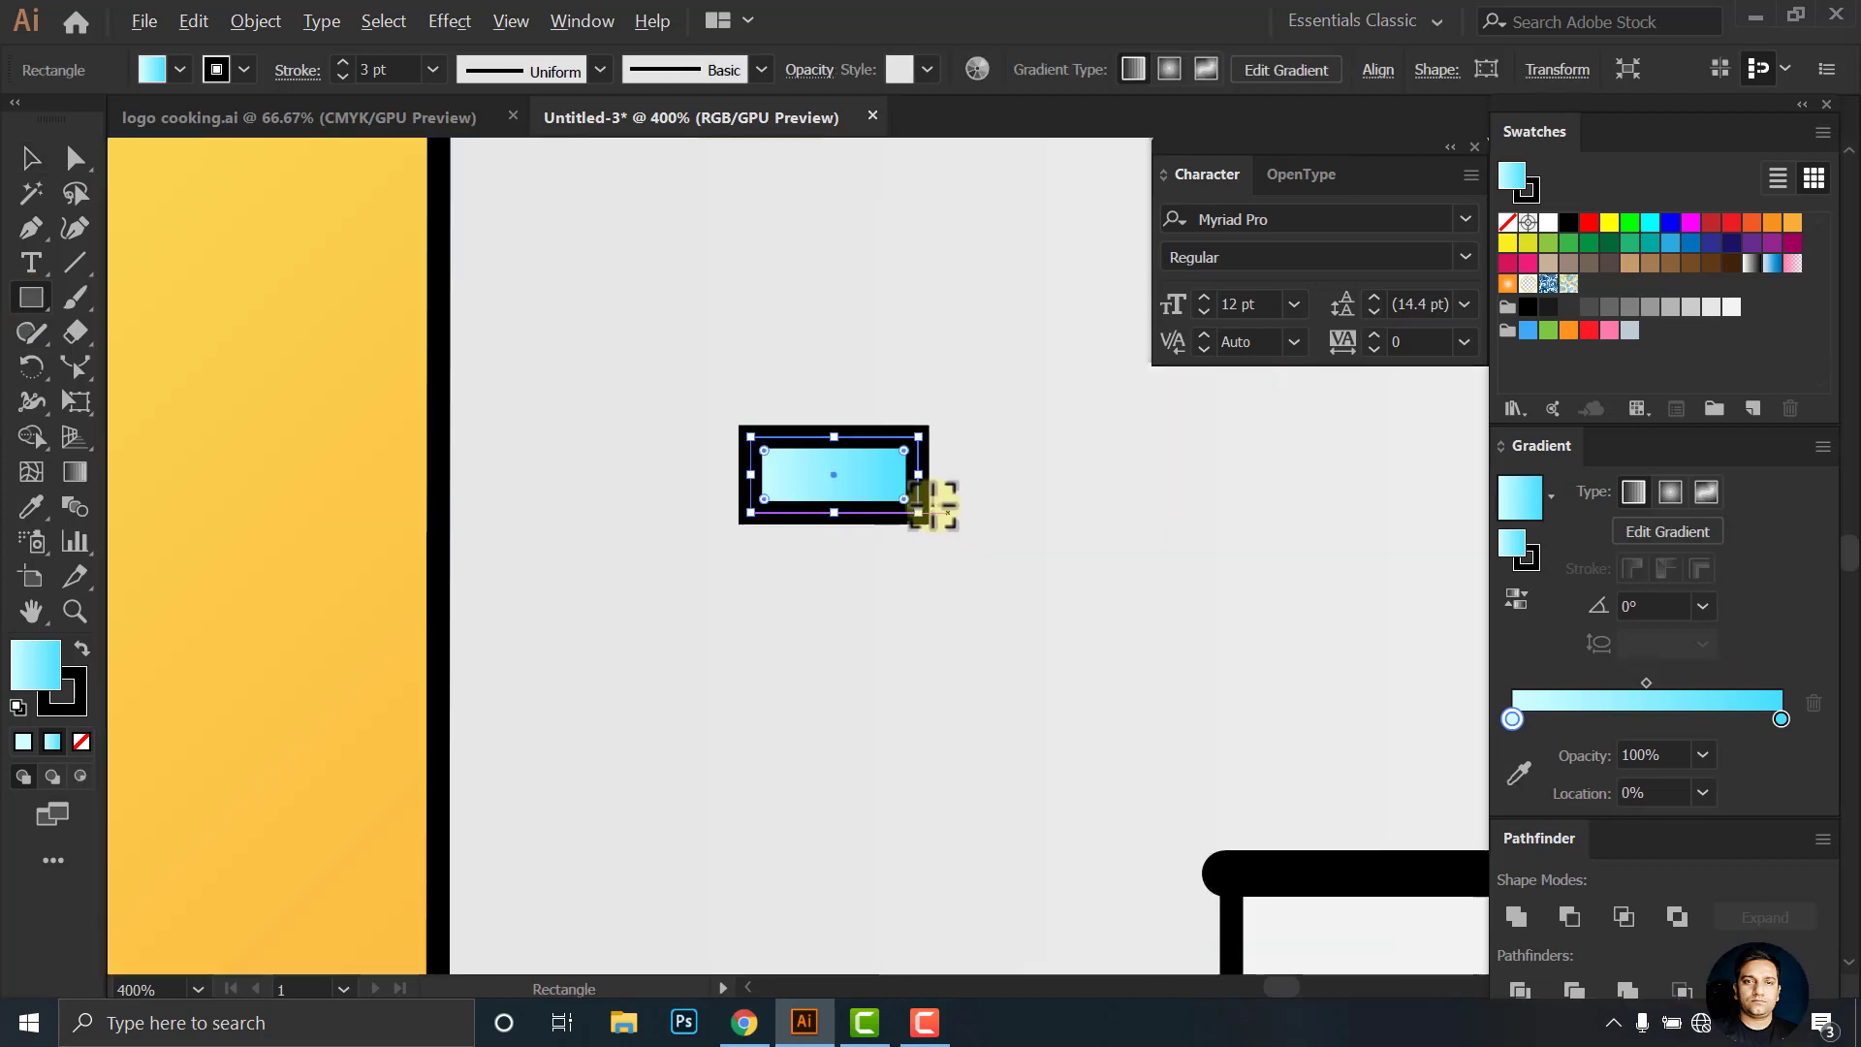
pyautogui.scroll(-3, 1057, 485)
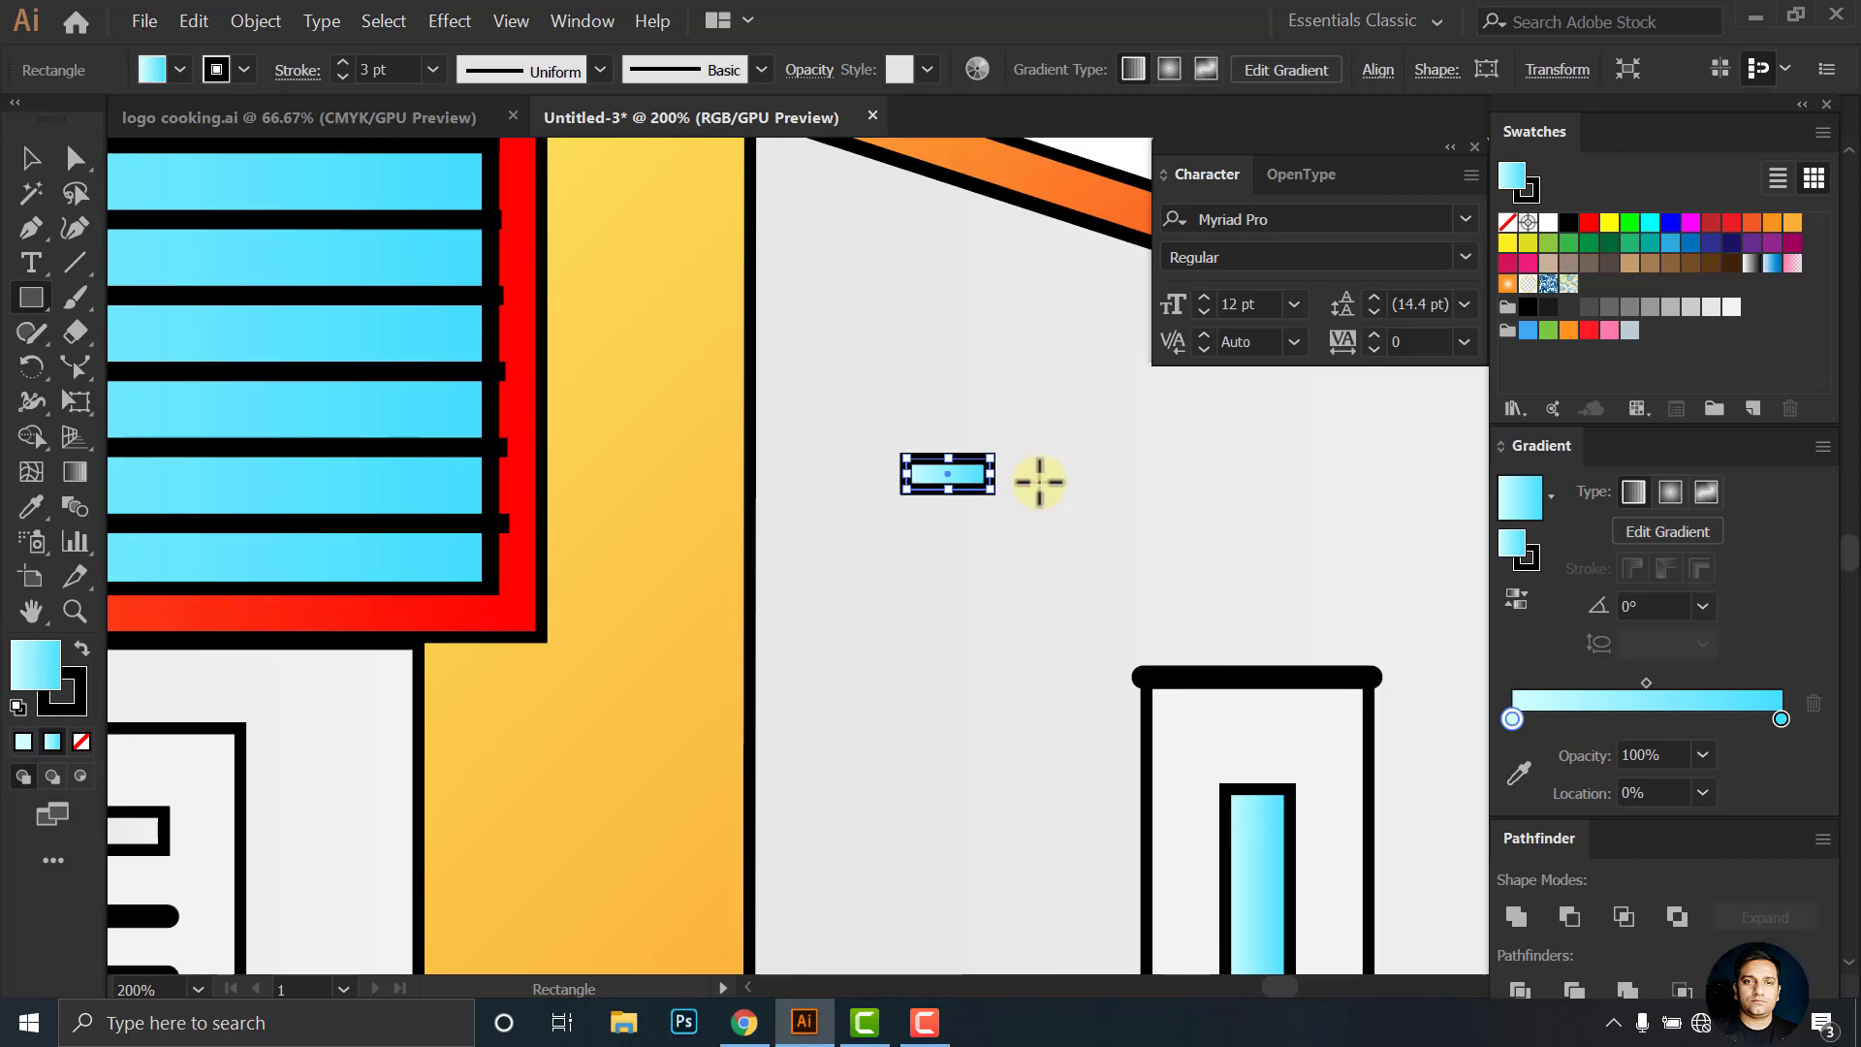
pyautogui.click(979, 485)
pyautogui.press('Escape')
pyautogui.press('v')
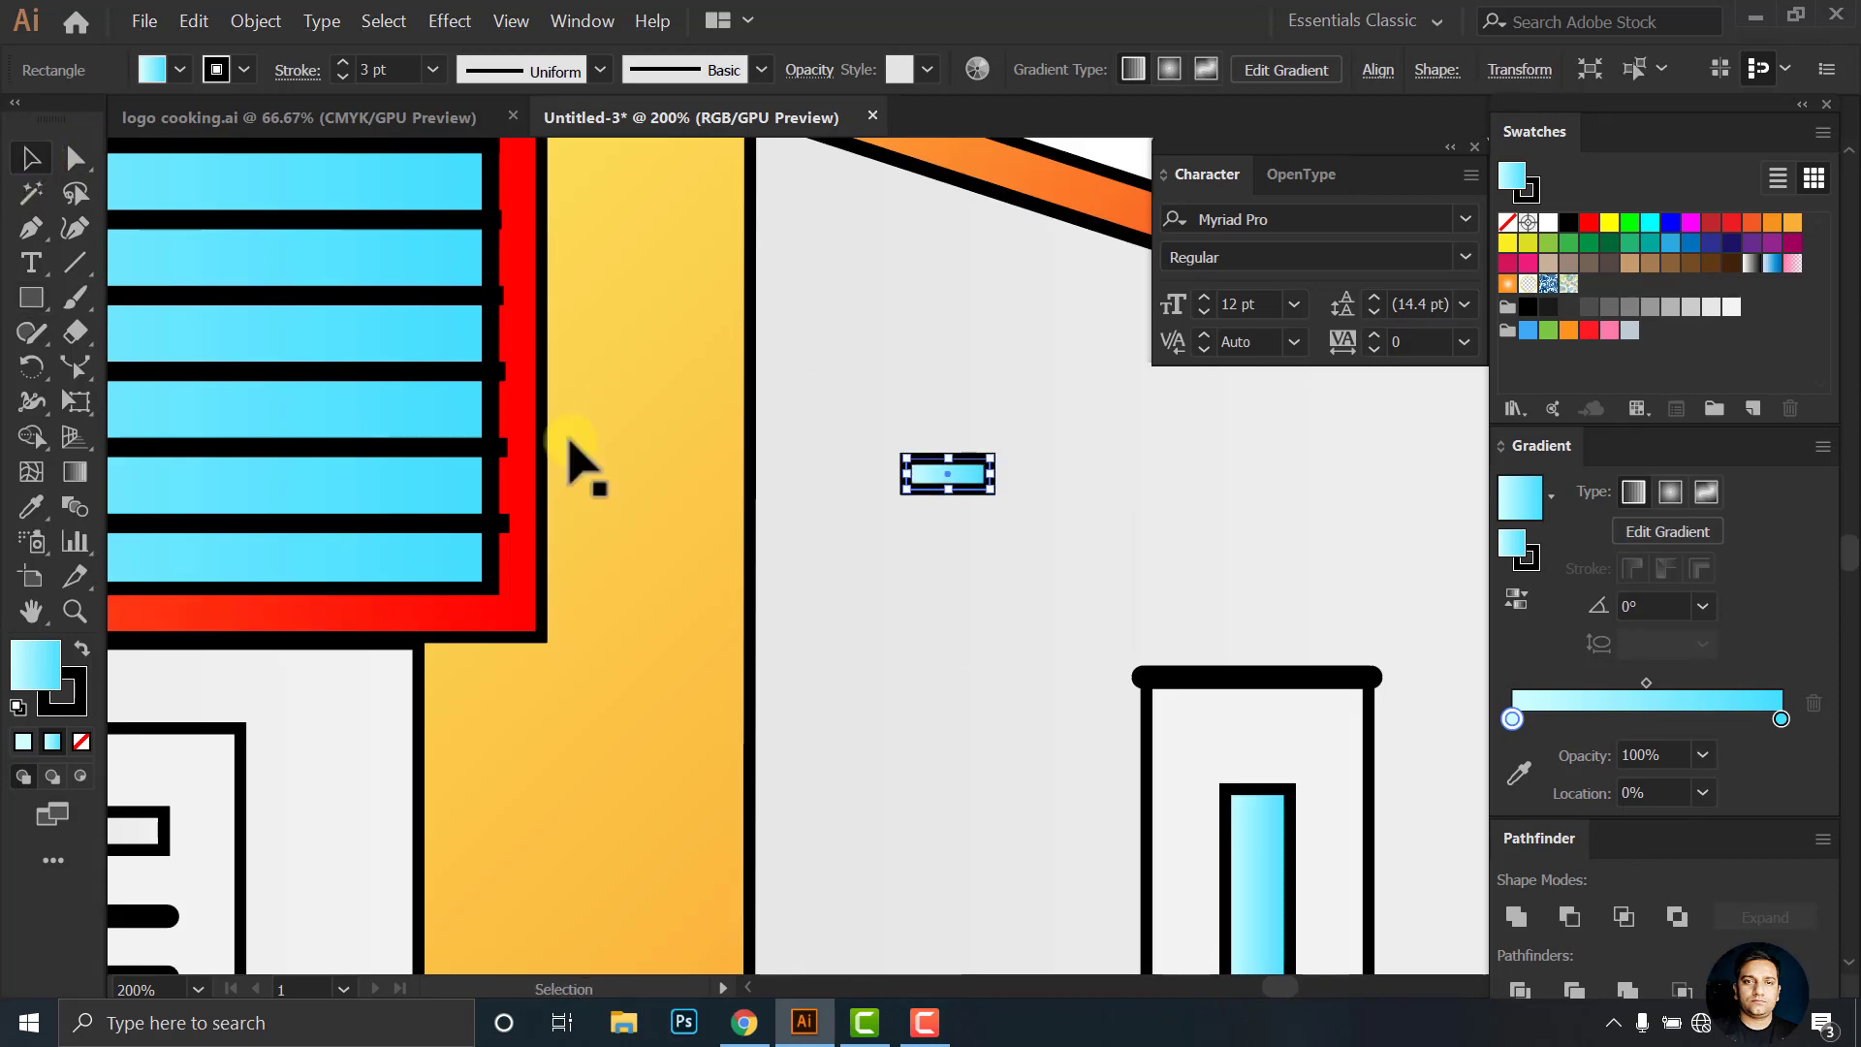
pyautogui.click(31, 506)
pyautogui.click(524, 545)
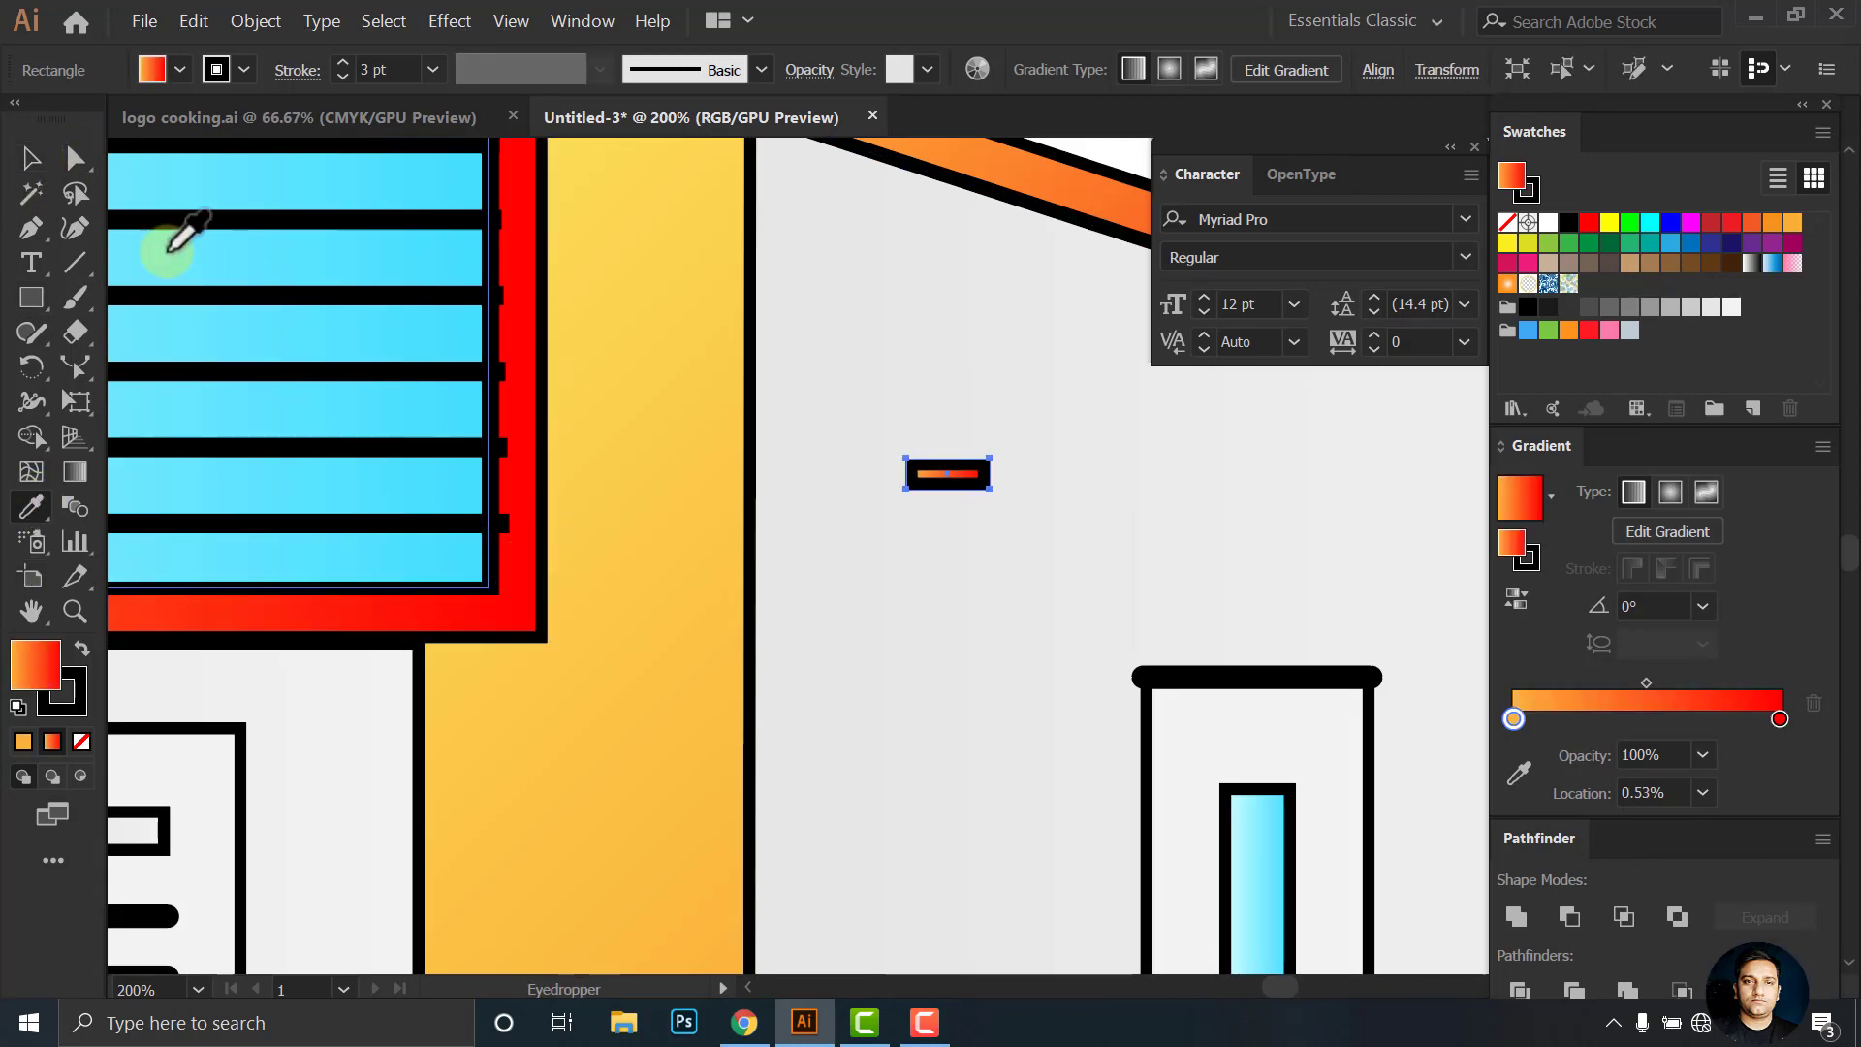
# Make the small gradient brick taller
pyautogui.click(29, 160)
pyautogui.scroll(3, 1031, 484)
pyautogui.moveTo(857, 533)
pyautogui.mouseDown()
pyautogui.moveTo(857, 557)
pyautogui.moveTo(980, 524)
pyautogui.moveTo(856, 597)
pyautogui.moveTo(812, 562)
pyautogui.mouseUp()
pyautogui.scroll(-3, 887, 529)
pyautogui.scroll(1, 892, 549)
pyautogui.scroll(2, 920, 557)
pyautogui.scroll(3, 857, 597)
pyautogui.scroll(-3, 775, 570)
# Group the brick pair, place a copy further right, and ungroup the copy
pyautogui.rightClick(859, 549)
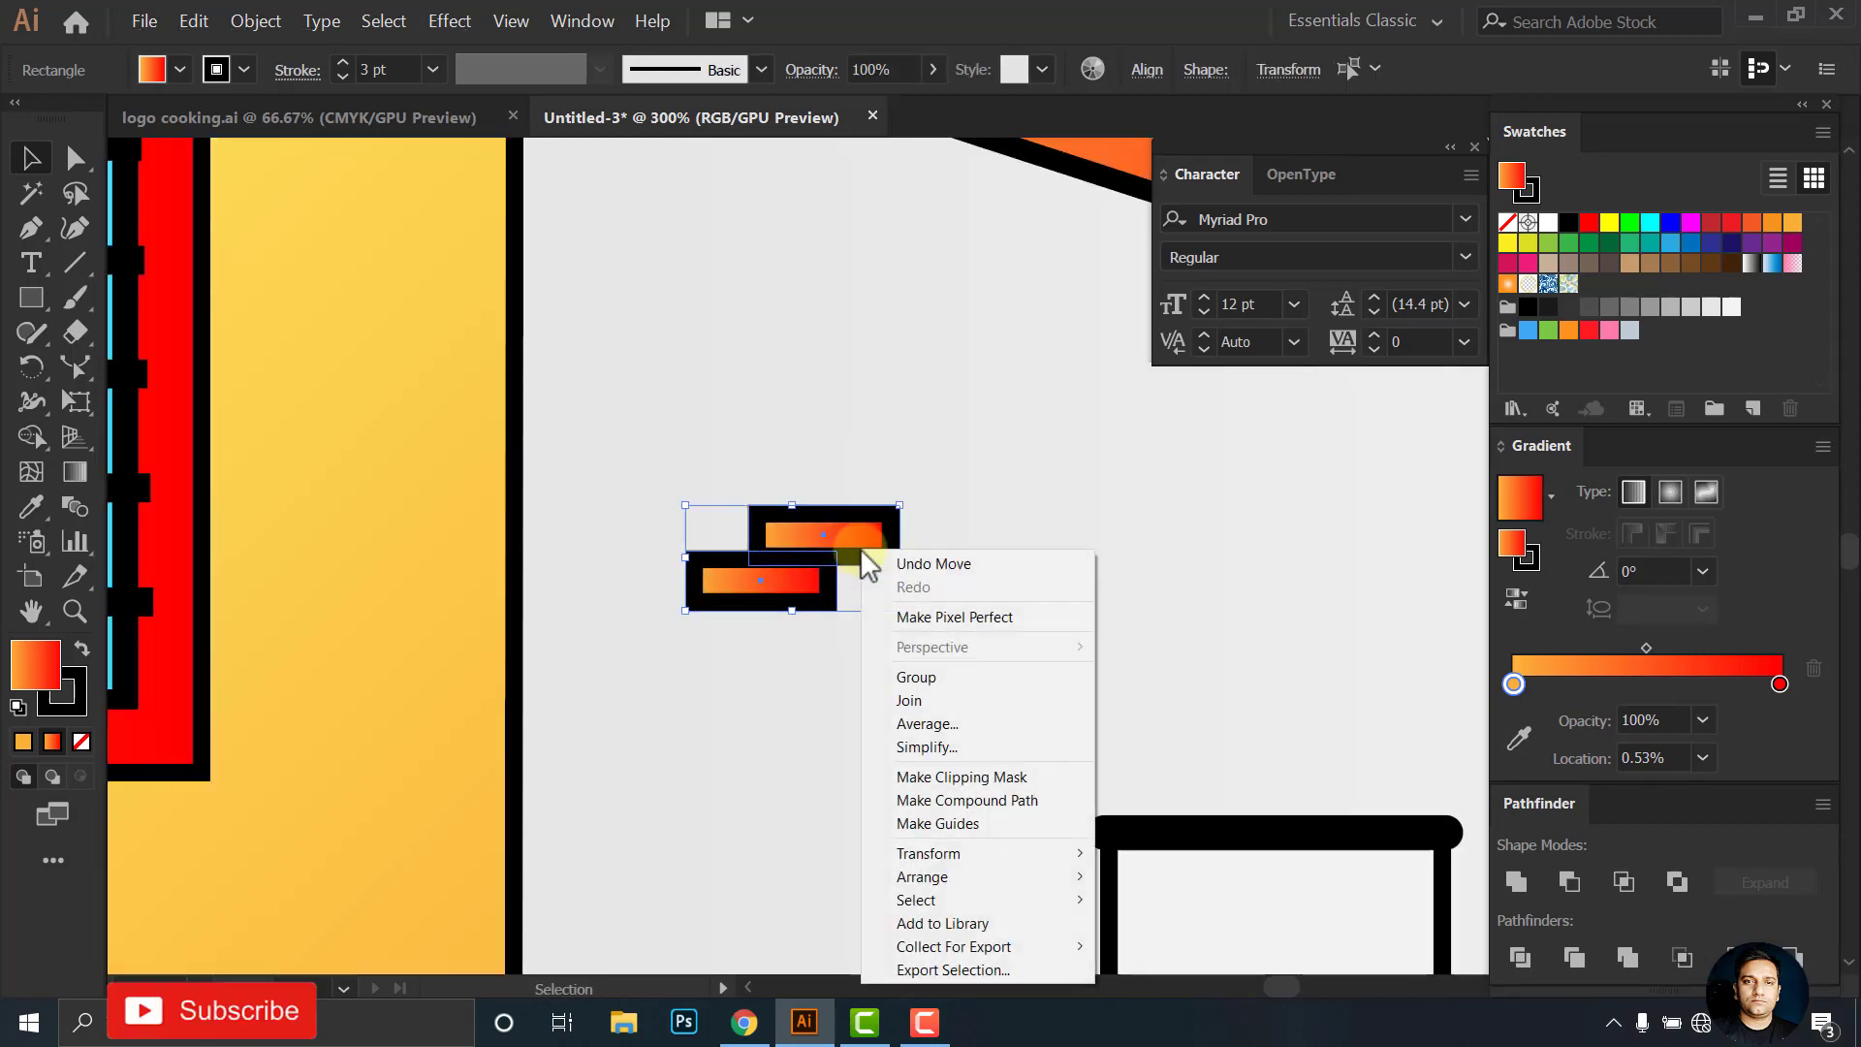
pyautogui.click(916, 677)
pyautogui.scroll(-2, 736, 558)
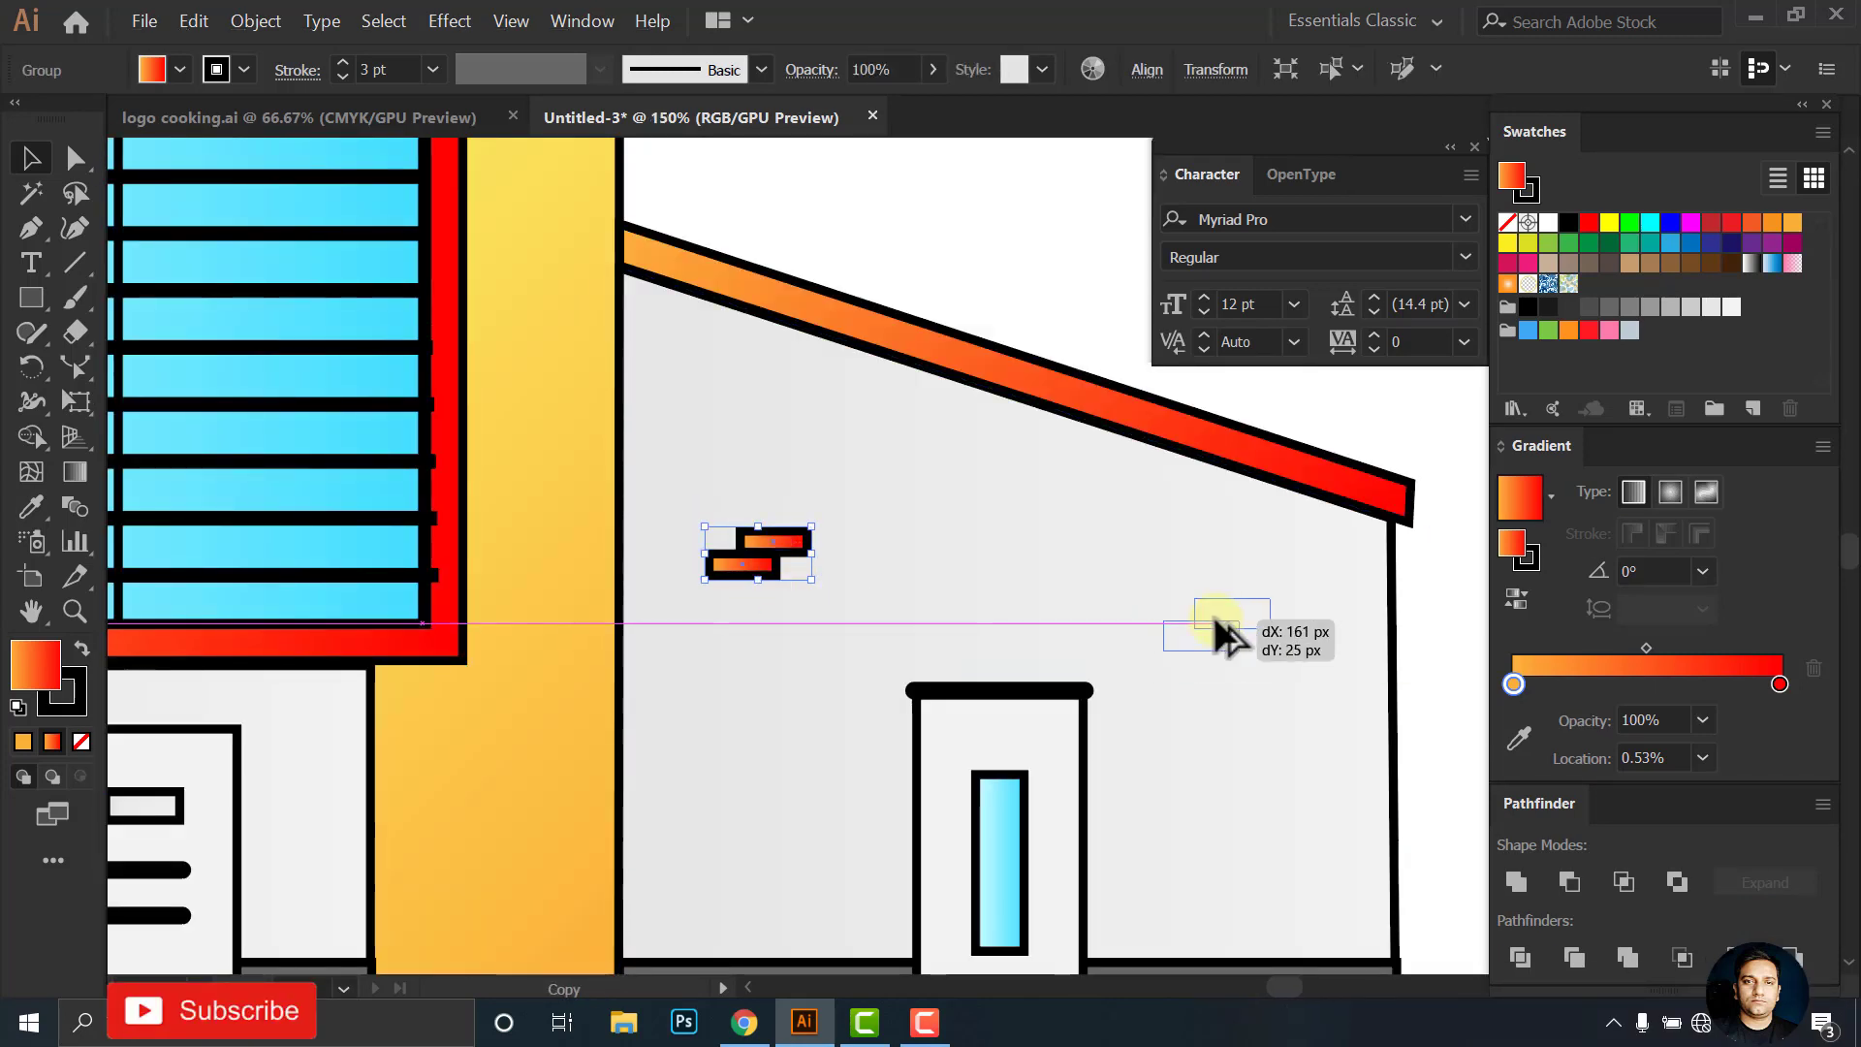
pyautogui.moveTo(1213, 614); pyautogui.dragTo(1211, 621)
pyautogui.rightClick(1260, 624)
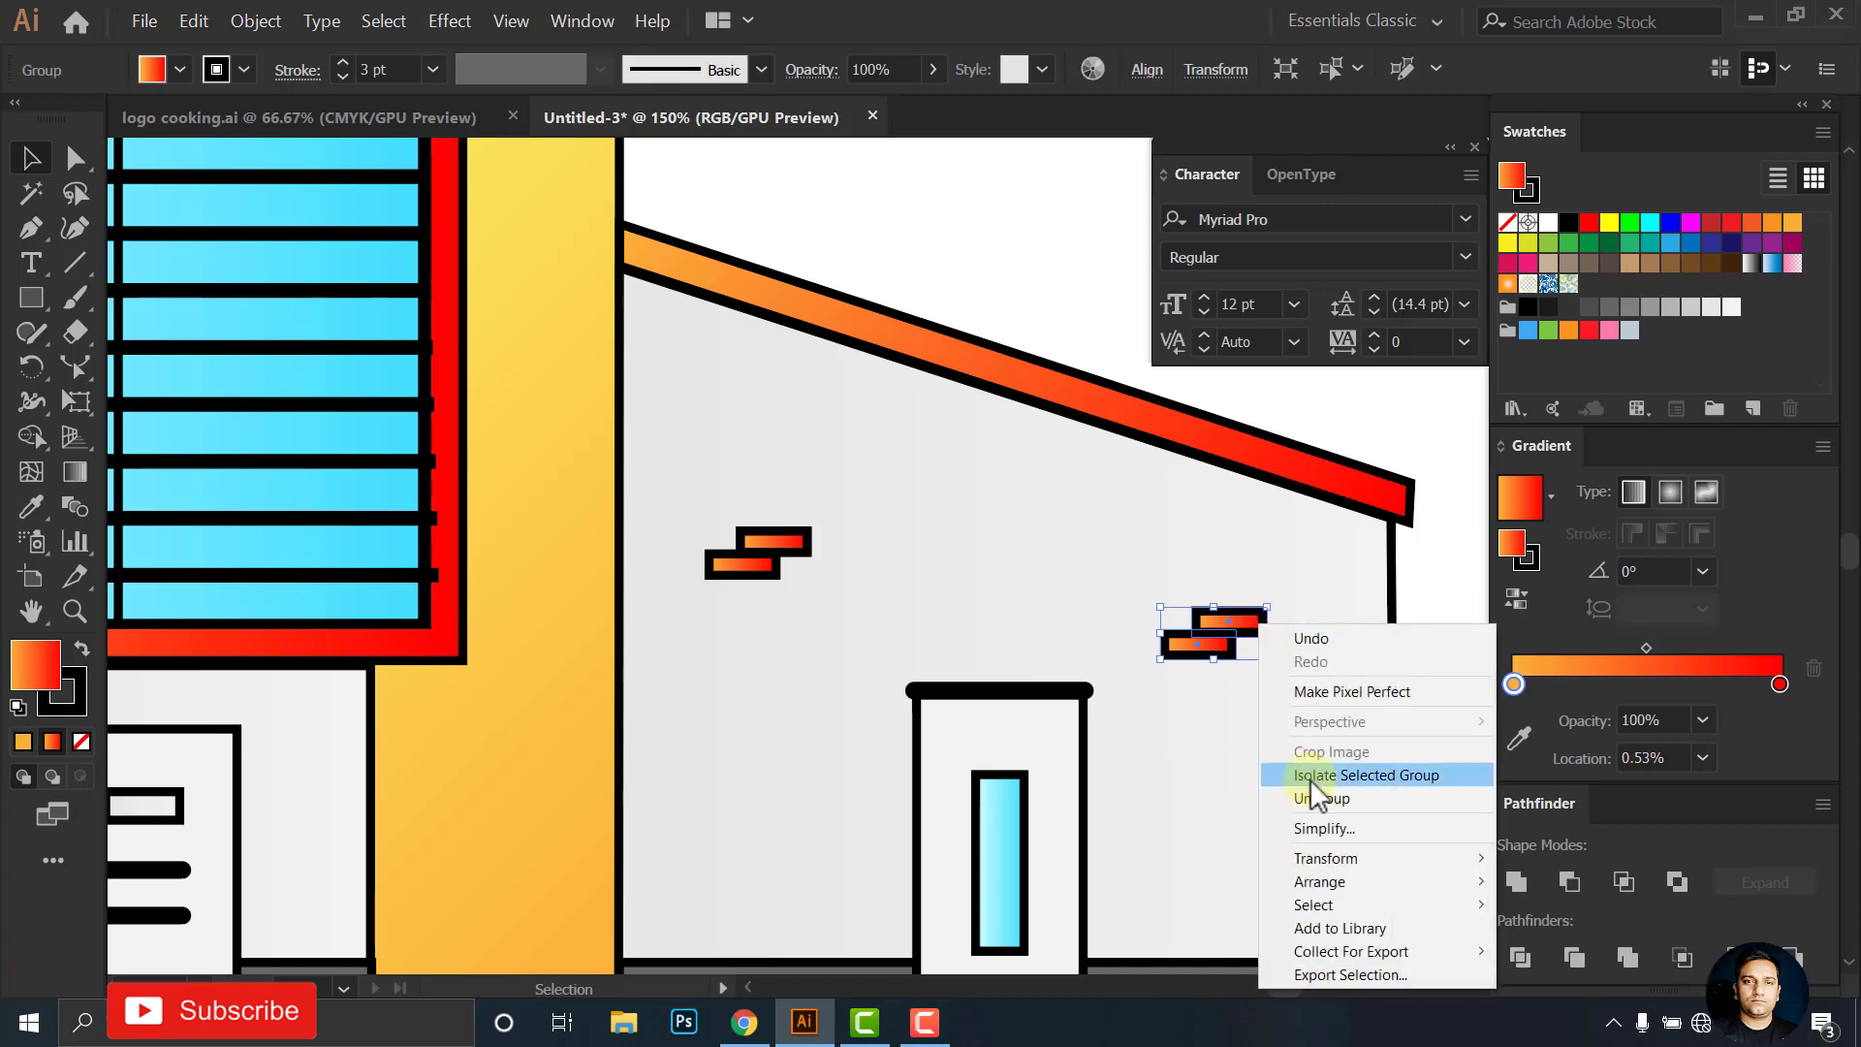
pyautogui.click(1320, 797)
# Move the lower copied brick down, shorten it, and place it beside the door
pyautogui.click(1218, 648)
pyautogui.scroll(3, 1276, 672)
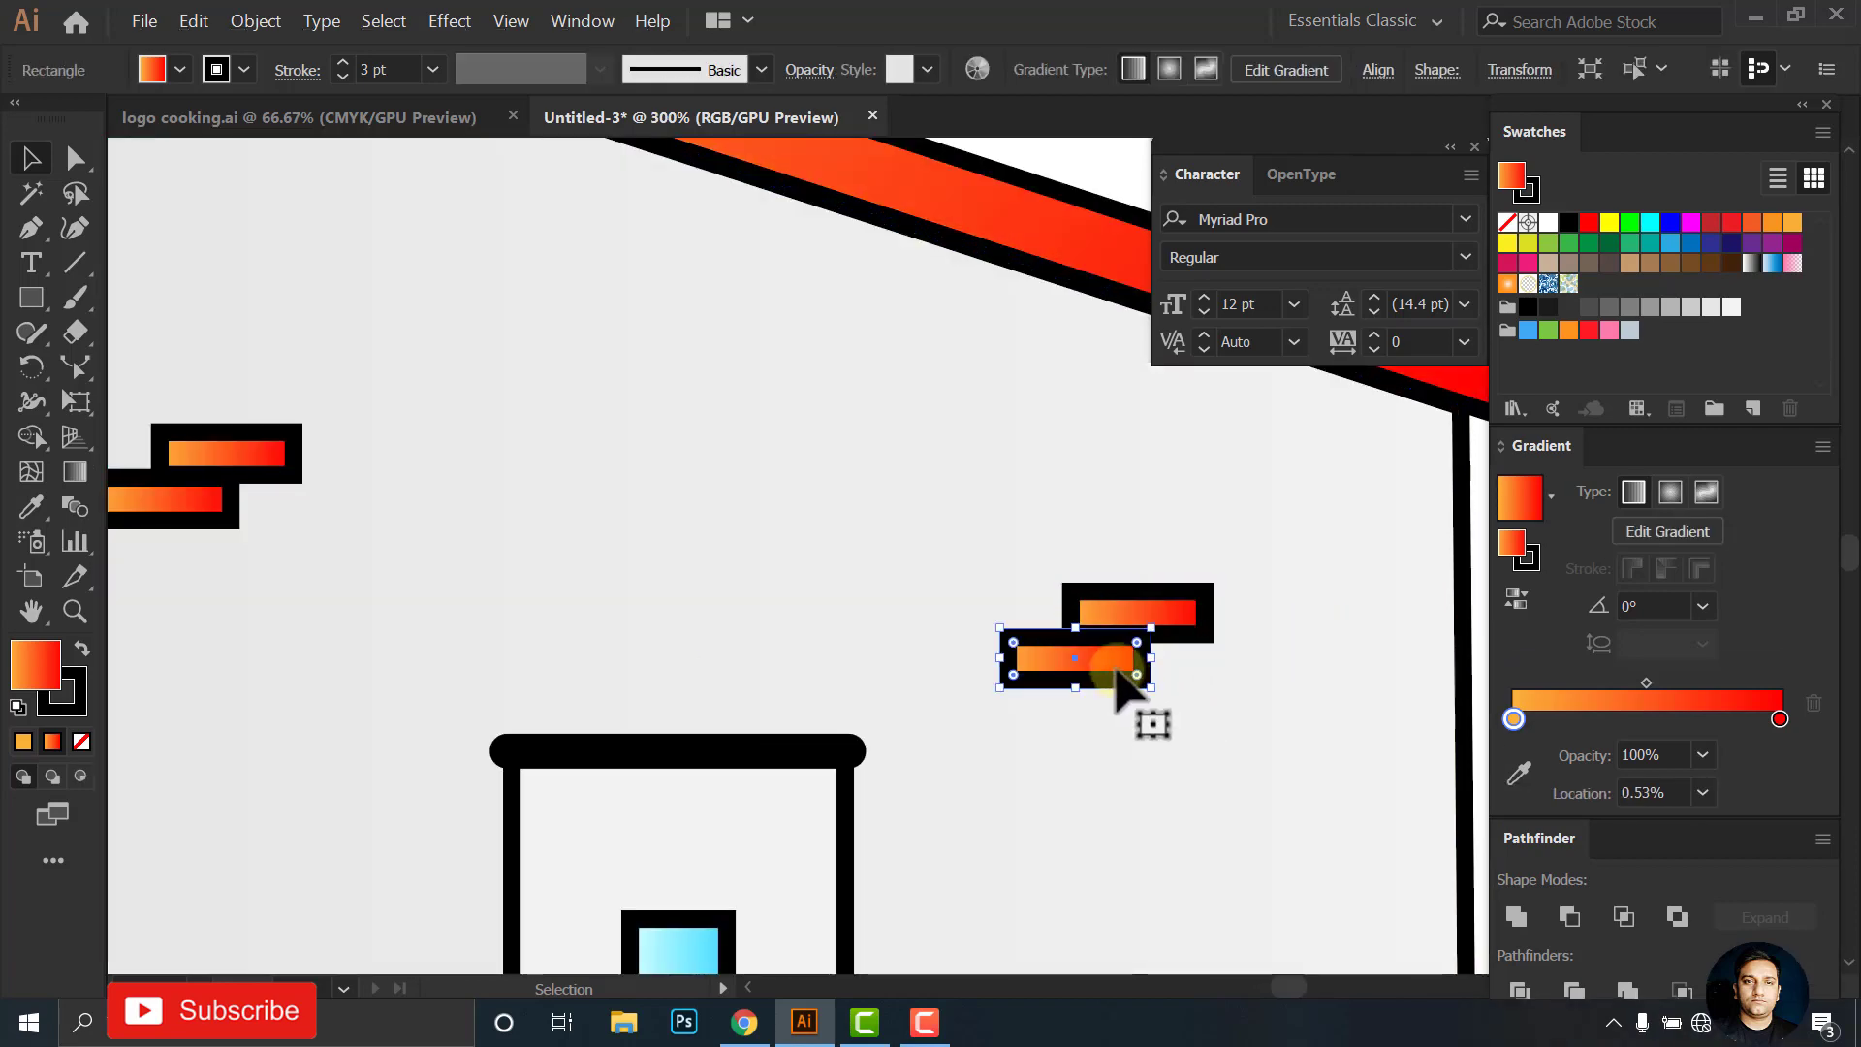
pyautogui.moveTo(1124, 678); pyautogui.dragTo(465, 781)
pyautogui.scroll(-2, 853, 621)
pyautogui.moveTo(810, 619)
pyautogui.mouseDown()
pyautogui.moveTo(843, 679)
pyautogui.moveTo(914, 680)
pyautogui.mouseUp()
pyautogui.scroll(4, 842, 679)
pyautogui.moveTo(741, 665); pyautogui.dragTo(985, 677)
pyautogui.scroll(5, 985, 678)
pyautogui.moveTo(617, 746); pyautogui.dragTo(831, 652)
pyautogui.scroll(-7, 798, 623)
pyautogui.scroll(-1, 1327, 611)
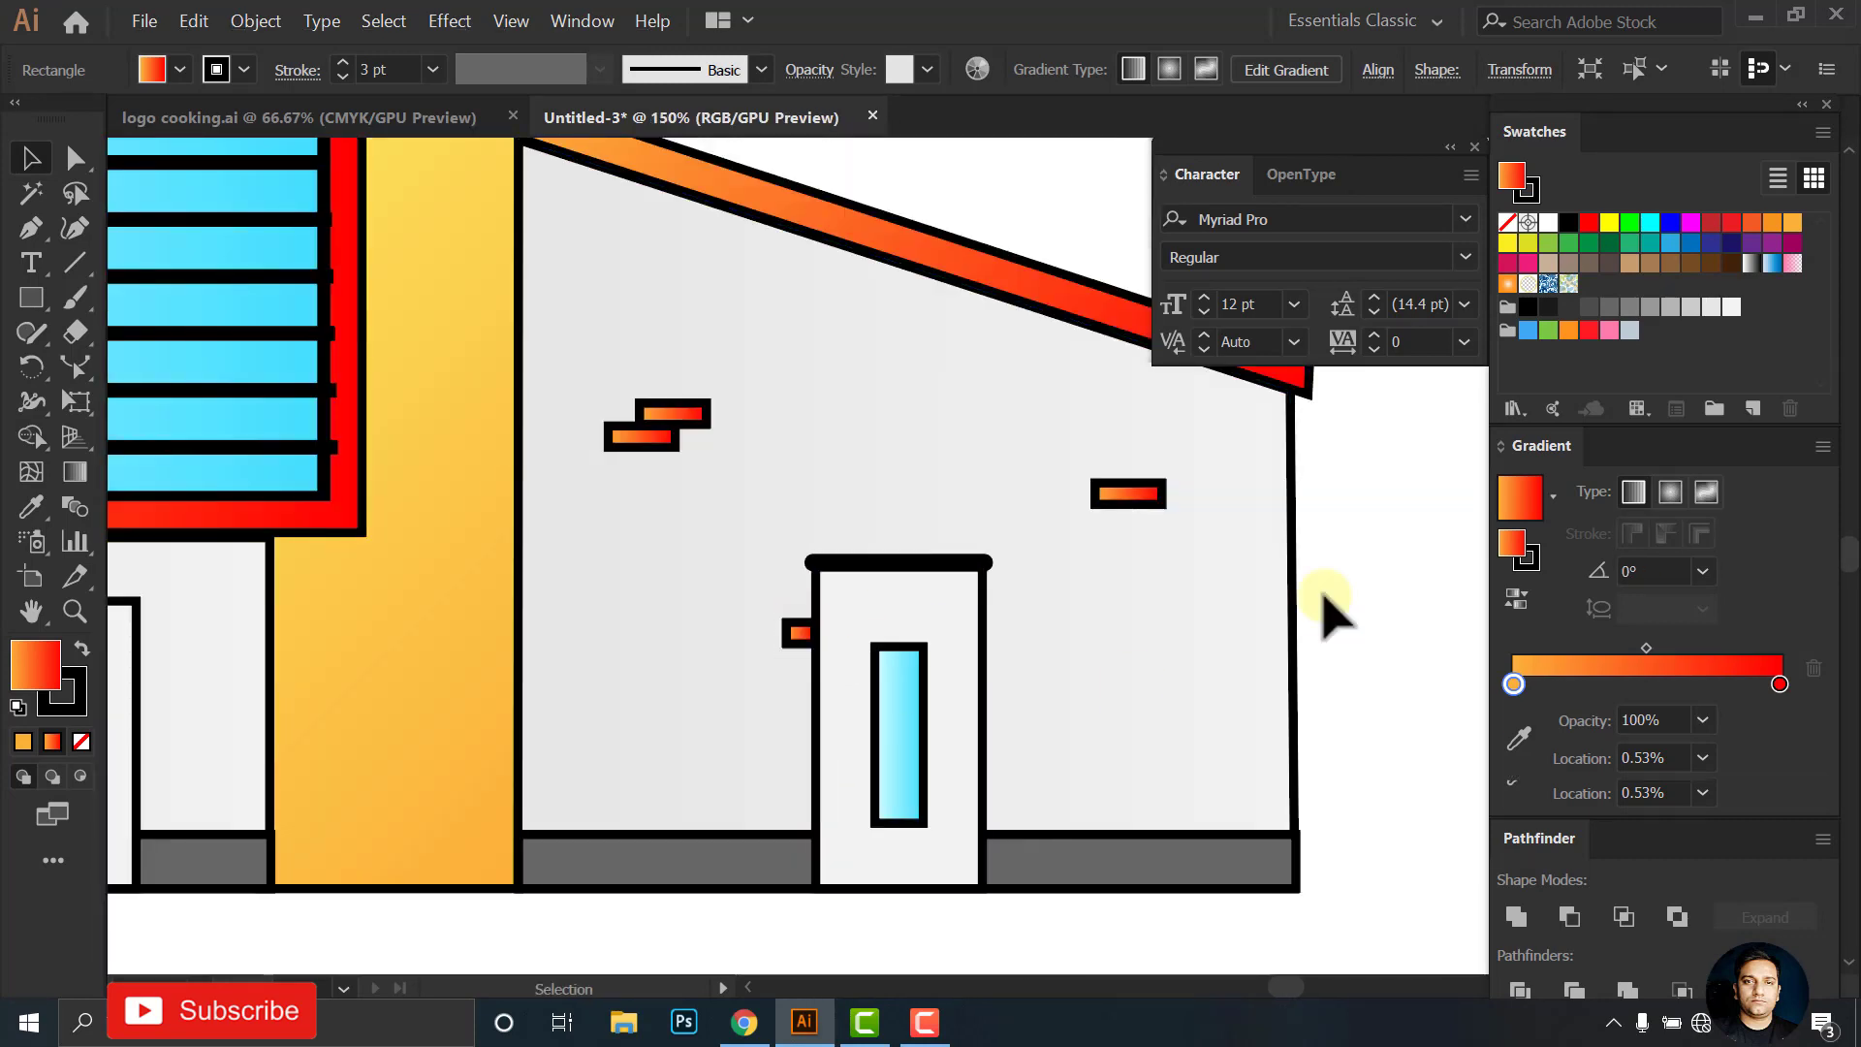
# Move the small brick out right of the house and align the brick near the roof
pyautogui.moveTo(1163, 581); pyautogui.dragTo(1211, 603)
pyautogui.moveTo(860, 674); pyautogui.dragTo(1450, 608)
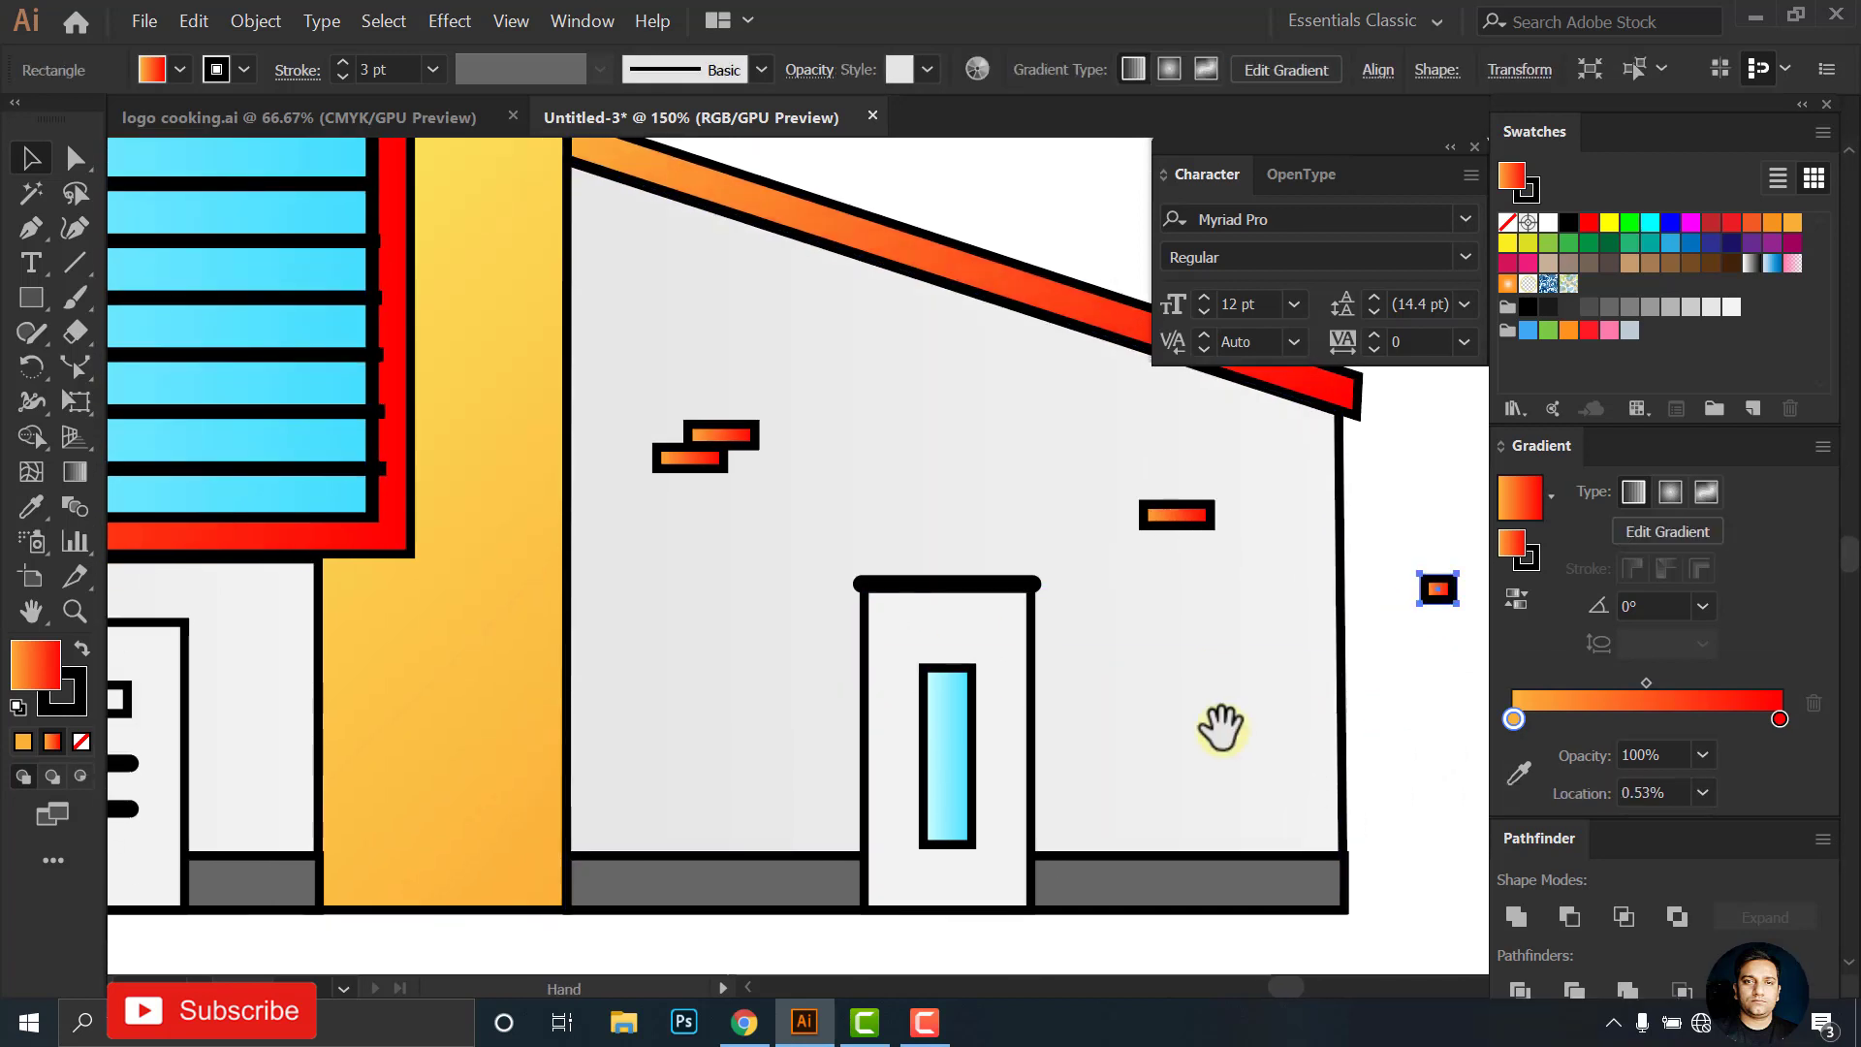
pyautogui.moveTo(1221, 726); pyautogui.dragTo(1201, 735)
pyautogui.moveTo(1217, 540); pyautogui.dragTo(1183, 543)
pyautogui.click(1267, 776)
pyautogui.moveTo(1115, 730); pyautogui.dragTo(974, 536)
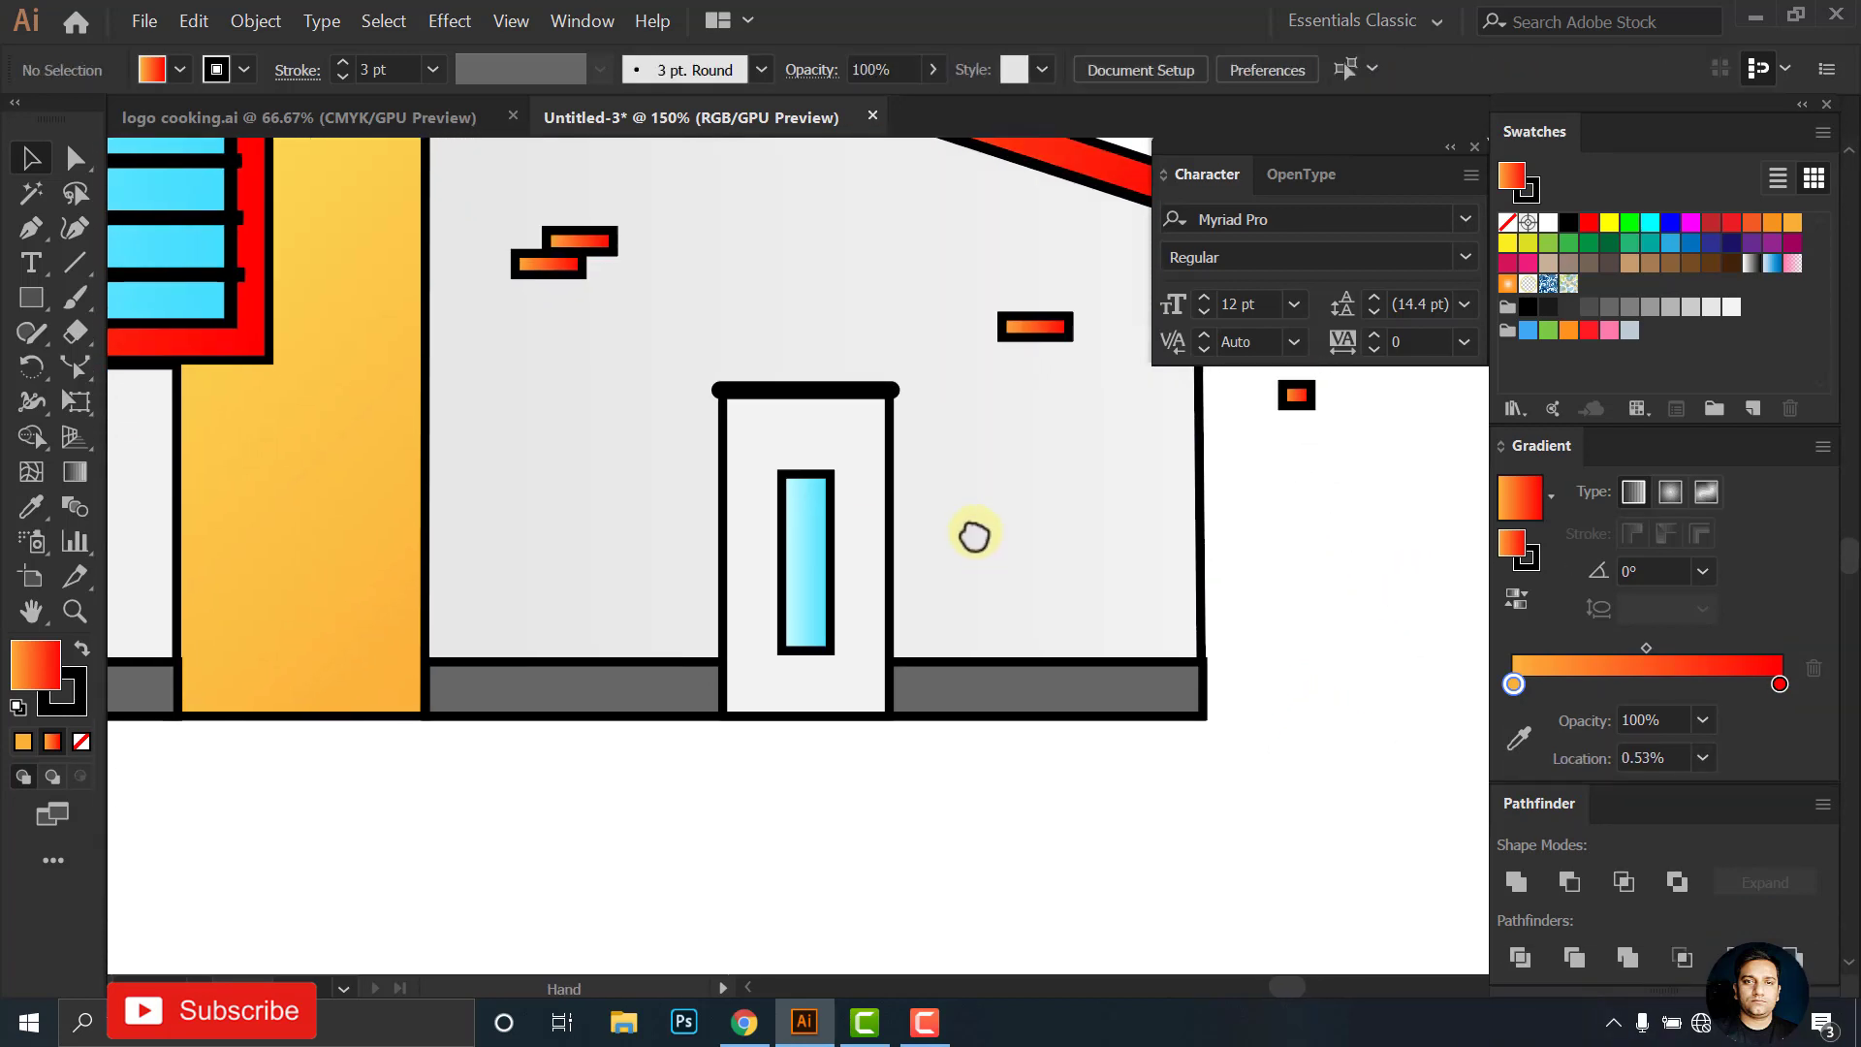
pyautogui.scroll(-2, 974, 536)
pyautogui.scroll(2, 645, 693)
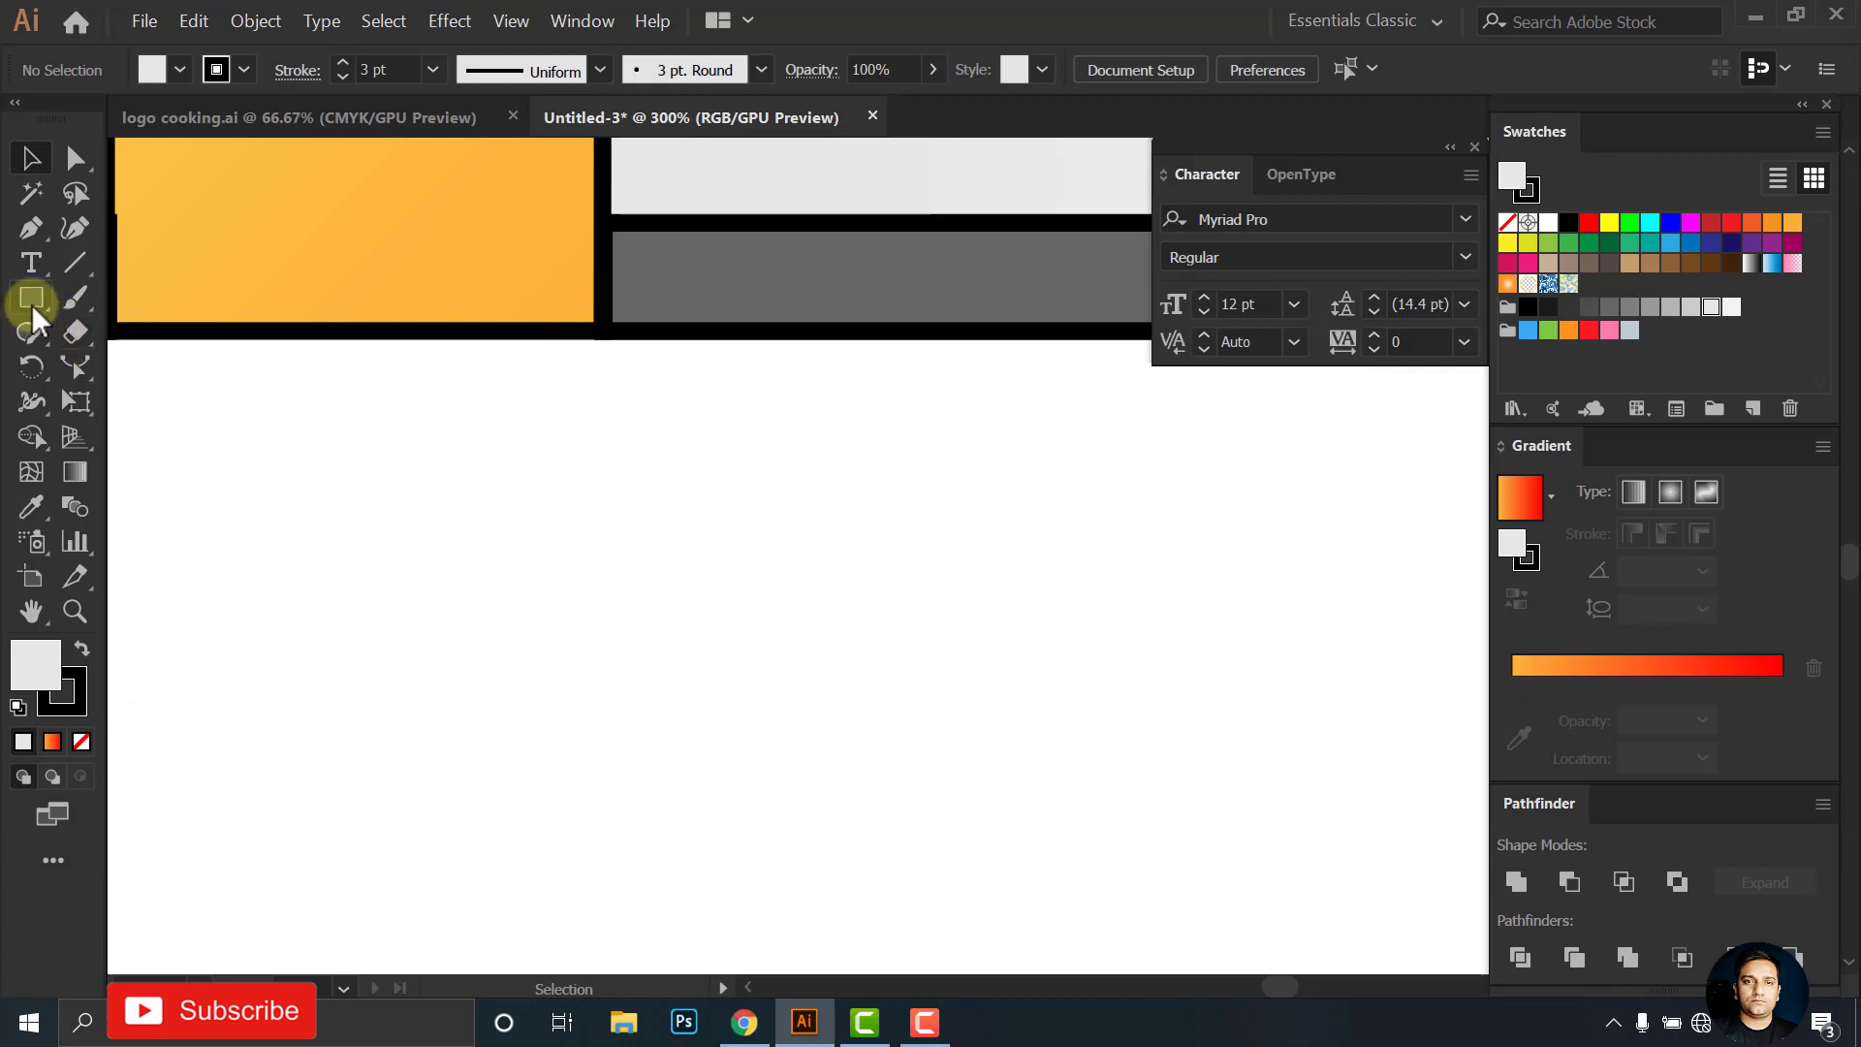
# Draw a thin rectangle below the house with black fill and no outline
pyautogui.moveTo(308, 637); pyautogui.dragTo(519, 667)
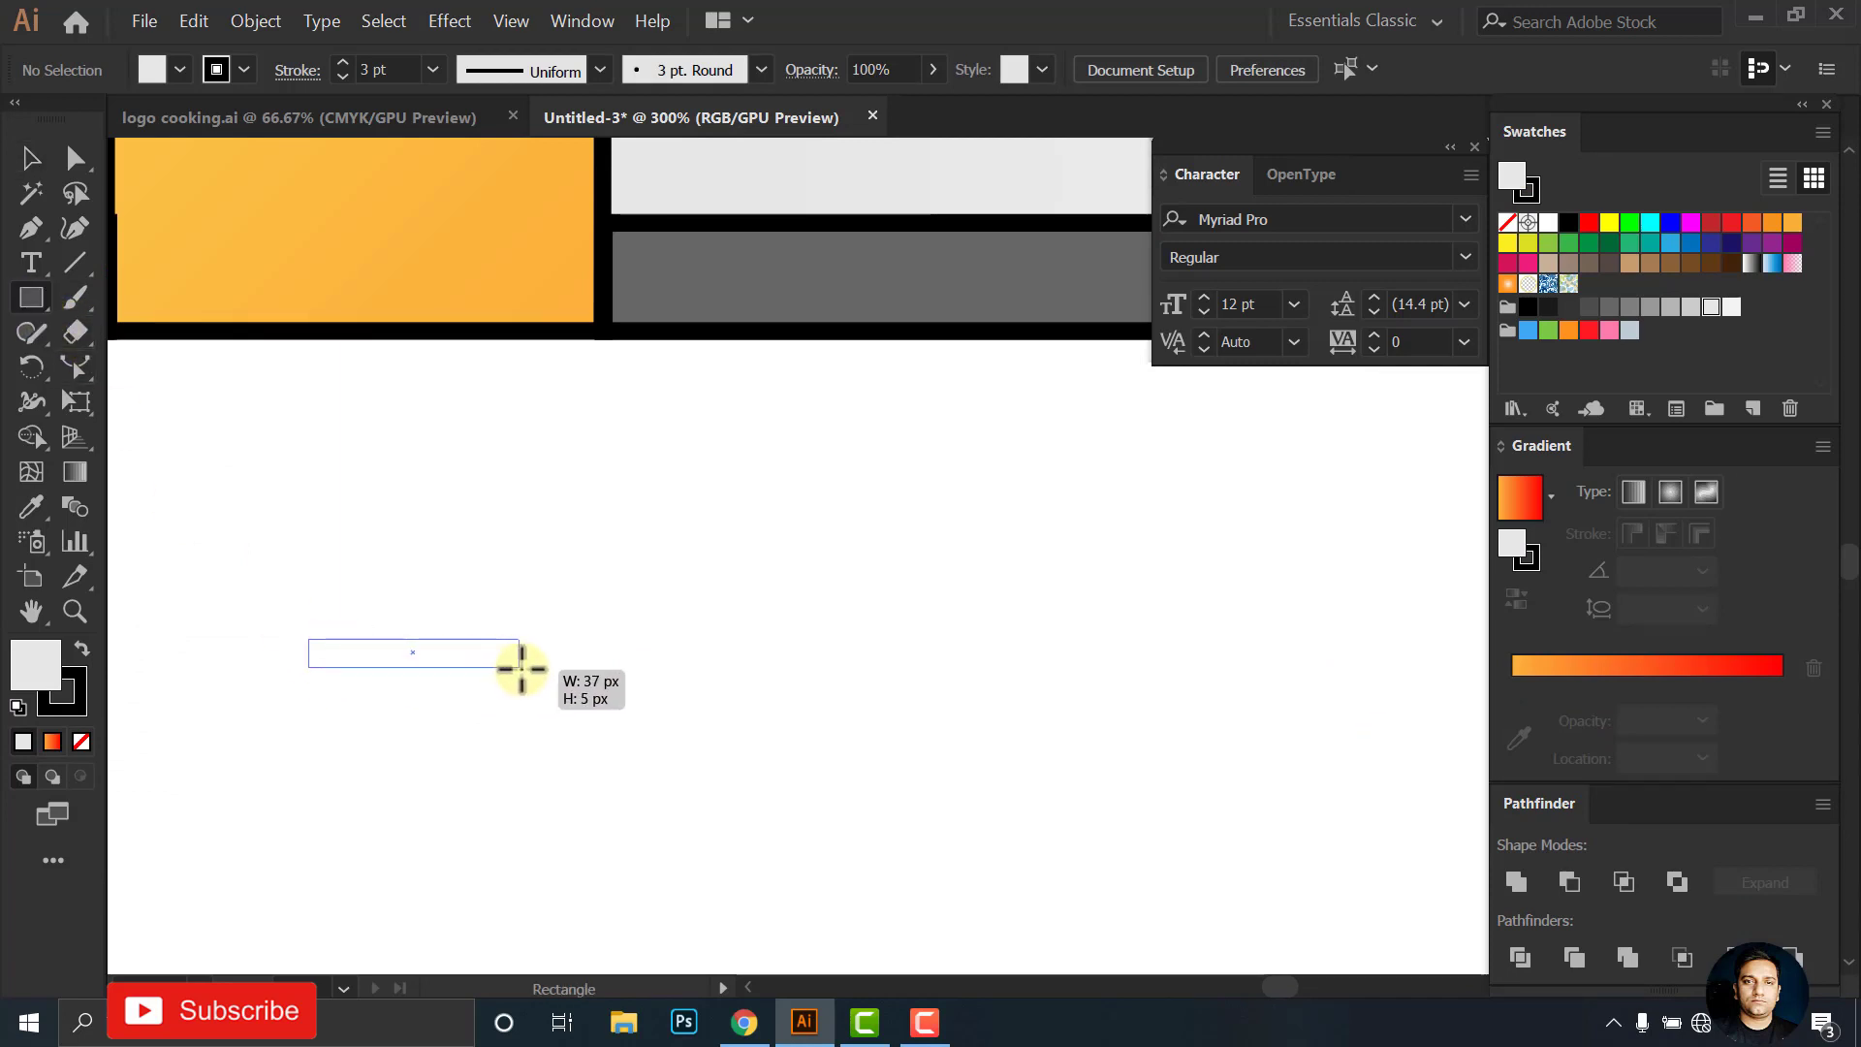
pyautogui.click(29, 163)
pyautogui.click(243, 70)
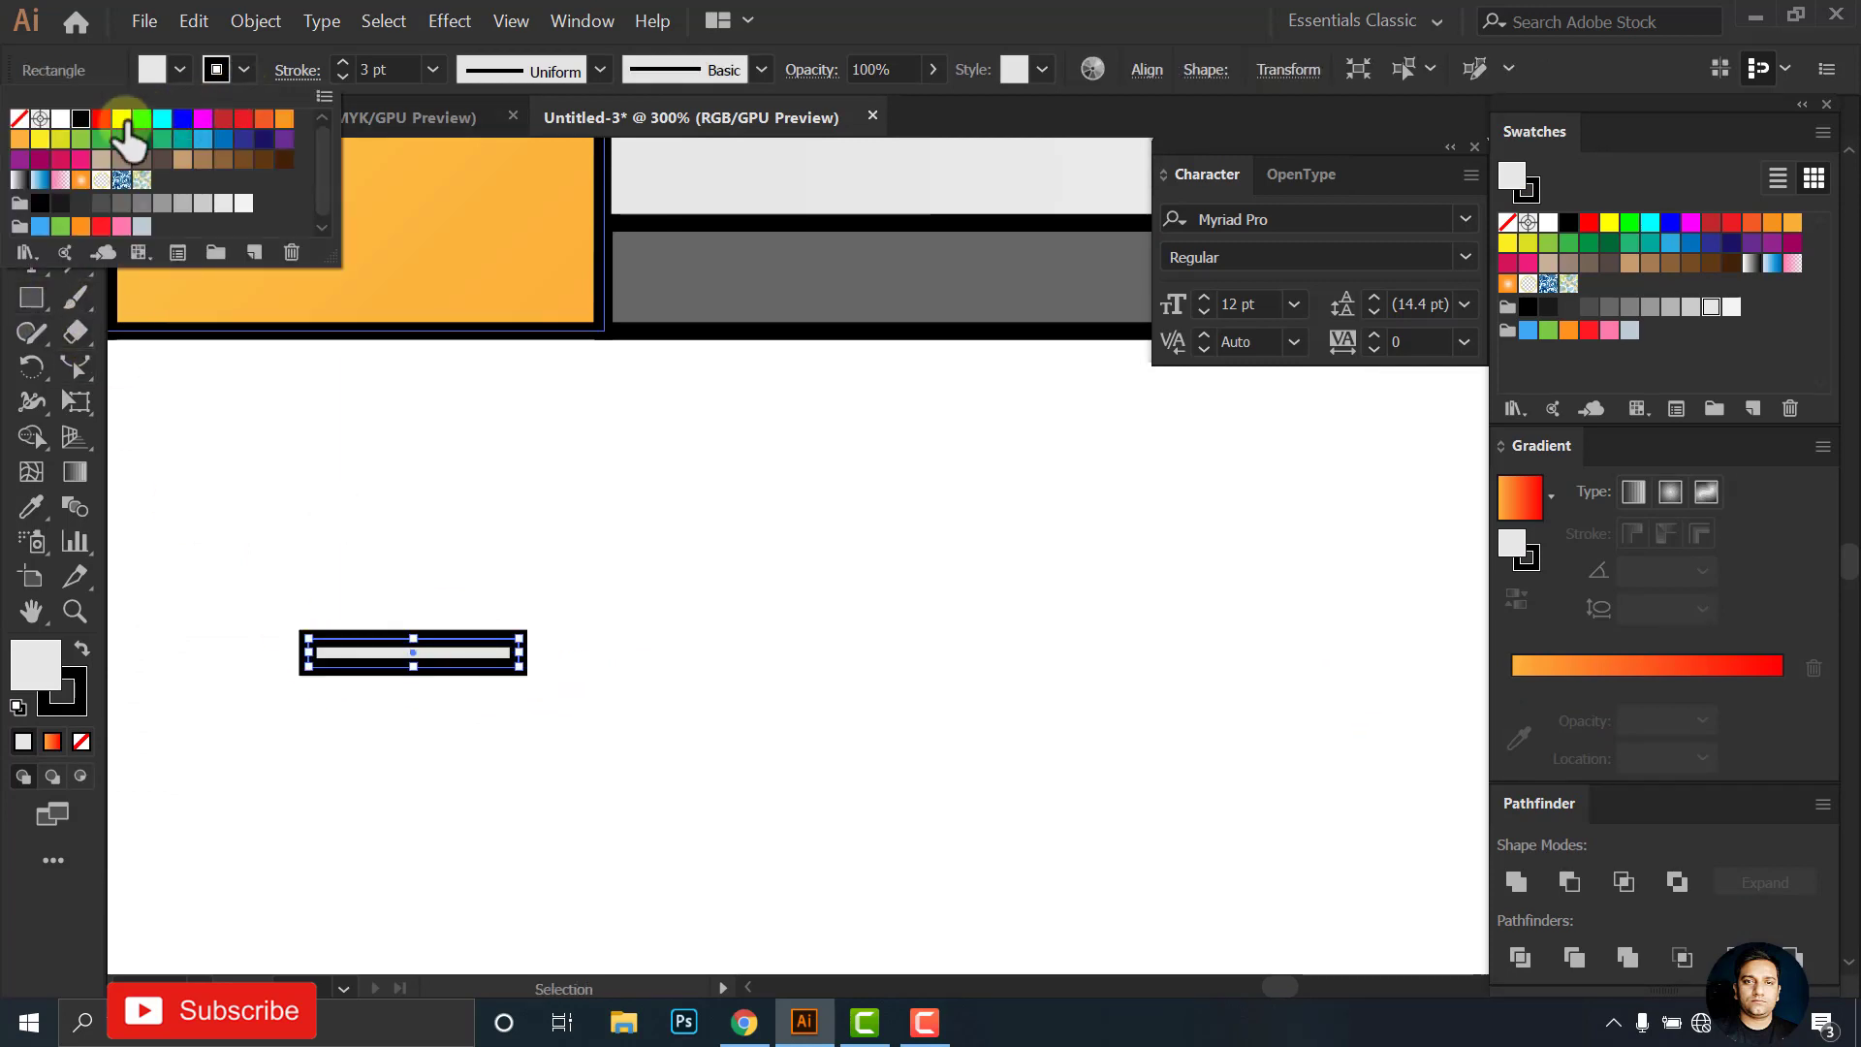
pyautogui.click(19, 117)
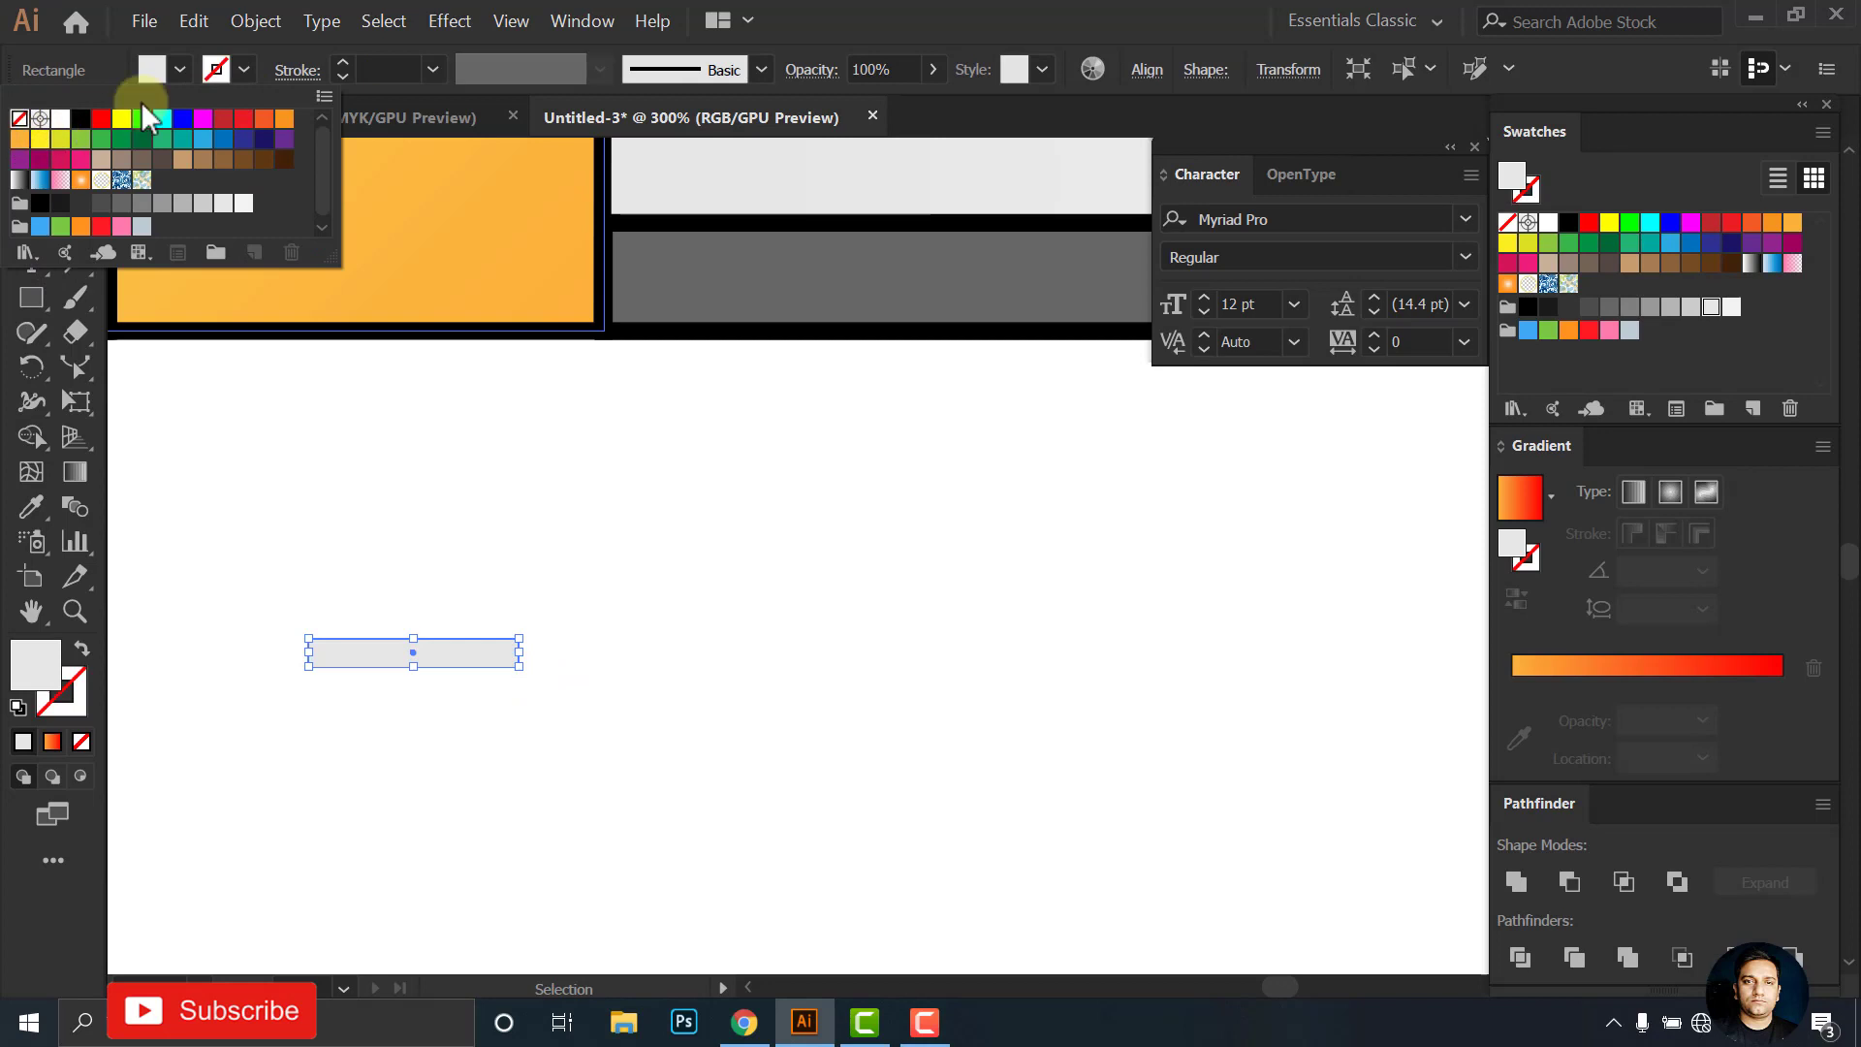
pyautogui.click(40, 203)
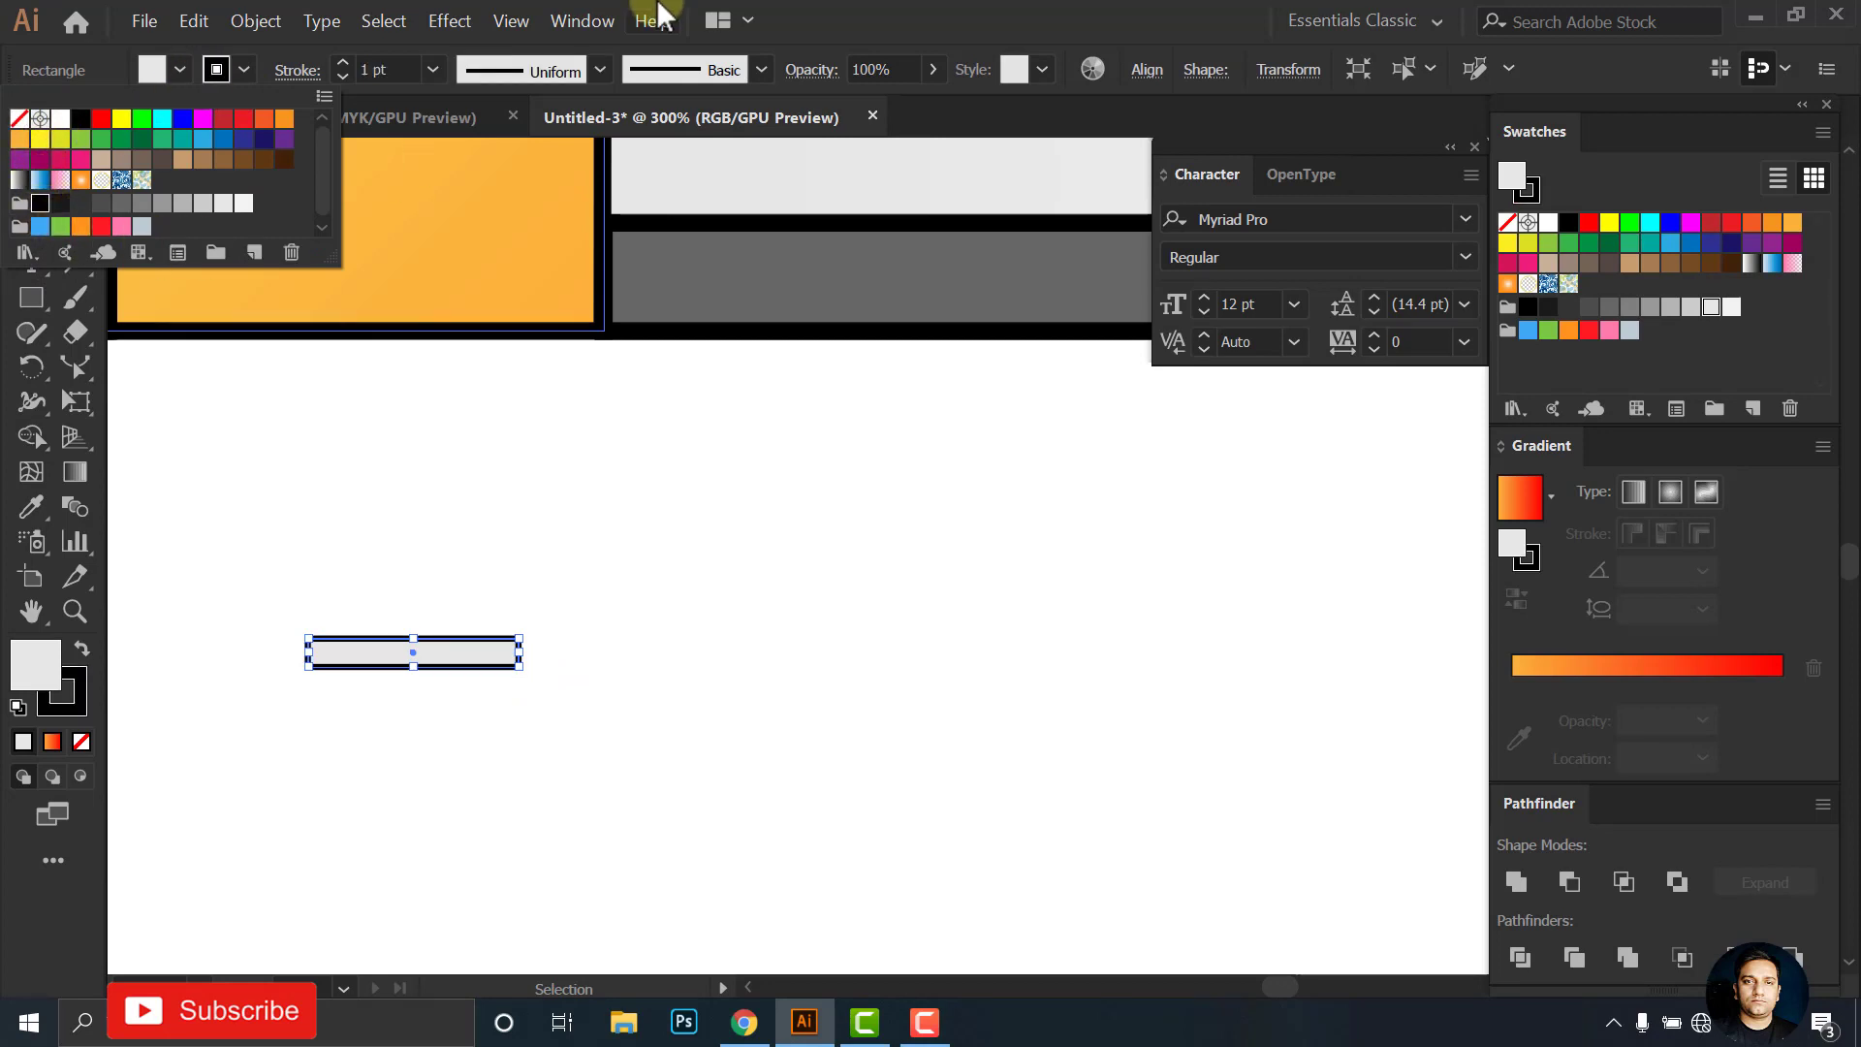
pyautogui.click(215, 75)
pyautogui.click(19, 116)
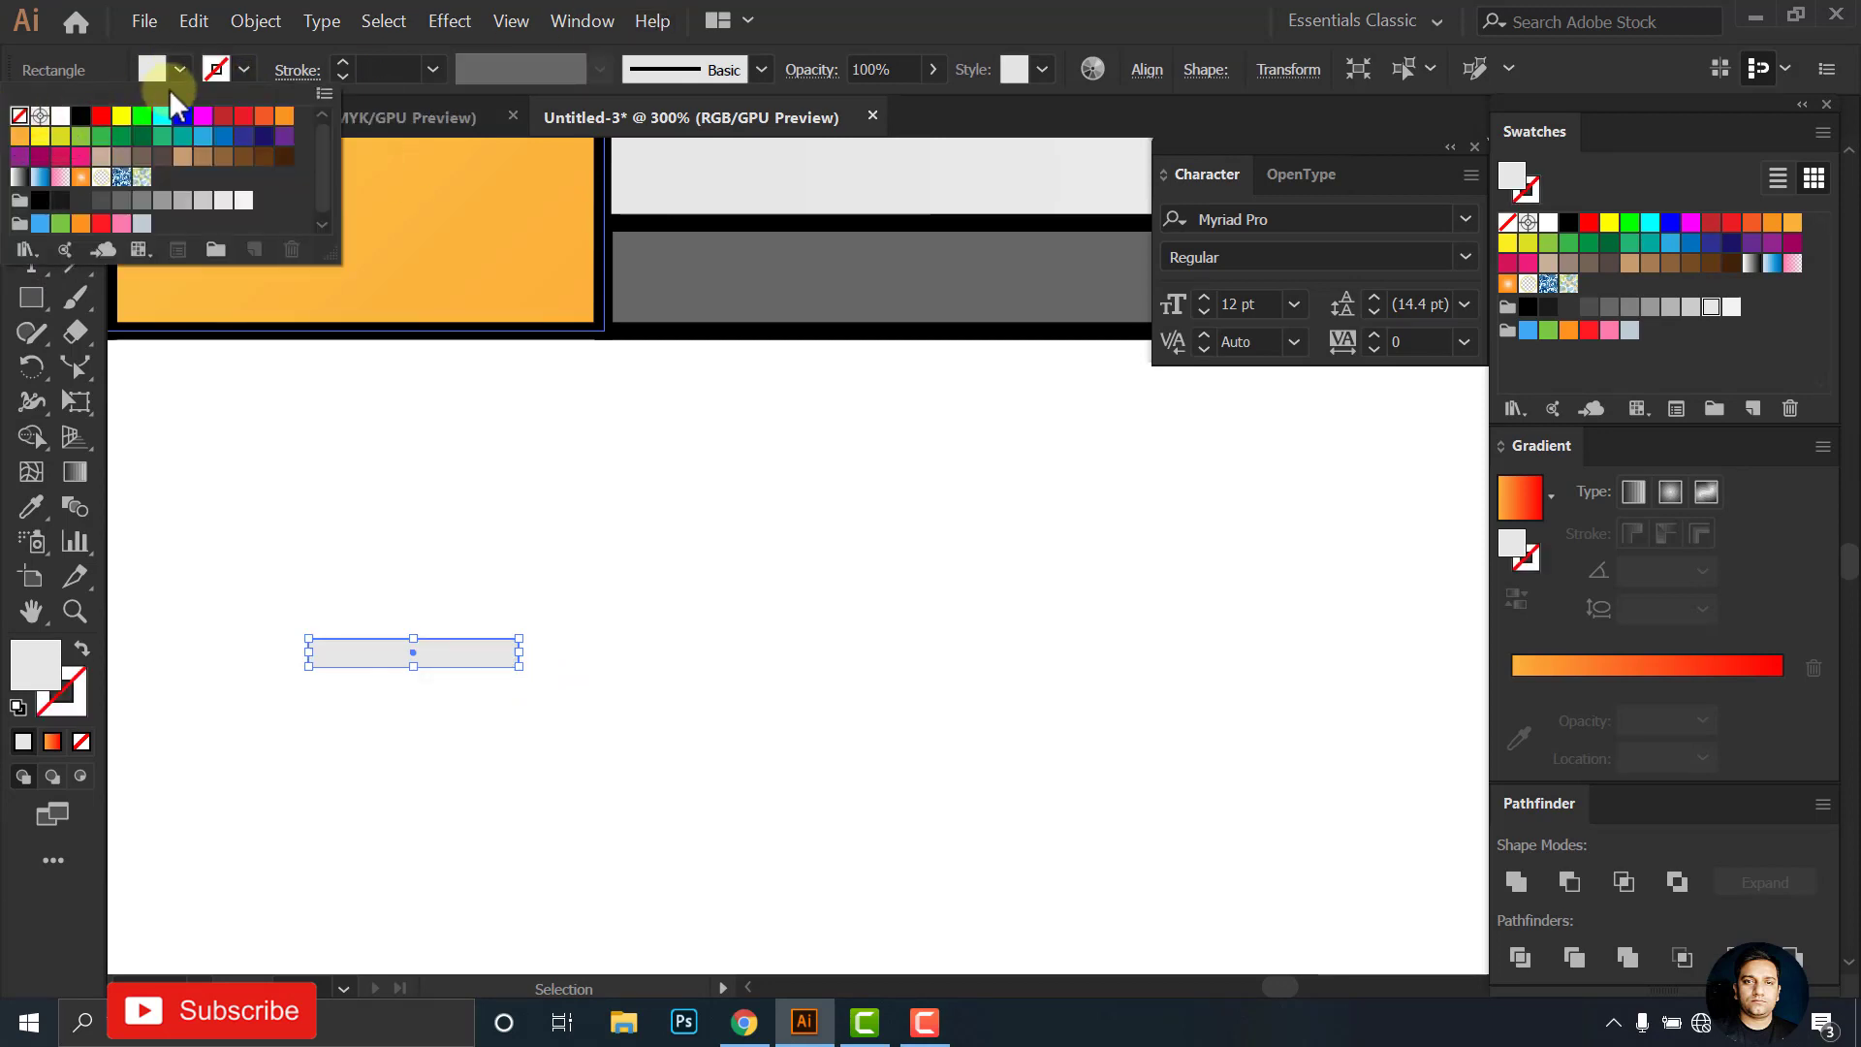
pyautogui.click(169, 72)
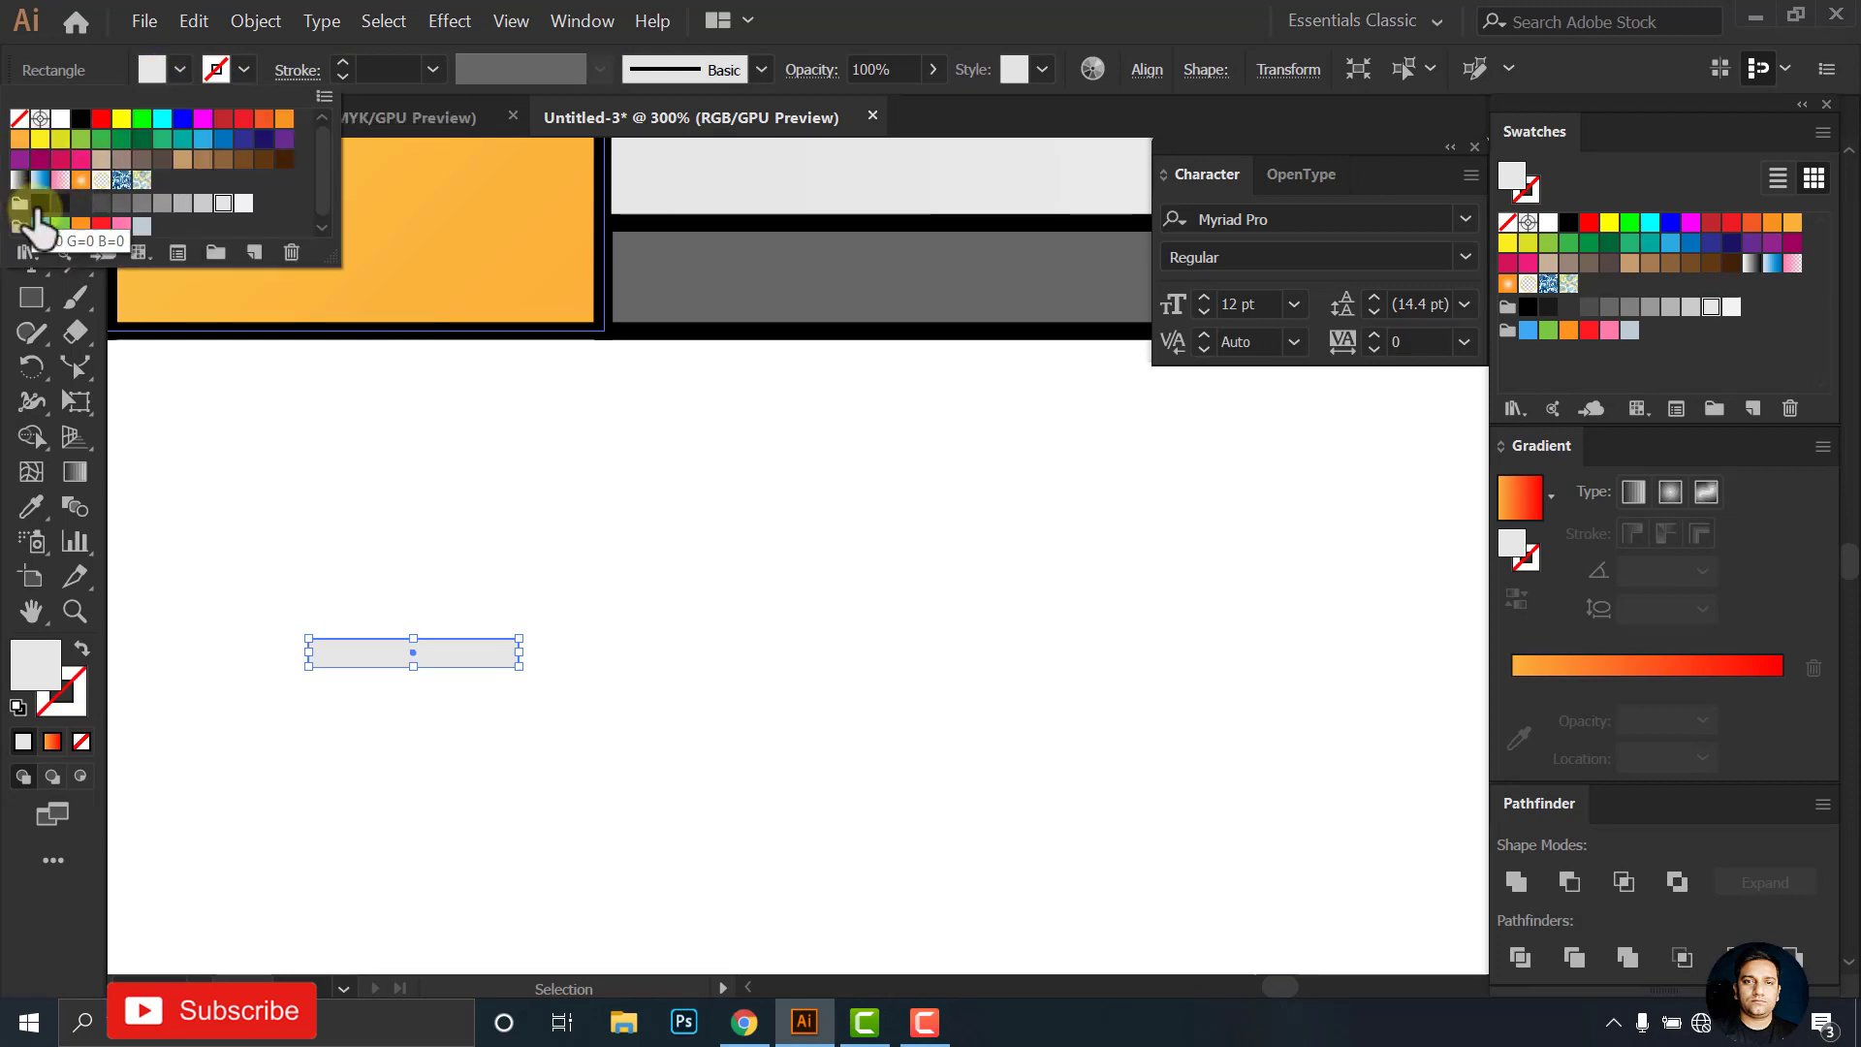
pyautogui.click(40, 202)
pyautogui.press('Escape')
# Make the black bar thinner by dragging its top edge down
pyautogui.click(630, 659)
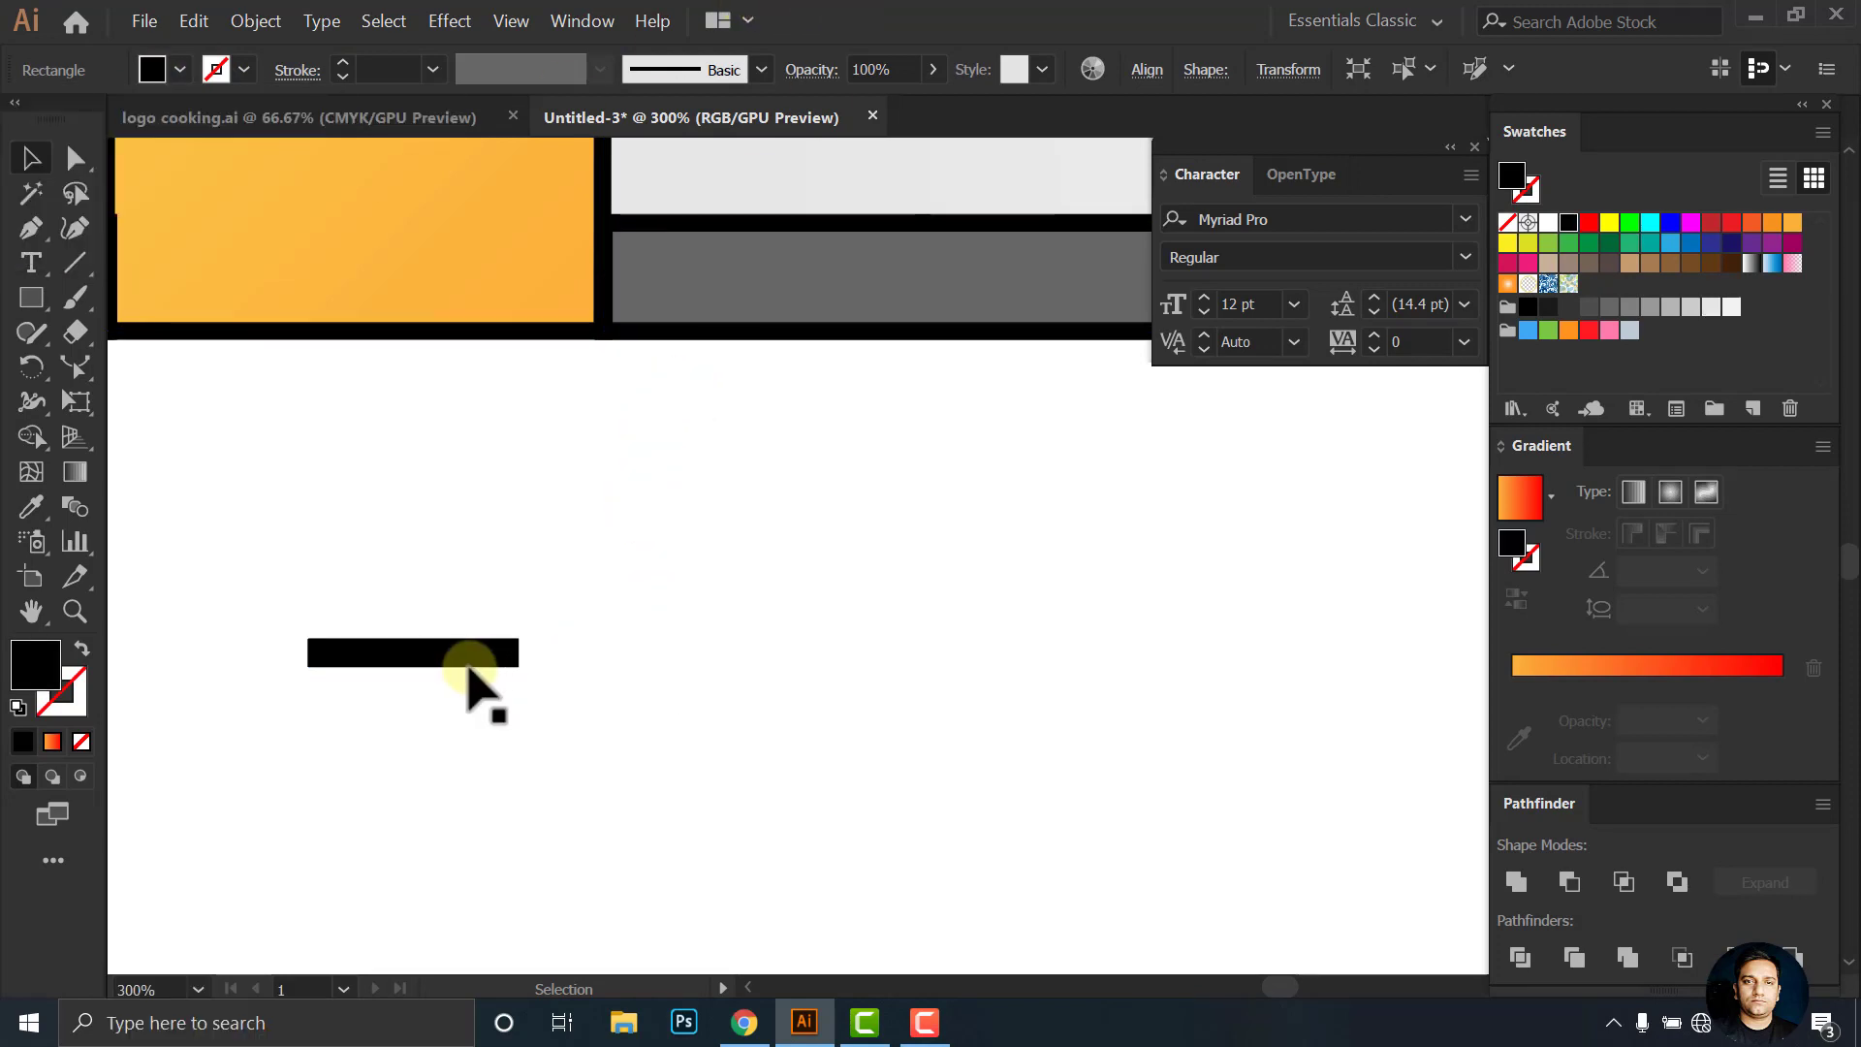
pyautogui.click(477, 683)
pyautogui.scroll(2, 408, 679)
pyautogui.moveTo(424, 607); pyautogui.dragTo(427, 625)
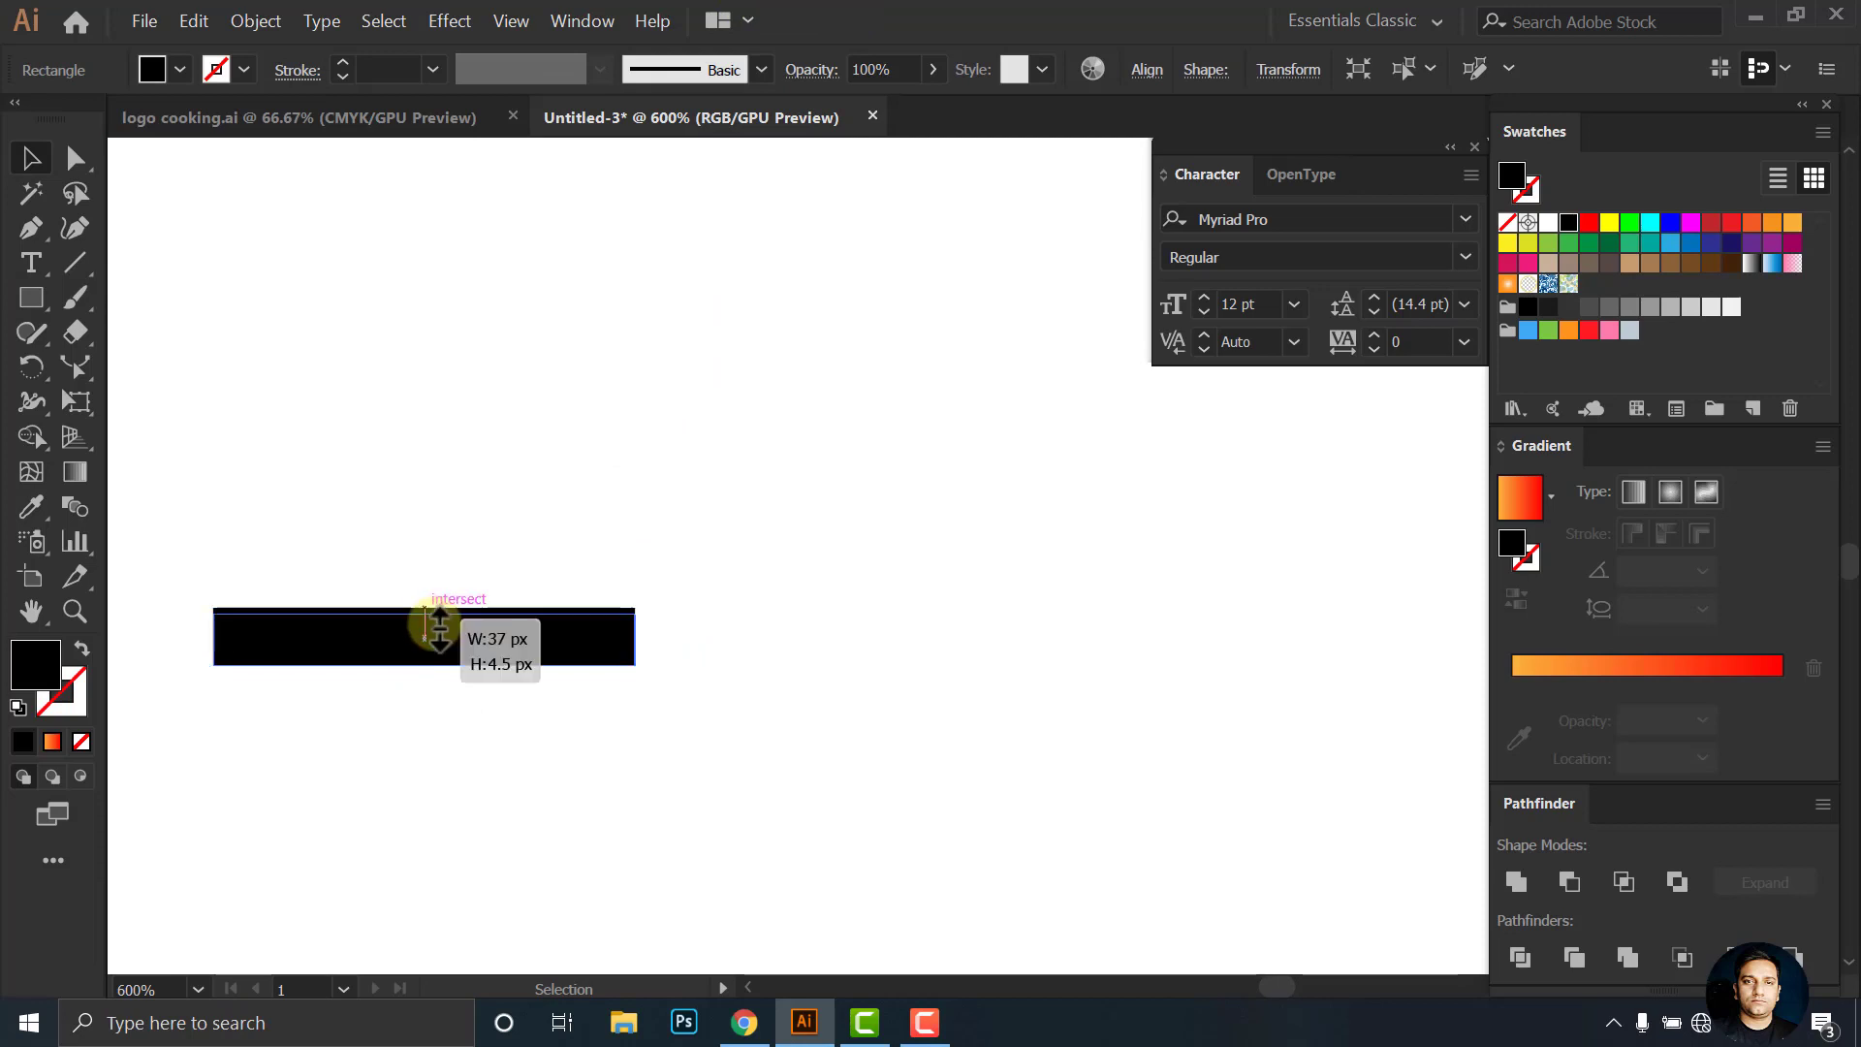
pyautogui.click(554, 748)
# Draw a black circle and move it to the right of the bar
pyautogui.moveTo(31, 302); pyautogui.dragTo(155, 366)
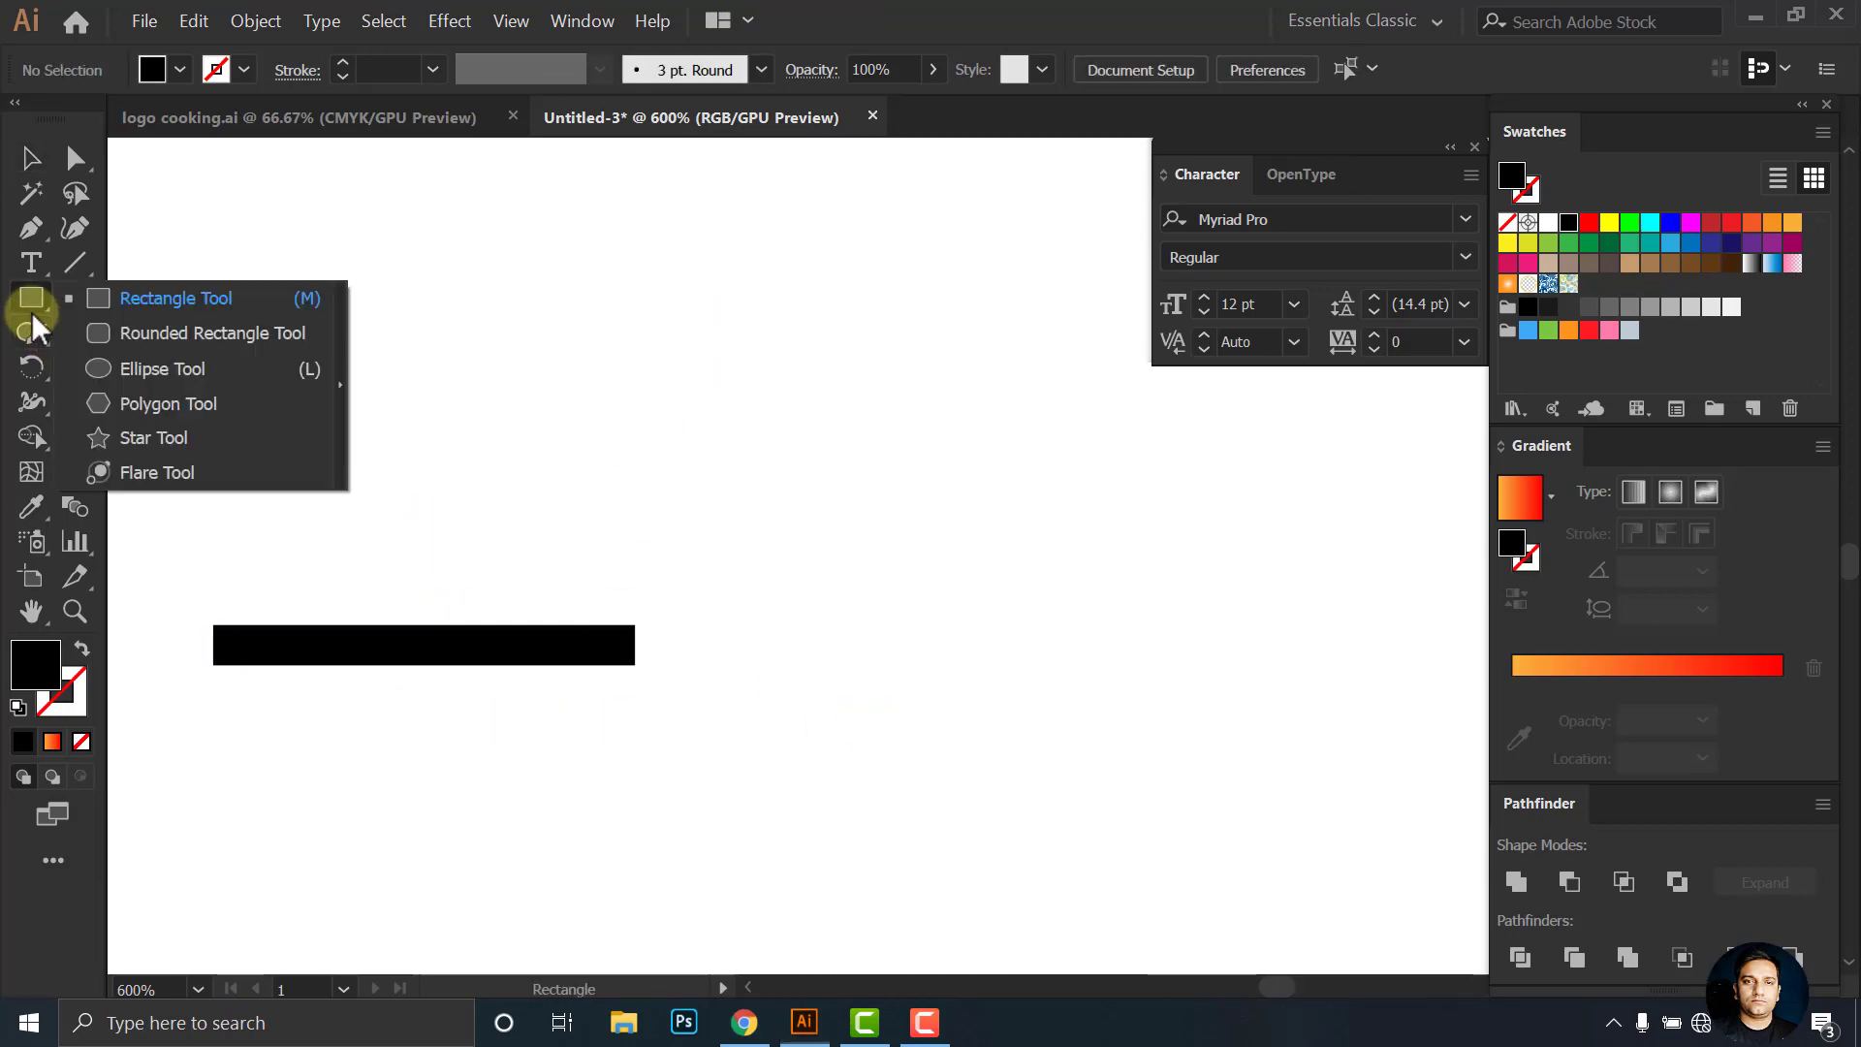
pyautogui.moveTo(368, 385); pyautogui.dragTo(687, 703)
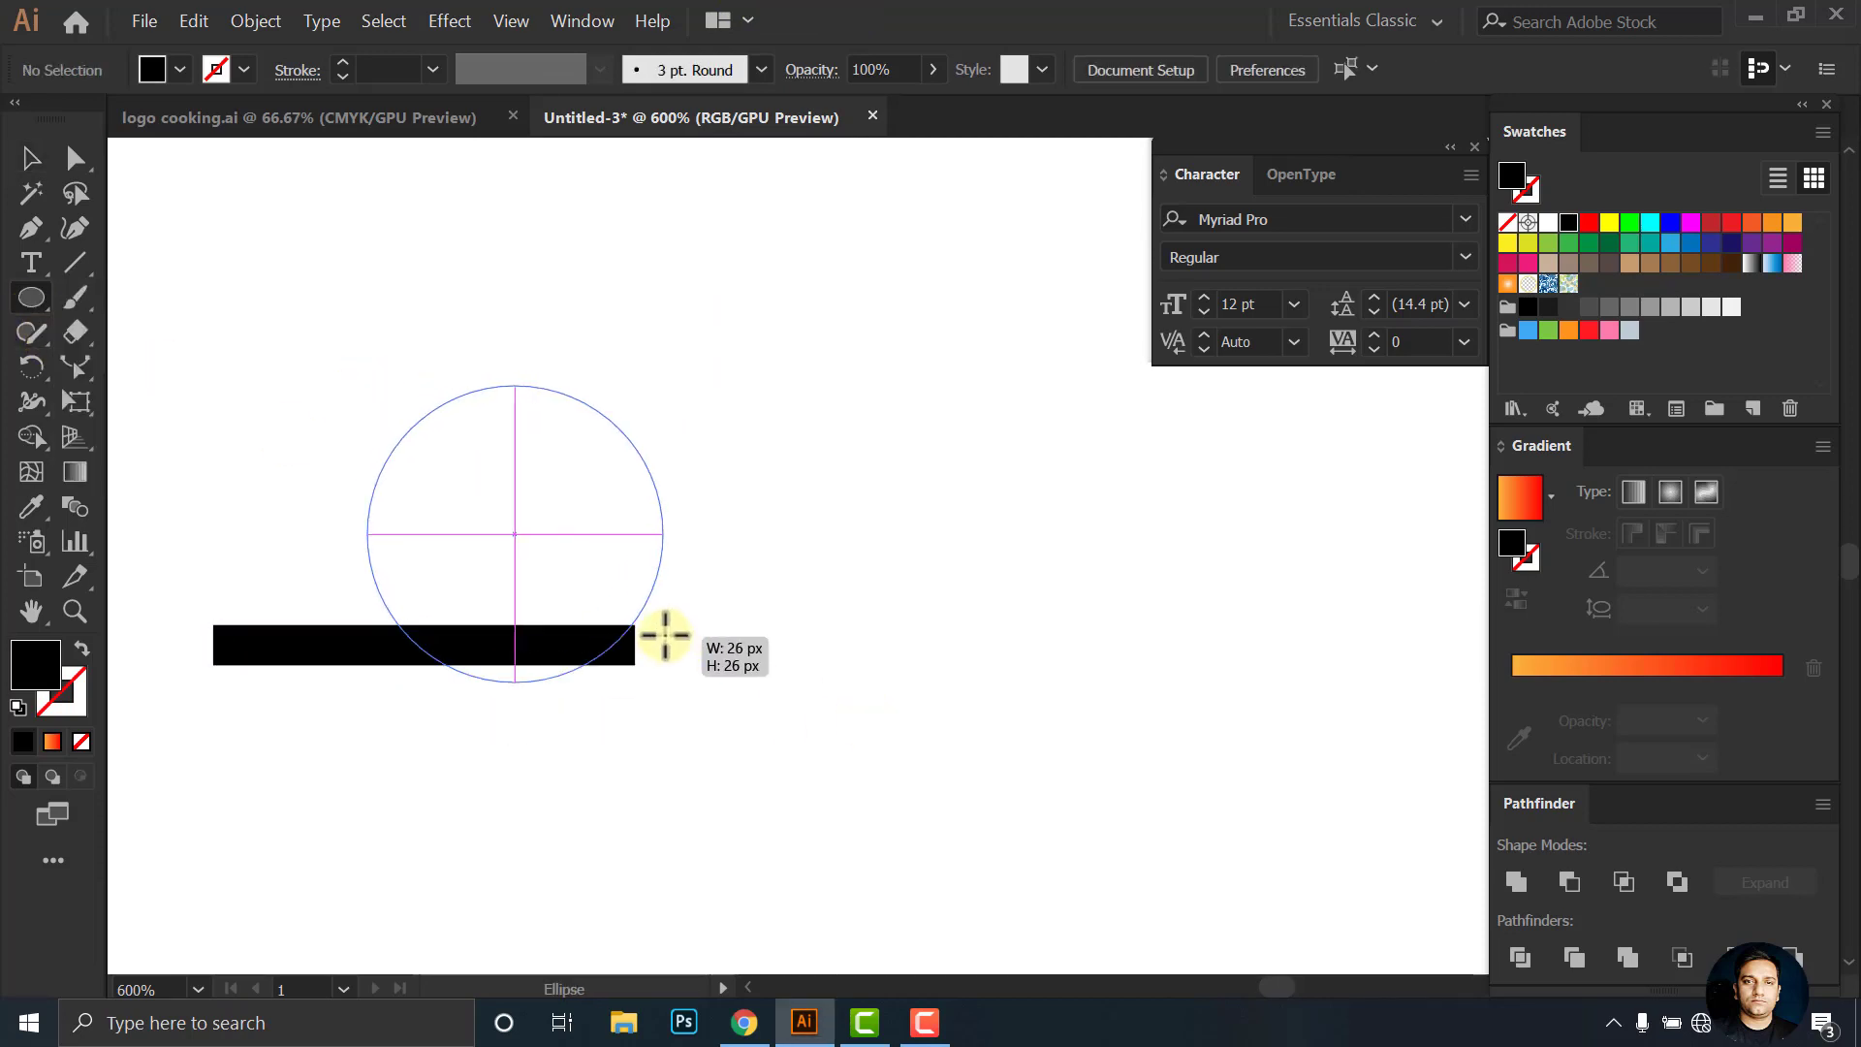
pyautogui.click(61, 160)
pyautogui.moveTo(570, 553); pyautogui.dragTo(934, 531)
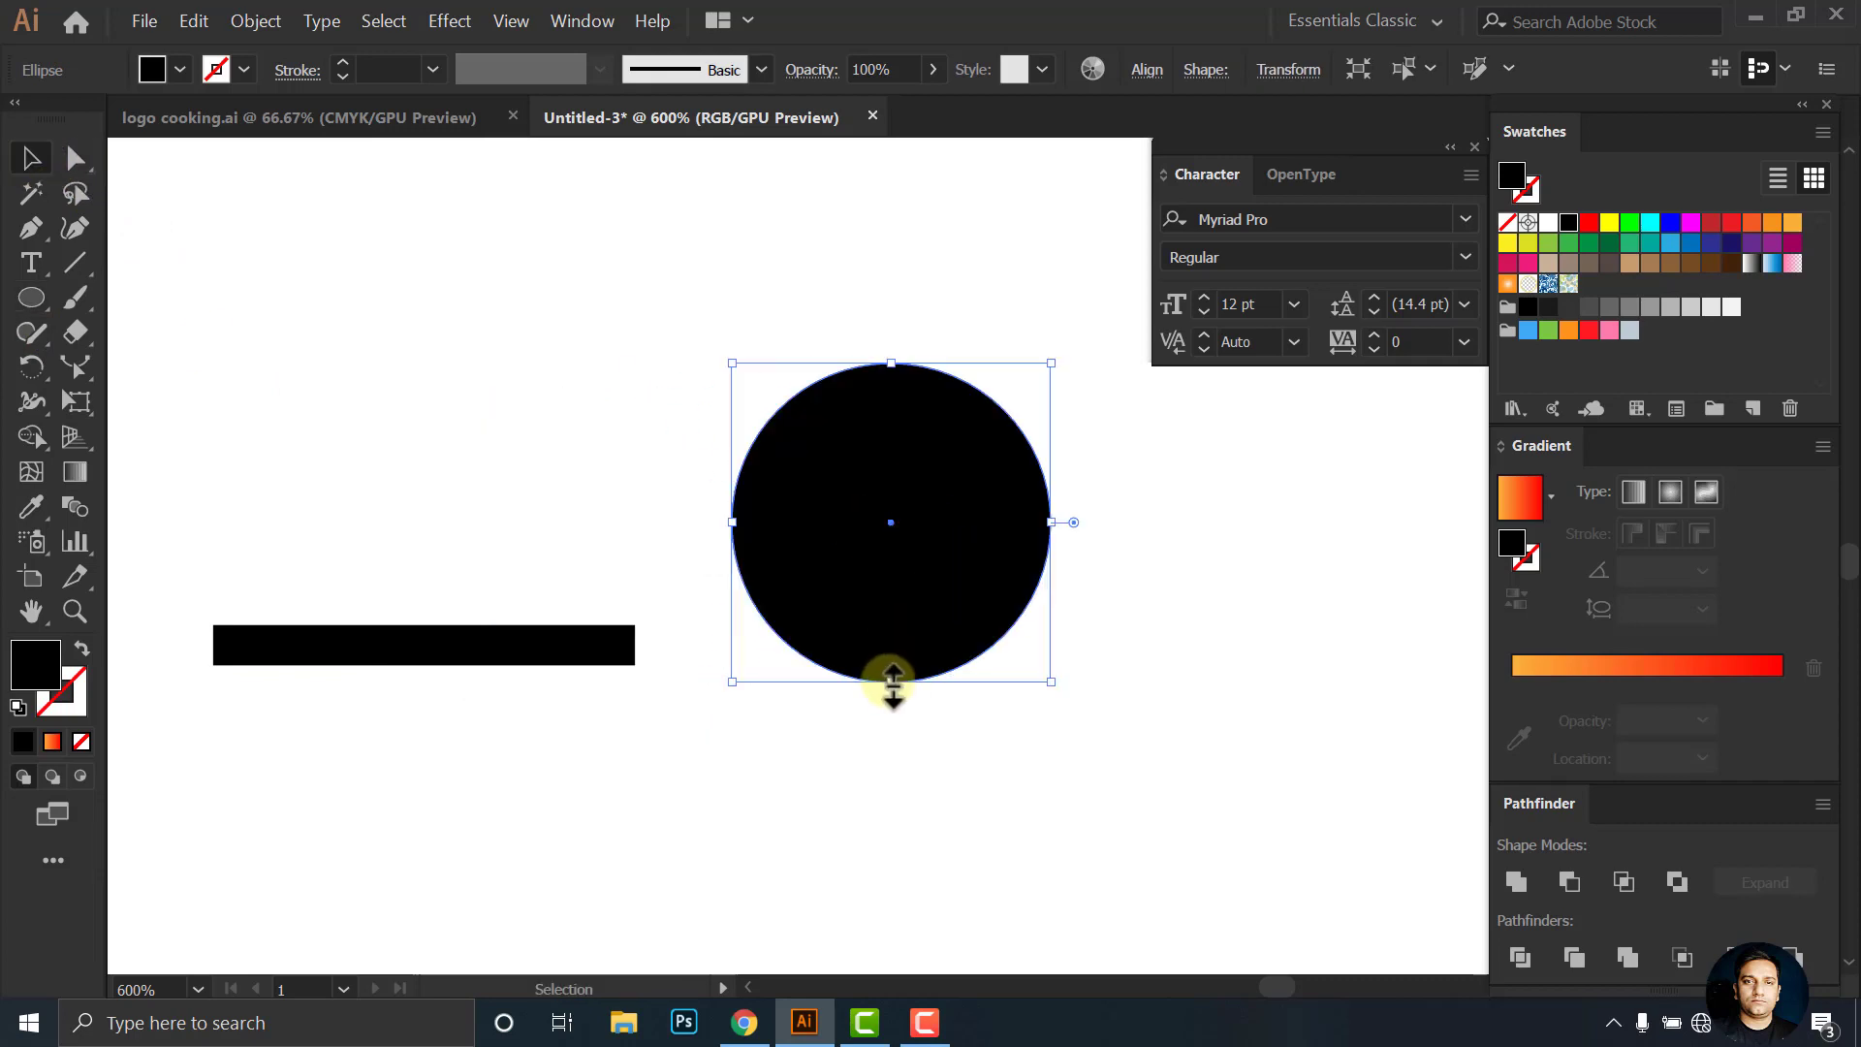
pyautogui.moveTo(969, 543); pyautogui.dragTo(980, 610)
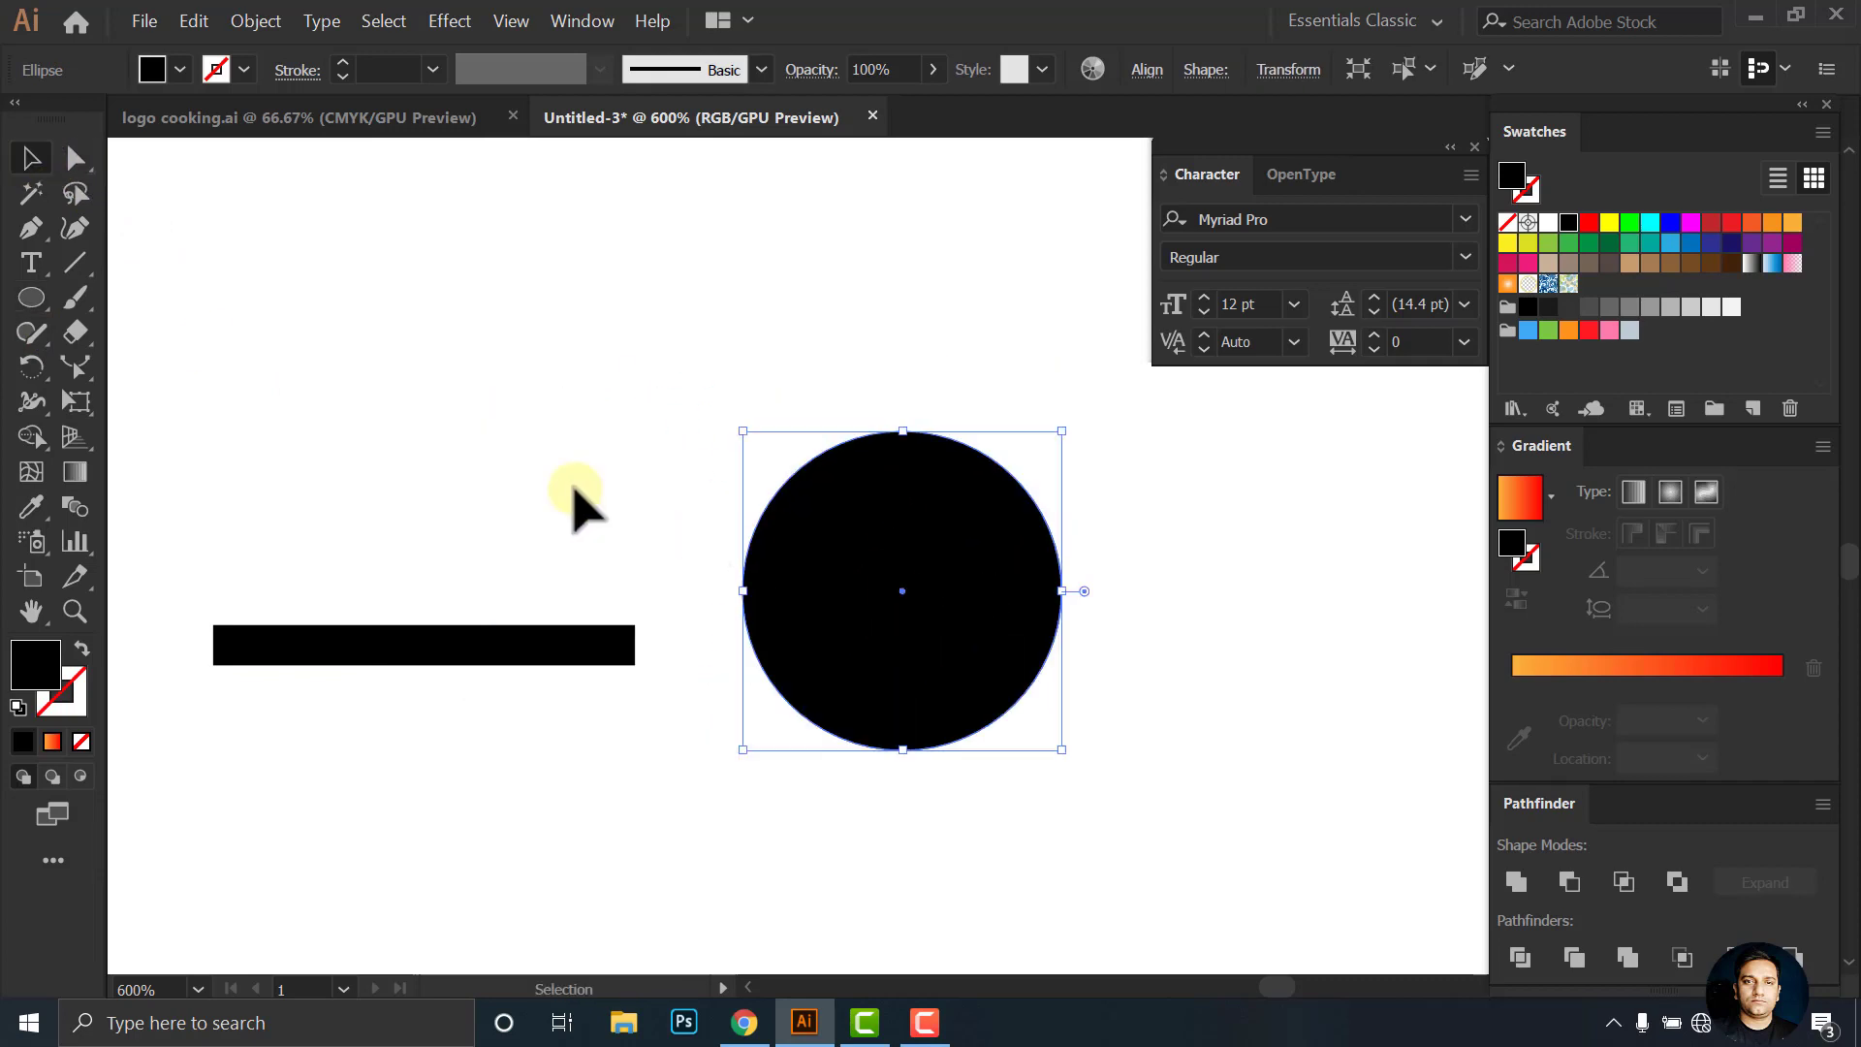
# Trim the circle's lower half with Minus Front and set the half-circle on the bar
pyautogui.press('m')
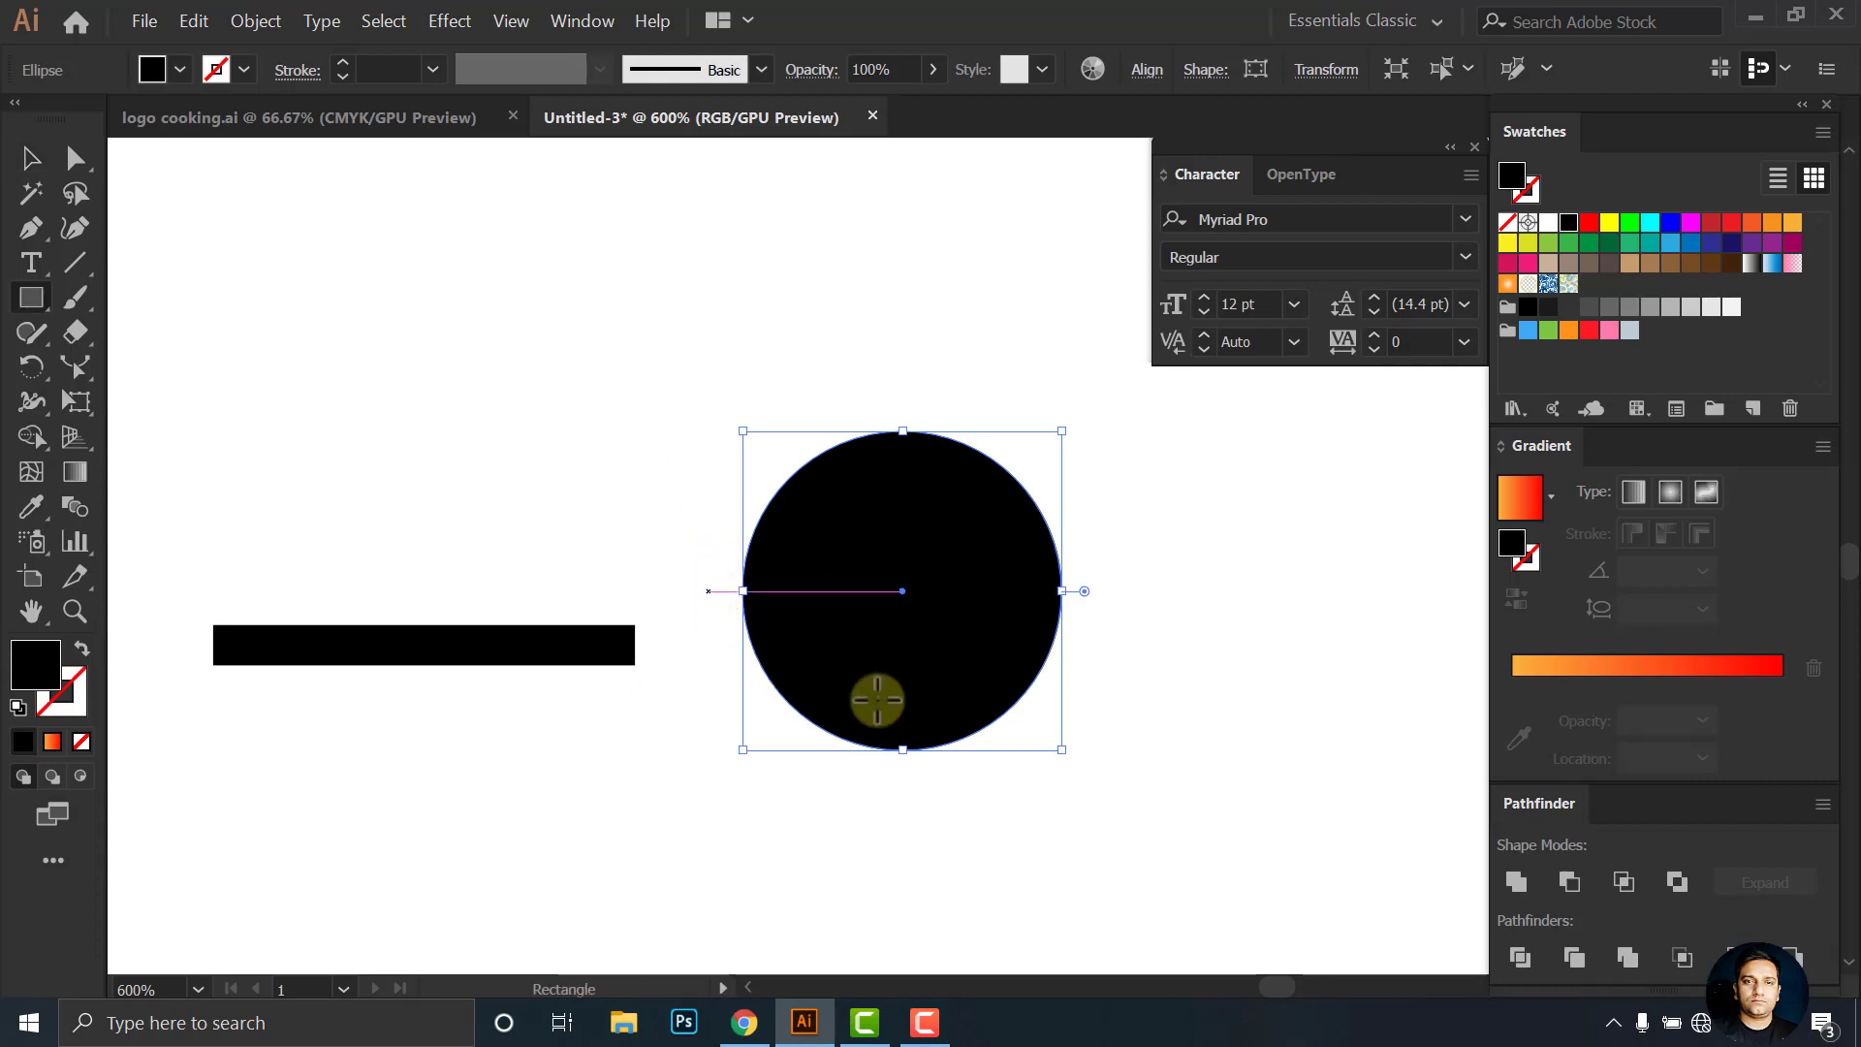
pyautogui.moveTo(709, 591); pyautogui.dragTo(1312, 852)
pyautogui.click(26, 162)
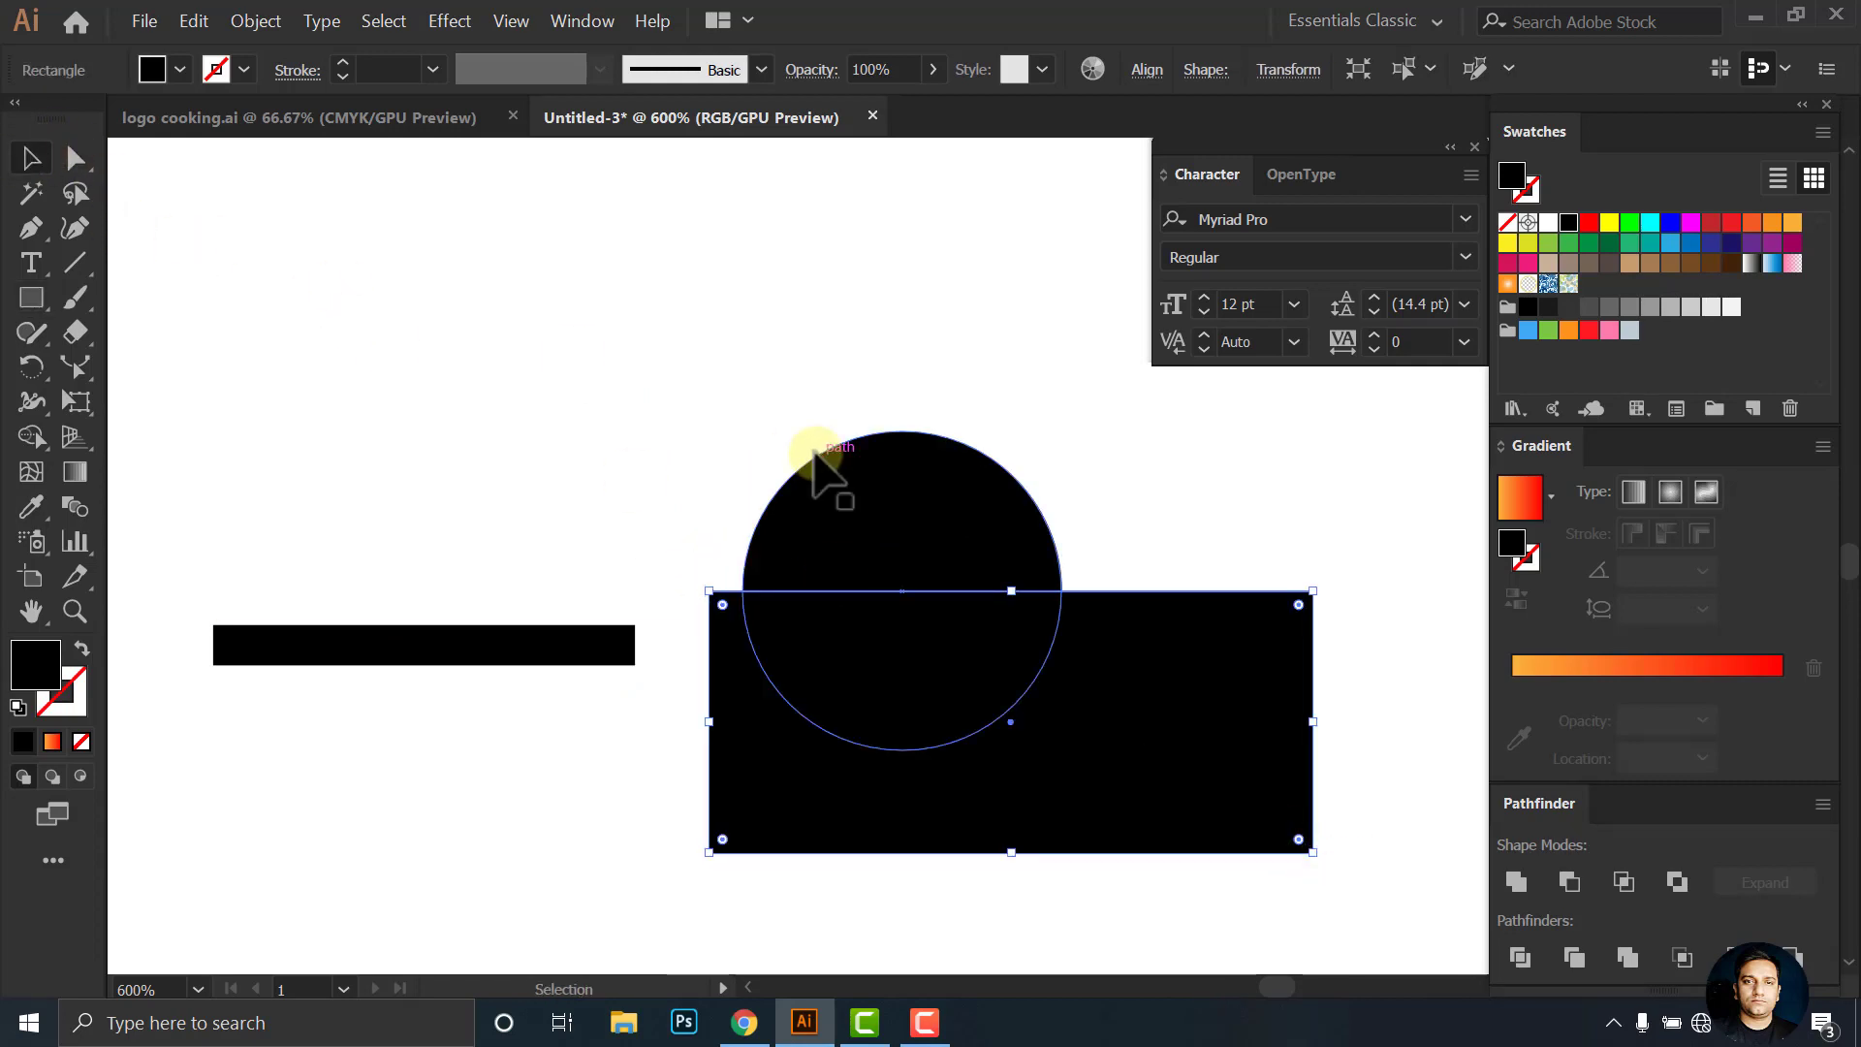
pyautogui.click(819, 465)
pyautogui.keyDown('shift'); pyautogui.click(997, 760); pyautogui.keyUp('shift')
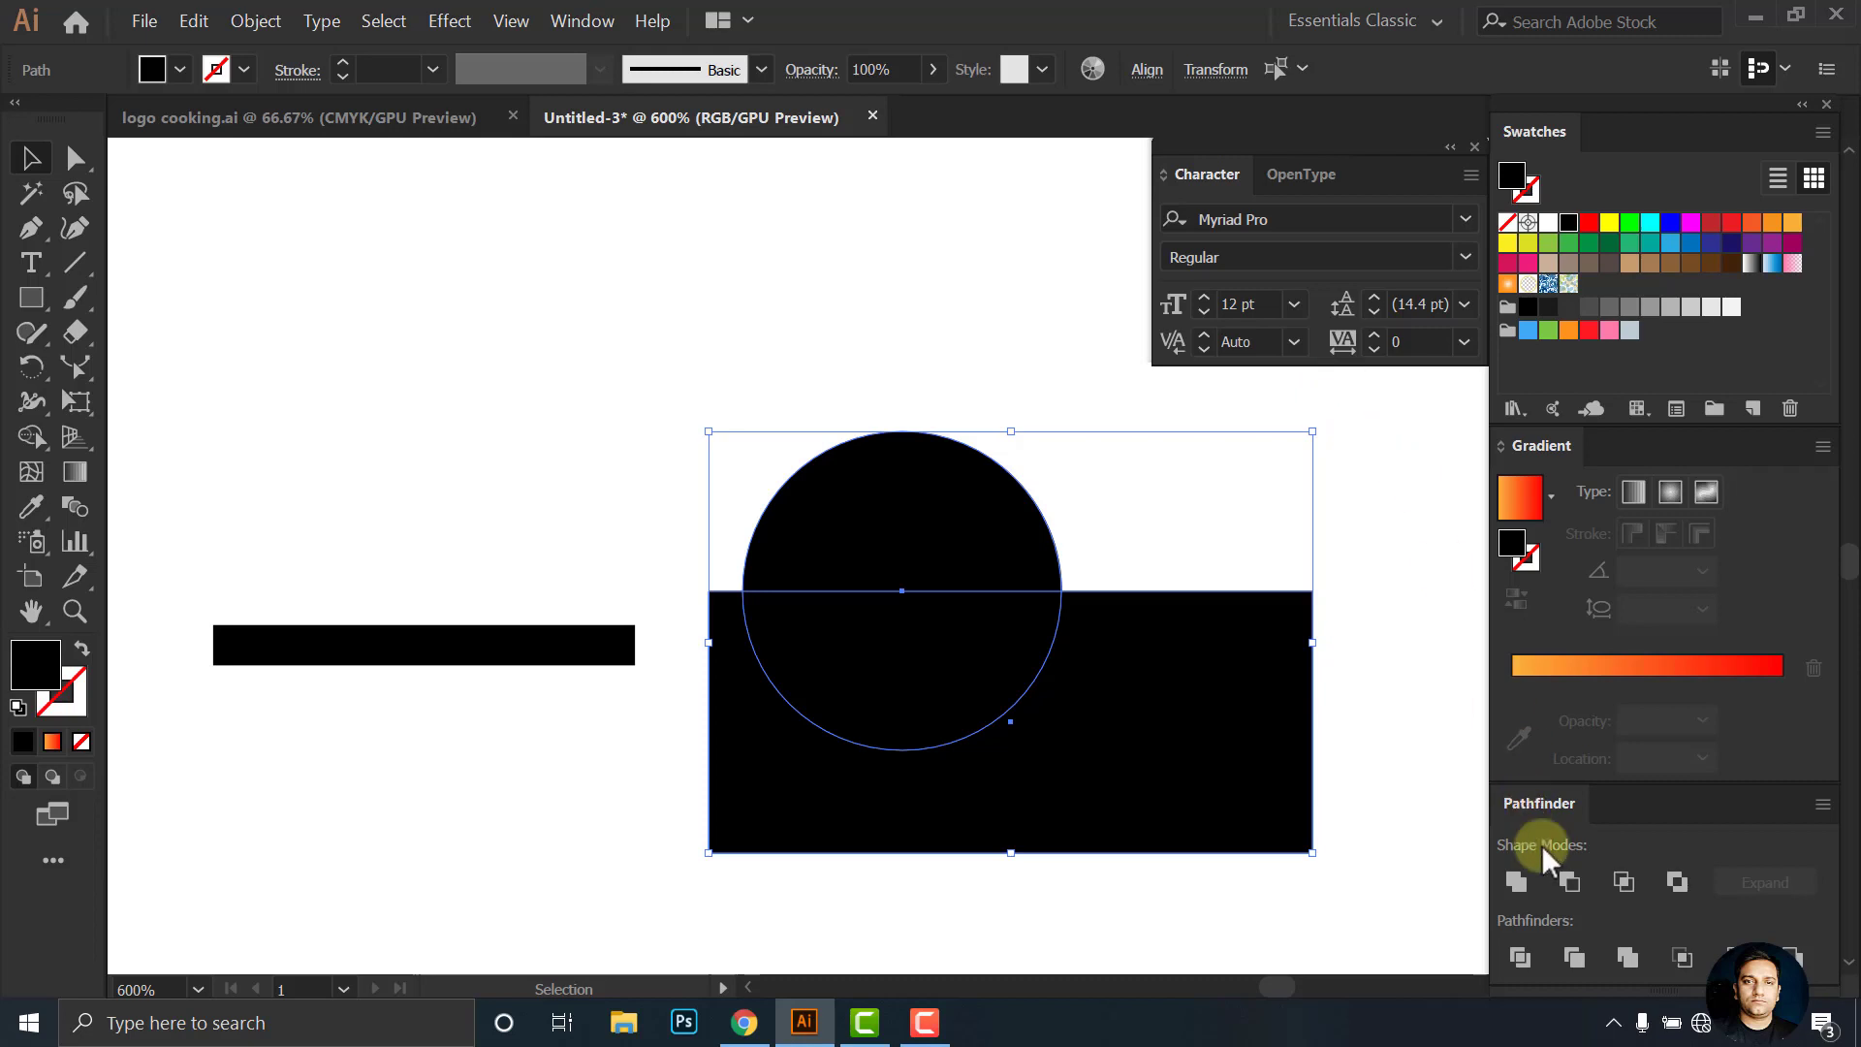
pyautogui.click(1569, 882)
pyautogui.click(1309, 719)
pyautogui.click(990, 500)
pyautogui.moveTo(923, 577)
pyautogui.mouseDown()
pyautogui.moveTo(832, 554)
pyautogui.moveTo(467, 624)
pyautogui.mouseUp()
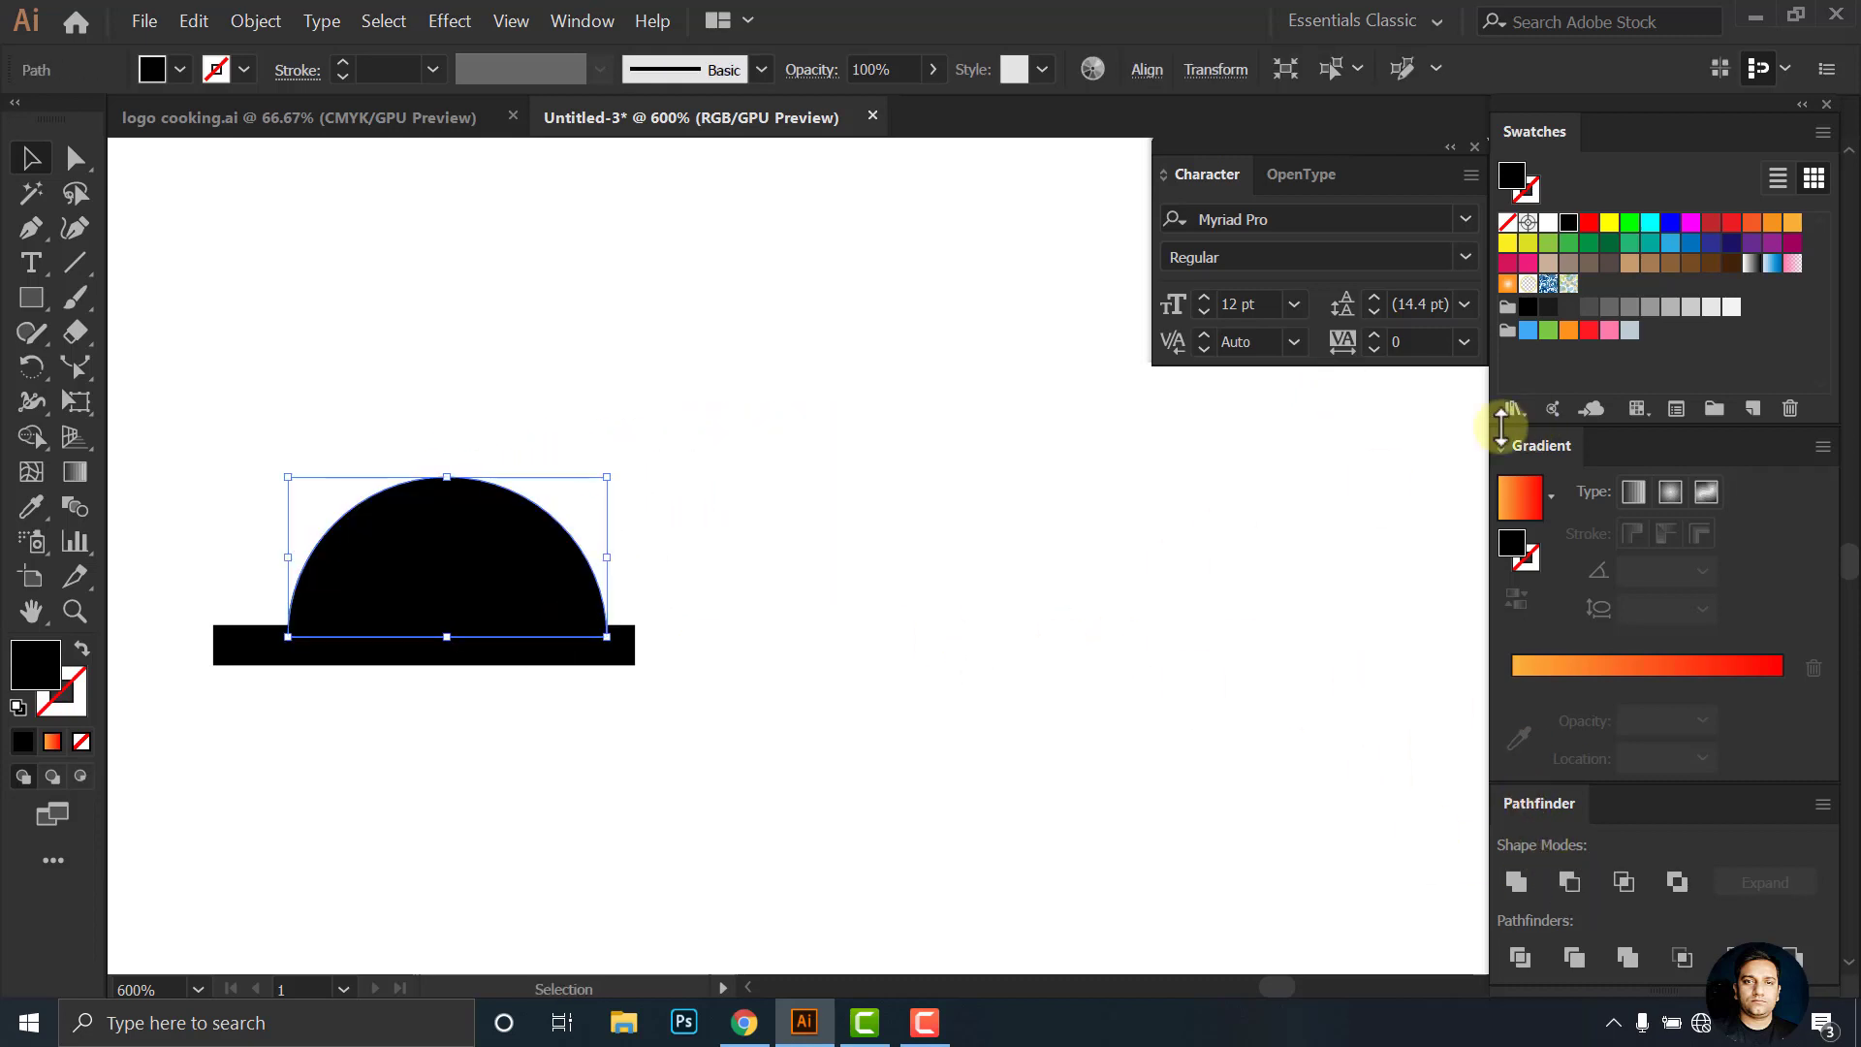
# Give the half-circle a light grey fill and a black outline
pyautogui.click(1712, 309)
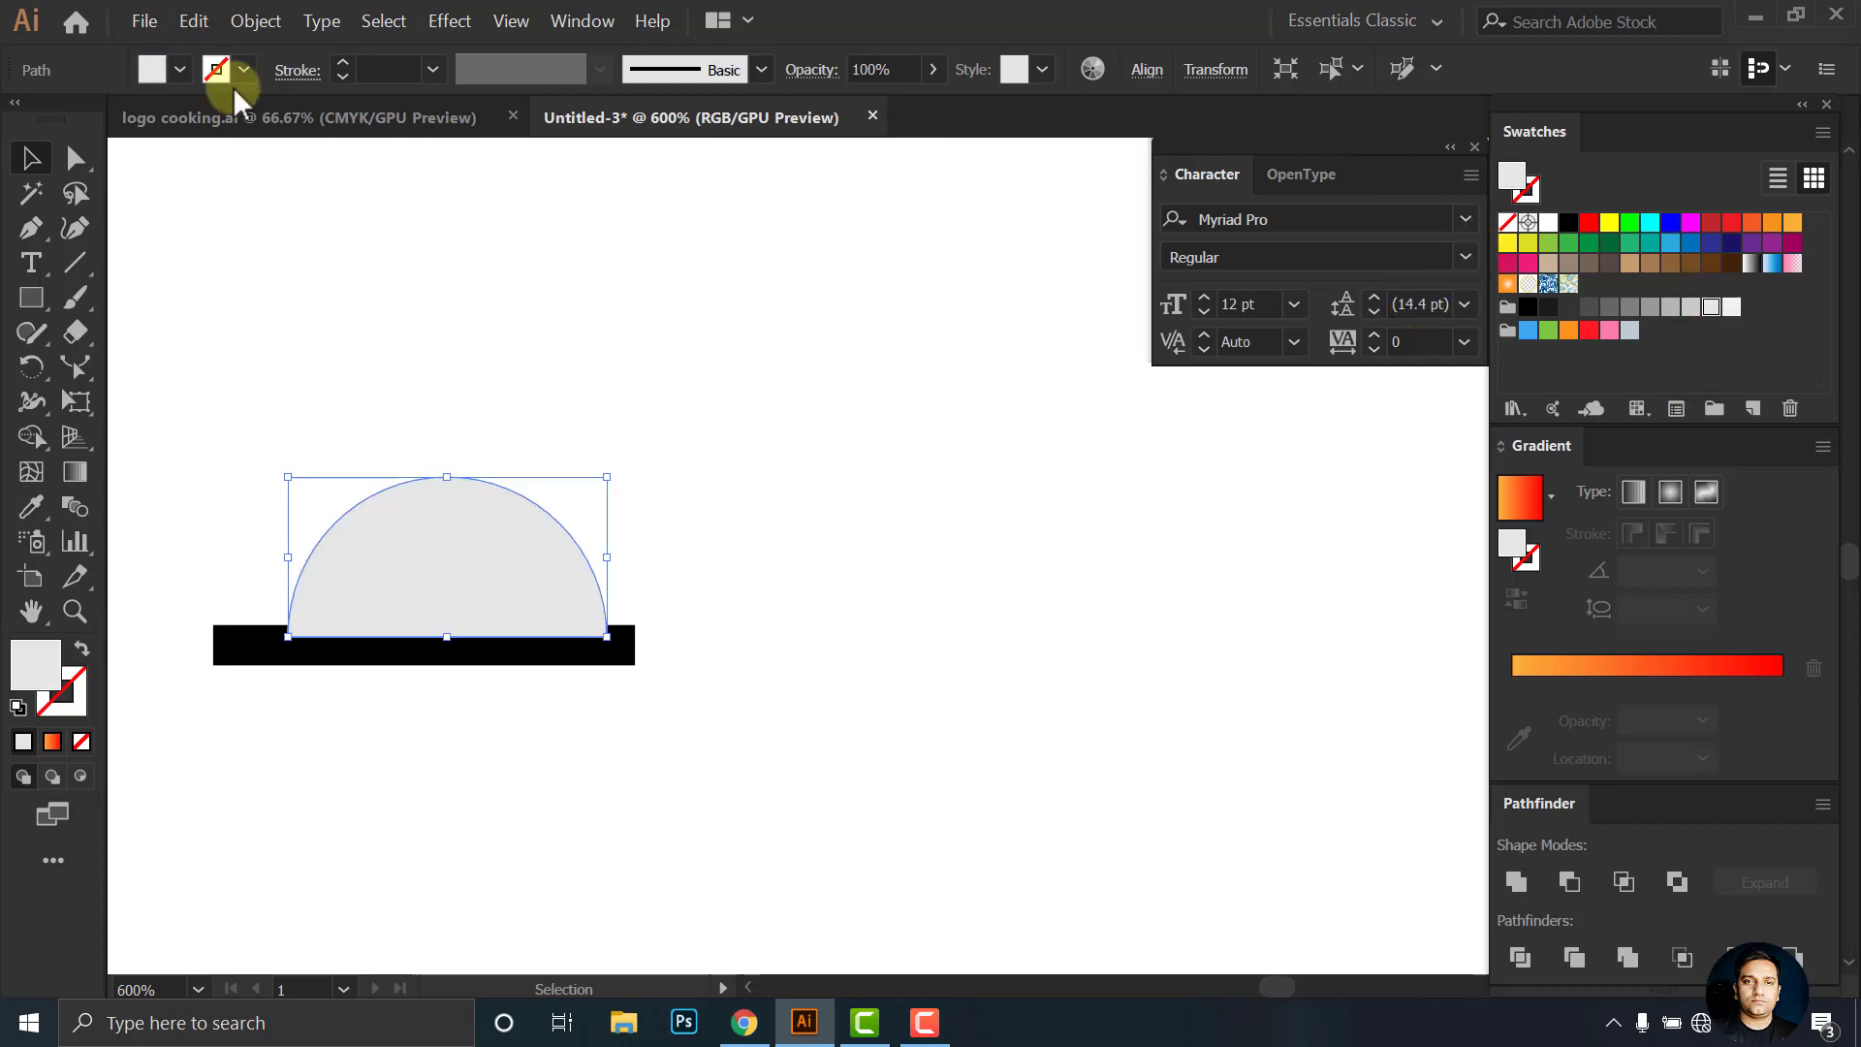
pyautogui.click(245, 69)
pyautogui.click(41, 203)
pyautogui.press('Escape')
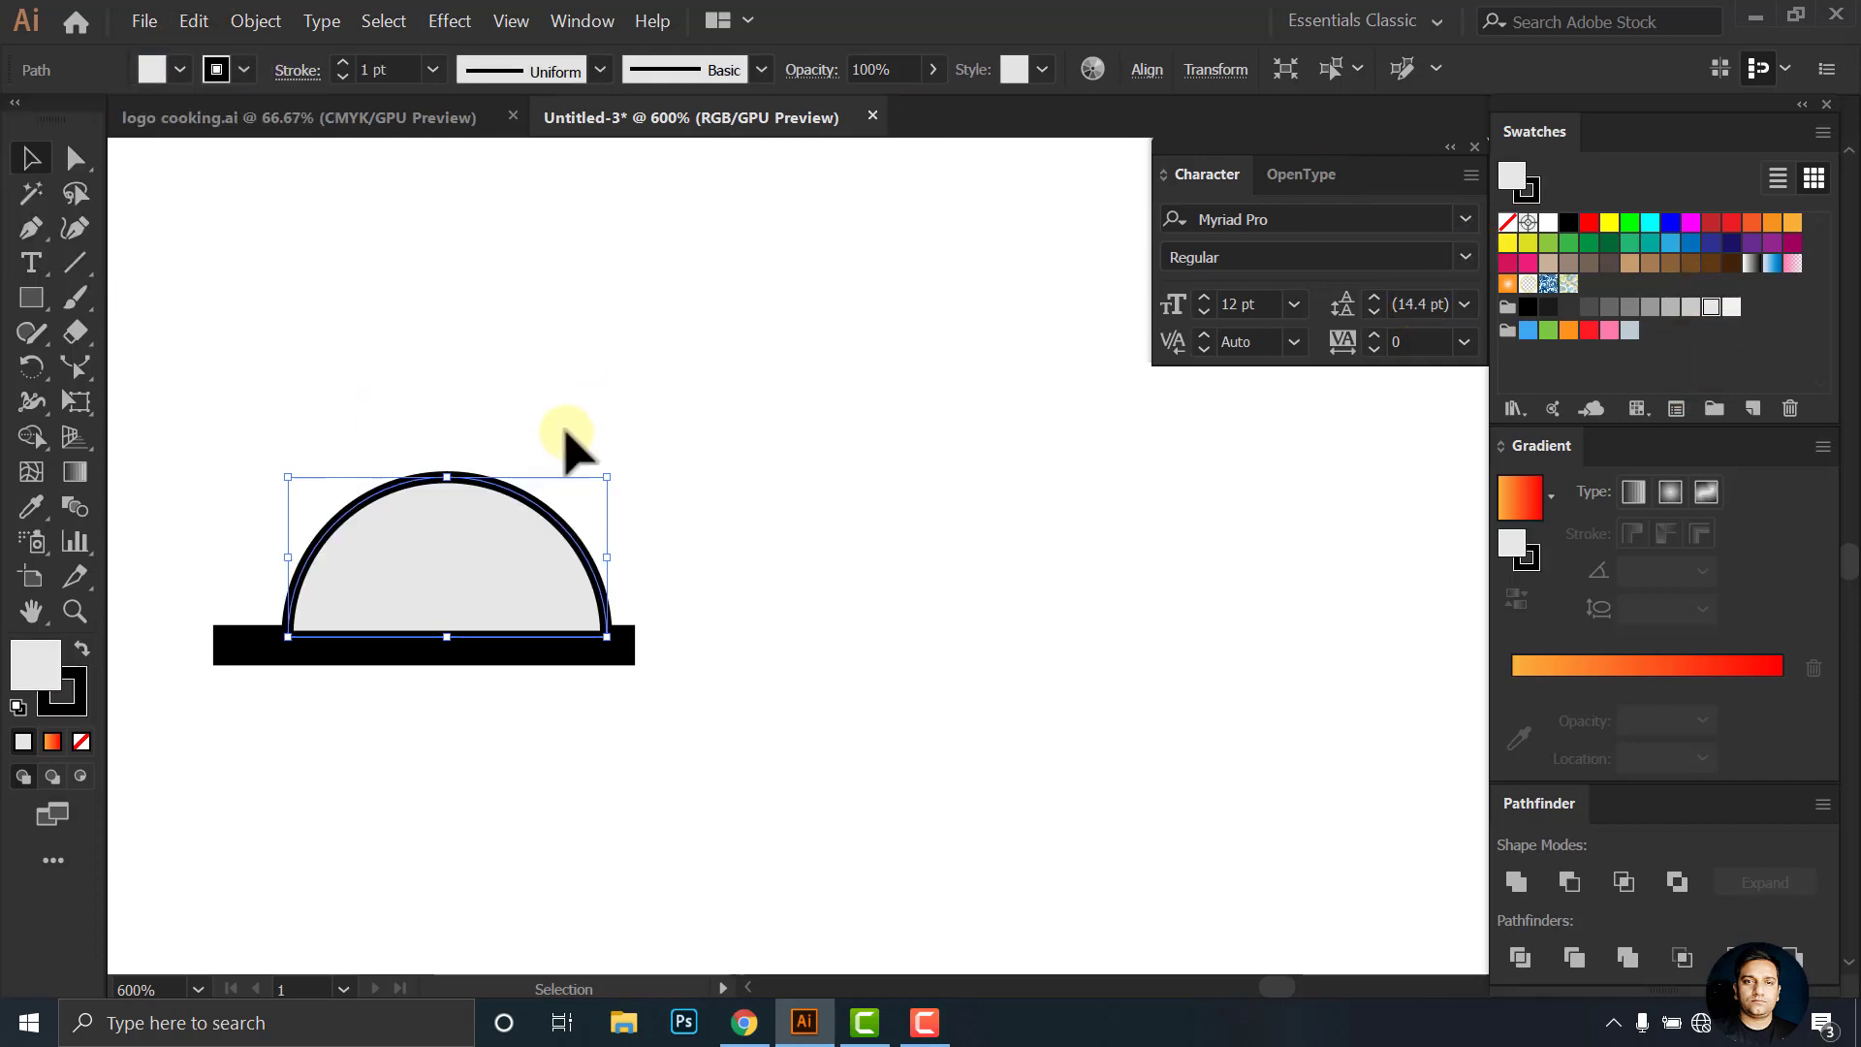
pyautogui.click(174, 426)
# Centre the dome horizontally on the black bar so it sits on top
pyautogui.moveTo(175, 426); pyautogui.dragTo(739, 760)
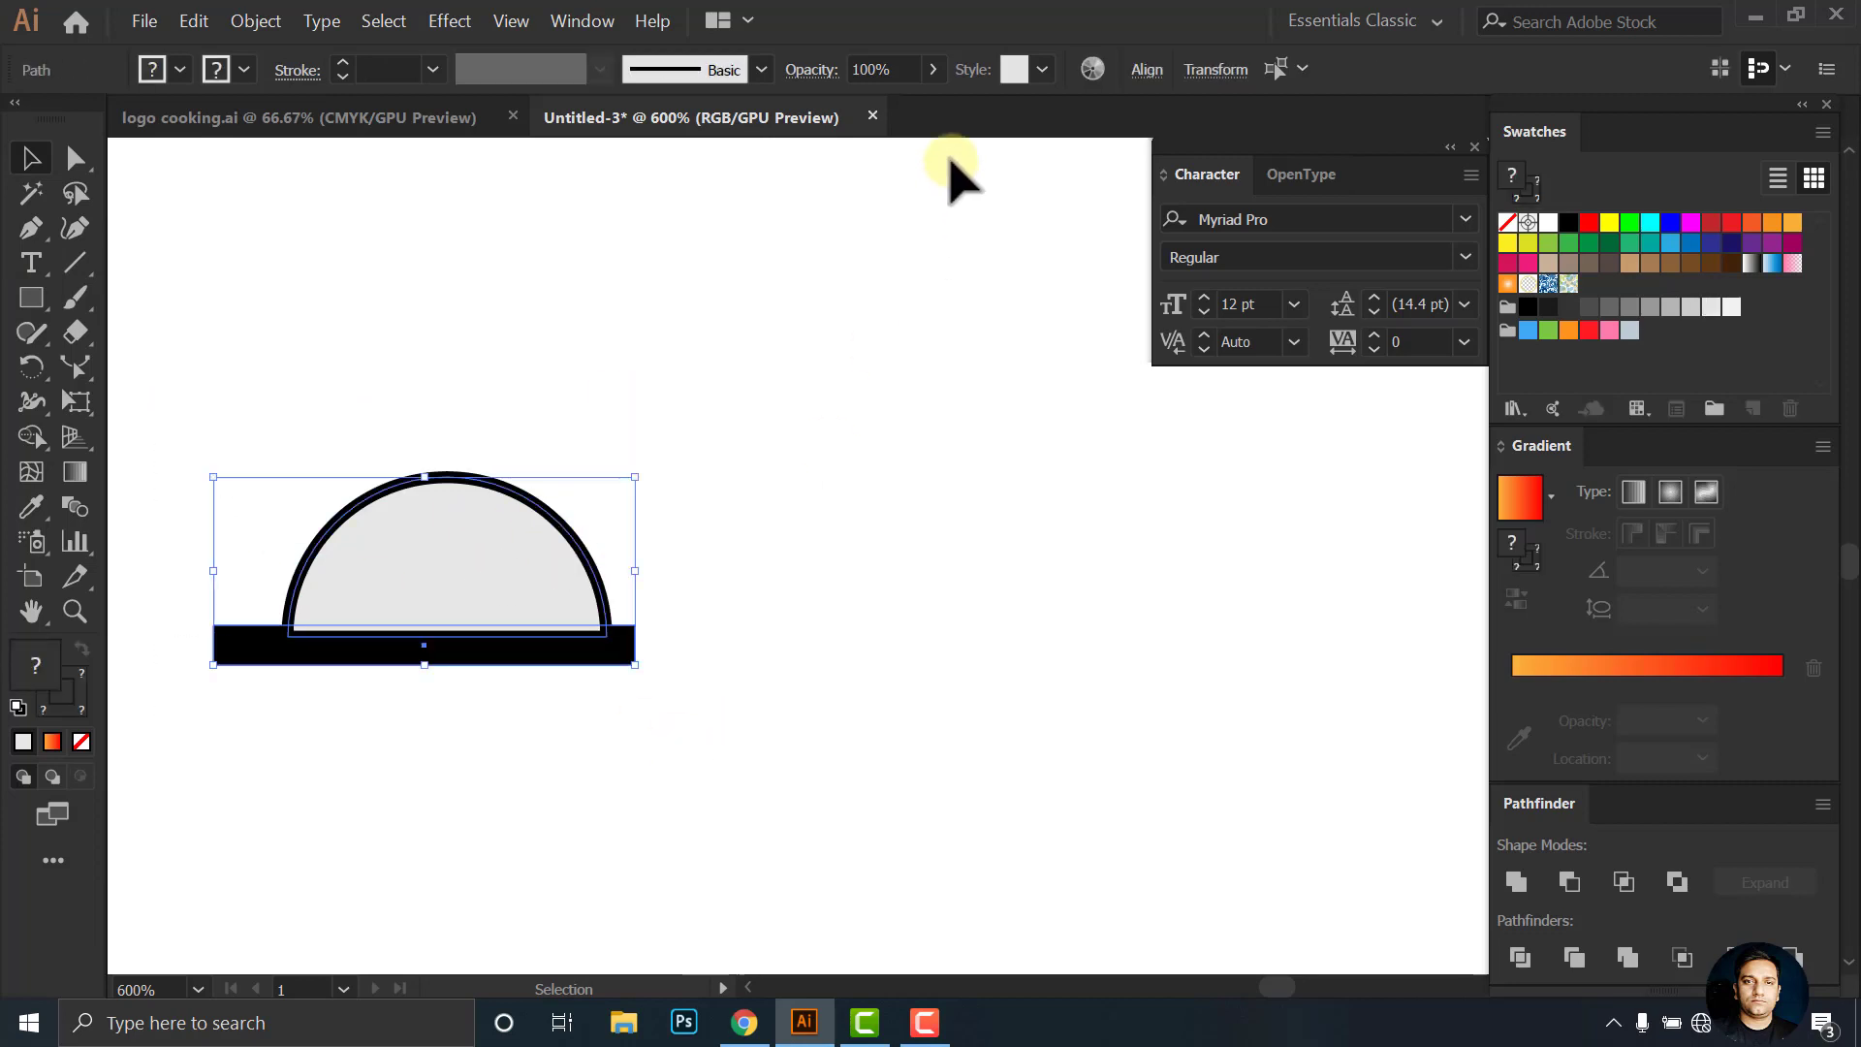
pyautogui.click(1145, 70)
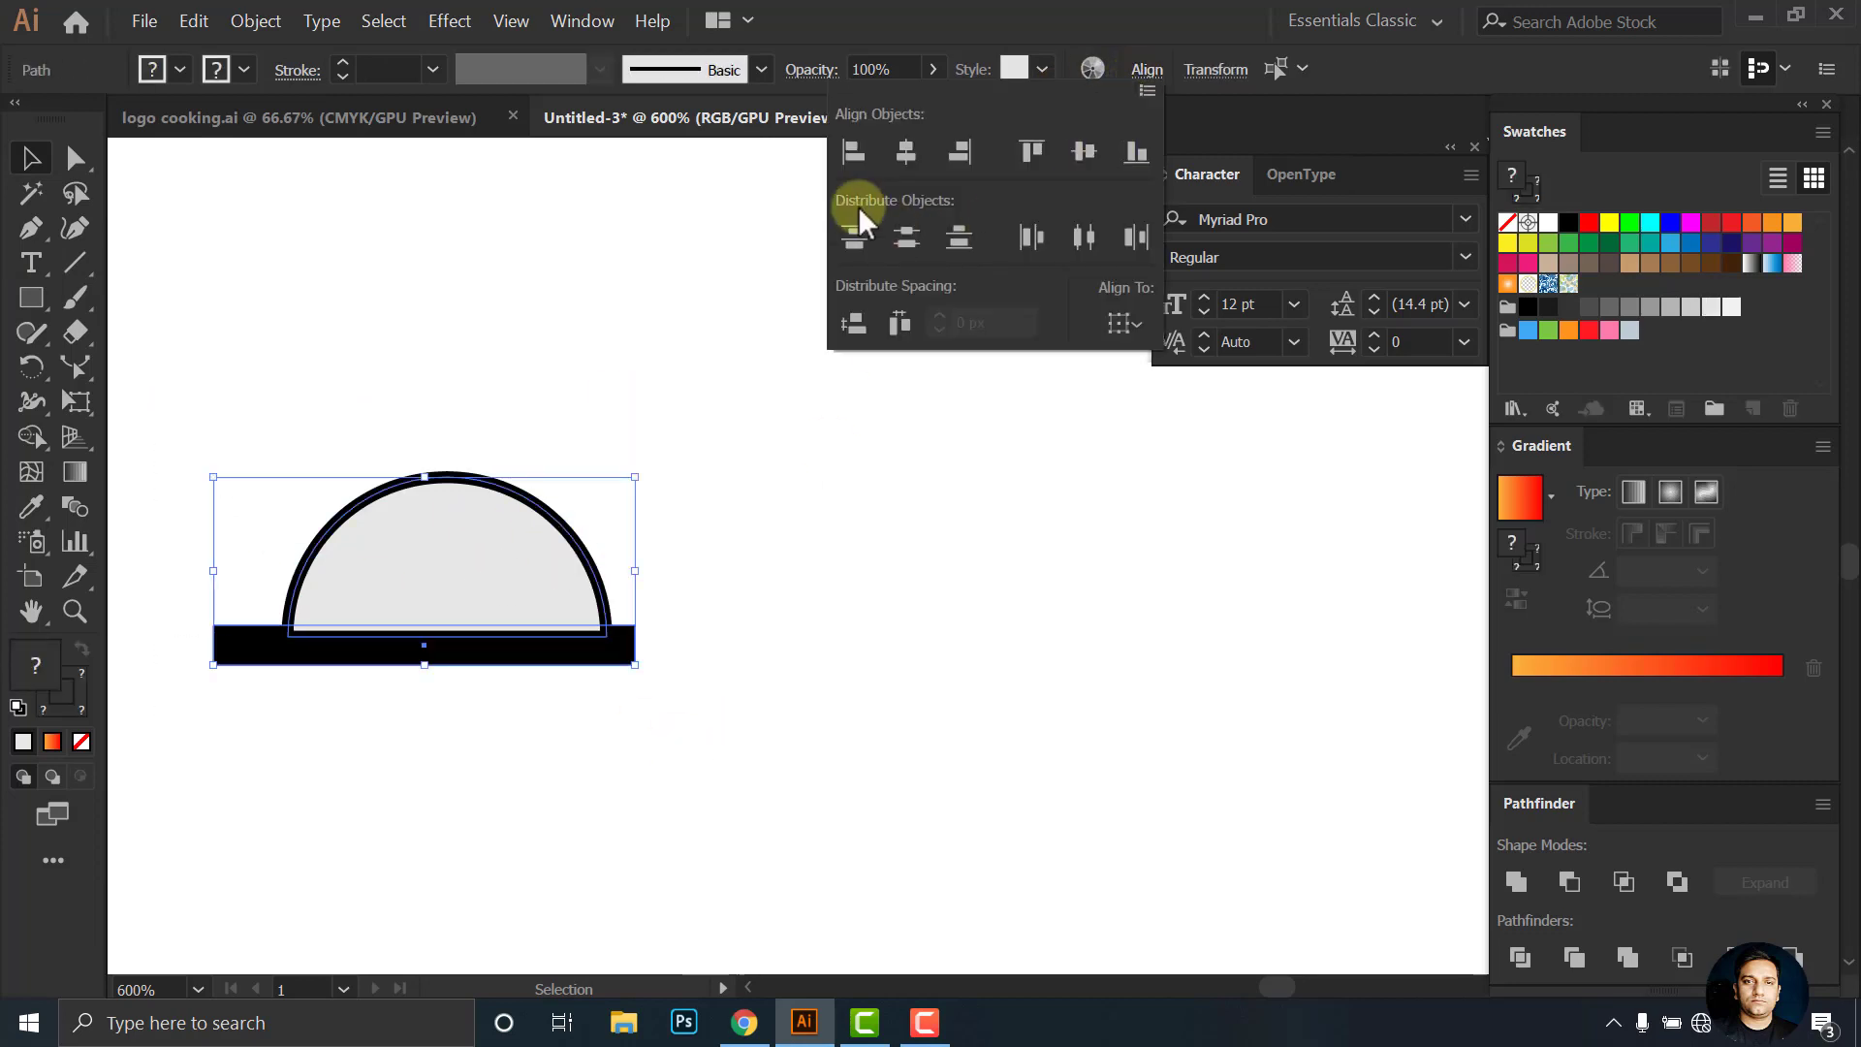
pyautogui.click(907, 149)
pyautogui.click(374, 726)
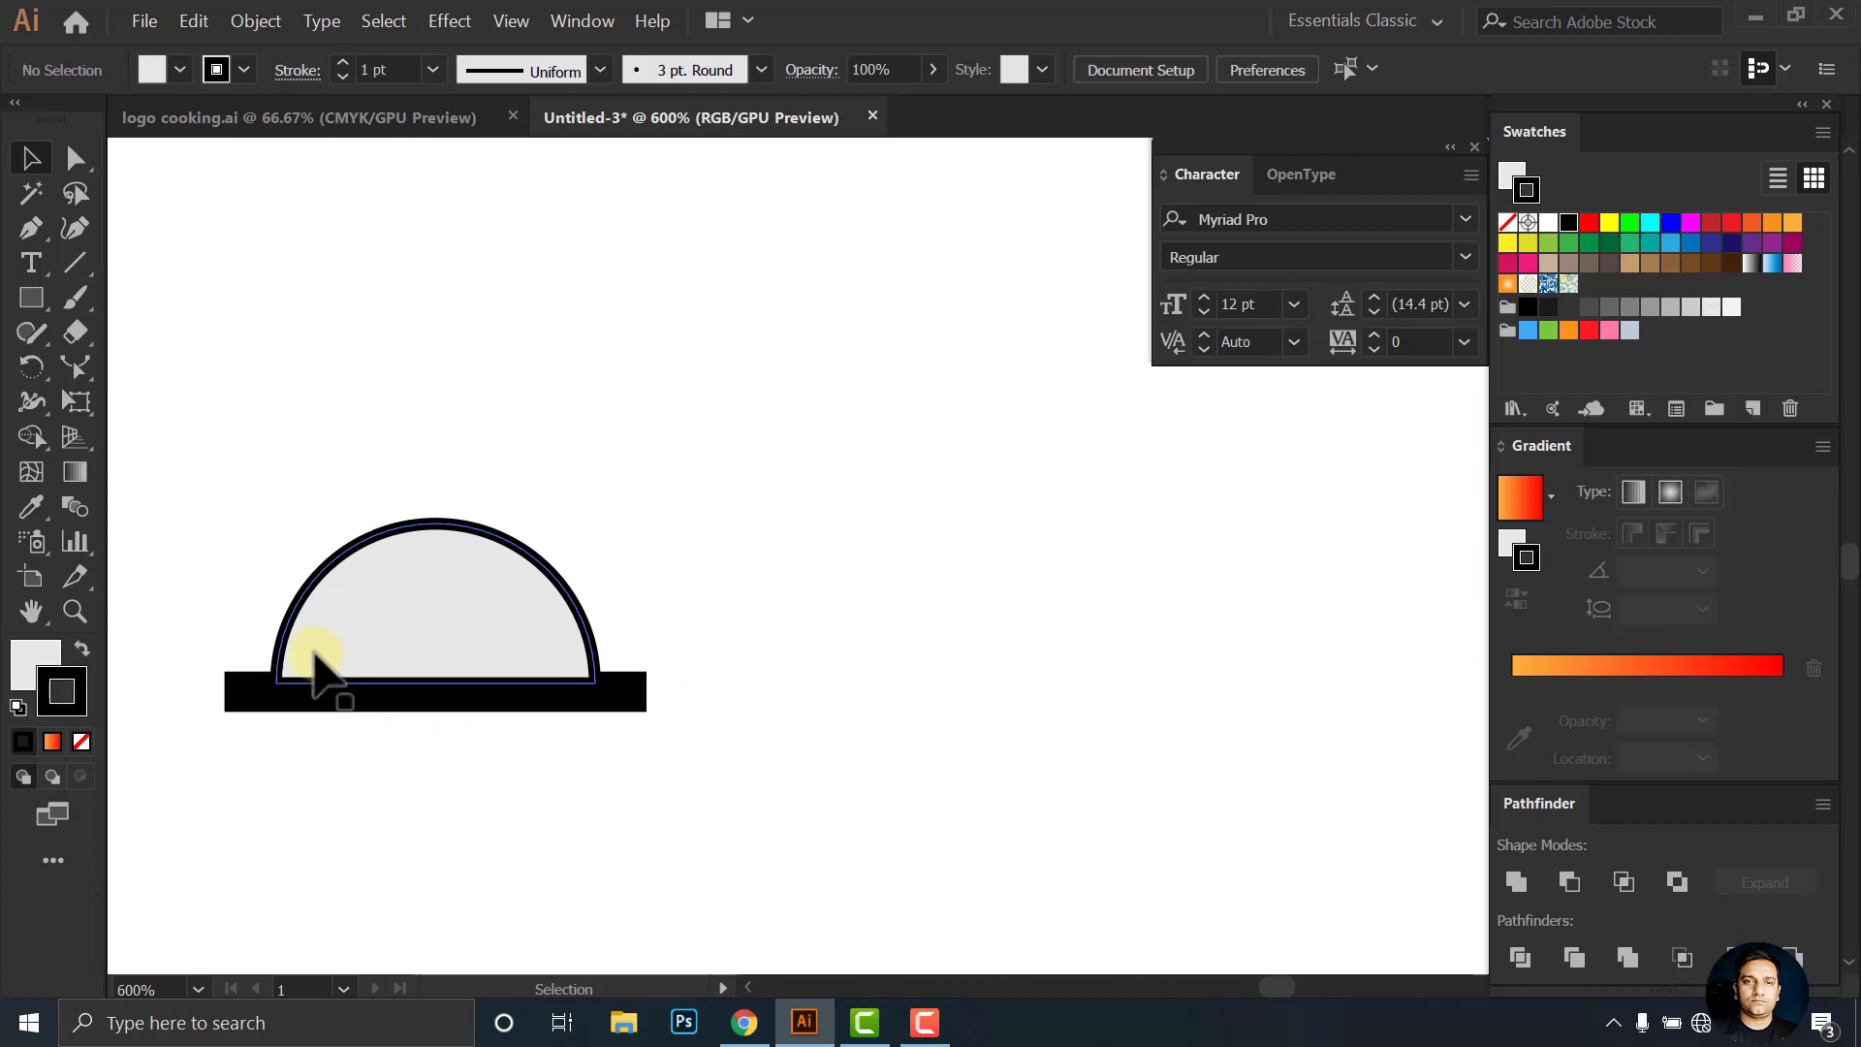
pyautogui.scroll(2, 366, 727)
pyautogui.moveTo(582, 561)
pyautogui.mouseDown()
pyautogui.moveTo(718, 594)
pyautogui.moveTo(706, 602)
pyautogui.mouseUp()
pyautogui.click(698, 615)
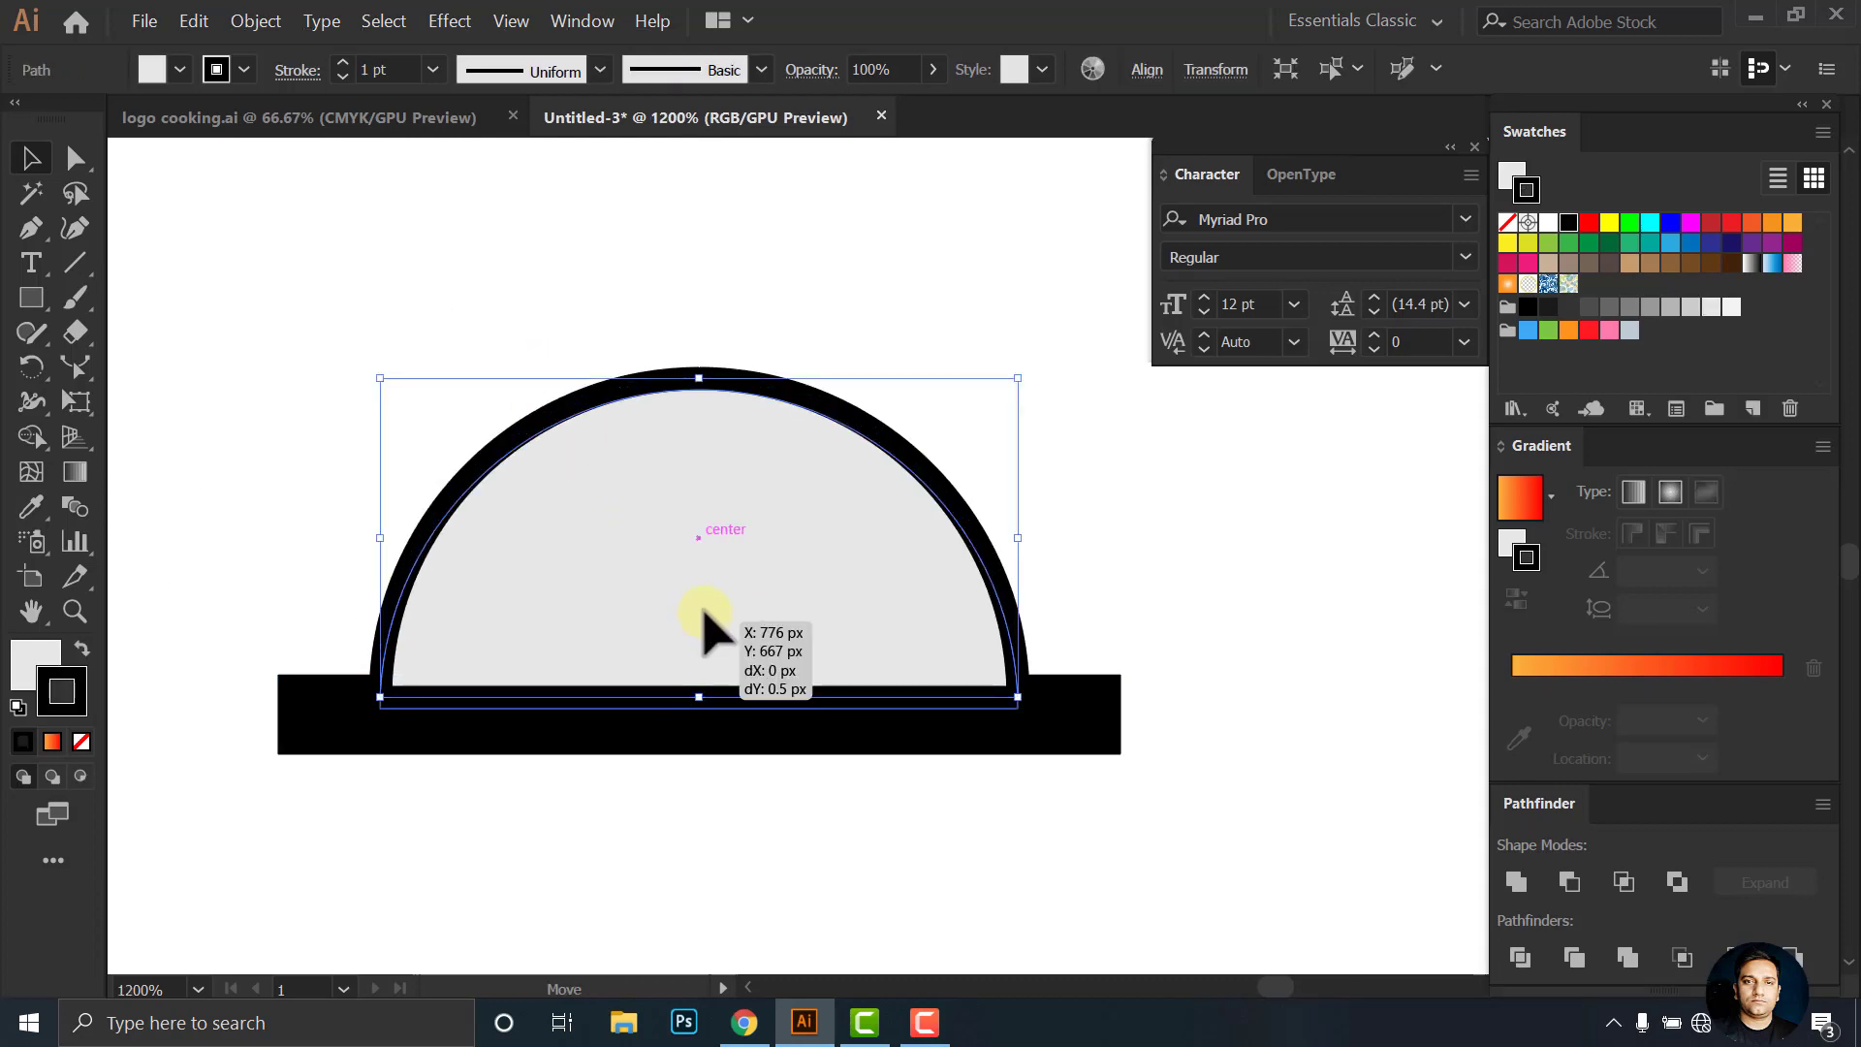
pyautogui.click(281, 376)
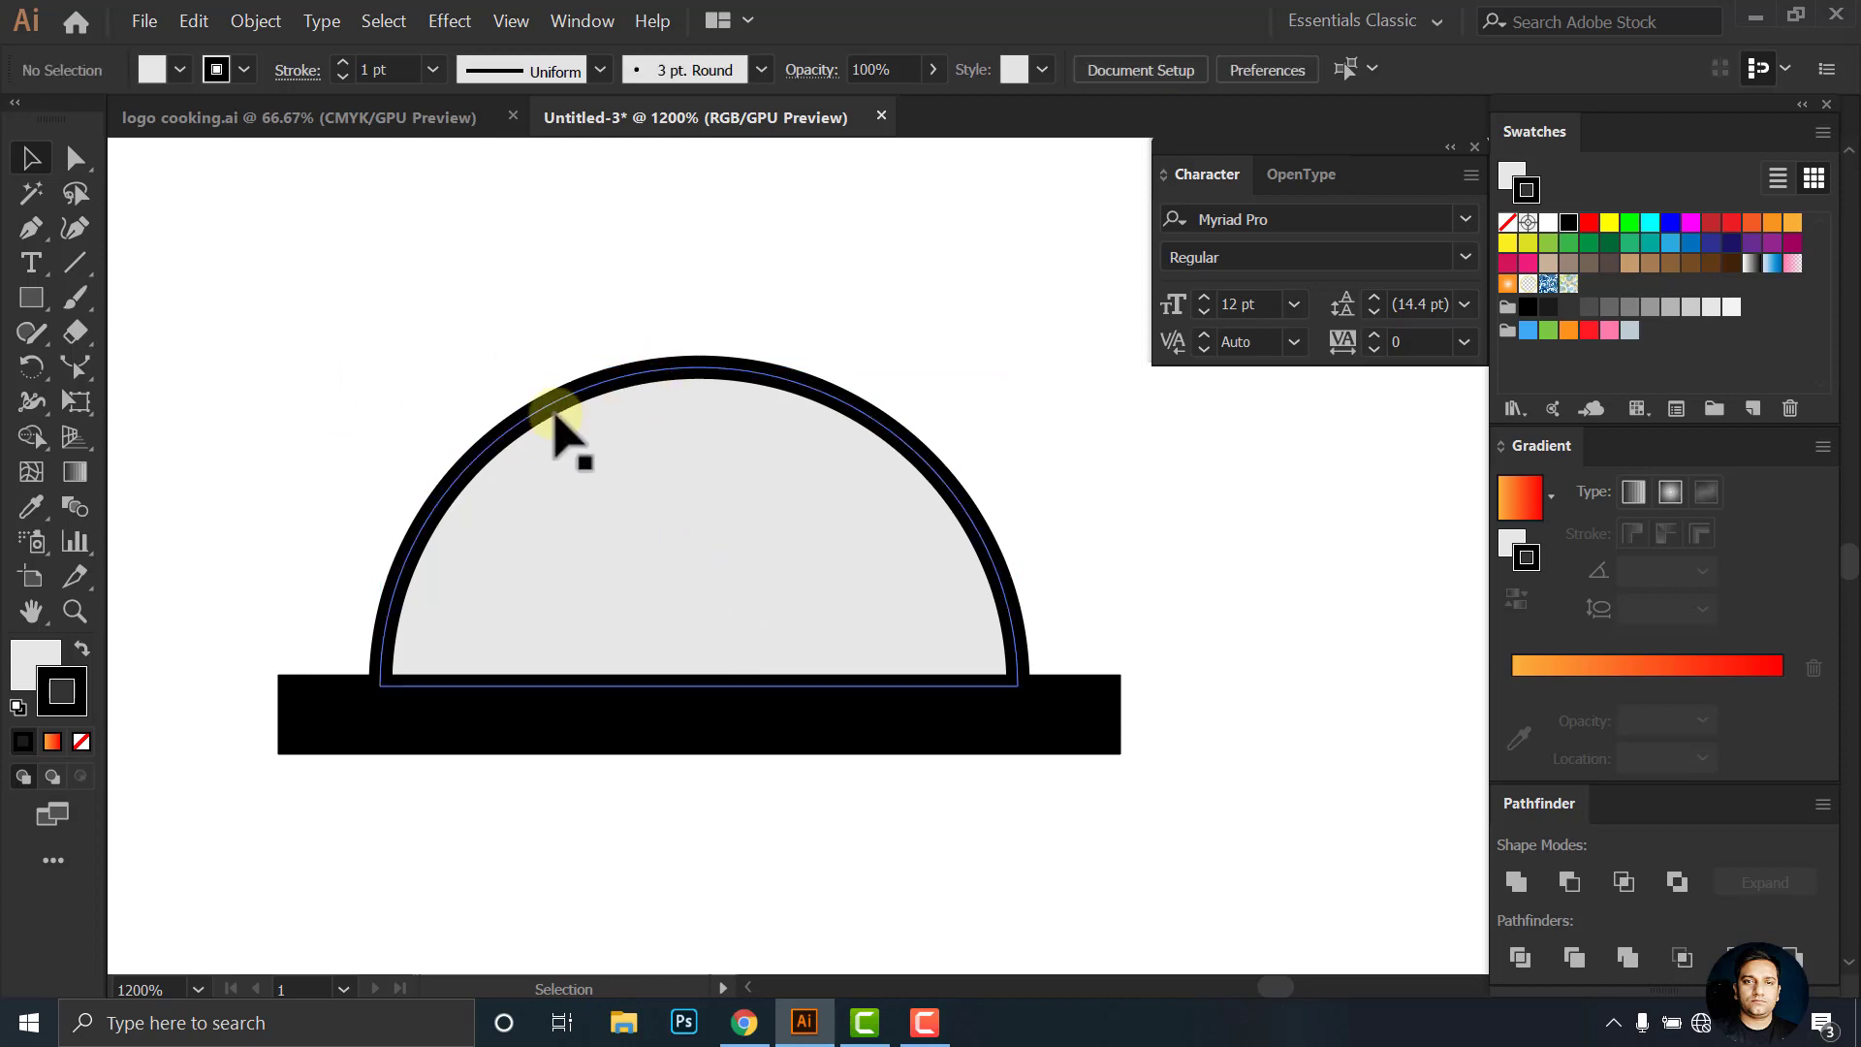
# Group the dome and the bar together
pyautogui.scroll(-4, 504, 412)
pyautogui.moveTo(327, 321); pyautogui.dragTo(761, 654)
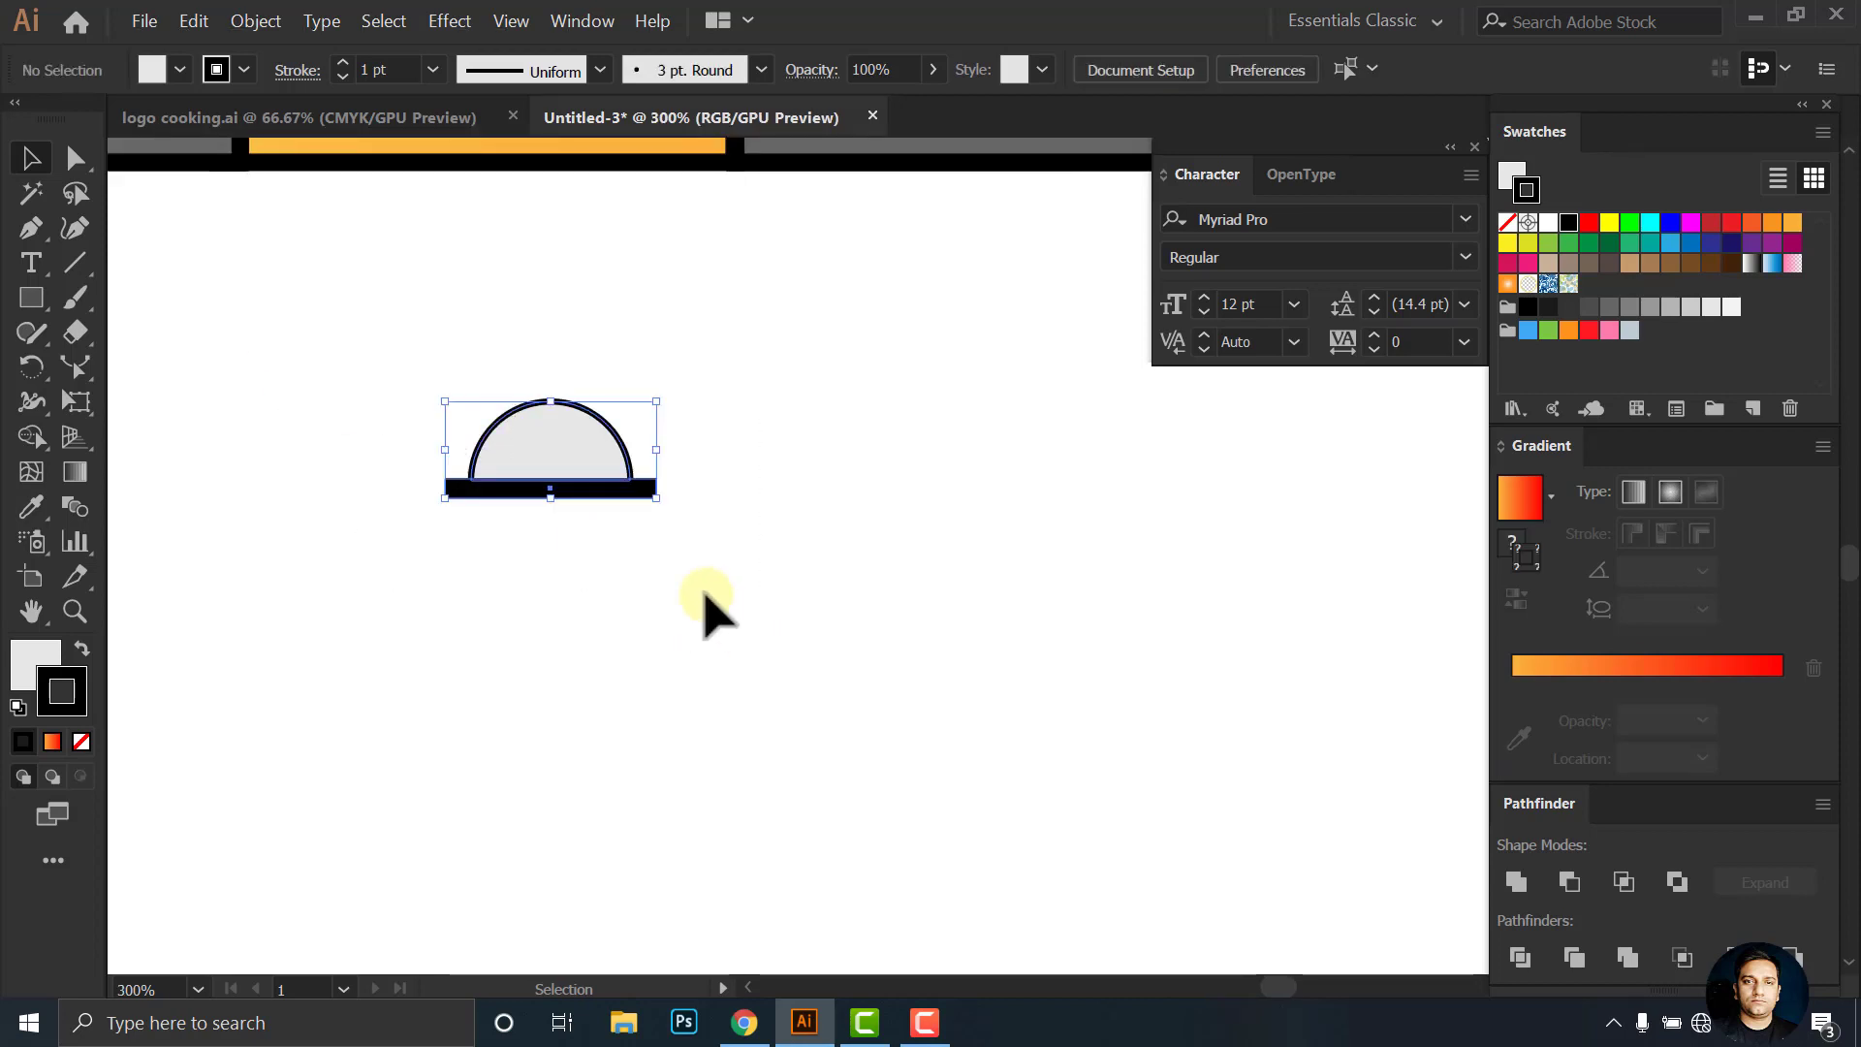
pyautogui.rightClick(604, 393)
pyautogui.rightClick(539, 441)
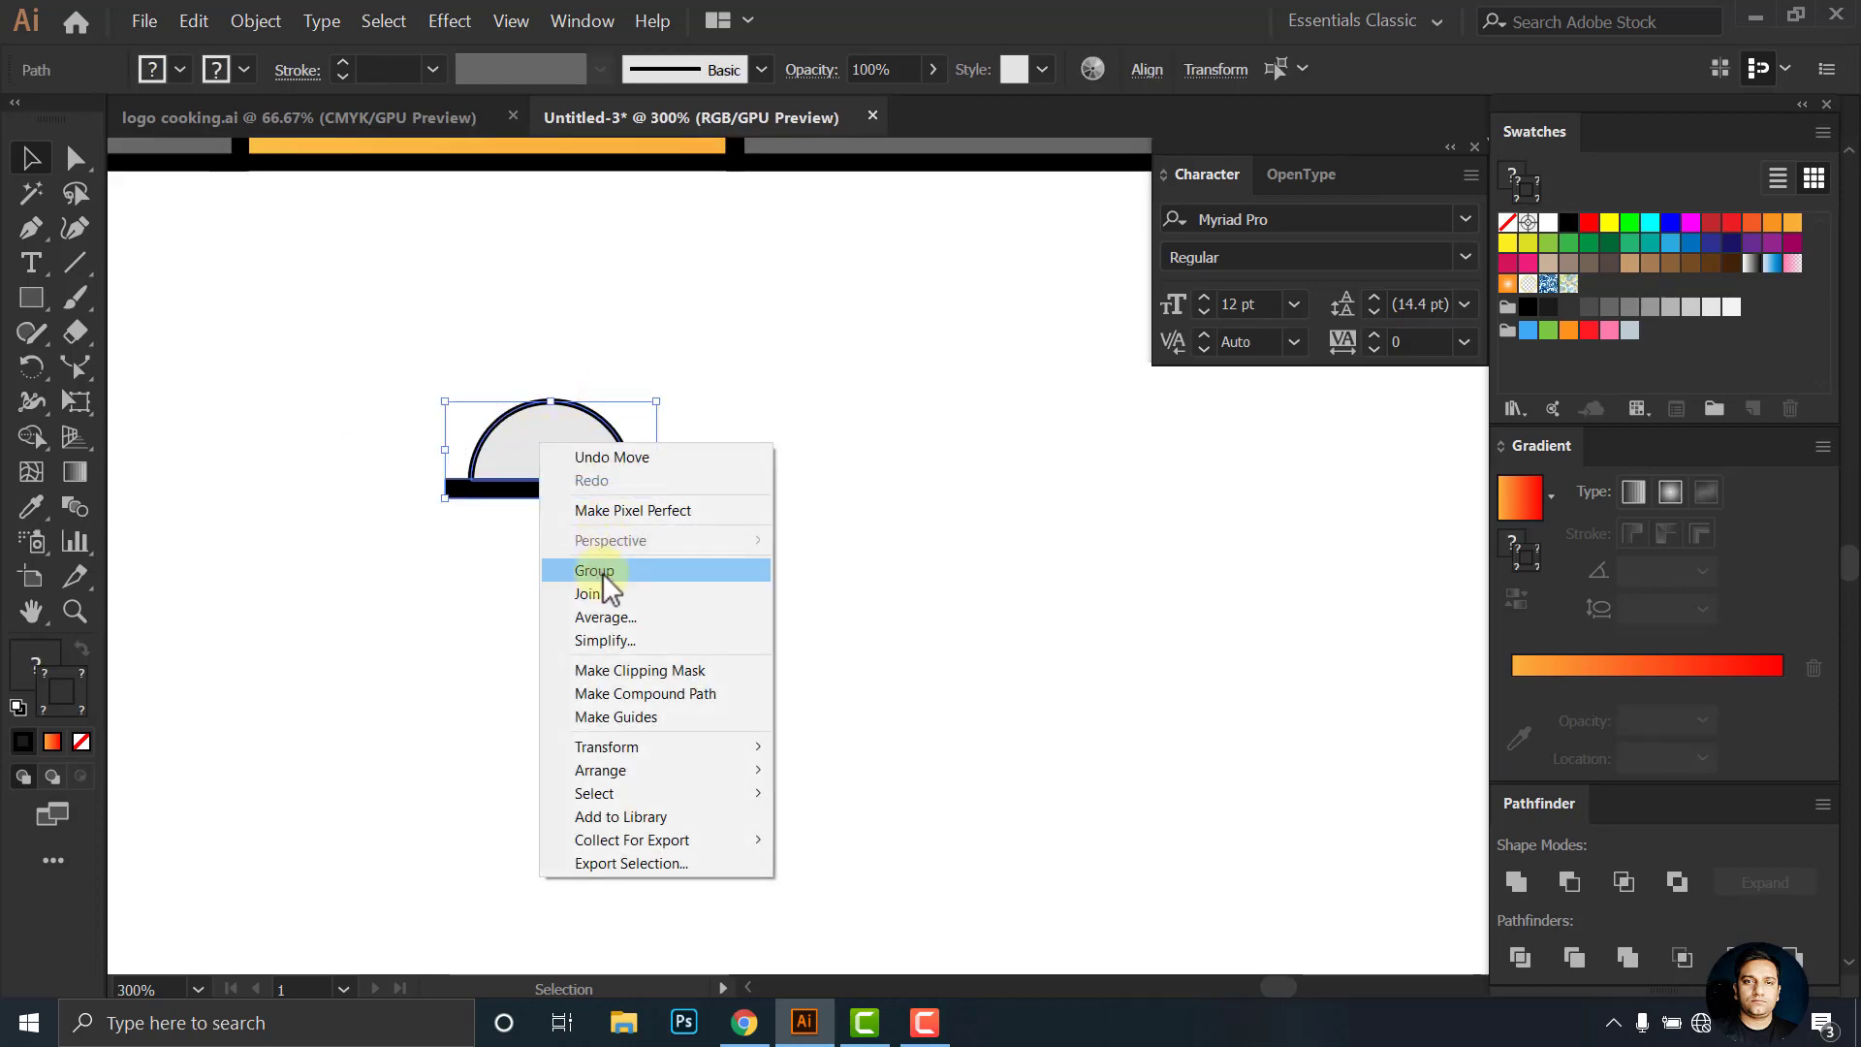
pyautogui.click(602, 565)
pyautogui.click(818, 560)
pyautogui.scroll(-3, 417, 490)
pyautogui.moveTo(412, 489); pyautogui.dragTo(561, 266)
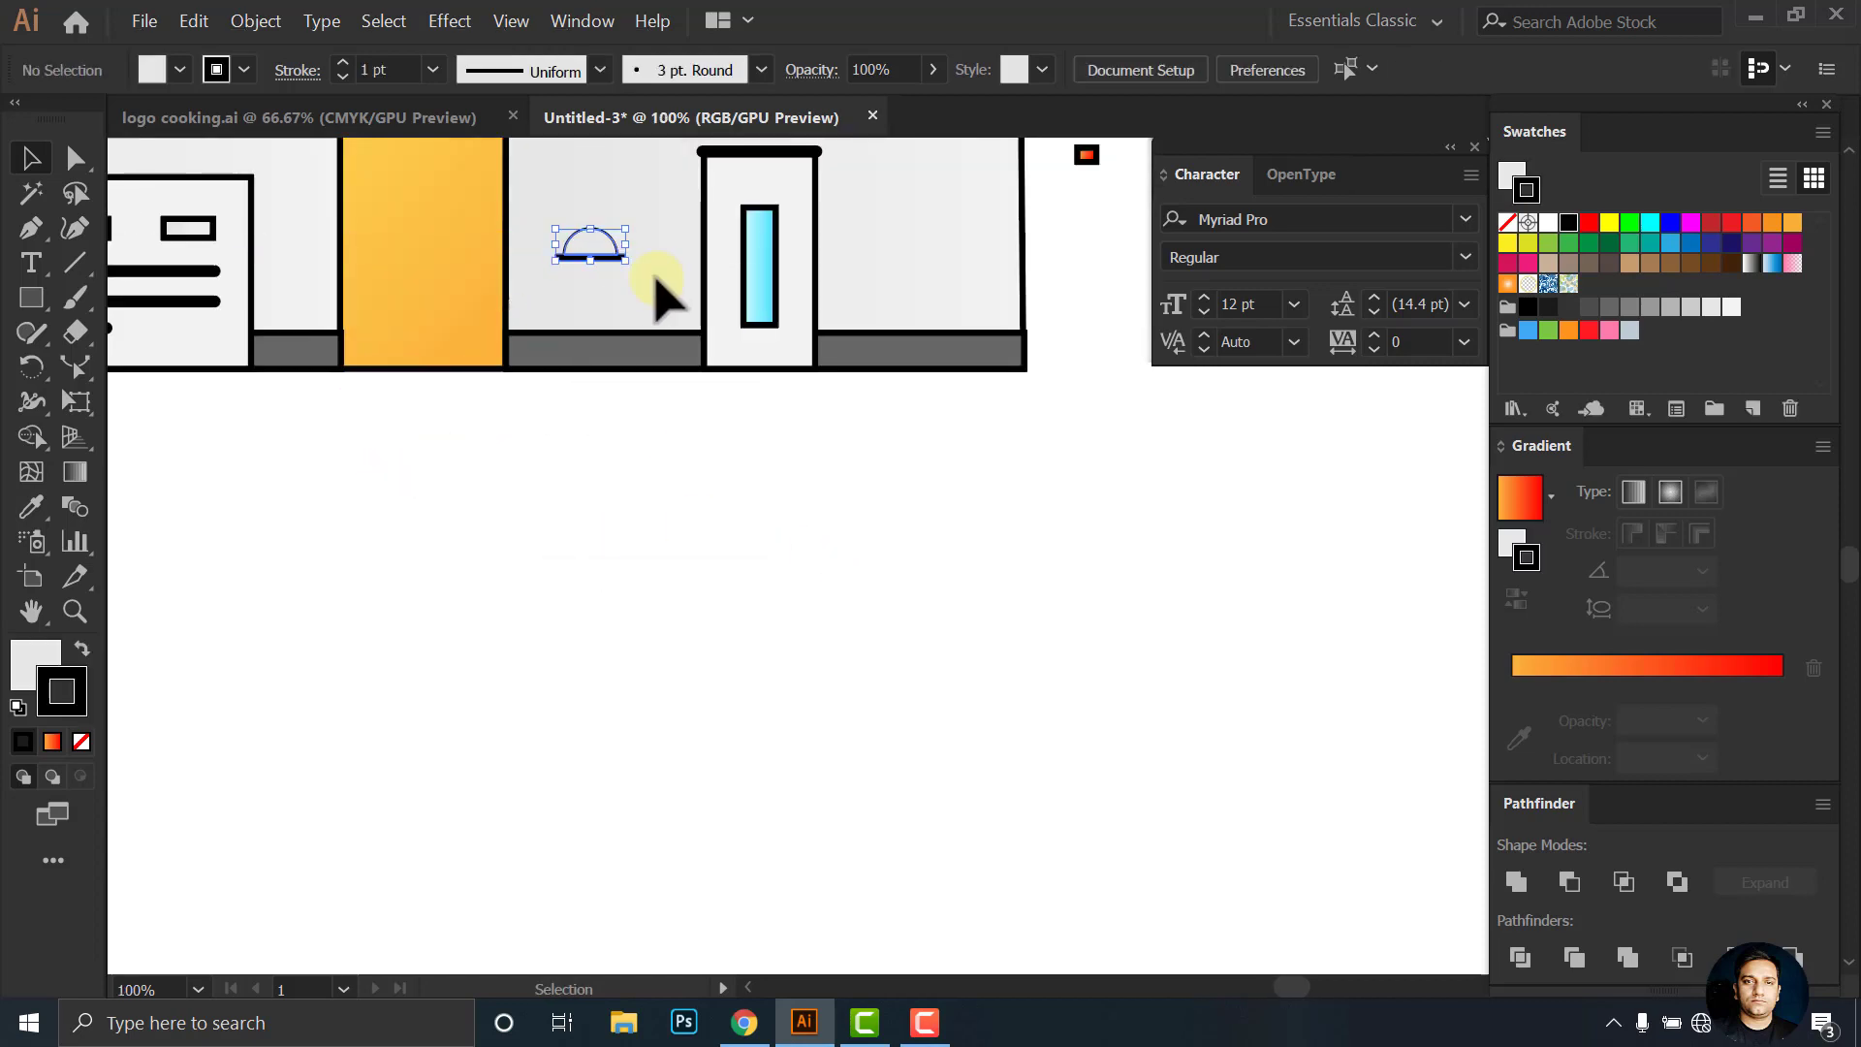
# Move the dome group onto the building wall and ungroup it
pyautogui.scroll(3, 665, 407)
pyautogui.scroll(3, 683, 533)
pyautogui.moveTo(442, 502)
pyautogui.mouseDown()
pyautogui.moveTo(591, 432)
pyautogui.moveTo(575, 427)
pyautogui.moveTo(595, 393)
pyautogui.mouseUp()
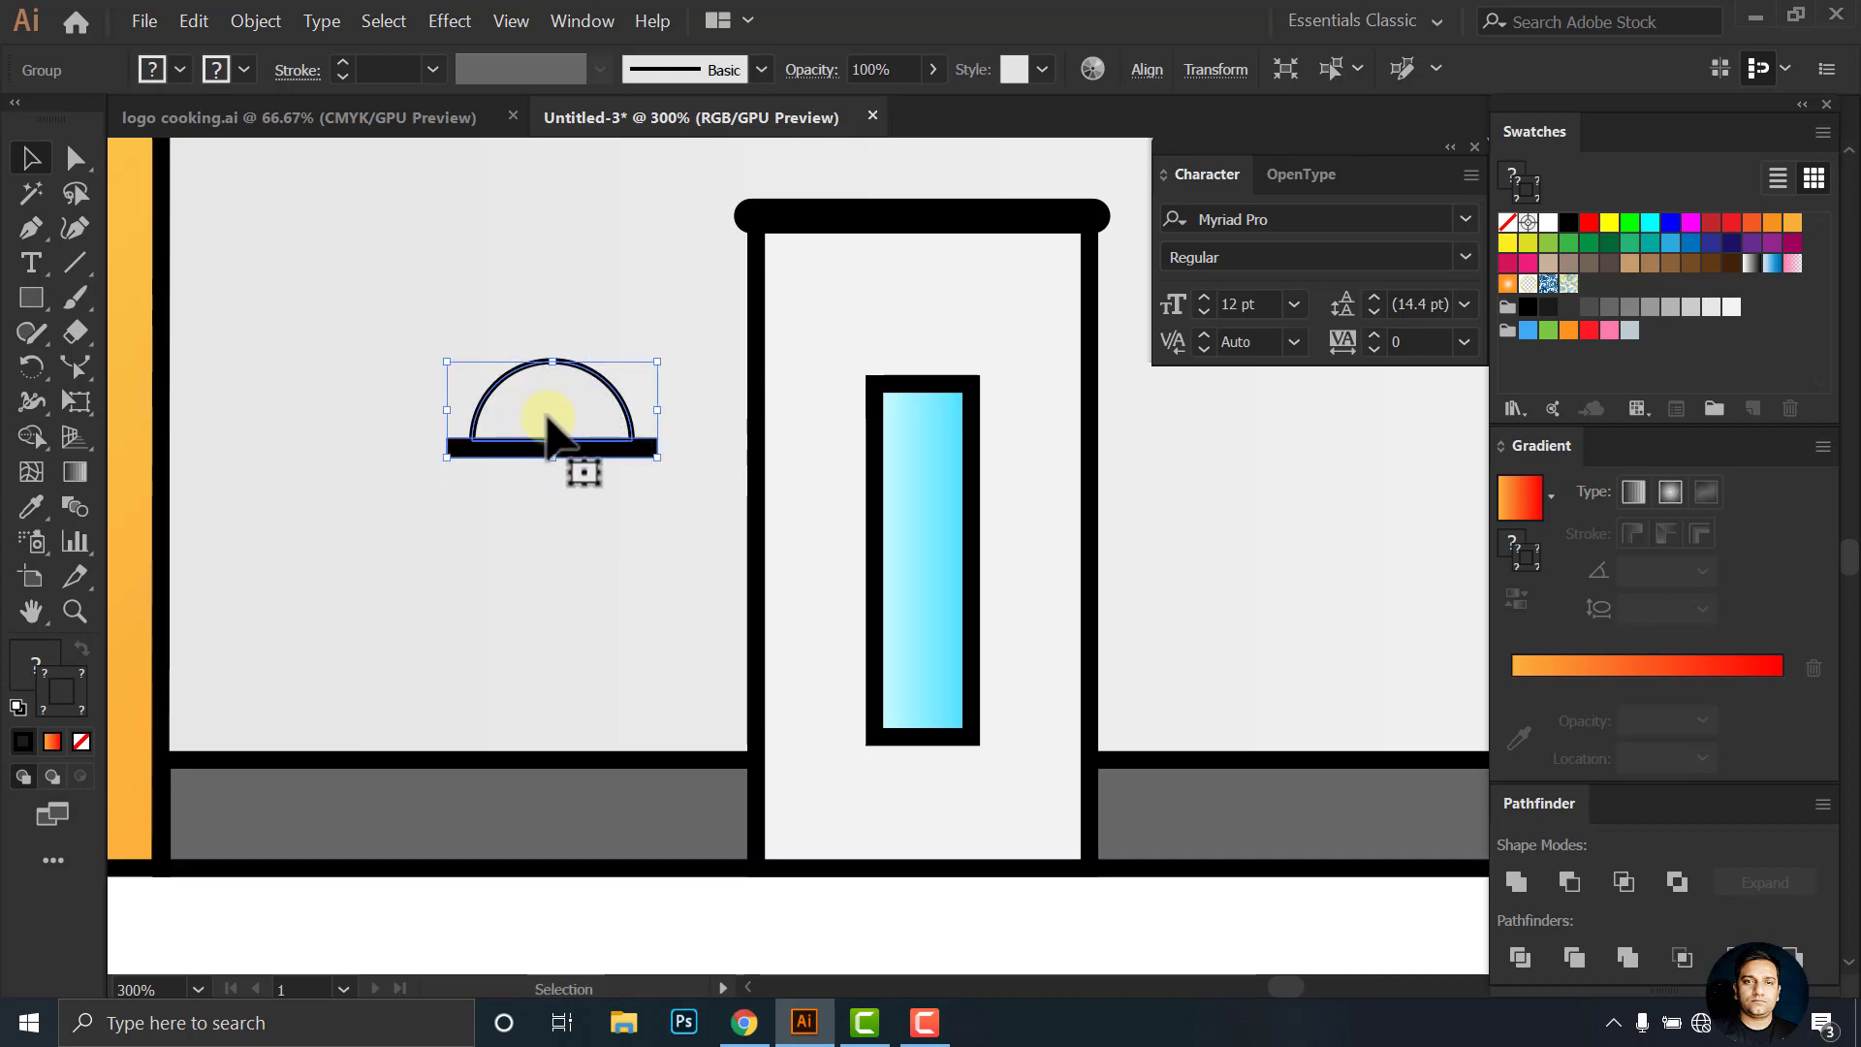
pyautogui.rightClick(549, 418)
pyautogui.click(610, 591)
pyautogui.click(623, 935)
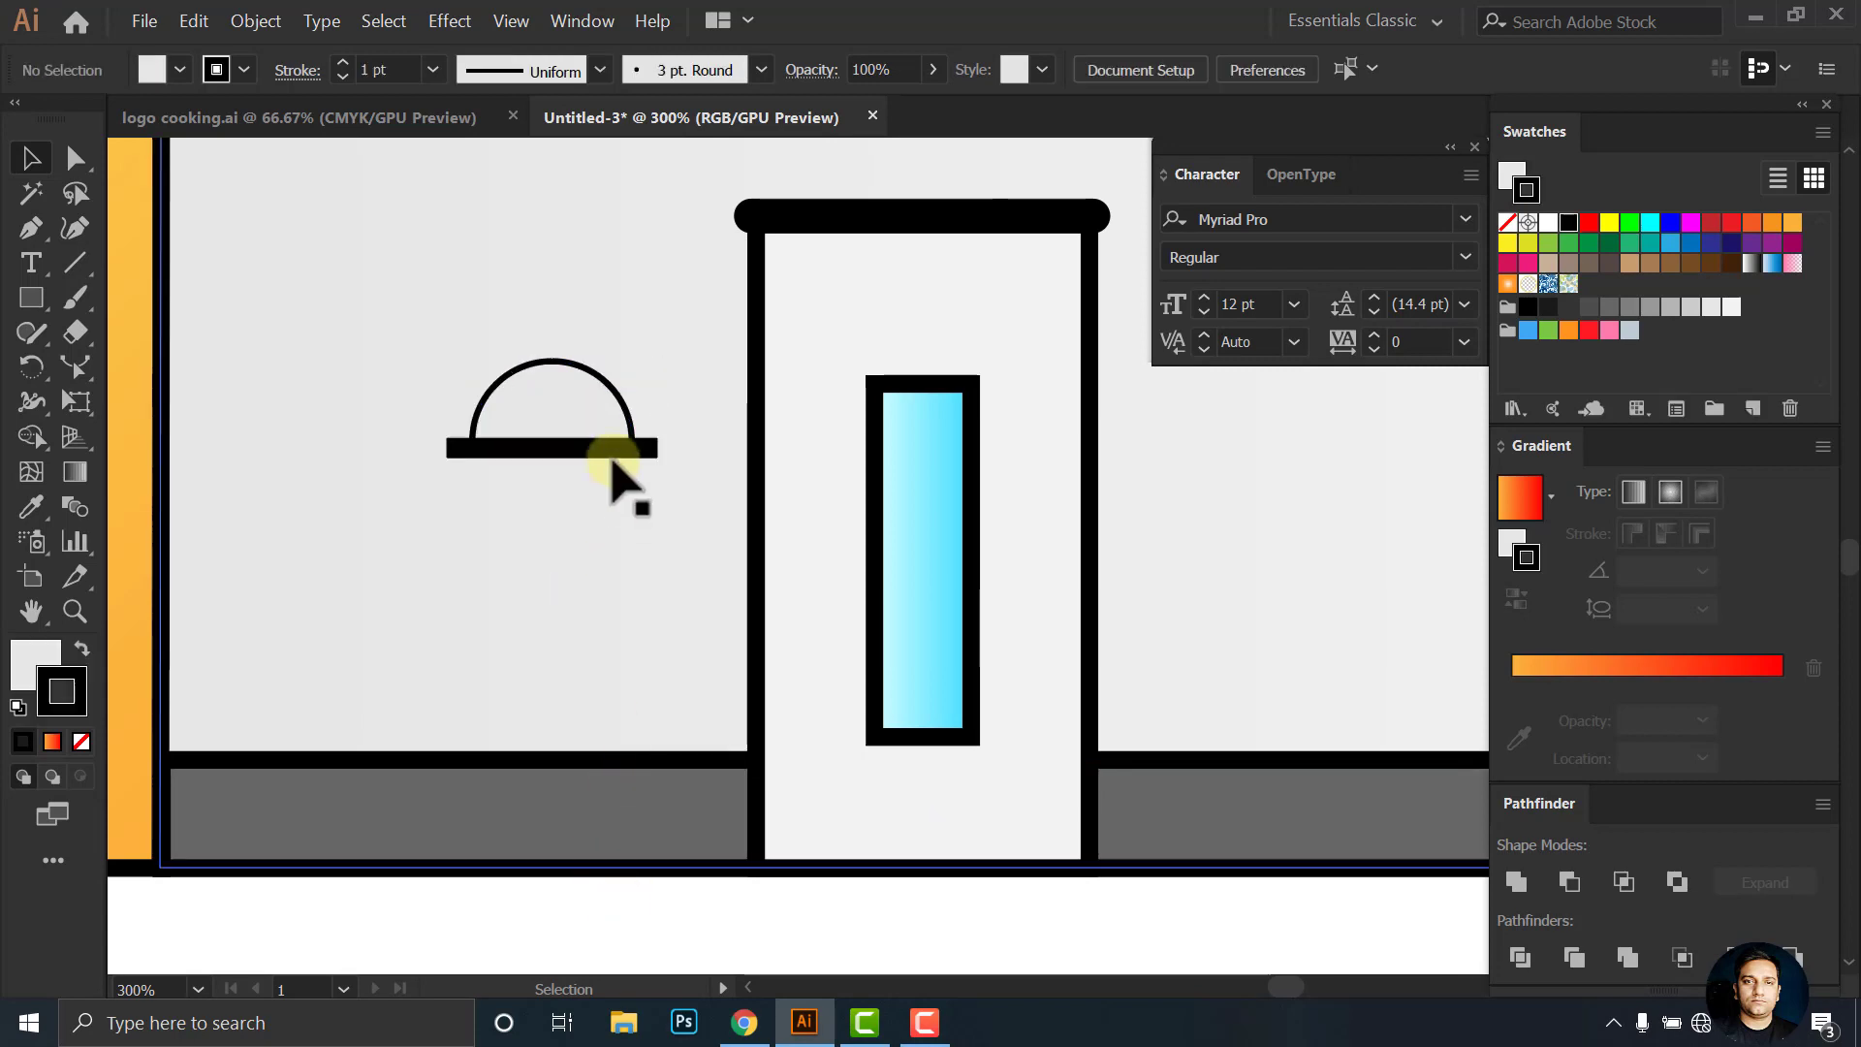
pyautogui.click(625, 438)
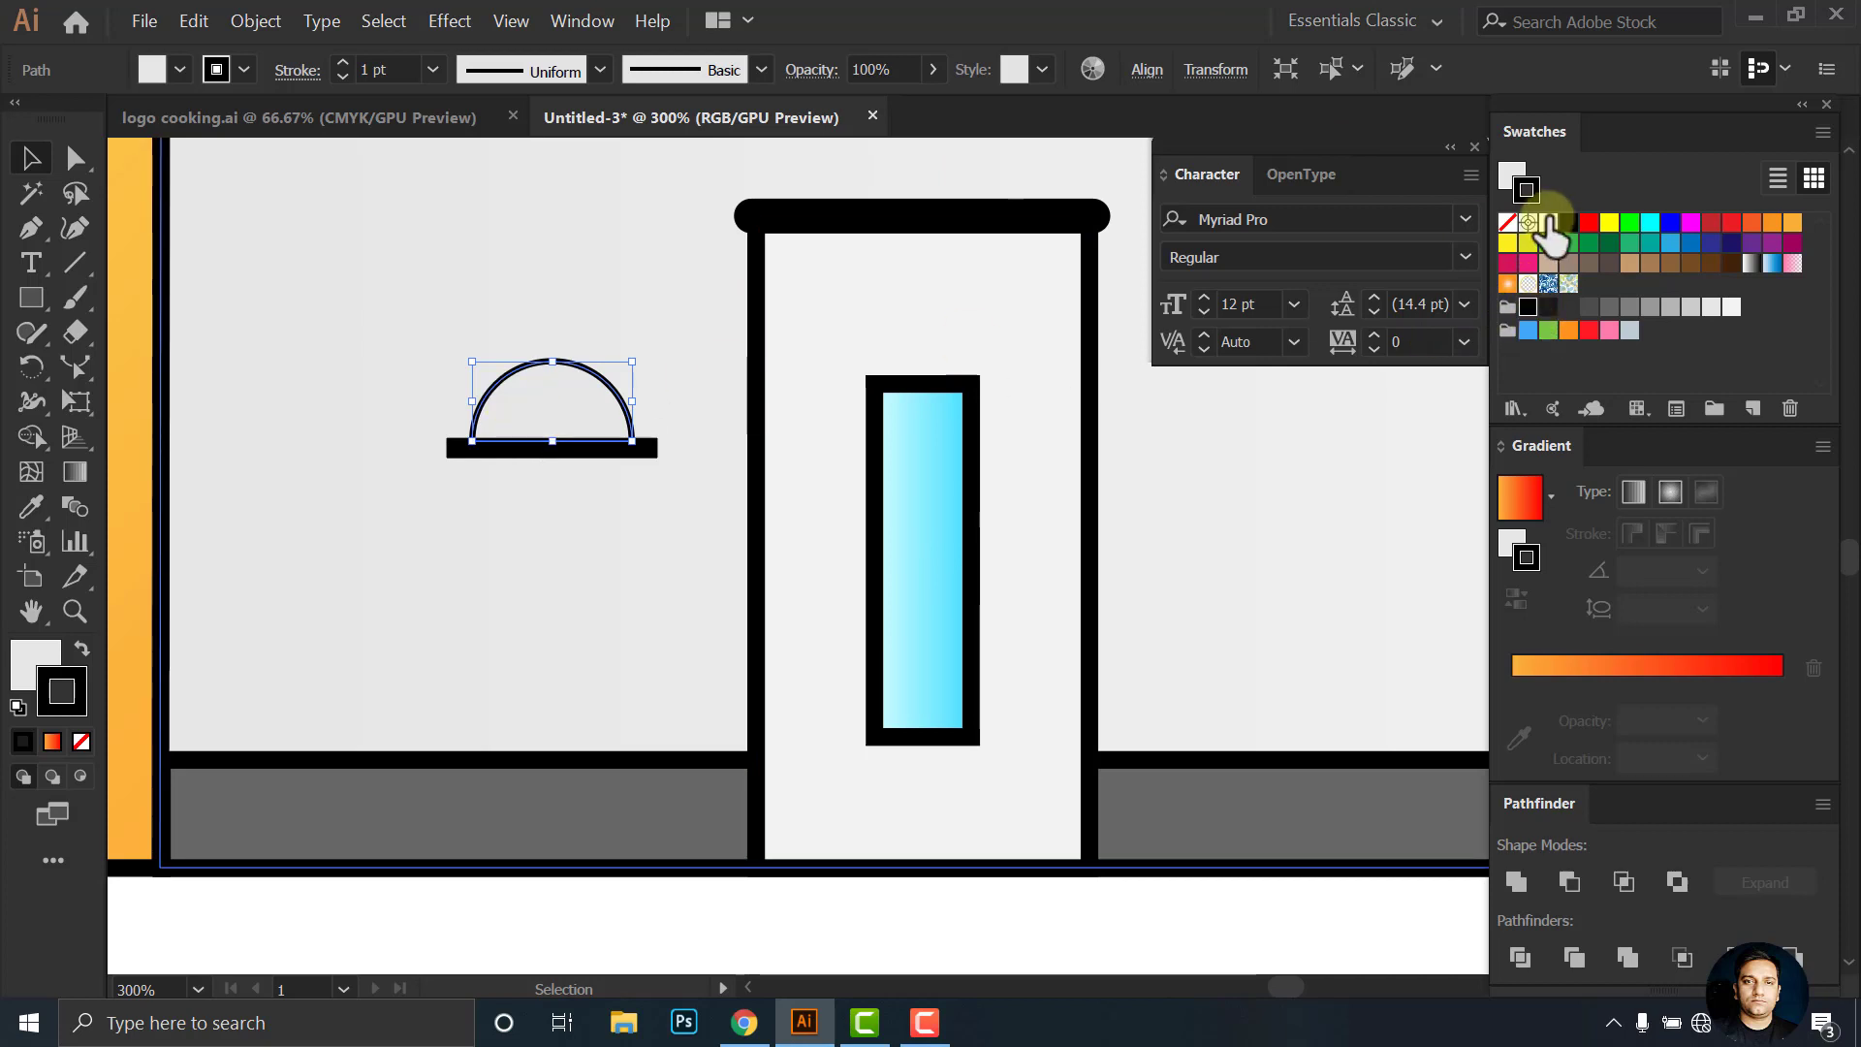
# Make the dome solid black with no outline
pyautogui.click(1510, 175)
pyautogui.click(1528, 307)
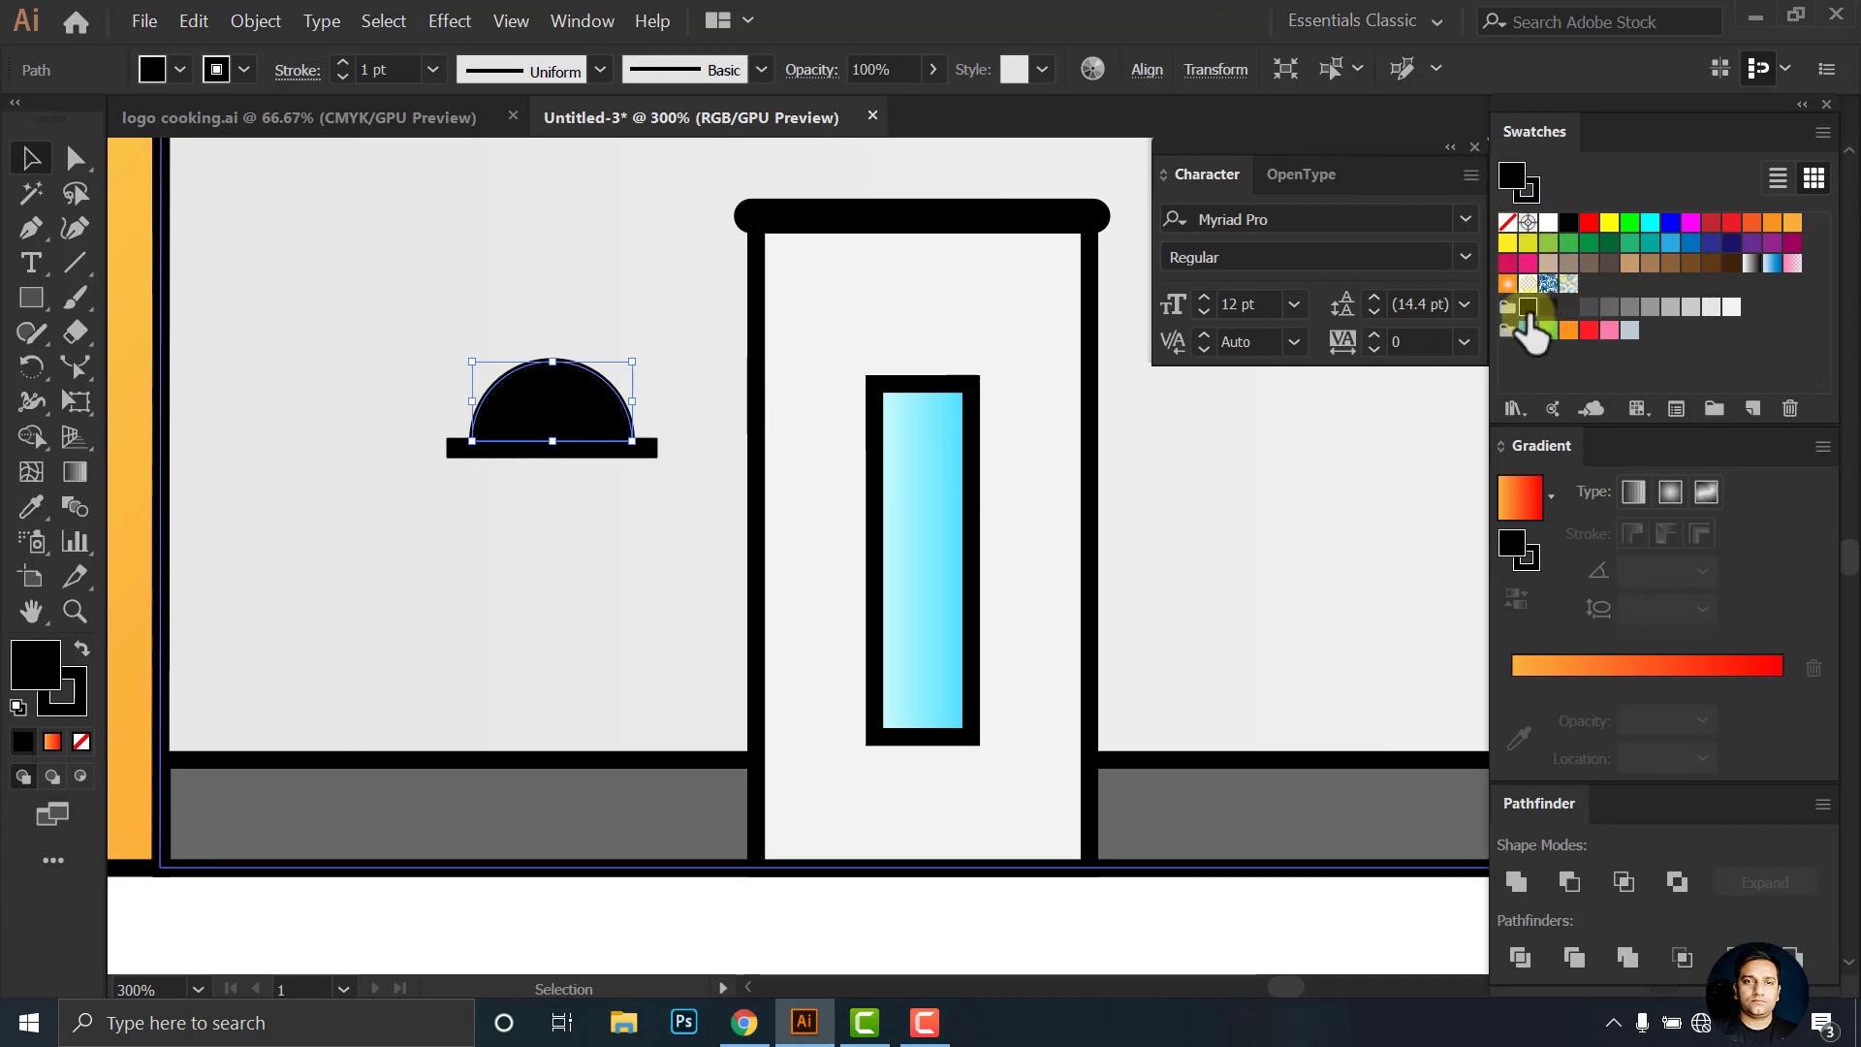
pyautogui.click(848, 905)
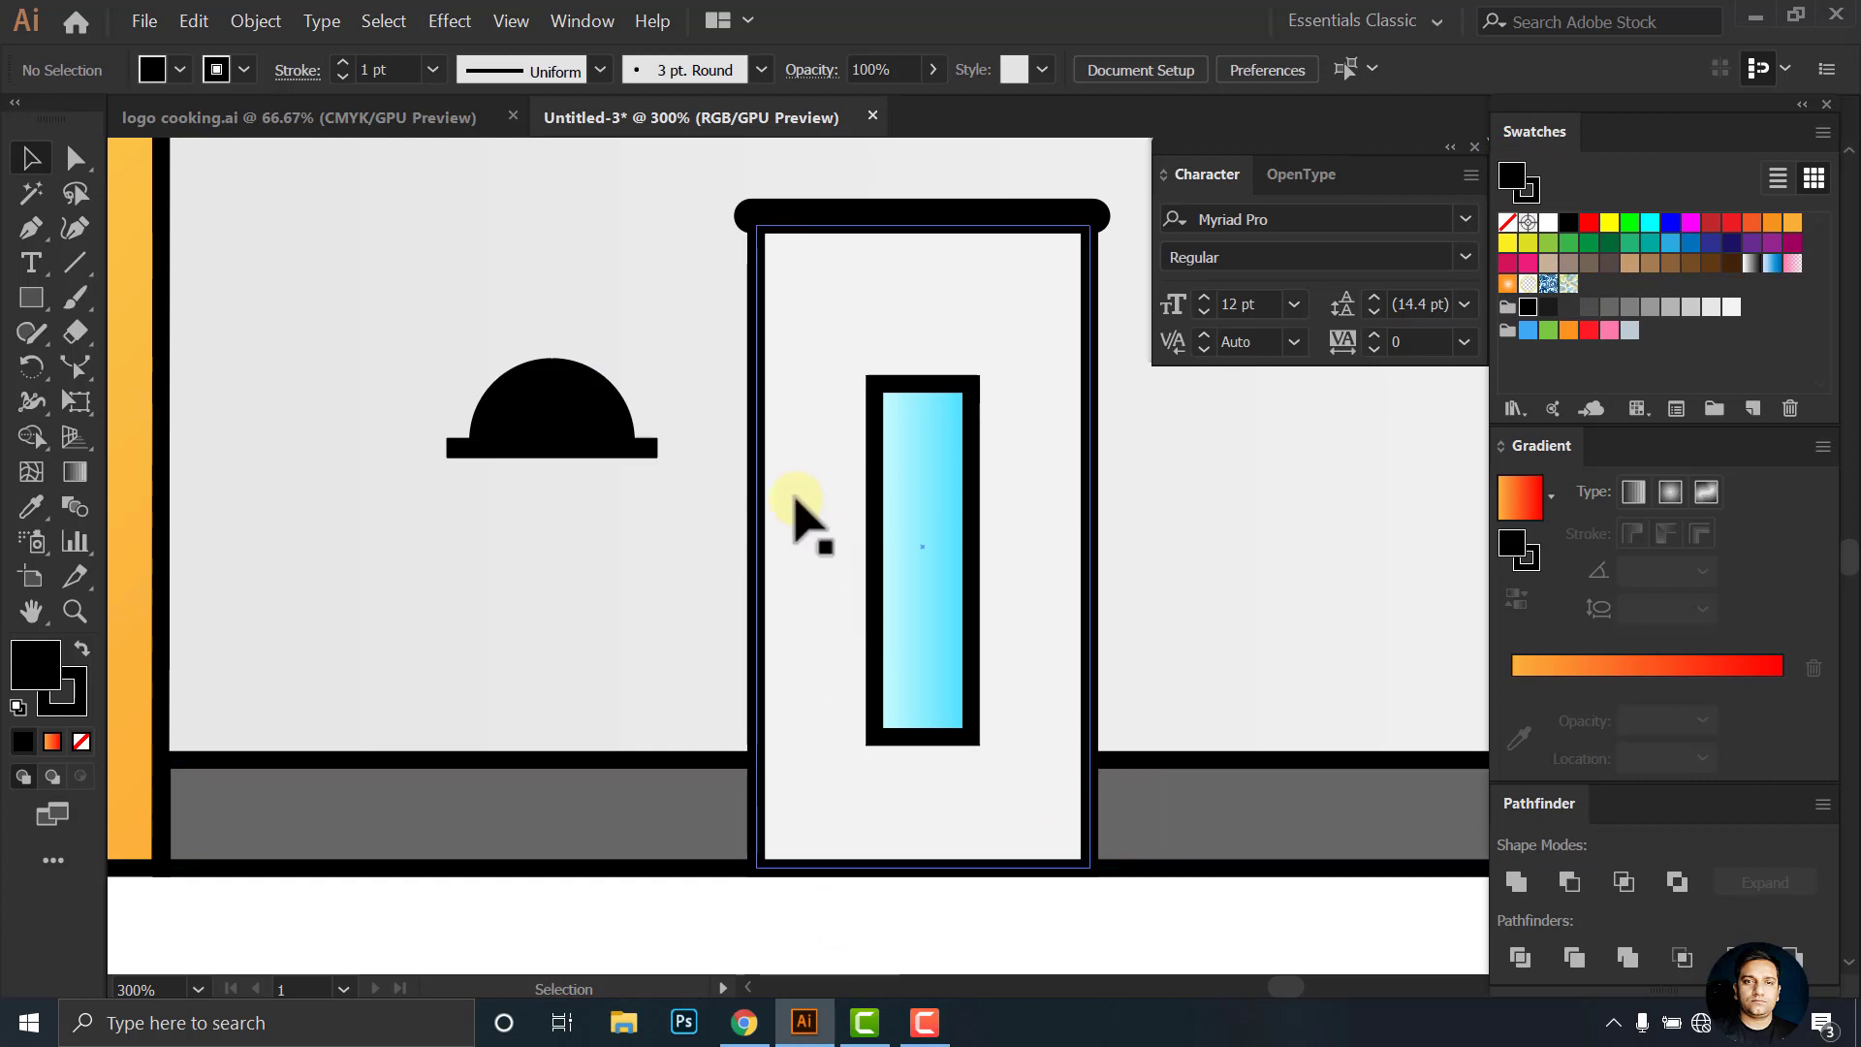
pyautogui.click(606, 407)
pyautogui.click(243, 70)
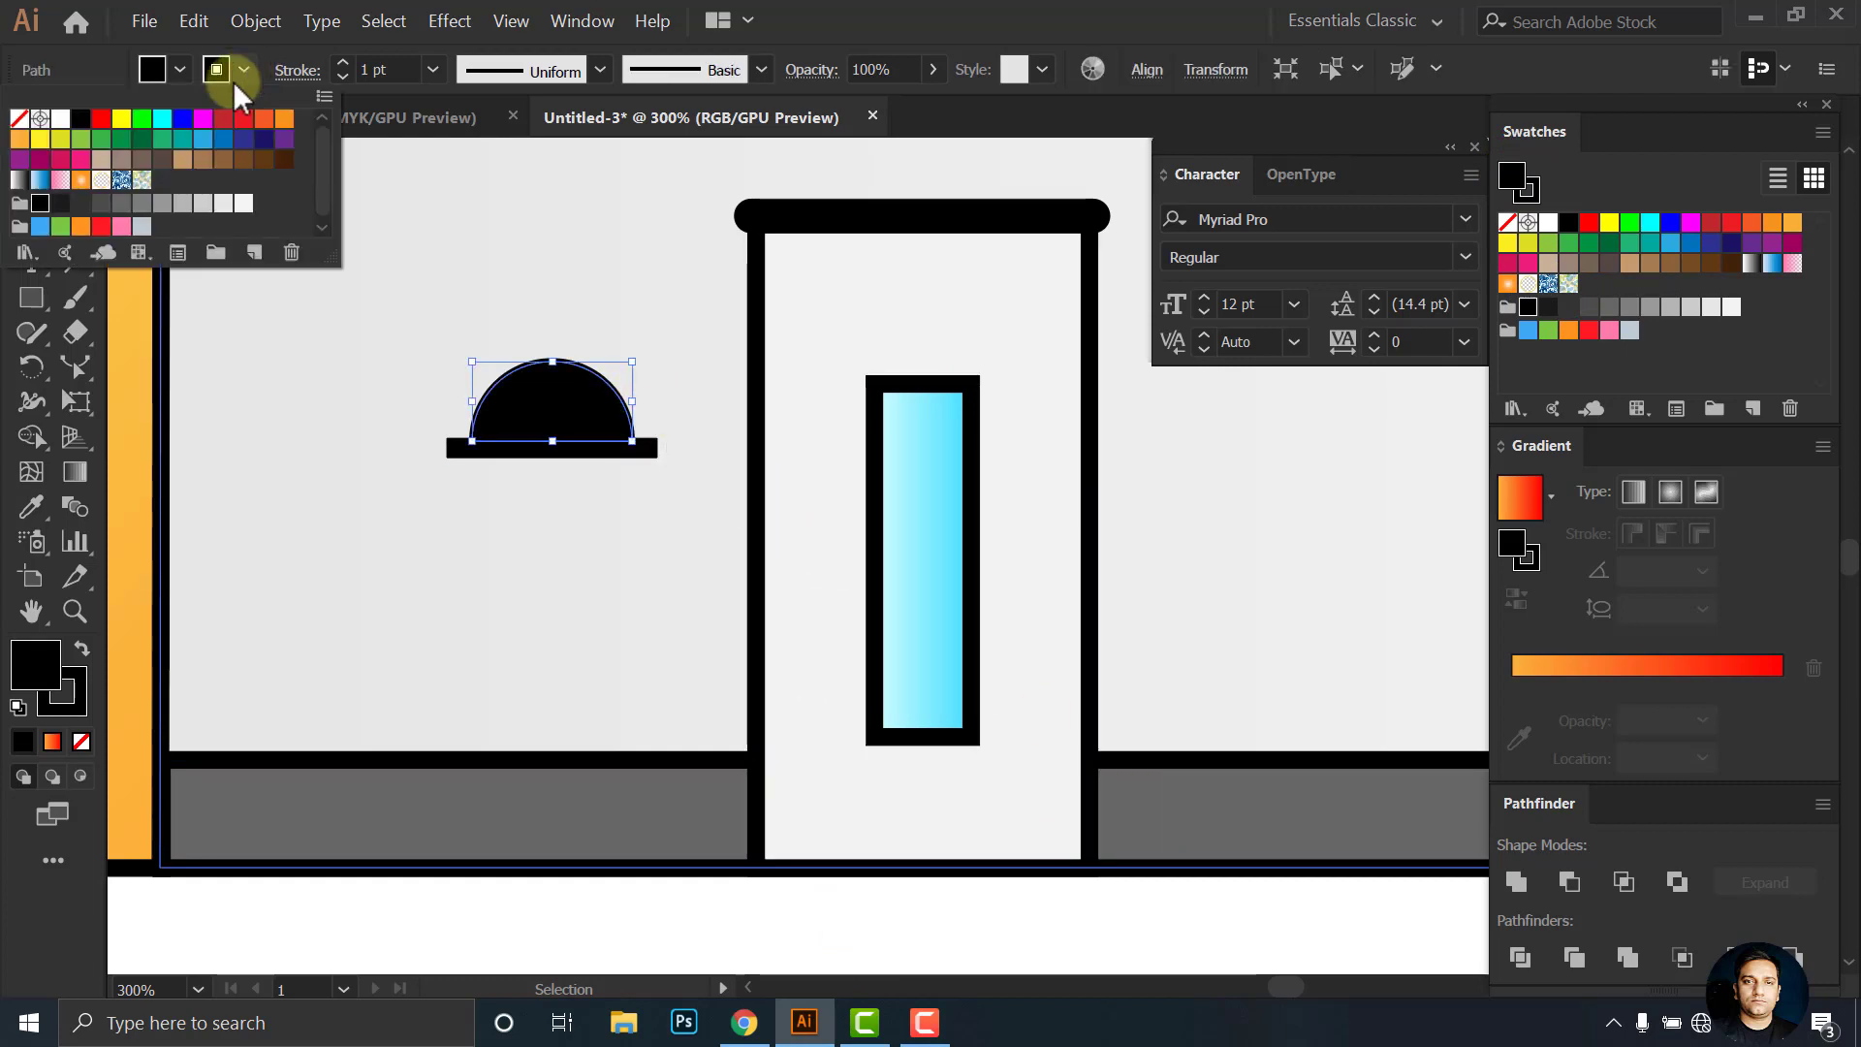
pyautogui.click(19, 118)
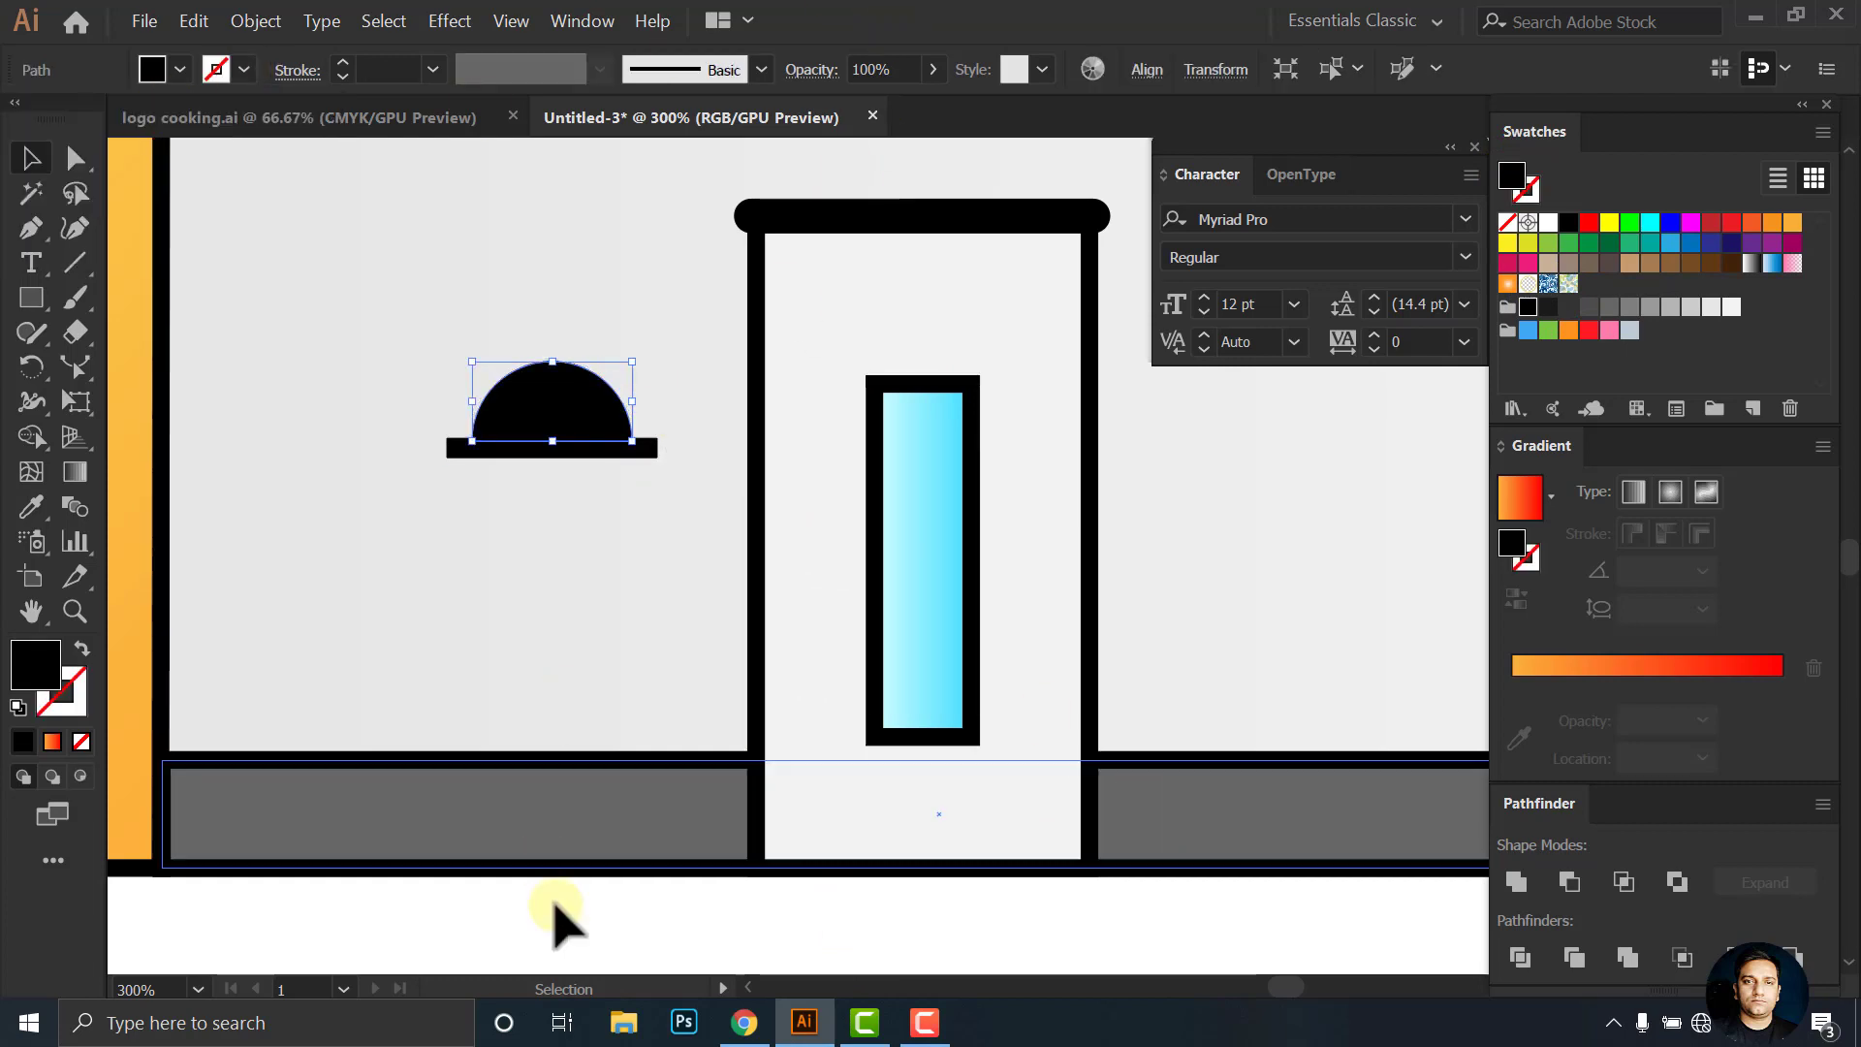
pyautogui.click(558, 916)
pyautogui.click(579, 416)
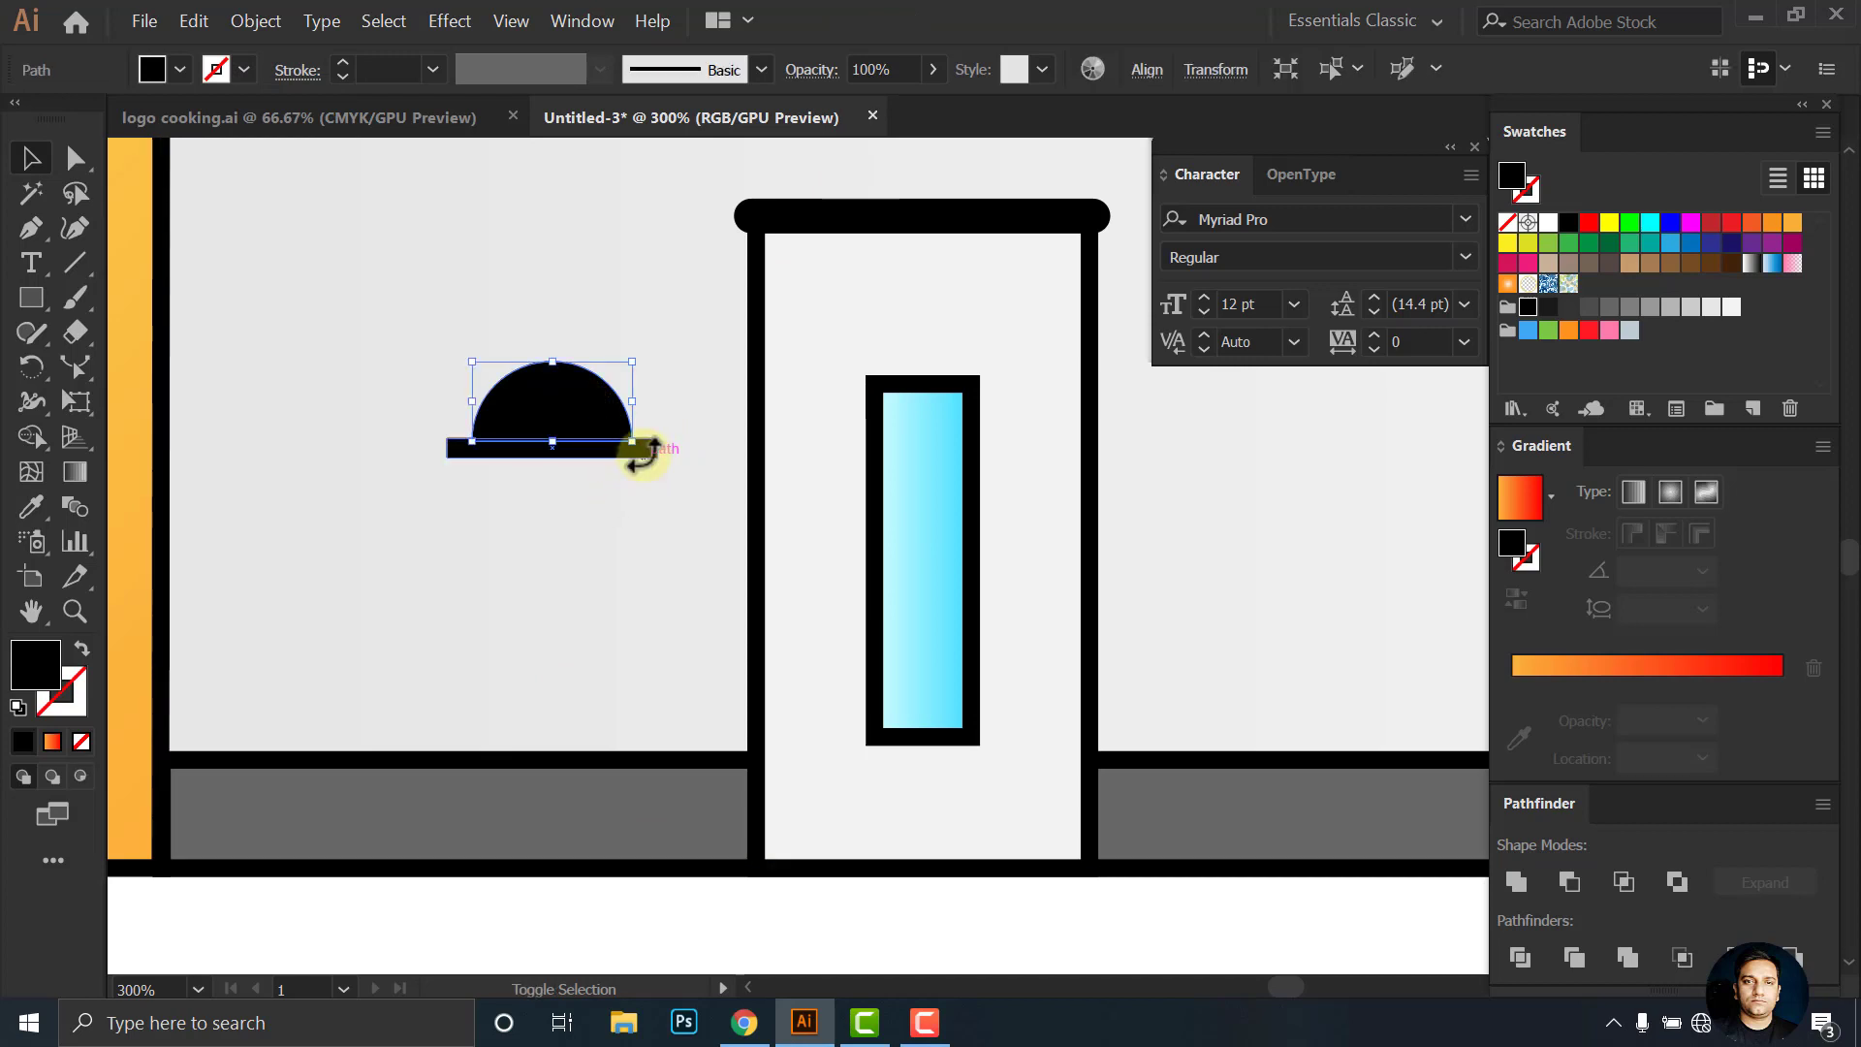
# Shorten the bar from its right end and centre the dome over it
pyautogui.scroll(3, 572, 436)
pyautogui.click(679, 548)
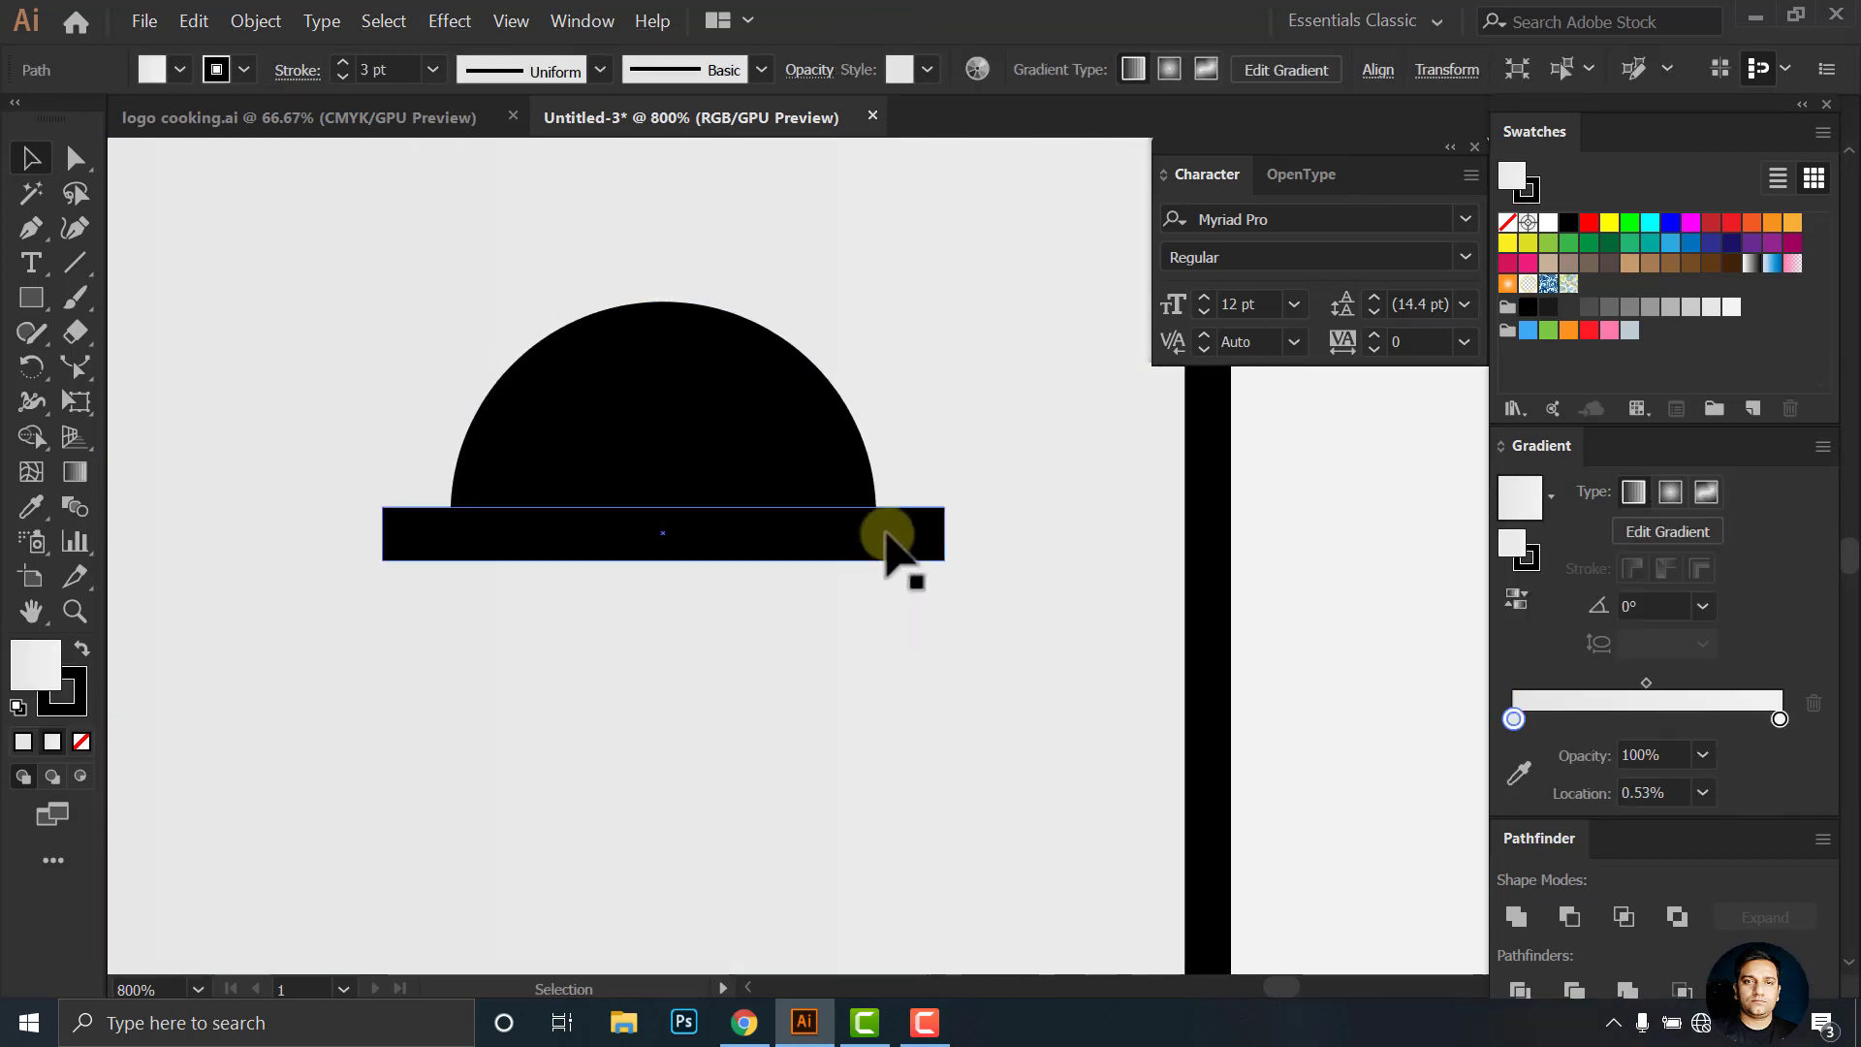
pyautogui.click(926, 532)
pyautogui.moveTo(955, 540); pyautogui.dragTo(921, 533)
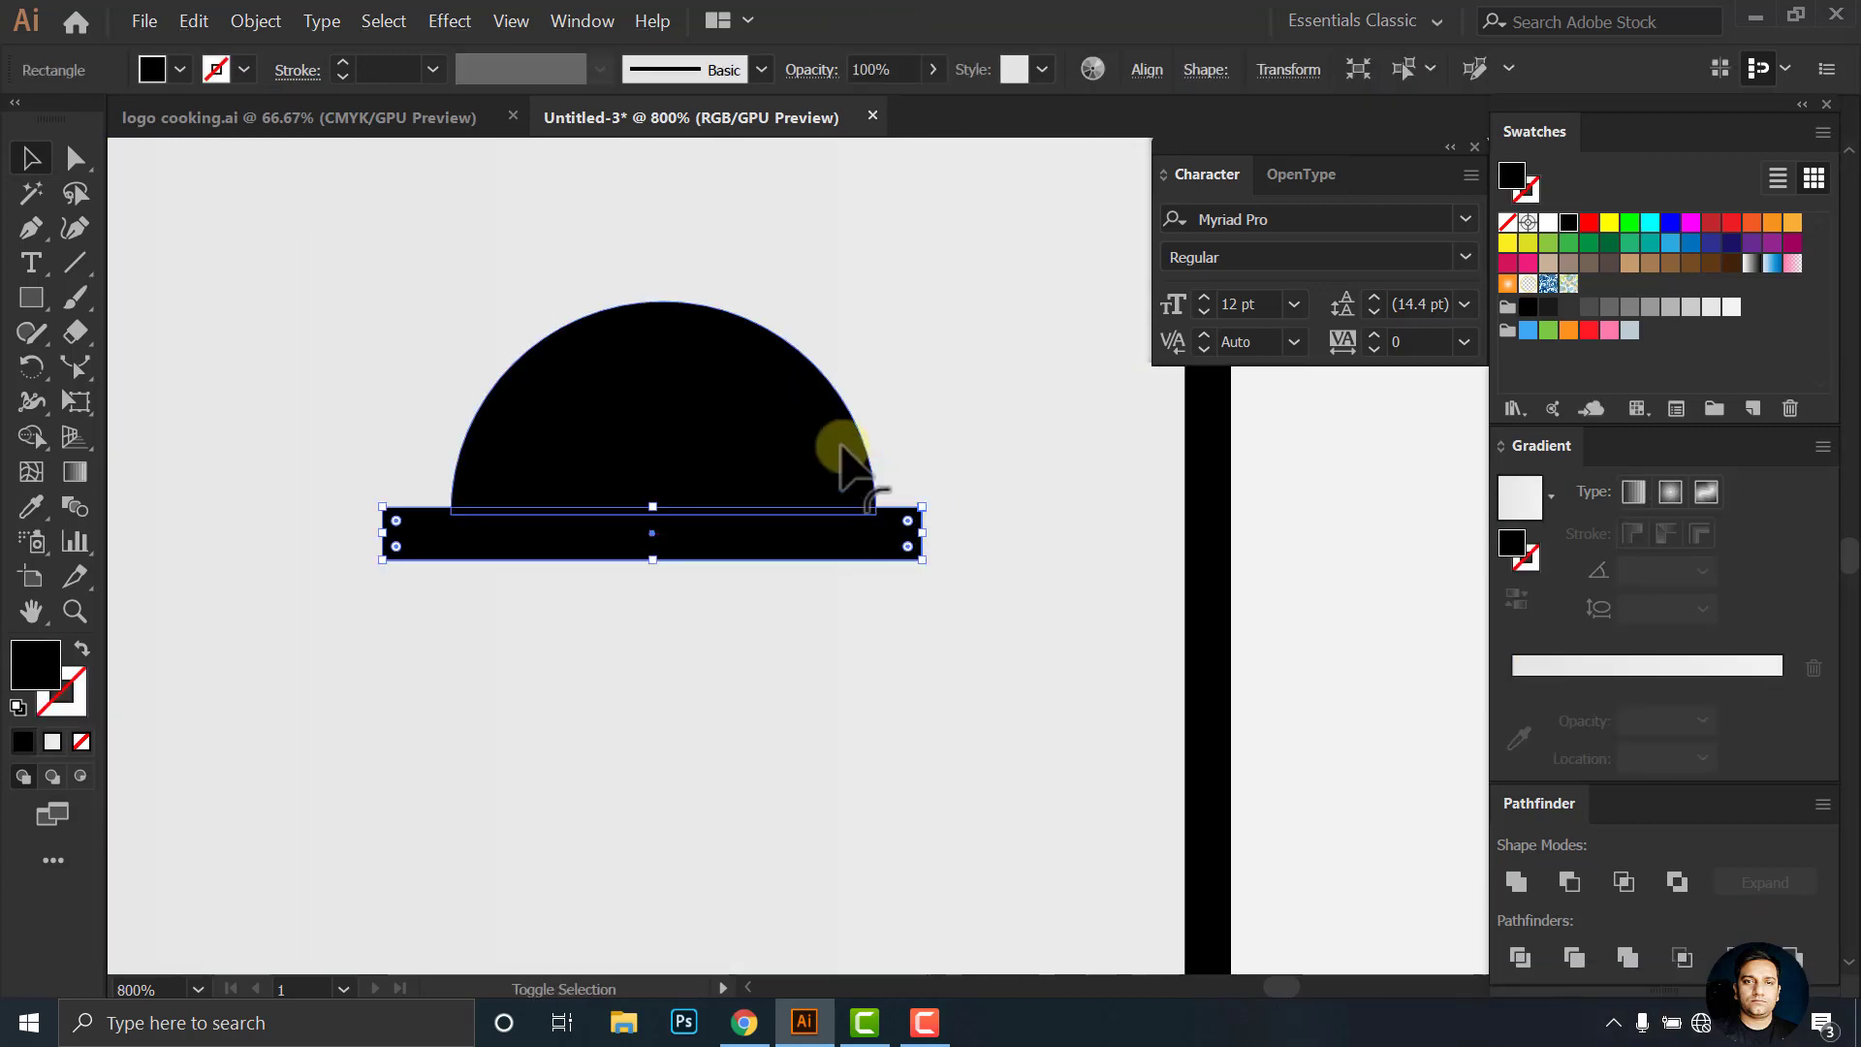
pyautogui.keyDown('shift'); pyautogui.click(848, 446); pyautogui.keyUp('shift')
pyautogui.click(1146, 70)
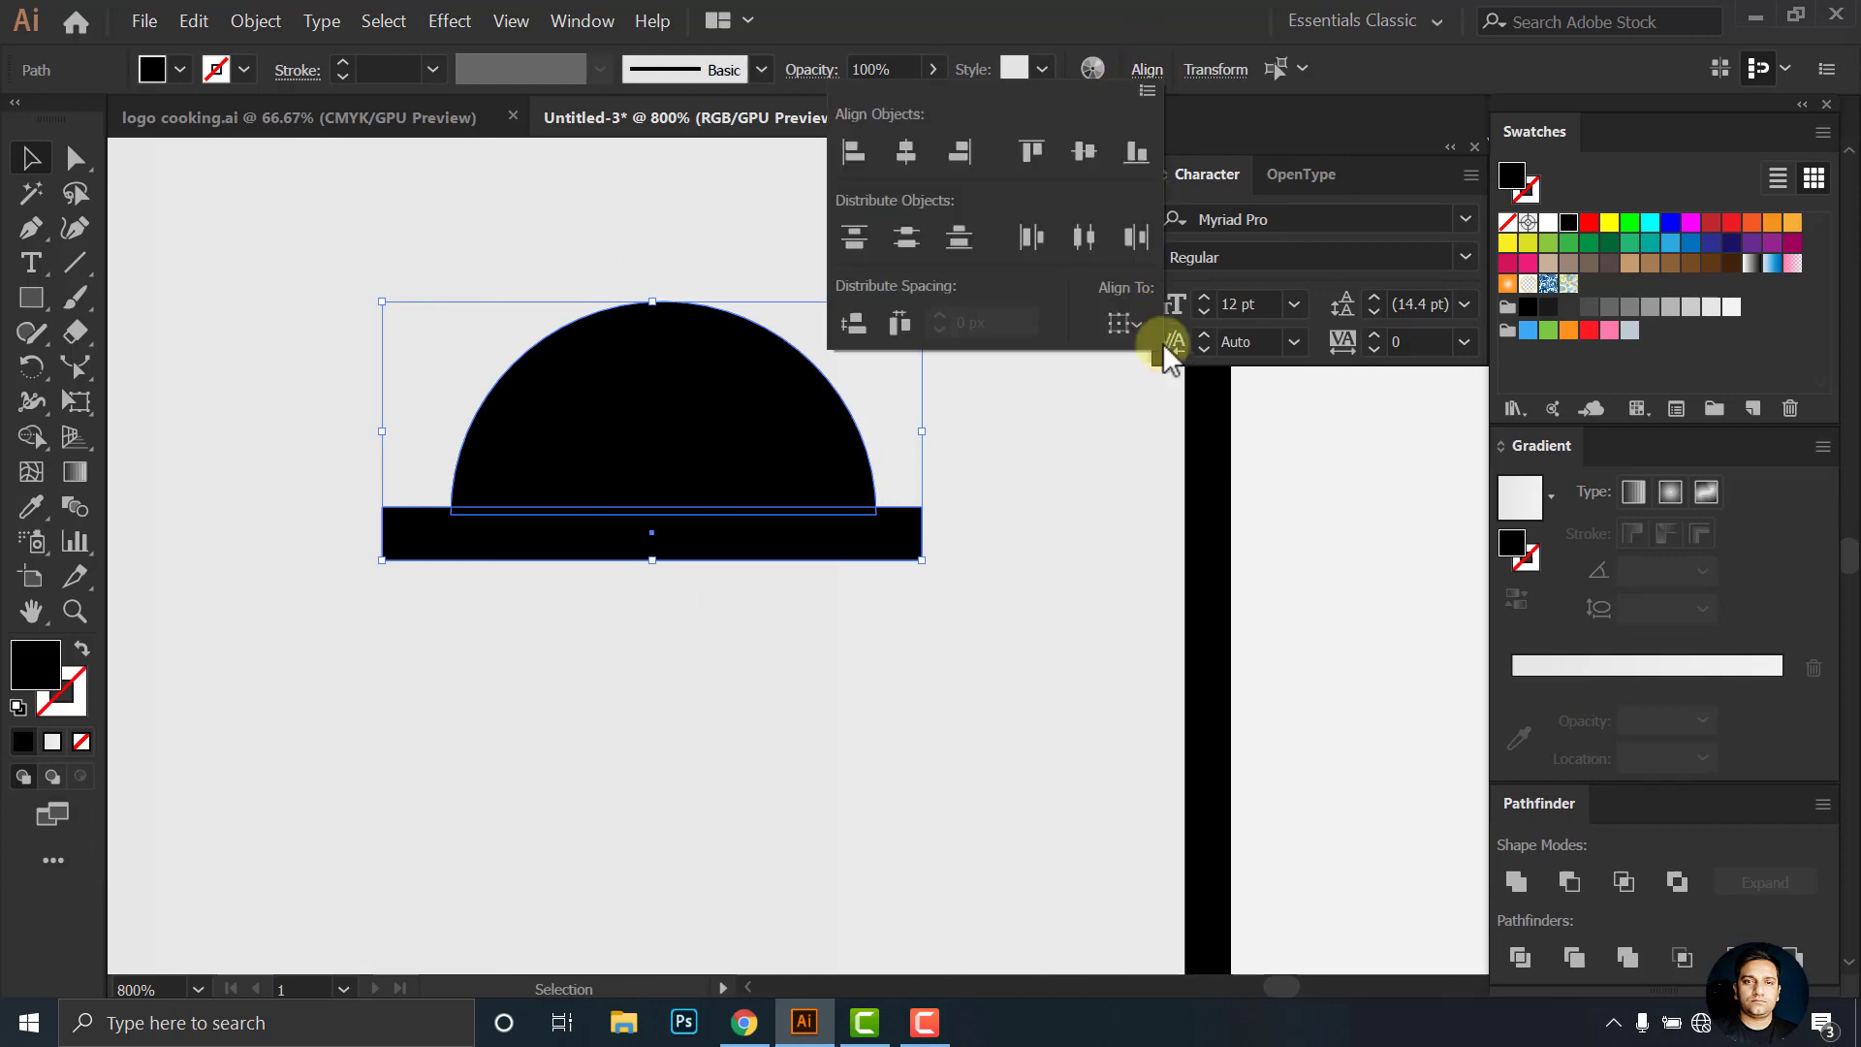
pyautogui.click(903, 153)
# Group the dome and bar, and place a copy right of the doorway
pyautogui.scroll(-3, 644, 502)
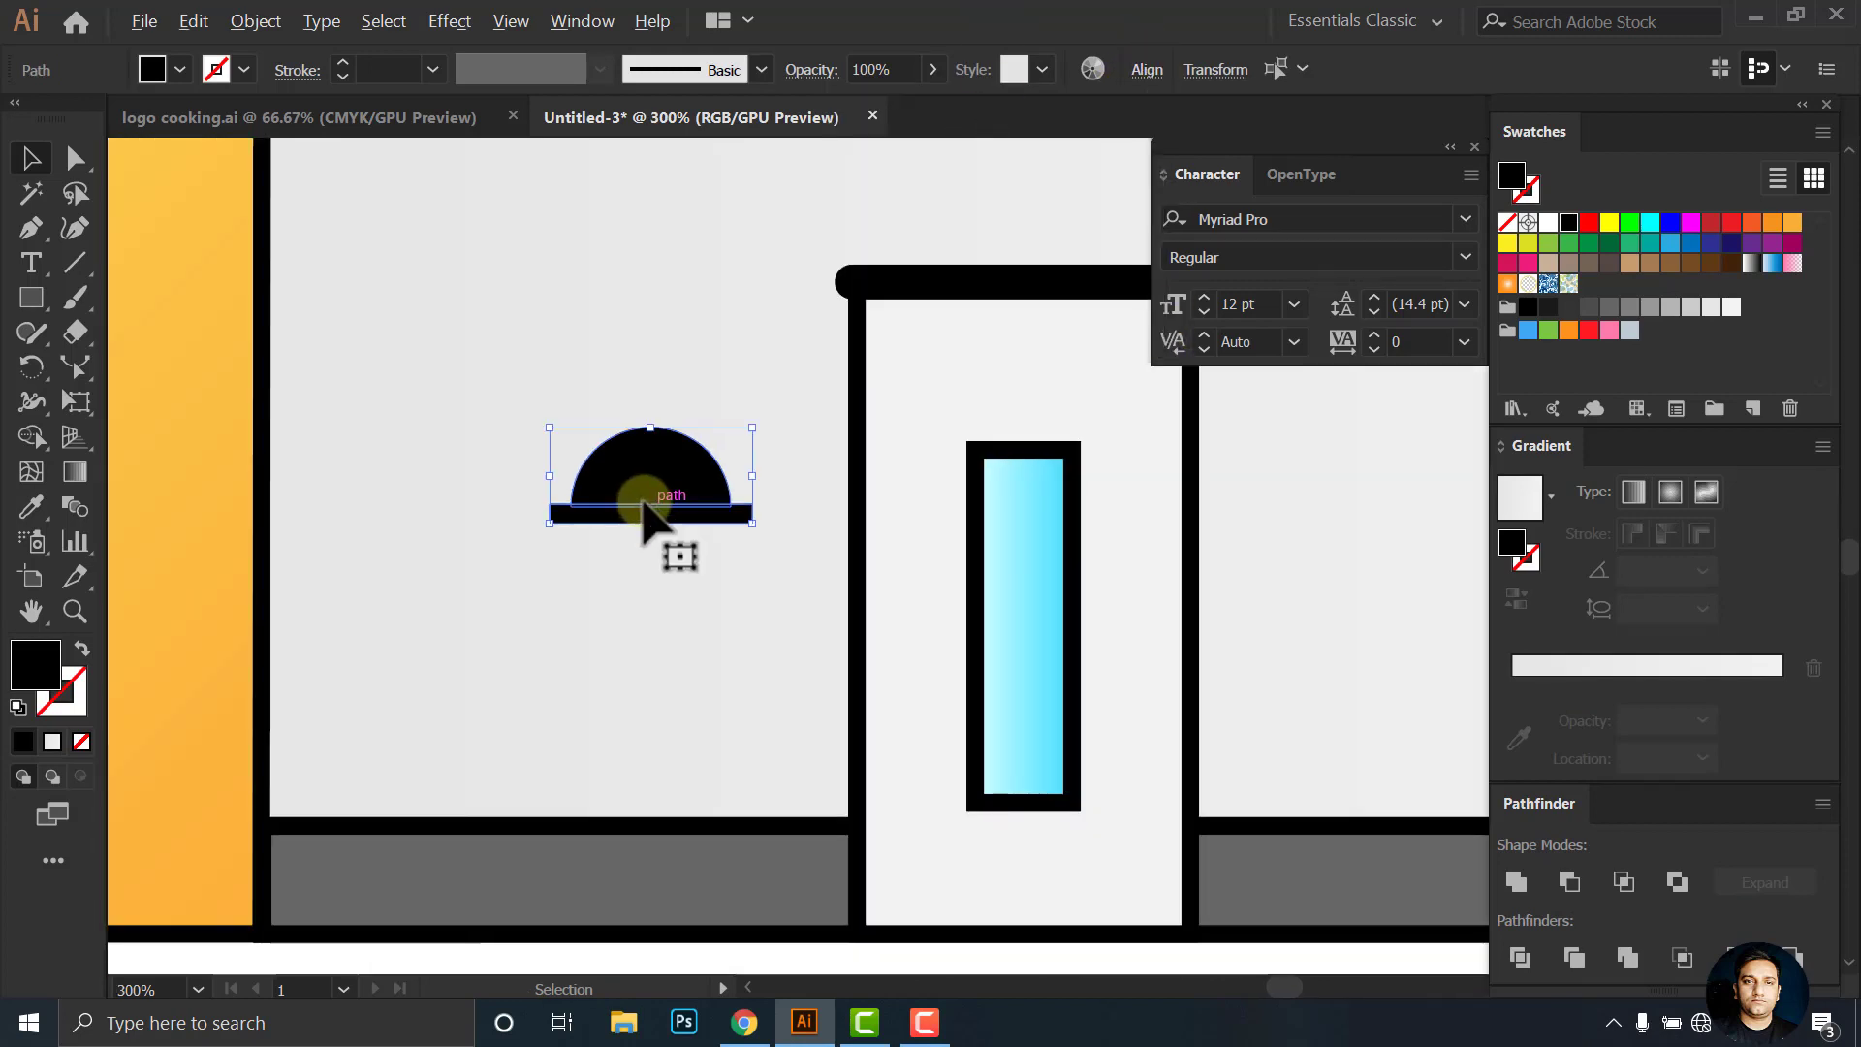
pyautogui.rightClick(643, 502)
pyautogui.click(713, 626)
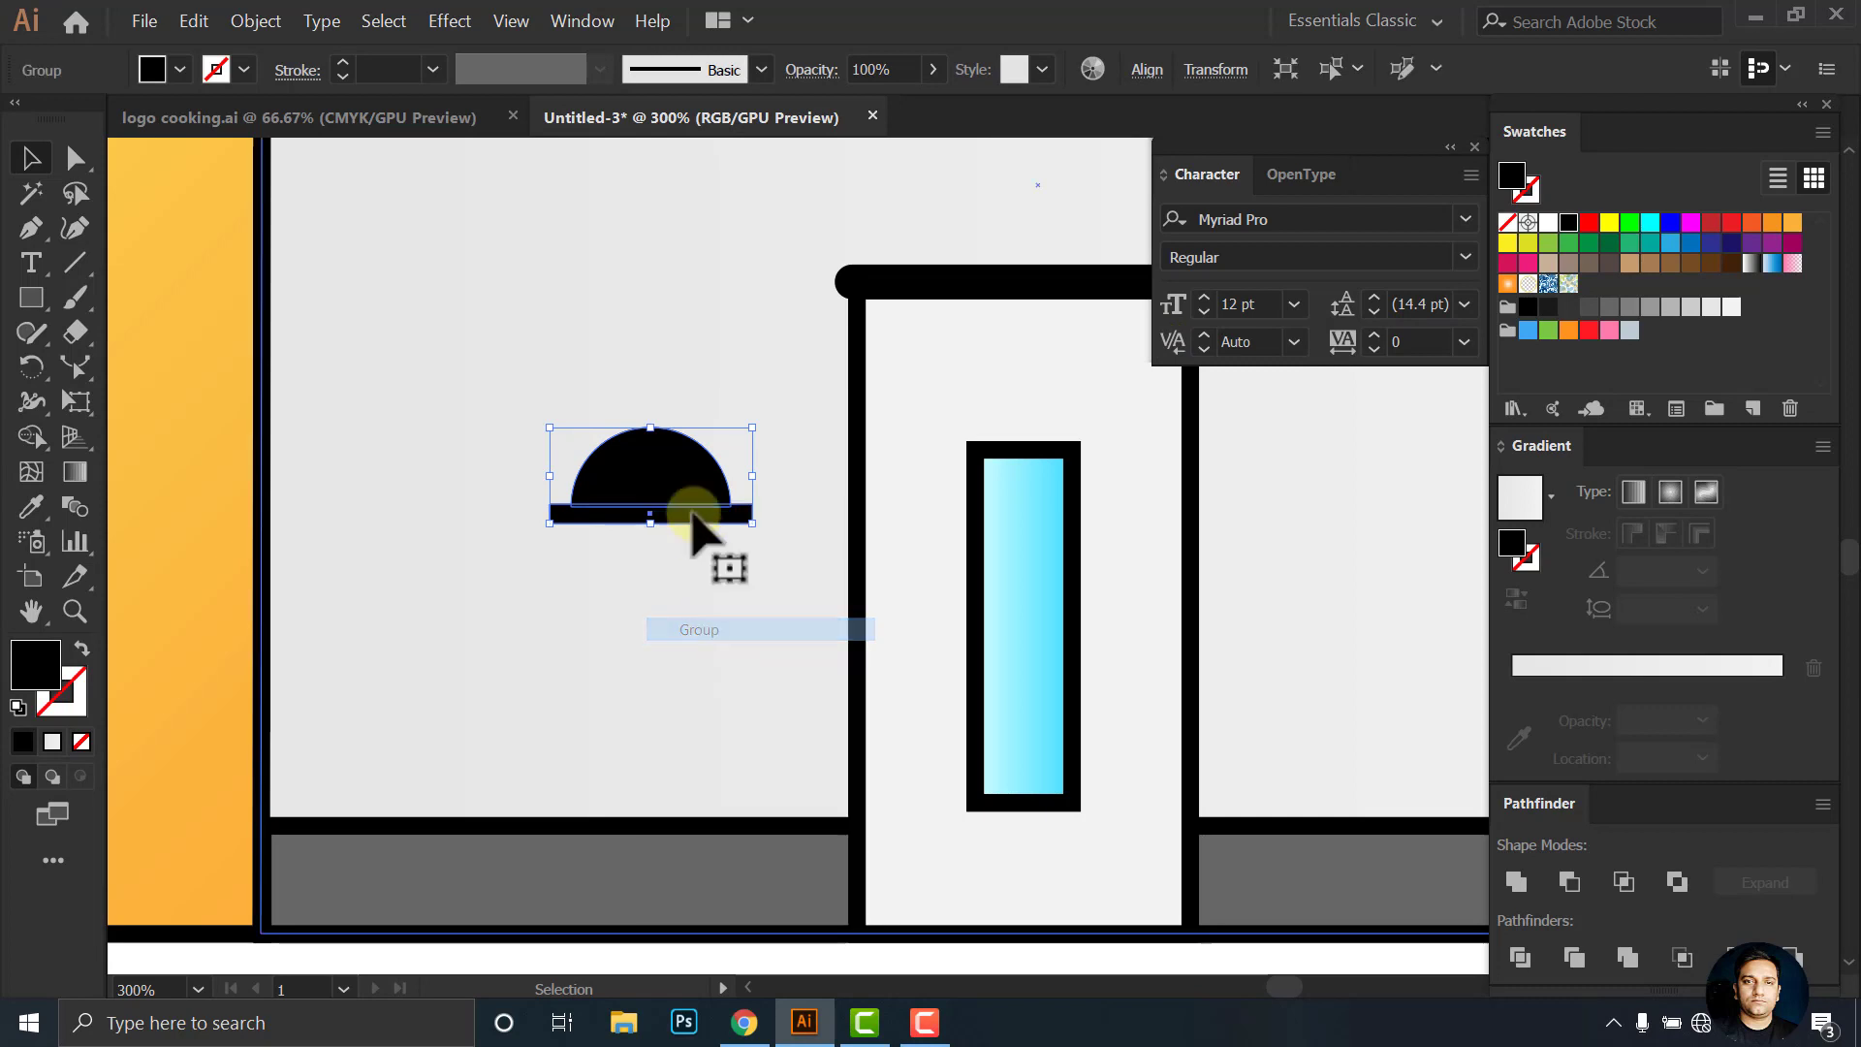
pyautogui.moveTo(659, 495); pyautogui.dragTo(1374, 488)
pyautogui.moveTo(1138, 511); pyautogui.dragTo(869, 559)
pyautogui.moveTo(1070, 514); pyautogui.dragTo(1139, 543)
# Align both dome groups to the same bottom edge
pyautogui.click(387, 523)
pyautogui.keyDown('shift'); pyautogui.click(1127, 548); pyautogui.keyUp('shift')
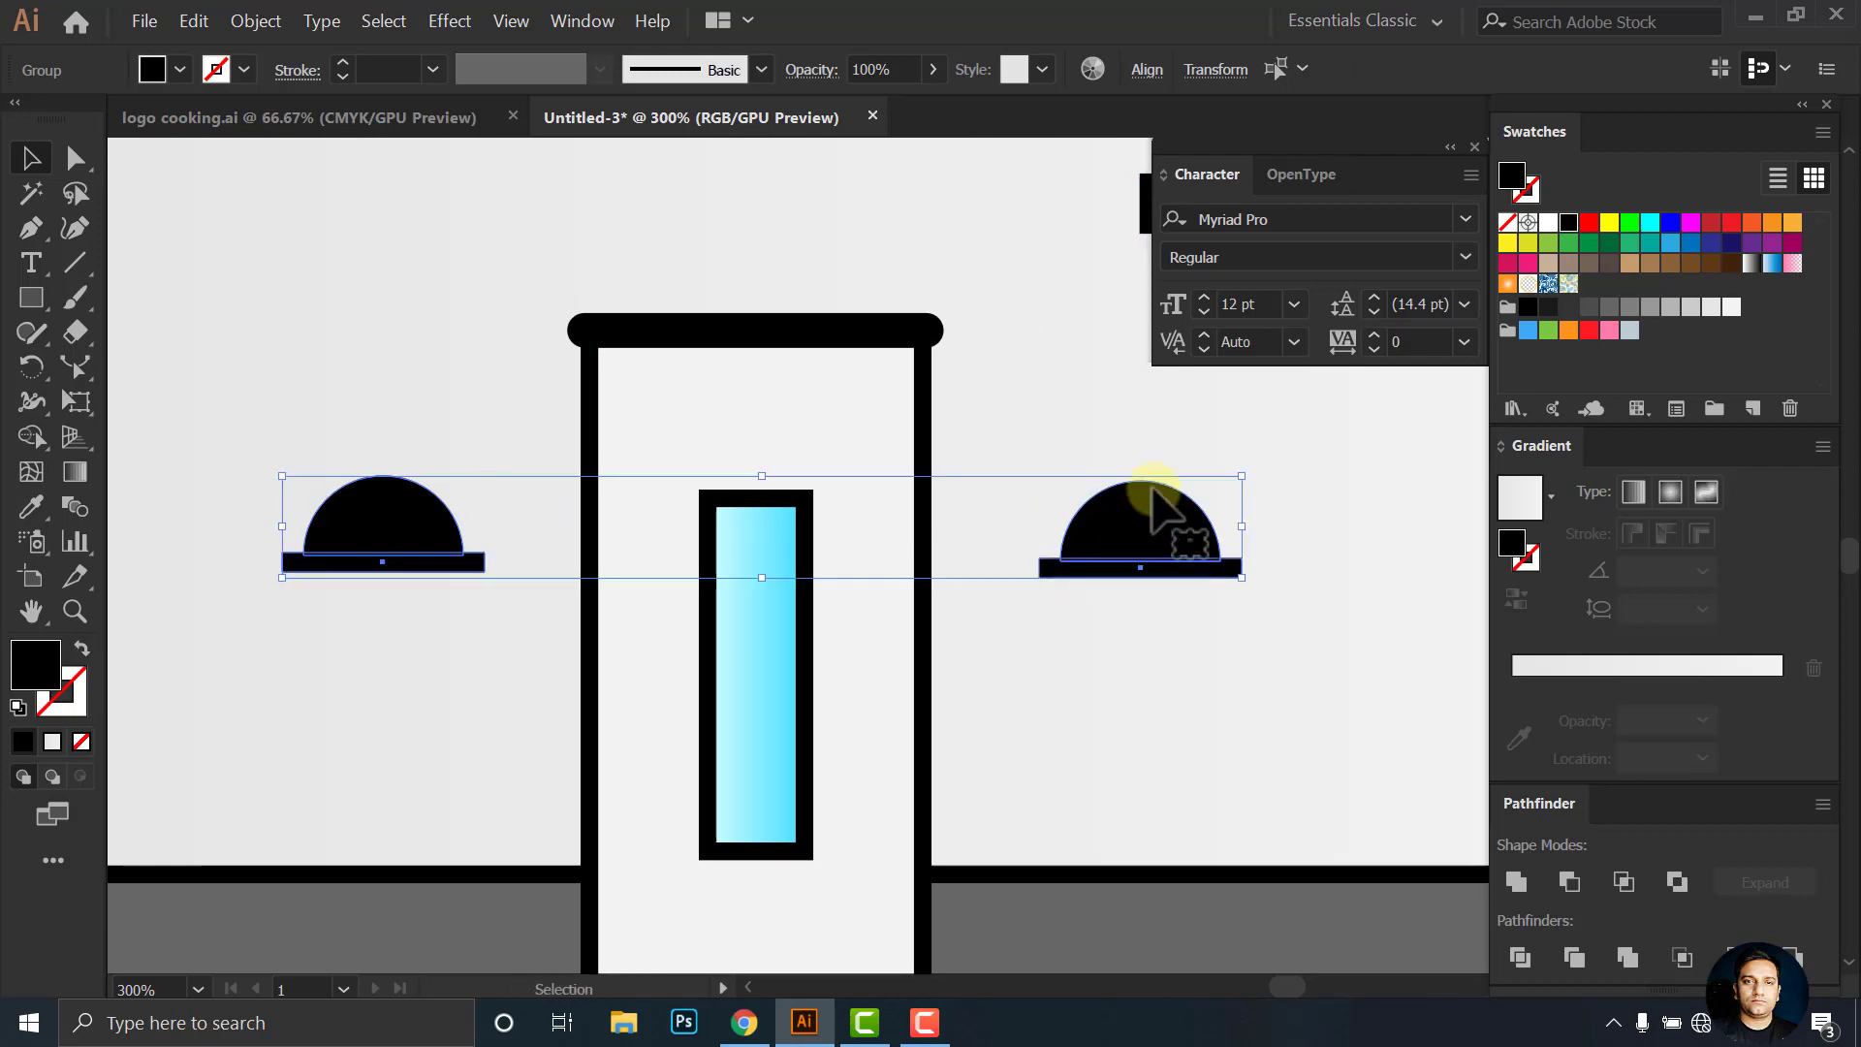
pyautogui.click(1147, 70)
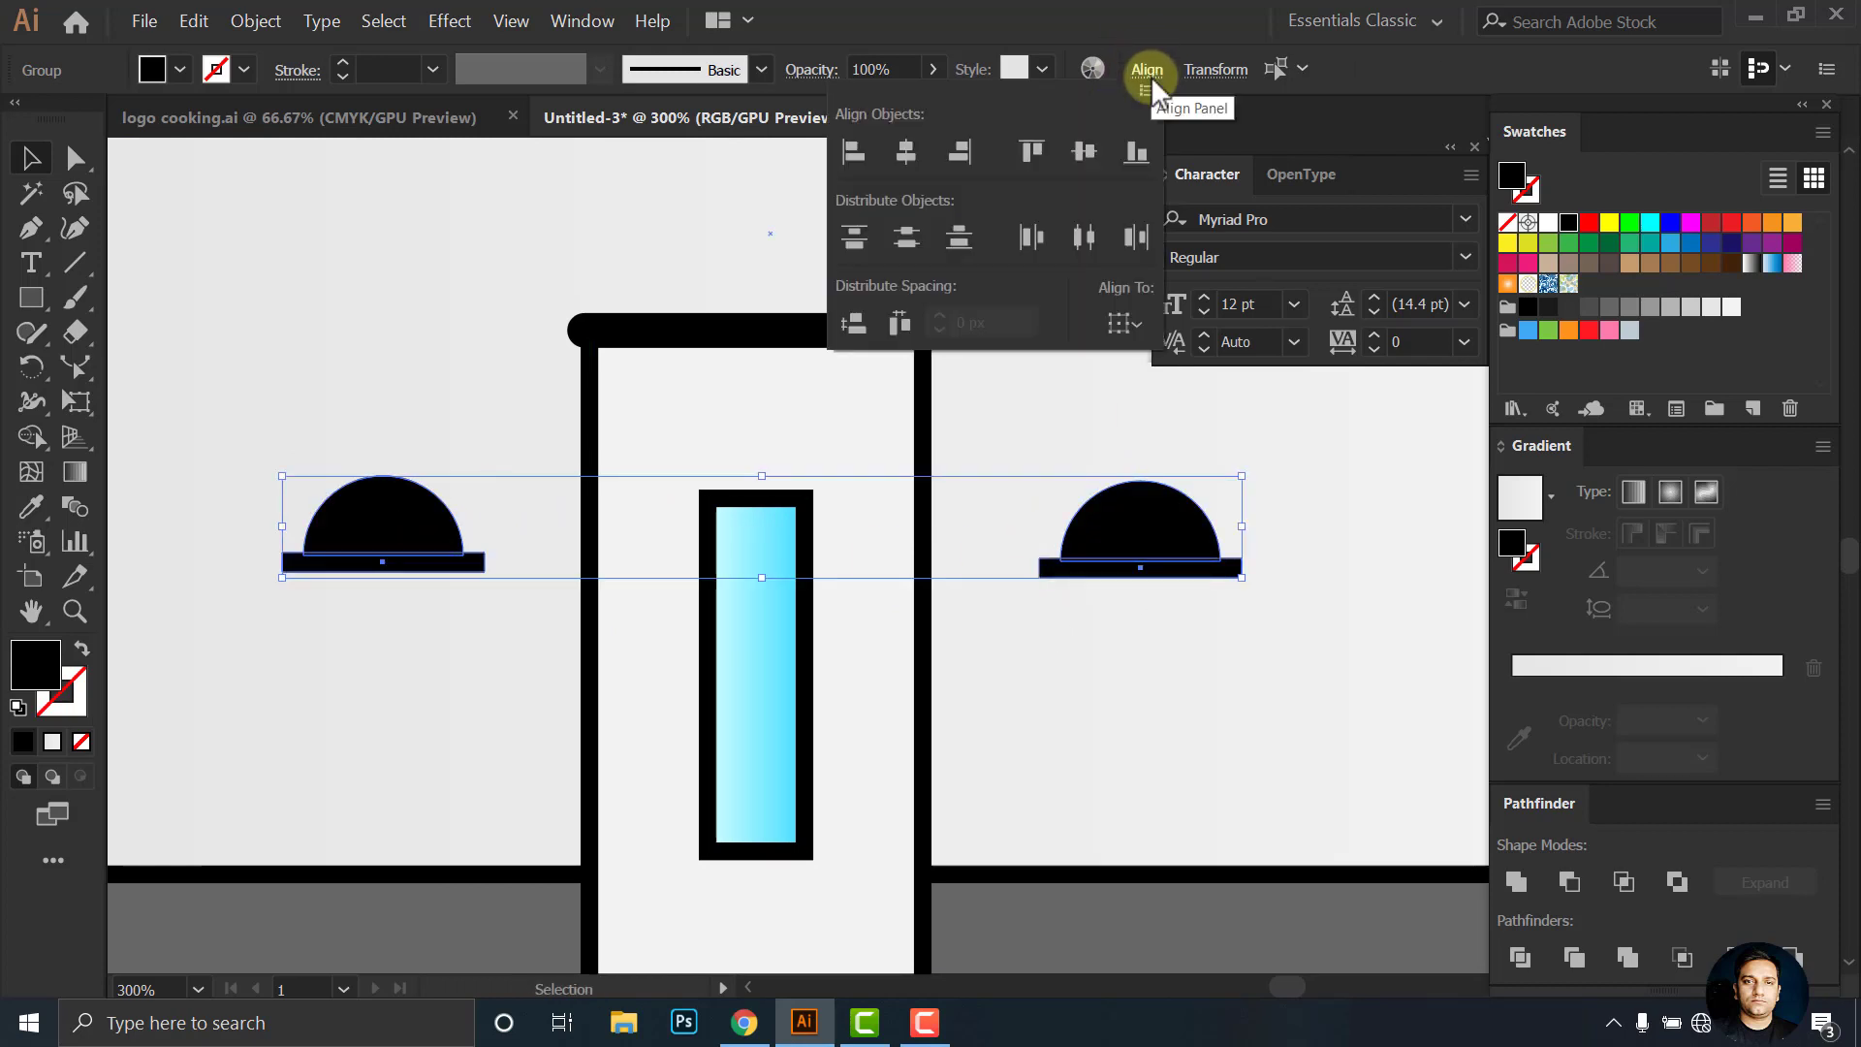
pyautogui.click(1137, 155)
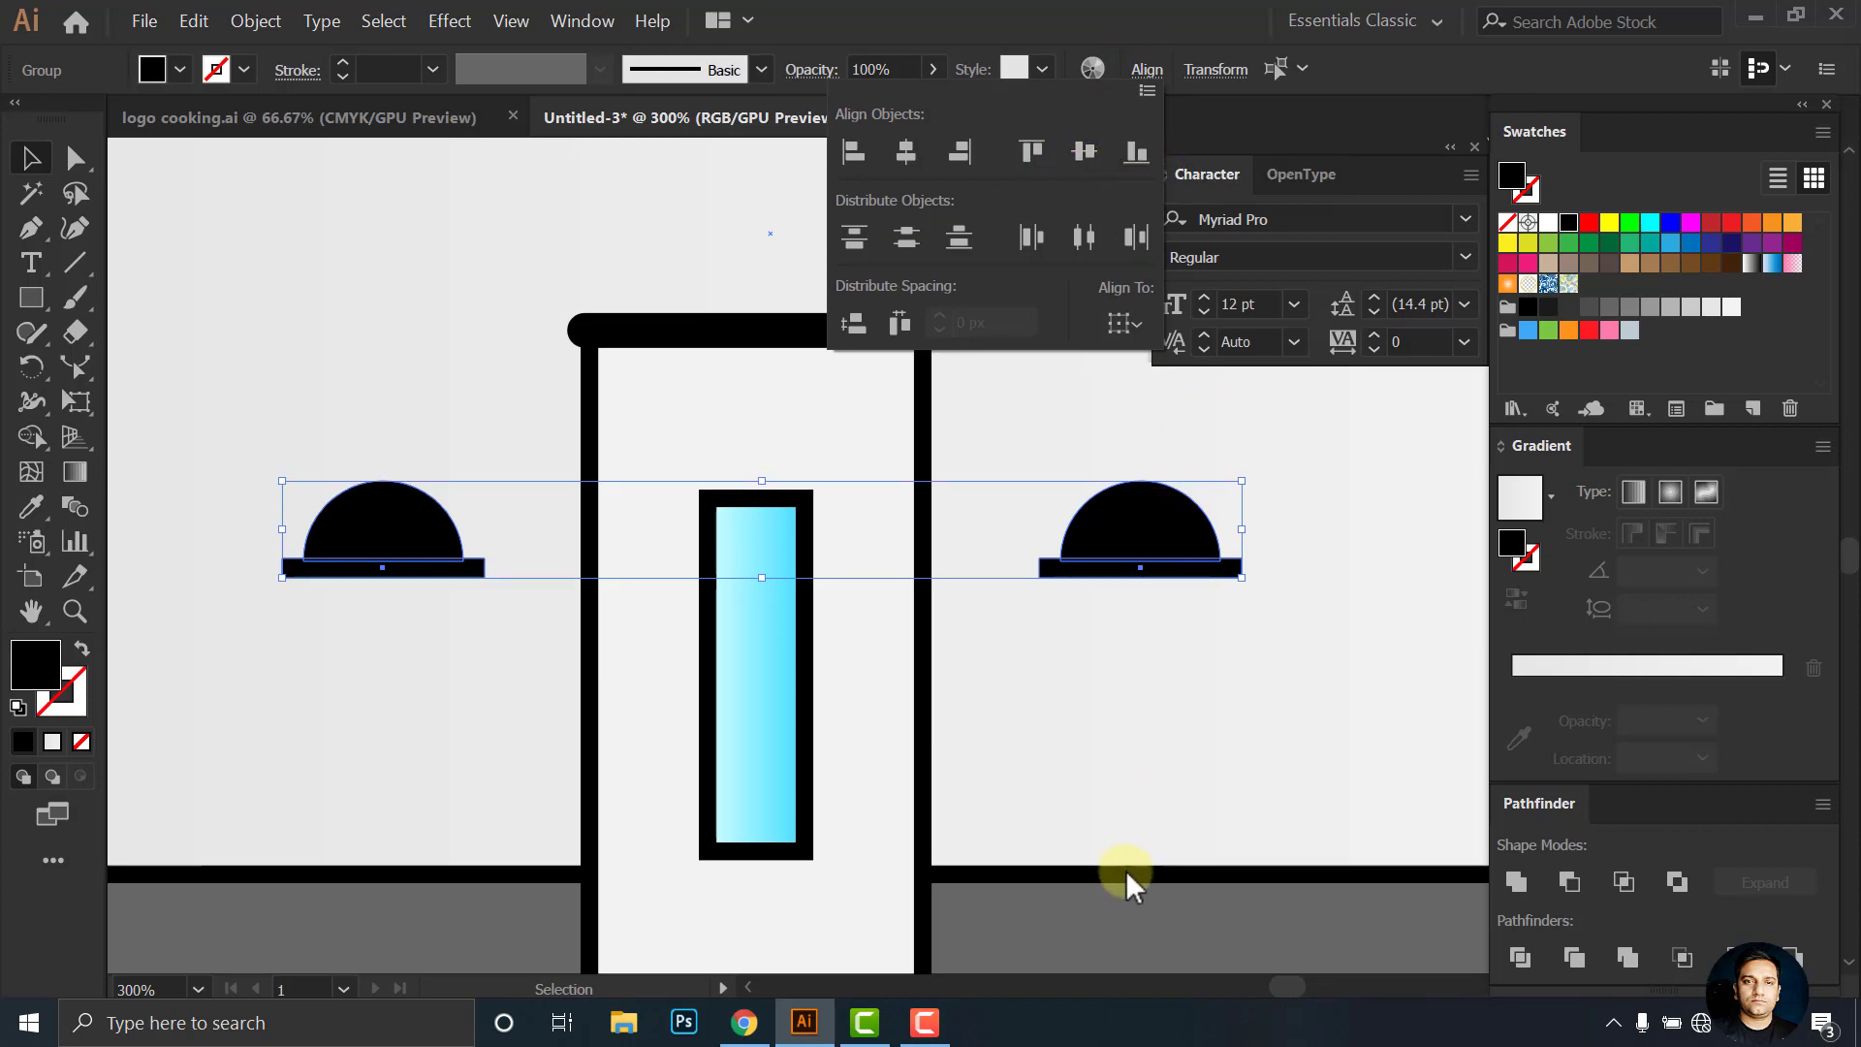
pyautogui.scroll(-5, 1066, 635)
pyautogui.scroll(2, 1023, 674)
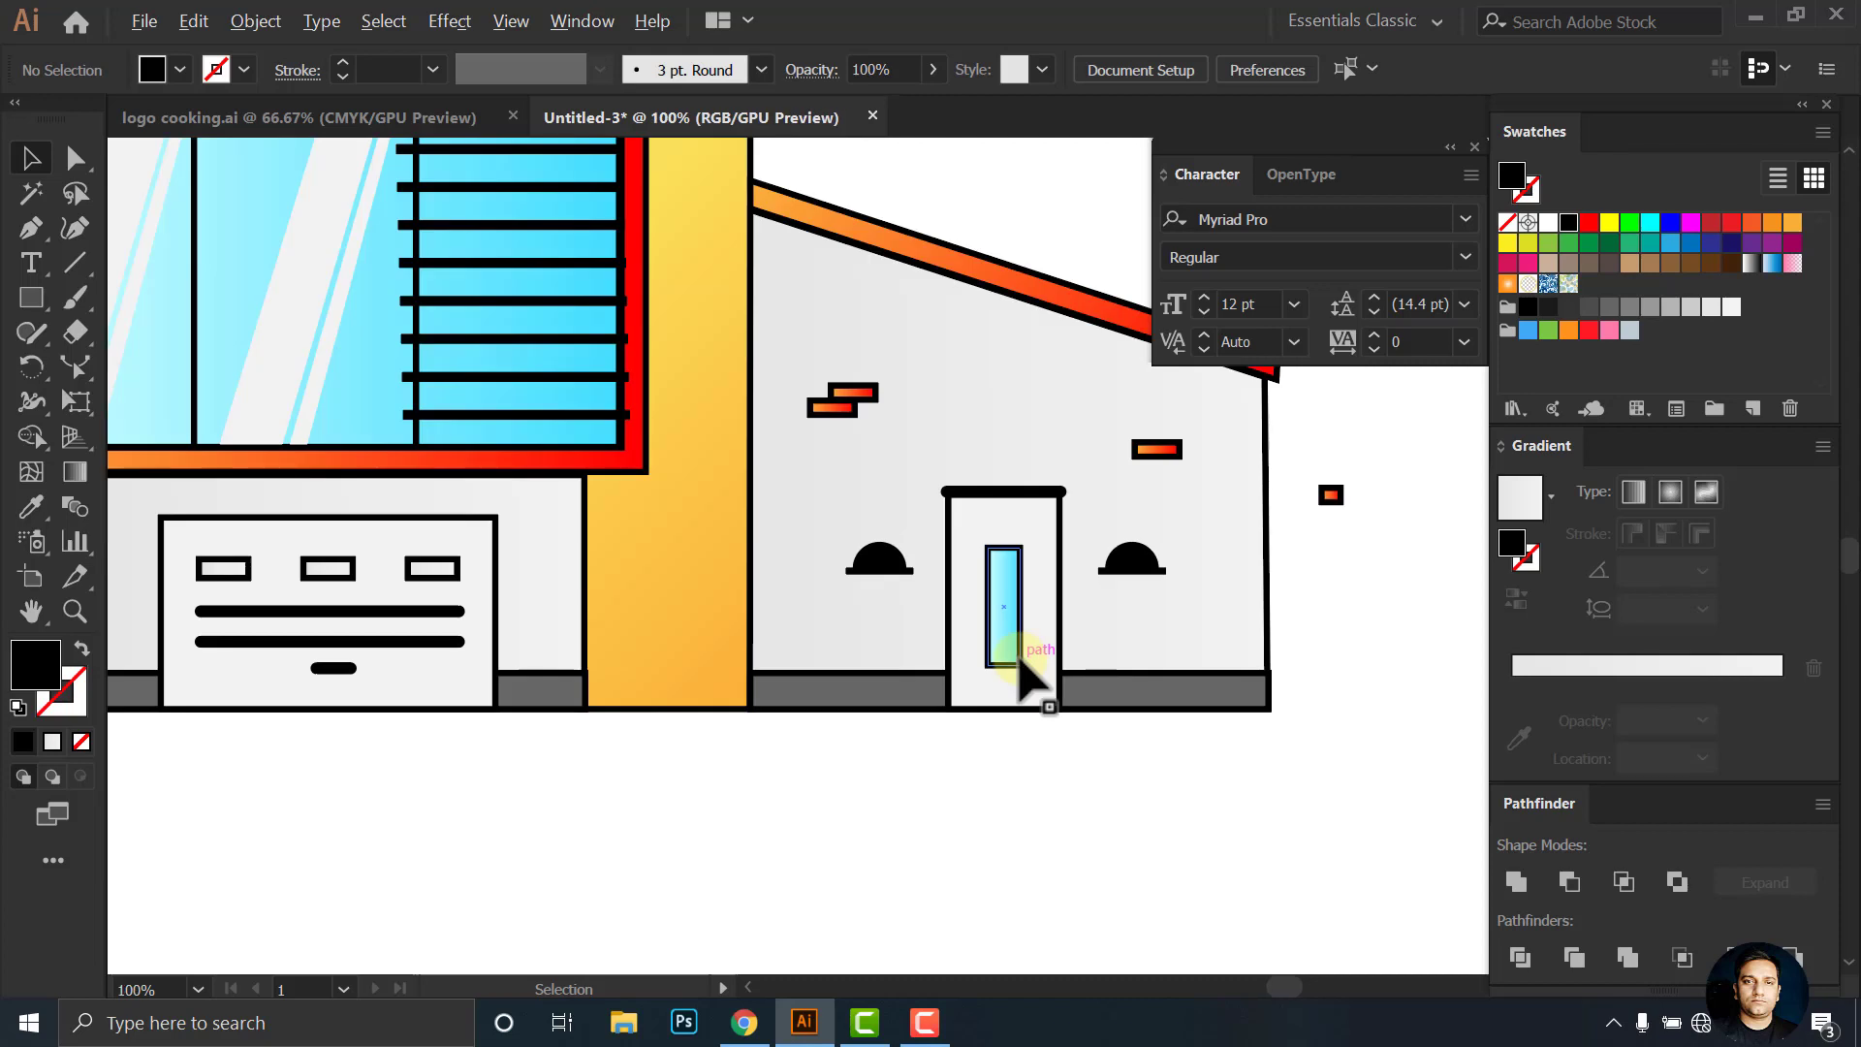
pyautogui.scroll(1, 1018, 665)
# Shift the right dome about 9 px left, then deselect and view the whole house
pyautogui.click(1199, 520)
pyautogui.moveTo(1199, 521); pyautogui.dragTo(1190, 520)
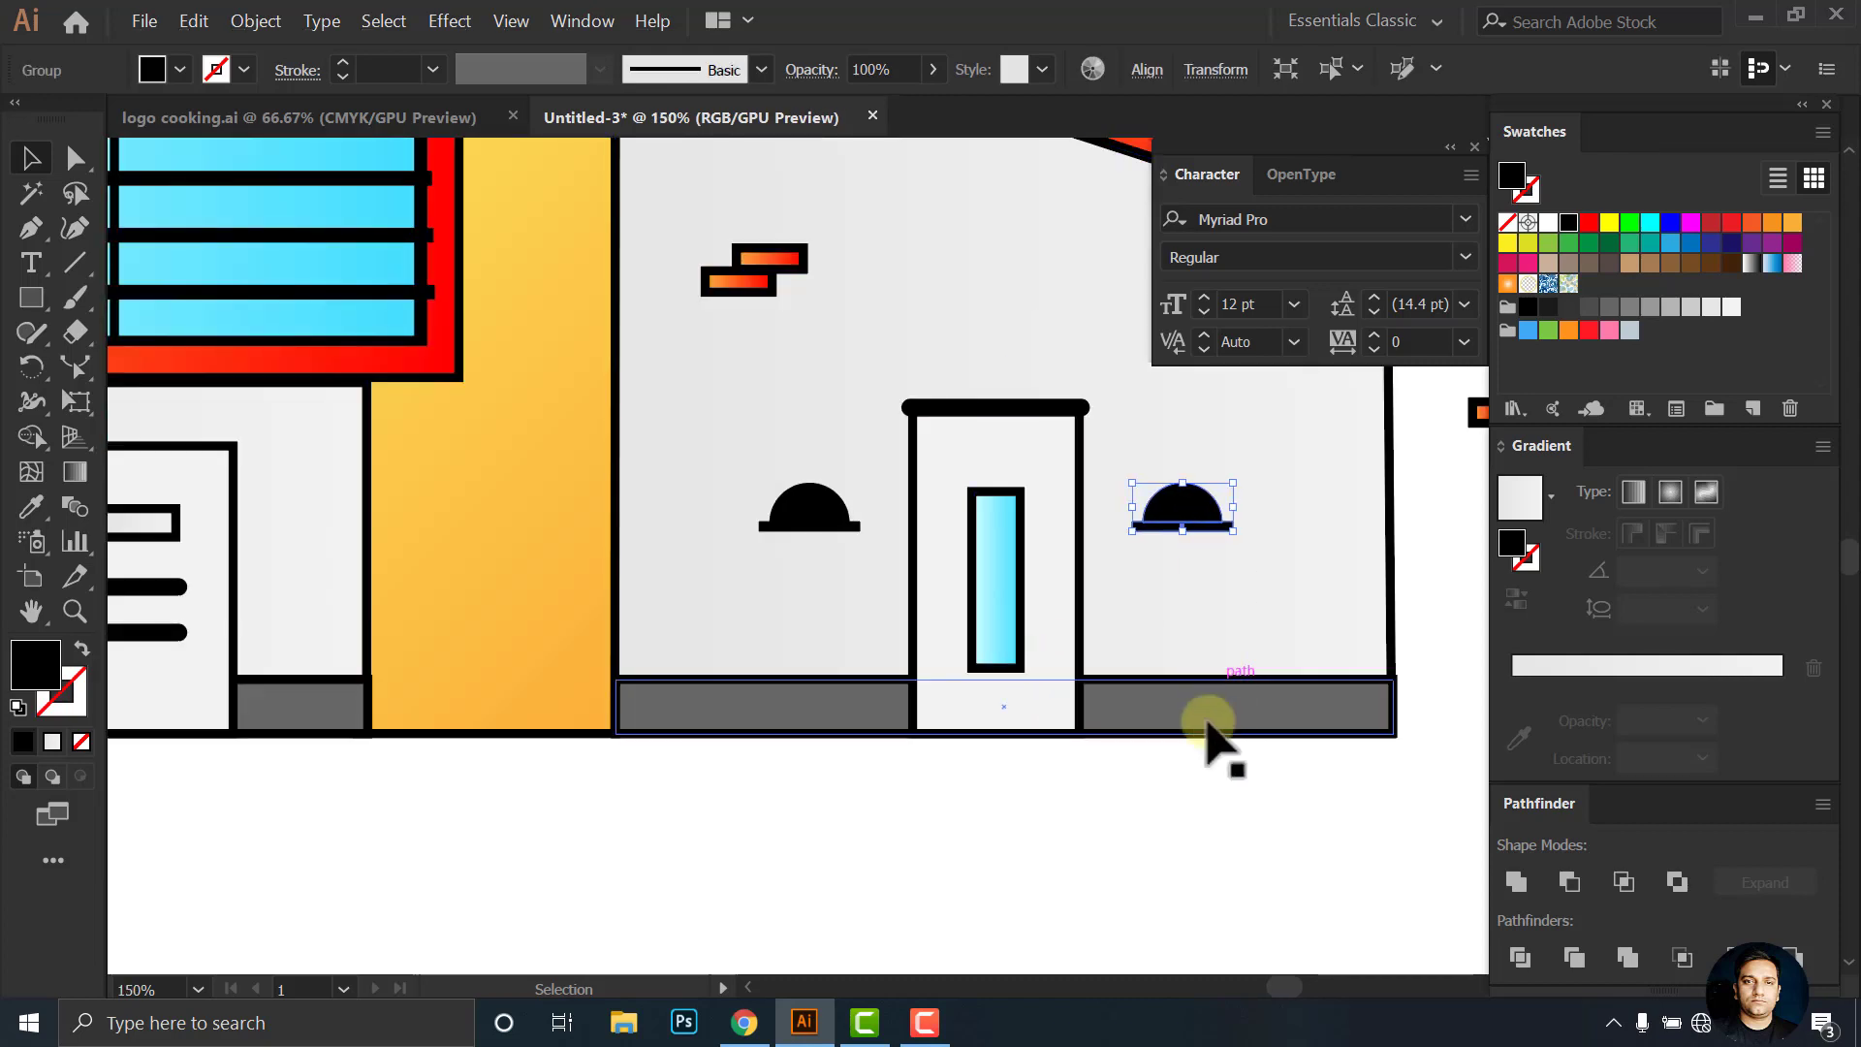
pyautogui.click(1206, 814)
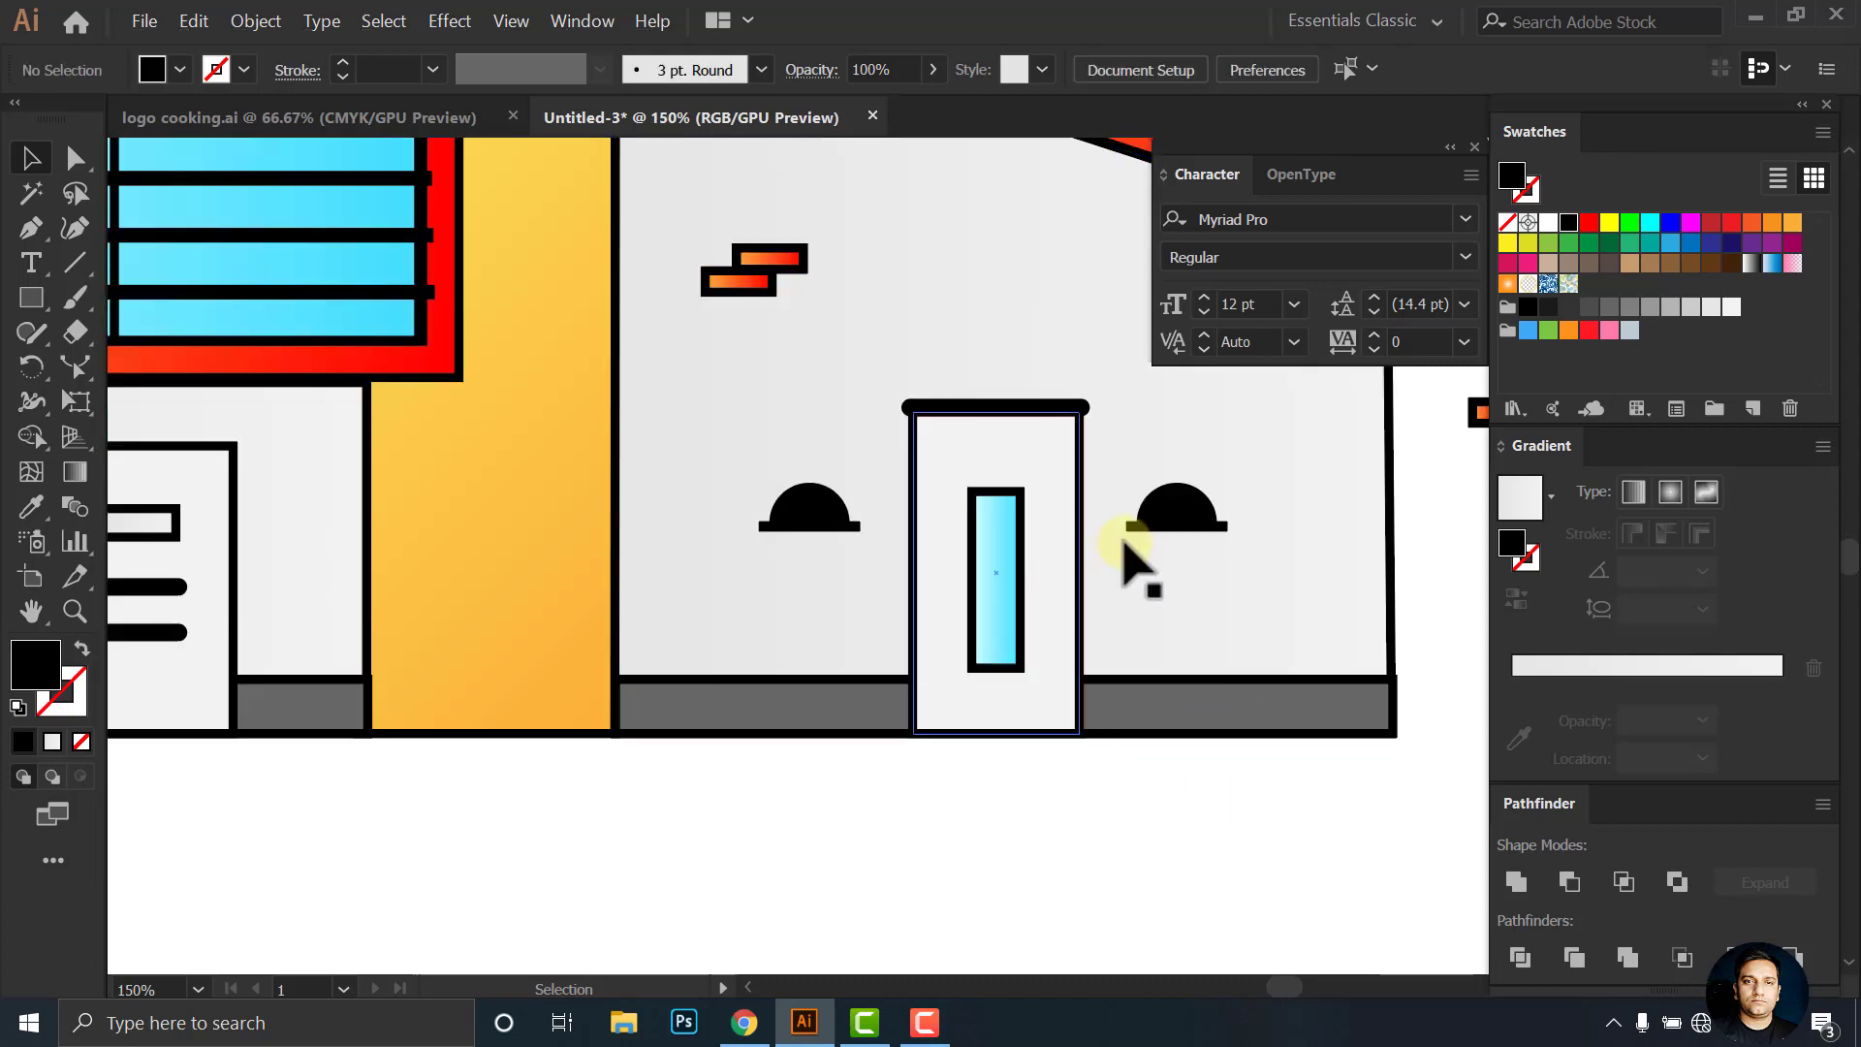
pyautogui.scroll(-2, 1009, 678)
pyautogui.moveTo(823, 513); pyautogui.dragTo(860, 566)
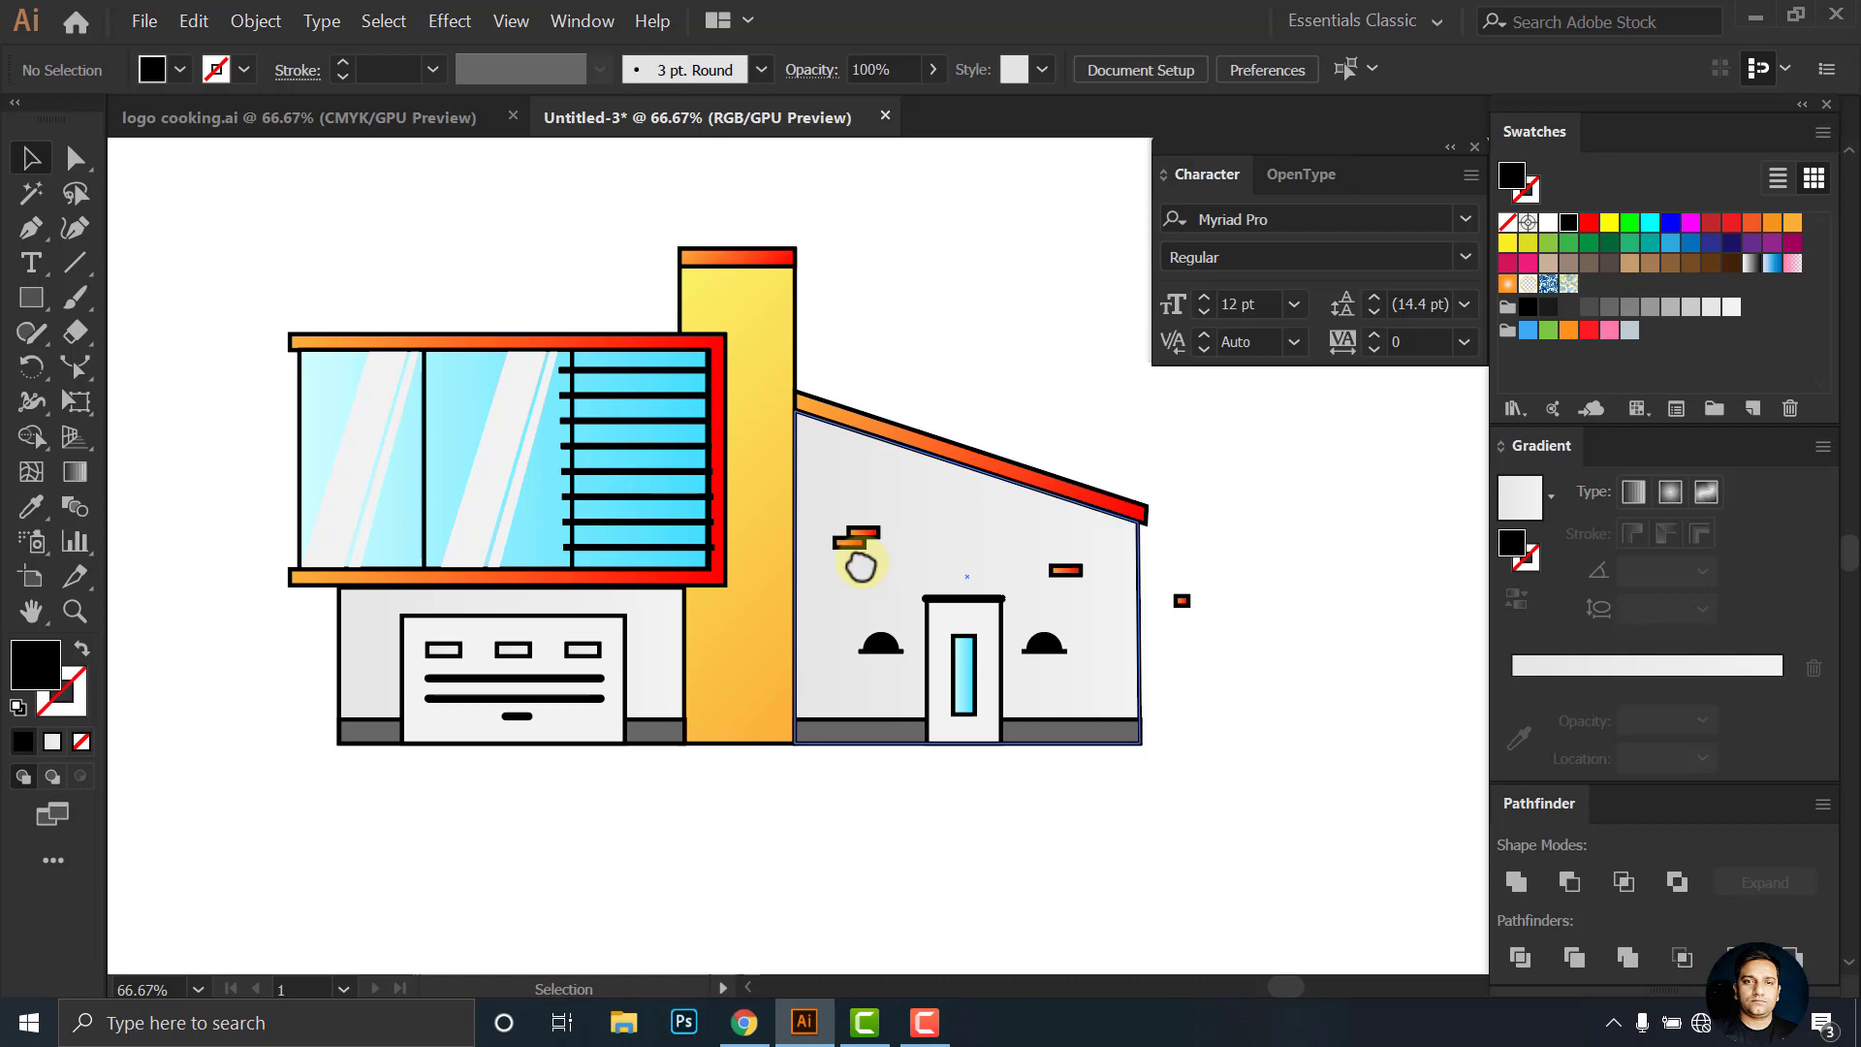
pyautogui.scroll(-2, 1202, 553)
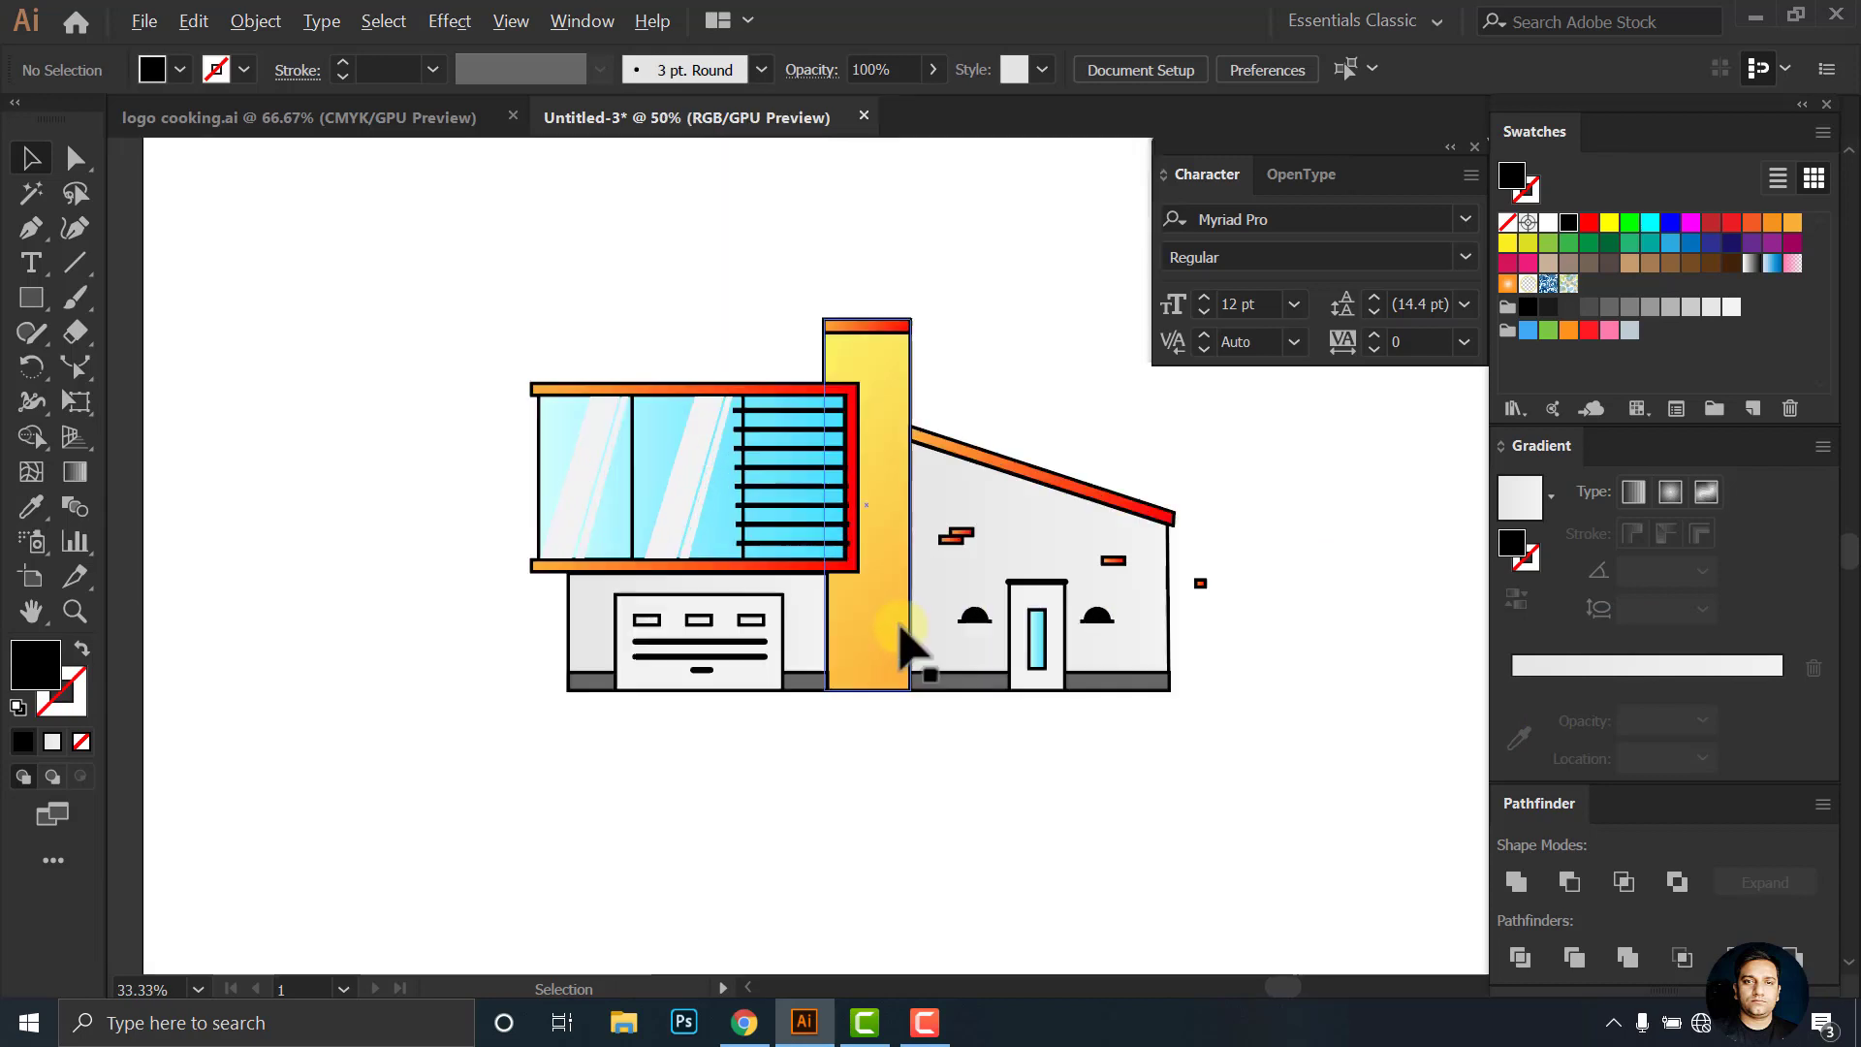
# Draw a long horizontal ground line with a black 7 pt stroke and move it up to the house base
pyautogui.moveTo(1031, 544); pyautogui.dragTo(948, 552)
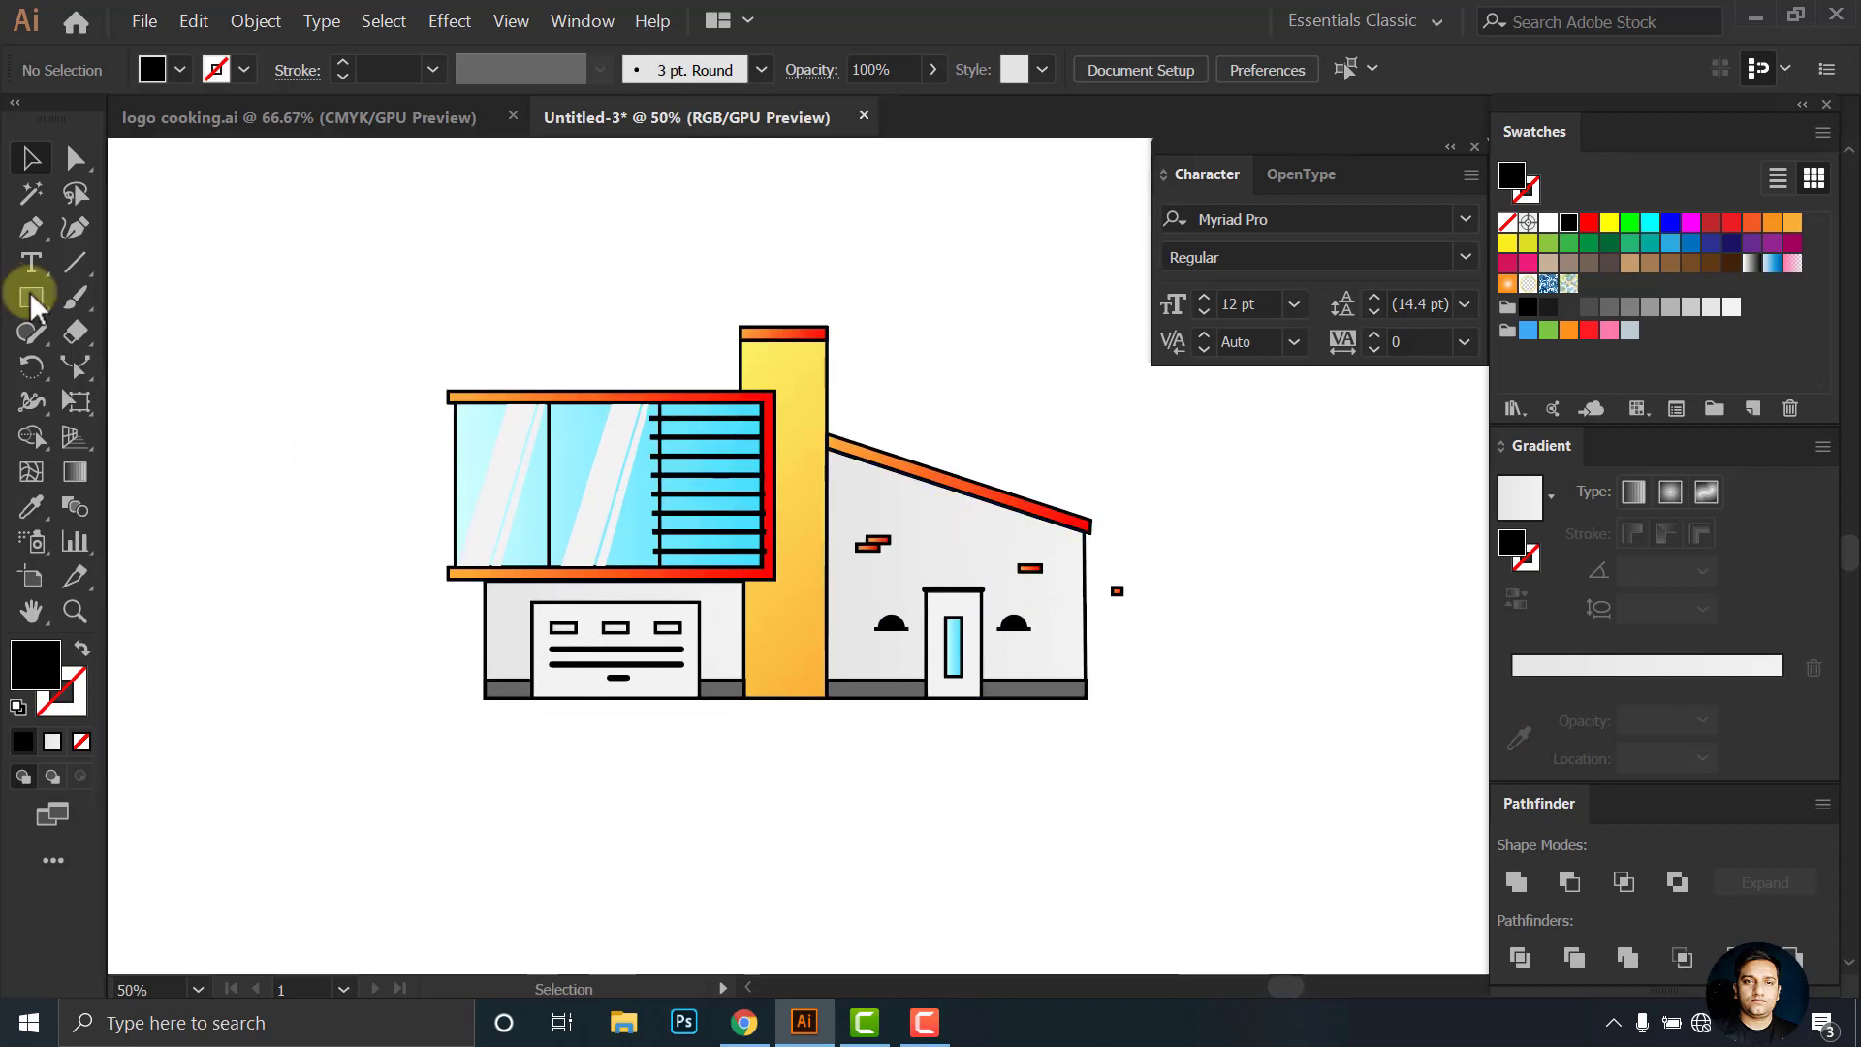
pyautogui.moveTo(261, 720); pyautogui.dragTo(1376, 803)
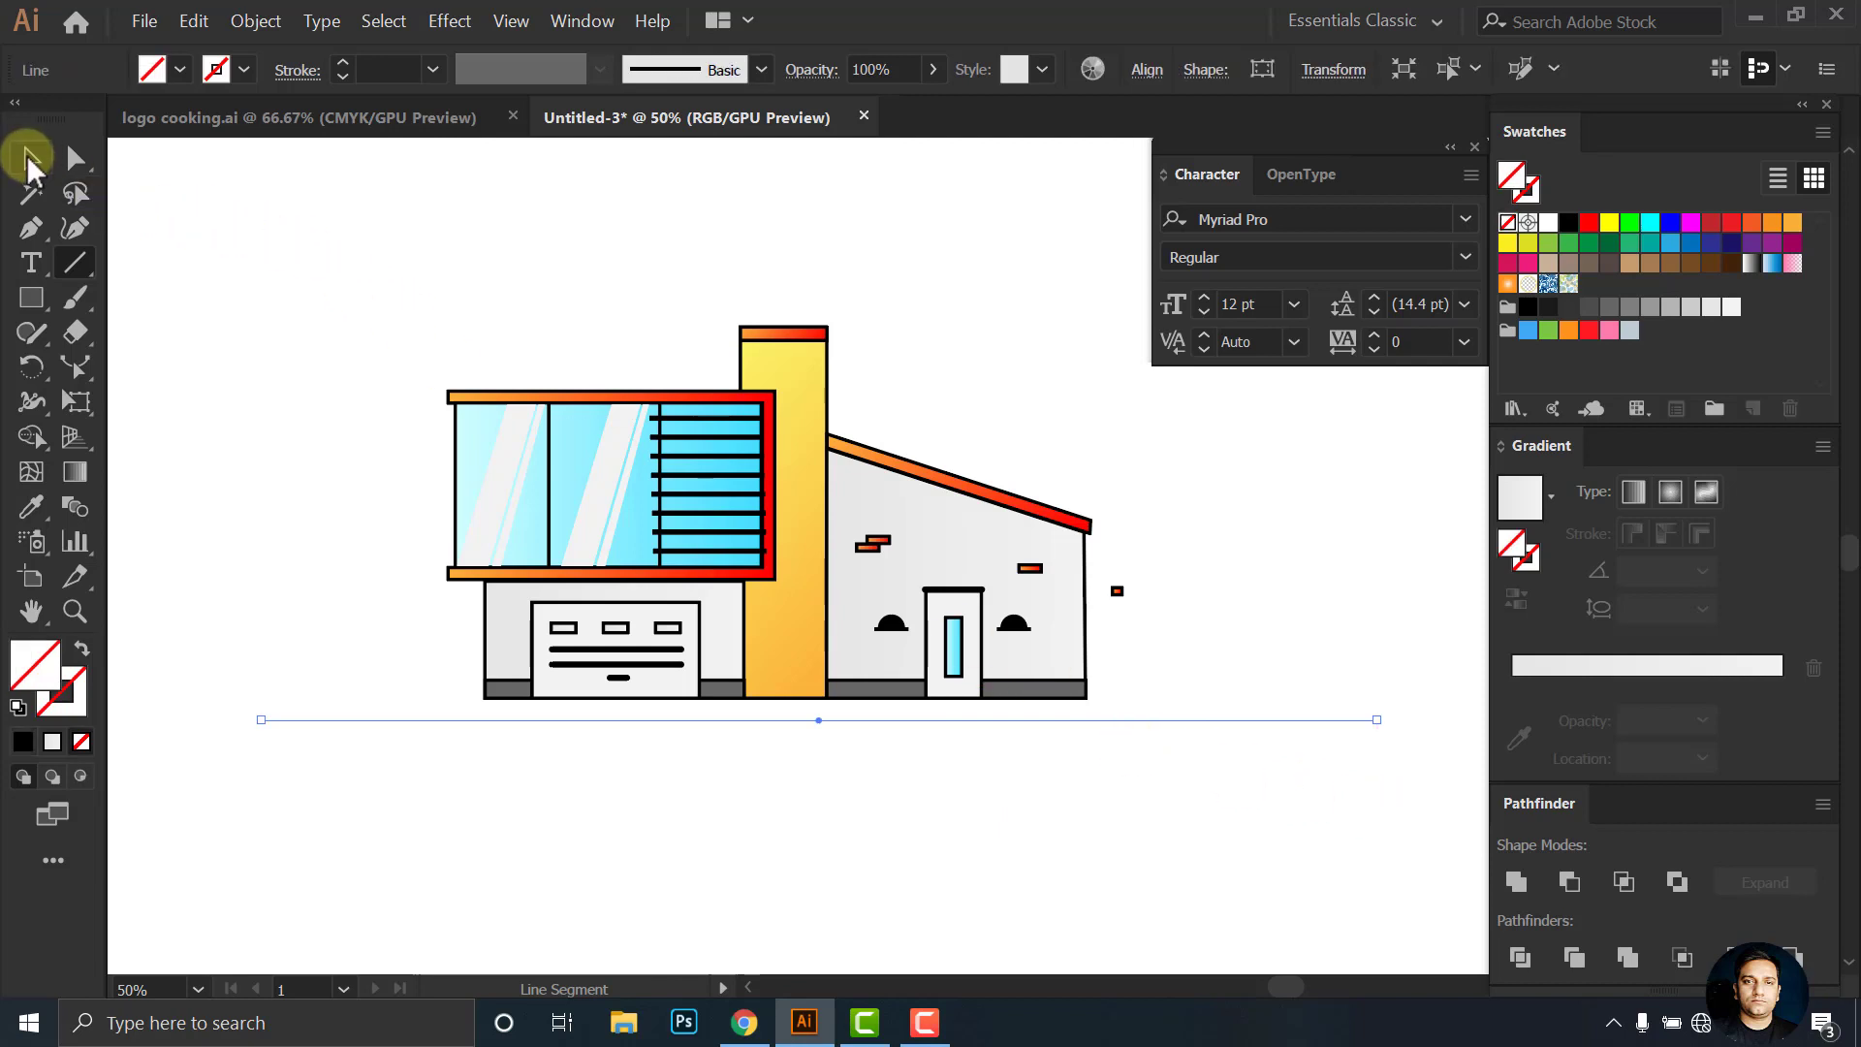
pyautogui.click(244, 69)
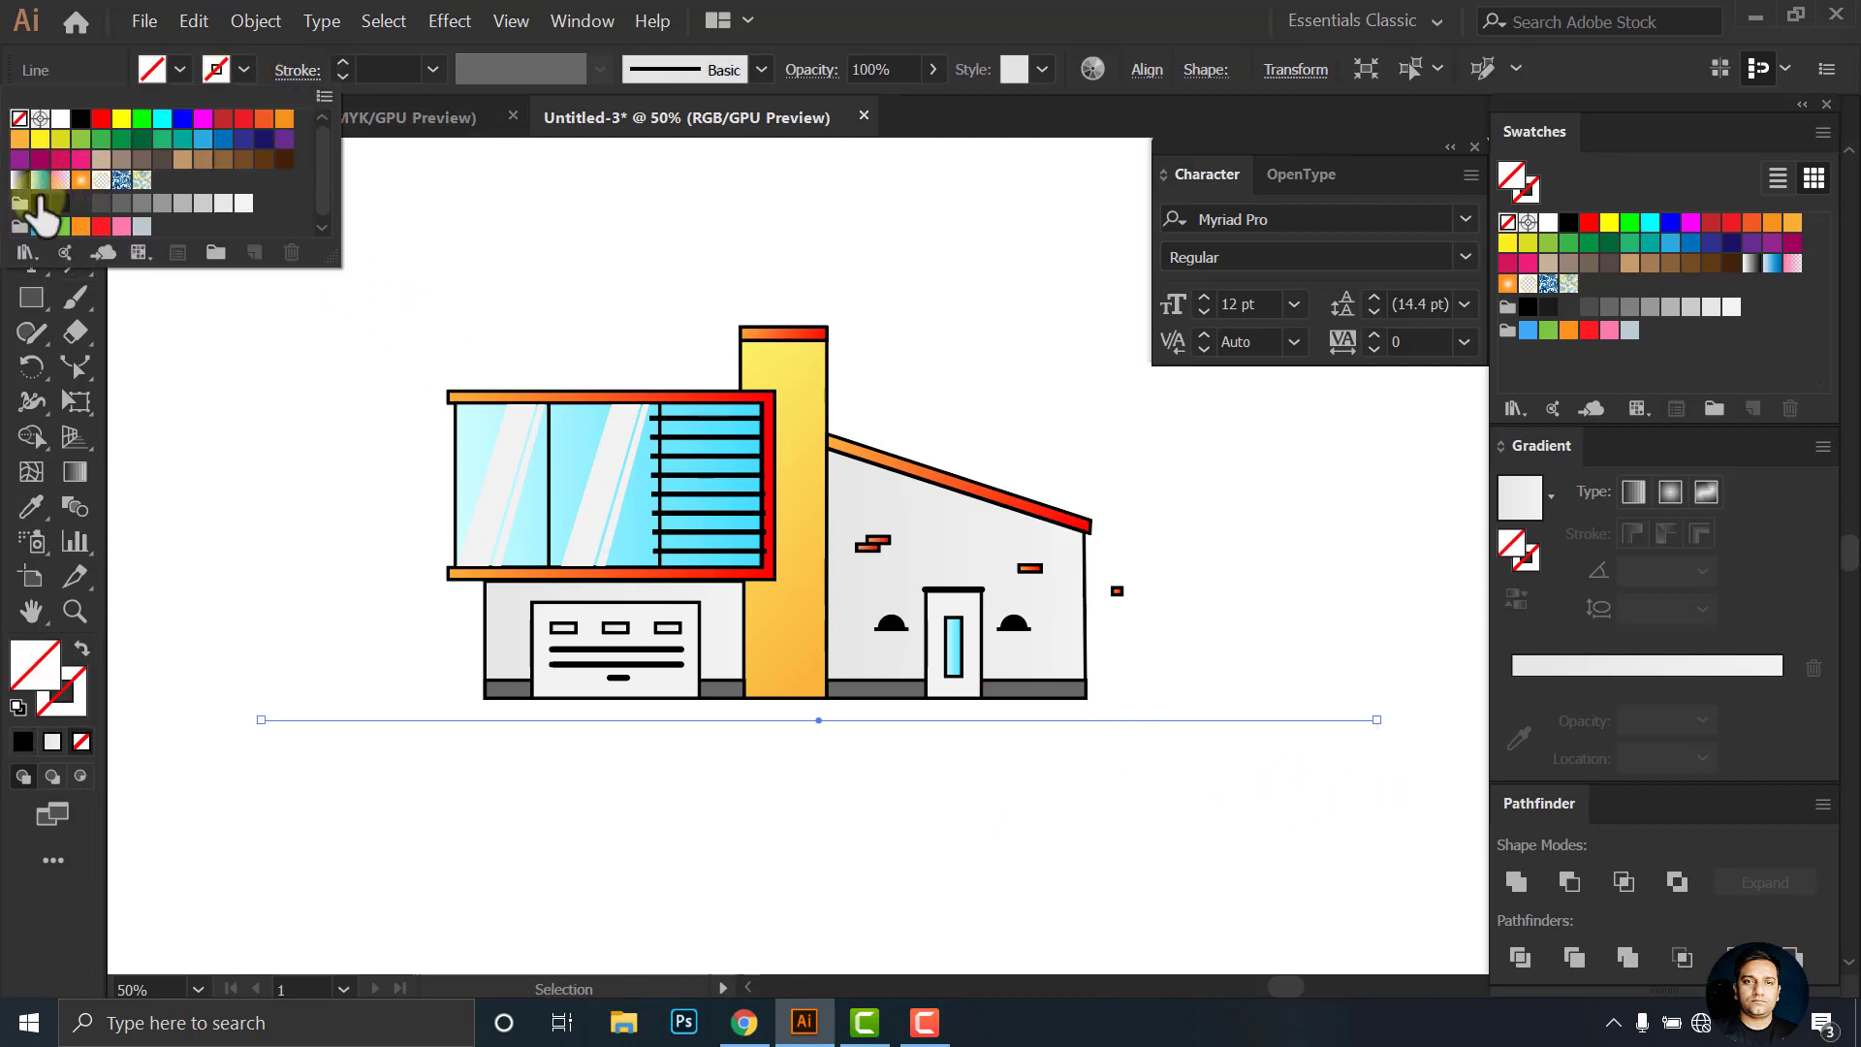
pyautogui.click(40, 202)
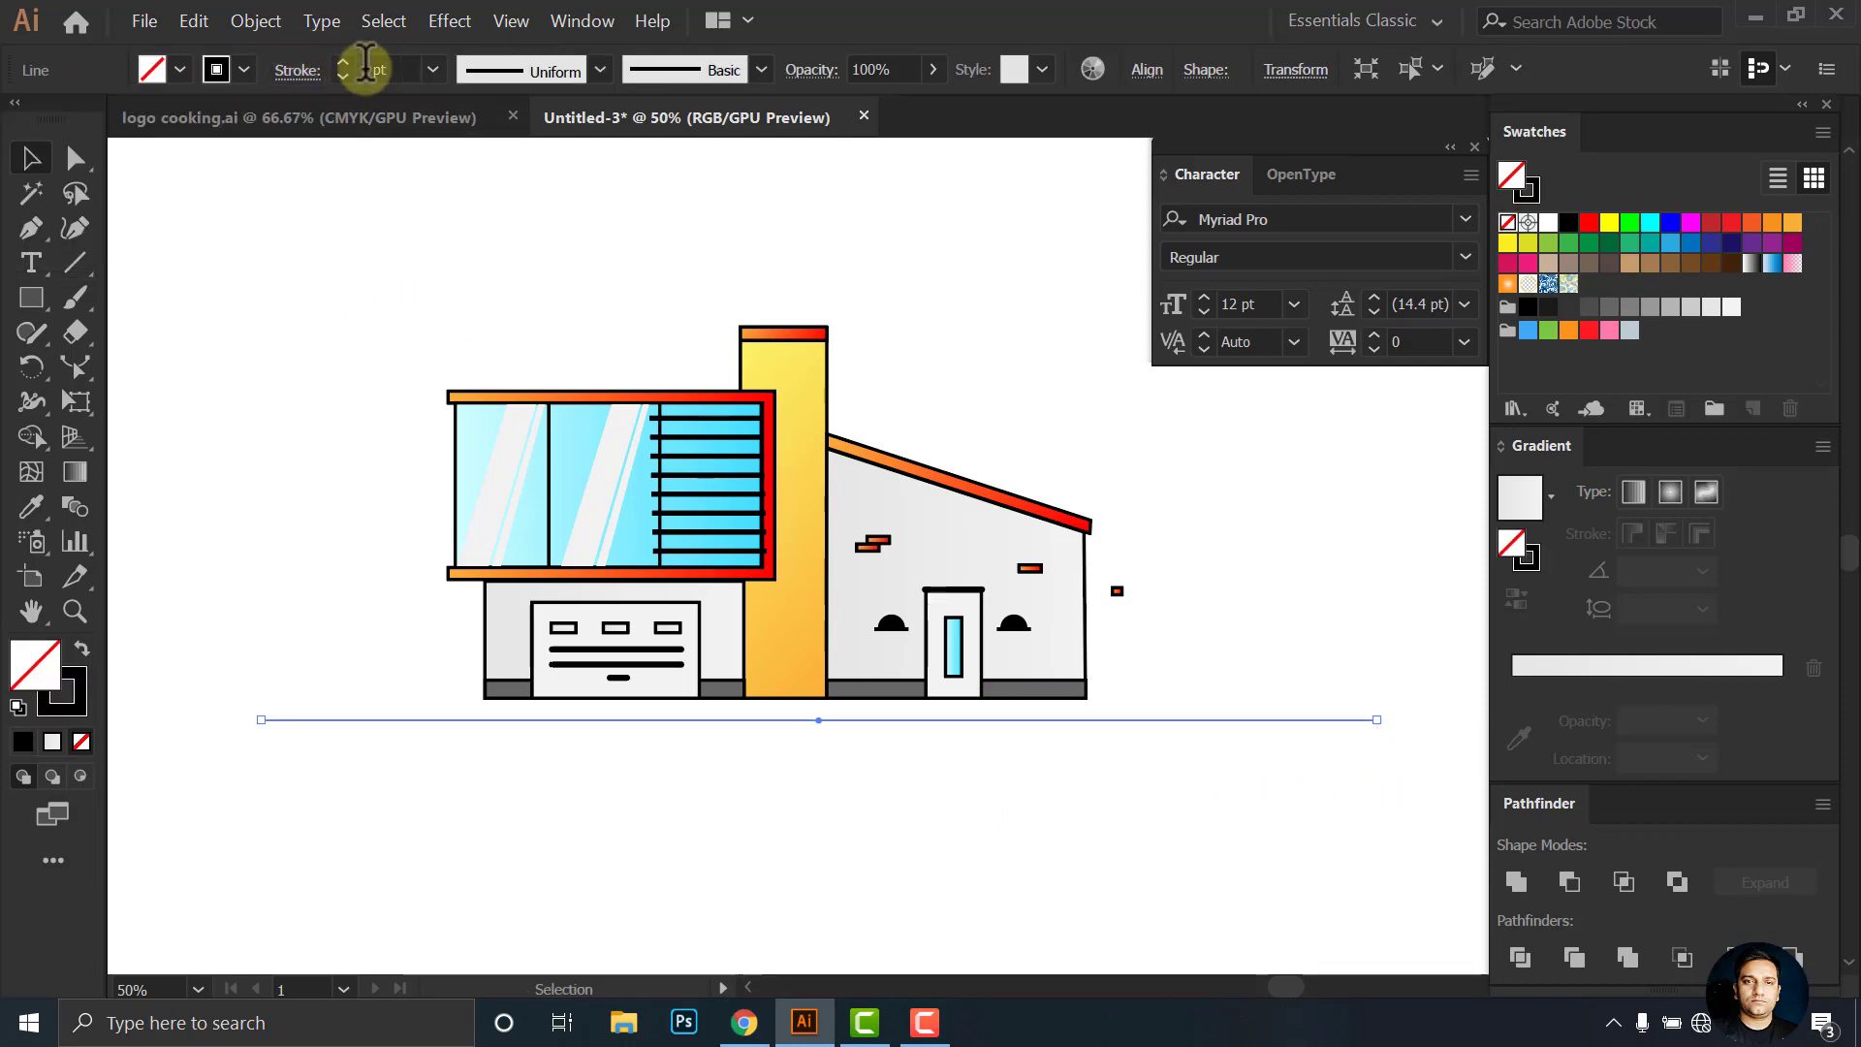
pyautogui.press('Return')
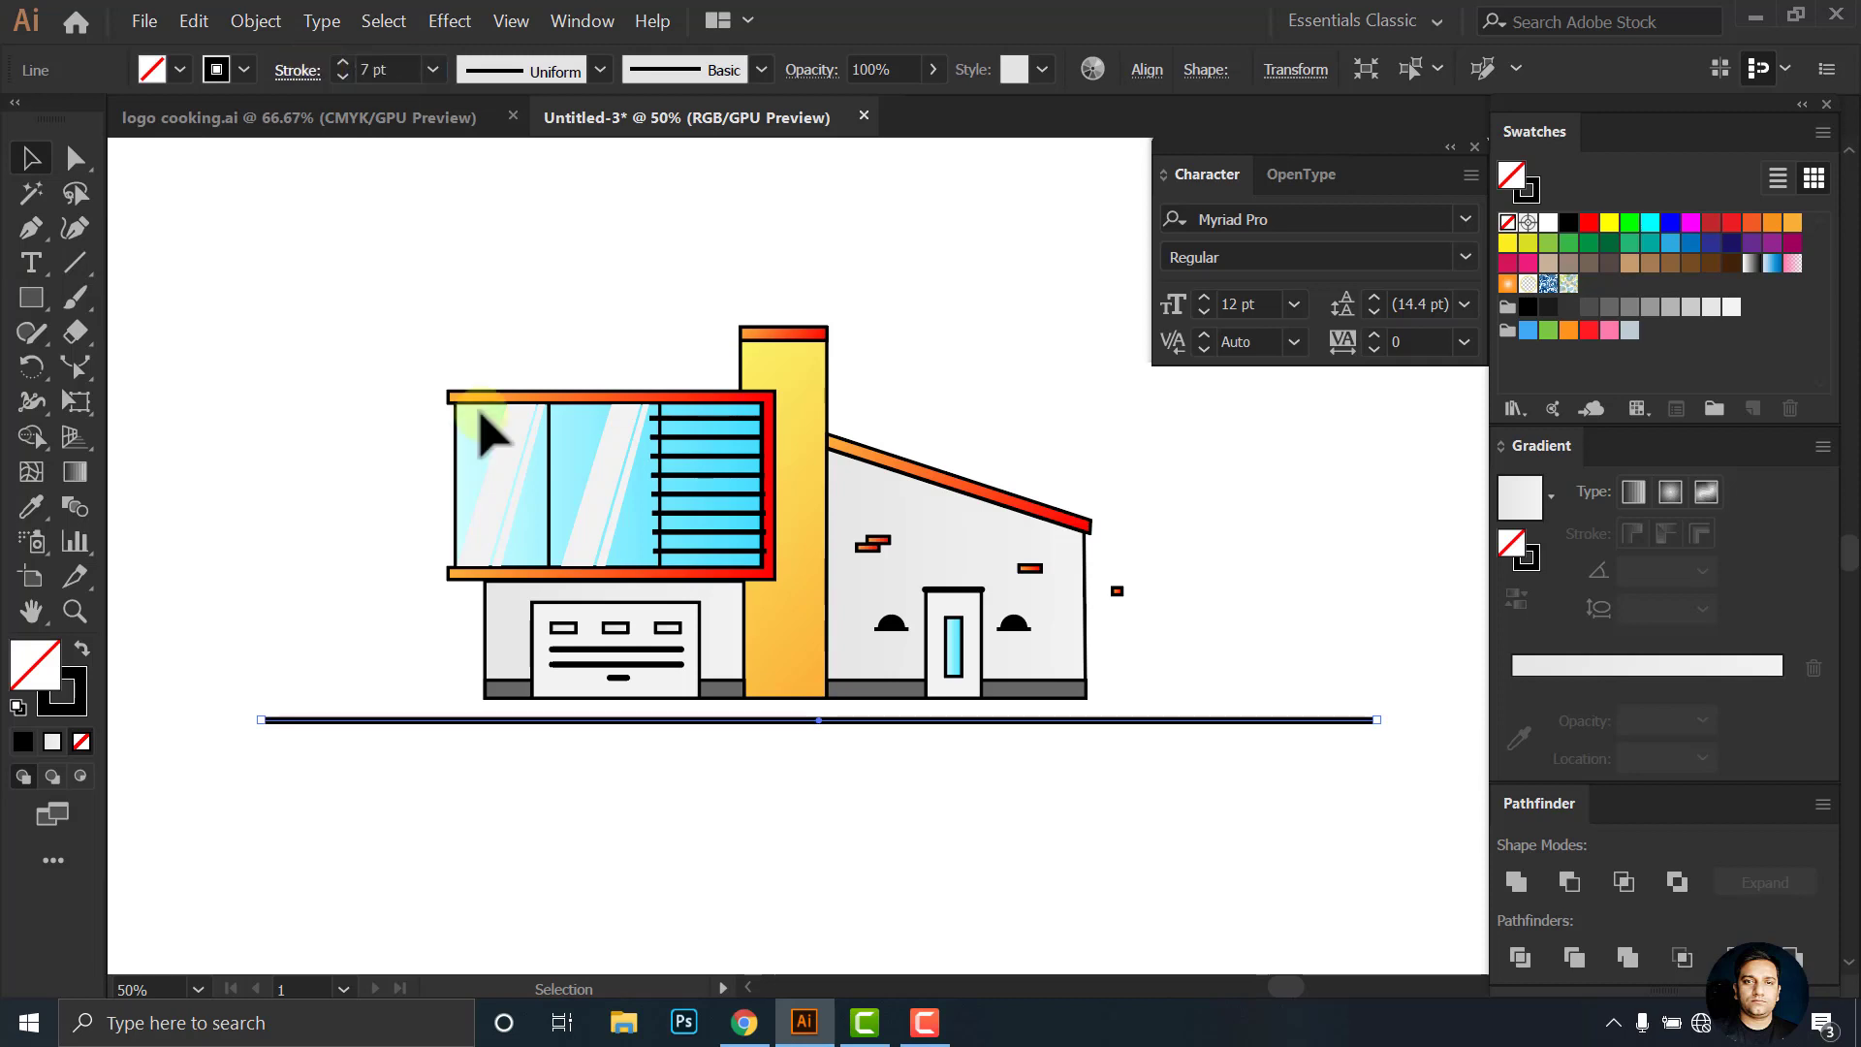
pyautogui.scroll(4, 824, 722)
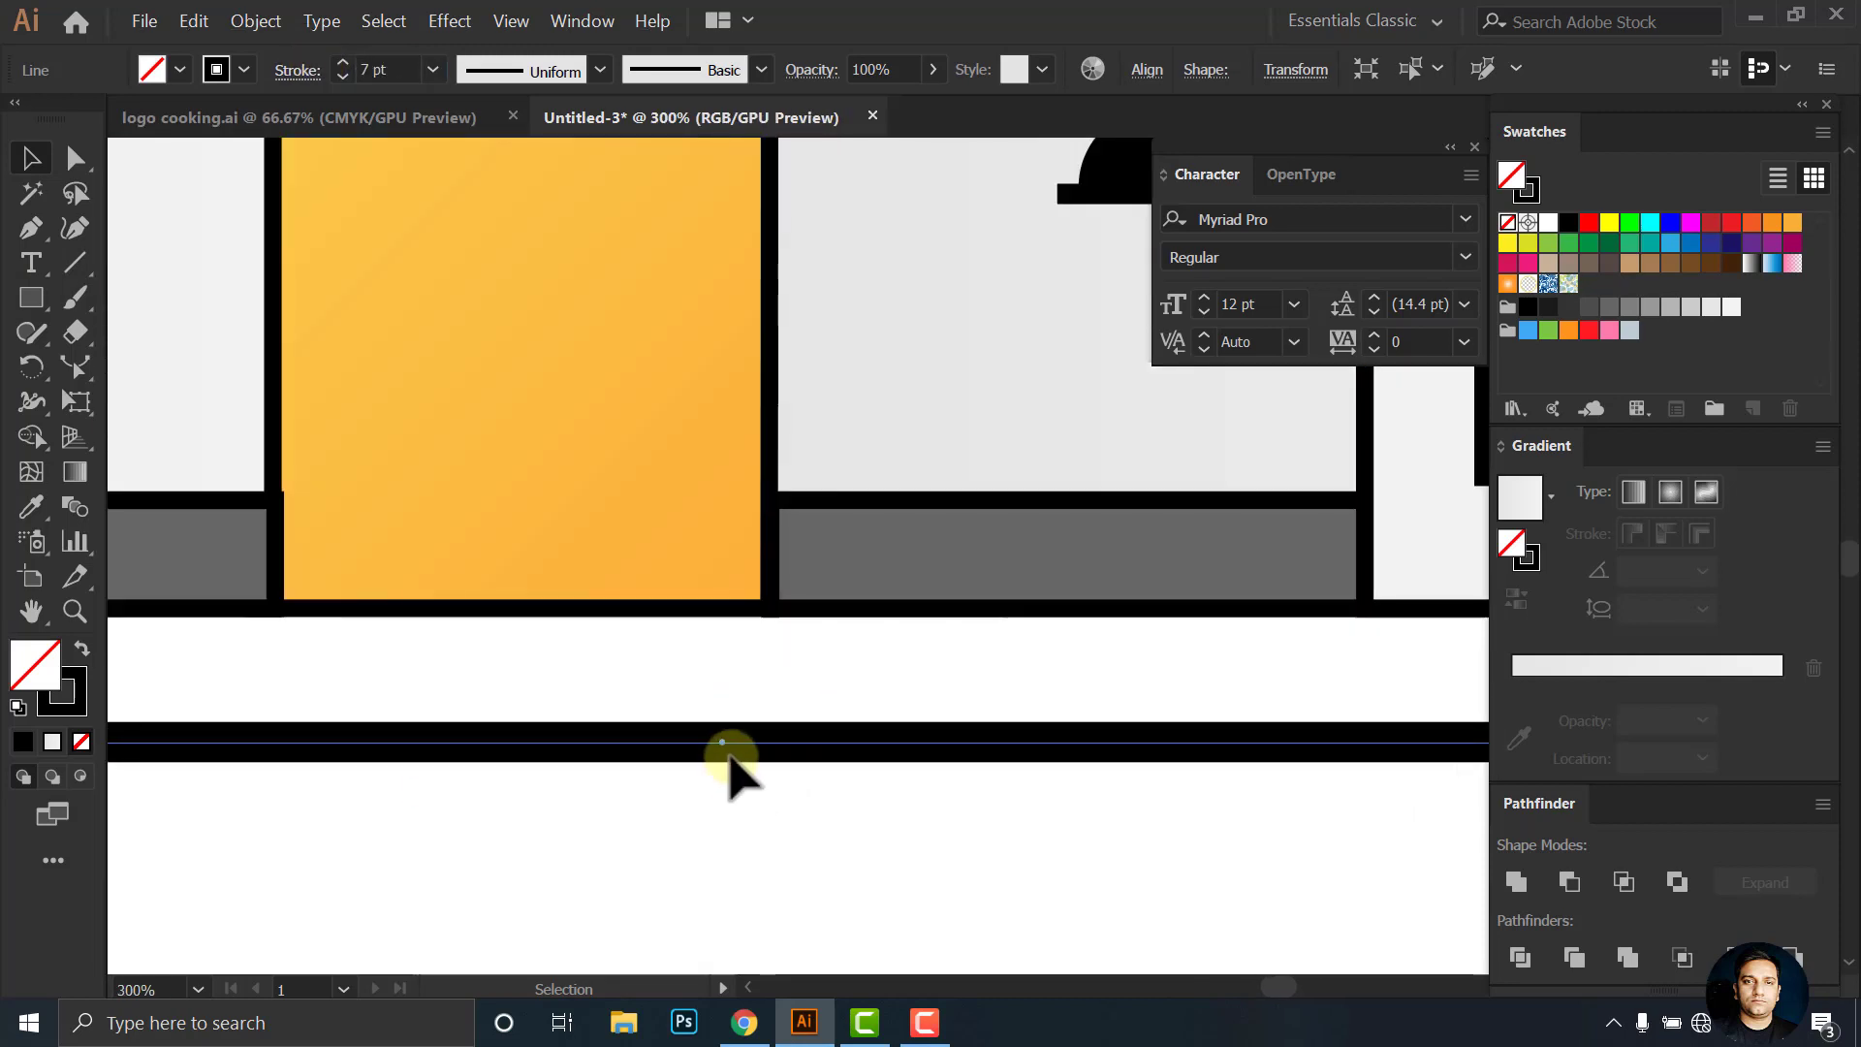
pyautogui.moveTo(729, 756); pyautogui.dragTo(694, 606)
pyautogui.scroll(-3, 833, 747)
pyautogui.scroll(-2, 873, 747)
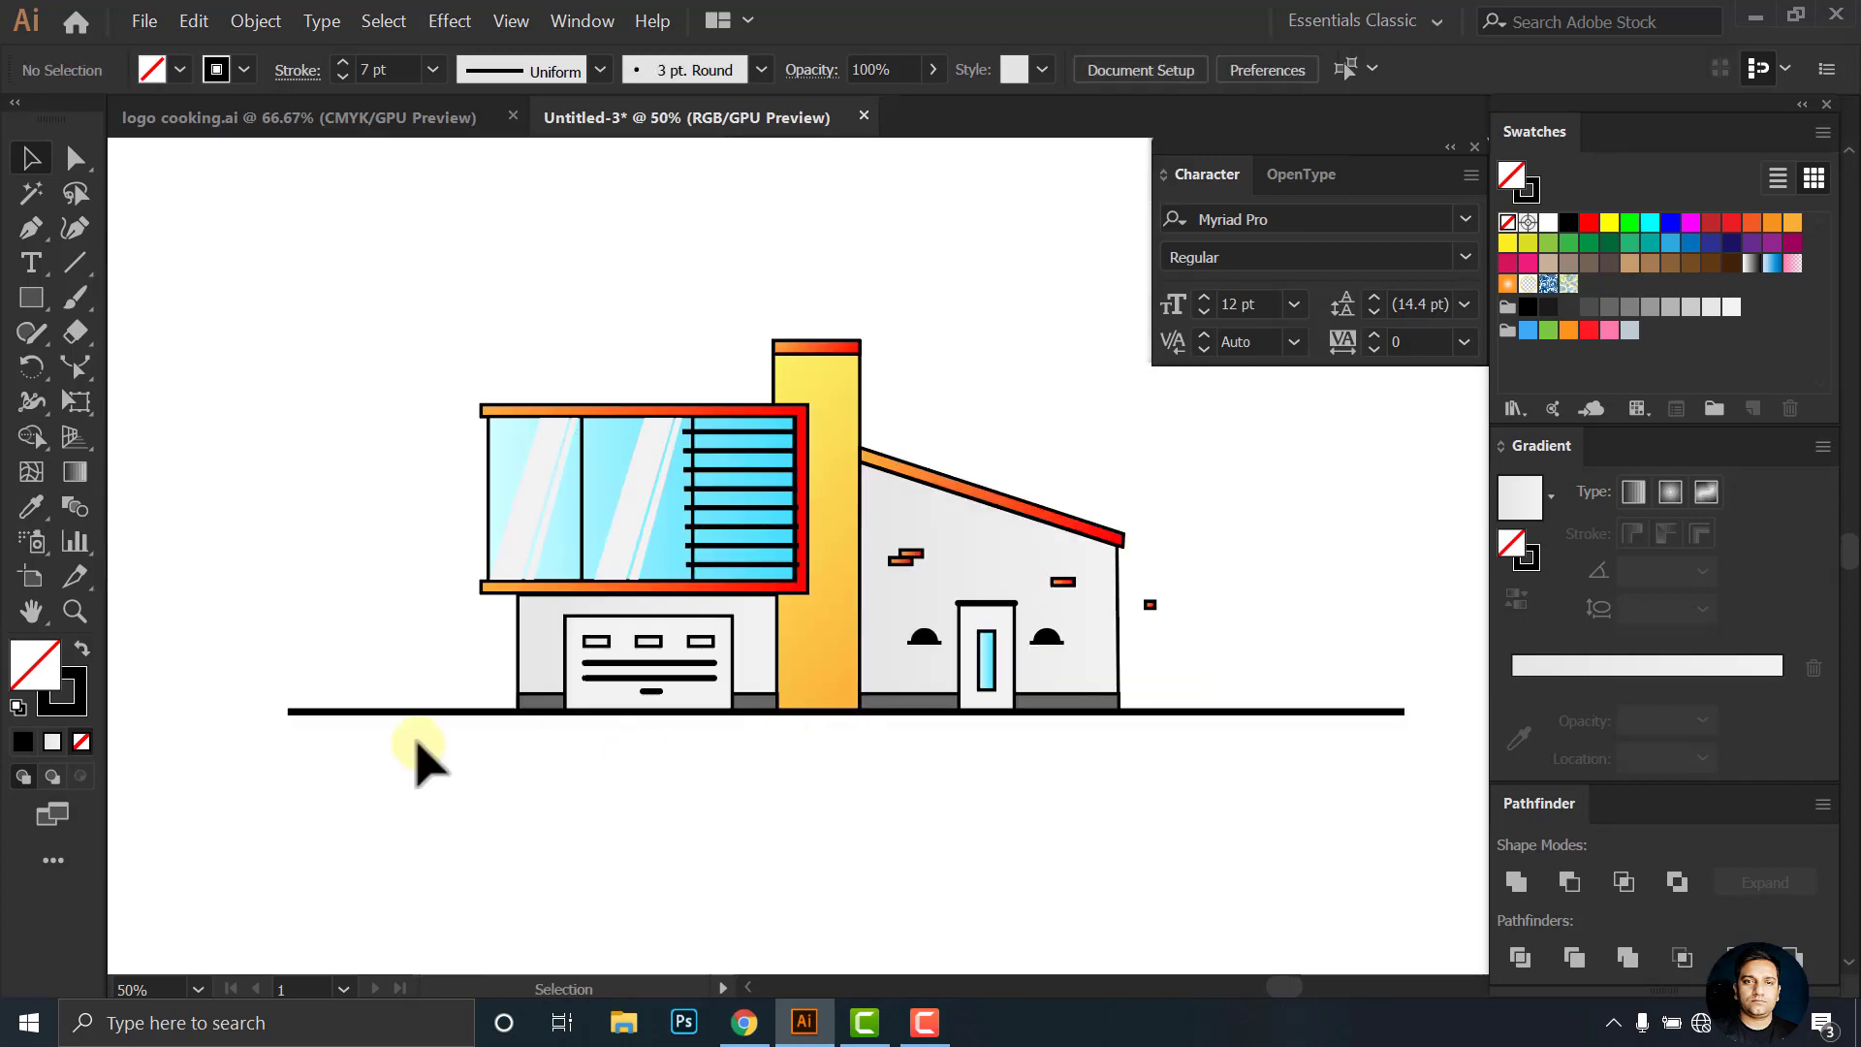
# Draw a rectangle pot below the house and round its bottom corners into a U shape
pyautogui.scroll(4, 785, 766)
pyautogui.click(31, 298)
pyautogui.moveTo(401, 465); pyautogui.dragTo(565, 663)
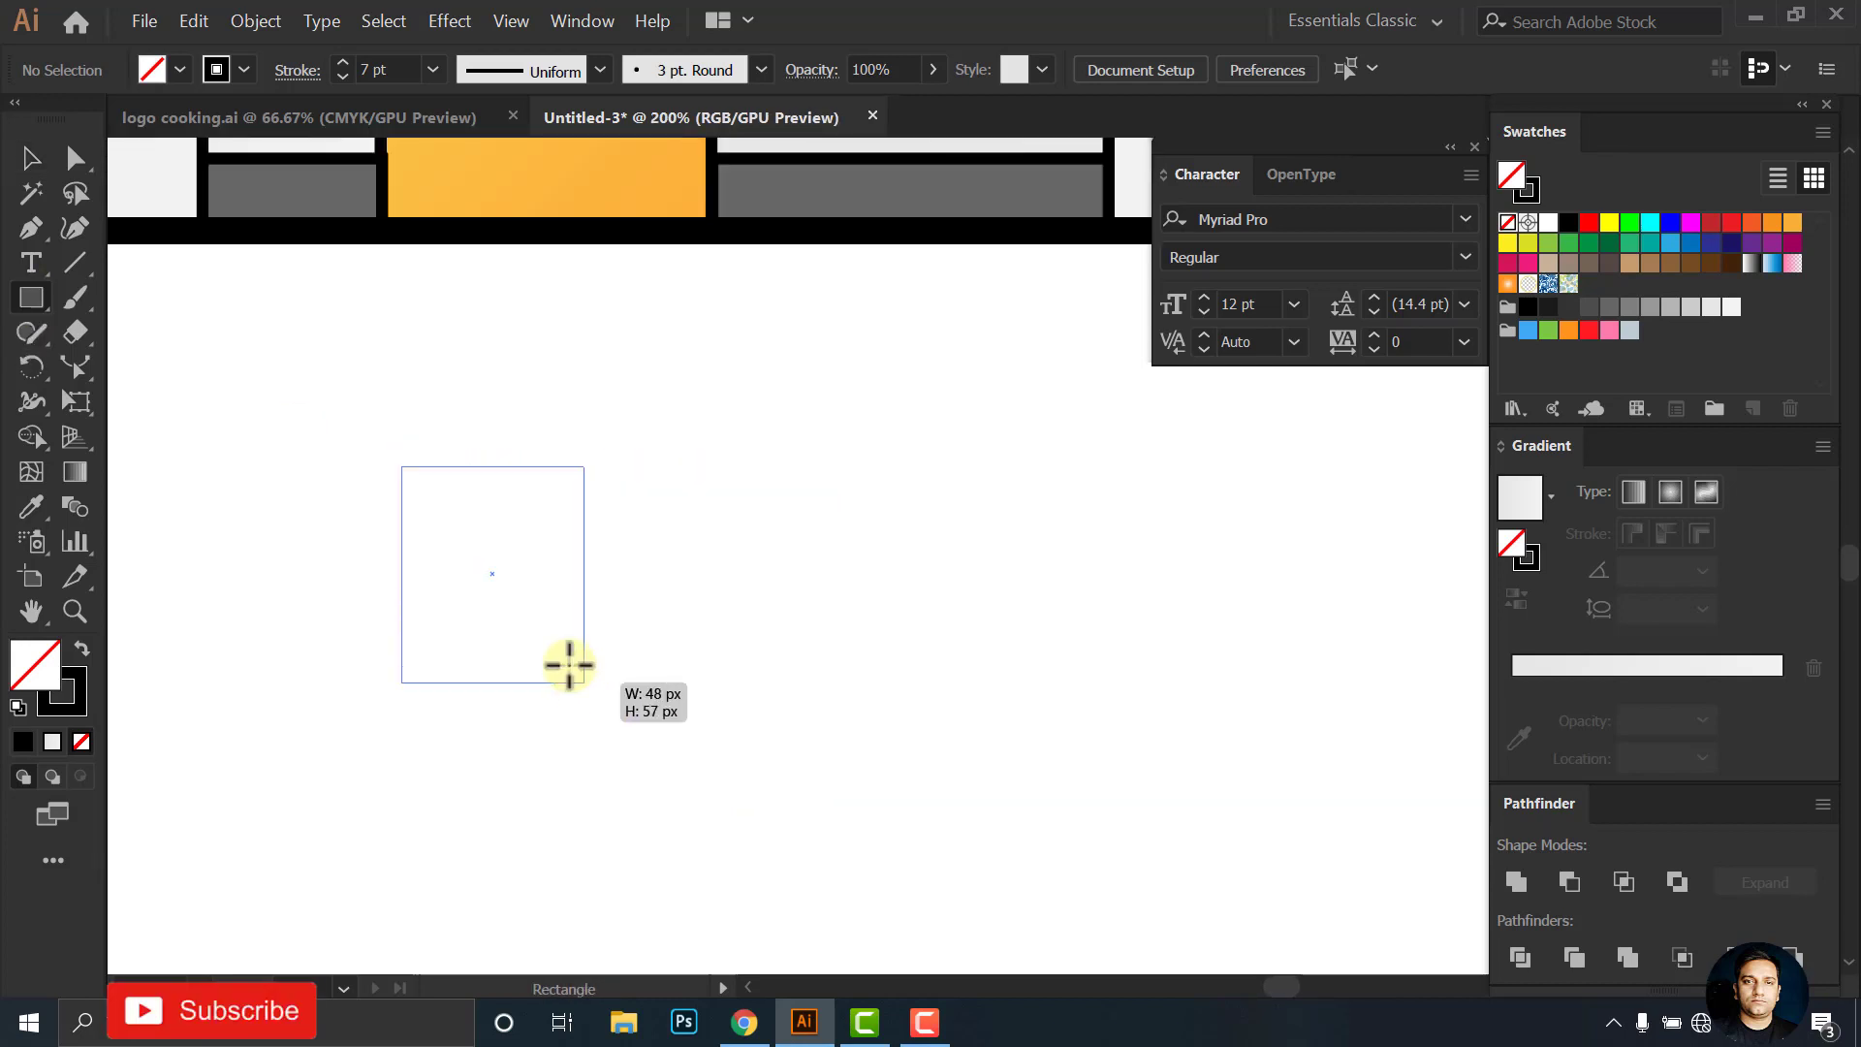
pyautogui.click(94, 161)
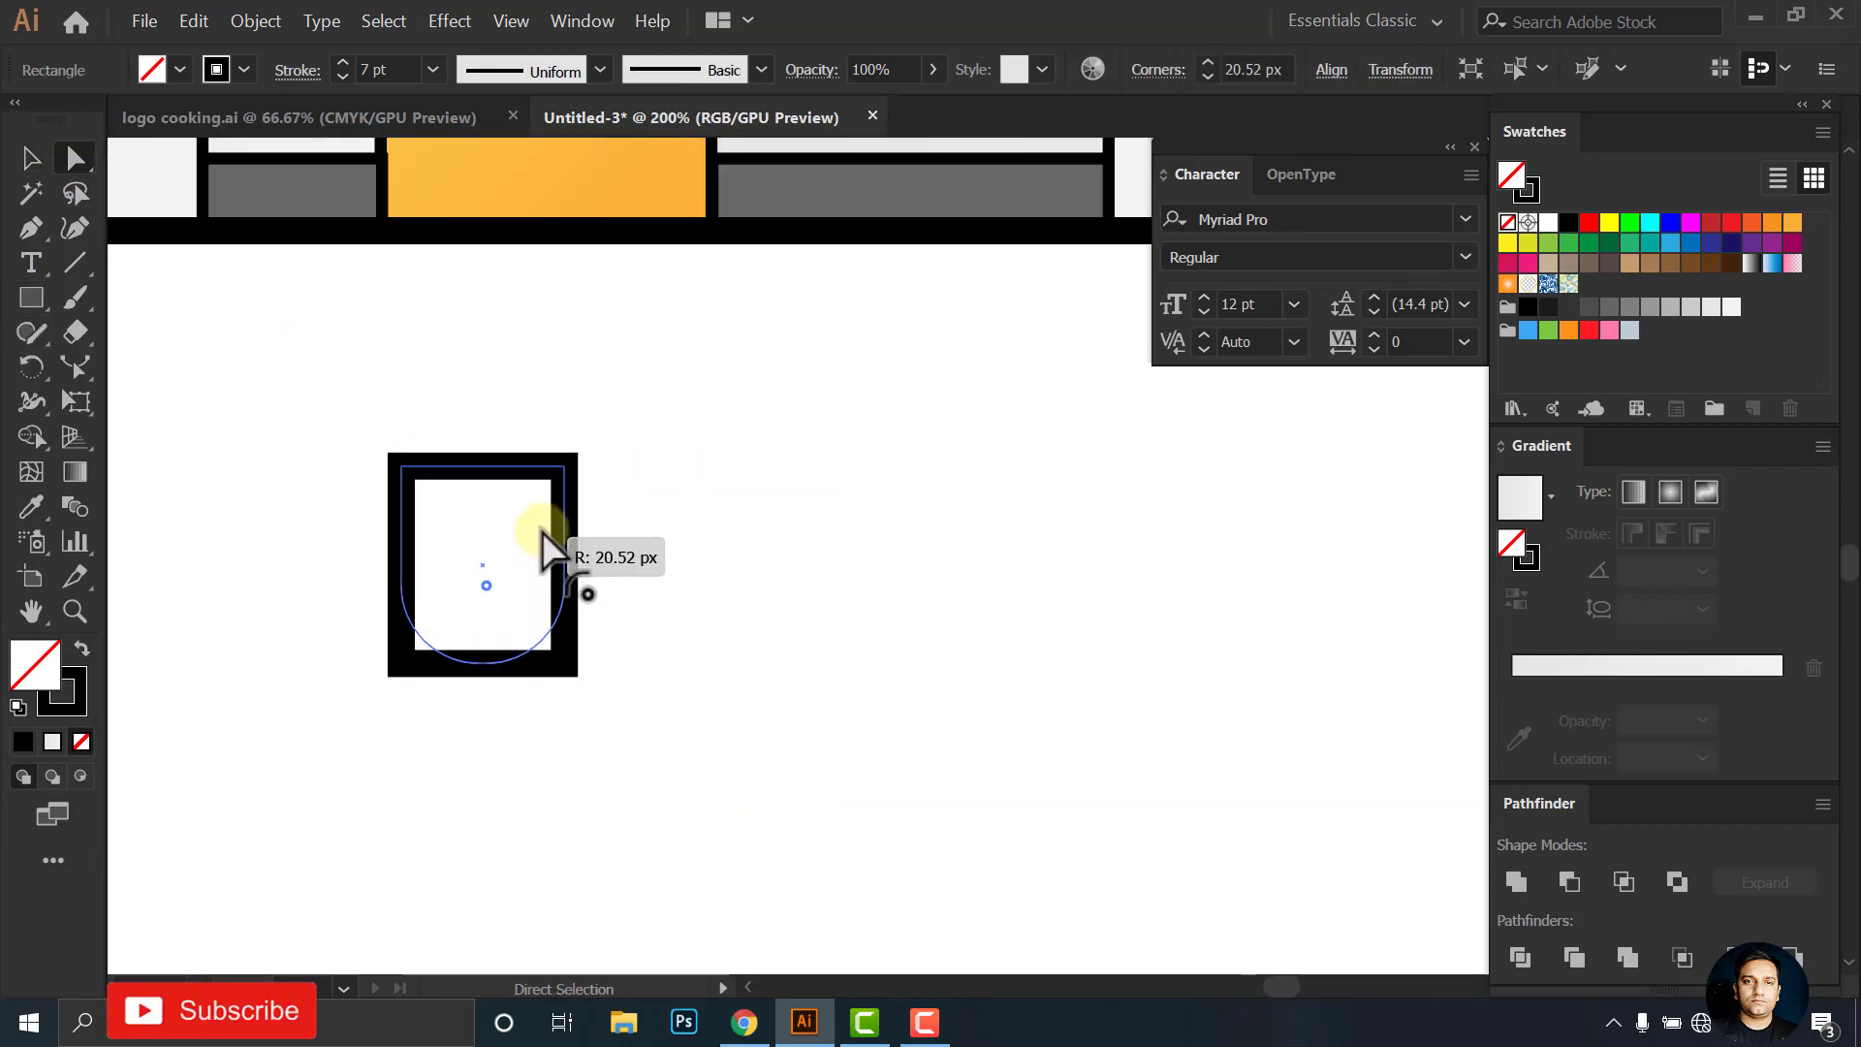
pyautogui.moveTo(543, 531)
pyautogui.mouseDown()
pyautogui.moveTo(523, 505)
pyautogui.moveTo(598, 773)
pyautogui.mouseUp()
pyautogui.click(31, 157)
pyautogui.click(734, 735)
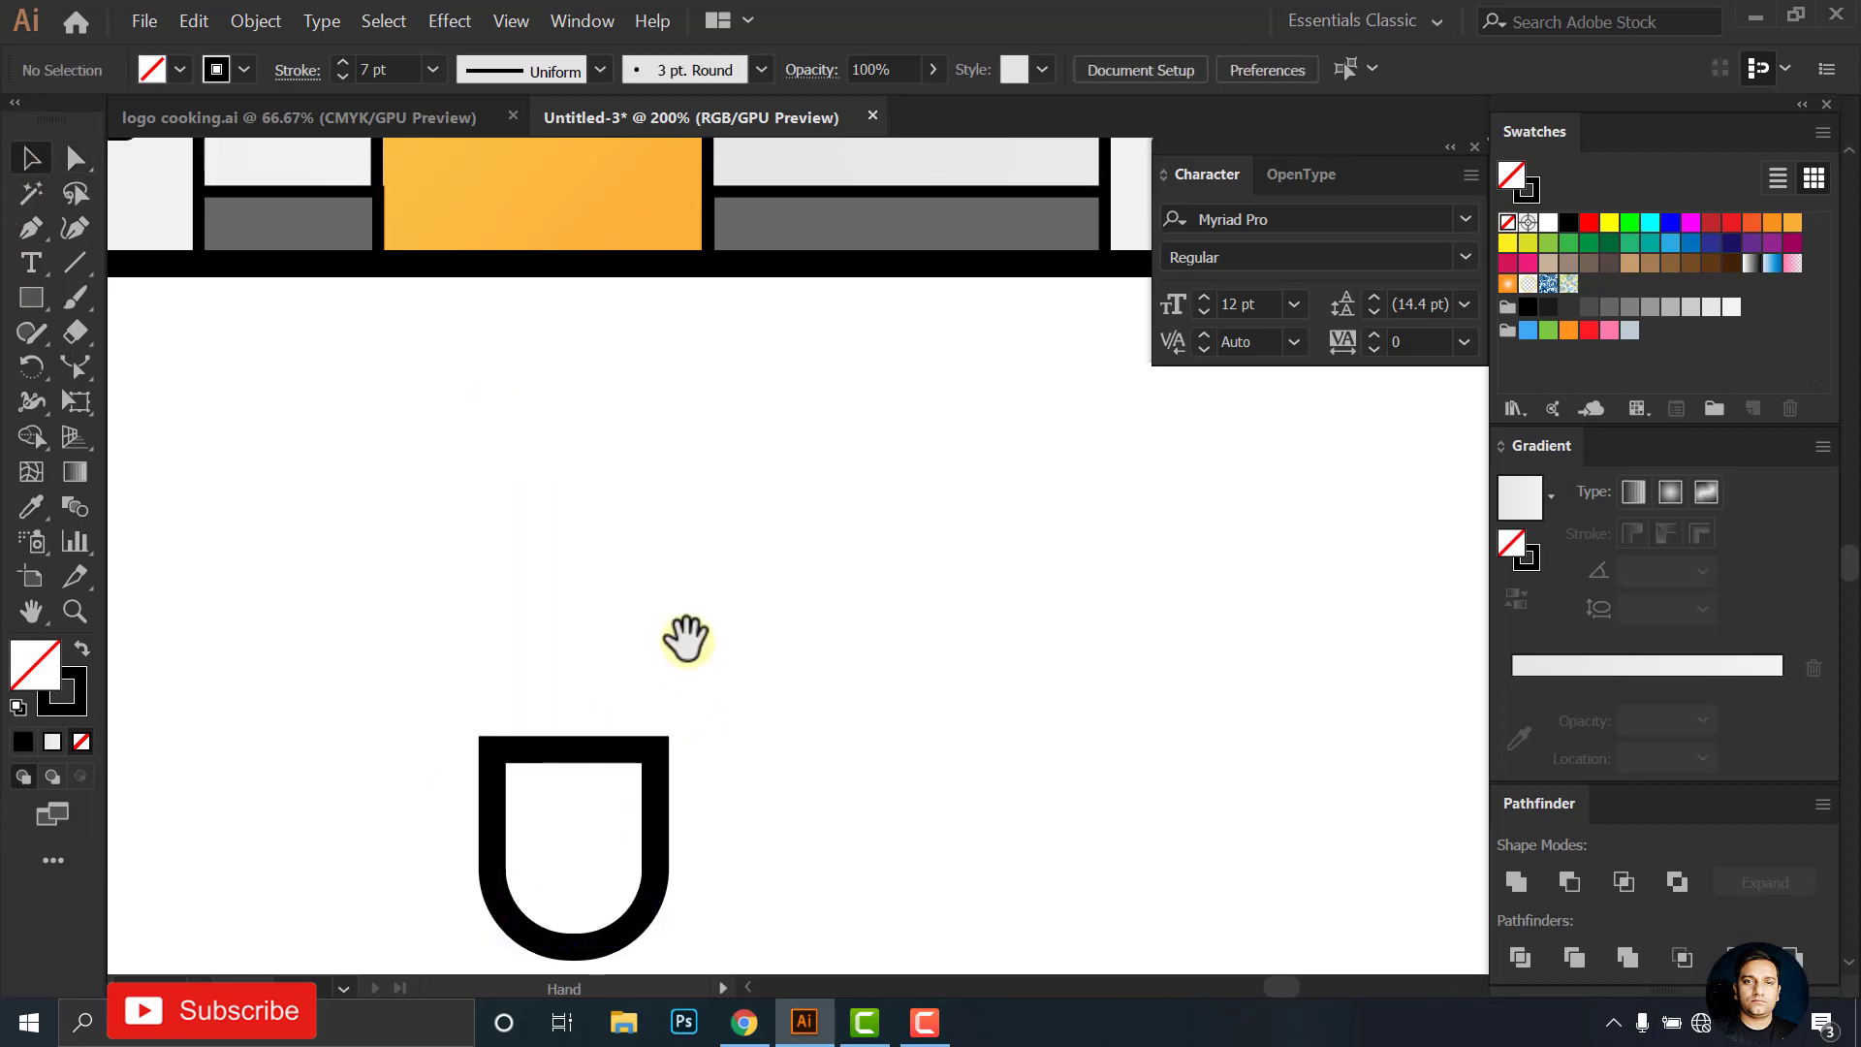
# Draw a circle above-left of the pot, fill it green and remove its outline
pyautogui.moveTo(686, 636); pyautogui.dragTo(748, 634)
pyautogui.moveTo(31, 298); pyautogui.dragTo(97, 337)
pyautogui.click(162, 368)
pyautogui.moveTo(312, 562); pyautogui.dragTo(456, 665)
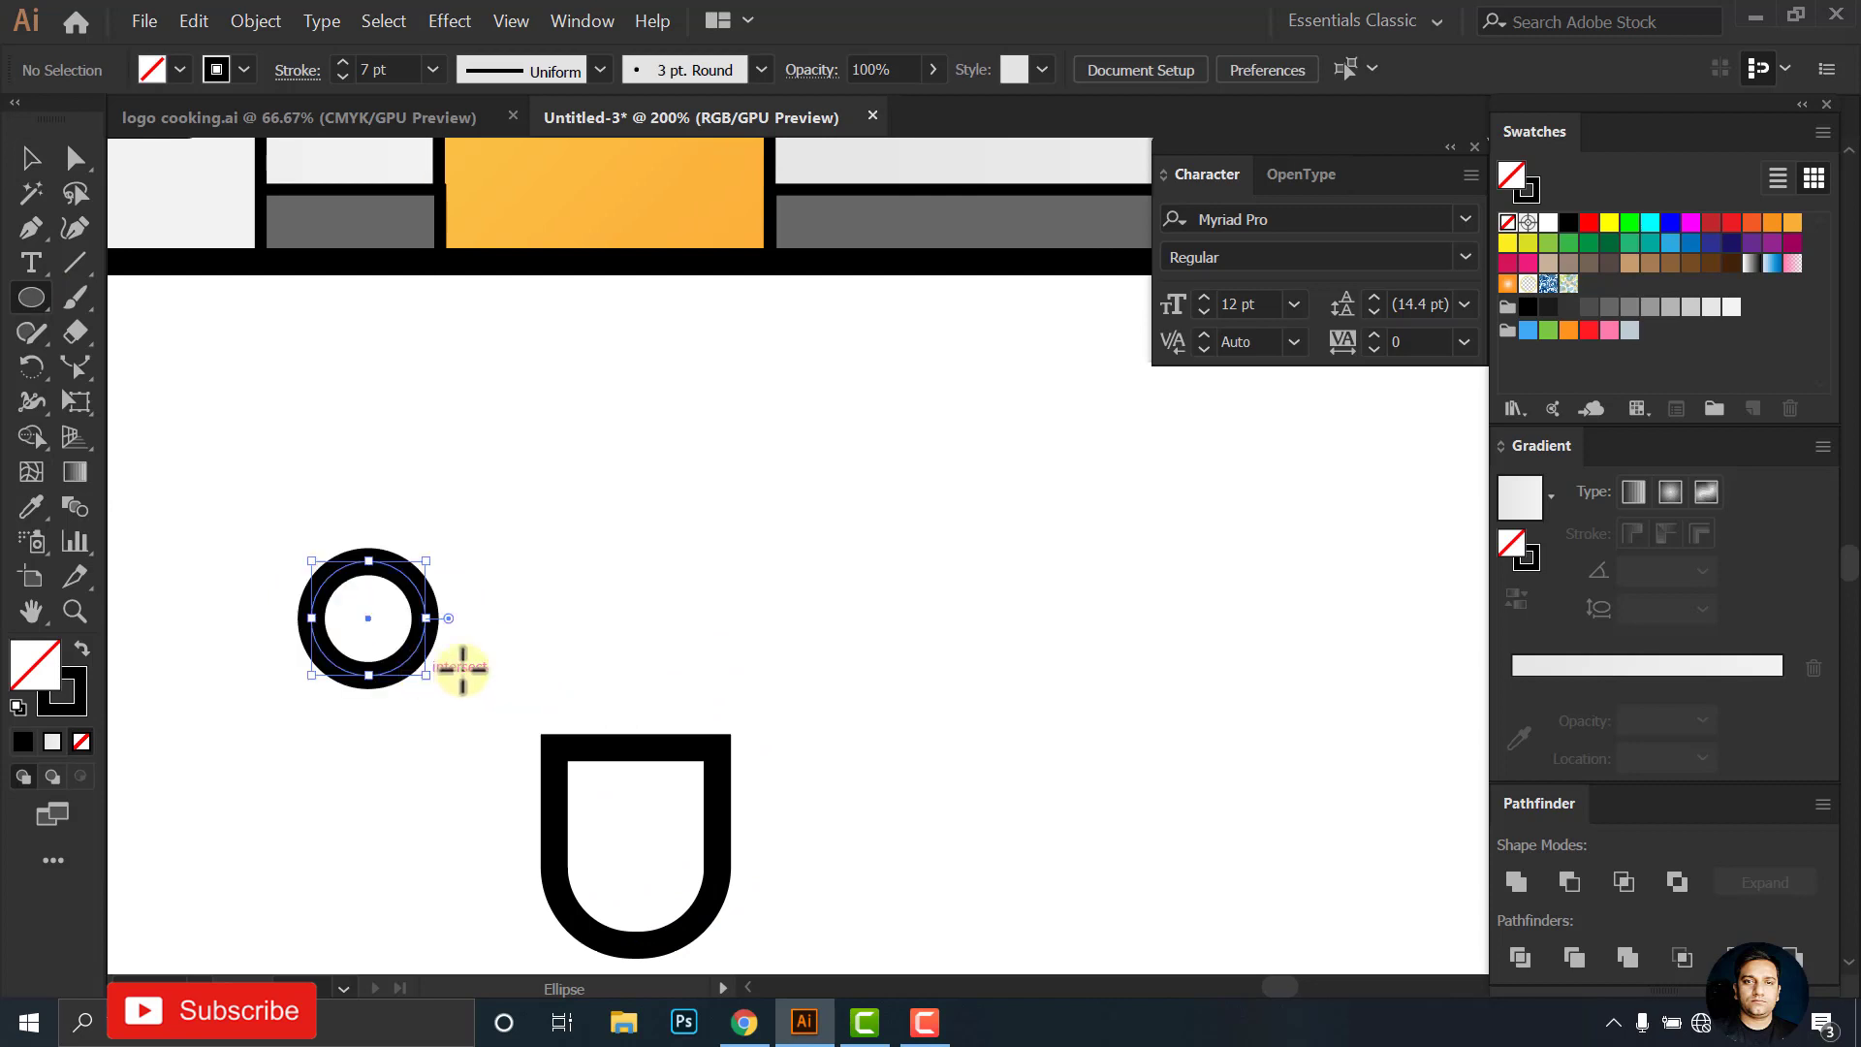
pyautogui.hotkey('ctrl', '+')
pyautogui.press('v')
pyautogui.click(1554, 242)
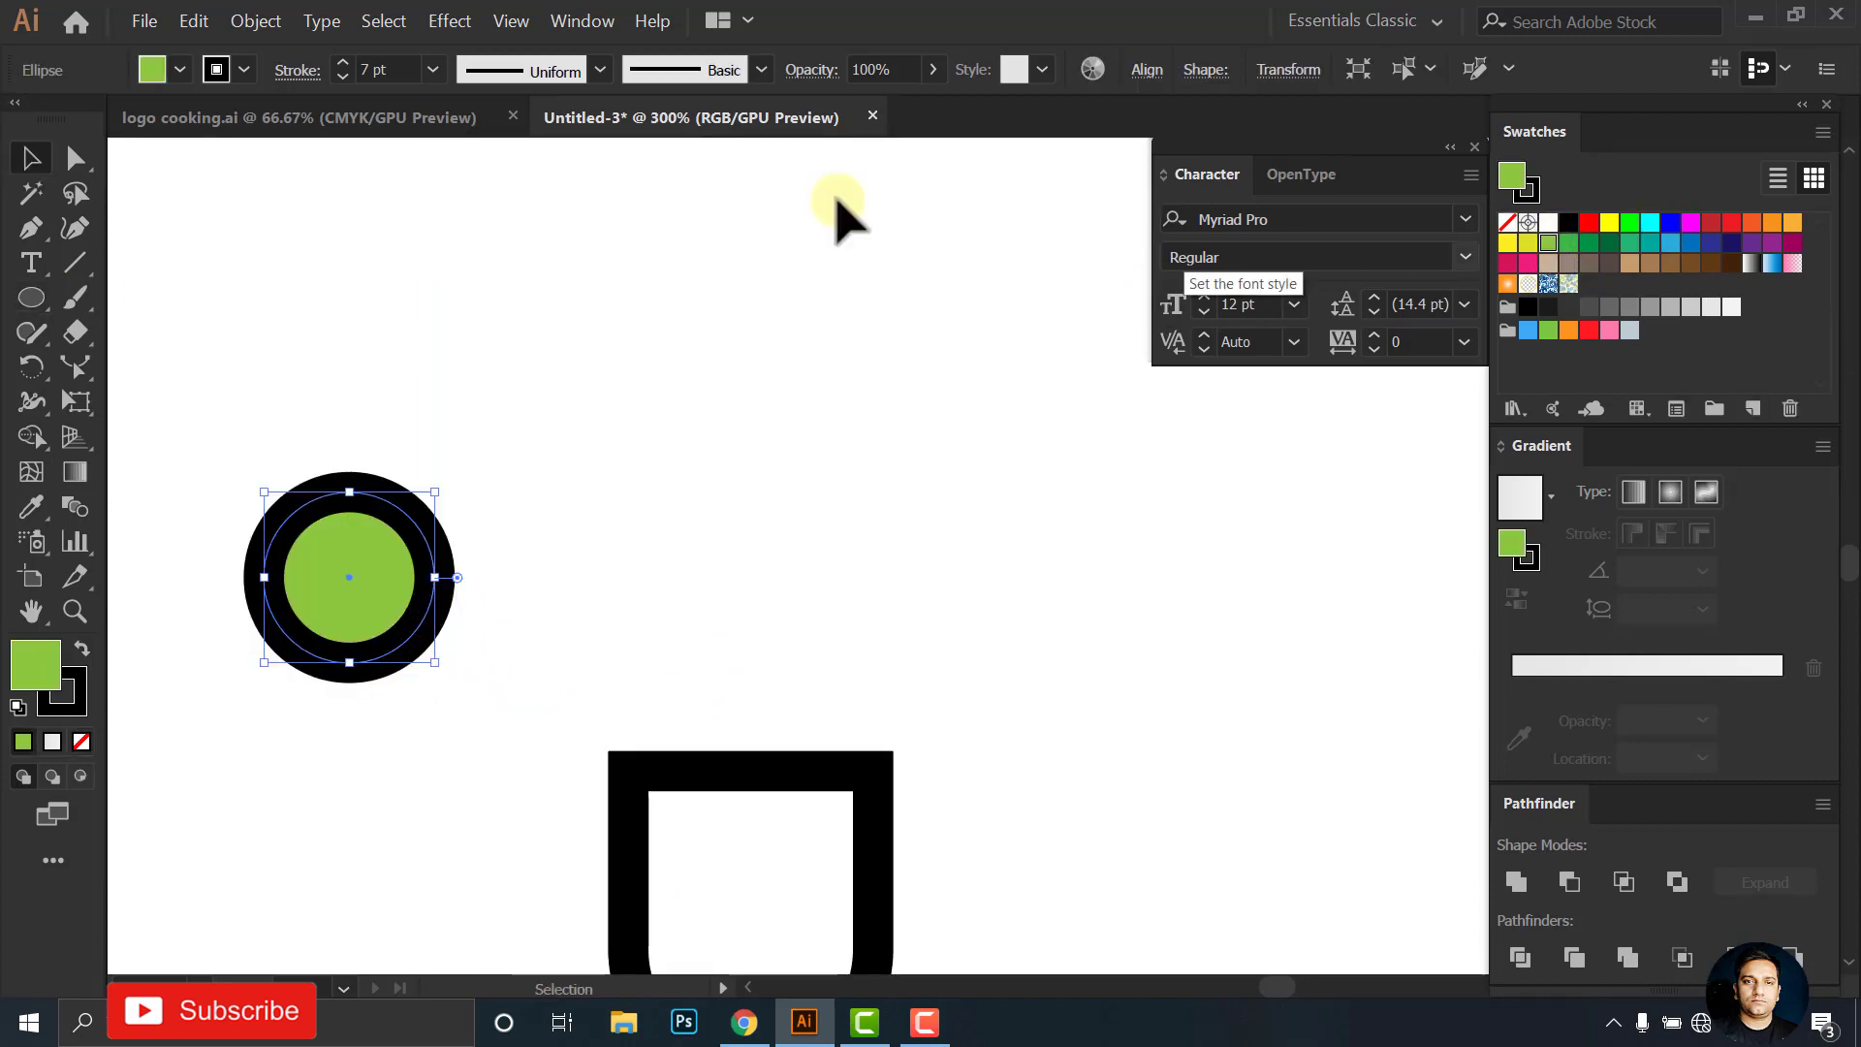
pyautogui.click(246, 70)
pyautogui.click(18, 119)
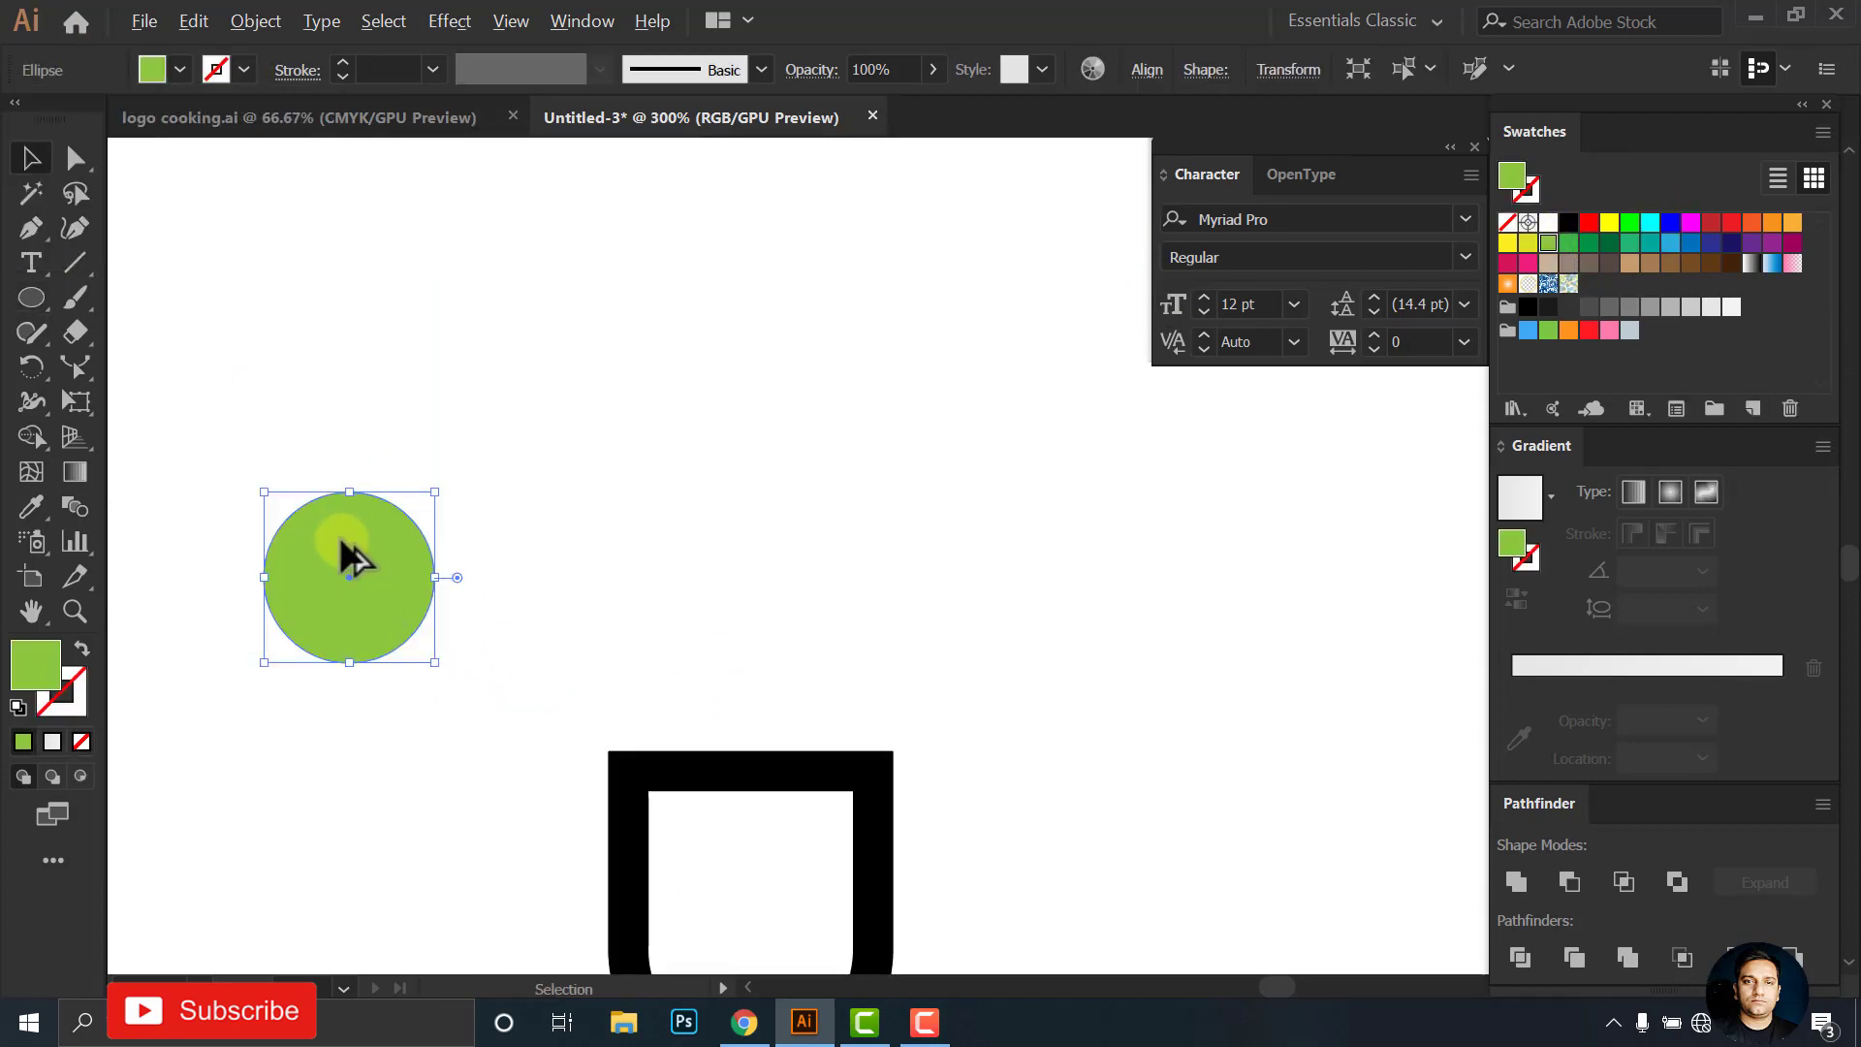
# Add scaled copies of the green circle around it to build up the bush
pyautogui.moveTo(411, 470); pyautogui.dragTo(454, 475)
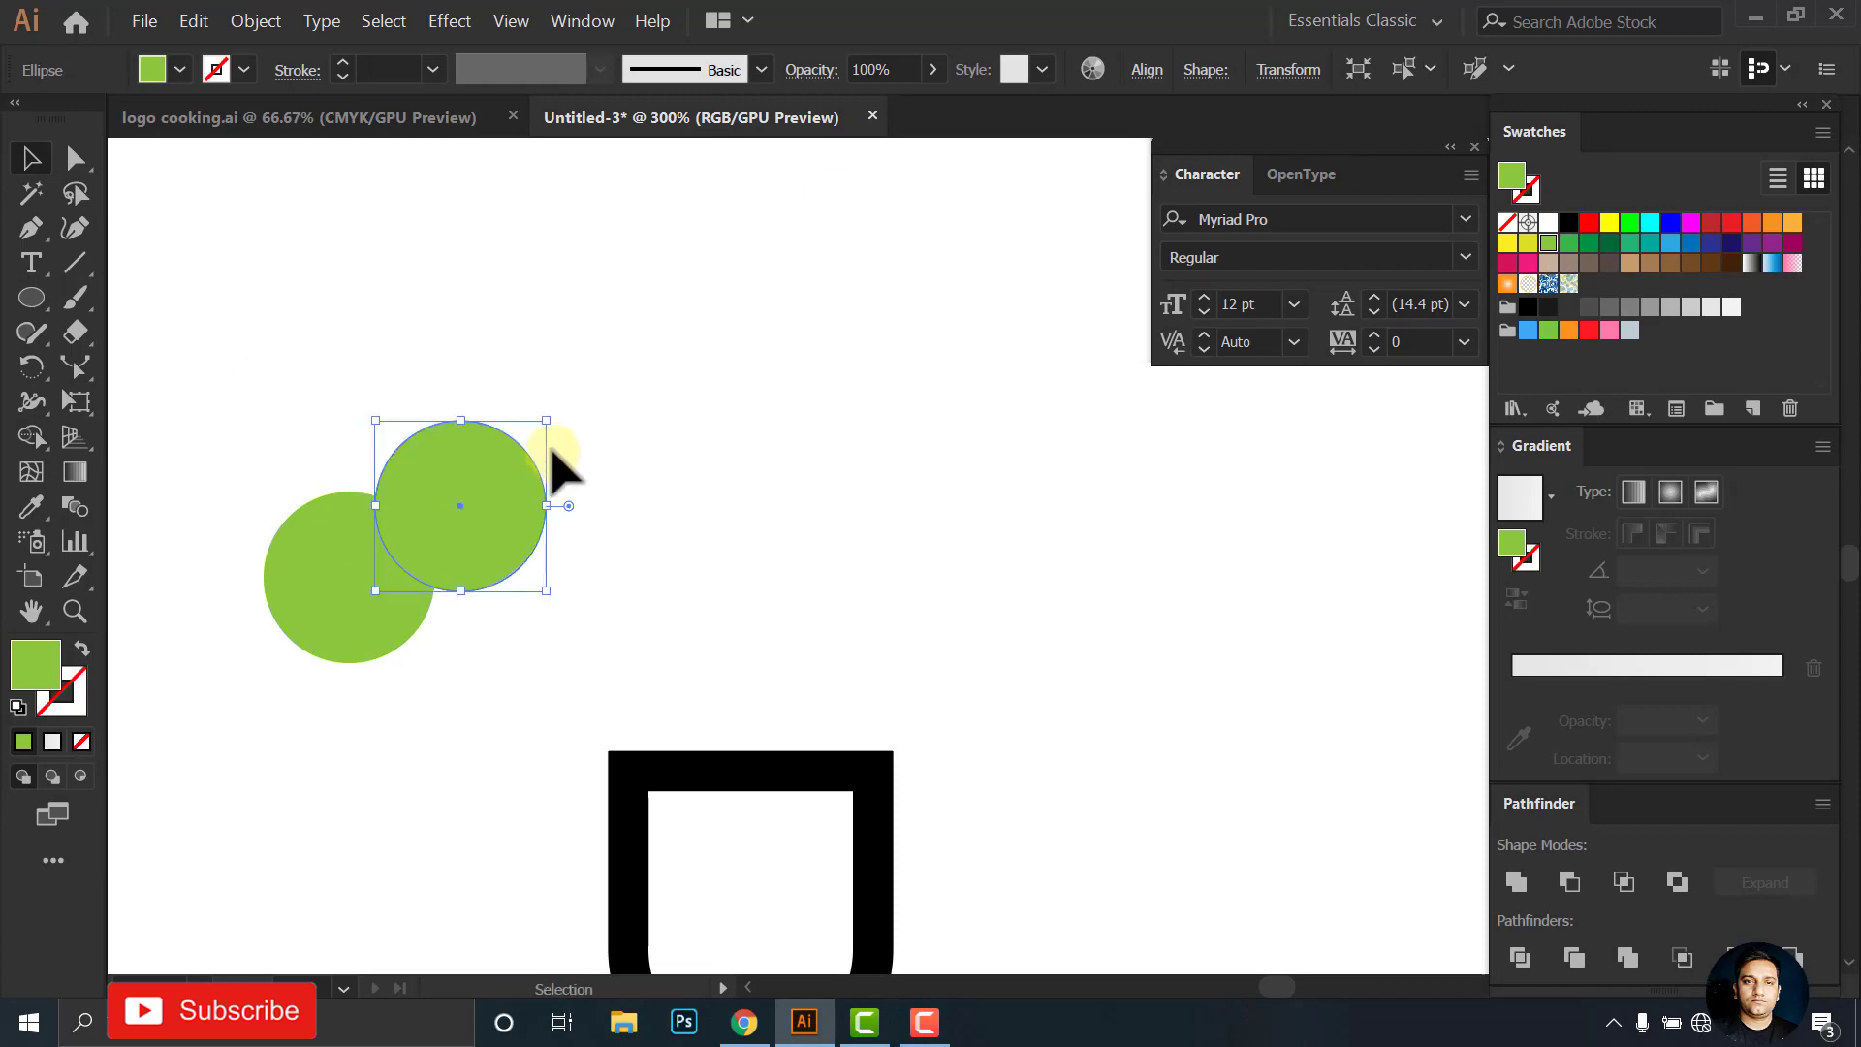
pyautogui.moveTo(543, 422)
pyautogui.mouseDown()
pyautogui.moveTo(465, 520)
pyautogui.moveTo(620, 550)
pyautogui.mouseUp()
pyautogui.moveTo(609, 439)
pyautogui.mouseDown()
pyautogui.moveTo(557, 449)
pyautogui.moveTo(540, 551)
pyautogui.mouseUp()
pyautogui.click(431, 533)
pyautogui.moveTo(436, 524); pyautogui.dragTo(461, 579)
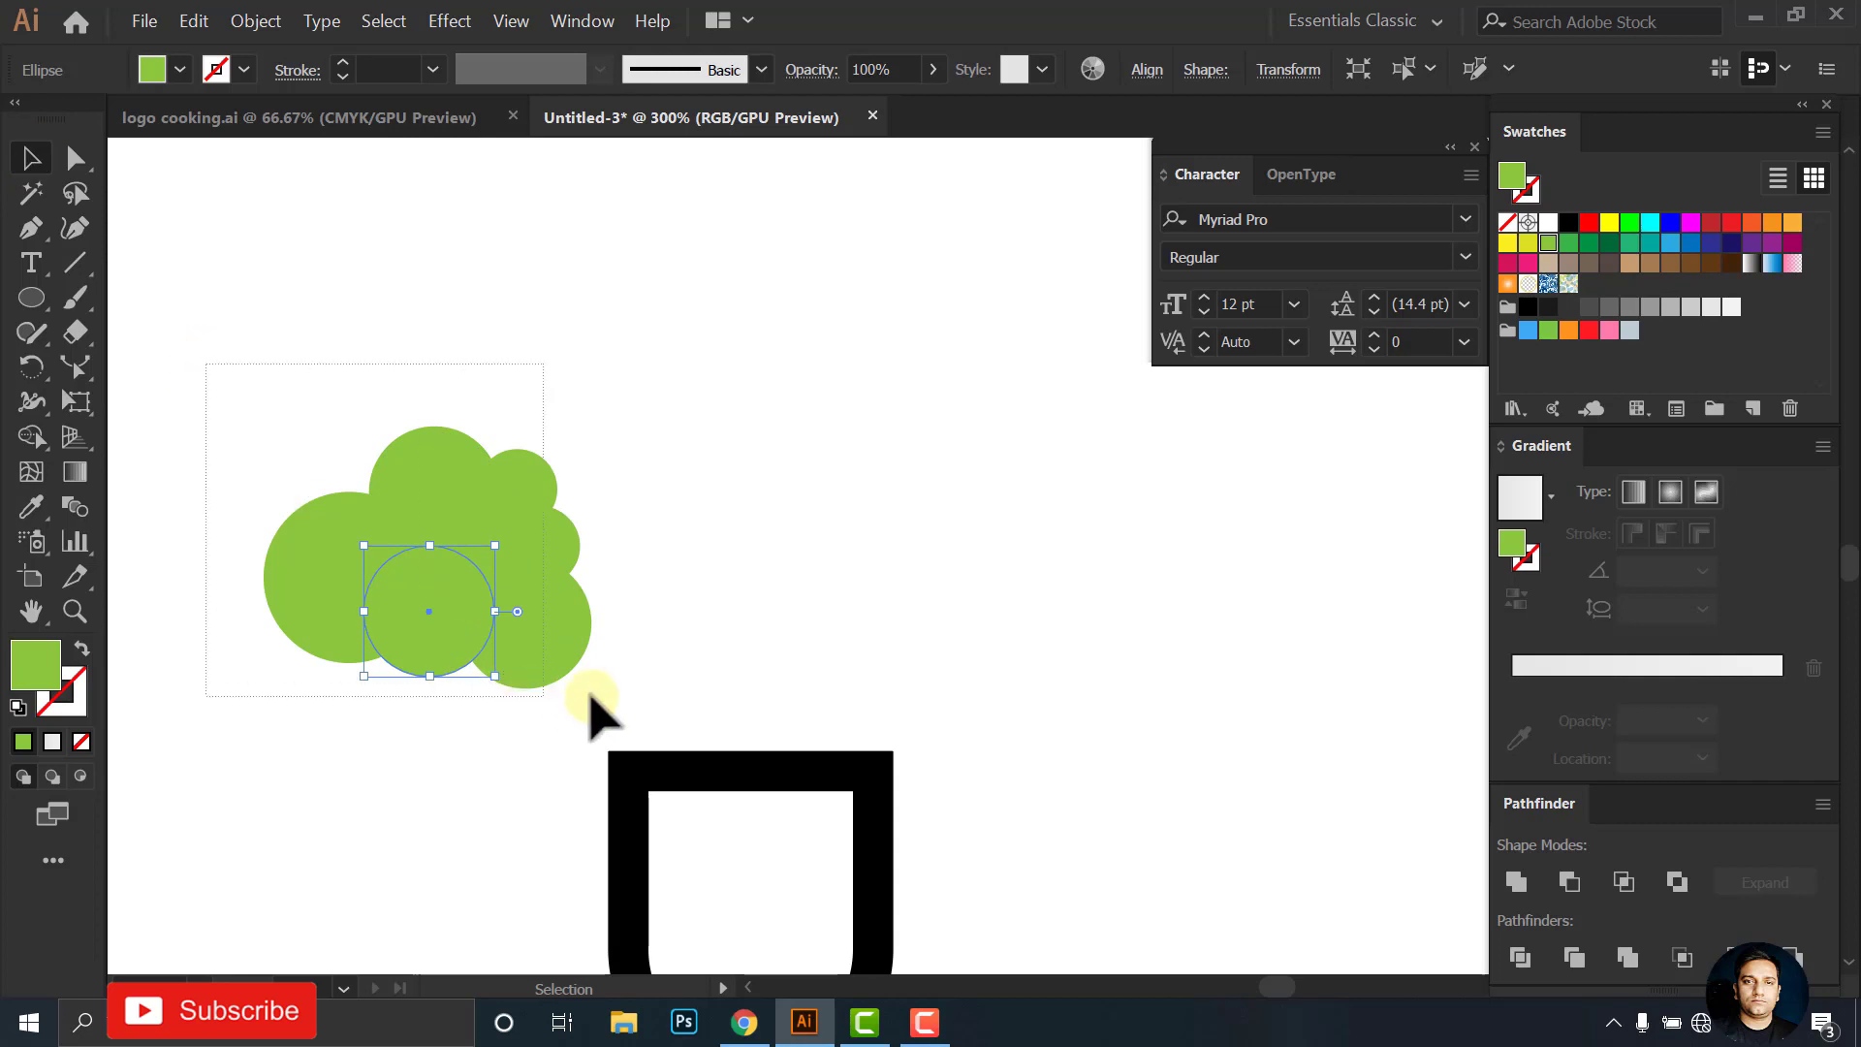
# Group the green circles into one bush and position it on the pot
pyautogui.moveTo(593, 697); pyautogui.dragTo(208, 368)
pyautogui.rightClick(480, 194)
pyautogui.click(533, 320)
pyautogui.moveTo(485, 572); pyautogui.dragTo(792, 663)
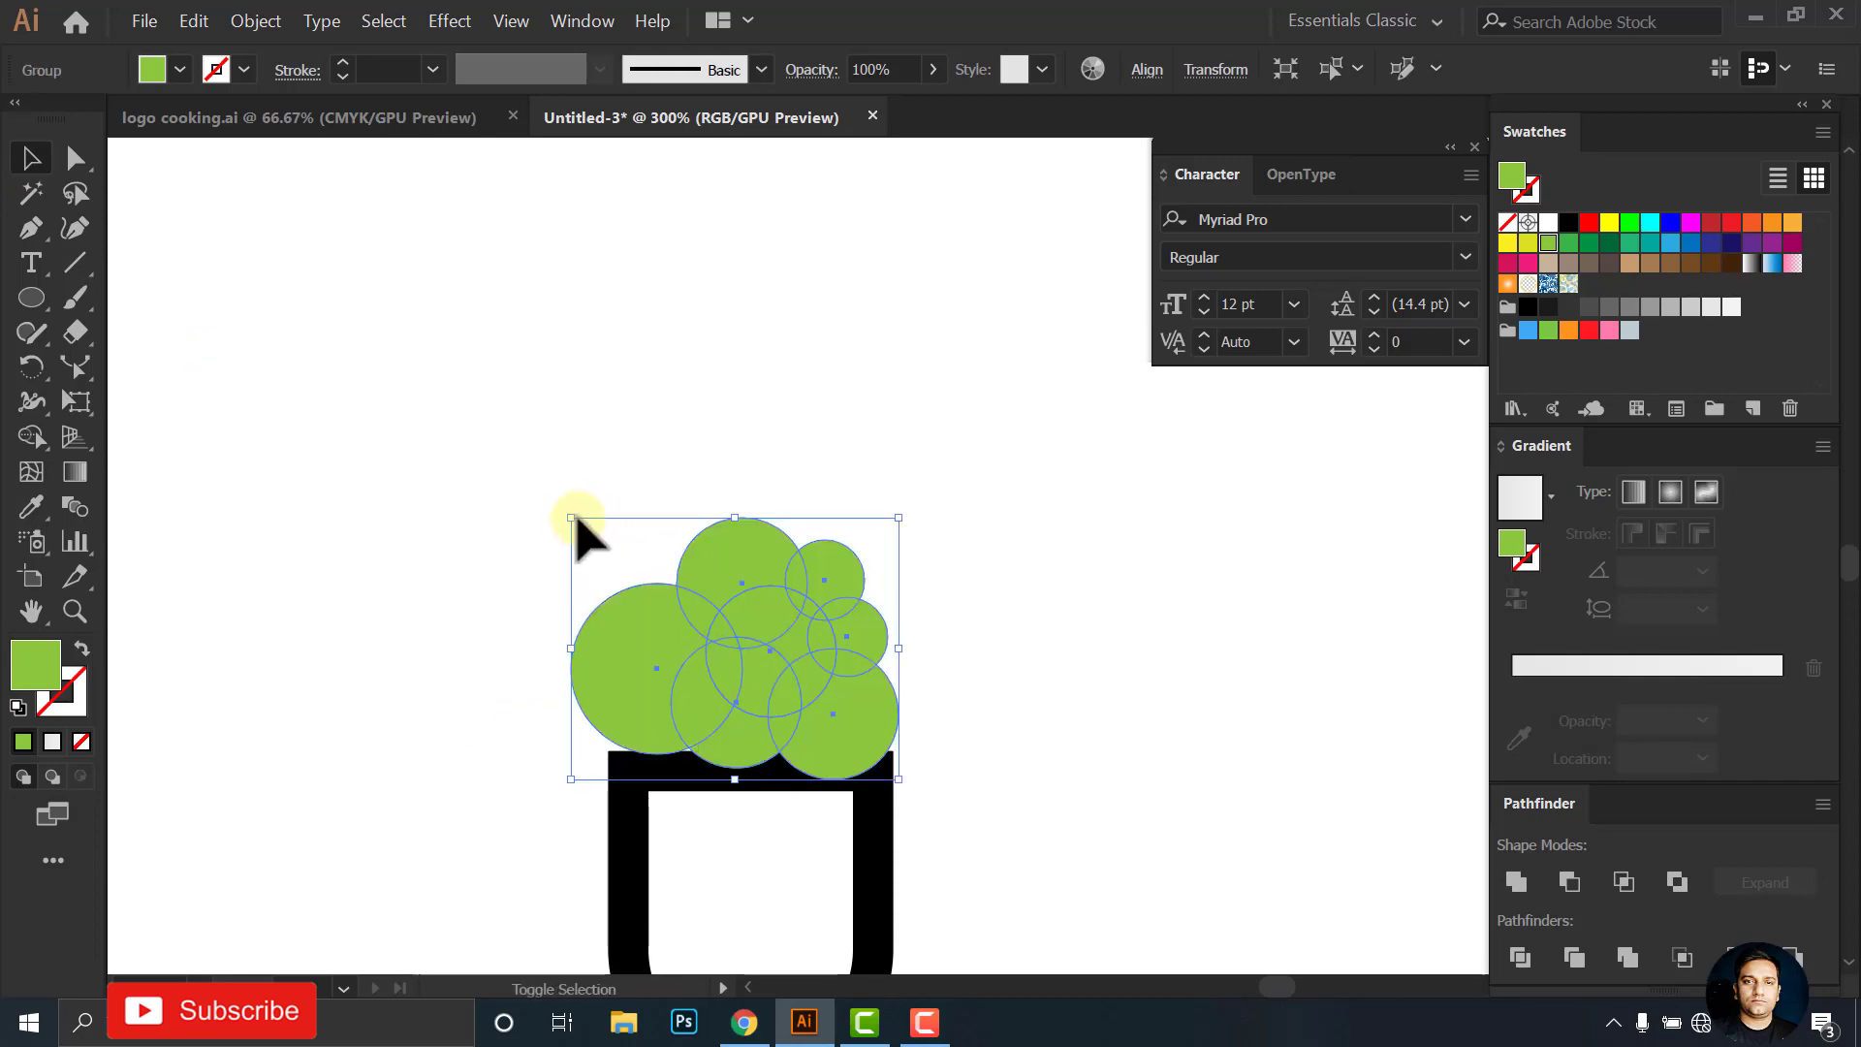
pyautogui.moveTo(571, 518); pyautogui.dragTo(498, 457)
pyautogui.moveTo(698, 714)
pyautogui.mouseDown()
pyautogui.moveTo(877, 796)
pyautogui.moveTo(1072, 768)
pyautogui.mouseUp()
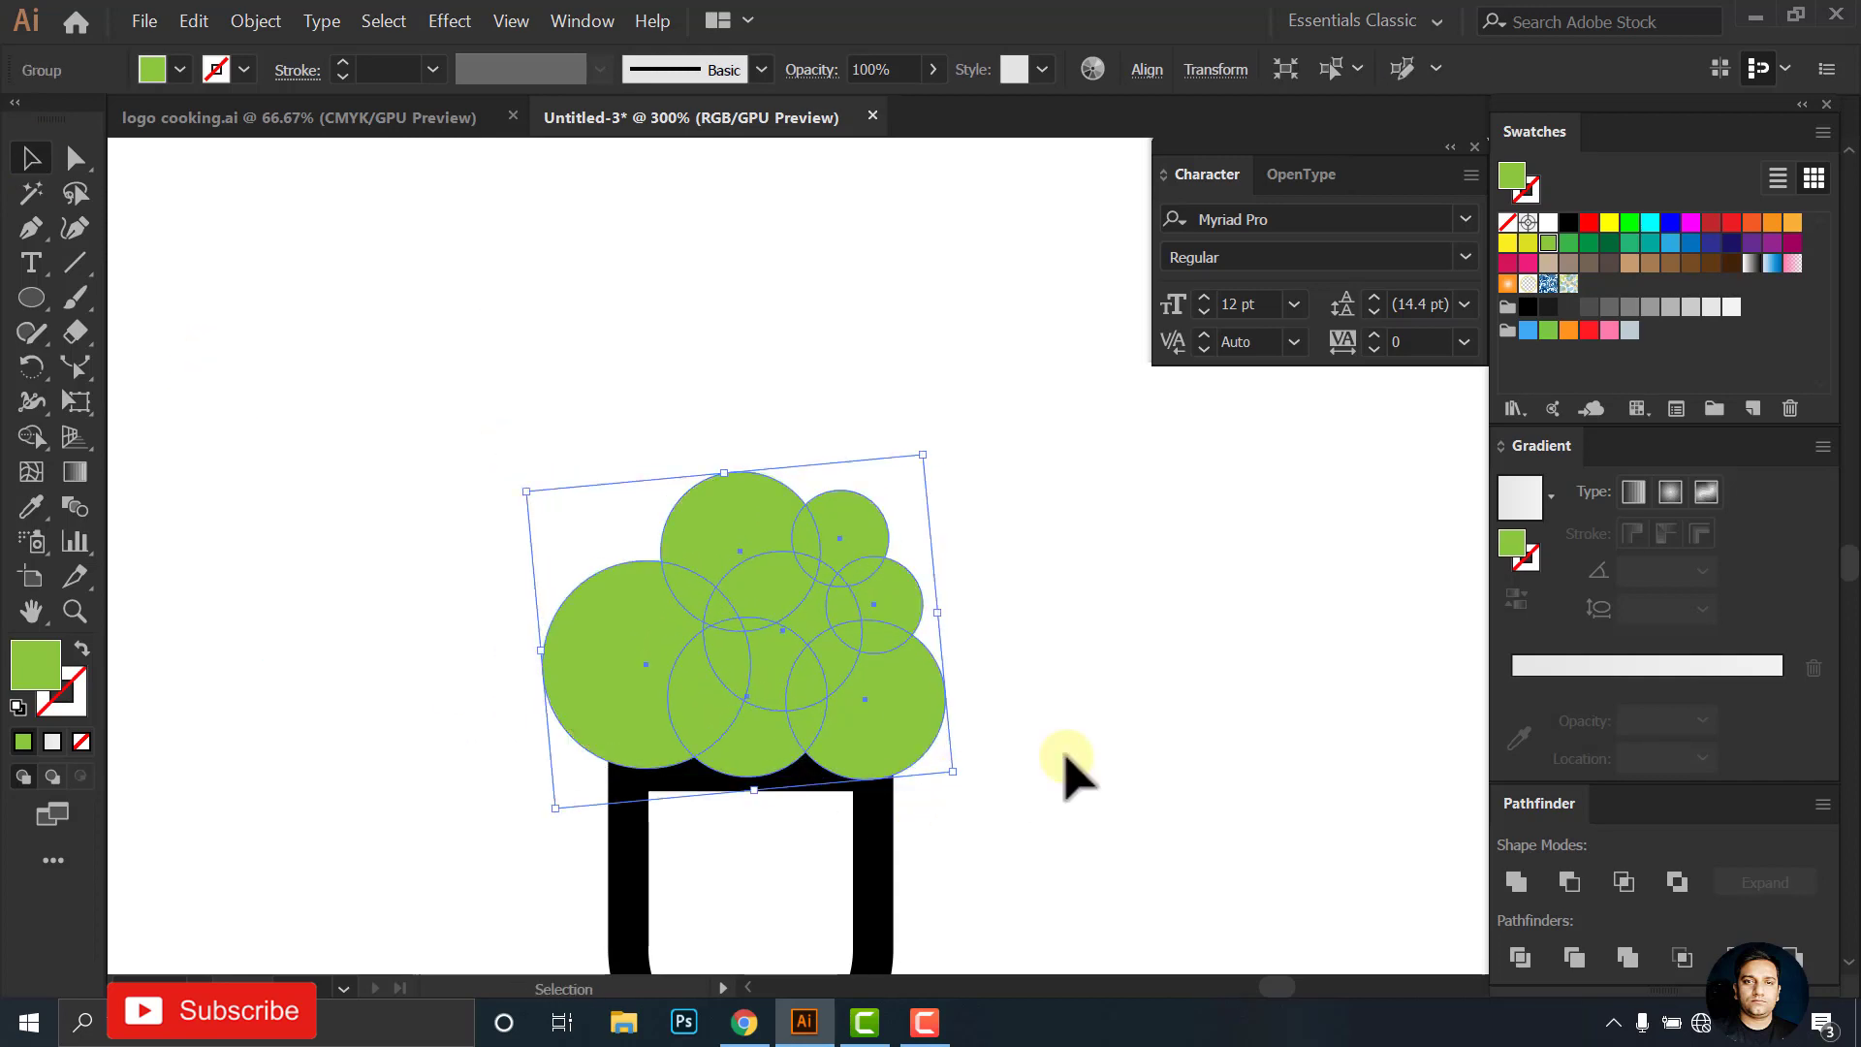
pyautogui.hotkey('ctrl', 'z')
pyautogui.hotkey('ctrl', '-')
pyautogui.hotkey('ctrl', '-')
pyautogui.hotkey('ctrl', '-')
# Shorten the pot and give it the garage wall's grey fill with the Eyedropper
pyautogui.click(853, 775)
pyautogui.hotkey('ctrl', '+')
pyautogui.hotkey('ctrl', '+')
pyautogui.hotkey('ctrl', '+')
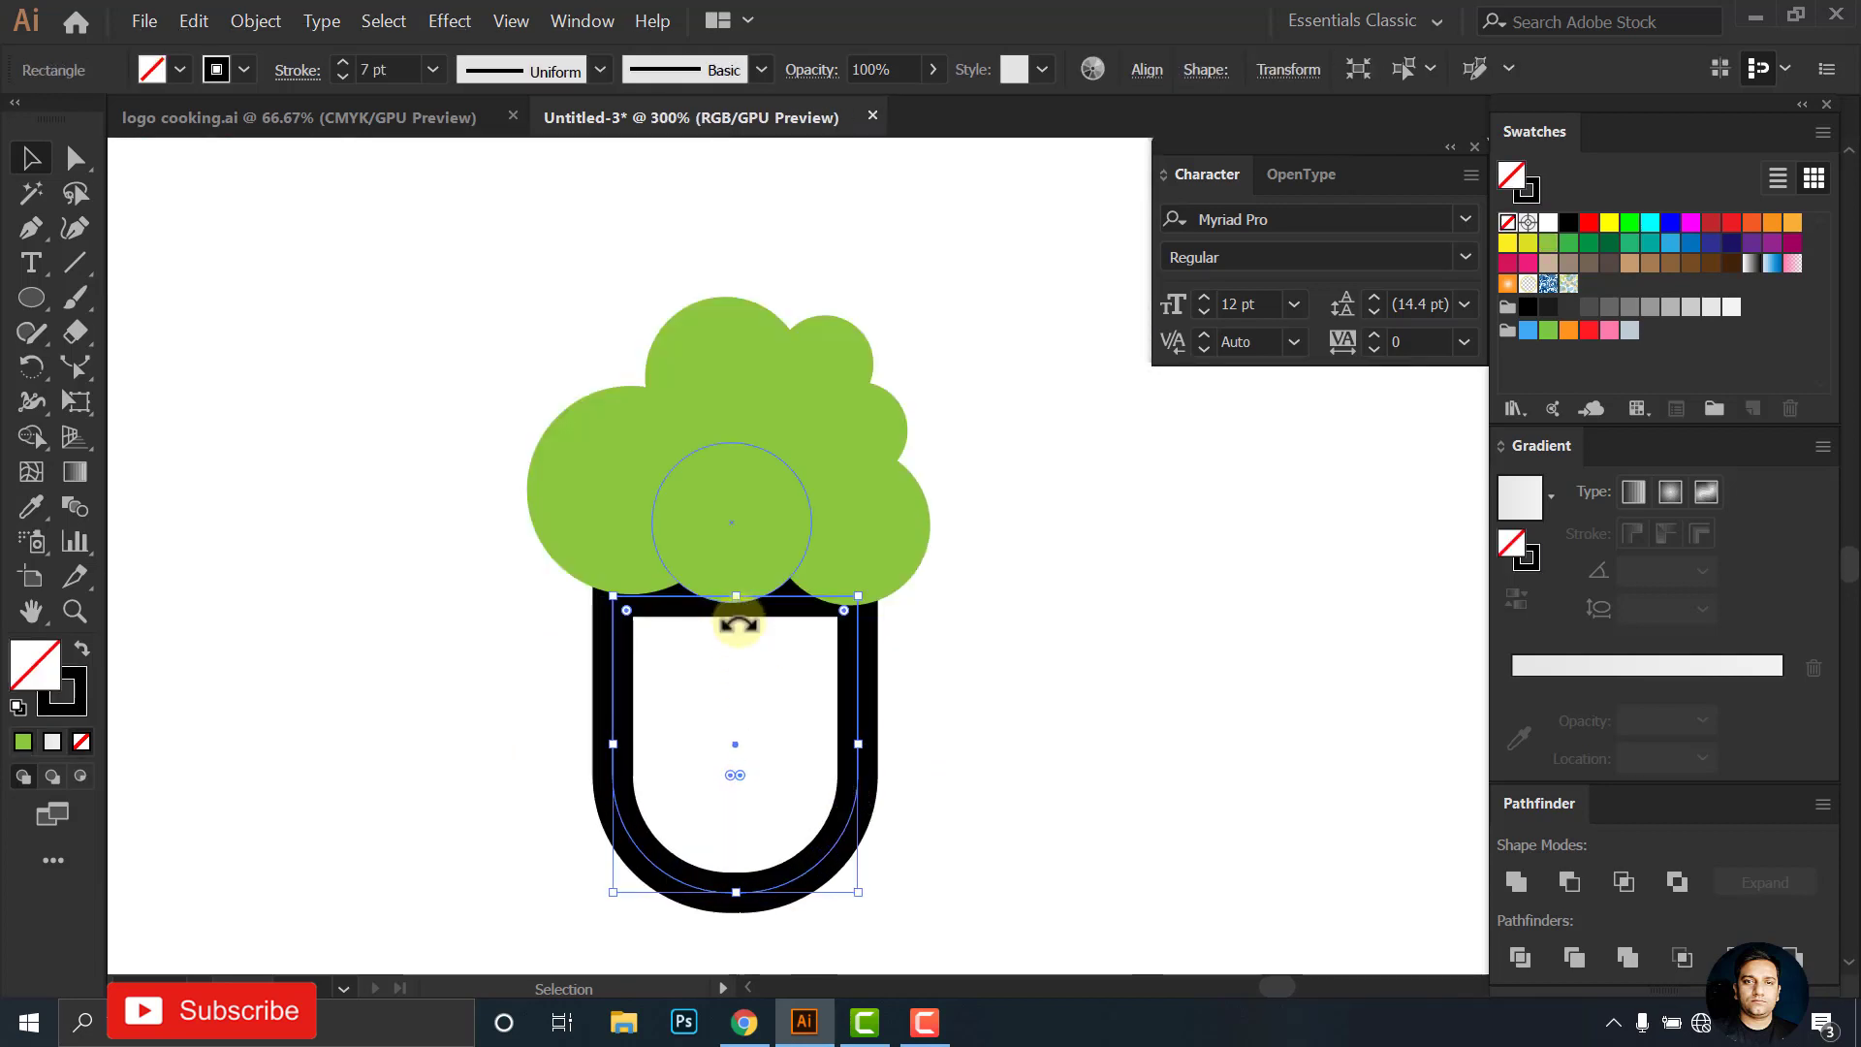
pyautogui.moveTo(743, 897); pyautogui.dragTo(746, 833)
pyautogui.click(947, 820)
pyautogui.hotkey('ctrl', '-')
pyautogui.hotkey('ctrl', '-')
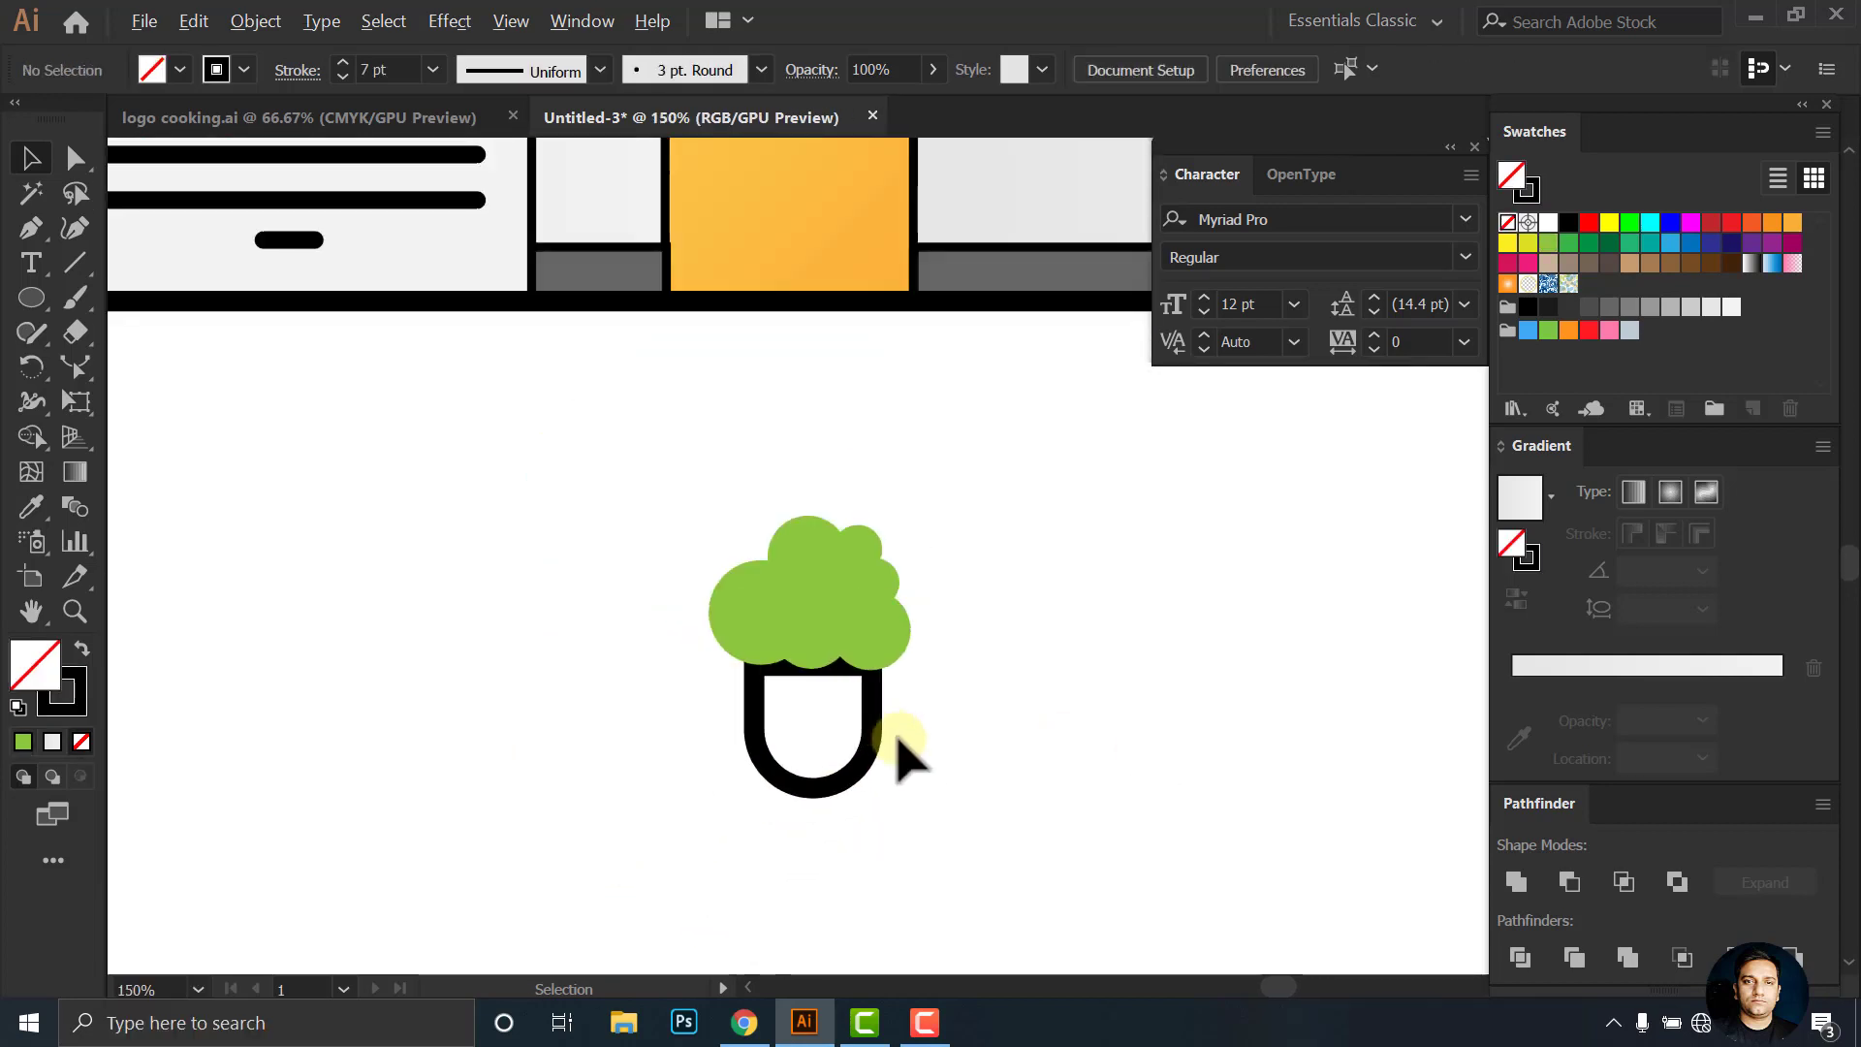
pyautogui.click(894, 747)
pyautogui.hotkey('ctrl', '-')
pyautogui.hotkey('ctrl', '-')
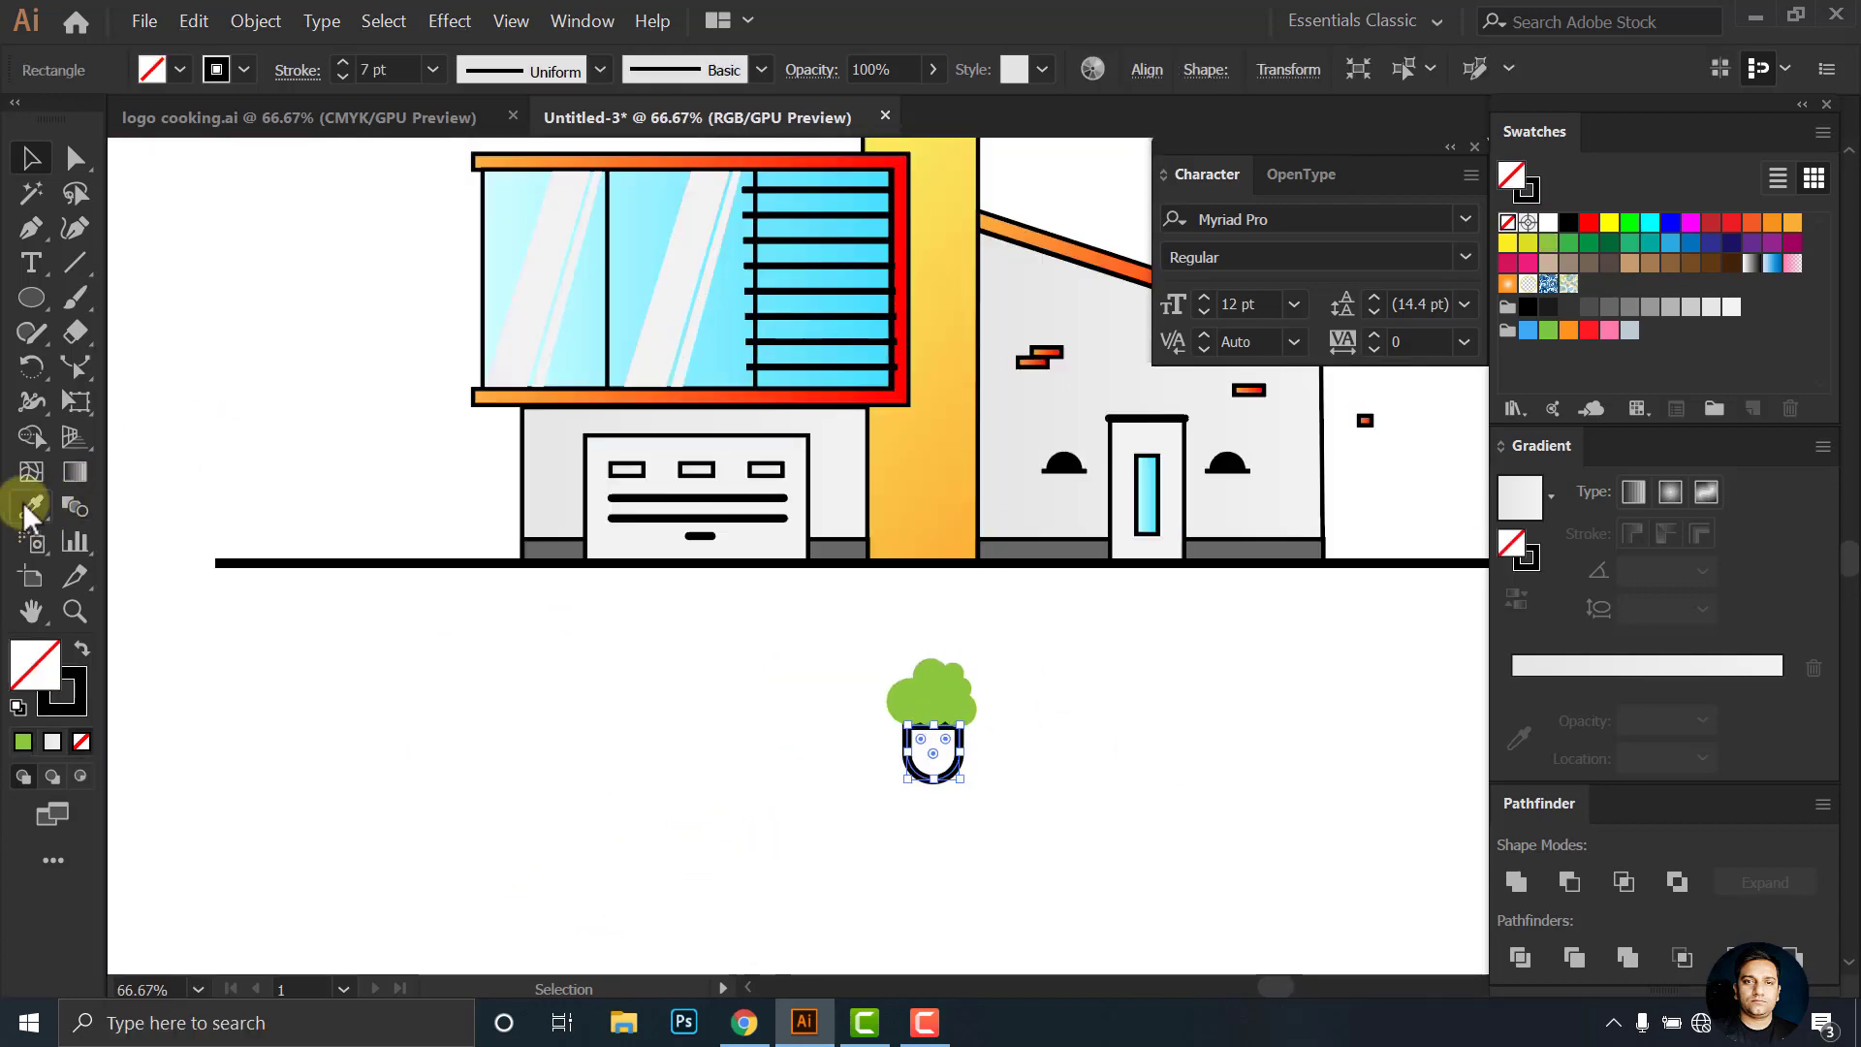
pyautogui.click(30, 506)
pyautogui.click(829, 431)
pyautogui.click(32, 160)
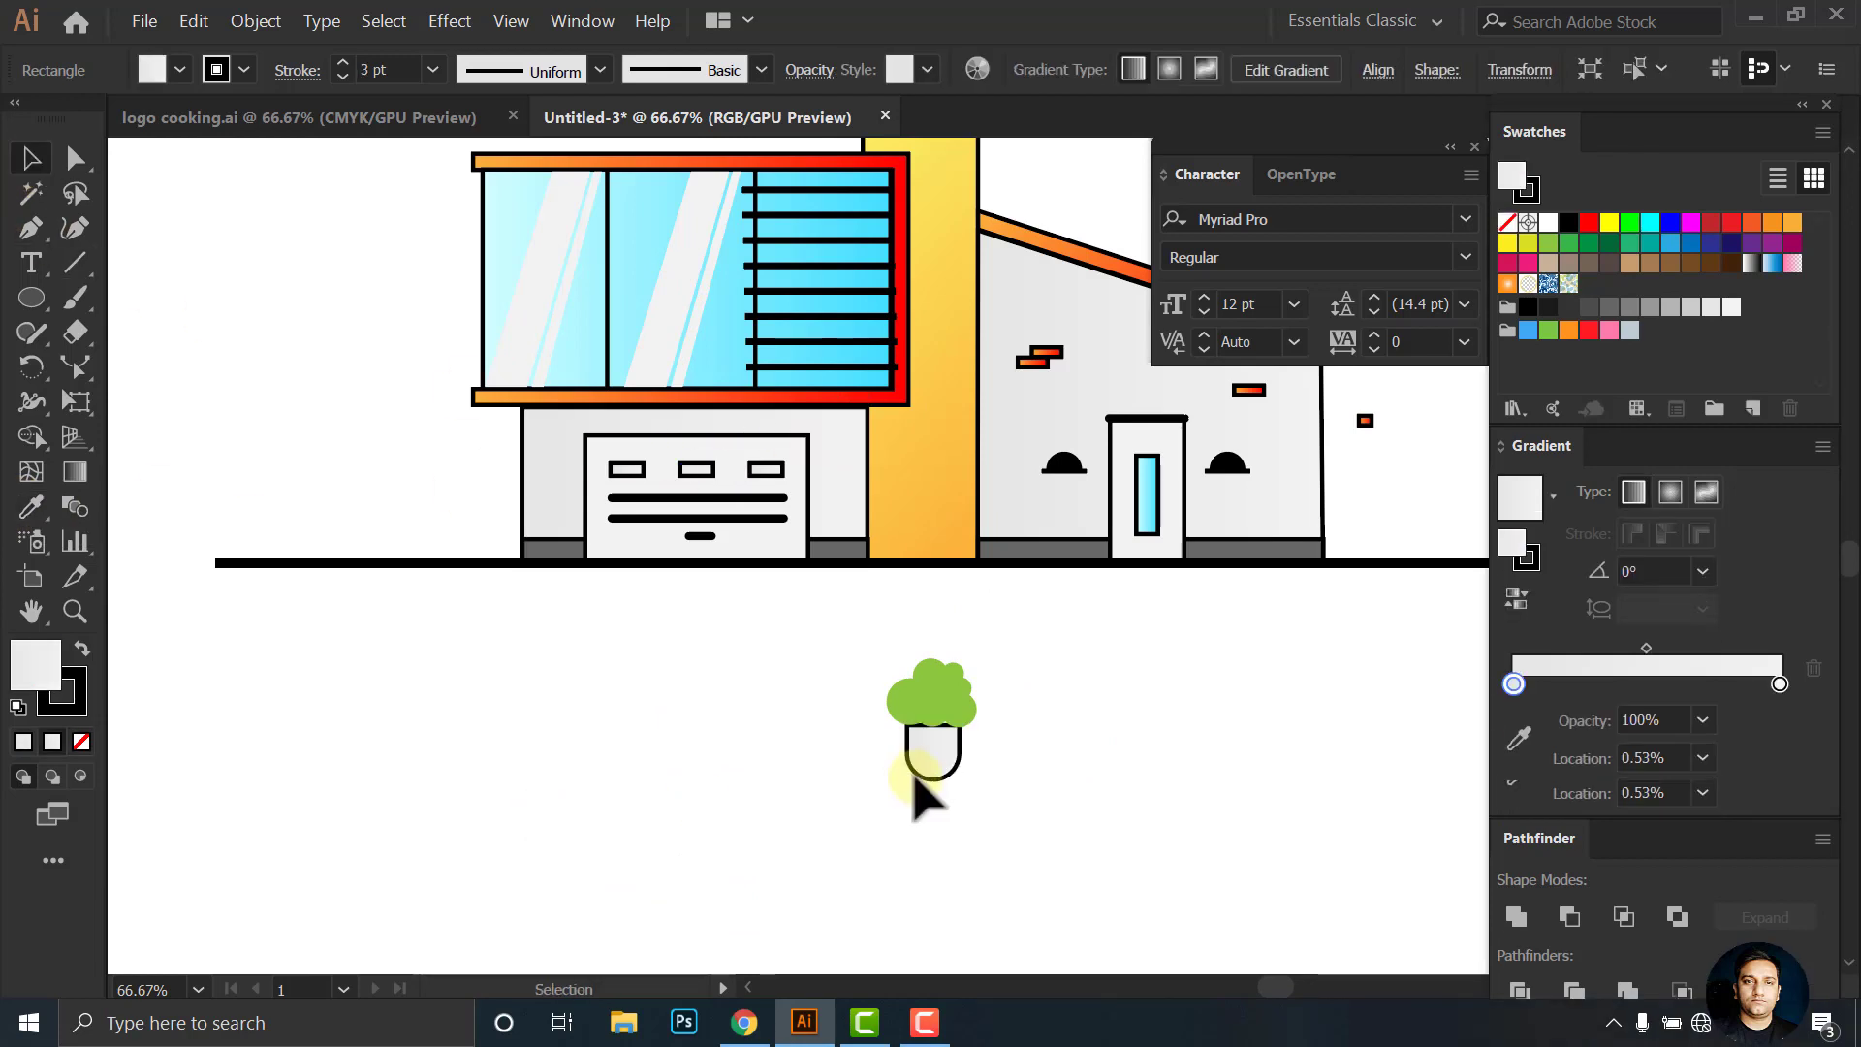
# Merge the bush circles into one shape with a black 3 pt outline
pyautogui.click(936, 690)
pyautogui.hotkey('ctrl', '+')
pyautogui.hotkey('ctrl', '+')
pyautogui.hotkey('ctrl', '+')
pyautogui.hotkey('ctrl', '+')
pyautogui.click(229, 70)
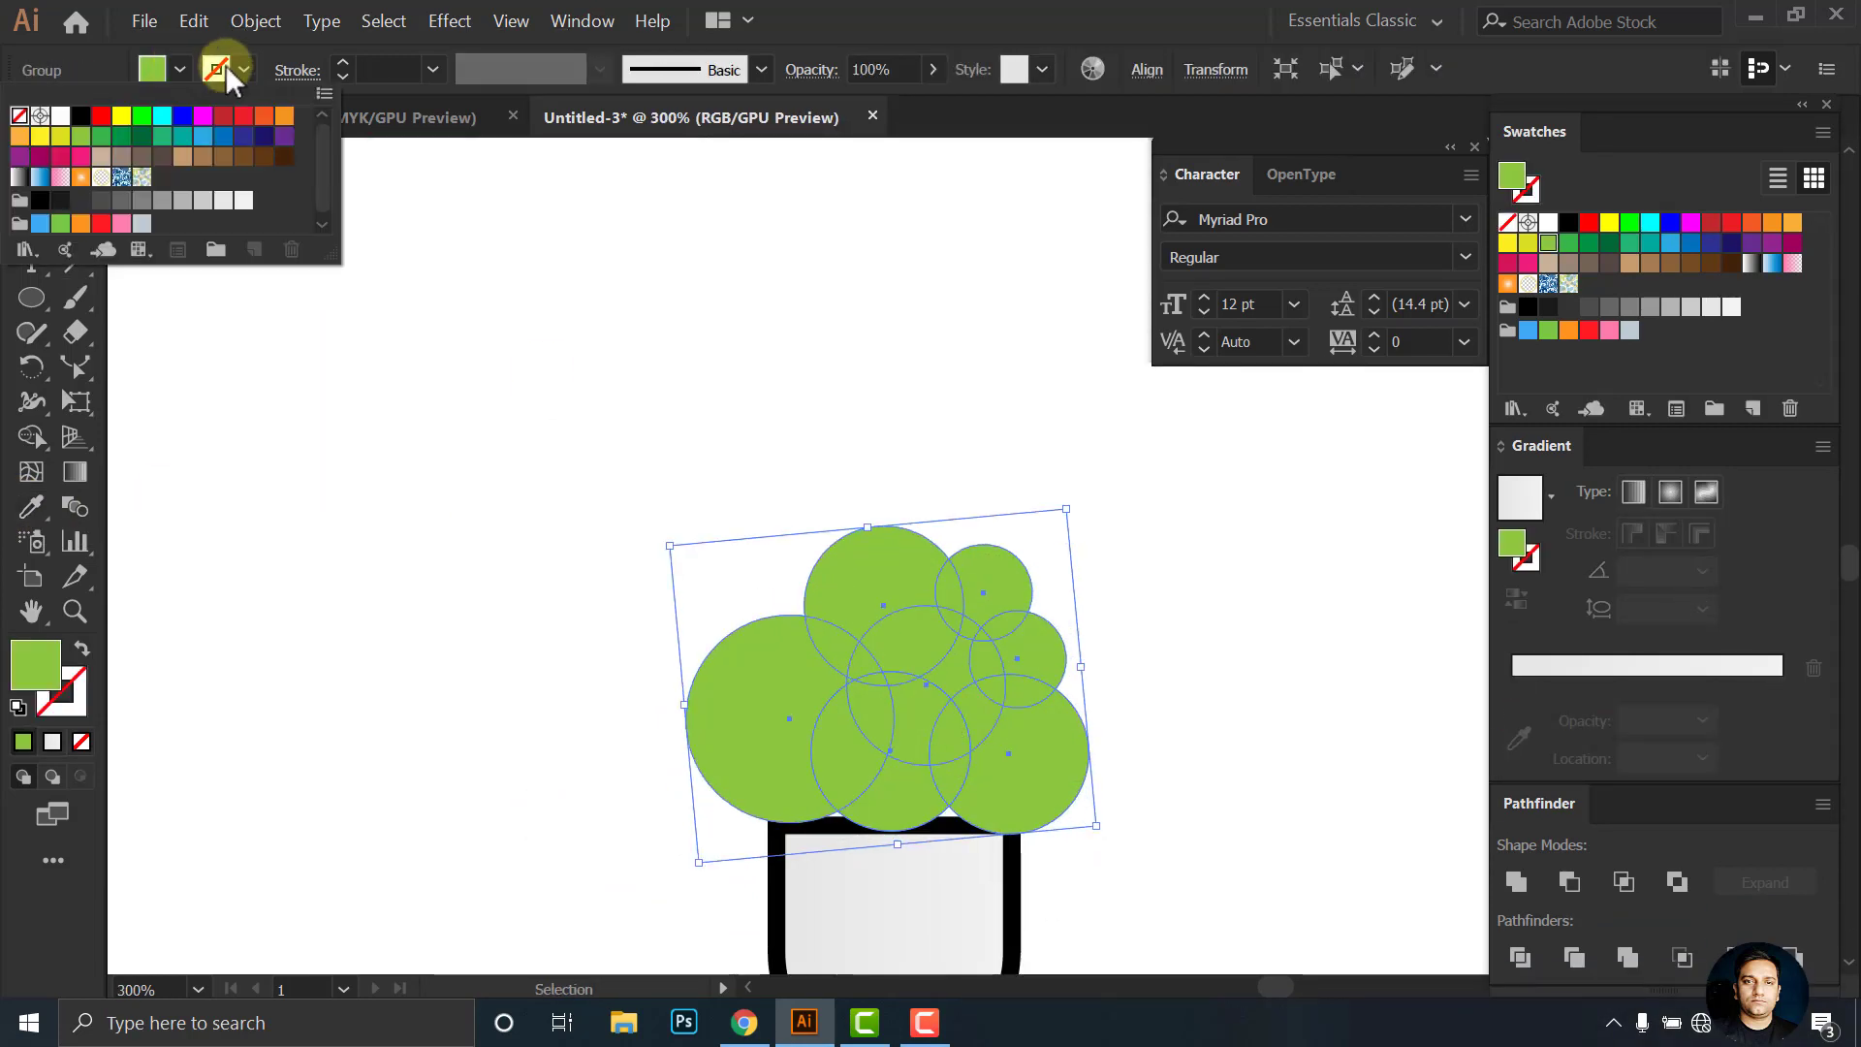
pyautogui.click(41, 202)
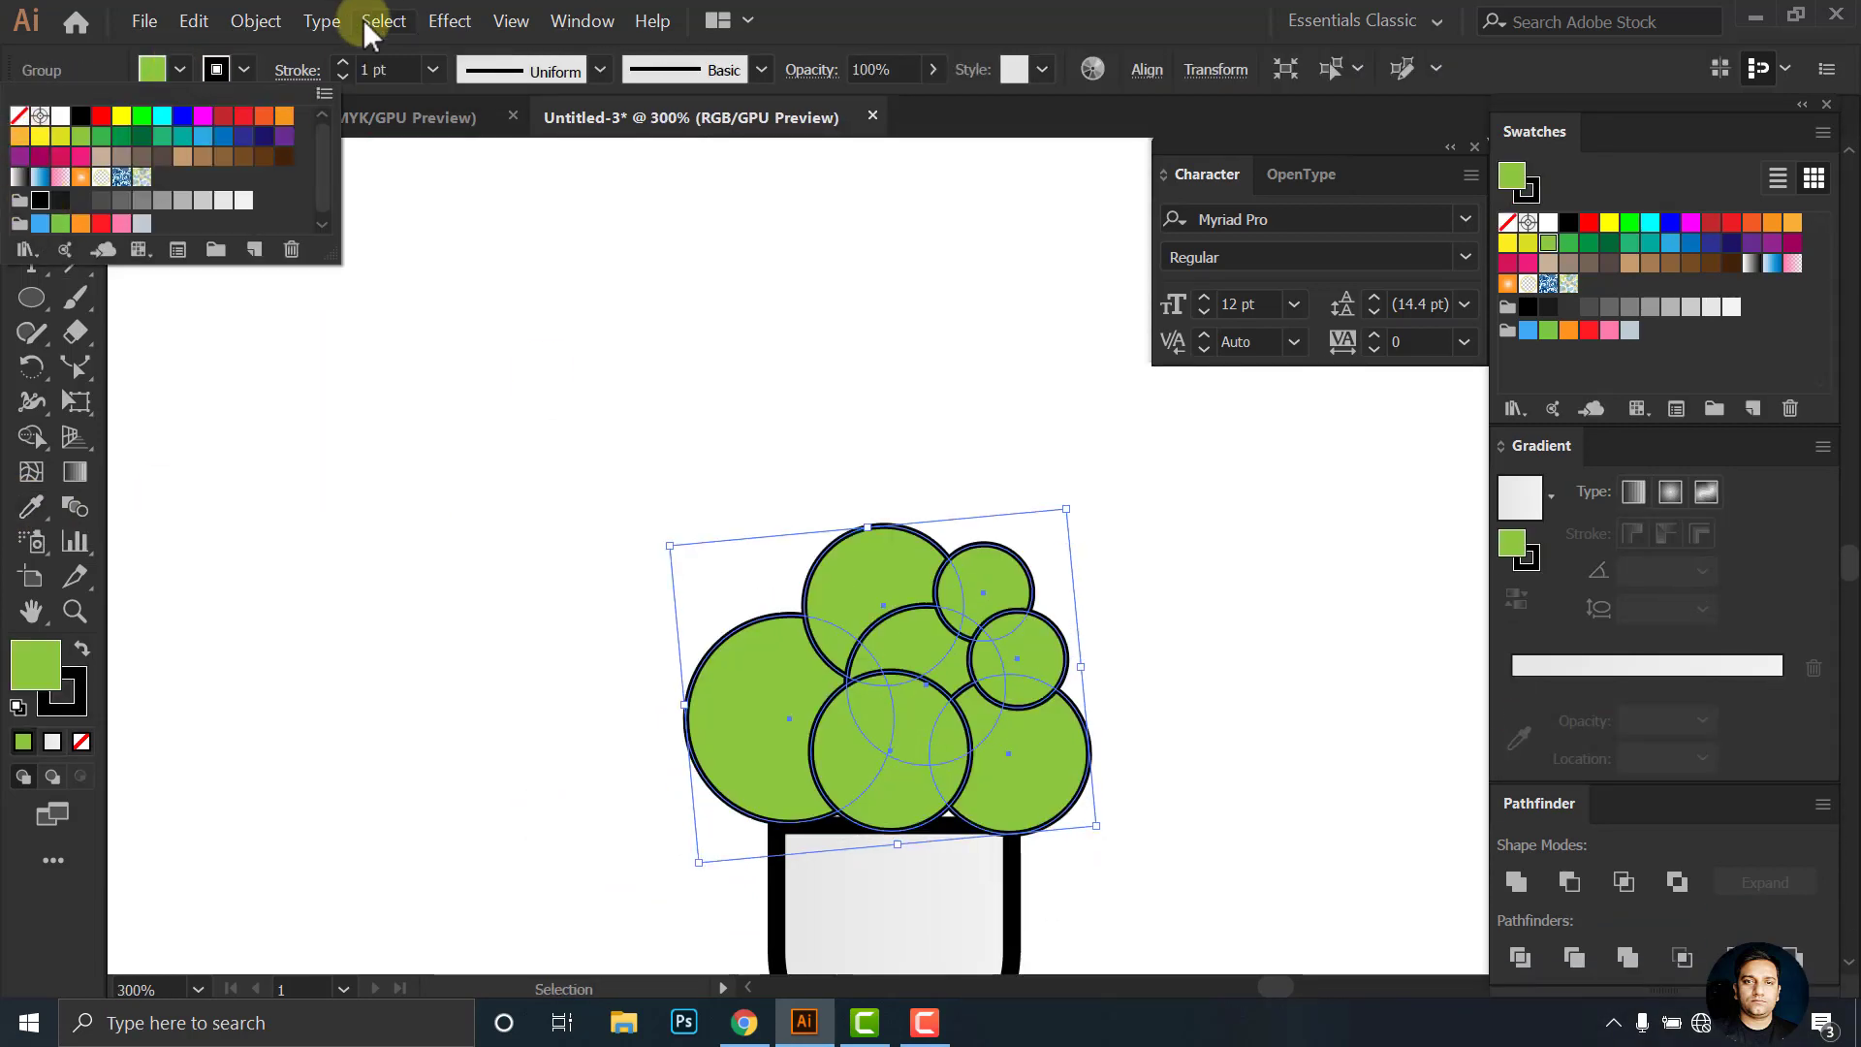
pyautogui.click(1515, 884)
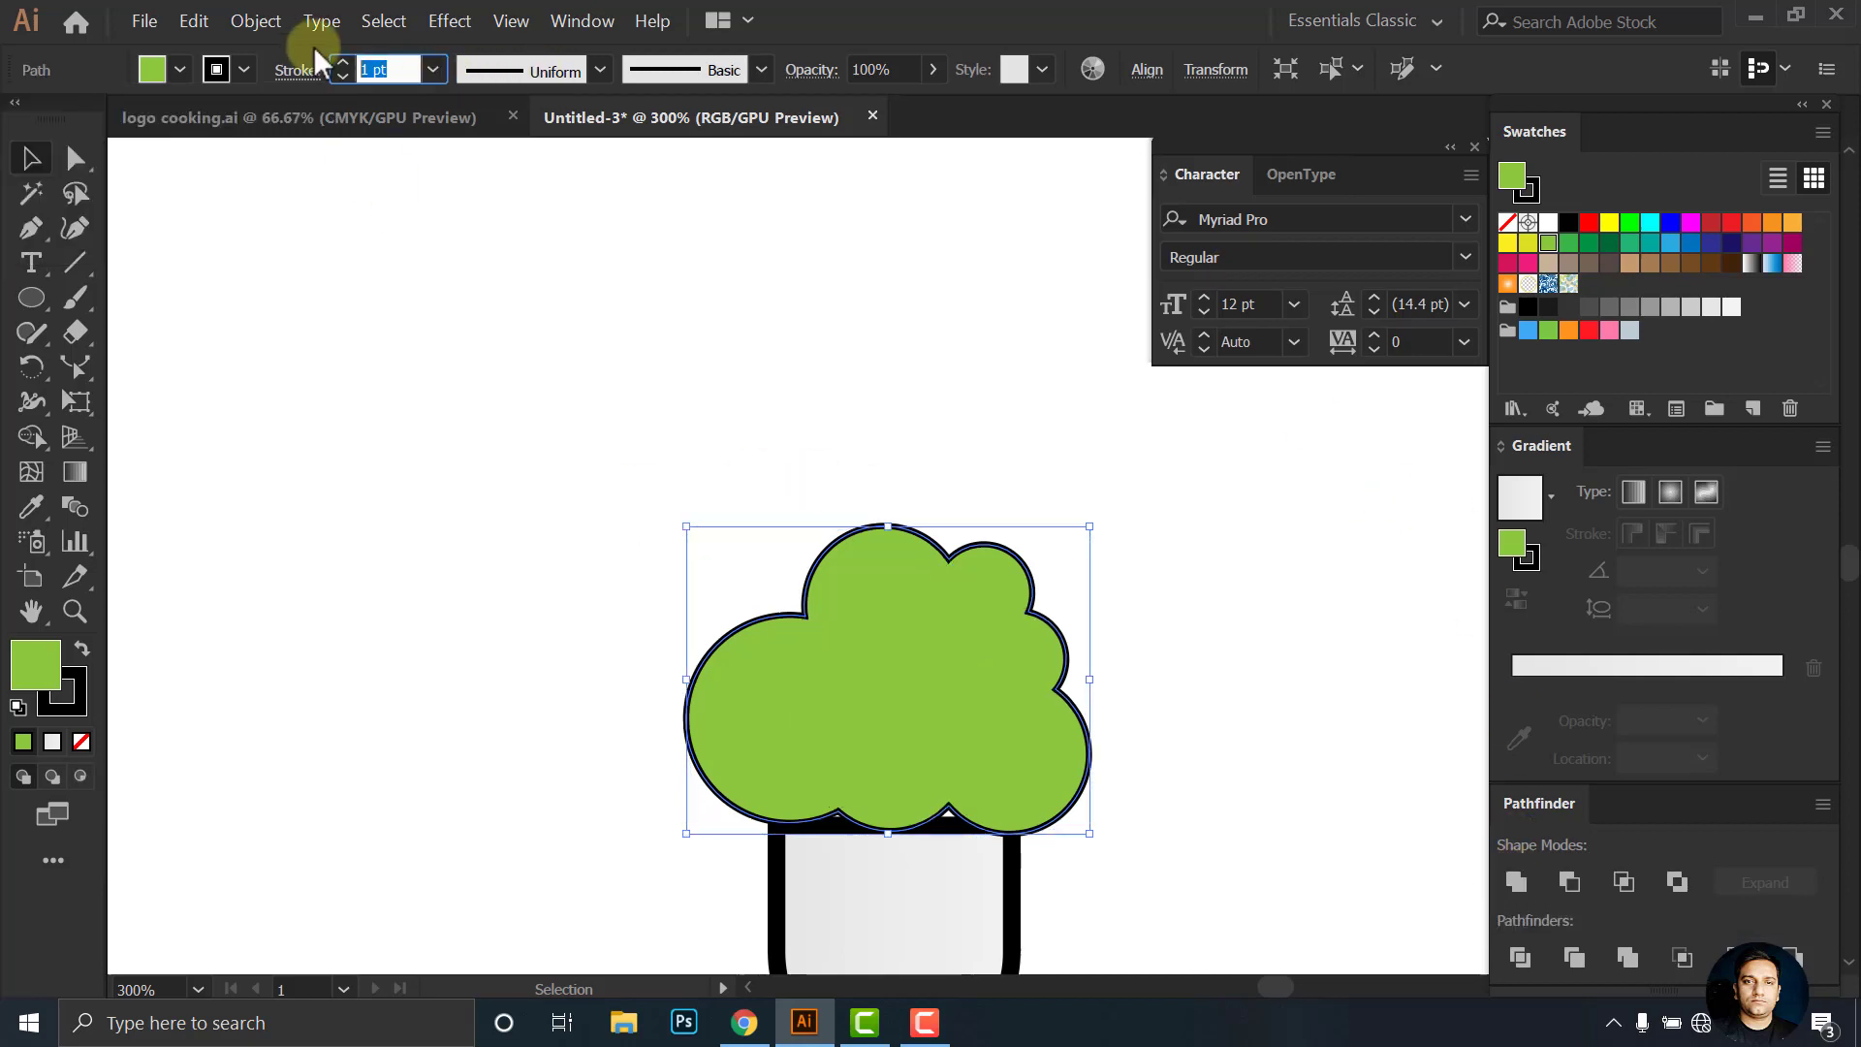
pyautogui.write('3')
pyautogui.press('Return')
pyautogui.hotkey('ctrl', '=')
pyautogui.hotkey('ctrl', '=')
pyautogui.hotkey('ctrl', '=')
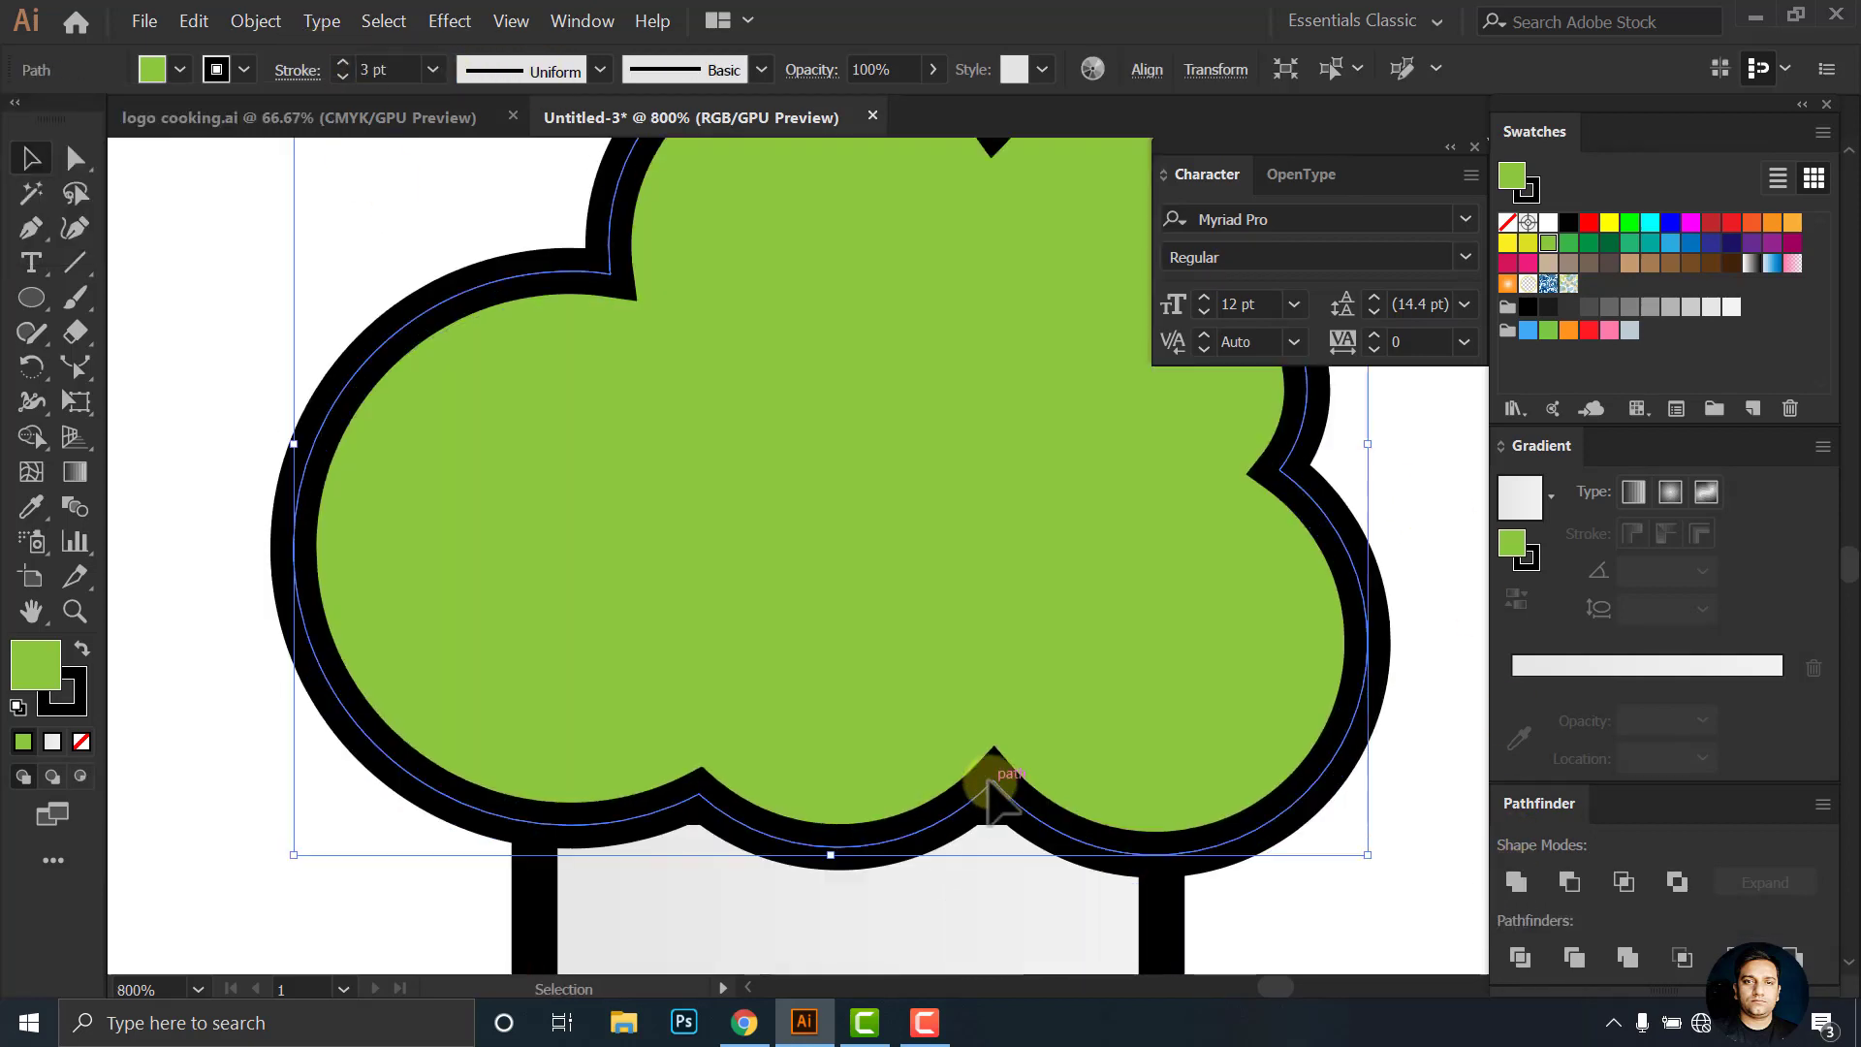
pyautogui.hotkey('ctrl', '-')
pyautogui.hotkey('ctrl', '-')
pyautogui.hotkey('ctrl', '-')
pyautogui.hotkey('ctrl', '-')
pyautogui.hotkey('ctrl', '-')
pyautogui.hotkey('ctrl', '-')
# Group the bush with its pot, scale it down and place it beside the column
pyautogui.keyDown('shift'); pyautogui.click(679, 639); pyautogui.keyUp('shift')
pyautogui.rightClick(675, 474)
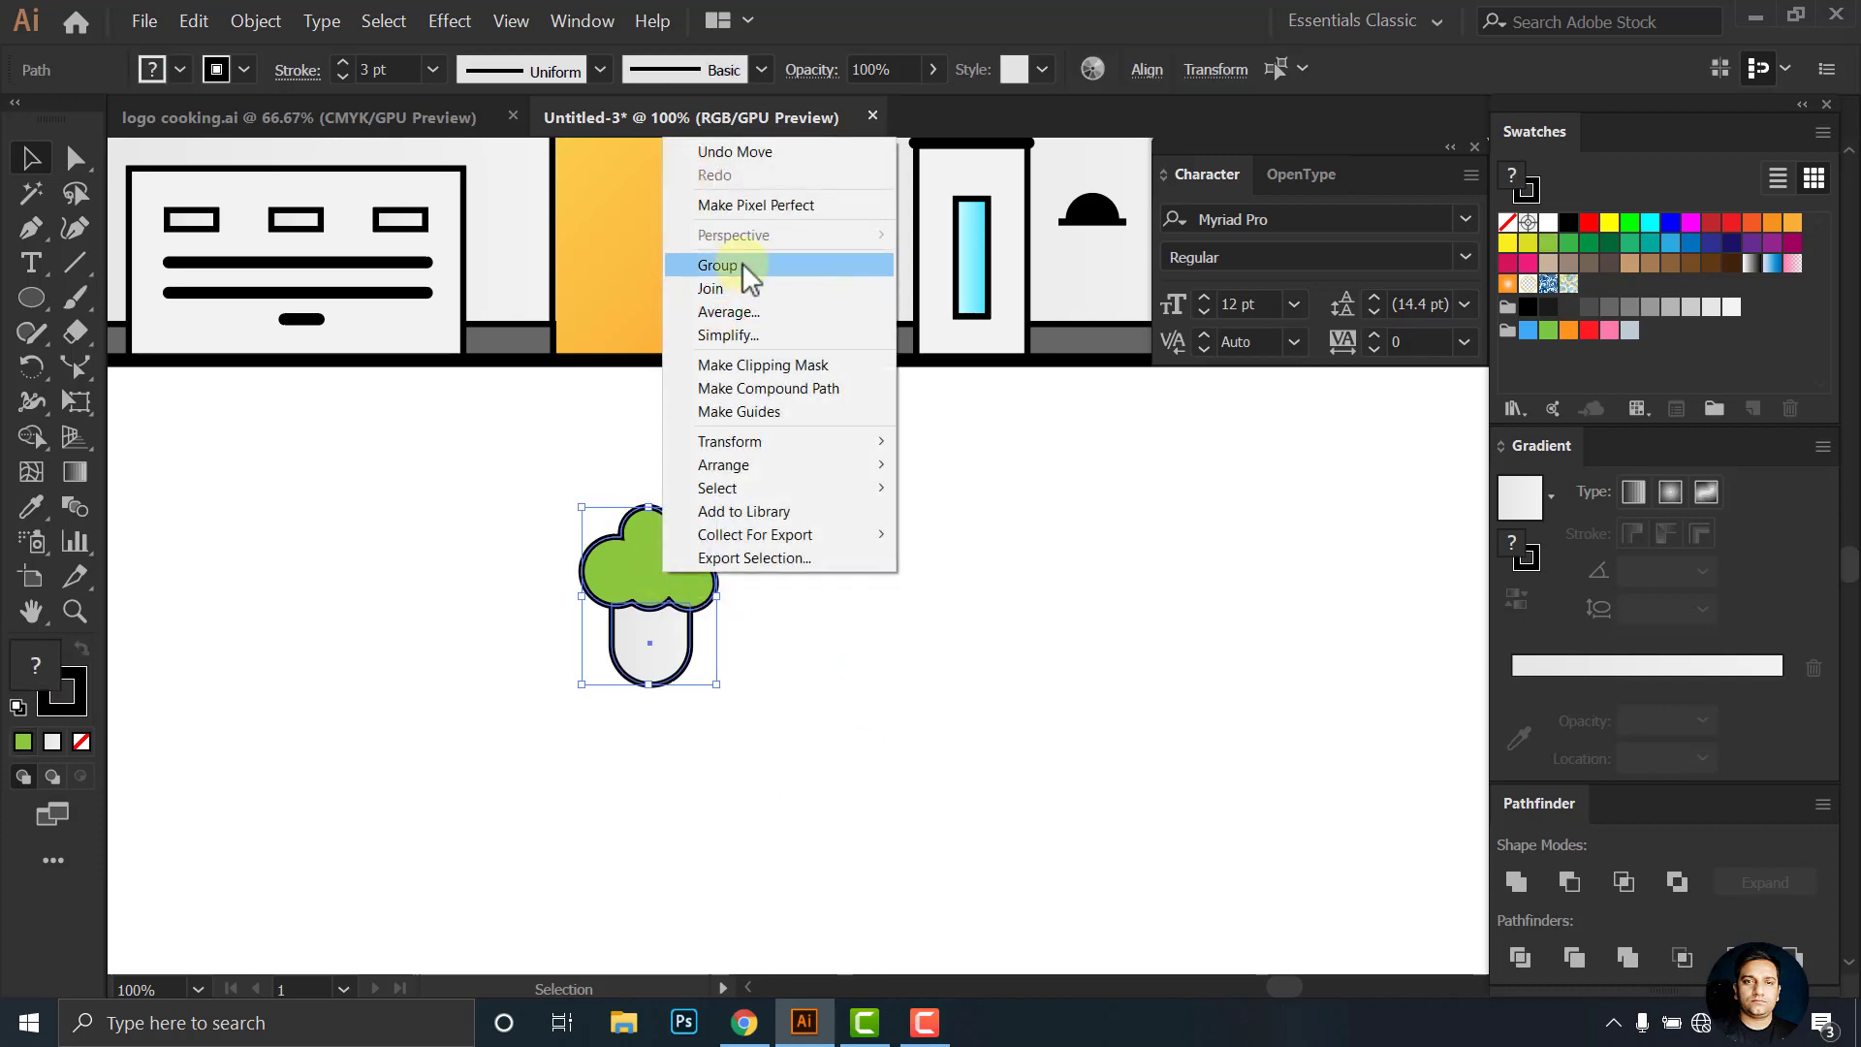
pyautogui.click(717, 265)
pyautogui.scroll(3, 632, 810)
pyautogui.moveTo(548, 777); pyautogui.dragTo(749, 486)
pyautogui.moveTo(805, 363); pyautogui.dragTo(780, 444)
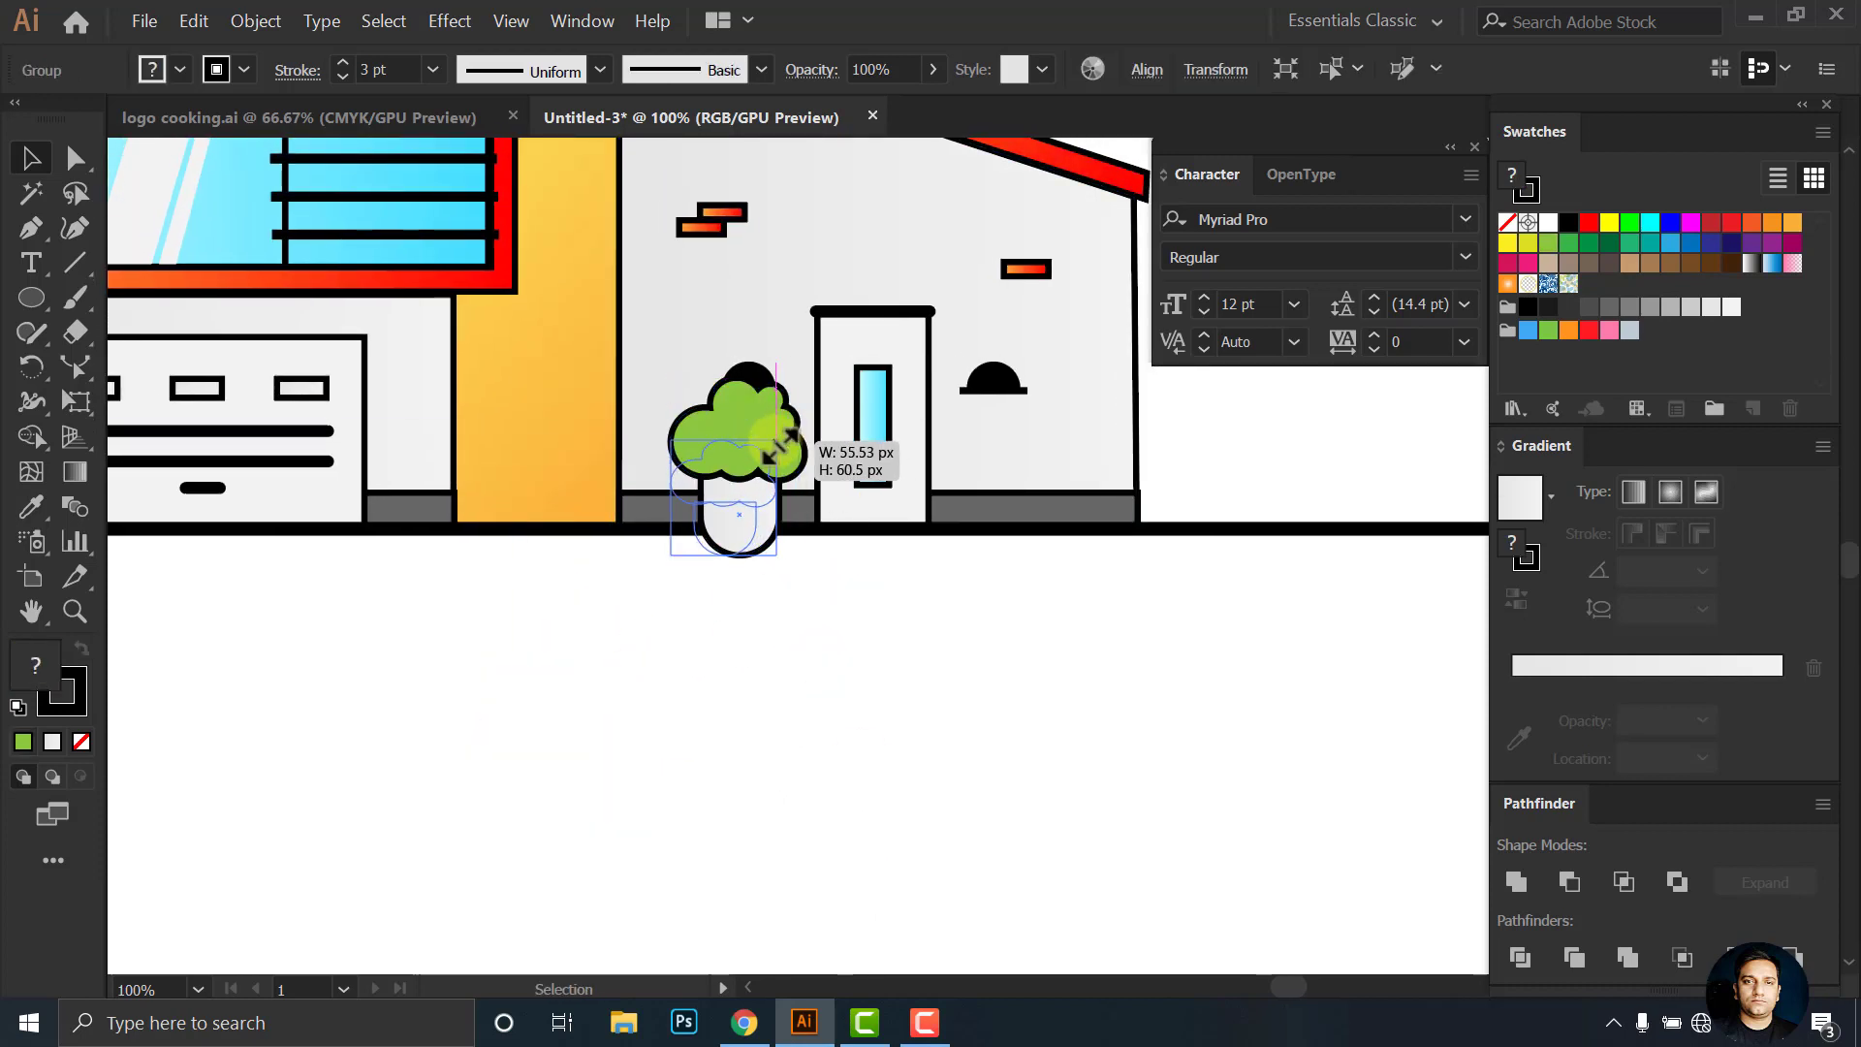
pyautogui.hotkey('ctrl', '=')
pyautogui.hotkey('ctrl', '=')
pyautogui.moveTo(601, 551); pyautogui.dragTo(396, 477)
# Place a copy of the potted bush at the right wall corner
pyautogui.moveTo(489, 606); pyautogui.dragTo(1255, 630)
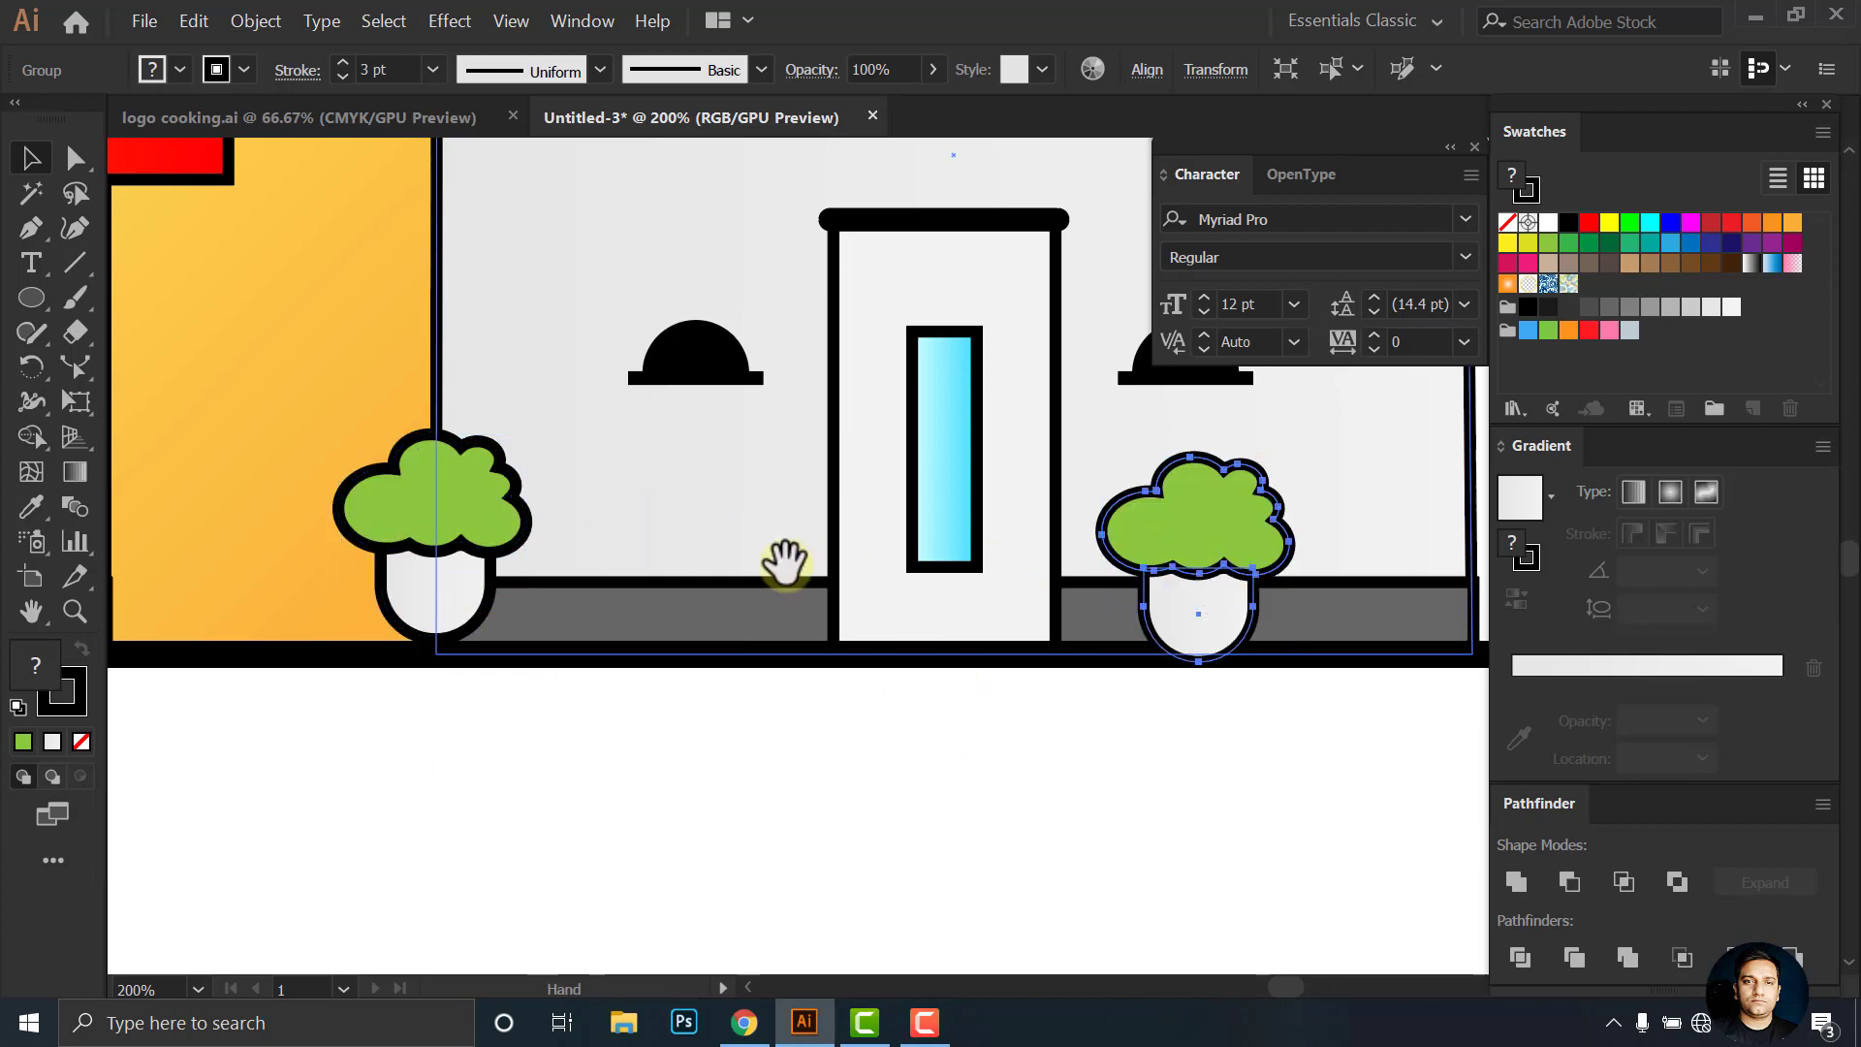
pyautogui.hotkey('ctrl', '-')
pyautogui.hotkey('ctrl', '-')
pyautogui.hotkey('ctrl', '-')
pyautogui.hotkey('ctrl', '=')
pyautogui.hotkey('ctrl', '=')
pyautogui.hotkey('ctrl', '=')
pyautogui.moveTo(526, 586); pyautogui.dragTo(793, 578)
pyautogui.click(1072, 698)
pyautogui.hotkey('ctrl', '-')
pyautogui.hotkey('ctrl', '-')
pyautogui.hotkey('ctrl', '-')
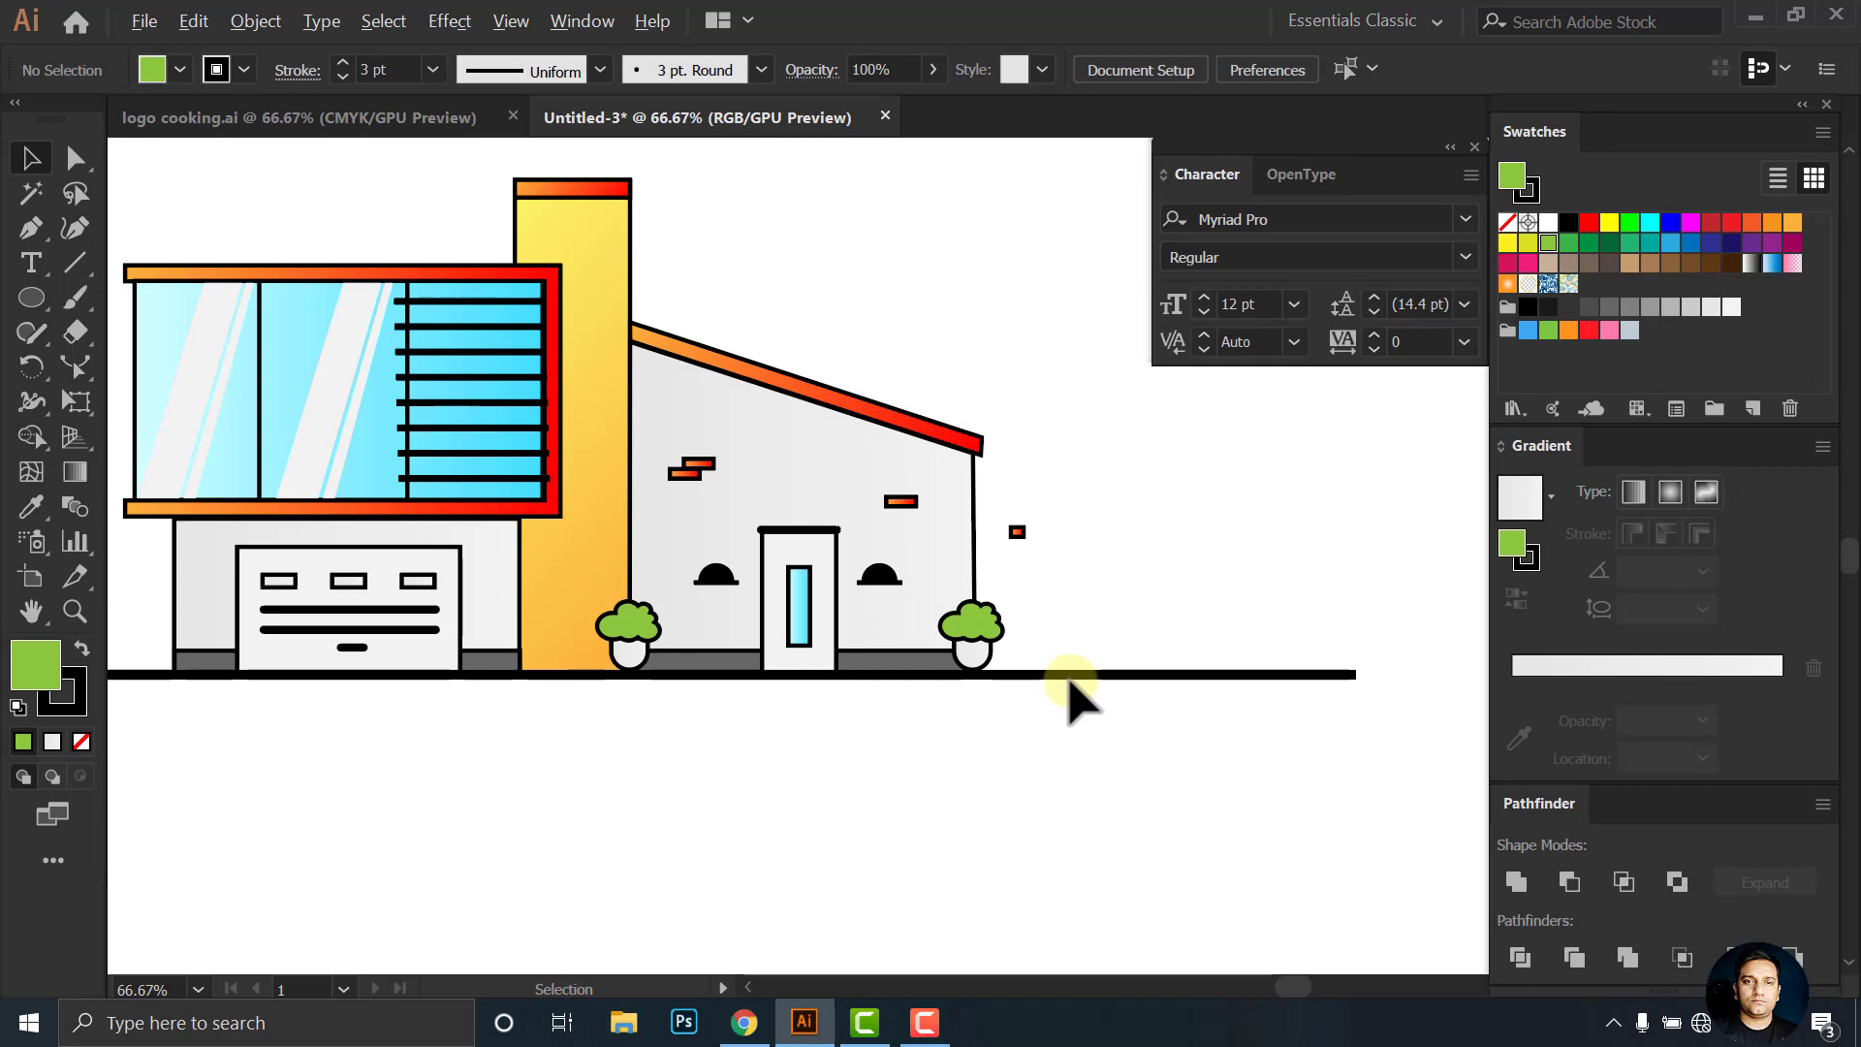
# Duplicate the roof strip lower down, bring it to front, and fill it grey with no stroke
pyautogui.scroll(3, 560, 603)
pyautogui.scroll(2, 659, 558)
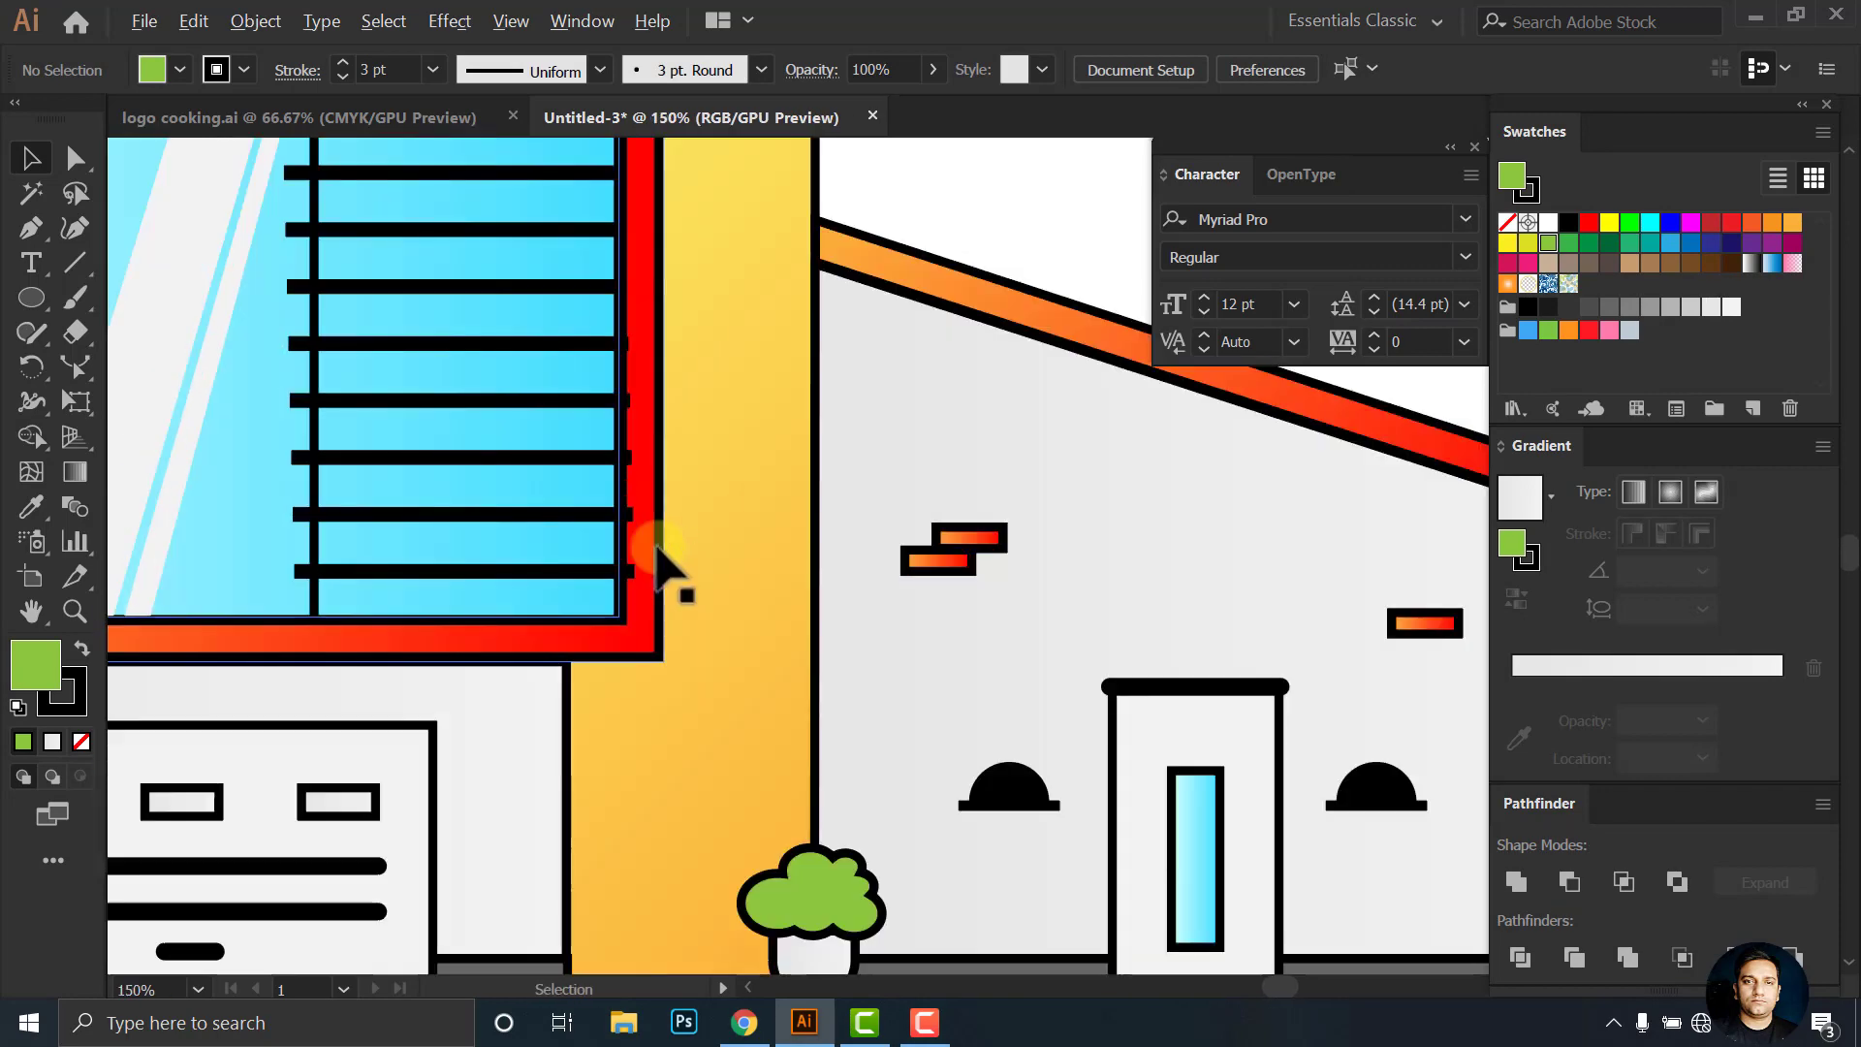
pyautogui.hscroll(1, 976, 456)
pyautogui.scroll(1, 698, 498)
pyautogui.moveTo(785, 457); pyautogui.dragTo(798, 539)
pyautogui.rightClick(1318, 625)
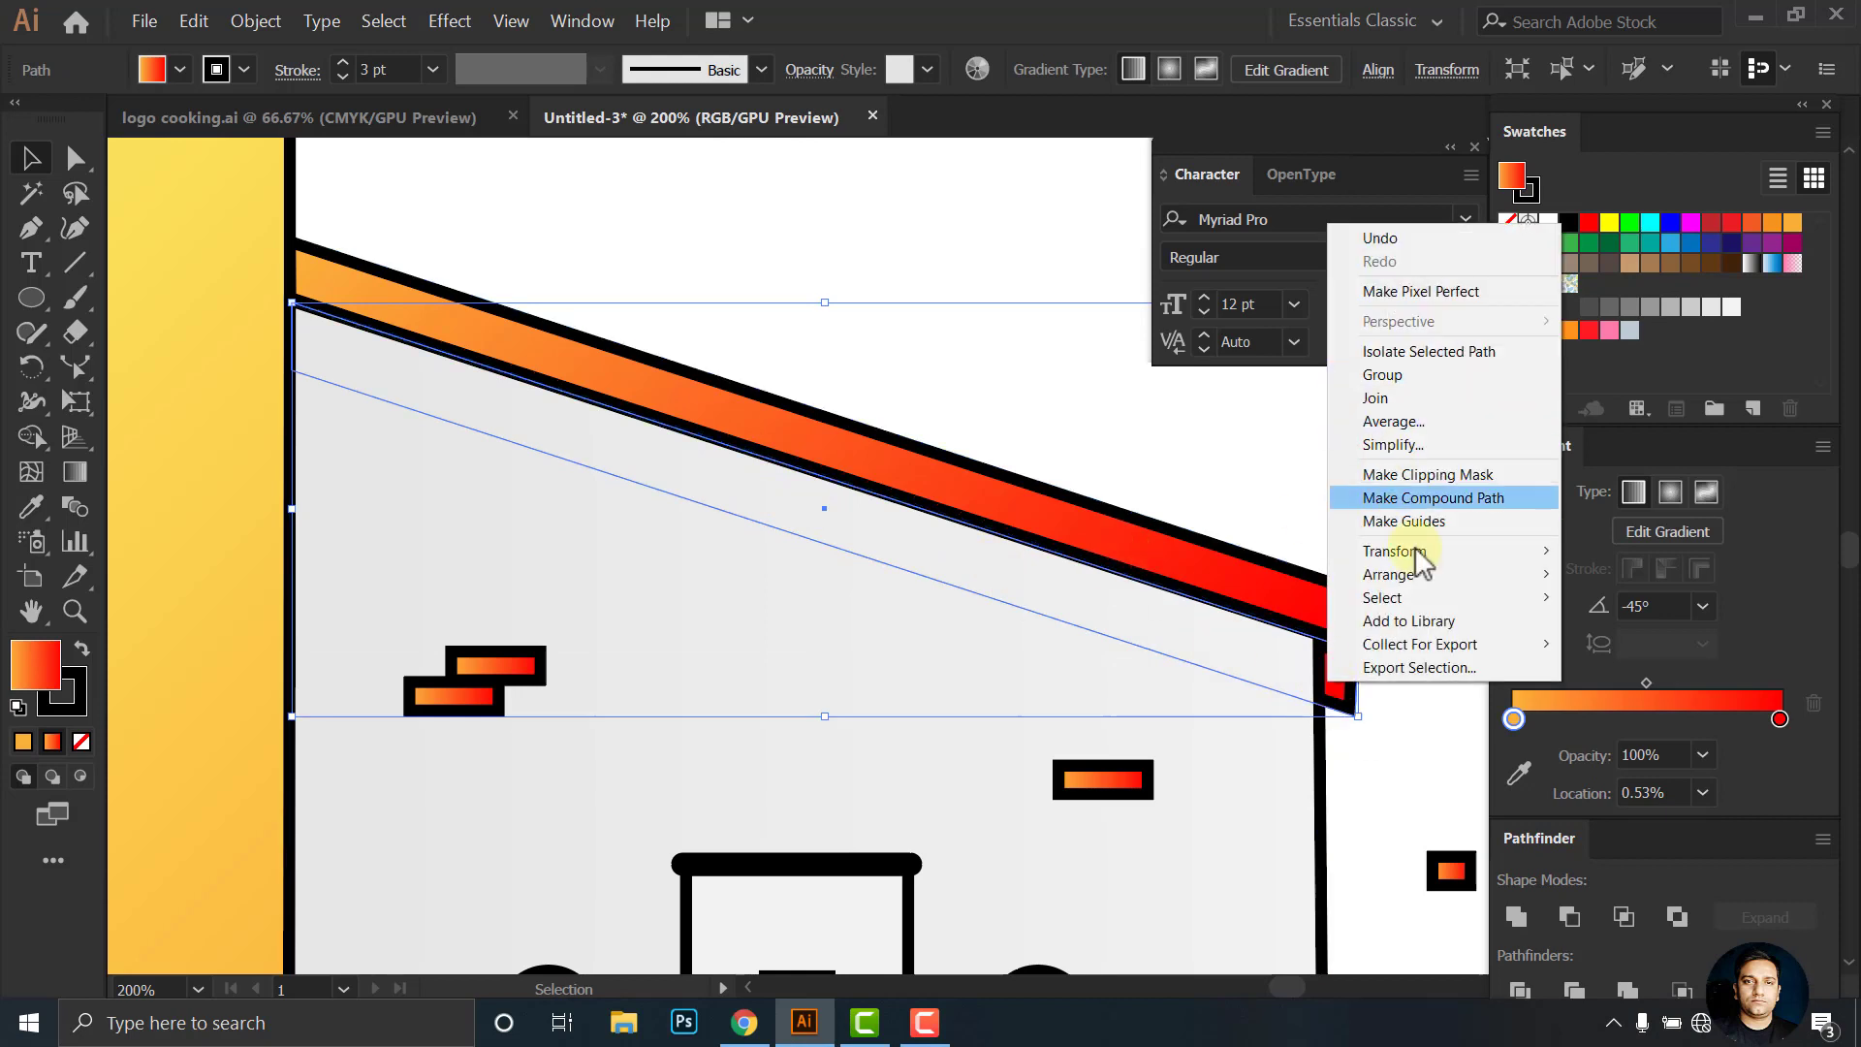
pyautogui.moveTo(1388, 574)
pyautogui.click(1280, 577)
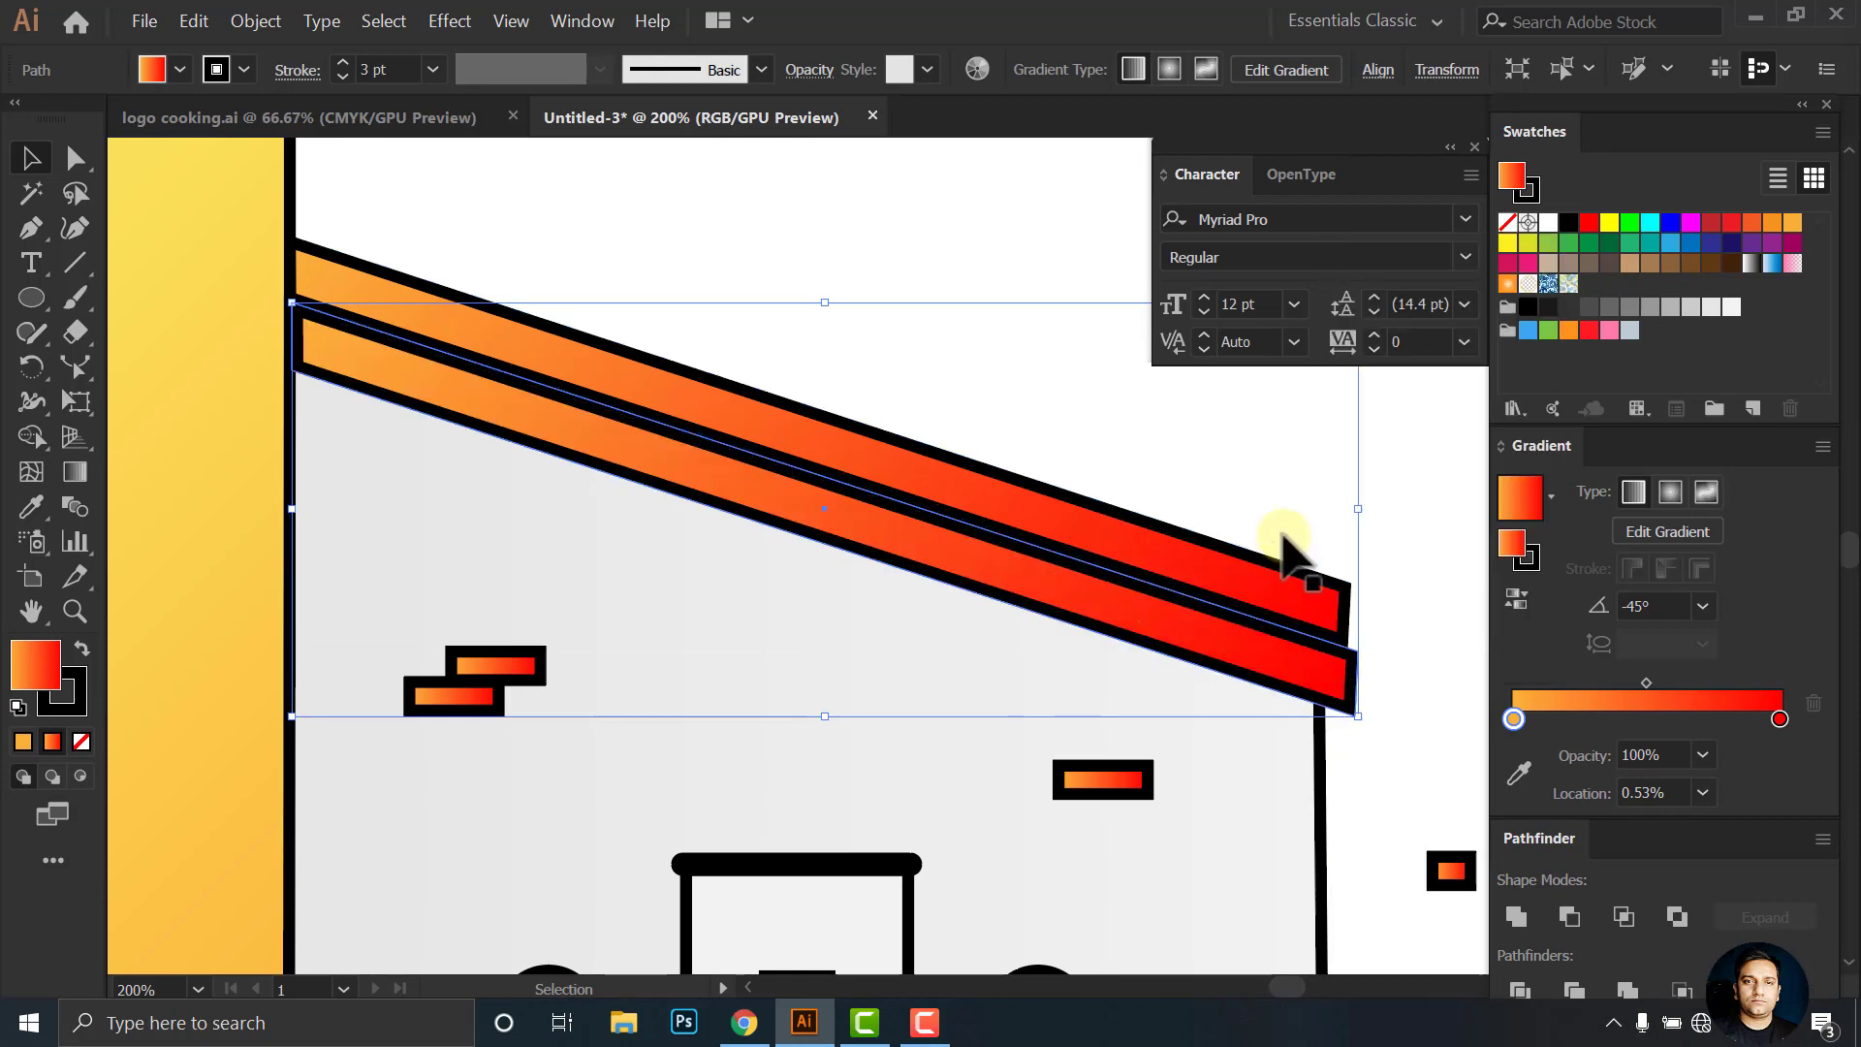
pyautogui.click(1710, 307)
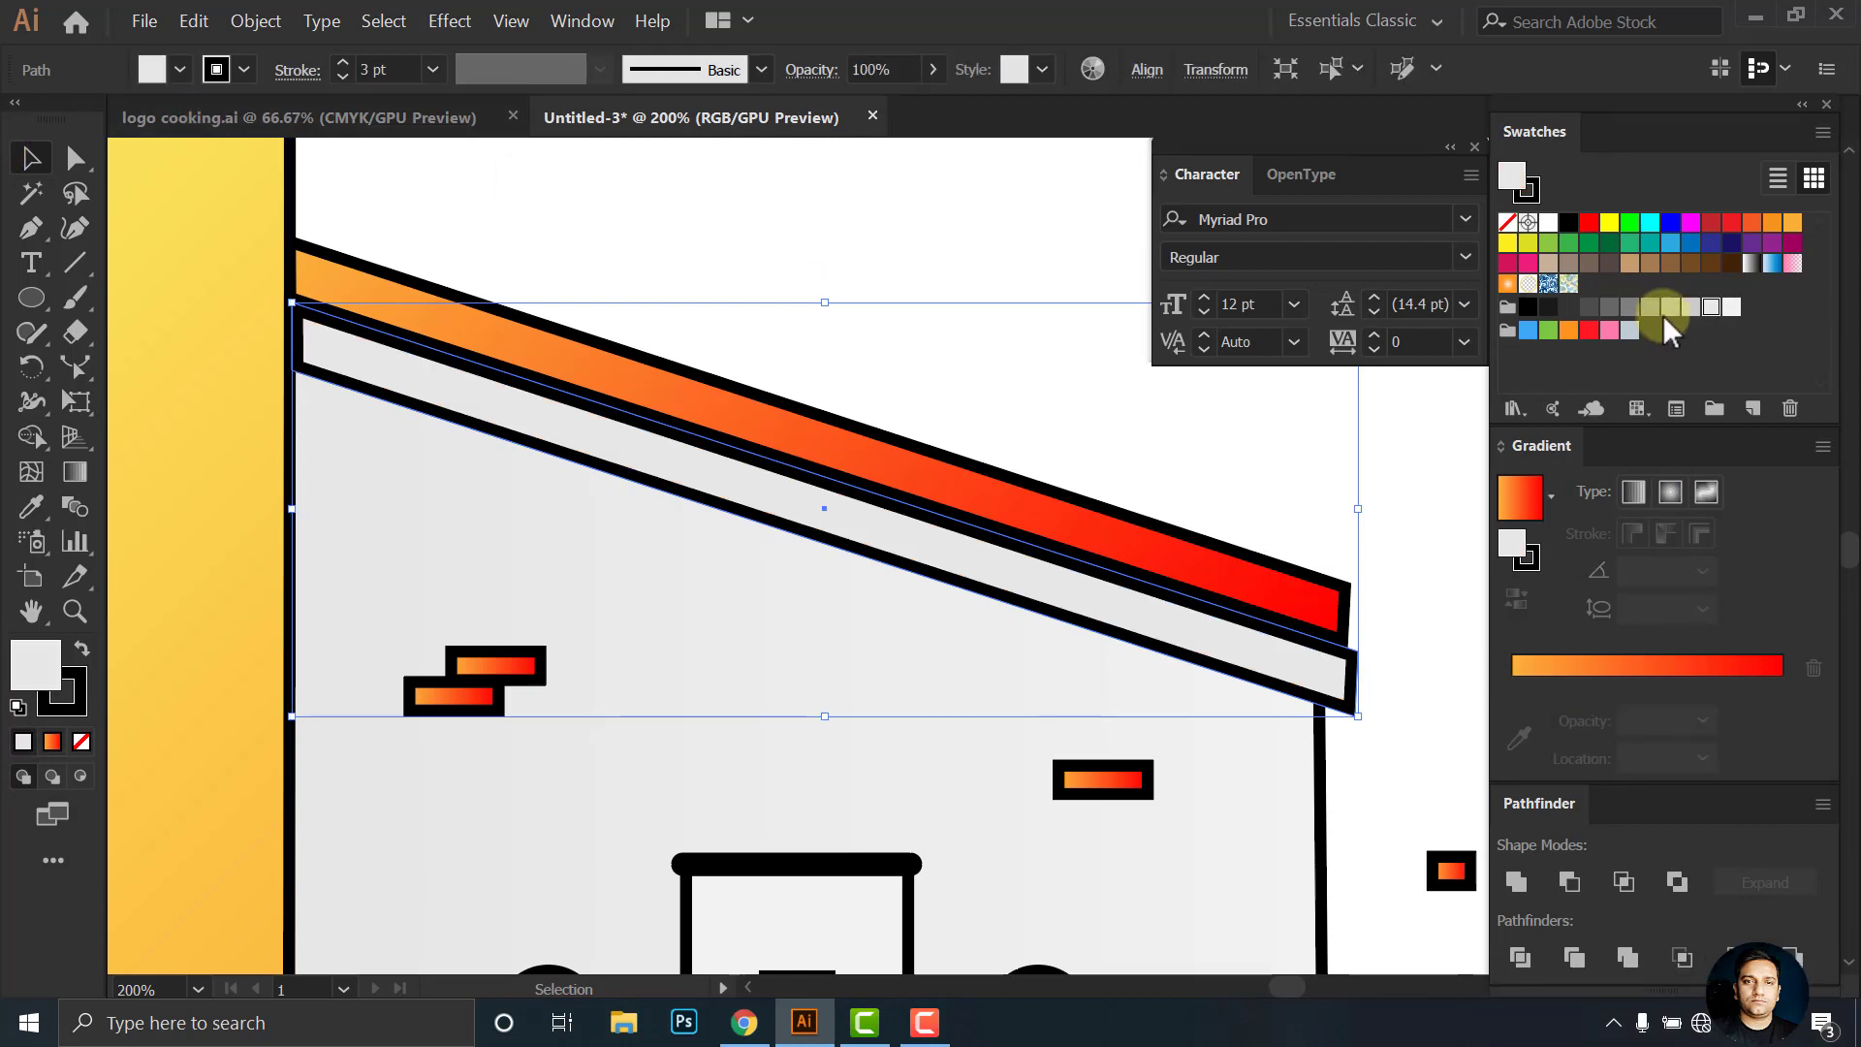
pyautogui.click(1650, 309)
pyautogui.click(229, 75)
# Drag the strip's corner anchors to thin it and fit its right end against the wall
pyautogui.click(17, 117)
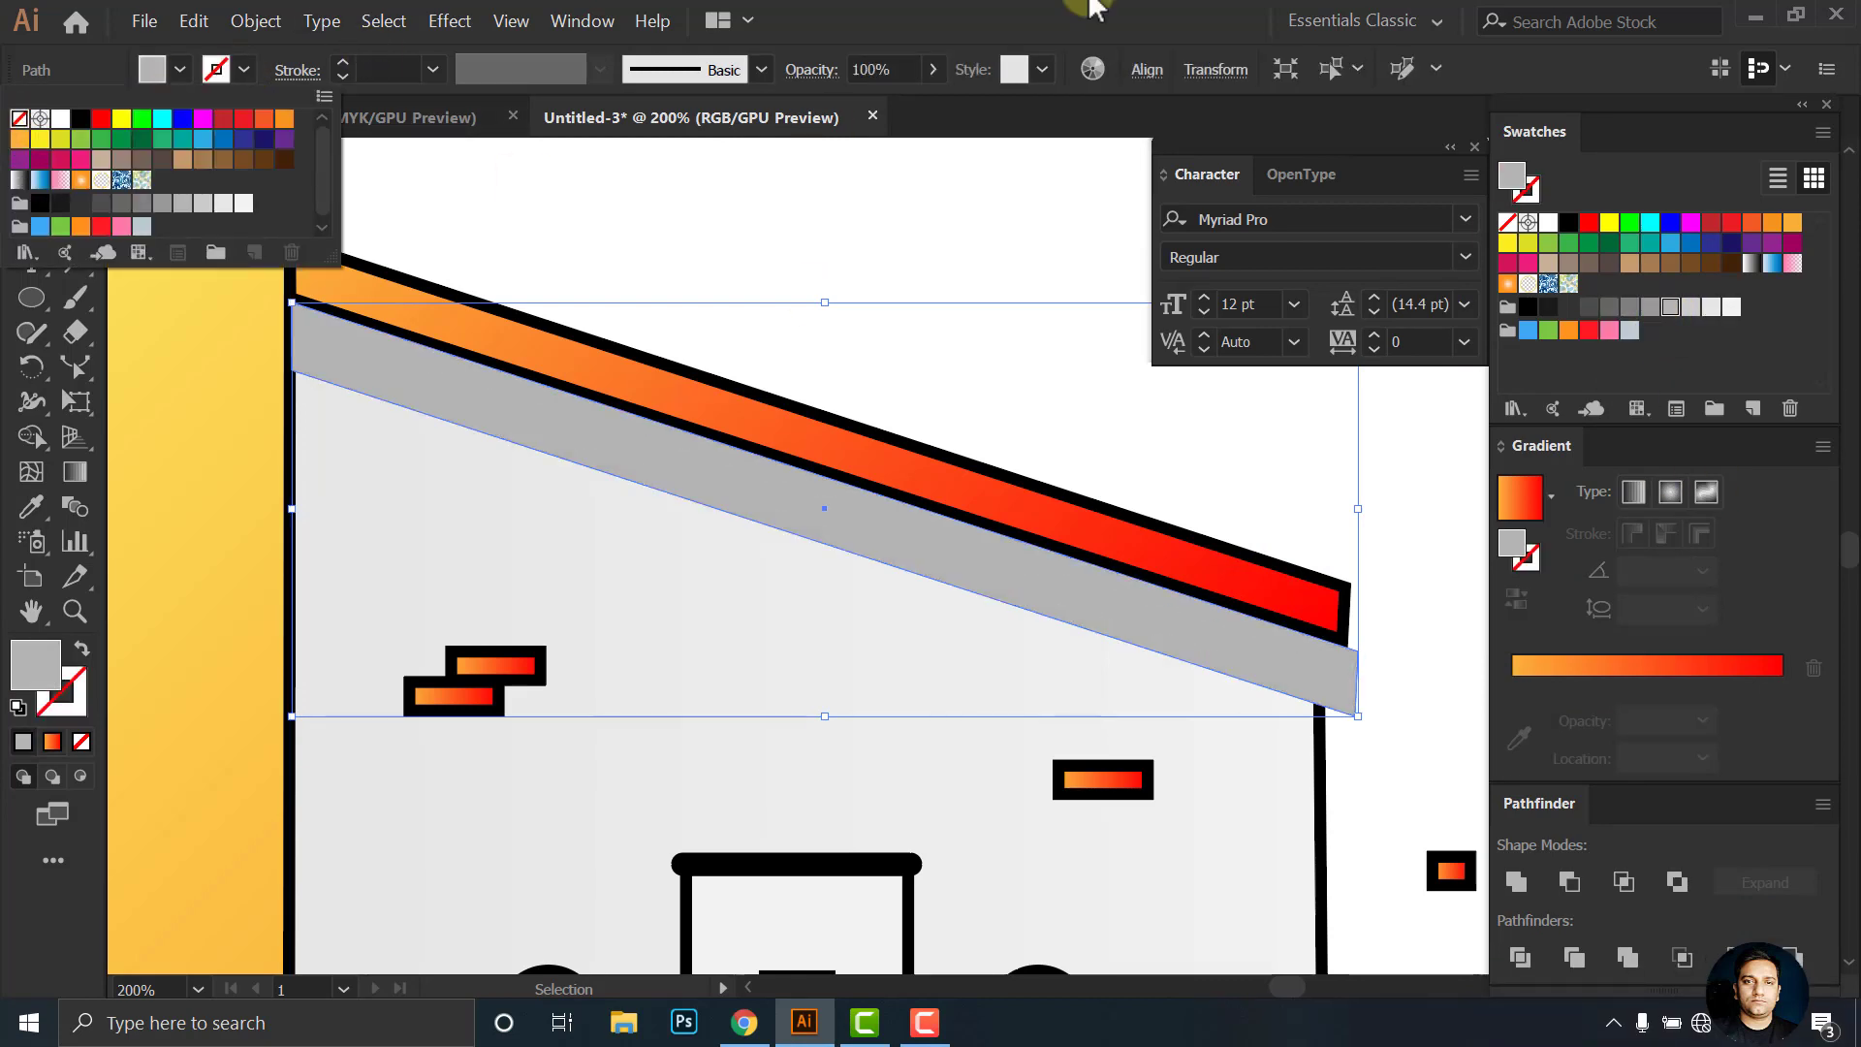
pyautogui.click(76, 158)
pyautogui.click(294, 377)
pyautogui.moveTo(294, 378); pyautogui.dragTo(314, 335)
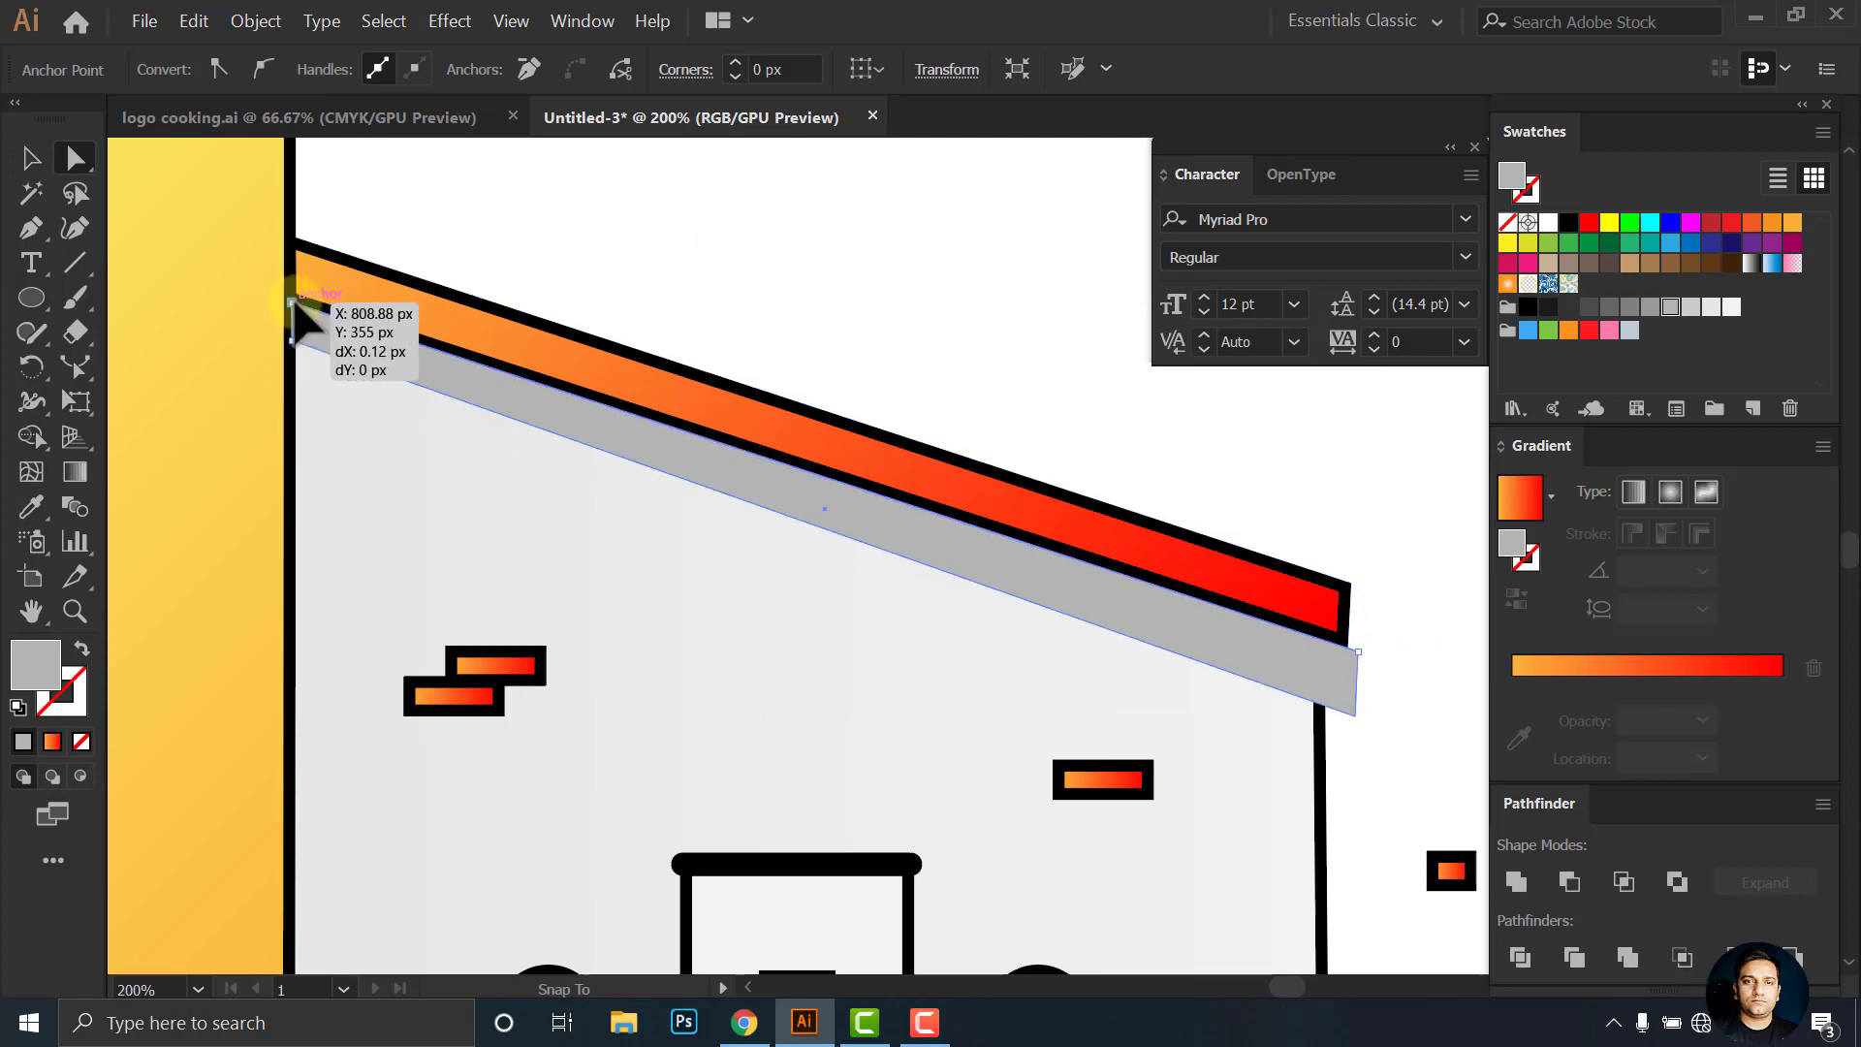
pyautogui.moveTo(1353, 717); pyautogui.dragTo(1335, 652)
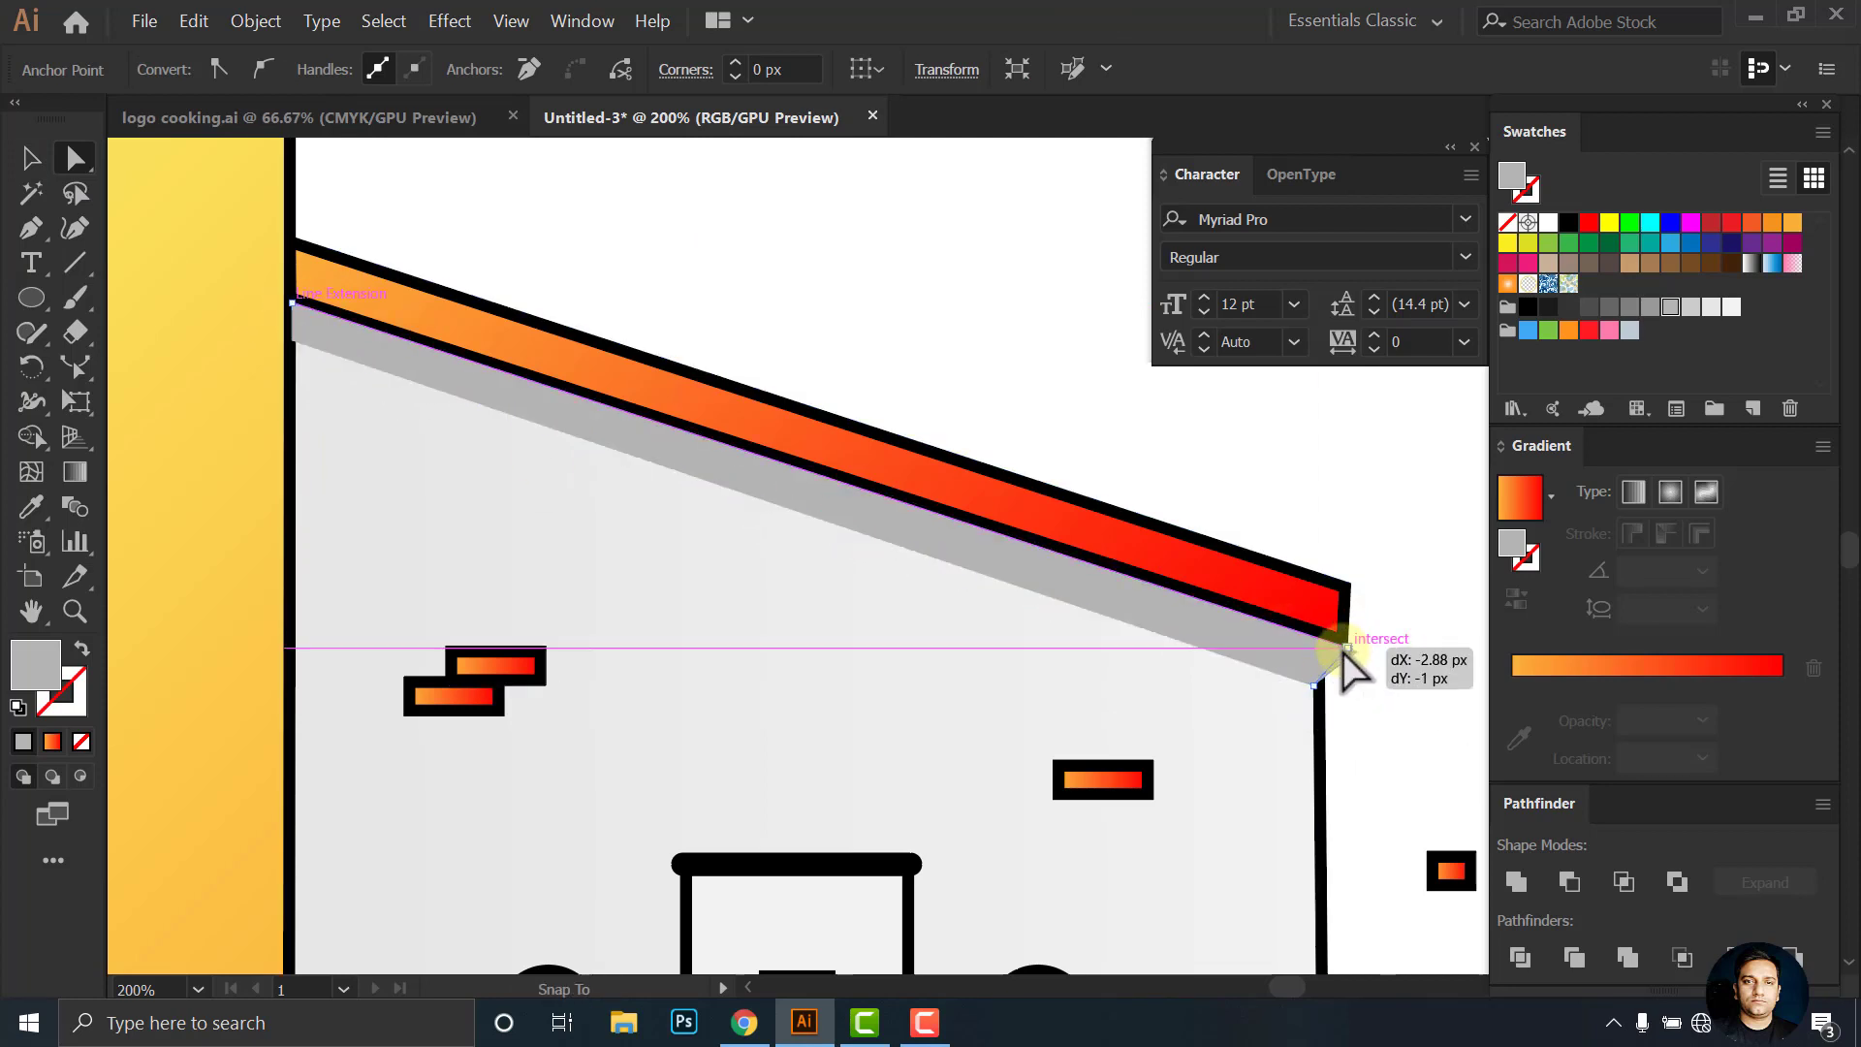
pyautogui.scroll(6, 1337, 668)
pyautogui.moveTo(1238, 544)
pyautogui.mouseDown()
pyautogui.moveTo(1113, 555)
pyautogui.moveTo(1180, 532)
pyautogui.mouseUp()
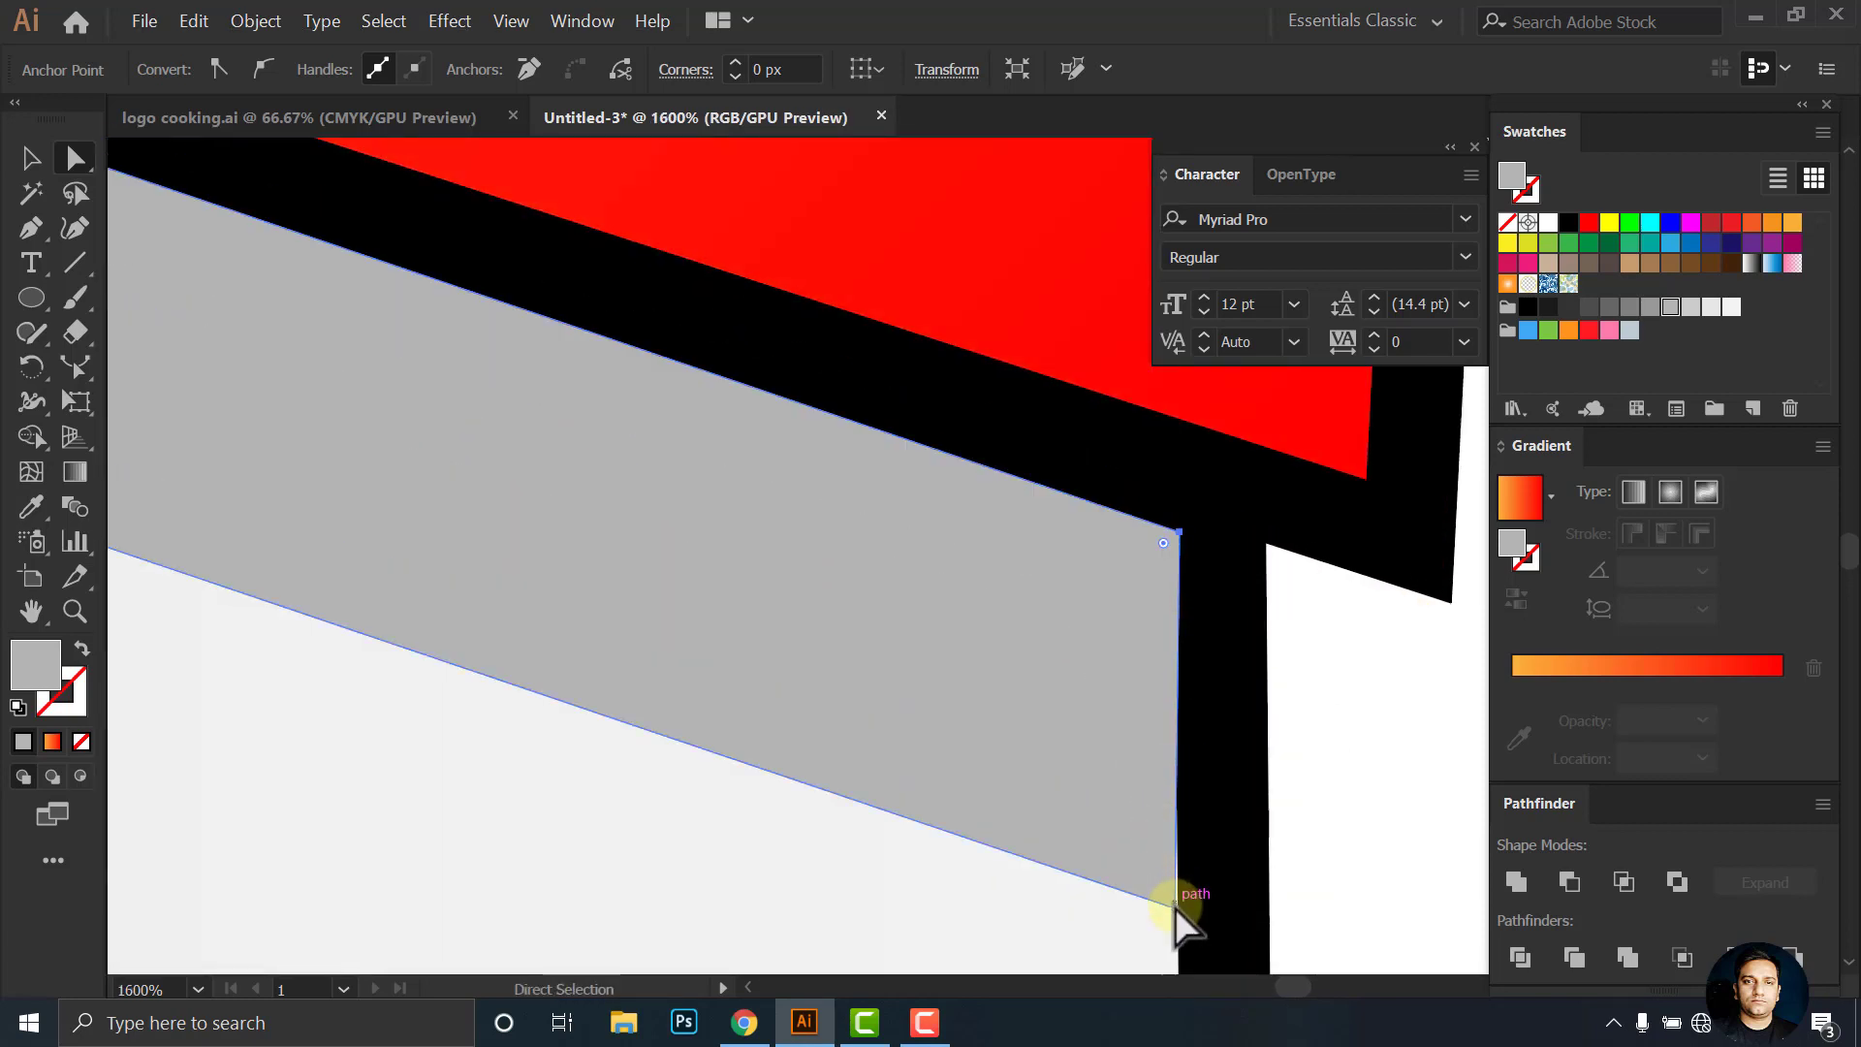
pyautogui.moveTo(1174, 908); pyautogui.dragTo(1175, 845)
pyautogui.scroll(-6, 1286, 727)
pyautogui.scroll(4, 593, 514)
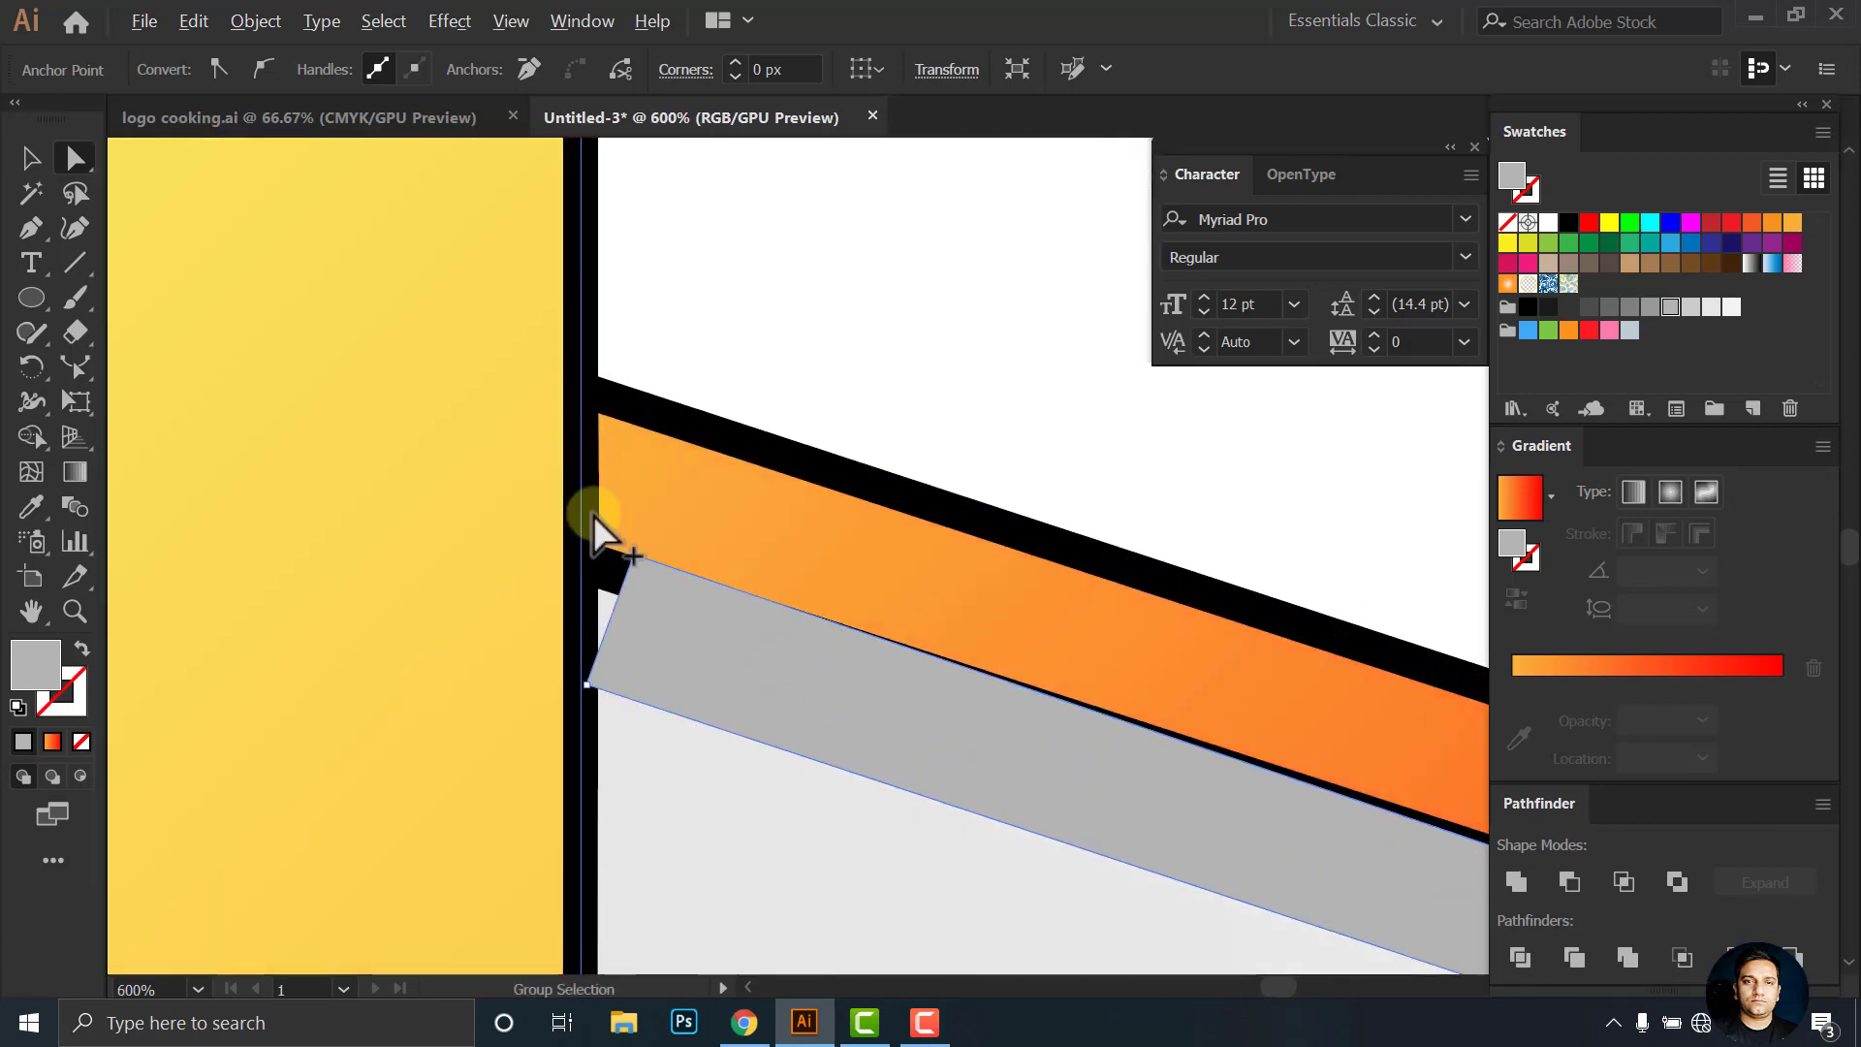
pyautogui.scroll(2, 690, 545)
# Fit the strip's left corners against the column and fine-tune its right corner
pyautogui.moveTo(690, 545)
pyautogui.mouseDown()
pyautogui.moveTo(595, 645)
pyautogui.moveTo(655, 688)
pyautogui.mouseUp()
pyautogui.click(624, 682)
pyautogui.click(624, 672)
pyautogui.hotkey('ctrl', '-')
pyautogui.moveTo(583, 619); pyautogui.dragTo(603, 644)
pyautogui.scroll(-3, 416, 563)
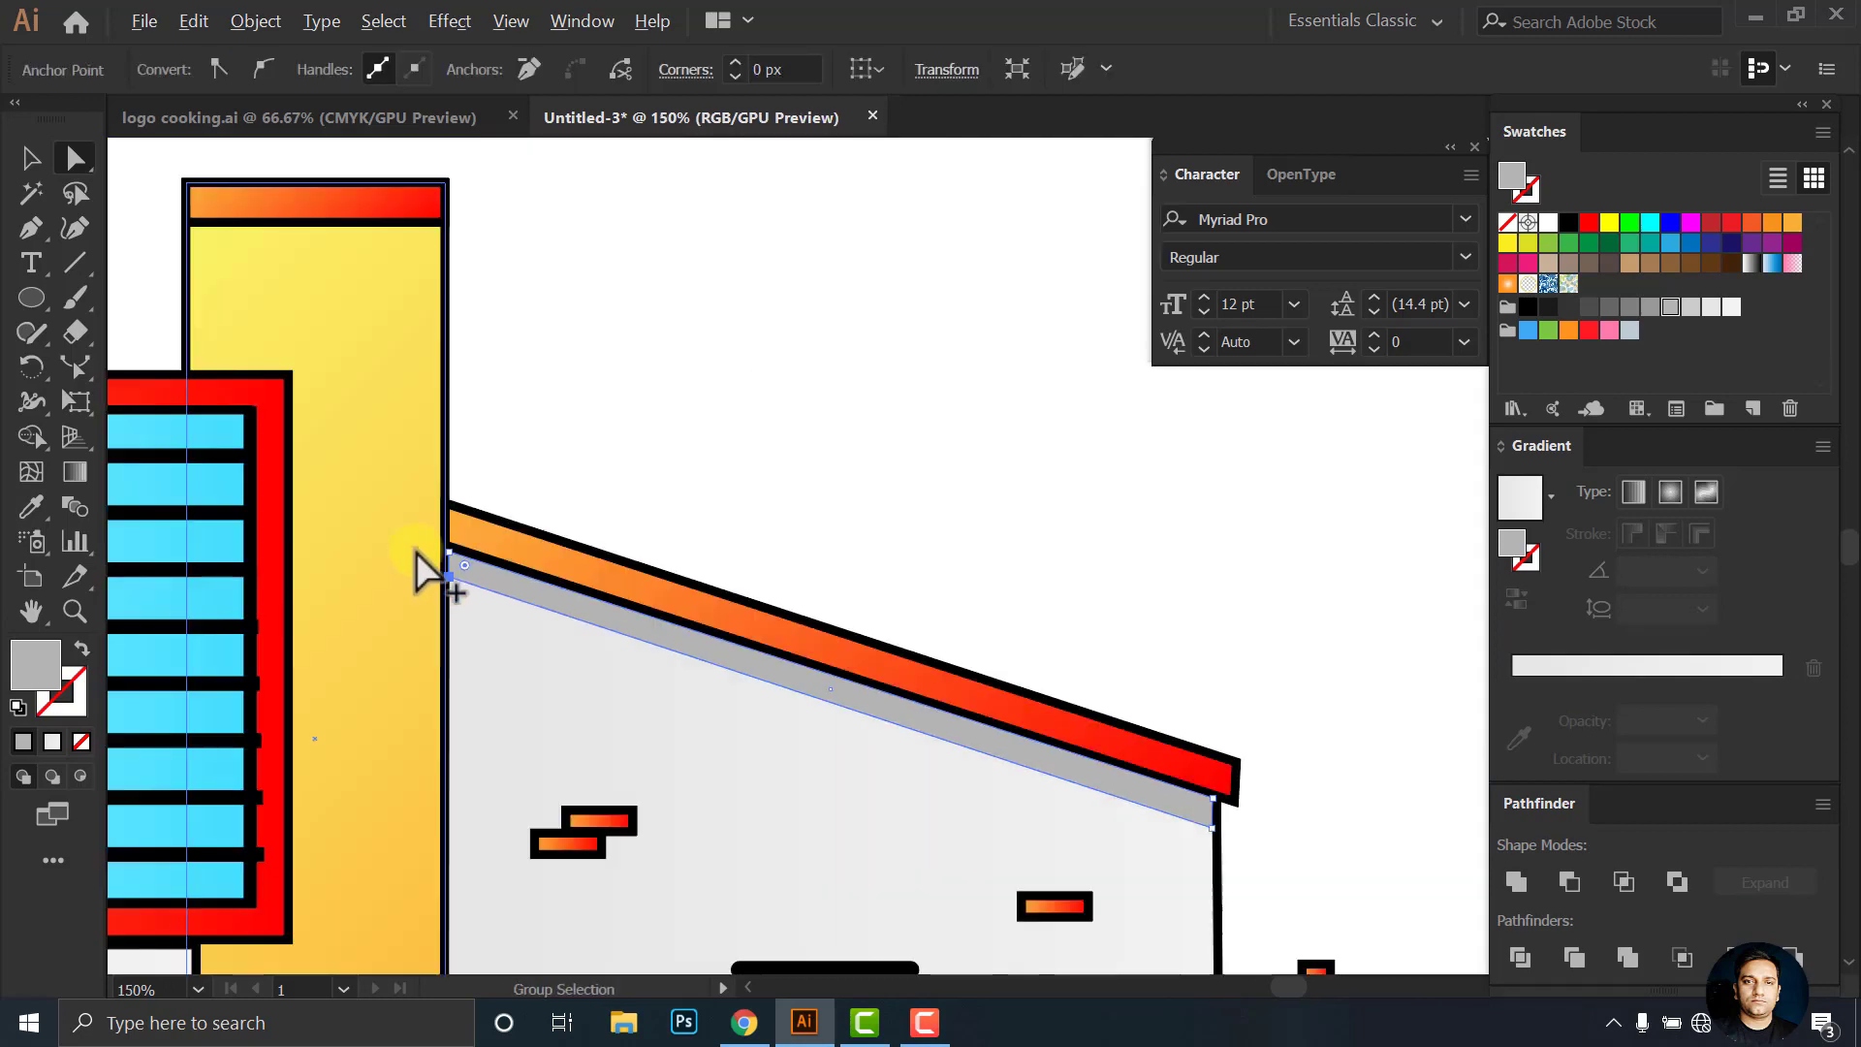
pyautogui.scroll(3, 1226, 831)
pyautogui.scroll(2, 1136, 702)
pyautogui.scroll(2, 1101, 753)
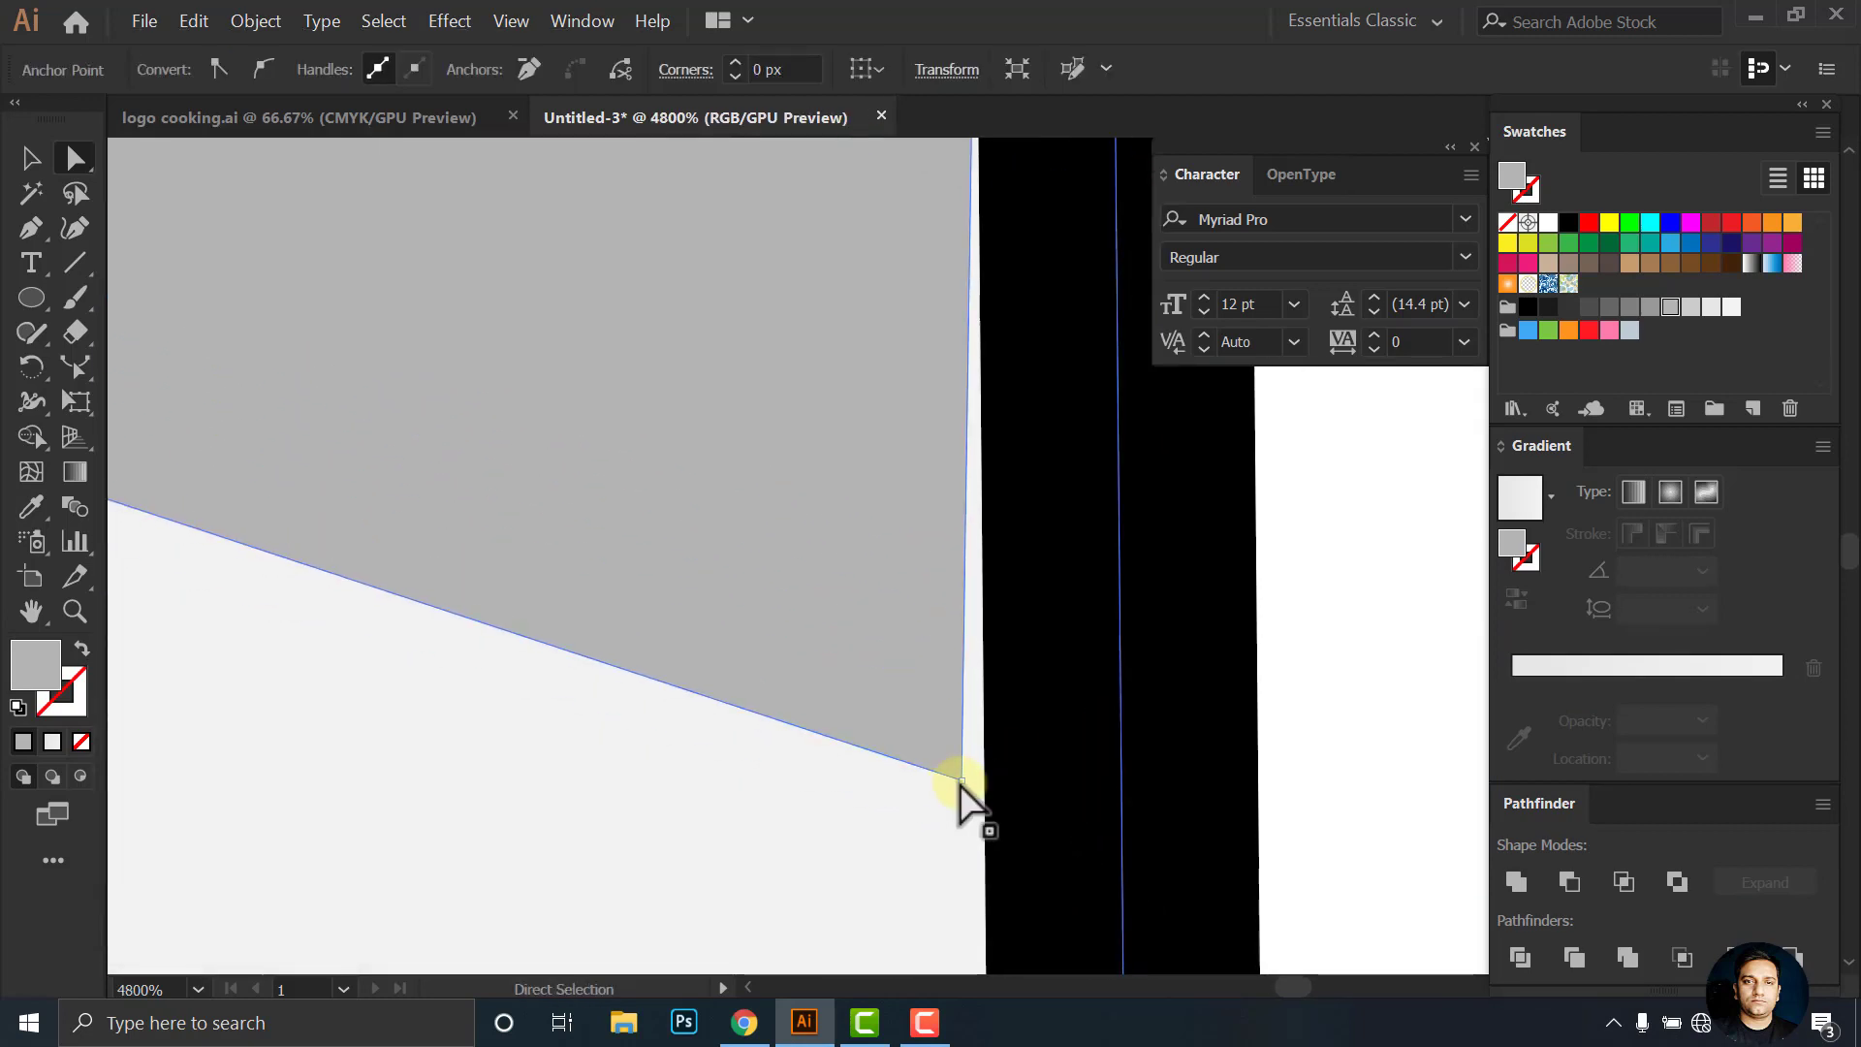
pyautogui.moveTo(977, 778); pyautogui.dragTo(987, 779)
pyautogui.scroll(-4, 1047, 686)
pyautogui.scroll(-8, 1192, 740)
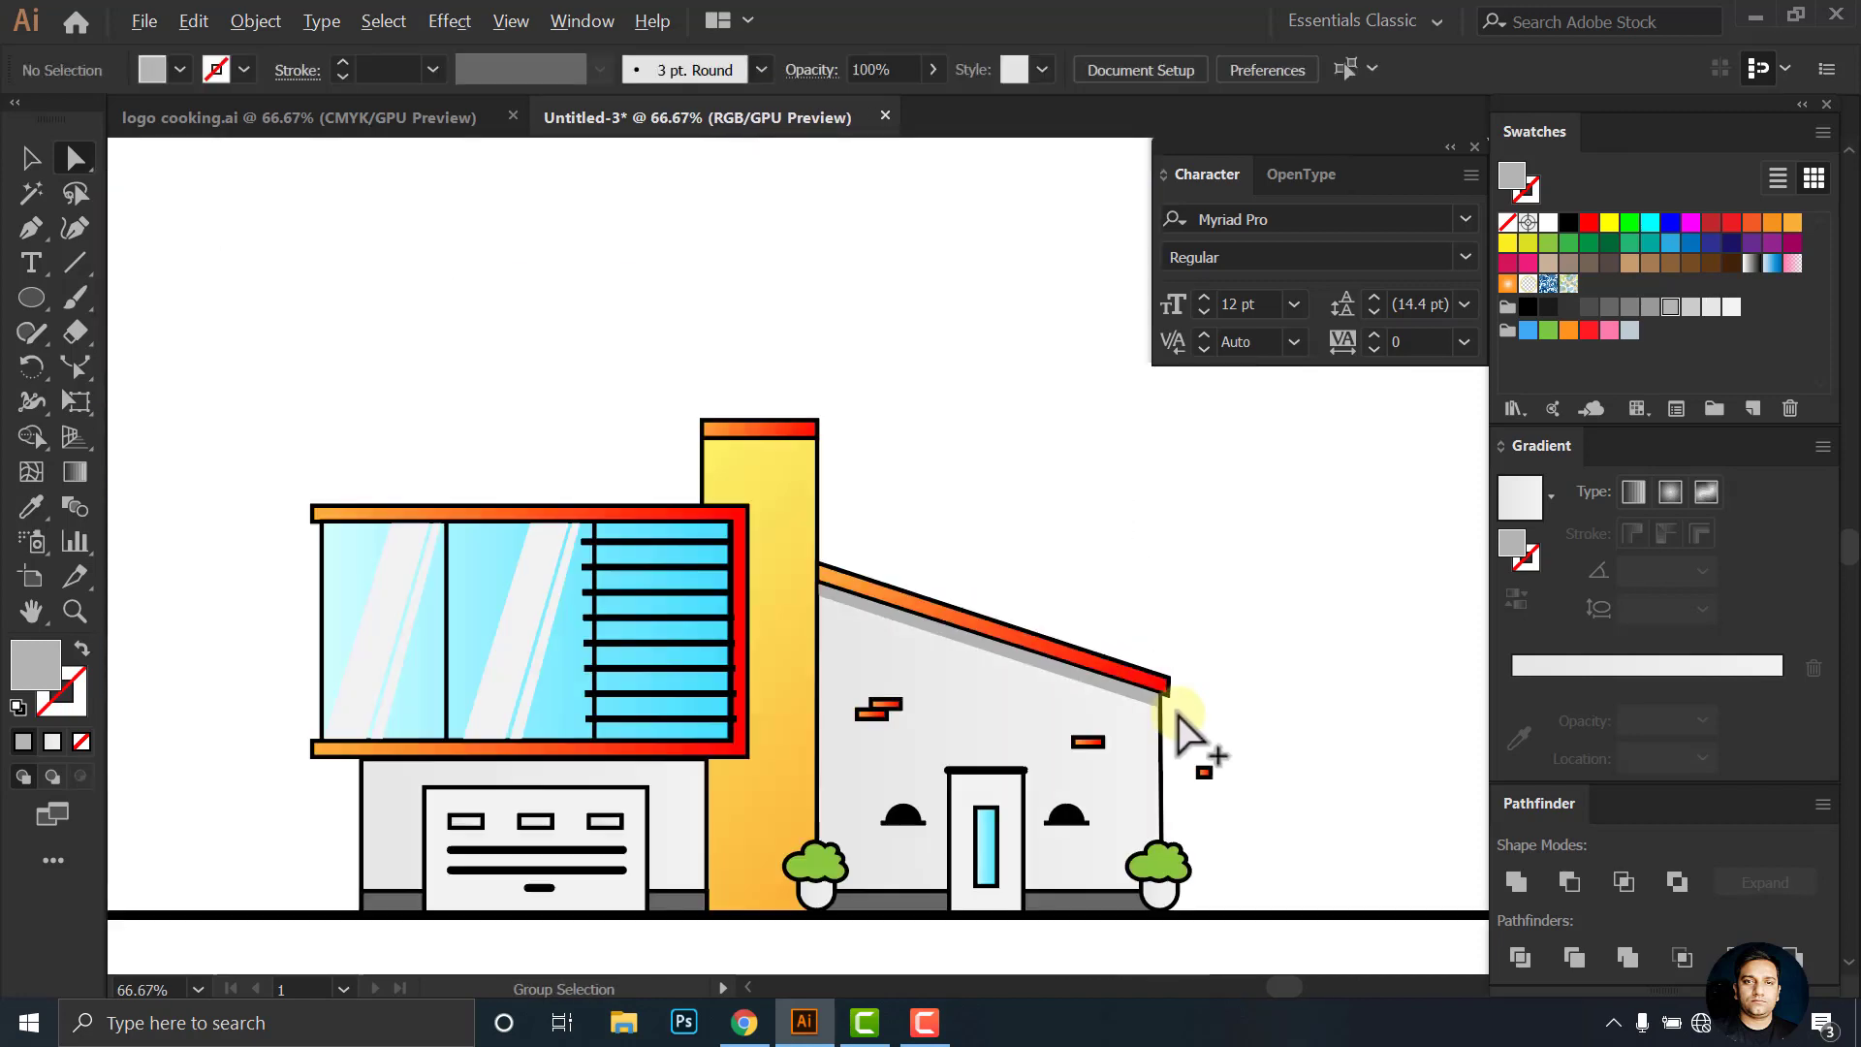
pyautogui.scroll(1, 1134, 582)
# Lighten the roof shadow strip to a pale grey
pyautogui.click(28, 158)
pyautogui.click(769, 539)
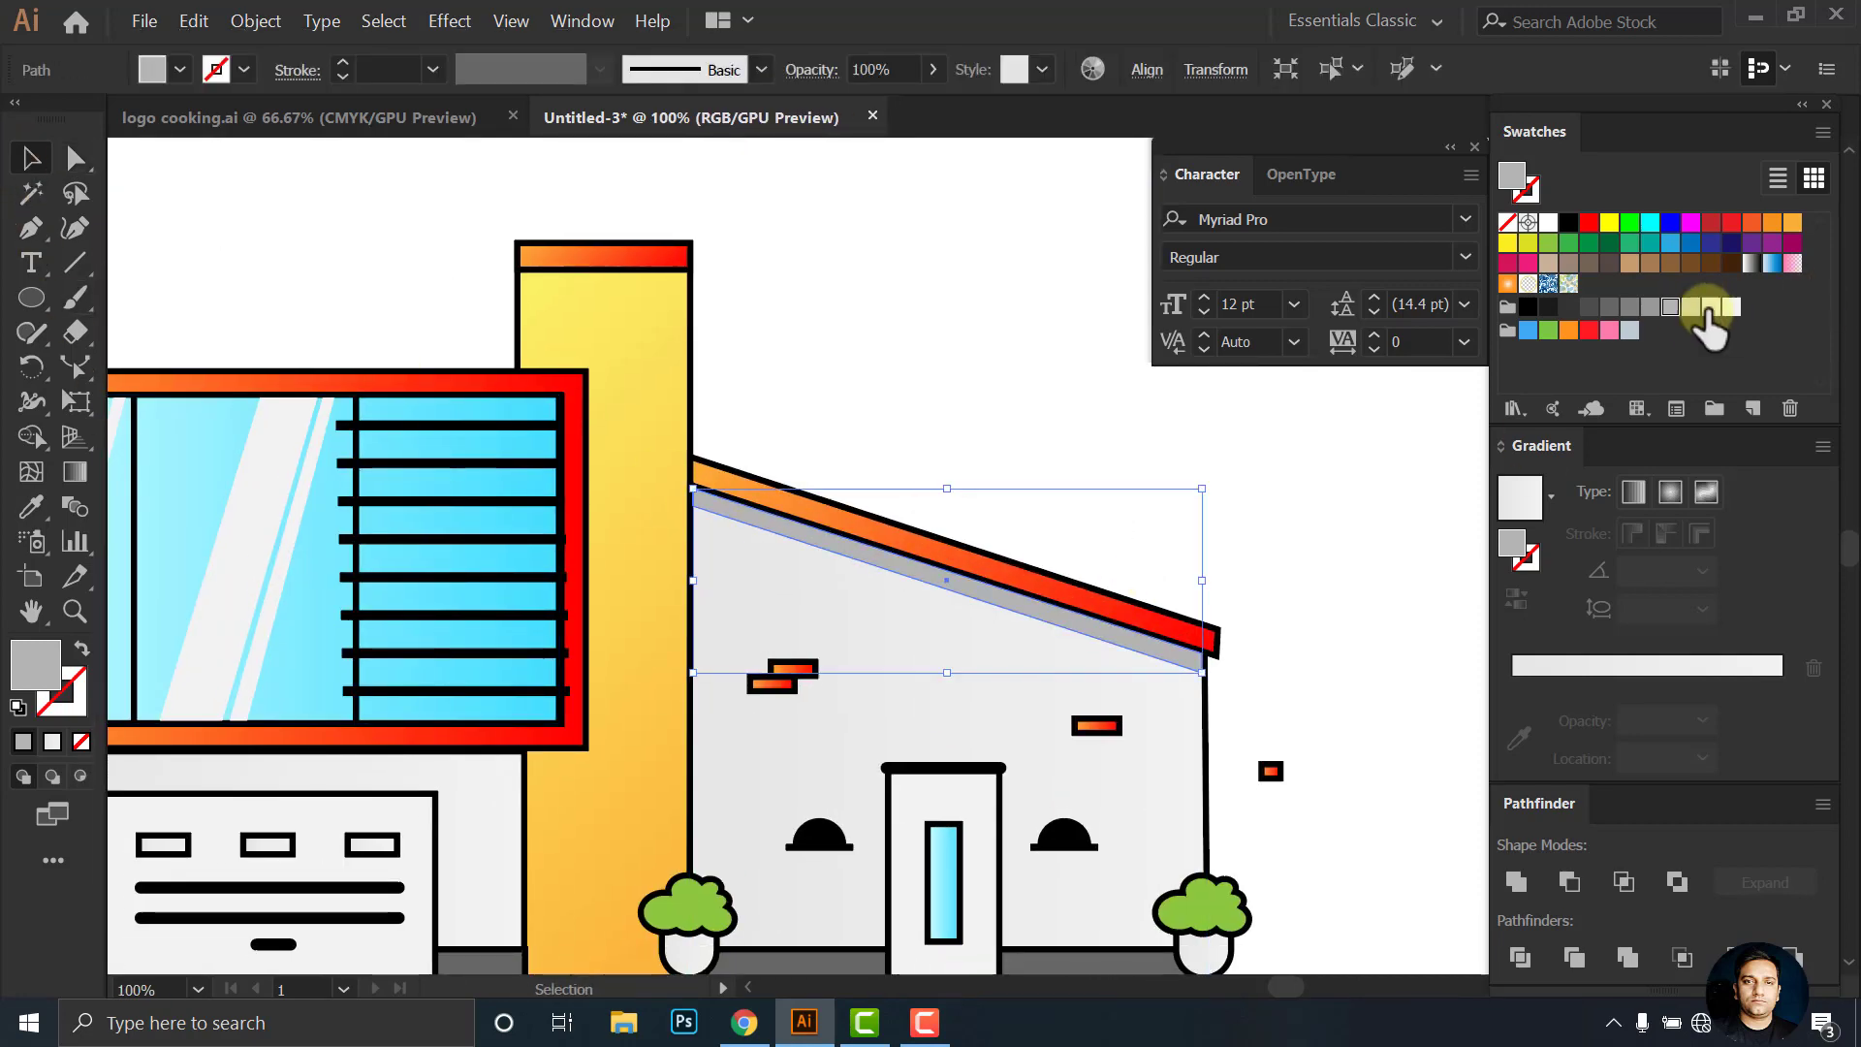
pyautogui.click(1690, 306)
pyautogui.click(1323, 625)
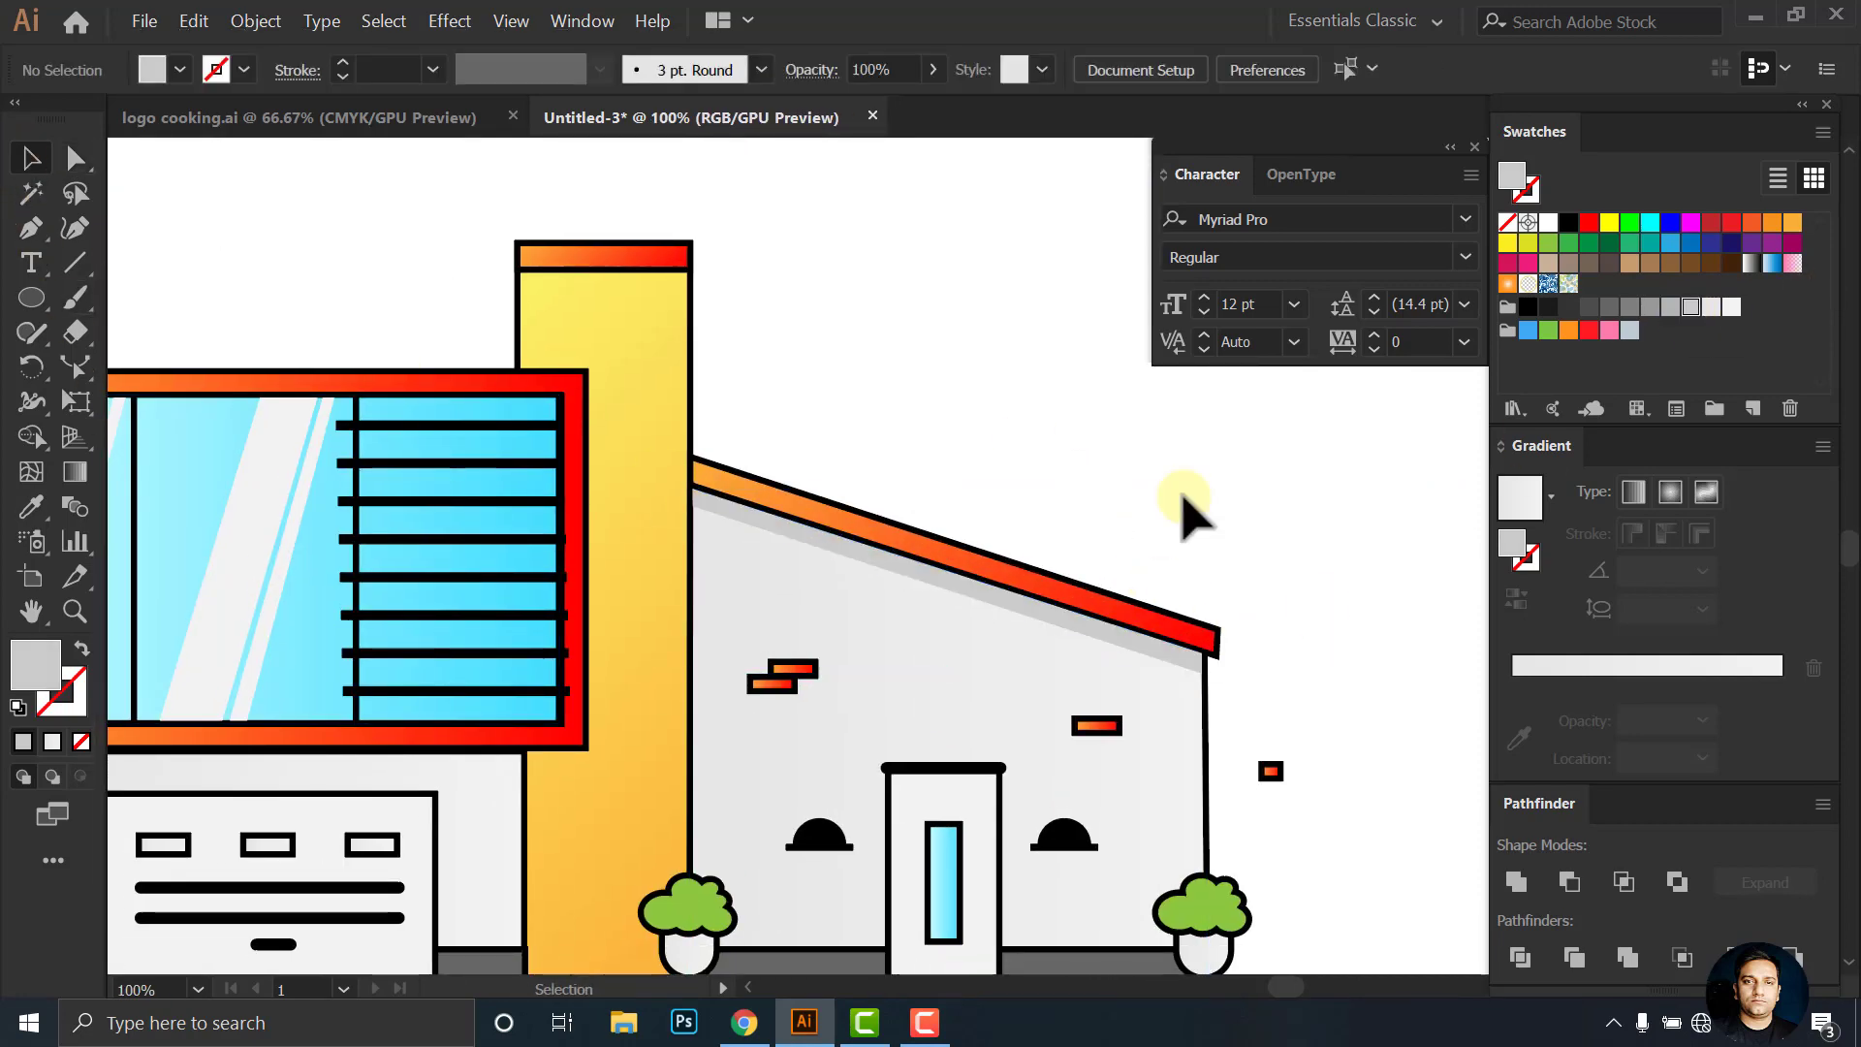
# Draw a thin grey bar under the door's top cap and nudge it to fit the frame
pyautogui.moveTo(1022, 667); pyautogui.dragTo(1178, 659)
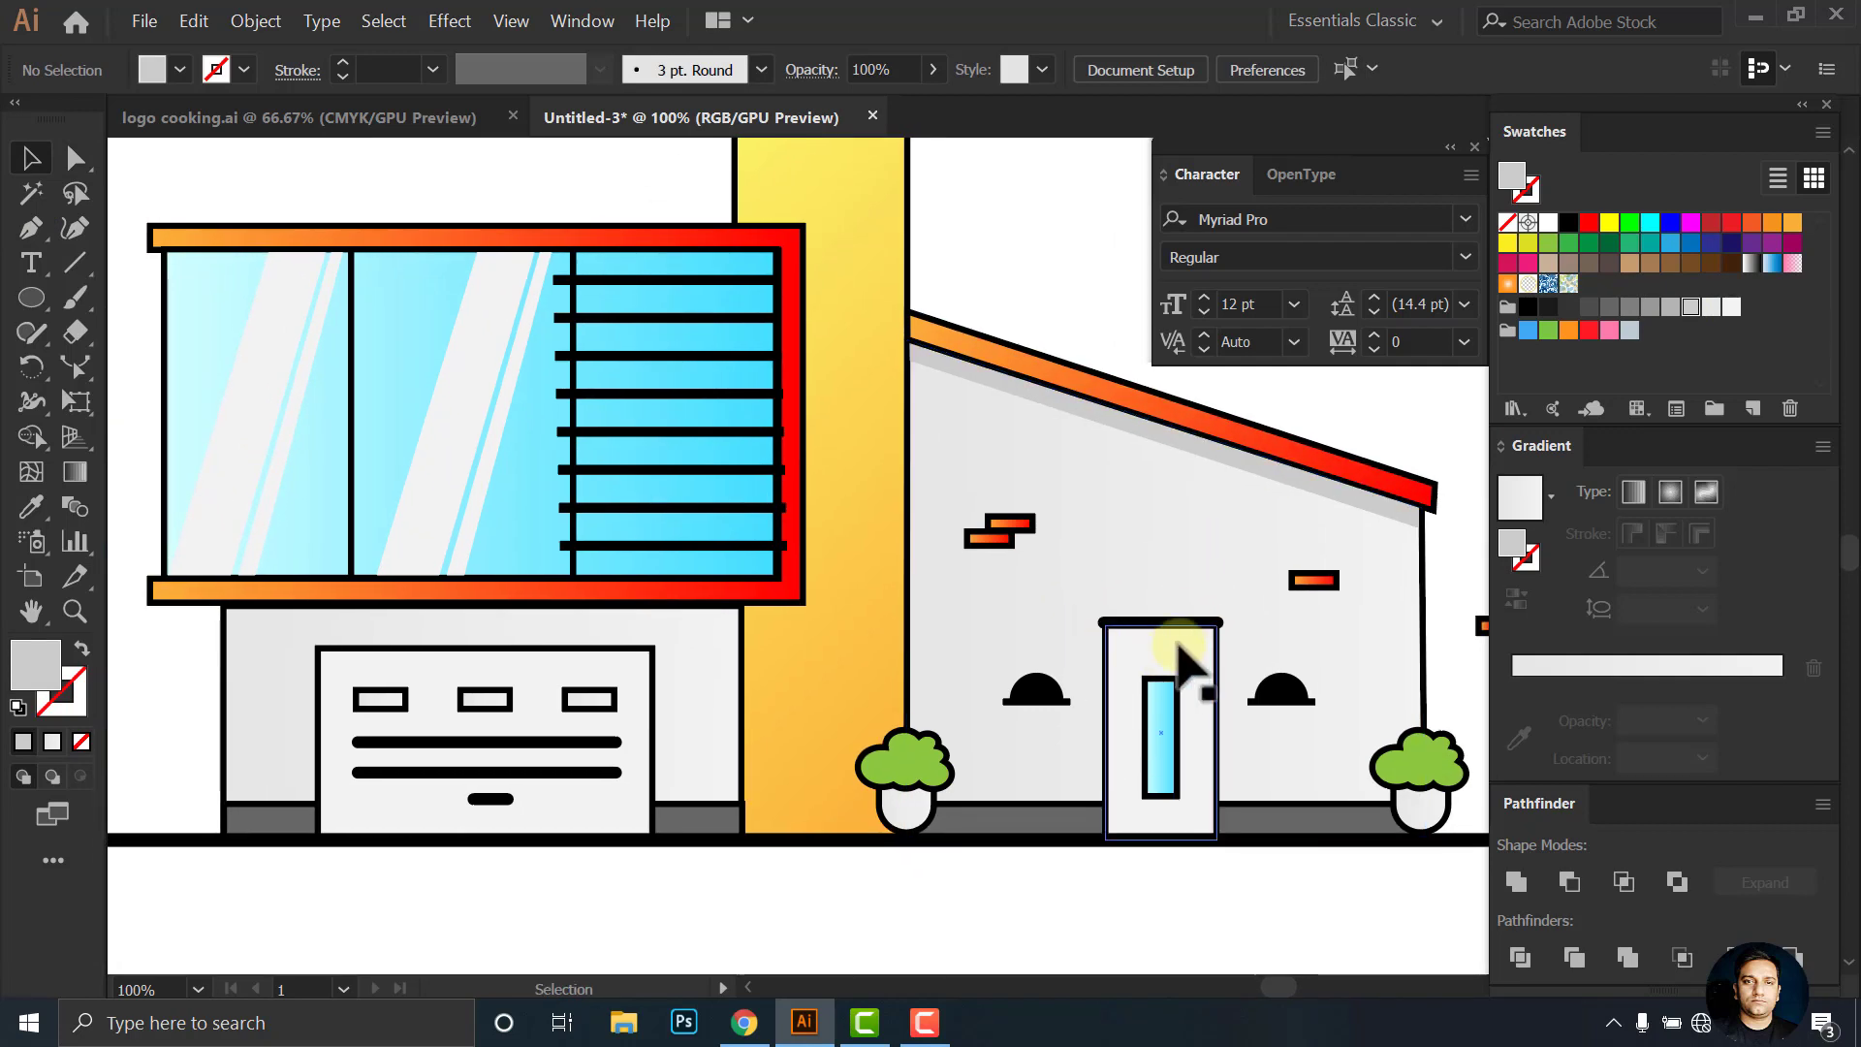
pyautogui.scroll(4, 1202, 659)
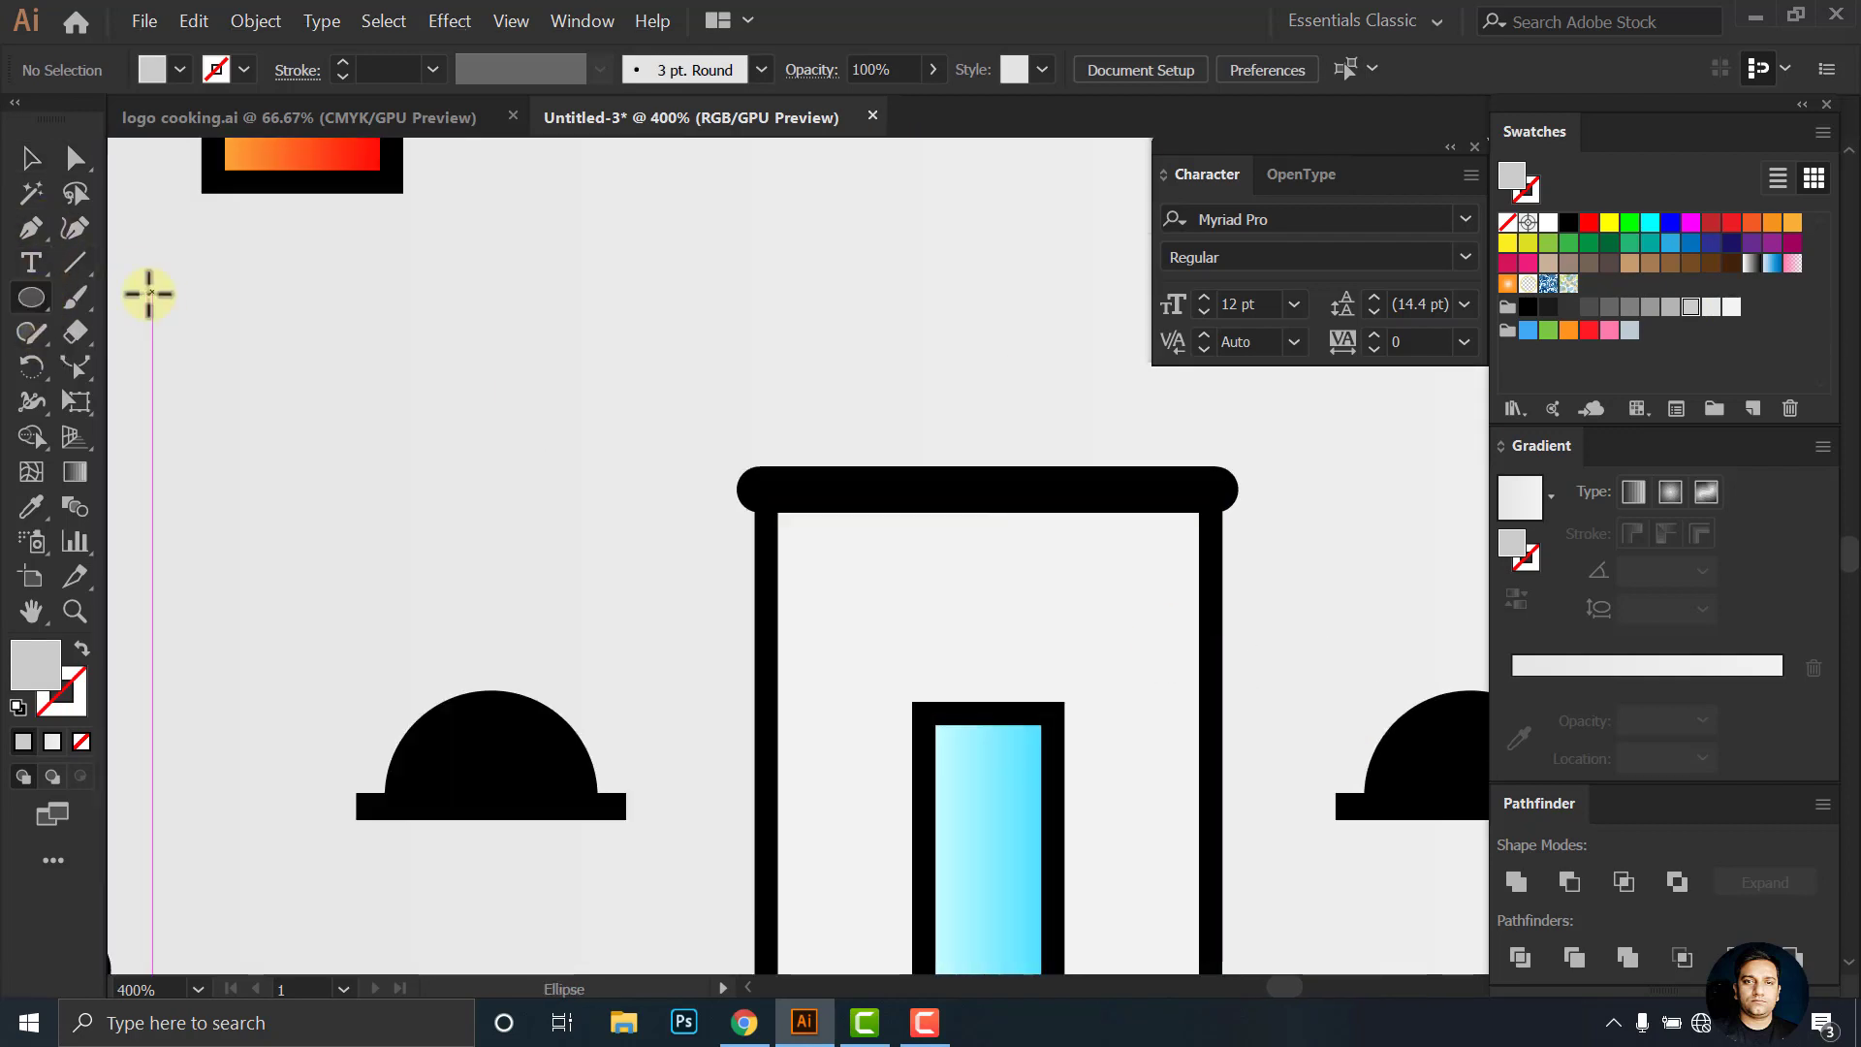
pyautogui.moveTo(31, 298); pyautogui.dragTo(146, 298)
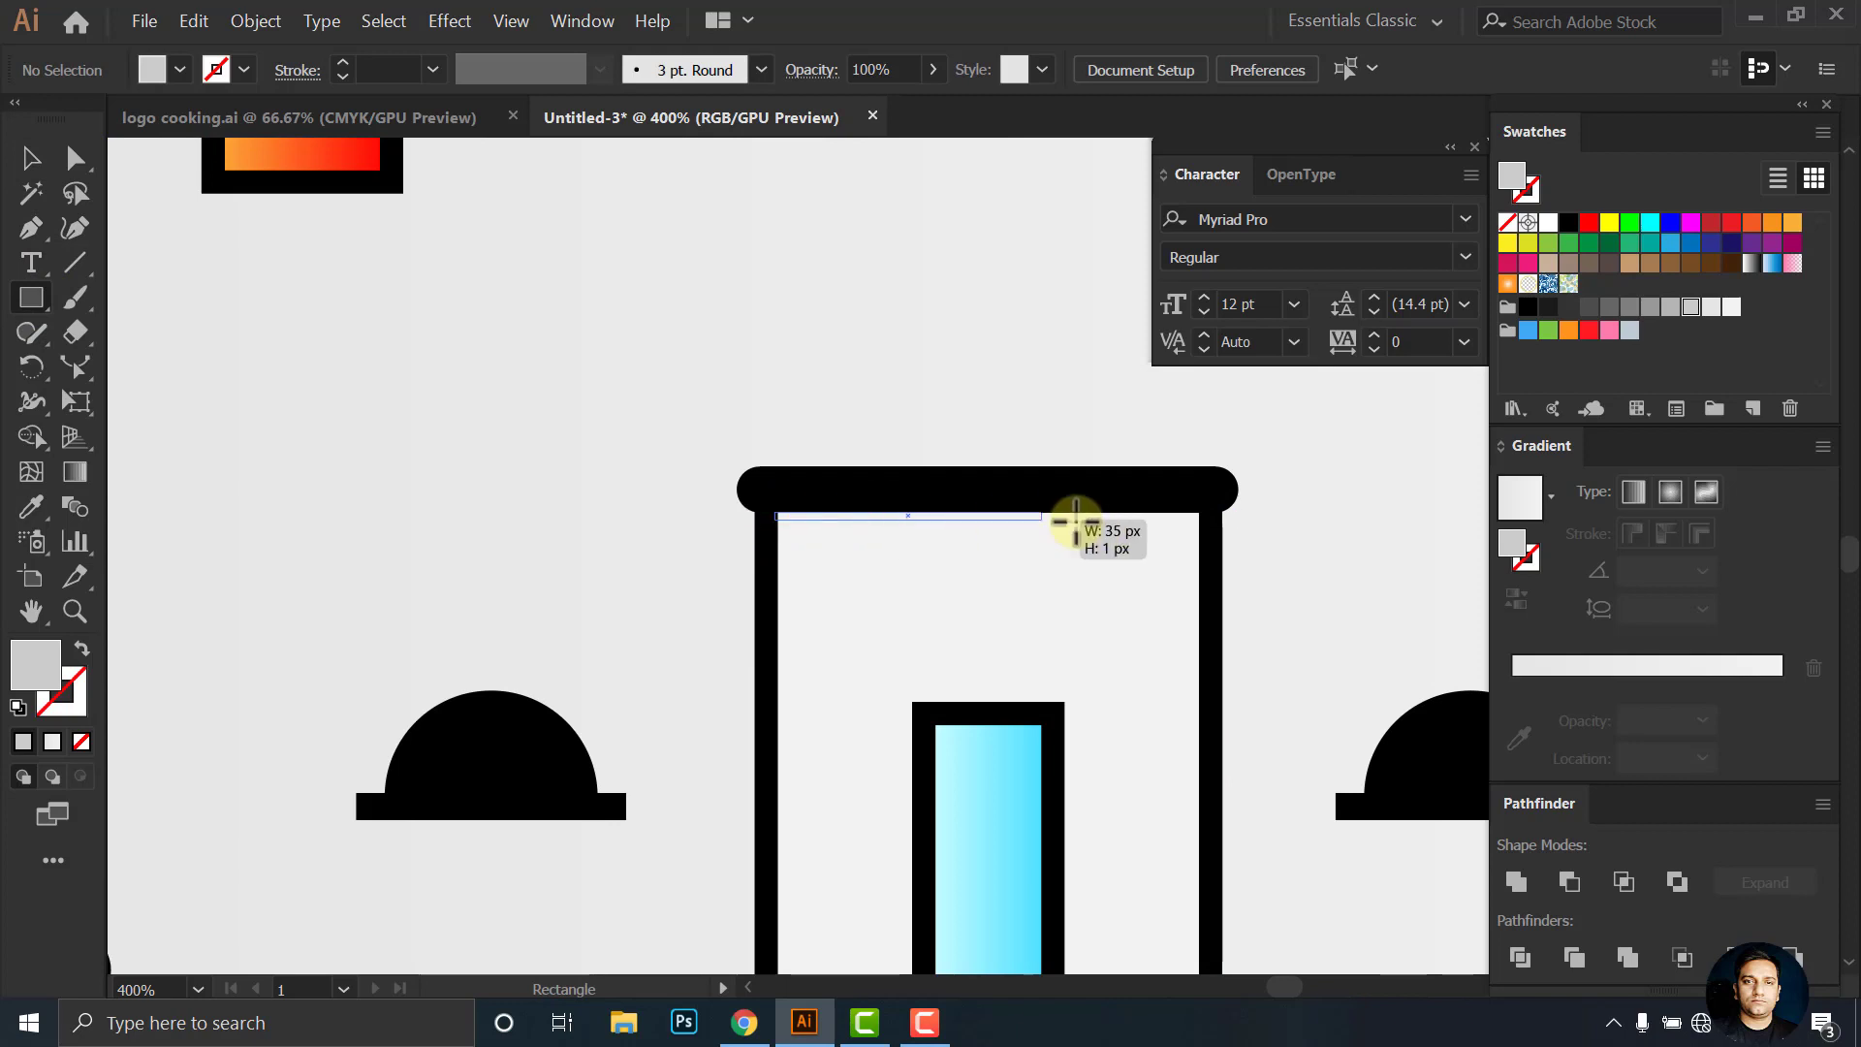
pyautogui.moveTo(1076, 524); pyautogui.dragTo(1200, 542)
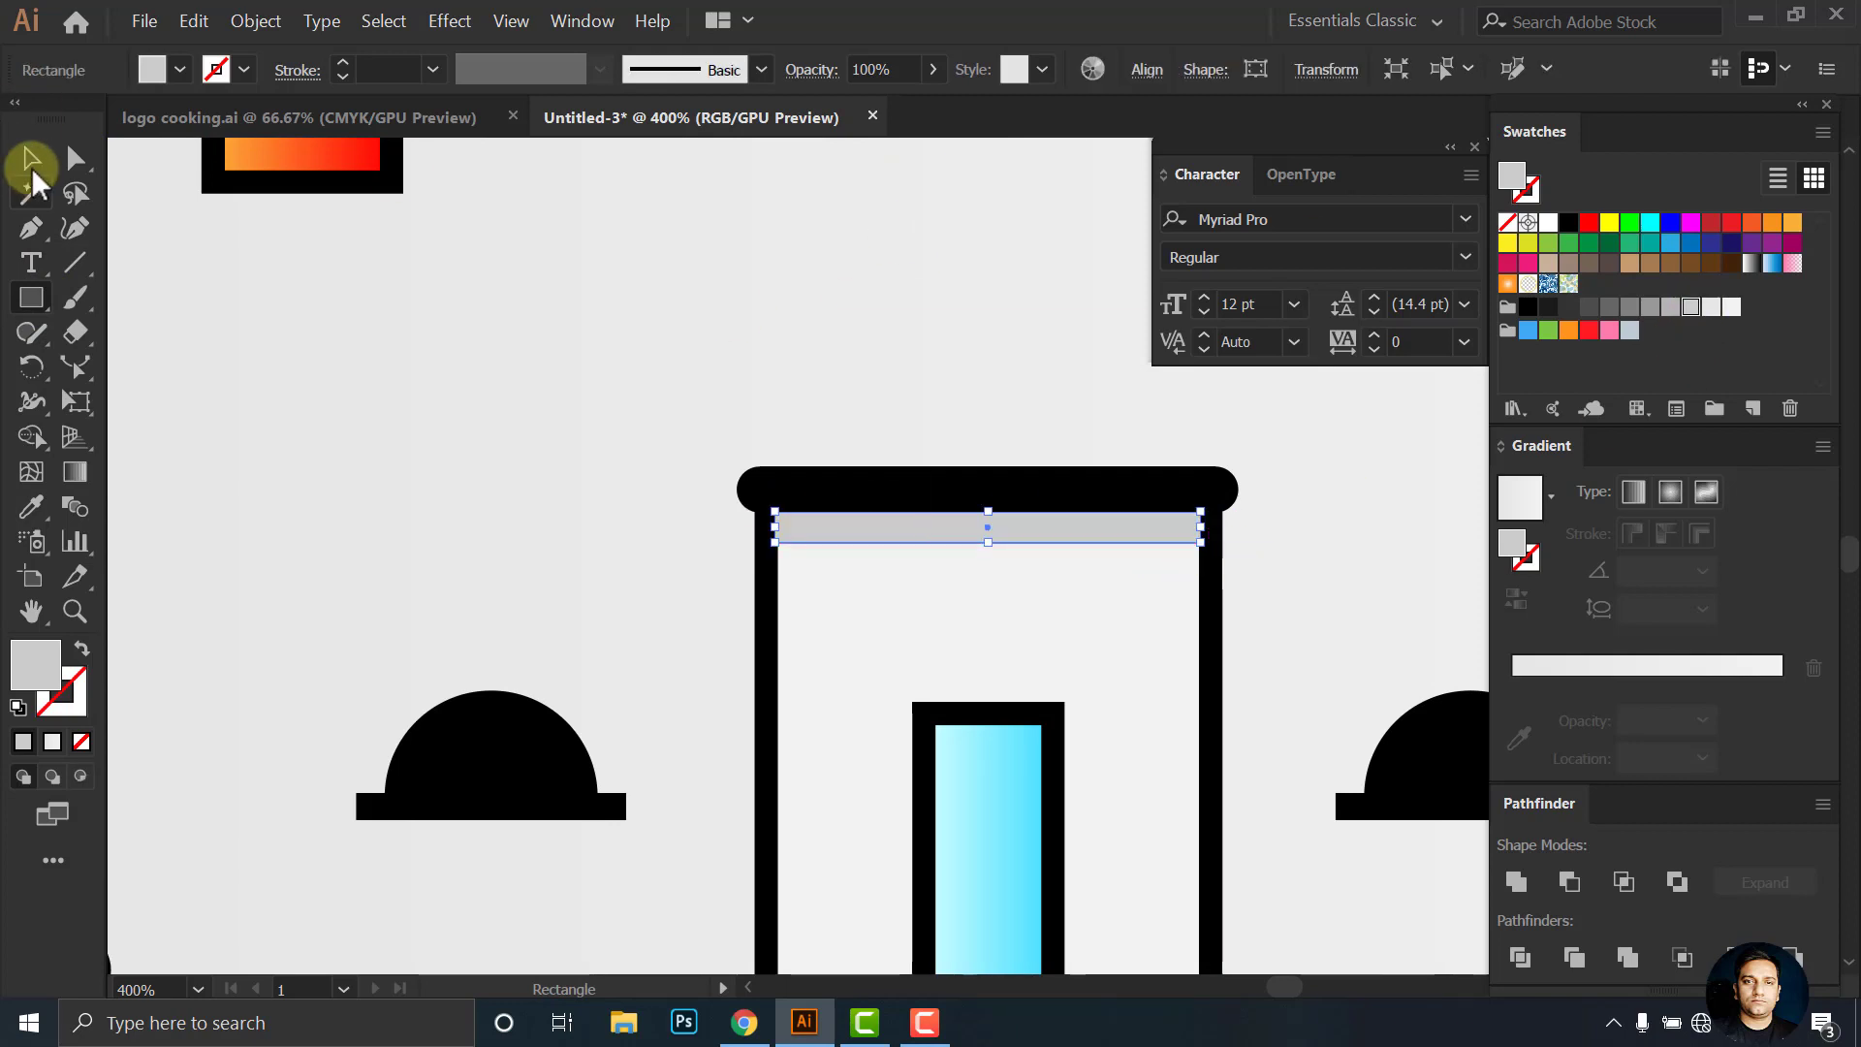
pyautogui.click(32, 179)
pyautogui.scroll(3, 843, 532)
pyautogui.scroll(1, 416, 499)
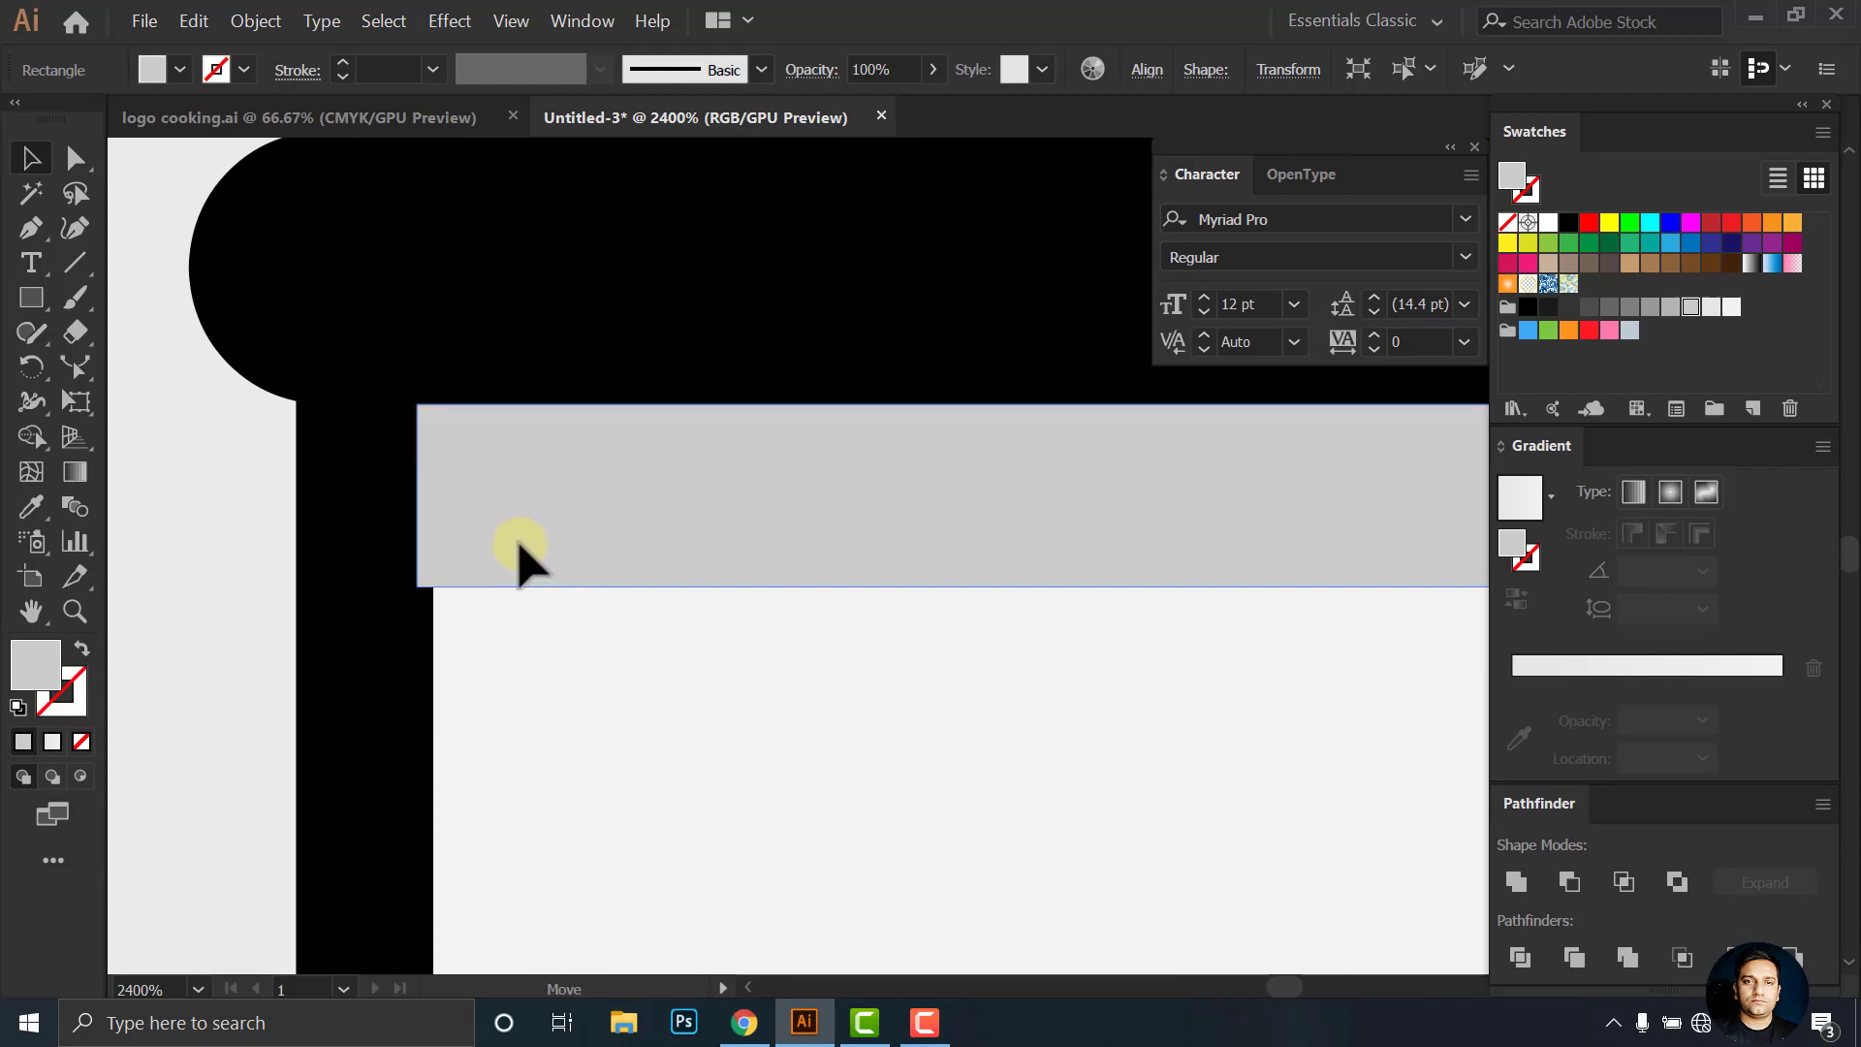
pyautogui.scroll(-3, 831, 437)
pyautogui.moveTo(956, 502); pyautogui.dragTo(931, 544)
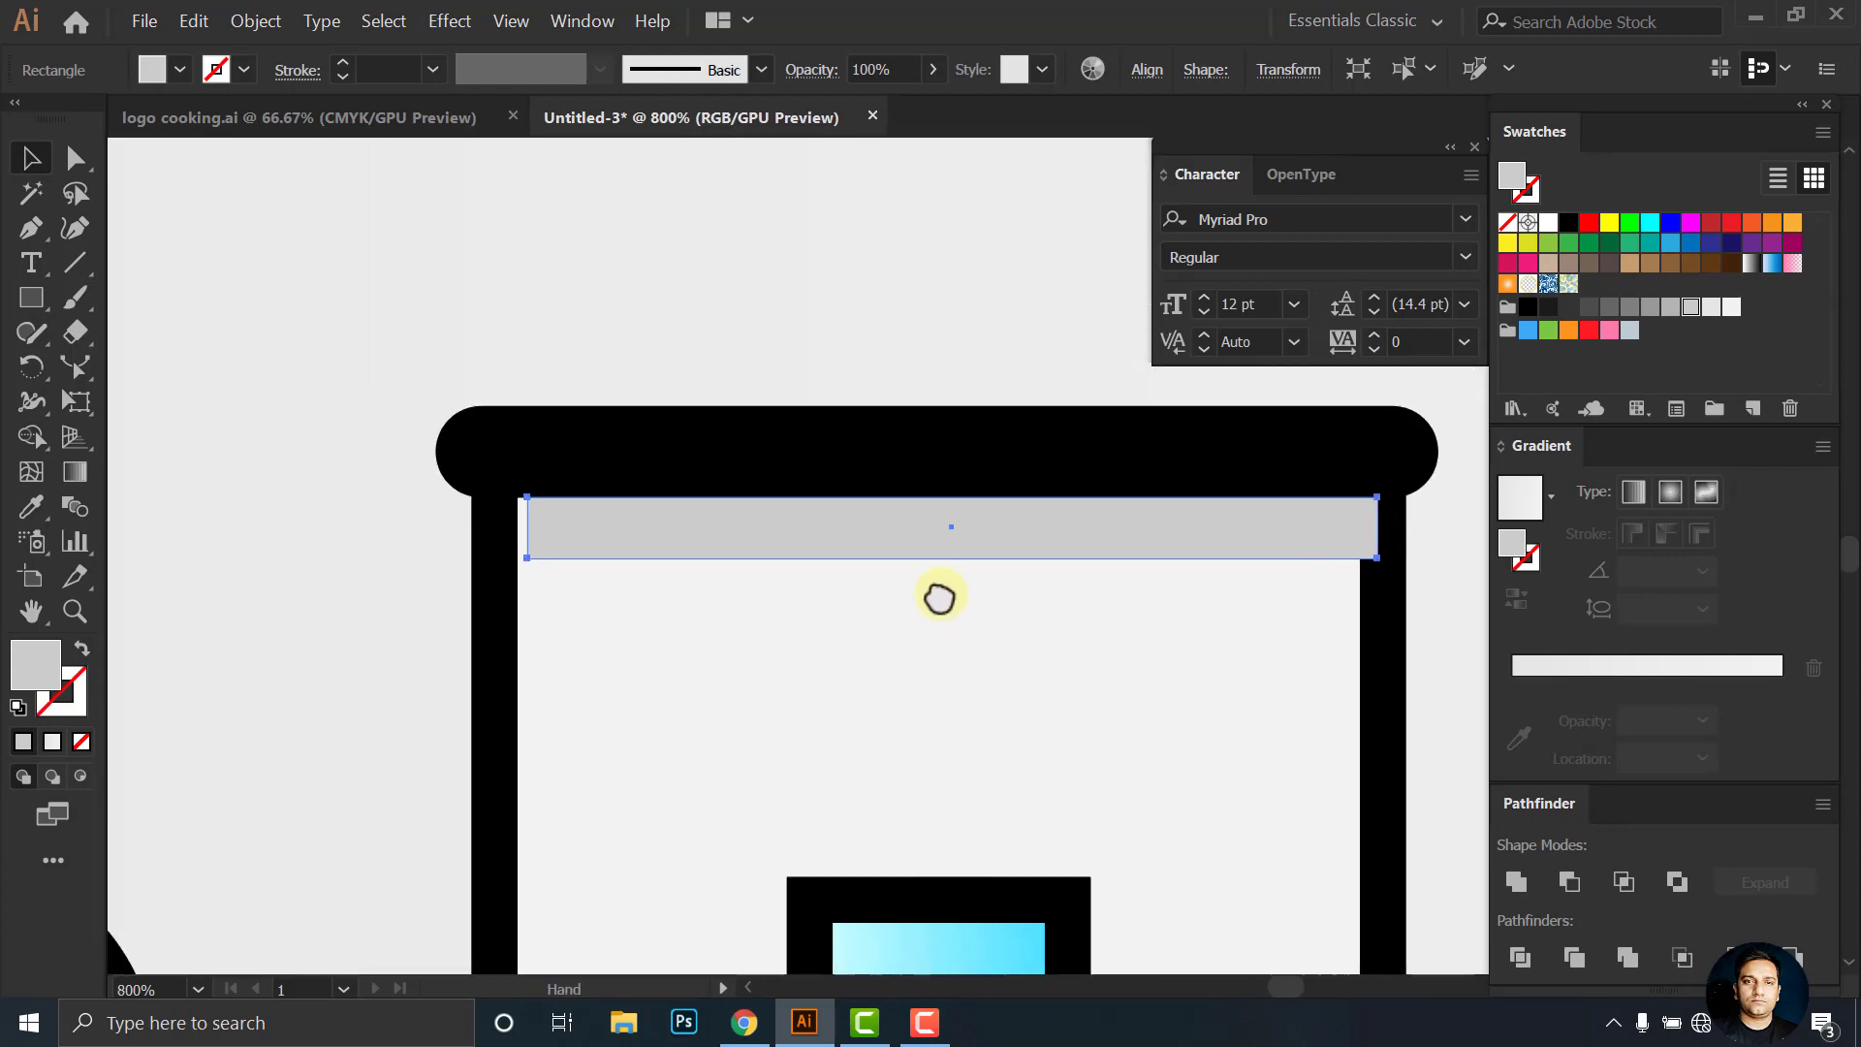
pyautogui.moveTo(640, 509); pyautogui.dragTo(625, 523)
pyautogui.scroll(-5, 625, 523)
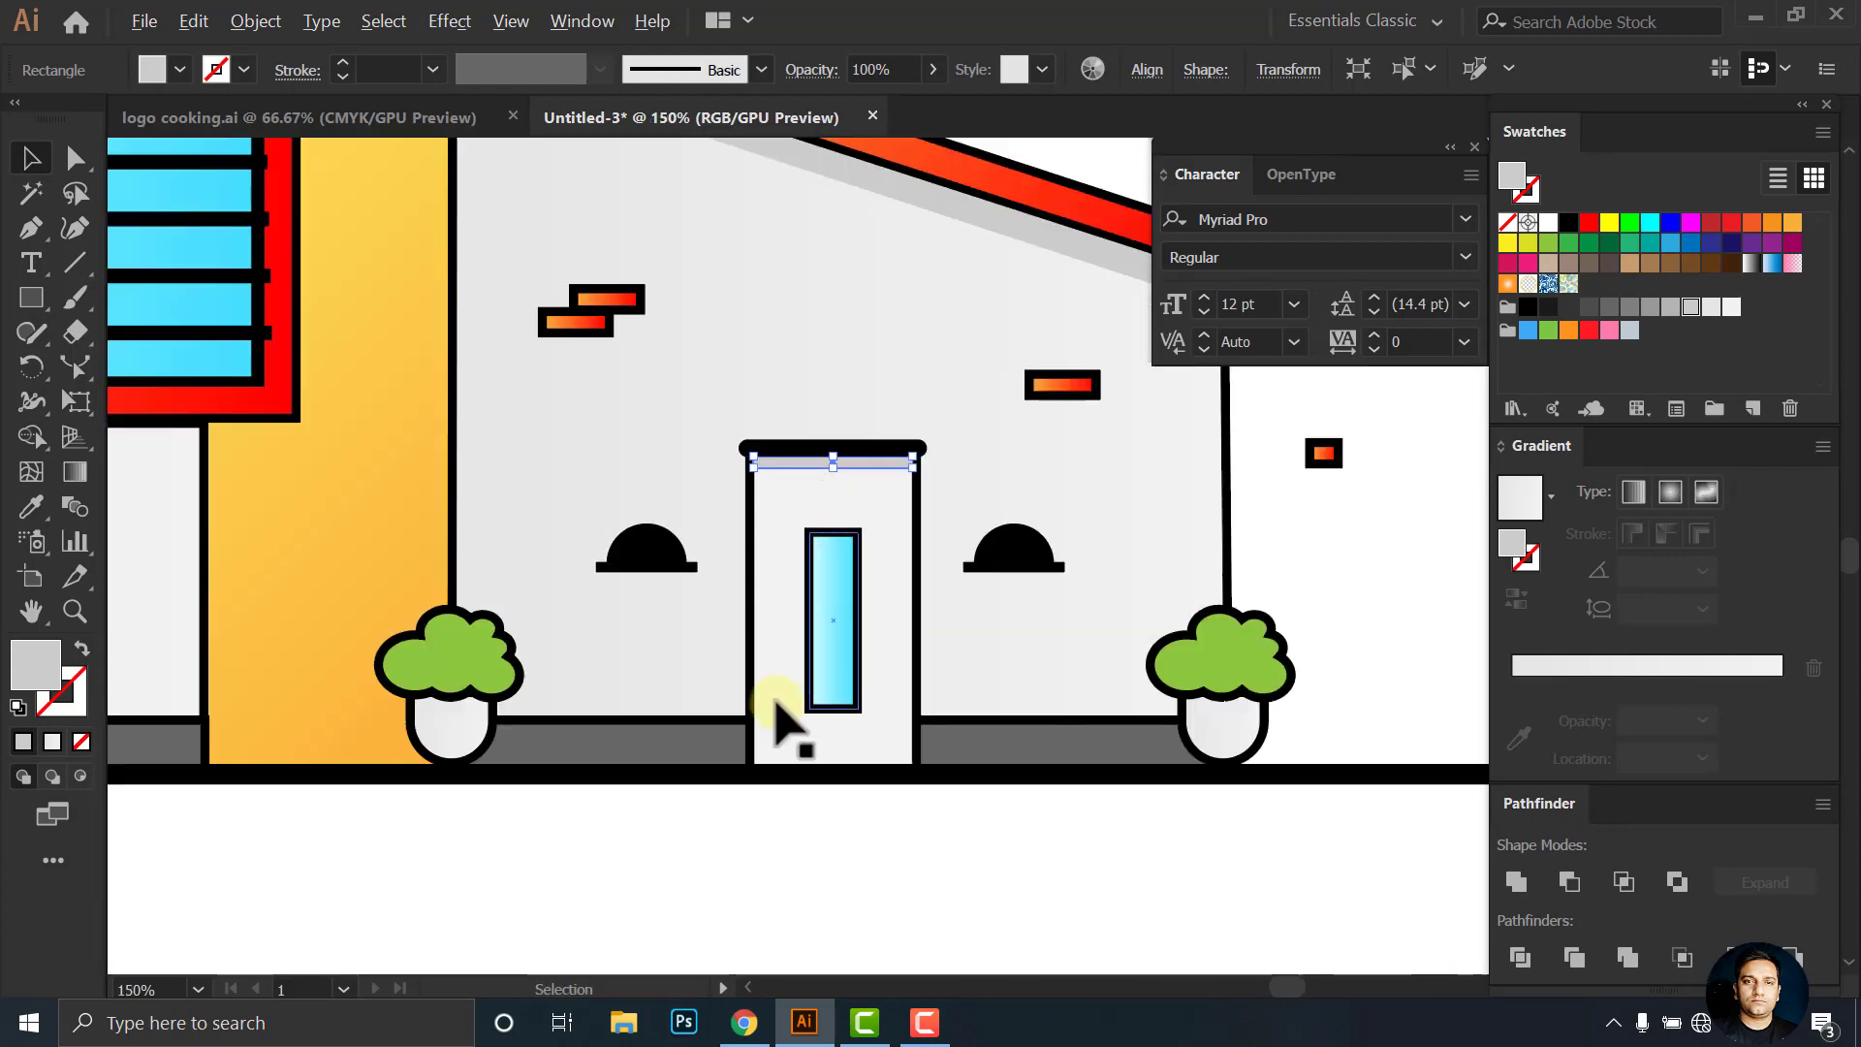
pyautogui.scroll(2, 851, 573)
pyautogui.scroll(3, 776, 445)
pyautogui.scroll(1, 853, 448)
pyautogui.moveTo(853, 448); pyautogui.dragTo(819, 441)
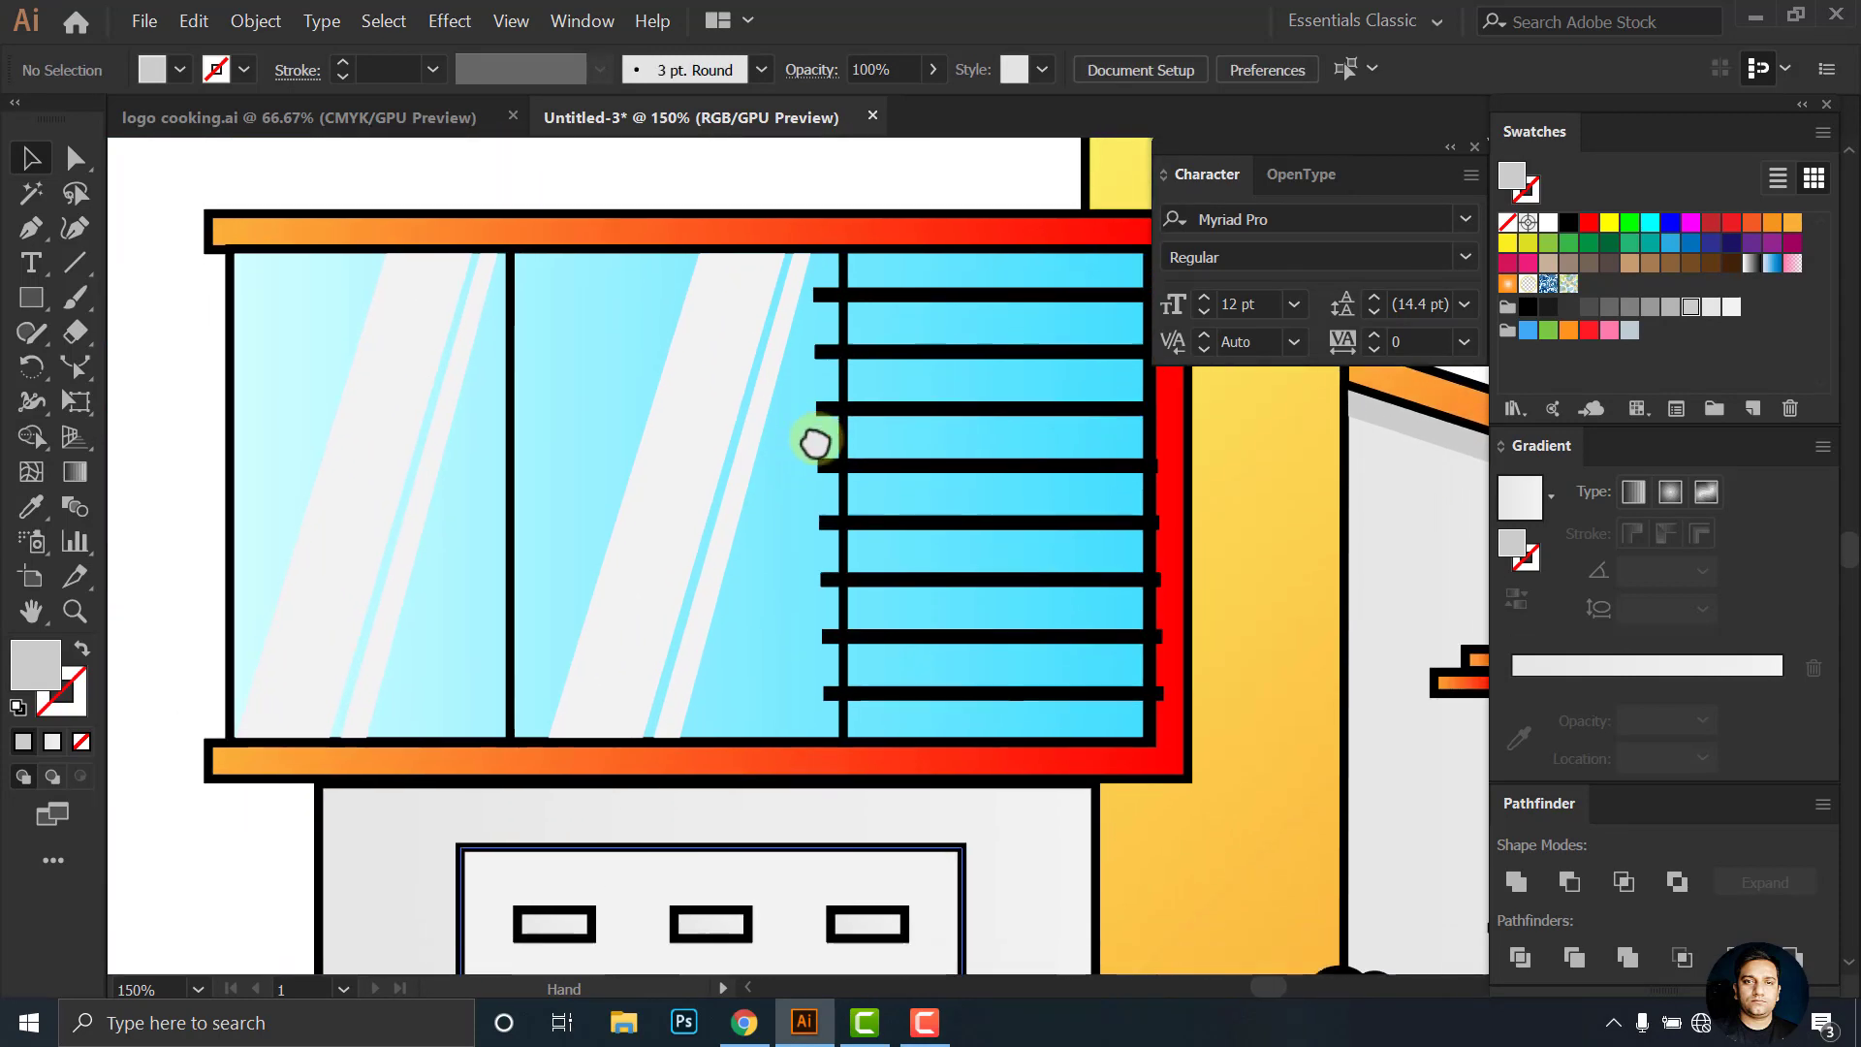
# Copy the white glare stripes onto the right pane and align them with the window top
pyautogui.click(892, 408)
pyautogui.click(761, 387)
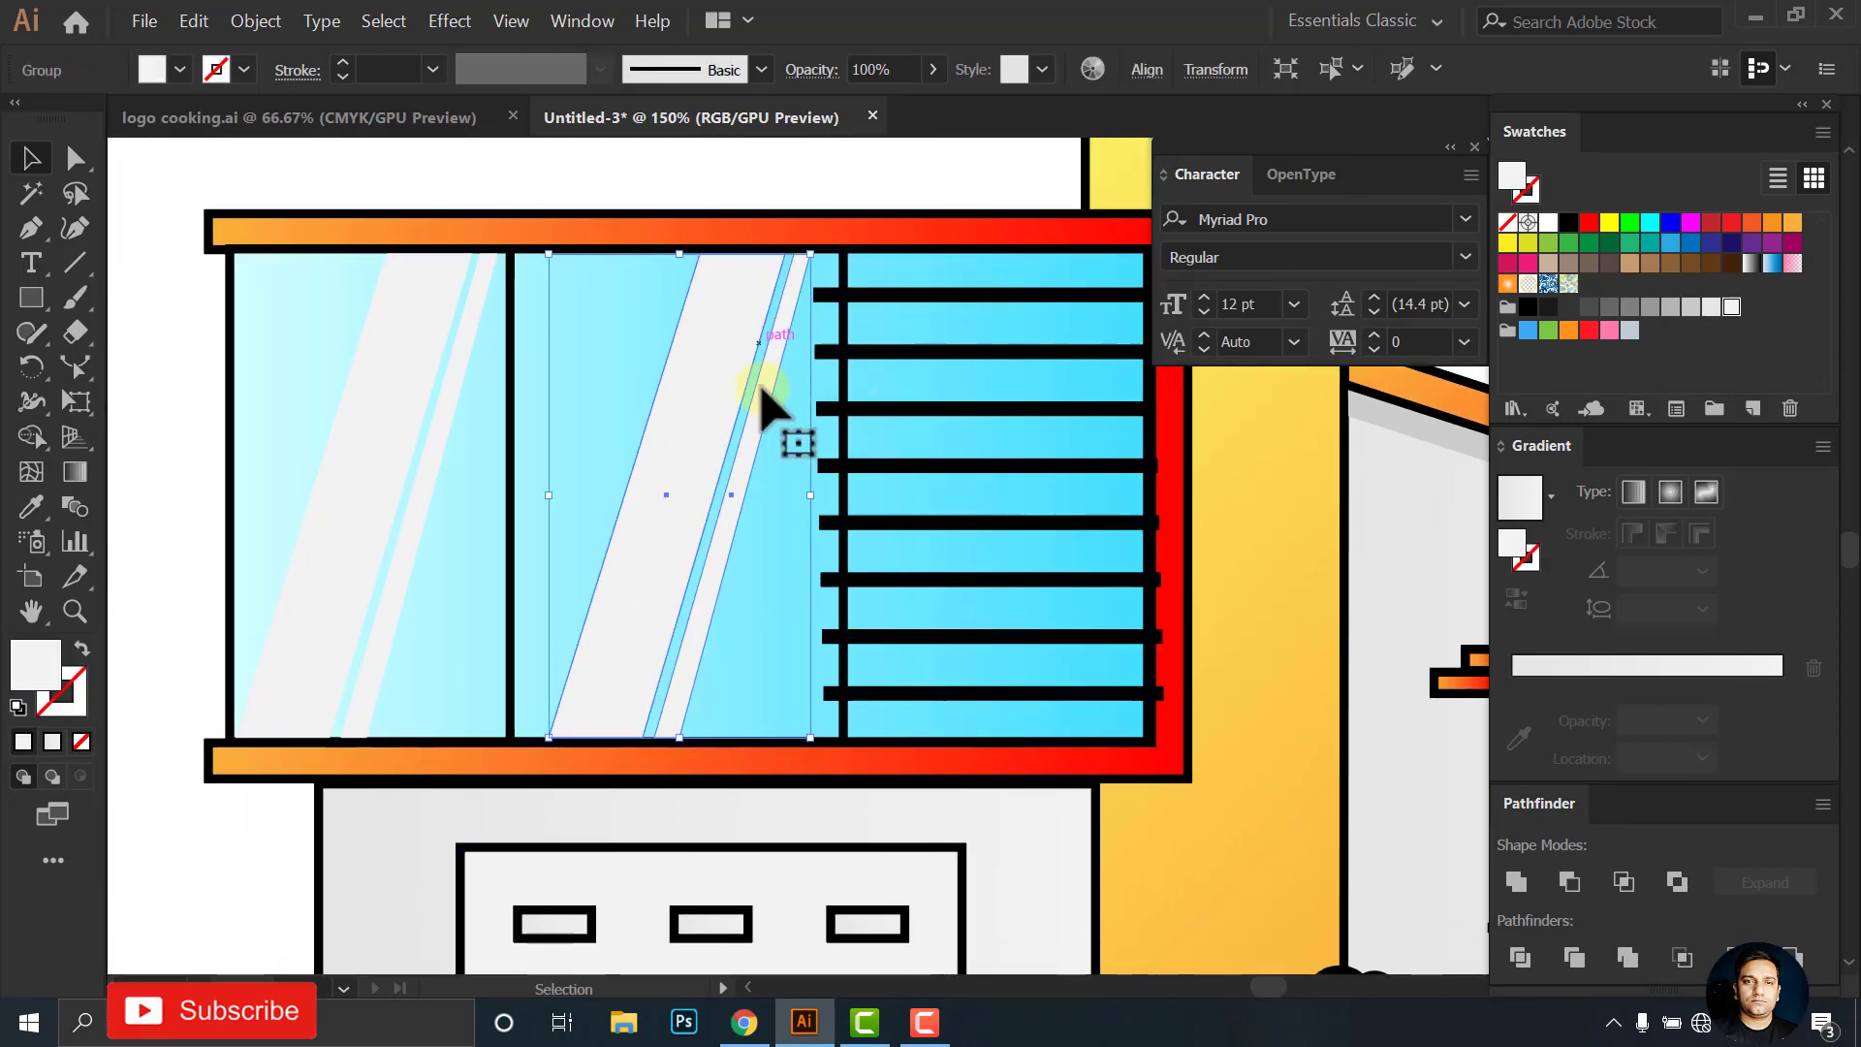
pyautogui.moveTo(693, 373)
pyautogui.mouseDown()
pyautogui.moveTo(1047, 373)
pyautogui.moveTo(1018, 485)
pyautogui.moveTo(998, 417)
pyautogui.mouseUp()
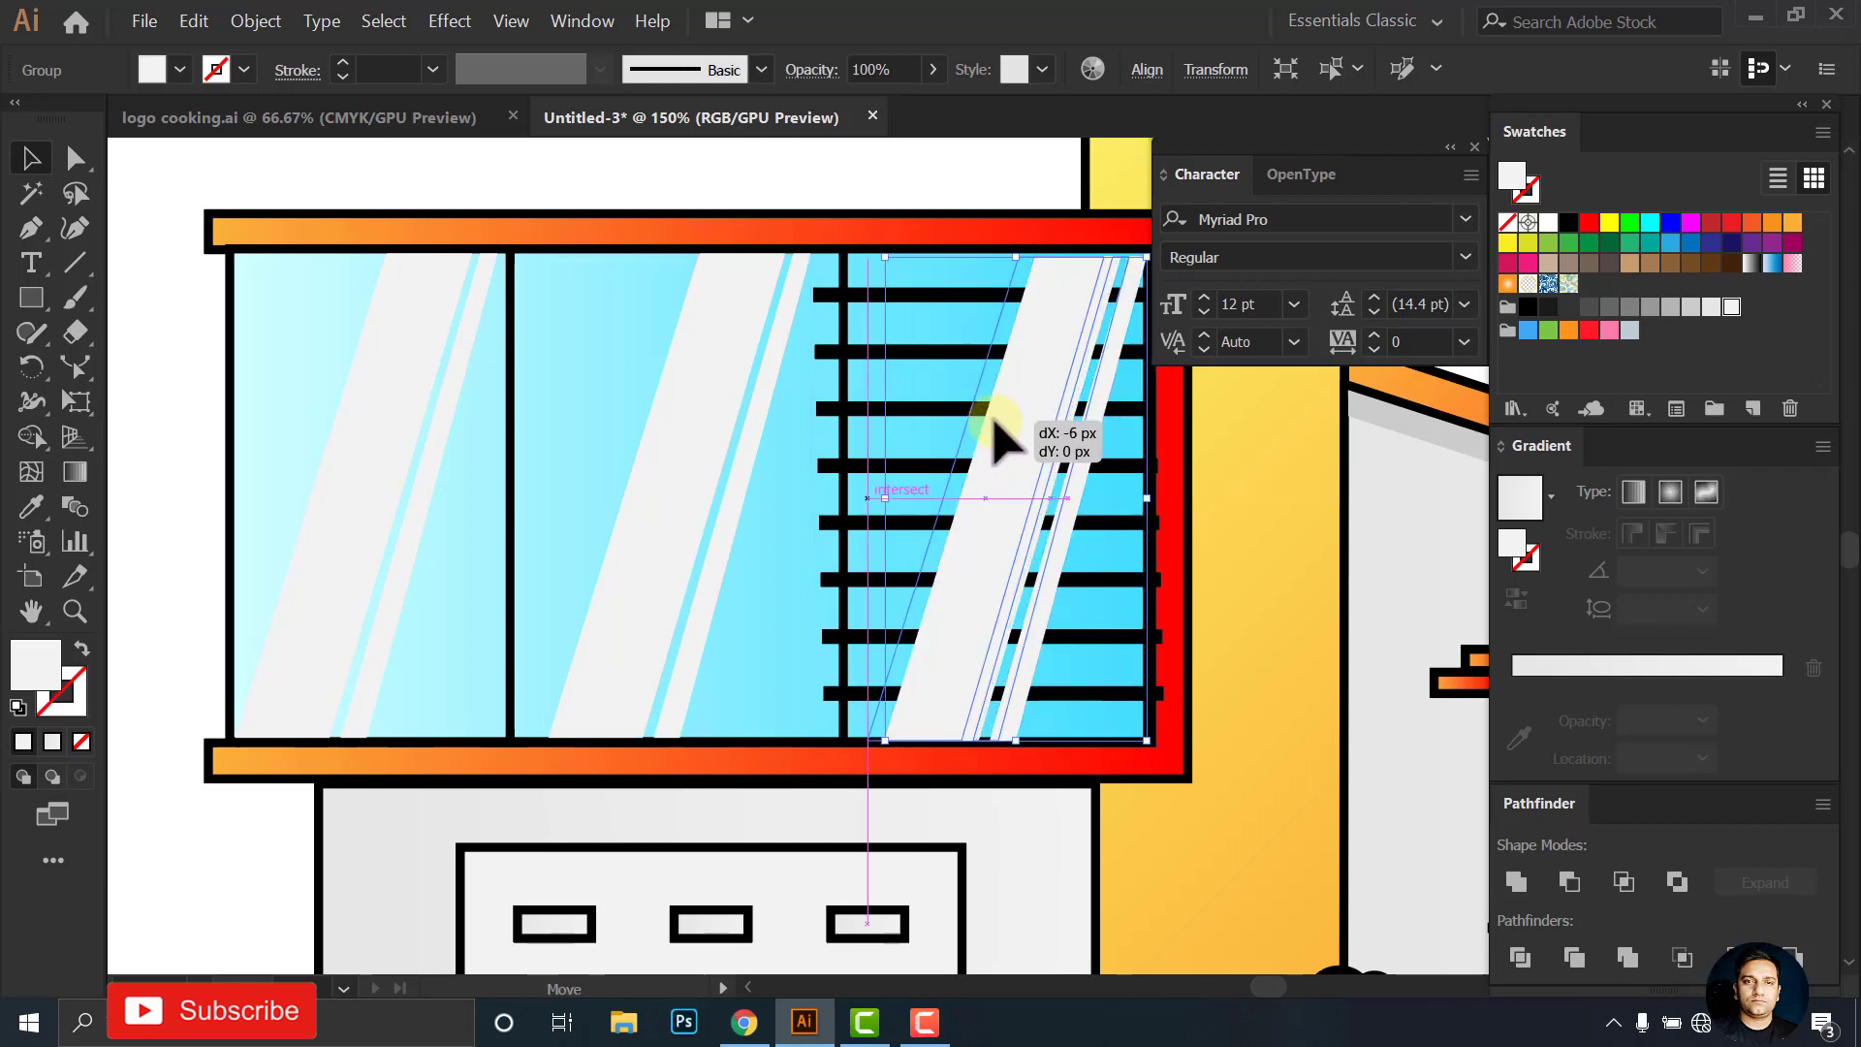
pyautogui.click(1000, 264)
pyautogui.moveTo(997, 296); pyautogui.dragTo(997, 257)
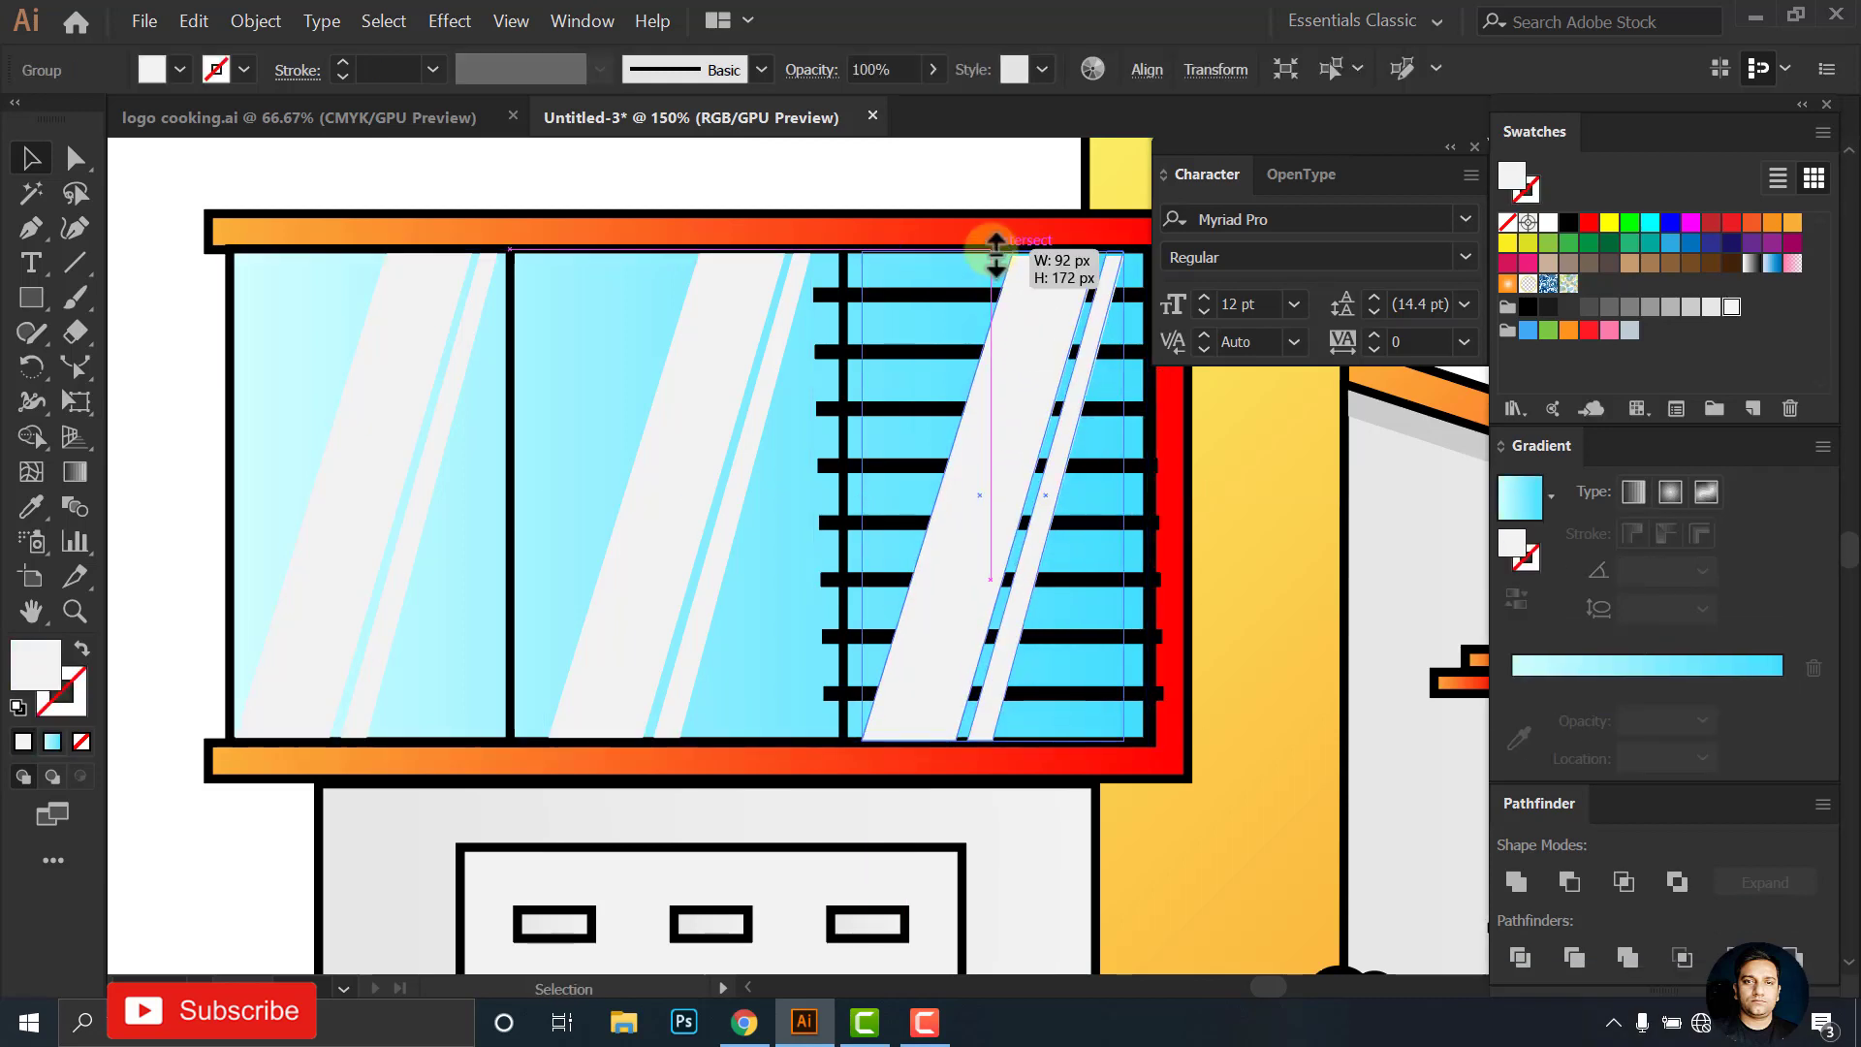
# Bring the blinds group to the front of the glare stripes, readjust the stripes, then deselect
pyautogui.click(836, 409)
pyautogui.rightClick(838, 412)
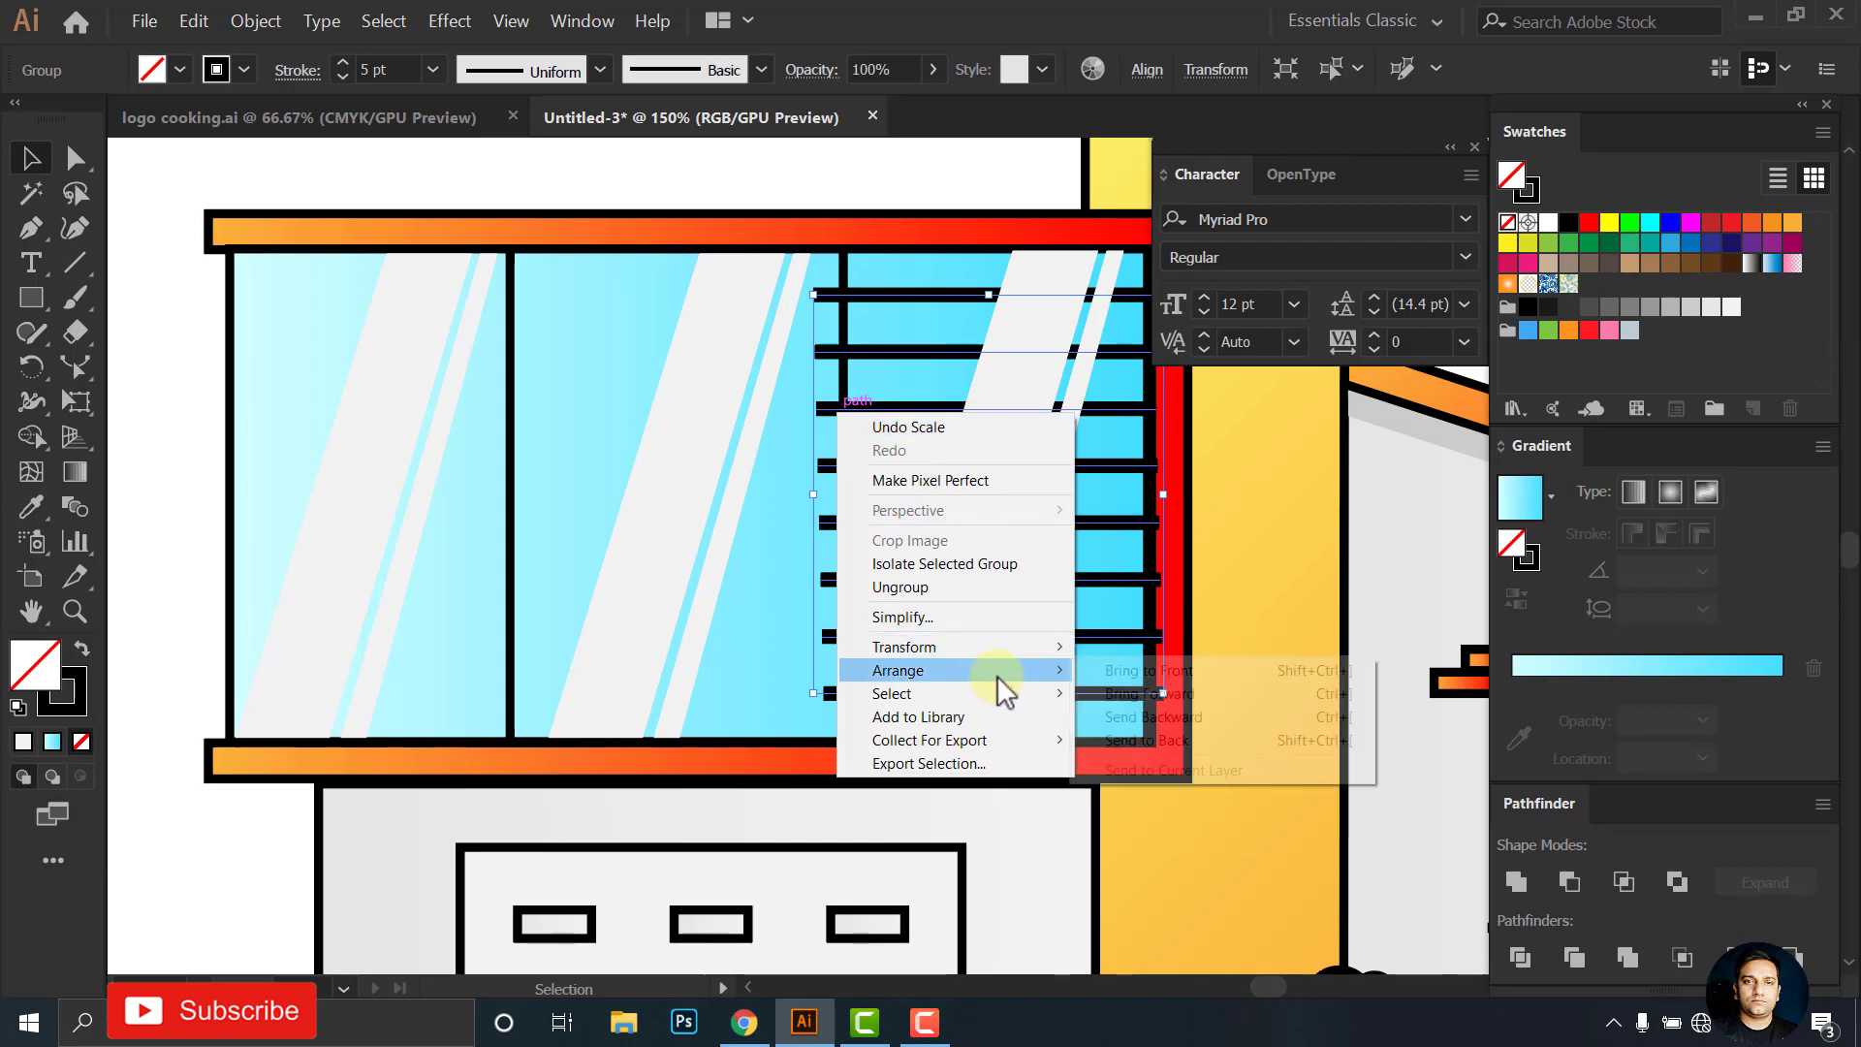
pyautogui.click(1144, 670)
pyautogui.click(200, 466)
pyautogui.click(1054, 277)
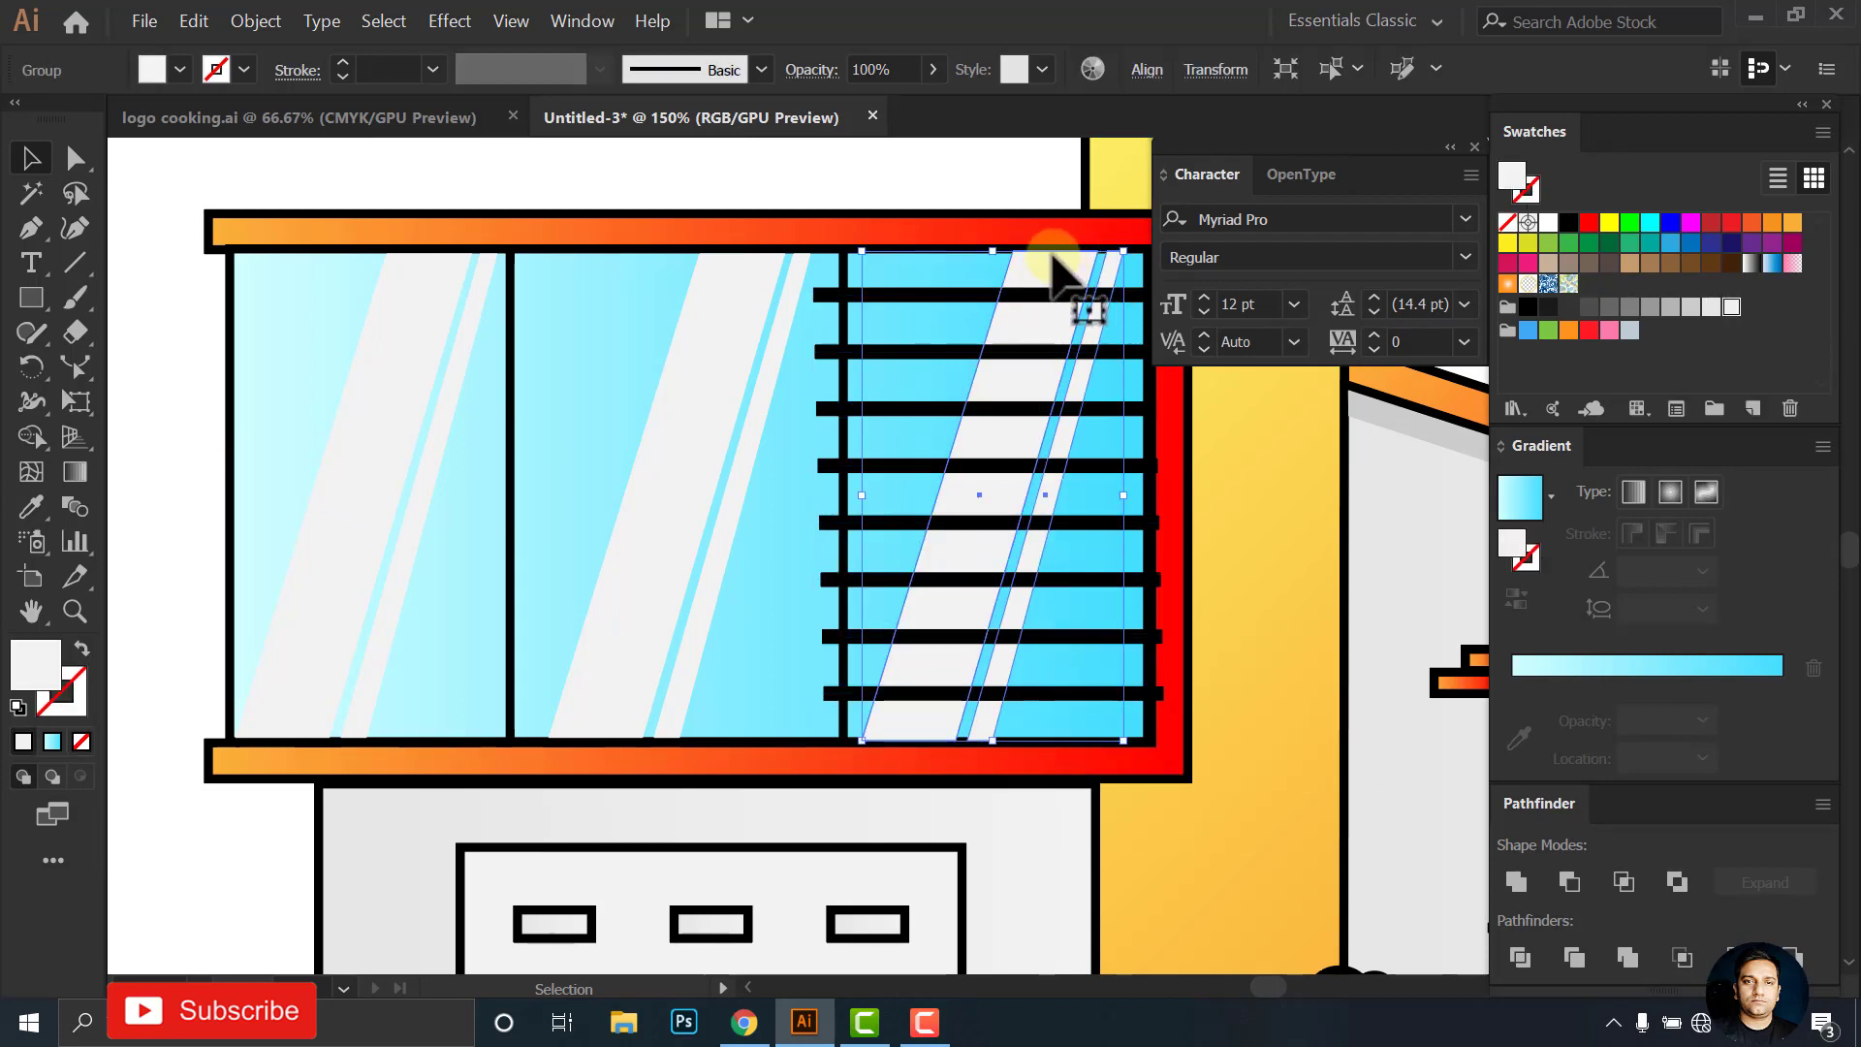
pyautogui.moveTo(1054, 277); pyautogui.dragTo(1009, 258)
pyautogui.click(216, 594)
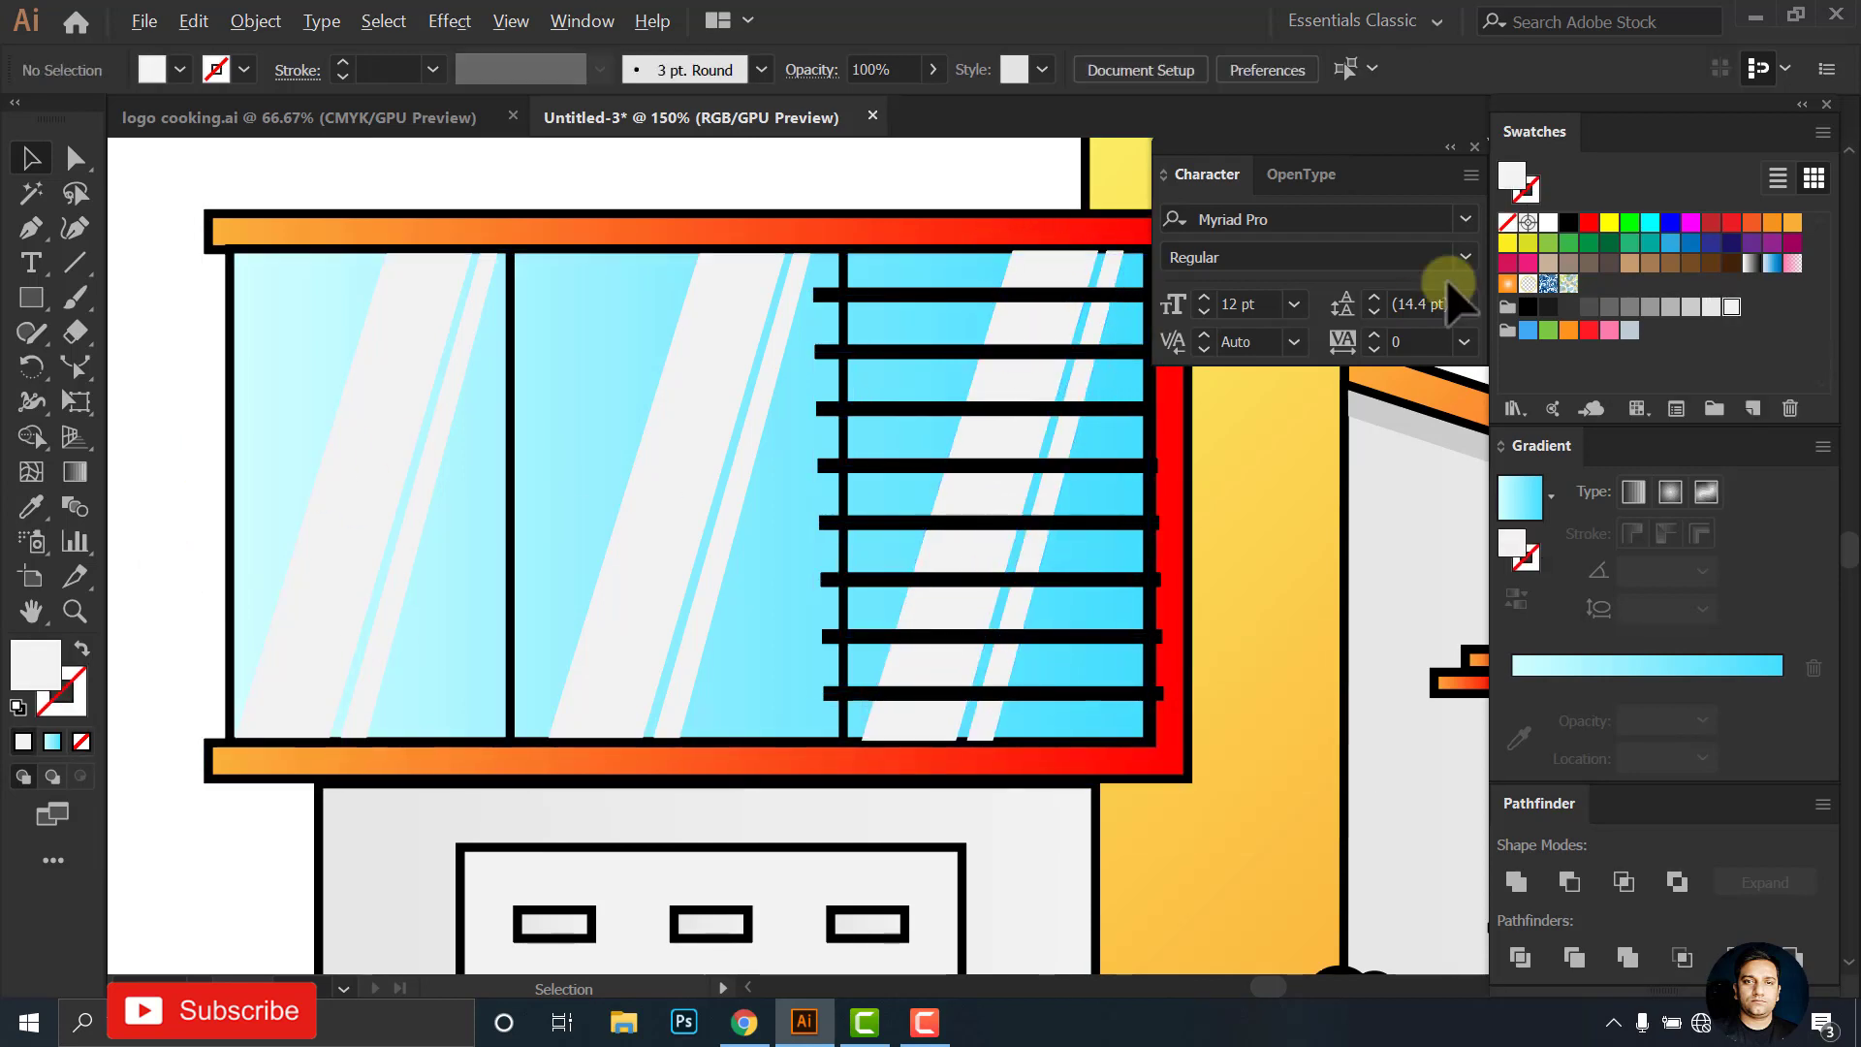
# Pan around the window and briefly check the glass window group
pyautogui.scroll(5, 914, 739)
pyautogui.scroll(-7, 963, 760)
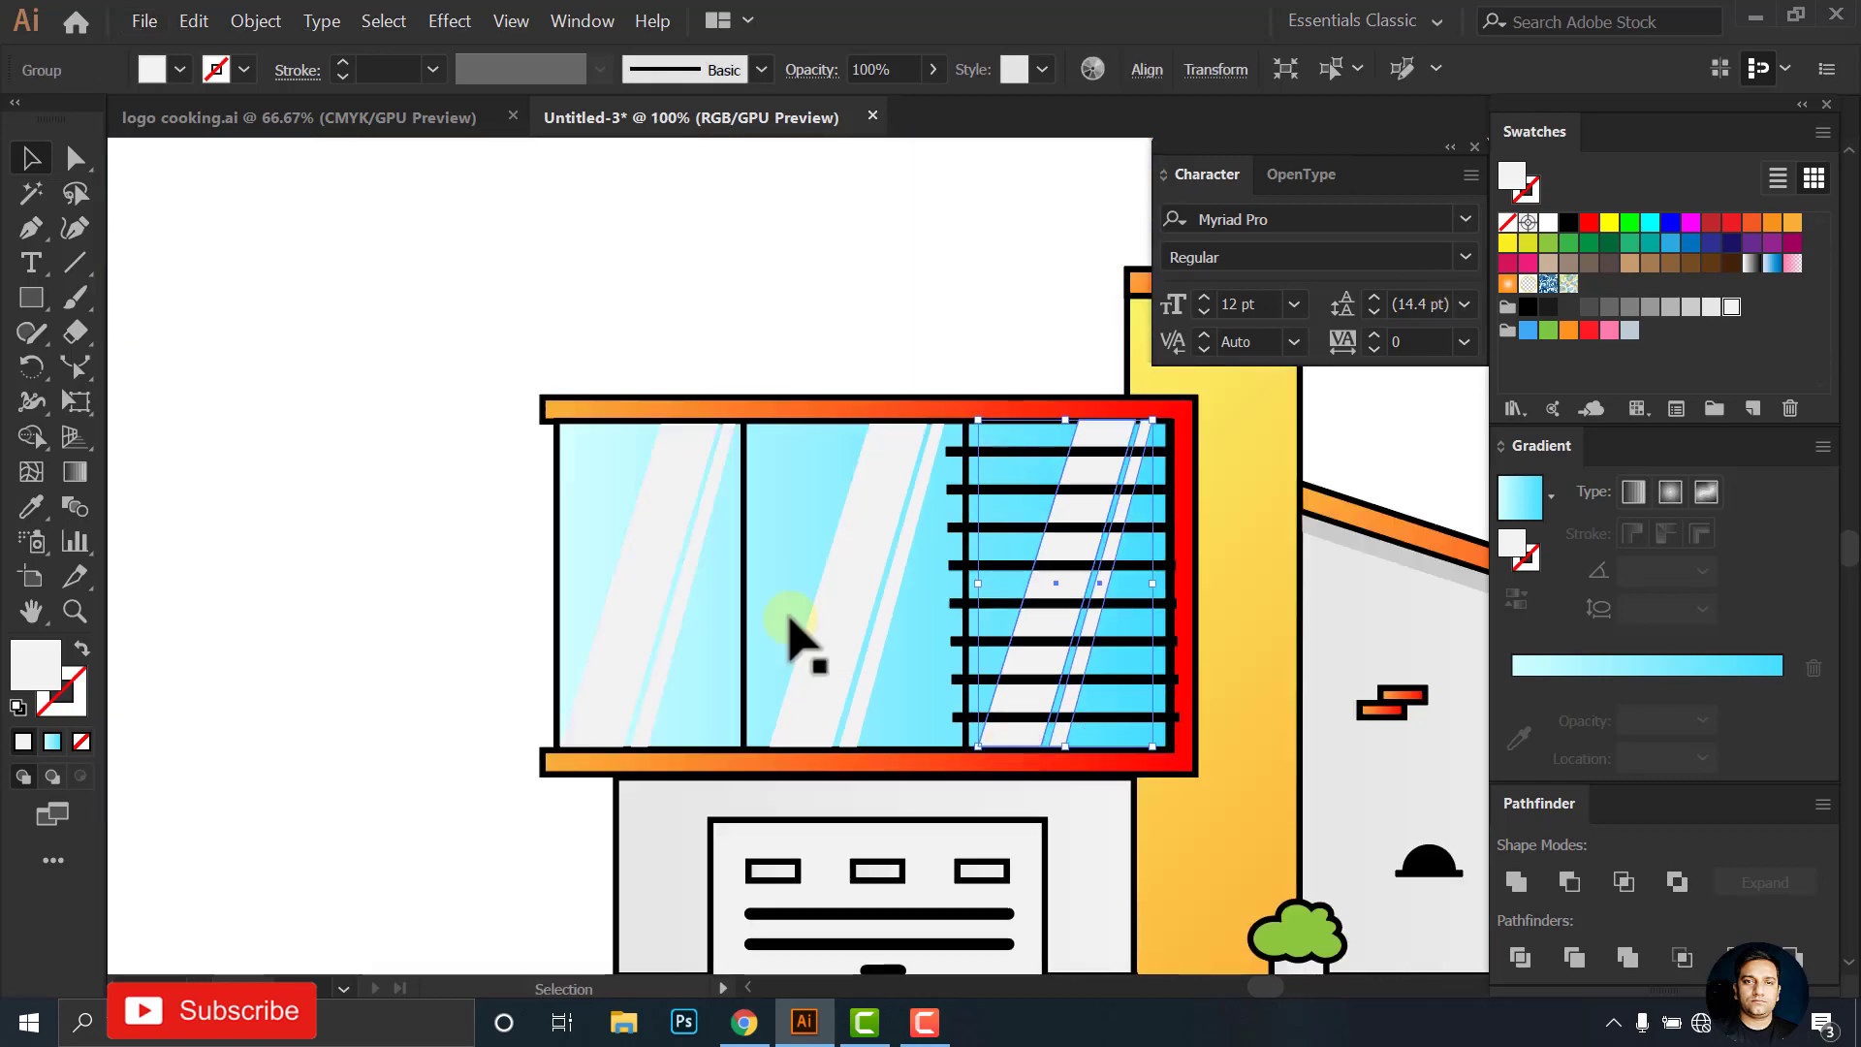
pyautogui.scroll(-1, 1120, 499)
pyautogui.hscroll(1, 940, 519)
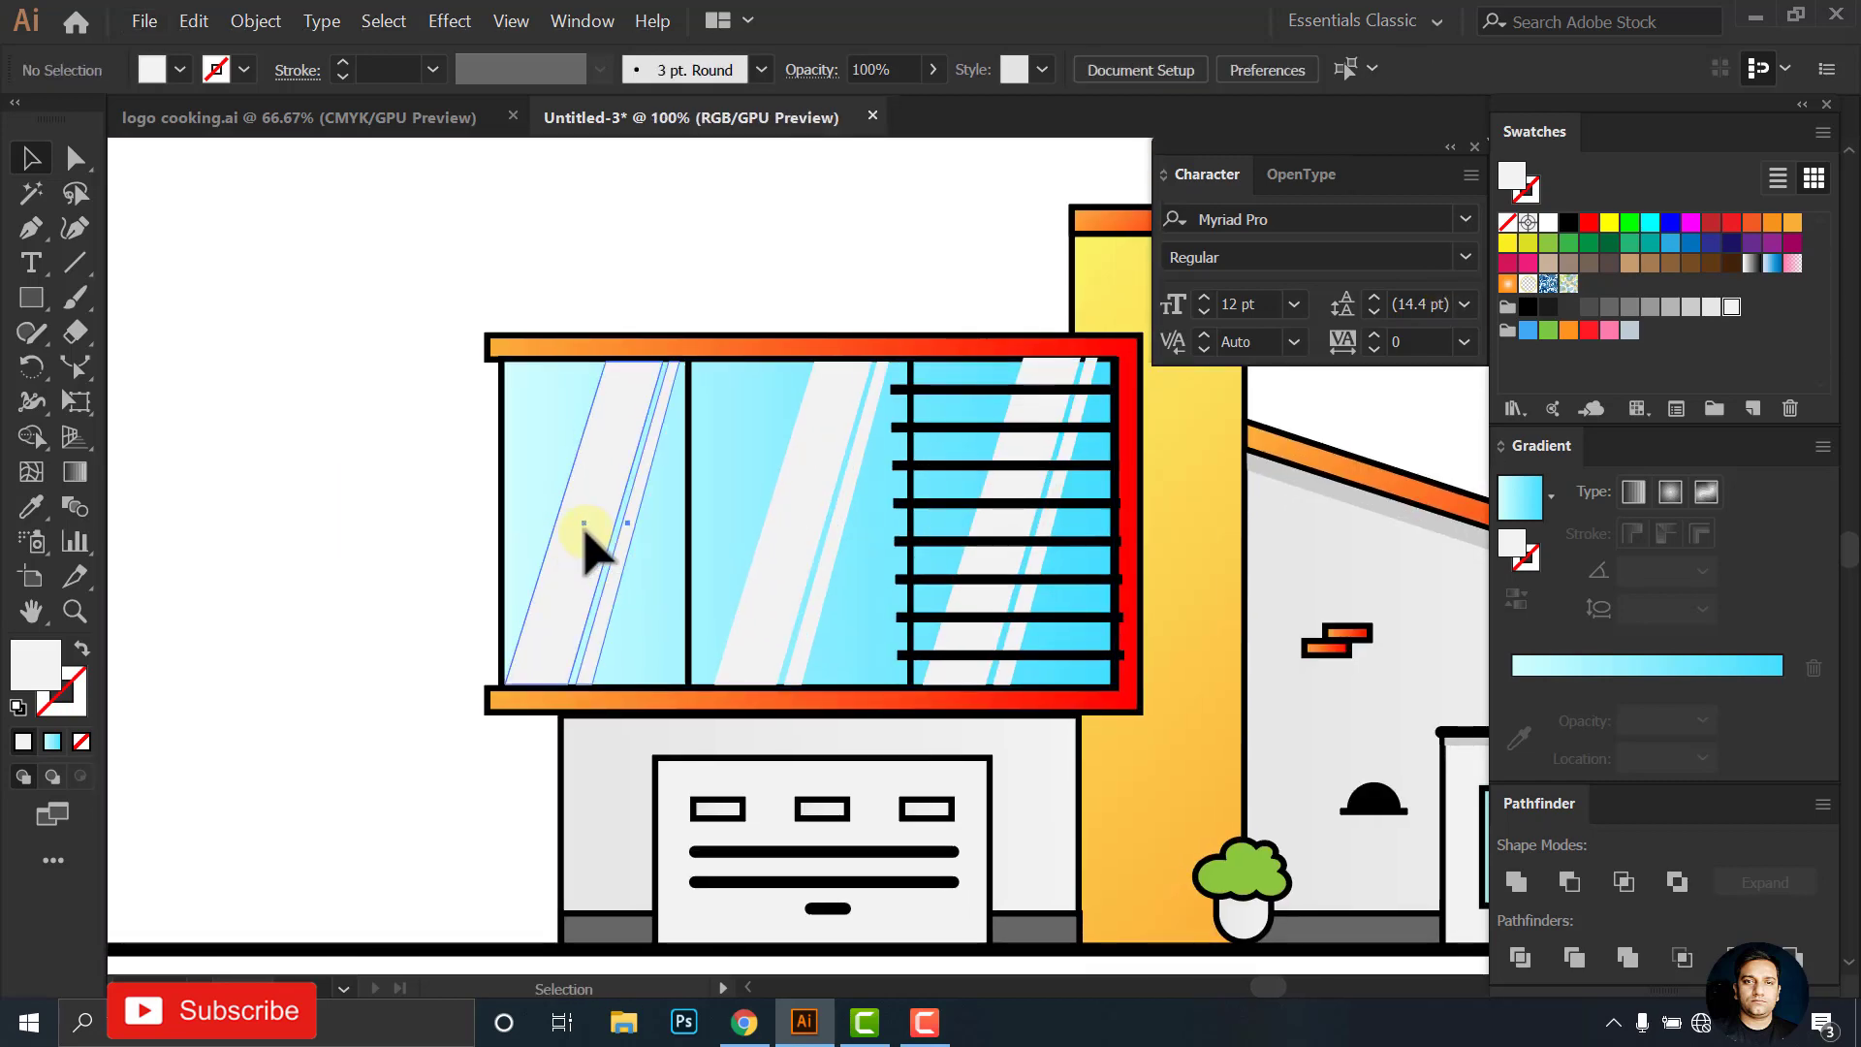
pyautogui.click(585, 528)
pyautogui.click(444, 539)
pyautogui.scroll(-3, 872, 553)
pyautogui.scroll(-1, 885, 540)
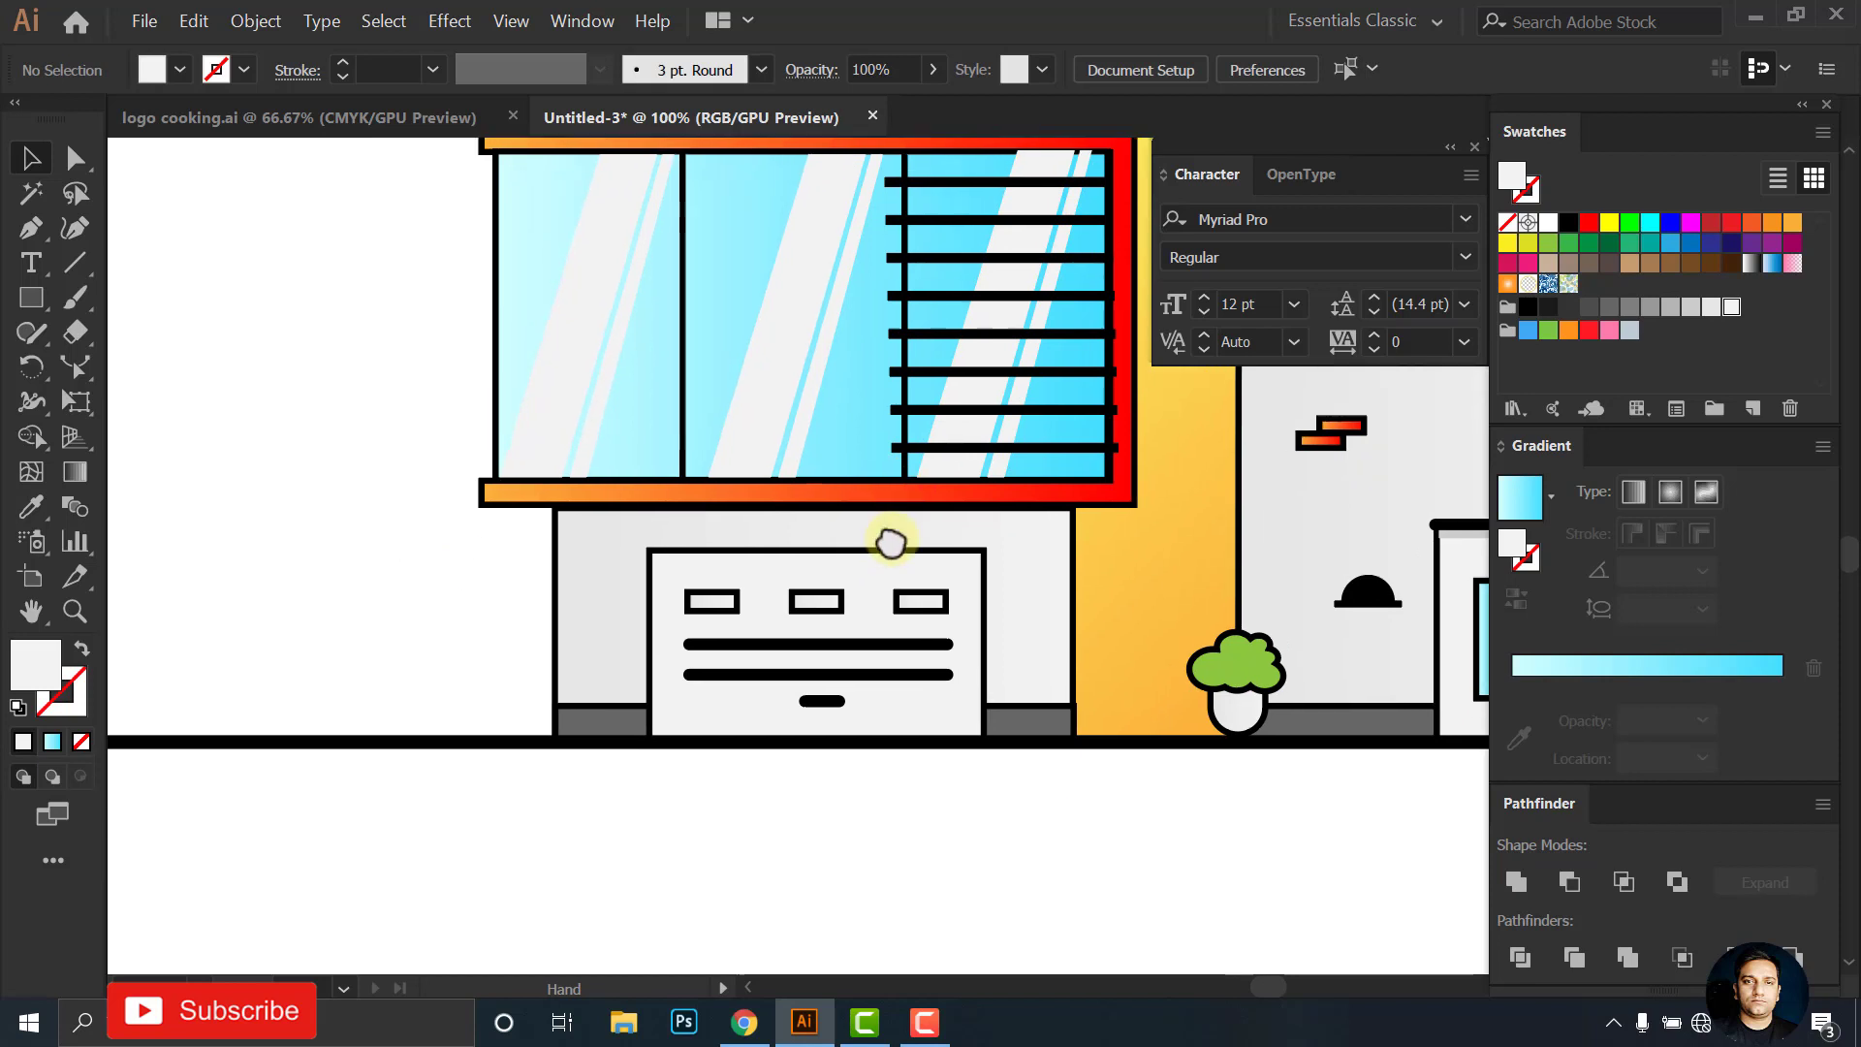
# Draw a light grey band across the top of the garage wall below the window
pyautogui.scroll(2, 830, 544)
pyautogui.scroll(-1, 830, 544)
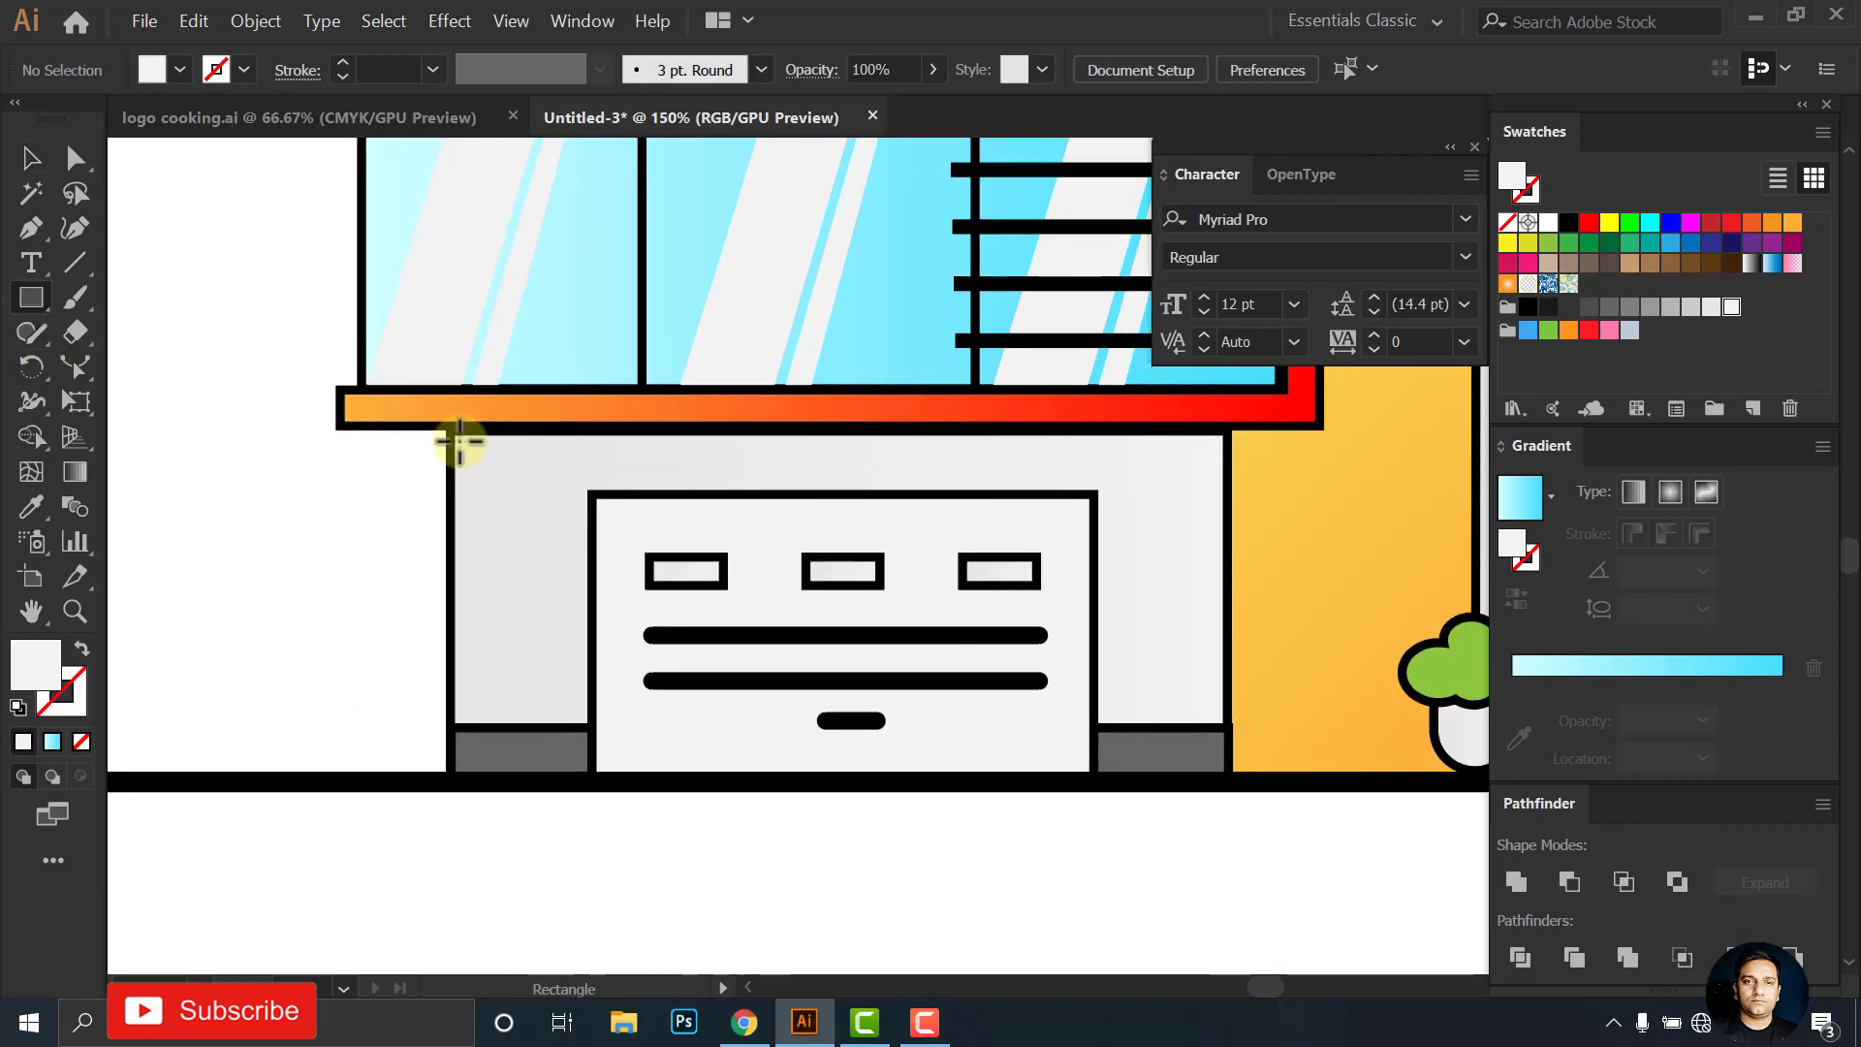
pyautogui.moveTo(452, 436); pyautogui.dragTo(1223, 533)
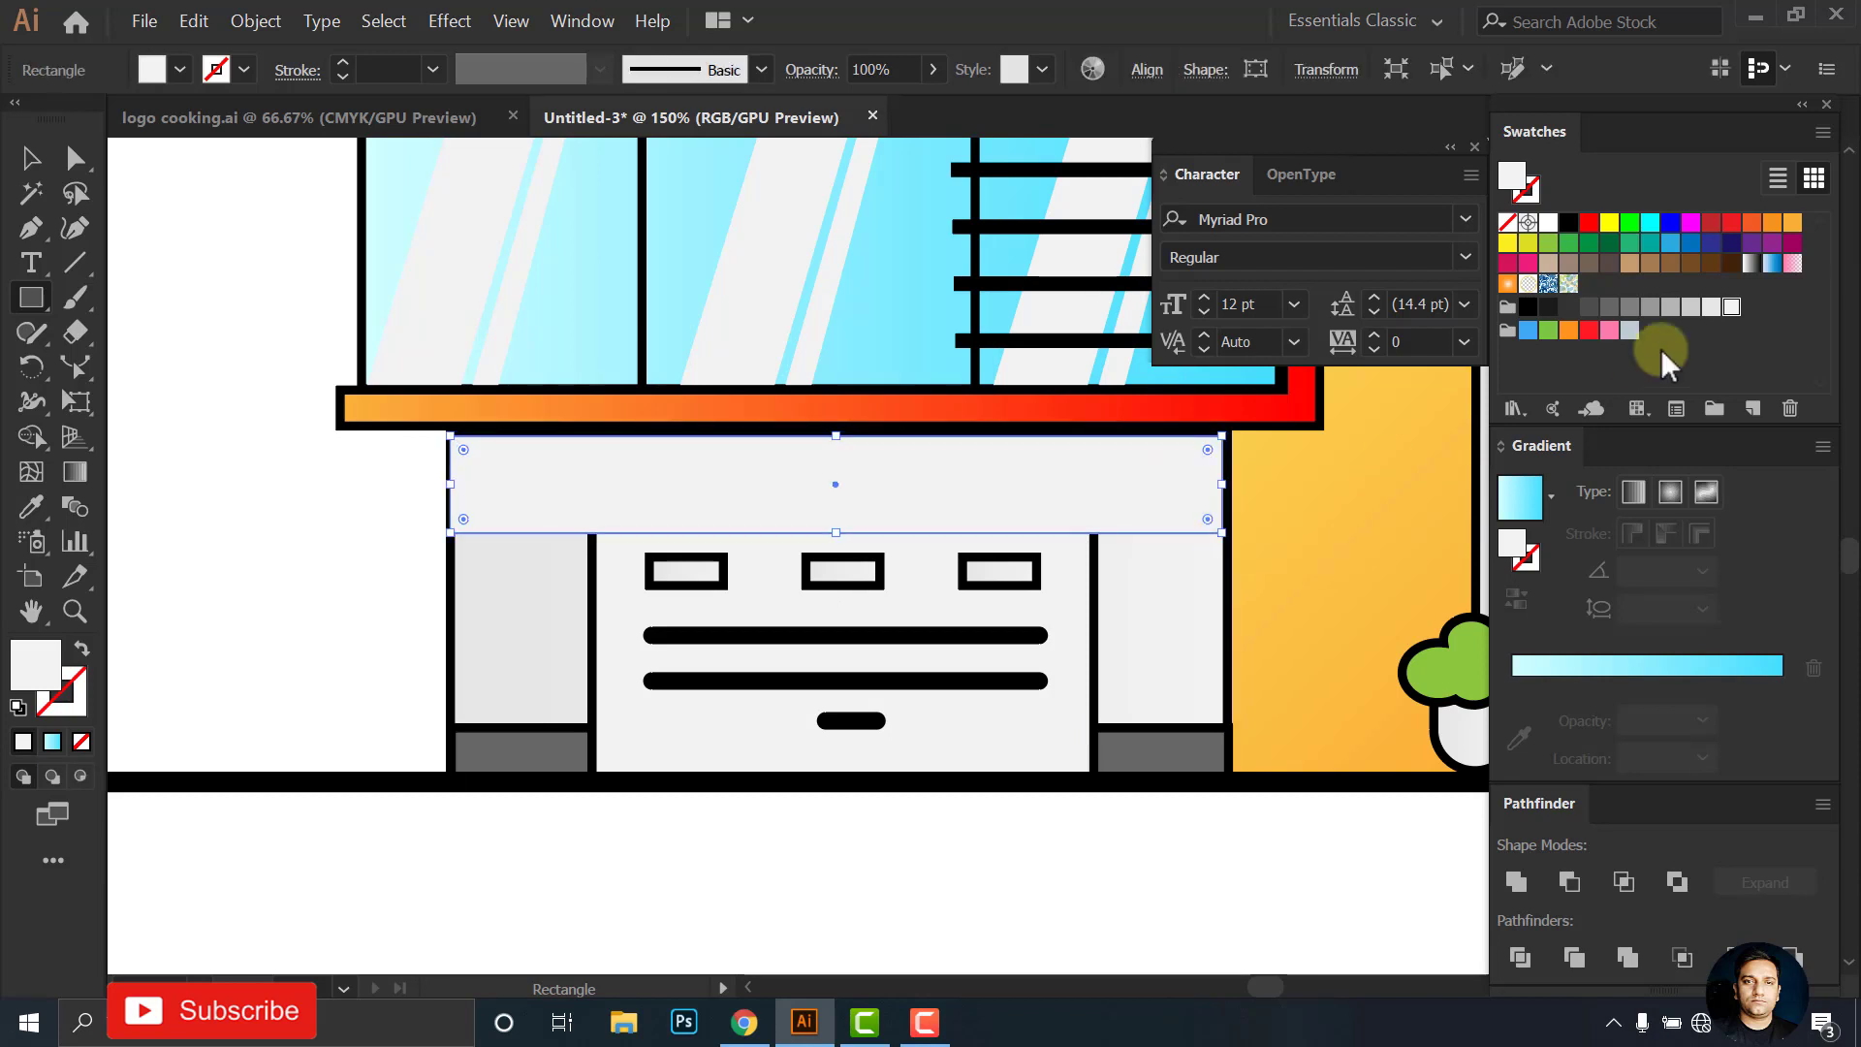
pyautogui.click(1691, 307)
pyautogui.click(1711, 307)
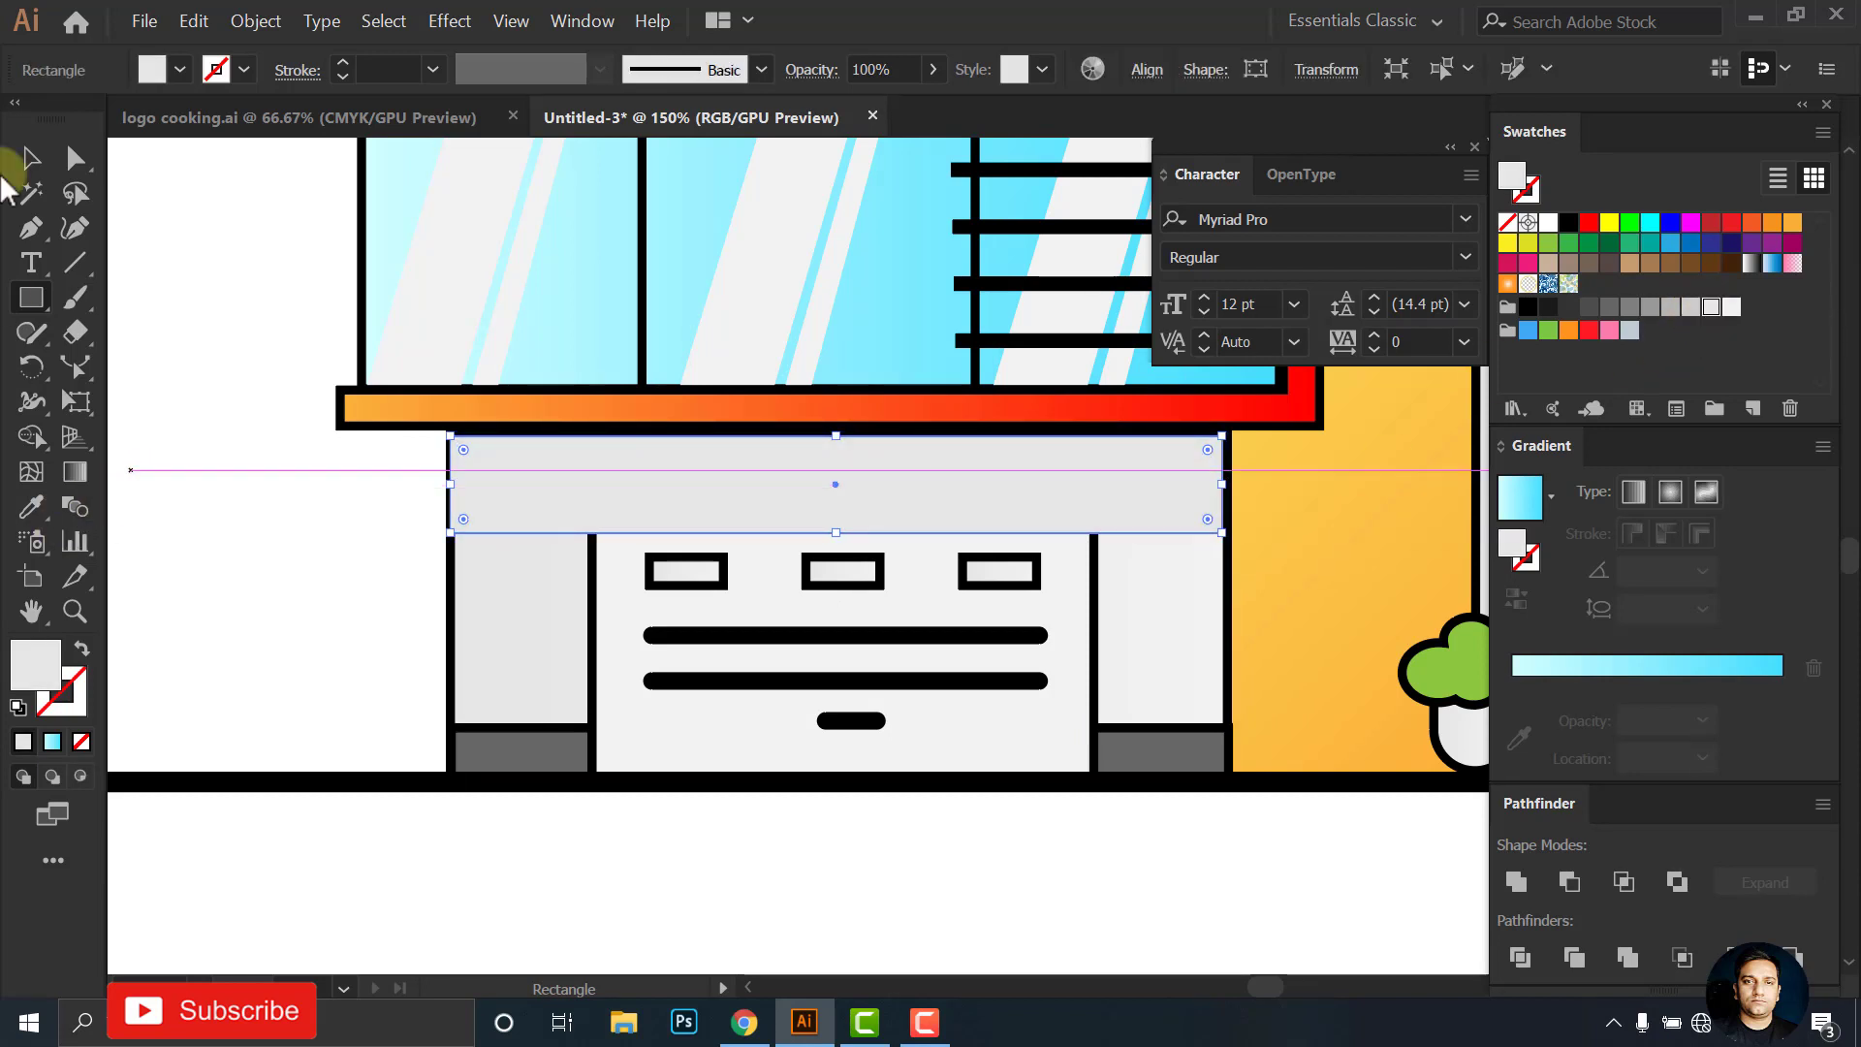
pyautogui.click(29, 158)
# Align the grey band's corner with the wall edge
pyautogui.scroll(1, 470, 499)
pyautogui.scroll(3, 465, 533)
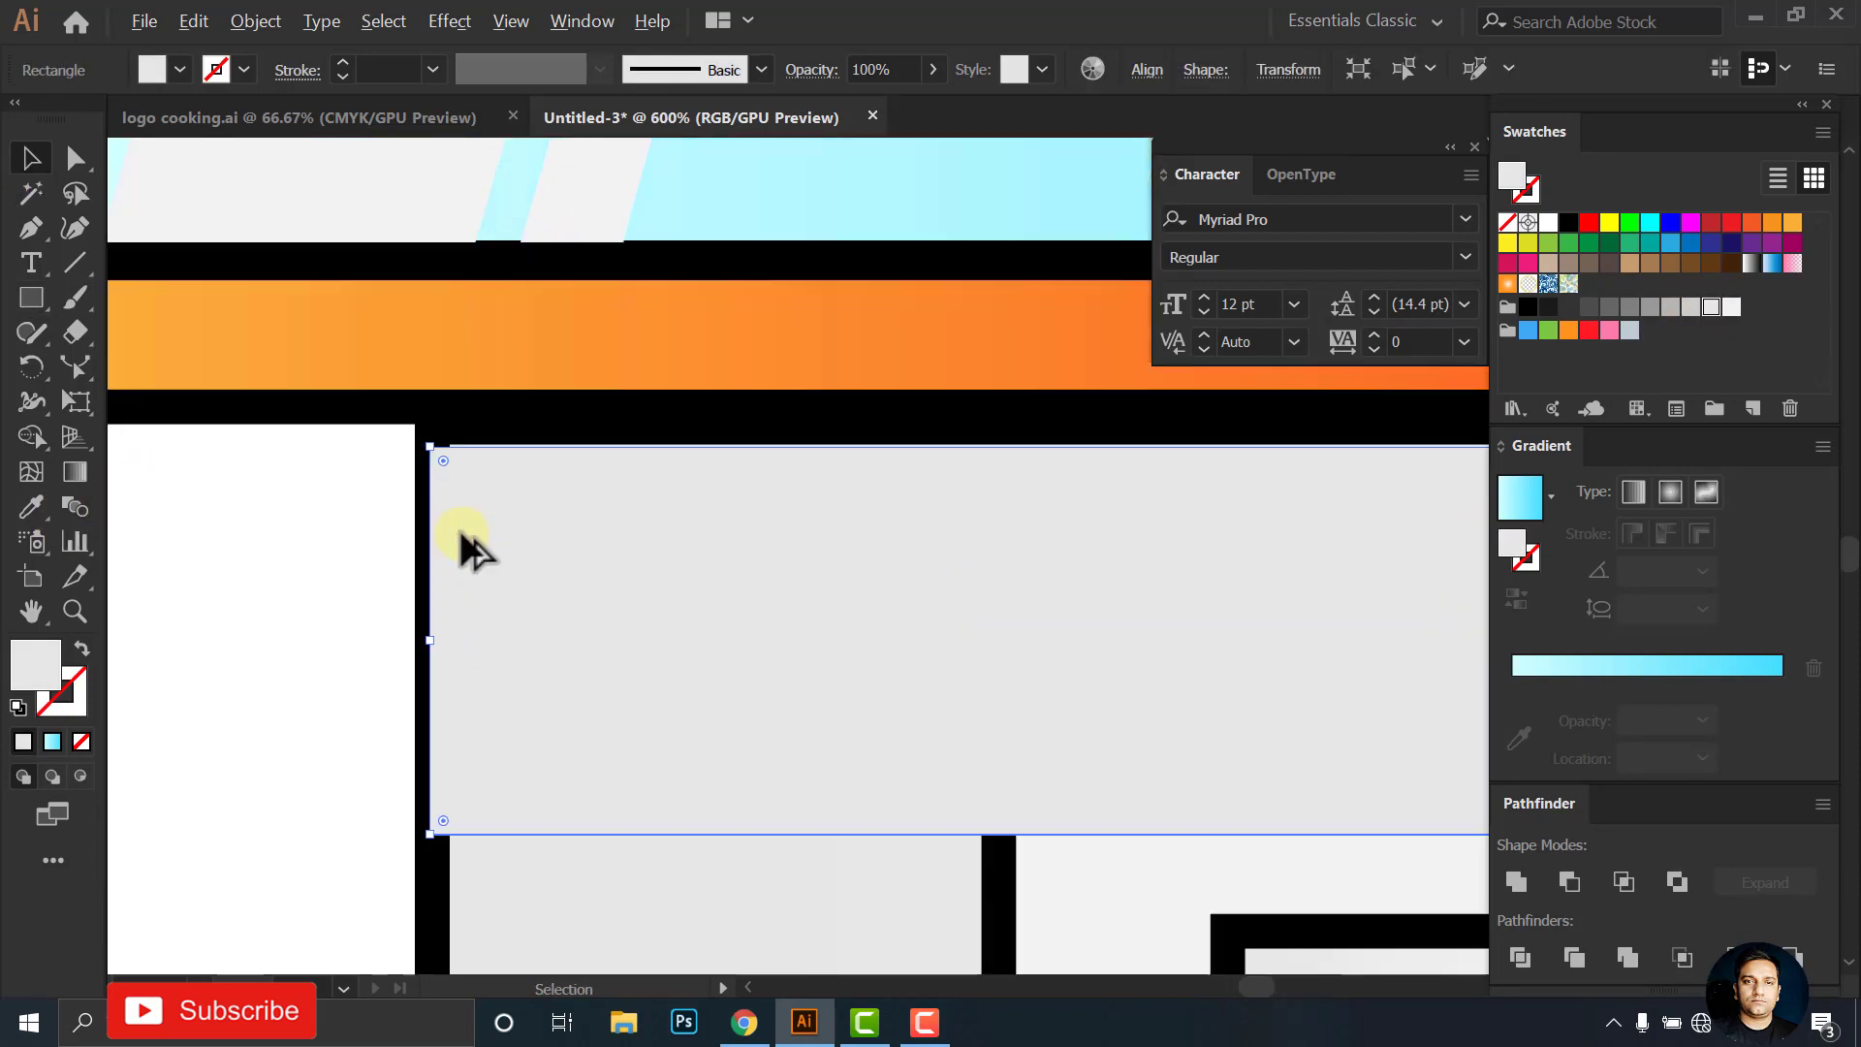
pyautogui.scroll(2, 485, 523)
pyautogui.moveTo(463, 536)
pyautogui.mouseDown()
pyautogui.moveTo(538, 545)
pyautogui.moveTo(432, 375)
pyautogui.mouseUp()
pyautogui.scroll(3, 523, 504)
pyautogui.scroll(-10, 382, 507)
pyautogui.scroll(3, 602, 553)
pyautogui.click(899, 373)
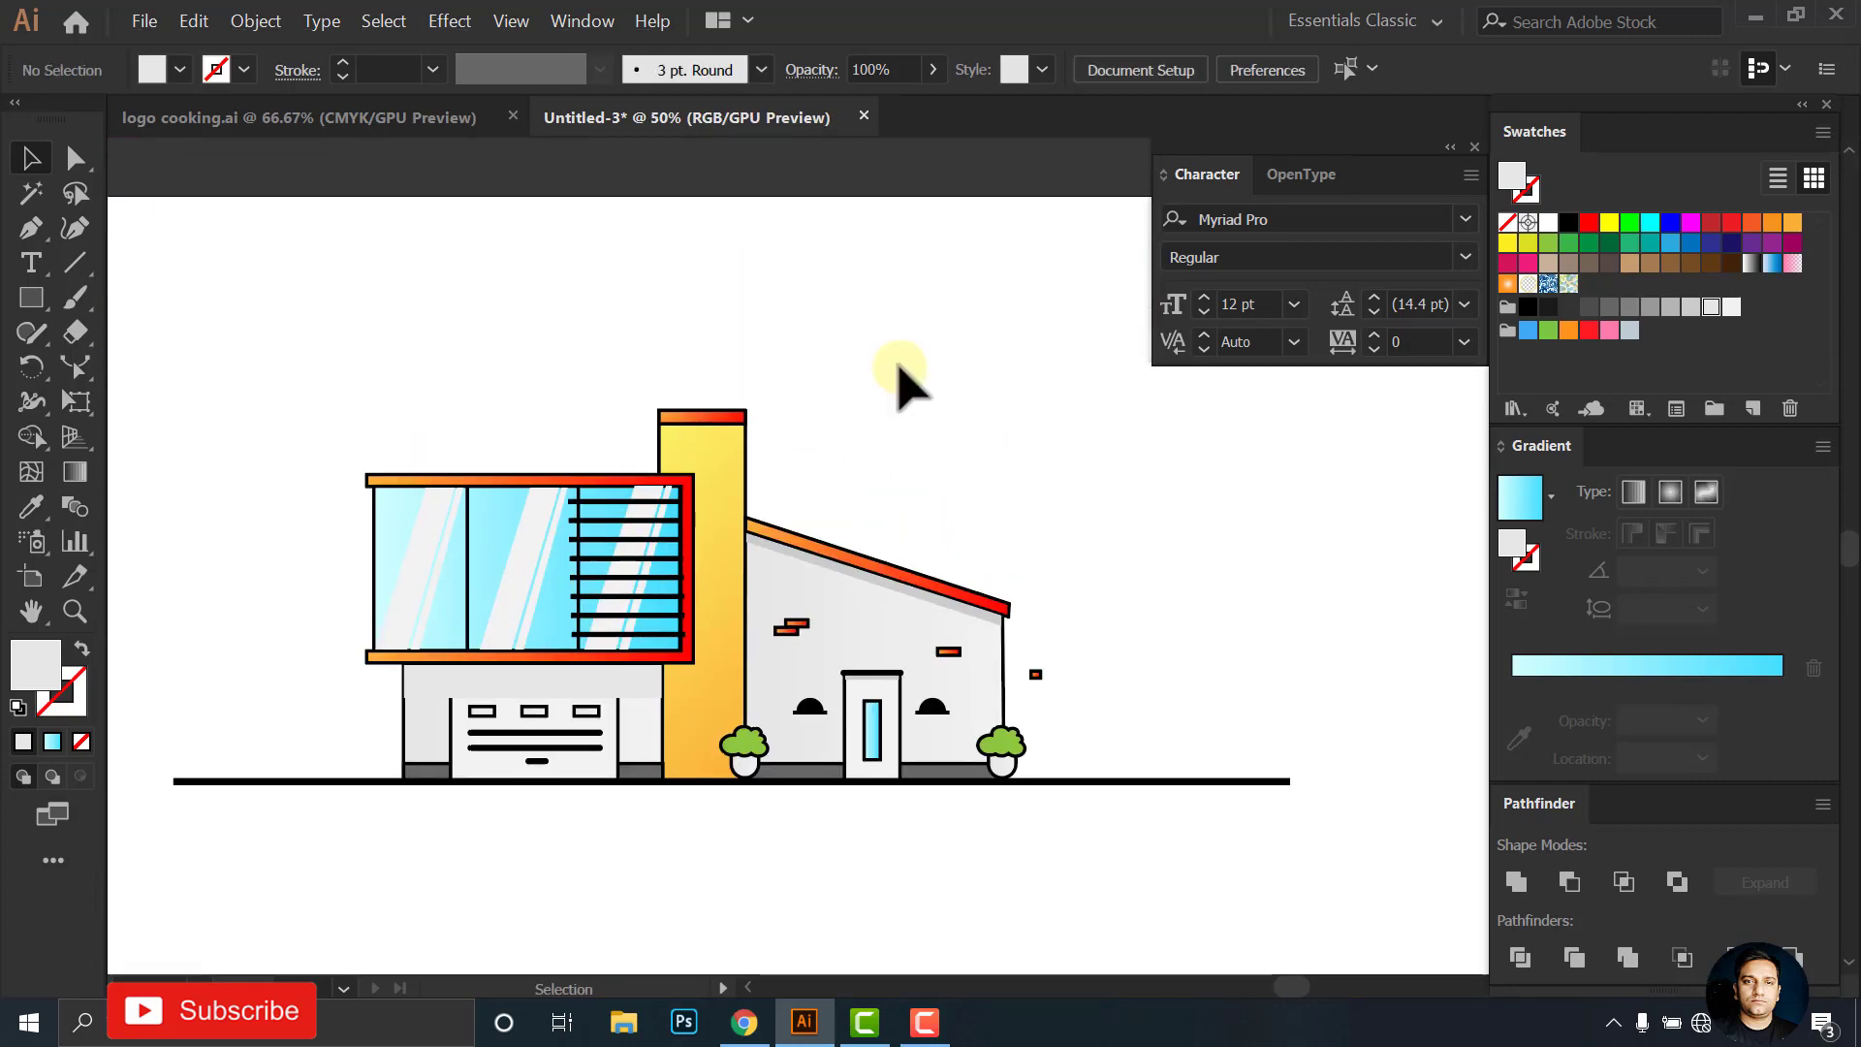
# Recolour the band with the roof's darker grey using the Eyedropper
pyautogui.click(601, 679)
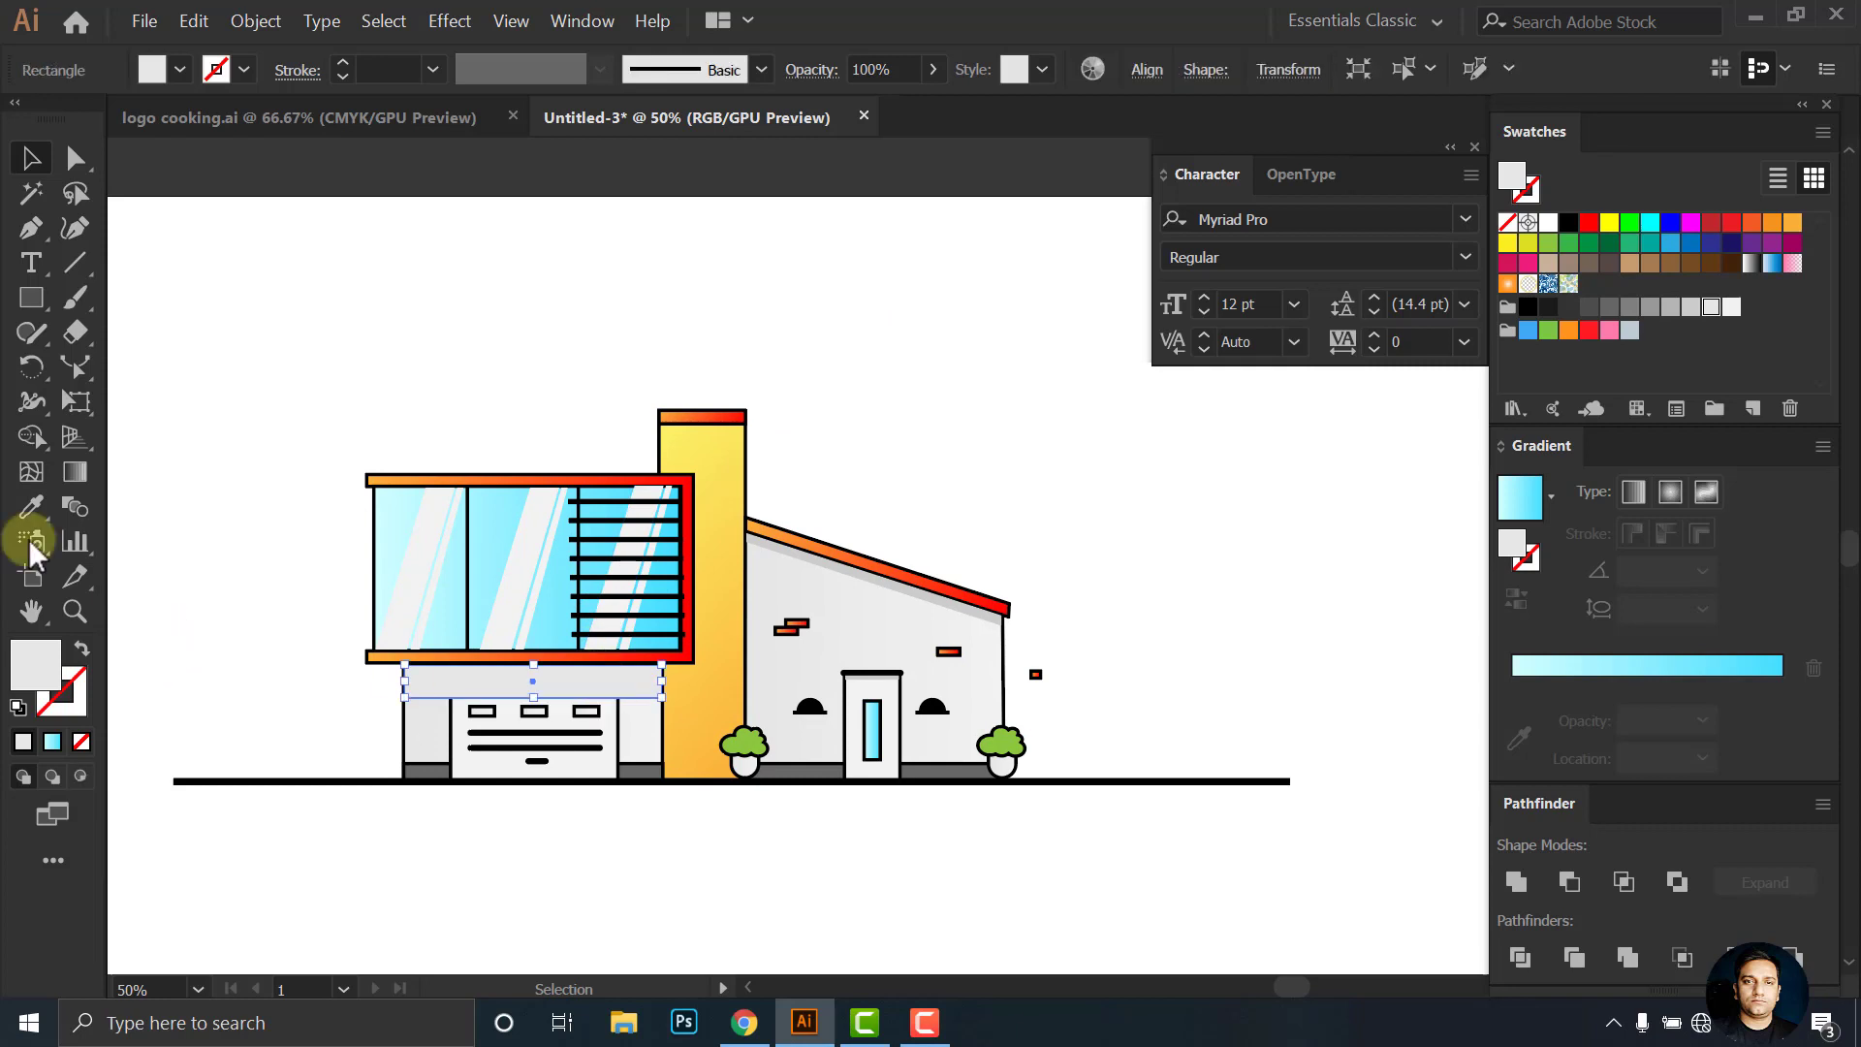
pyautogui.click(31, 506)
pyautogui.click(841, 572)
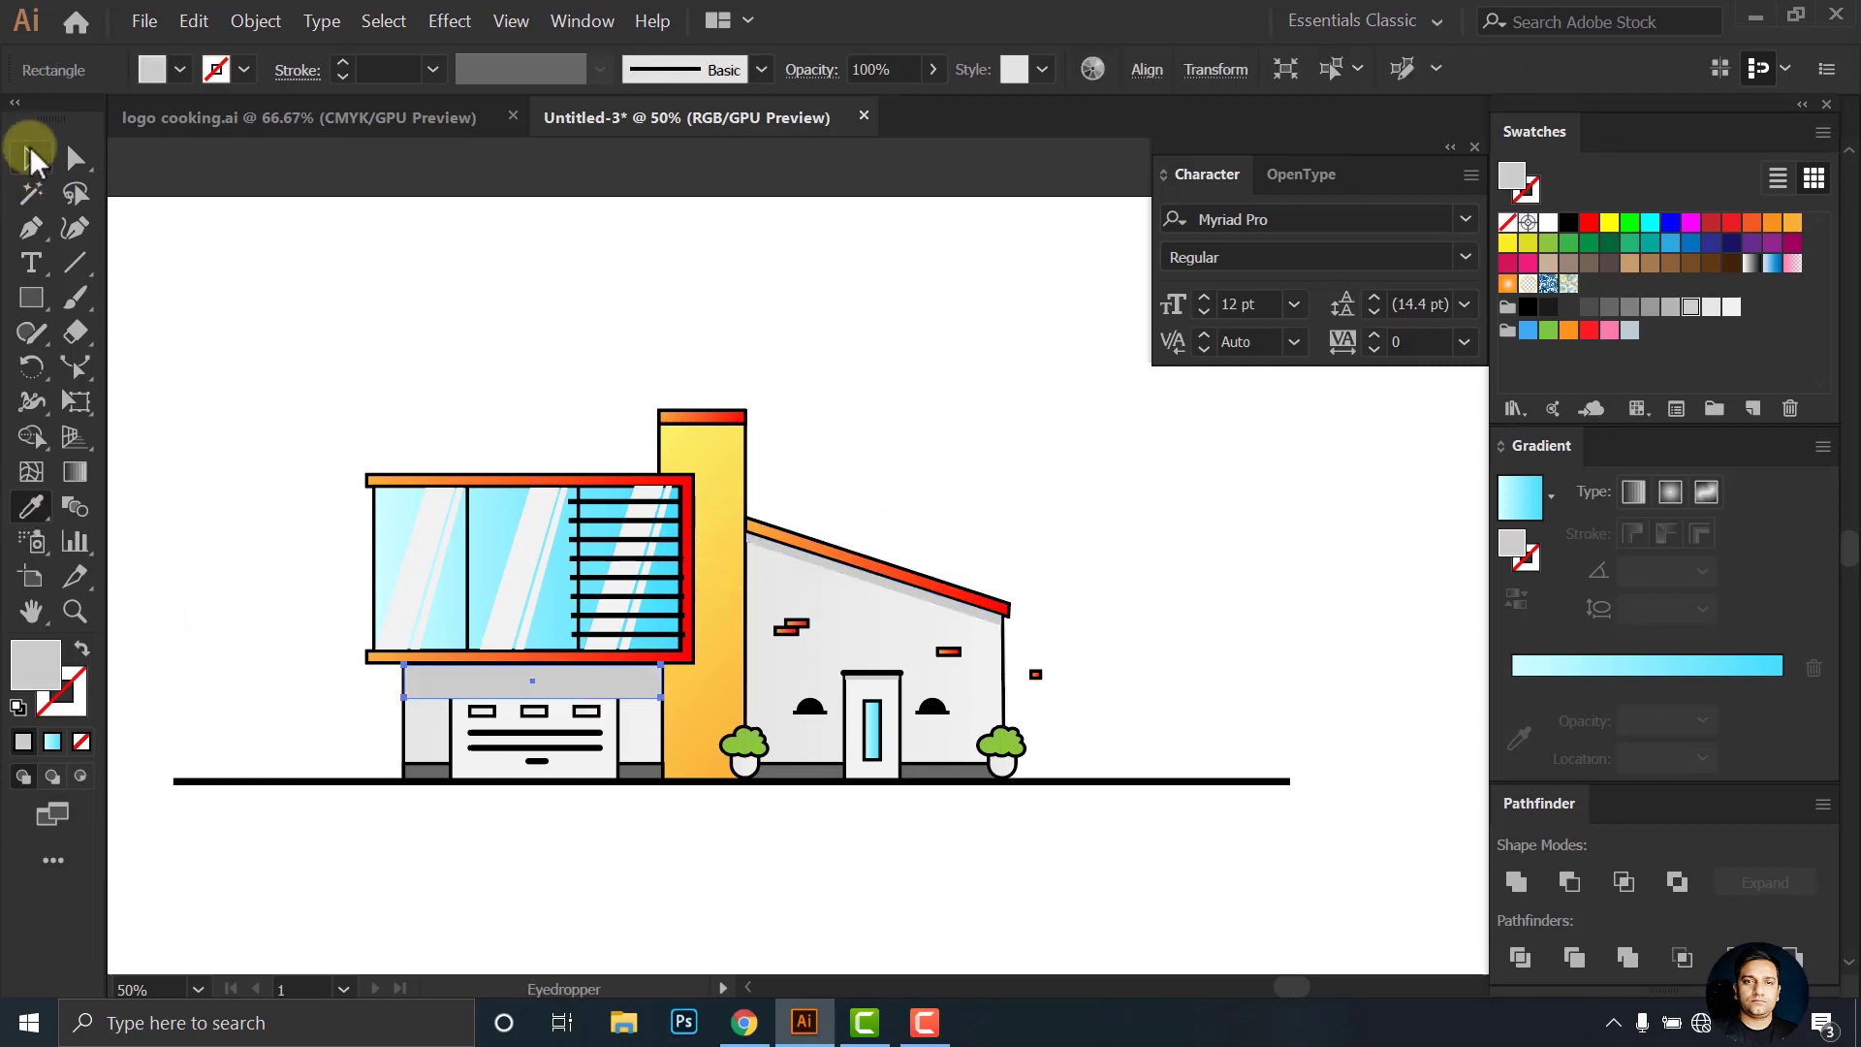
pyautogui.click(30, 157)
pyautogui.click(601, 741)
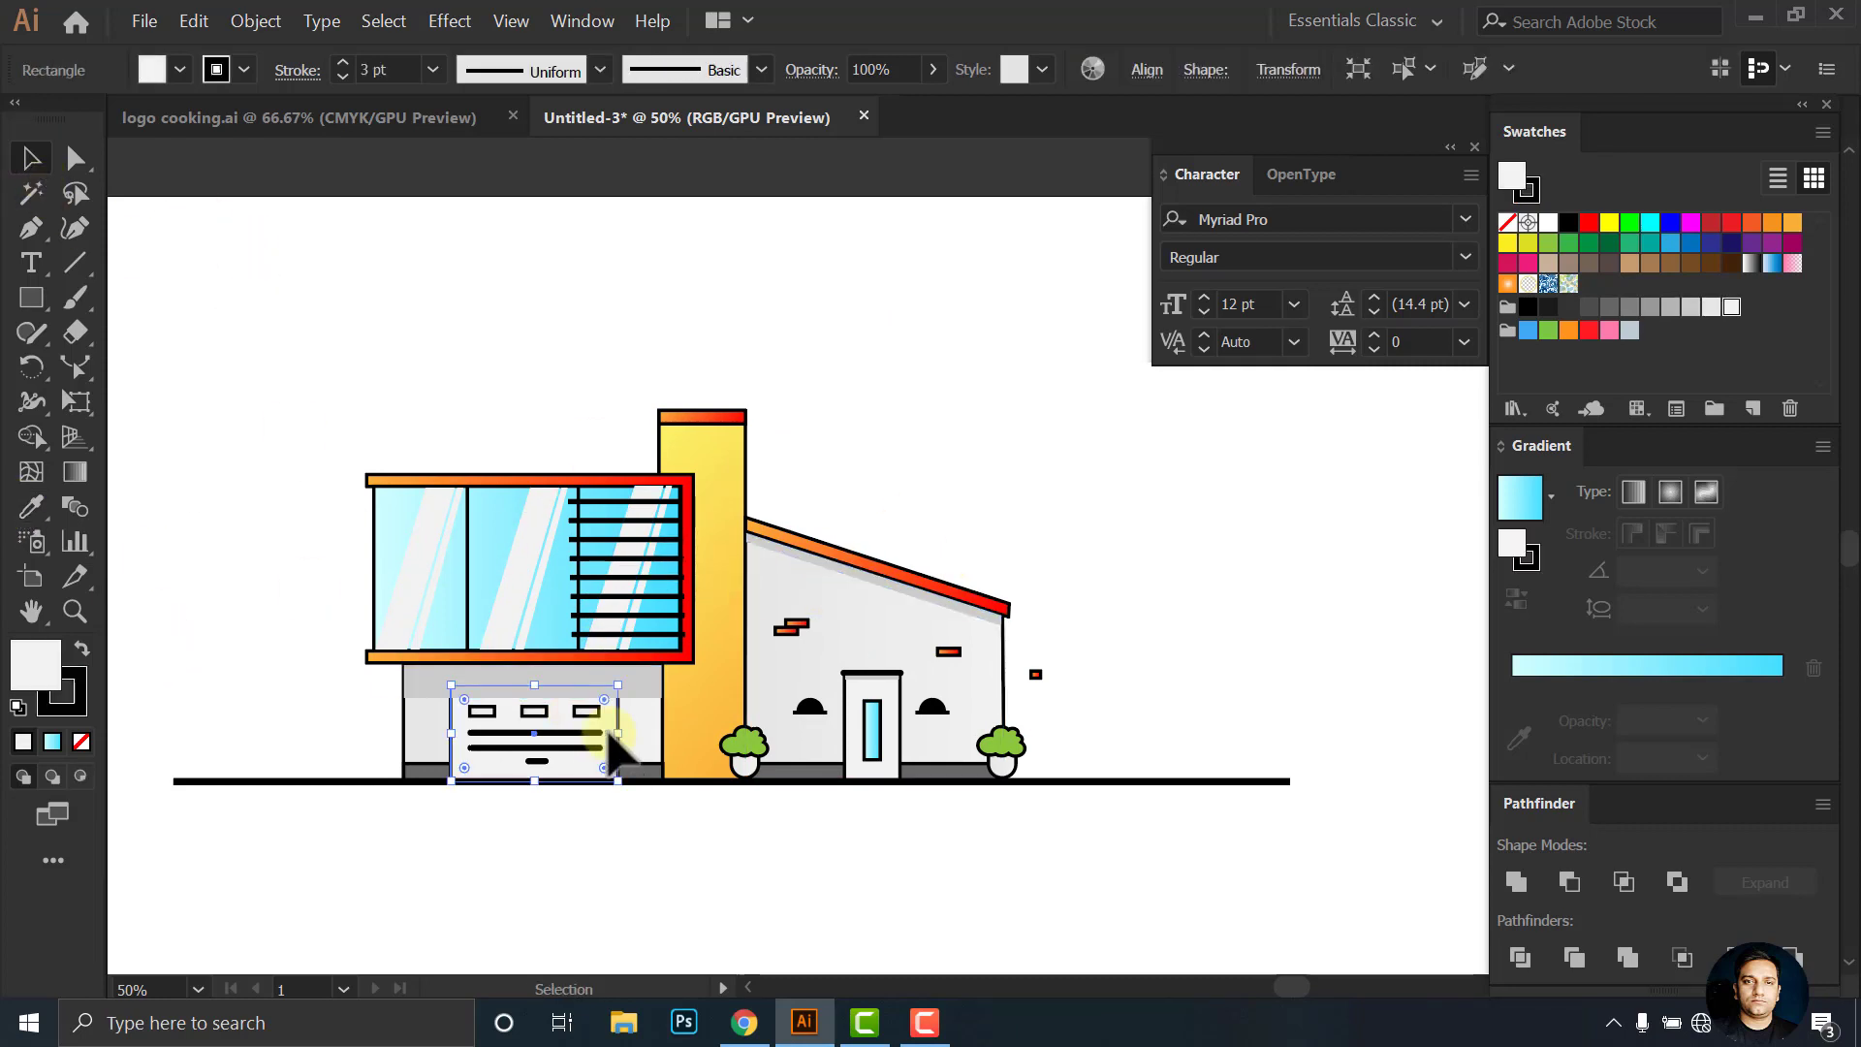
pyautogui.rightClick(610, 734)
pyautogui.click(520, 847)
# Group the garage door panel, slots and bars and bring the group to the front
pyautogui.scroll(3, 520, 847)
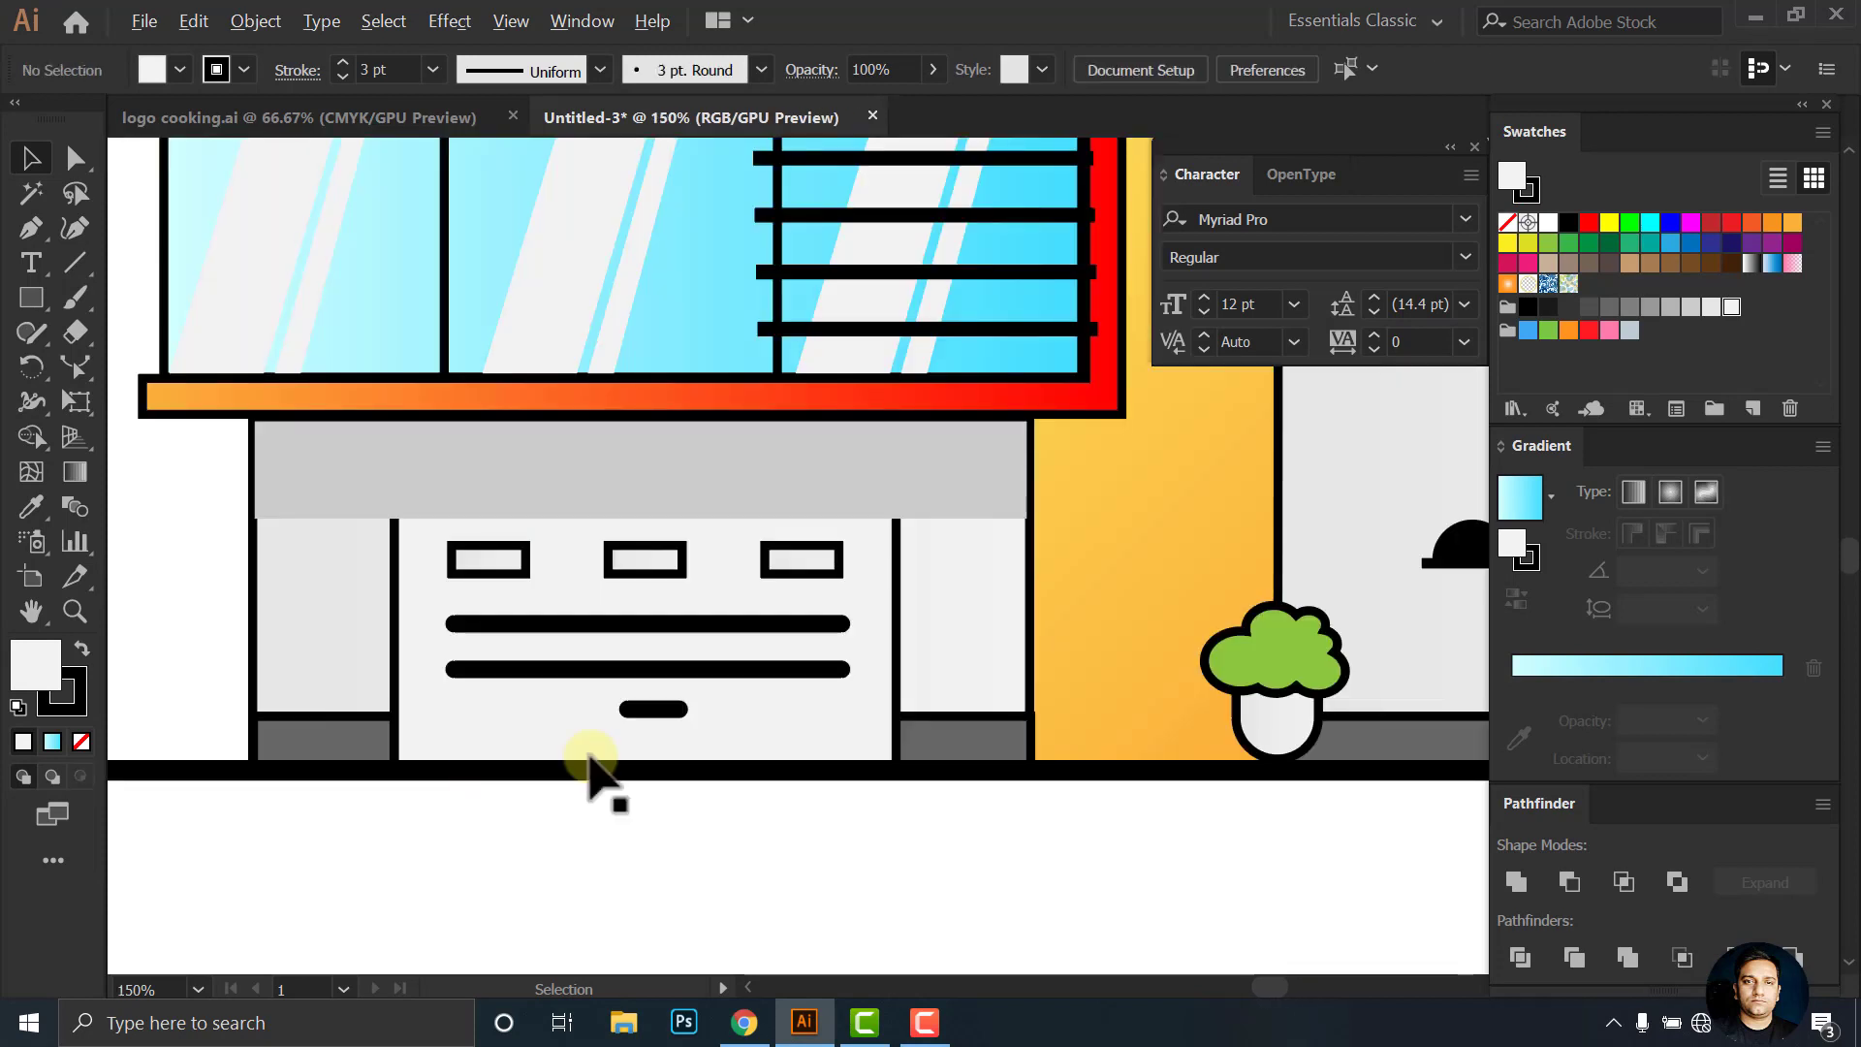
pyautogui.click(594, 665)
pyautogui.keyDown('shift'); pyautogui.click(679, 620); pyautogui.keyUp('shift')
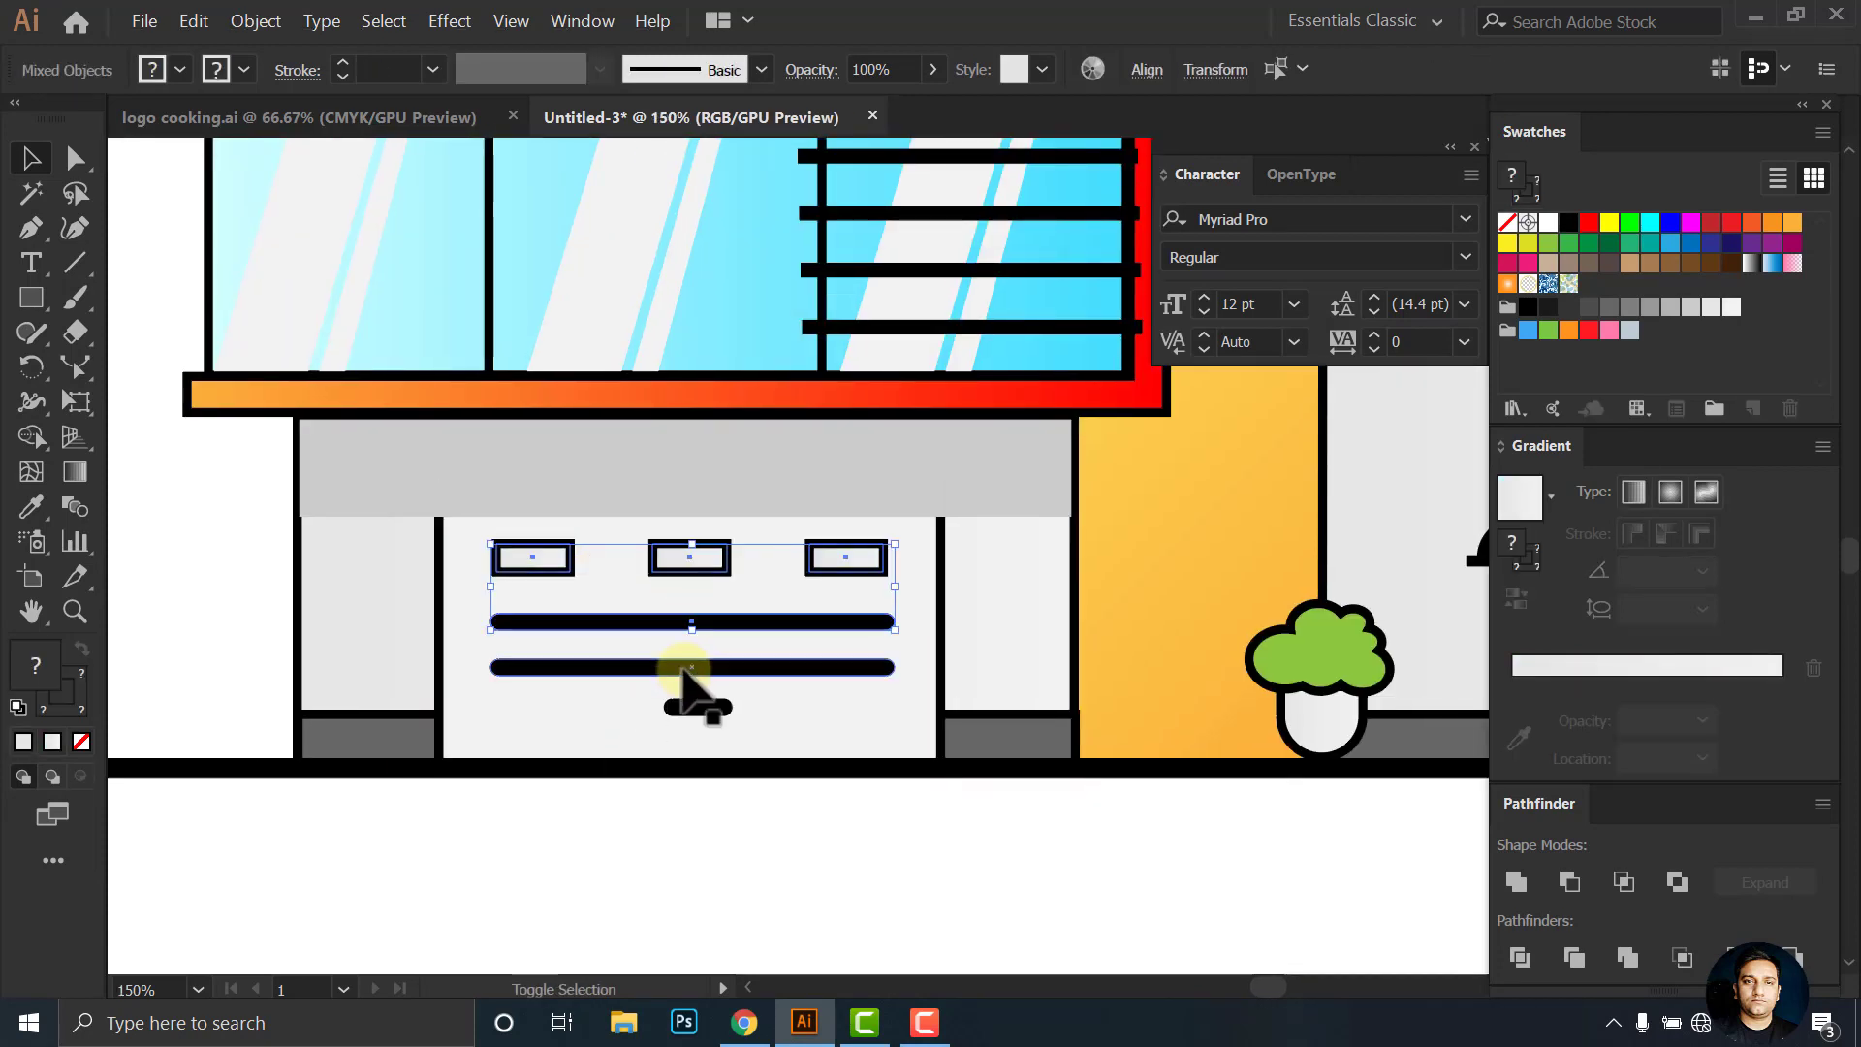
pyautogui.keyDown('shift'); pyautogui.click(449, 736); pyautogui.keyUp('shift')
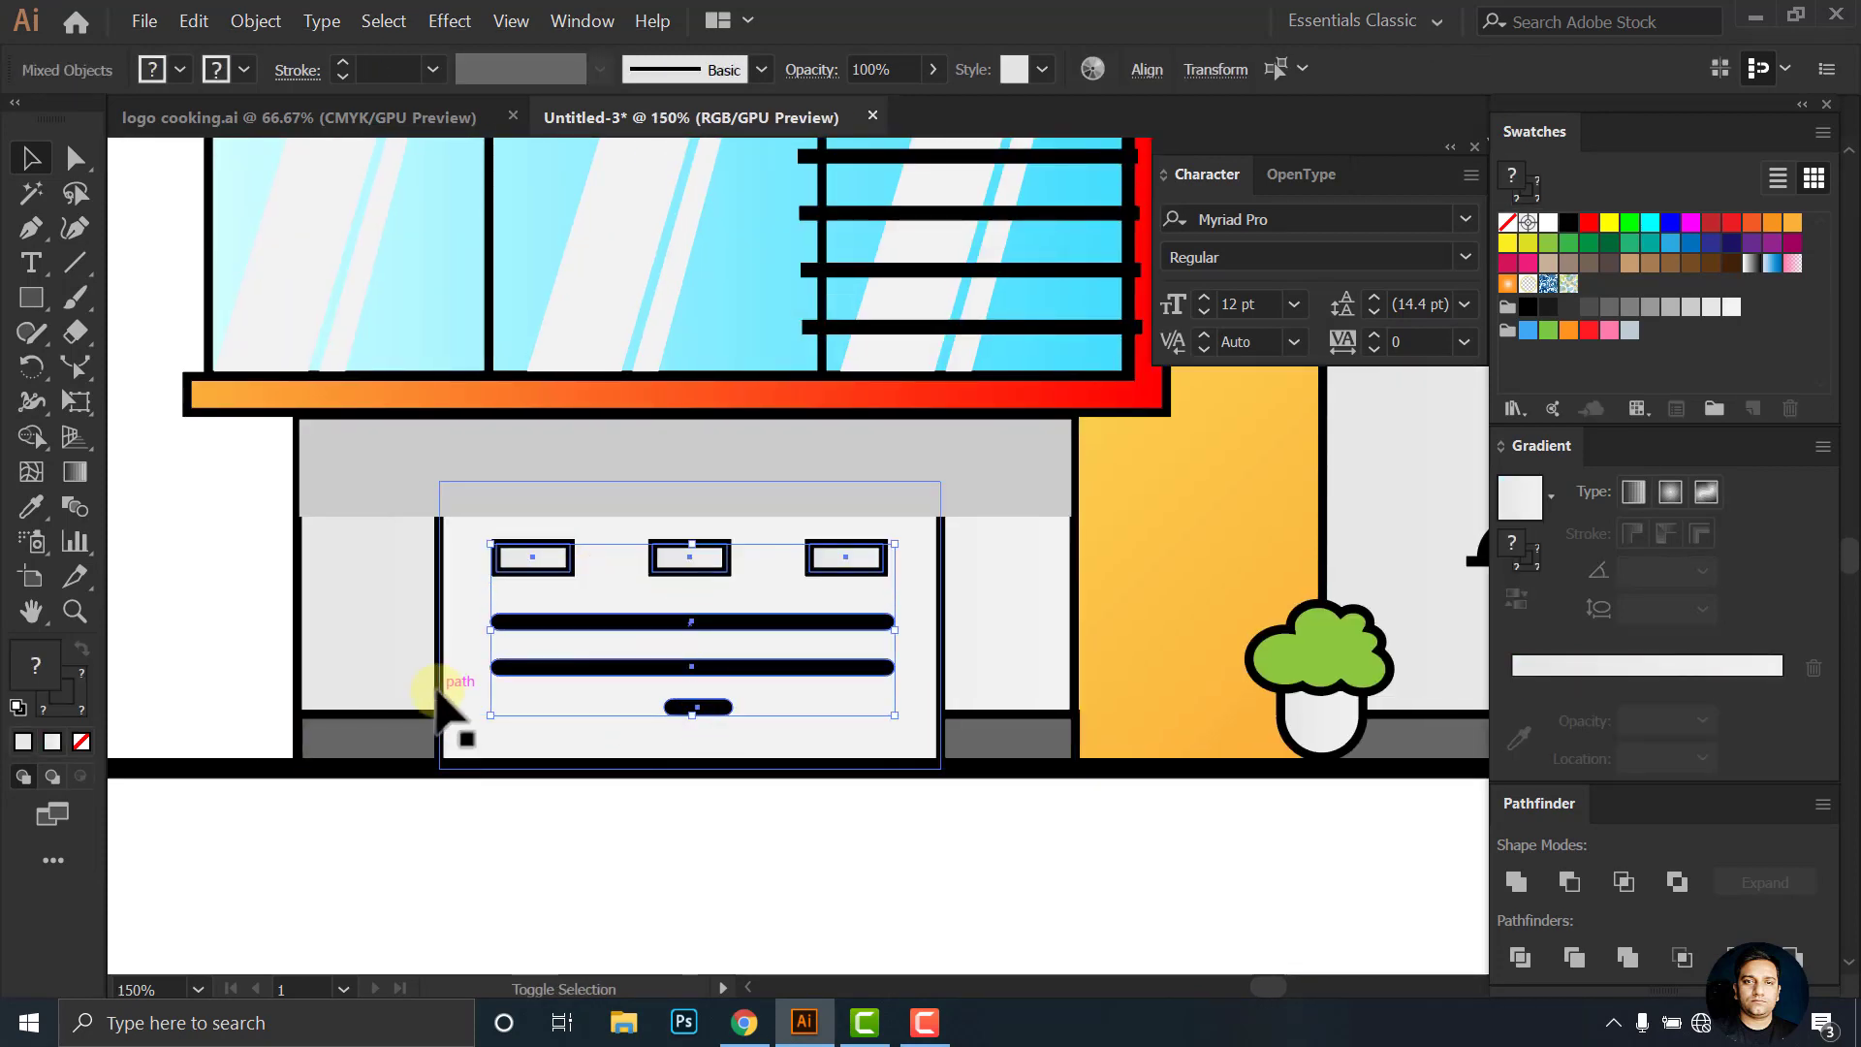
pyautogui.rightClick(464, 696)
pyautogui.click(525, 506)
pyautogui.rightClick(446, 533)
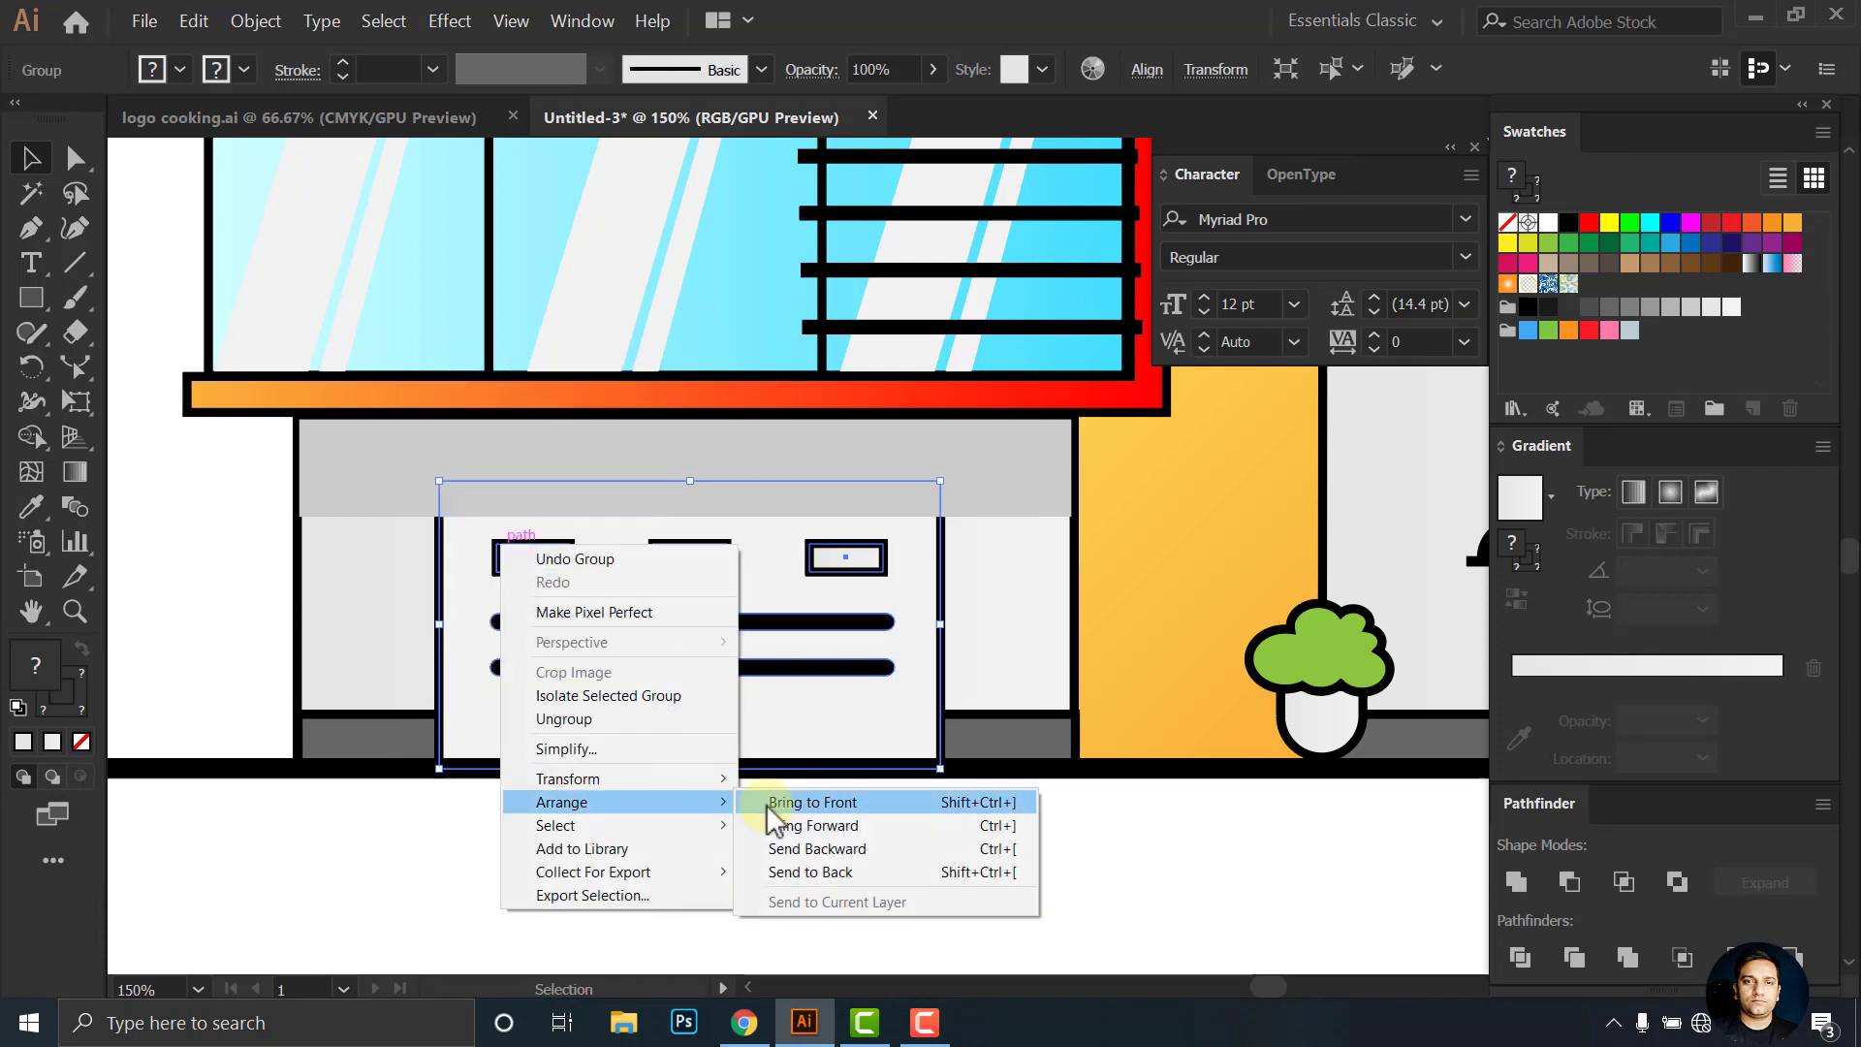
pyautogui.click(769, 811)
pyautogui.click(776, 844)
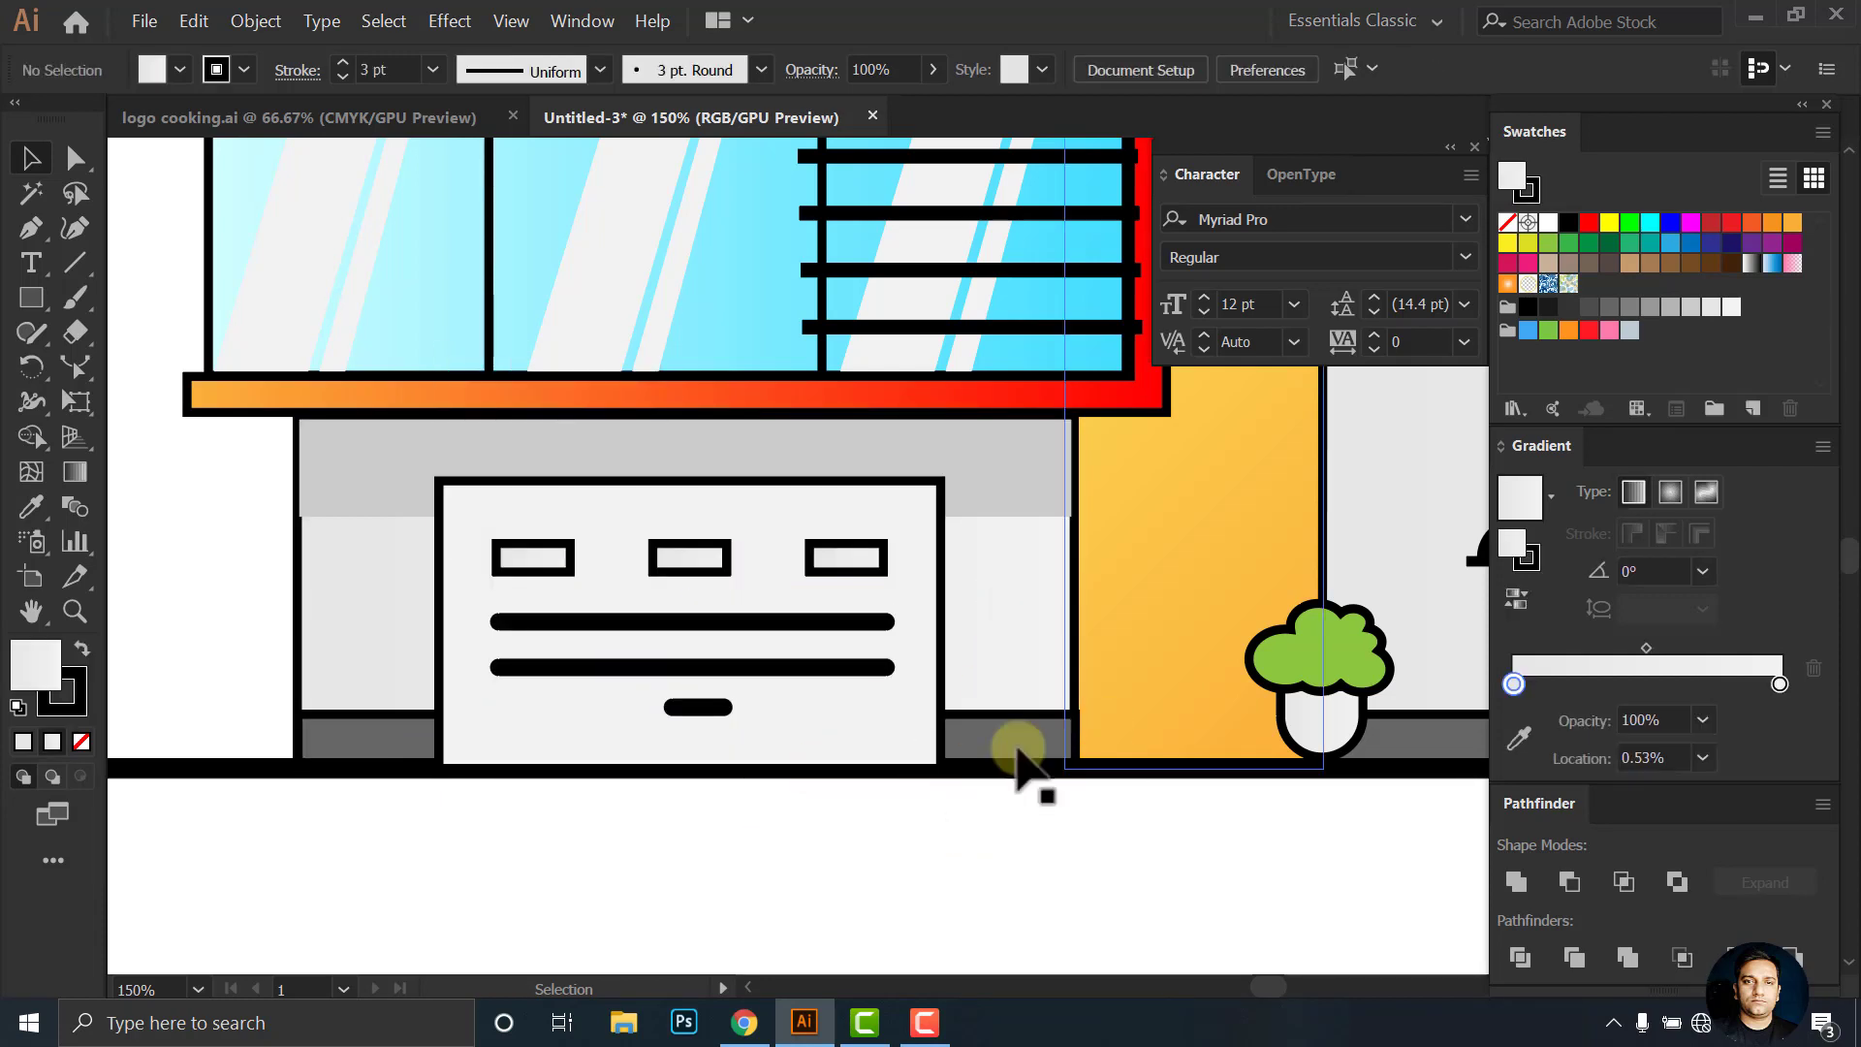
# Pan and zoom out to view the whole house
pyautogui.scroll(-2, 1018, 757)
pyautogui.moveTo(1051, 553); pyautogui.dragTo(938, 698)
pyautogui.scroll(1, 668, 538)
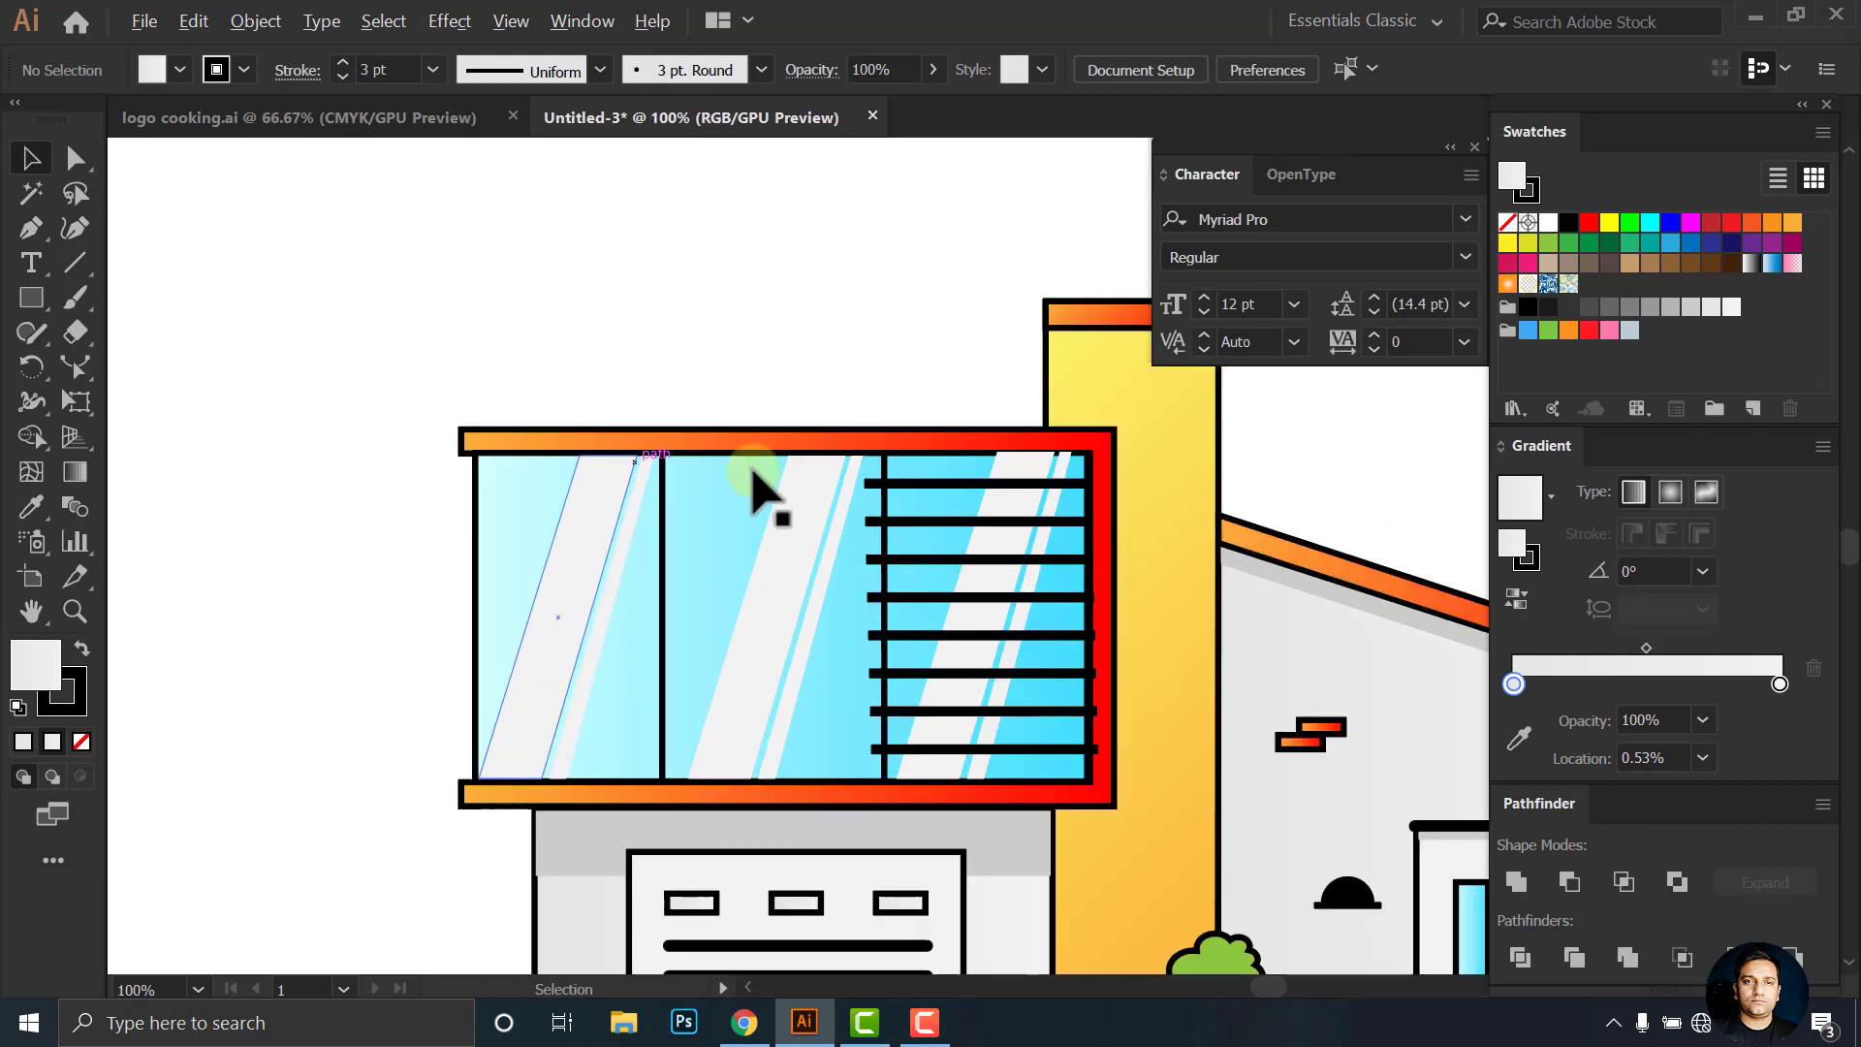
pyautogui.hscroll(2, 766, 495)
pyautogui.click(945, 444)
pyautogui.scroll(5, 945, 444)
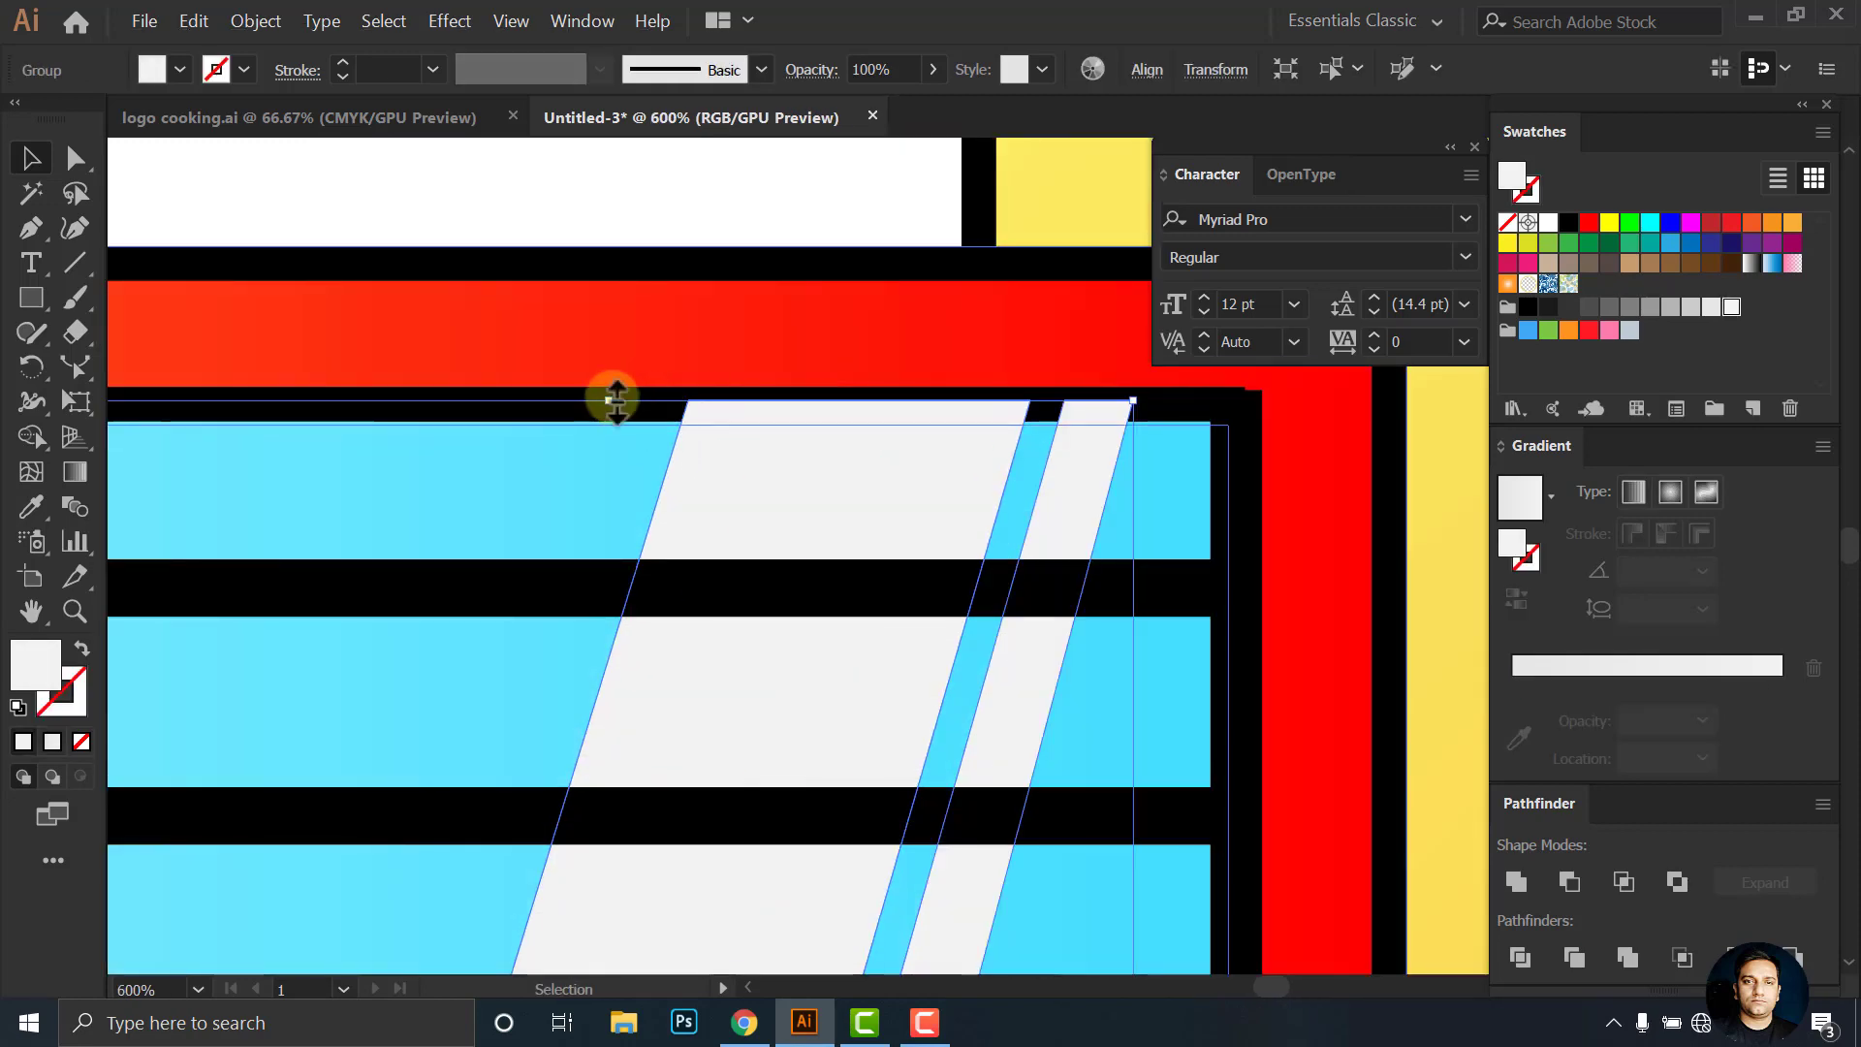
pyautogui.scroll(-3, 736, 426)
pyautogui.scroll(-7, 734, 427)
pyautogui.hotkey('ctrl', 'shift', 'a')
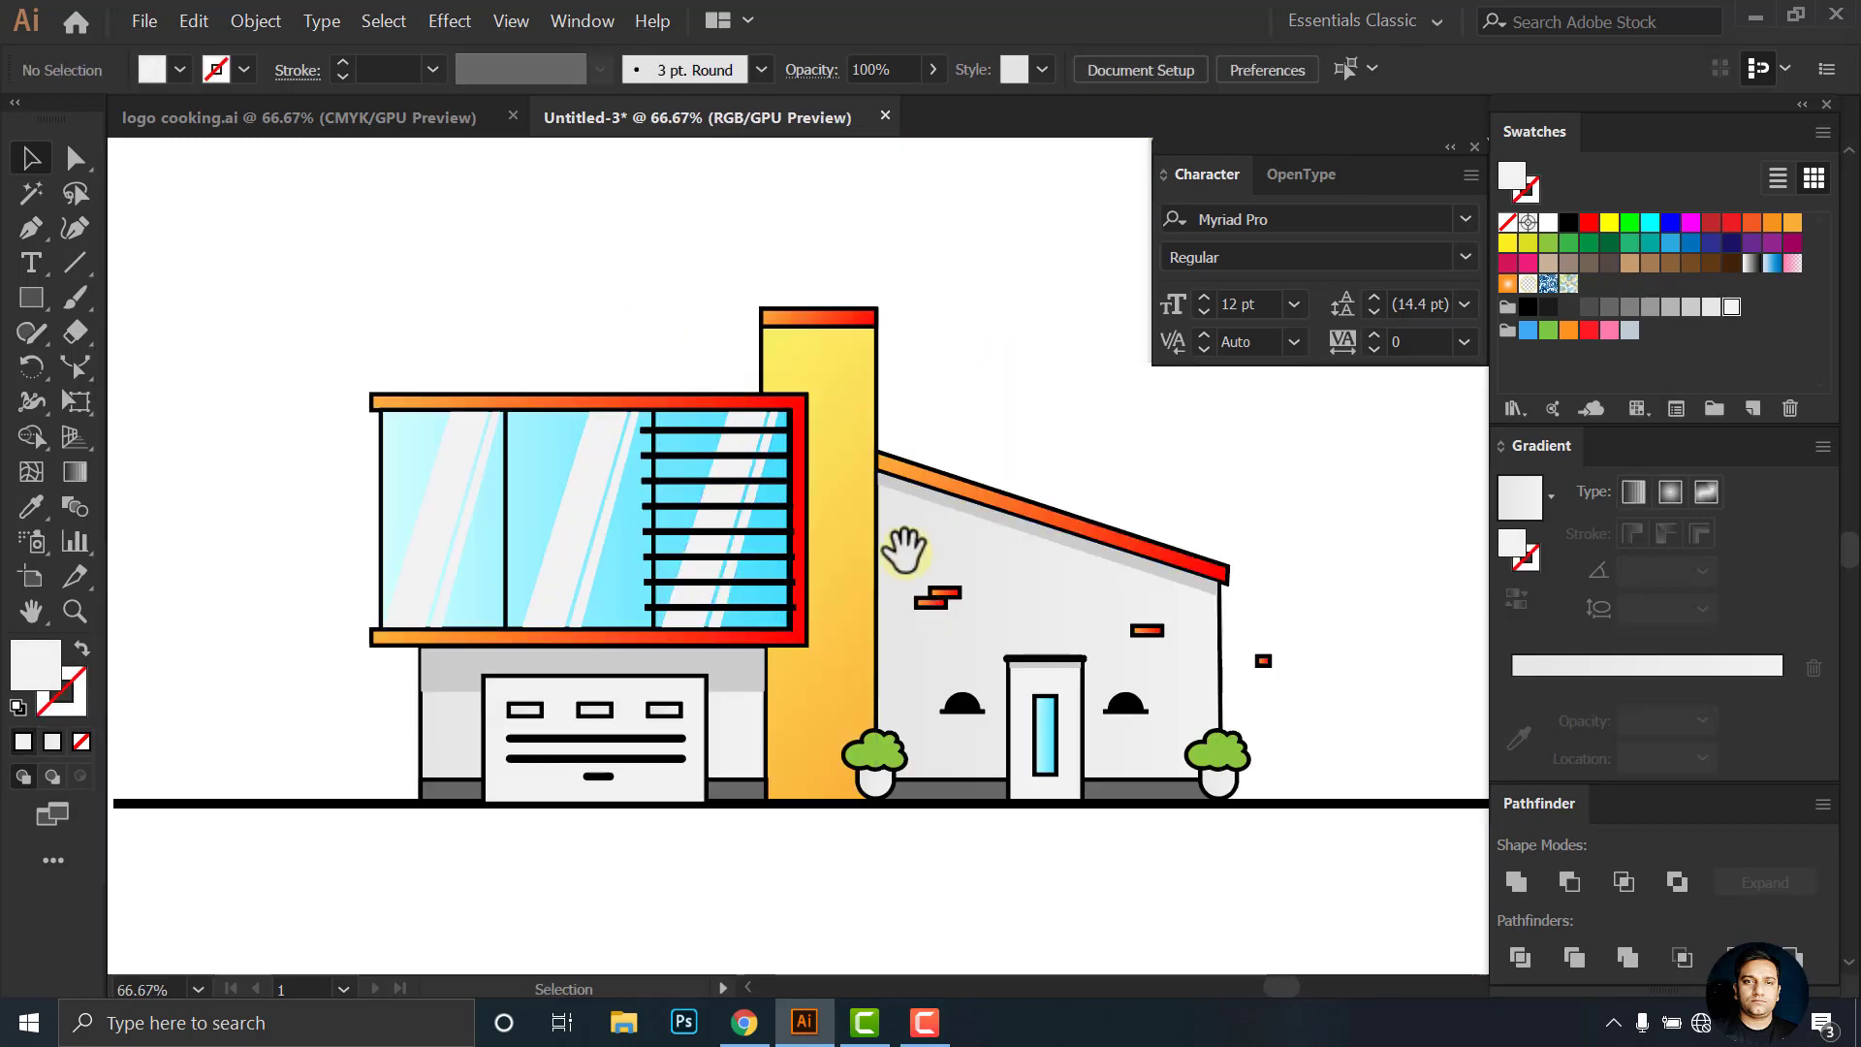
pyautogui.scroll(1, 834, 549)
pyautogui.scroll(-3, 805, 456)
pyautogui.hscroll(-1, 824, 407)
pyautogui.scroll(2, 863, 465)
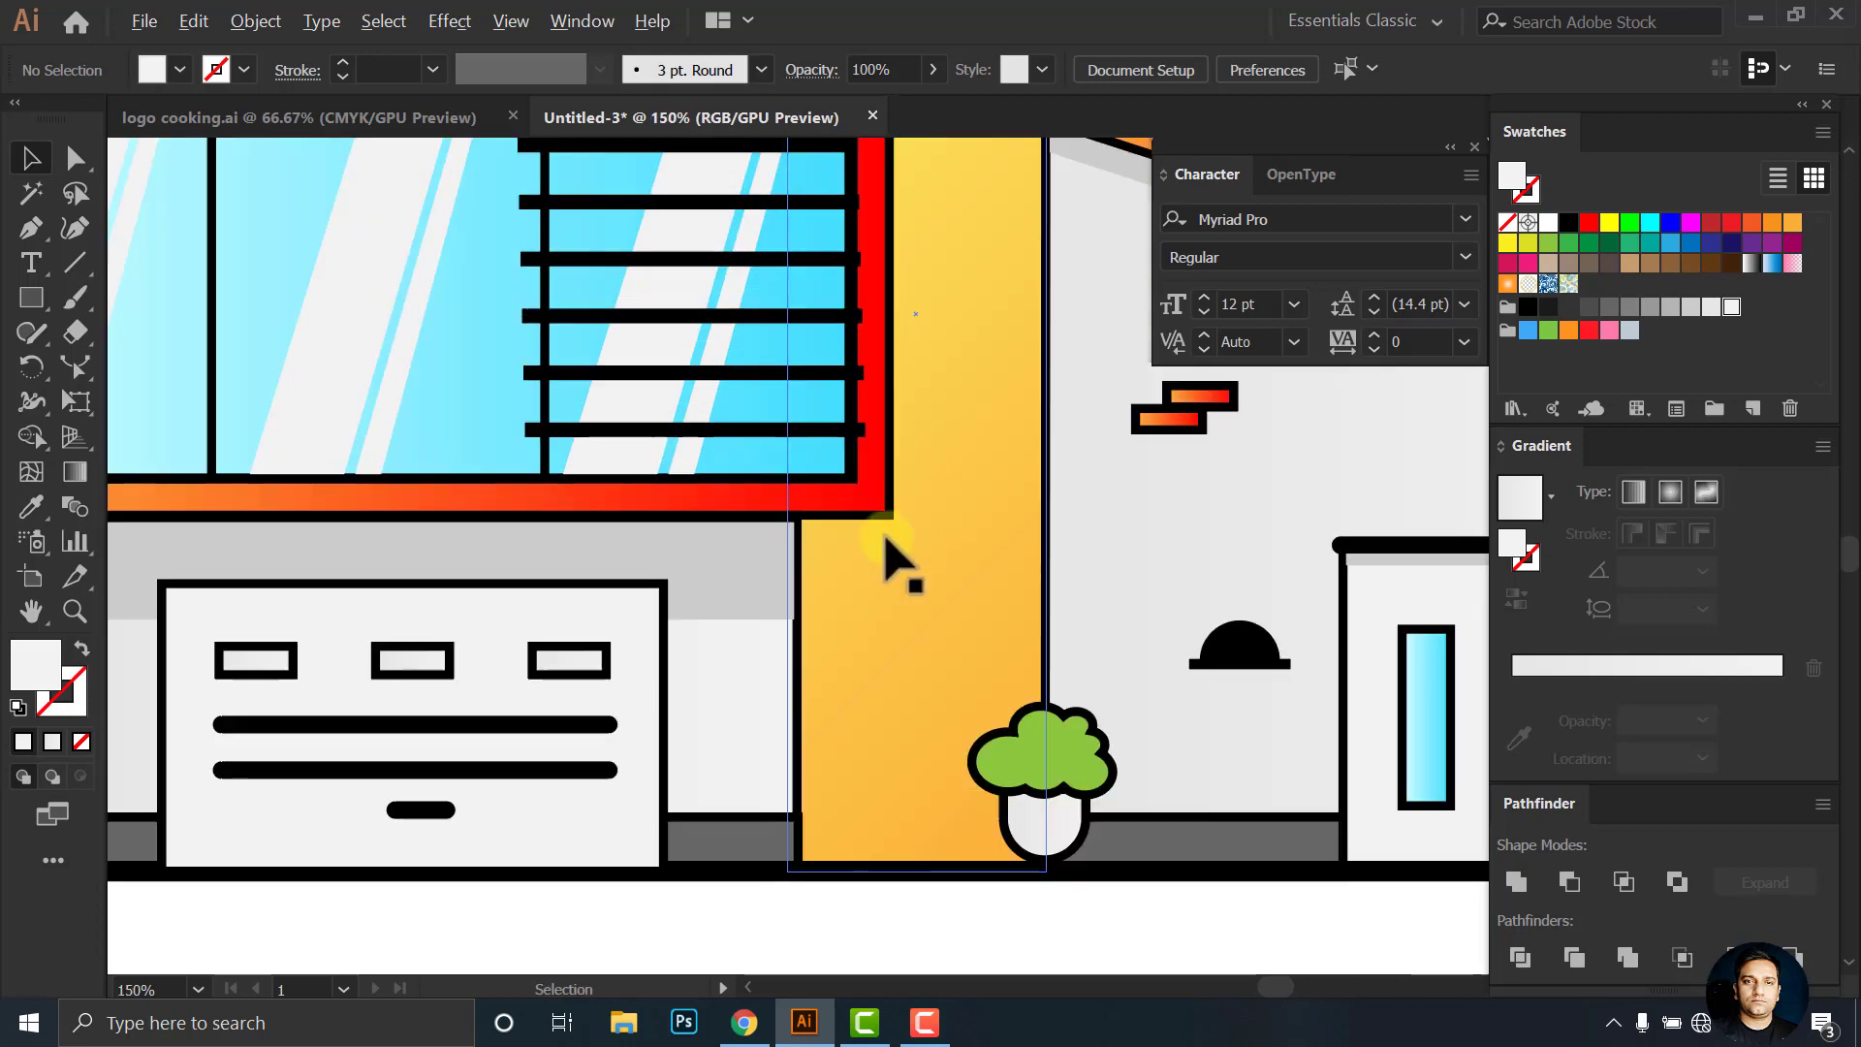
# Stretch the grey band's right edge over to the column
pyautogui.click(770, 600)
pyautogui.scroll(2, 830, 539)
pyautogui.scroll(5, 819, 540)
pyautogui.moveTo(819, 540); pyautogui.dragTo(810, 548)
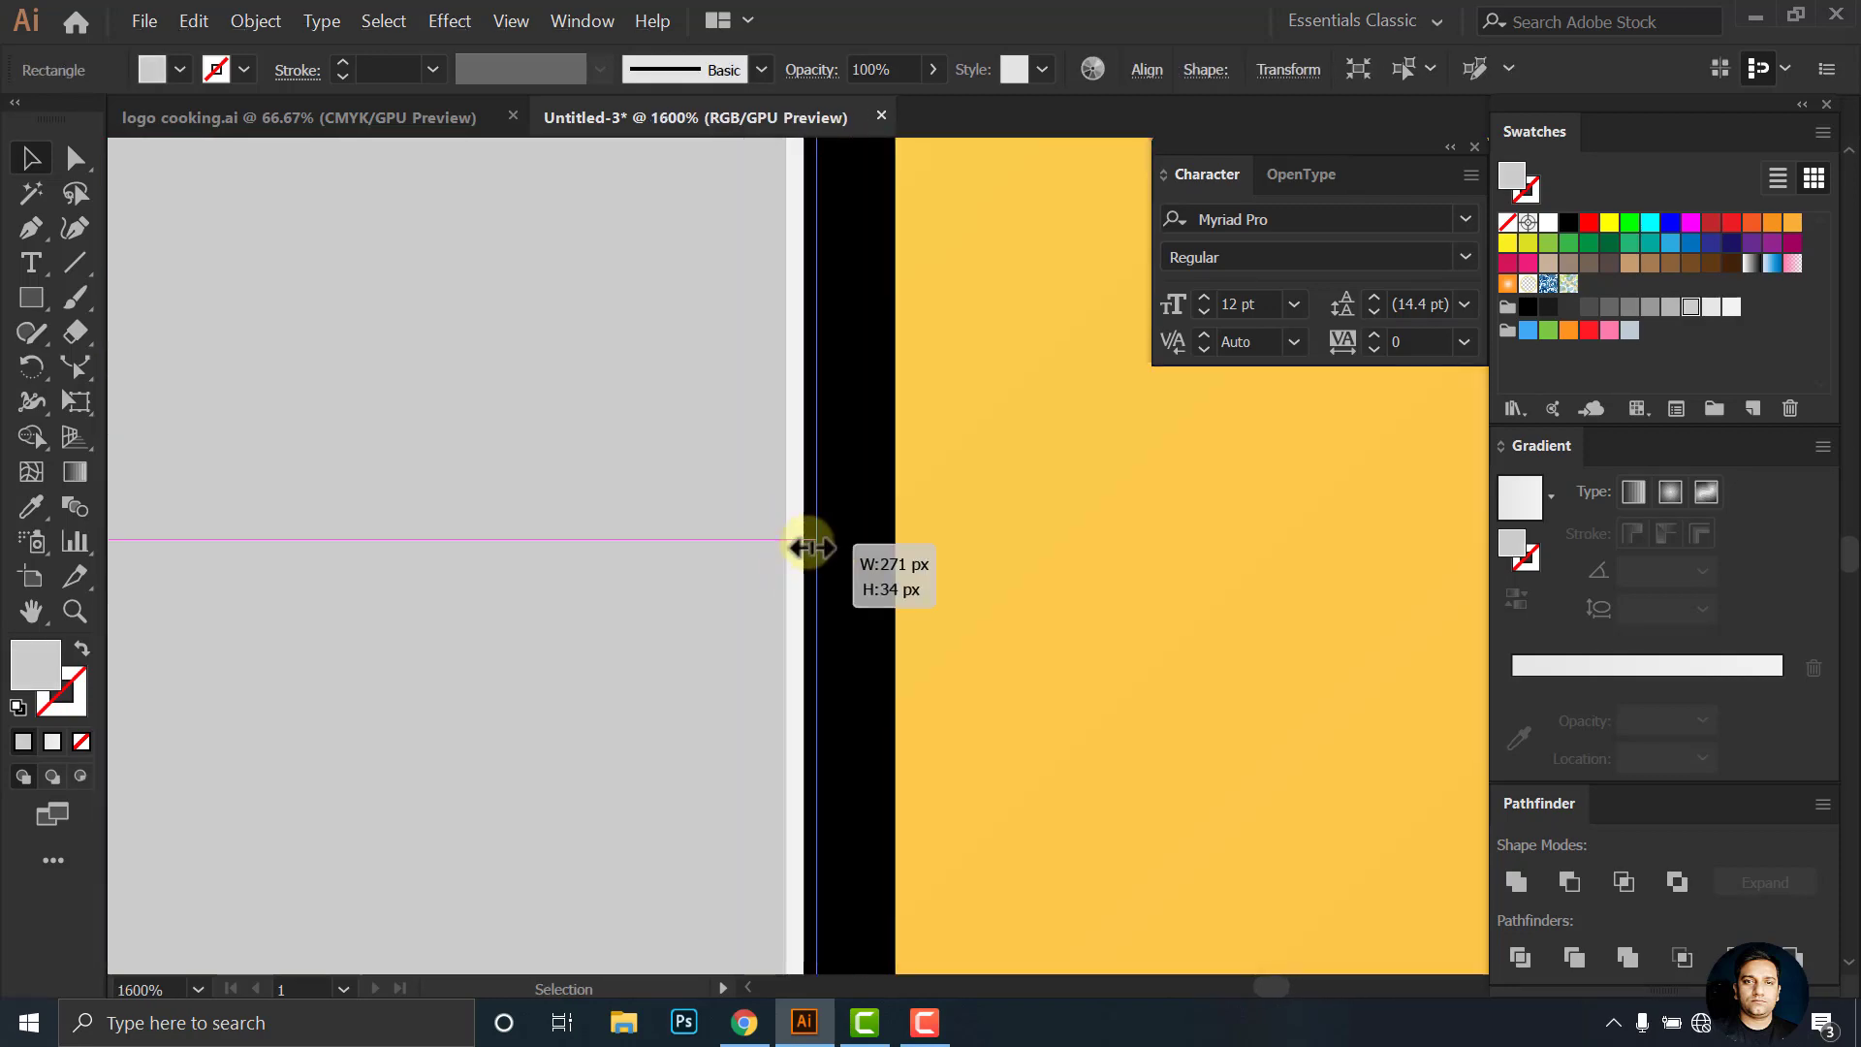
pyautogui.scroll(-7, 805, 538)
pyautogui.hotkey('ctrl', 'shift', 'a')
pyautogui.scroll(2, 851, 507)
pyautogui.scroll(2, 685, 560)
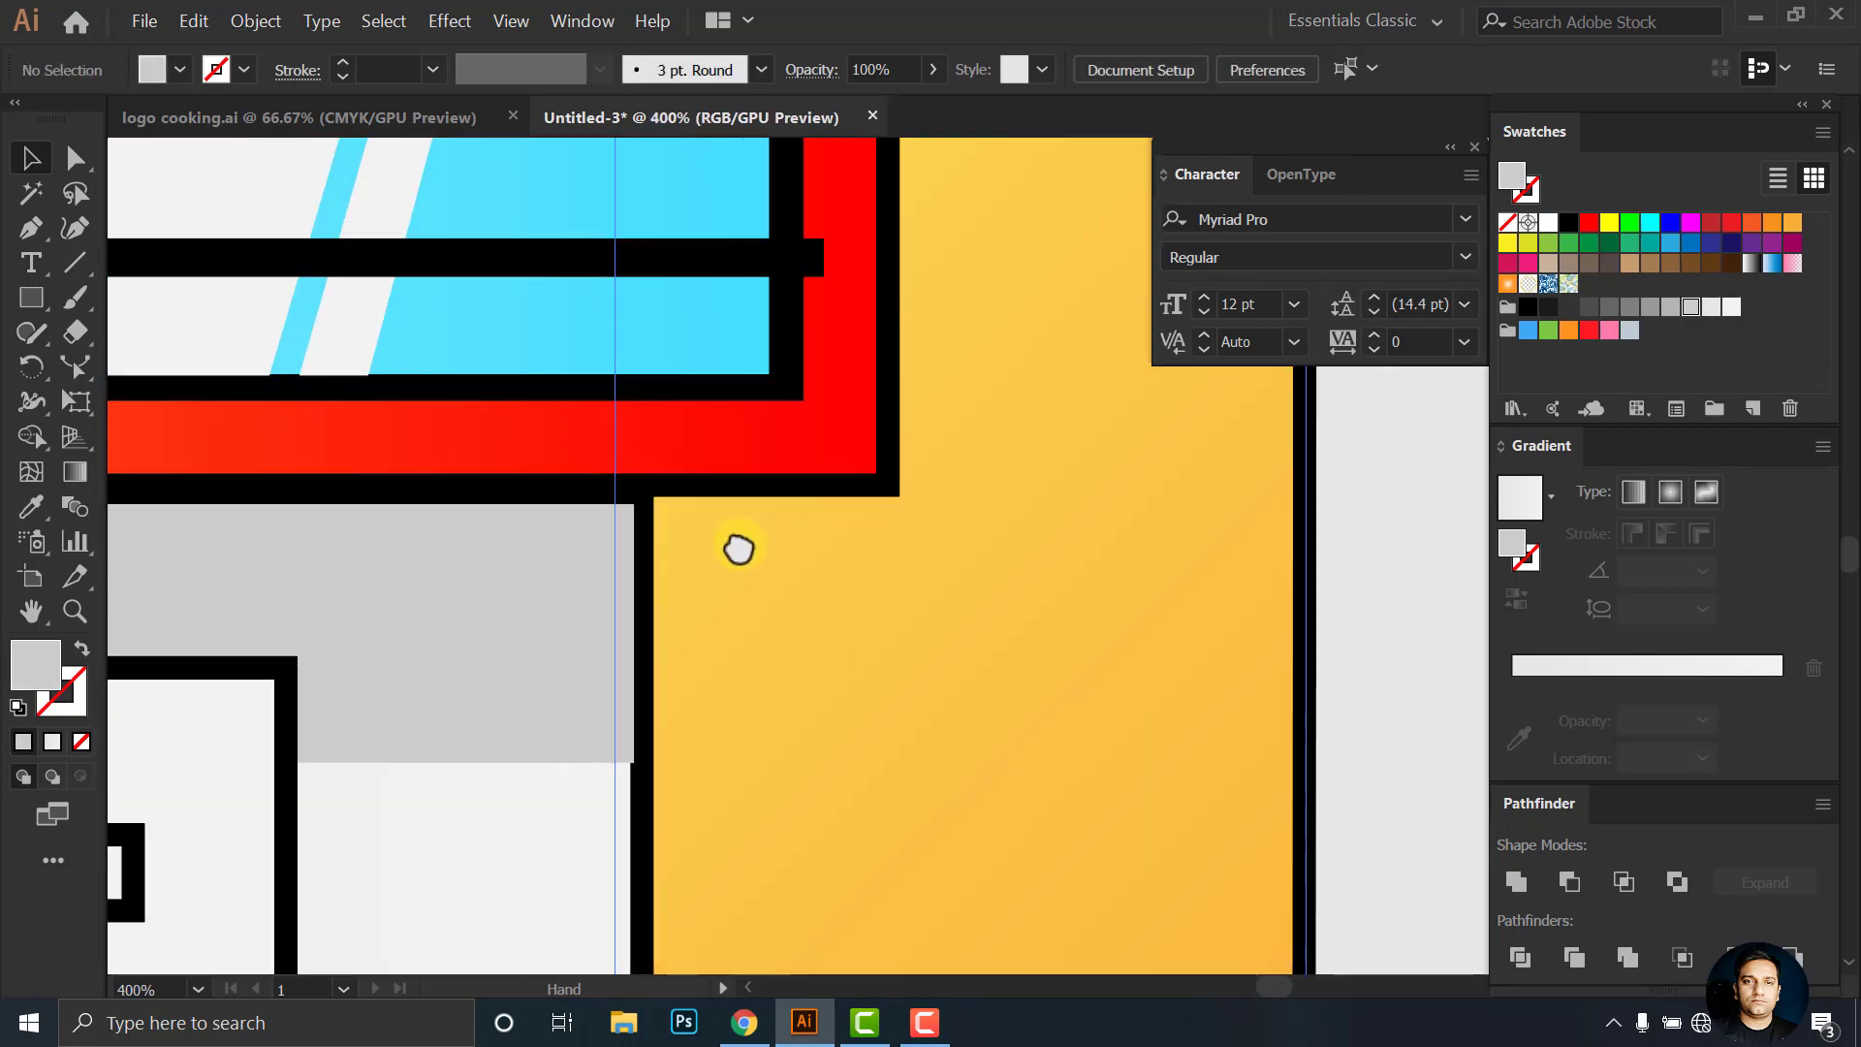
pyautogui.moveTo(739, 549); pyautogui.dragTo(756, 558)
# Draw a small grey rectangle at the column's top-left corner, raising its top edge to the ledge
pyautogui.click(31, 297)
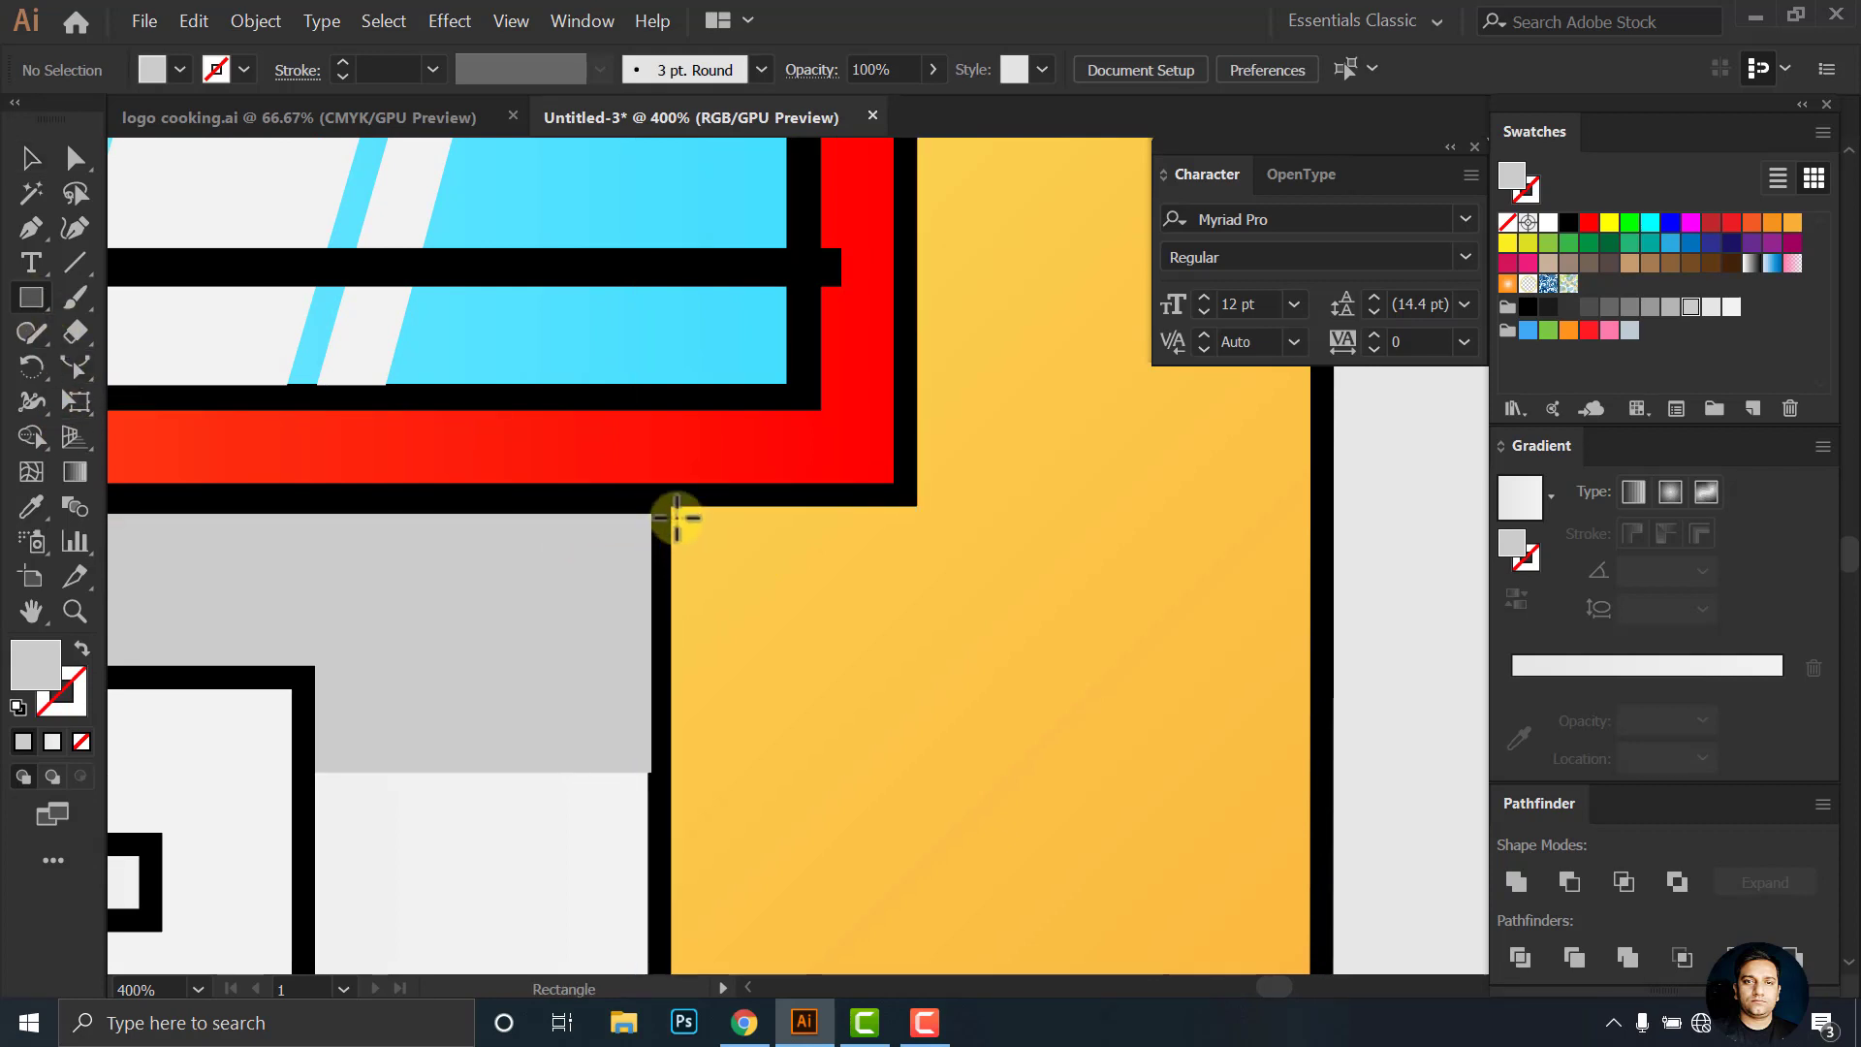
pyautogui.moveTo(659, 520); pyautogui.dragTo(791, 561)
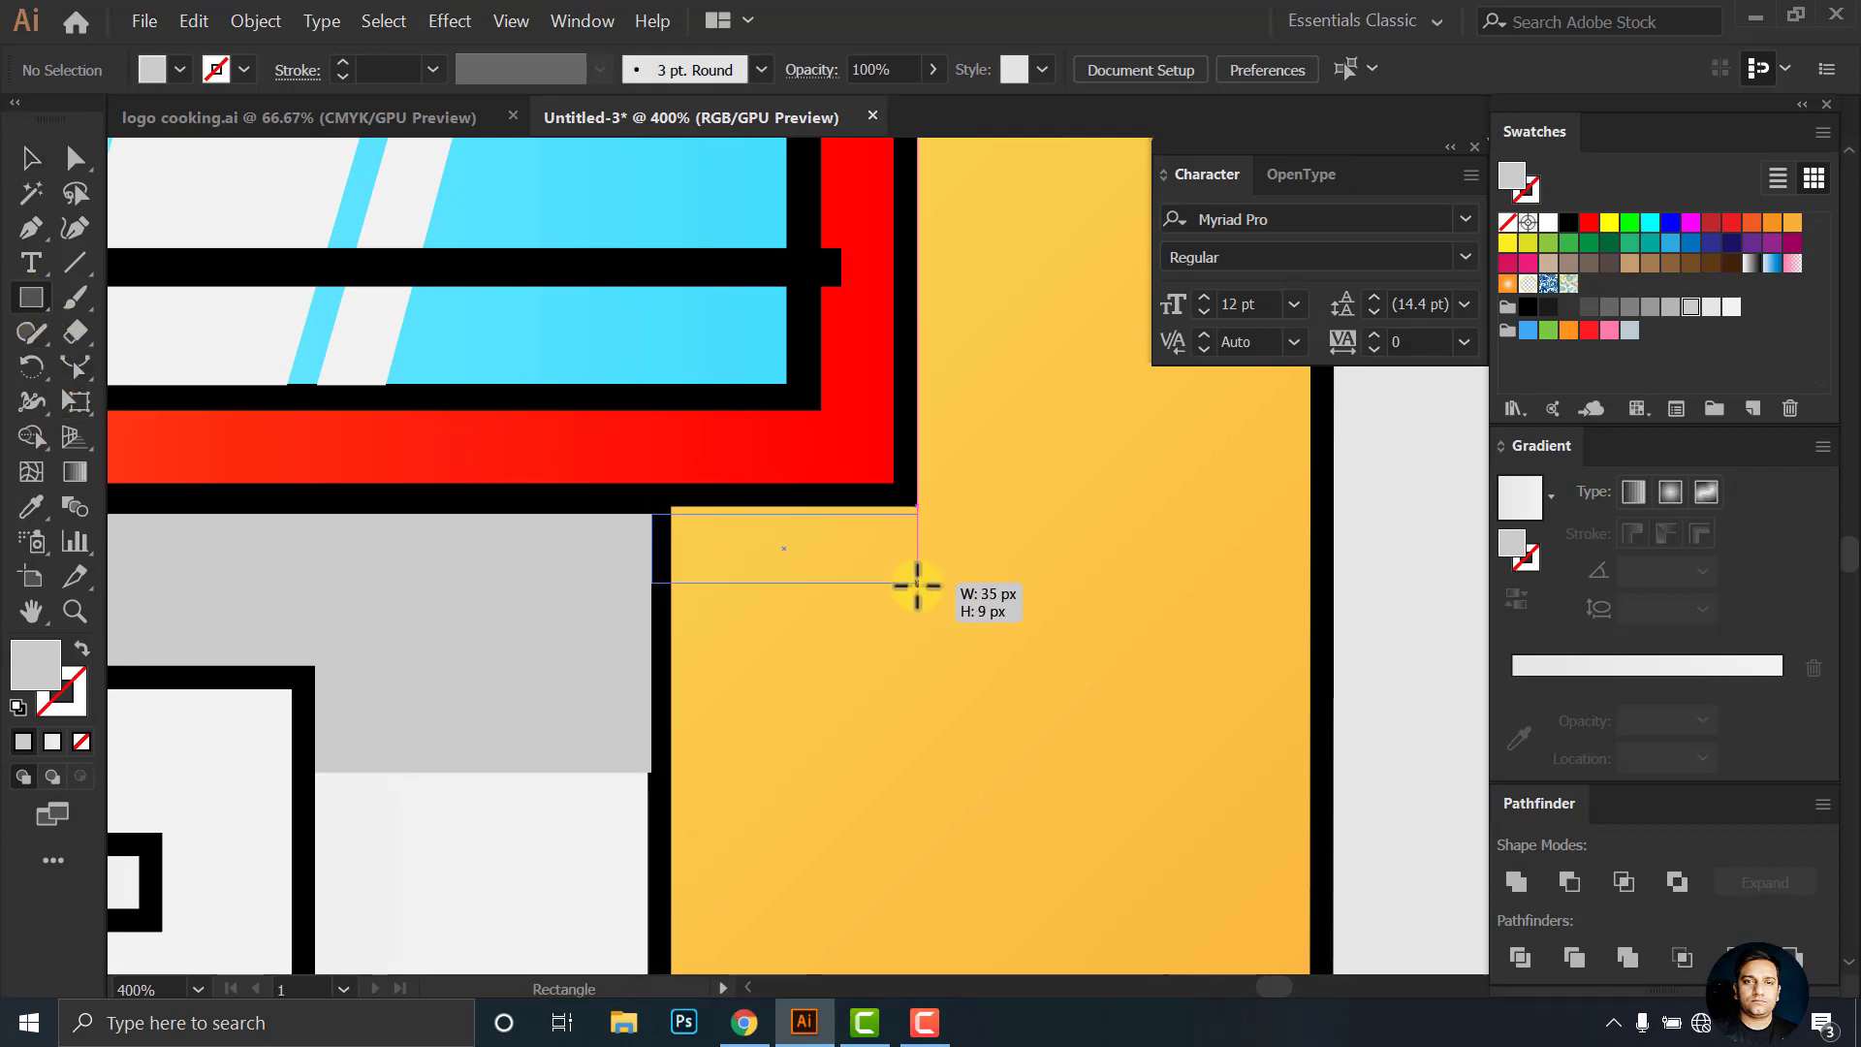
pyautogui.moveTo(917, 585); pyautogui.dragTo(917, 589)
pyautogui.click(31, 165)
pyautogui.scroll(1, 727, 542)
pyautogui.scroll(1, 737, 547)
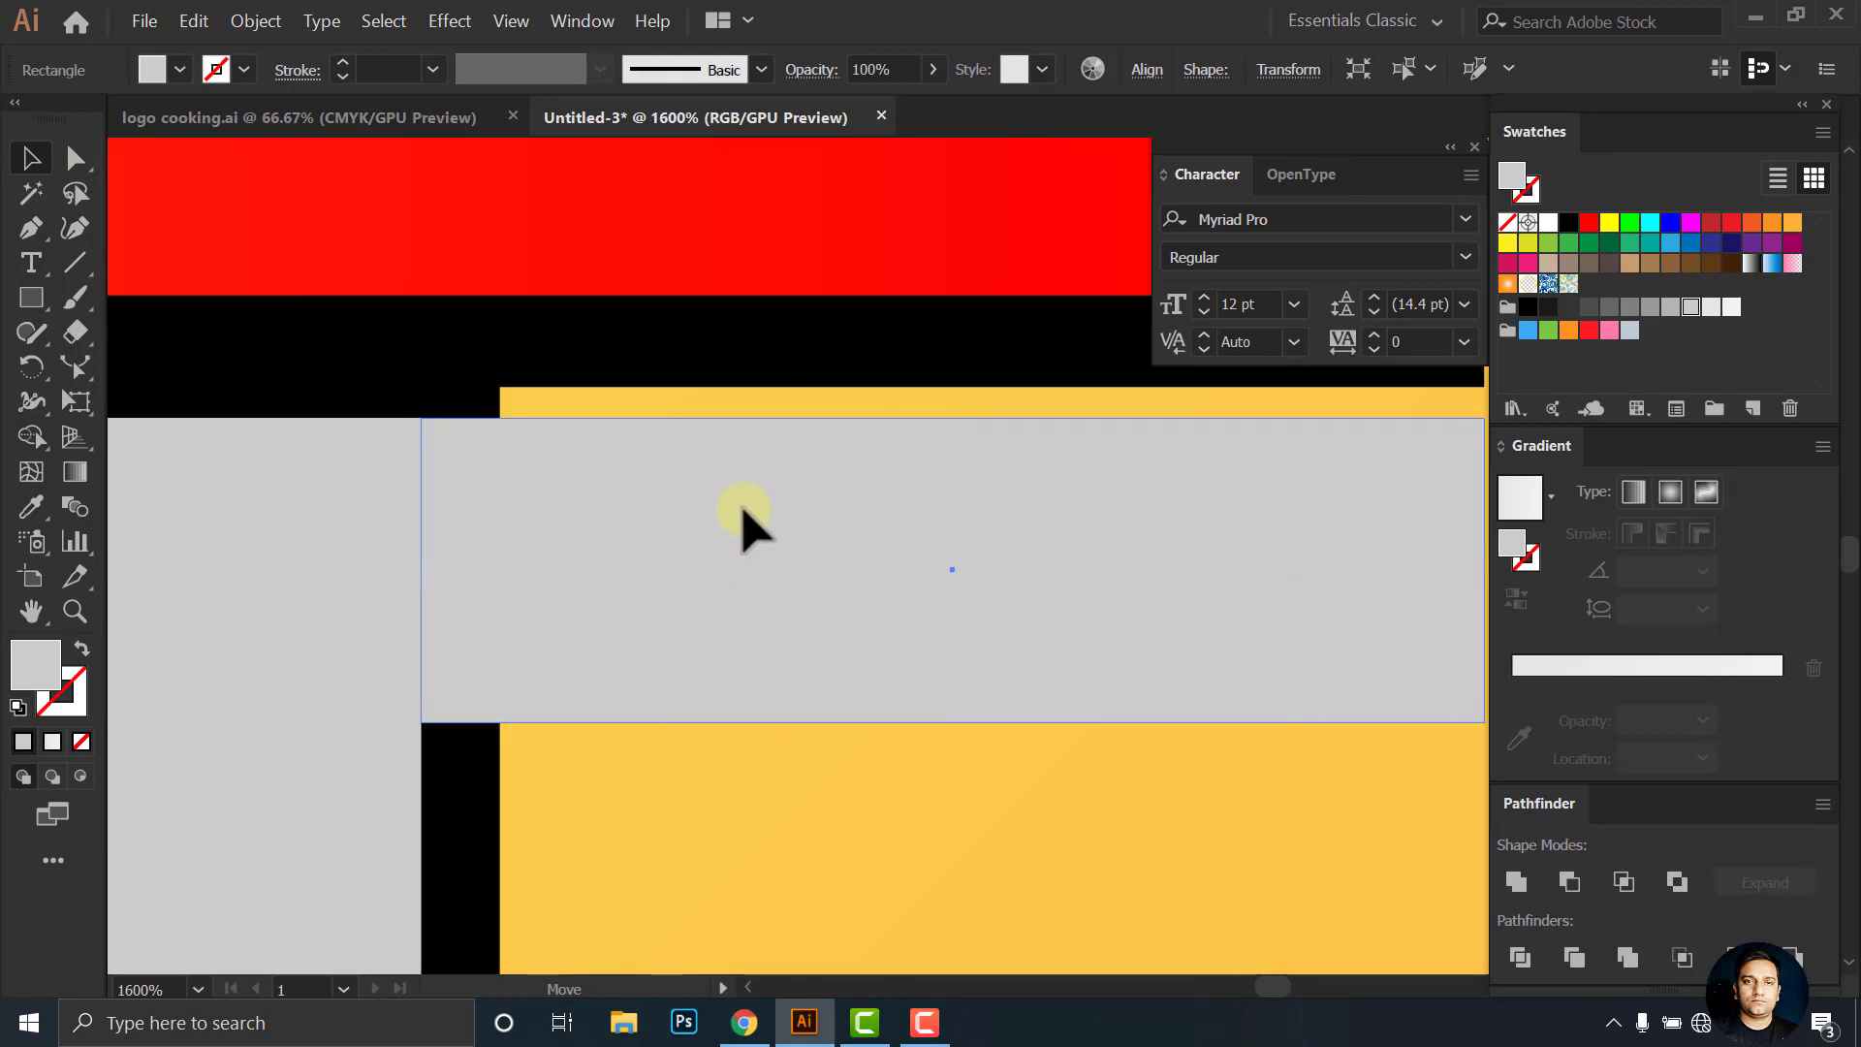
pyautogui.scroll(-1, 746, 558)
pyautogui.moveTo(855, 488); pyautogui.dragTo(855, 472)
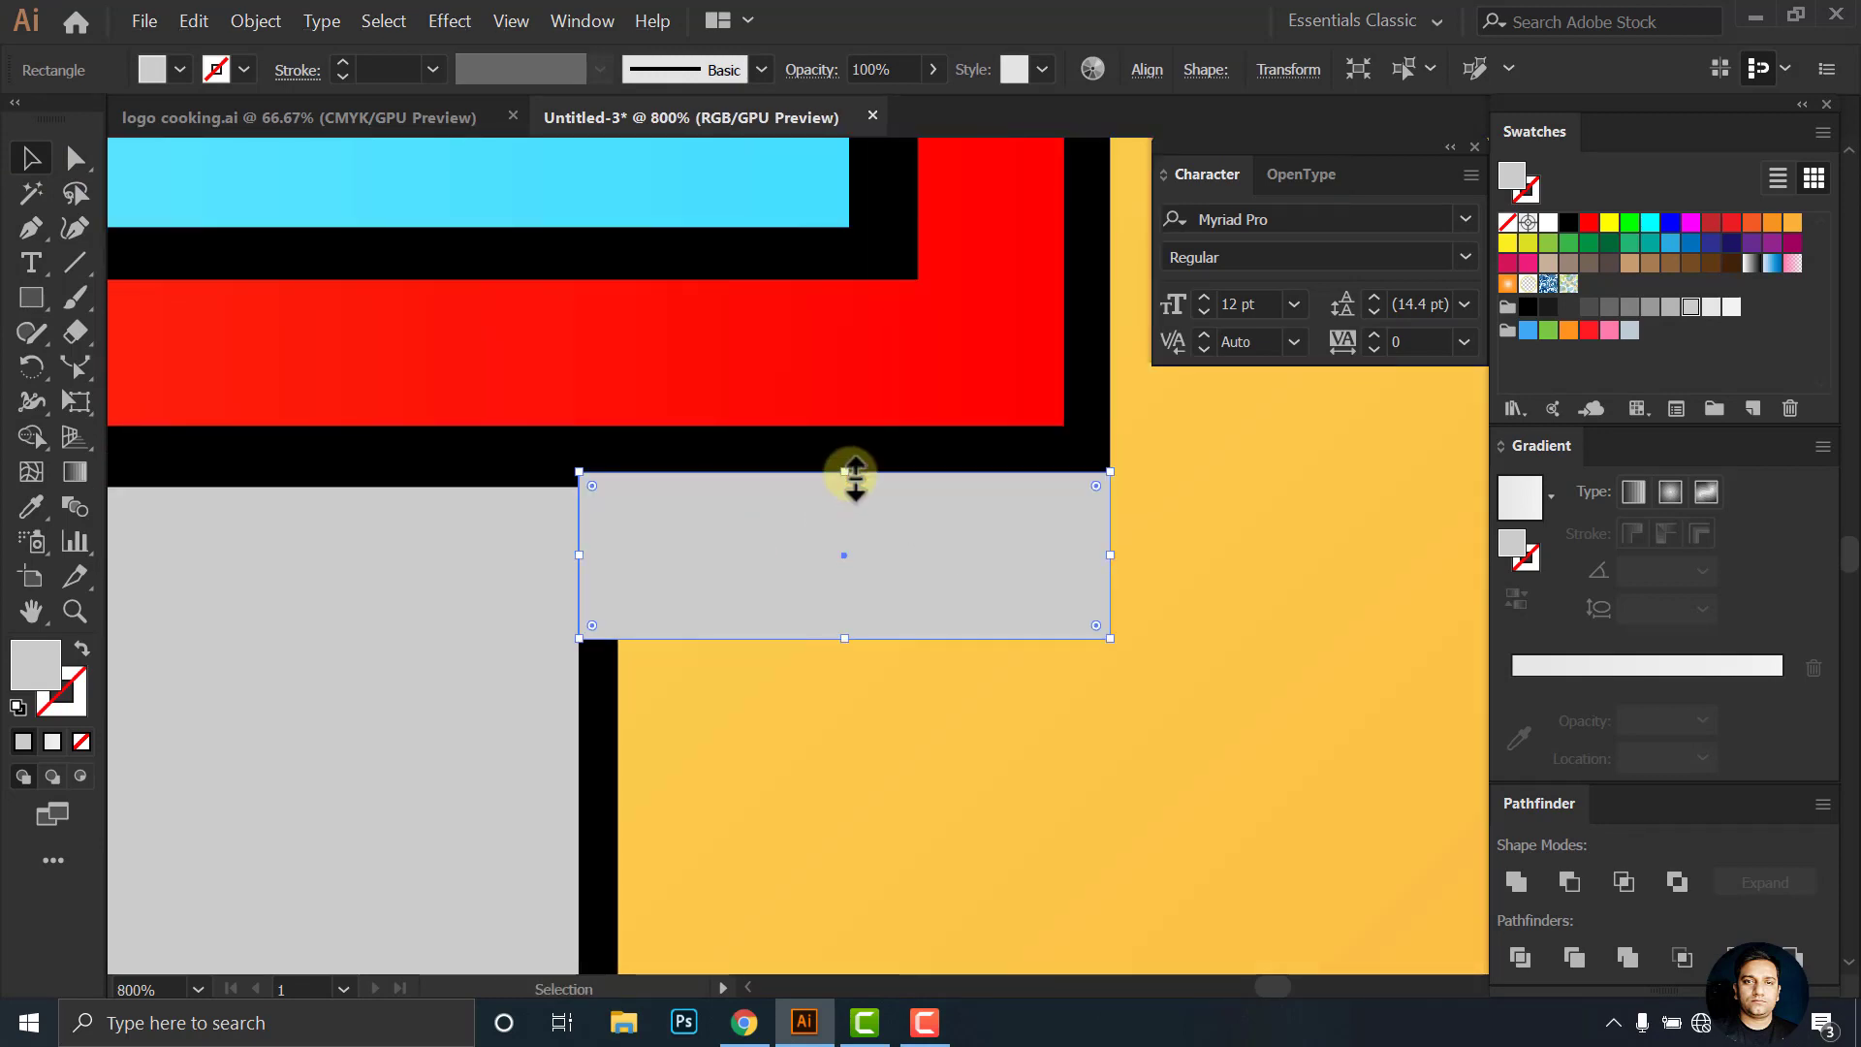
pyautogui.scroll(-3, 766, 596)
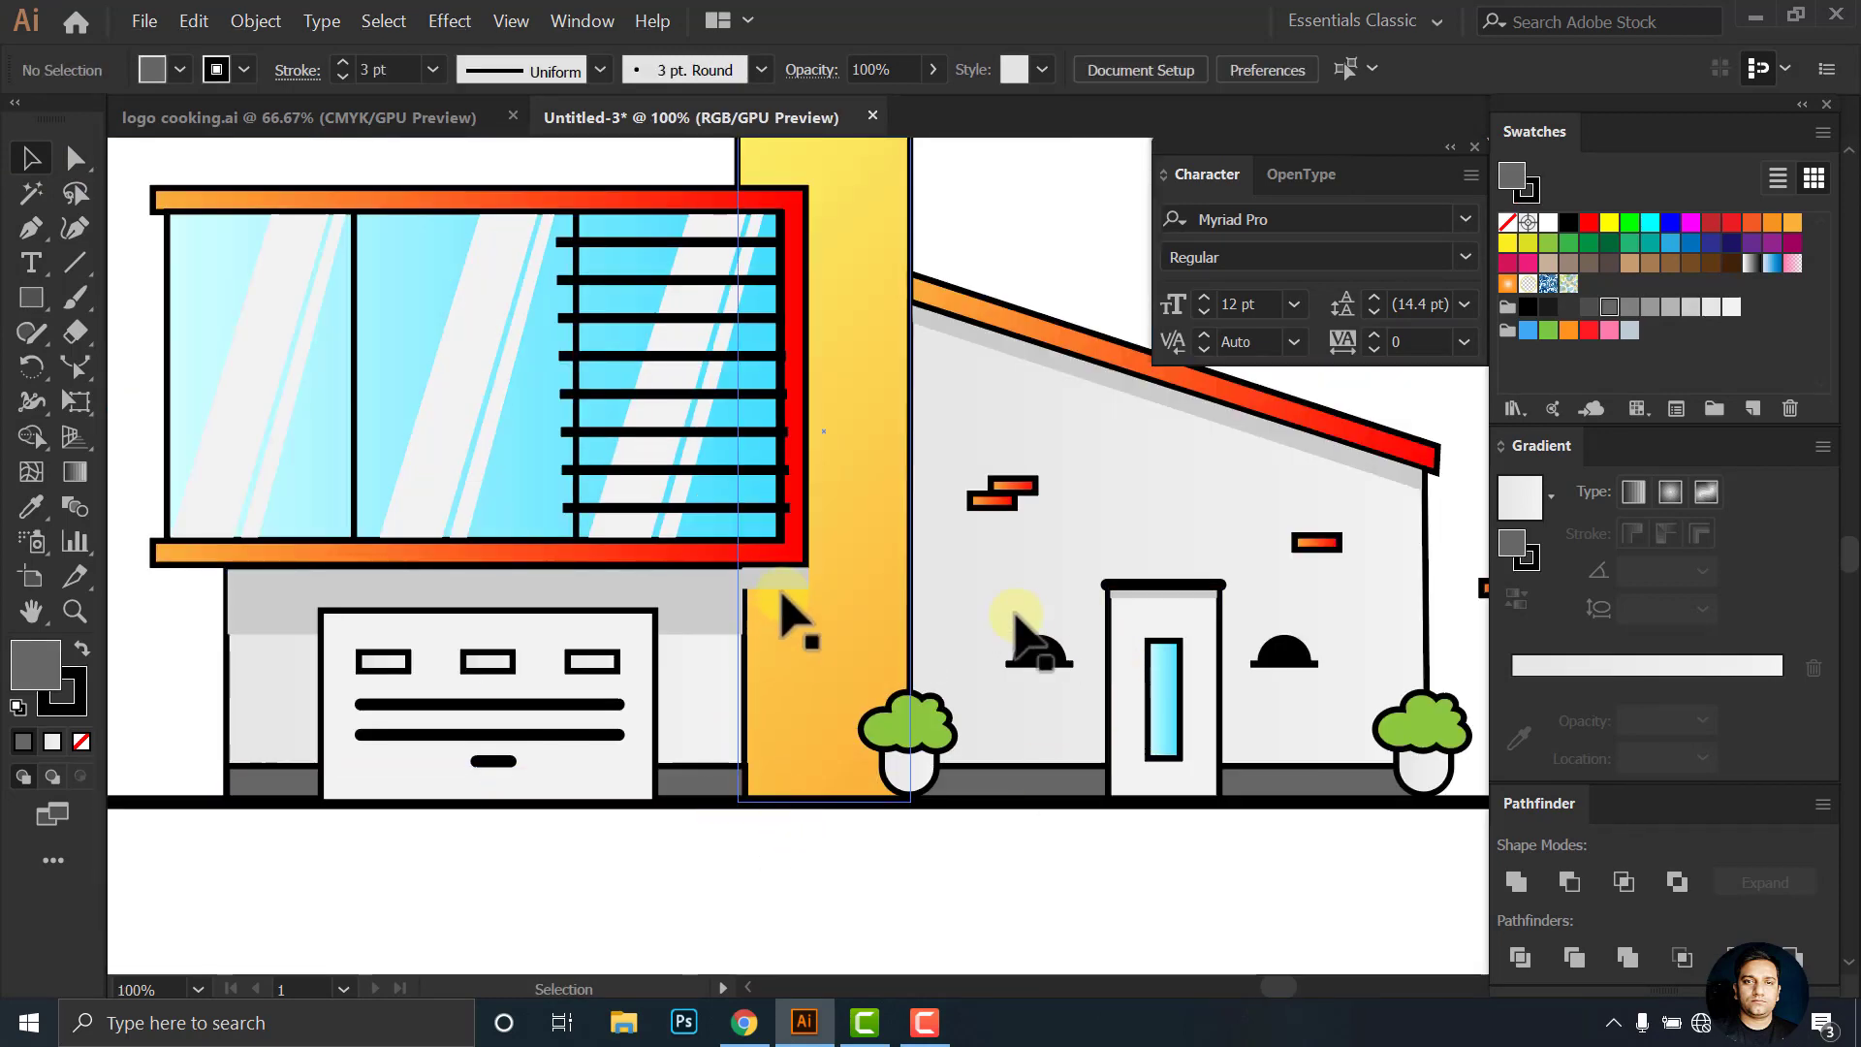
pyautogui.scroll(2, 778, 593)
pyautogui.scroll(-1, 777, 591)
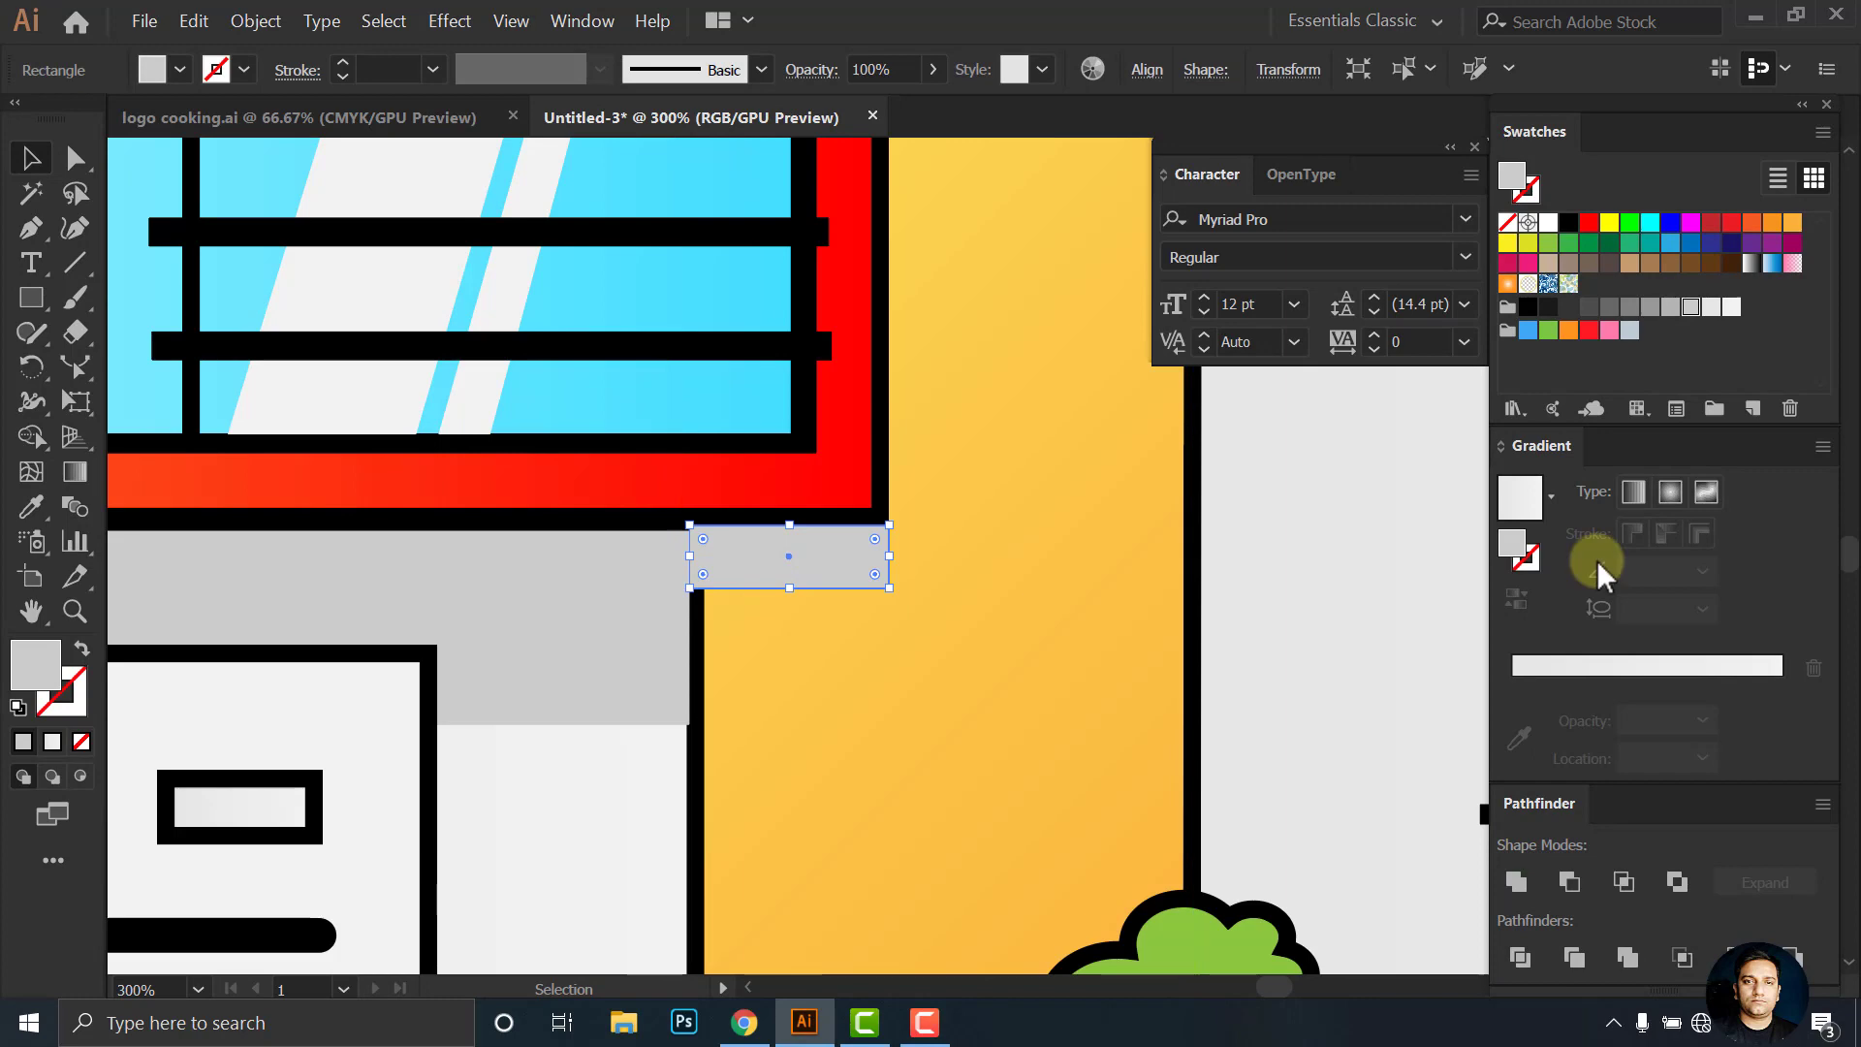
# Open the Transparency panel and set the grey band below the window box to 67% opacity
pyautogui.click(581, 21)
pyautogui.click(707, 970)
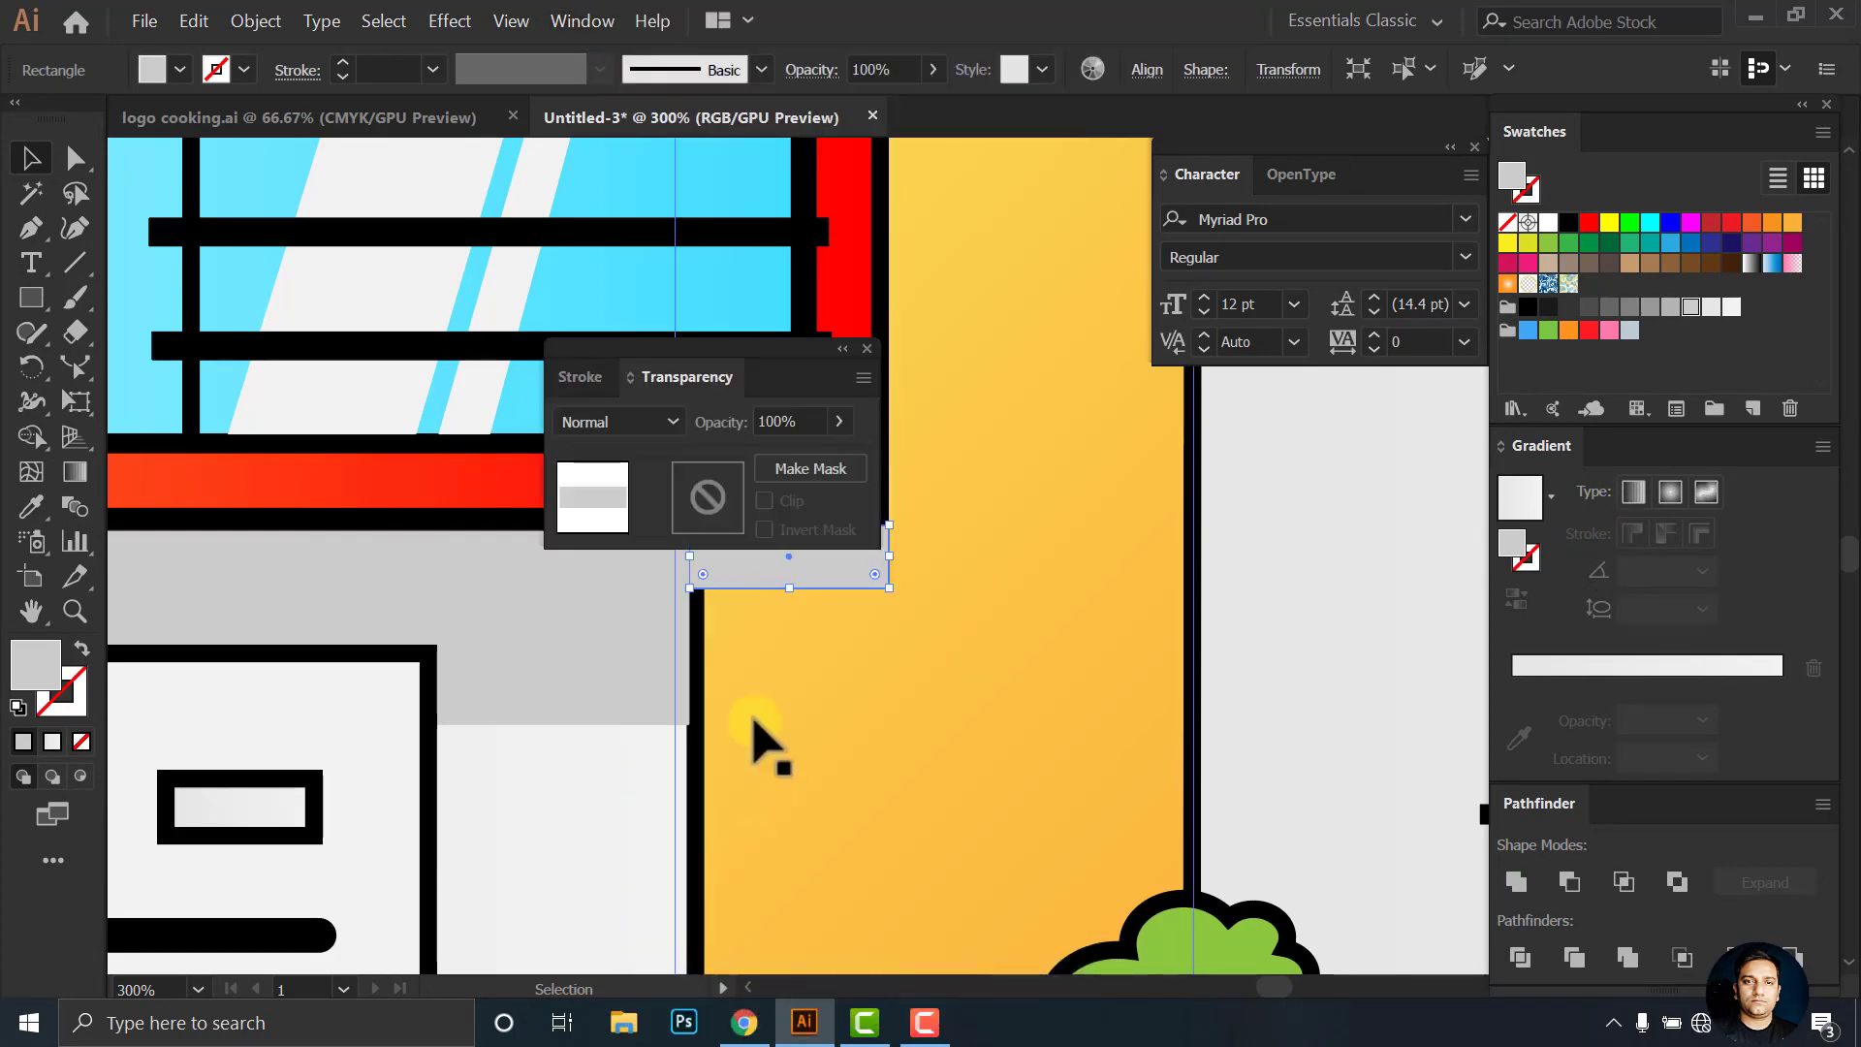
pyautogui.moveTo(760, 361); pyautogui.dragTo(1299, 527)
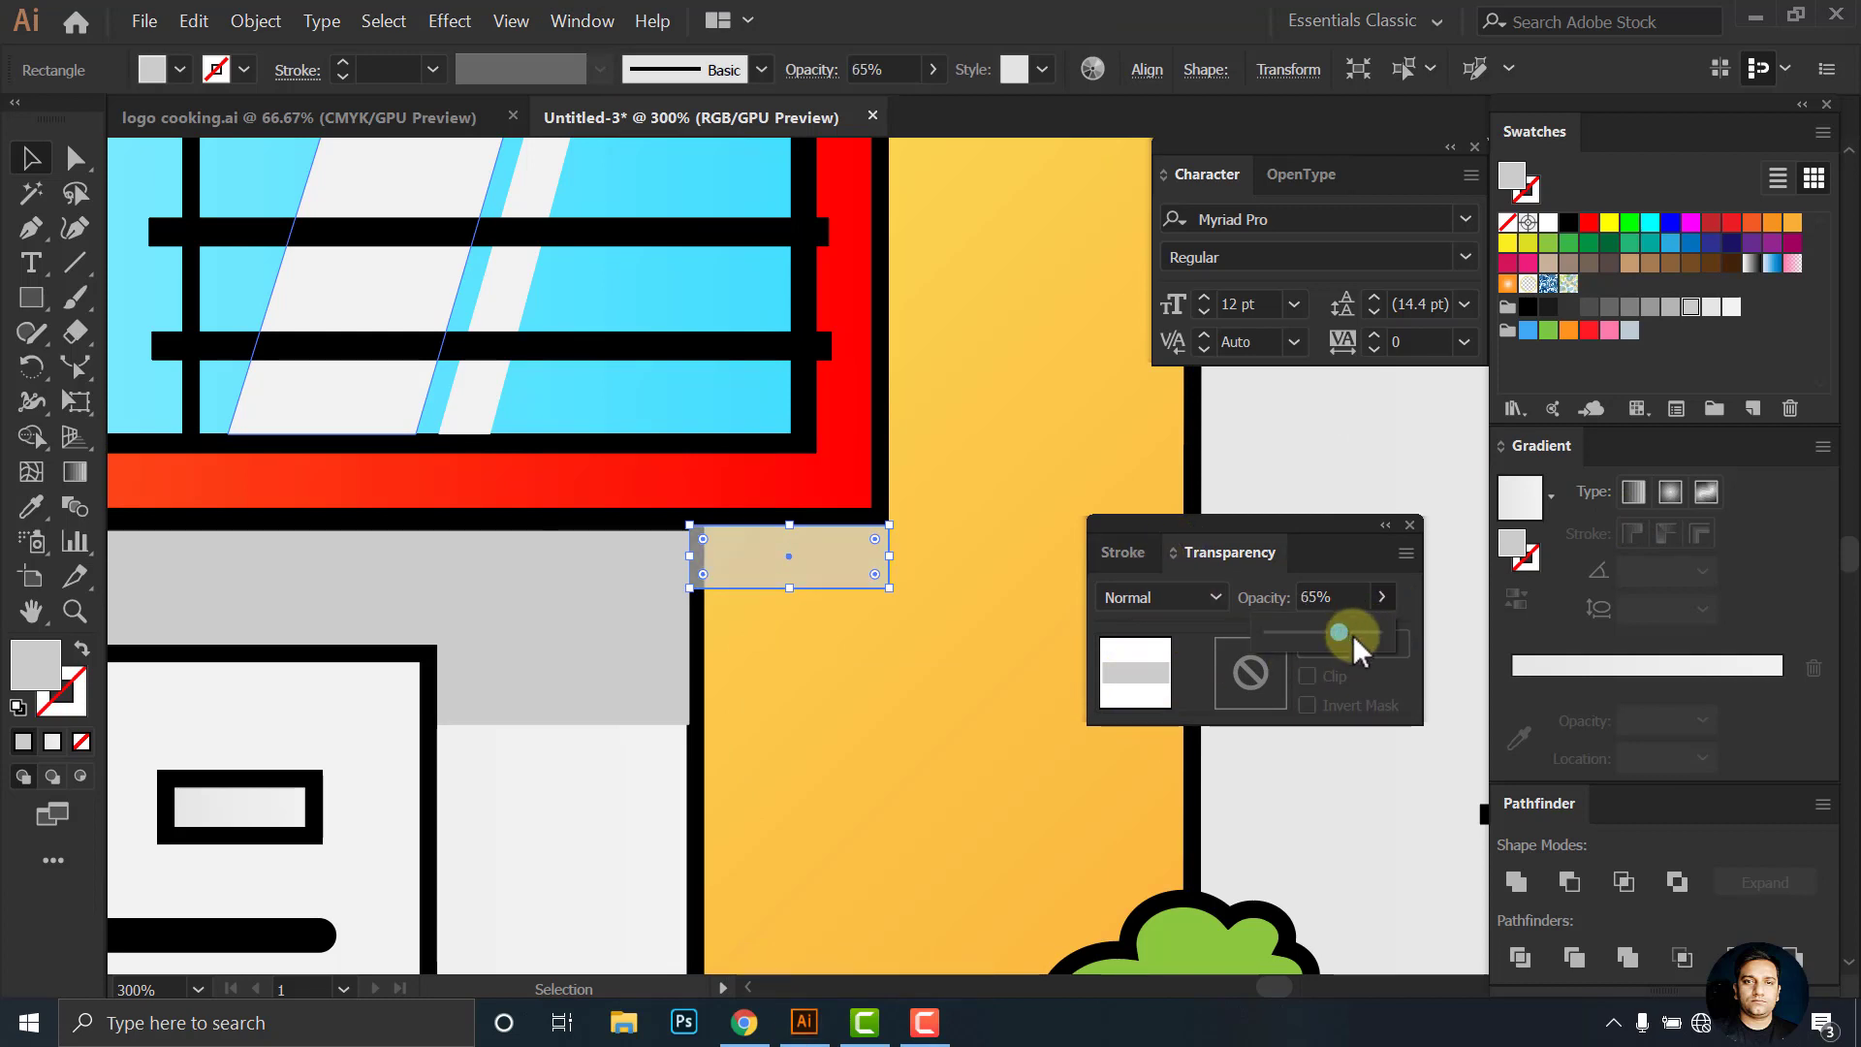
pyautogui.click(563, 630)
pyautogui.moveTo(1357, 626); pyautogui.dragTo(1343, 632)
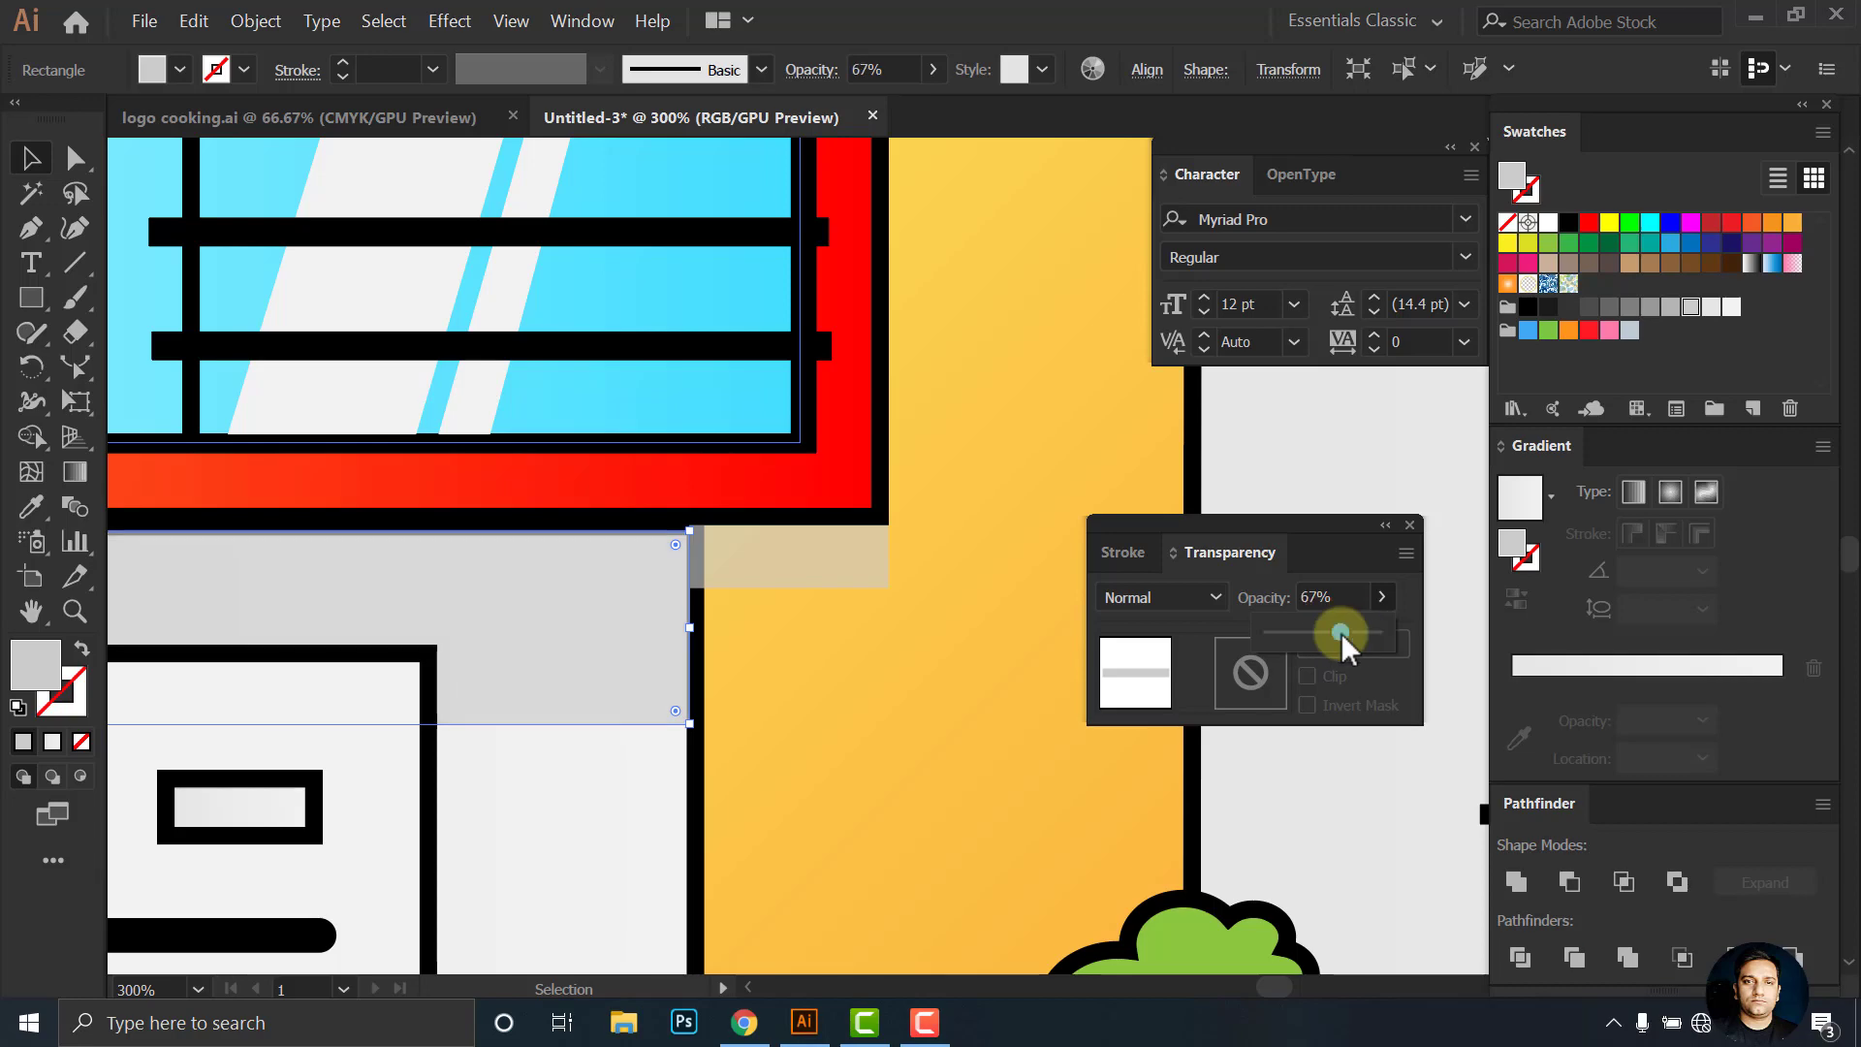
pyautogui.click(906, 617)
# Select the middle glass pane of the big window
pyautogui.scroll(-3, 1025, 513)
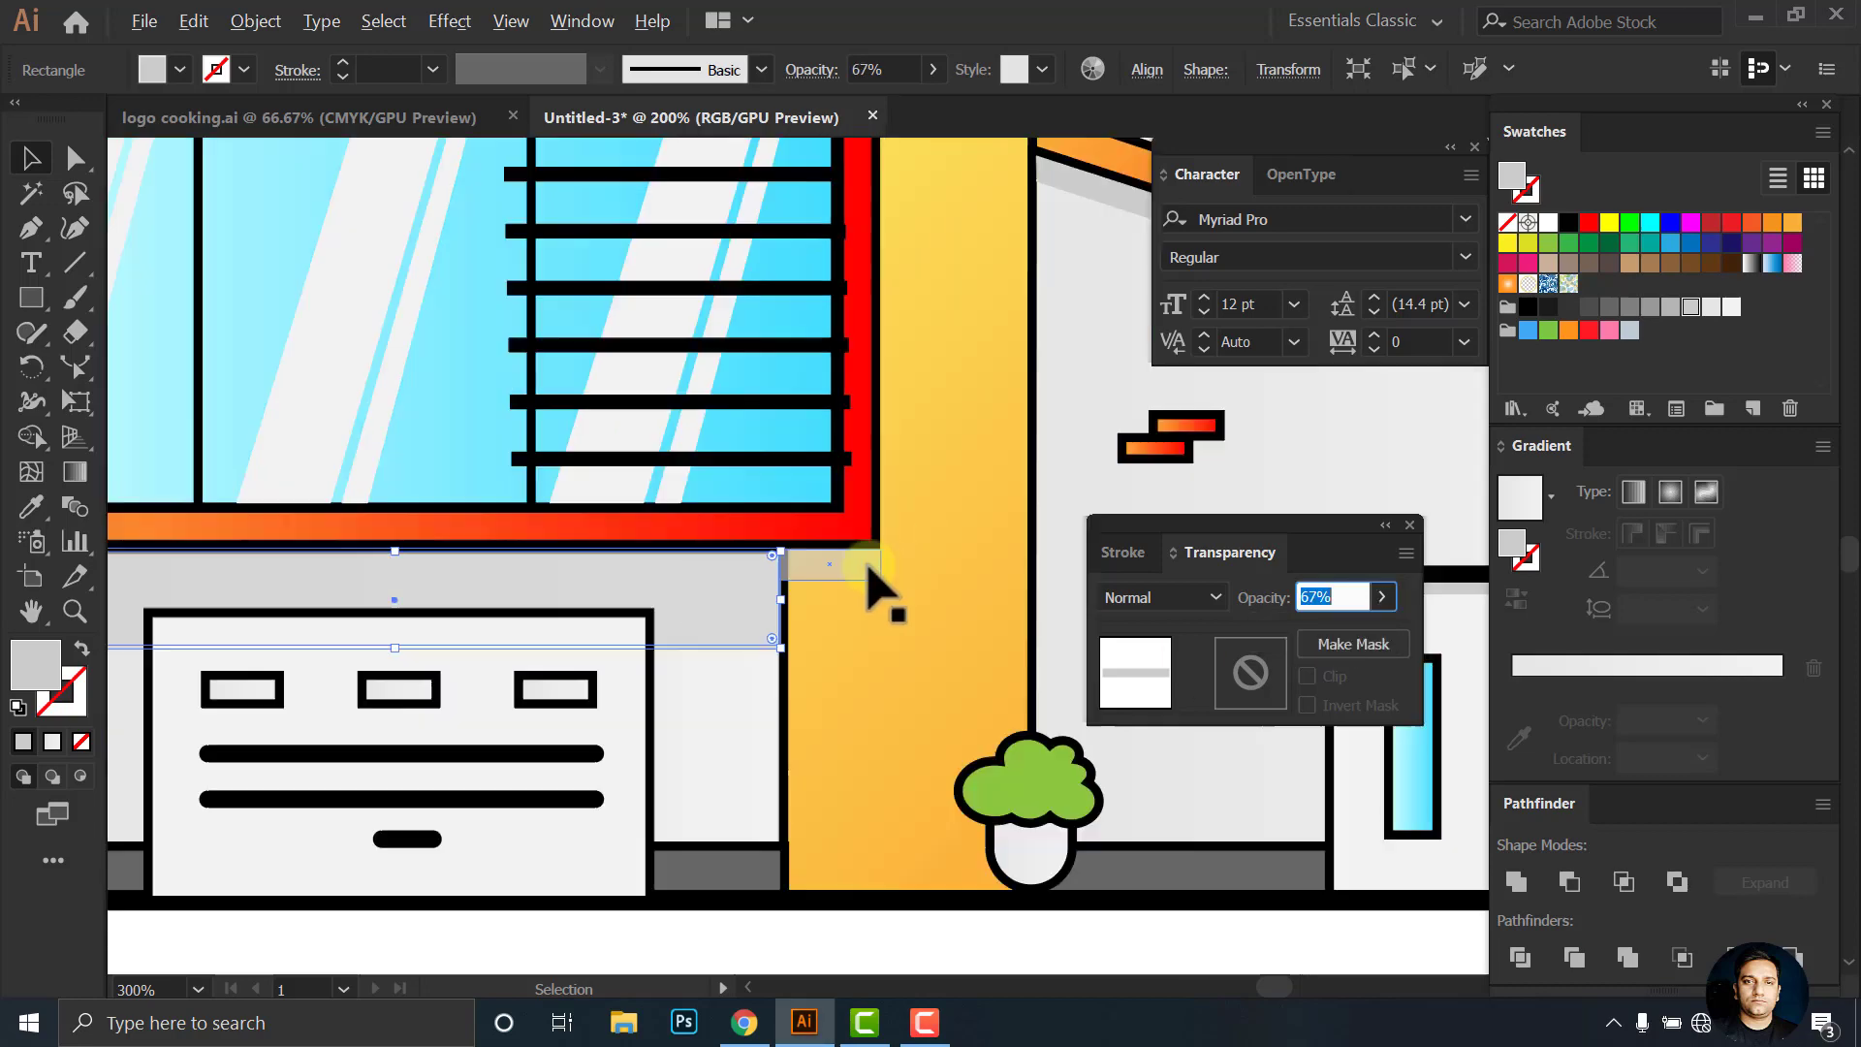
pyautogui.scroll(-3, 884, 581)
pyautogui.scroll(2, 963, 539)
pyautogui.scroll(2, 664, 477)
pyautogui.click(629, 489)
# Set the middle and right glass panes to 80% opacity
pyautogui.scroll(1, 628, 490)
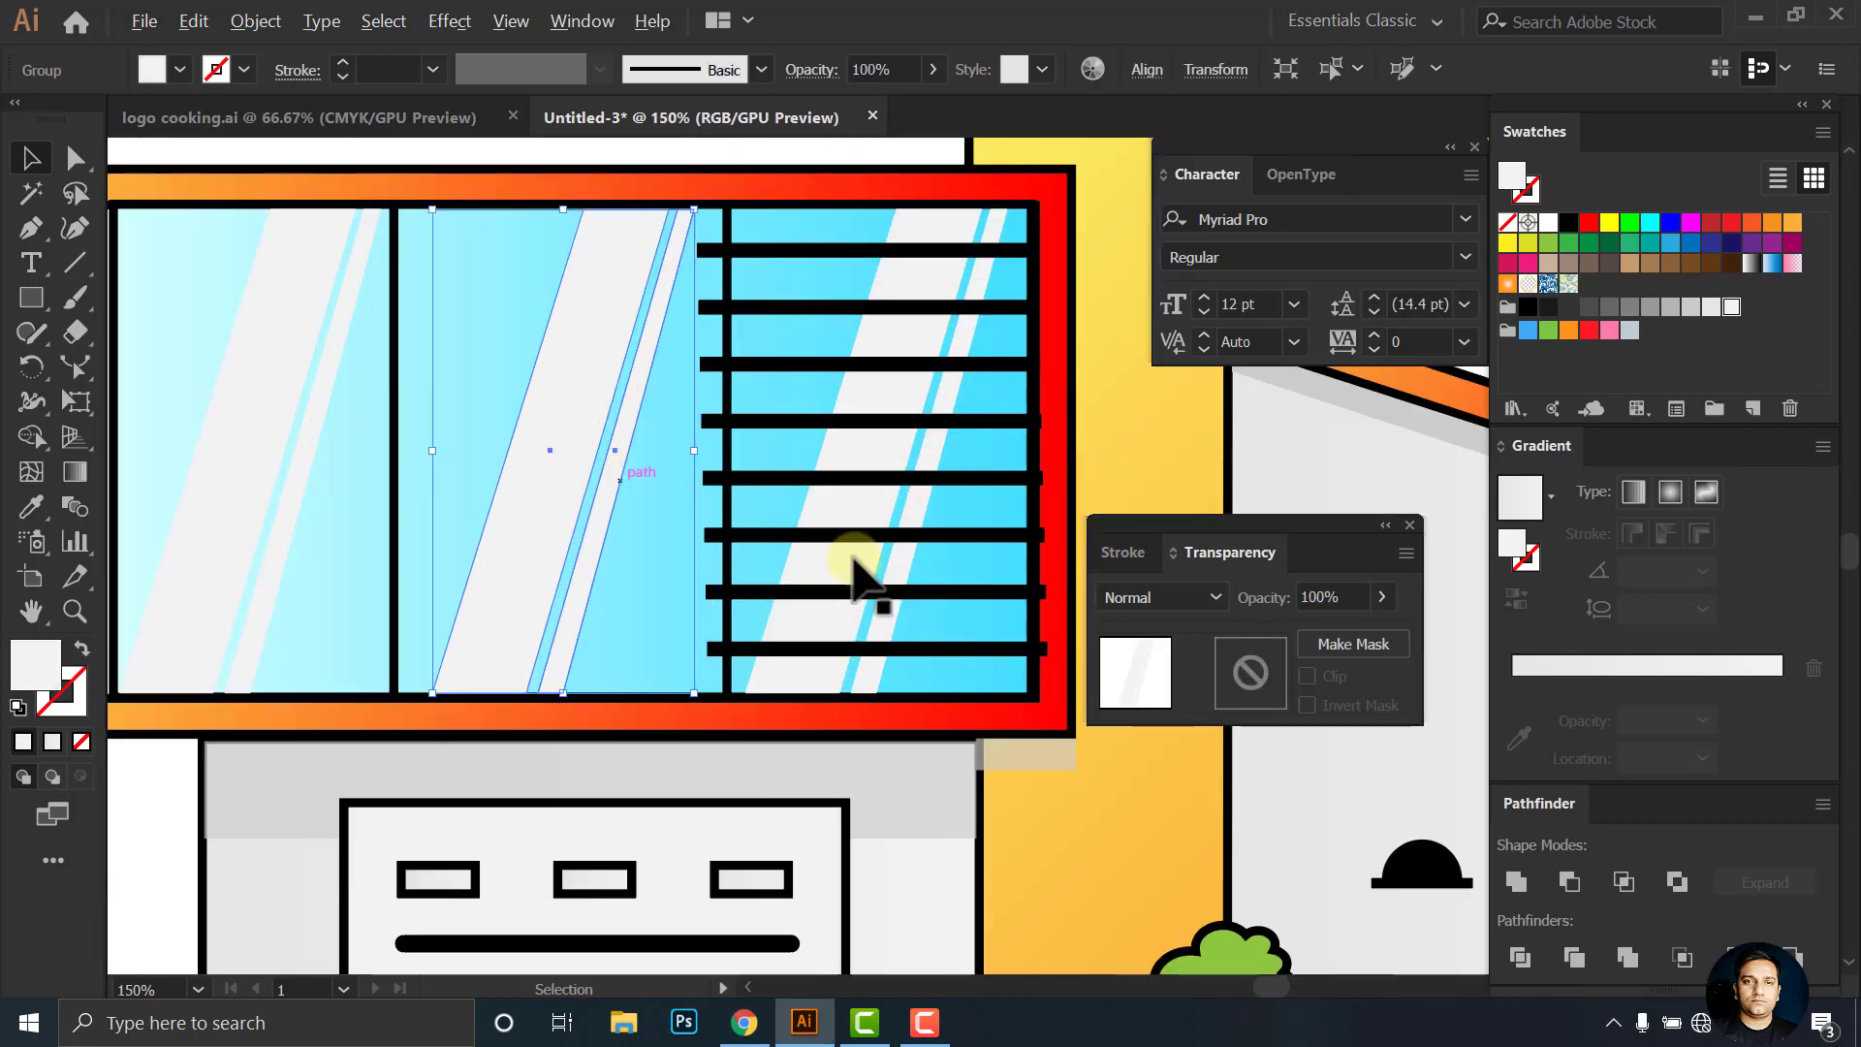
pyautogui.moveTo(1328, 628); pyautogui.dragTo(1341, 630)
pyautogui.write('80')
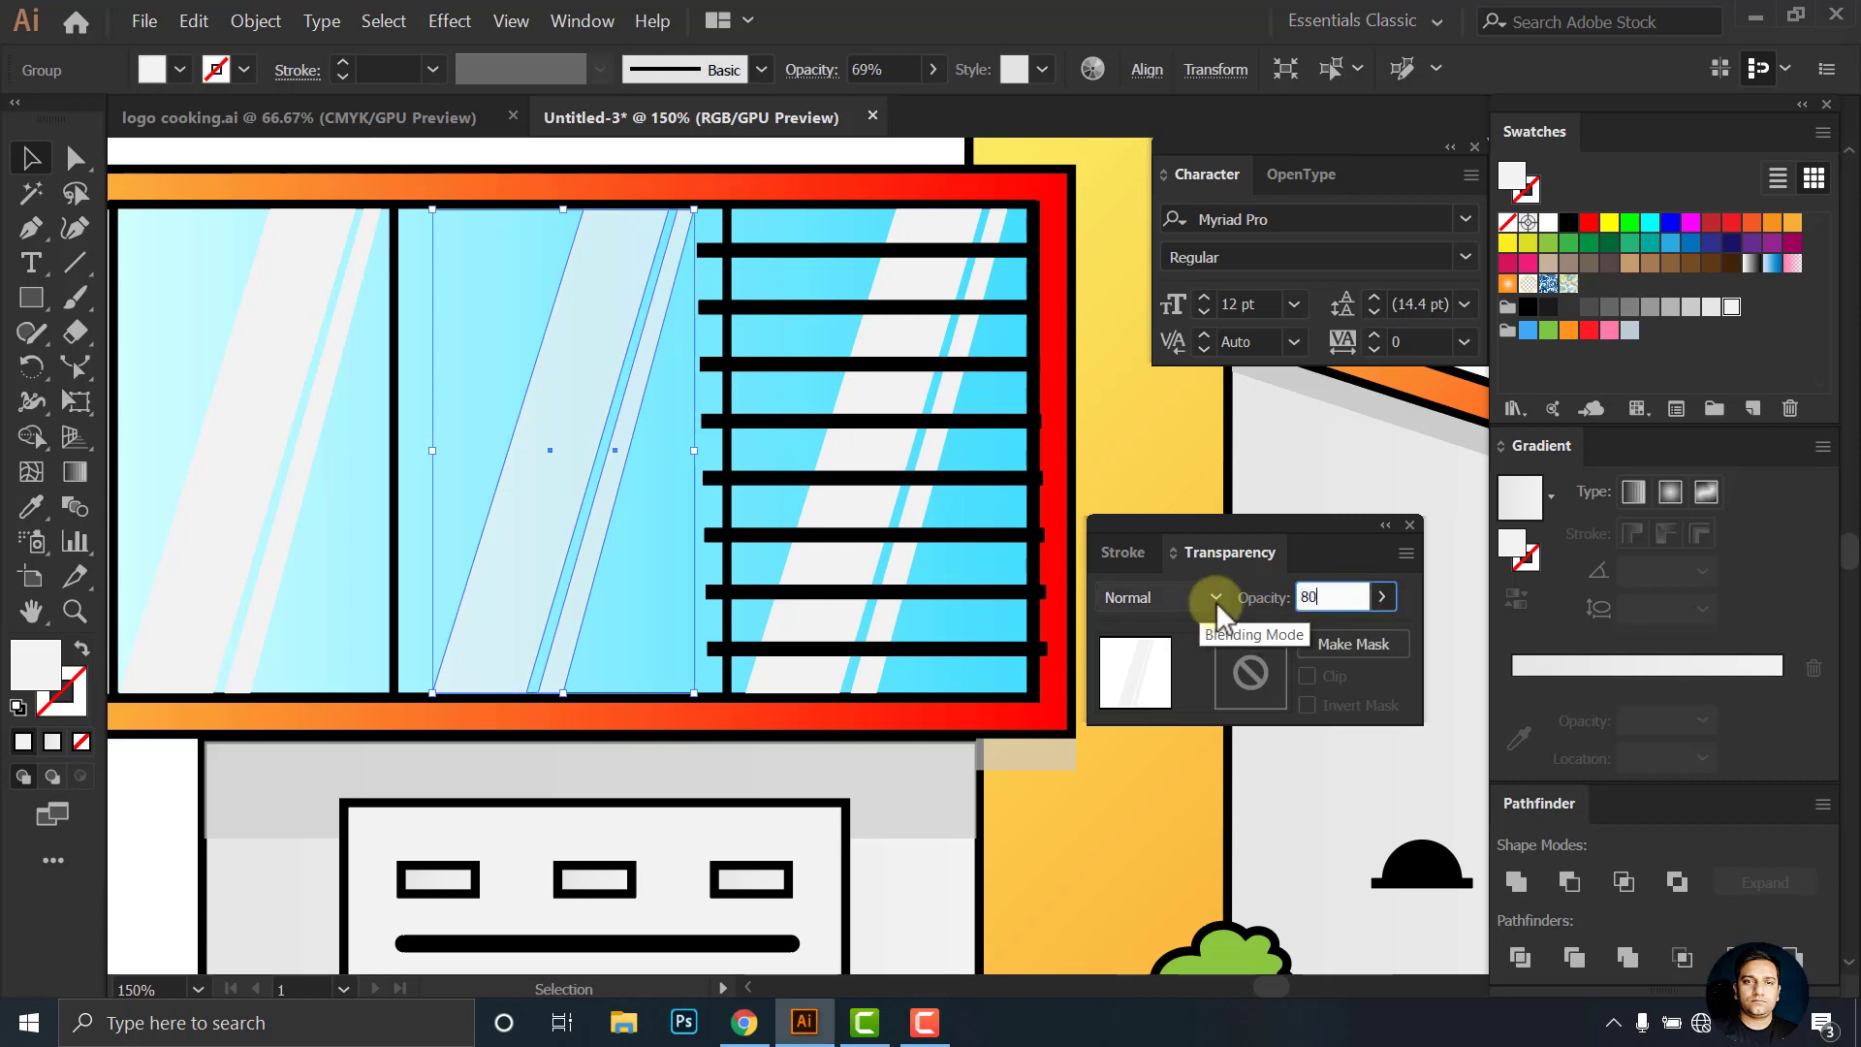
pyautogui.click(915, 465)
pyautogui.write('80')
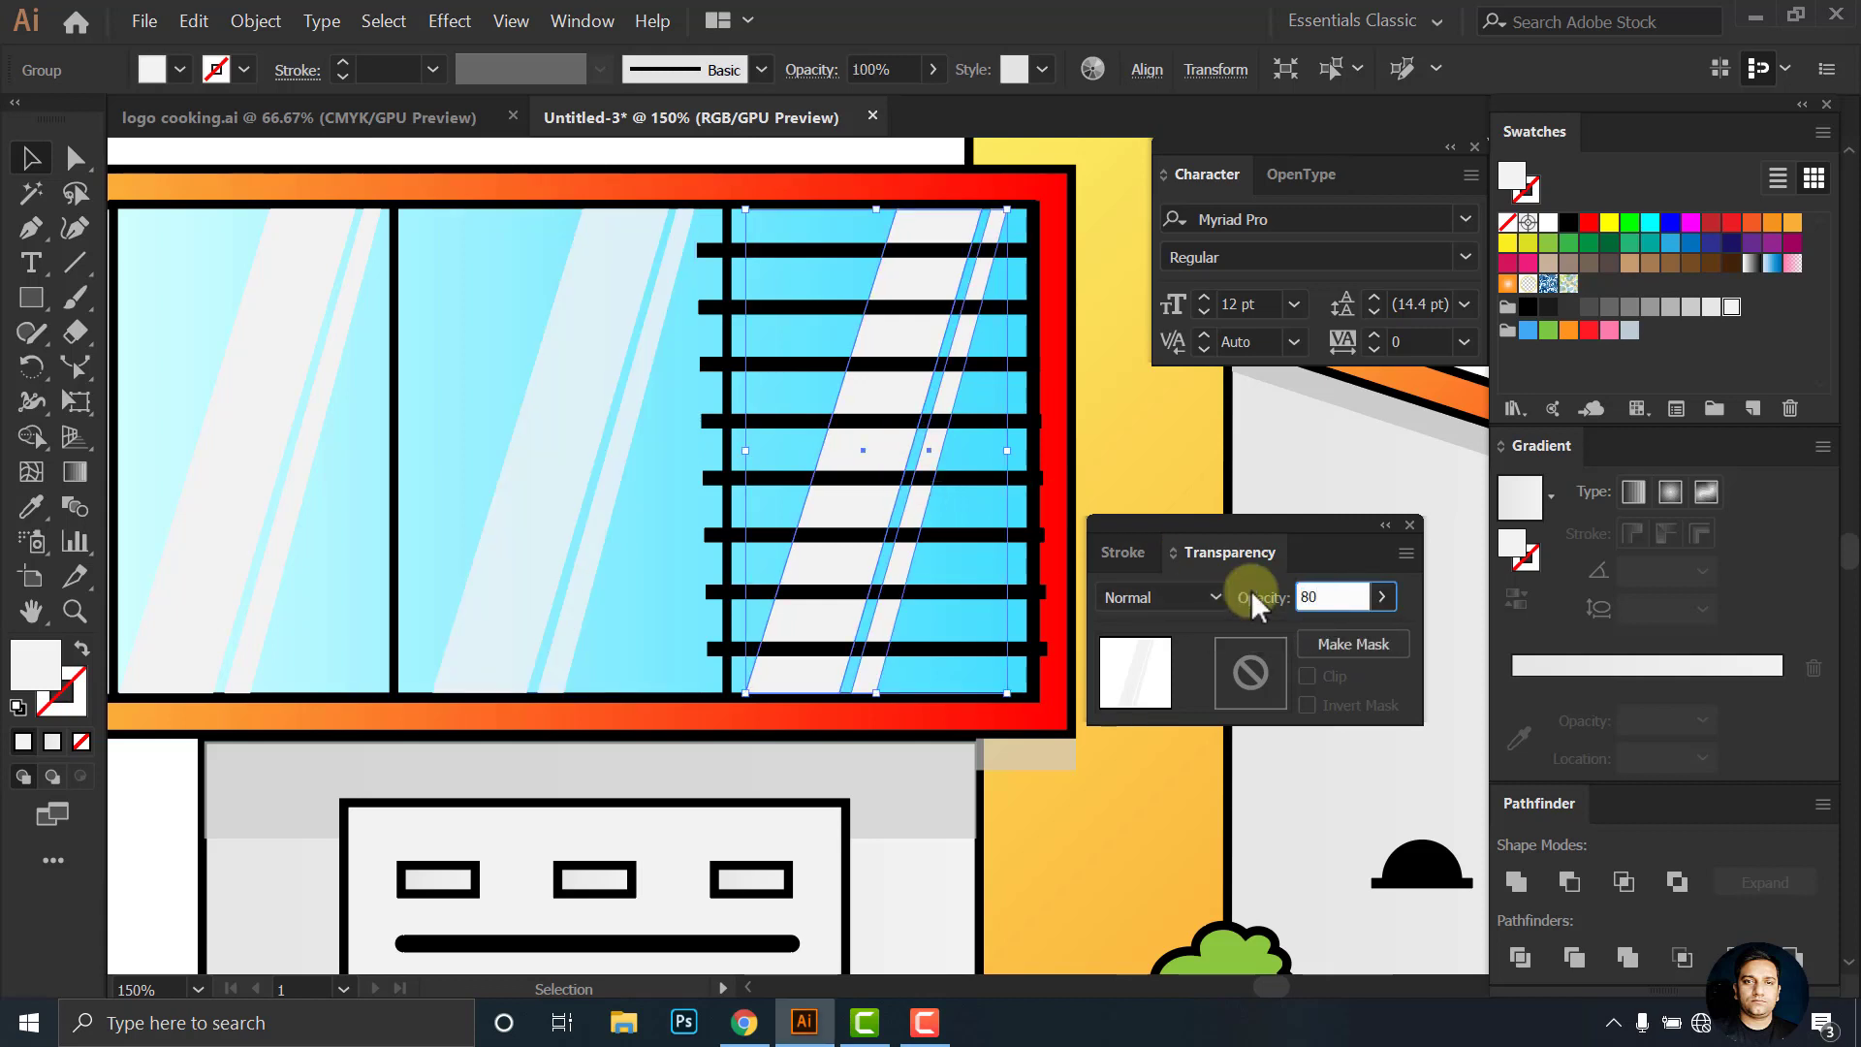
pyautogui.click(223, 484)
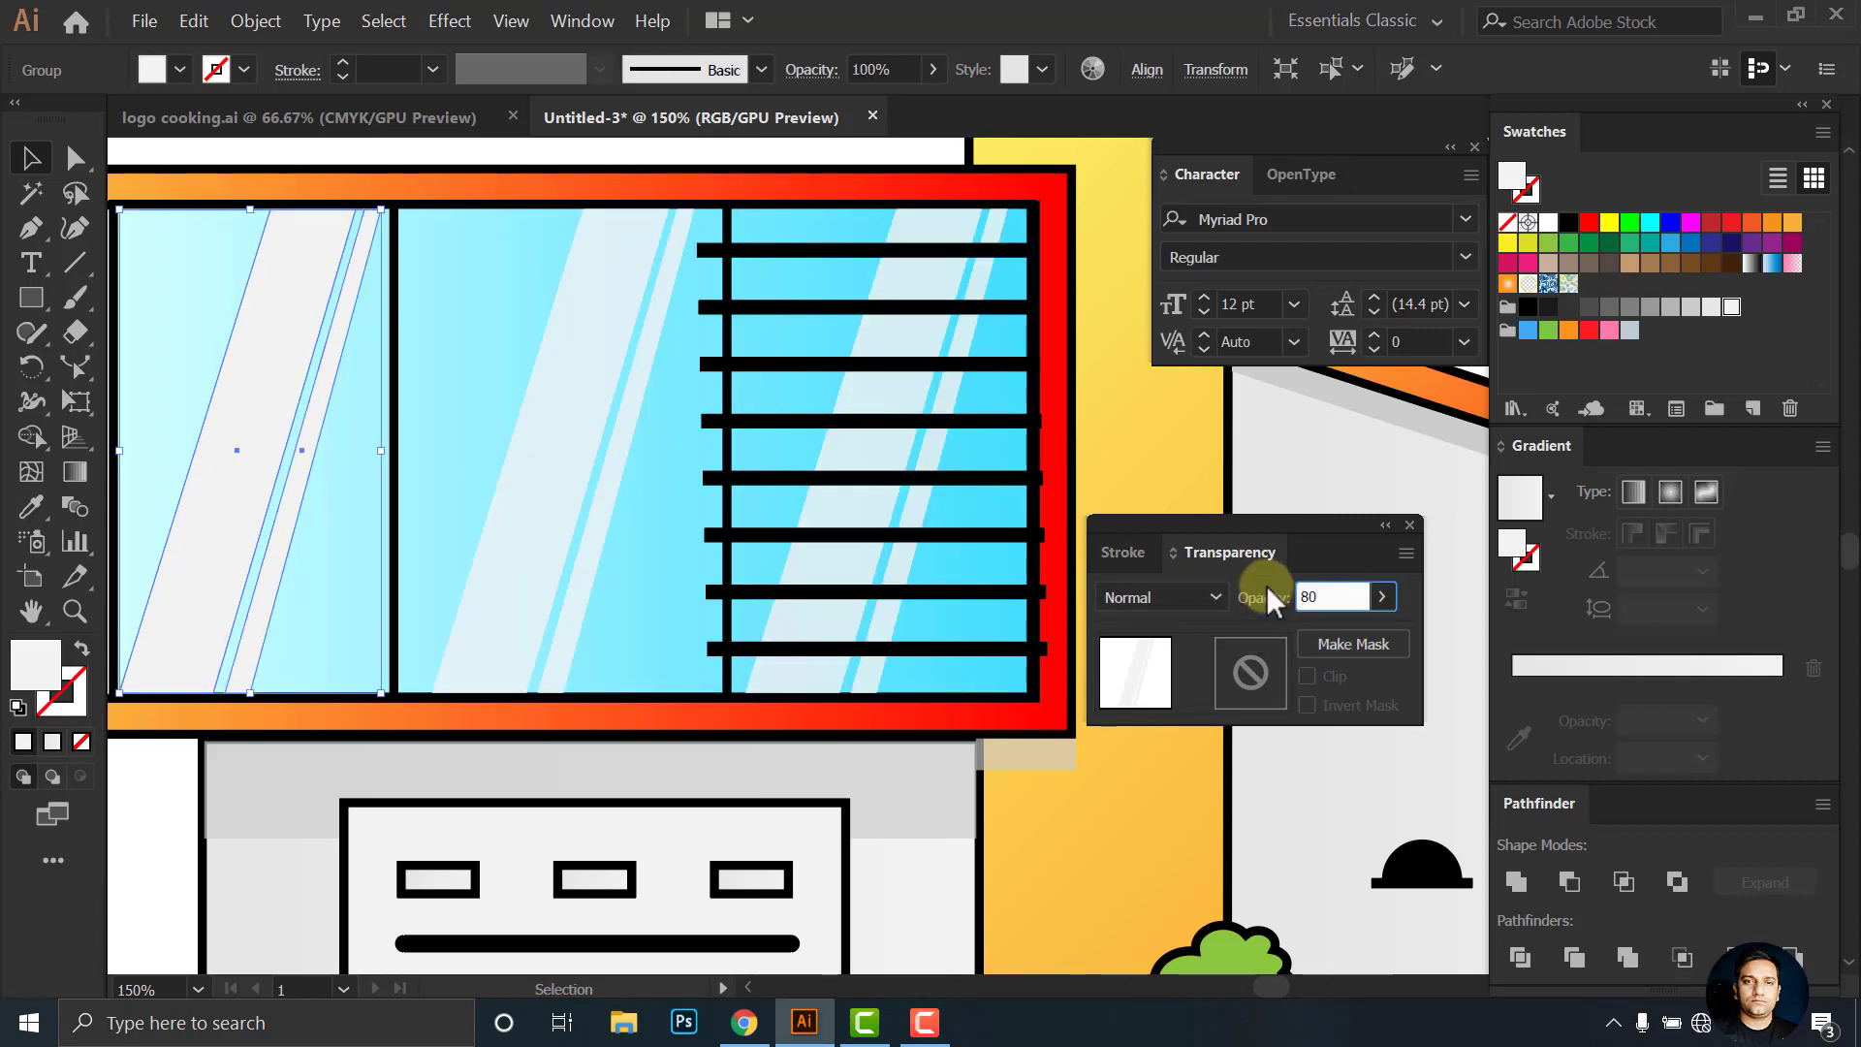
# Set the strip beneath the sloped roof to 80% opacity
pyautogui.click(1143, 863)
pyautogui.hscroll(5, 644, 694)
pyautogui.scroll(2, 892, 591)
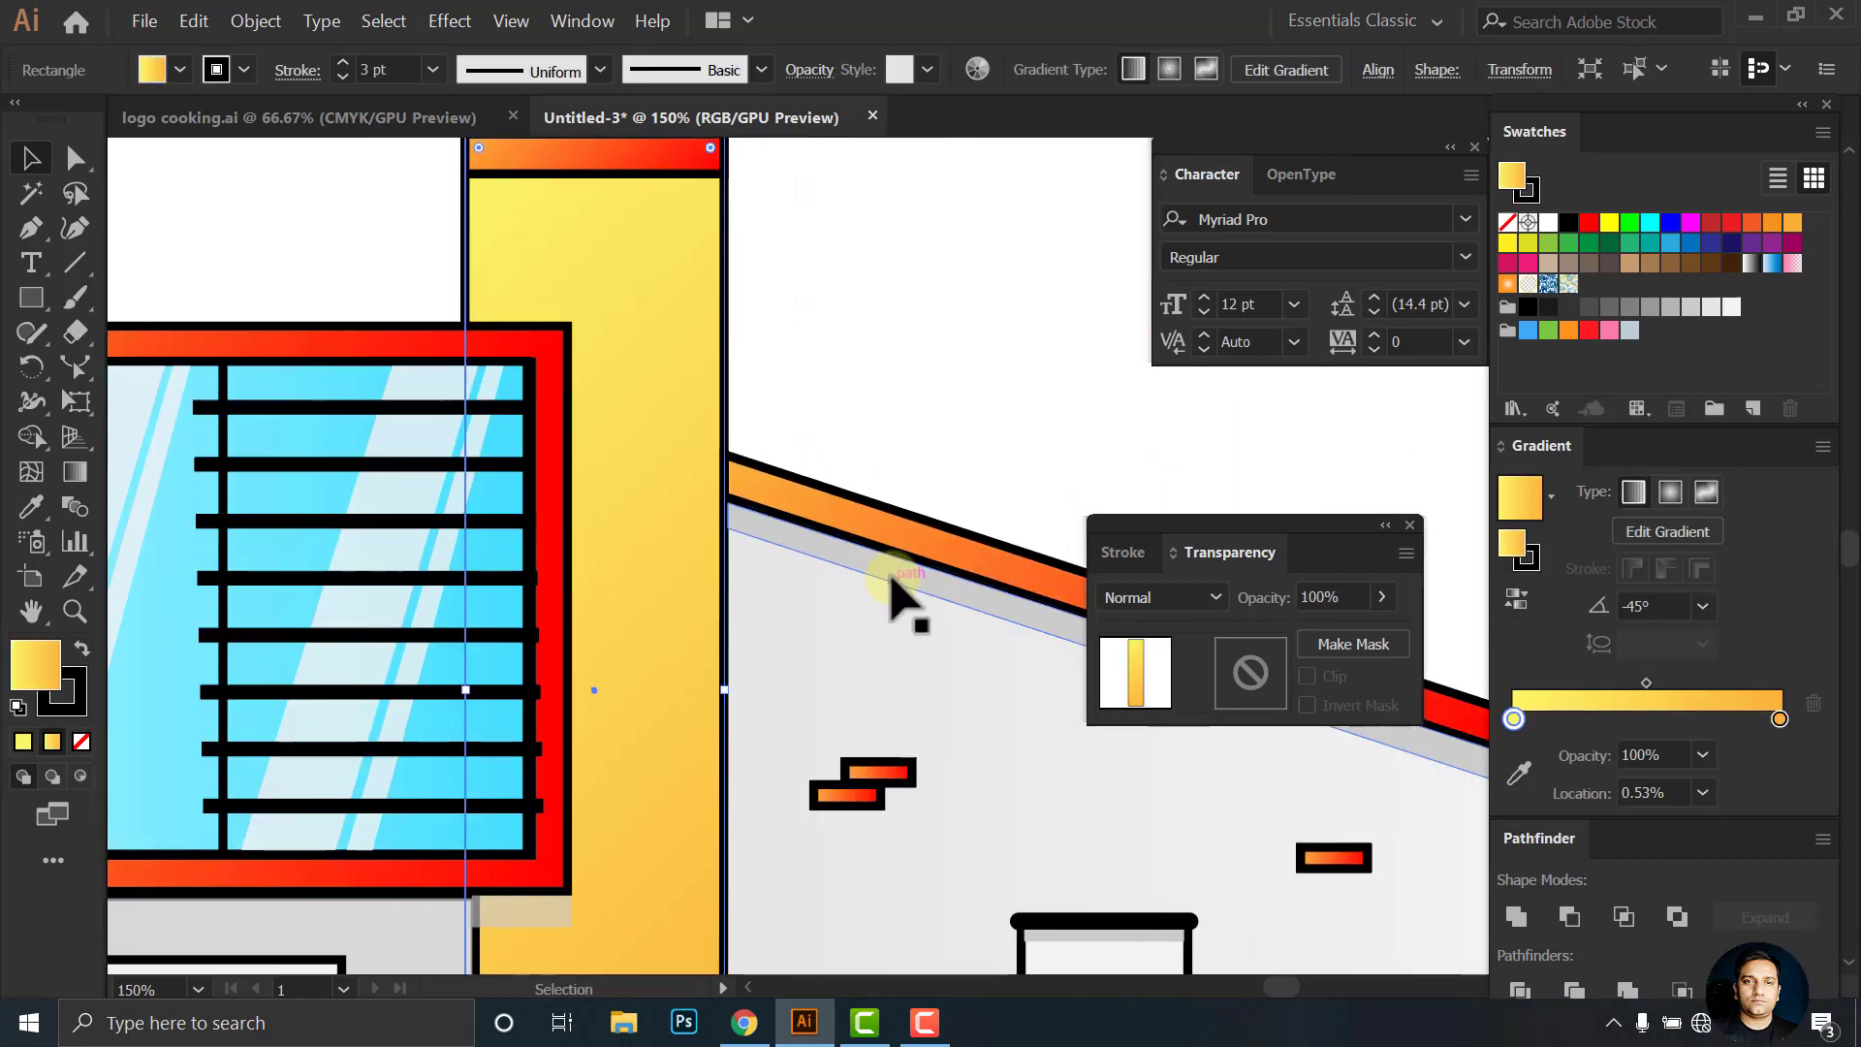
pyautogui.click(1333, 596)
pyautogui.write('80')
pyautogui.click(1213, 486)
# Set the bar above the door to 80% opacity and deselect it
pyautogui.scroll(-1, 761, 480)
pyautogui.scroll(1, 761, 475)
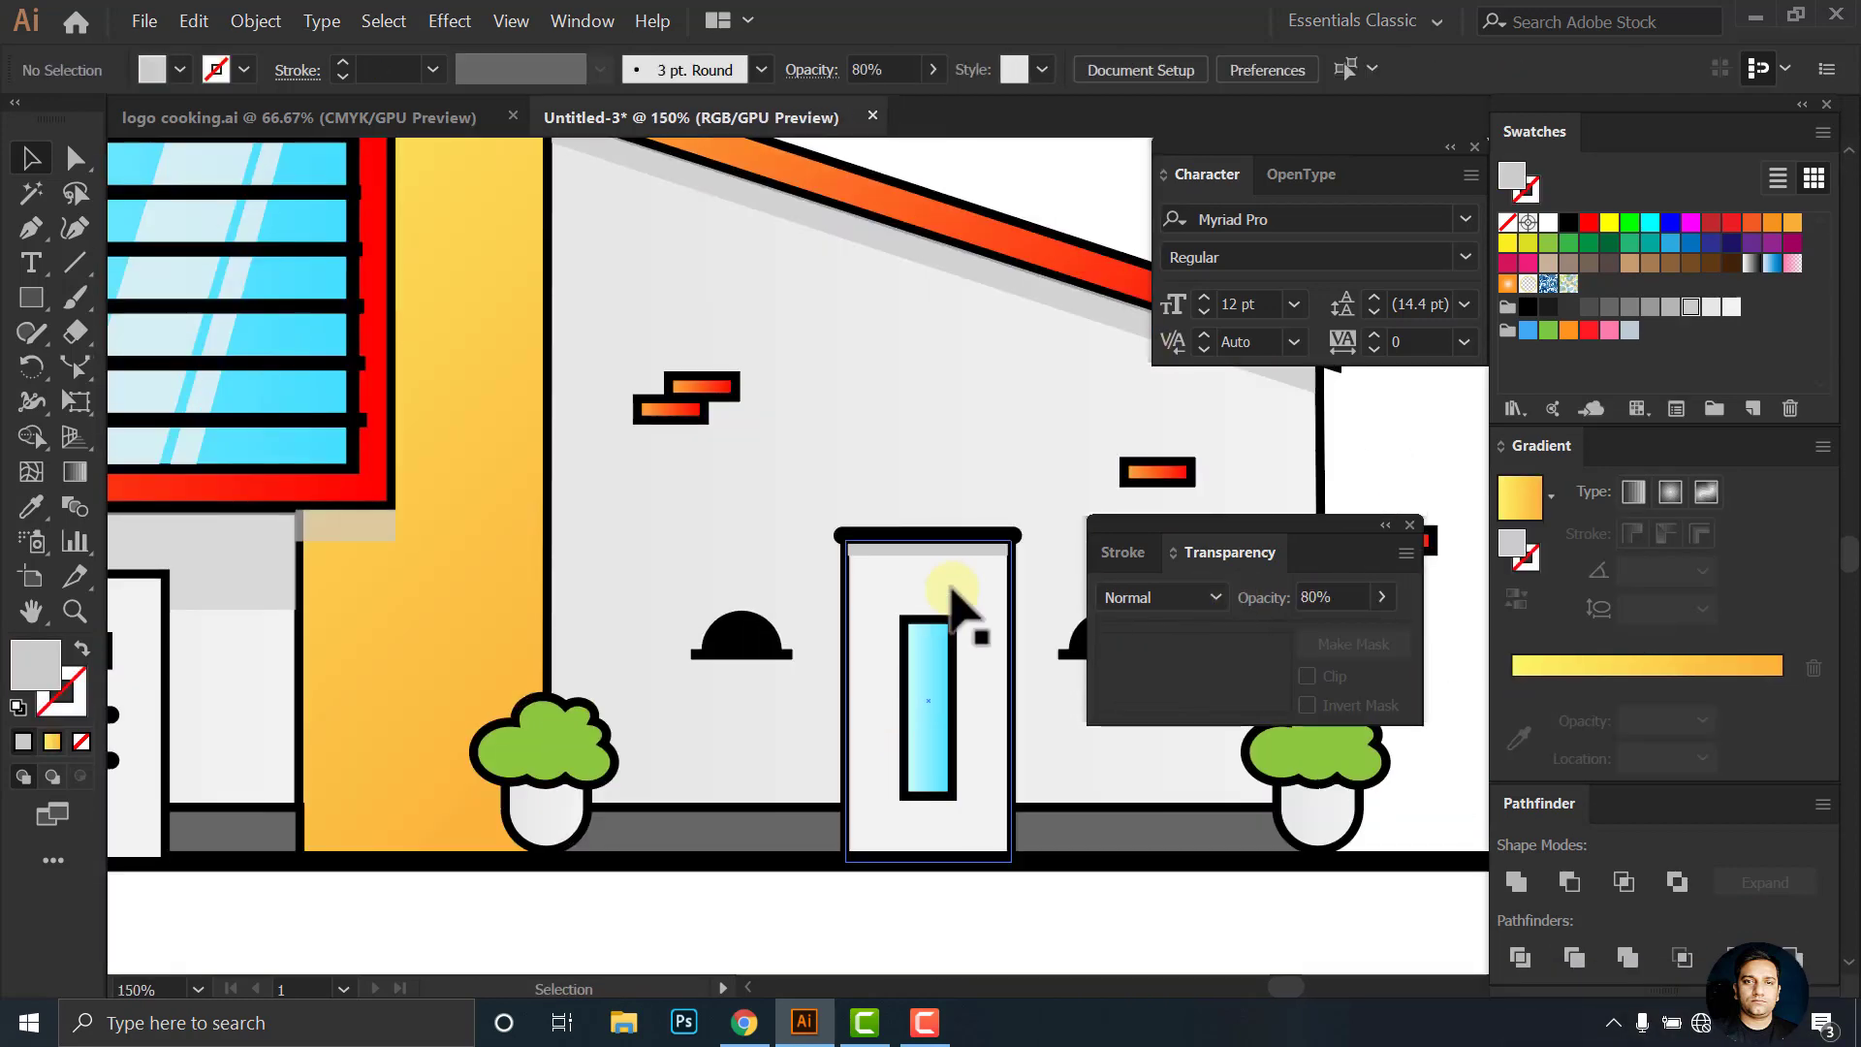
pyautogui.click(931, 550)
pyautogui.click(1333, 596)
pyautogui.write('80')
pyautogui.press('Return')
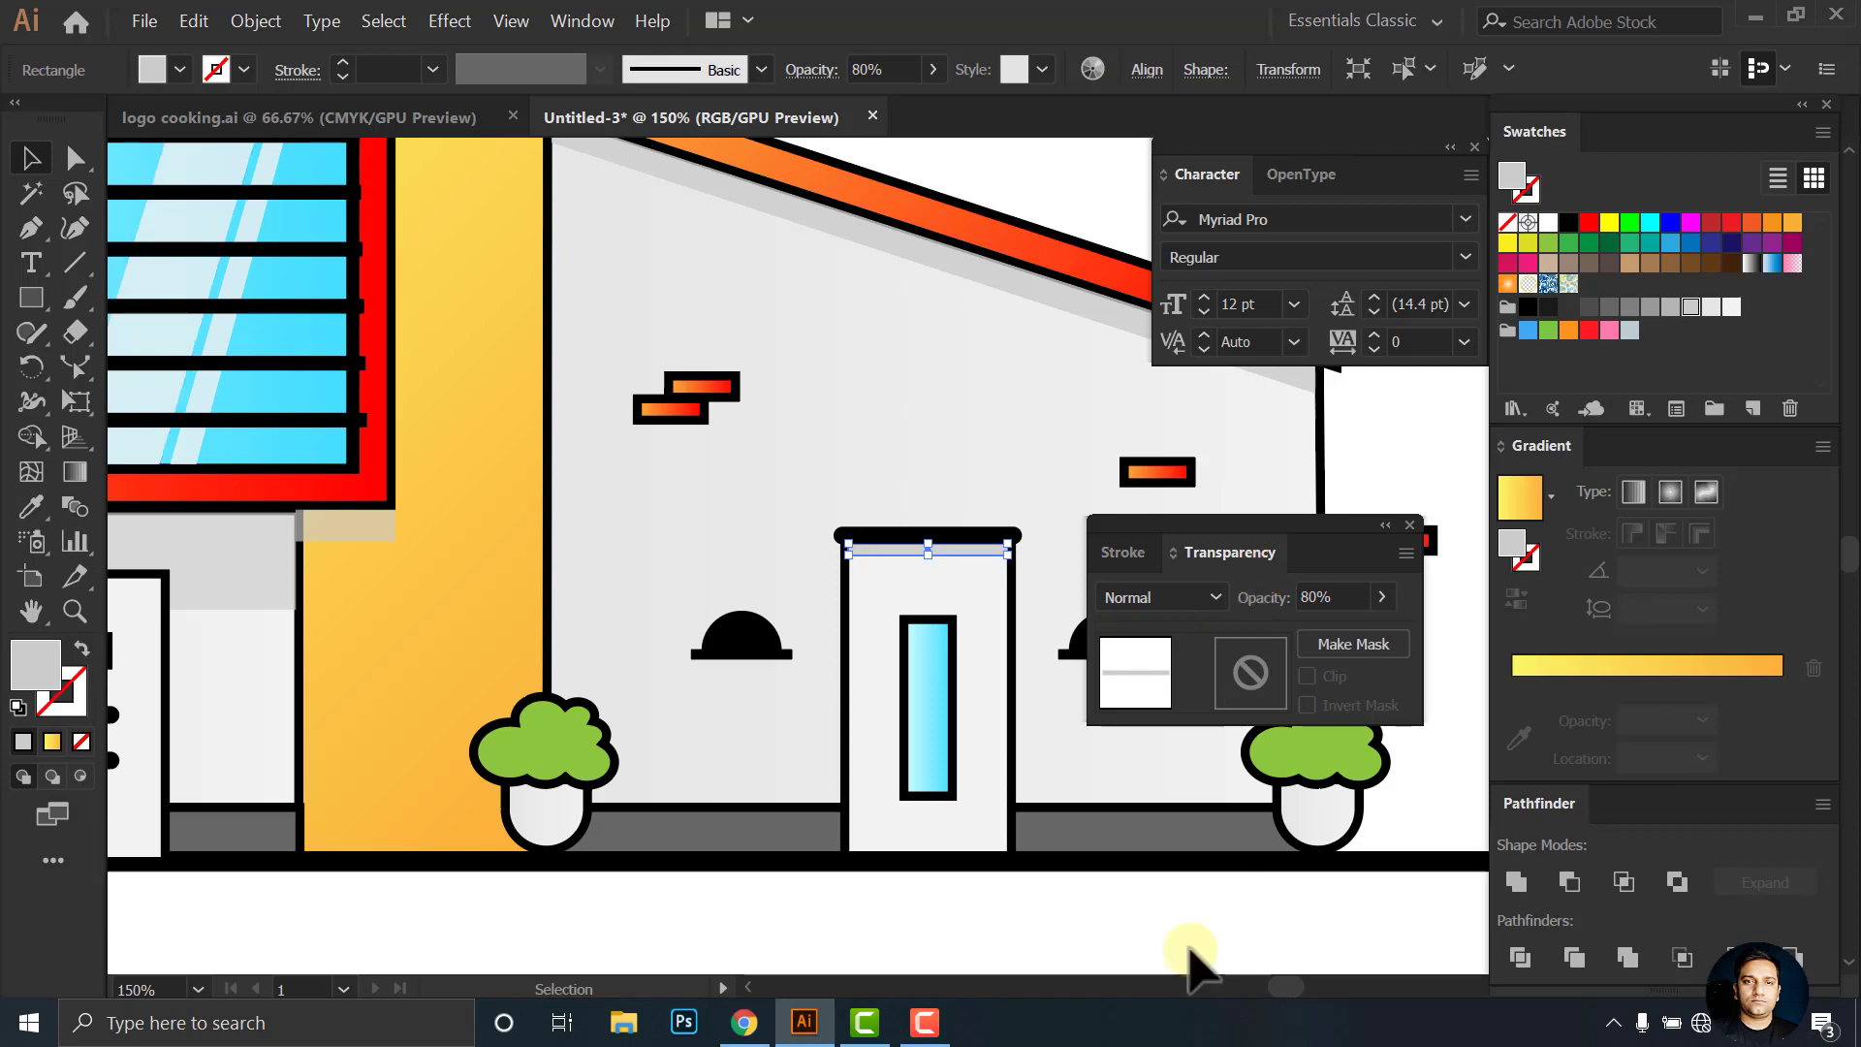
pyautogui.click(1194, 955)
# Fill the column cap and the tall column with solid orange instead of gradients
pyautogui.scroll(-2, 1188, 809)
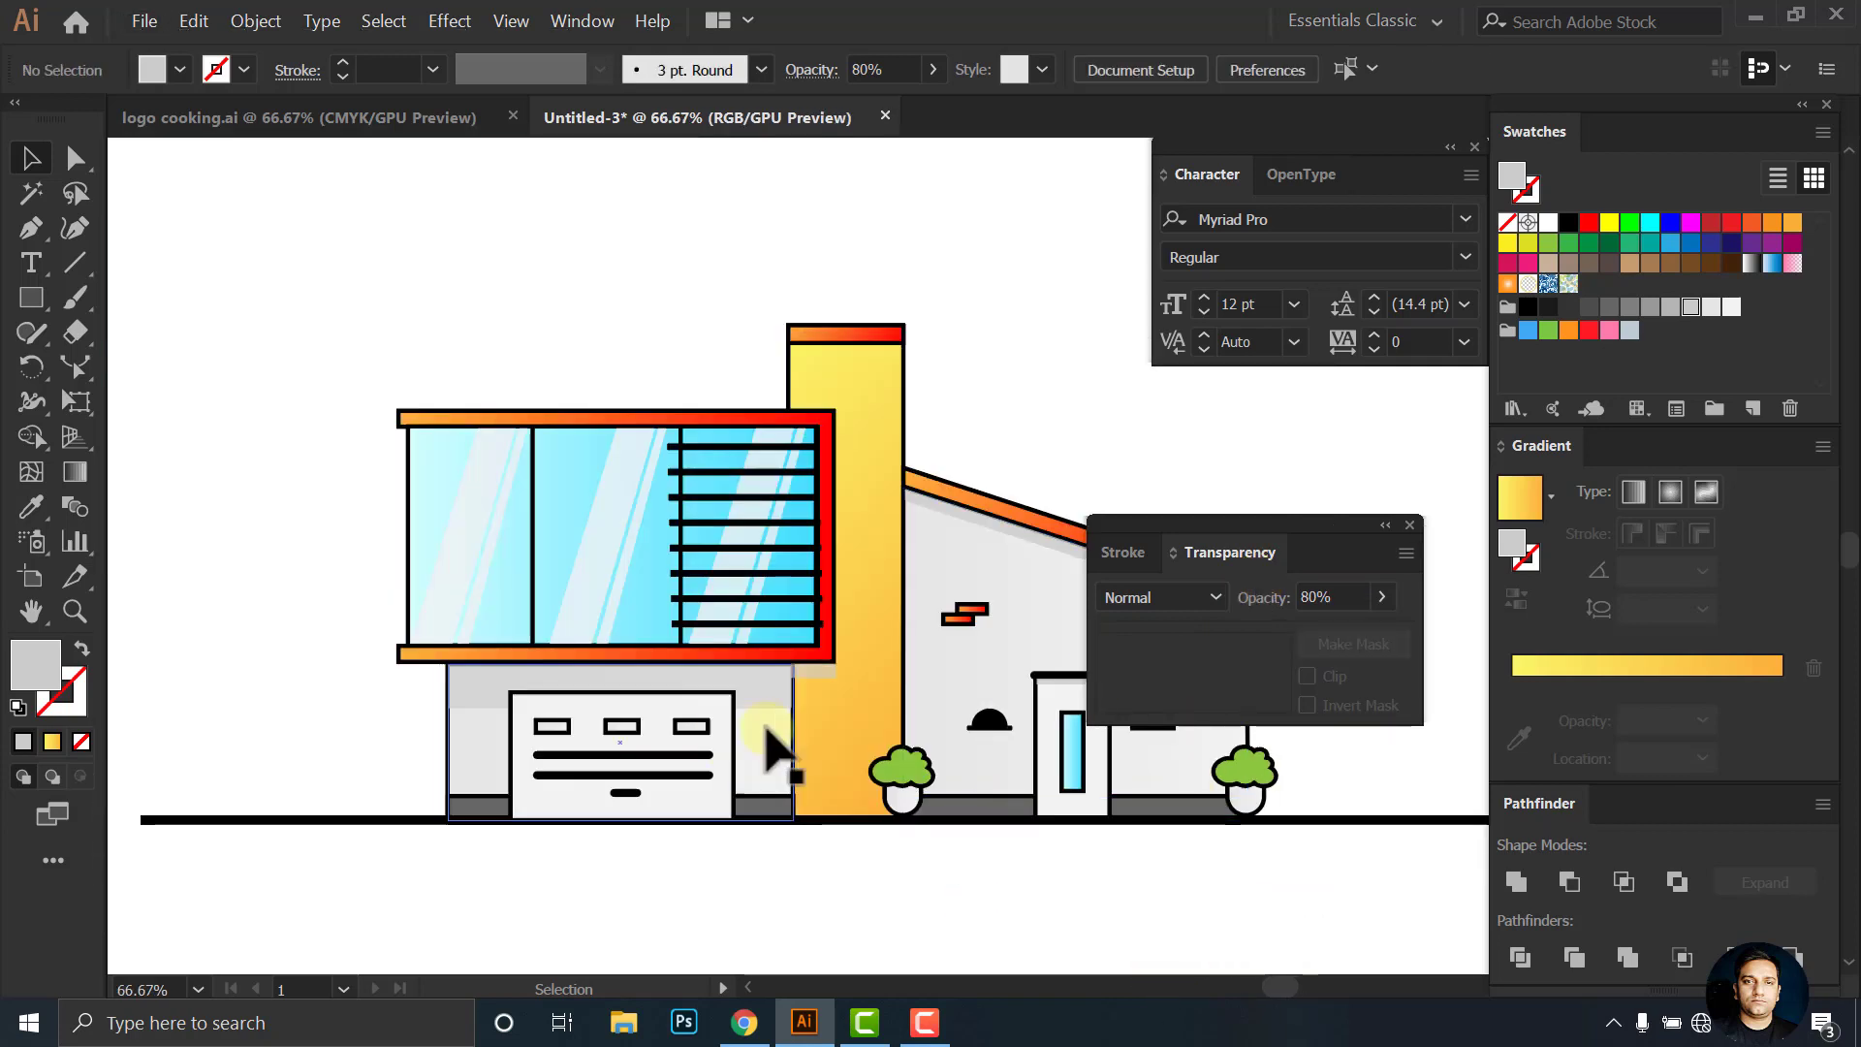
pyautogui.moveTo(739, 623); pyautogui.dragTo(483, 610)
pyautogui.click(722, 325)
pyautogui.click(1752, 222)
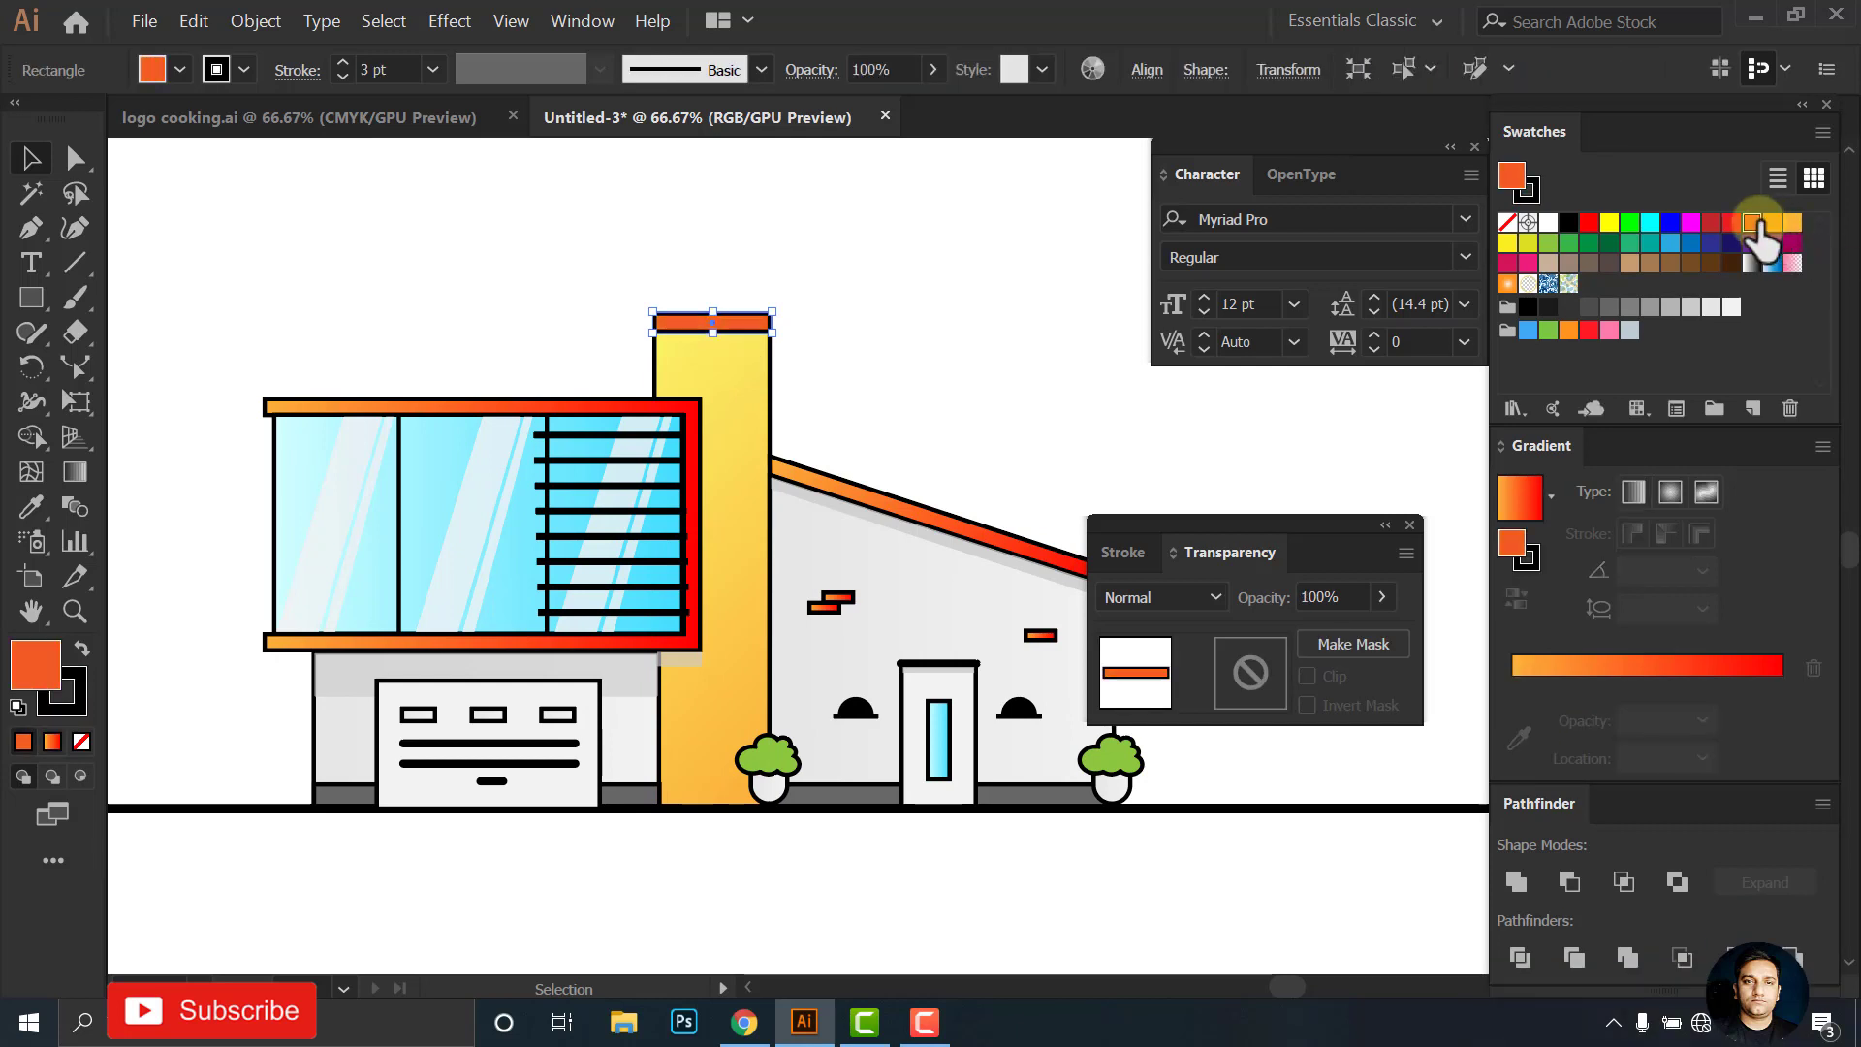
pyautogui.click(1038, 538)
pyautogui.moveTo(751, 679); pyautogui.dragTo(691, 678)
pyautogui.click(691, 674)
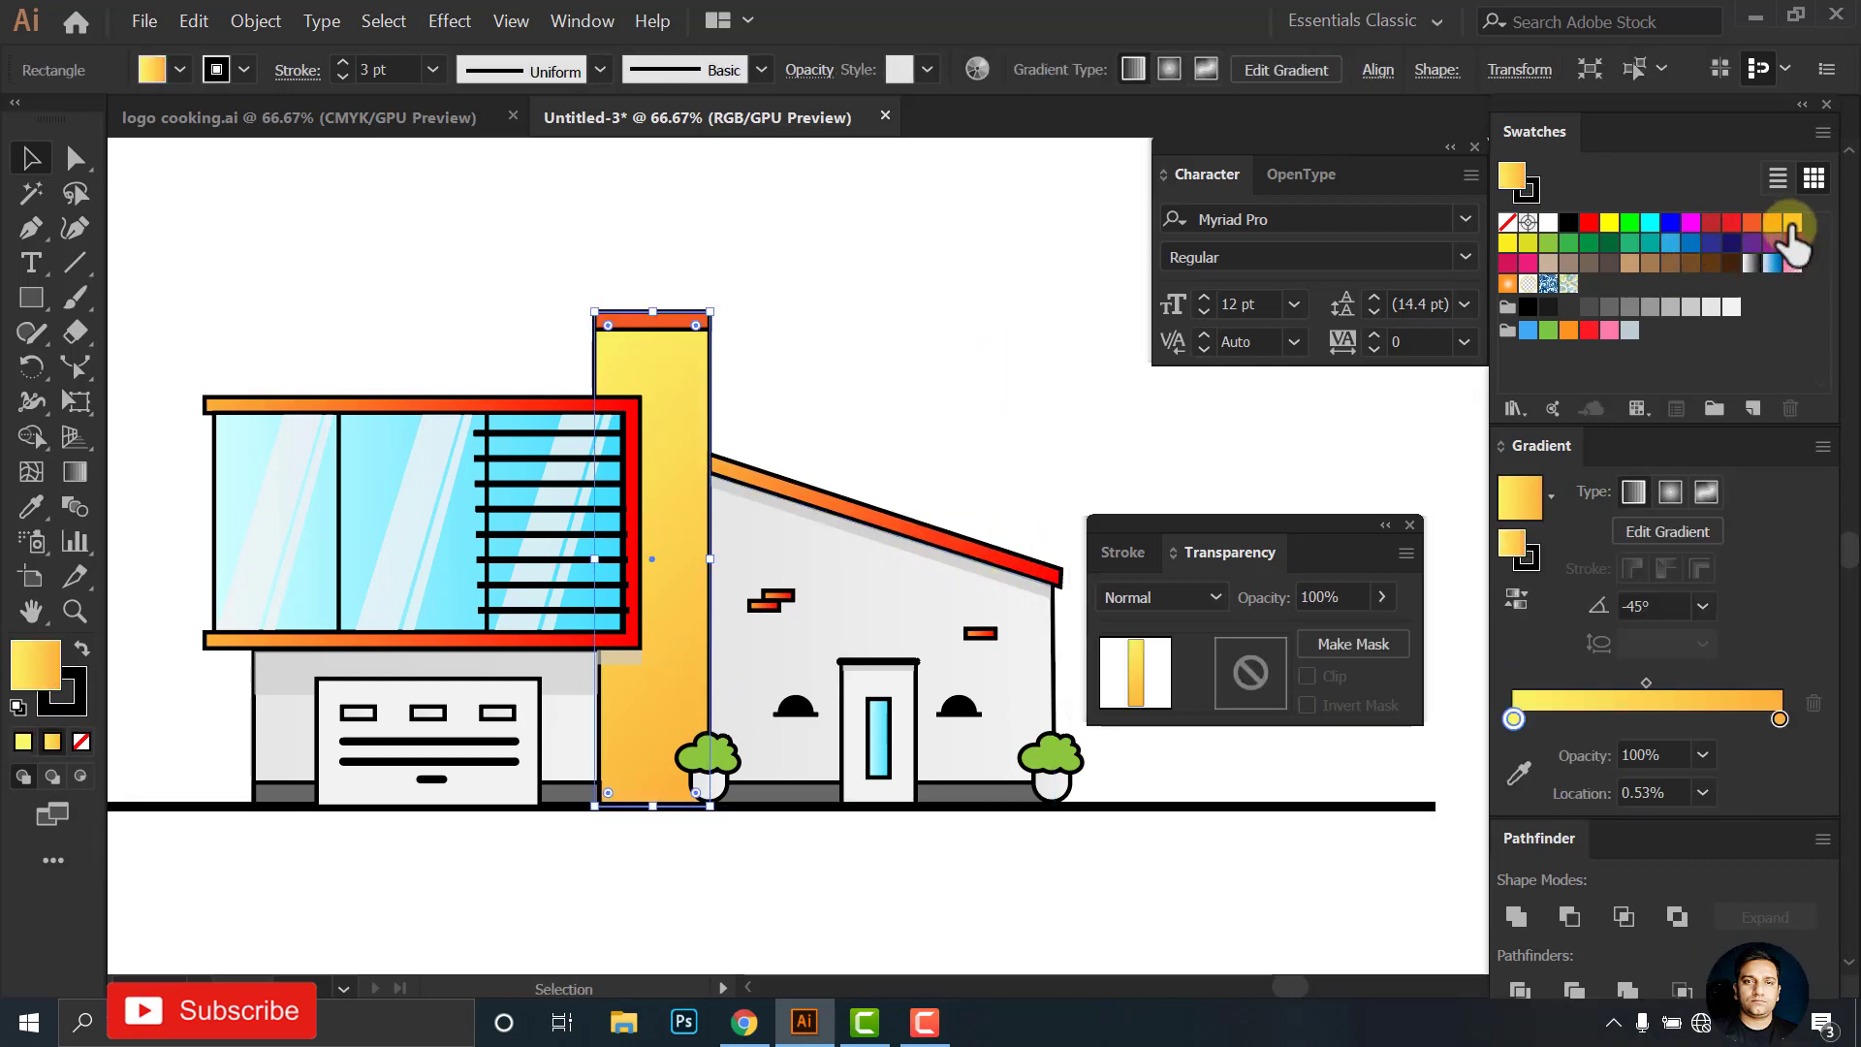
pyautogui.click(1792, 222)
pyautogui.click(959, 271)
# Raise the grey band beneath the window box
pyautogui.moveTo(859, 377); pyautogui.dragTo(873, 364)
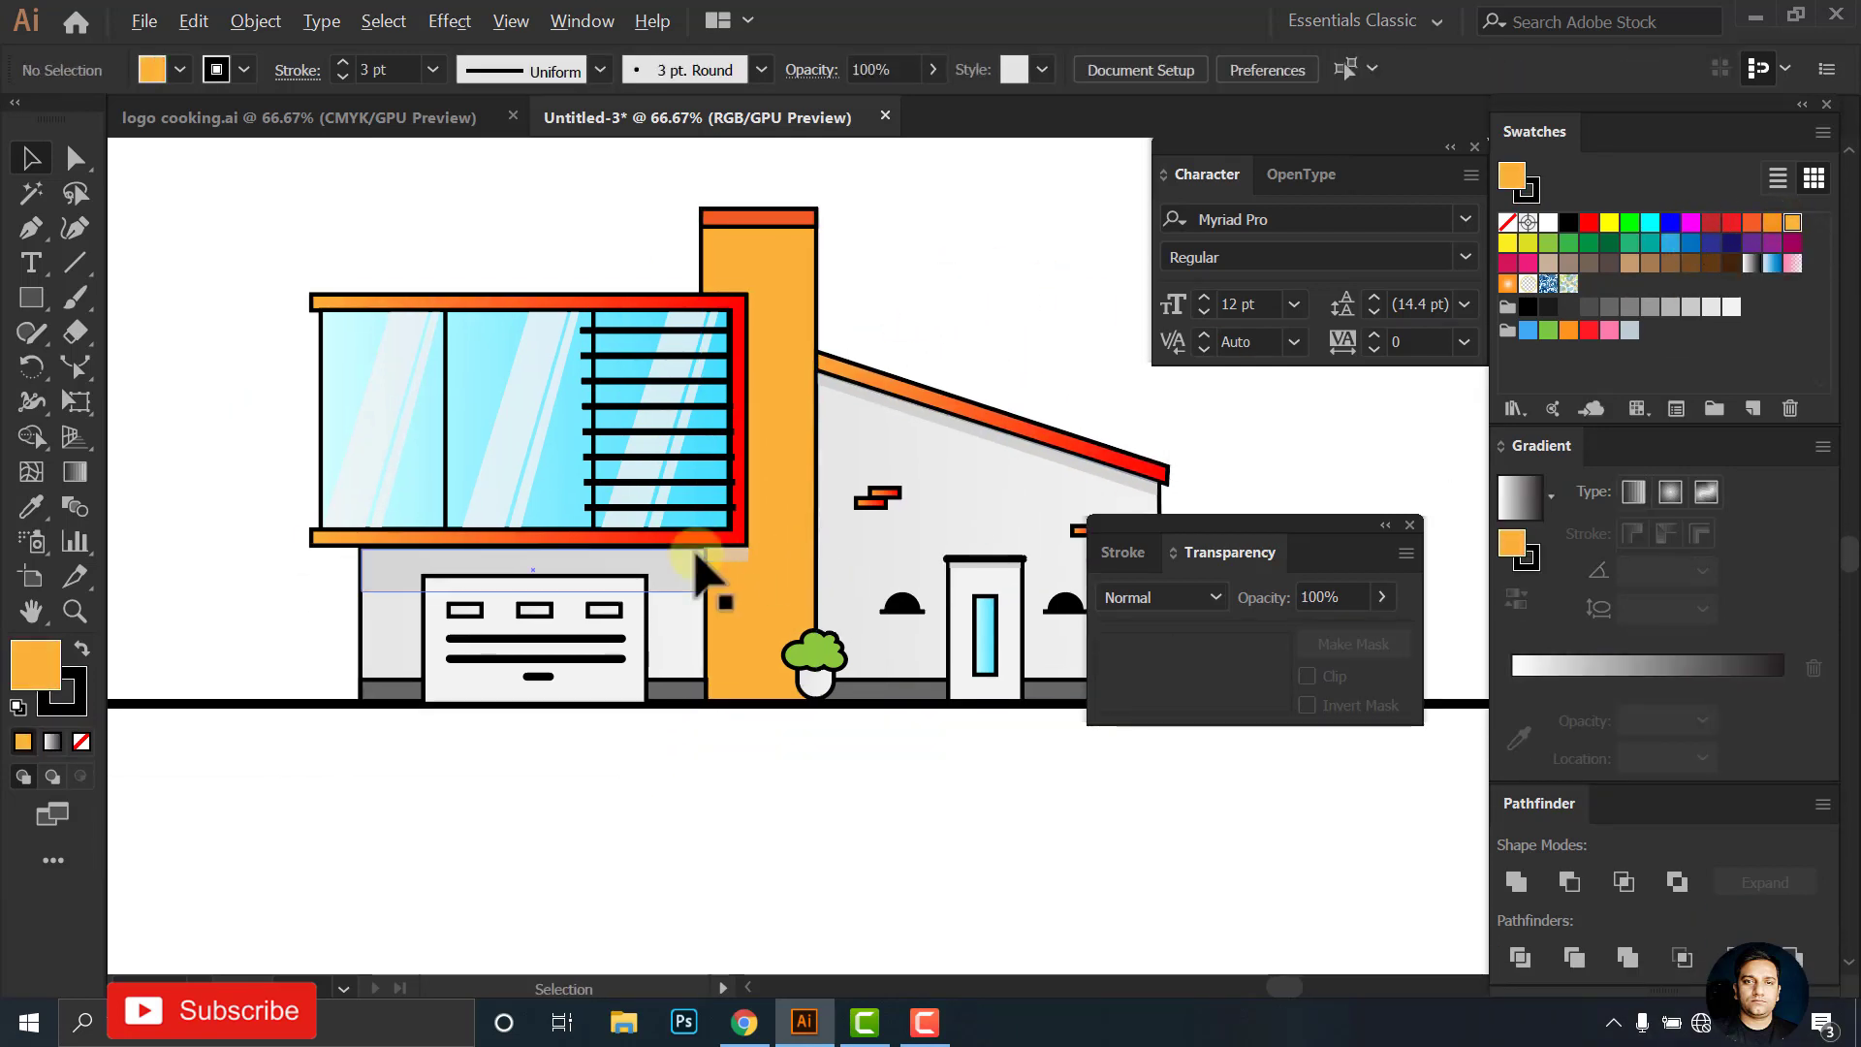
pyautogui.scroll(3, 686, 560)
pyautogui.moveTo(788, 654)
pyautogui.mouseDown()
pyautogui.moveTo(787, 565)
pyautogui.moveTo(632, 532)
pyautogui.mouseUp()
pyautogui.scroll(5, 752, 553)
pyautogui.scroll(5, 632, 532)
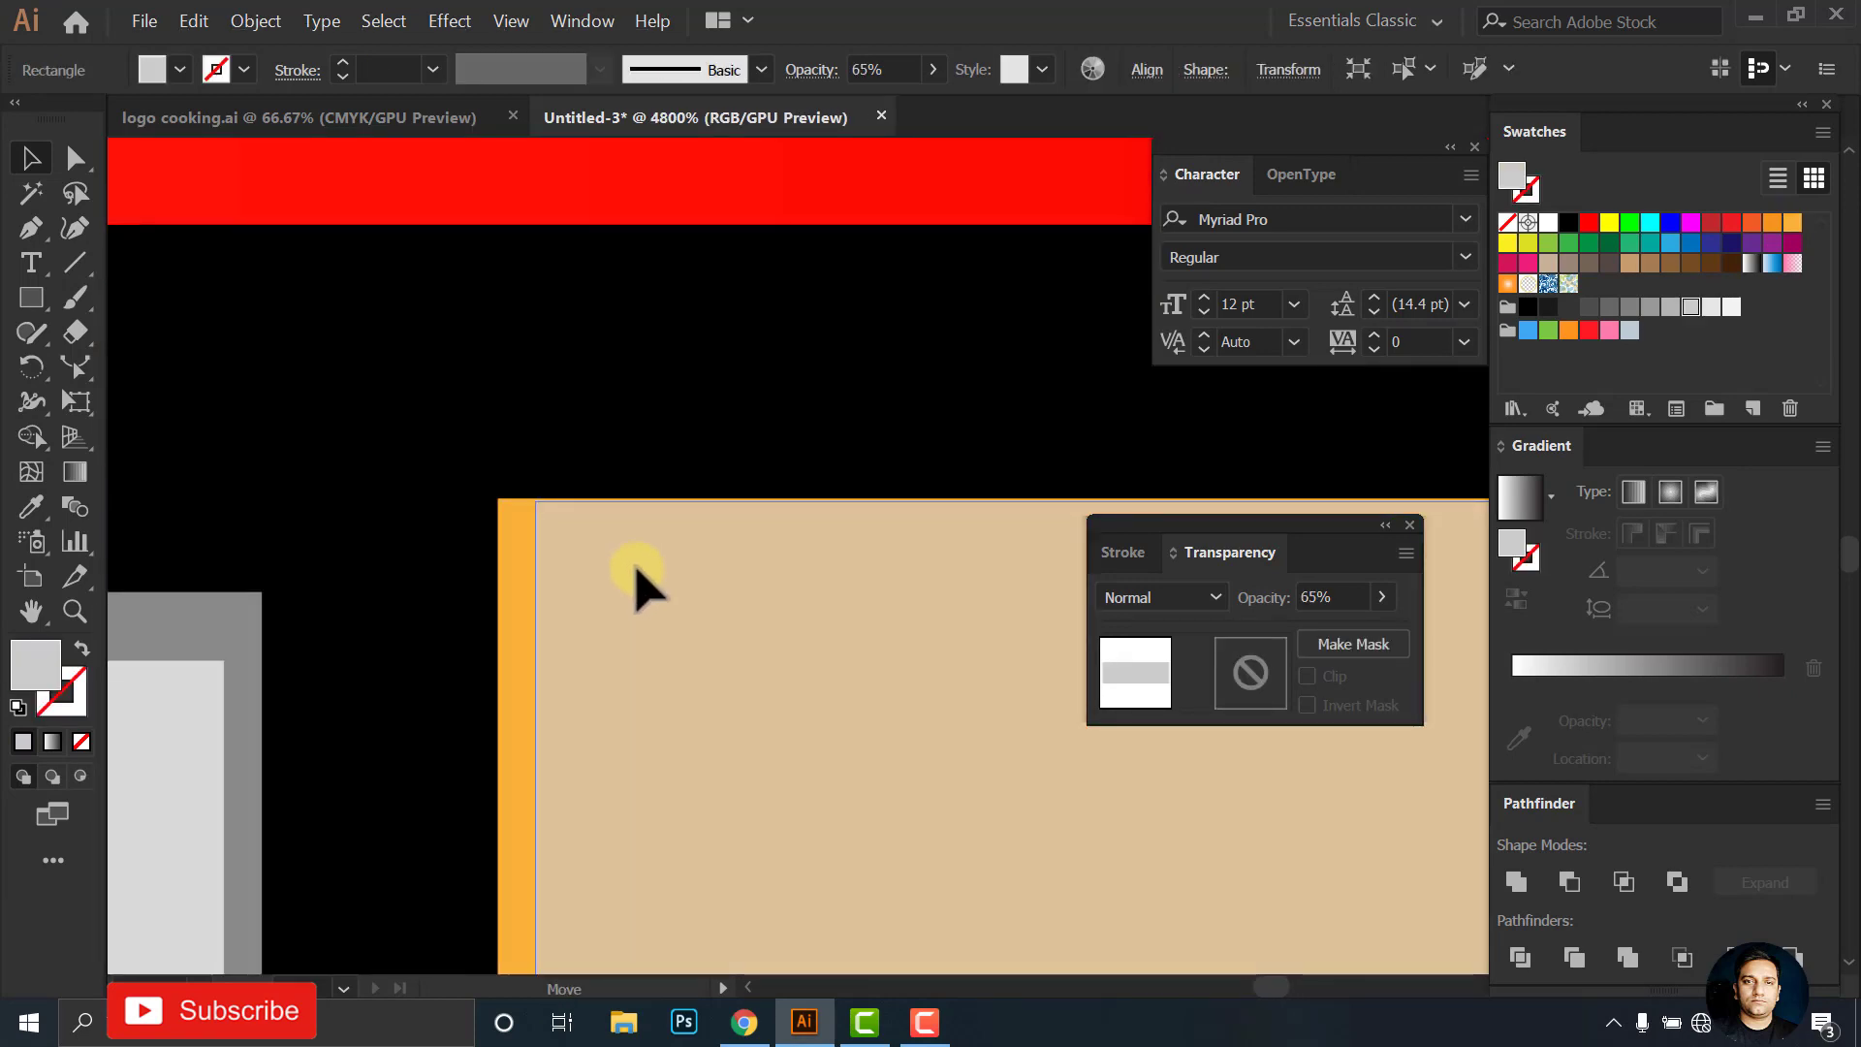
pyautogui.scroll(-3, 630, 582)
pyautogui.scroll(-3, 627, 543)
pyautogui.scroll(-4, 640, 678)
pyautogui.click(652, 742)
pyautogui.scroll(4, 648, 582)
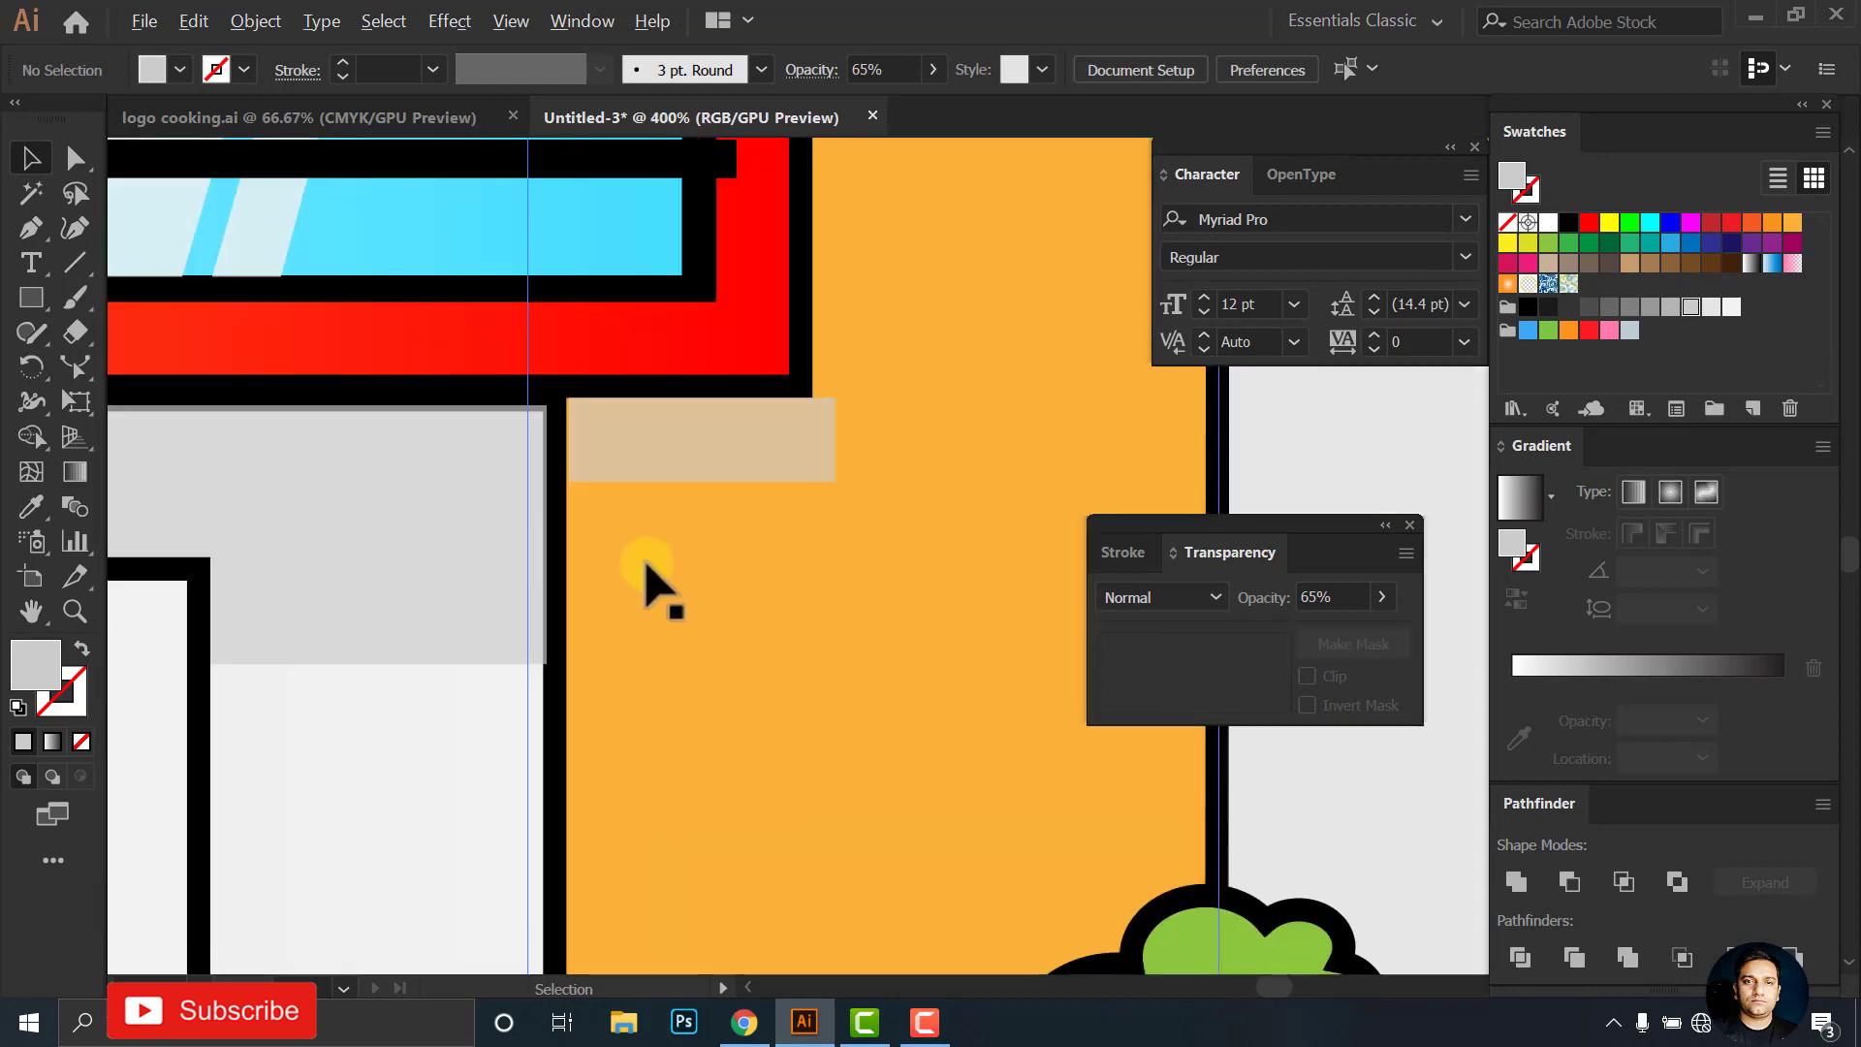
# Align the tan shadow patch using the Align options, then deselect
pyautogui.click(645, 567)
pyautogui.click(1146, 70)
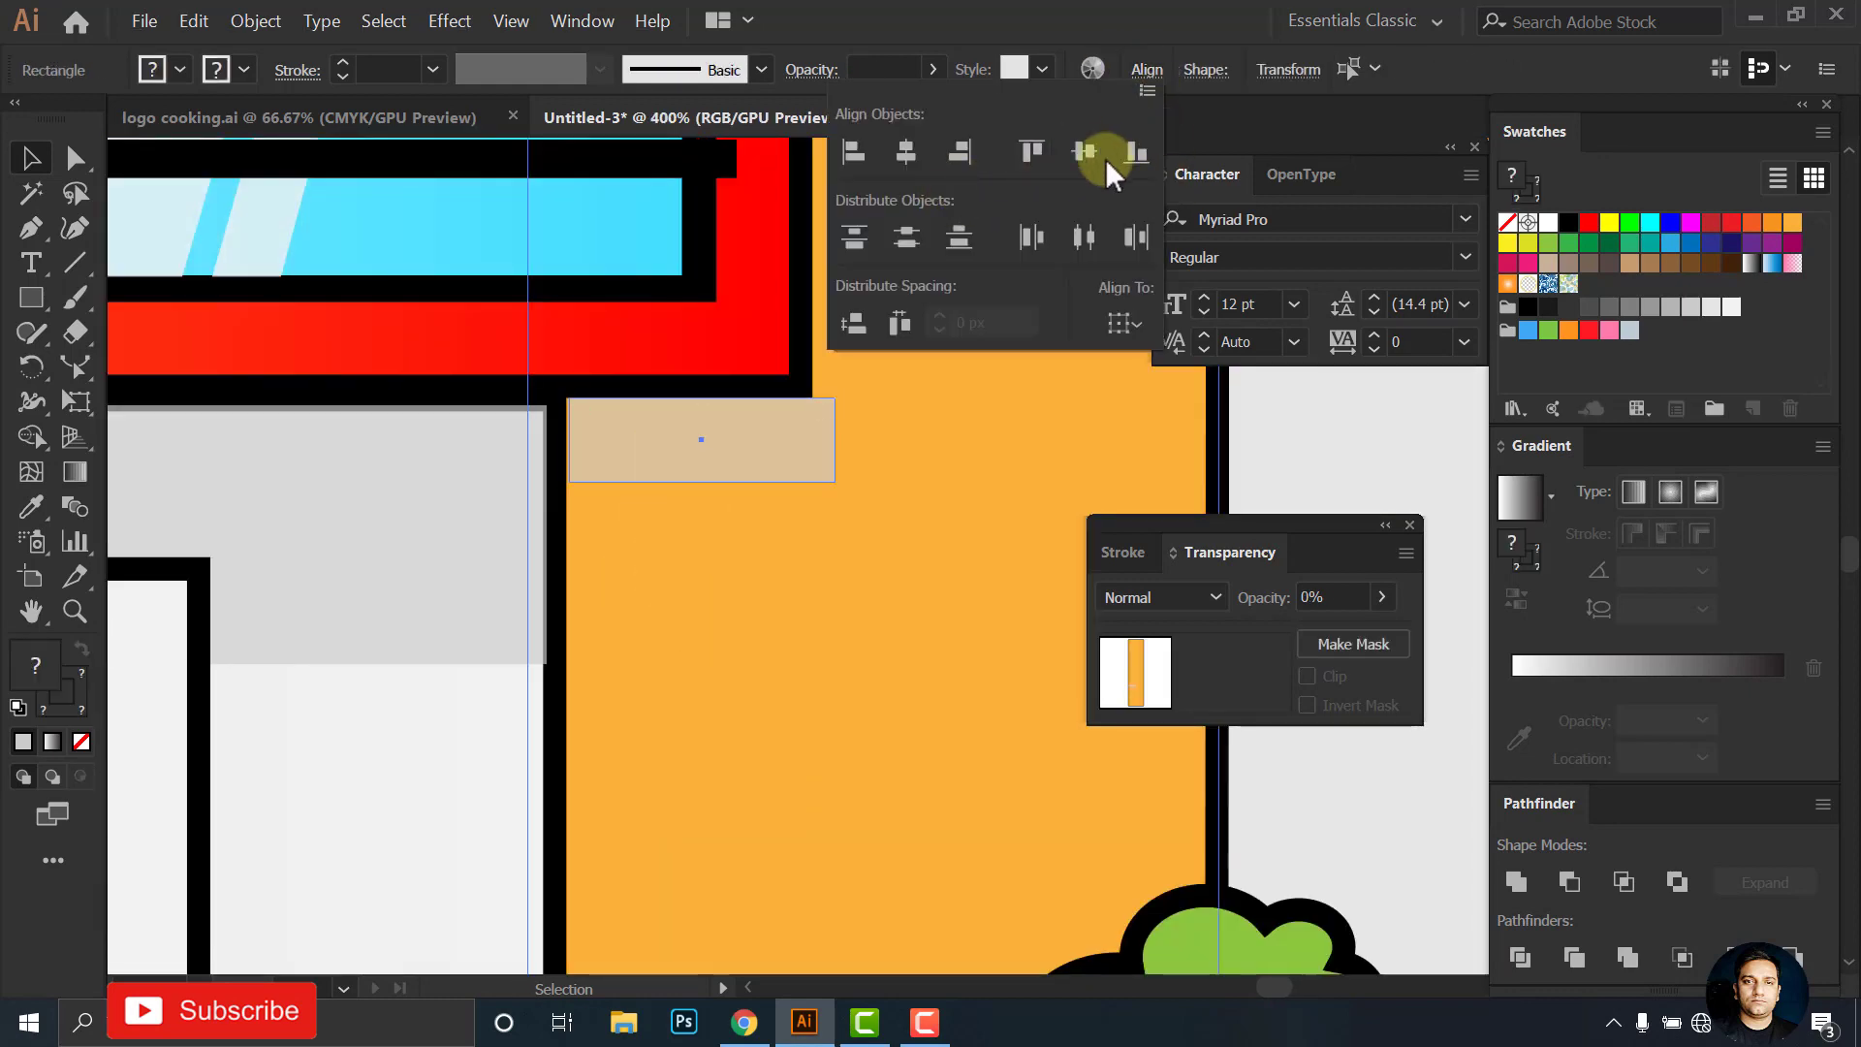
pyautogui.click(853, 157)
pyautogui.scroll(-2, 653, 490)
pyautogui.scroll(-5, 676, 449)
pyautogui.click(262, 200)
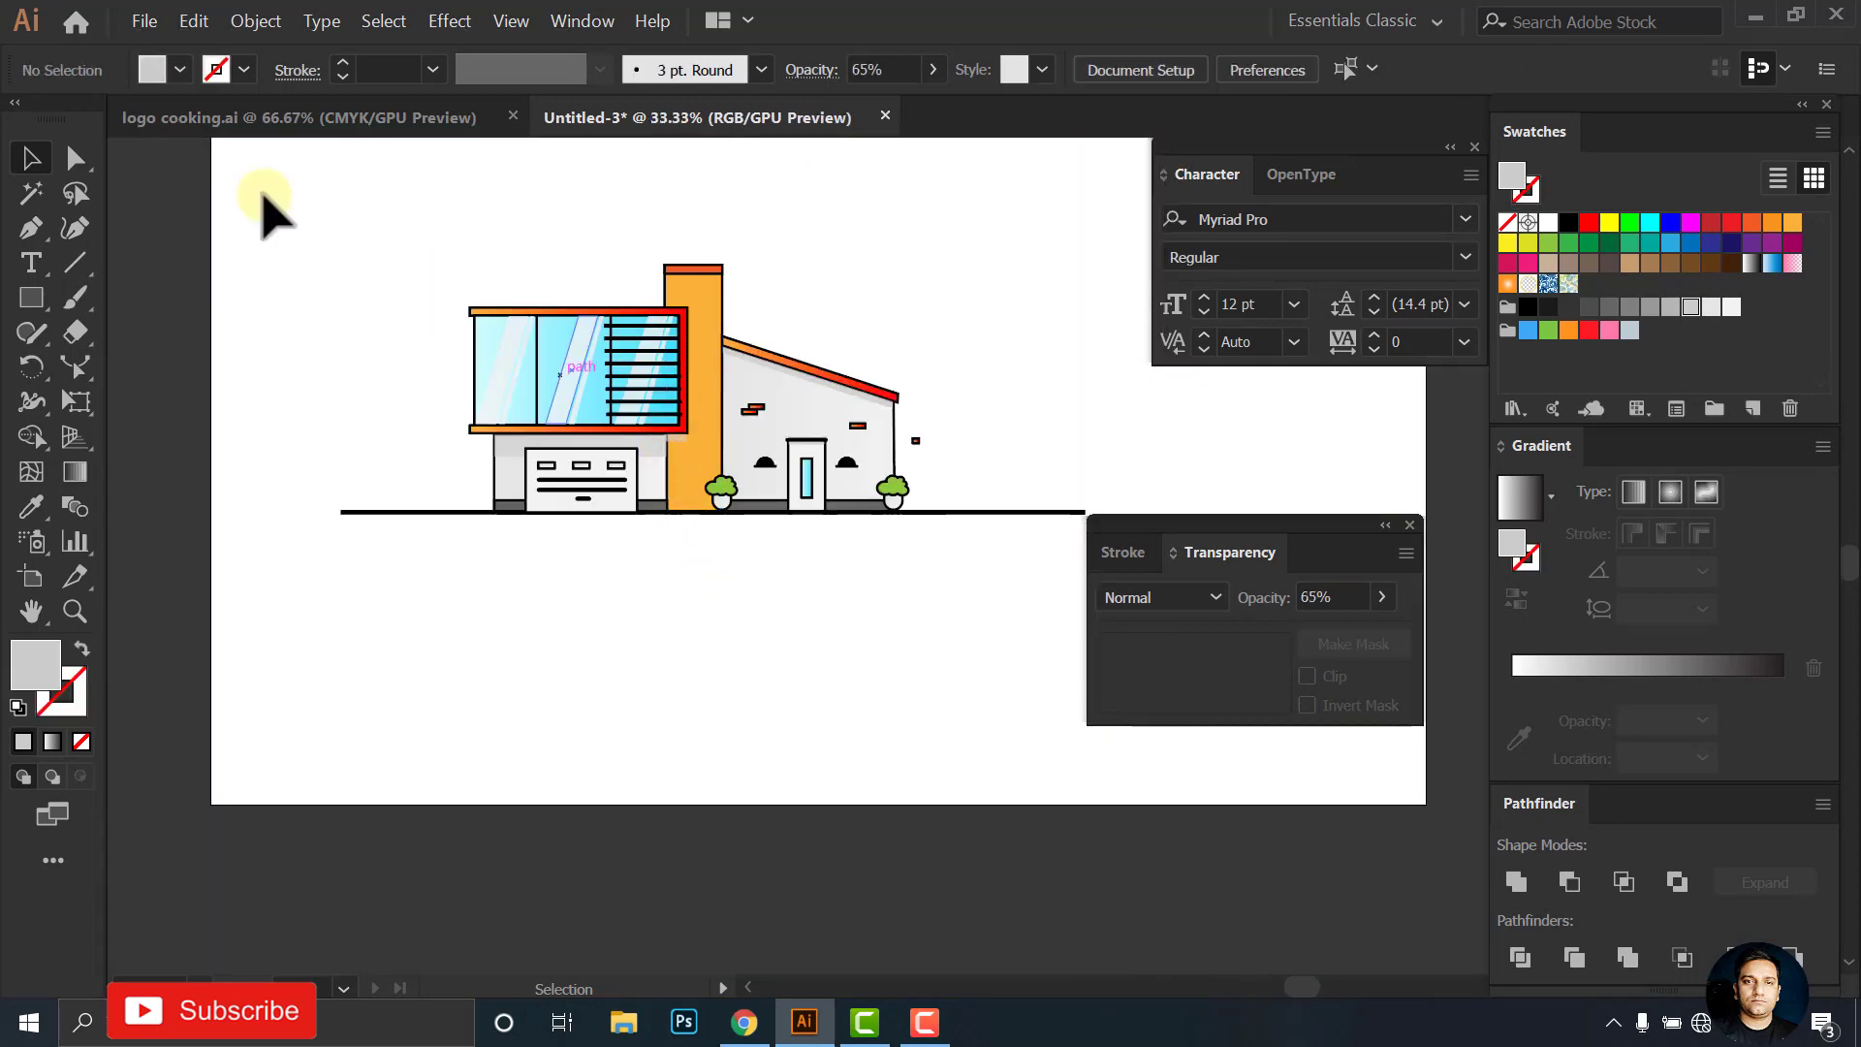
pyautogui.click(144, 20)
# Cancel the Save As dialog, select all the house artwork and group it
pyautogui.click(194, 218)
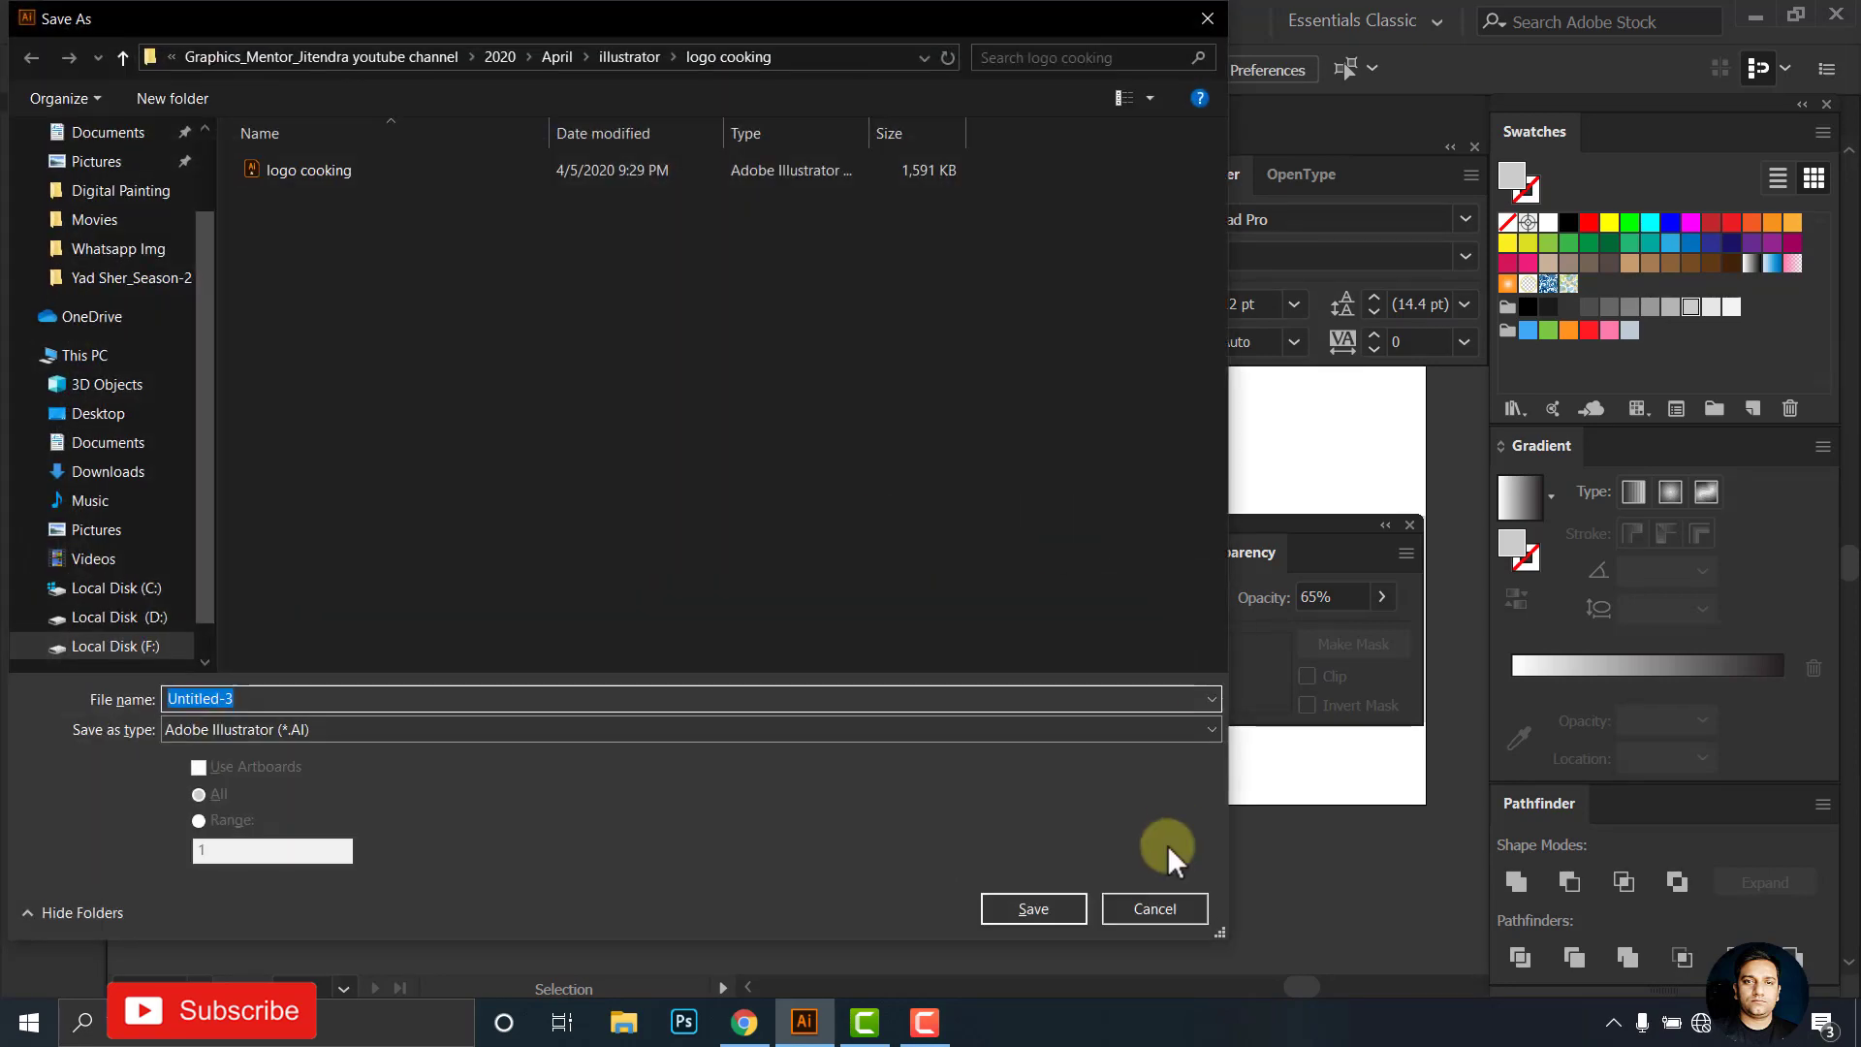
pyautogui.click(1154, 905)
pyautogui.moveTo(1256, 514); pyautogui.dragTo(1409, 725)
pyautogui.scroll(-2, 905, 594)
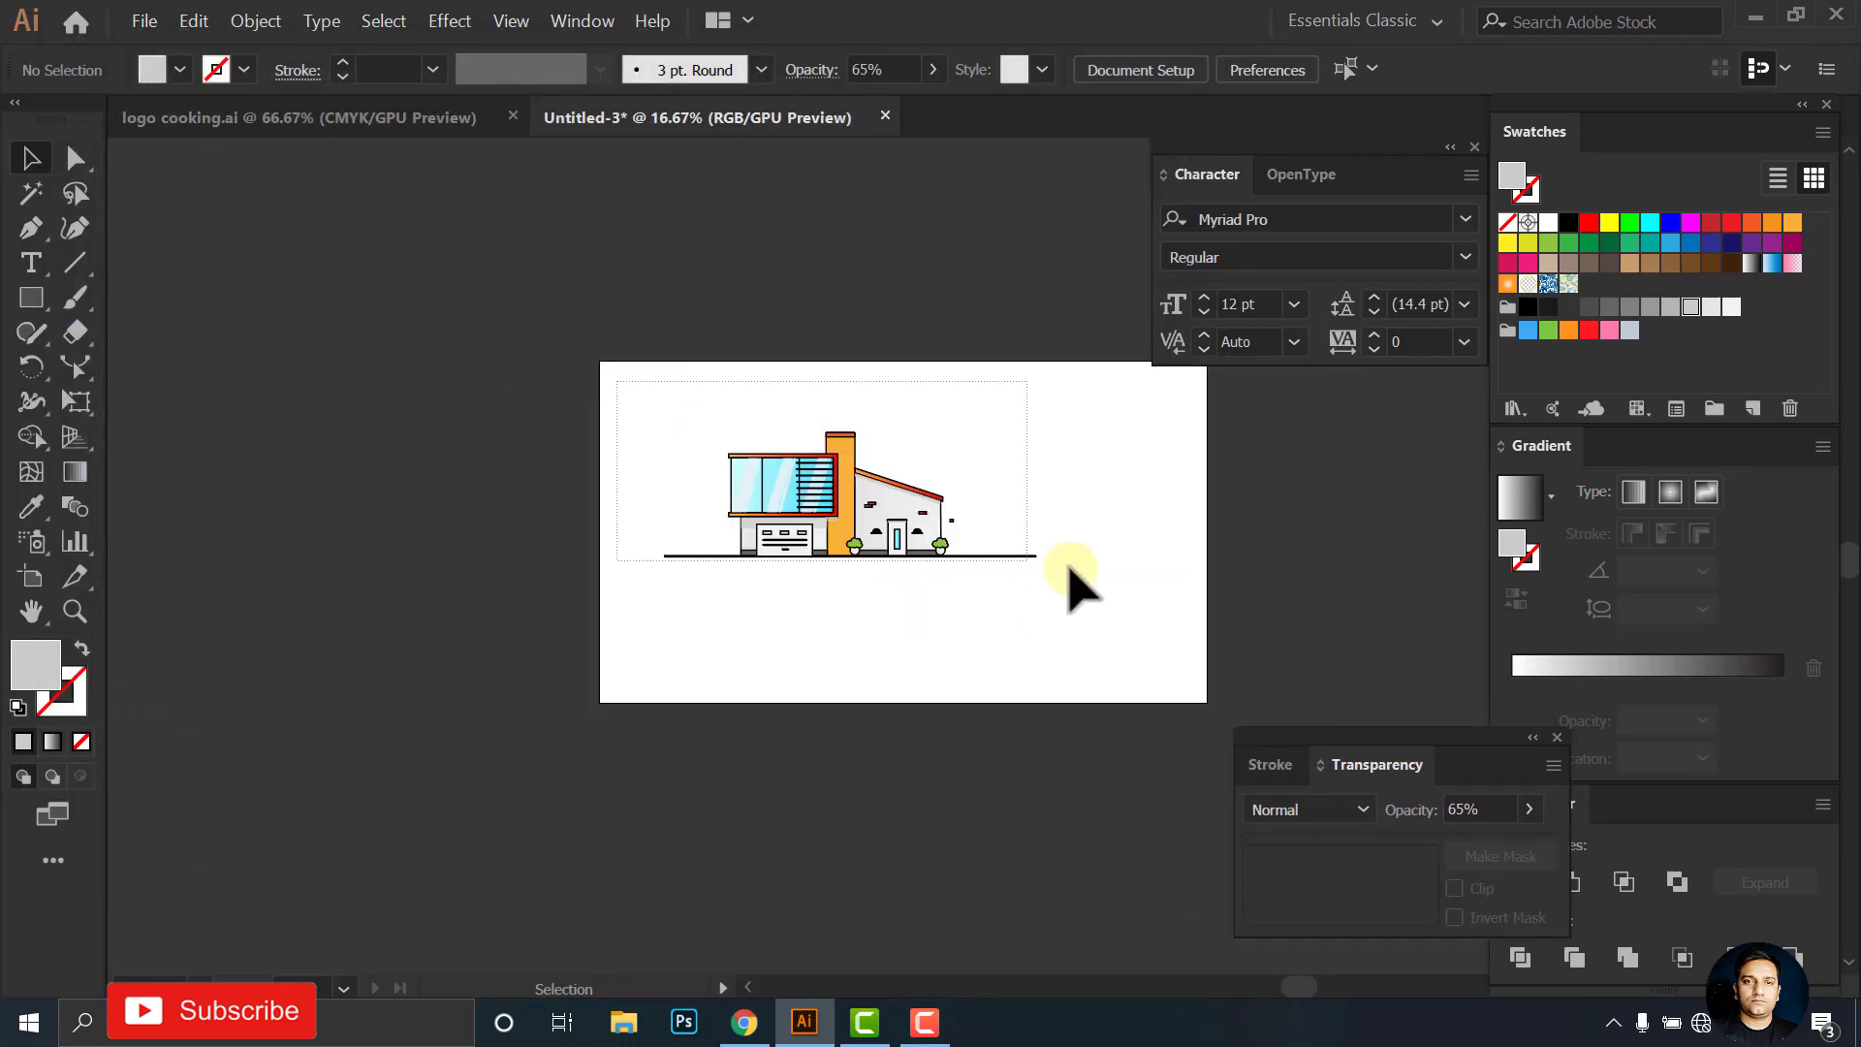
pyautogui.hotkey('ctrl', 'a')
pyautogui.scroll(1, 931, 575)
pyautogui.rightClick(915, 544)
pyautogui.click(979, 706)
# Enlarge the grouped house to fill most of the artboard, deselect it, and close Transparency
pyautogui.moveTo(1087, 579); pyautogui.dragTo(1310, 666)
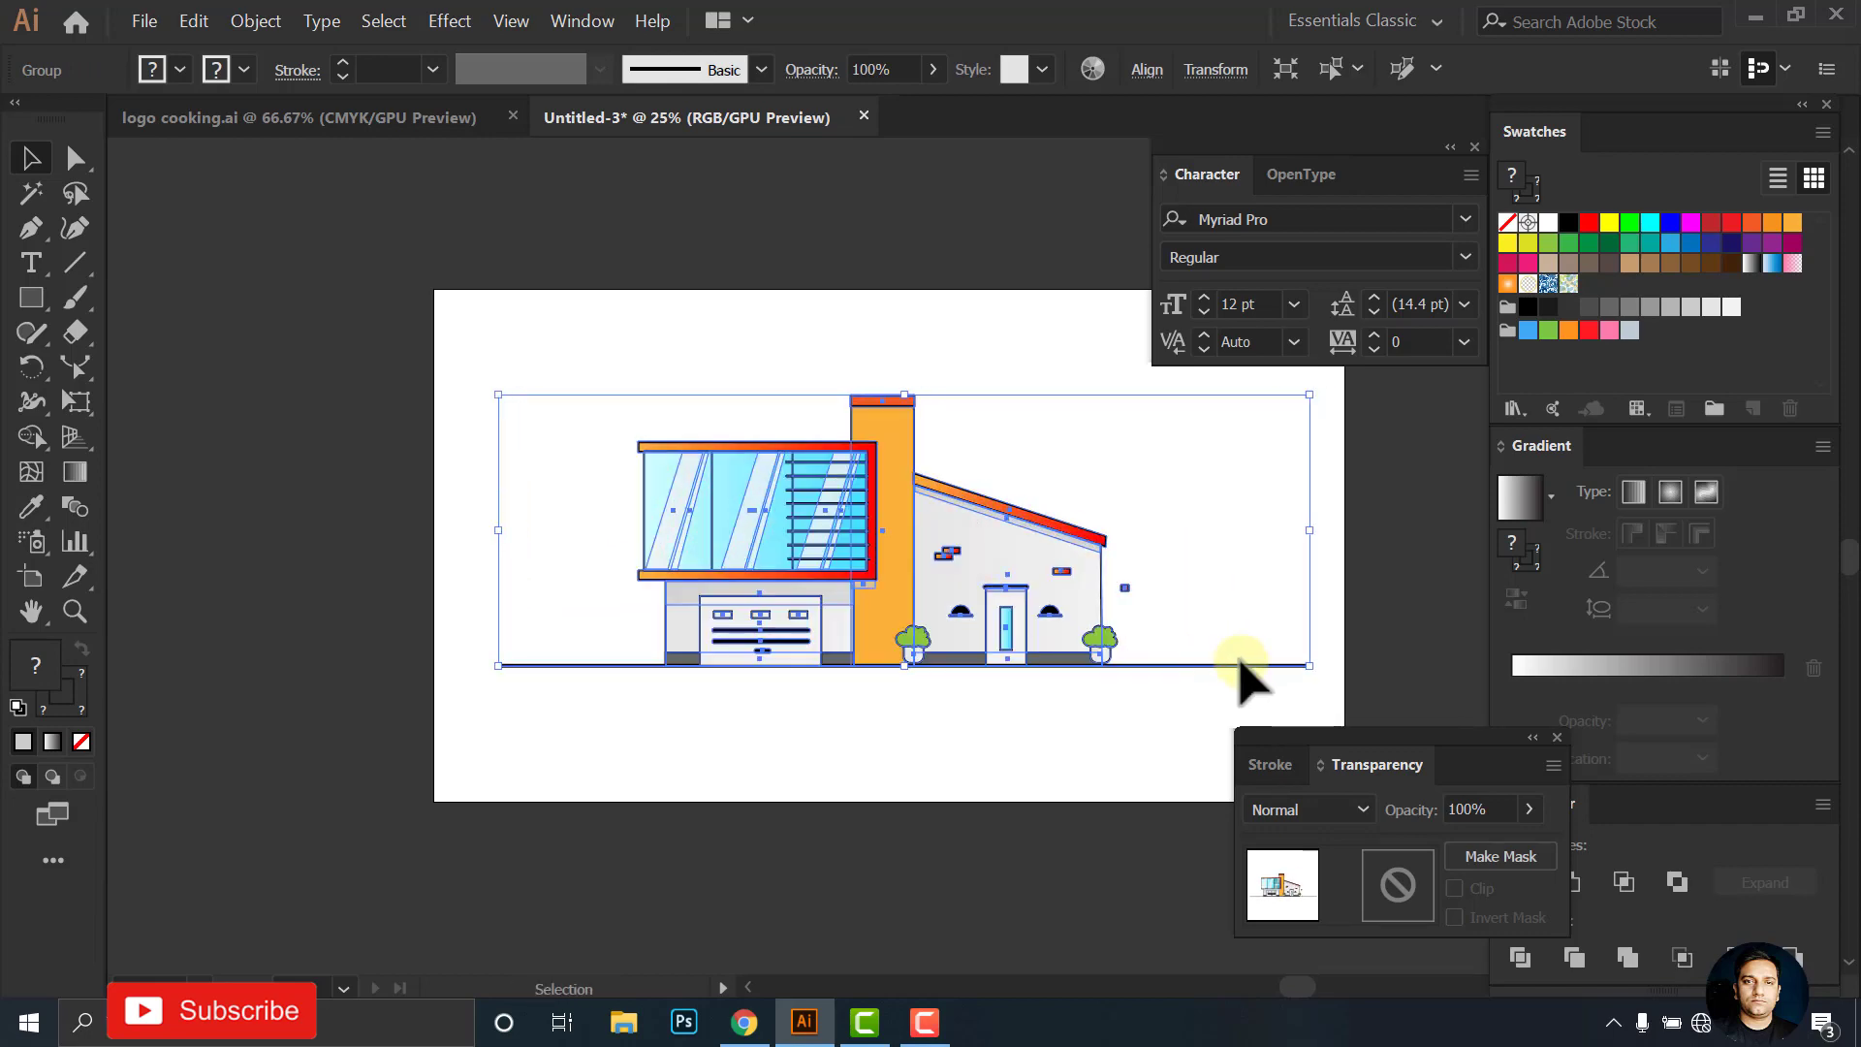
pyautogui.moveTo(1093, 624); pyautogui.dragTo(1076, 625)
pyautogui.moveTo(1310, 666); pyautogui.dragTo(1312, 677)
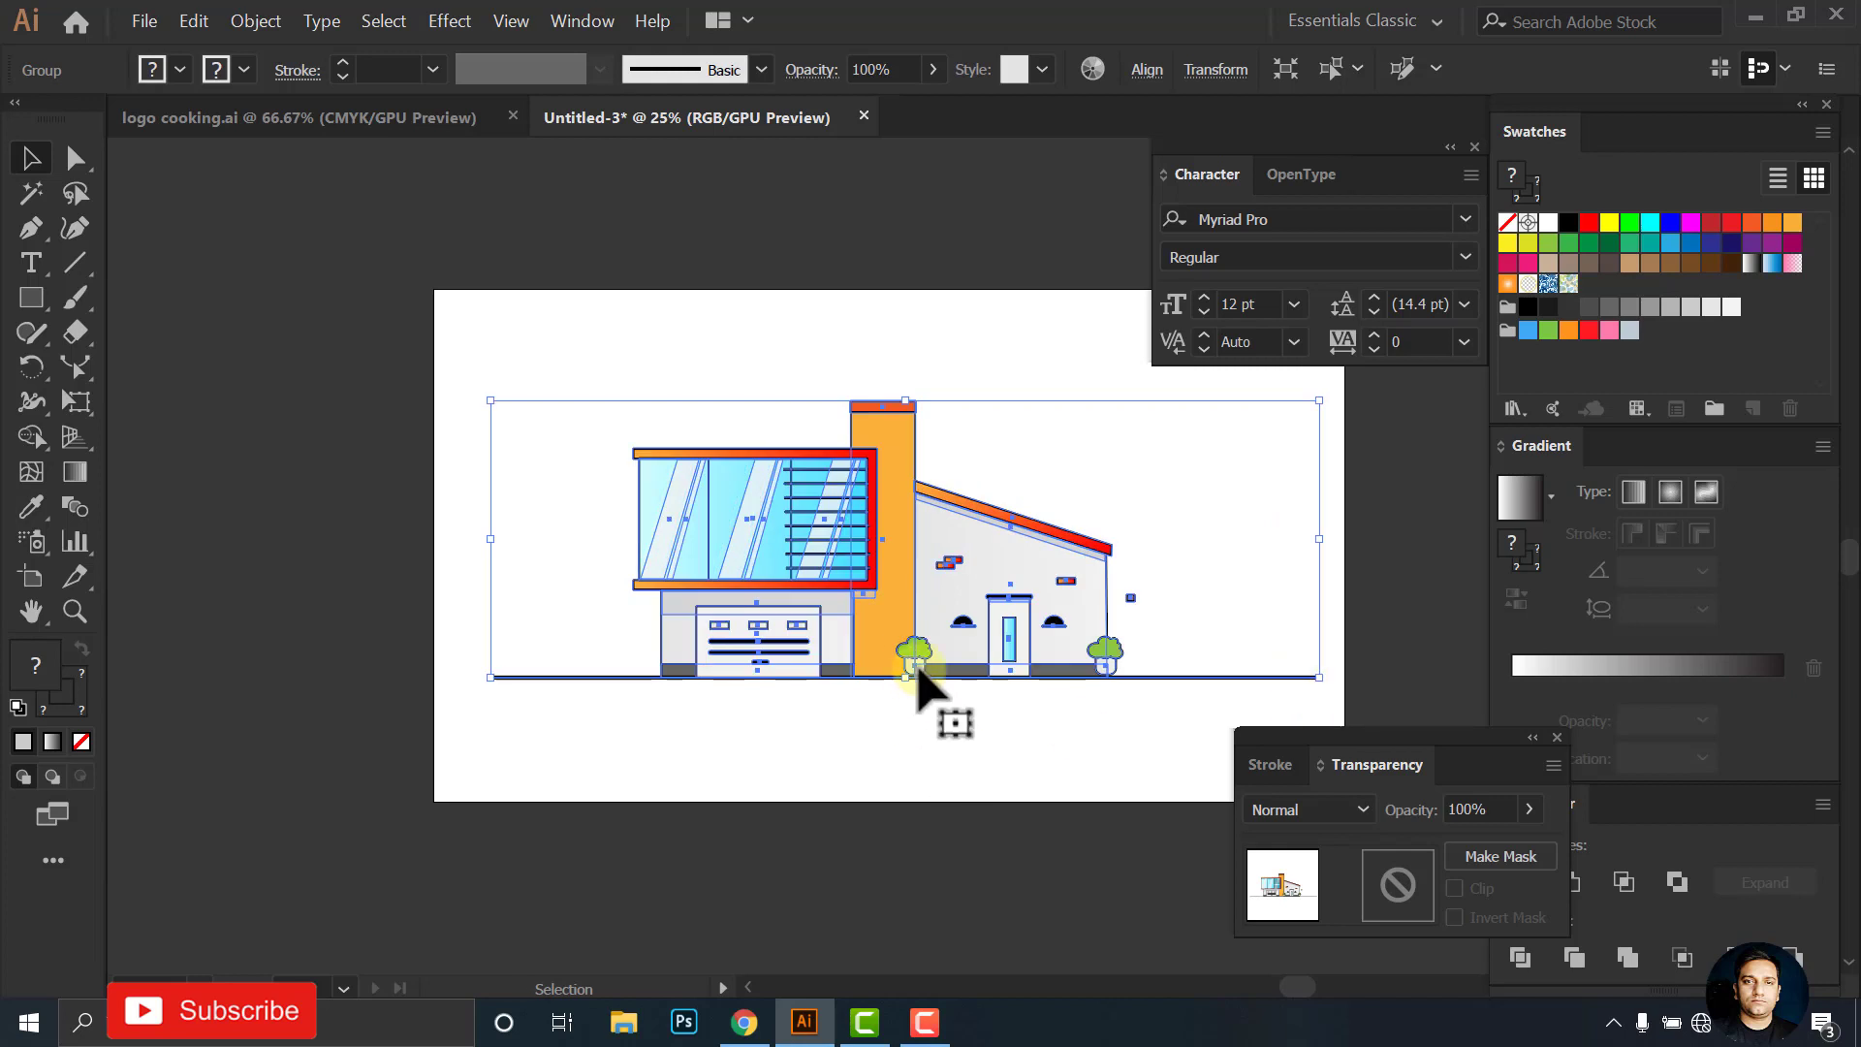
pyautogui.click(916, 727)
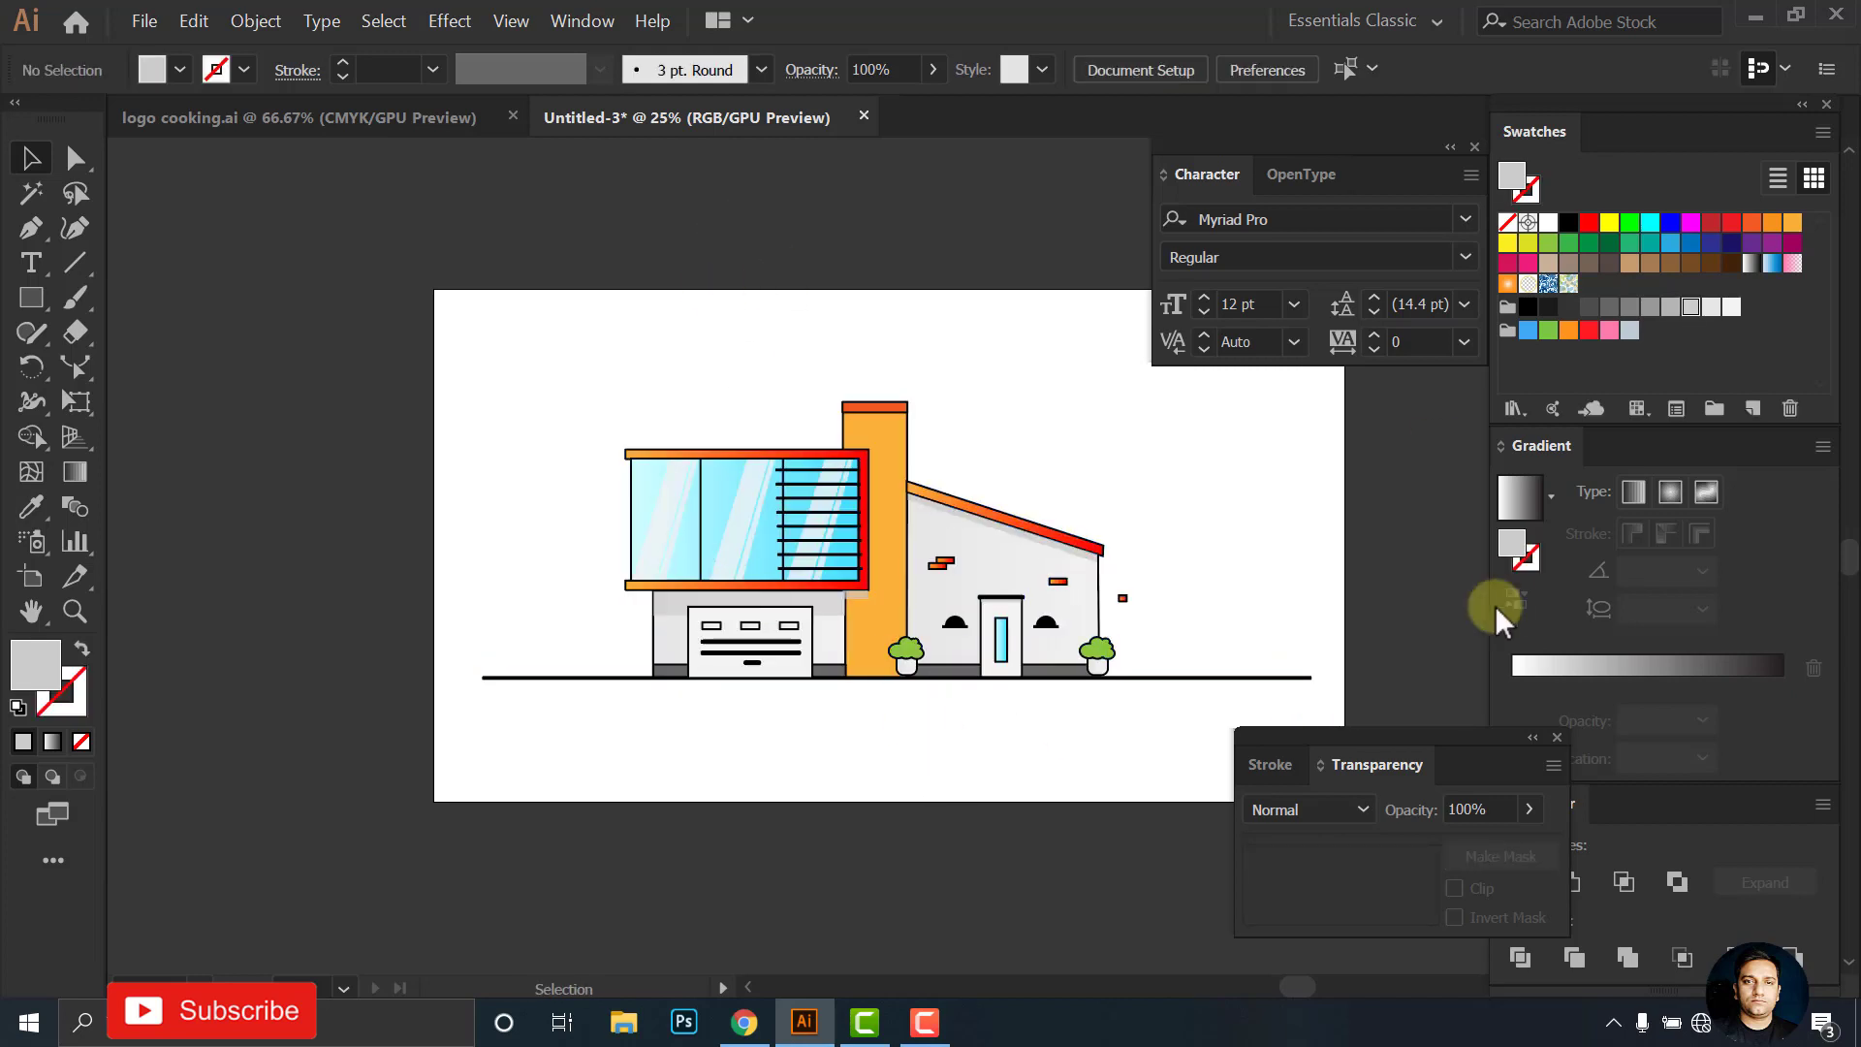
pyautogui.click(1558, 738)
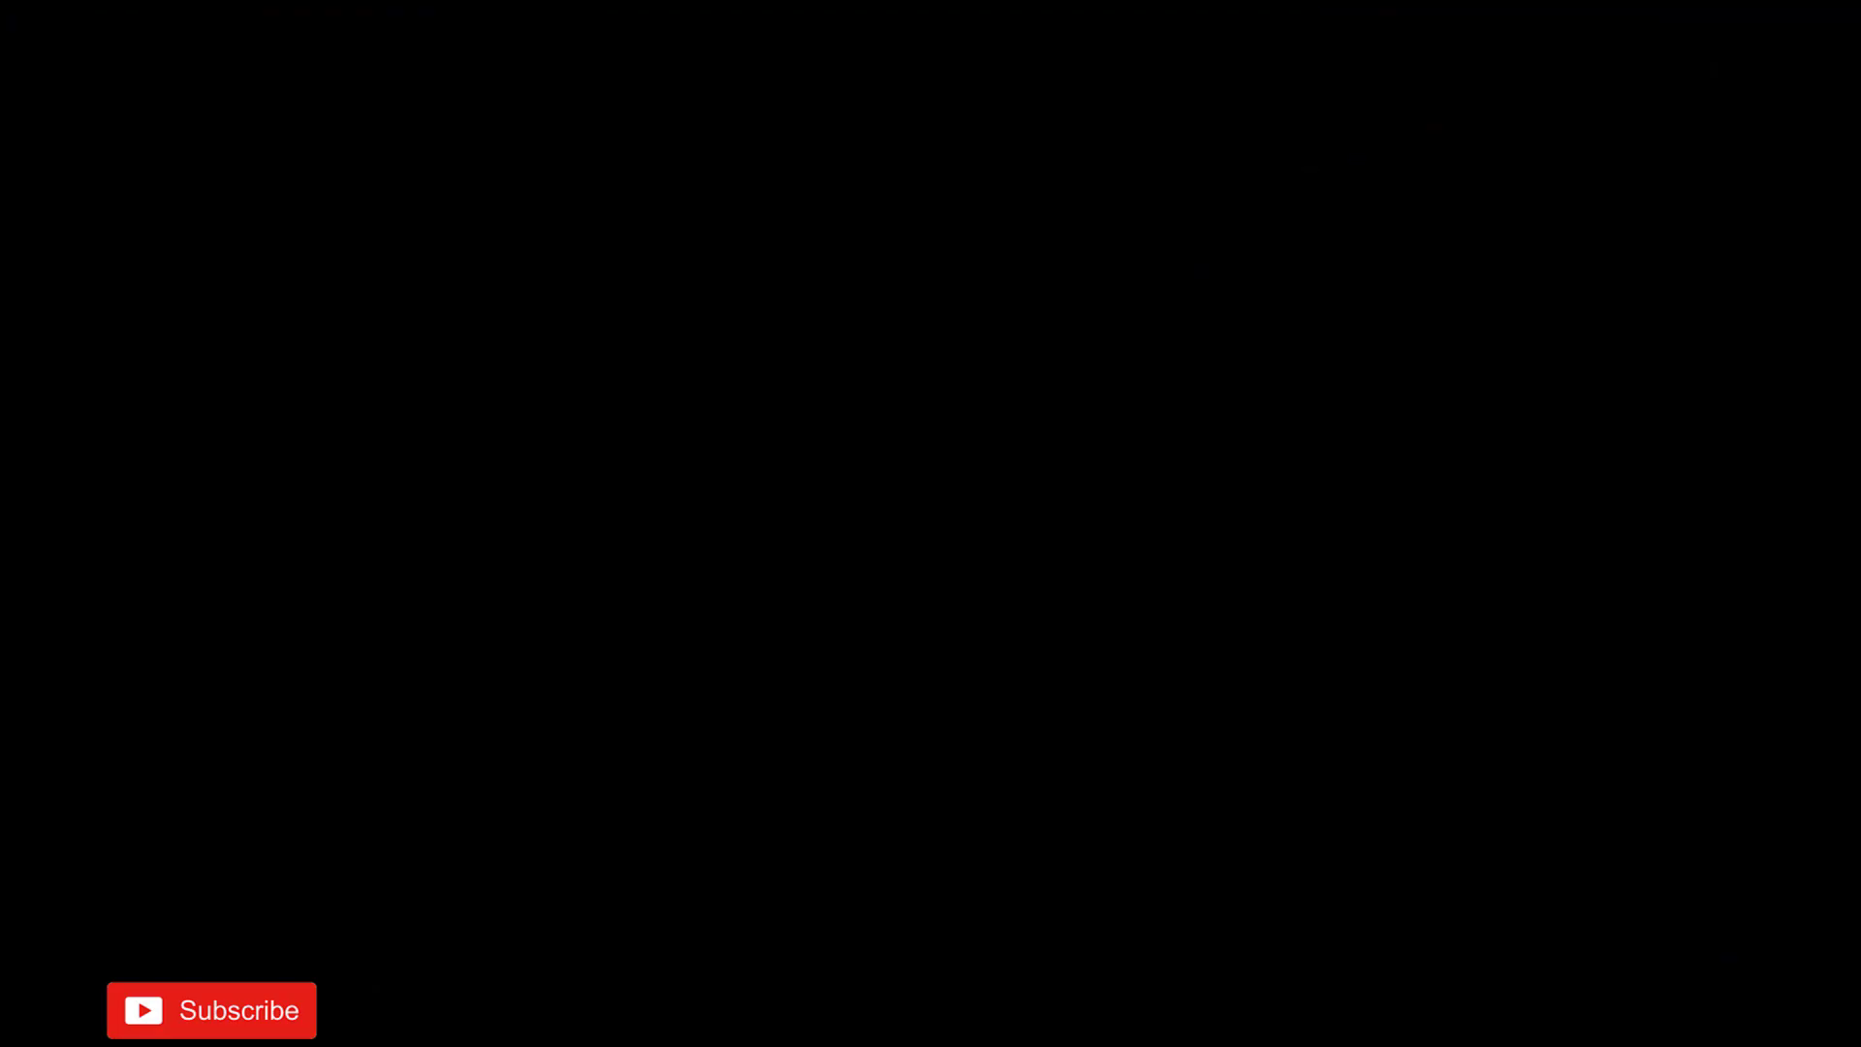